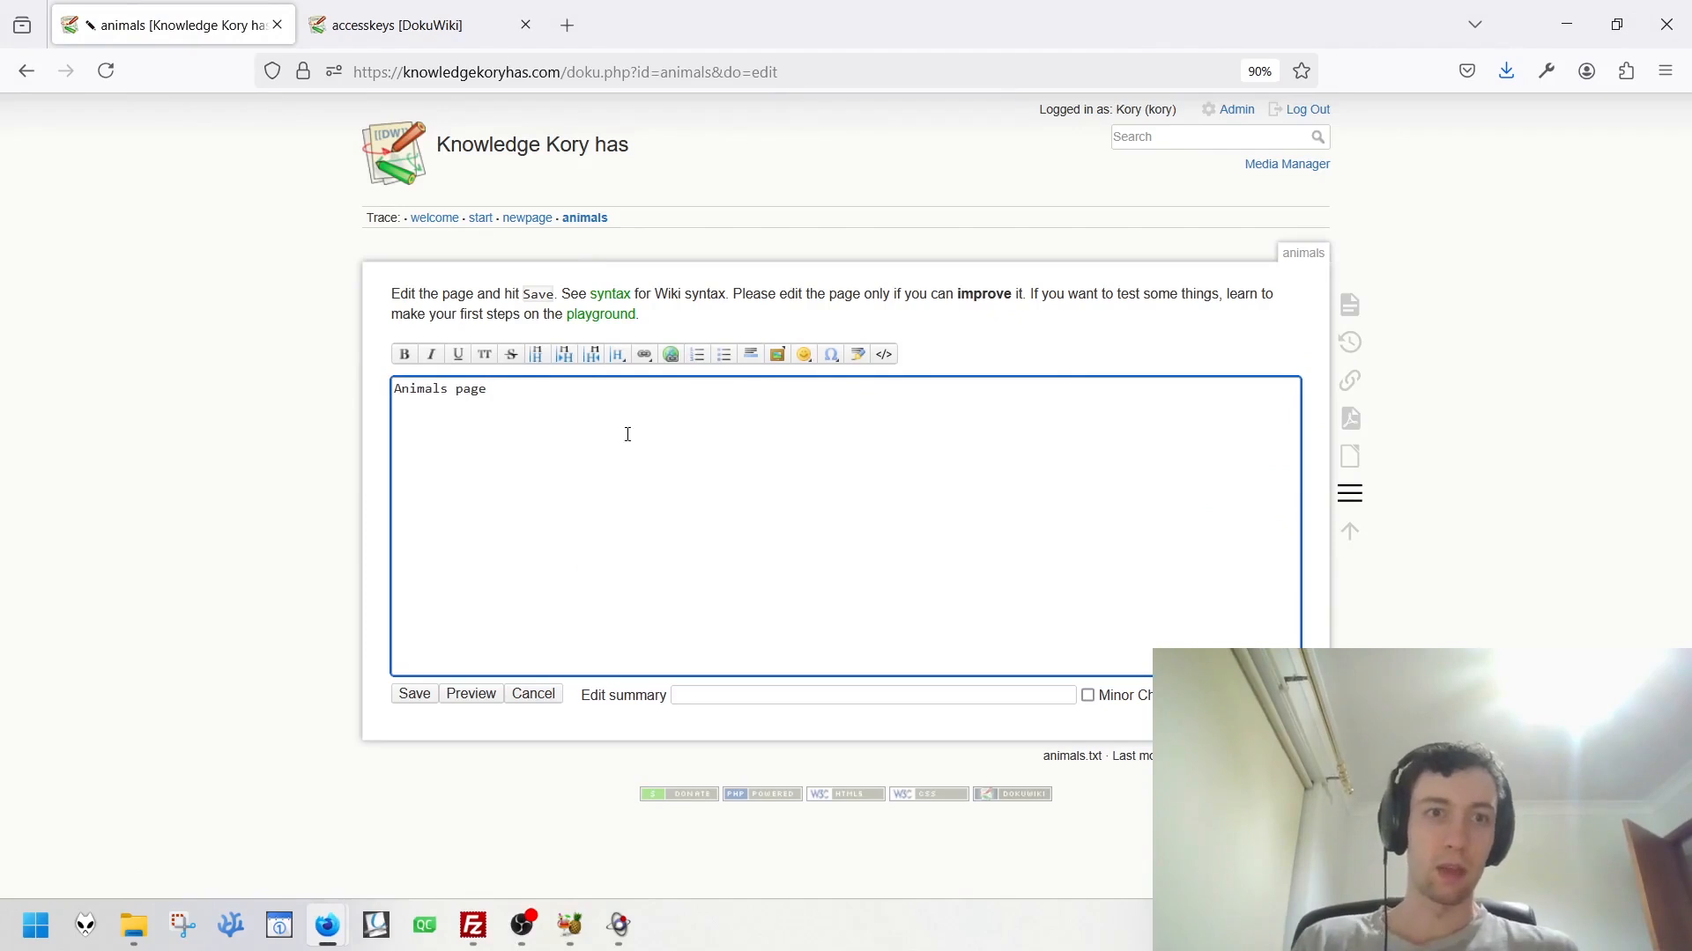
# Insert bold and italic sample texts on separate lines below "Animals page".
pyautogui.press('Return')
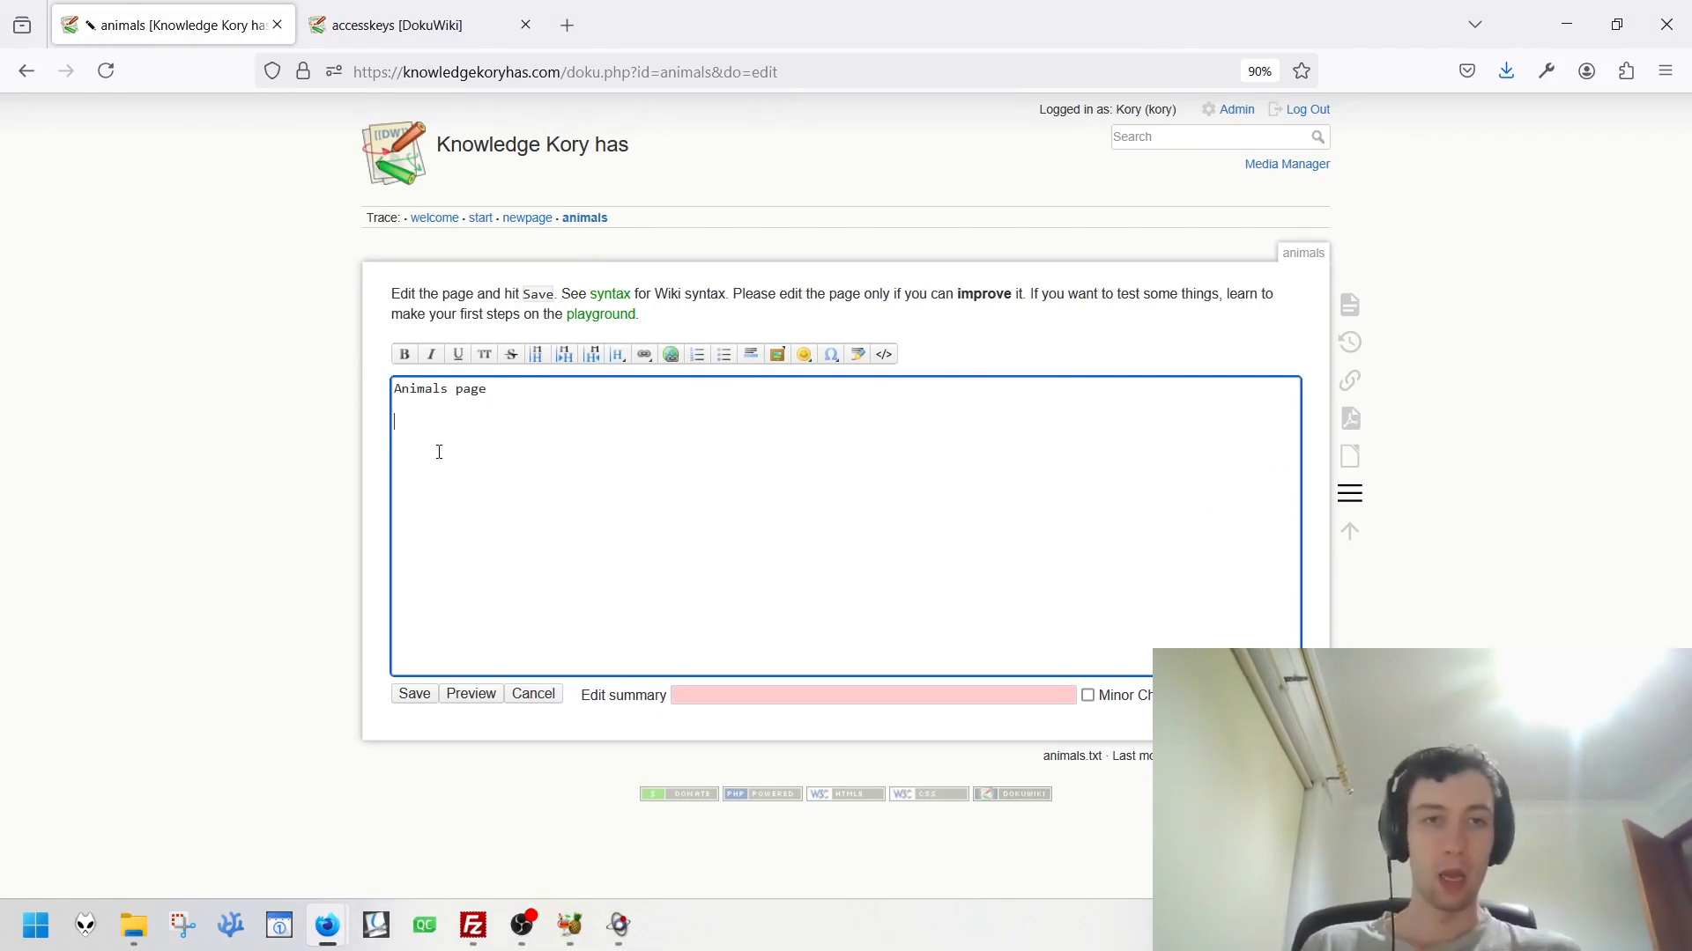
pyautogui.click(404, 354)
pyautogui.click(534, 427)
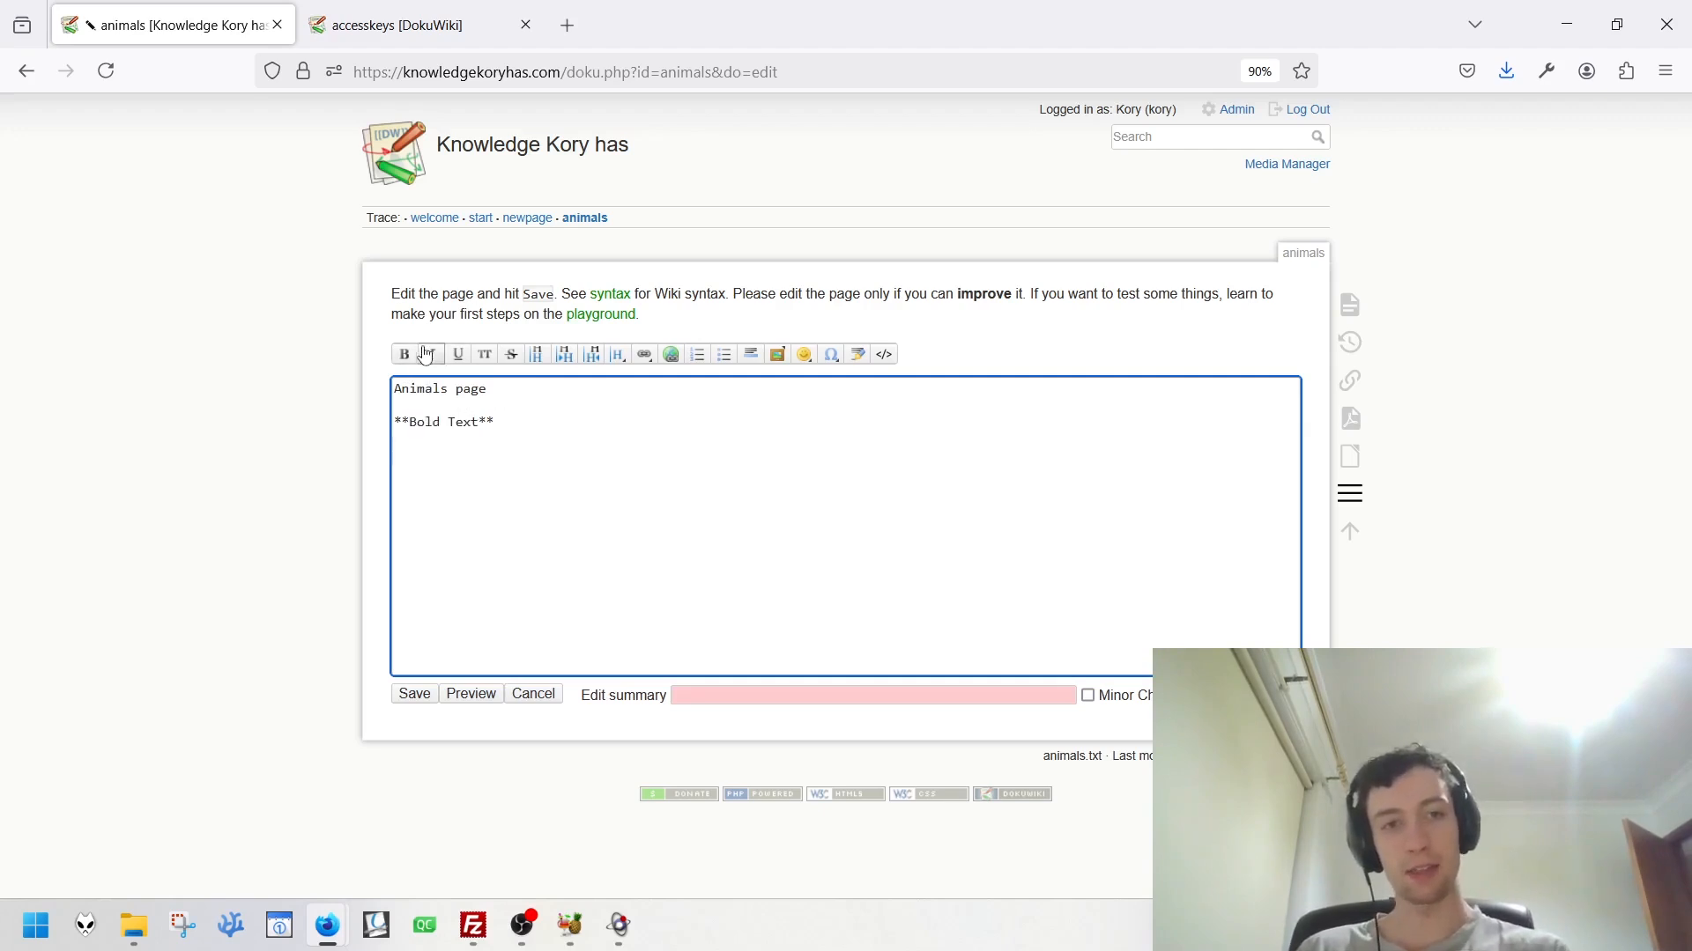
pyautogui.click(431, 354)
pyautogui.click(550, 467)
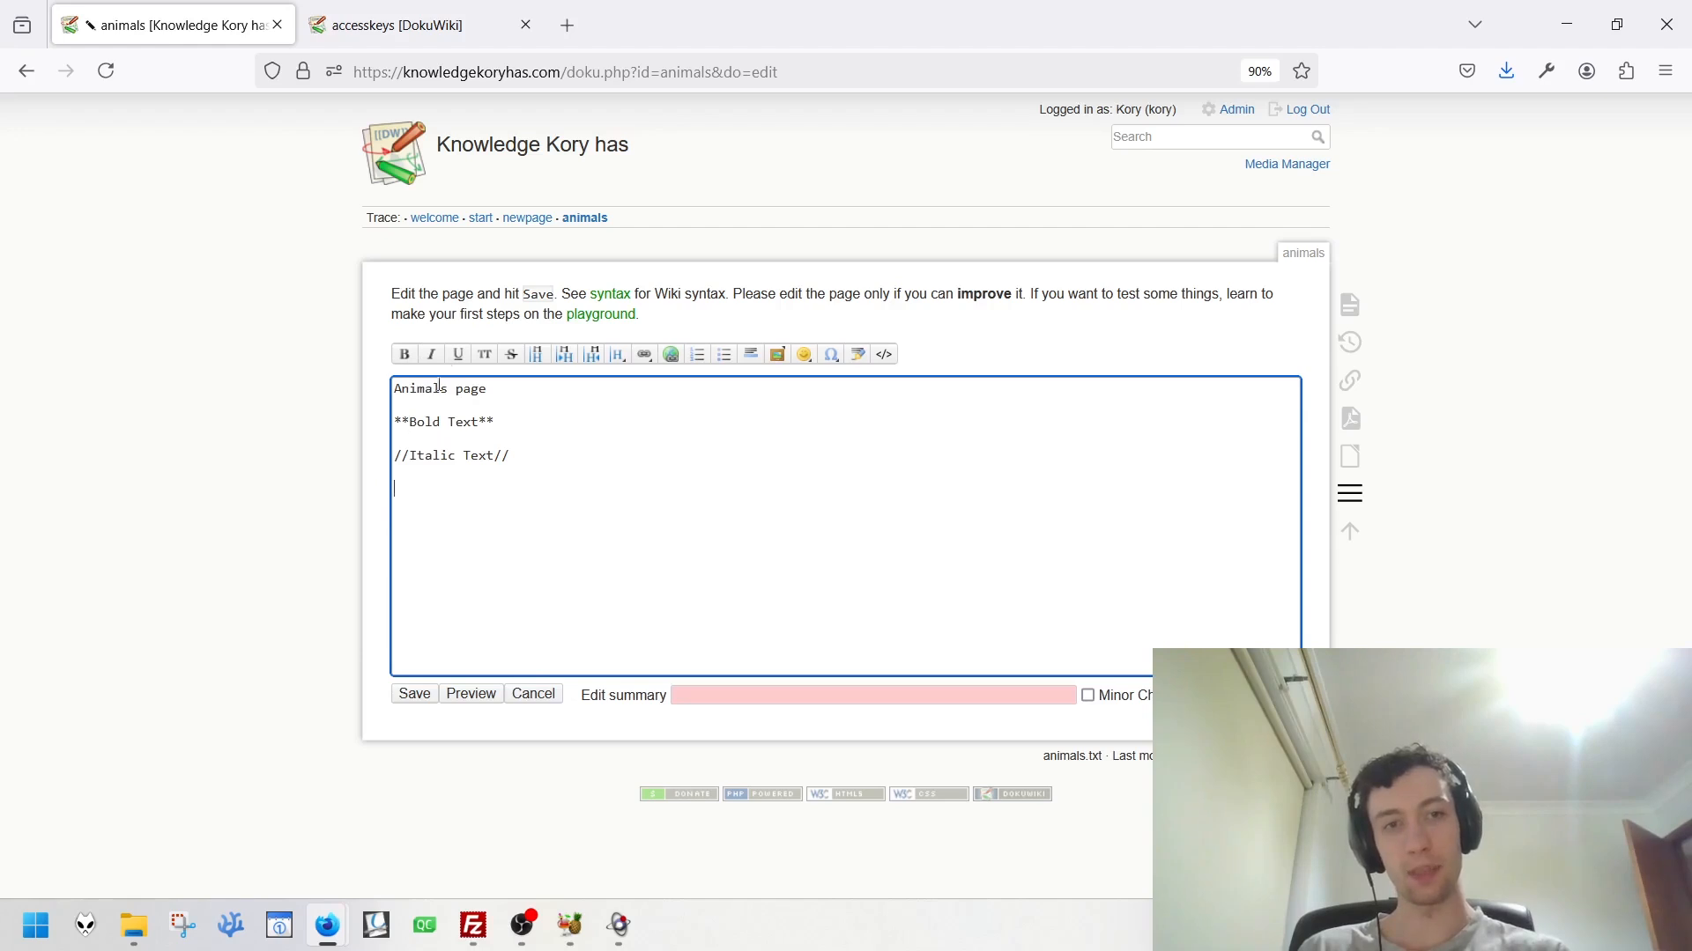
# Insert underlined, monospaced and strike-through sample texts on separate lines below the italic text.
pyautogui.click(458, 355)
pyautogui.click(562, 504)
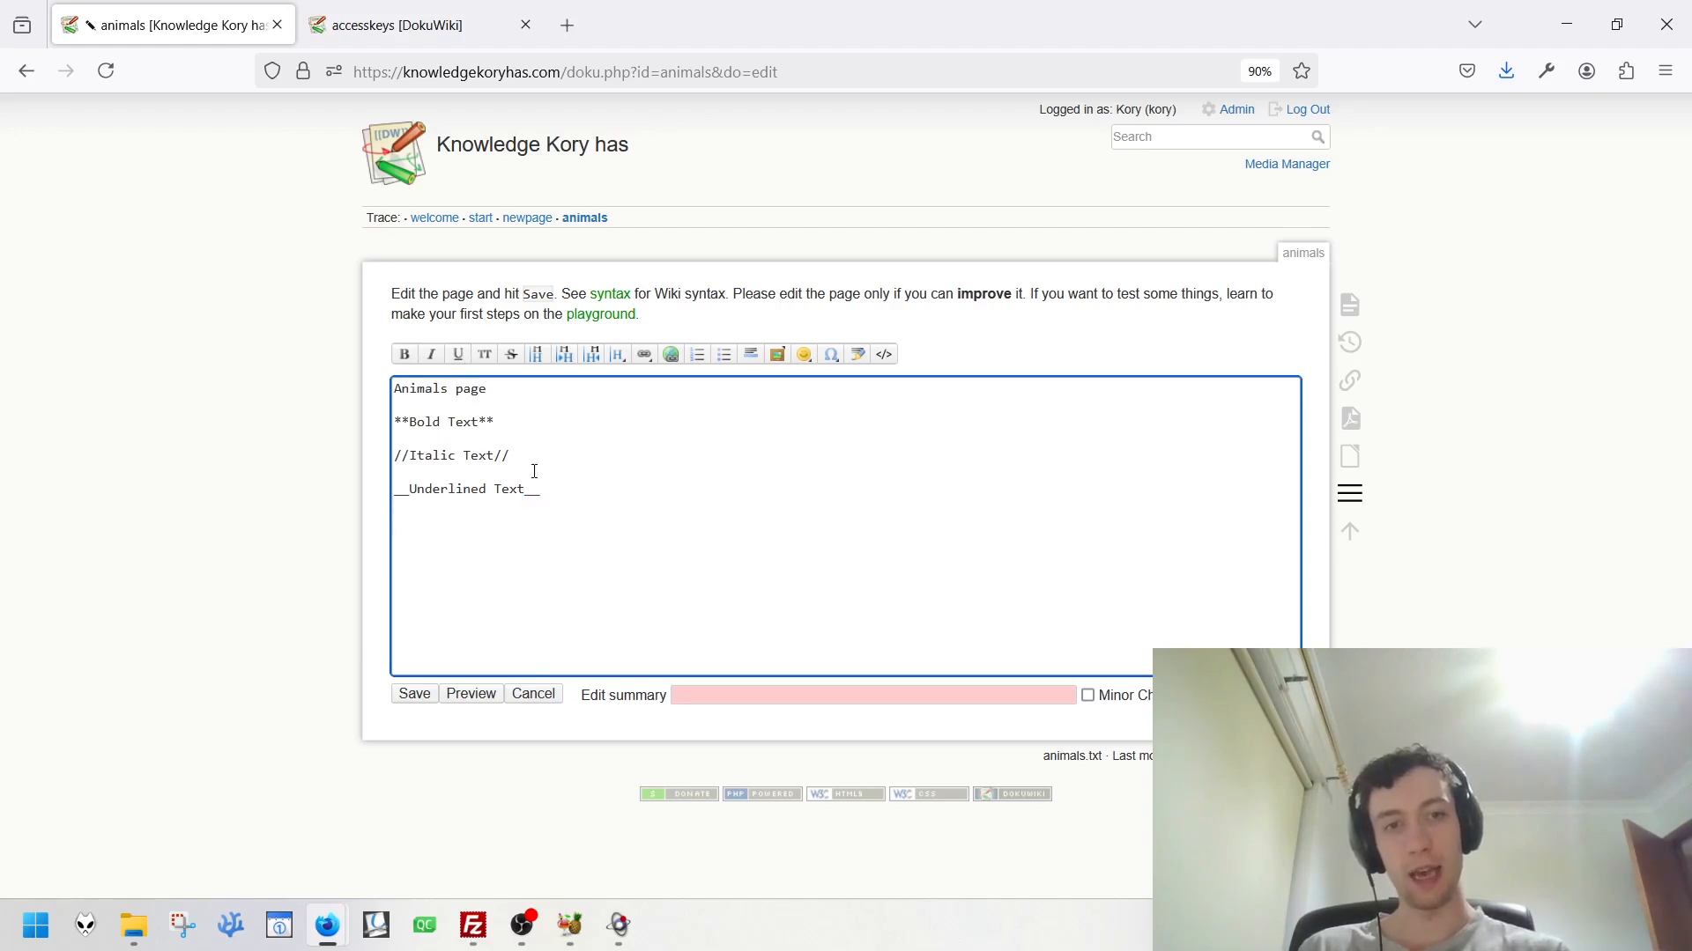
pyautogui.click(485, 354)
pyautogui.click(615, 531)
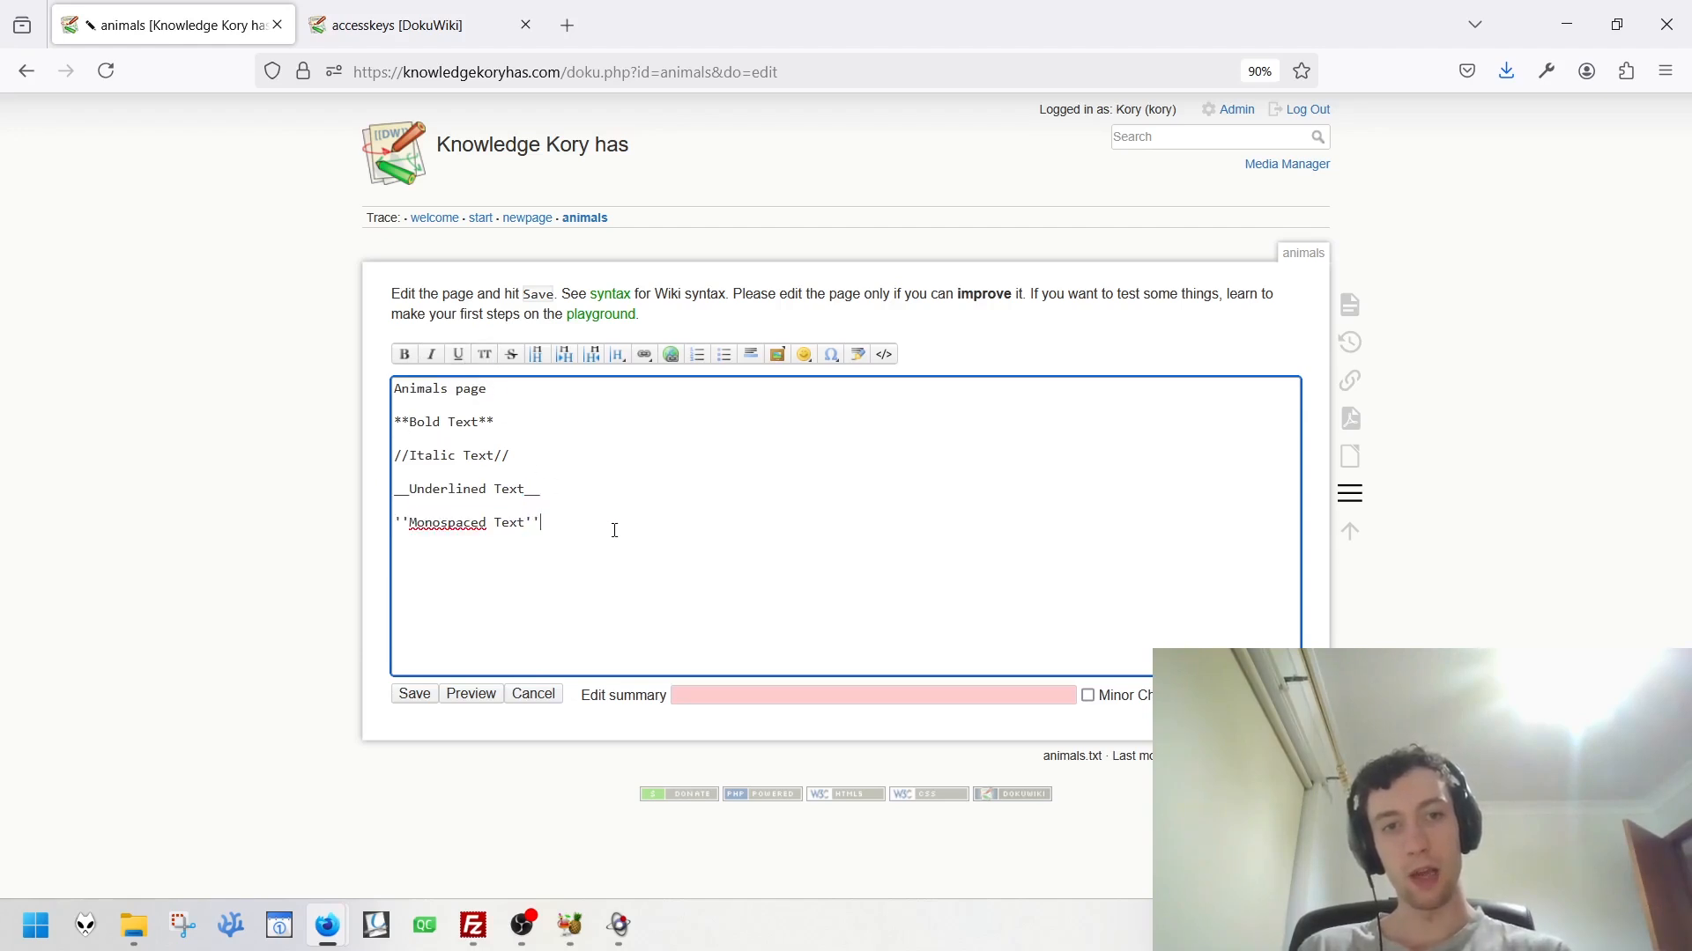
pyautogui.click(511, 354)
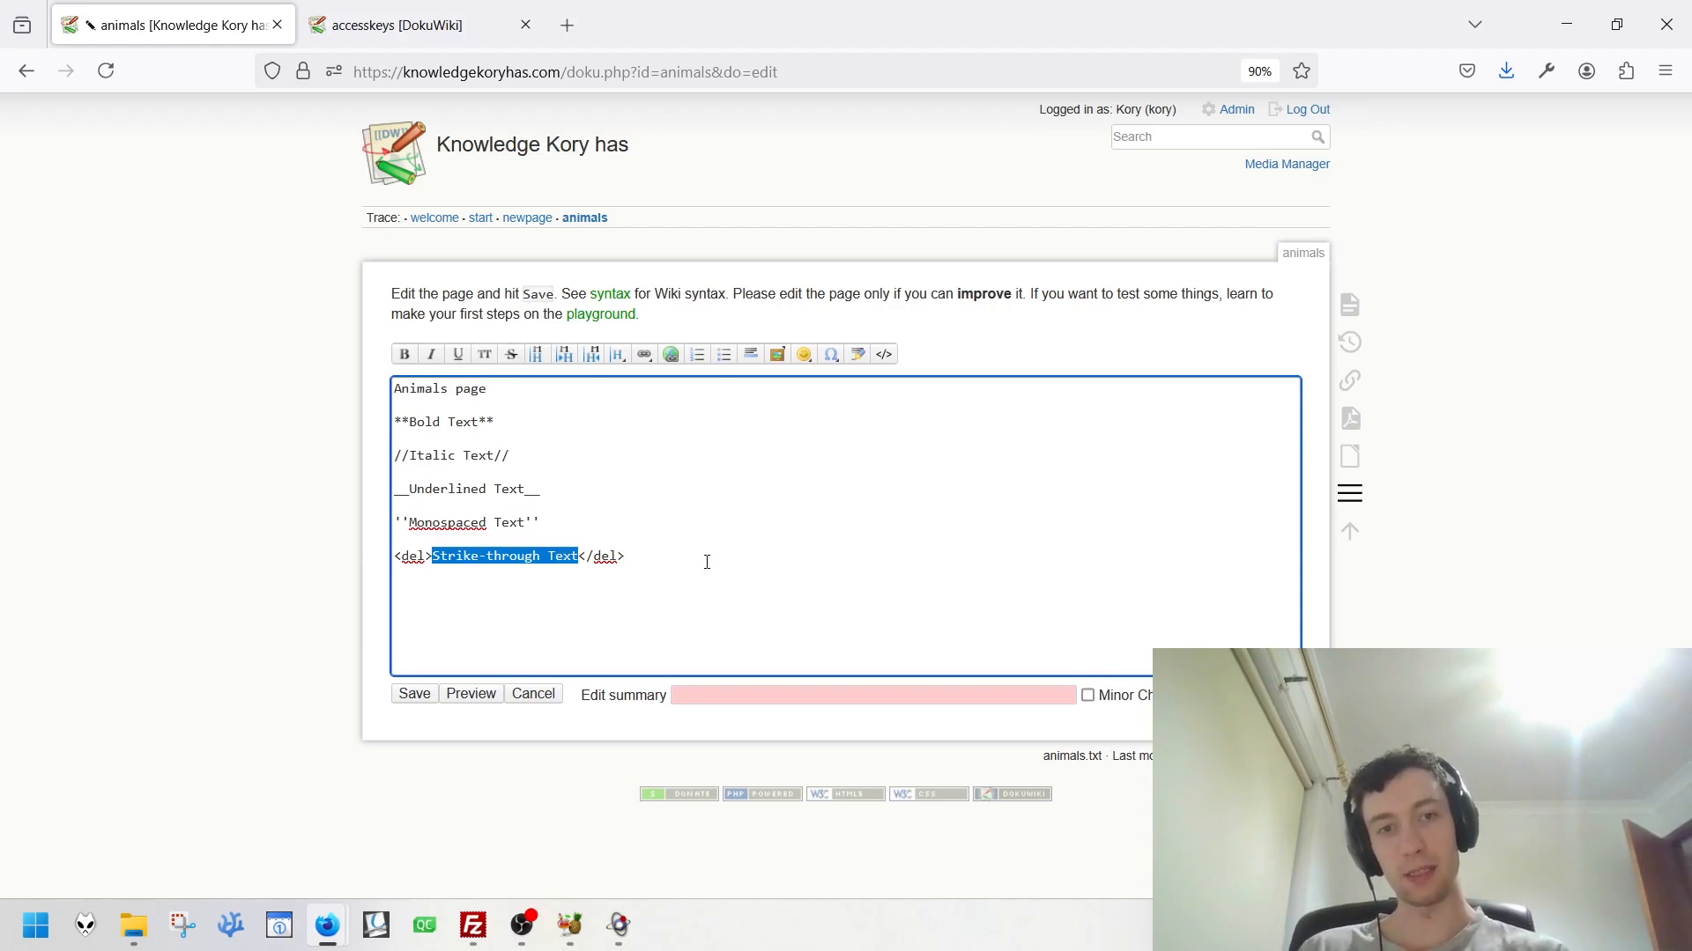
pyautogui.hotkey('ctrl', 'End')
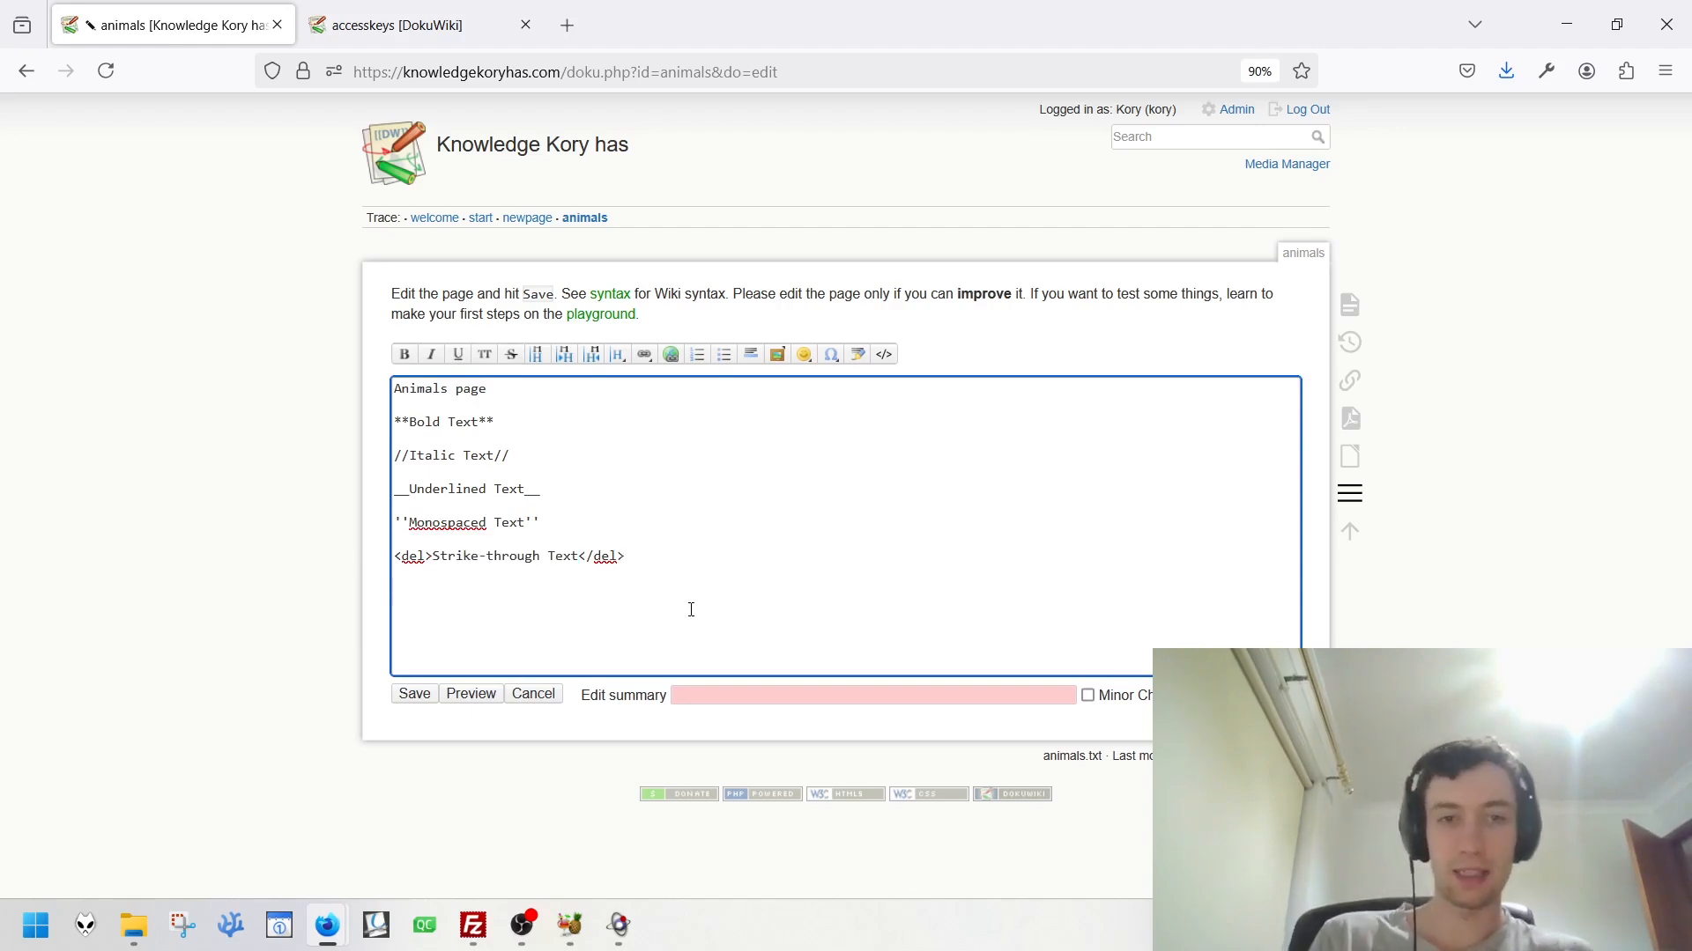
# Write an example "<tag> </tag>" pair below the strike-through text, highlight its parts and delete it again.
pyautogui.press('Return')
pyautogui.write('<t')
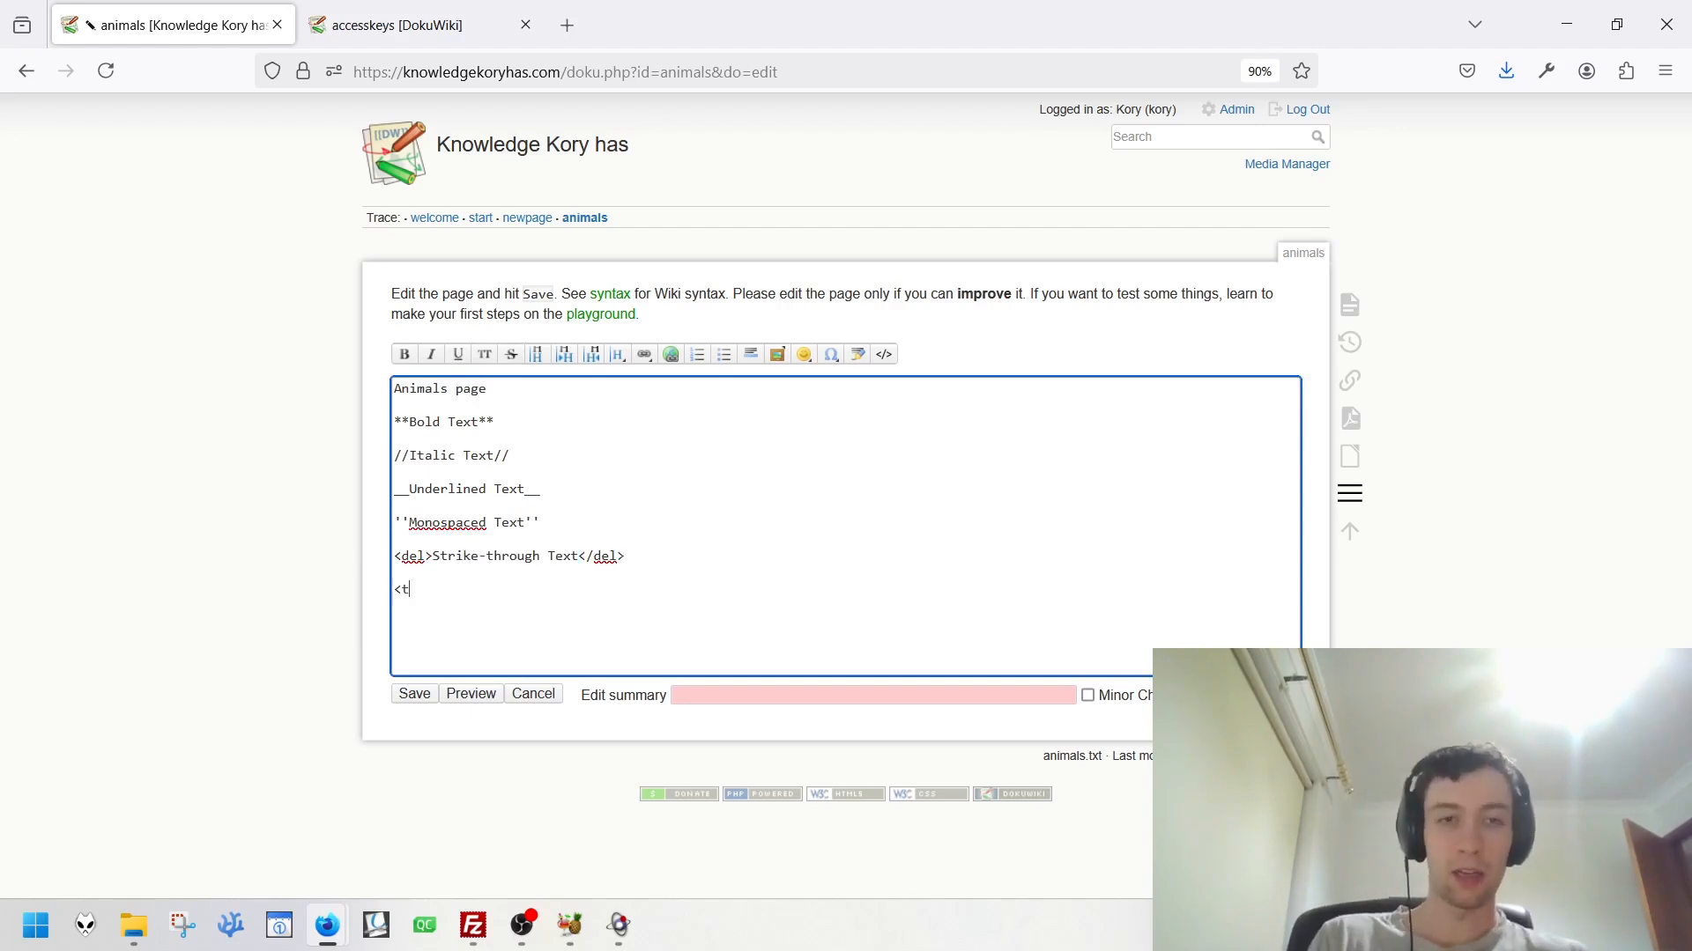
pyautogui.write('ag> </tag>')
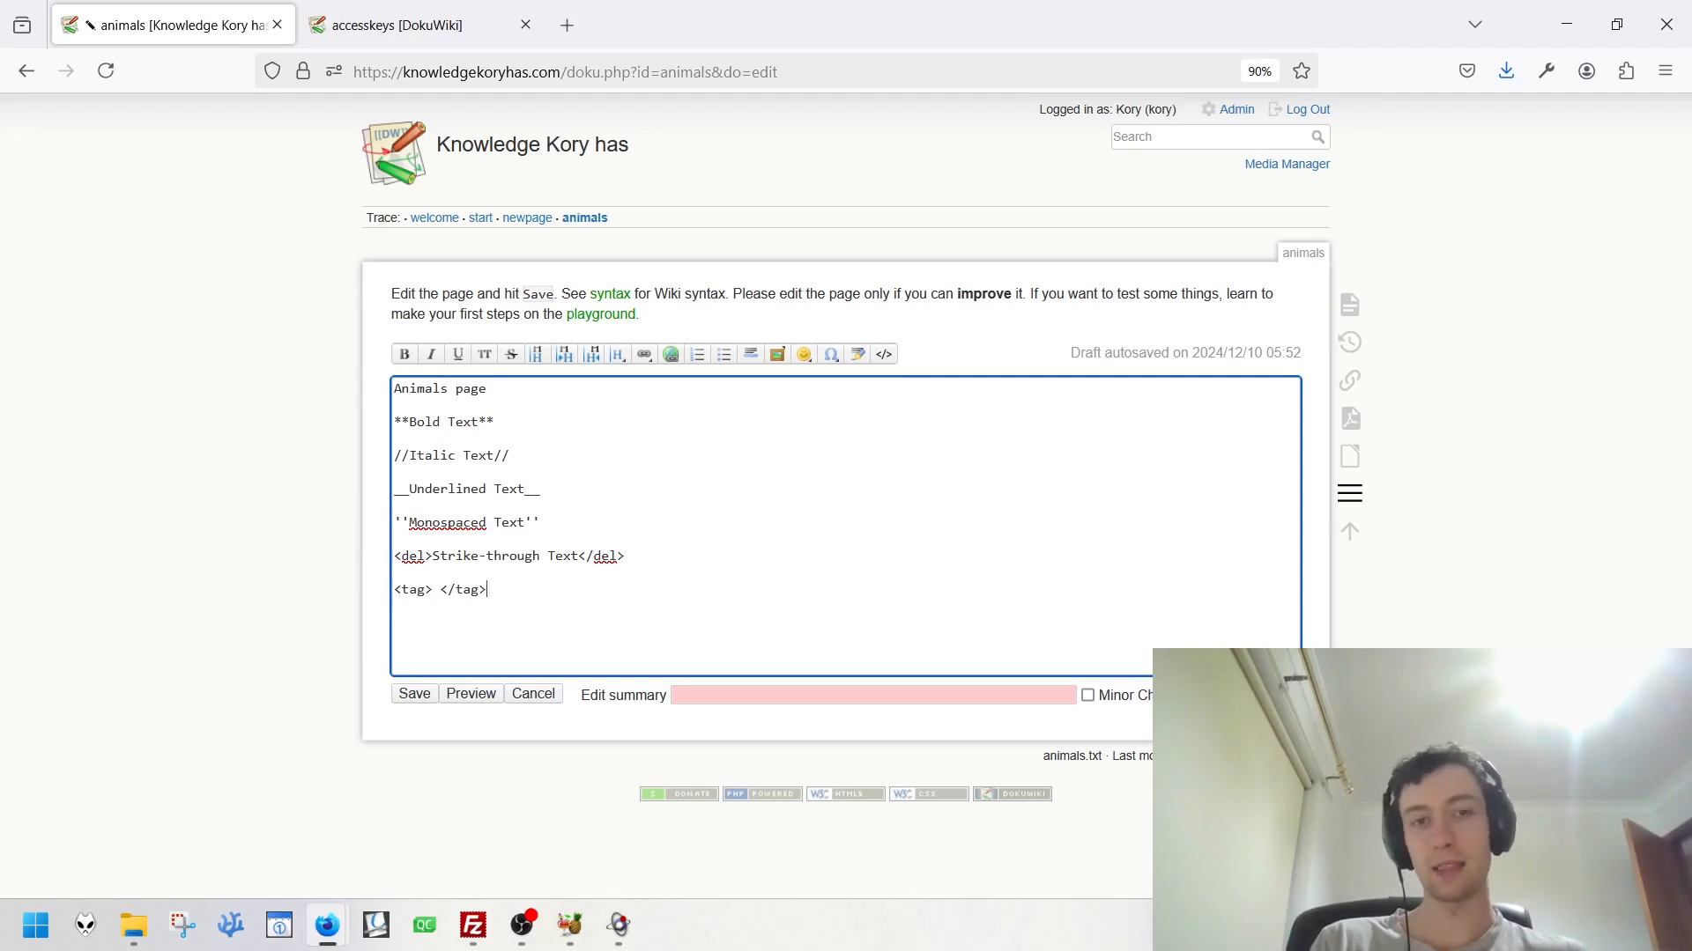
pyautogui.doubleClick(414, 589)
pyautogui.moveTo(441, 591); pyautogui.dragTo(453, 596)
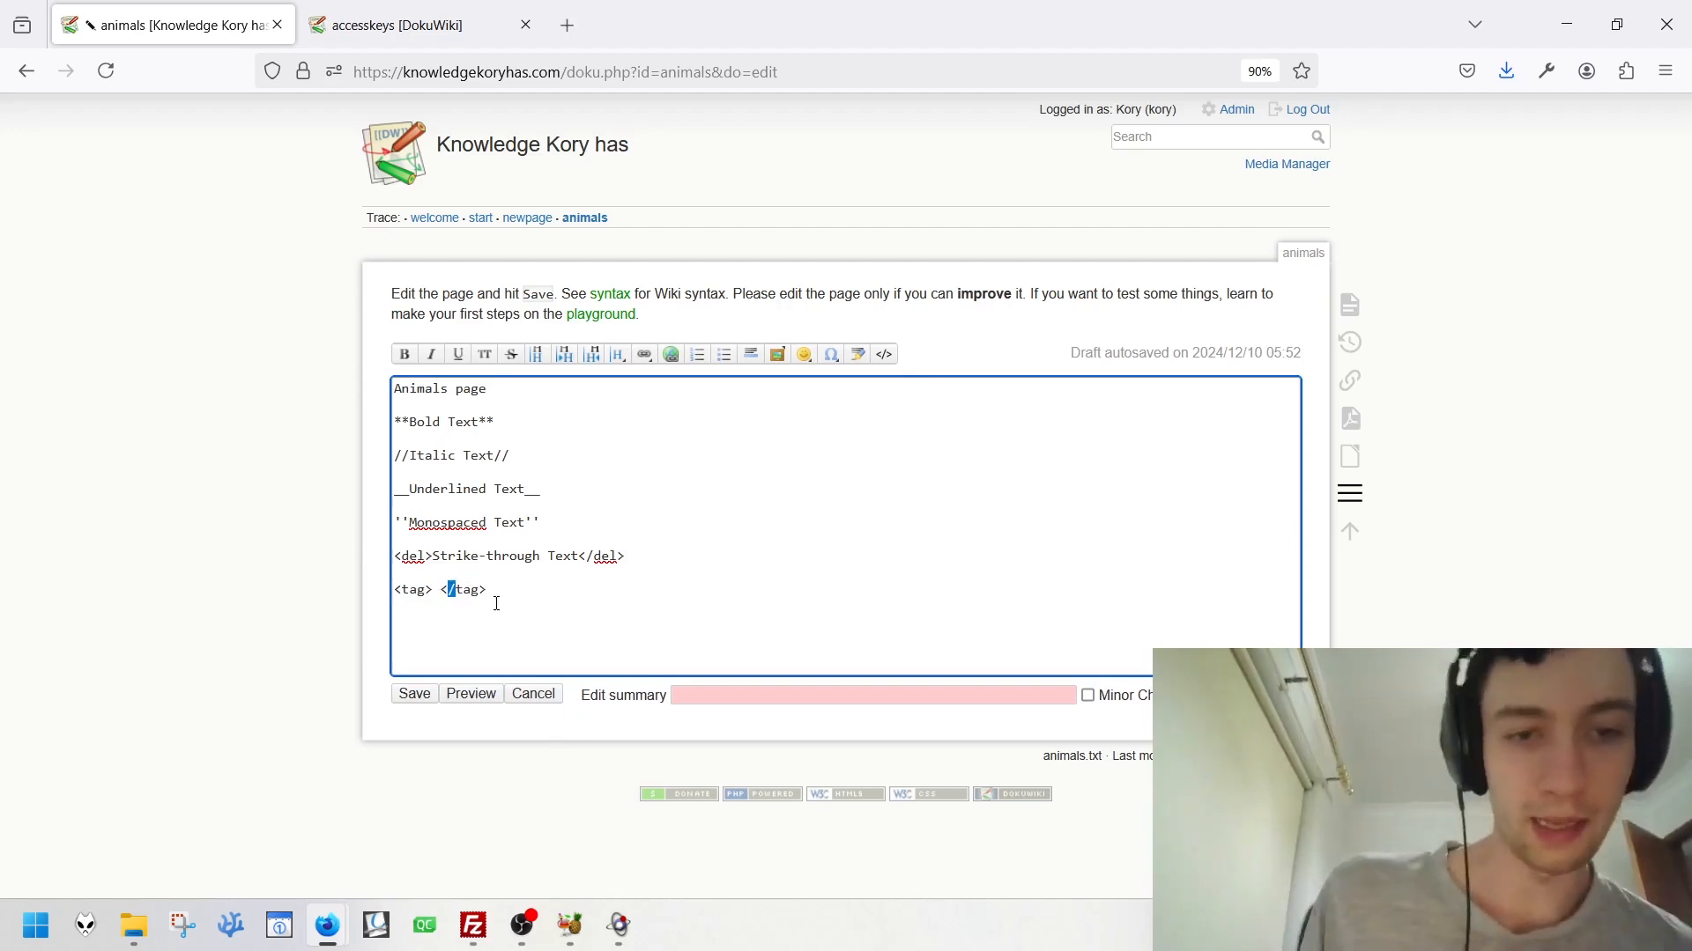
pyautogui.click(404, 595)
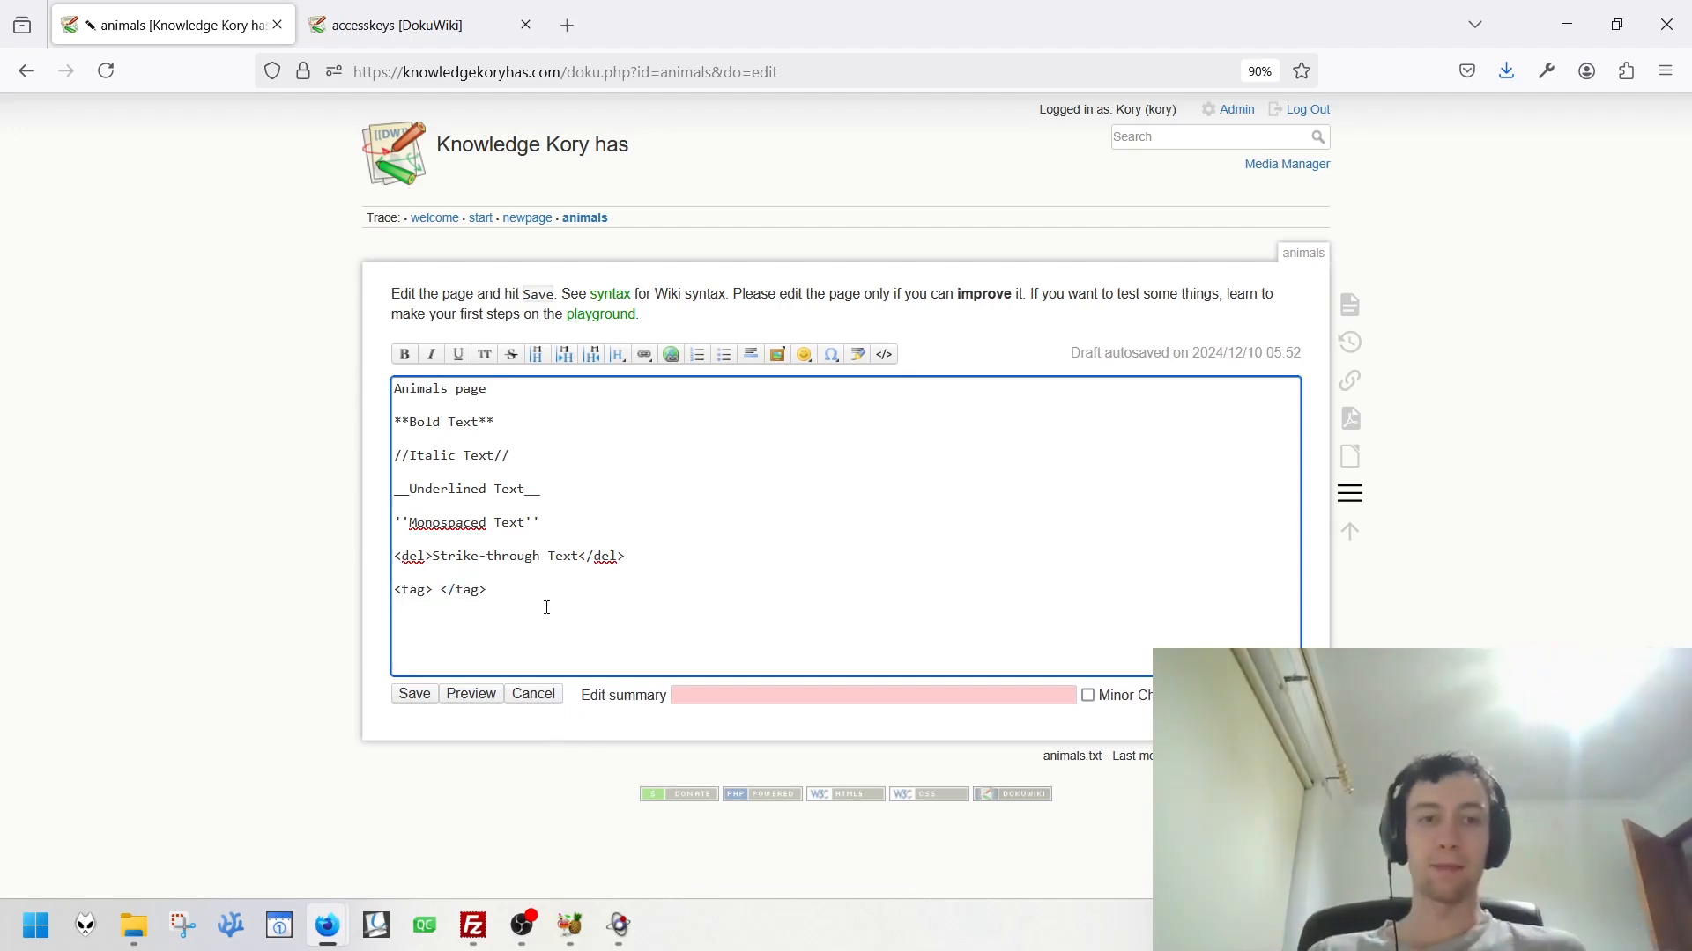
pyautogui.moveTo(547, 607); pyautogui.dragTo(321, 639)
pyautogui.press('BackSpace')
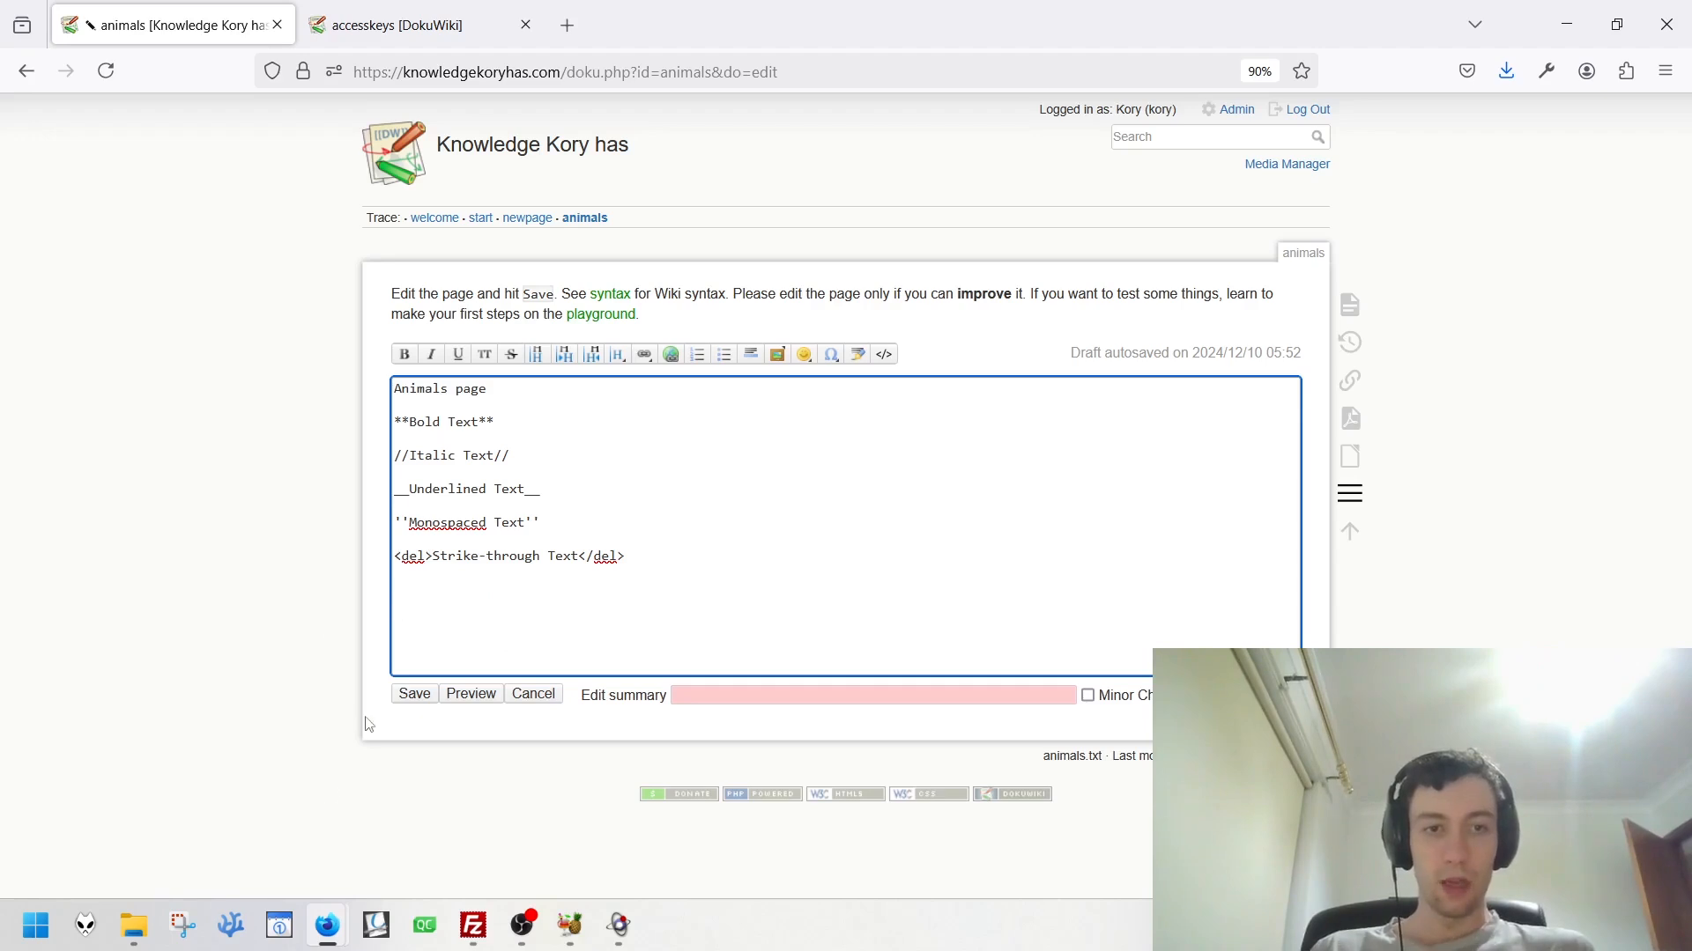
# Save the animals page with its formatting samples and reopen it for editing.
pyautogui.click(415, 695)
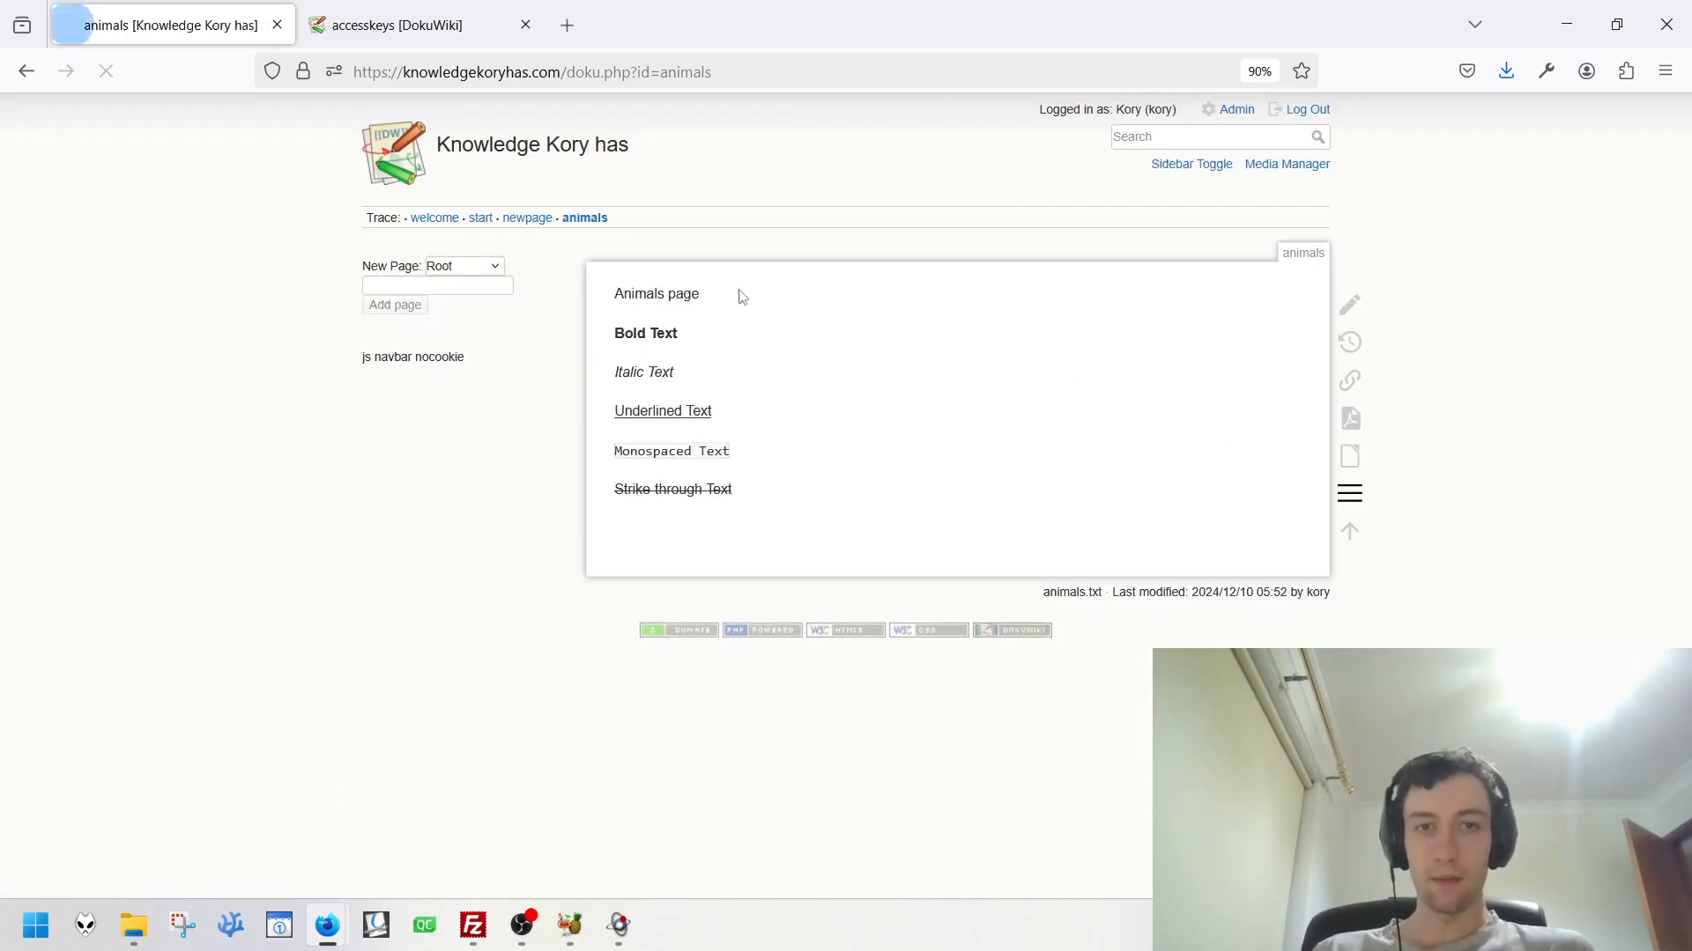
pyautogui.click(1350, 305)
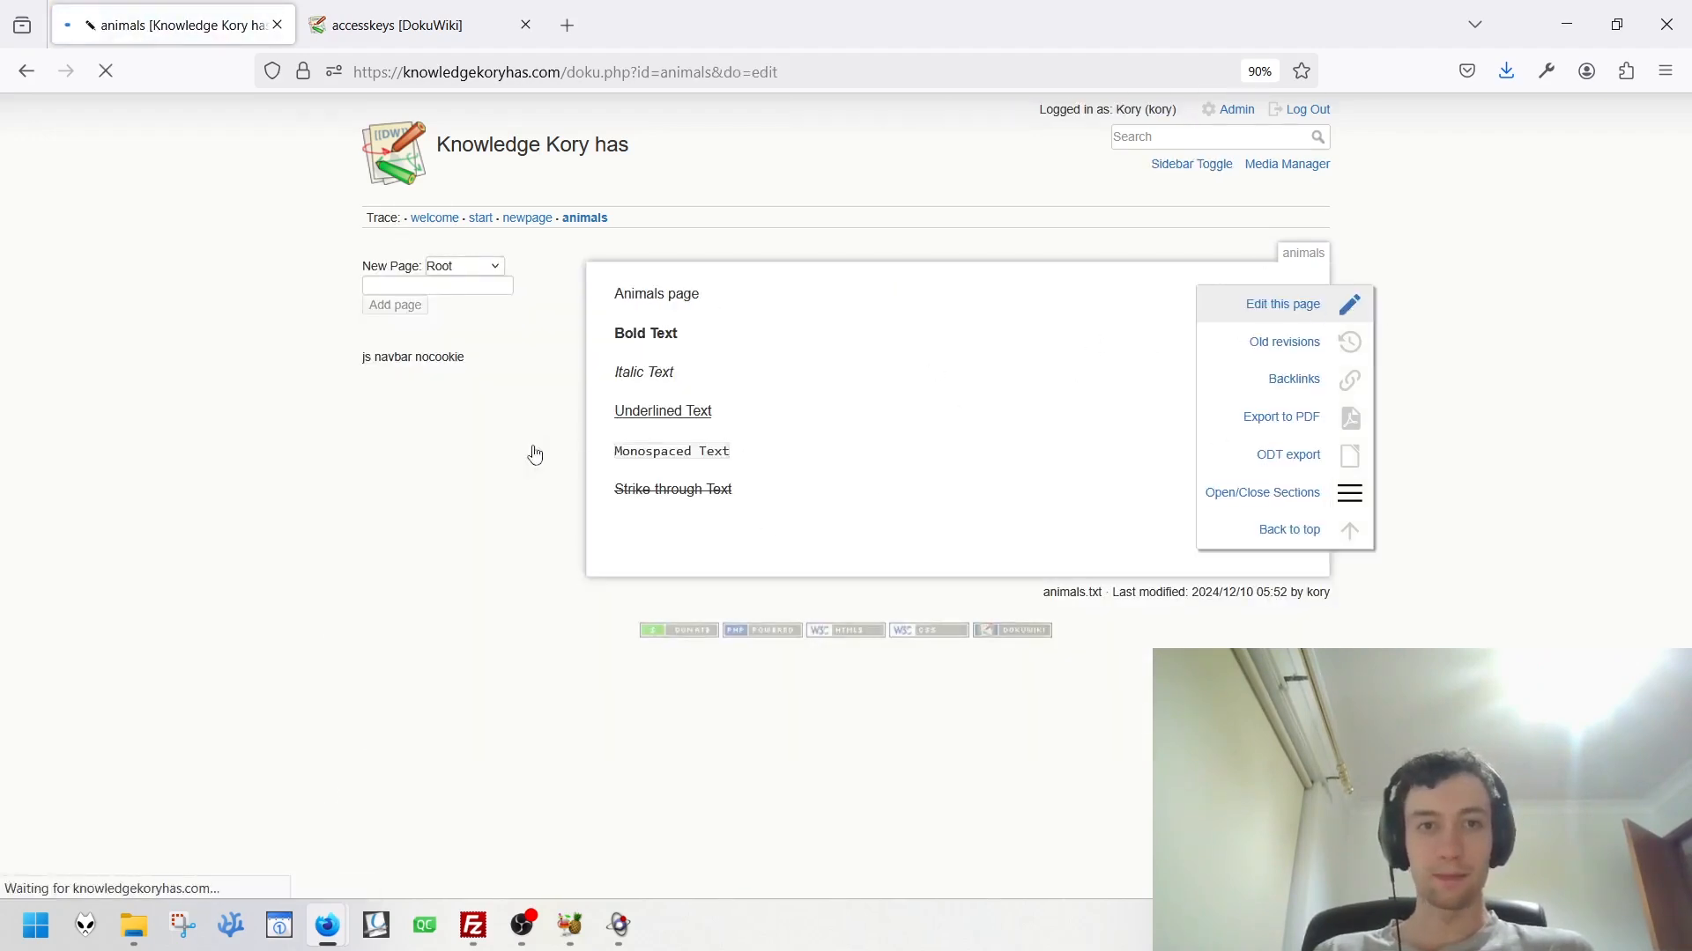
# Replace all of the page's text with a Level 1 Headline followed by blank lines.
pyautogui.hotkey('ctrl', 'a')
pyautogui.press('BackSpace')
pyautogui.click(618, 354)
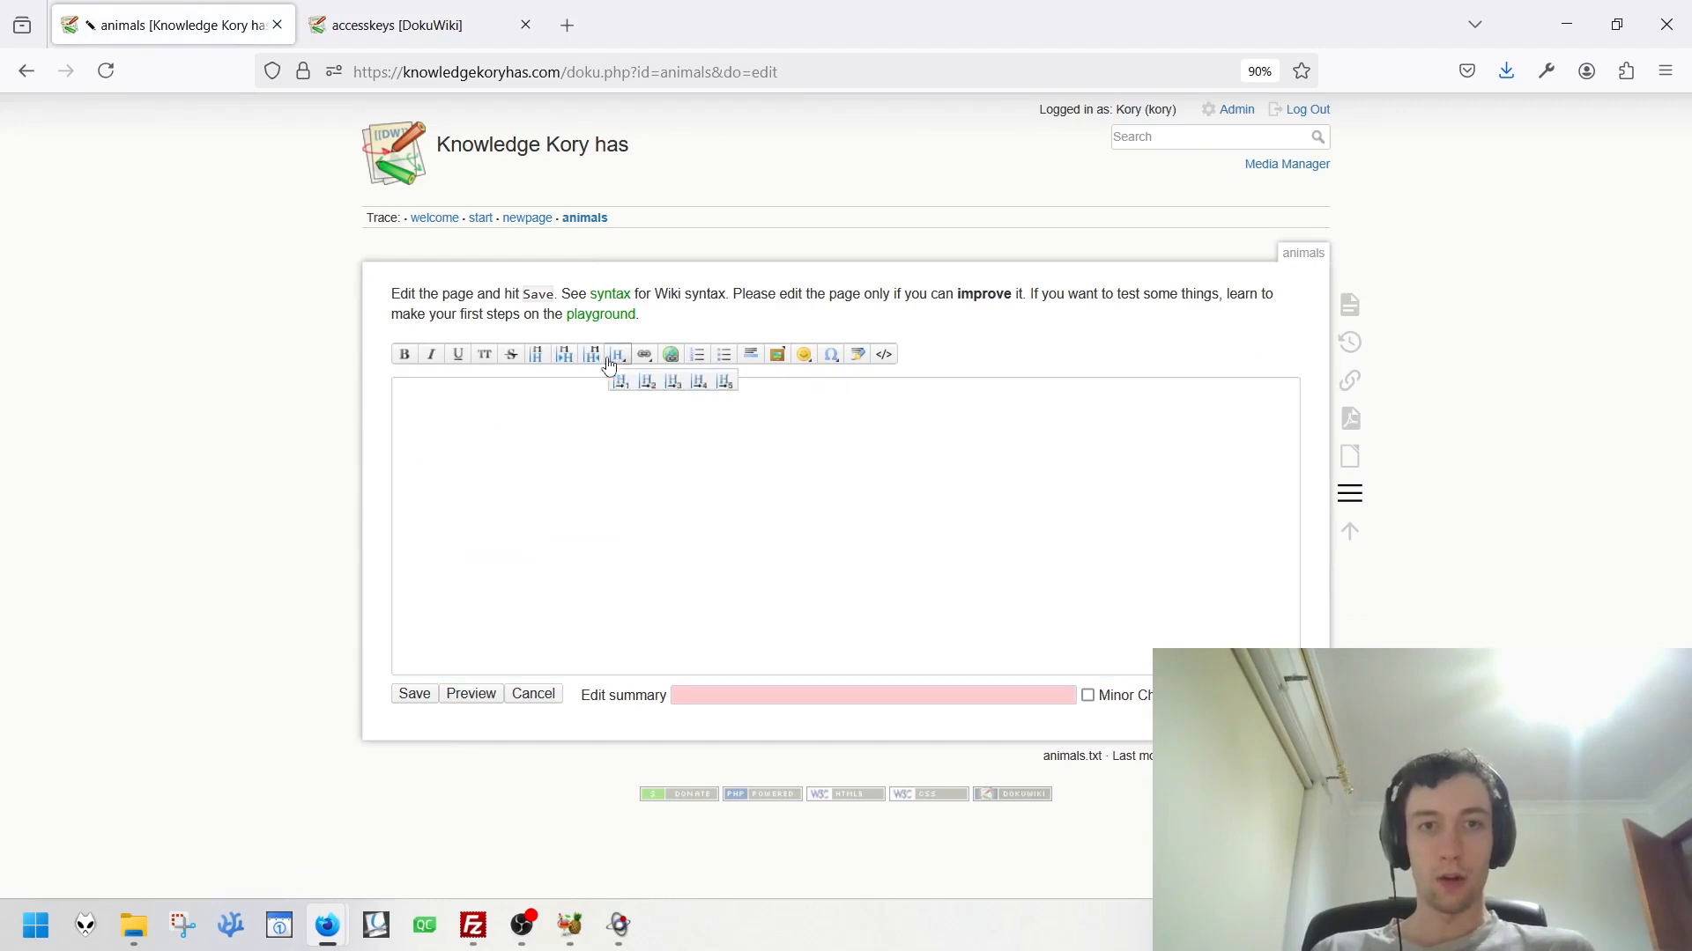
pyautogui.click(621, 384)
pyautogui.click(639, 405)
pyautogui.press('Return')
pyautogui.press('Return')
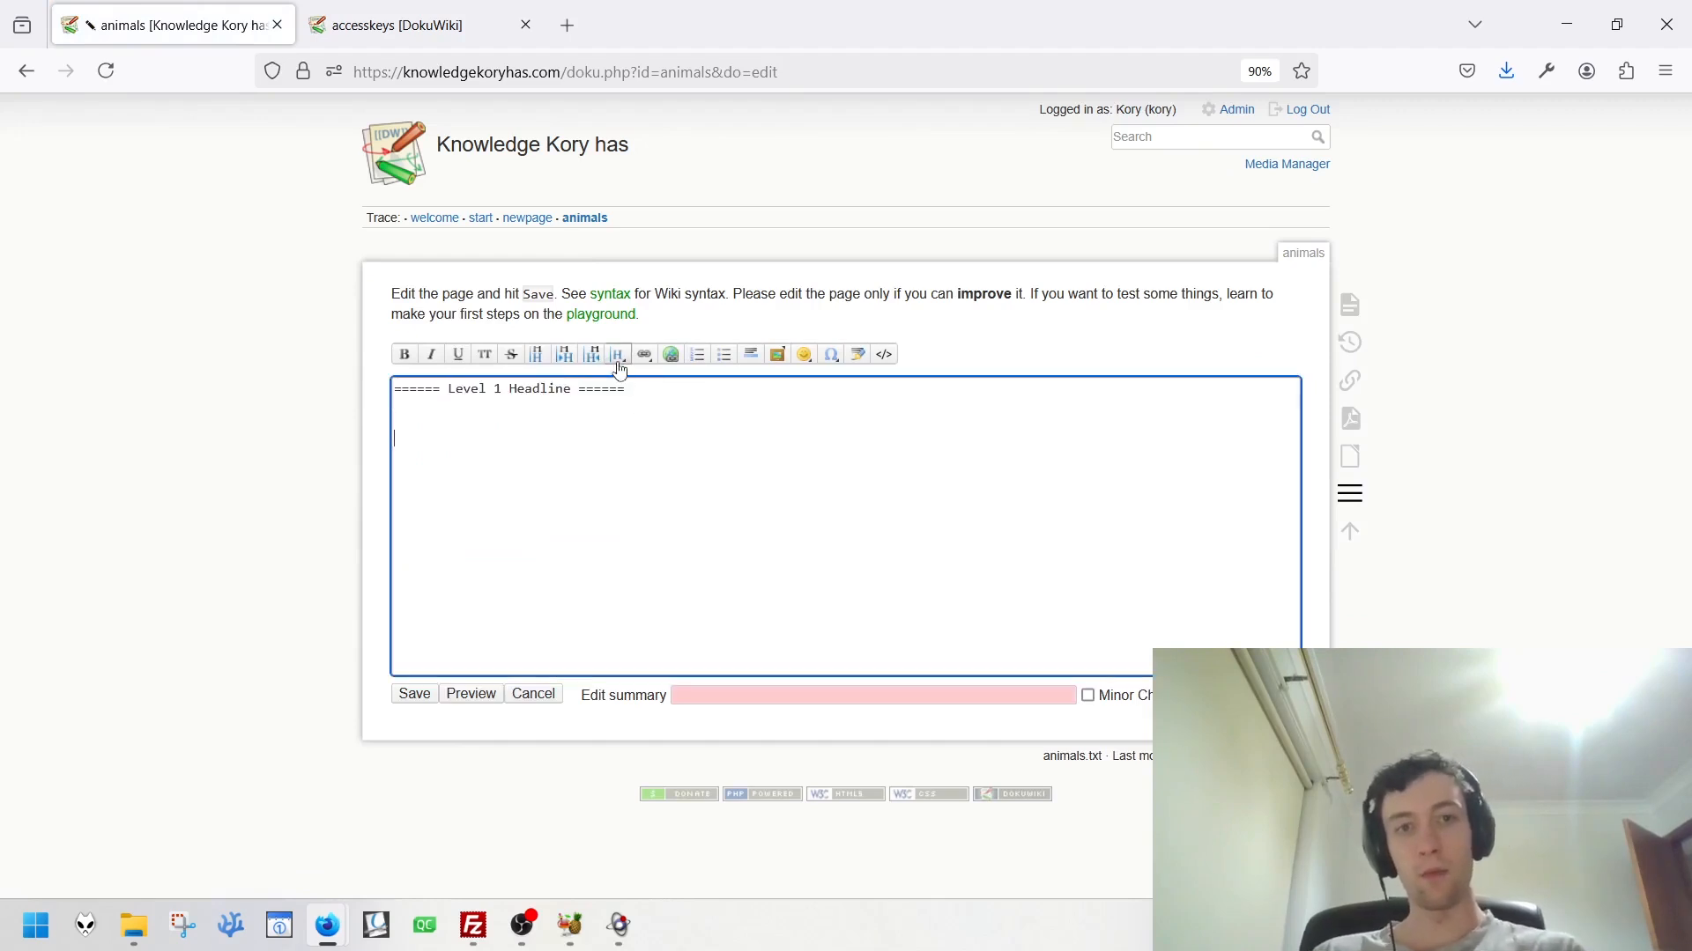
# Add a Level 2 Headline and a Level 3 Headline below the Level 1 Headline, separated by blank lines.
pyautogui.click(618, 355)
pyautogui.click(659, 384)
pyautogui.click(667, 449)
pyautogui.press('Return')
pyautogui.press('Return')
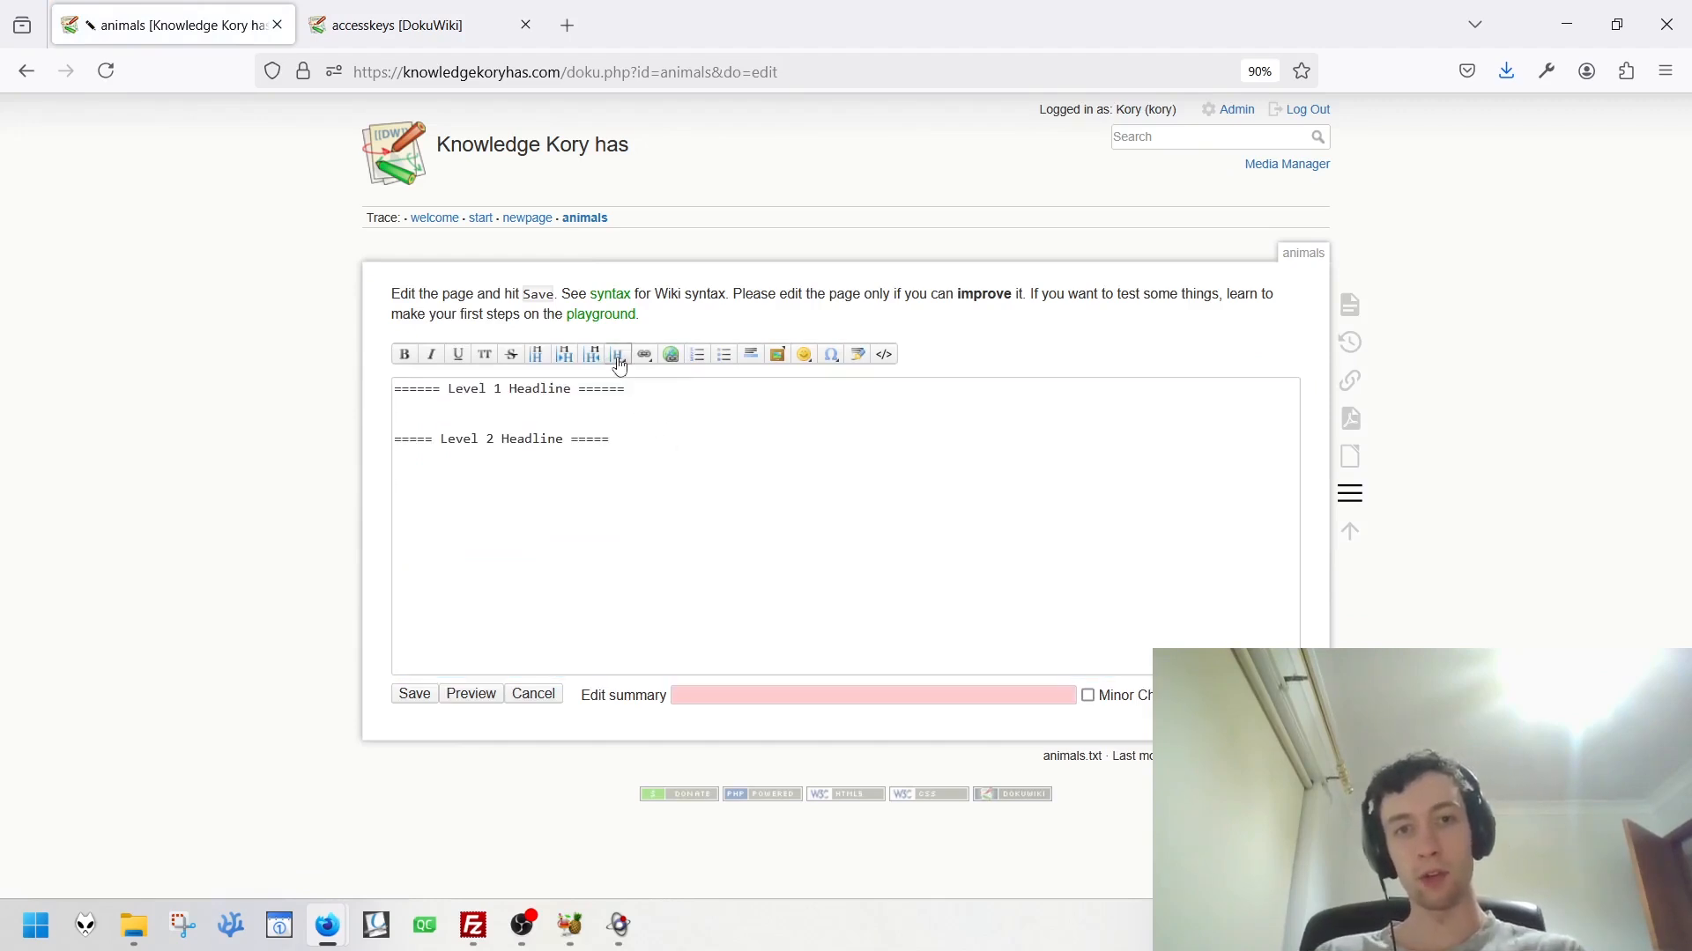
pyautogui.click(619, 355)
pyautogui.click(673, 384)
pyautogui.click(716, 540)
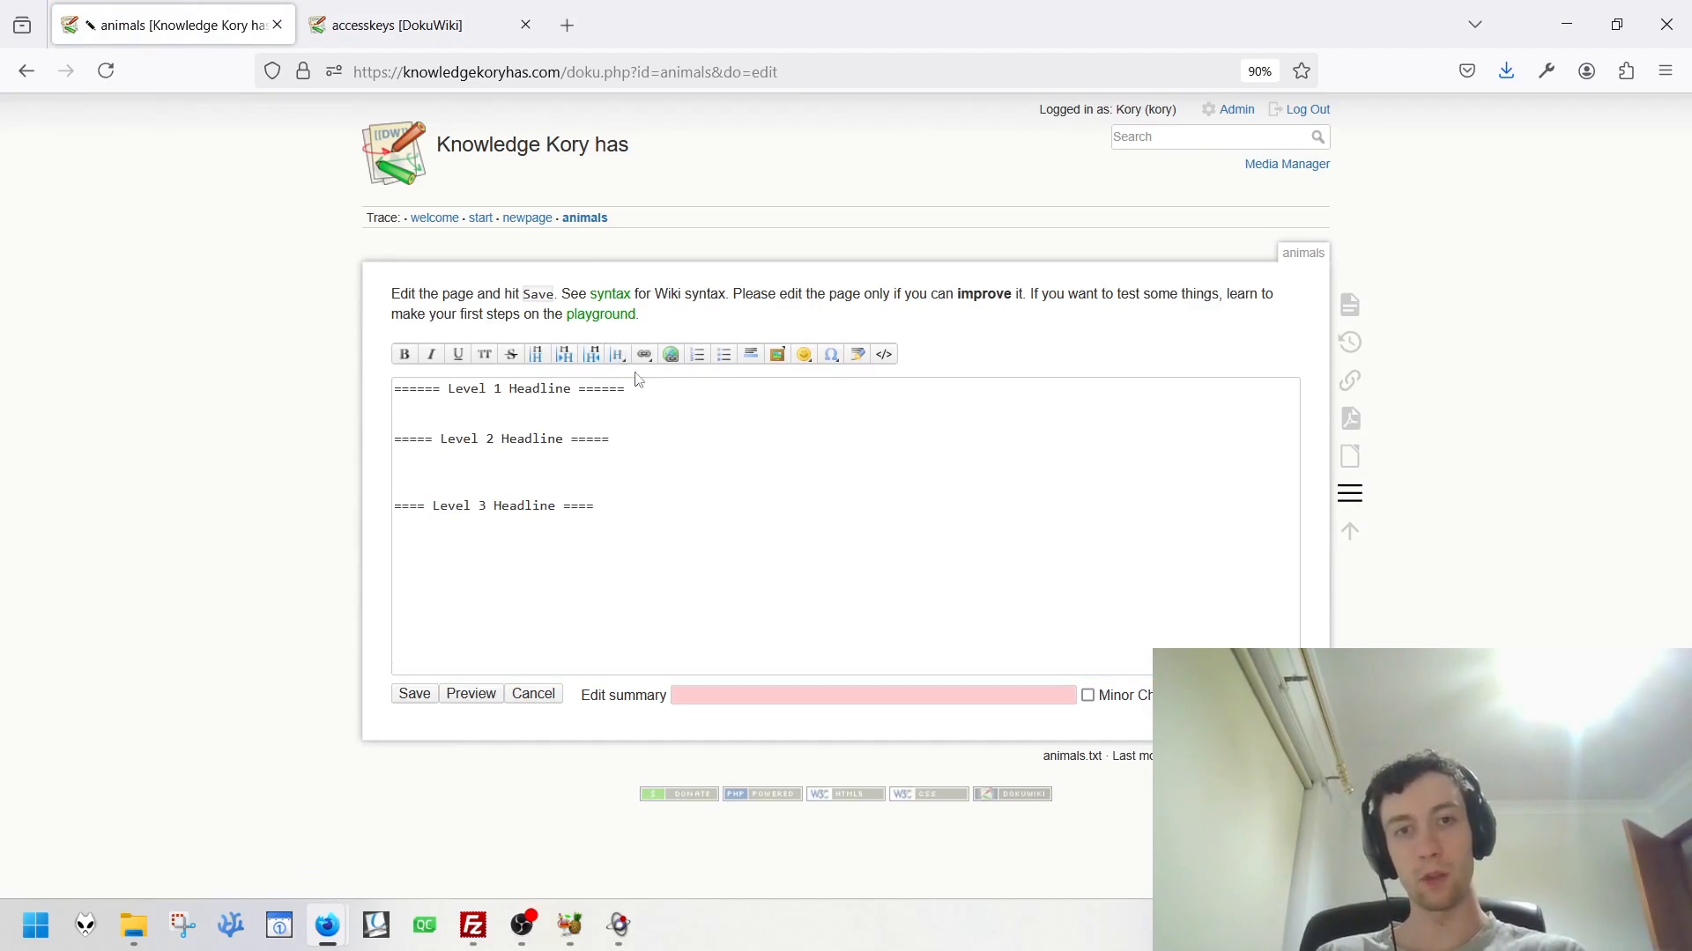
# Add a Level 4 Headline and a Level 5 Headline below the Level 3 Headline and save the page.
pyautogui.click(619, 354)
pyautogui.click(702, 385)
pyautogui.click(722, 564)
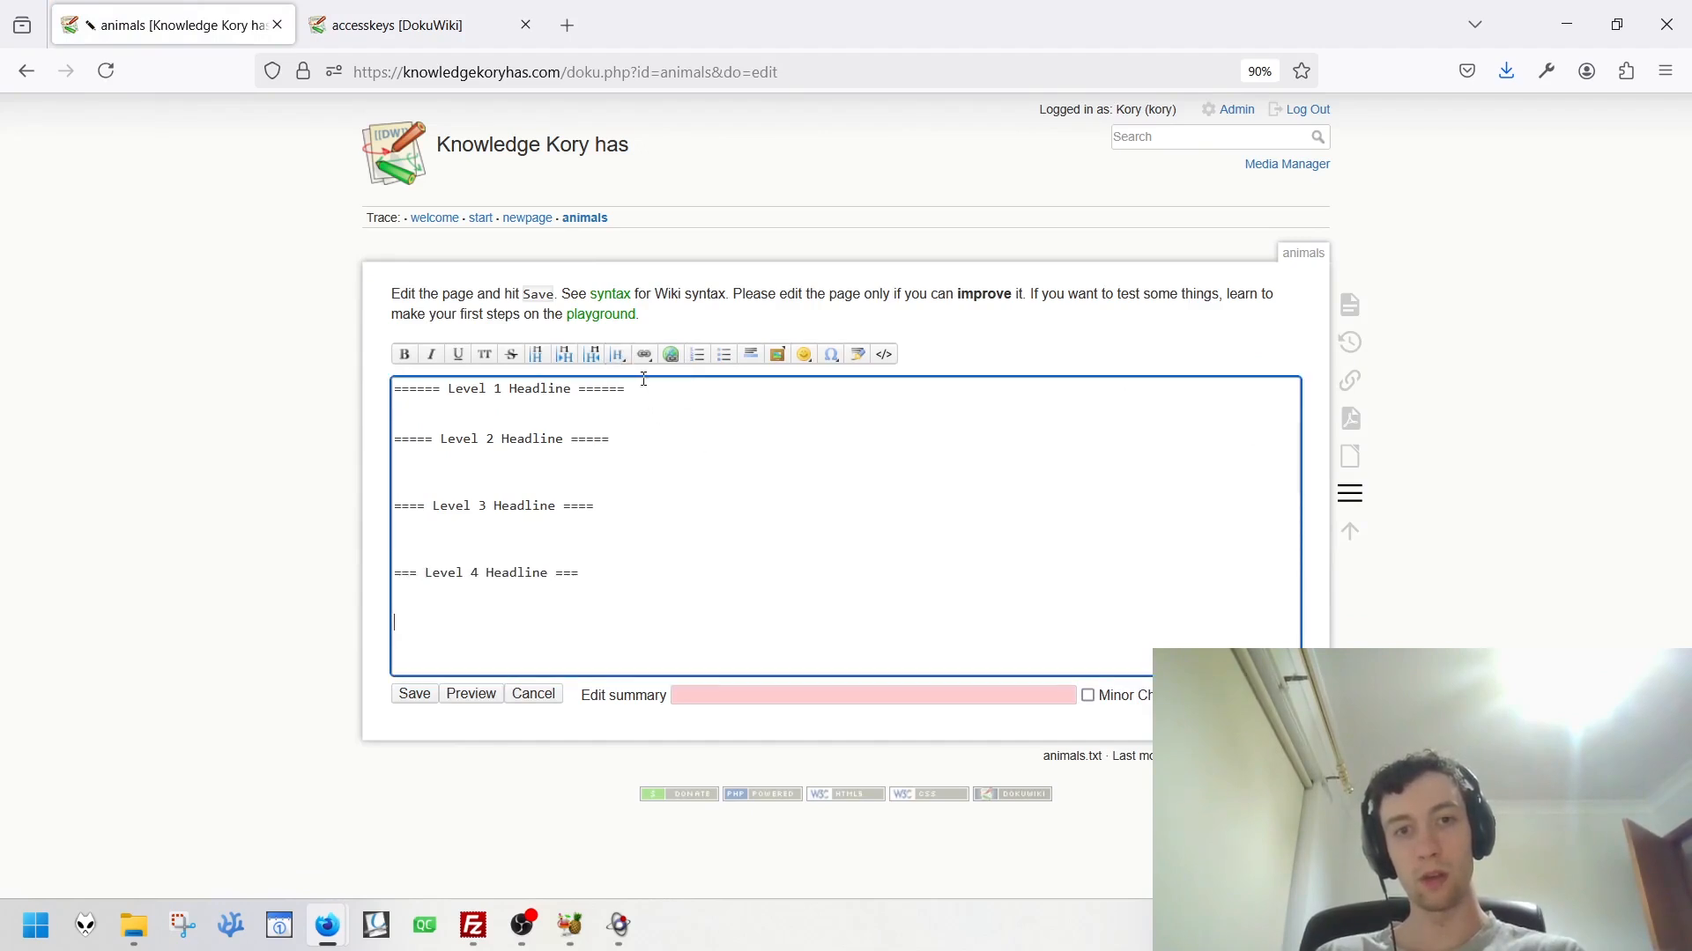
pyautogui.click(619, 354)
pyautogui.click(724, 386)
pyautogui.click(400, 696)
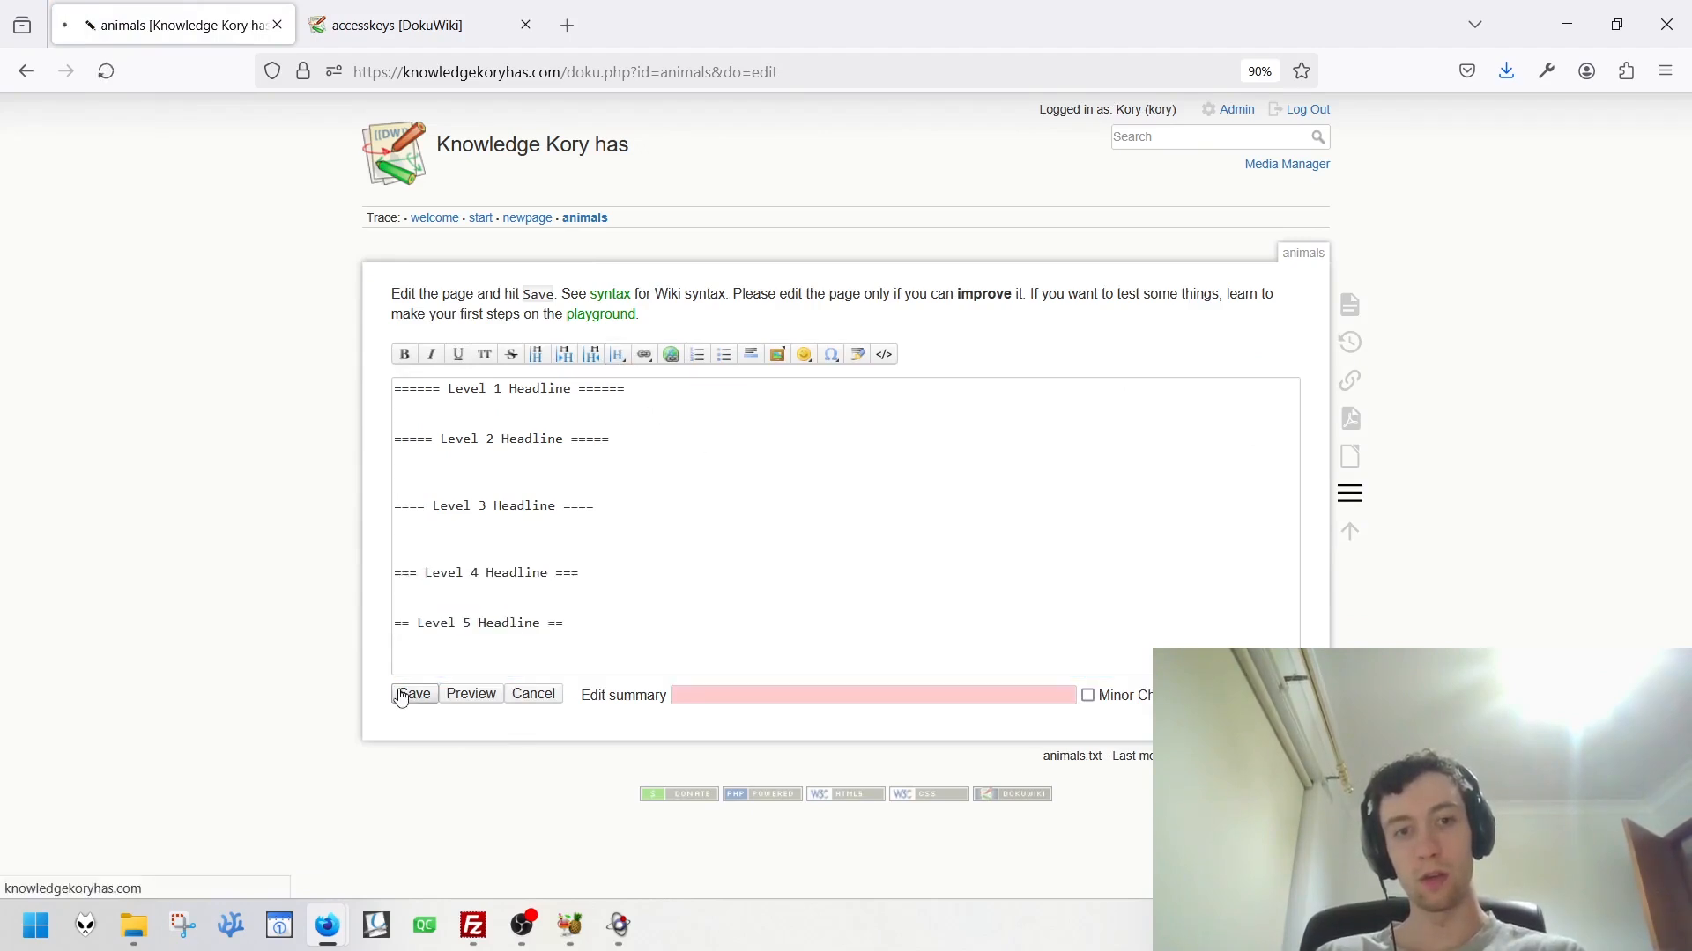
# Reopen the animals page for editing and place the cursor in the Level 3 Headline line.
pyautogui.moveTo(1254, 341)
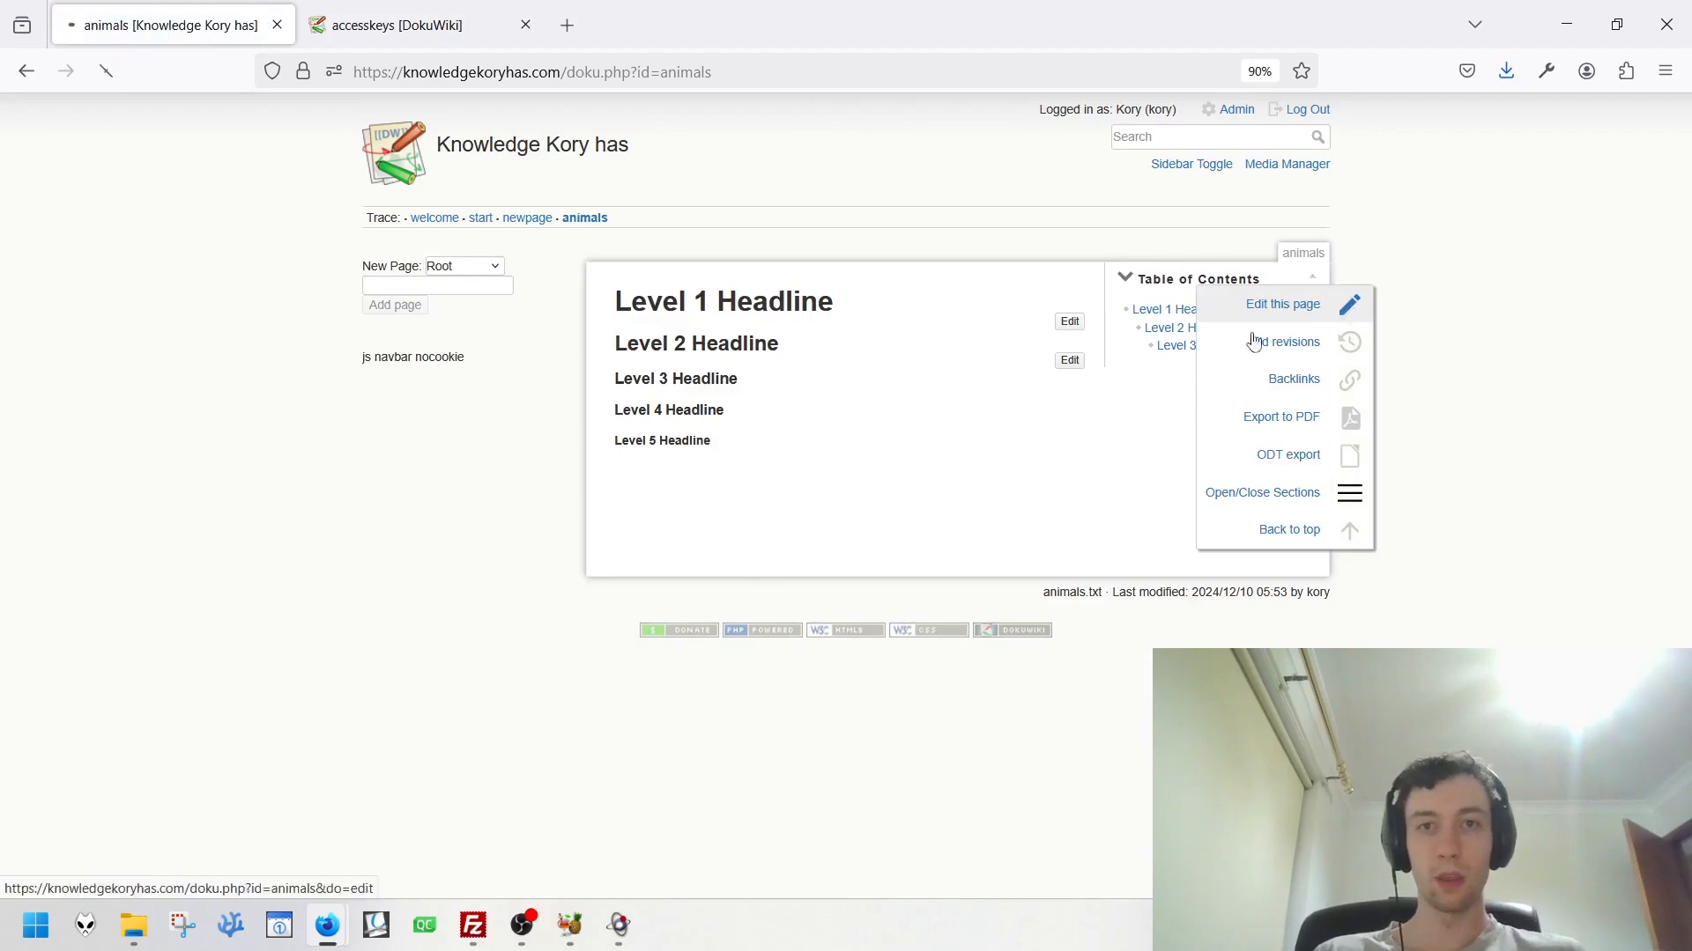
pyautogui.hotkey('alt', 'shift', 'e')
pyautogui.click(485, 464)
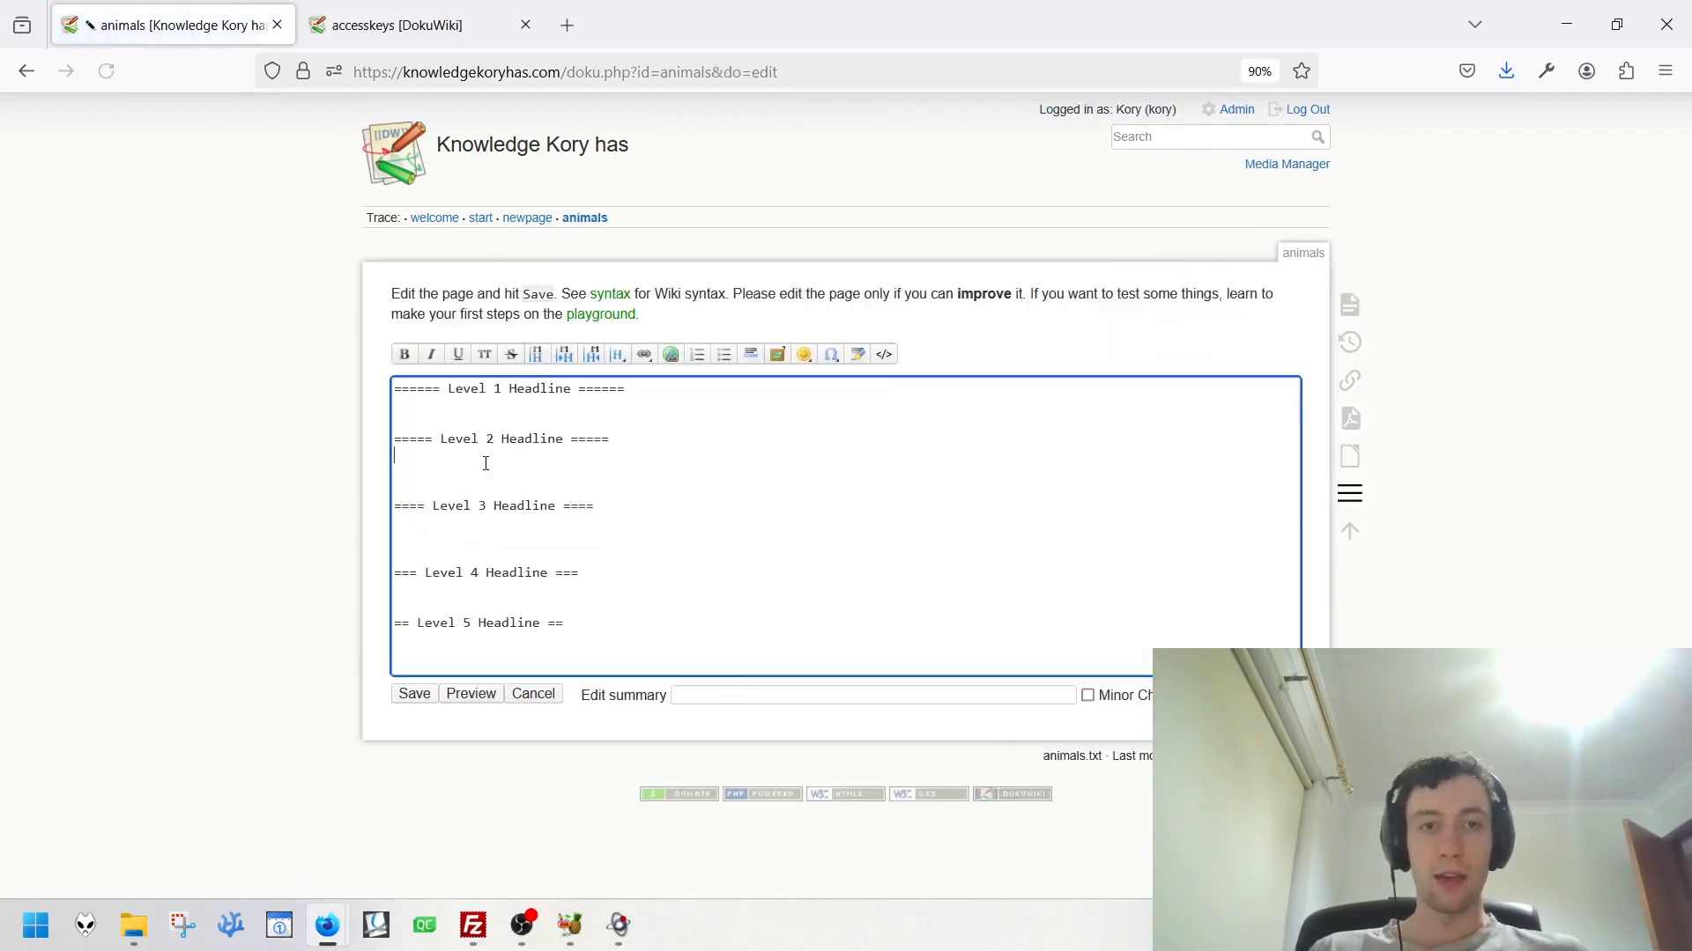
pyautogui.click(560, 509)
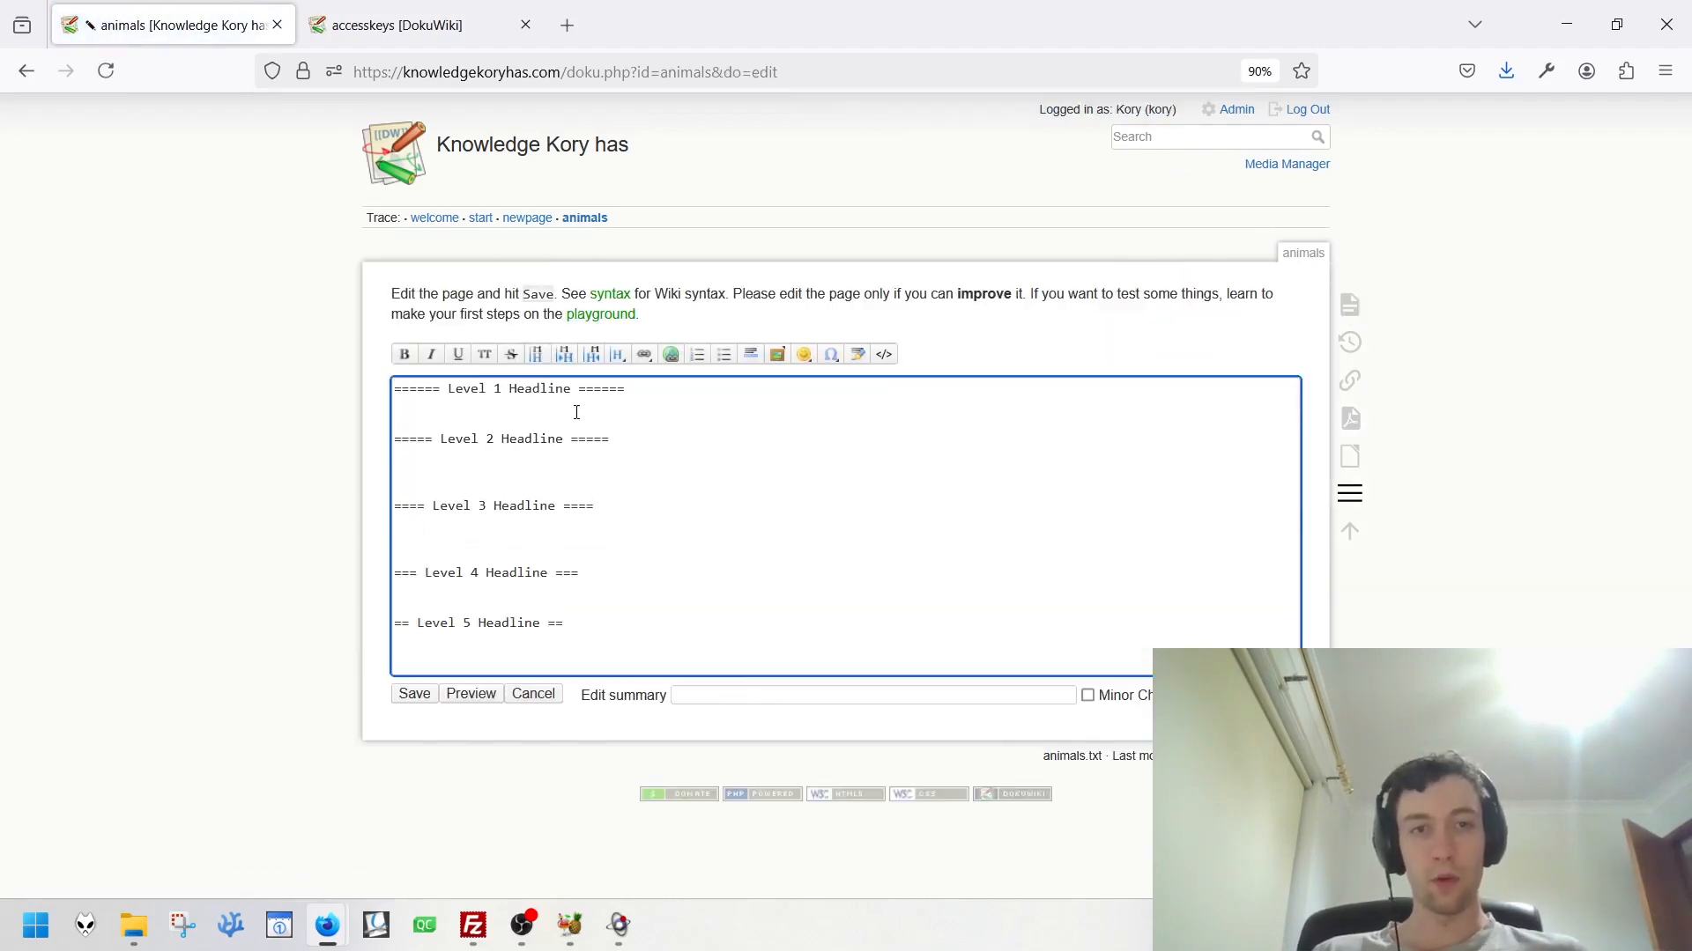
# Insert a same-level headline under the Level 3 Headline and delete it again.
pyautogui.click(536, 353)
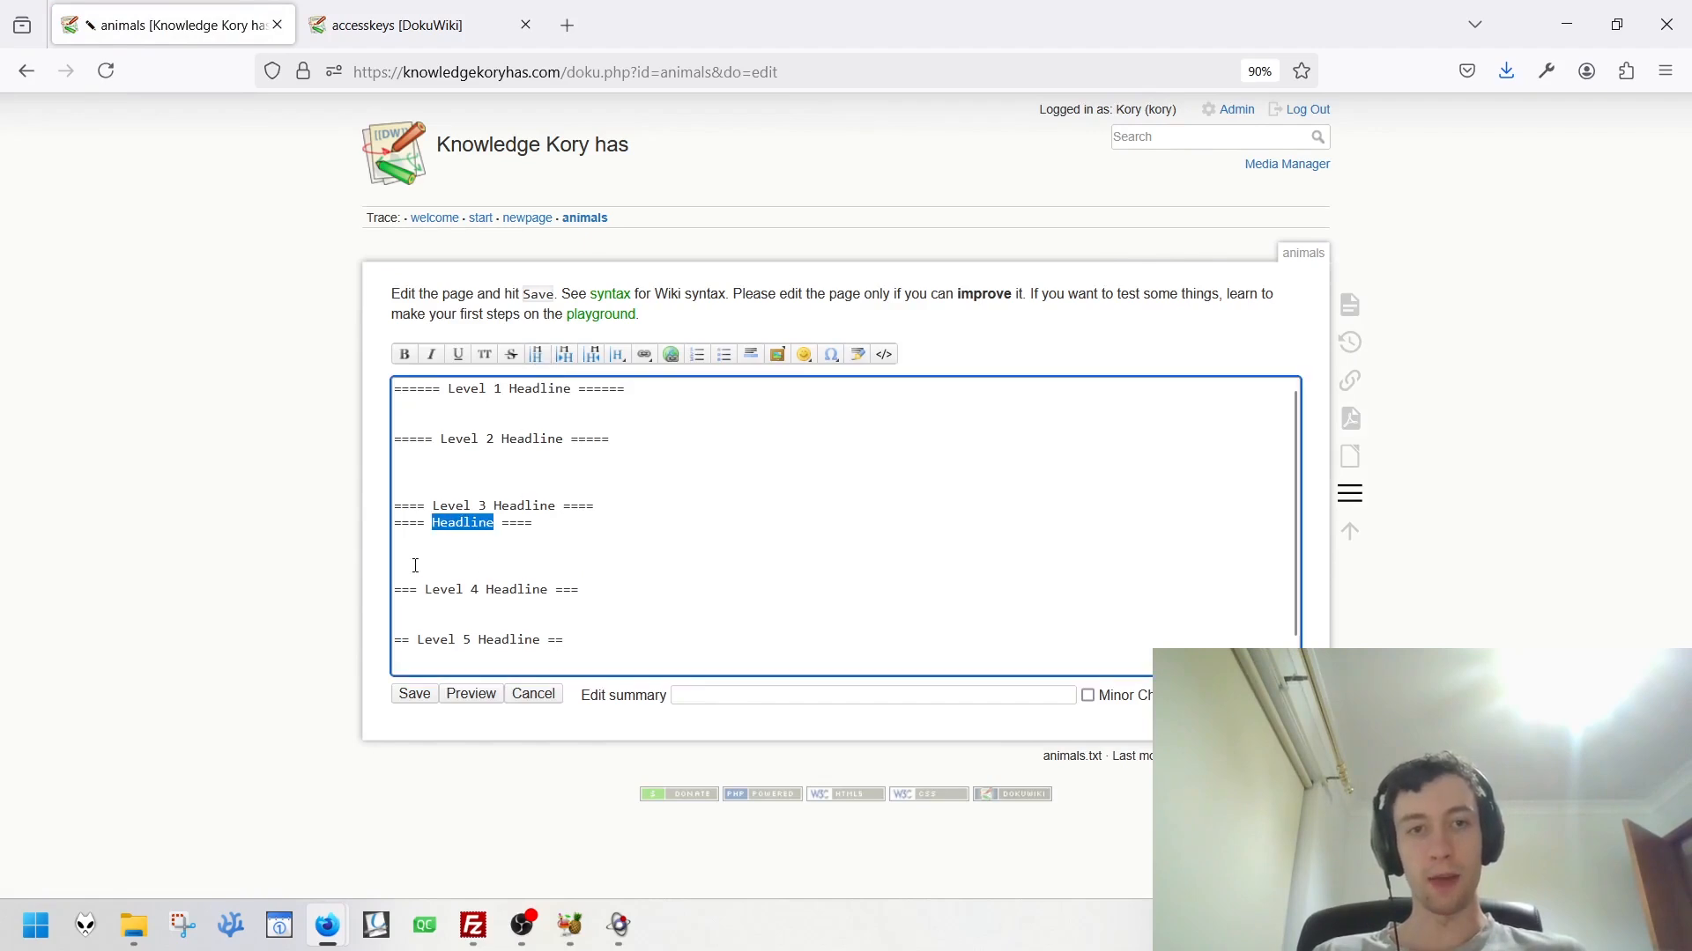
pyautogui.moveTo(417, 525); pyautogui.dragTo(391, 525)
pyautogui.press('BackSpace')
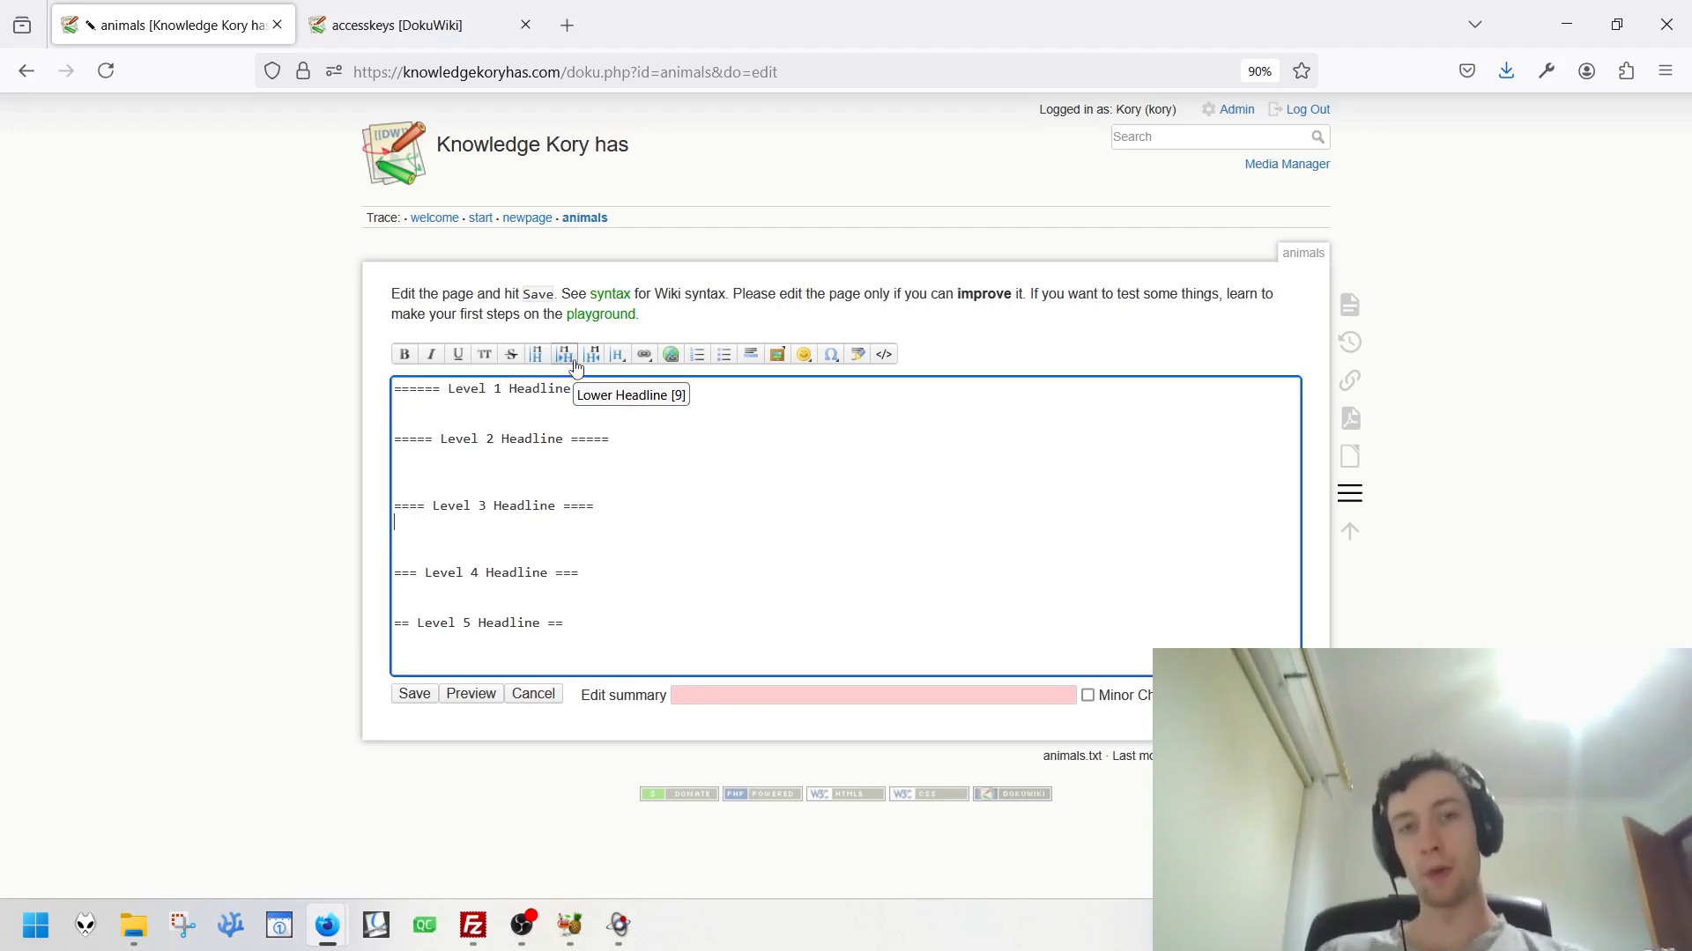
# Try a lower-level headline and a higher-level headline under the Level 3 Headline, deleting each one again.
pyautogui.click(574, 363)
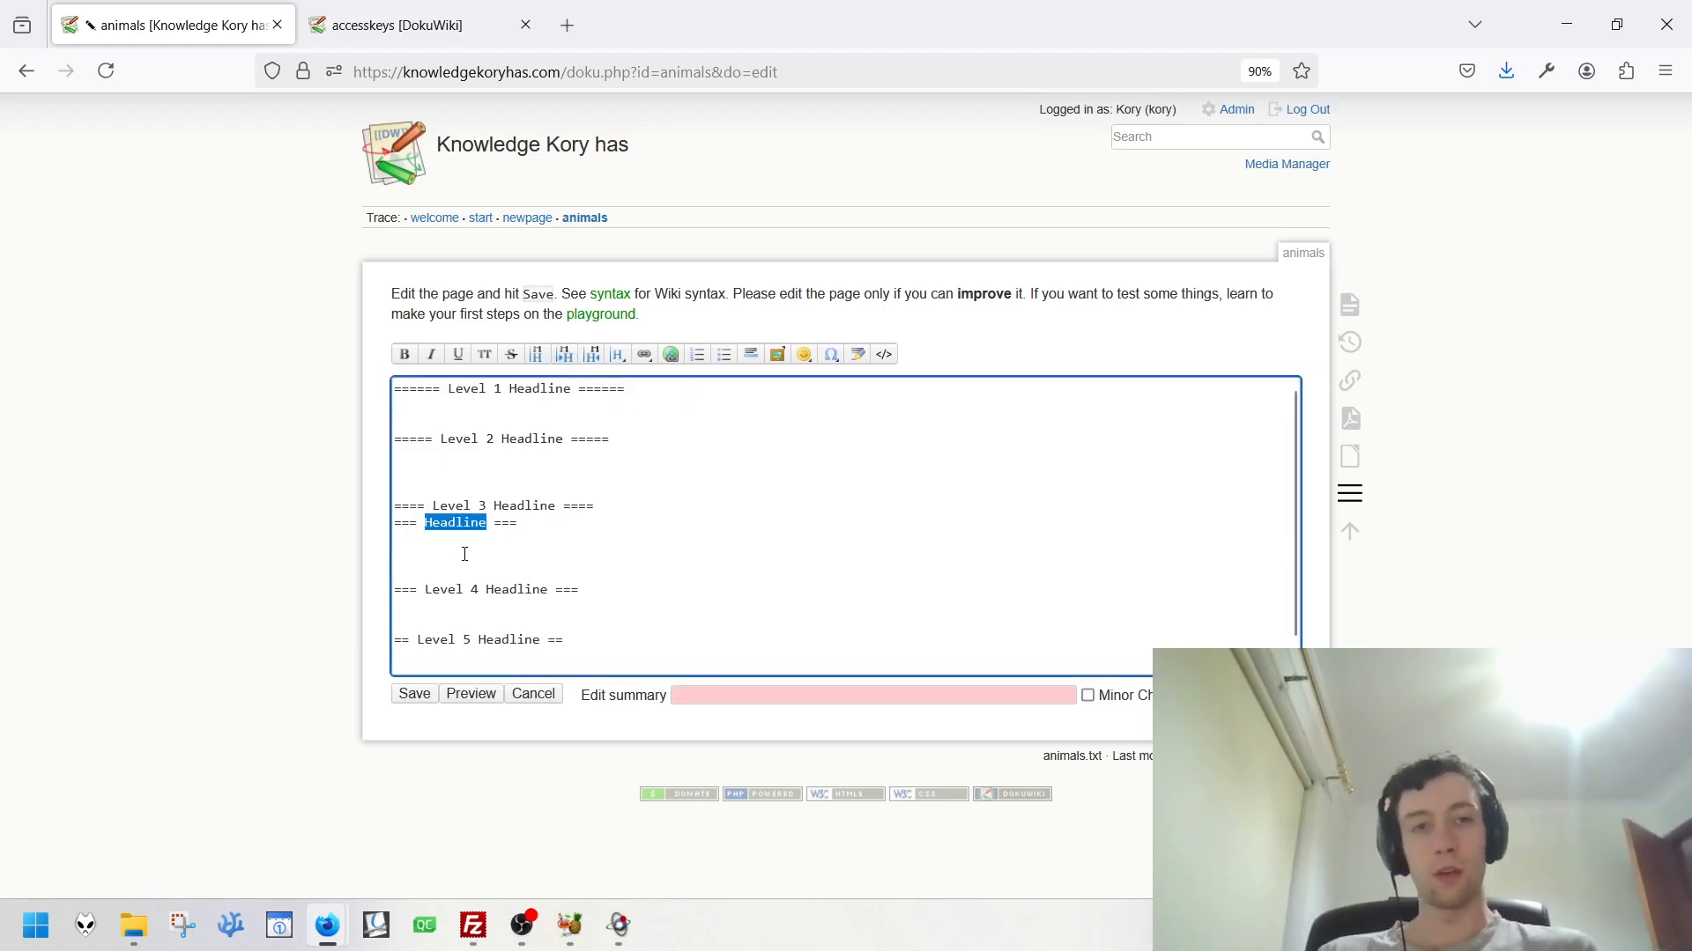
pyautogui.moveTo(518, 524); pyautogui.dragTo(385, 530)
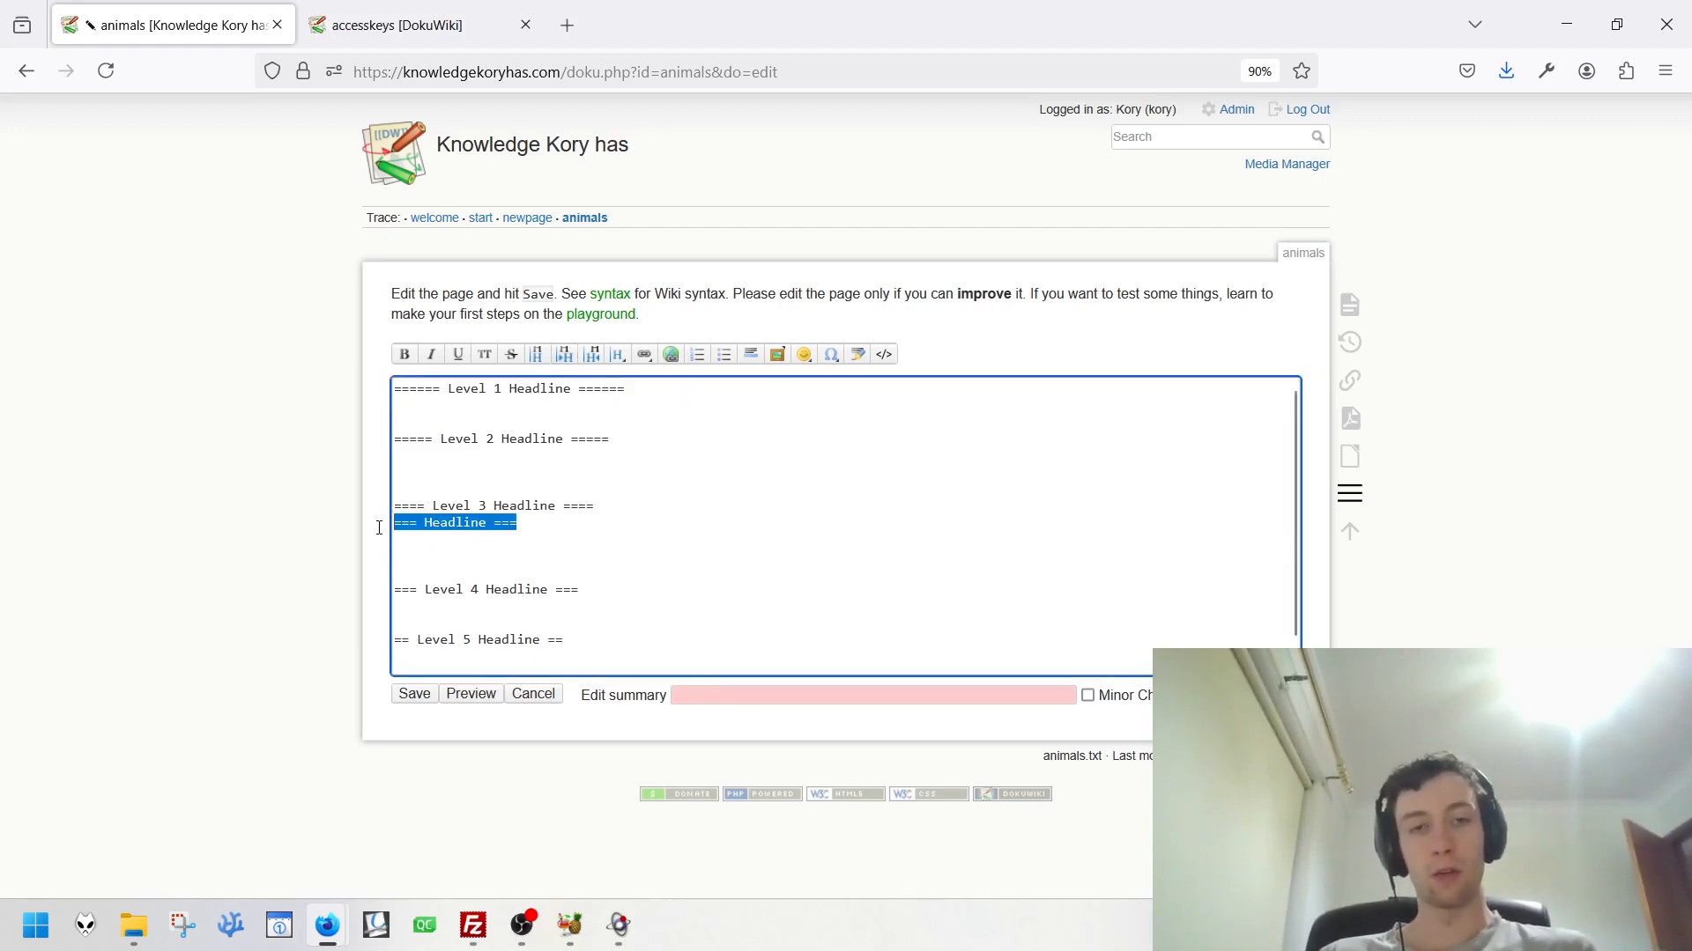
pyautogui.press('Delete')
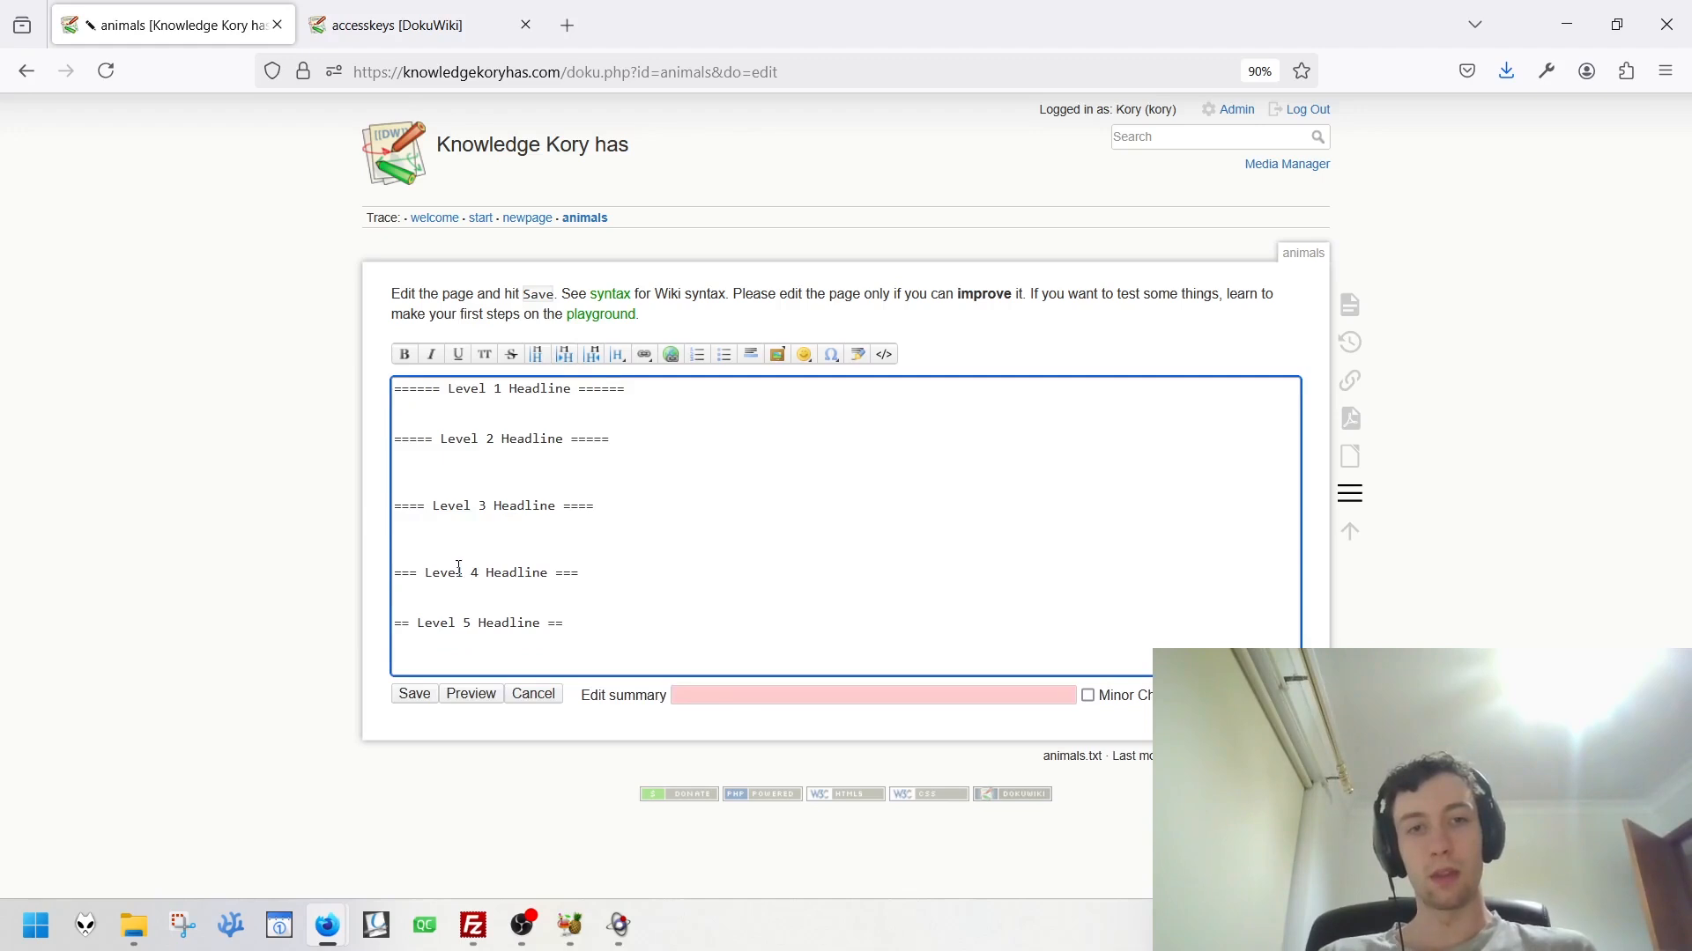
pyautogui.click(593, 355)
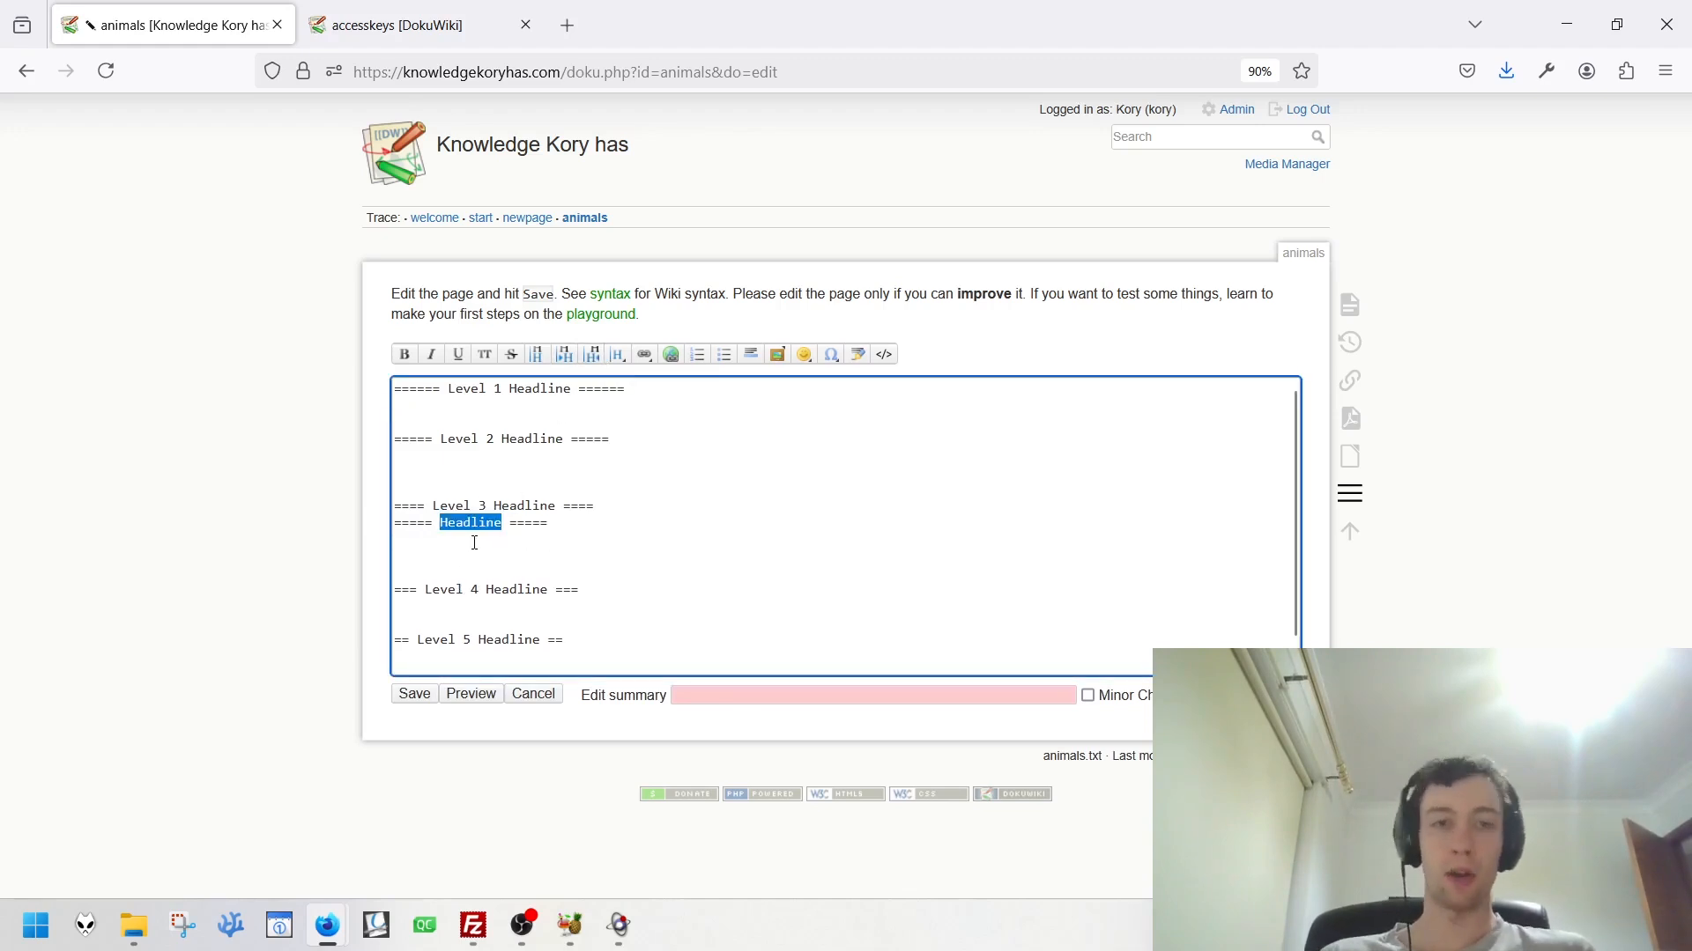
pyautogui.moveTo(393, 523); pyautogui.dragTo(548, 526)
pyautogui.press('Delete')
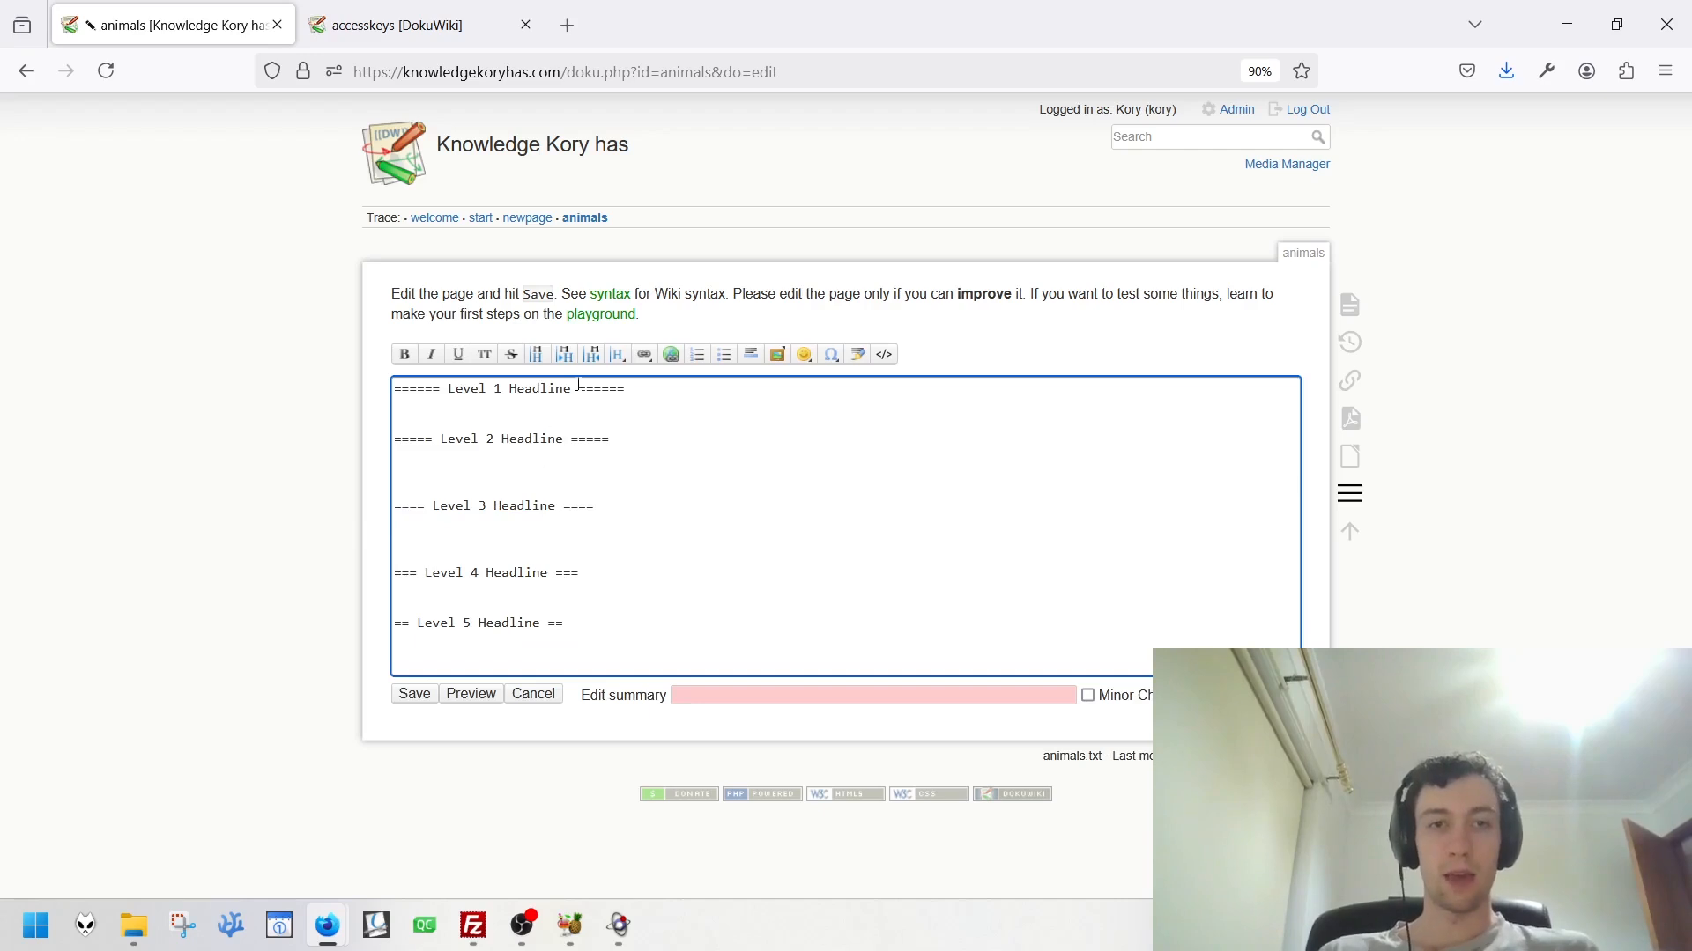
pyautogui.moveTo(425, 506); pyautogui.dragTo(377, 511)
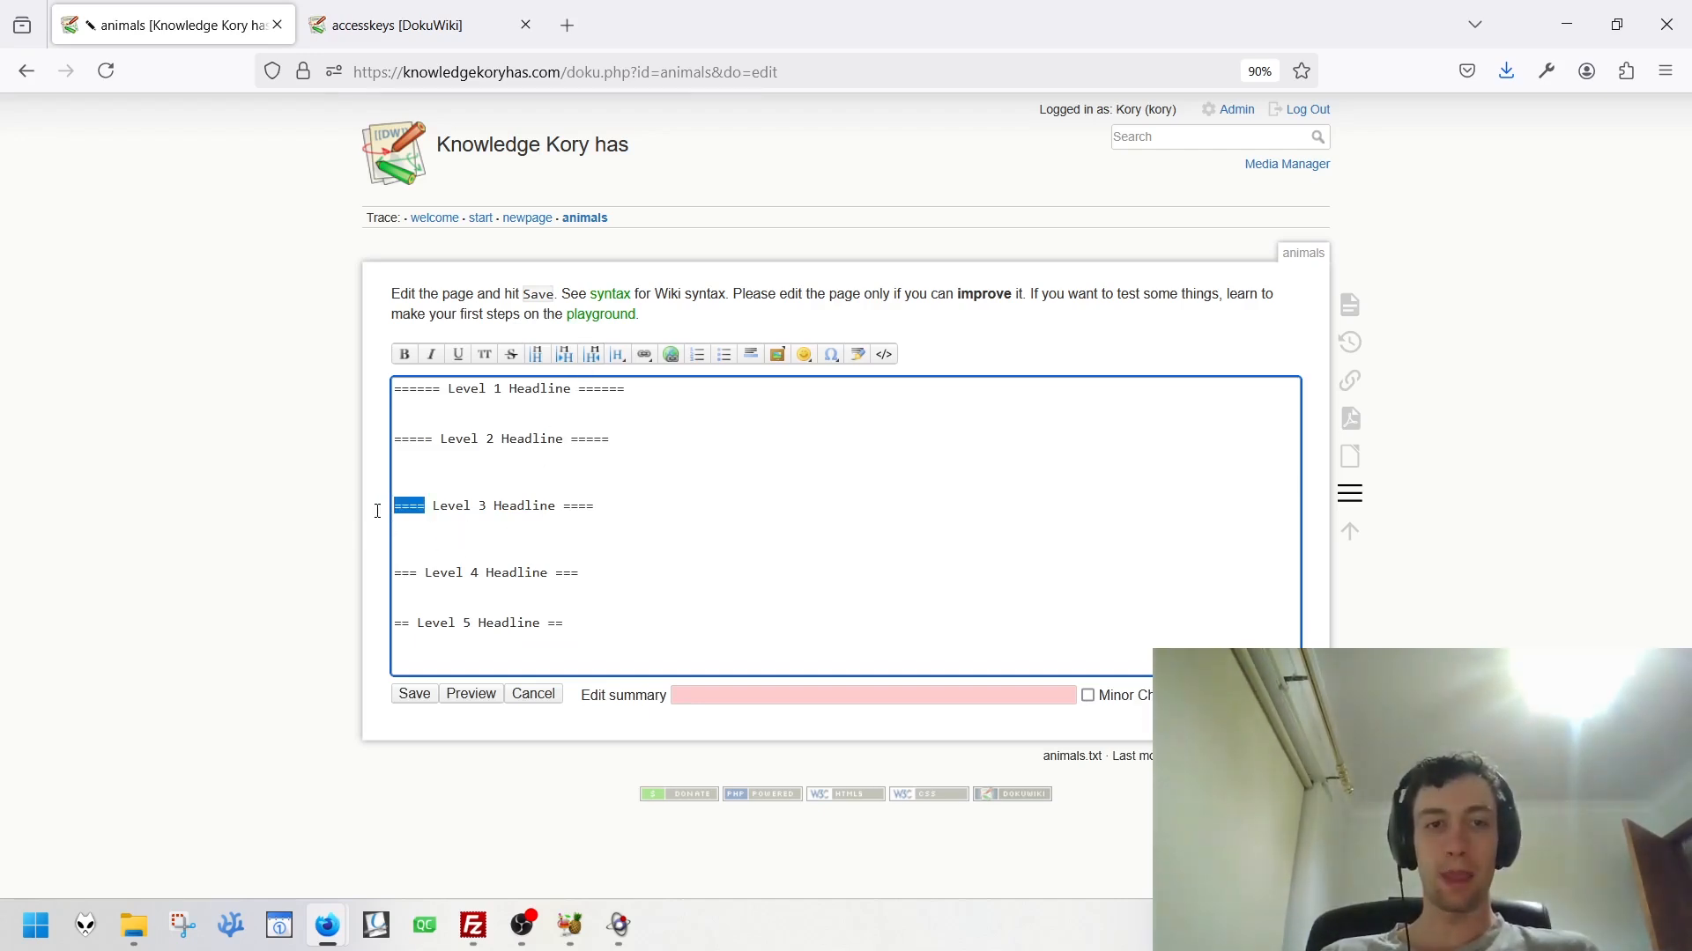
pyautogui.click(409, 536)
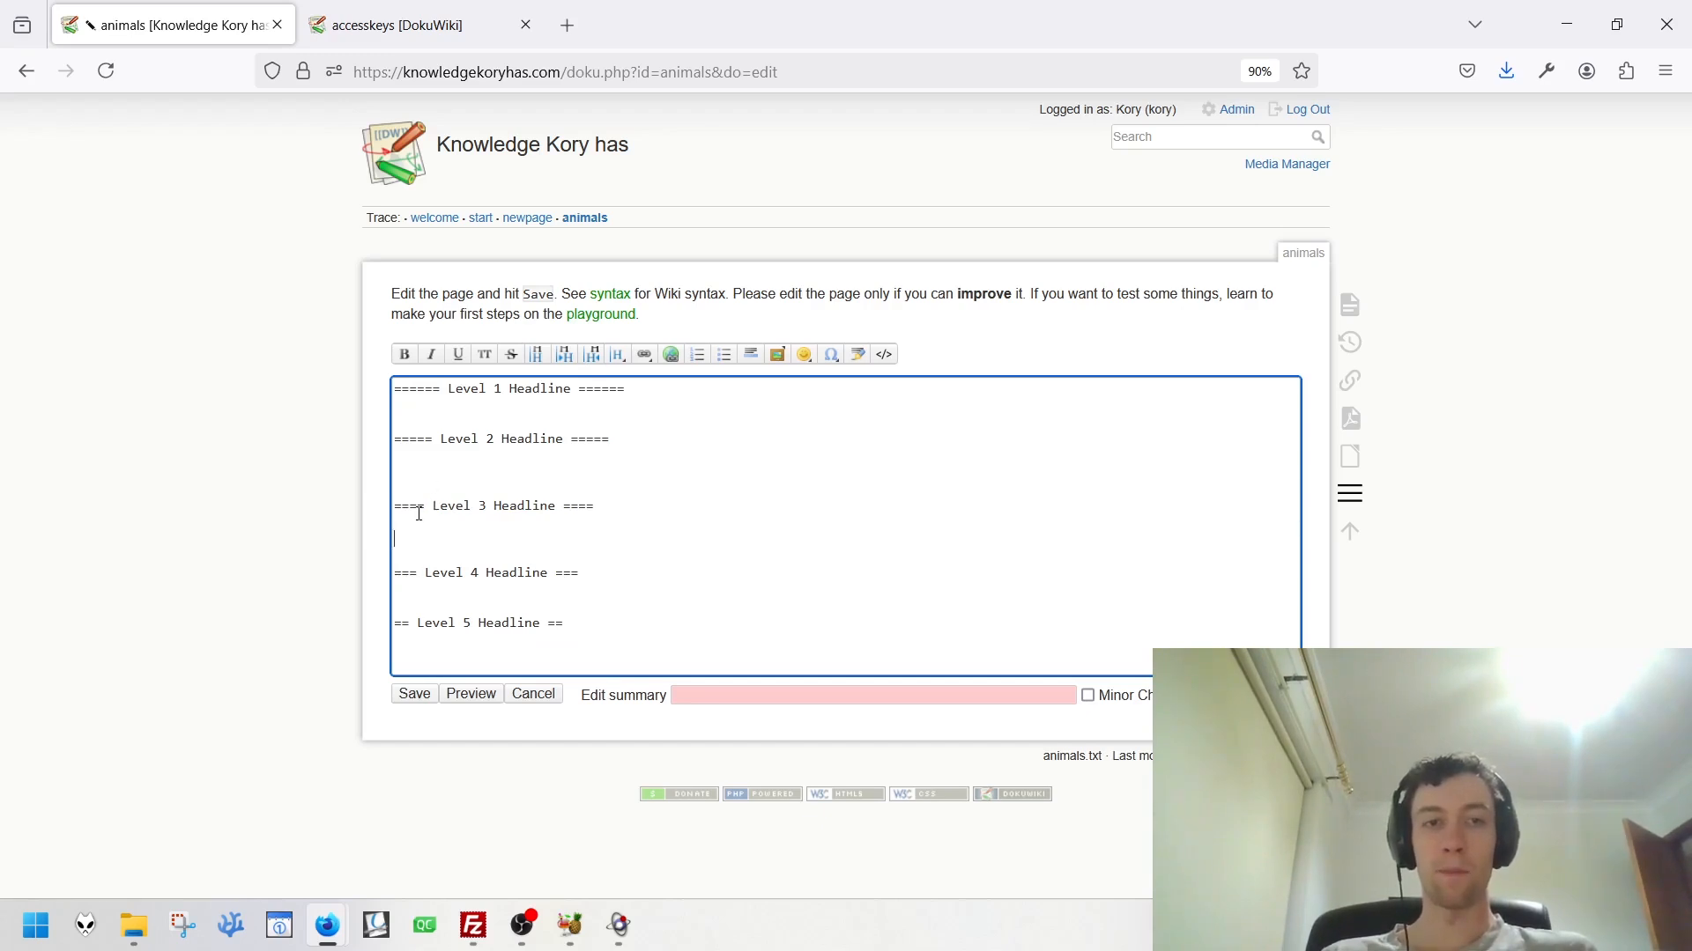
pyautogui.moveTo(429, 514); pyautogui.dragTo(393, 515)
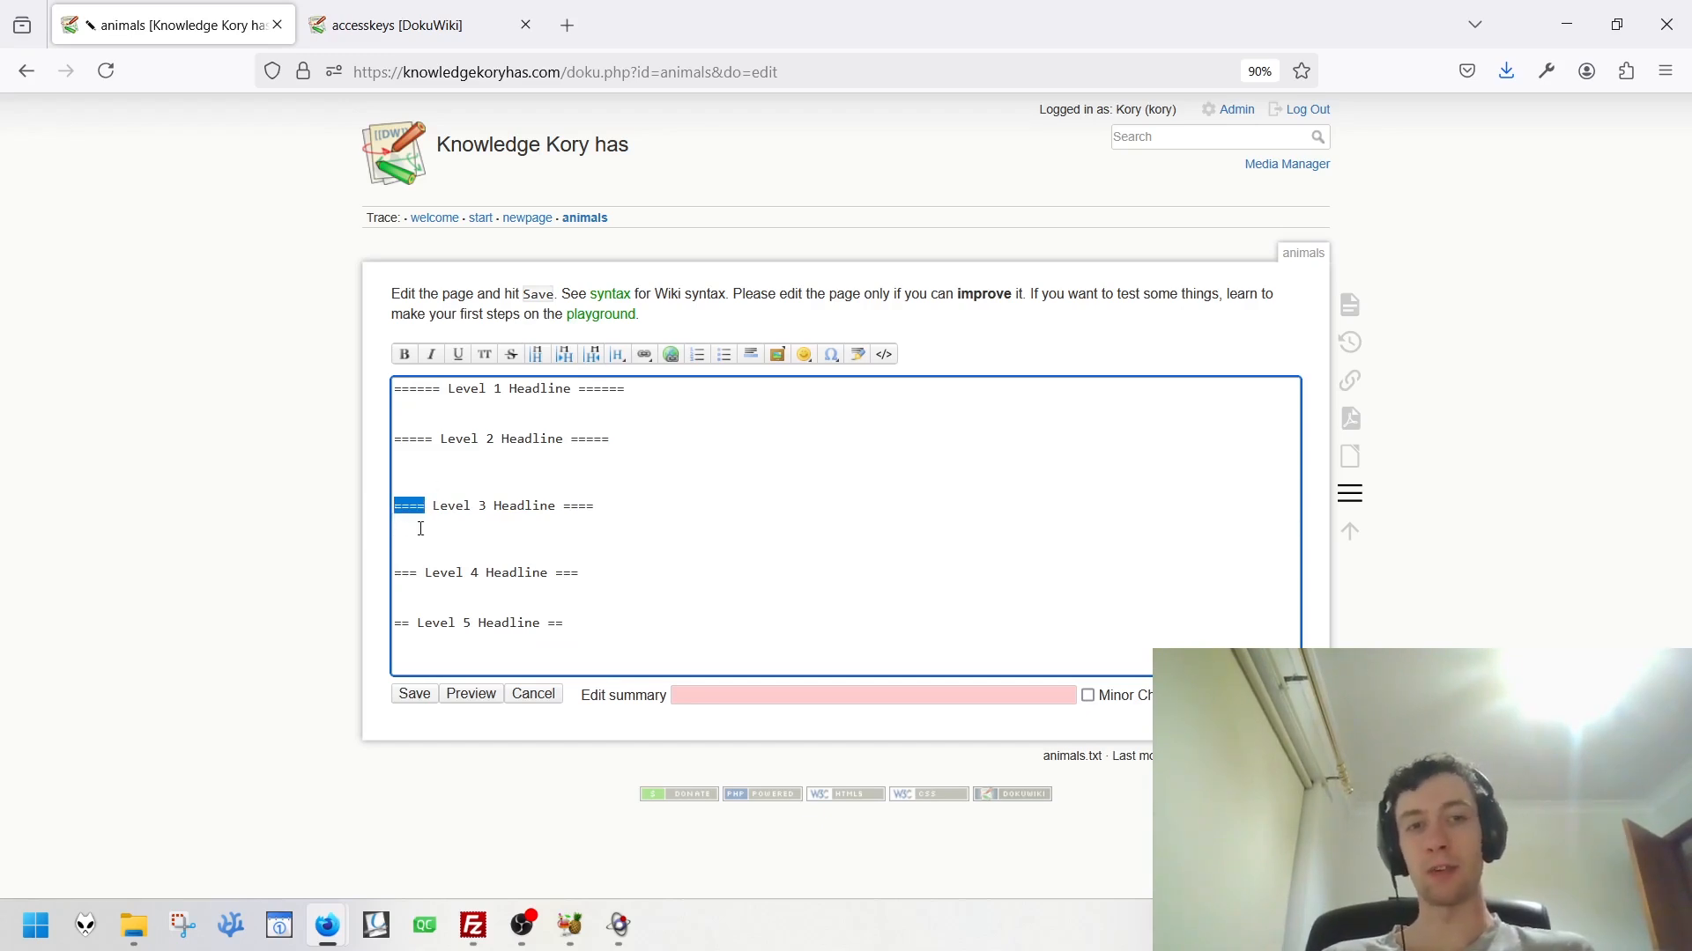
pyautogui.click(424, 532)
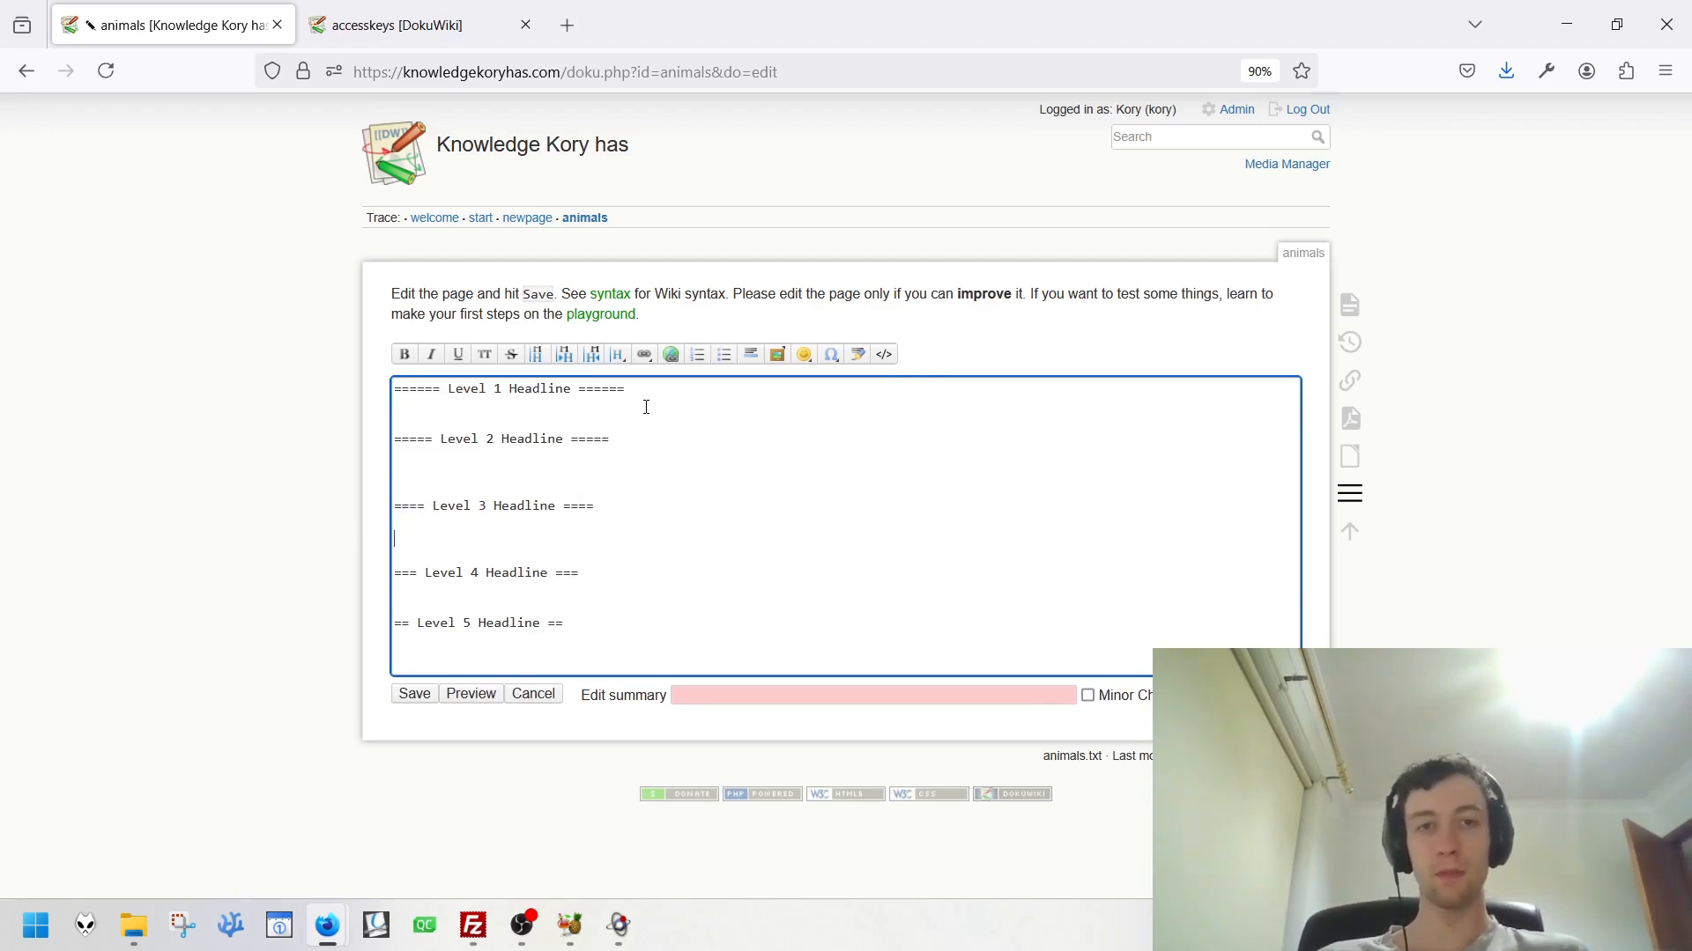
# Try inserting a same-level headline on blank lines above the Level 1 Headline.
pyautogui.click(387, 394)
pyautogui.click(393, 393)
pyautogui.press('Return')
pyautogui.press('Return')
pyautogui.press('Return')
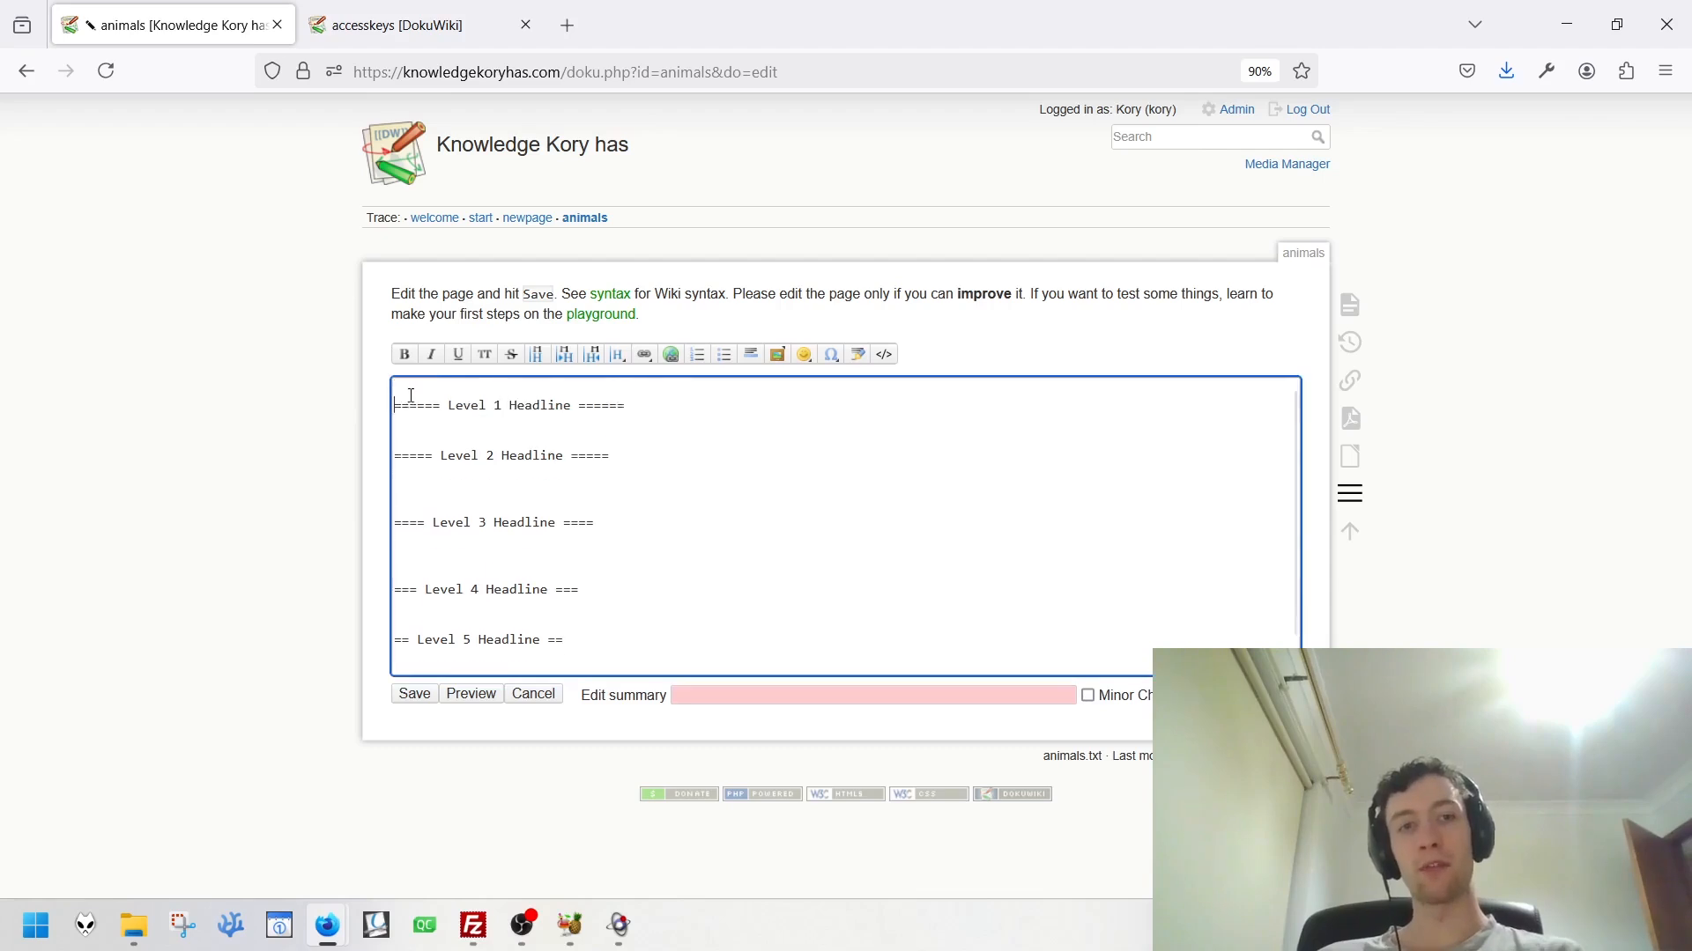
pyautogui.click(411, 396)
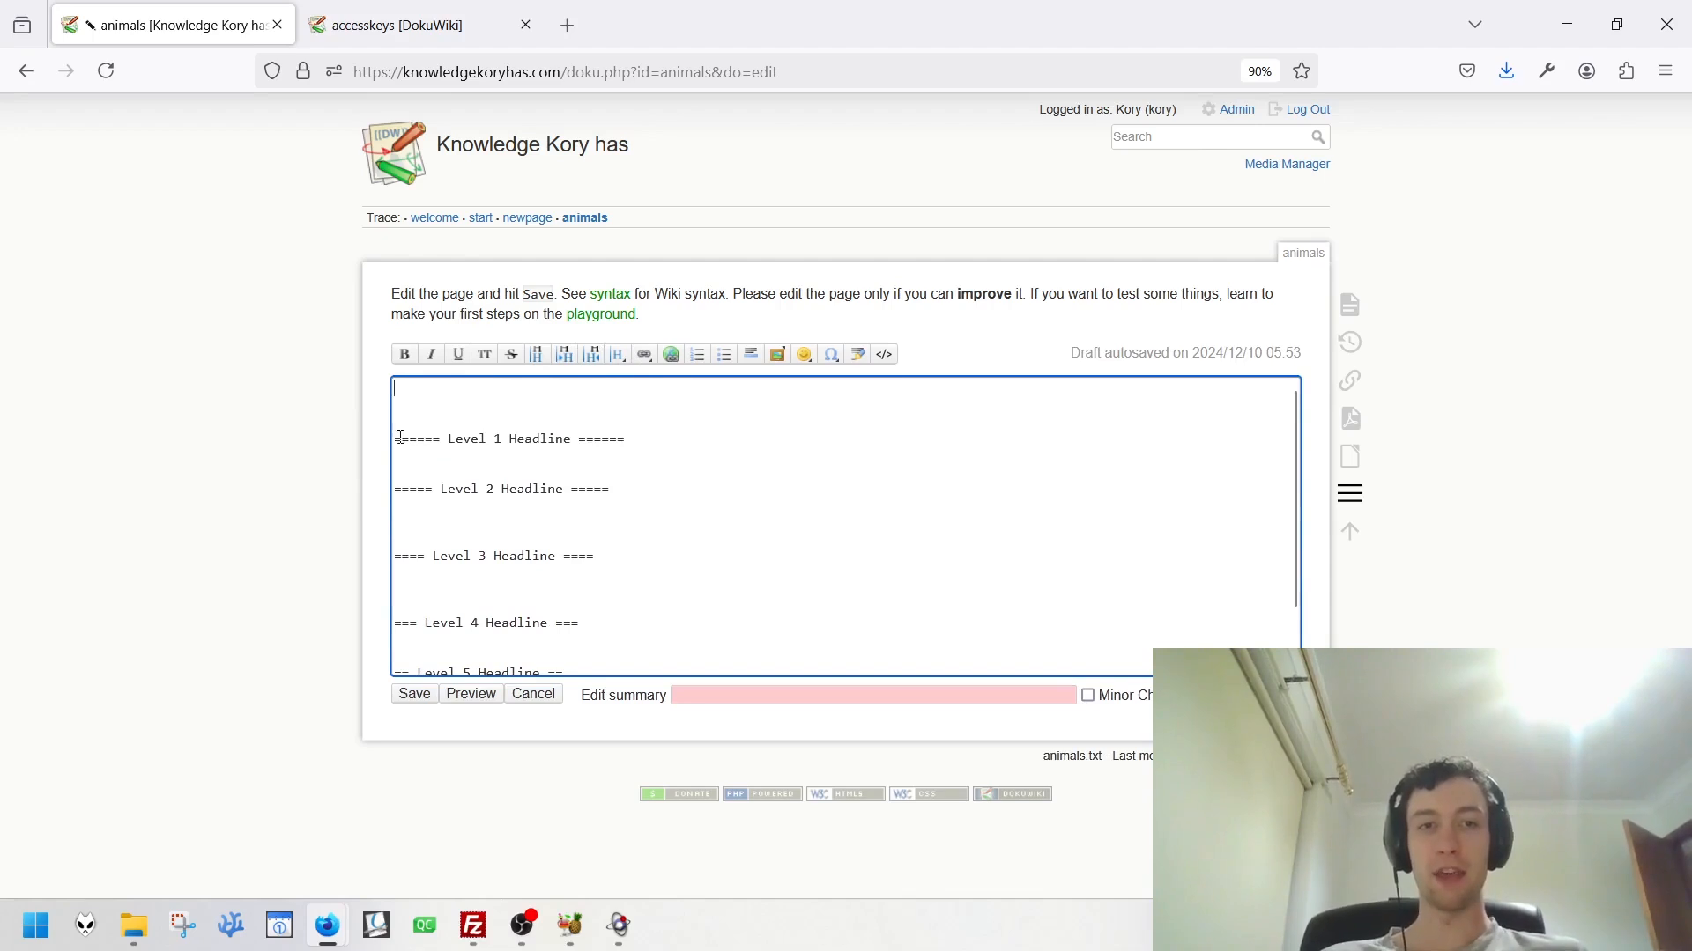
pyautogui.click(545, 363)
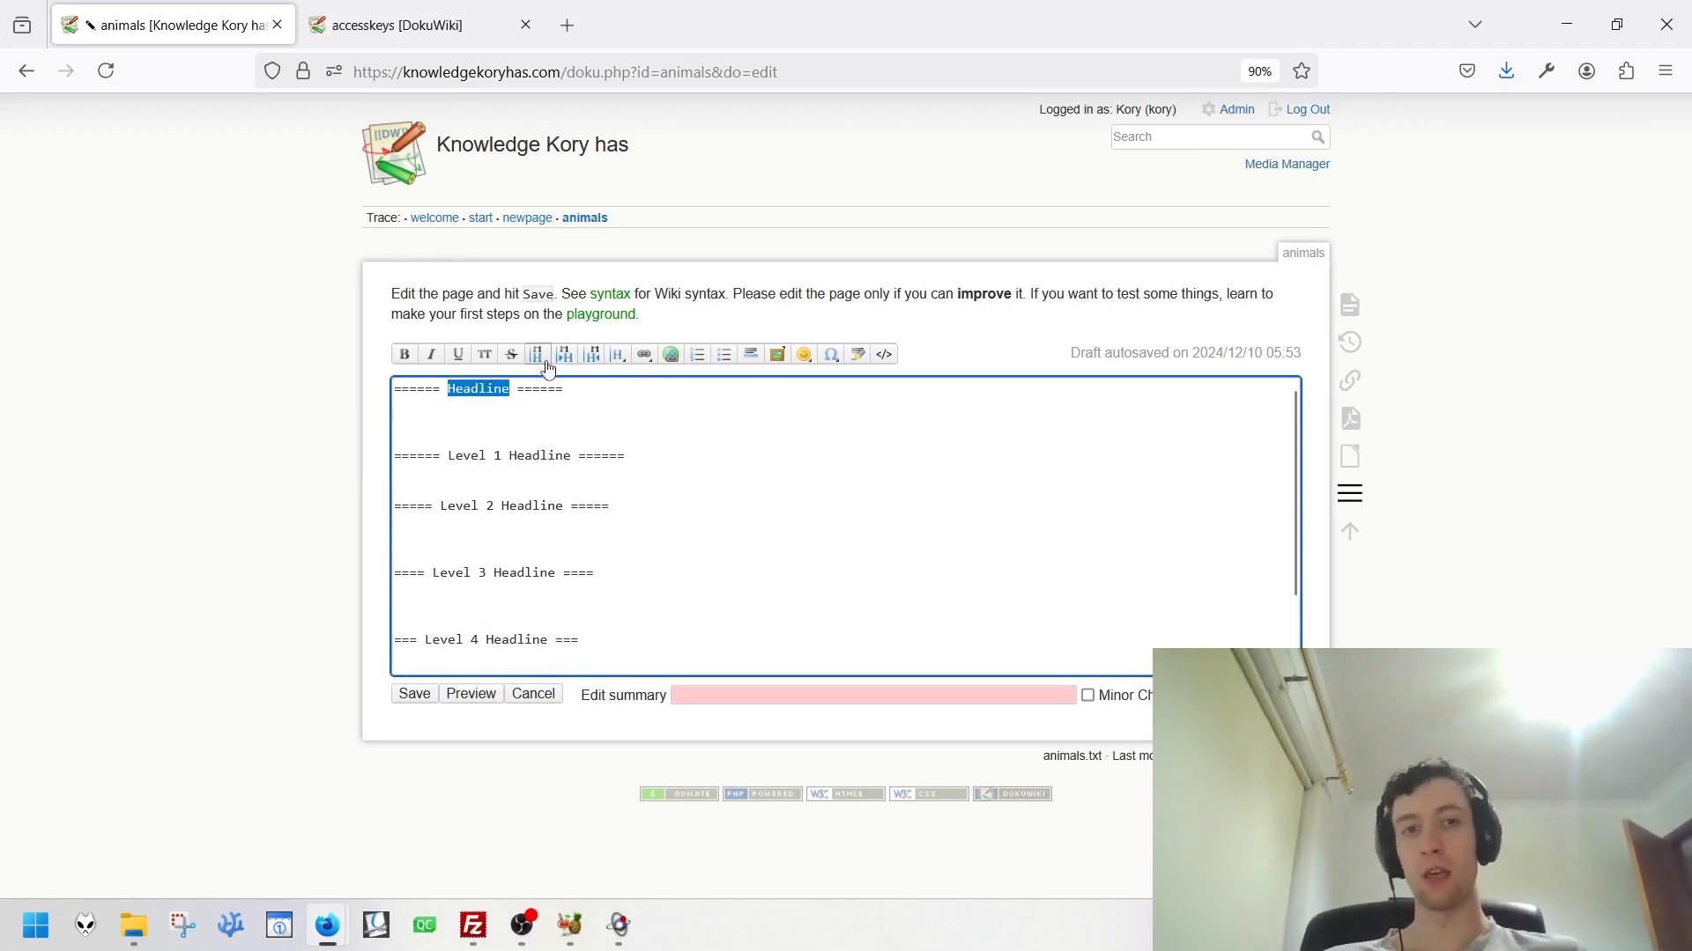
pyautogui.click(447, 412)
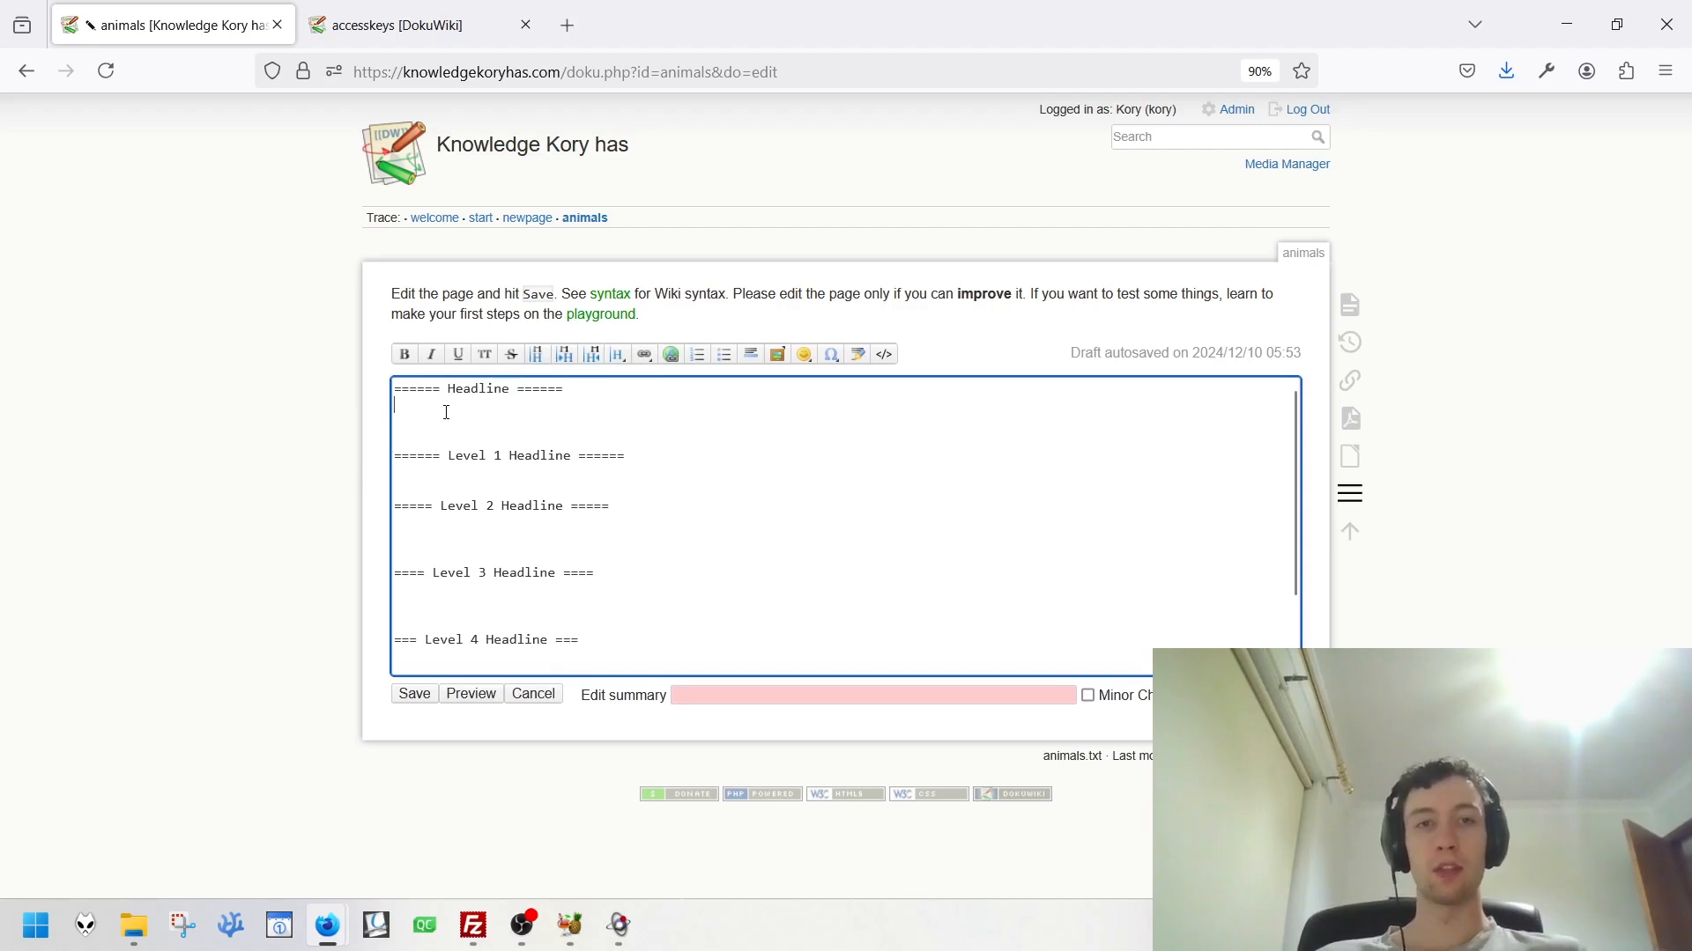
pyautogui.hotkey('ctrl', 'a')
pyautogui.press('BackSpace')
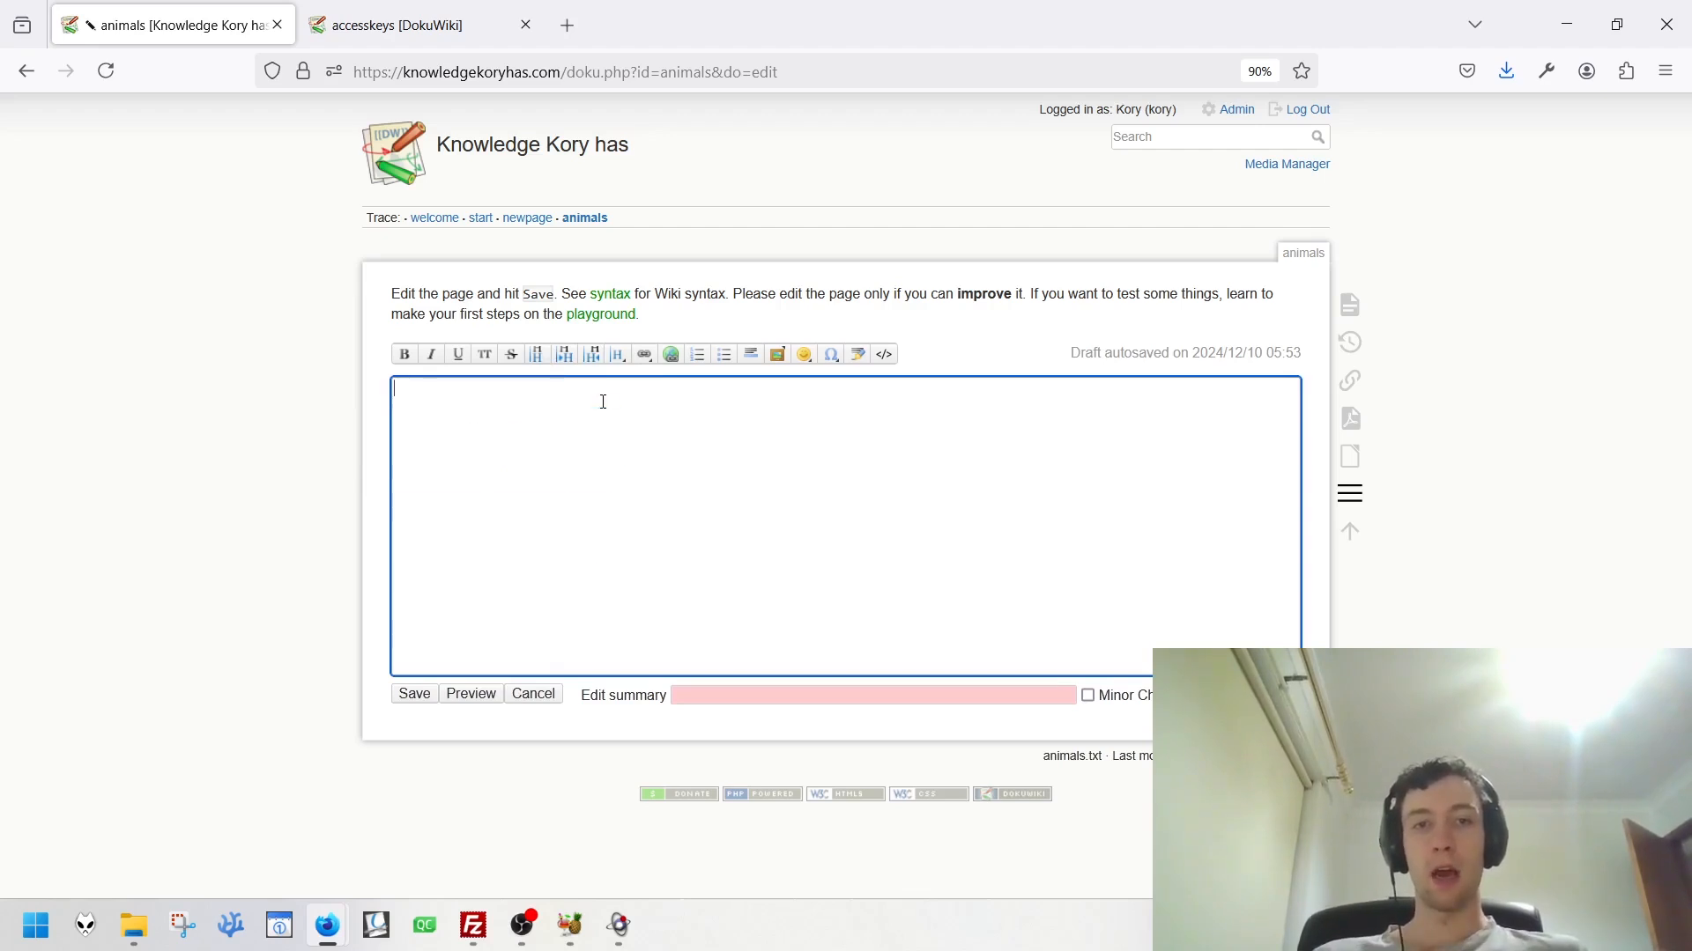
pyautogui.click(670, 357)
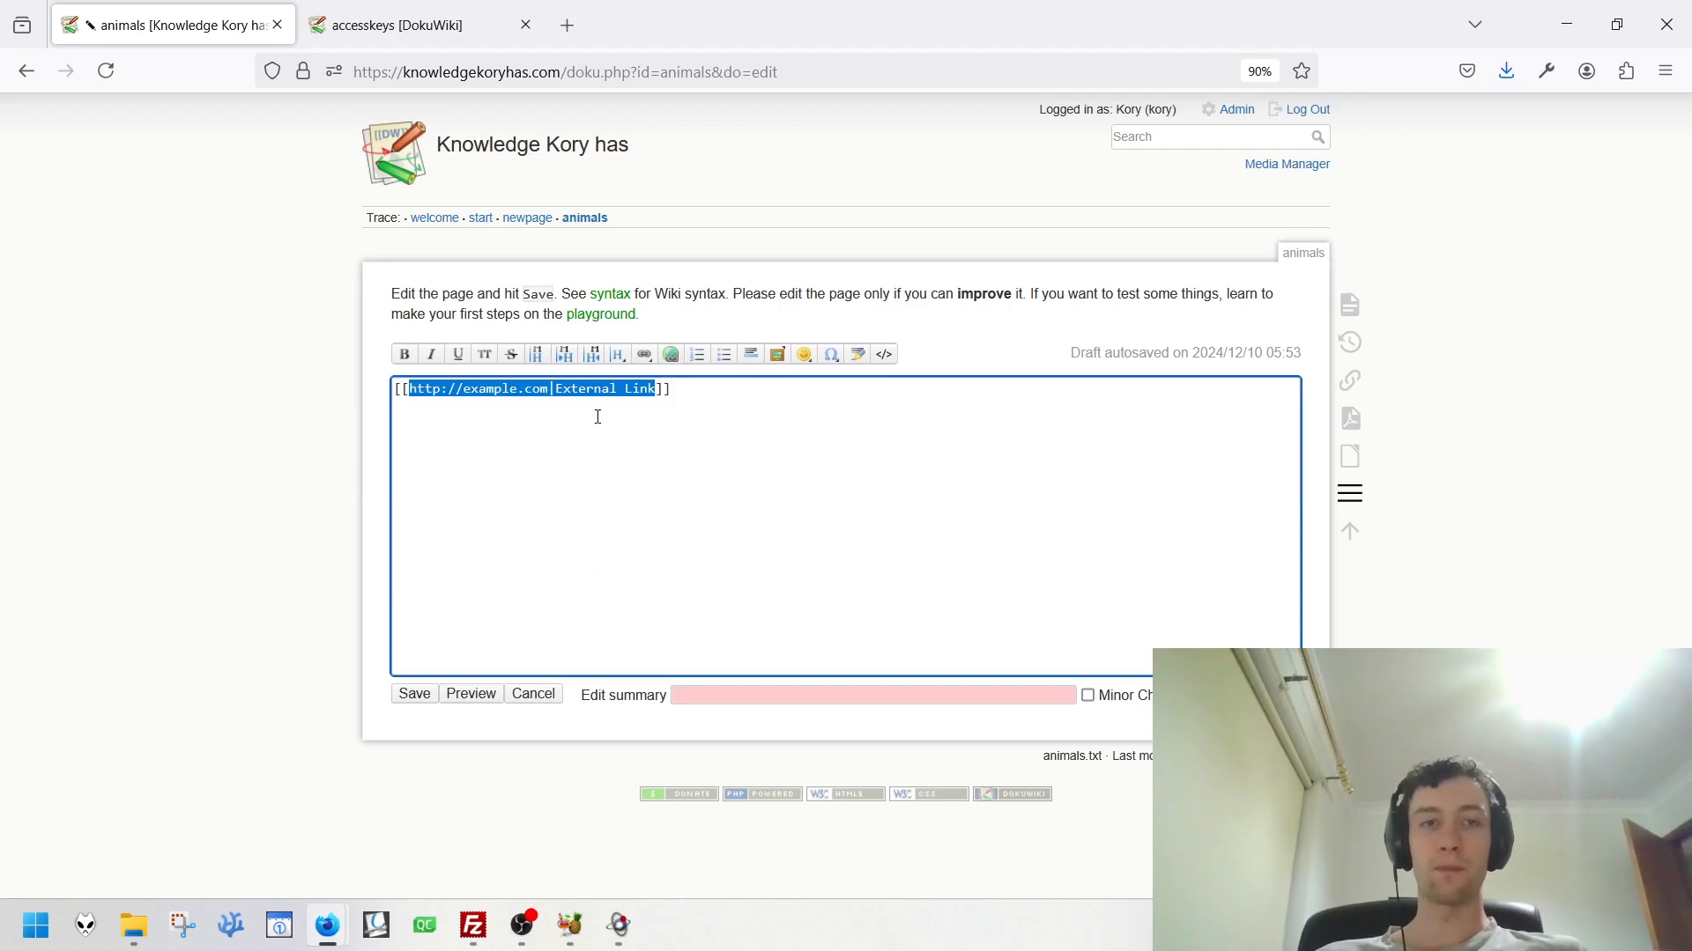
pyautogui.click(489, 390)
pyautogui.doubleClick(492, 390)
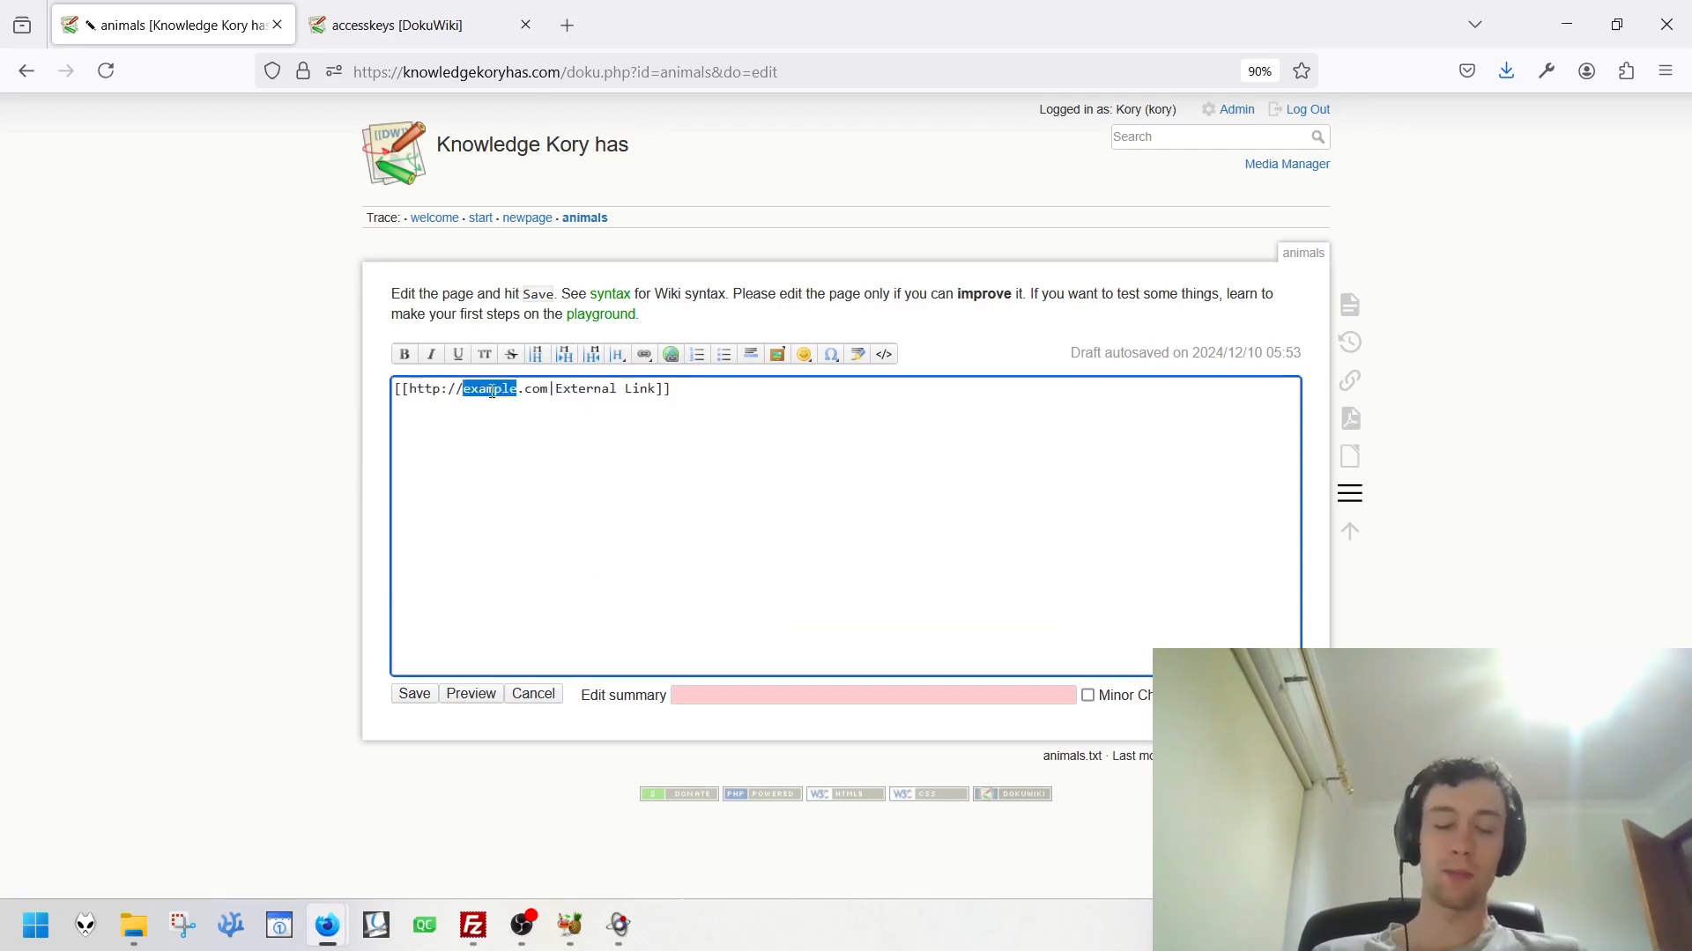
pyautogui.write('amazon')
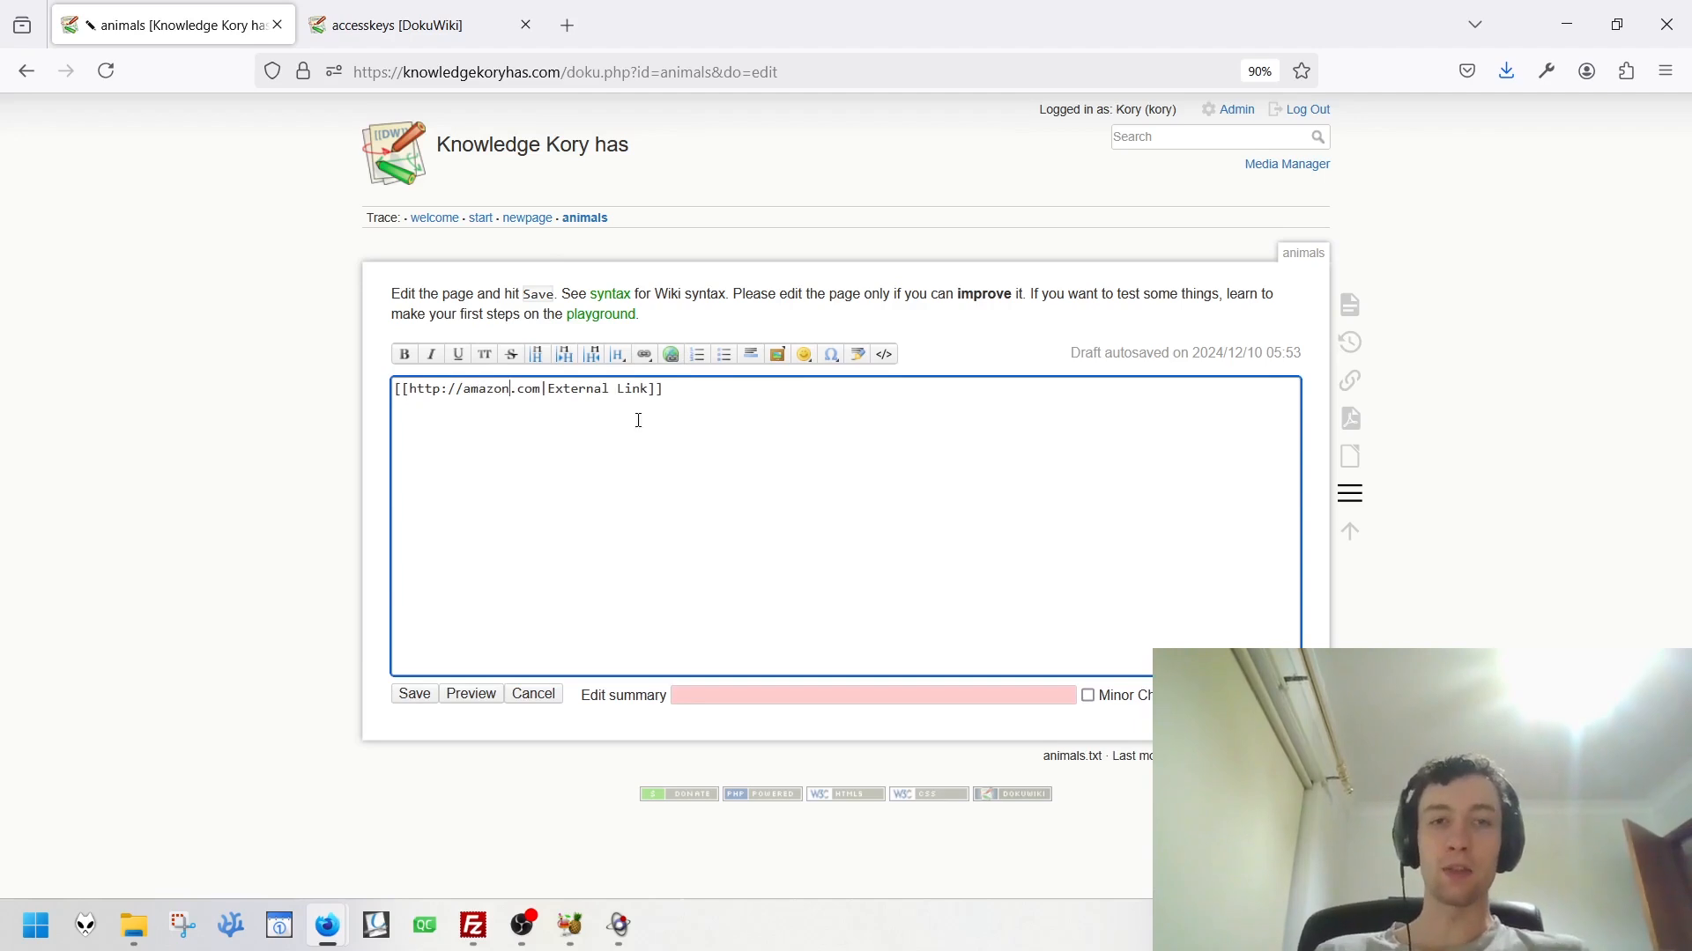
# Set the external link's display text to Amazon and save the page.
pyautogui.doubleClick(579, 388)
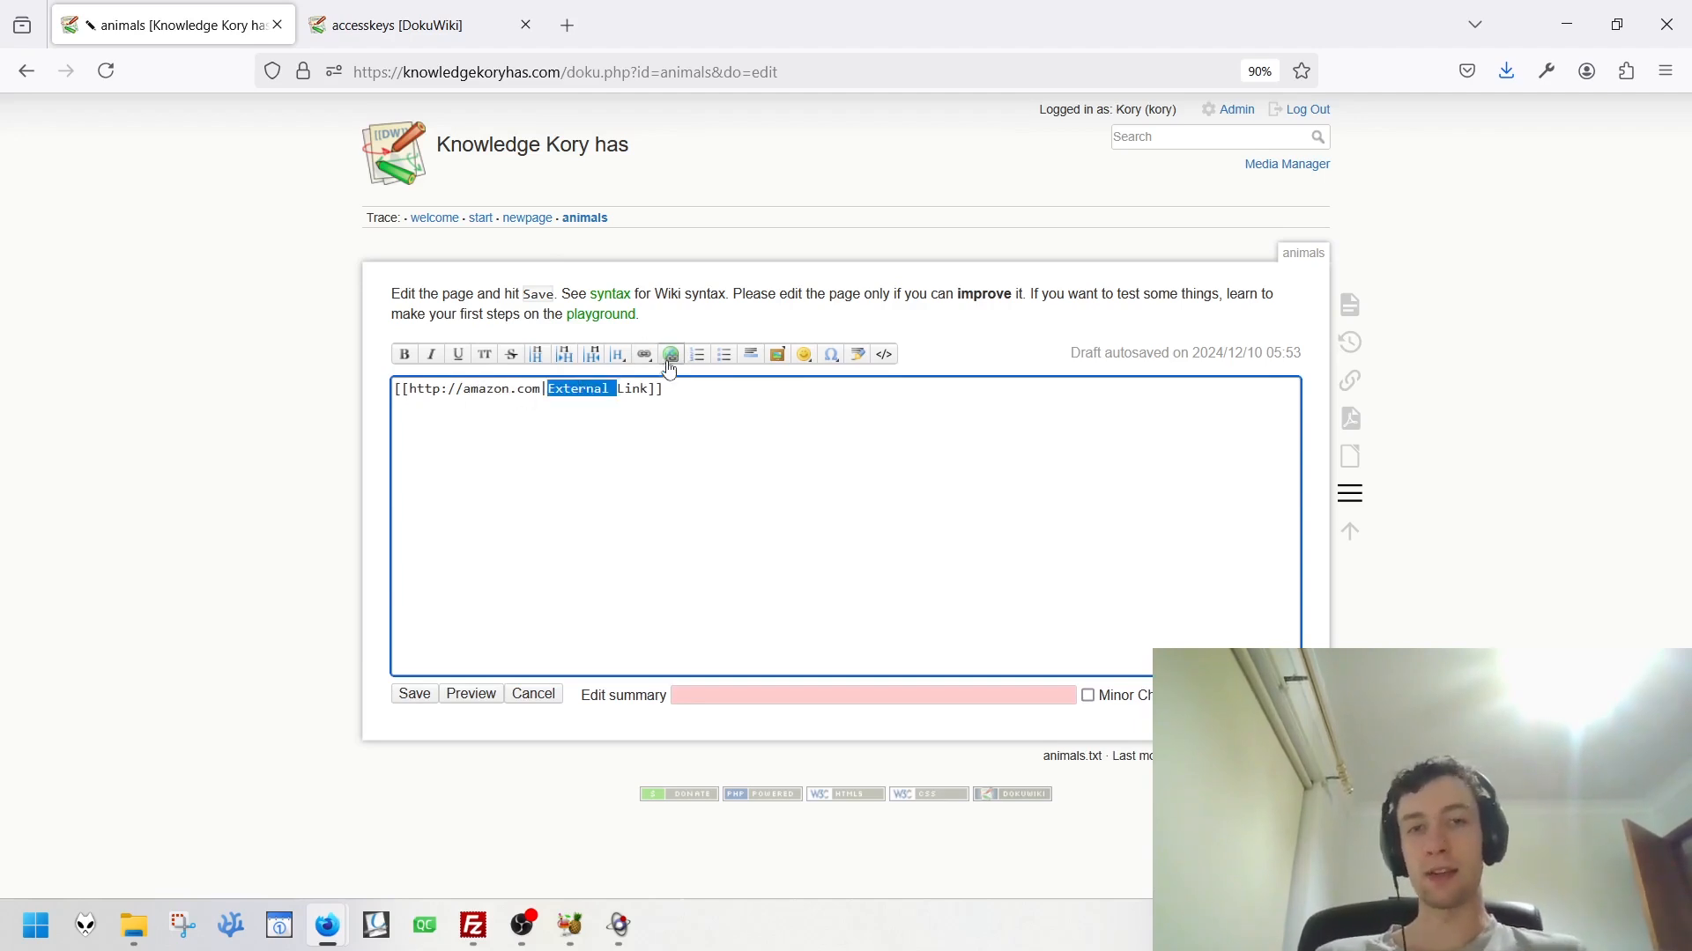
pyautogui.keyDown('shift'); pyautogui.click(653, 389); pyautogui.keyUp('shift')
pyautogui.write('Amazon')
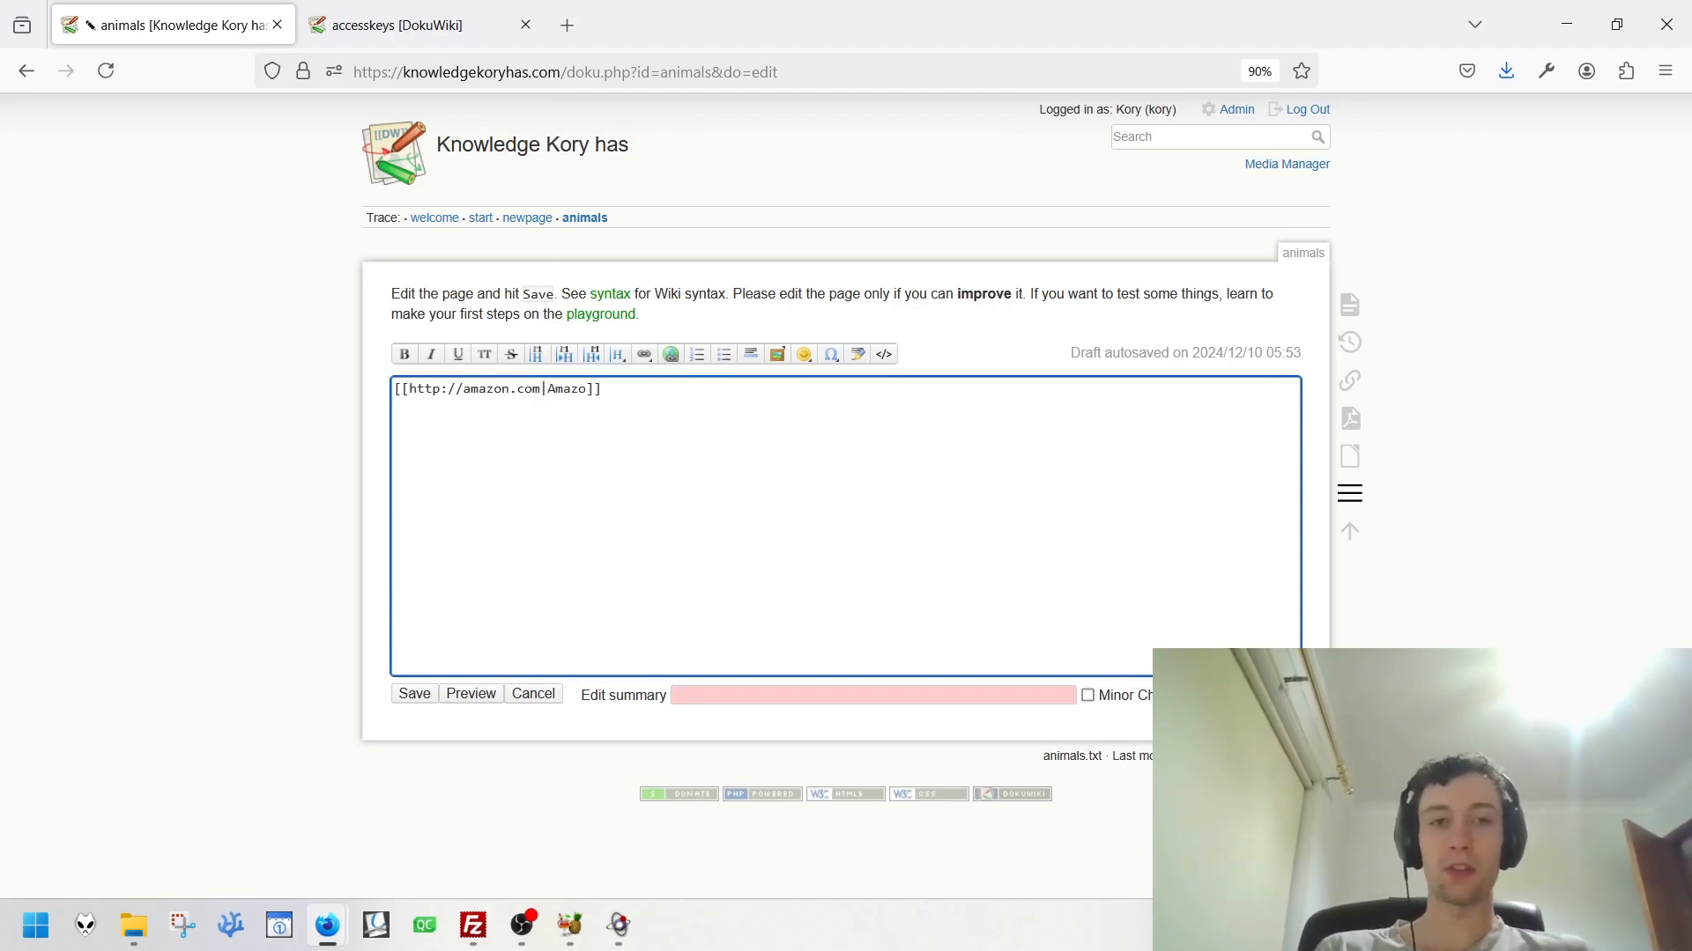
pyautogui.click(427, 700)
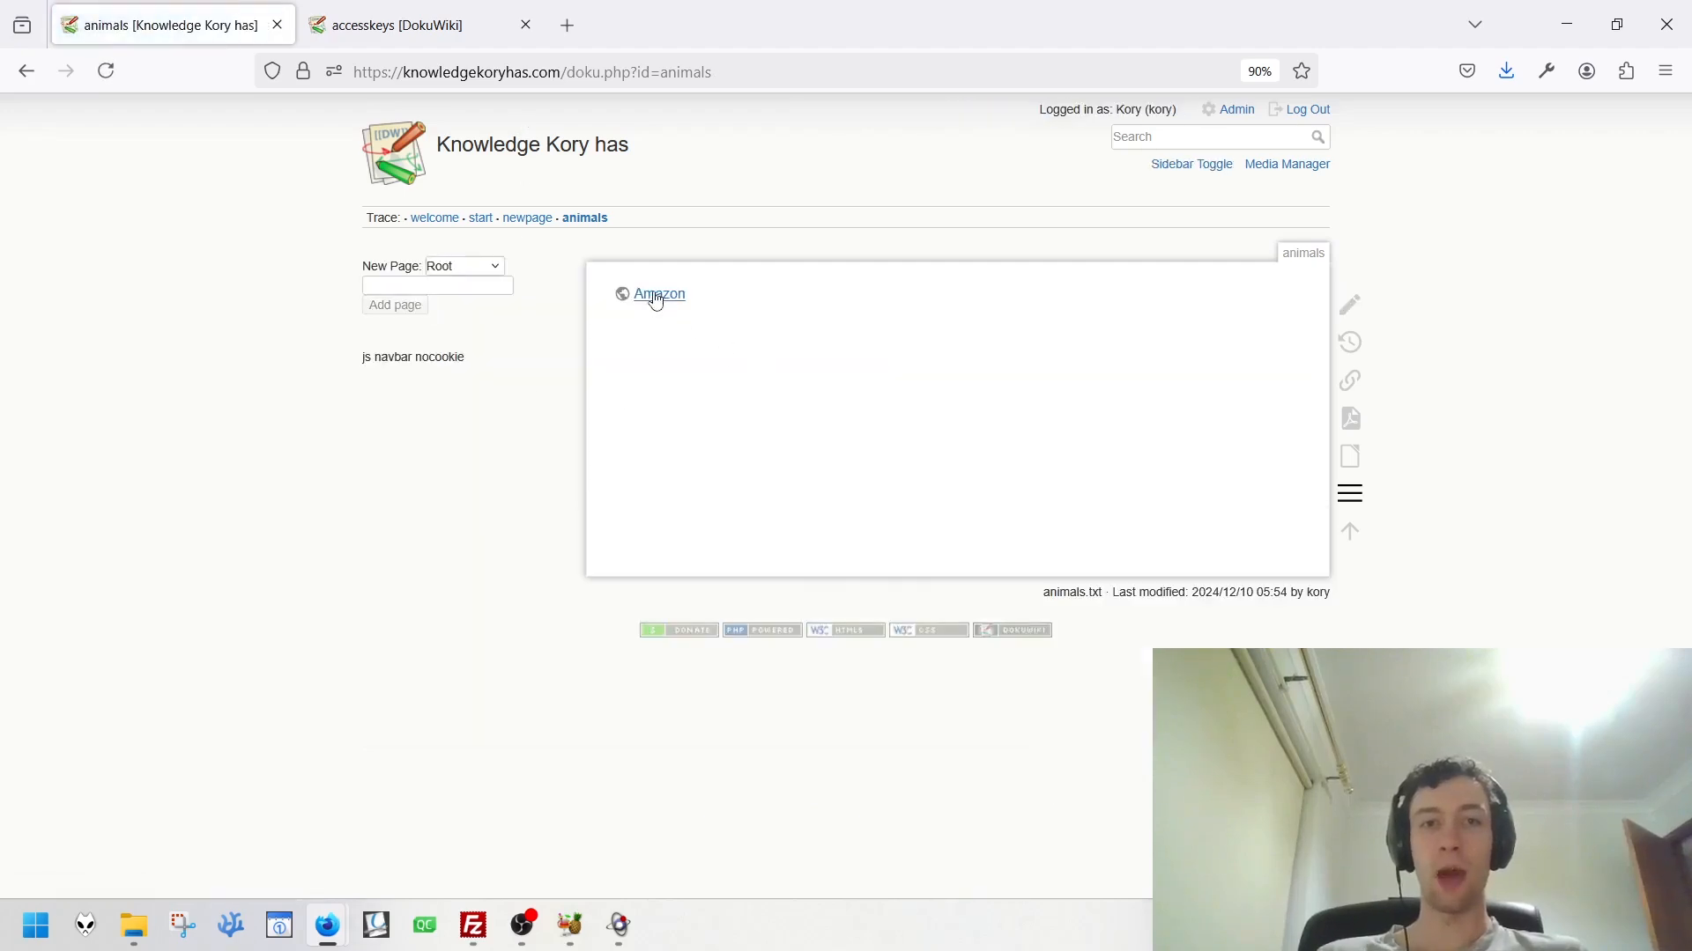
# Test the Amazon link by viewing its site in a new browser tab, and close that tab.
pyautogui.middleClick(652, 294)
pyautogui.click(446, 13)
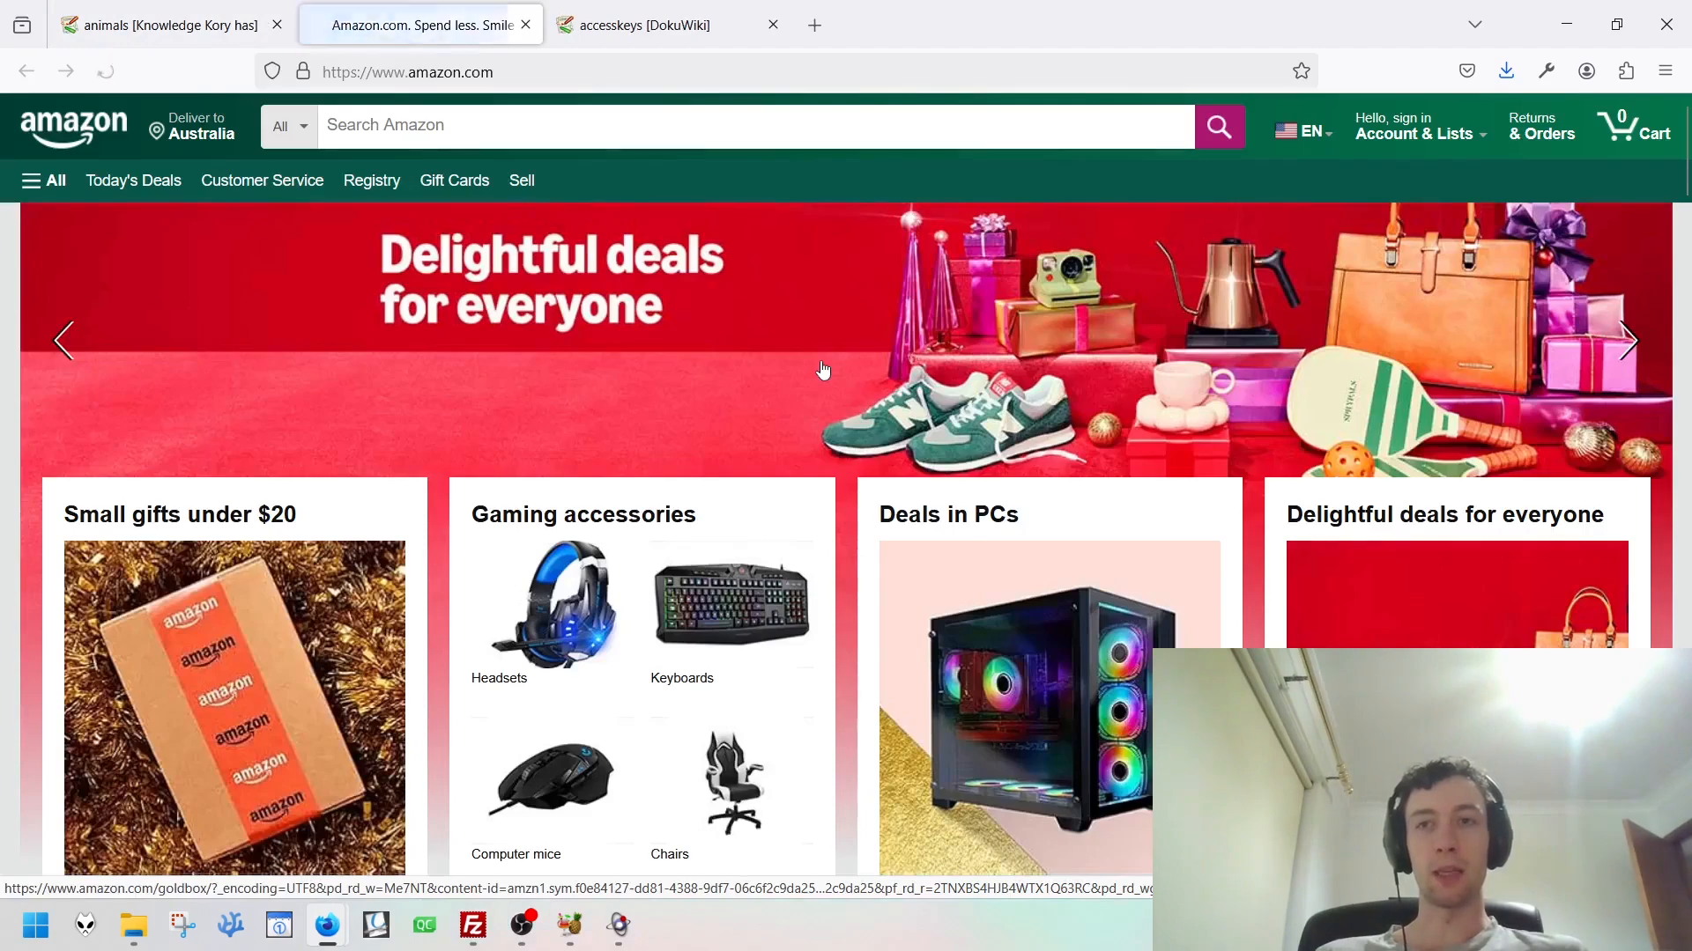
pyautogui.hotkey('ctrl', 'w')
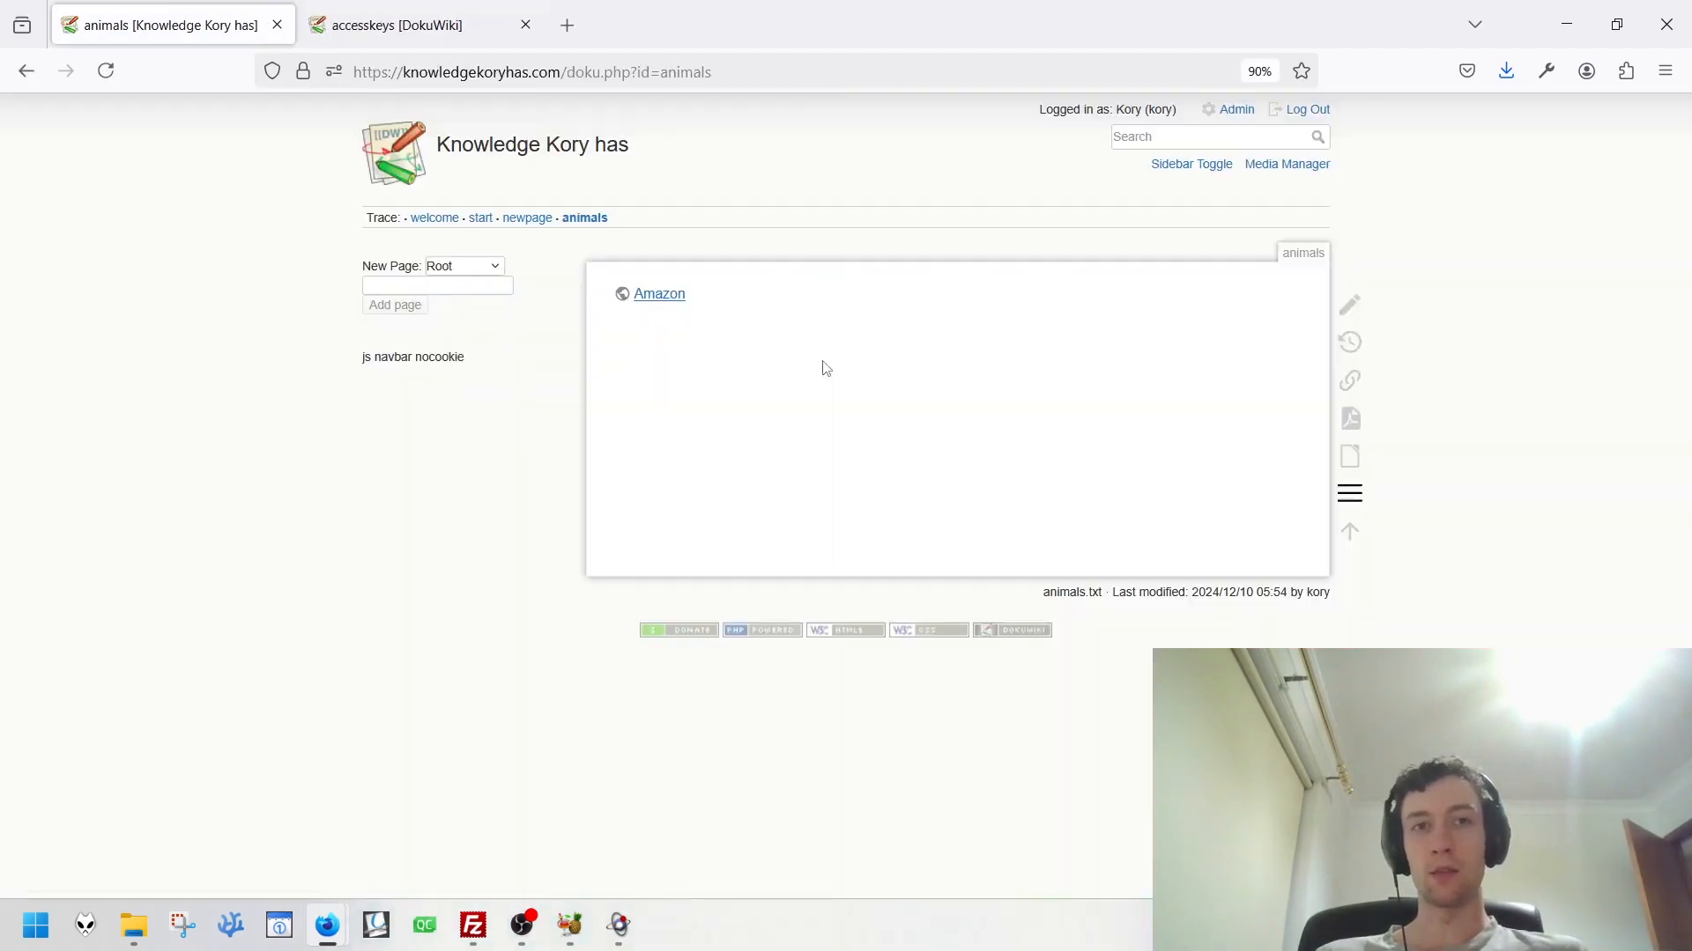
# Reopen the animals page for editing, add the internal link [[start]] two lines below the Amazon link, and save.
pyautogui.click(1350, 309)
pyautogui.click(889, 467)
pyautogui.press('Return')
pyautogui.press('Return')
pyautogui.write('[[start]]')
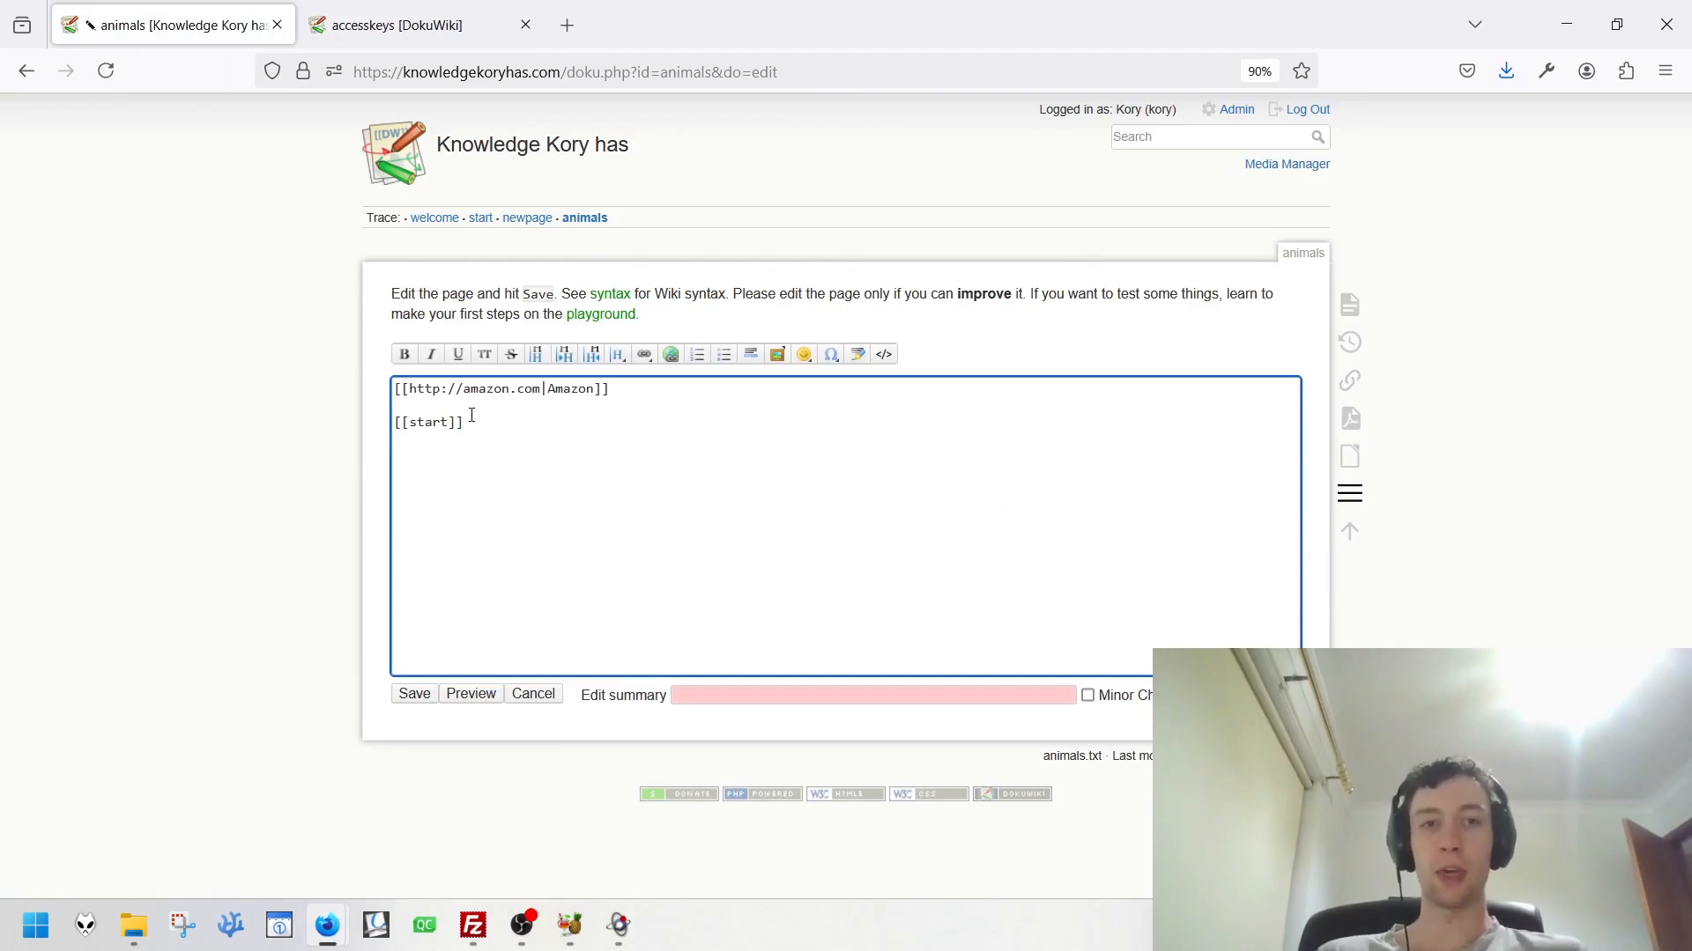
pyautogui.moveTo(463, 389)
pyautogui.mouseDown()
pyautogui.moveTo(608, 390)
pyautogui.moveTo(468, 393)
pyautogui.mouseUp()
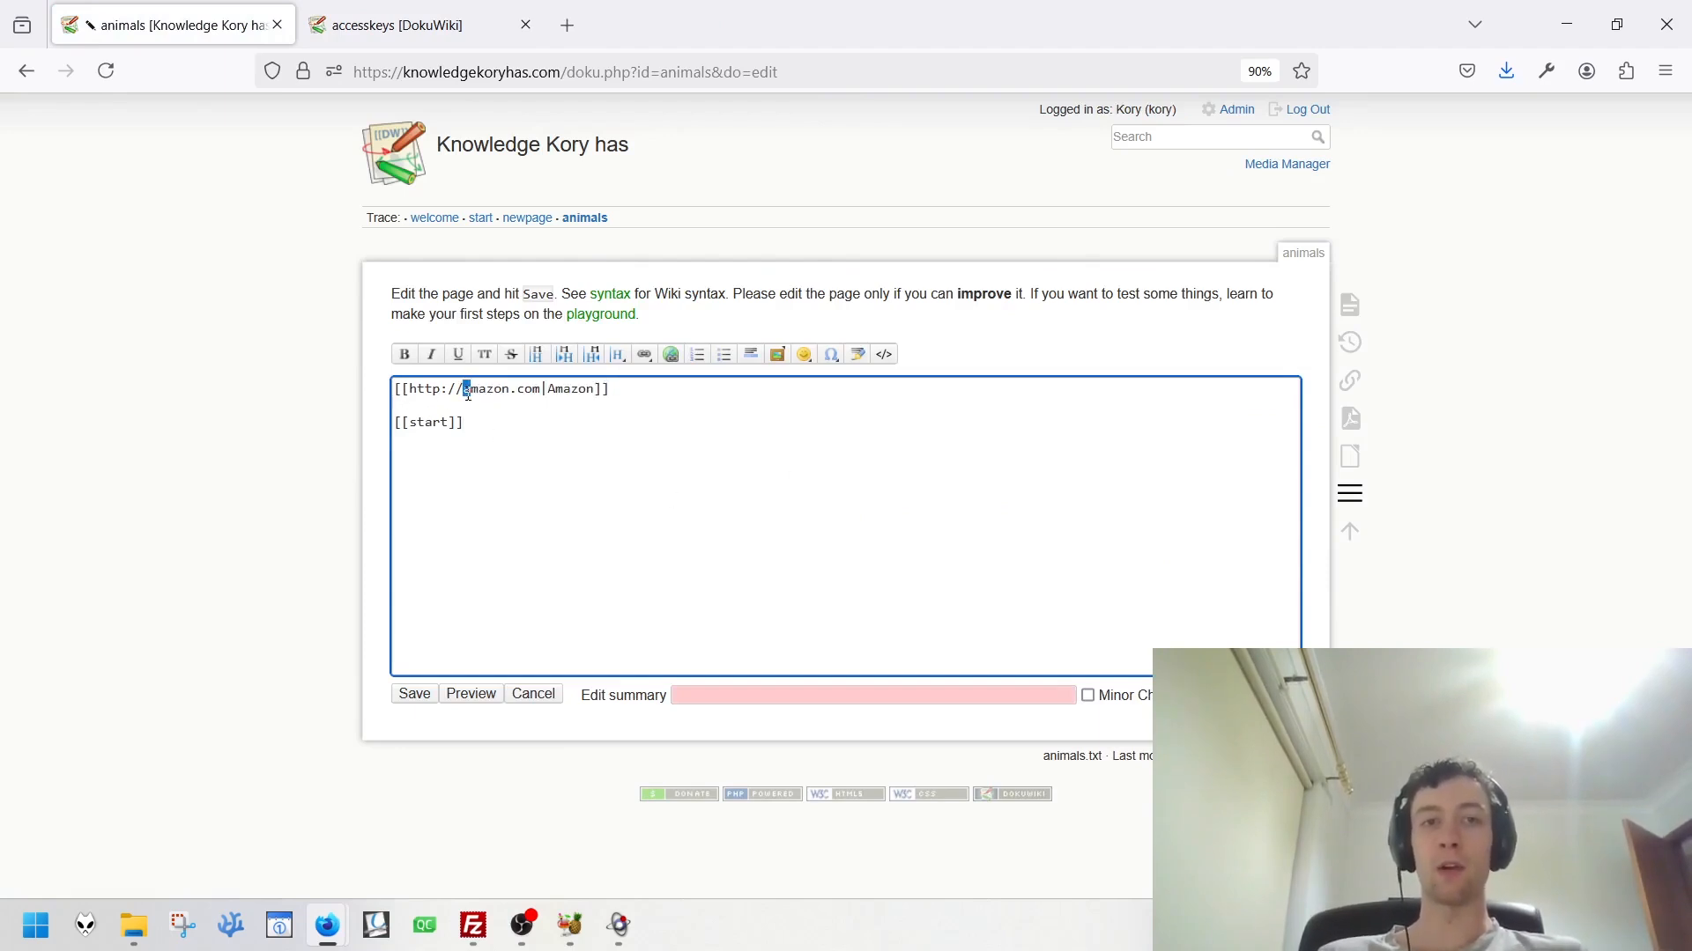
pyautogui.click(412, 692)
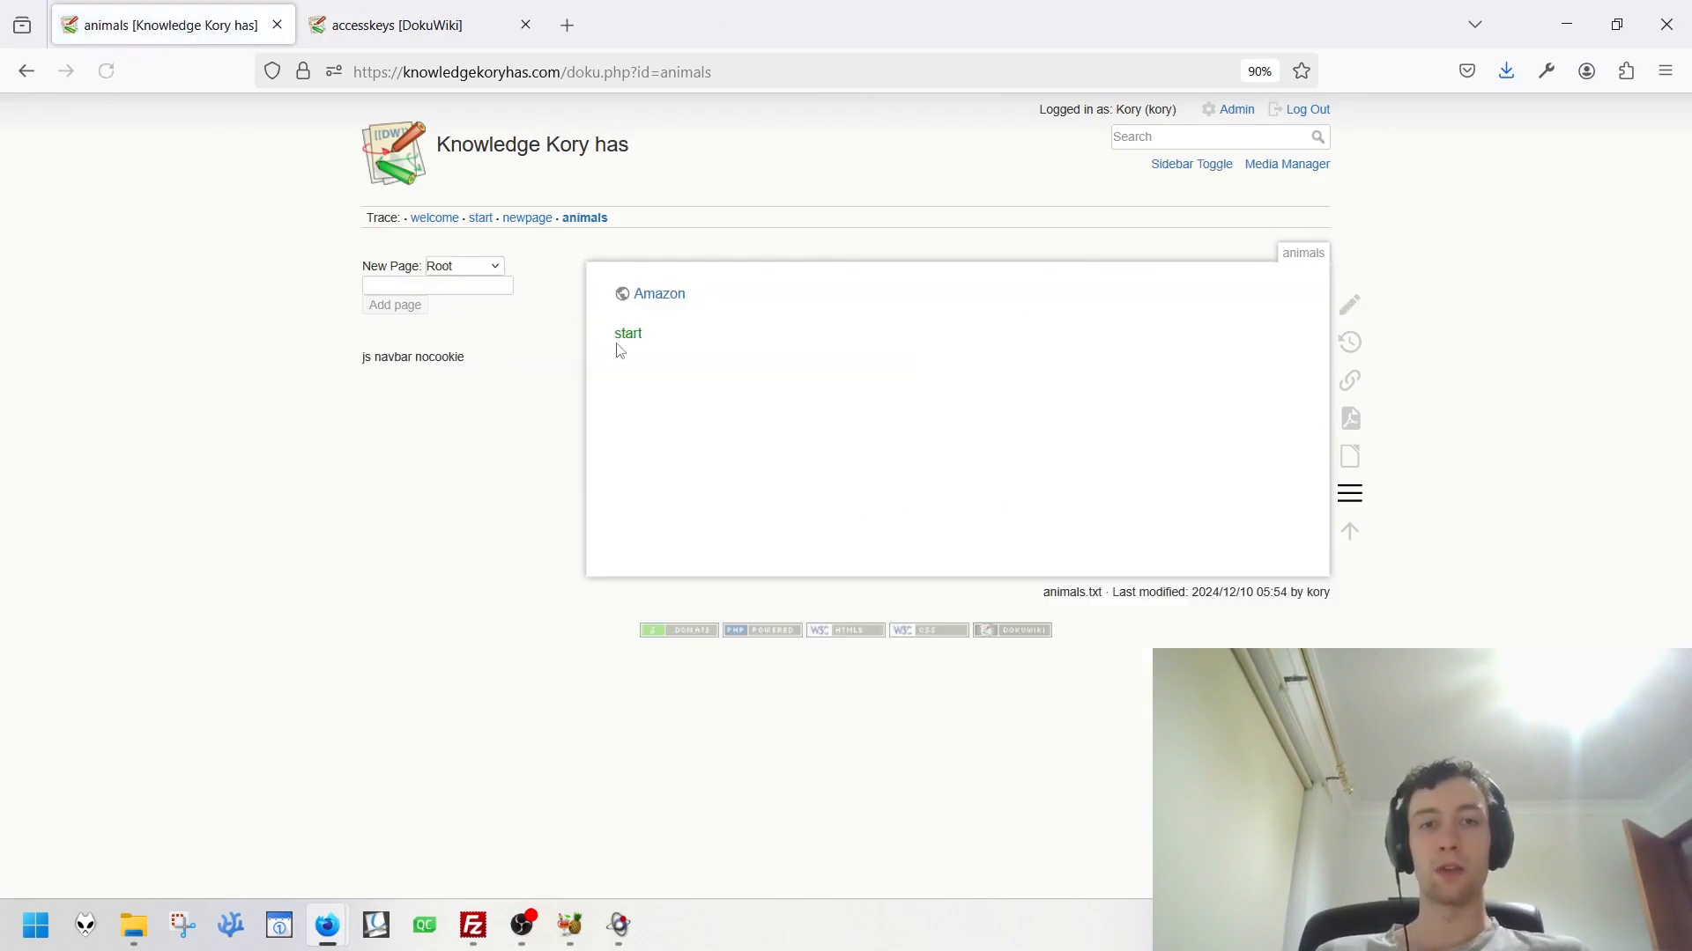
# Follow the start link to check its target and return to the animals page.
pyautogui.click(628, 334)
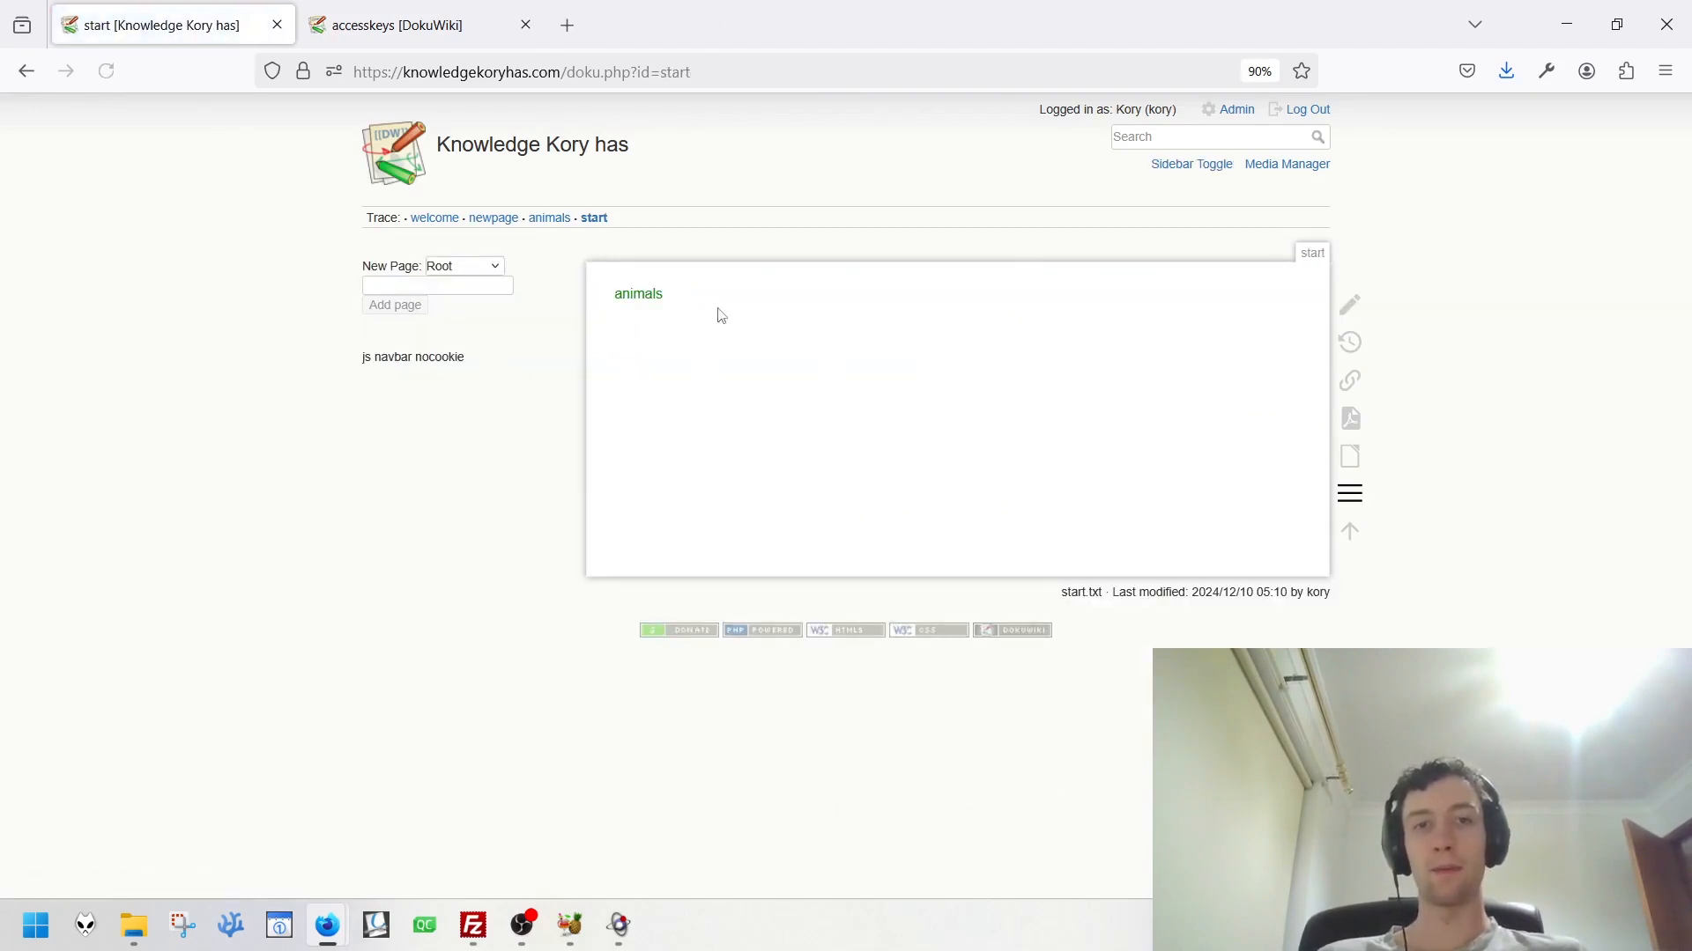
pyautogui.click(26, 70)
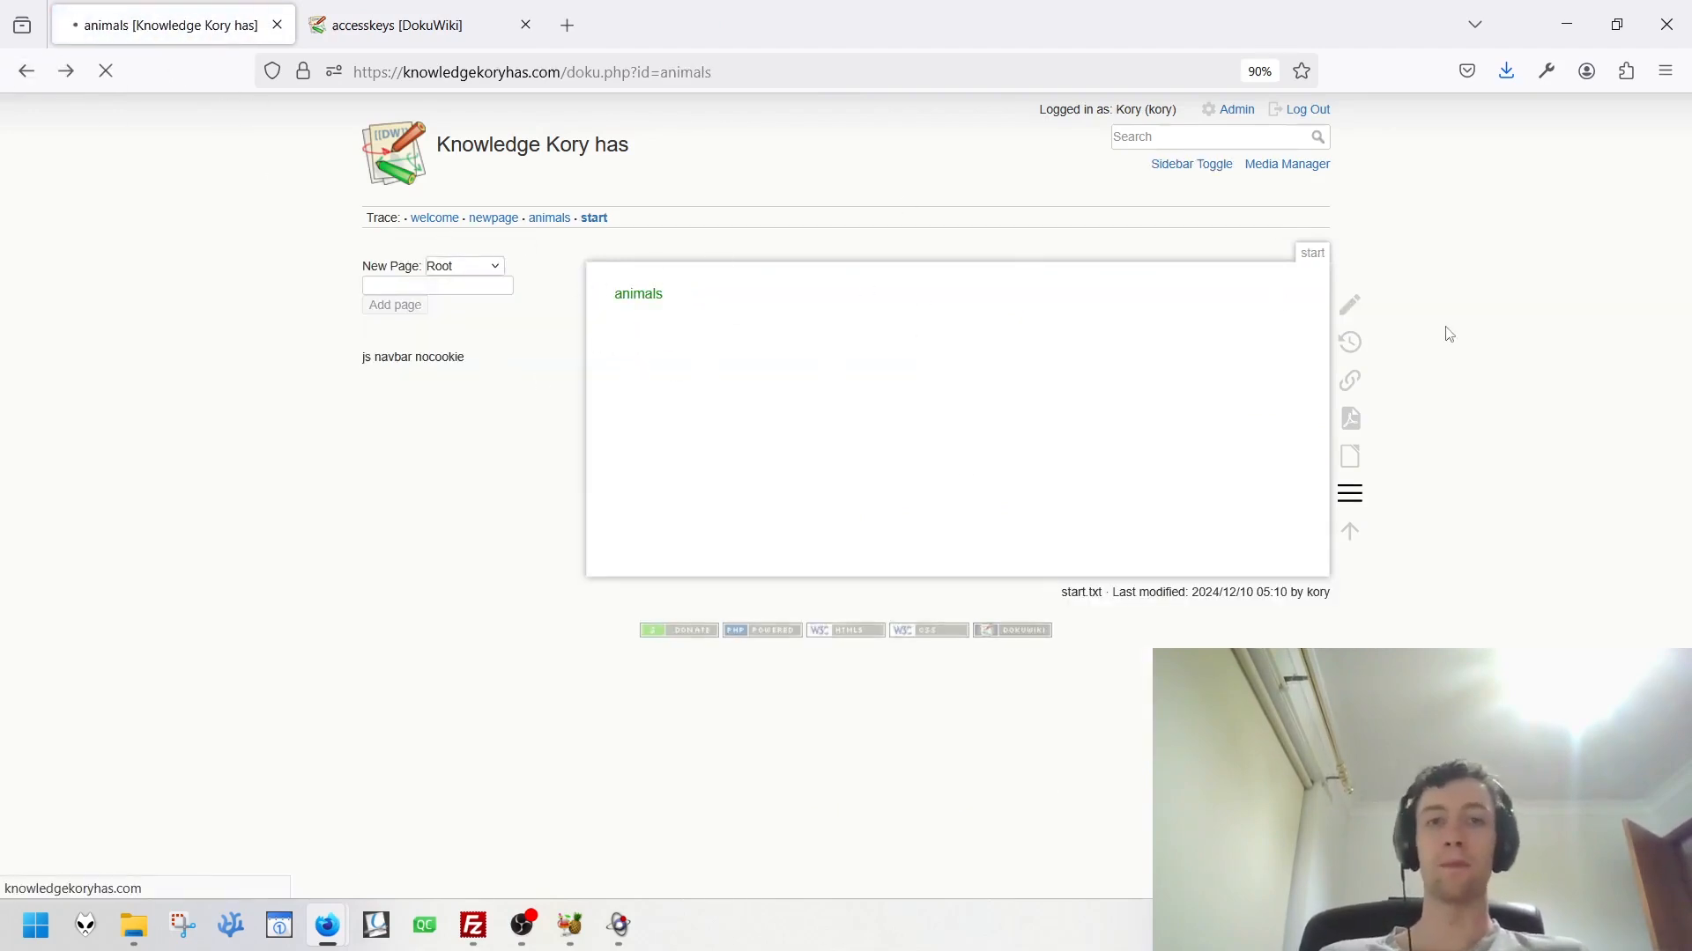
# Edit the page to remove the display text "|Amazon" from the external link and save it.
pyautogui.click(1347, 302)
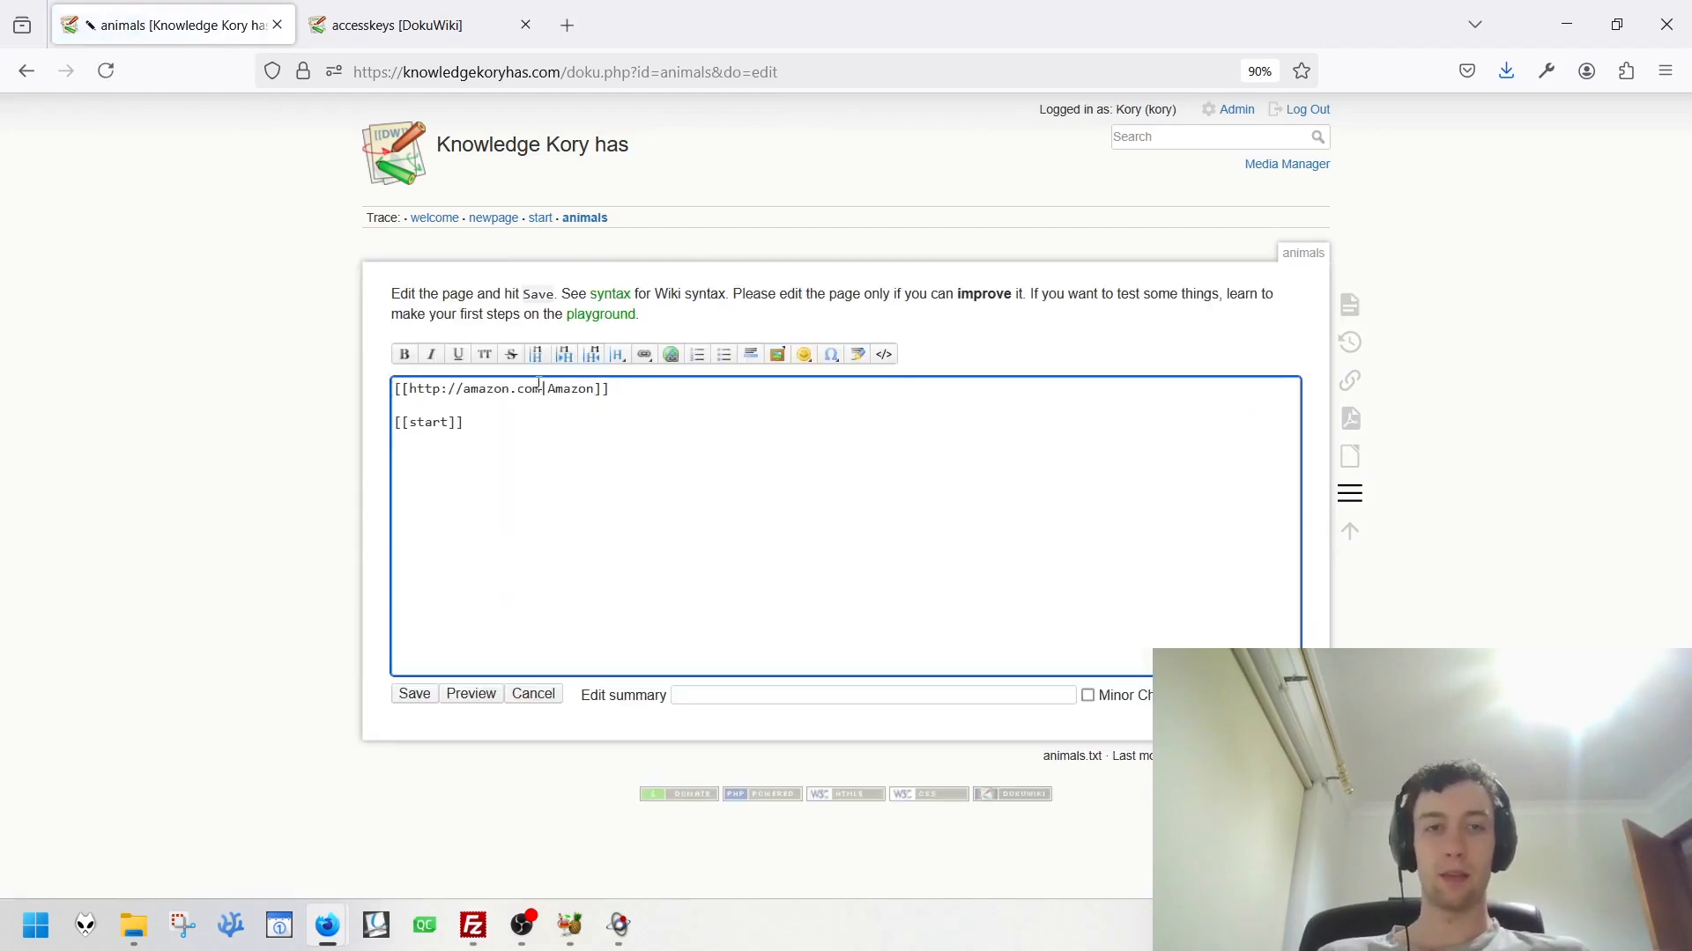
pyautogui.moveTo(541, 388); pyautogui.dragTo(593, 396)
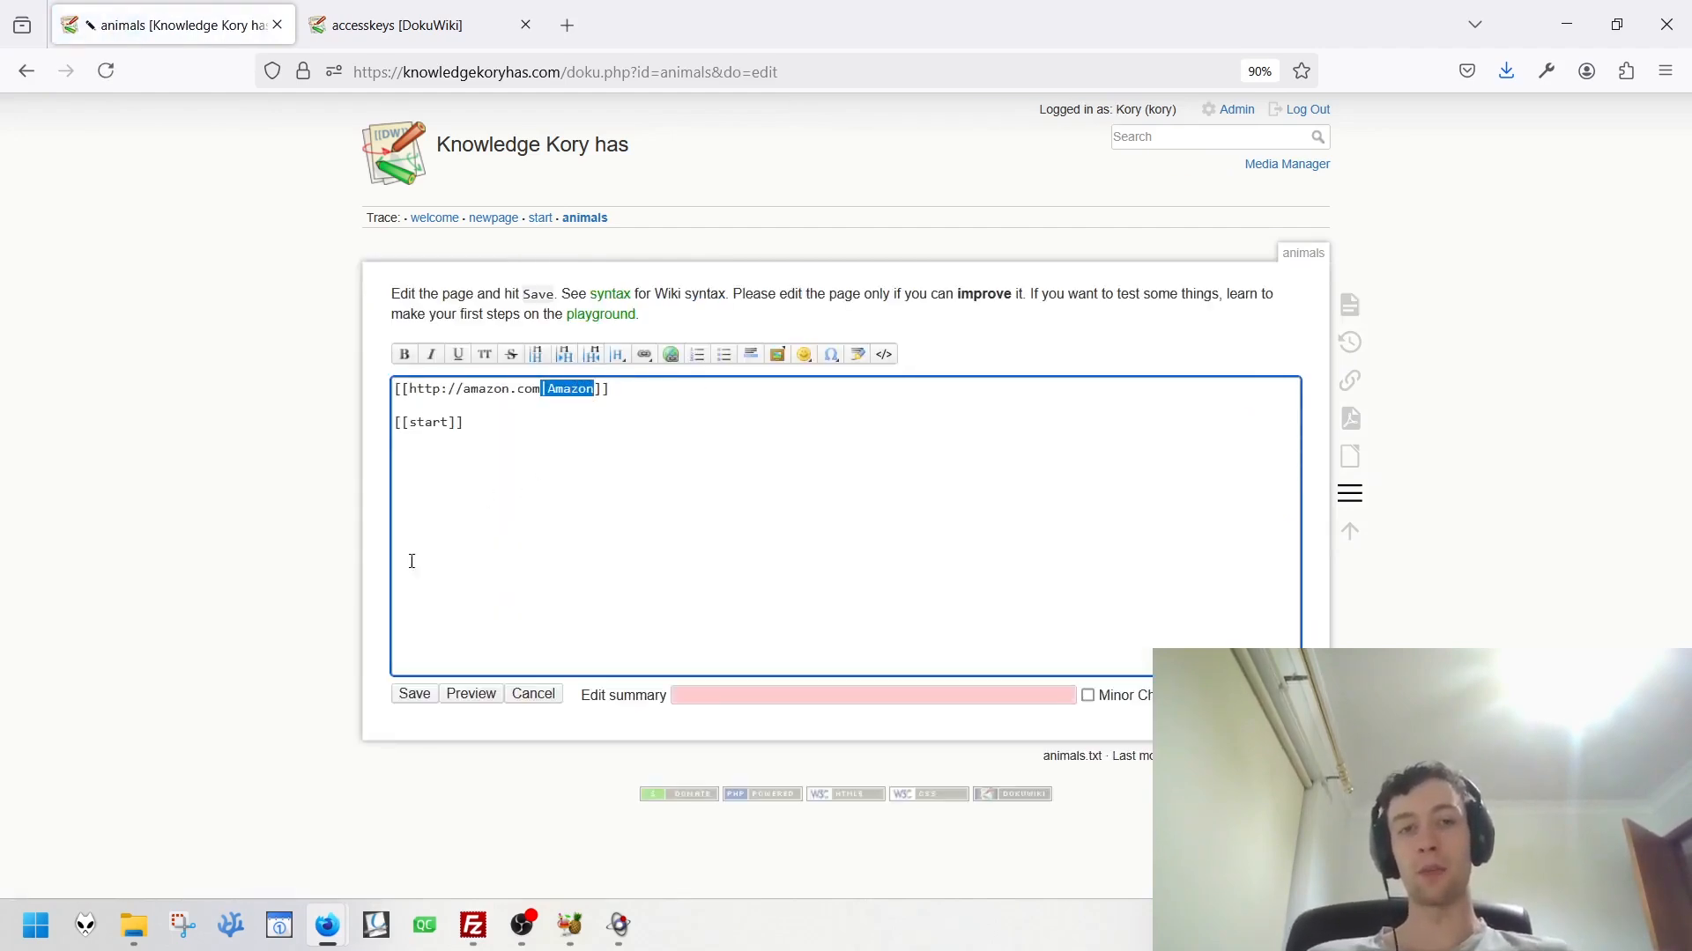
pyautogui.press('BackSpace')
pyautogui.click(412, 695)
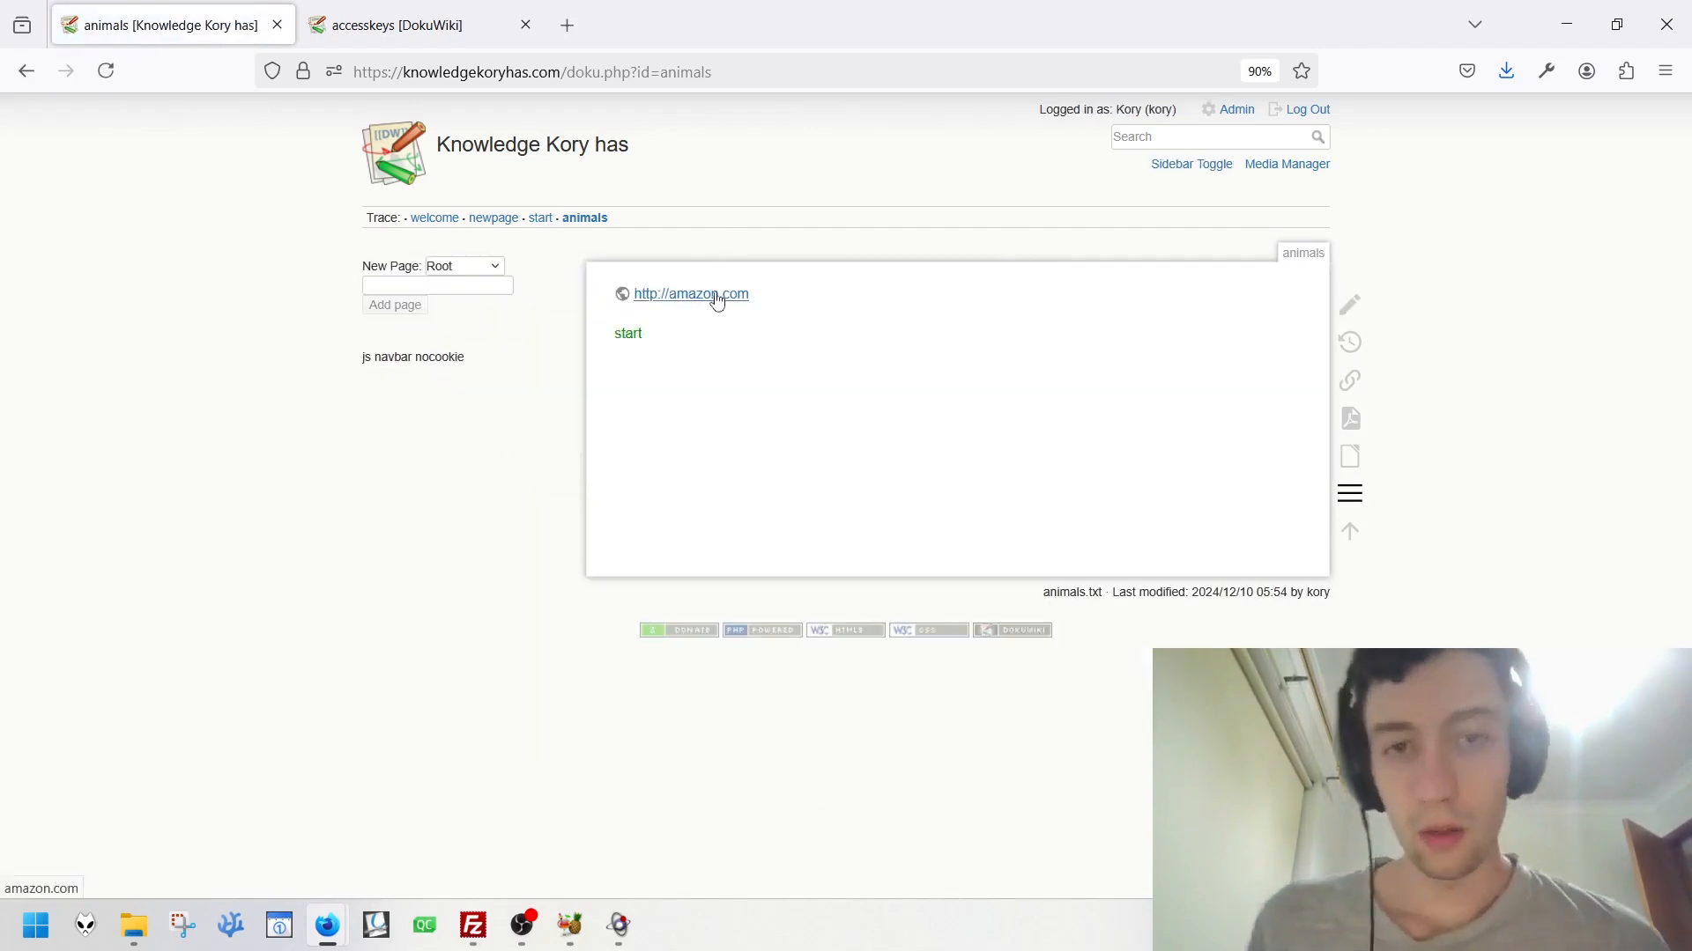
# Give the internal start link the display text "Starting page" and save the page.
pyautogui.click(1352, 312)
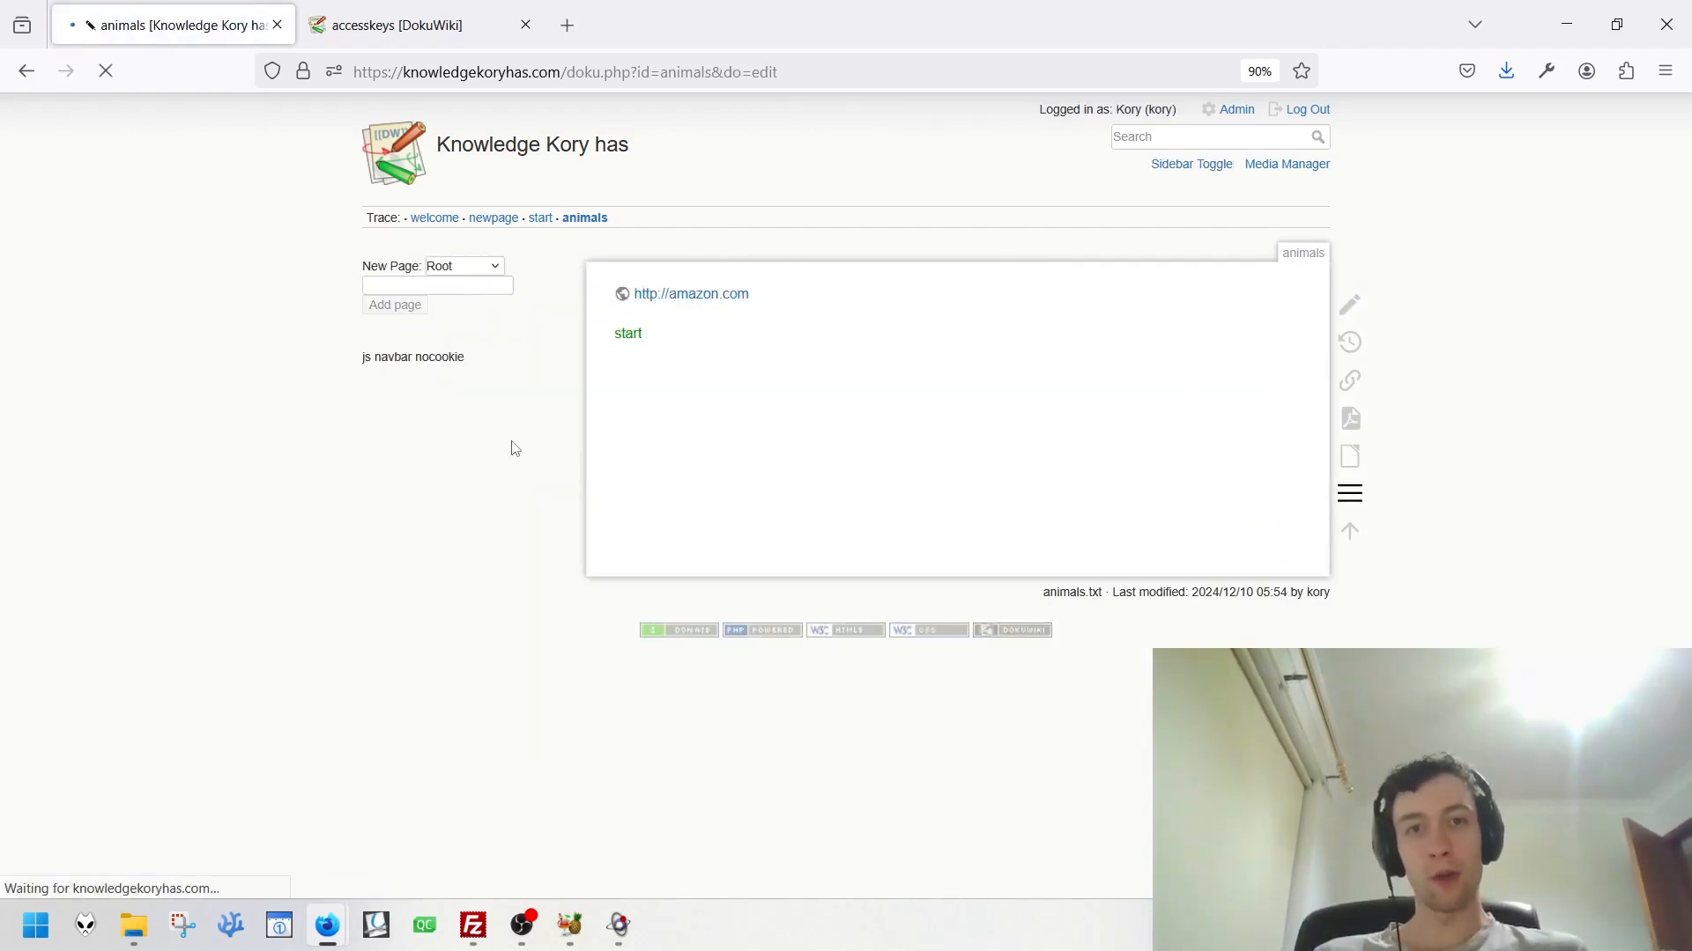
pyautogui.moveTo(447, 427)
pyautogui.mouseDown()
pyautogui.moveTo(432, 426)
pyautogui.moveTo(450, 430)
pyautogui.mouseUp()
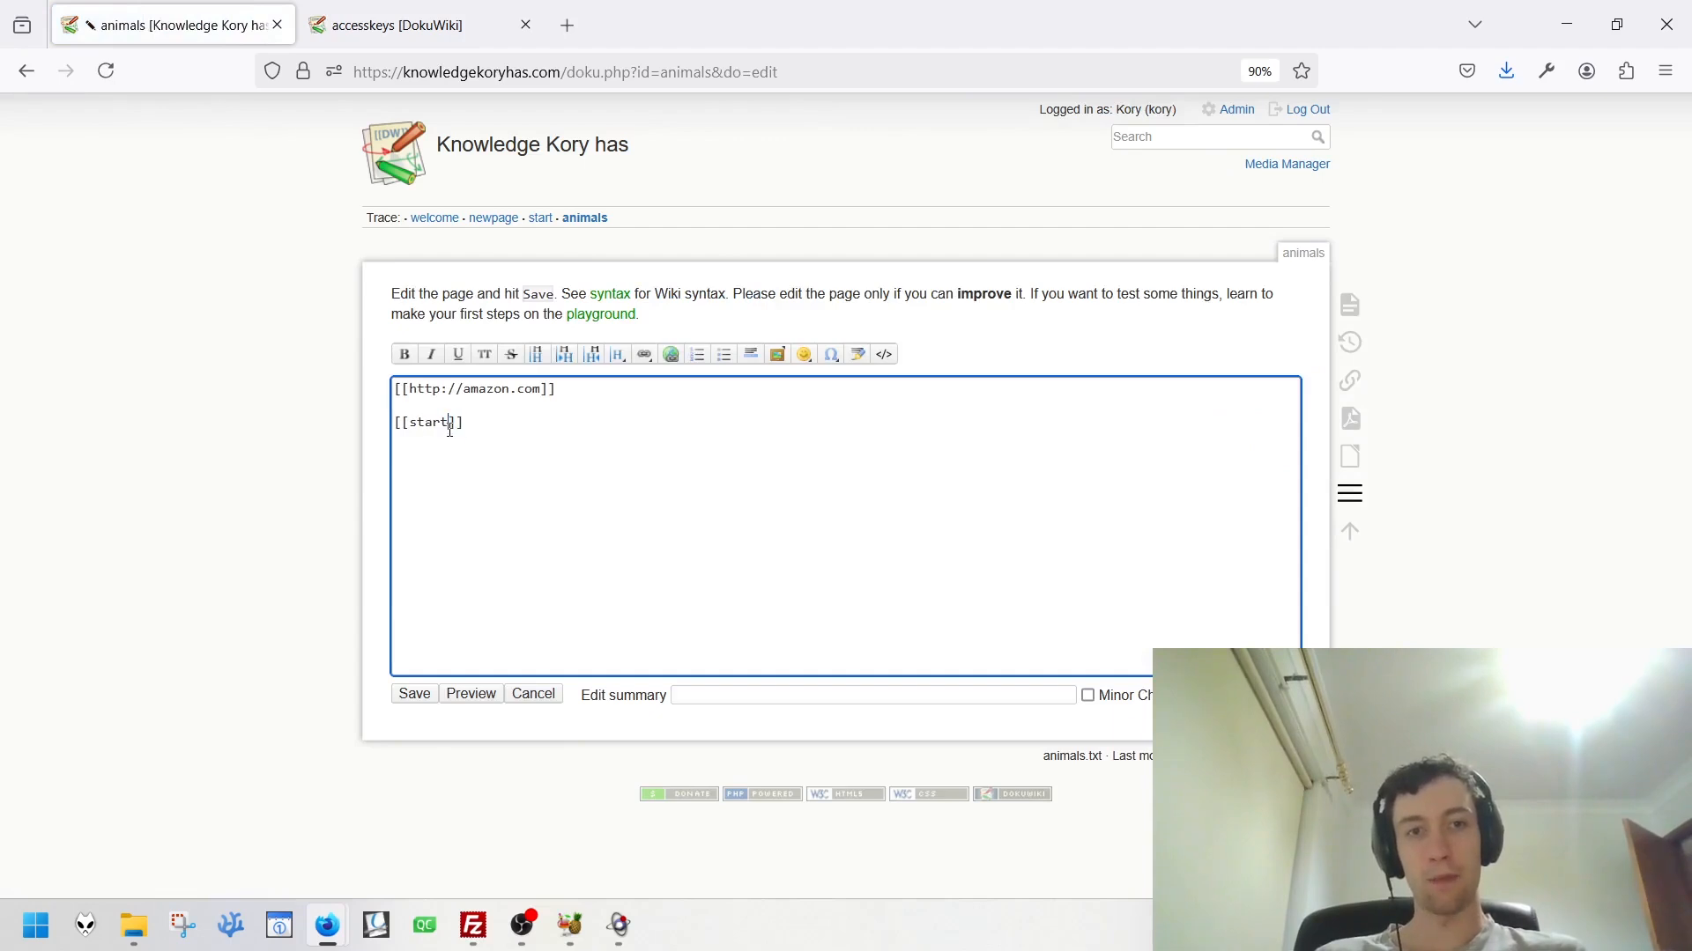
pyautogui.write('|')
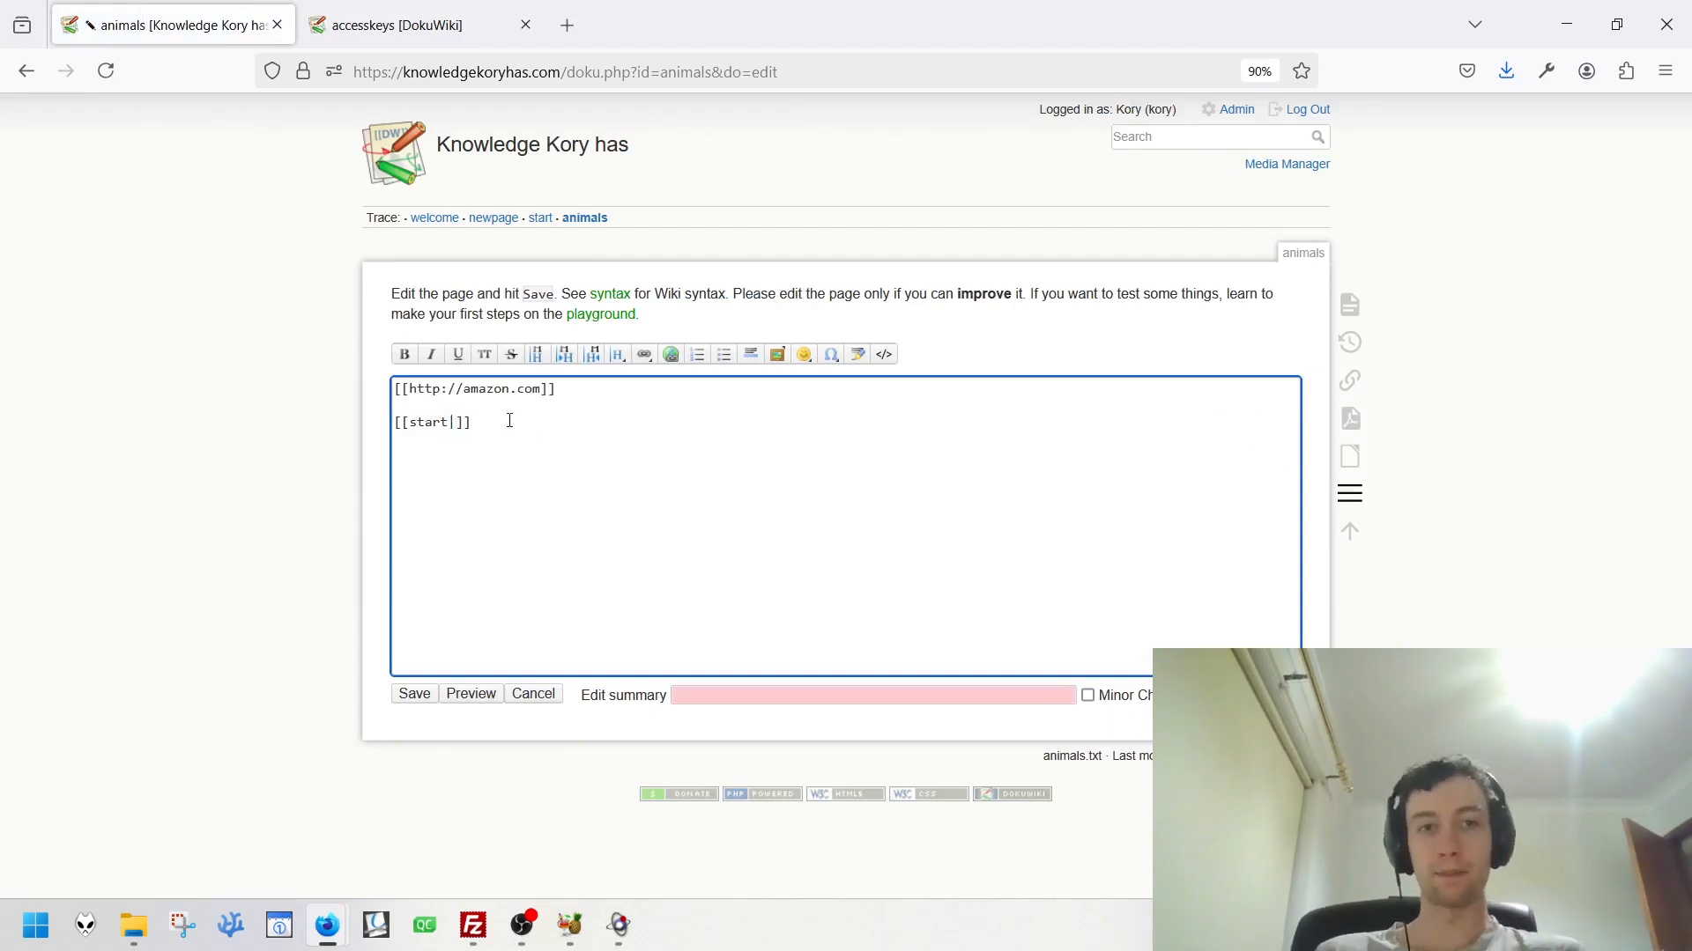
pyautogui.write('Starting page')
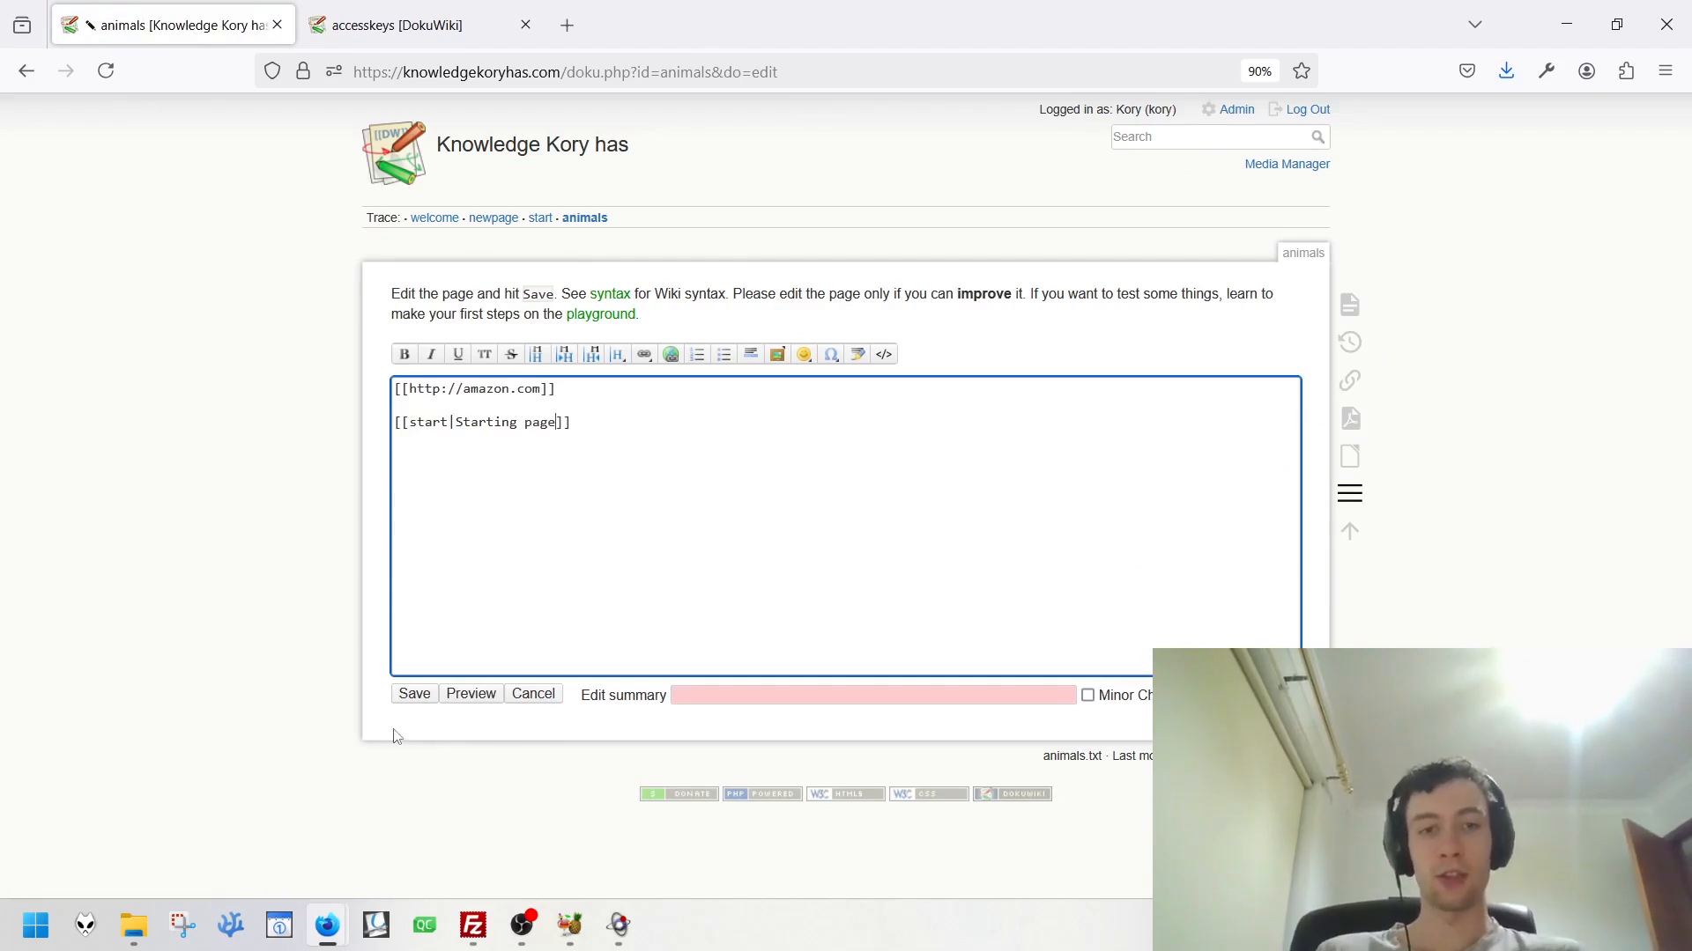
pyautogui.click(414, 694)
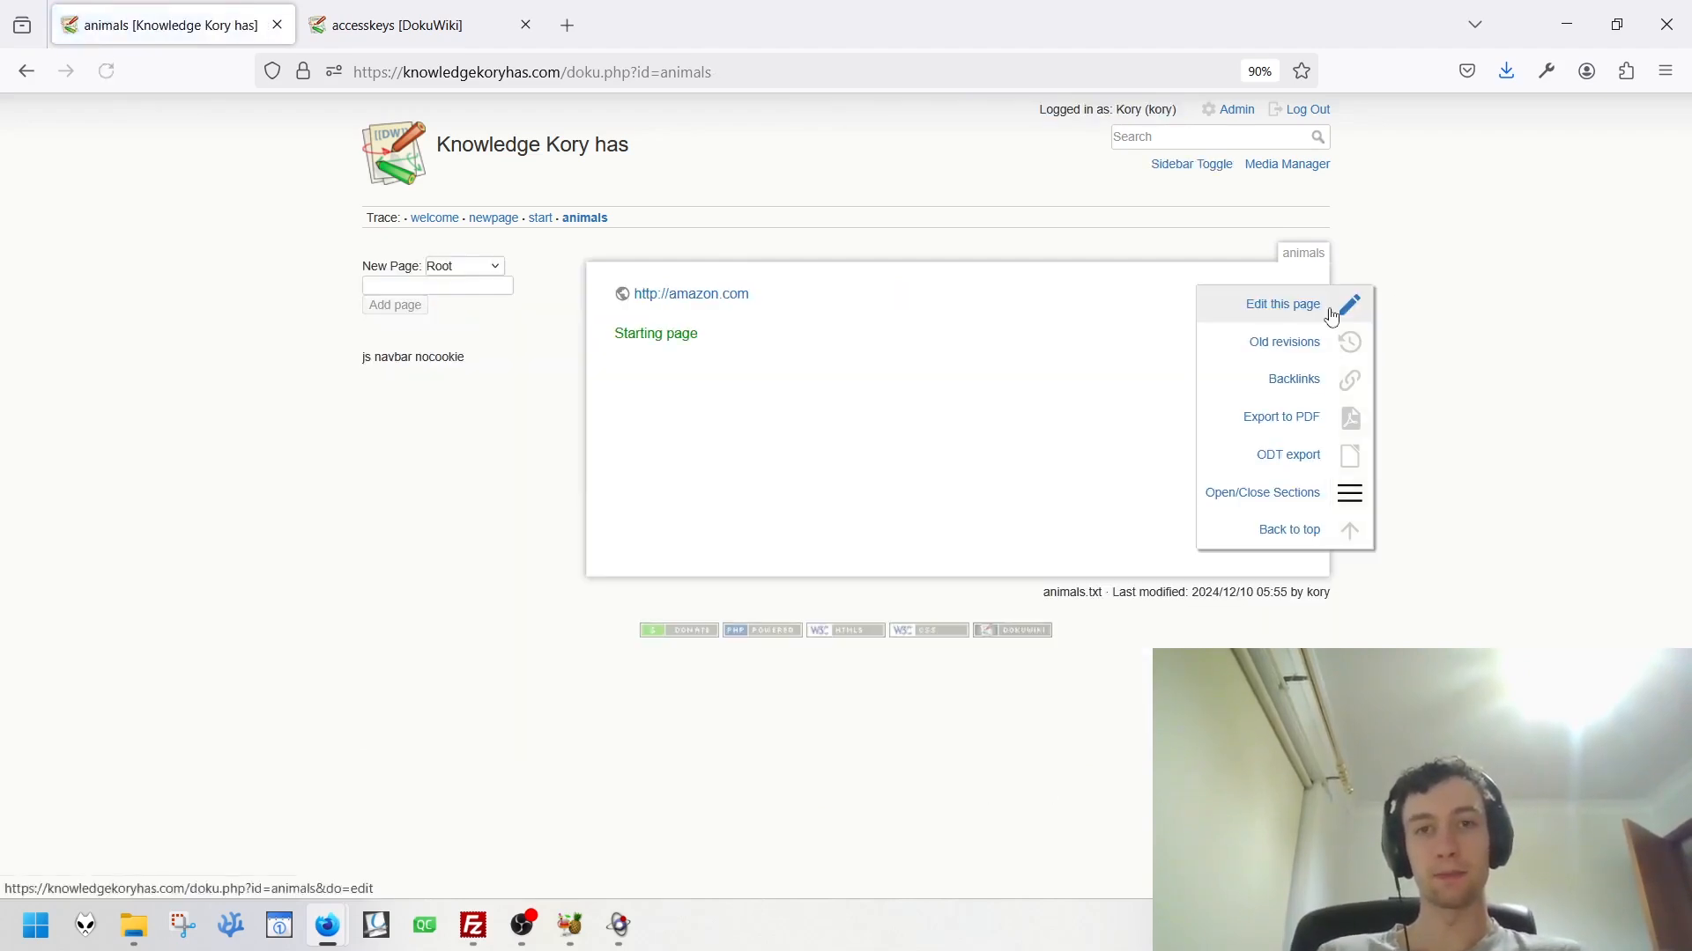
# Reopen the animals page for editing and replace its entire text with a default ordered list item.
pyautogui.click(1330, 310)
pyautogui.hotkey('ctrl', 'a')
pyautogui.press('BackSpace')
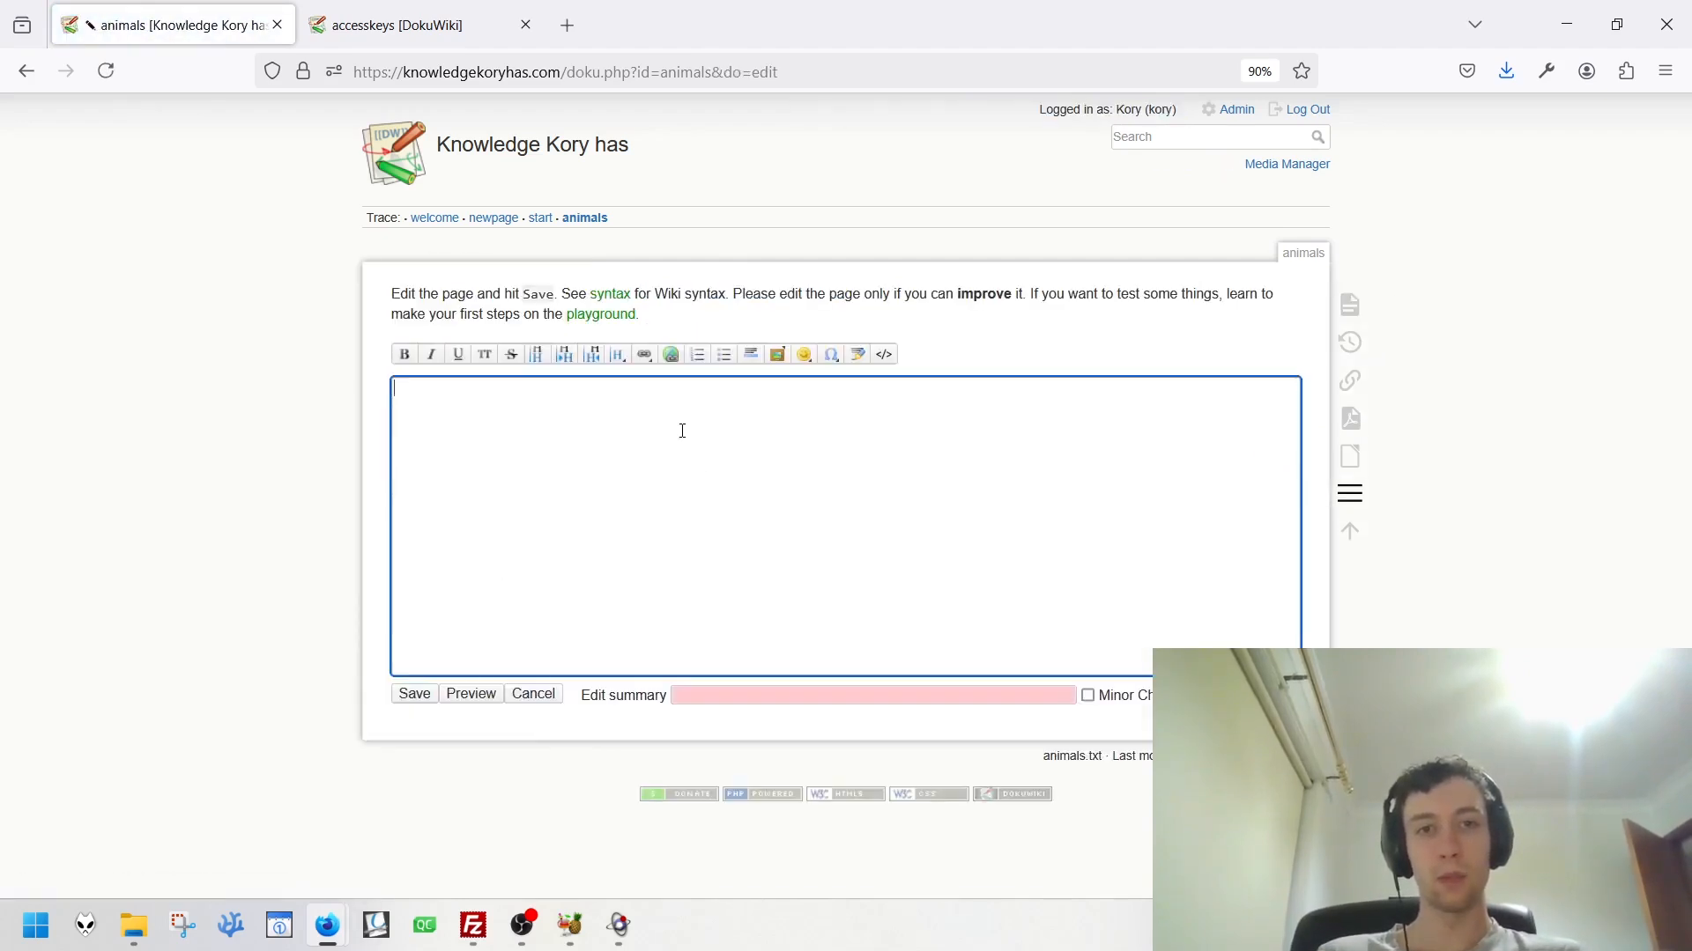
pyautogui.click(698, 354)
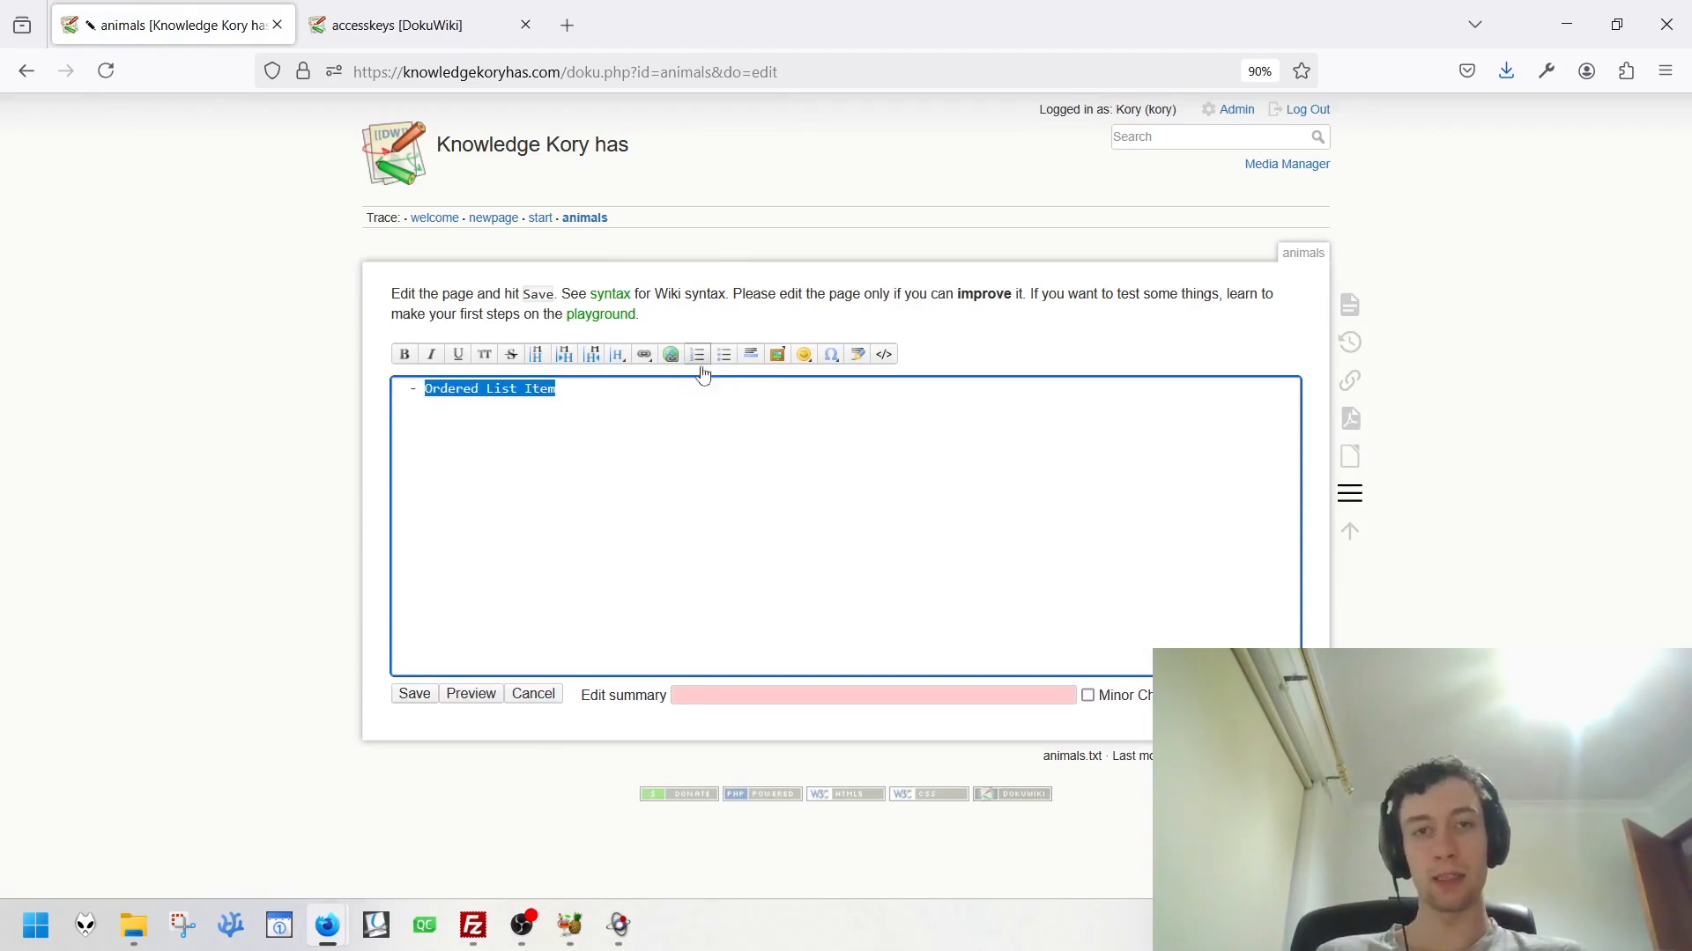
pyautogui.click(680, 380)
# Add the sub-item "Letters" below the first ordered list item, indented one level deeper.
pyautogui.press('Return')
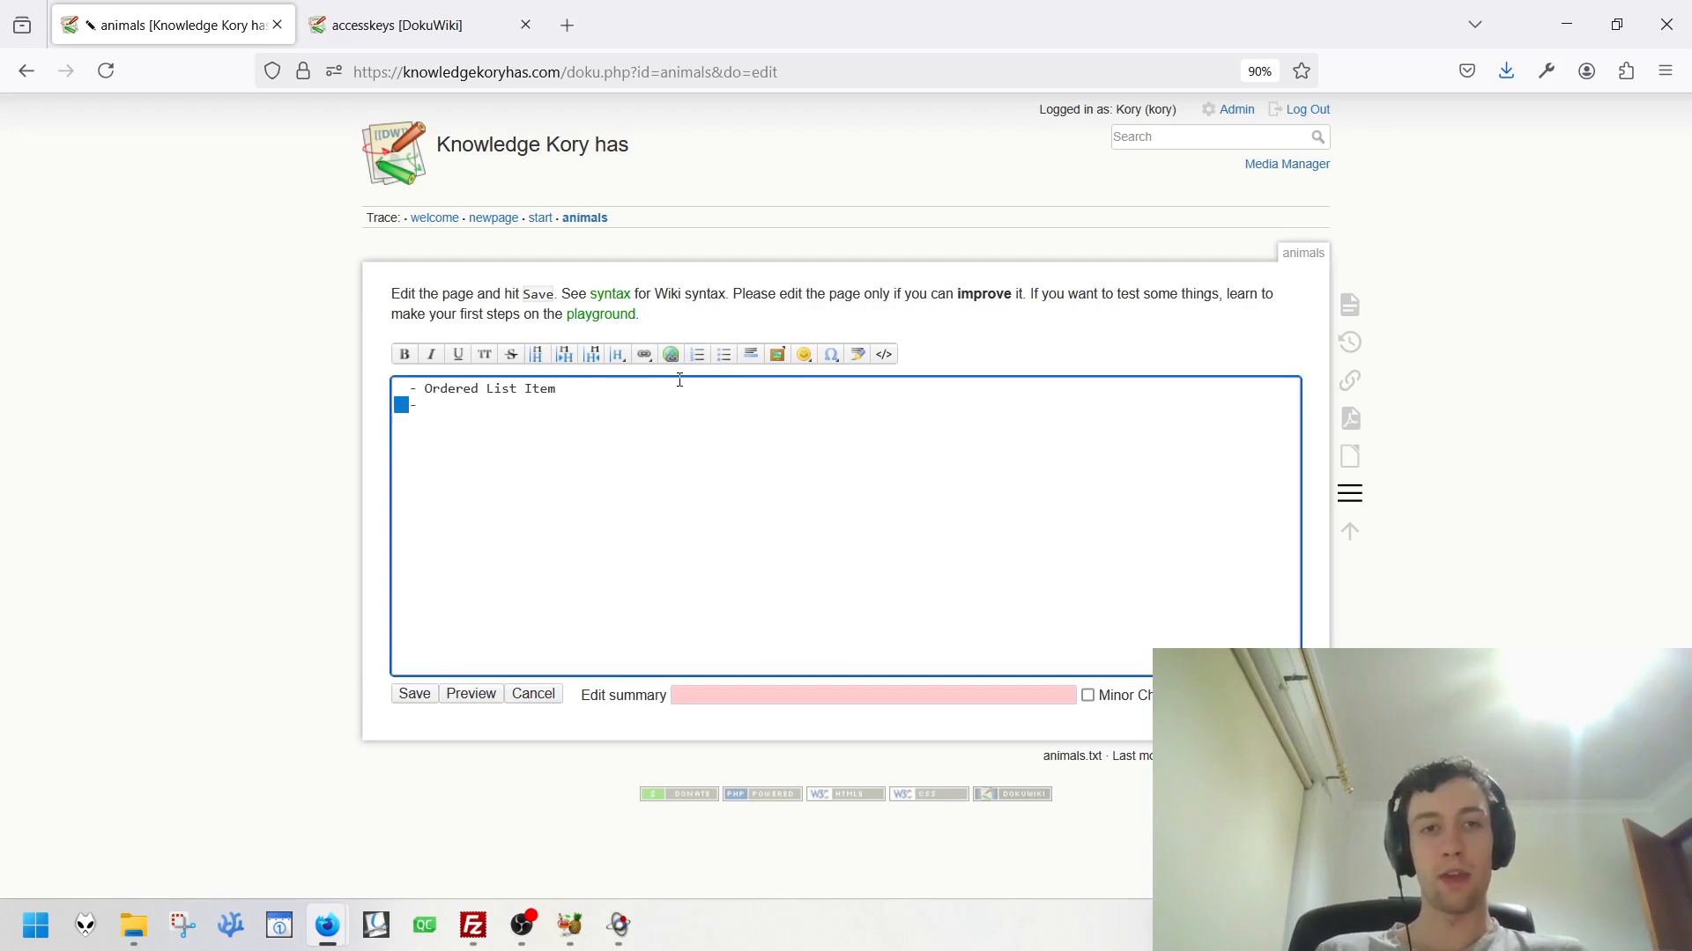
pyautogui.hotkey('ctrl', 'x')
pyautogui.hotkey('ctrl', 'v')
pyautogui.hotkey('ctrl', 'v')
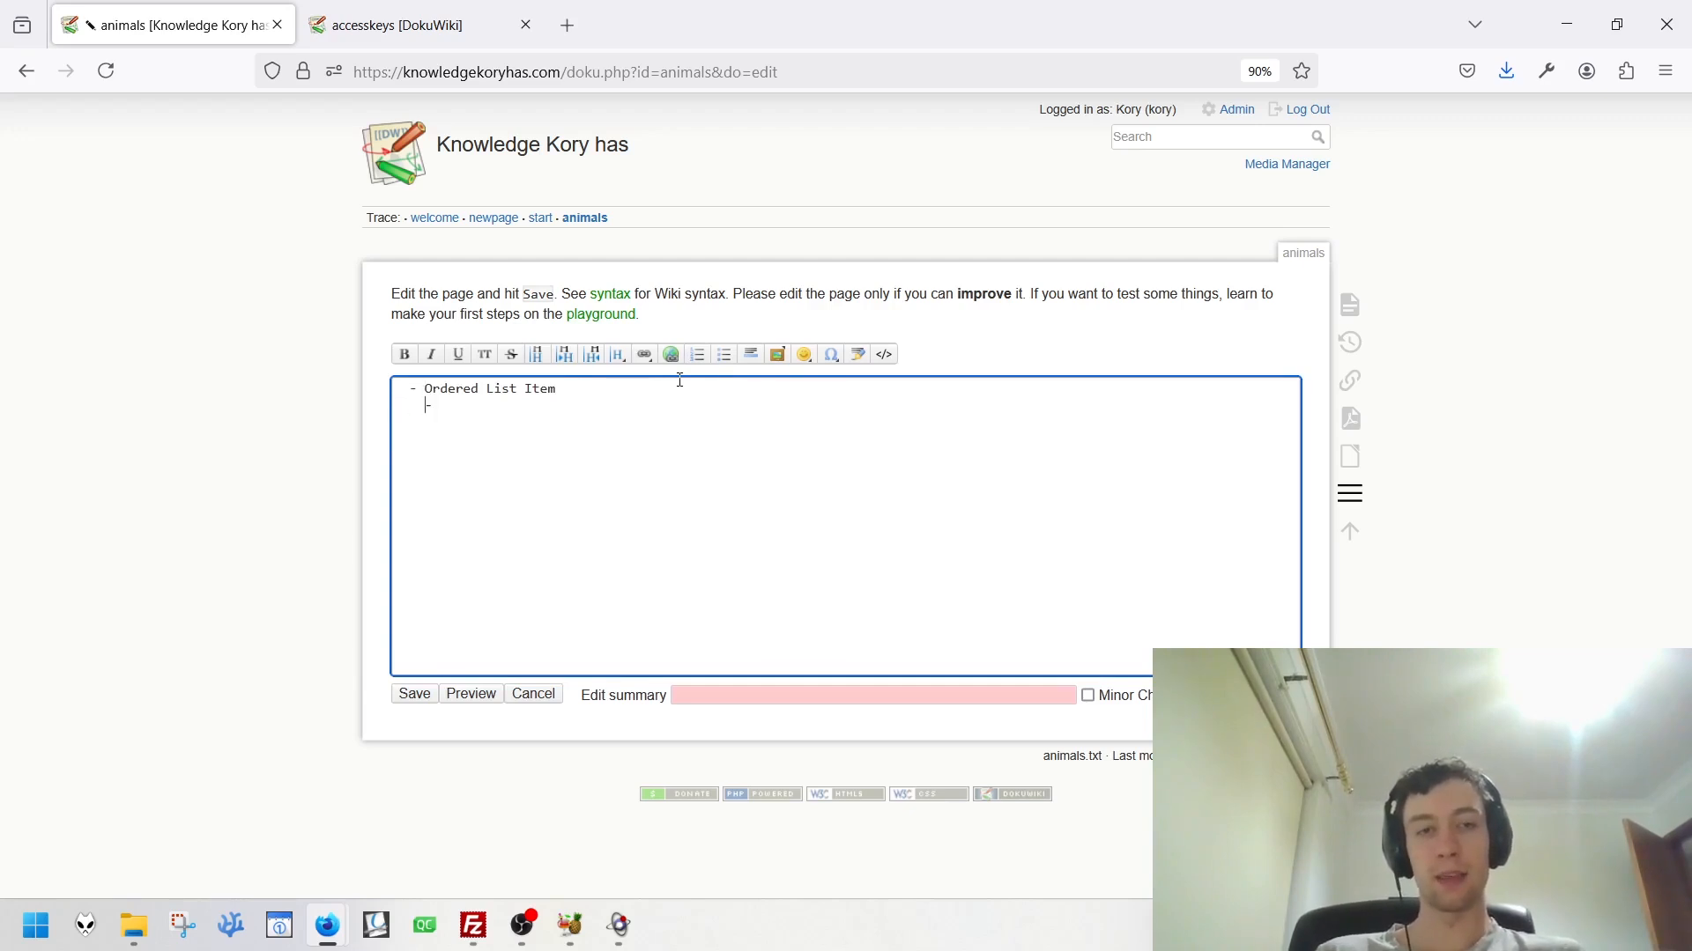
pyautogui.write('Letters')
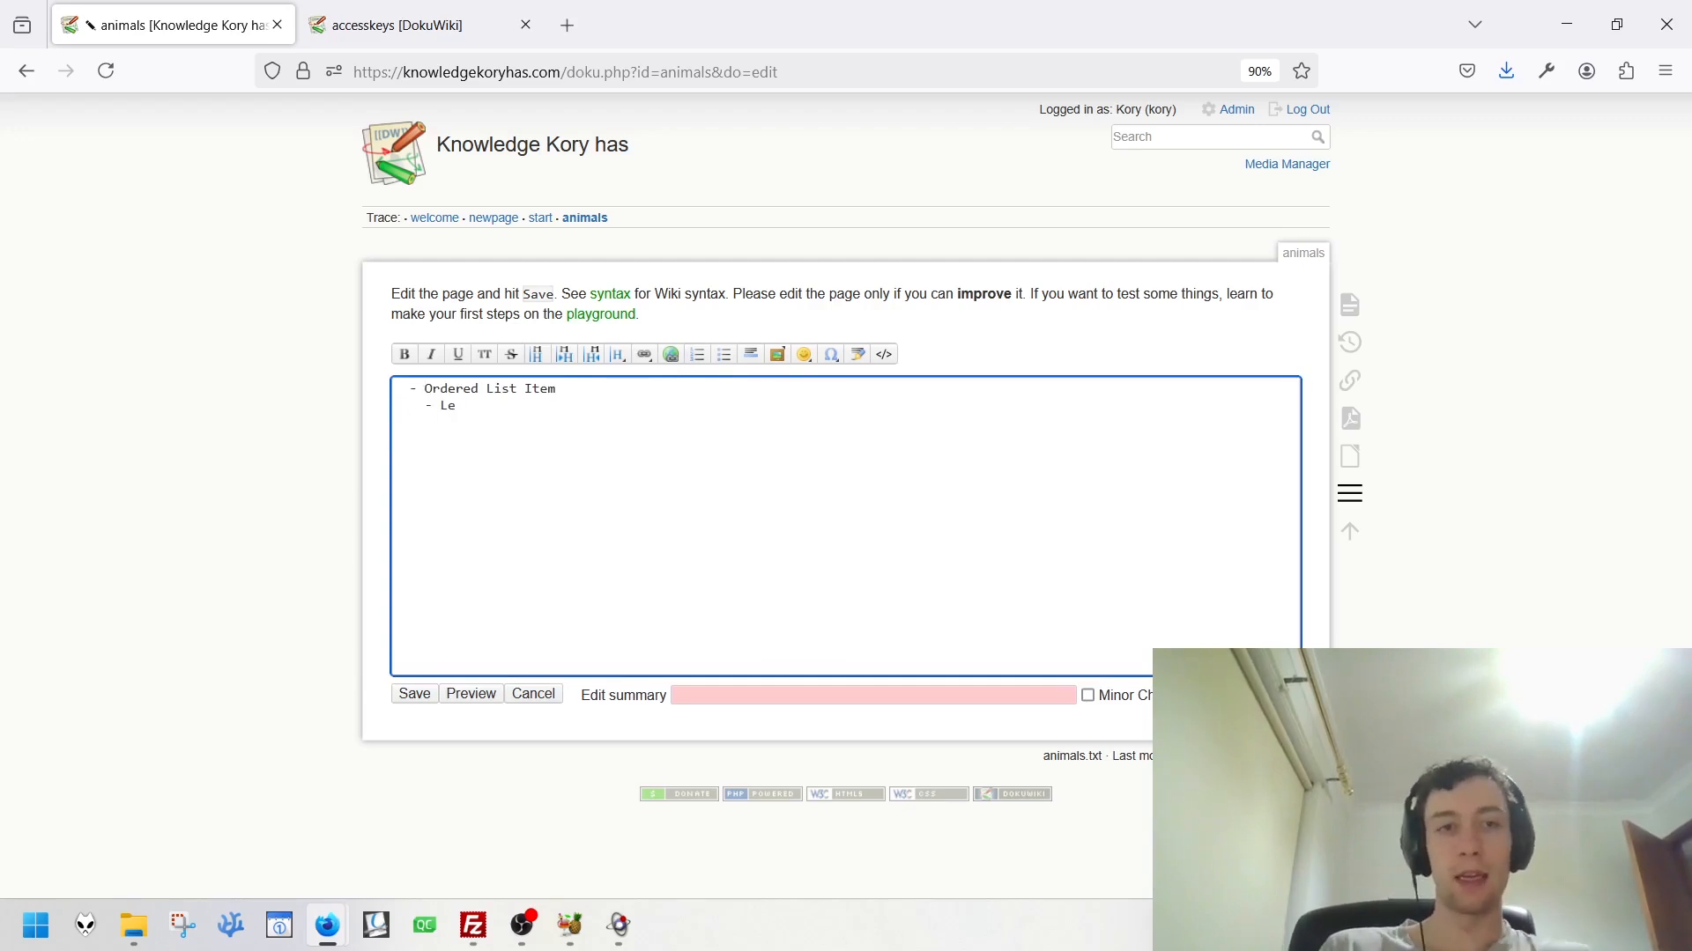
# Add "Roman numerals" one level below Letters, followed by "Numbers" at the list's first level.
pyautogui.press('Return')
pyautogui.press('space')
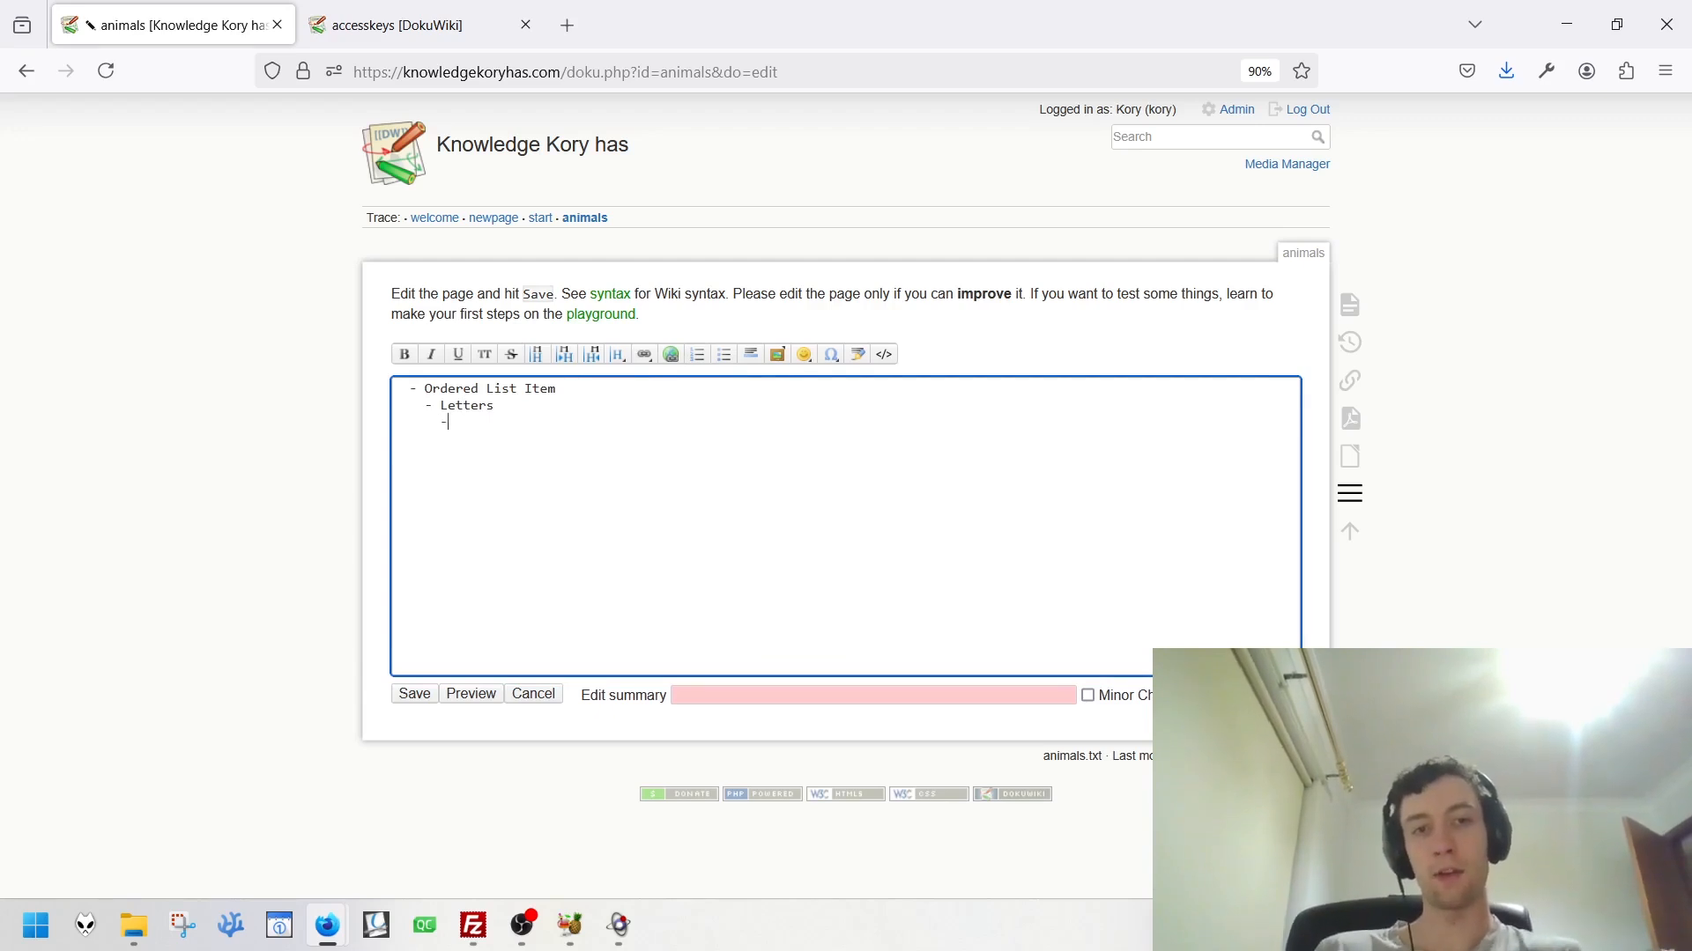
pyautogui.write('Roman numerals')
pyautogui.press('Return')
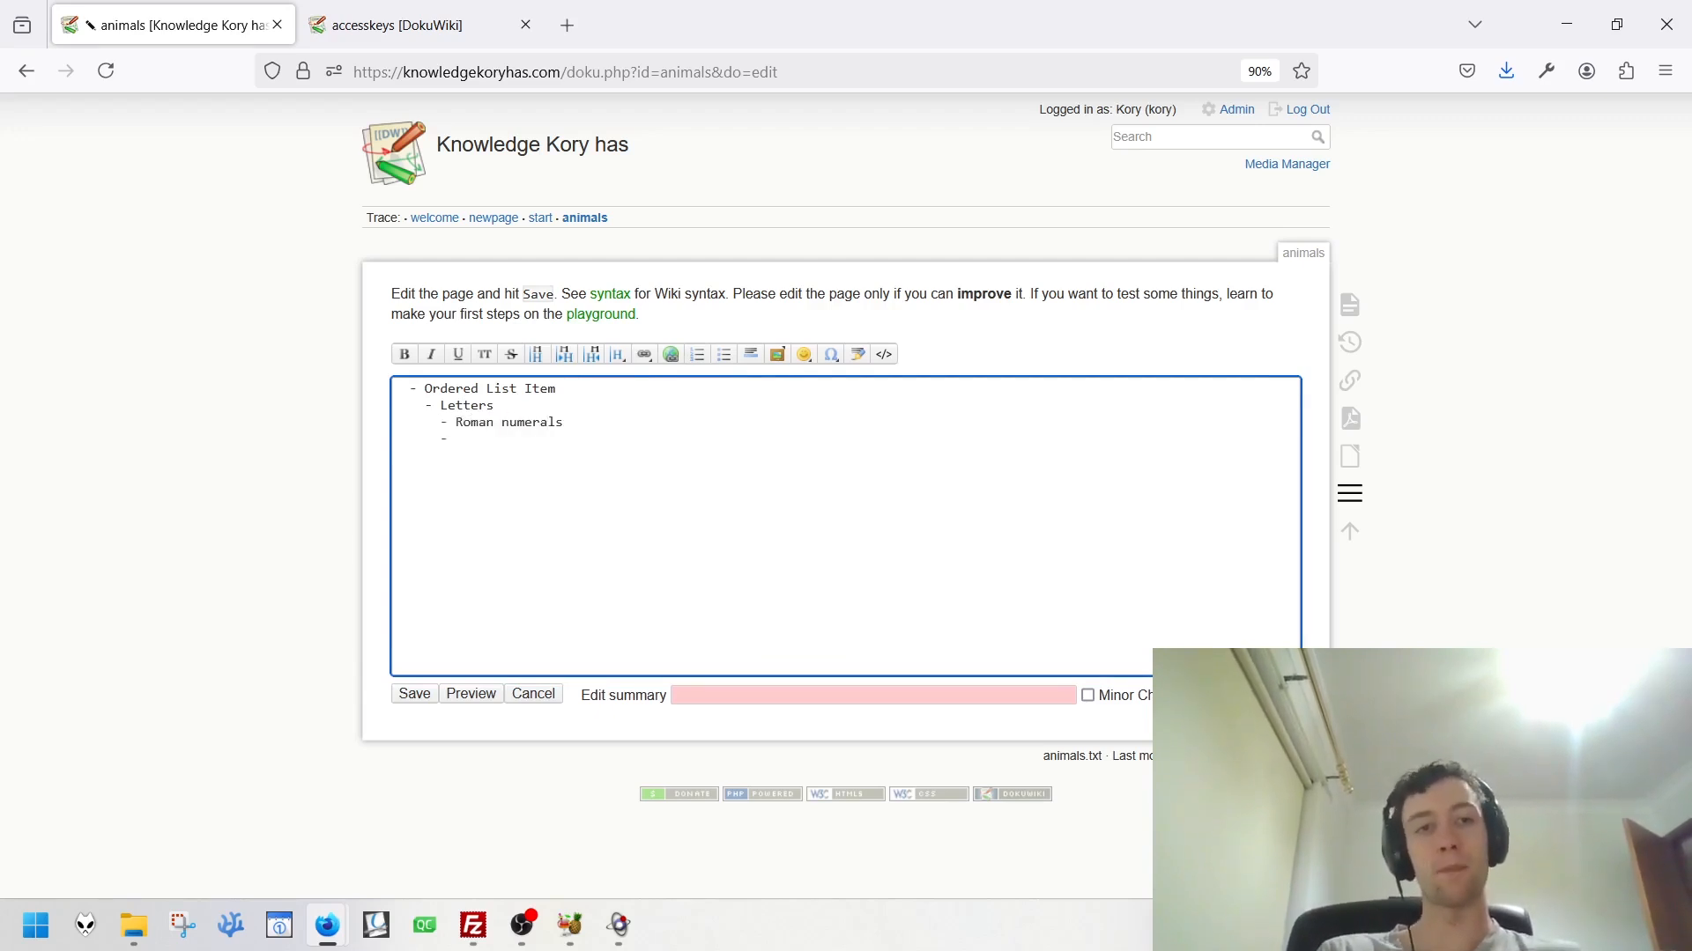
pyautogui.write('N')
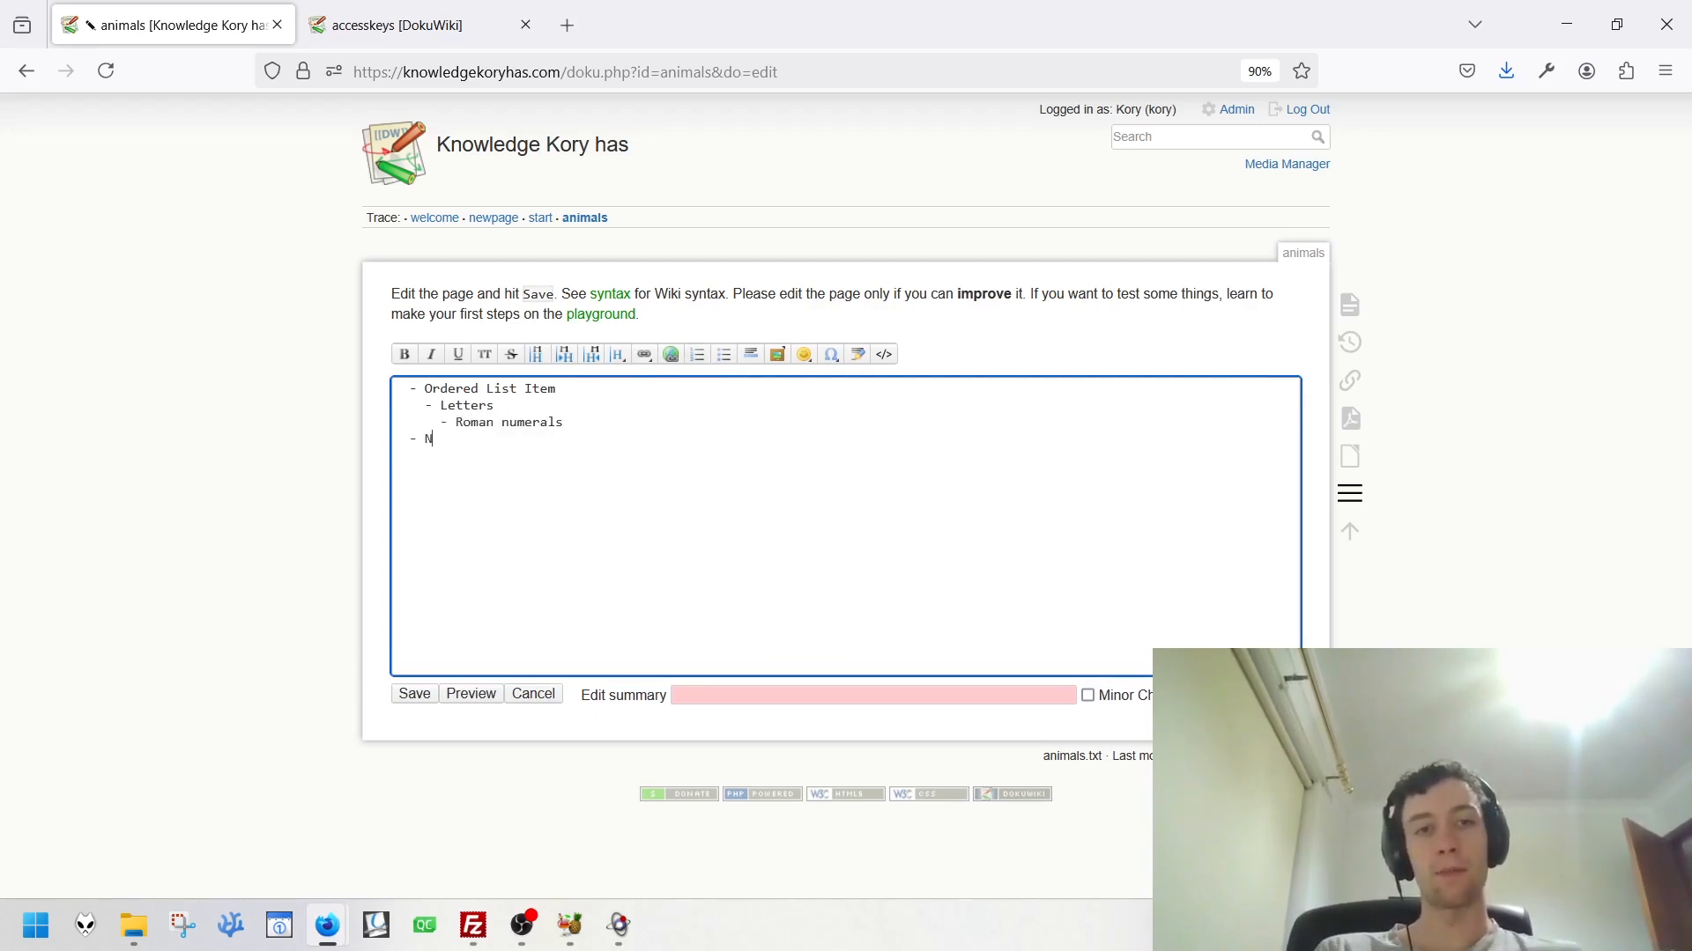
pyautogui.write('umbers')
# Rename the first ordered list item as "Numbers" and add two unordered list items reading "Bulleted points" below the ordered list.
pyautogui.moveTo(593, 389); pyautogui.dragTo(434, 395)
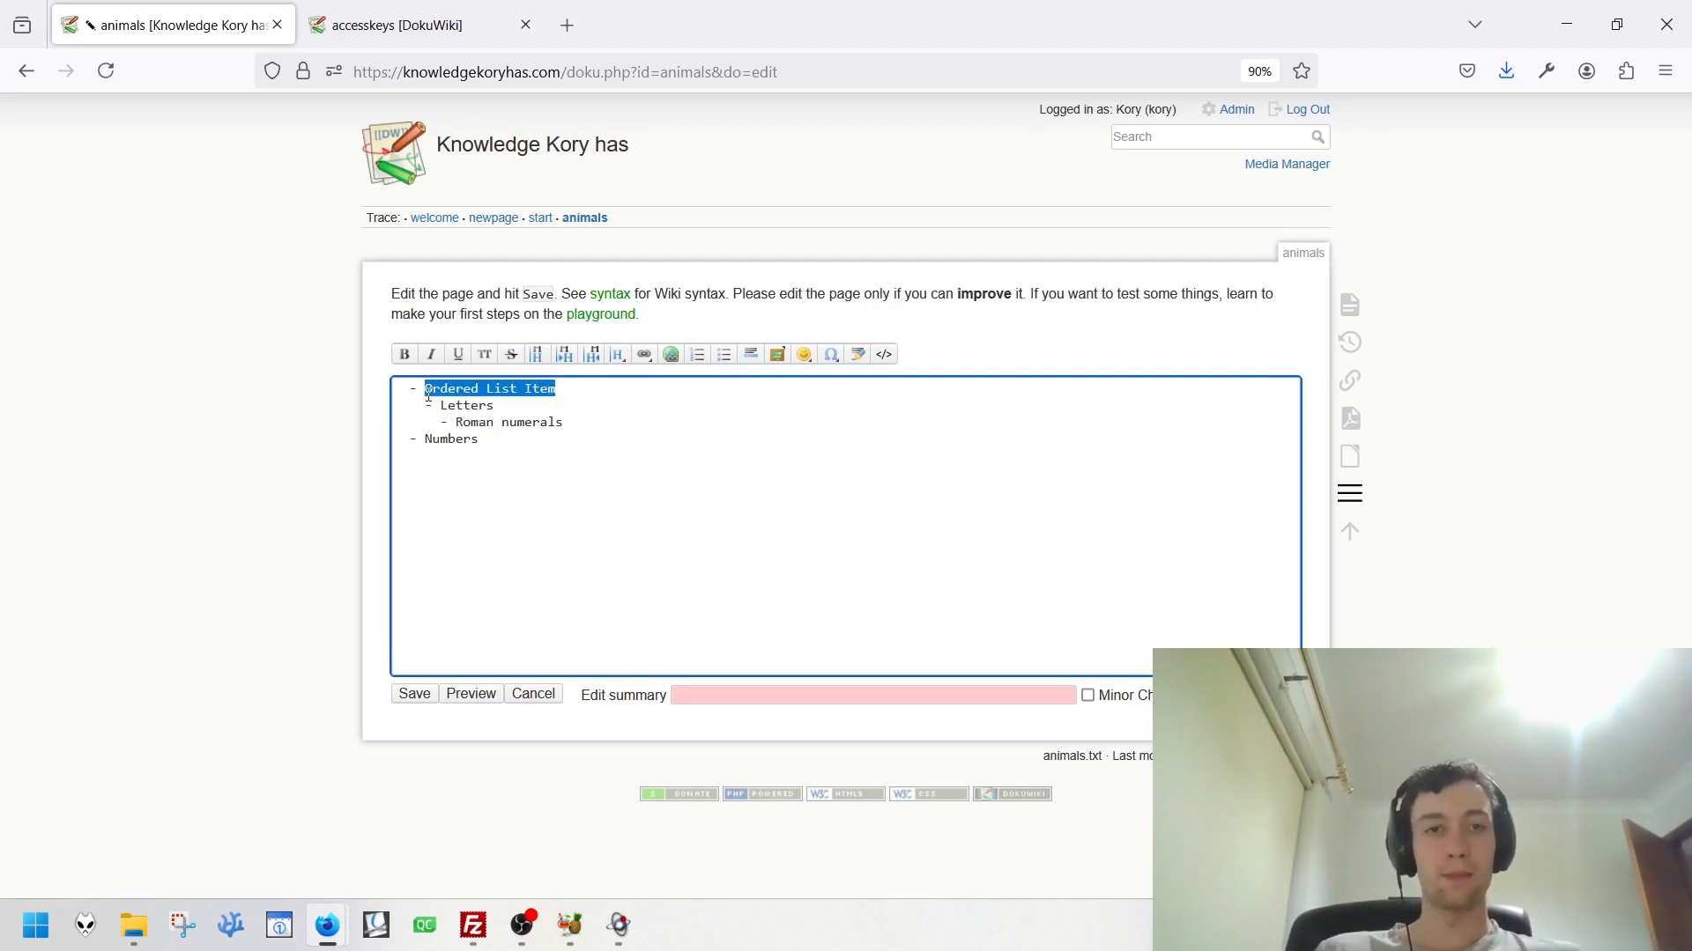
pyautogui.write('Numbers')
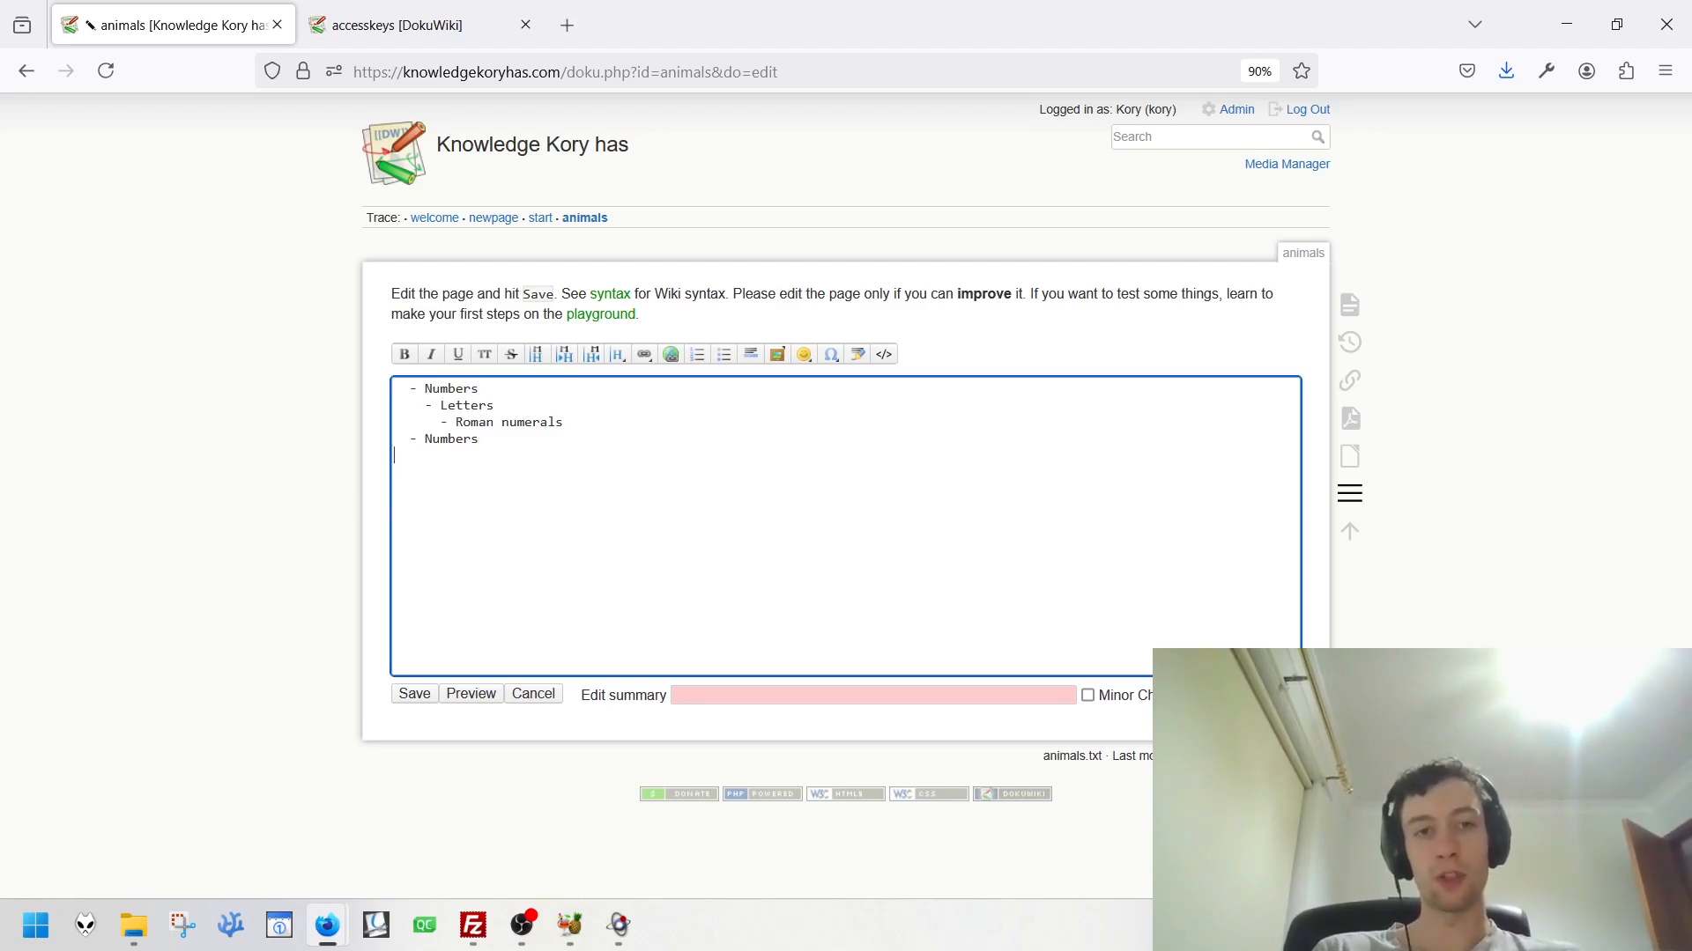
pyautogui.click(726, 357)
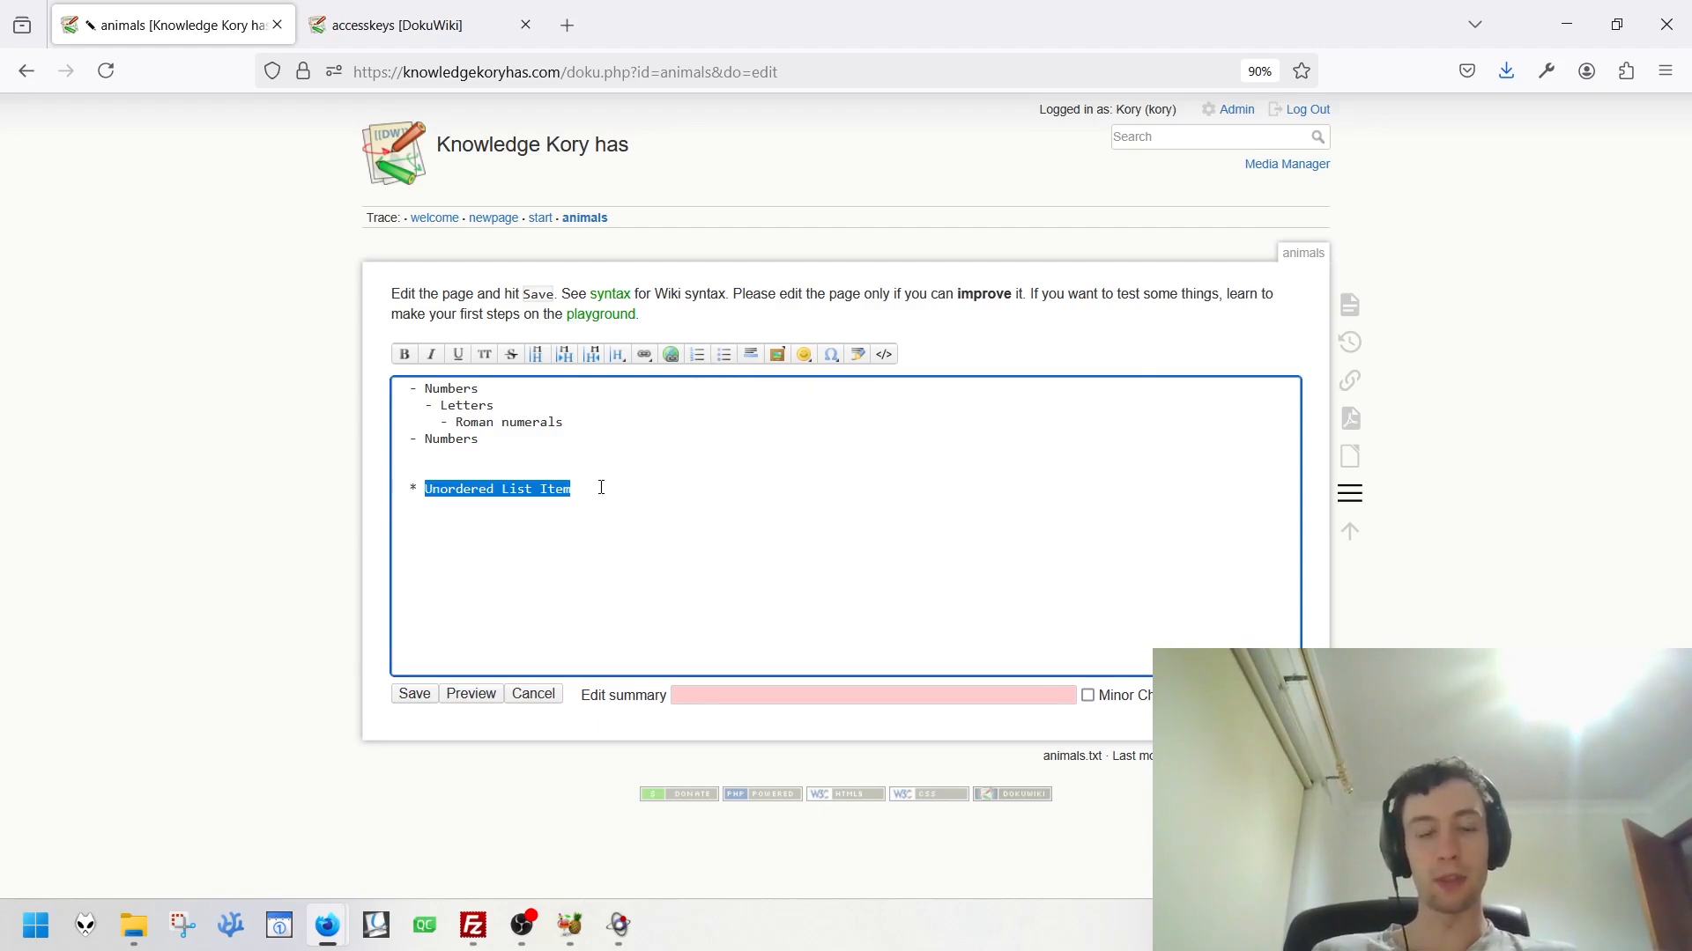
pyautogui.write('Bulleted po')
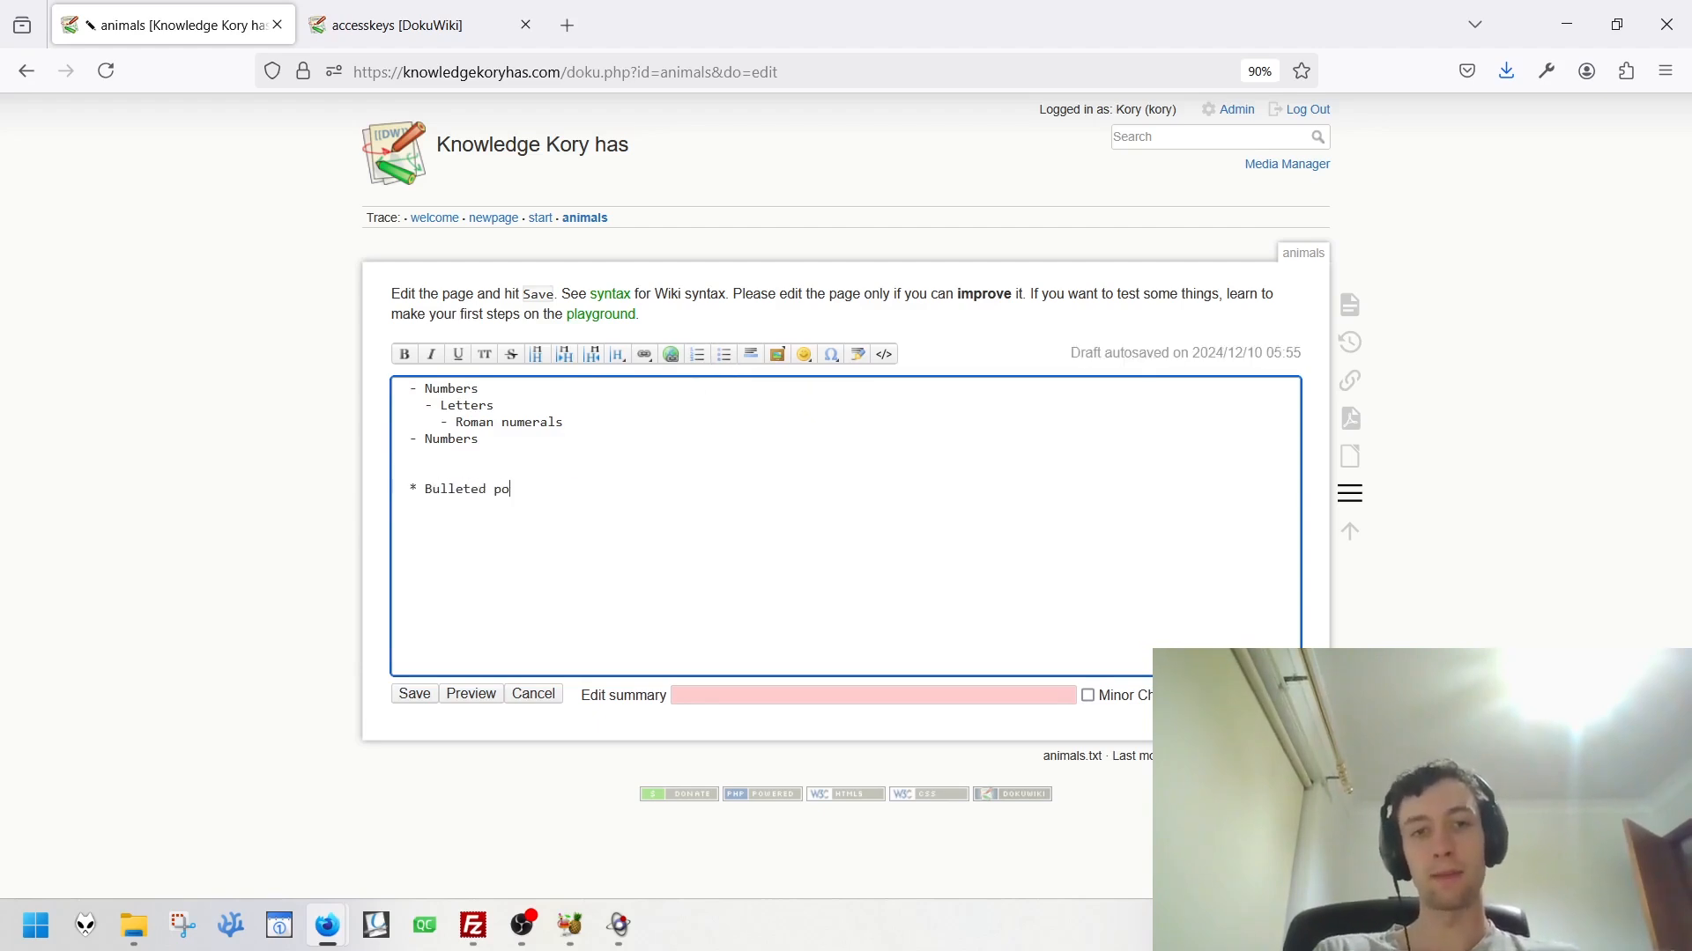
pyautogui.write('ints')
pyautogui.press('Return')
pyautogui.write('Bulleted ')
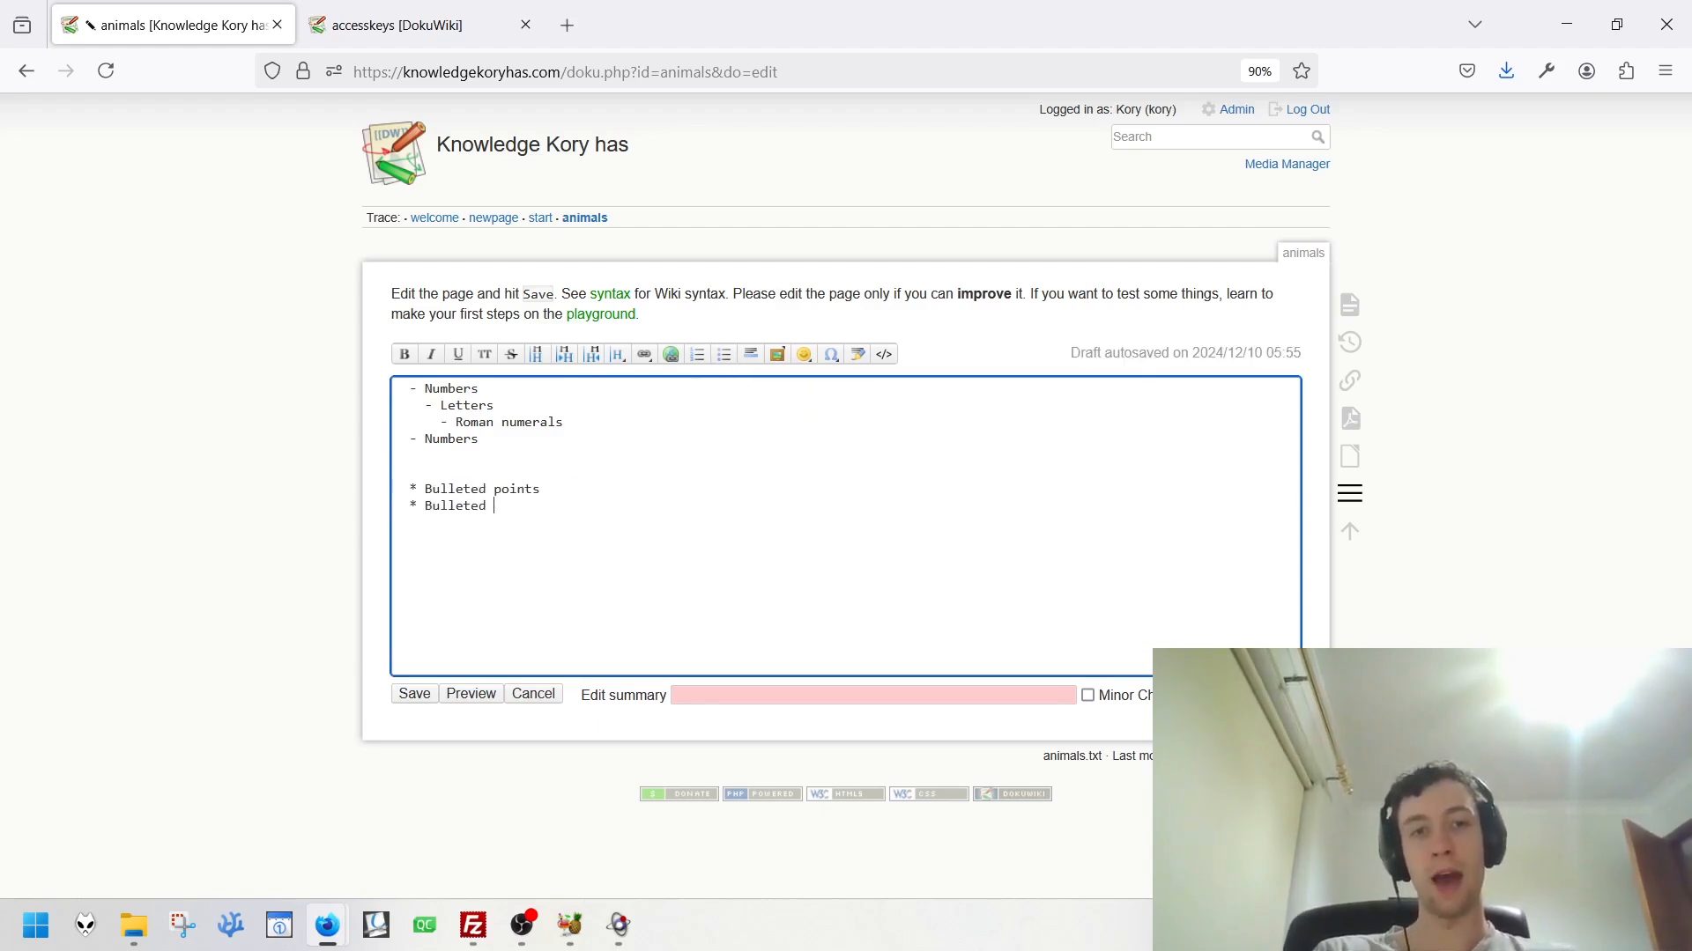
pyautogui.write('points')
# Add the item "Sublist" below the second bulleted item, indented one level deeper.
pyautogui.press('Left')
pyautogui.press('Left')
pyautogui.hotkey('shift', 'Left')
pyautogui.hotkey('shift', 'Left')
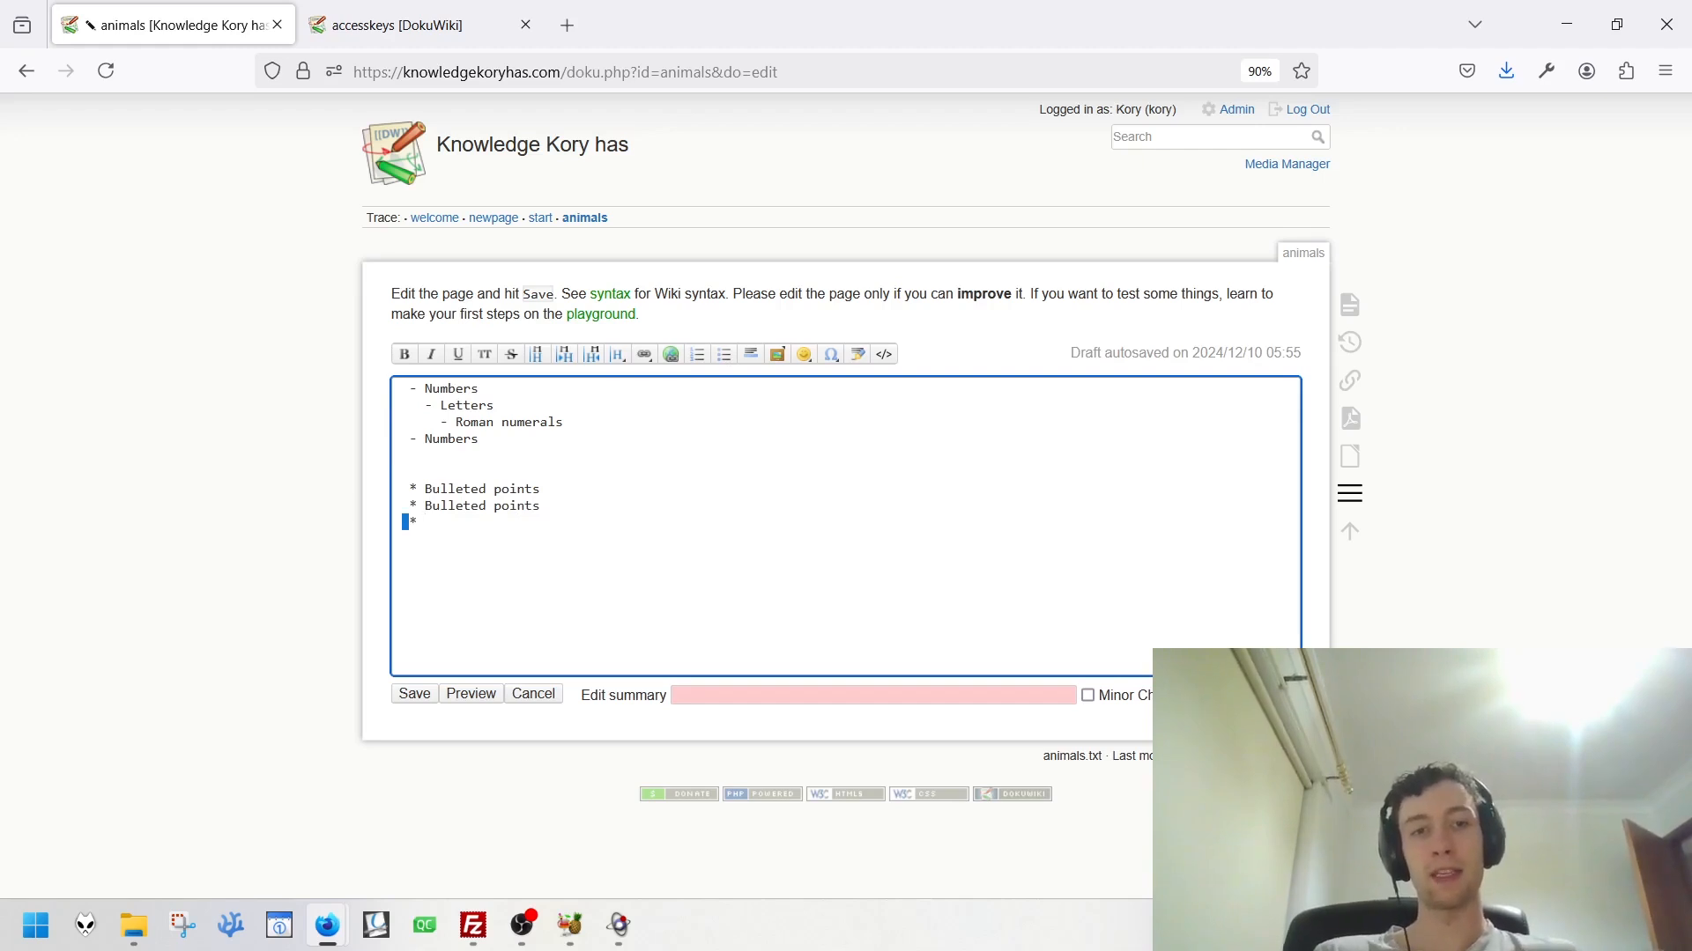
pyautogui.press('Right')
pyautogui.write('Subl')
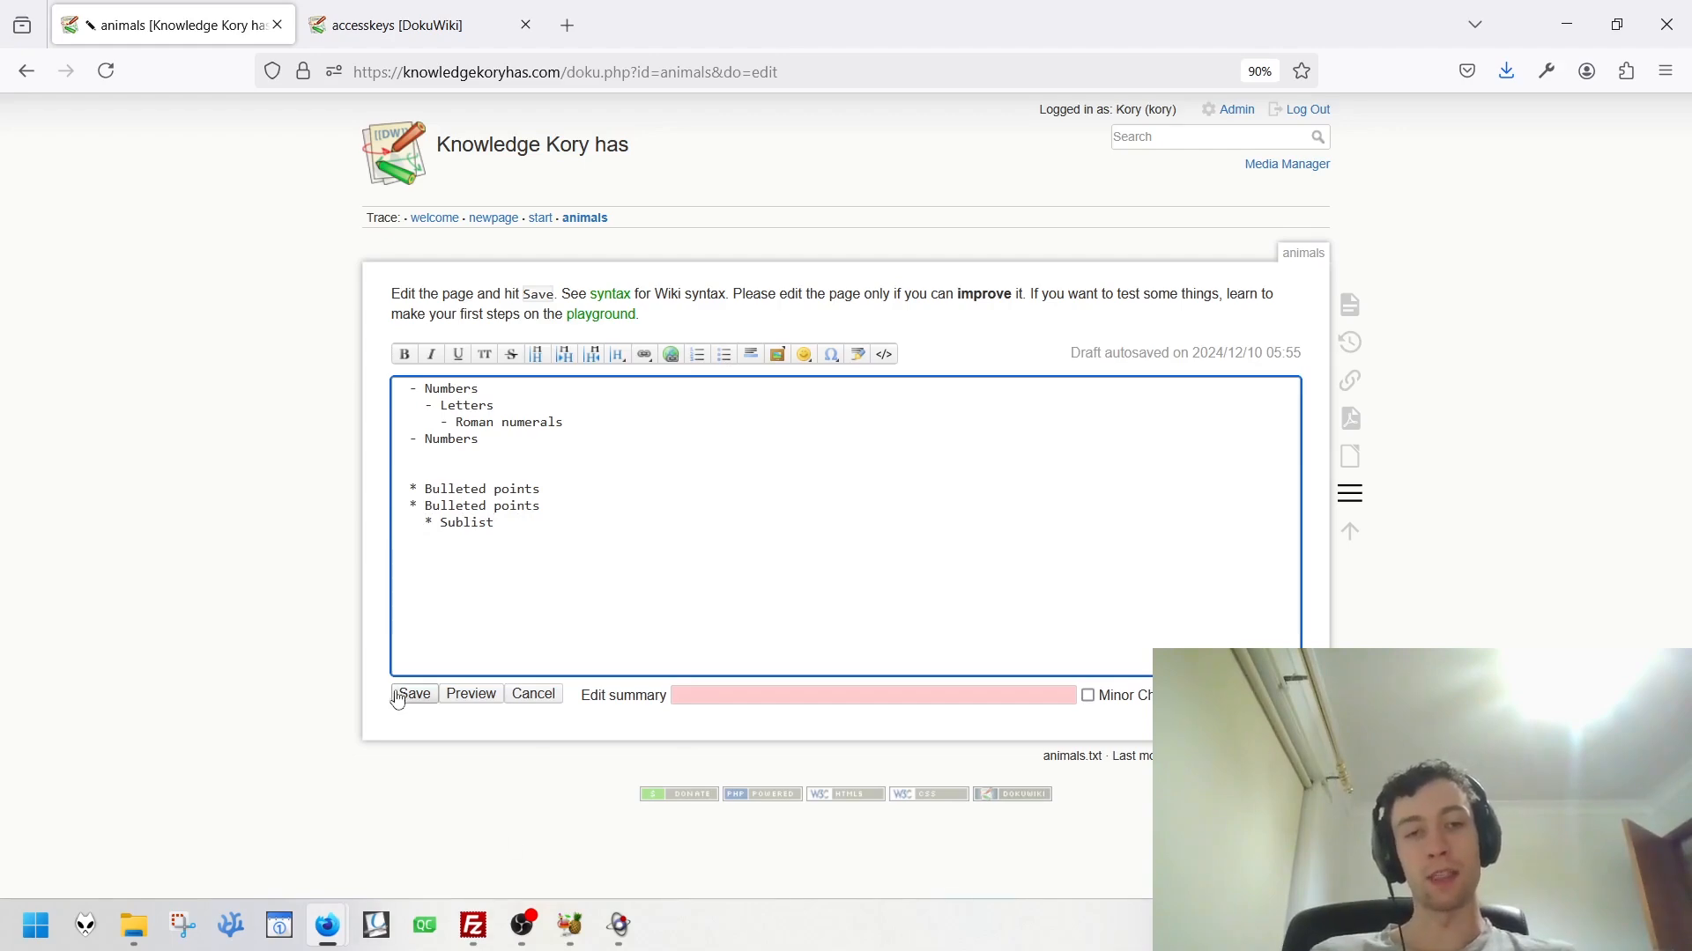
# Preview the page and compare the indentation in the list syntax with the rendered list levels.
pyautogui.click(464, 703)
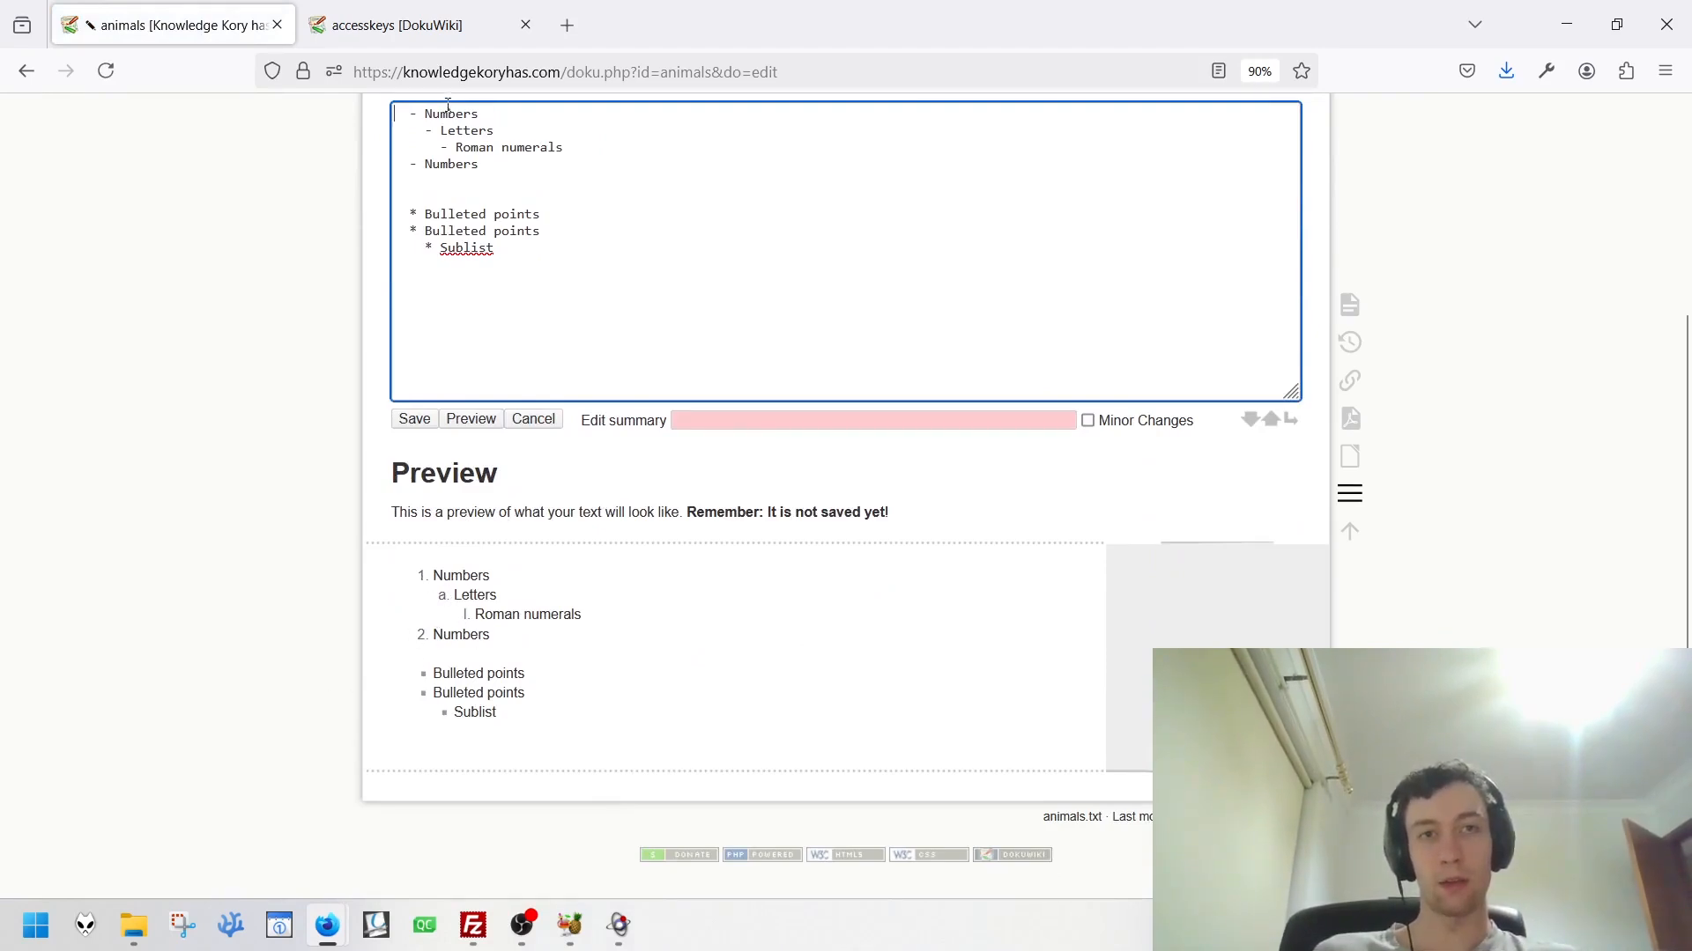
pyautogui.moveTo(410, 113); pyautogui.dragTo(364, 109)
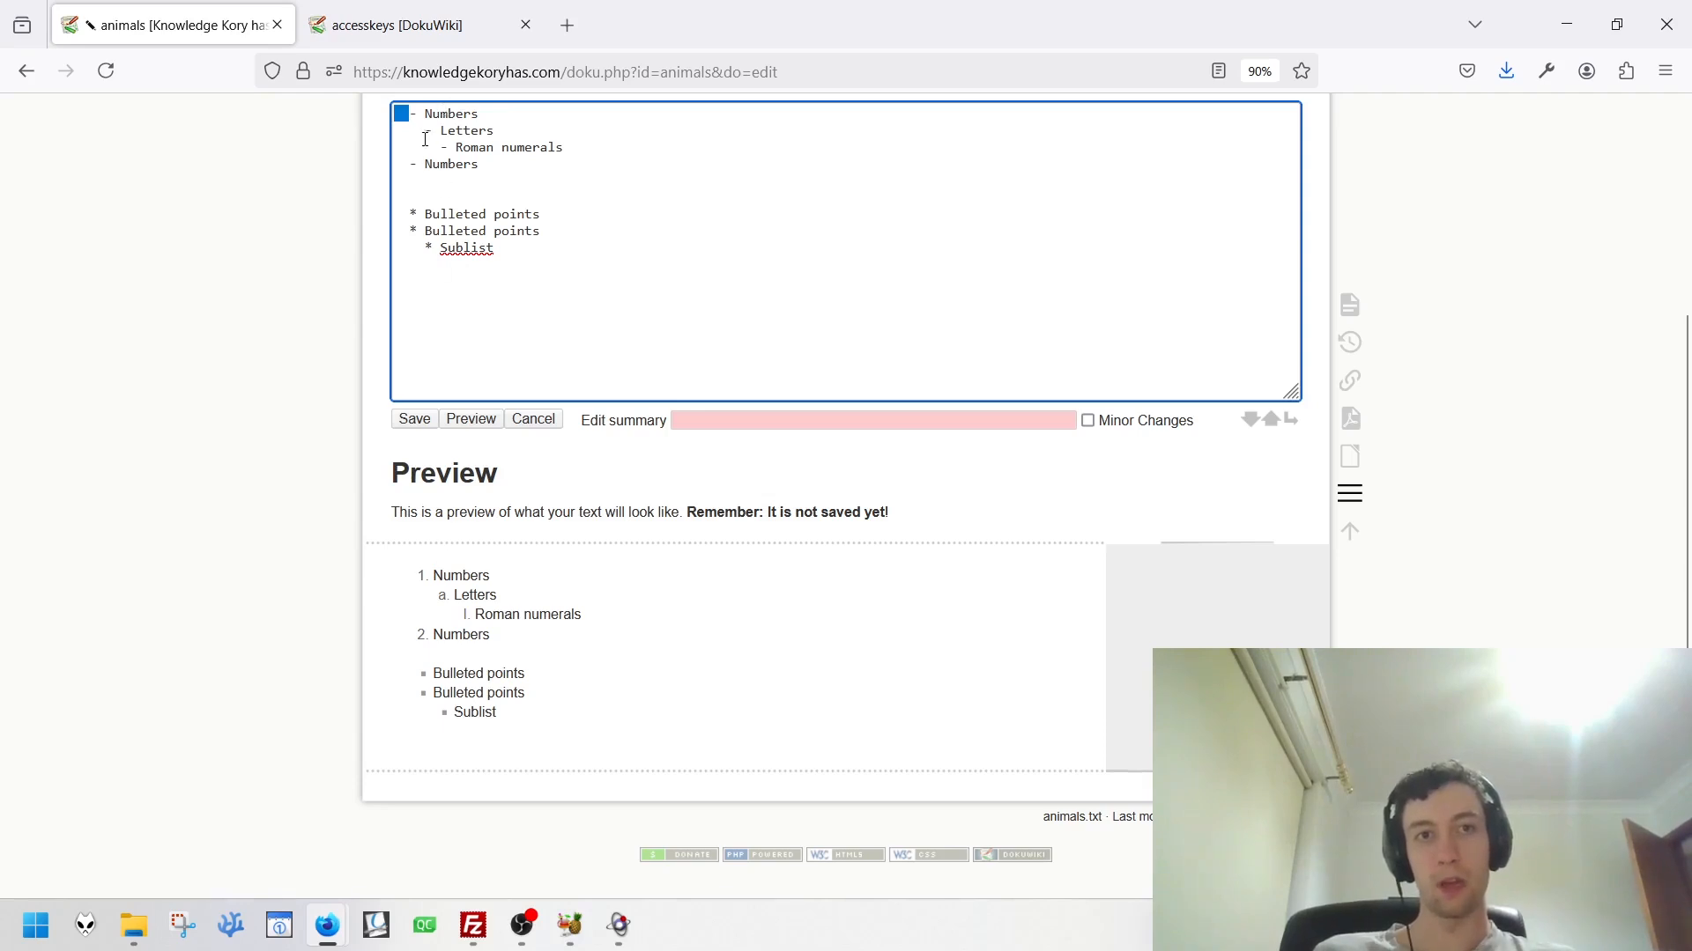
pyautogui.moveTo(425, 140); pyautogui.dragTo(422, 131)
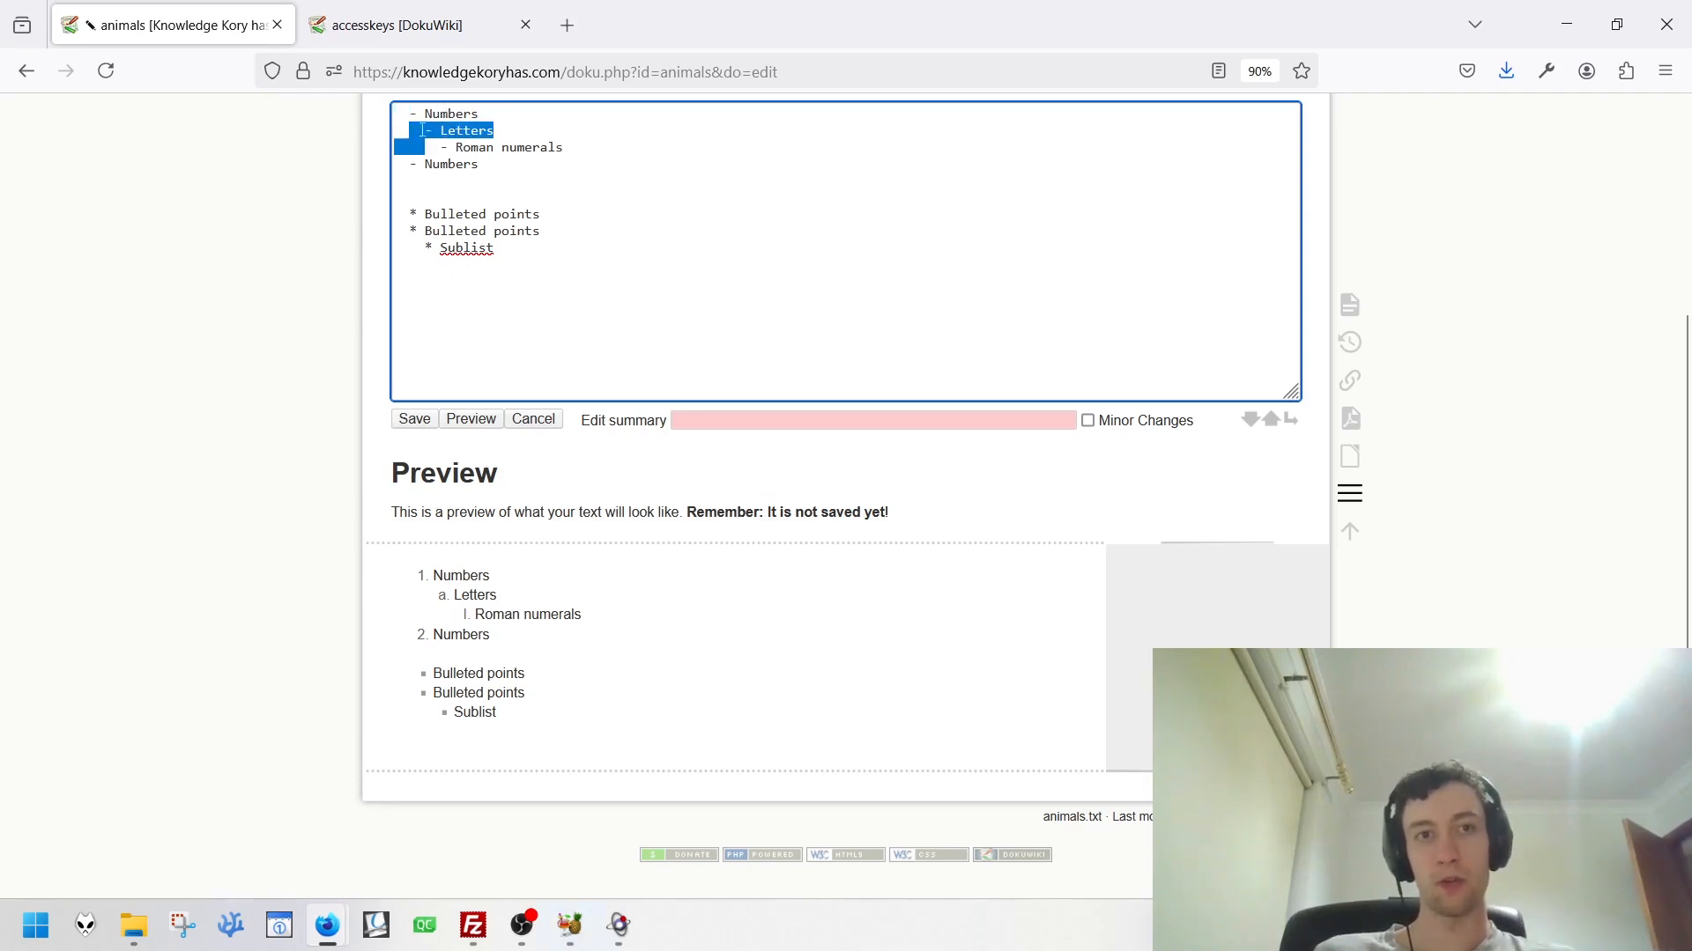
pyautogui.click(471, 619)
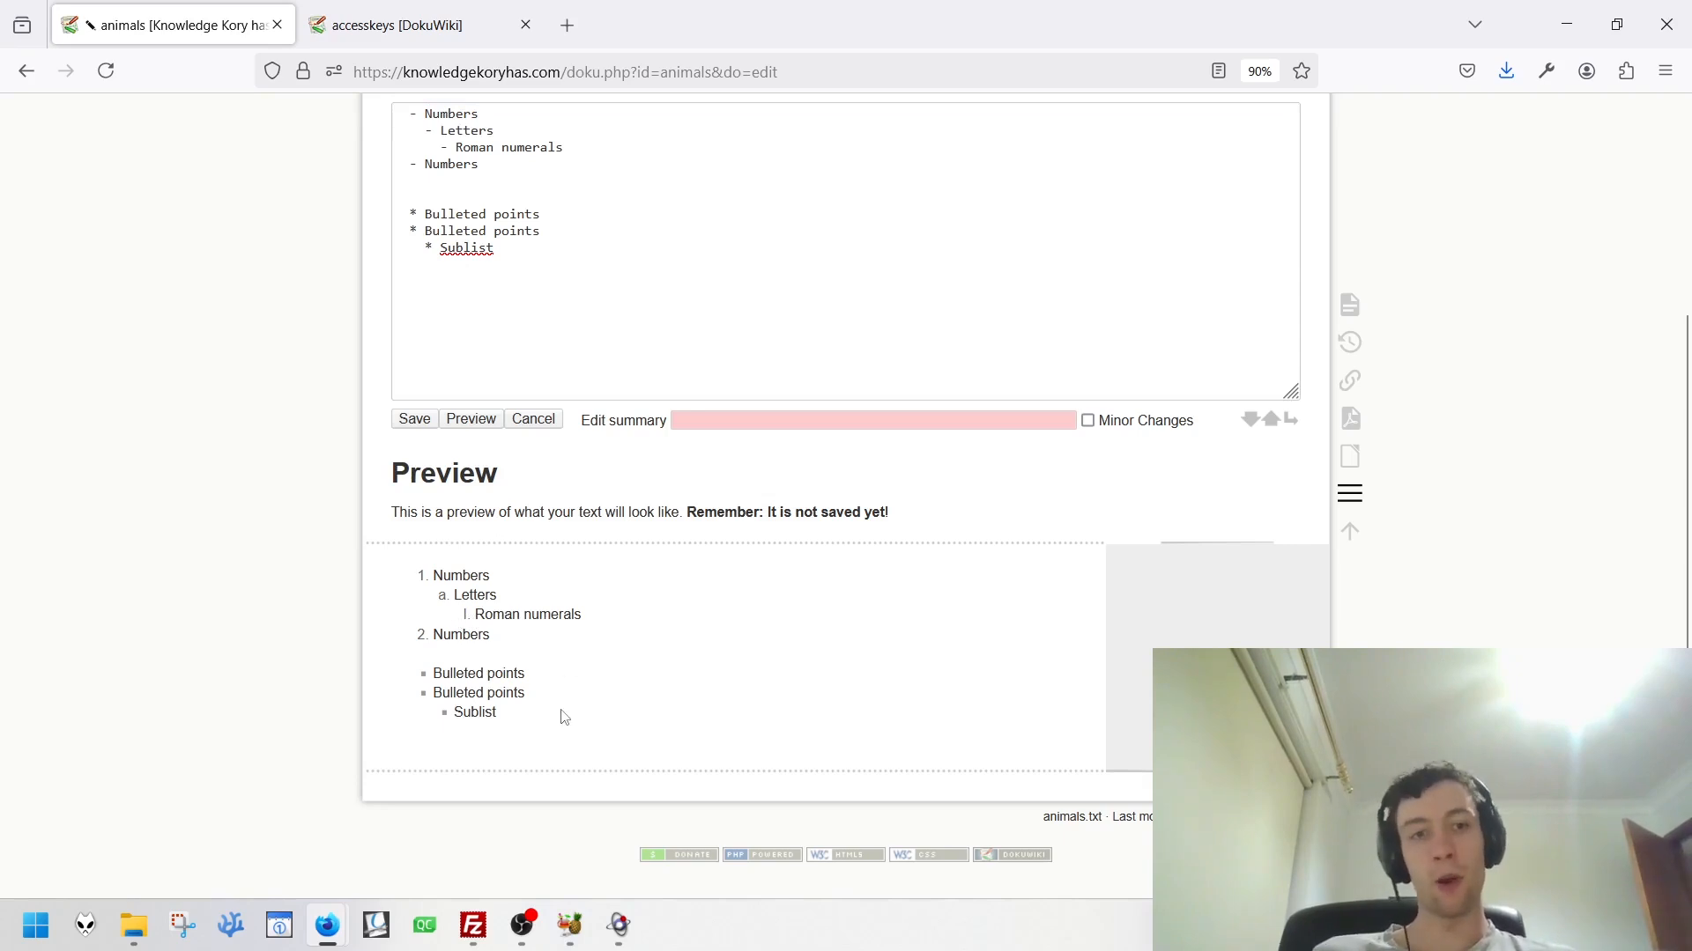
pyautogui.scroll(2, 379, 710)
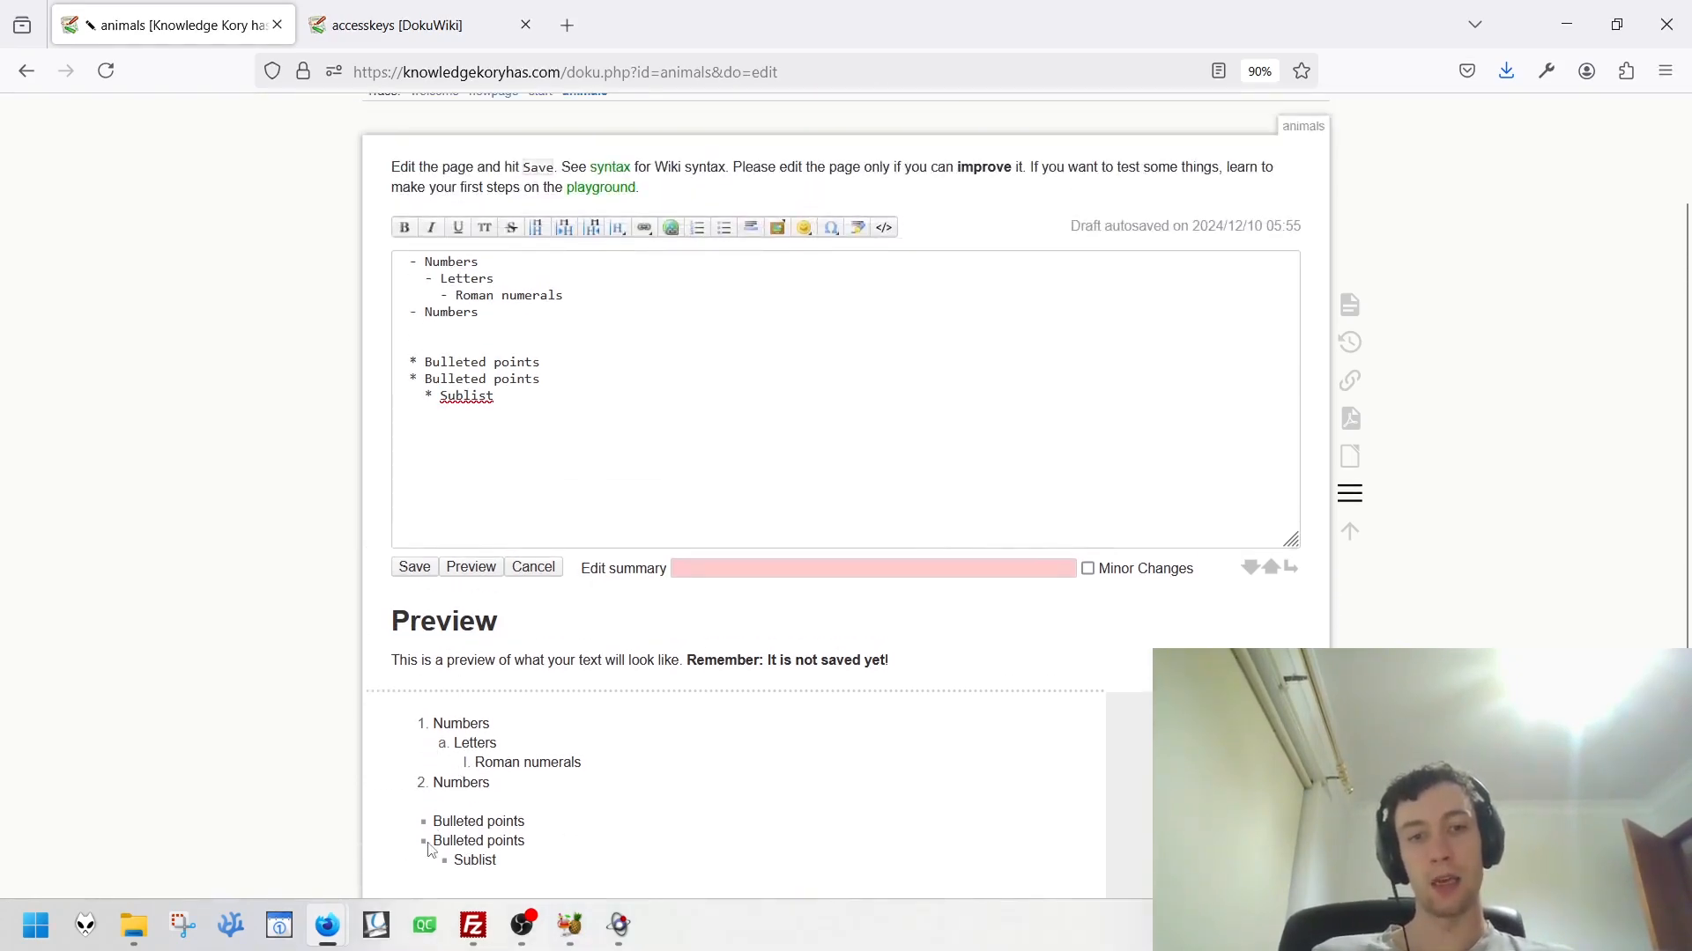
# Insert a horizontal rule between the ordered and bulleted lists, preview the result and save the page.
pyautogui.click(526, 410)
pyautogui.hotkey('ctrl', 'a')
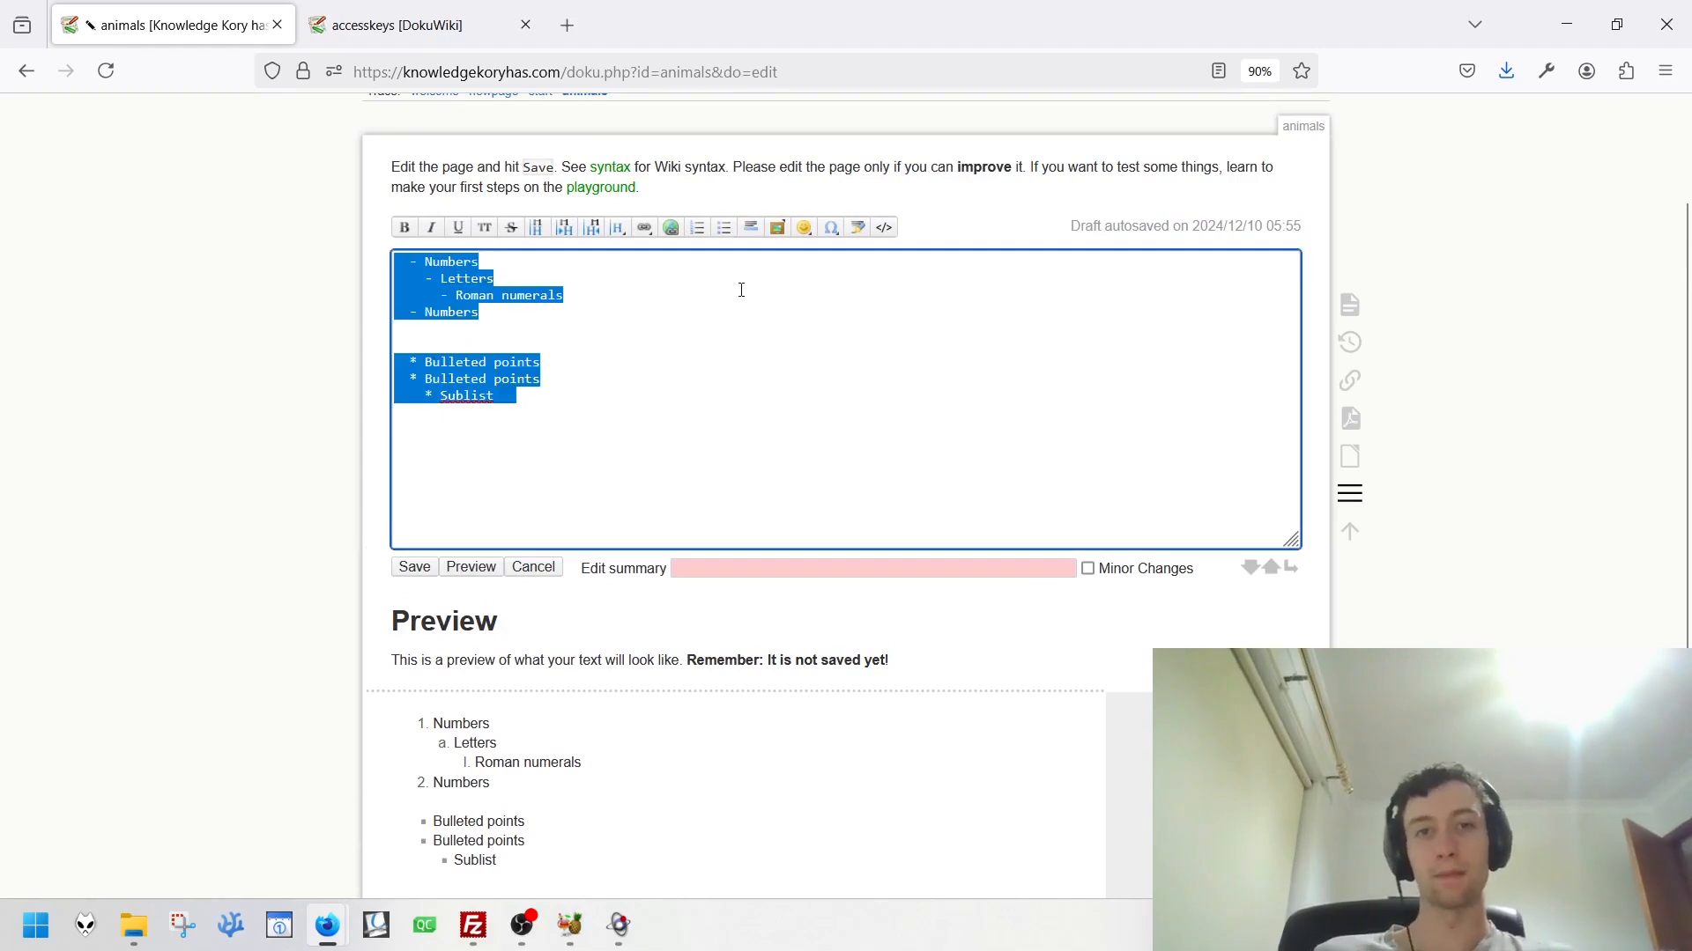
pyautogui.click(519, 328)
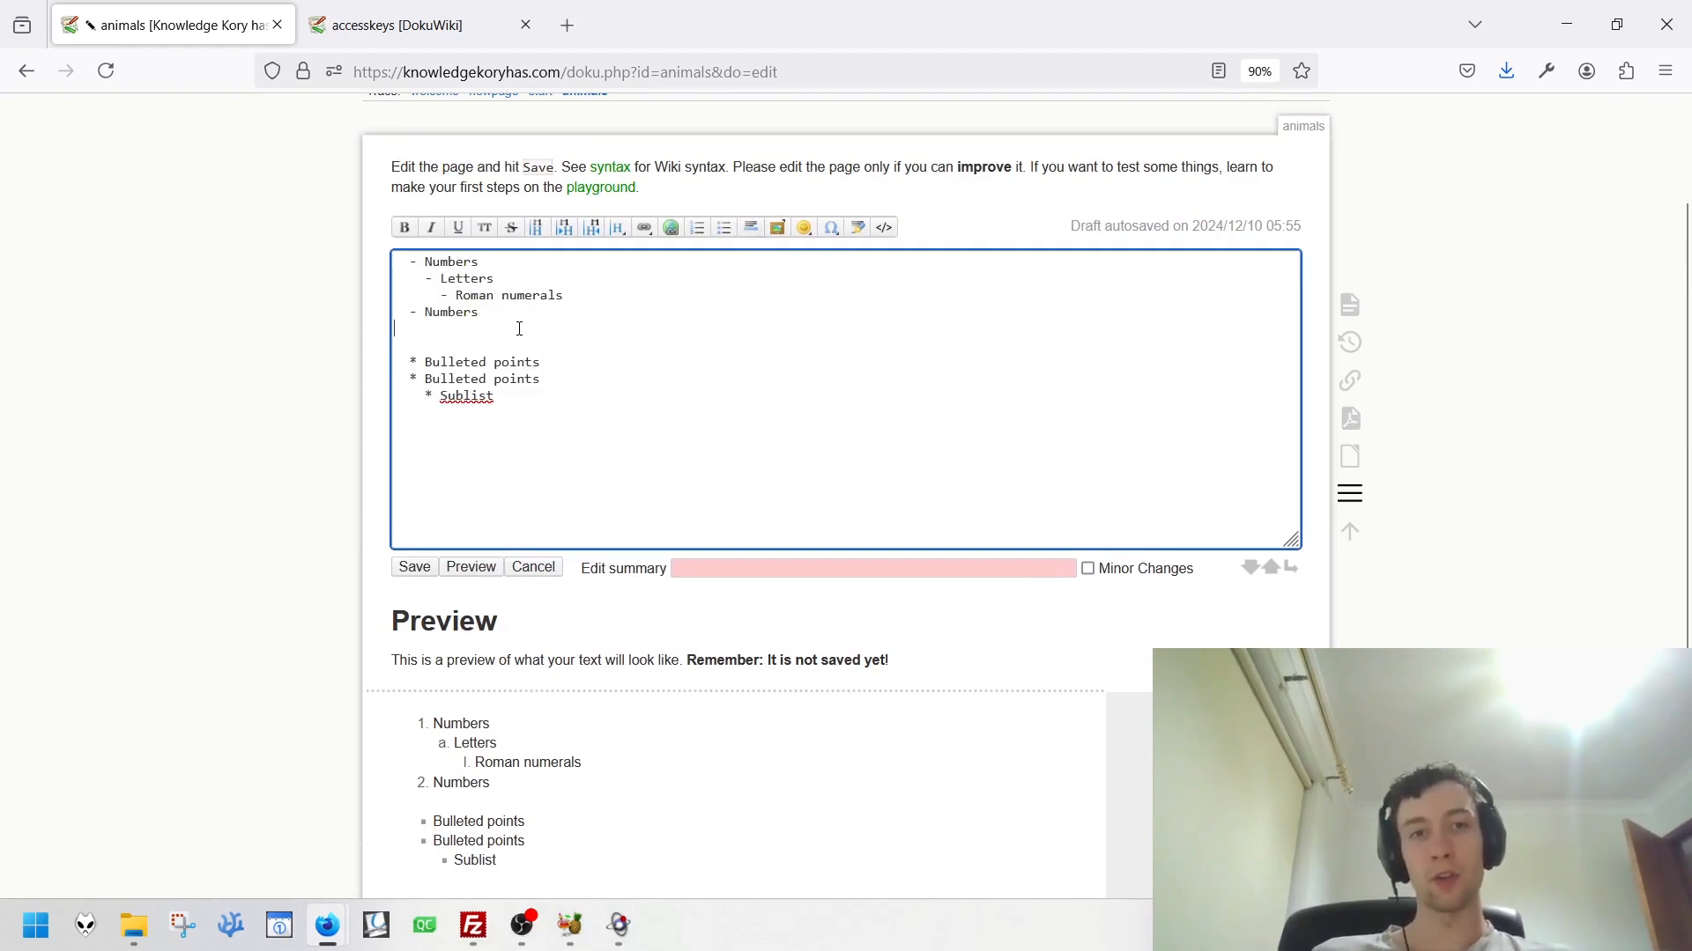
pyautogui.press('Return')
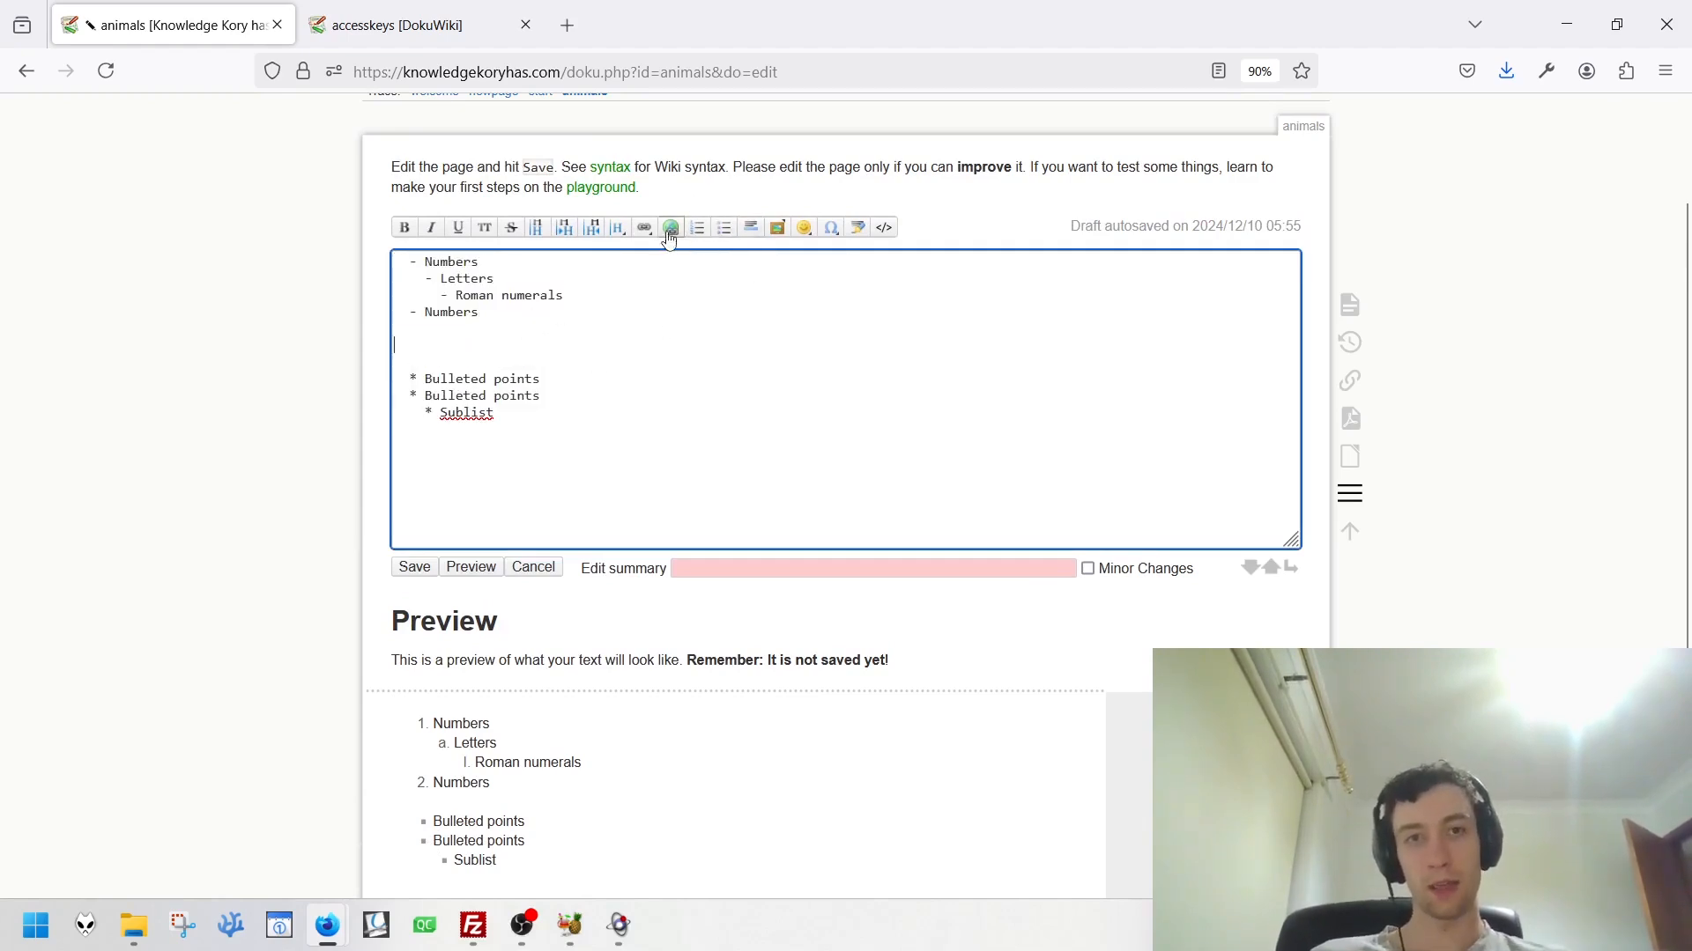
pyautogui.click(750, 227)
pyautogui.scroll(-3, 234, 453)
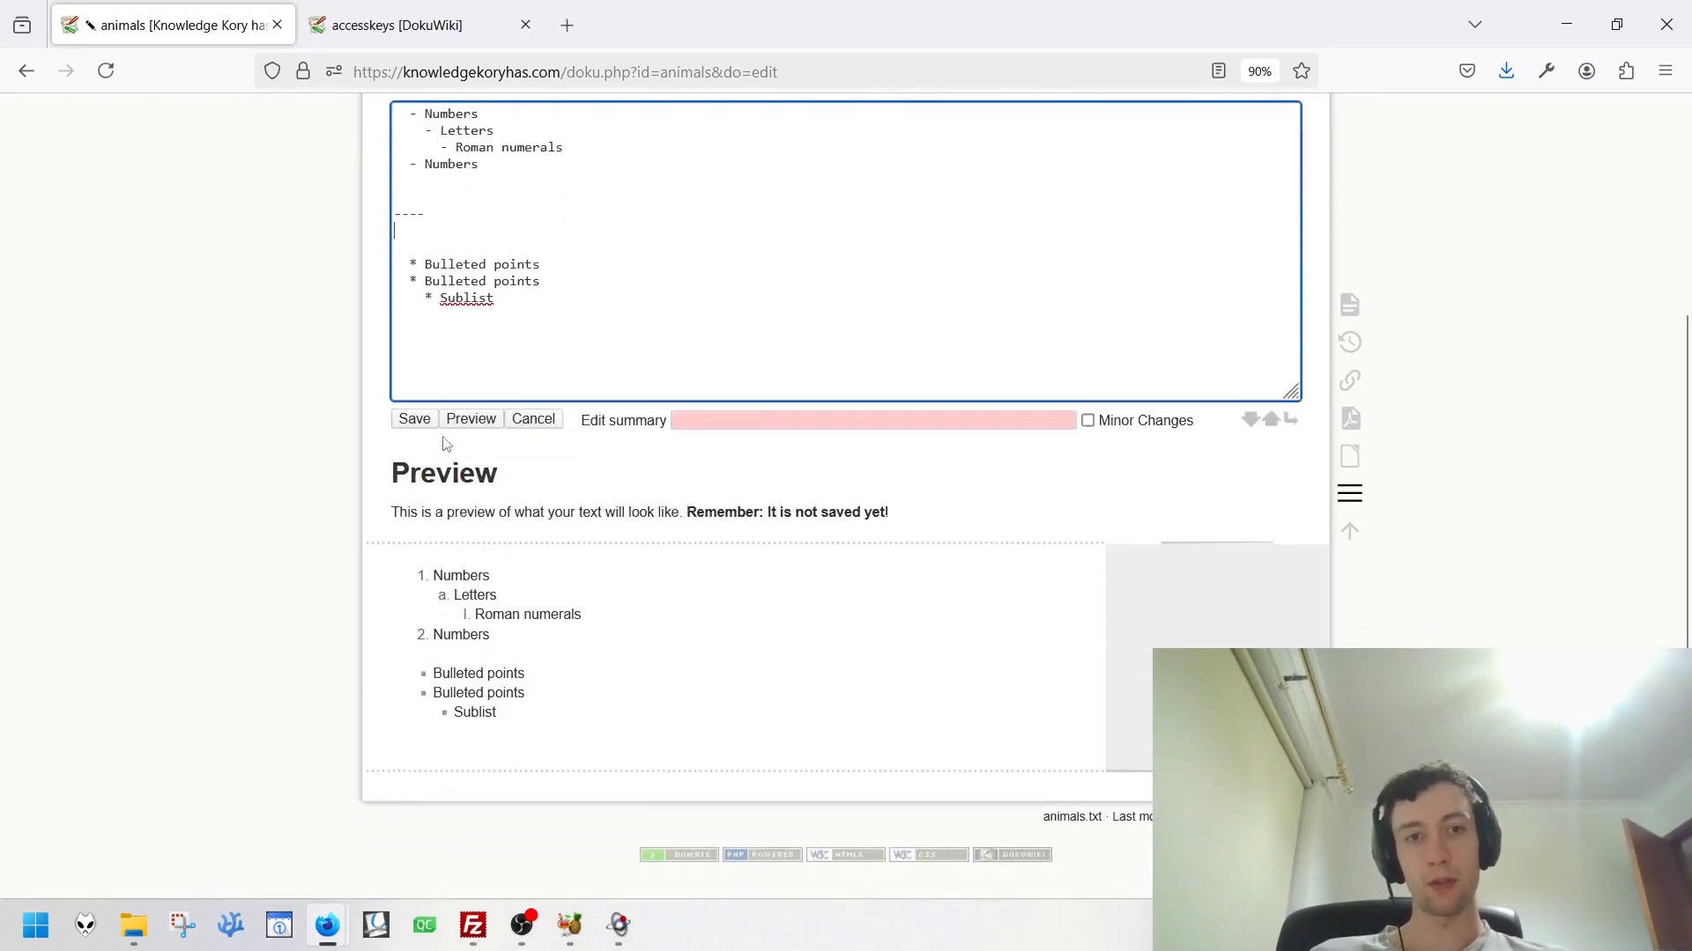
pyautogui.click(471, 419)
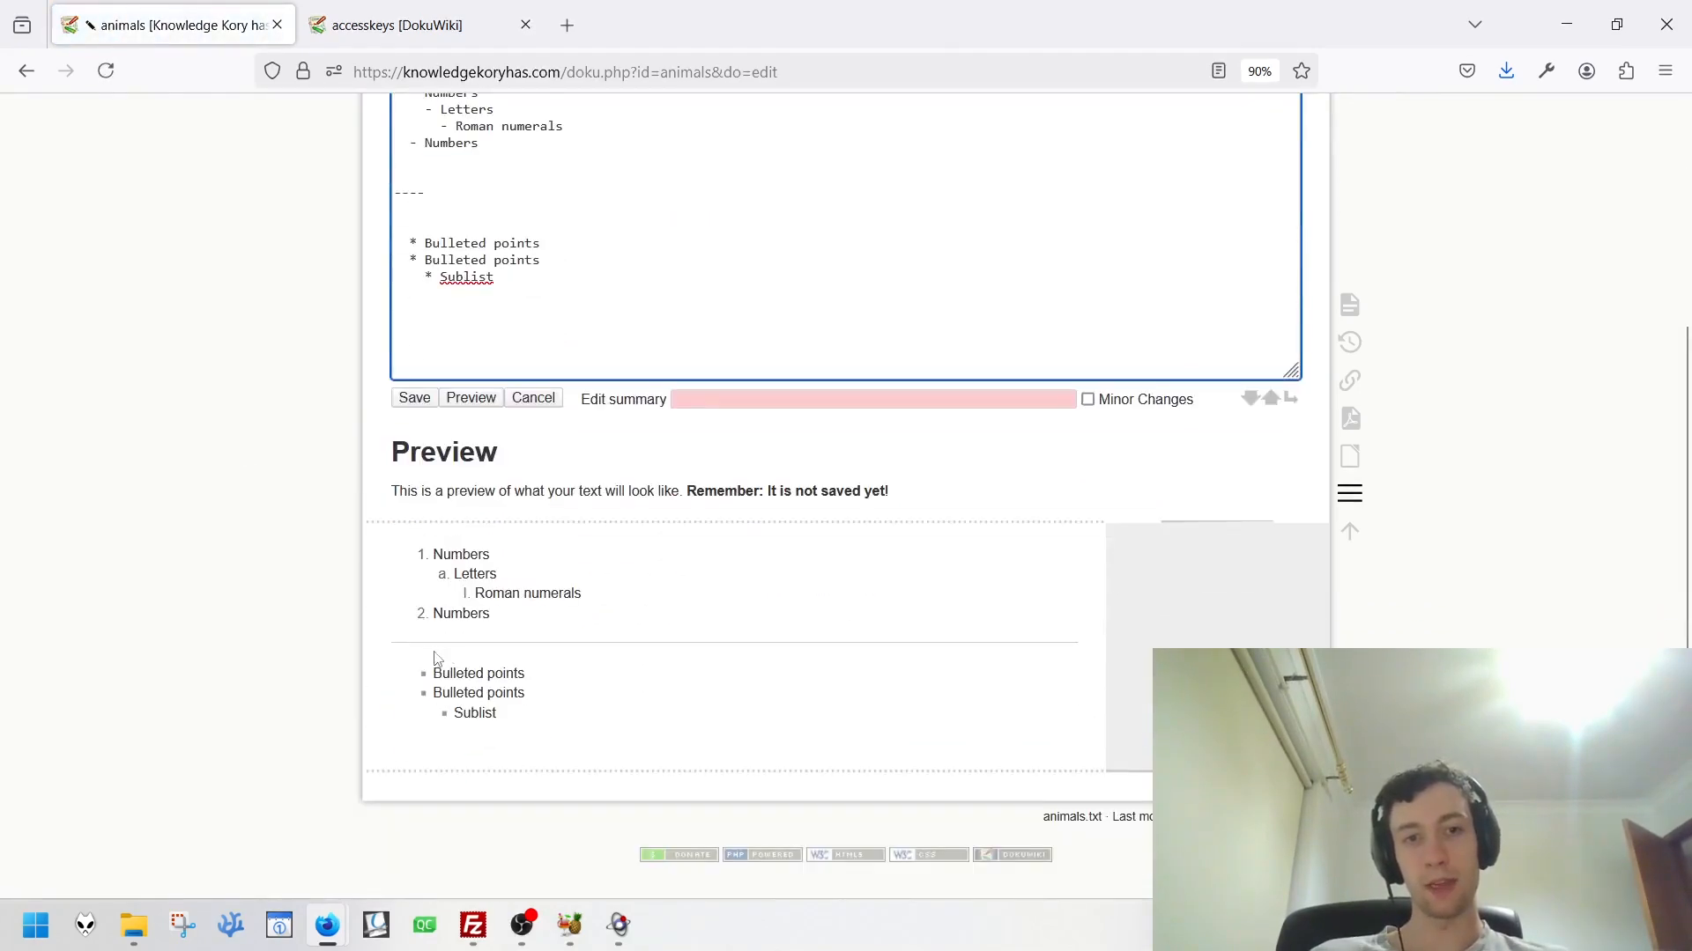
pyautogui.click(404, 395)
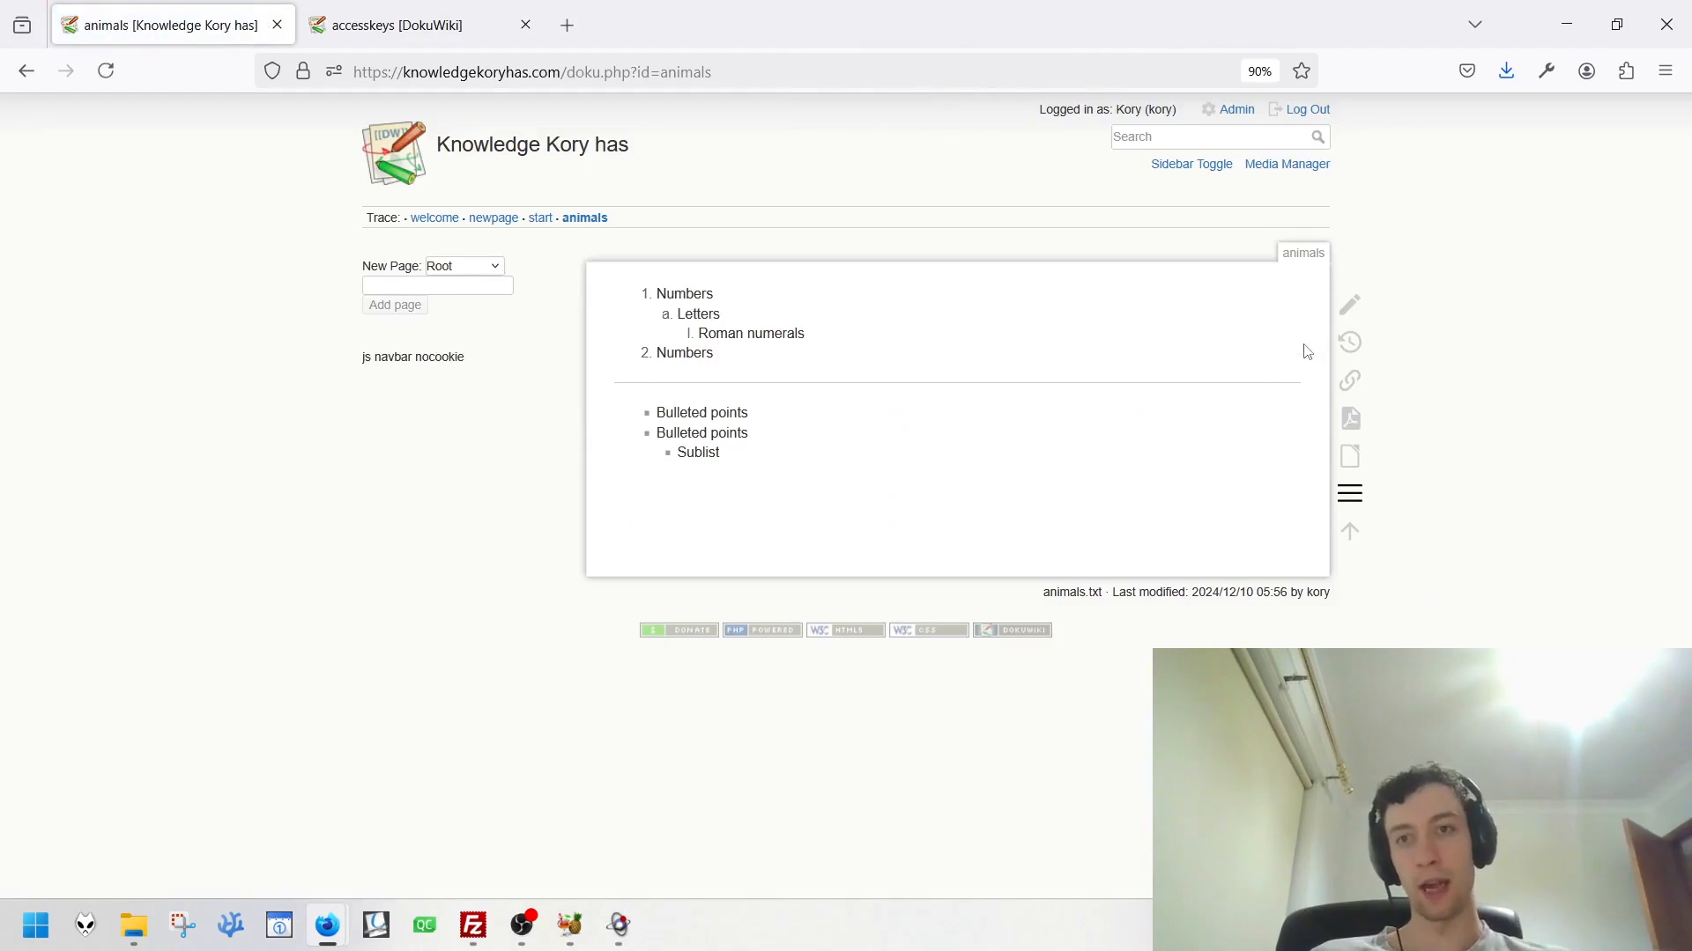
# Reopen the animals page for editing, replace all its text with the Fix Me! smiley and save the page.
pyautogui.click(1343, 318)
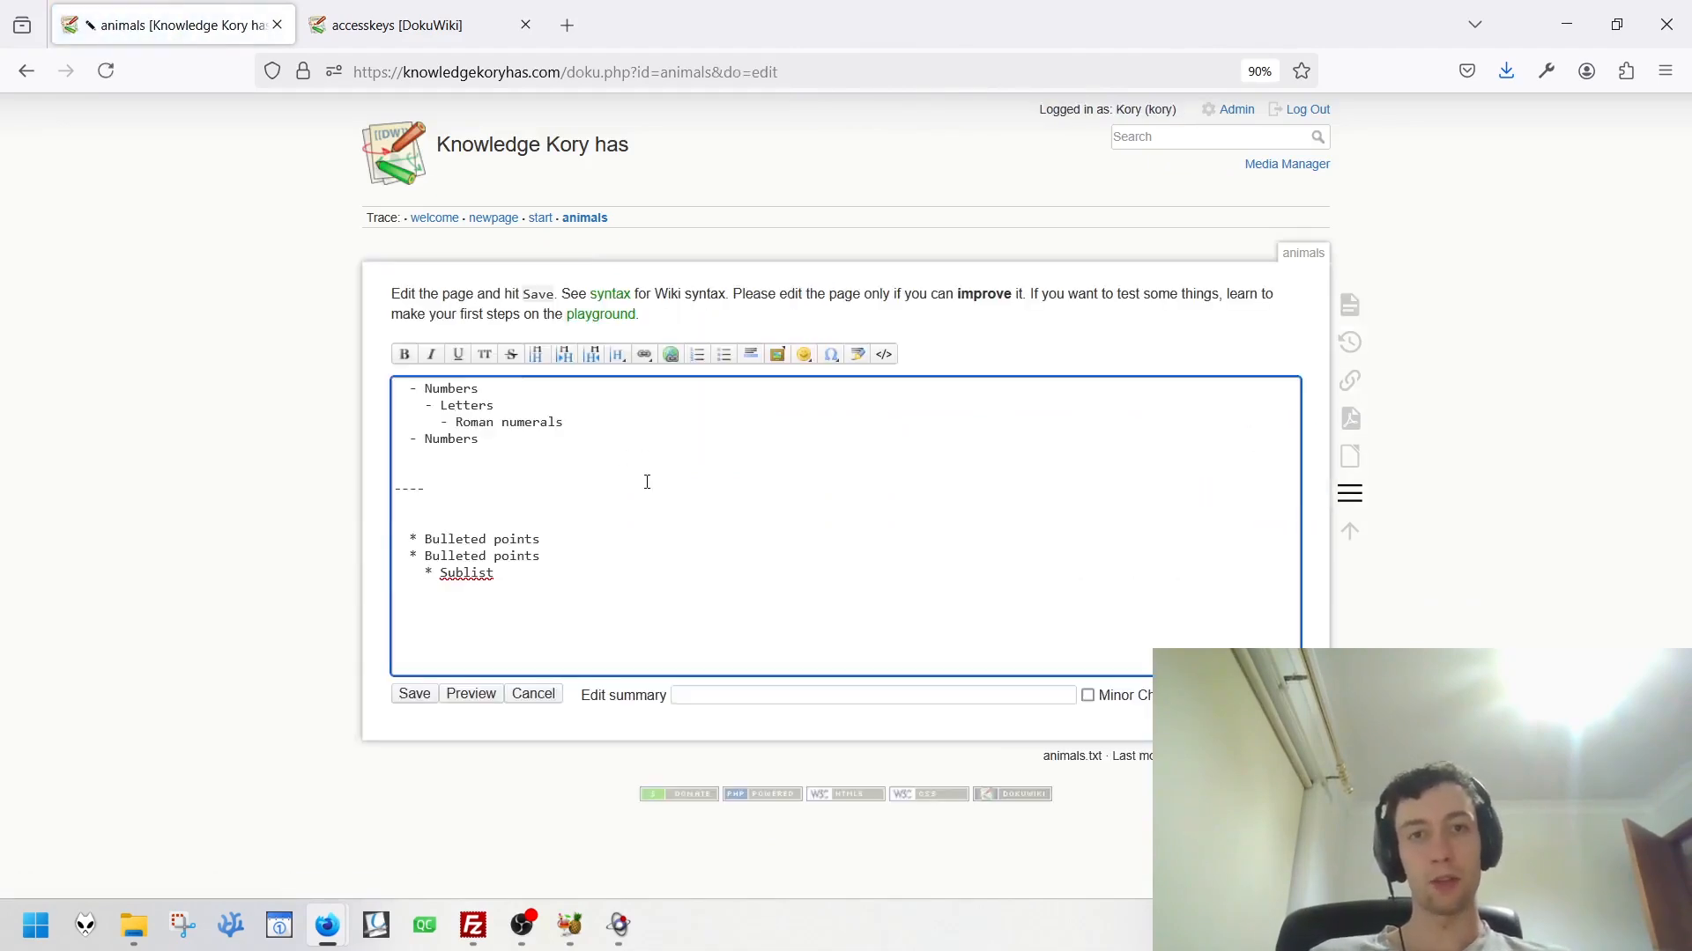
pyautogui.hotkey('ctrl', 'a')
pyautogui.press('BackSpace')
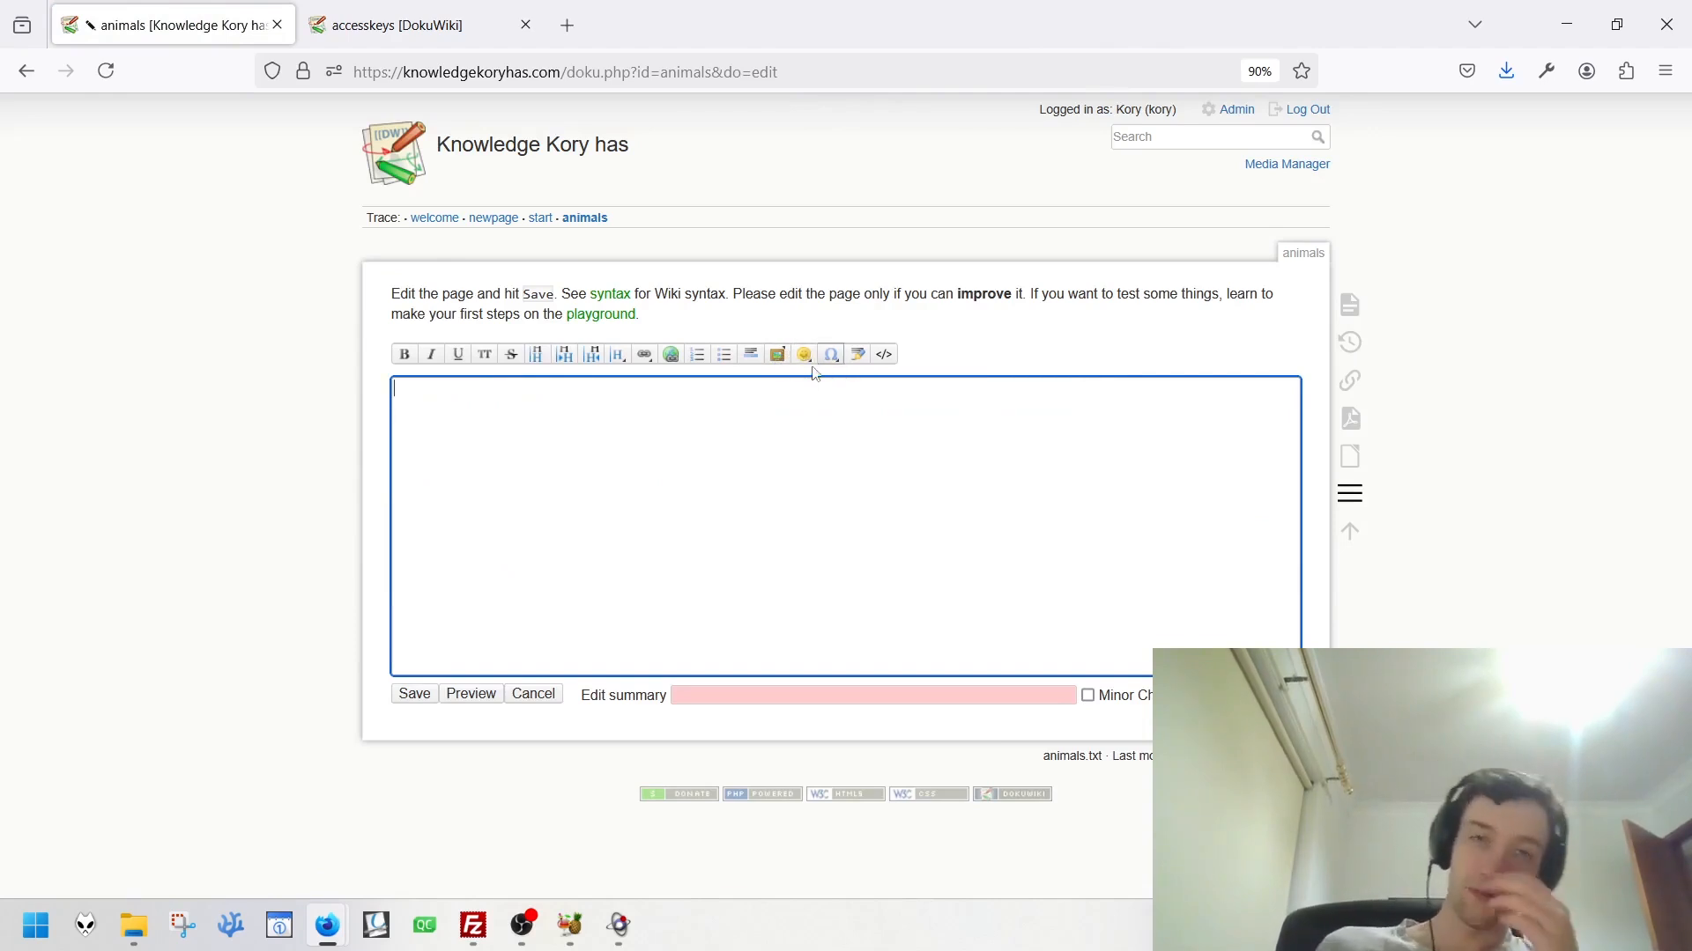
pyautogui.click(805, 356)
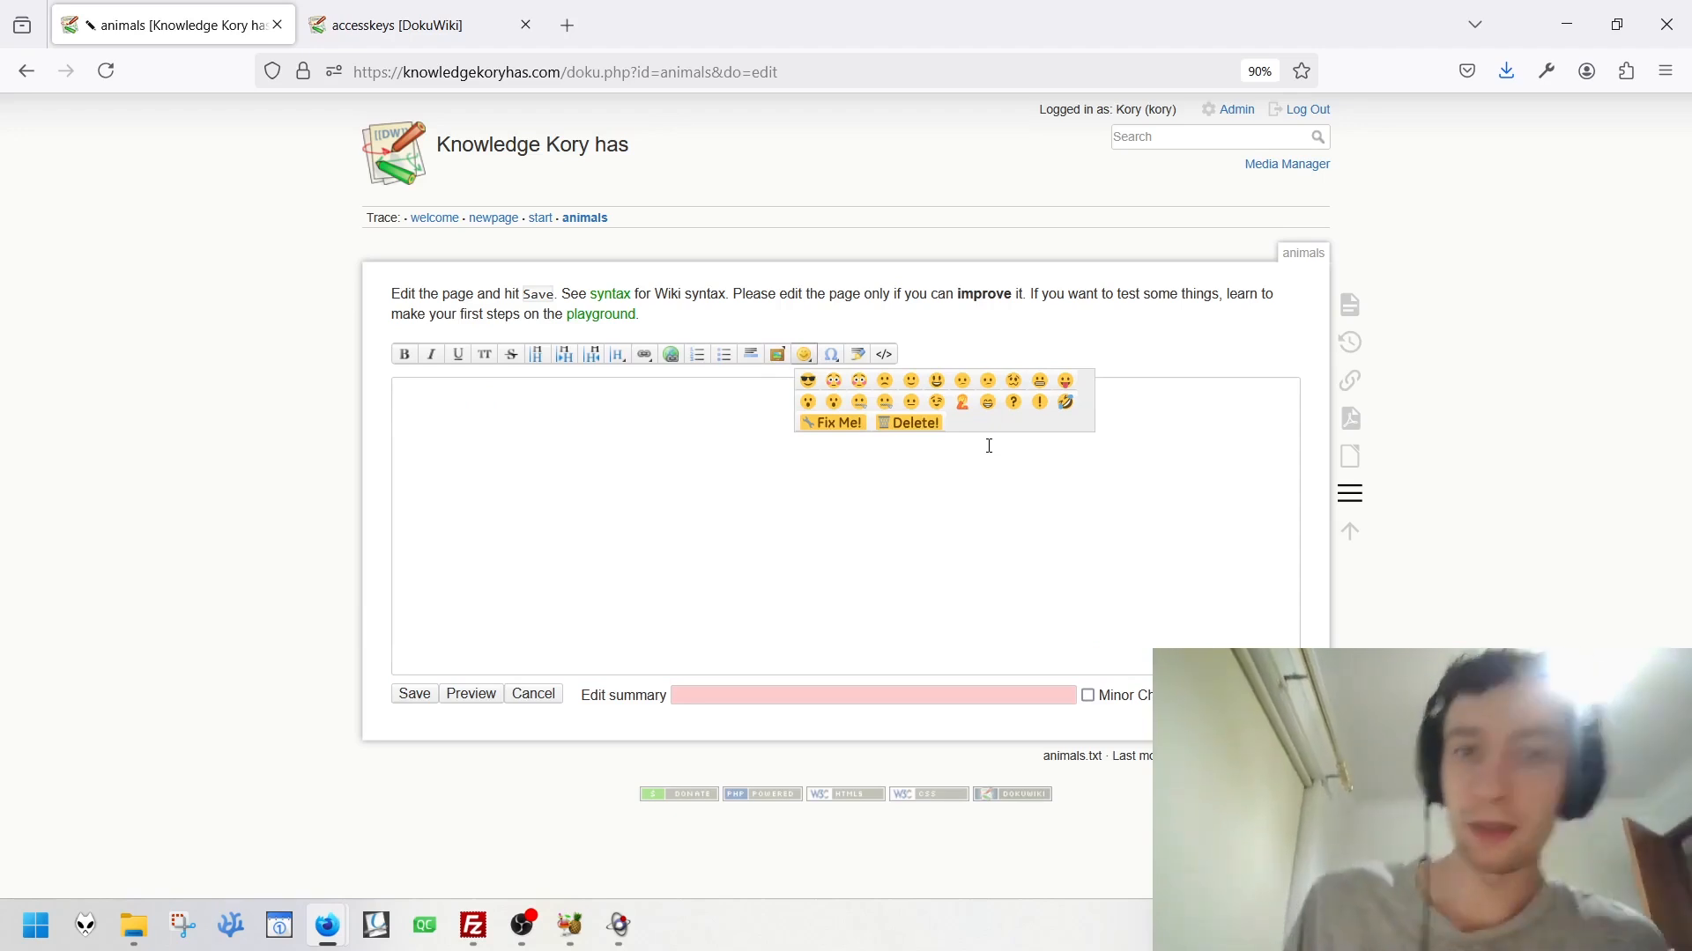
pyautogui.click(826, 424)
pyautogui.click(414, 694)
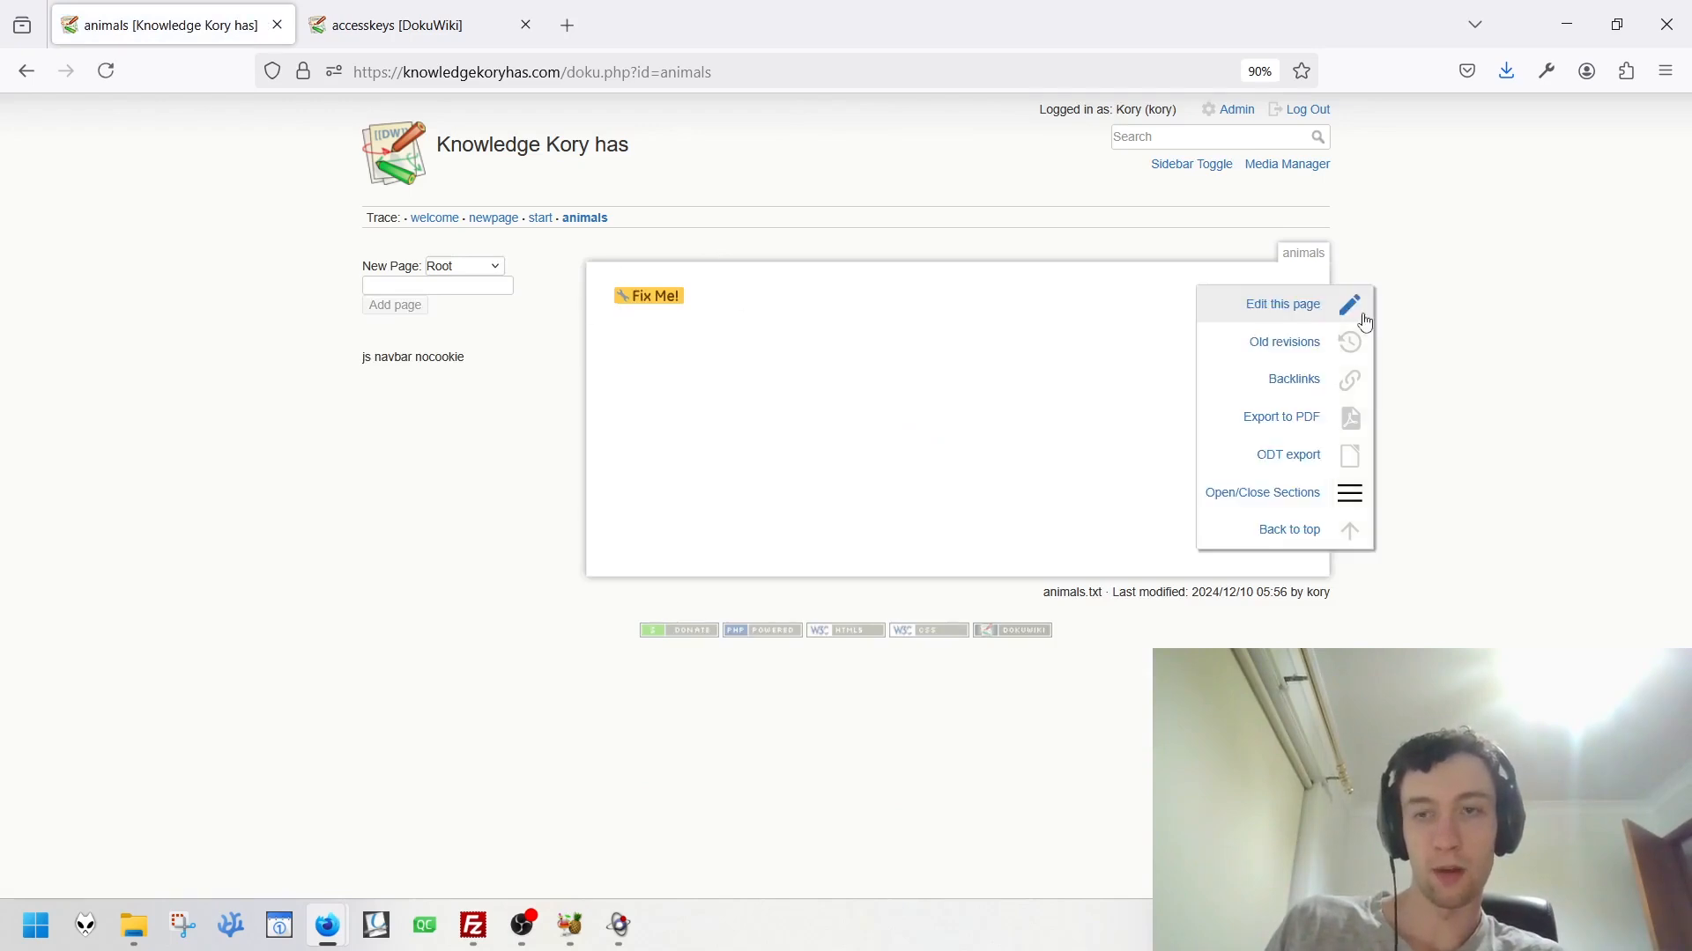
# Reopen the animals page for editing, clear its text and view the available special characters without inserting one.
pyautogui.click(1350, 303)
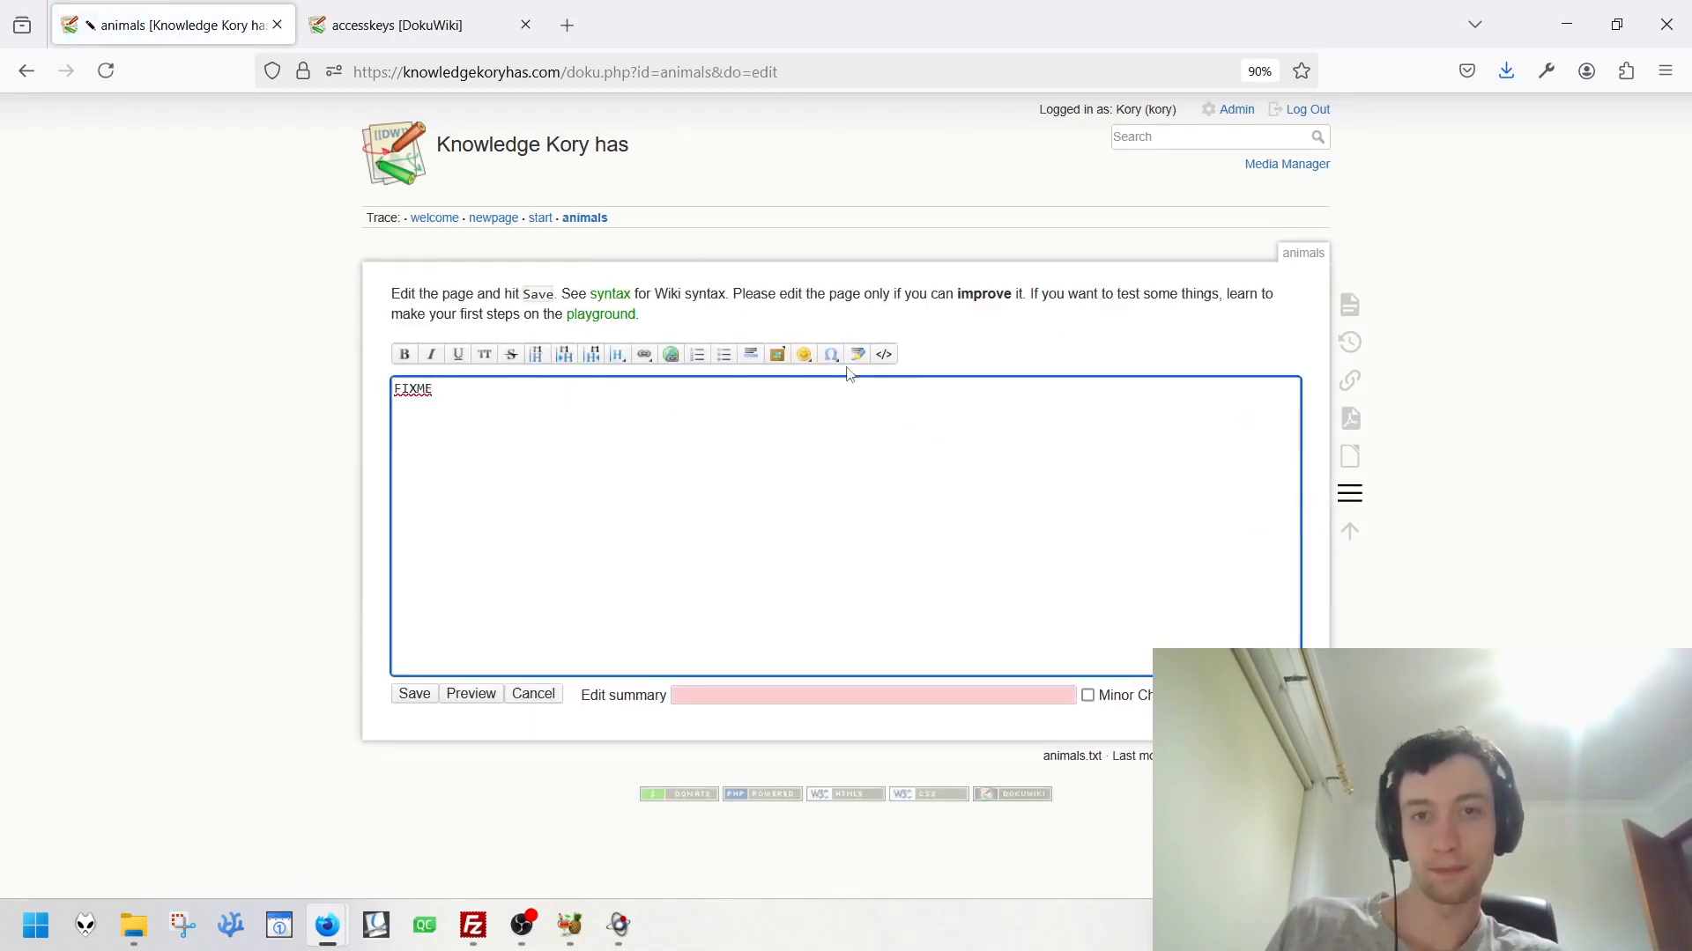
pyautogui.hotkey('ctrl', 'a')
pyautogui.press('BackSpace')
pyautogui.click(831, 354)
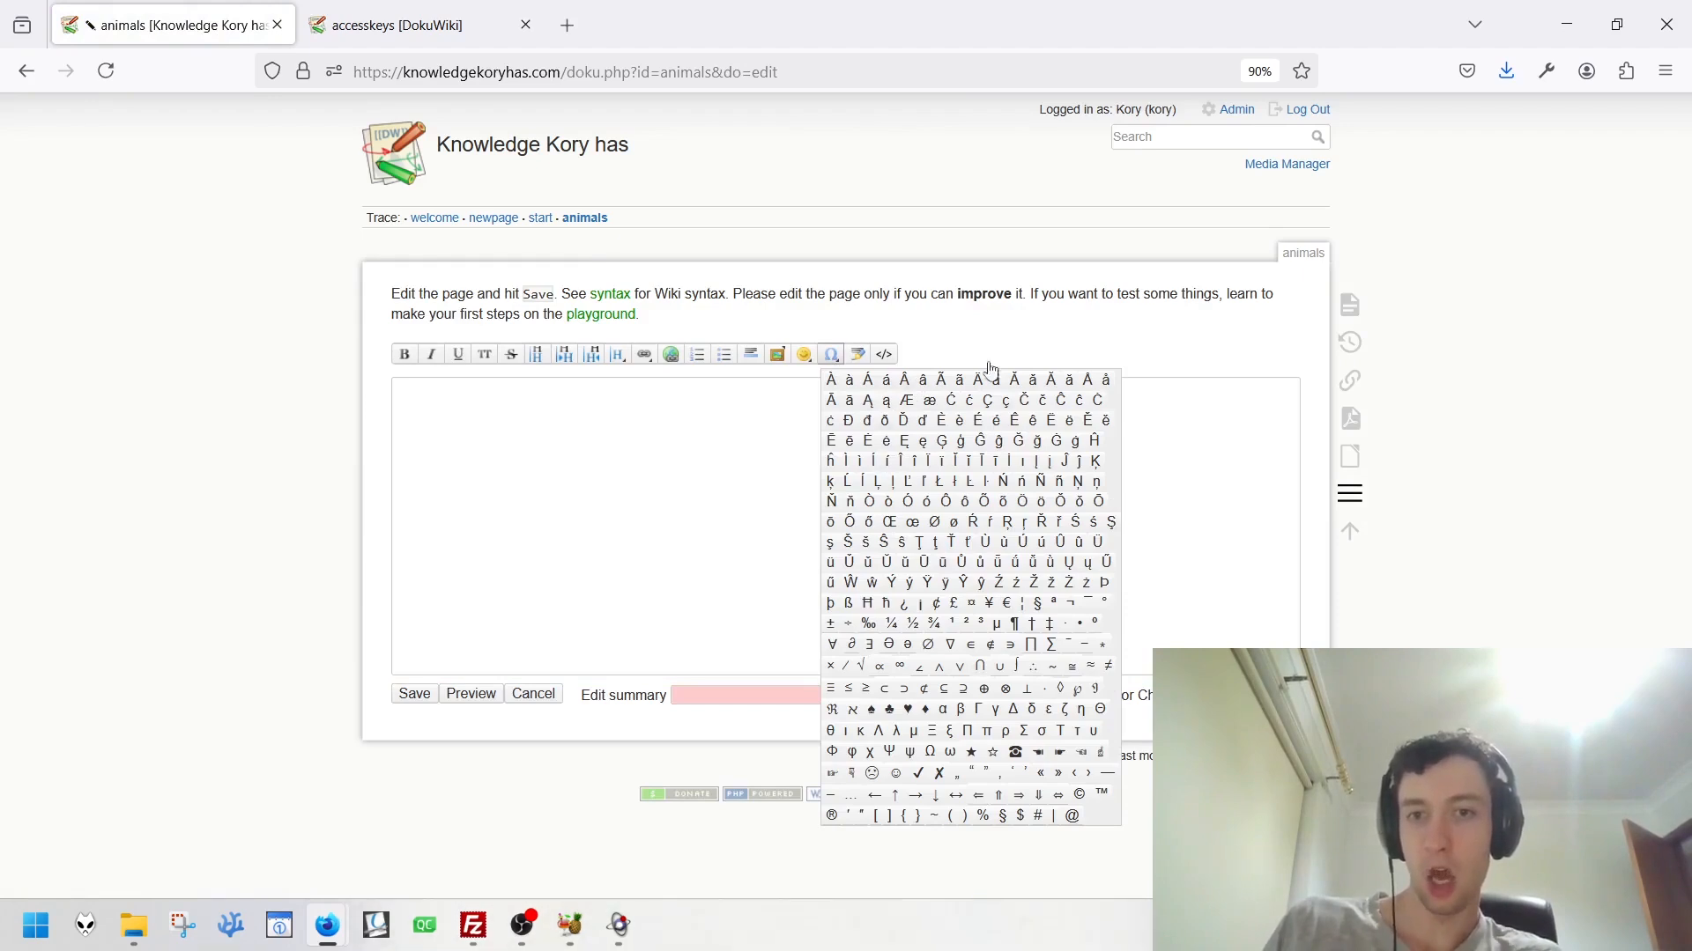
pyautogui.click(831, 354)
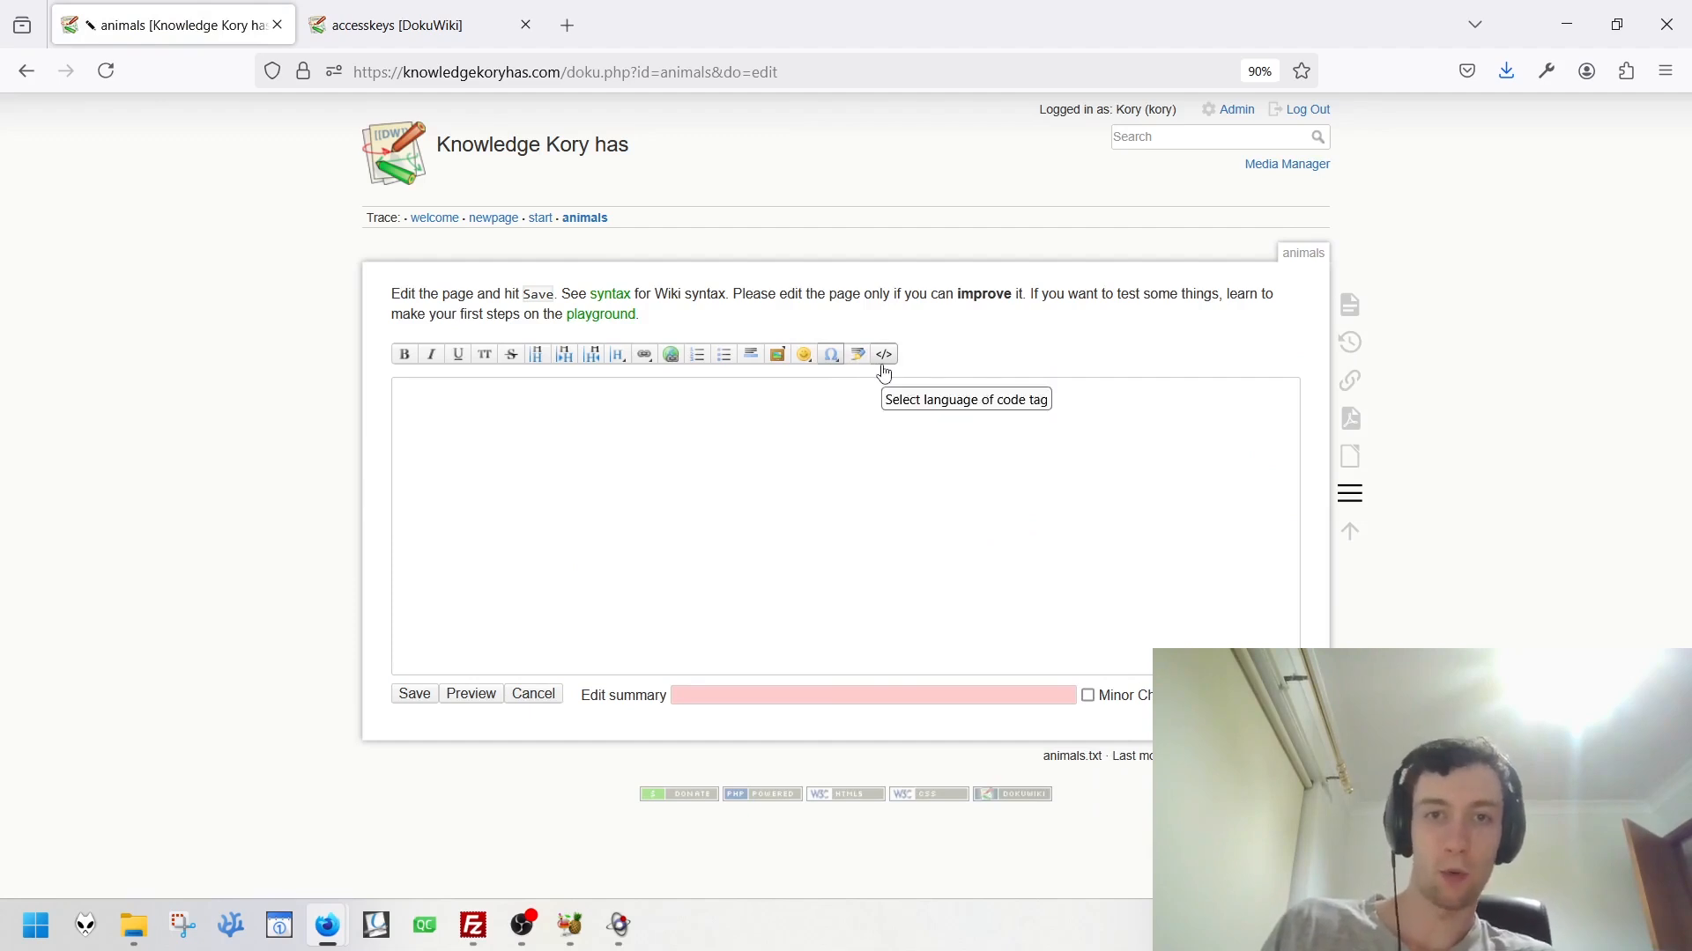
# Search the web for "dokuwiki signature" in a new browser tab and open the config:signature page.
pyautogui.click(578, 20)
pyautogui.write('dokuwiki signa')
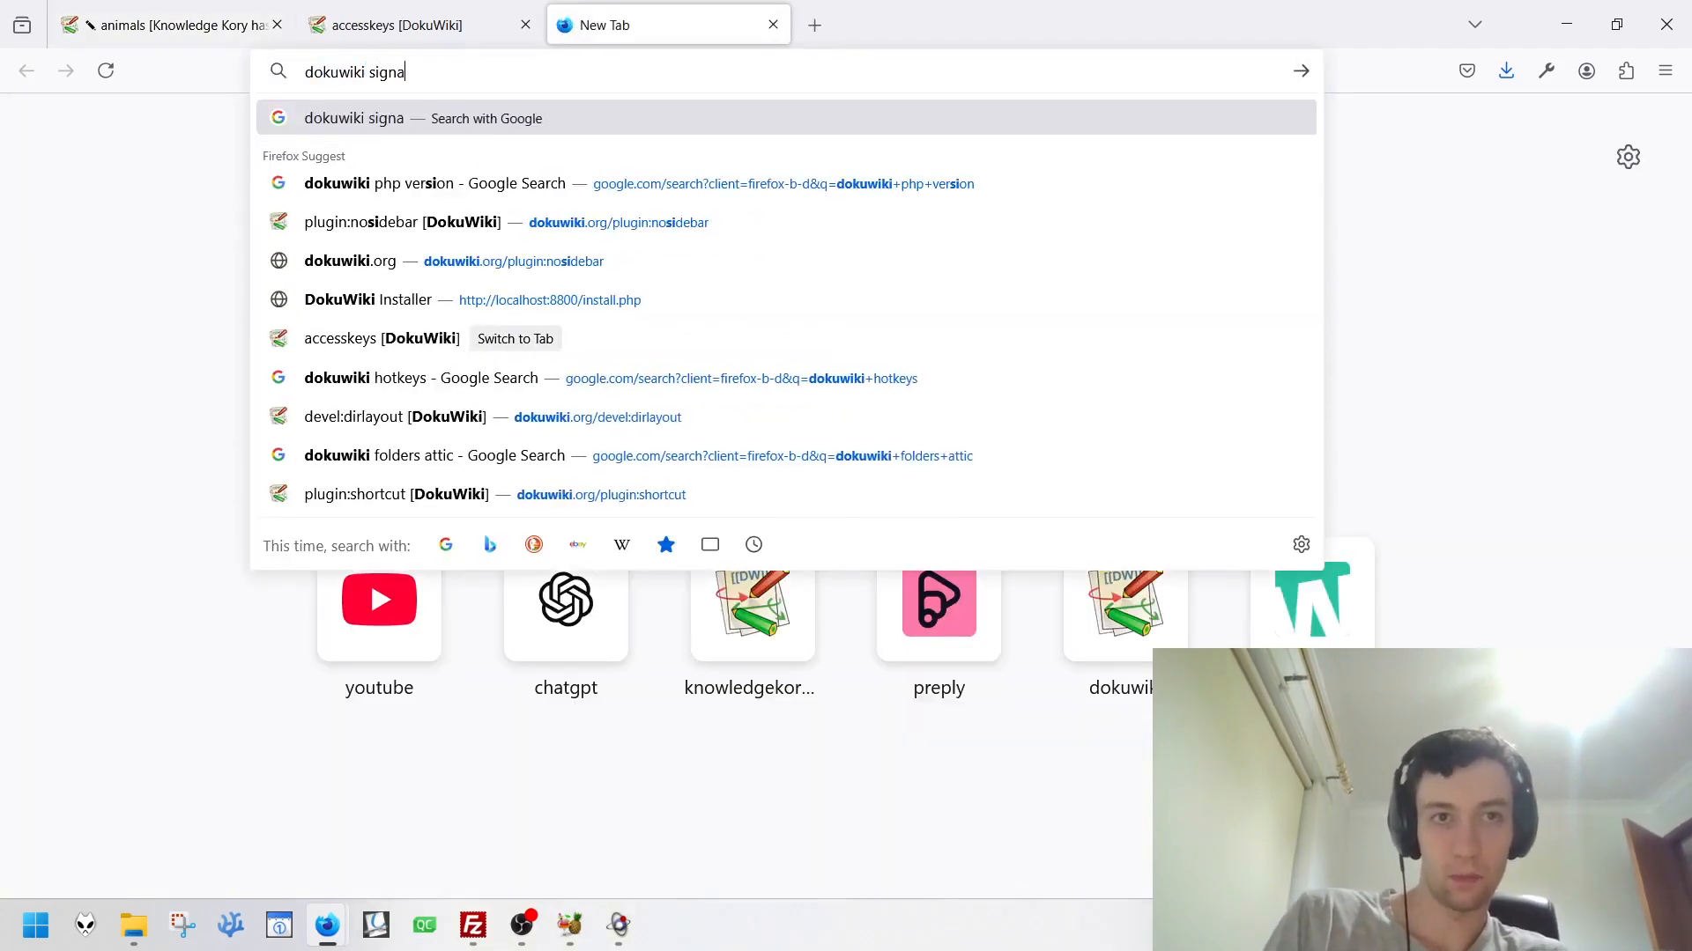
pyautogui.write('ture')
pyautogui.press('Return')
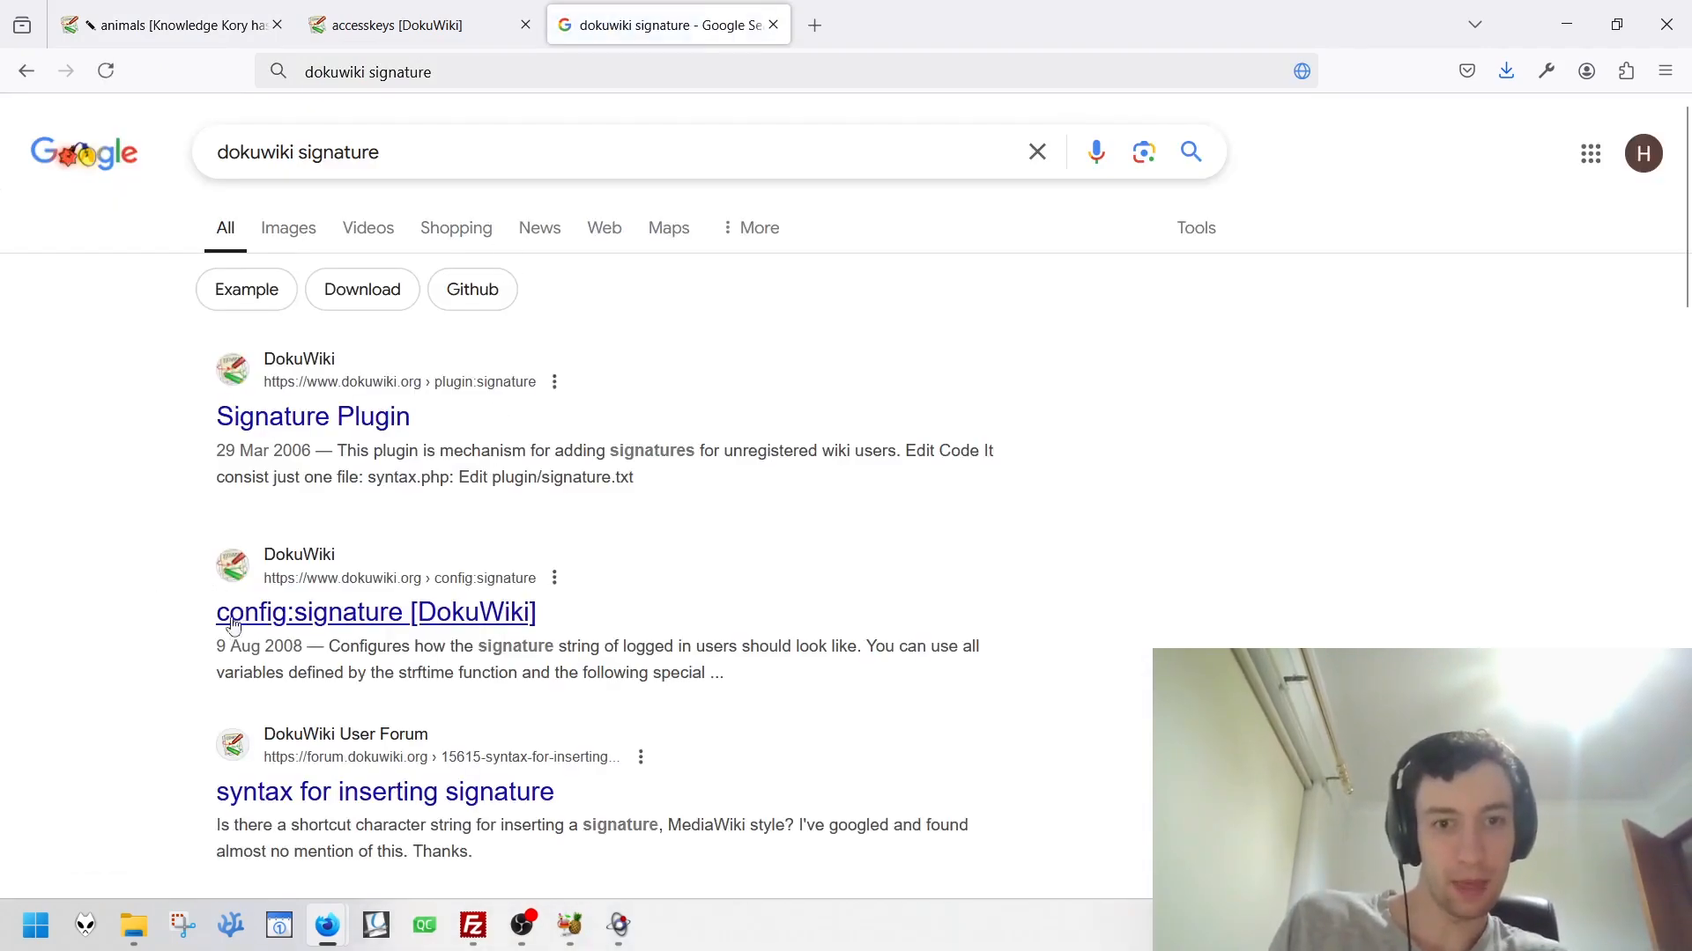
pyautogui.click(323, 608)
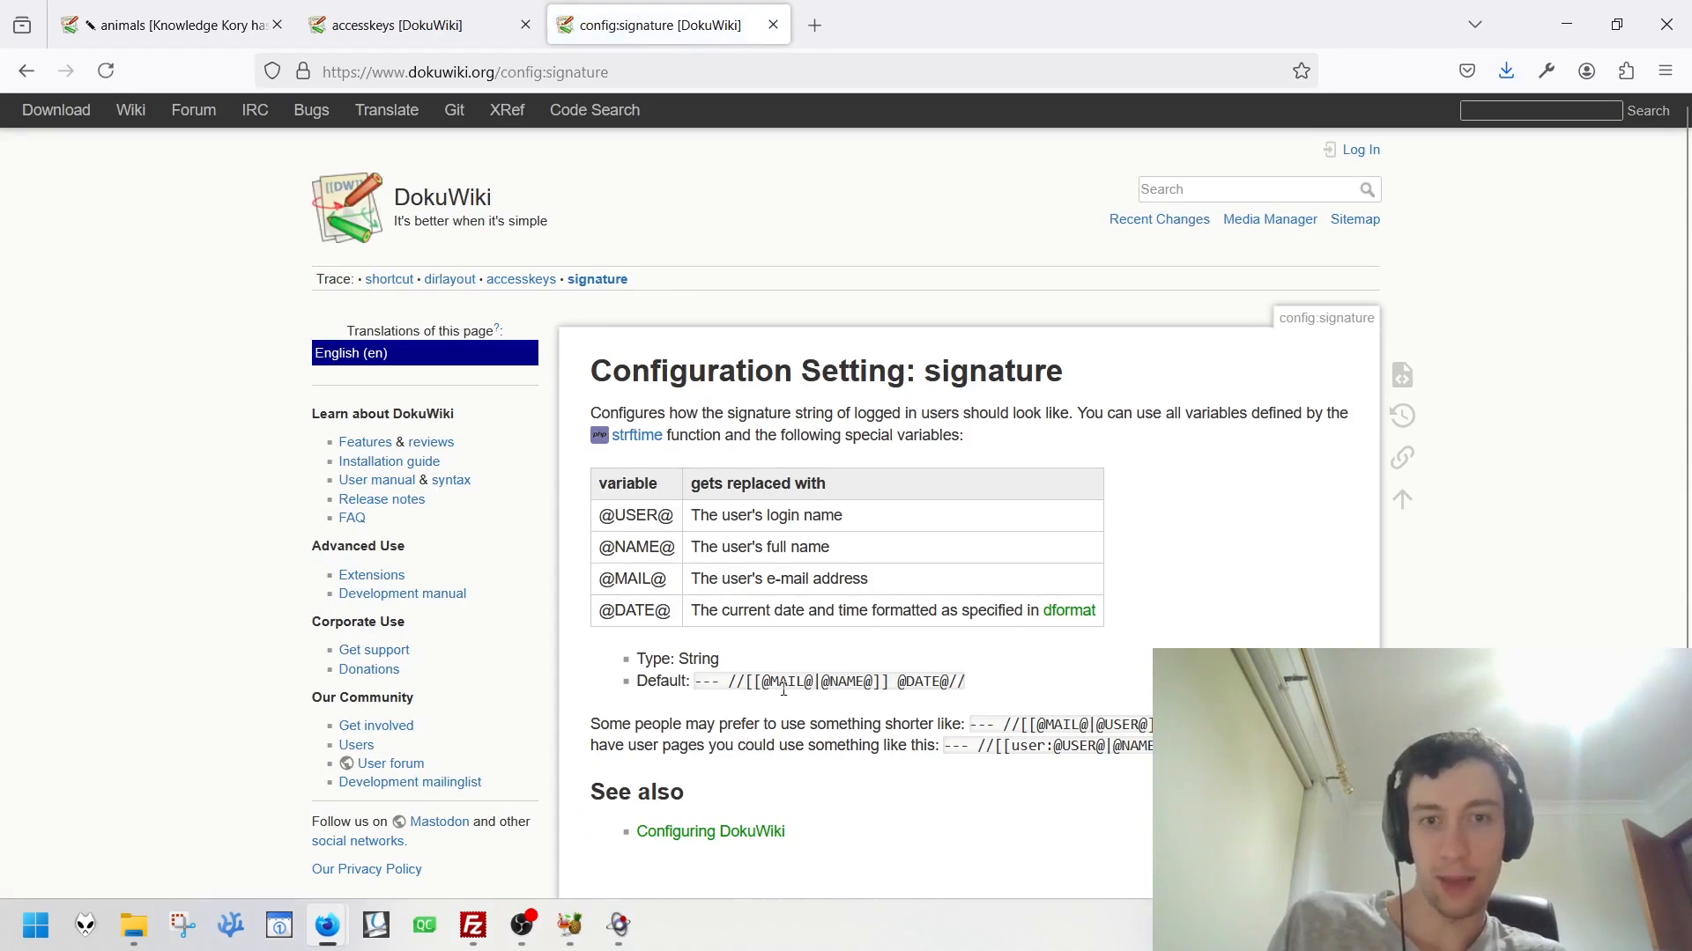
# Examine the mail, name and date variables in the default signature string, and close the documentation page.
pyautogui.moveTo(777, 691); pyautogui.dragTo(806, 692)
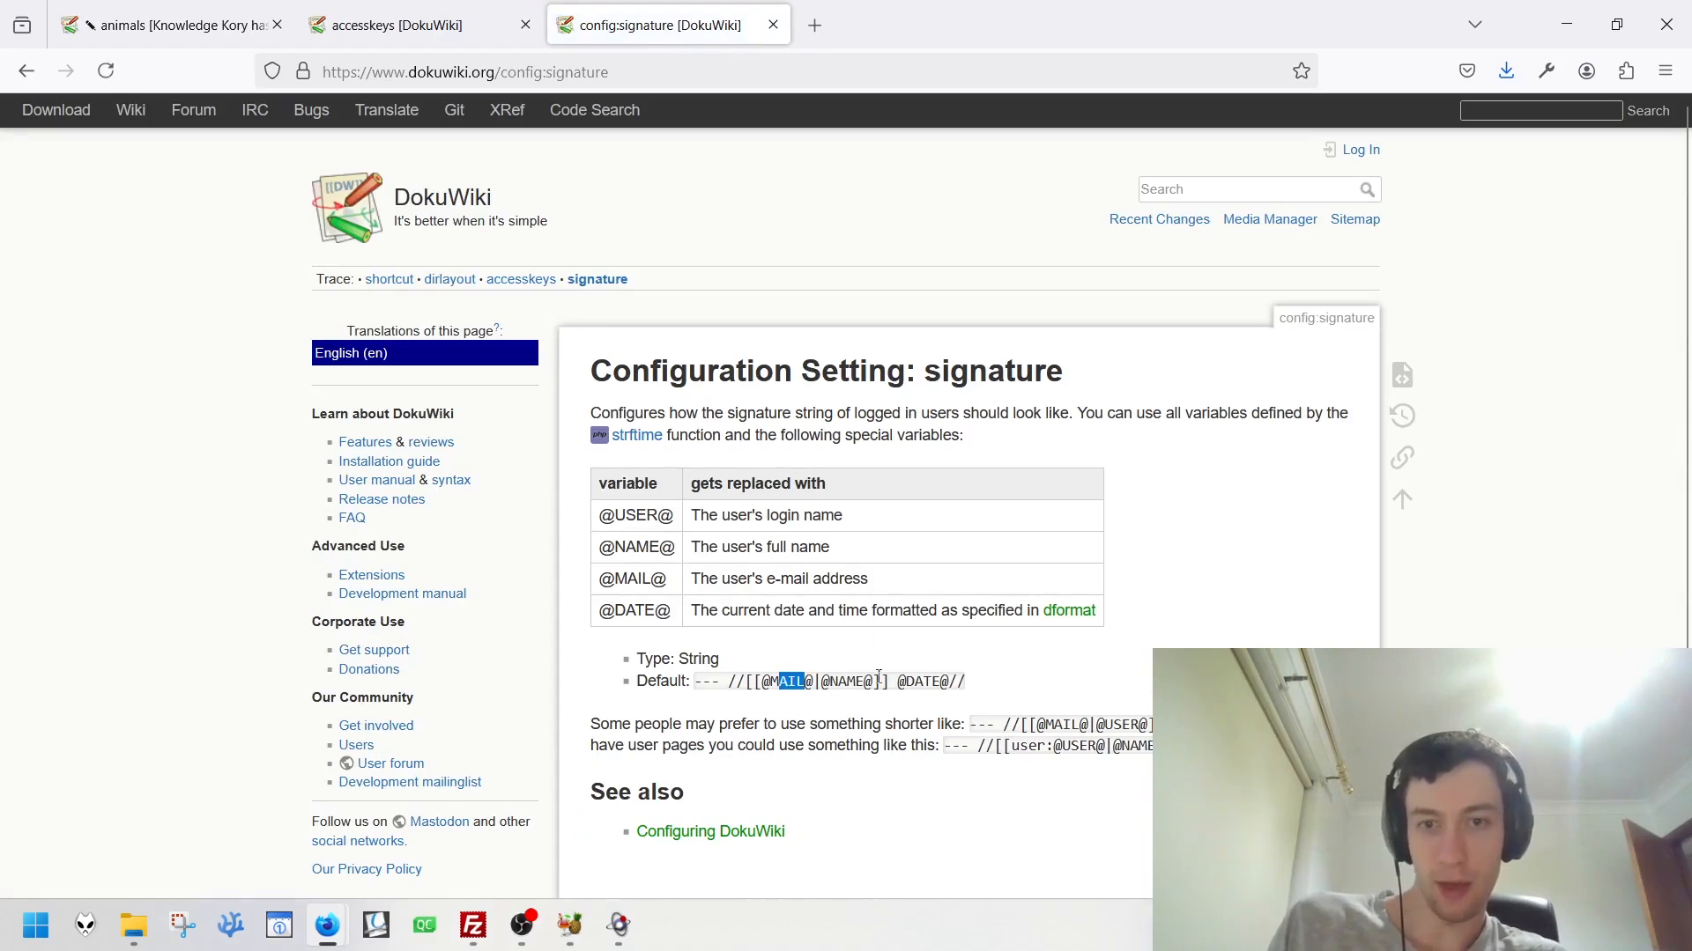
pyautogui.doubleClick(850, 681)
pyautogui.doubleClick(921, 680)
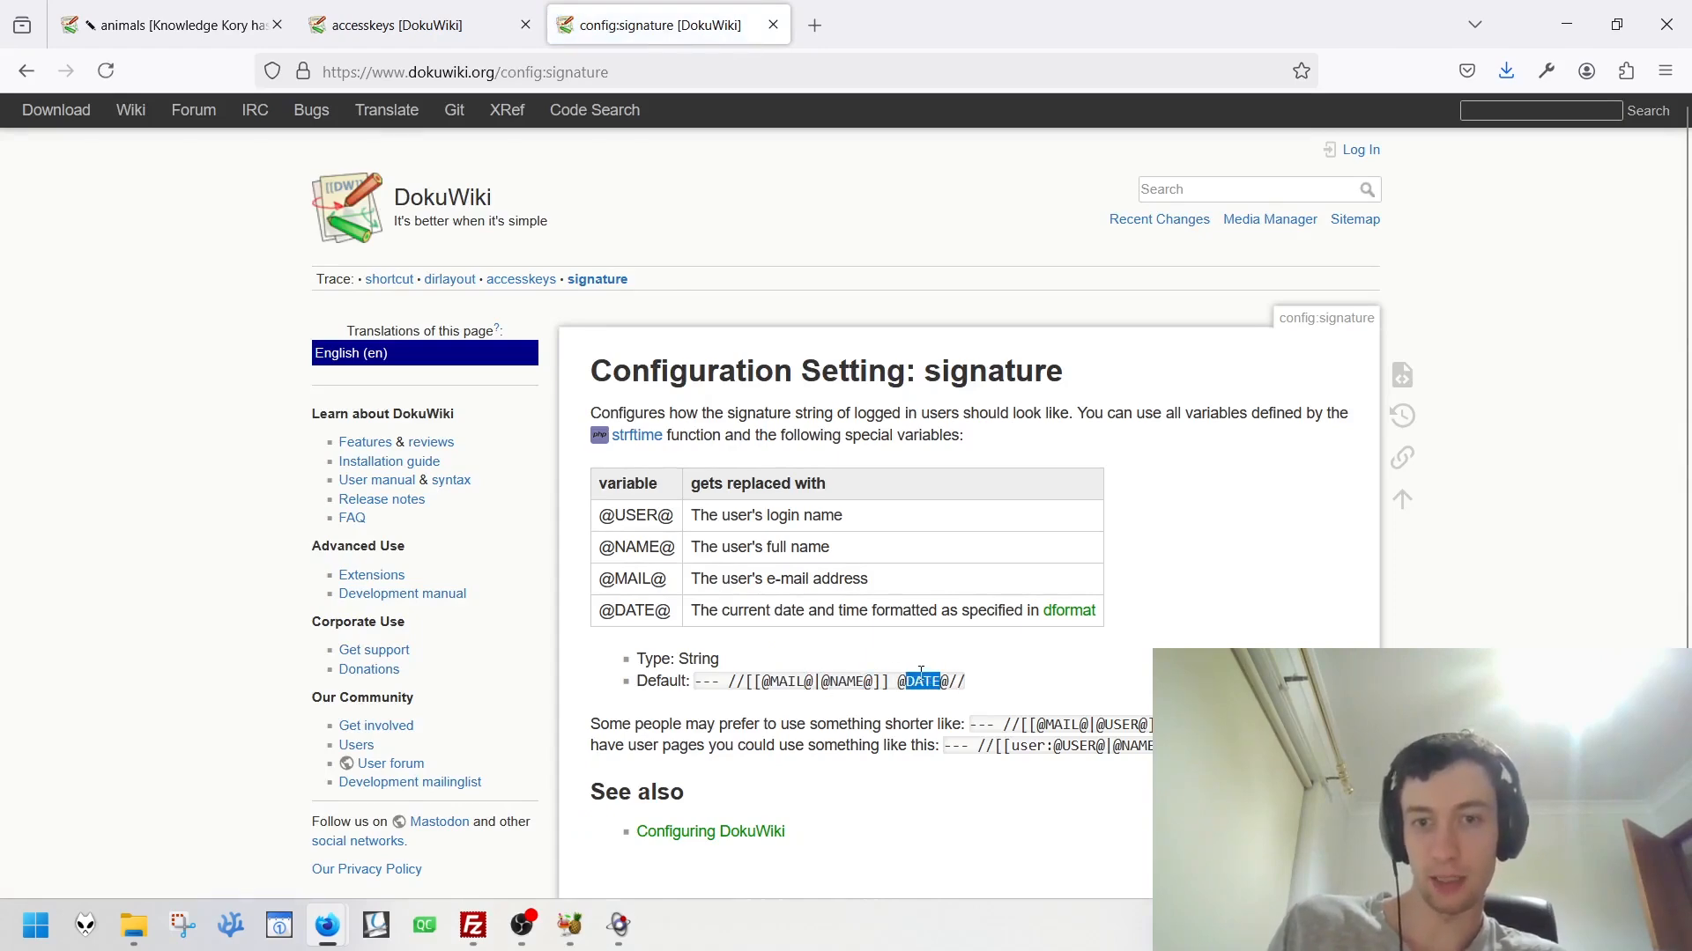
pyautogui.scroll(-3, 846, 699)
pyautogui.click(811, 682)
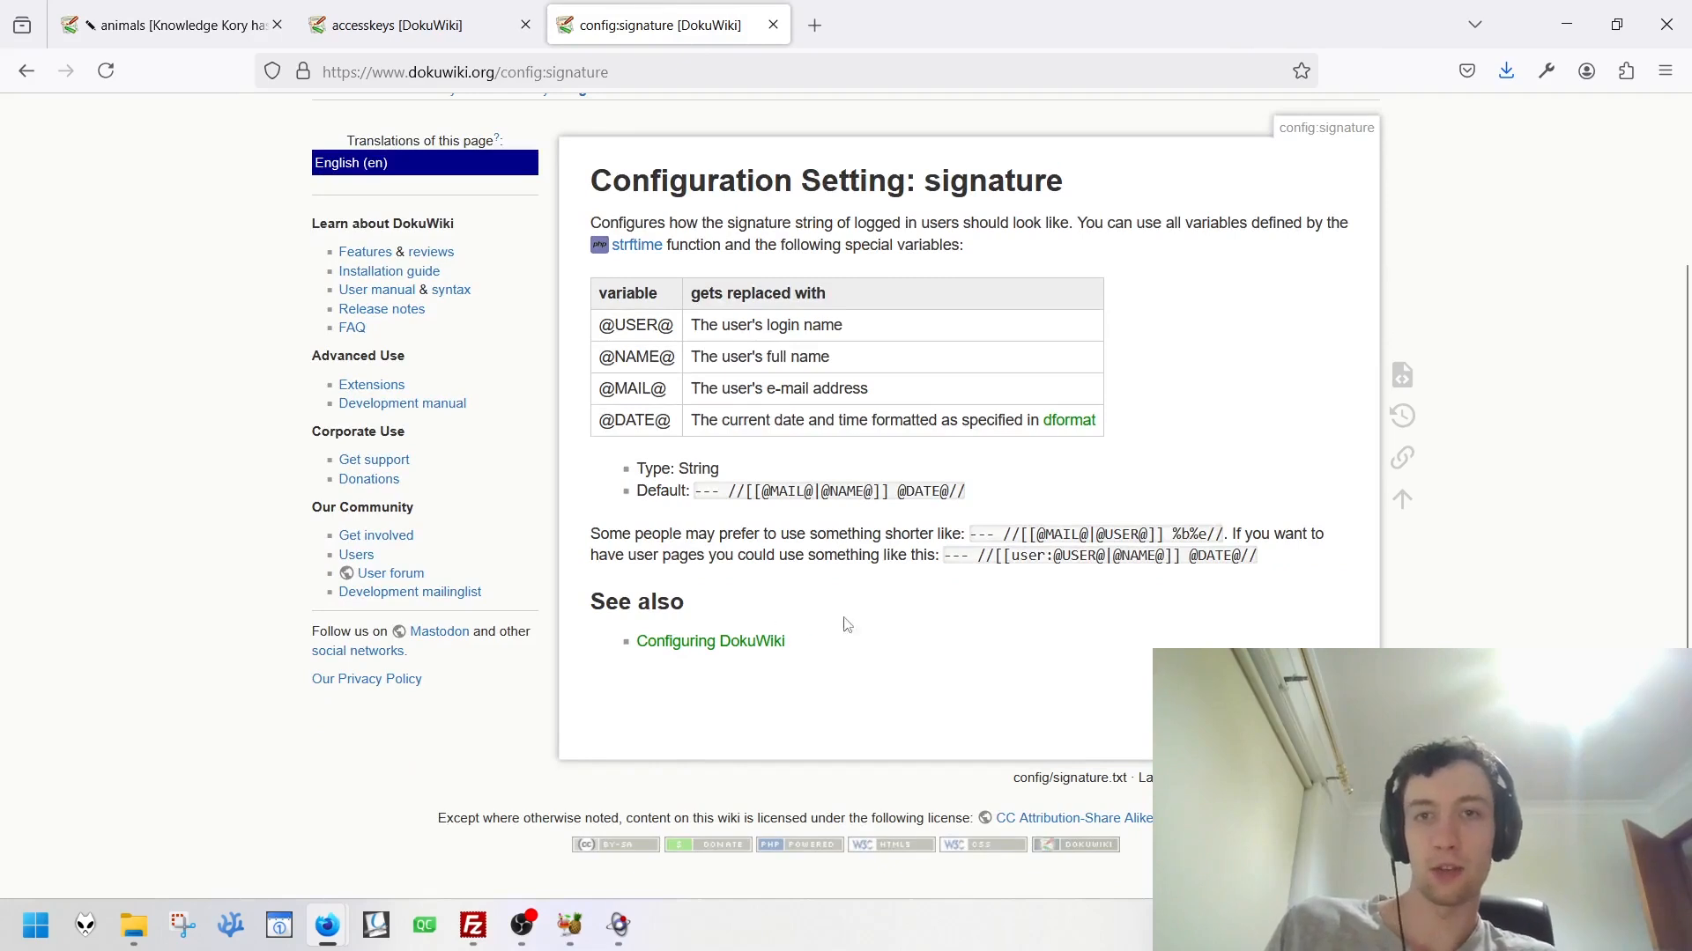
pyautogui.hotkey('ctrl', 'w')
# Add a code block containing "int i = 0" between <code> and </code> tags to the animals page, and save it.
pyautogui.click(823, 464)
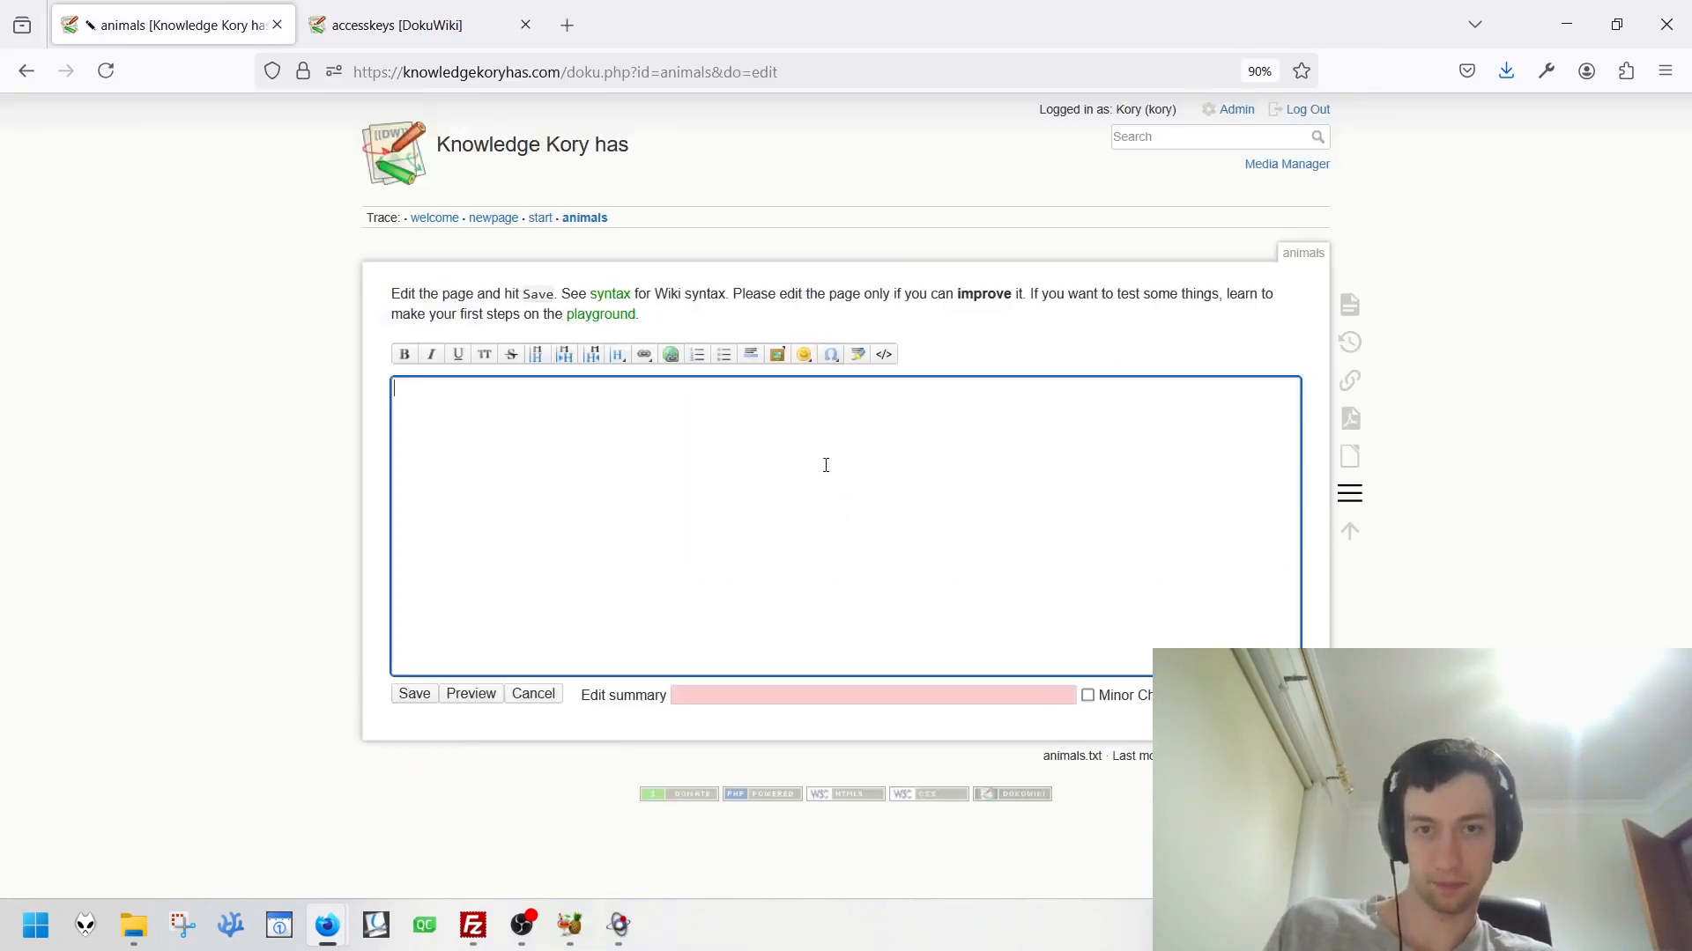
pyautogui.write('<')
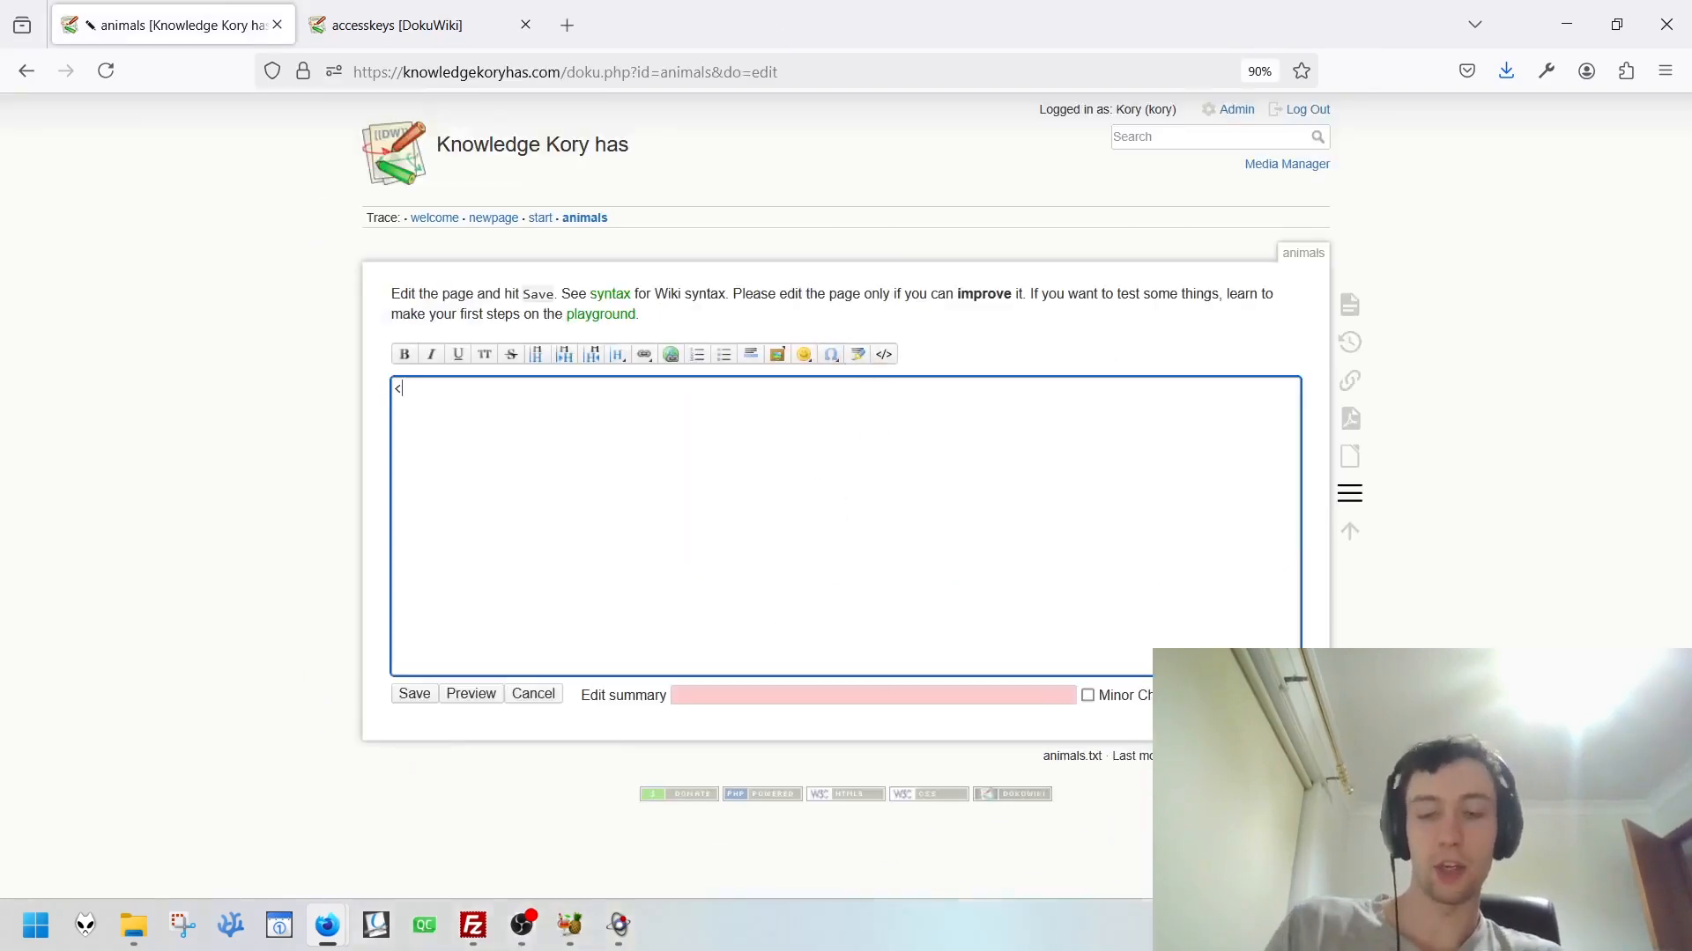
pyautogui.write('code>')
pyautogui.press('Return')
pyautogui.write('</code>')
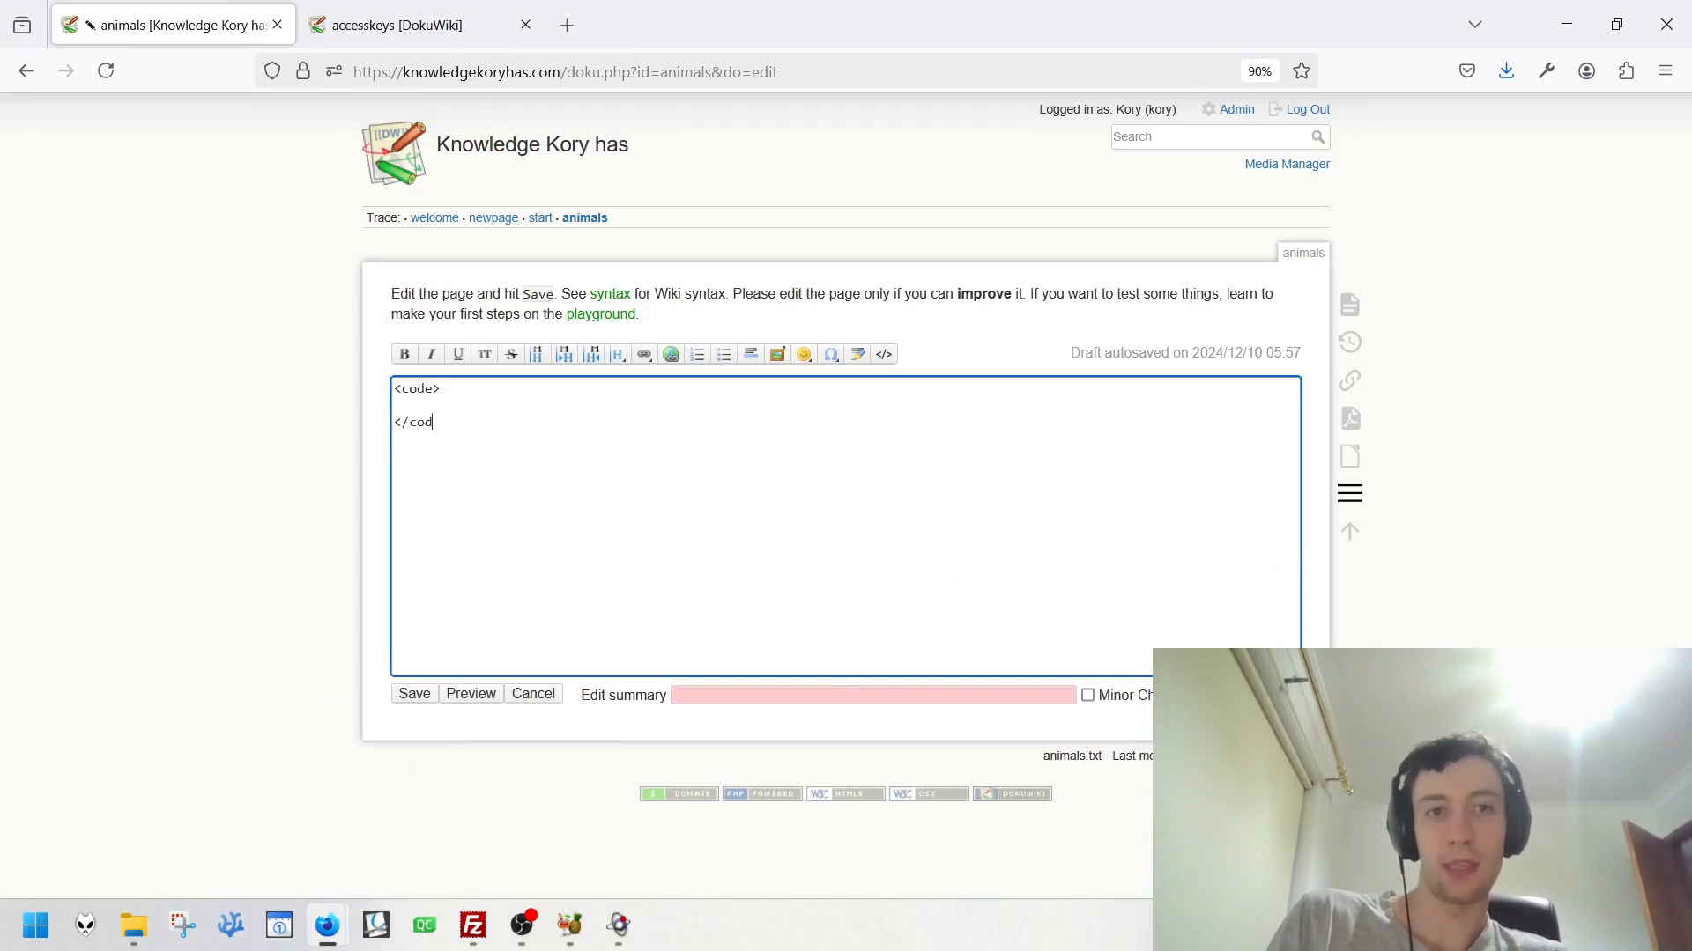
pyautogui.press('Up')
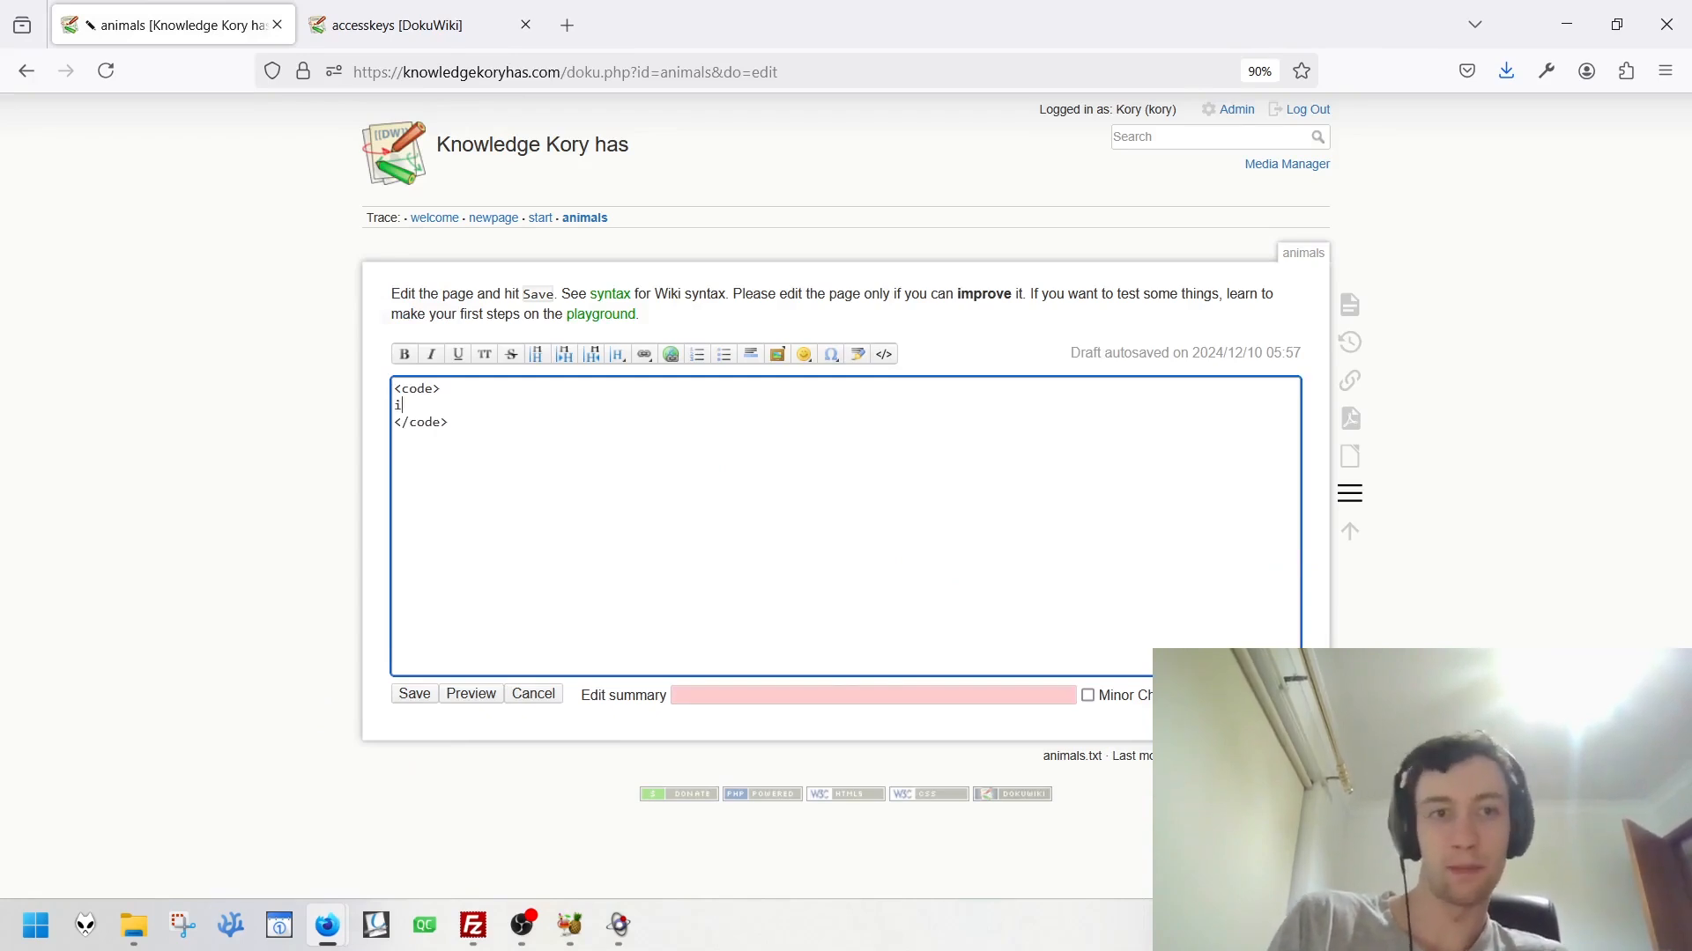
pyautogui.write('int i = 0')
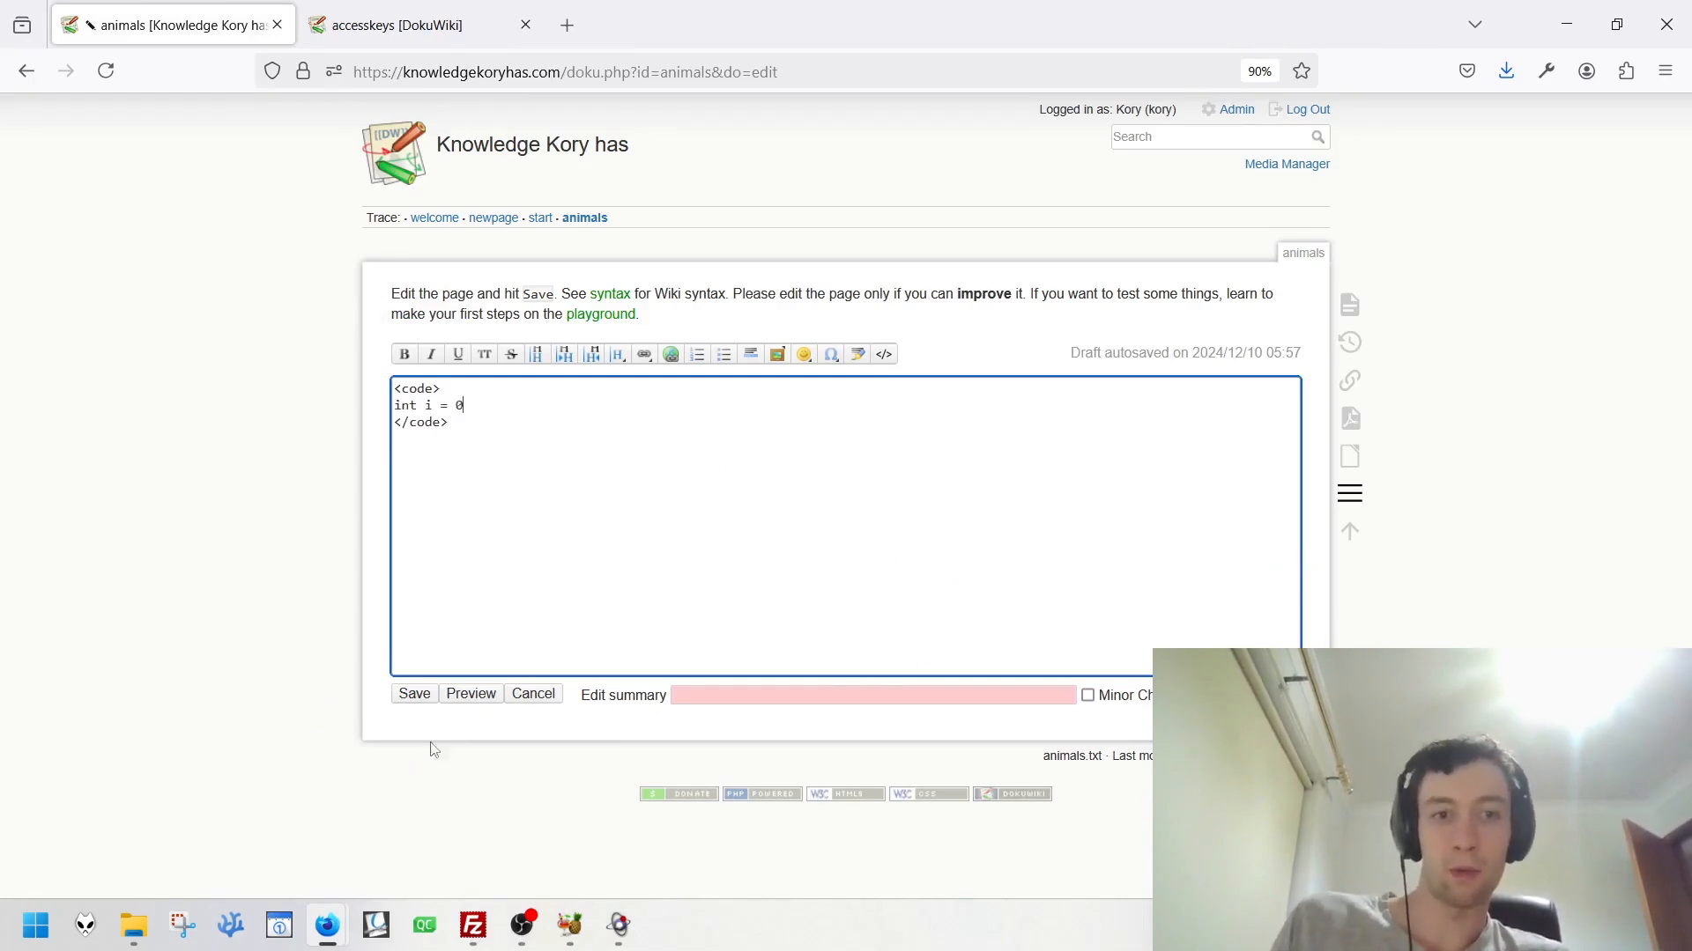
pyautogui.click(402, 696)
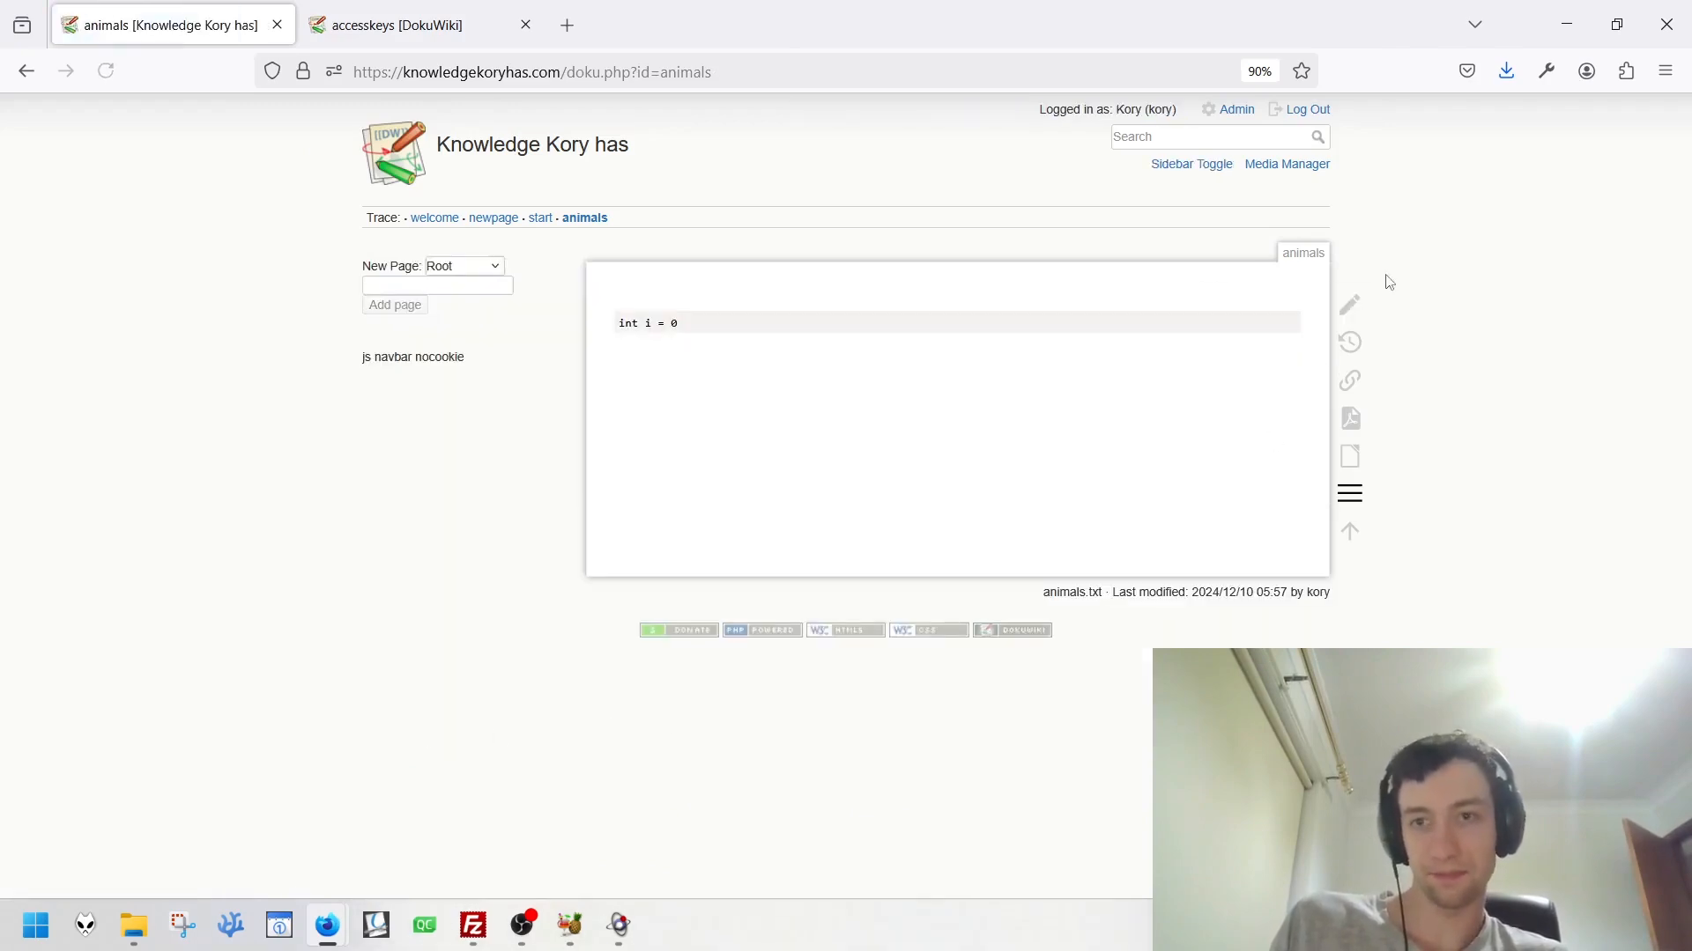
# Reopen the animals page for editing and clear all its text.
pyautogui.click(1348, 304)
pyautogui.hotkey('ctrl', 'a')
pyautogui.press('BackSpace')
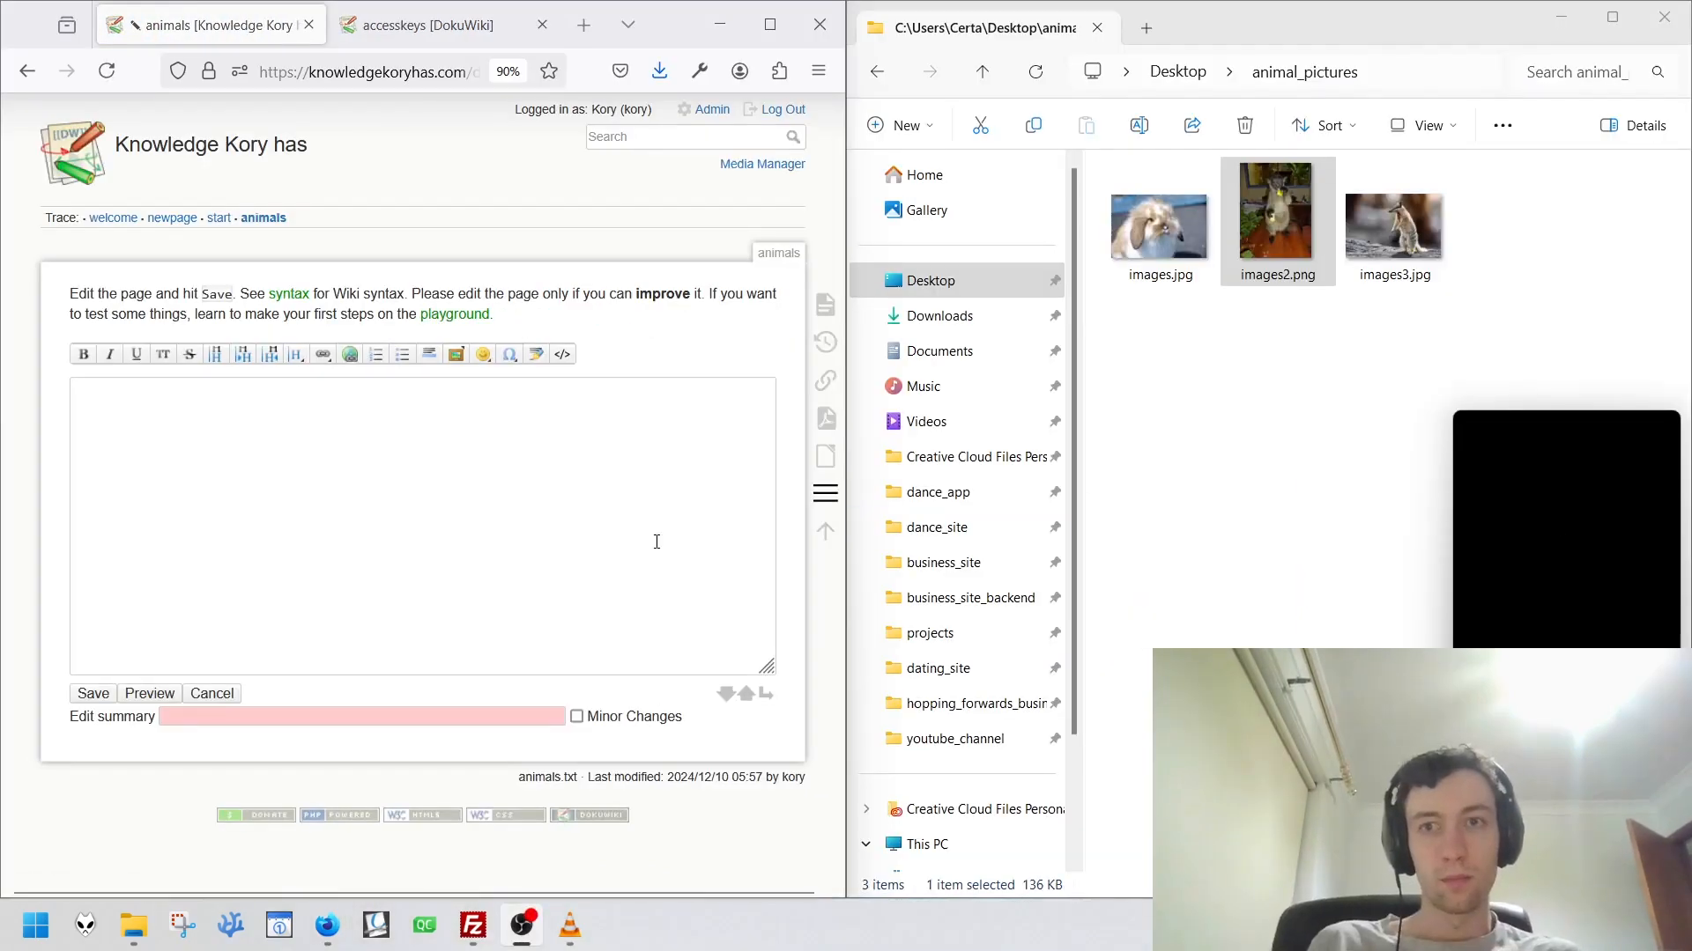
# Write the lines **Bold** and //Italics// in wiki markup, separated by a blank line.
pyautogui.click(577, 544)
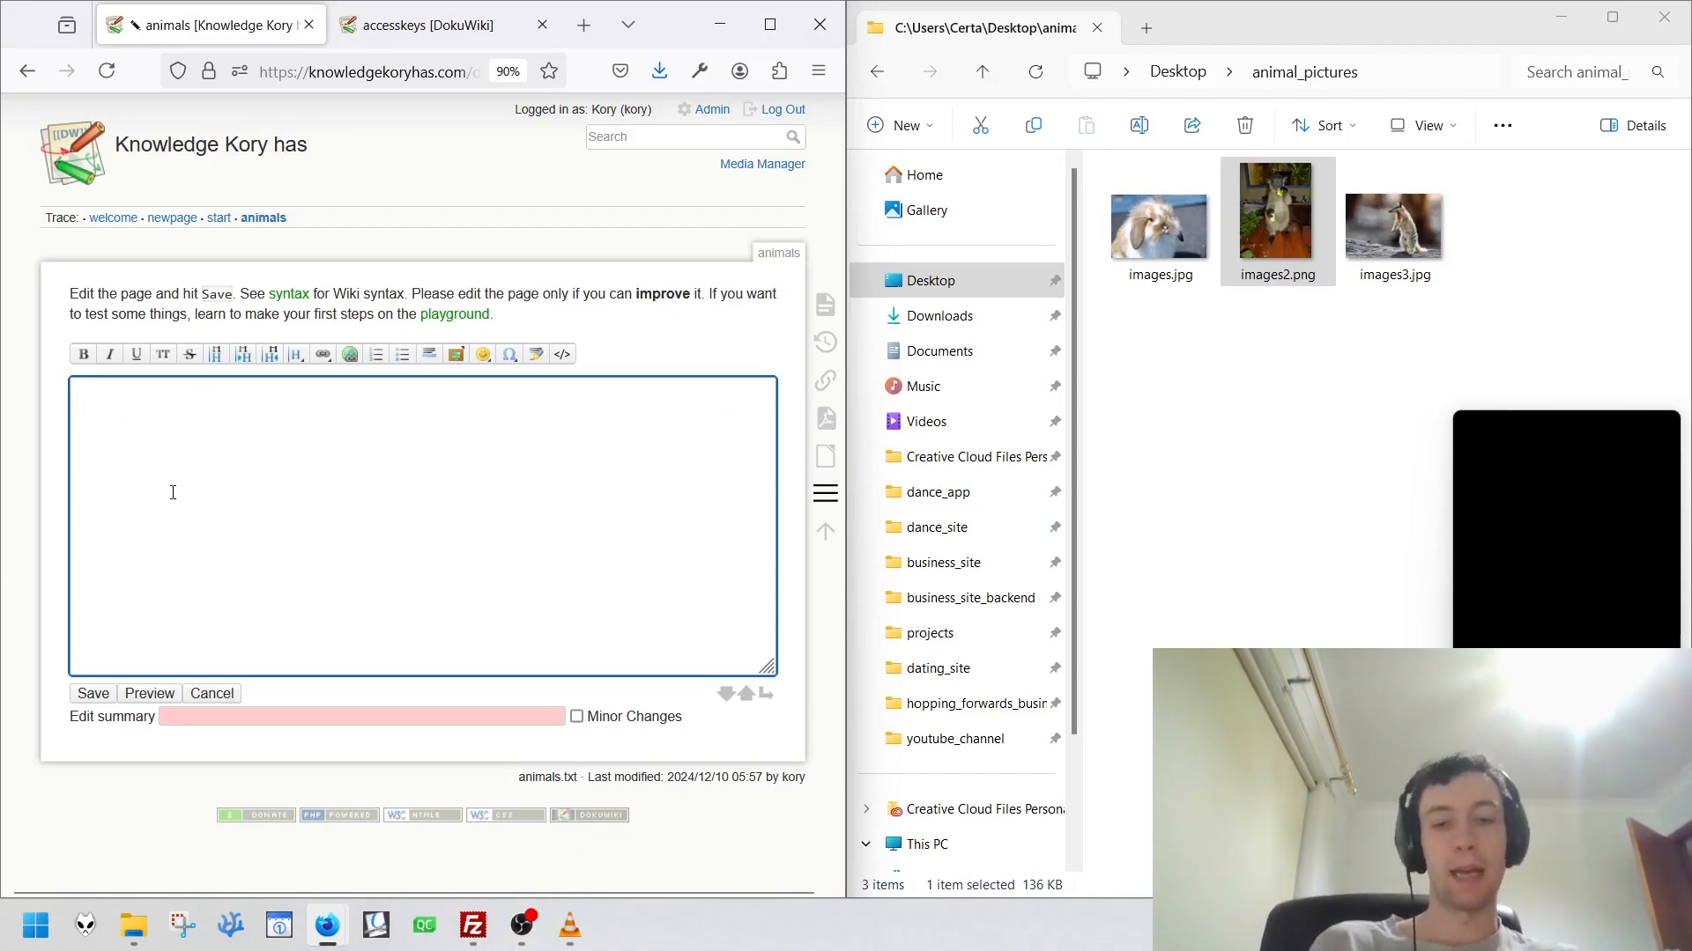
pyautogui.write('**Bold**')
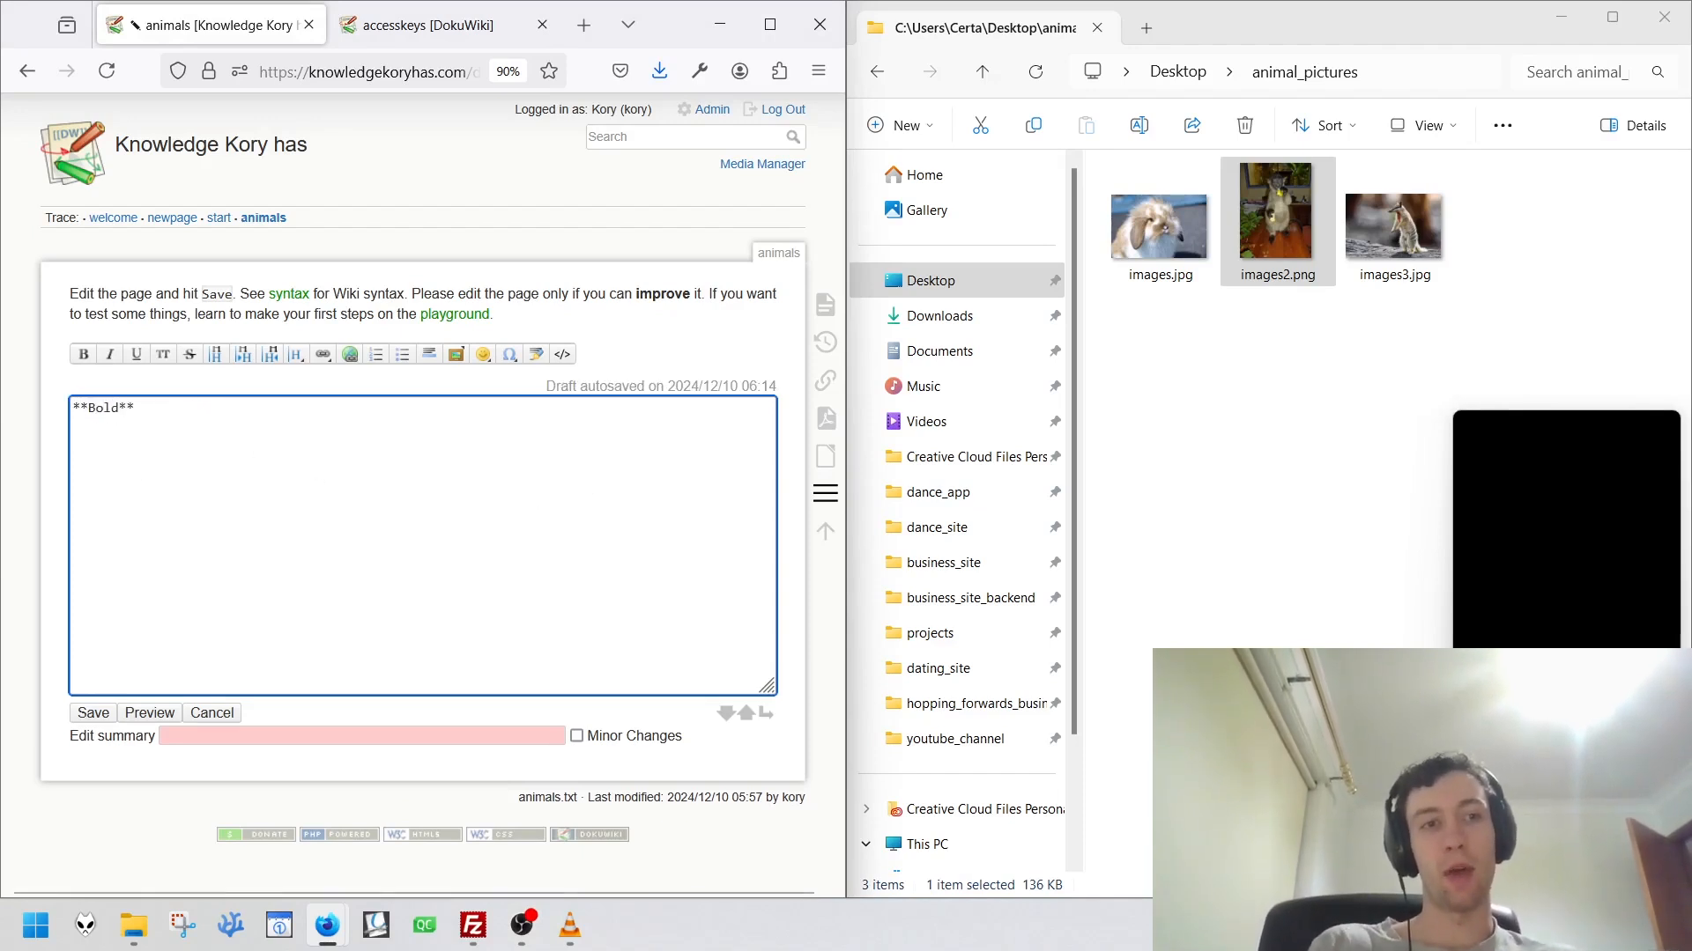
pyautogui.press('Return')
pyautogui.press('Return')
pyautogui.write('/')
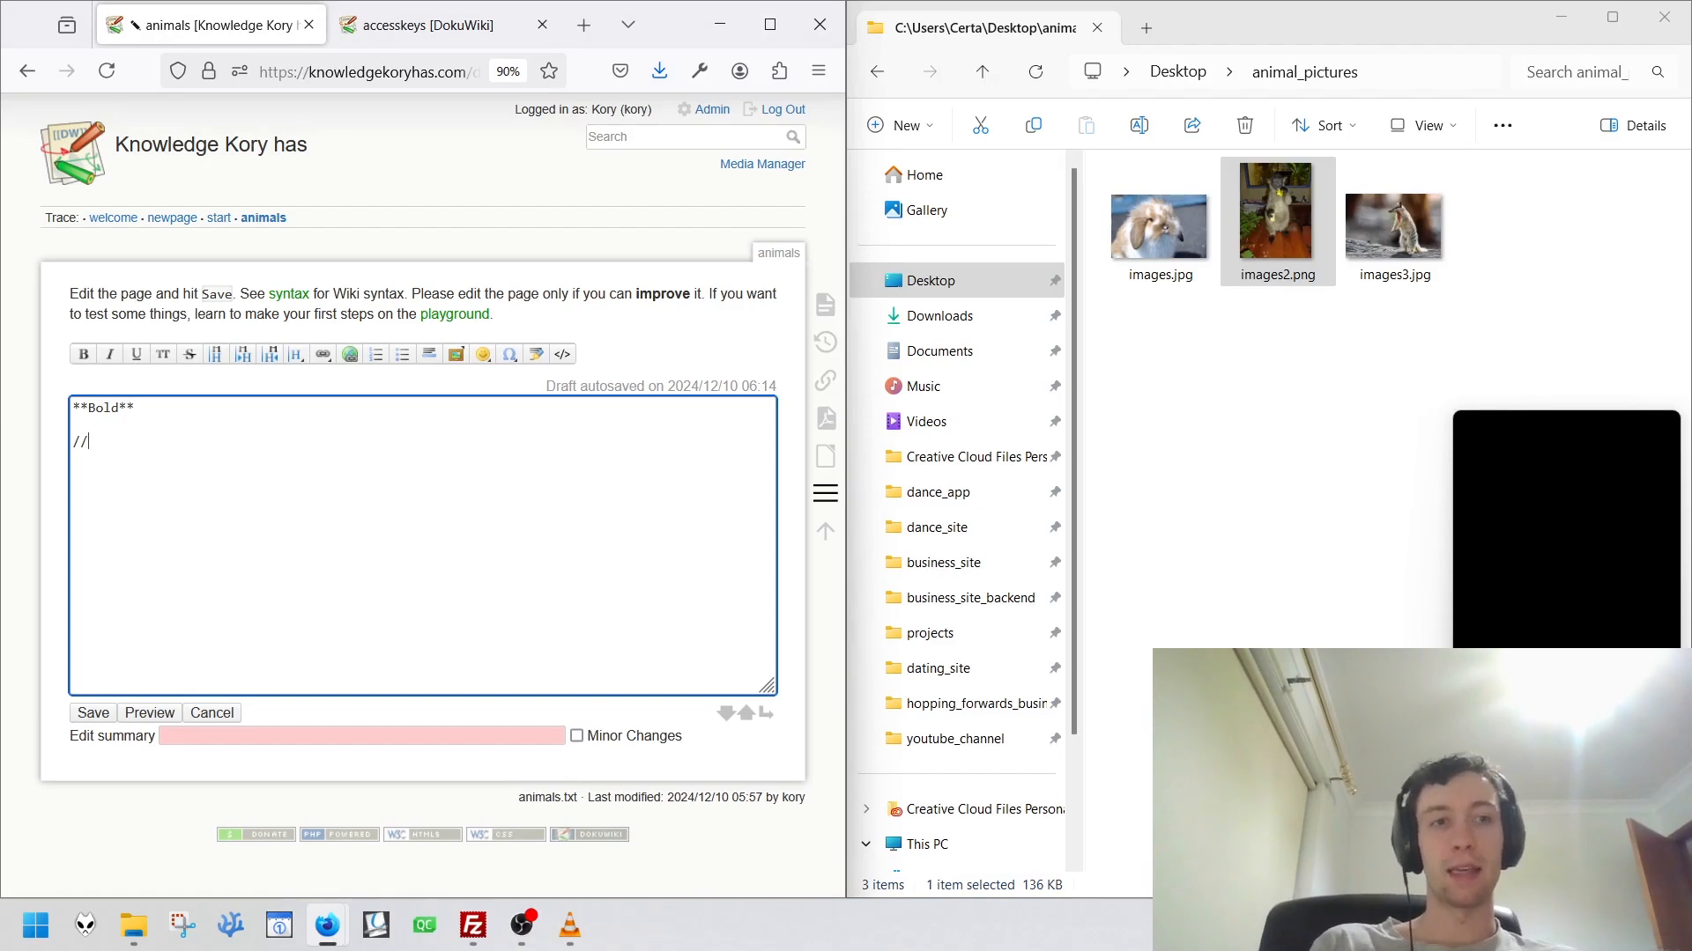
pyautogui.write('/Italics//')
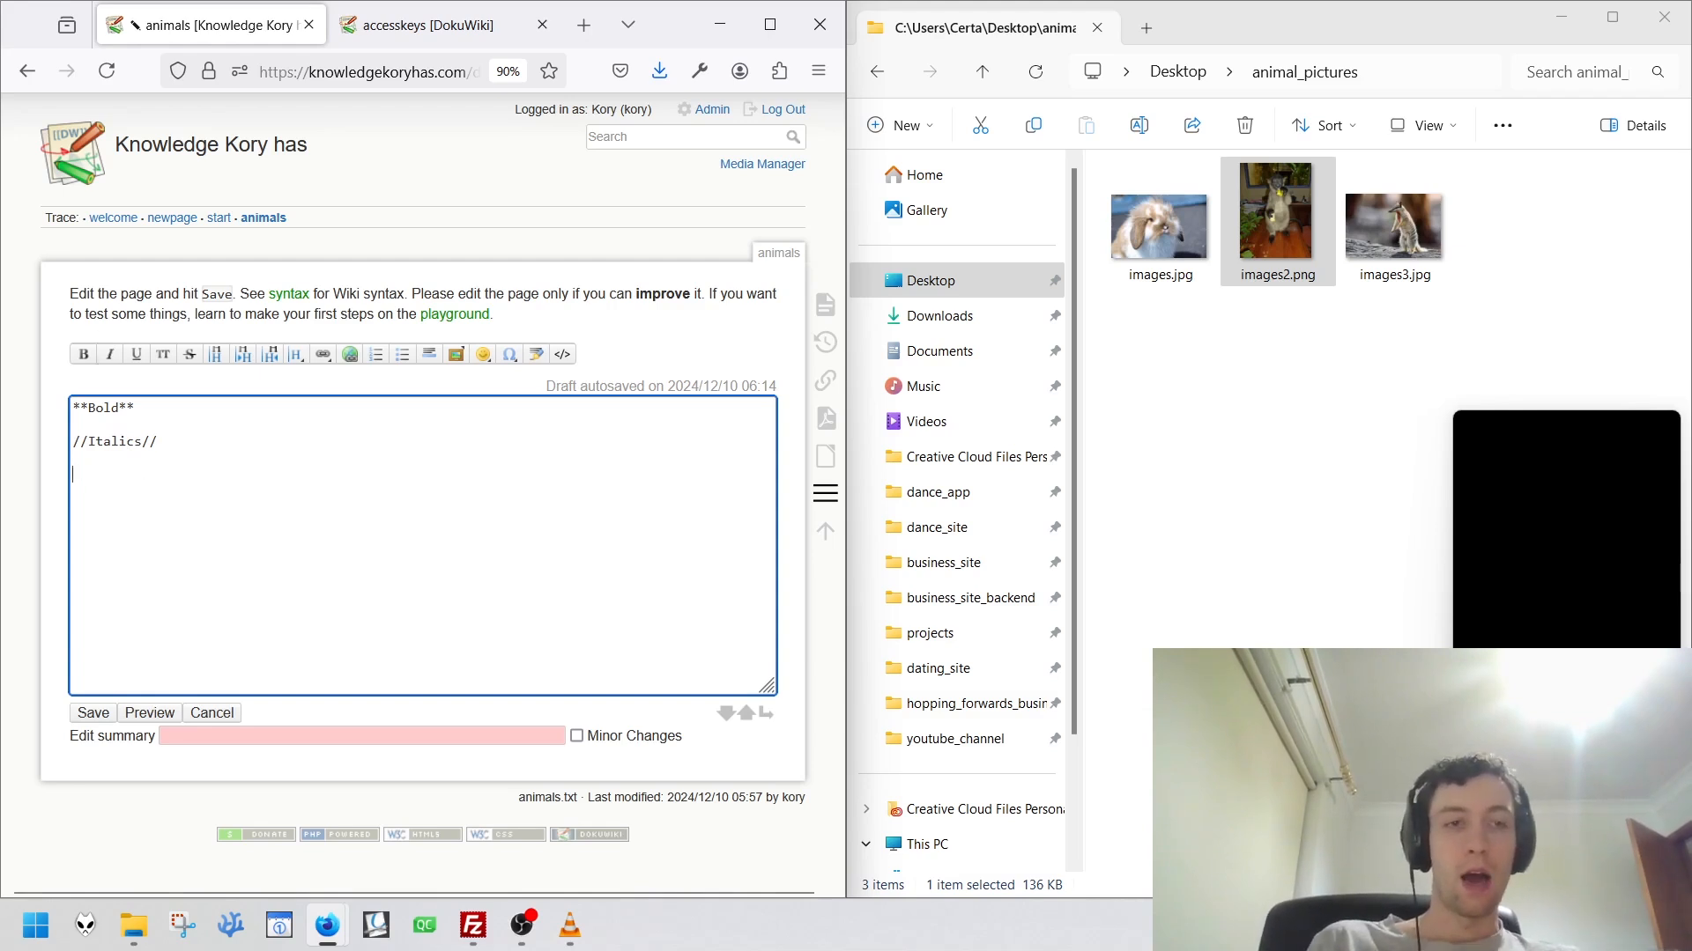
# Add a line reading "Bold me" below the italics line and apply bold formatting to it.
pyautogui.write('Blod an')
pyautogui.press('BackSpace')
pyautogui.press('BackSpace')
pyautogui.press('BackSpace')
pyautogui.press('BackSpace')
pyautogui.press('BackSpace')
pyautogui.press('BackSpace')
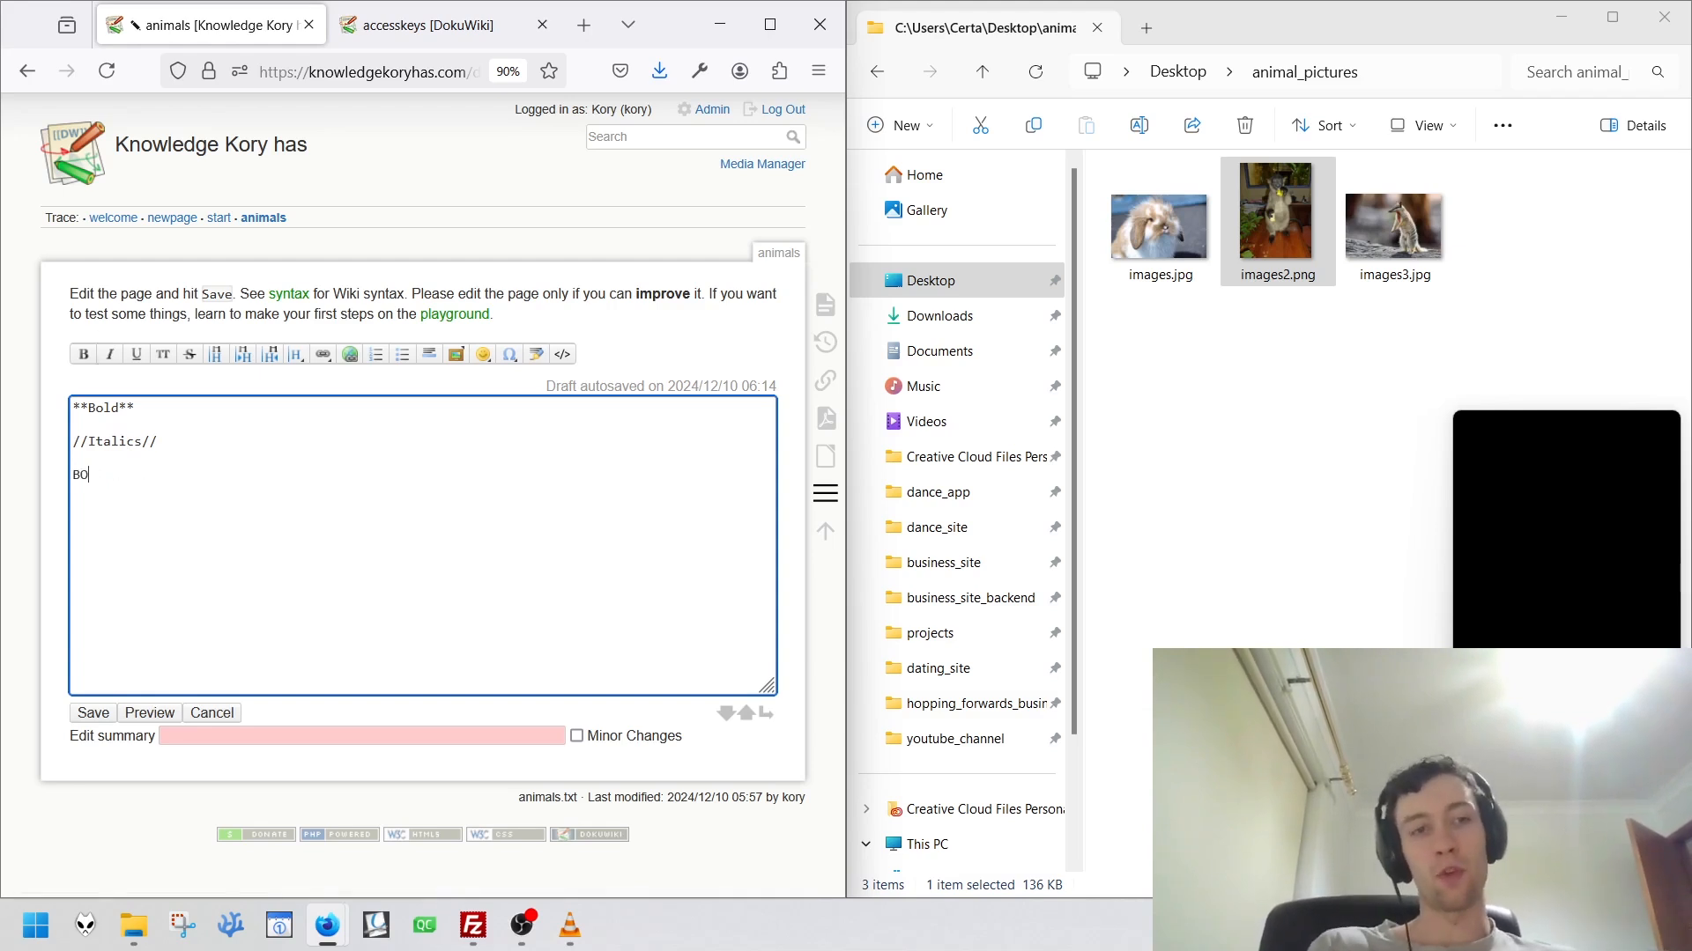
pyautogui.write('old me')
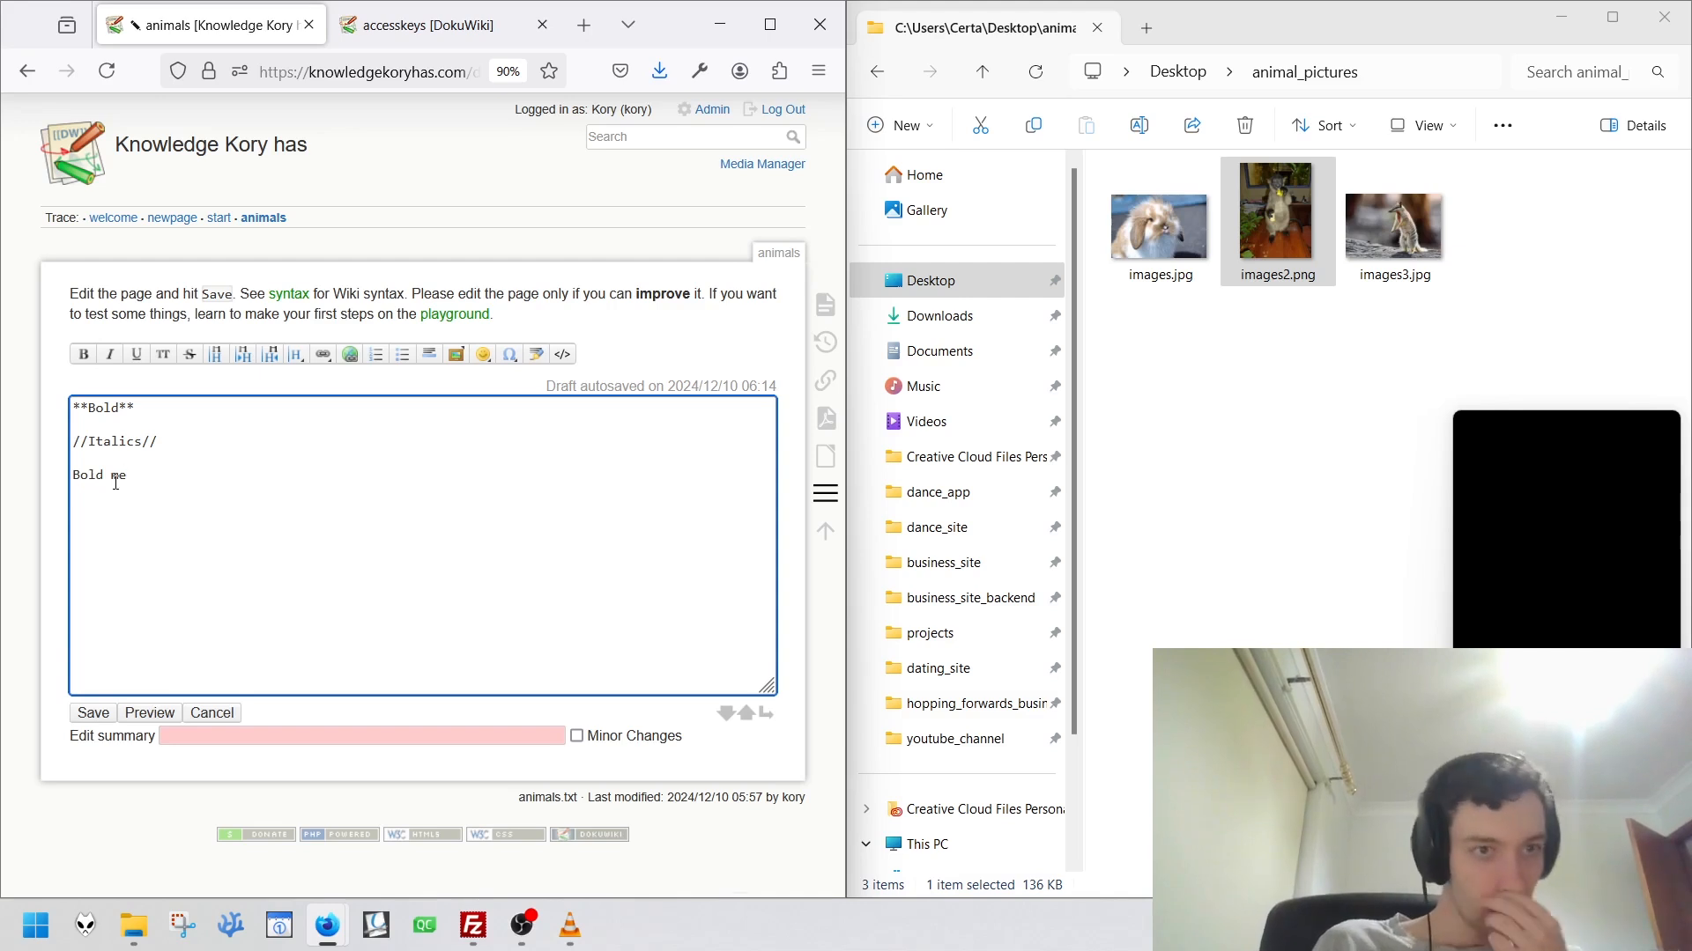
pyautogui.hotkey('shift', 'Home')
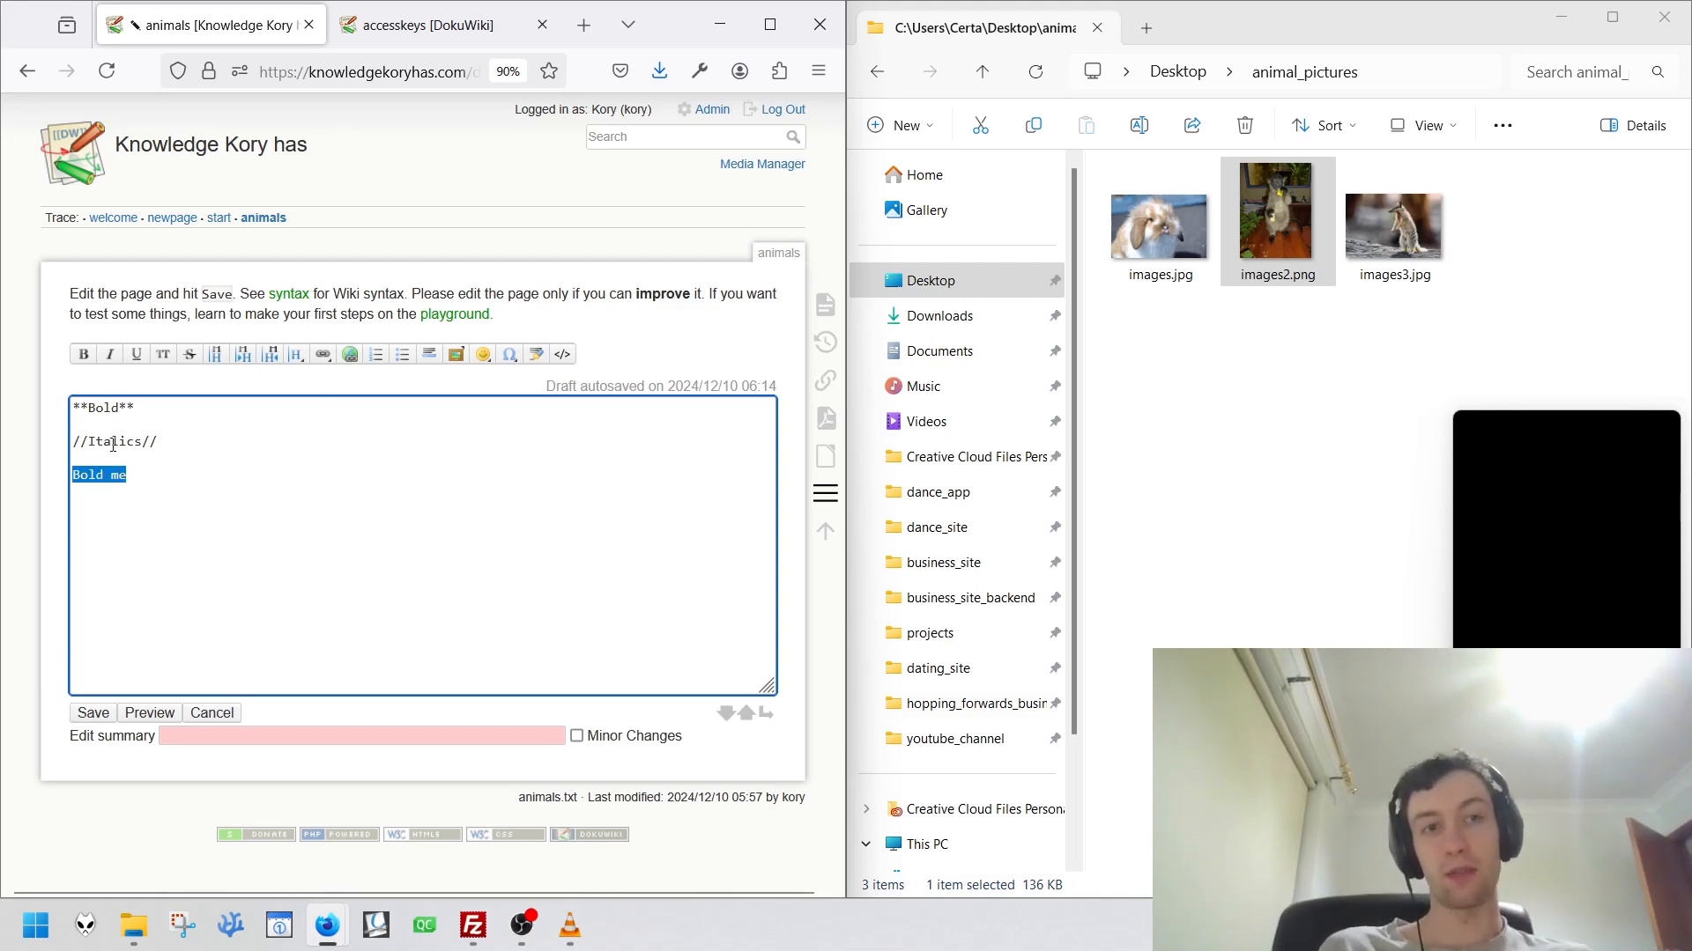
pyautogui.click(83, 354)
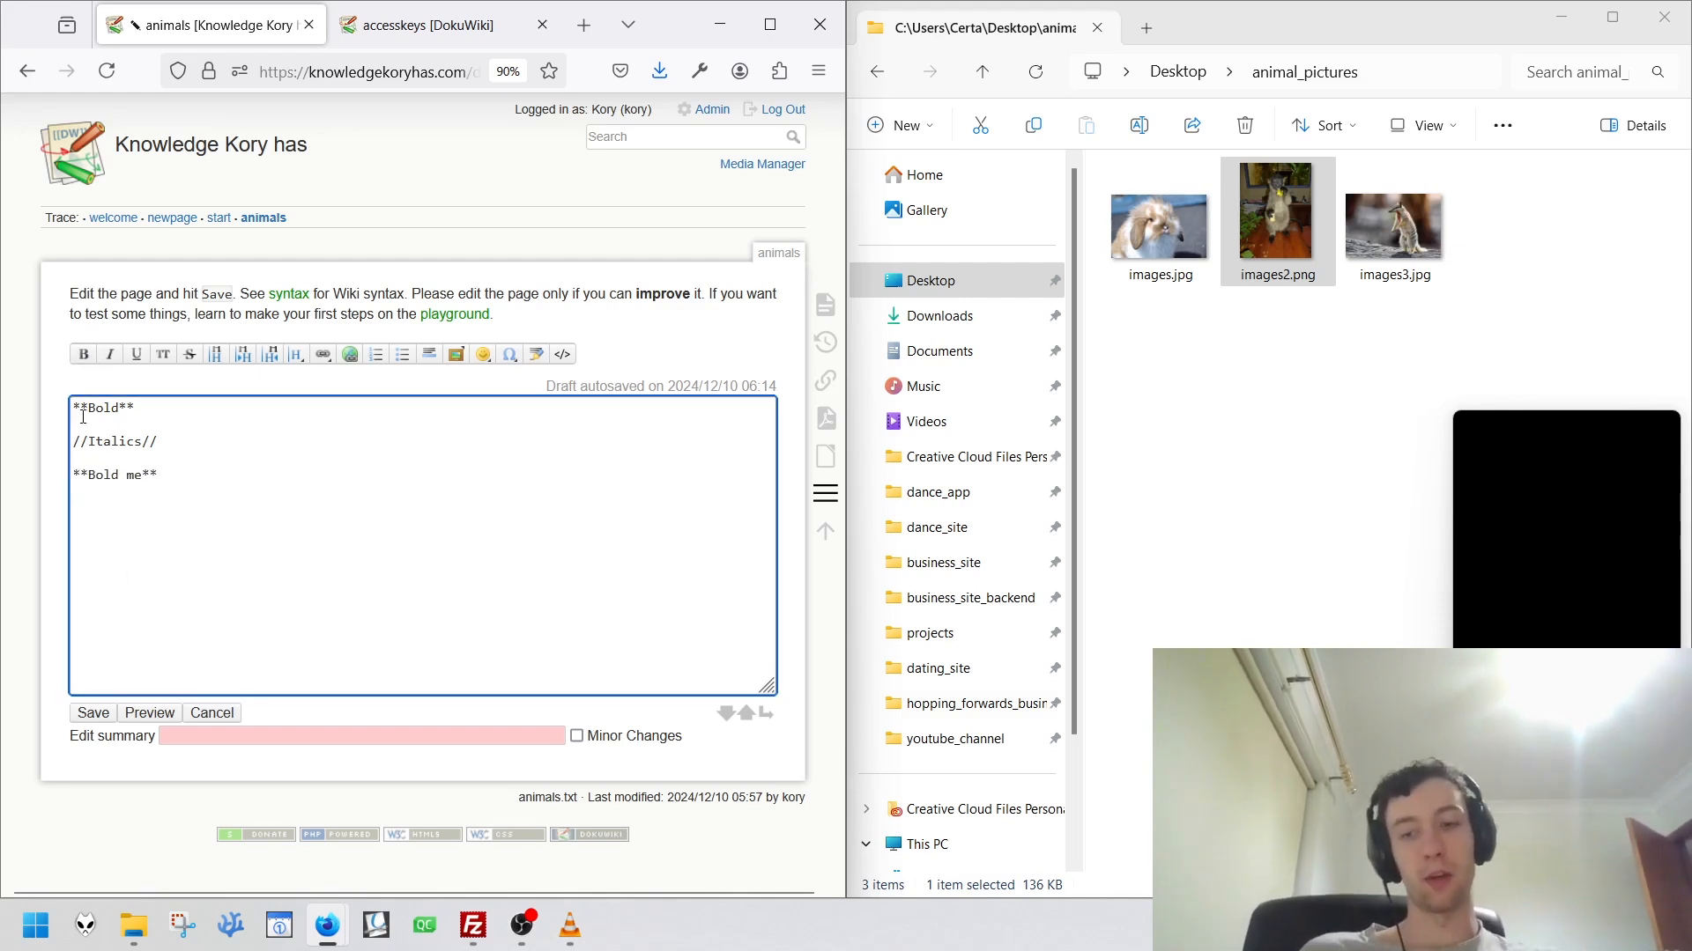
# Insert bold markup on a new line around "Bold me", and add the default "Bold Text" bold placeholder below it.
pyautogui.click(83, 354)
pyautogui.press('BackSpace')
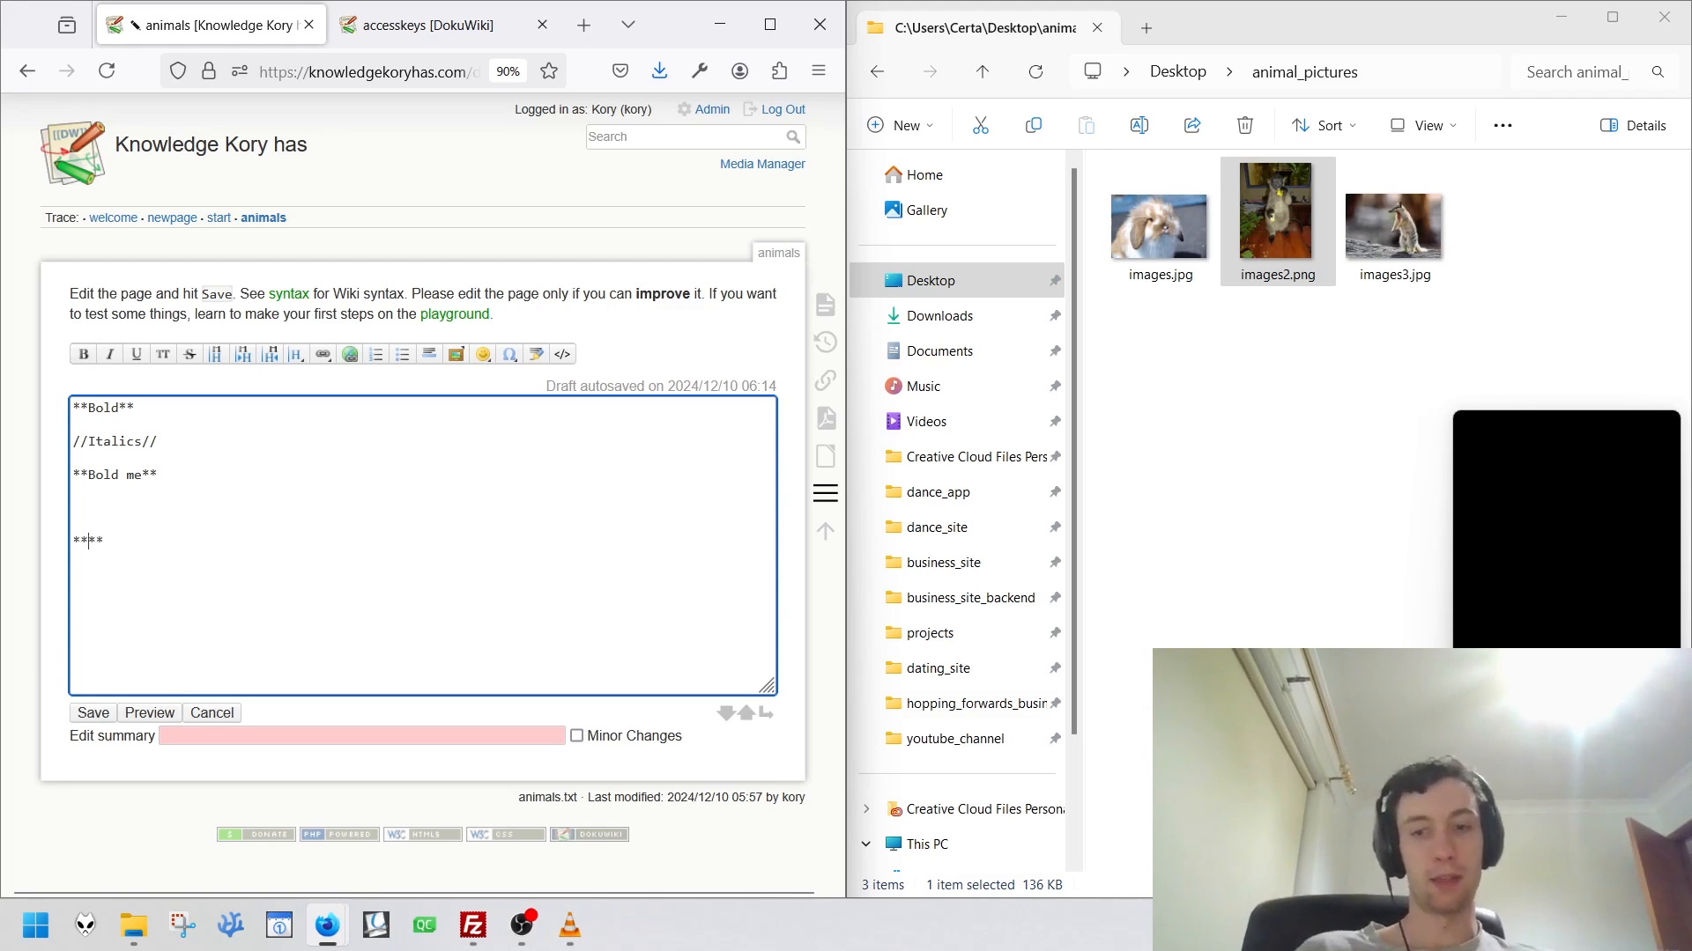
pyautogui.write('Bold me')
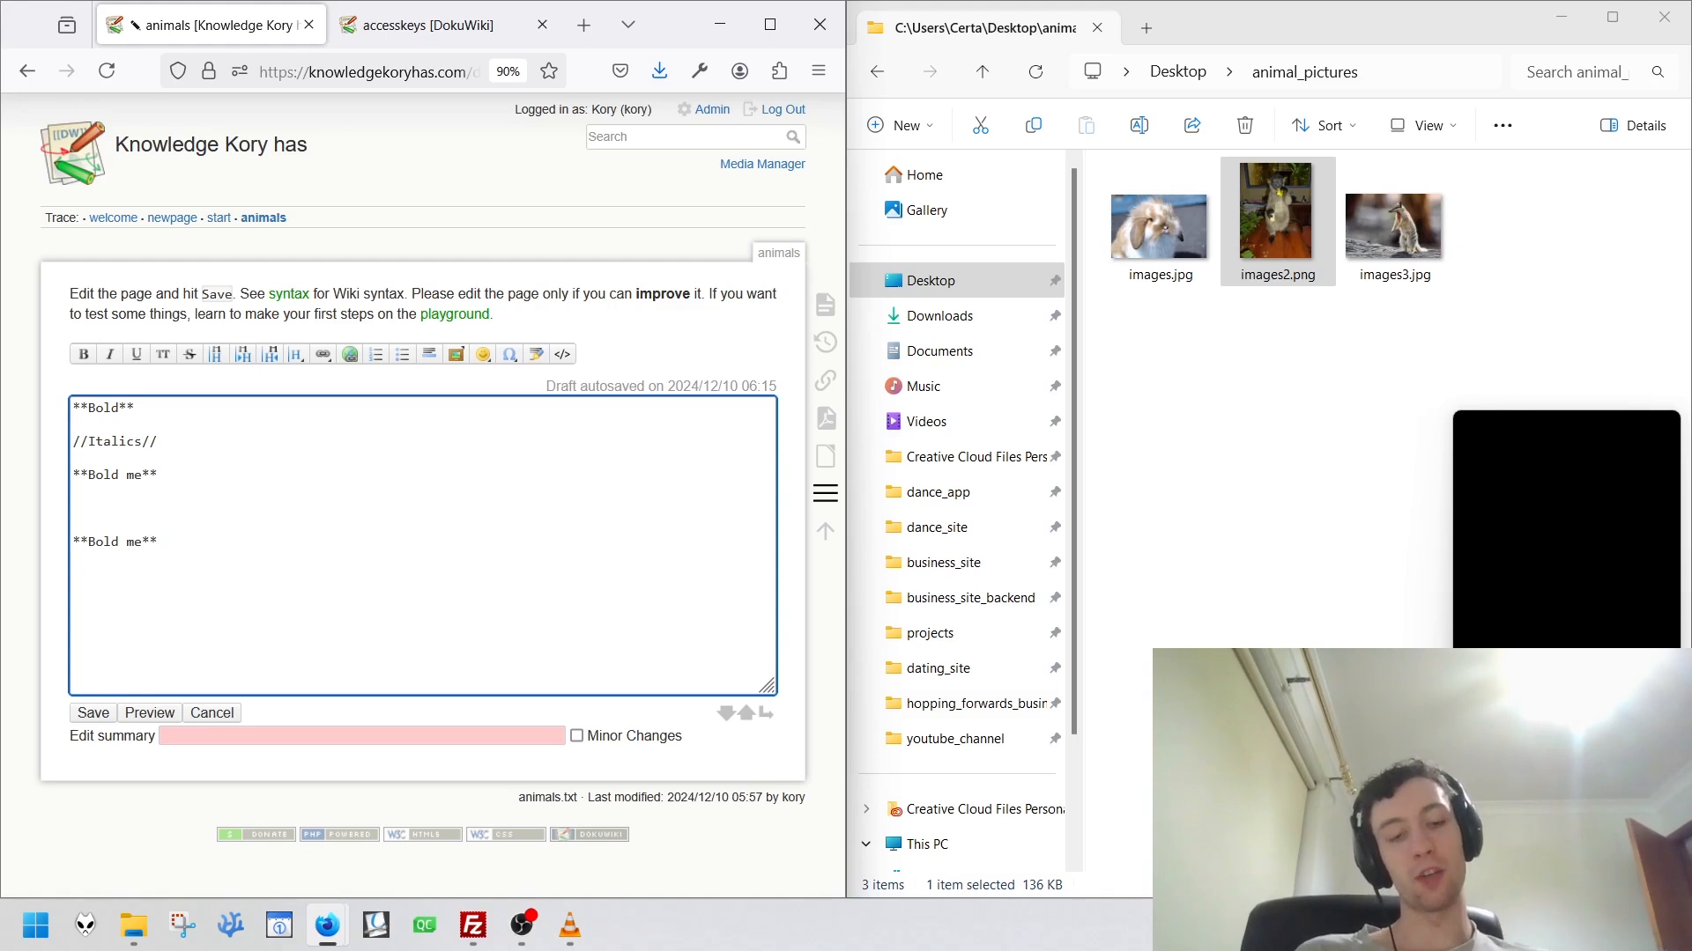
pyautogui.hotkey('alt', 'shift', 'b')
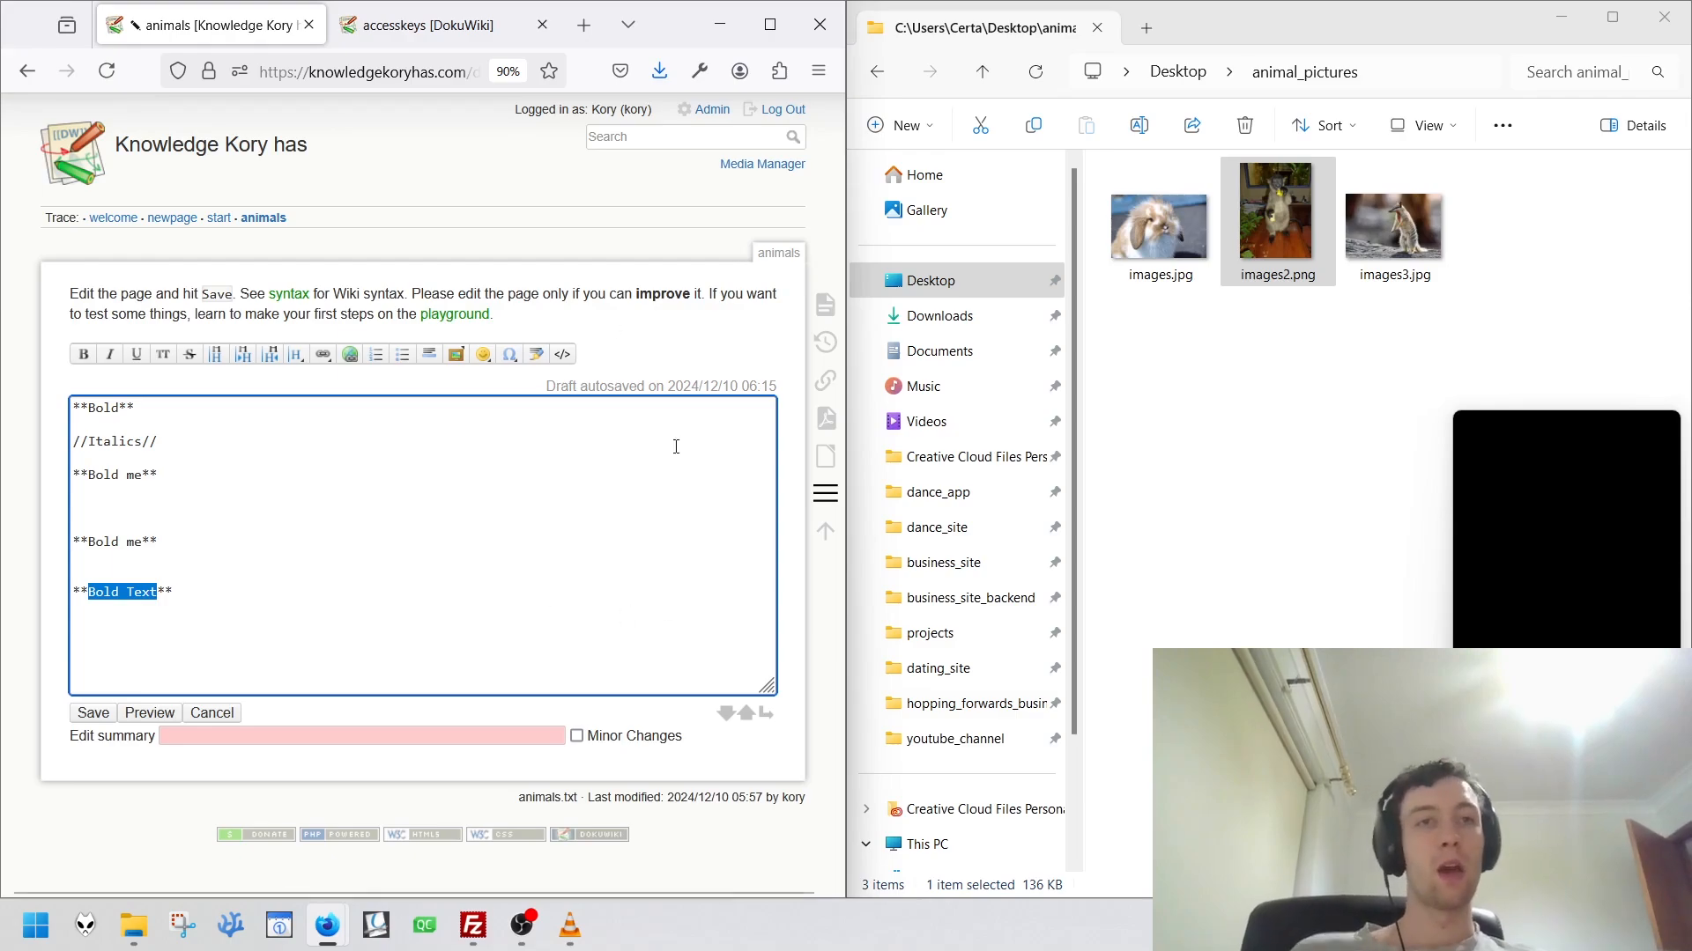
# Examine the access key combinations for each operating system and browser on the DokuWiki accesskeys page.
pyautogui.click(394, 35)
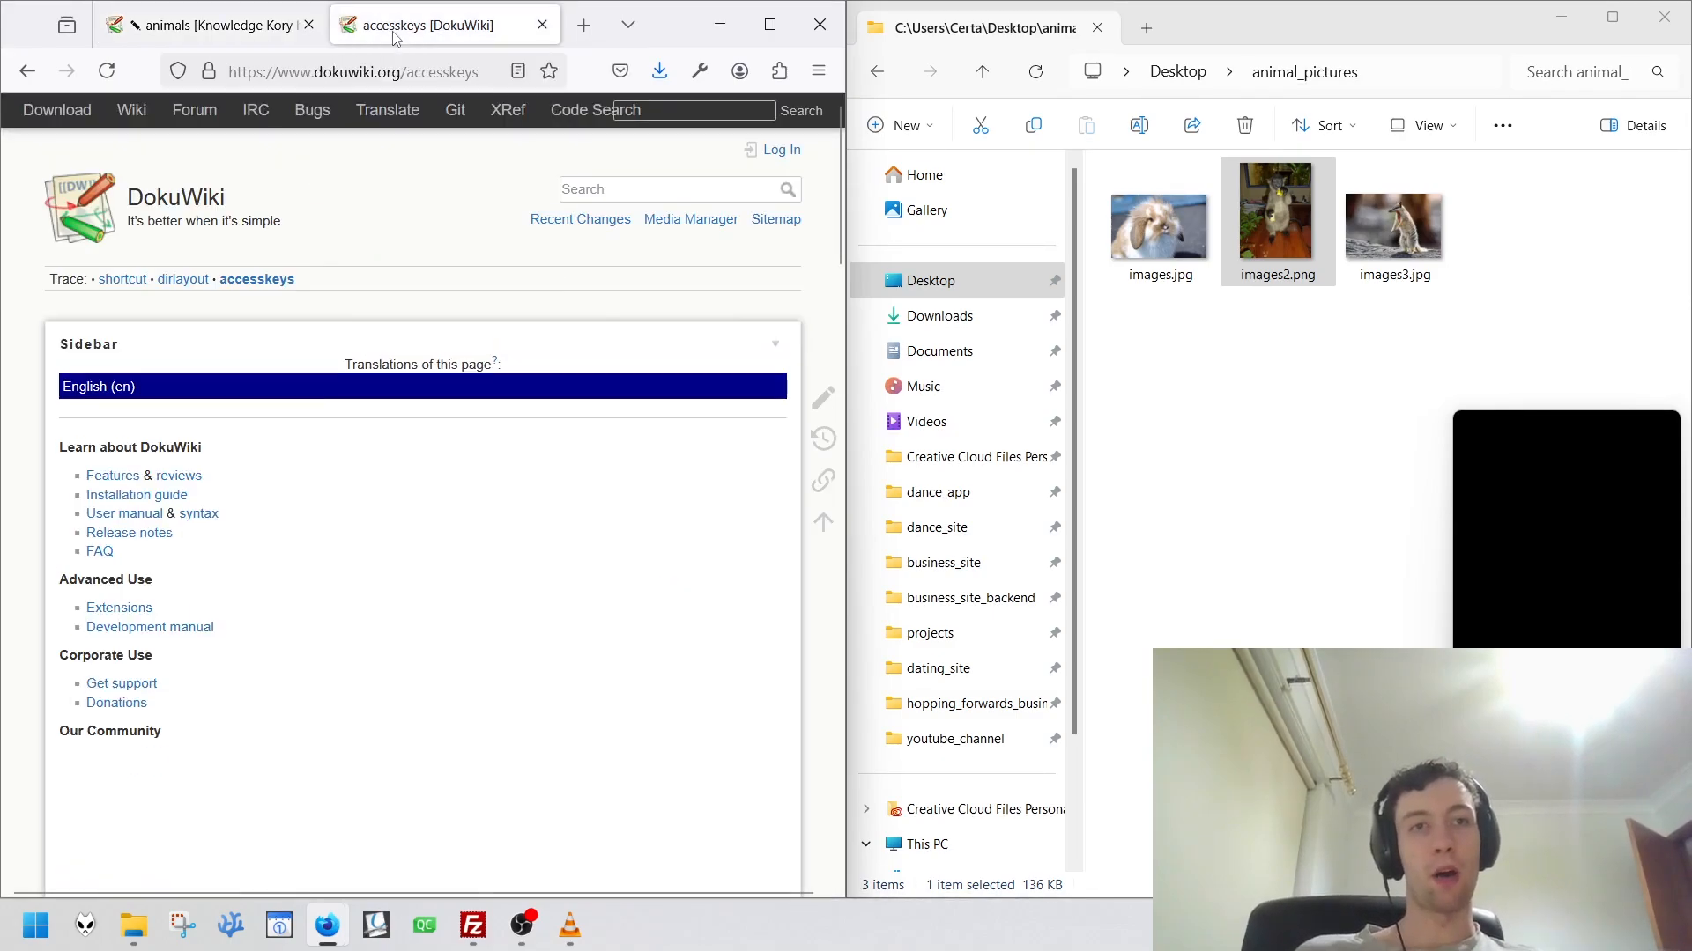
pyautogui.middleClick(423, 466)
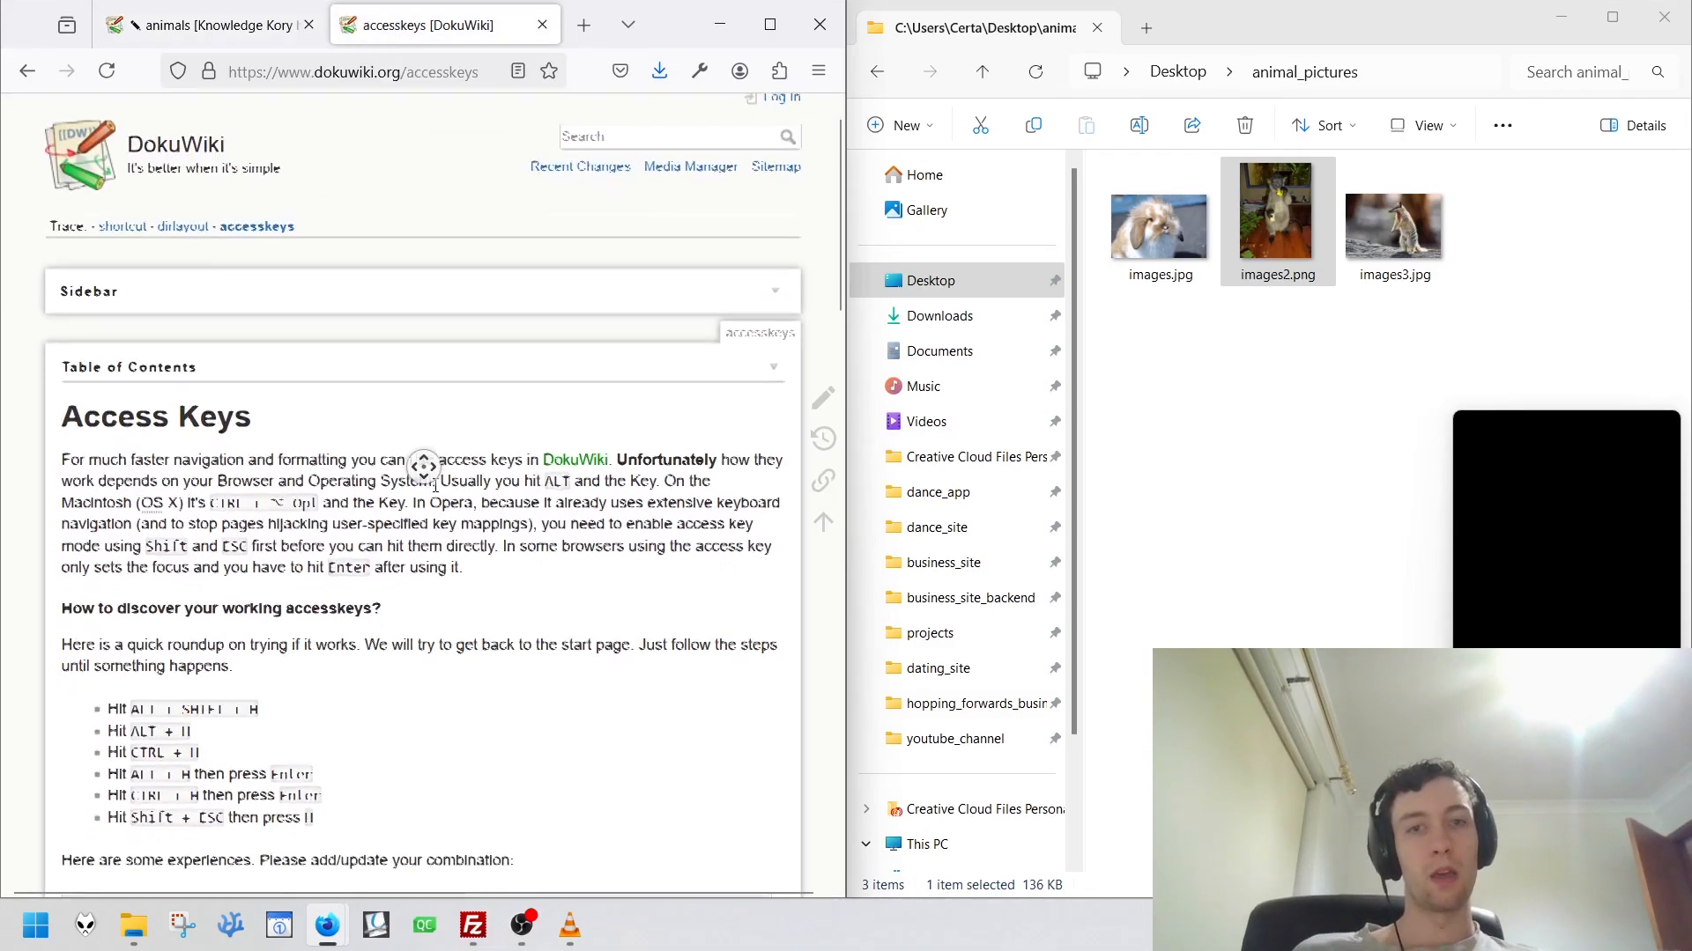
pyautogui.middleClick(411, 426)
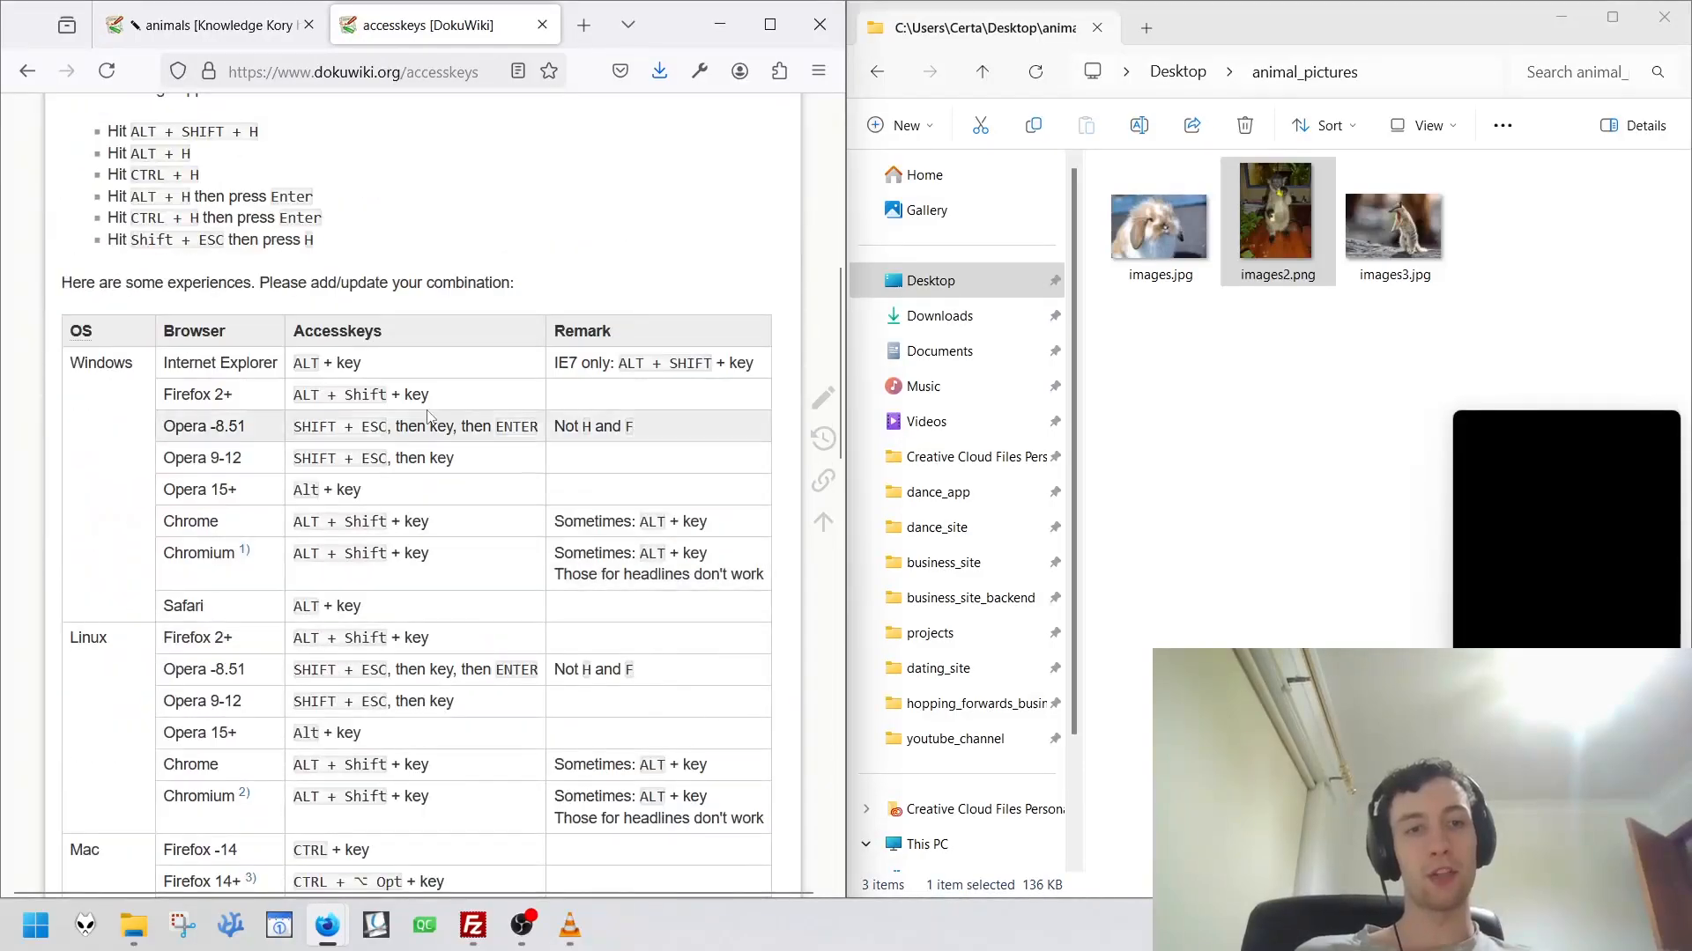
pyautogui.middleClick(370, 316)
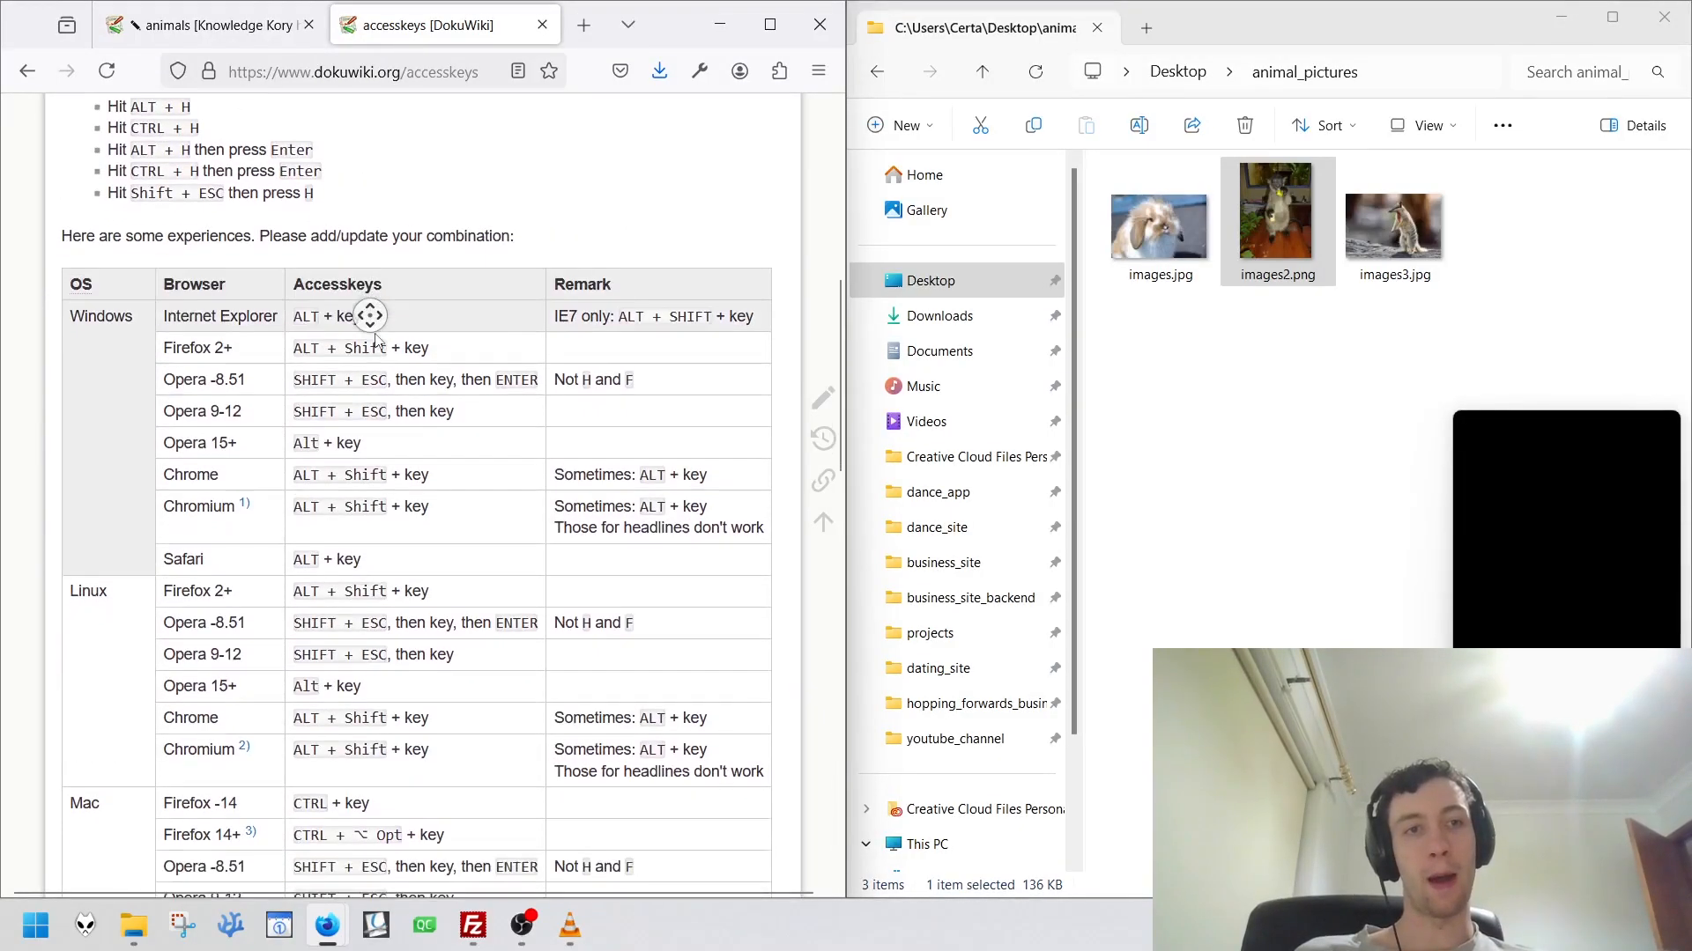
pyautogui.middleClick(373, 333)
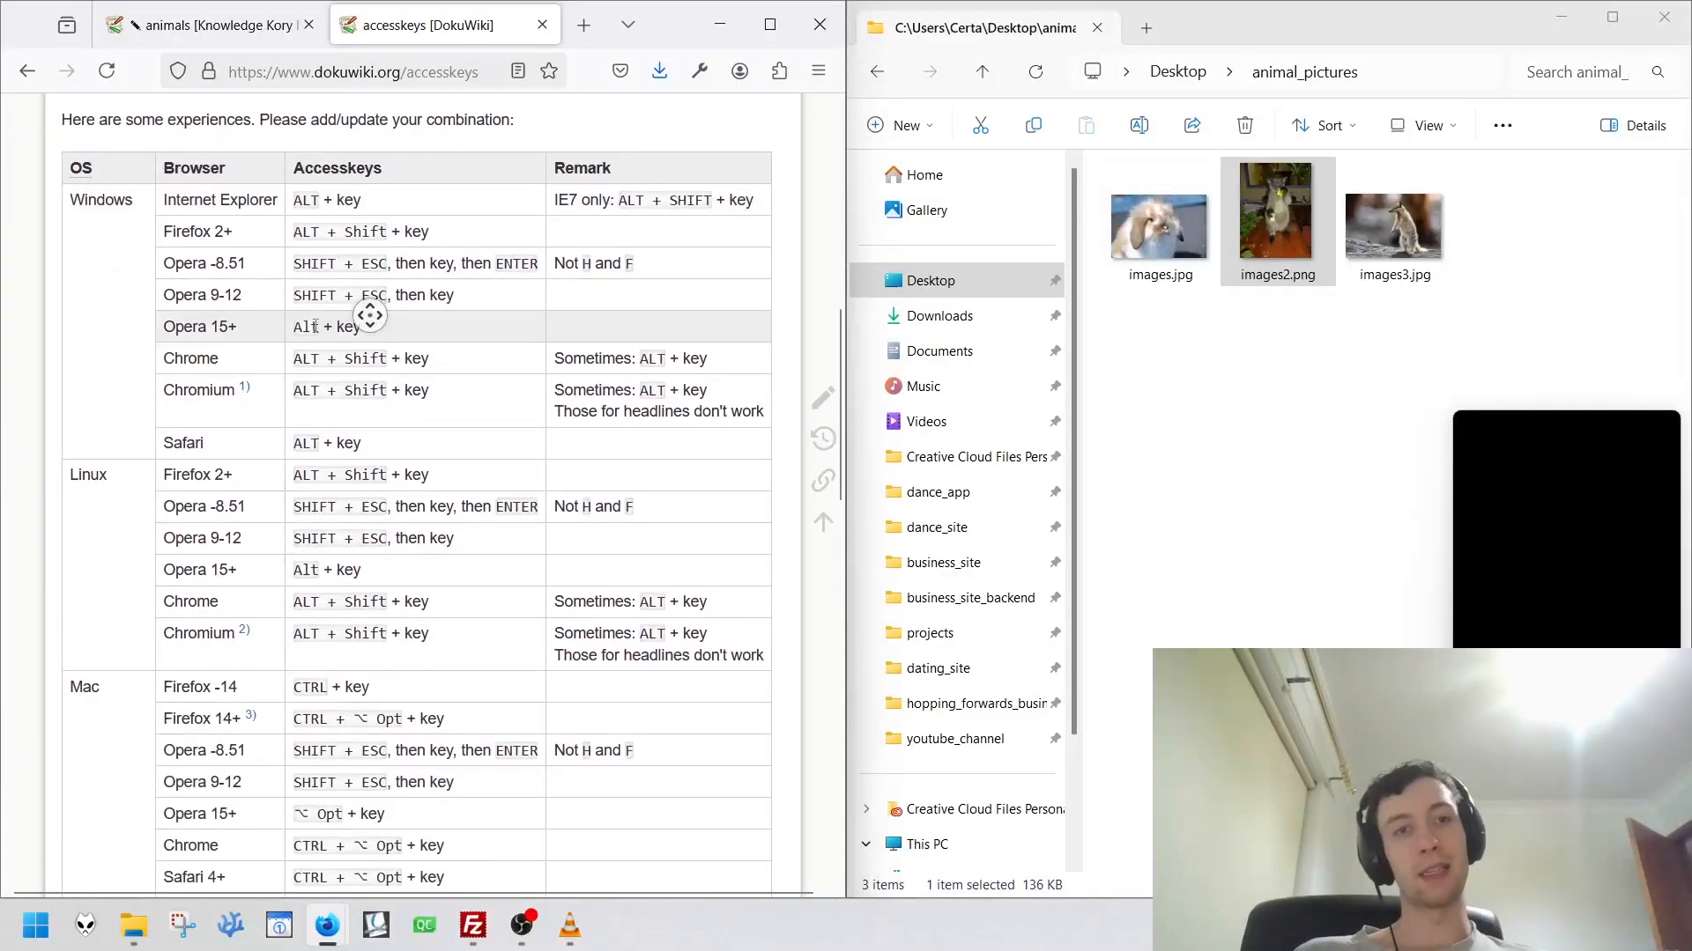
pyautogui.doubleClick(85, 231)
pyautogui.click(235, 240)
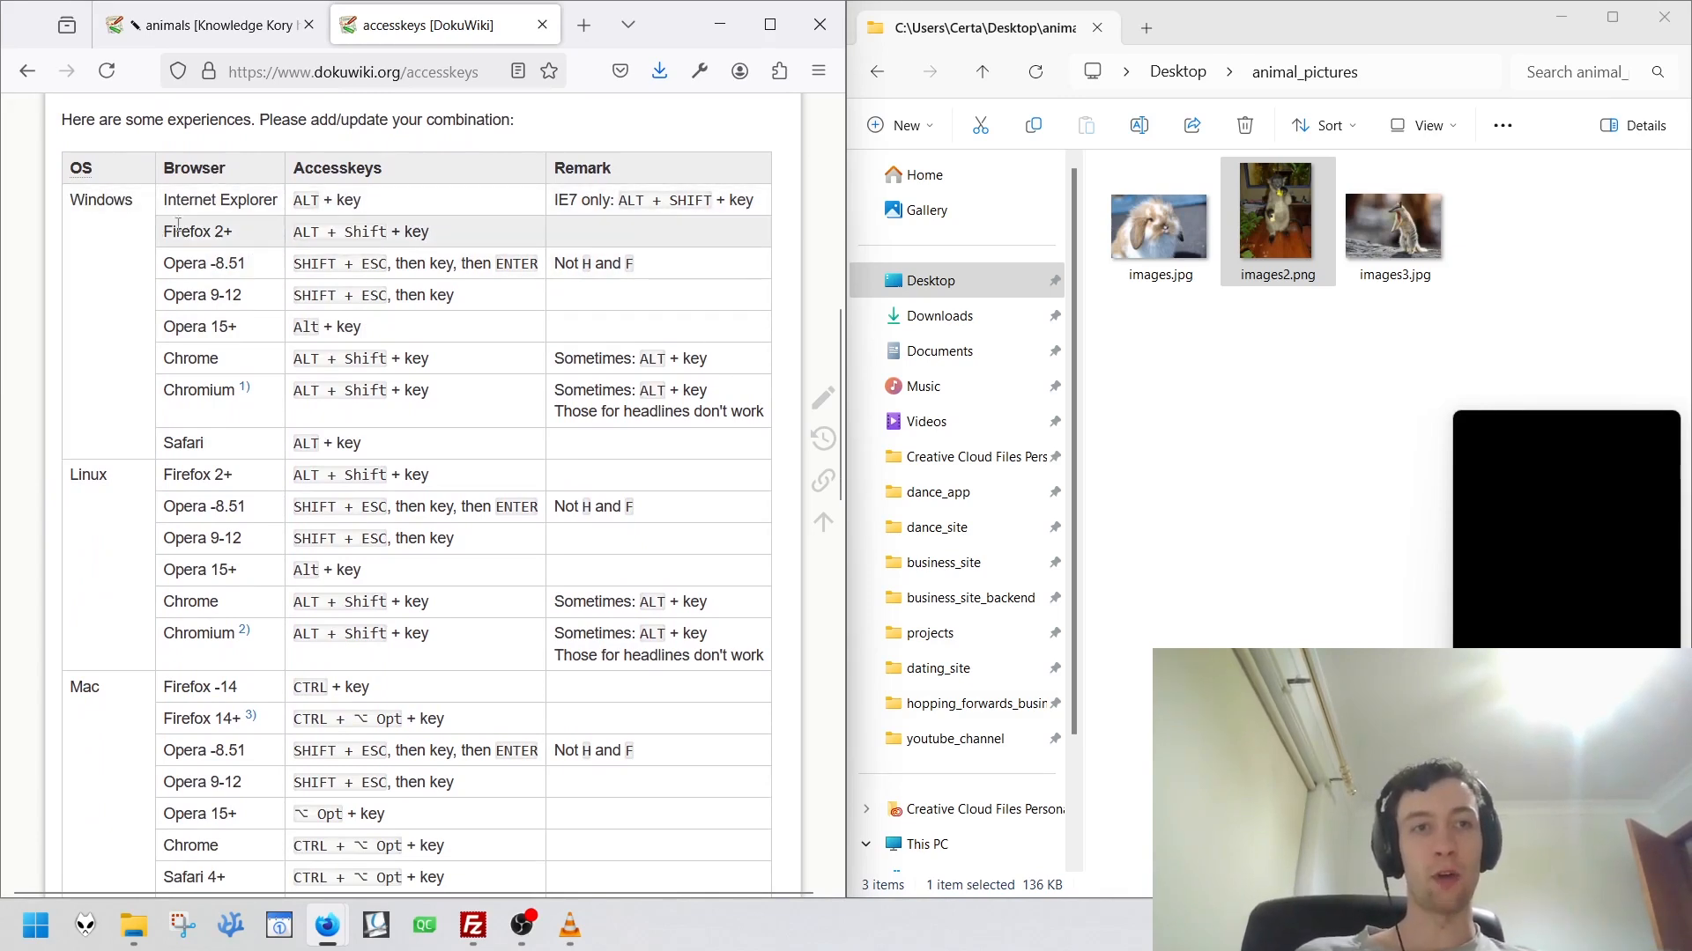
pyautogui.moveTo(193, 232); pyautogui.dragTo(382, 240)
pyautogui.middleClick(456, 247)
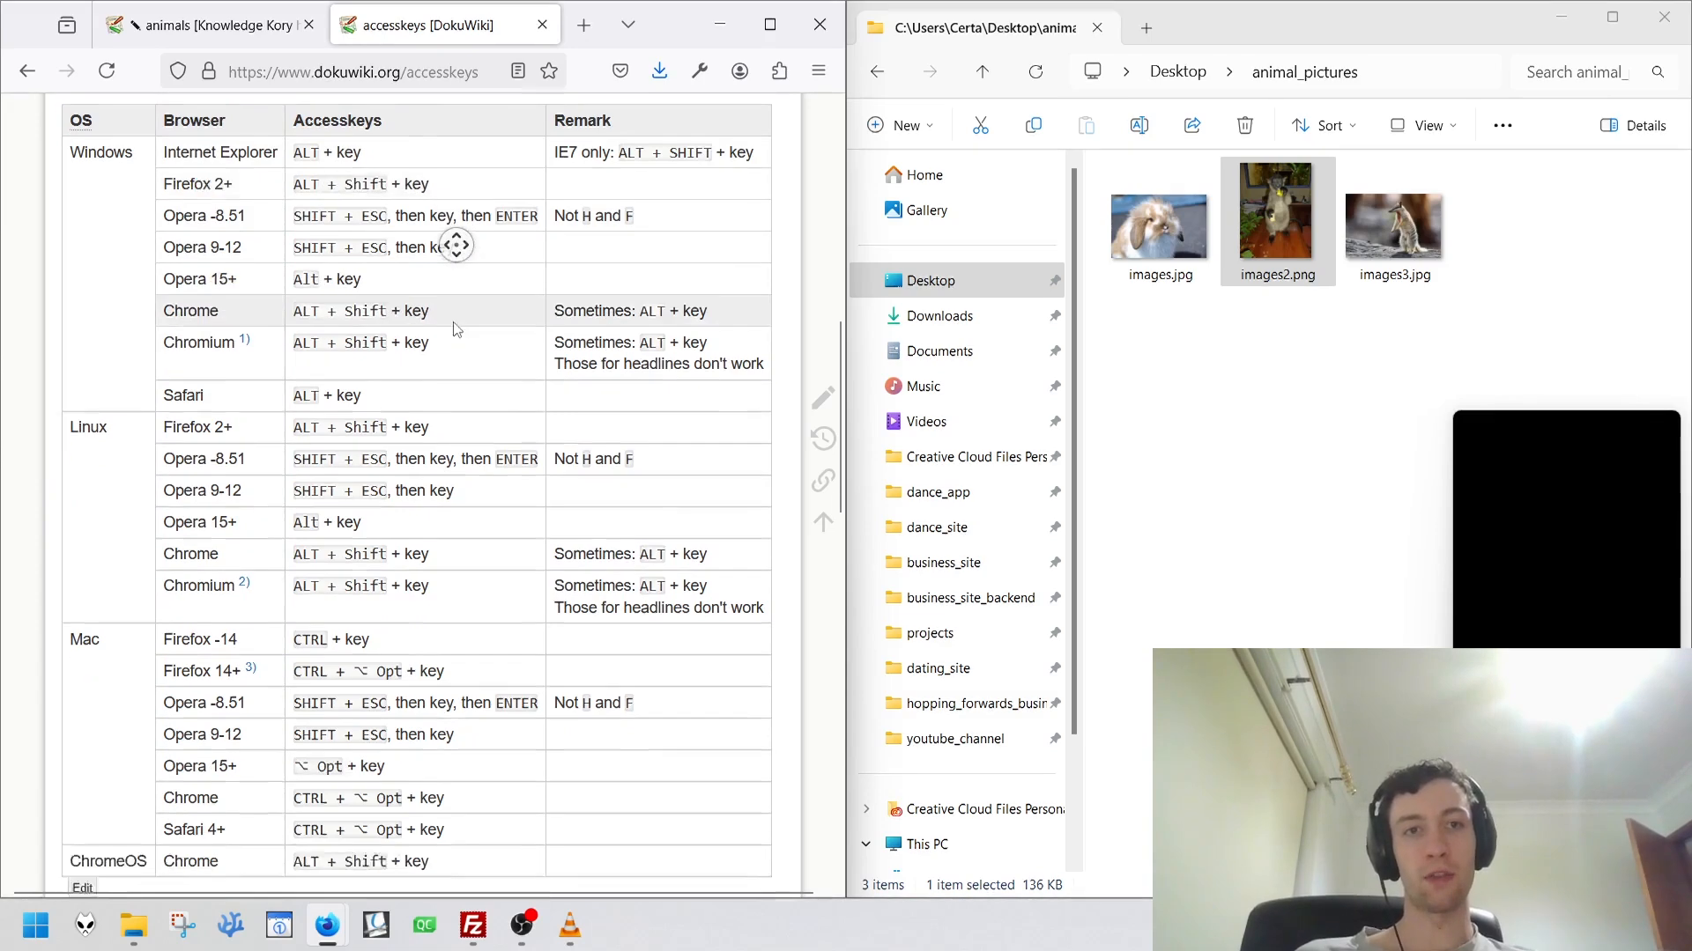
pyautogui.middleClick(455, 338)
# Examine the General Keys and Edit Mode tables on the accesskeys page, and close the page.
pyautogui.middleClick(129, 269)
pyautogui.middleClick(134, 328)
pyautogui.middleClick(318, 308)
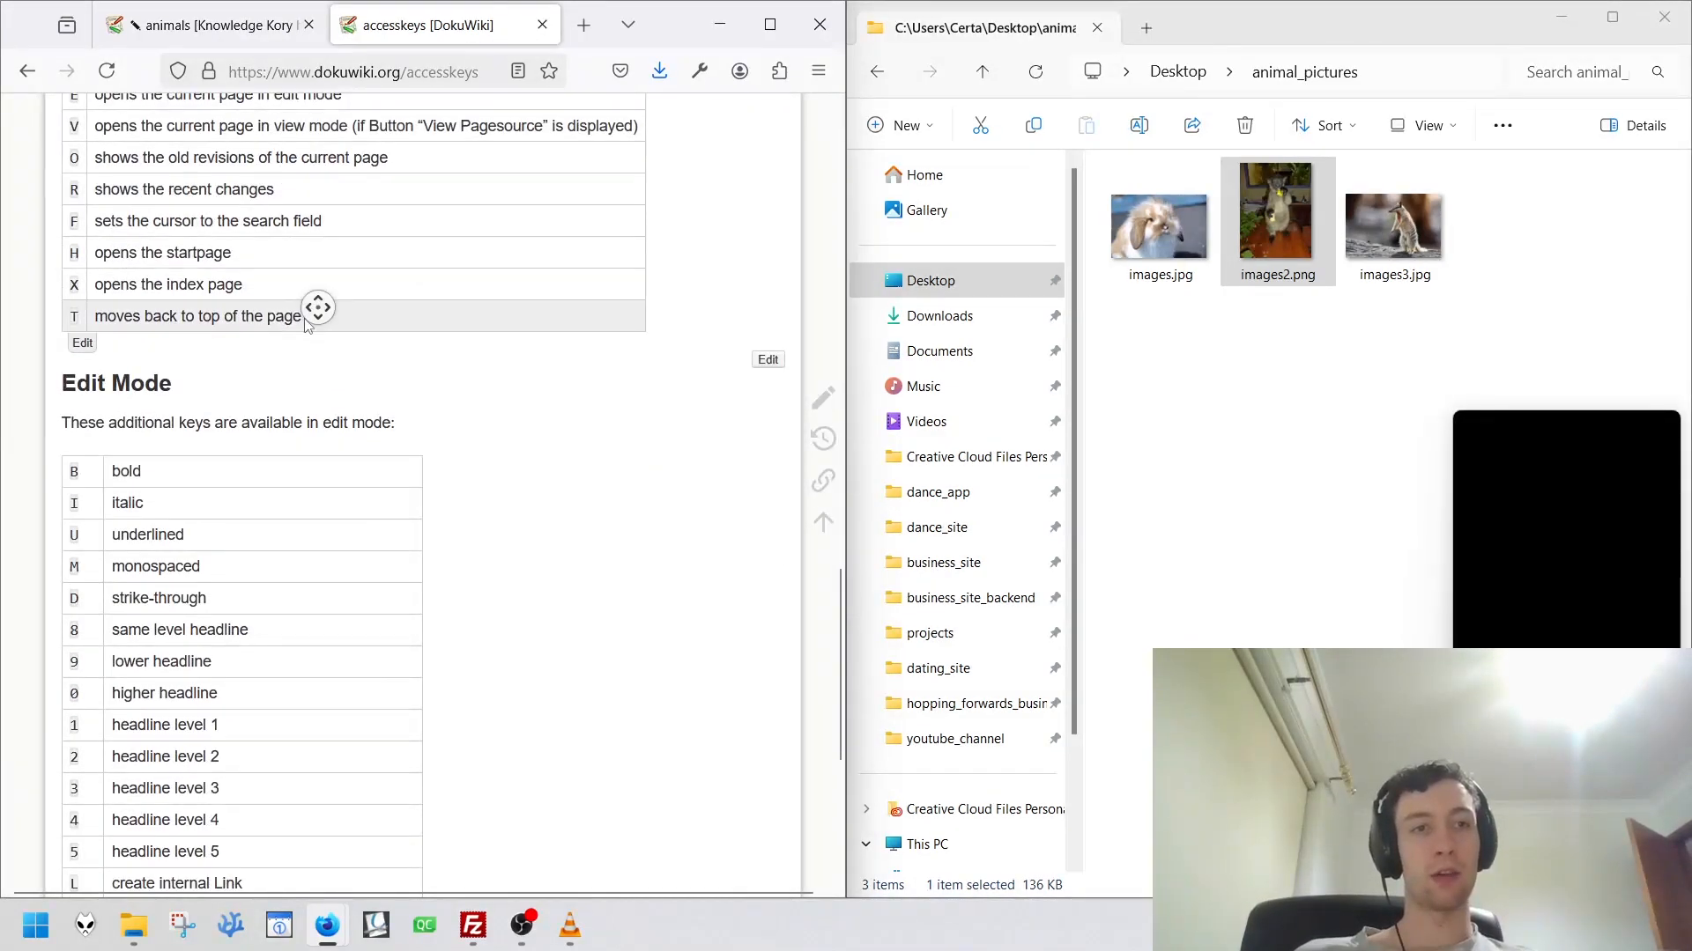
pyautogui.middleClick(367, 345)
pyautogui.scroll(3, 526, 636)
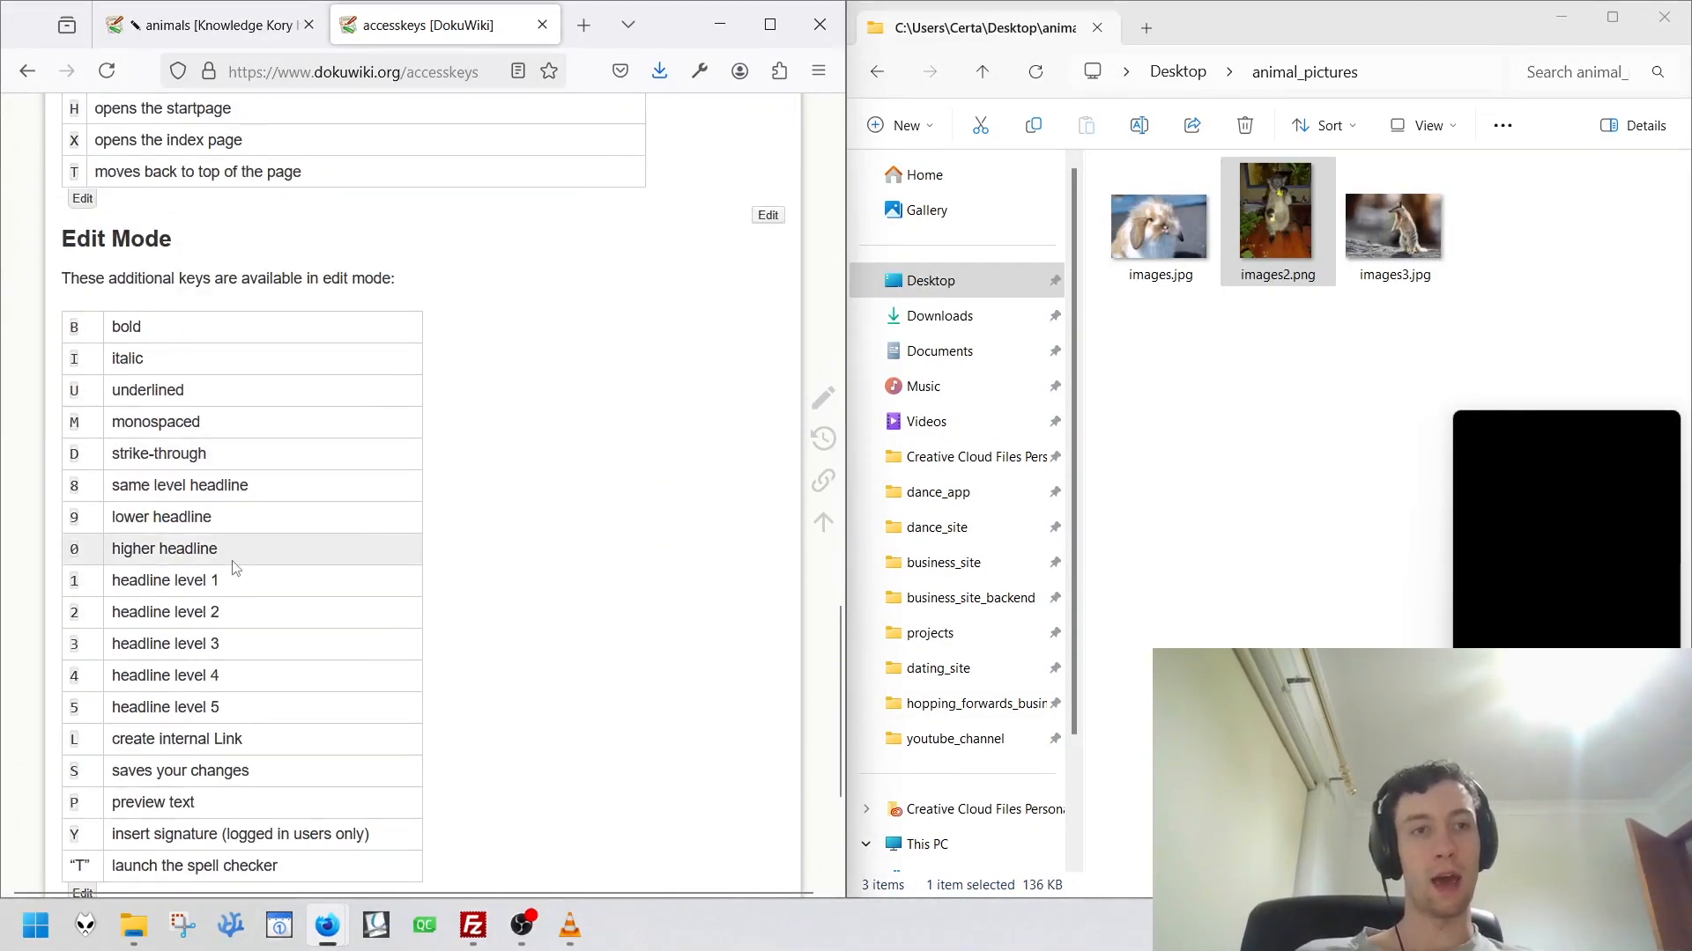
pyautogui.scroll(-1, 212, 448)
pyautogui.middleClick(468, 479)
pyautogui.middleClick(434, 487)
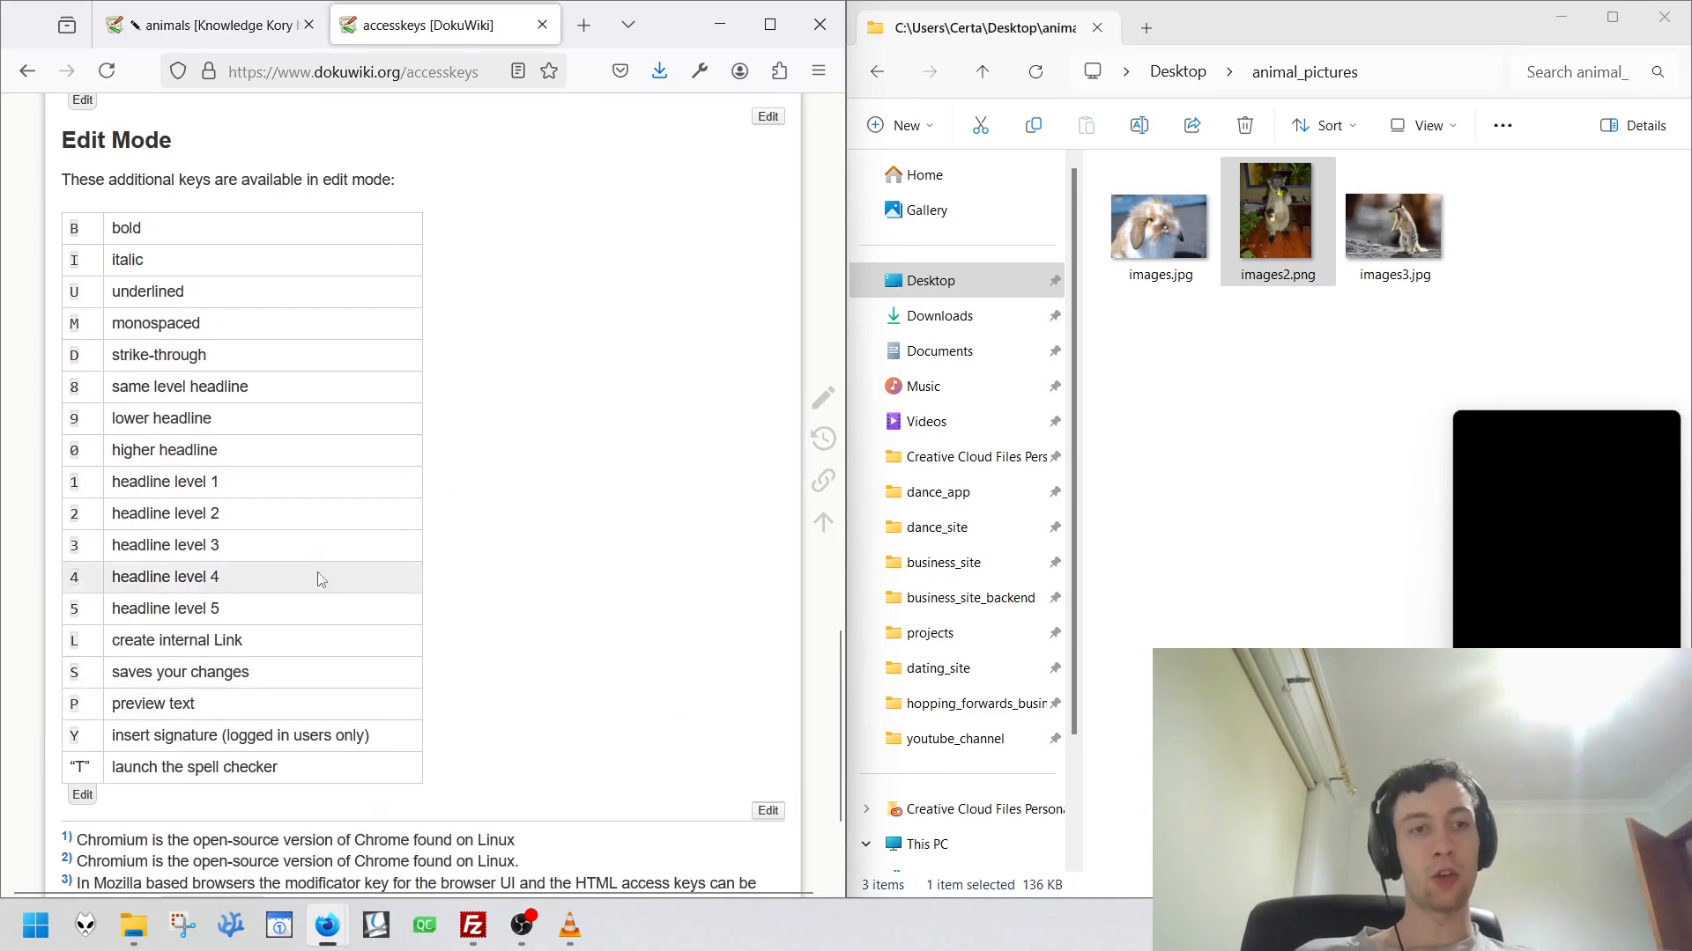
pyautogui.scroll(6, 317, 577)
pyautogui.scroll(-6, 226, 568)
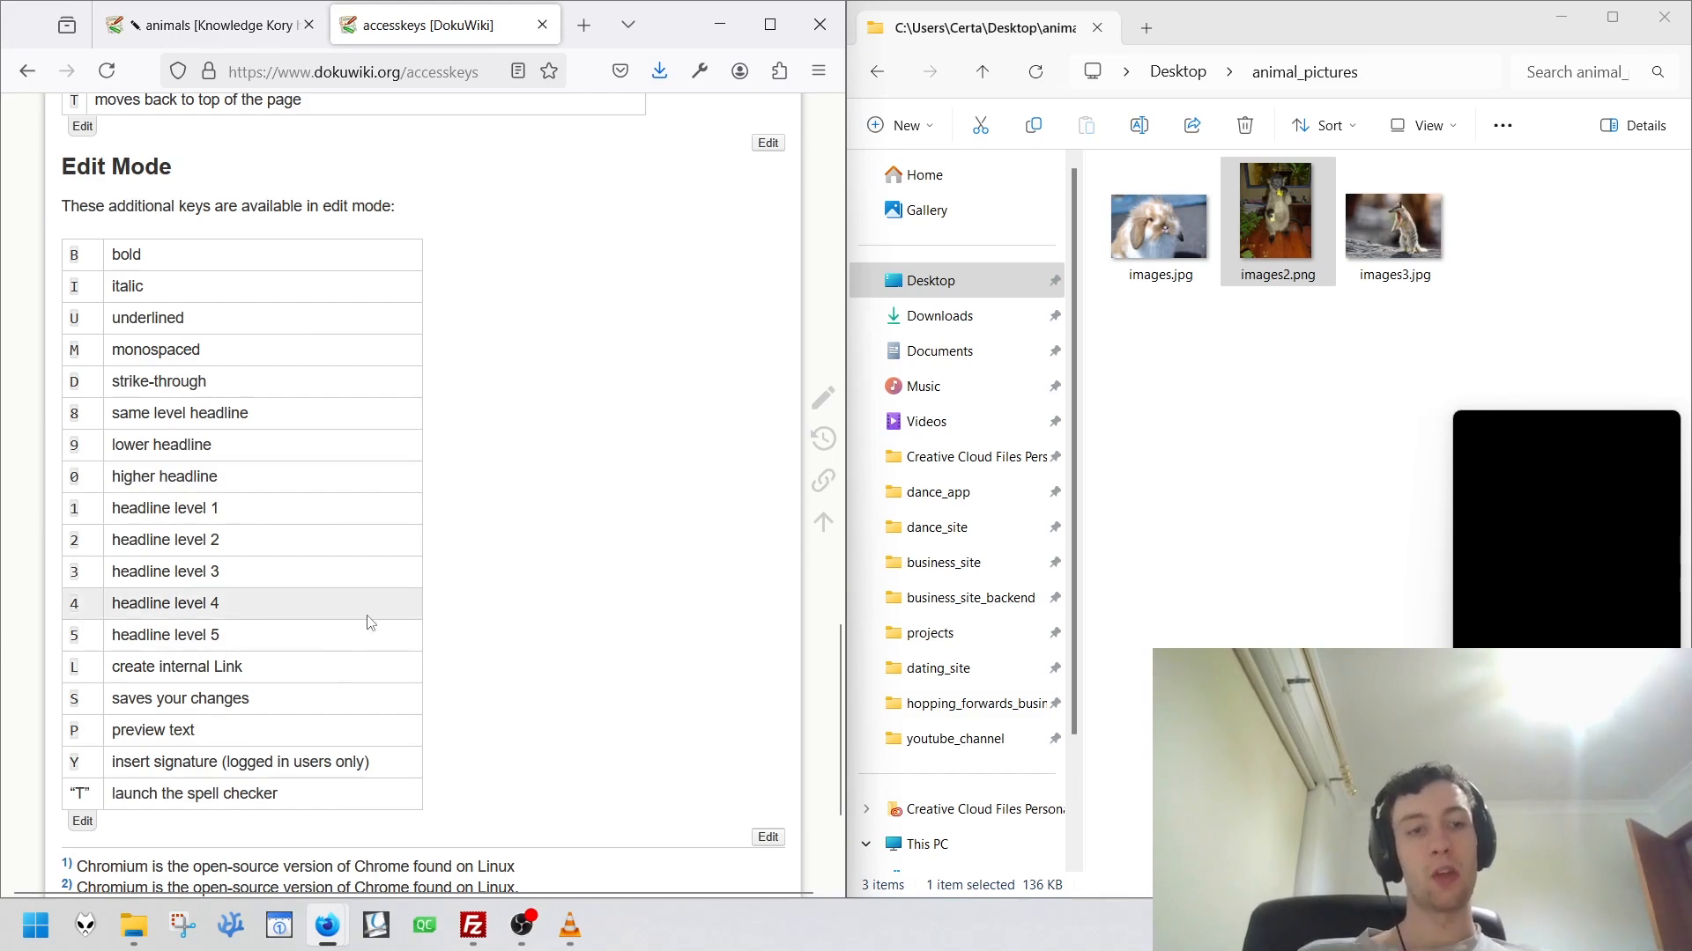
pyautogui.scroll(8, 521, 513)
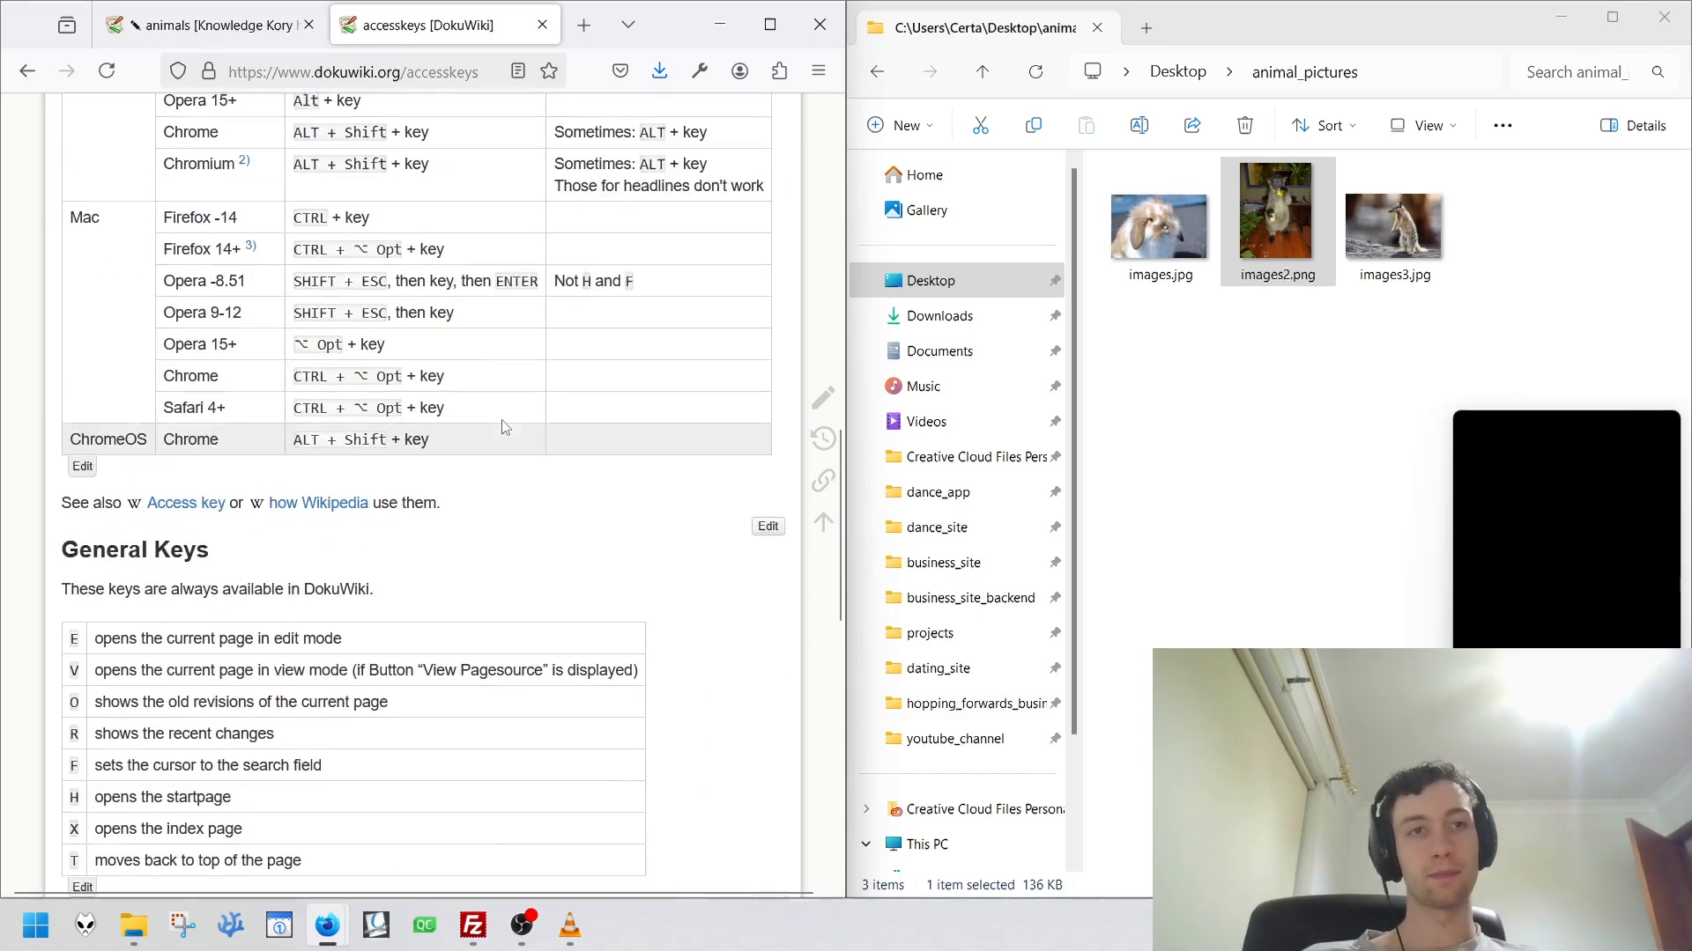
pyautogui.hotkey('ctrl', 'w')
# Clear all text from the animals page editor and open the Media Files window for inserting images.
pyautogui.click(336, 574)
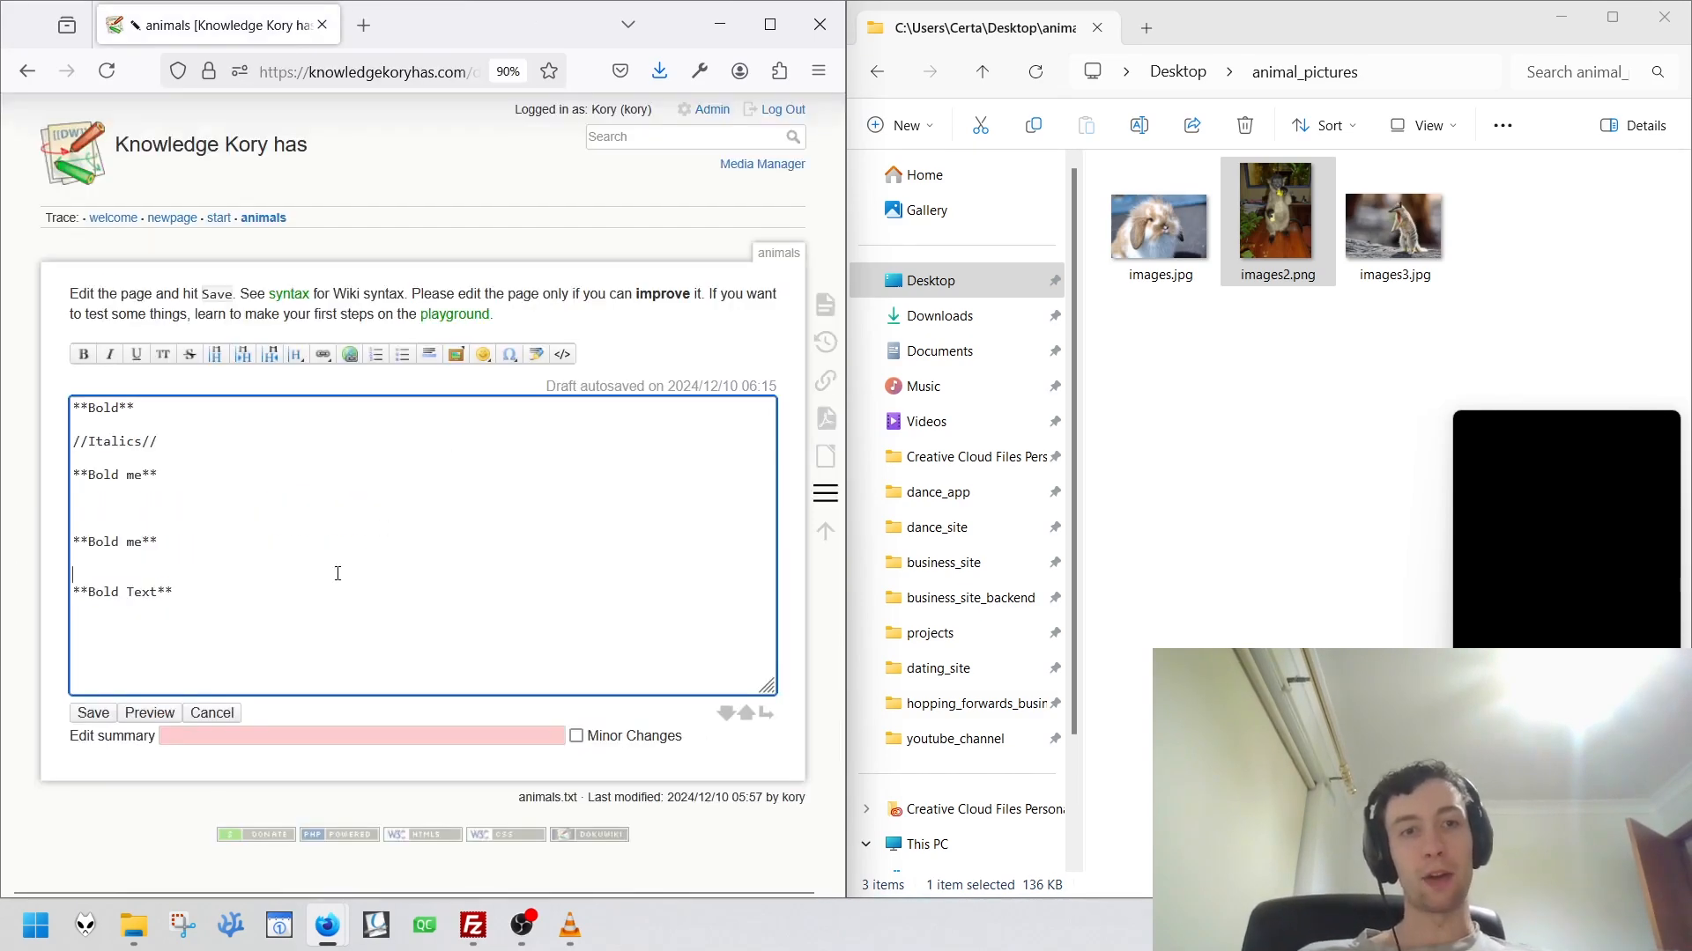
pyautogui.hotkey('ctrl', 'a')
pyautogui.press('BackSpace')
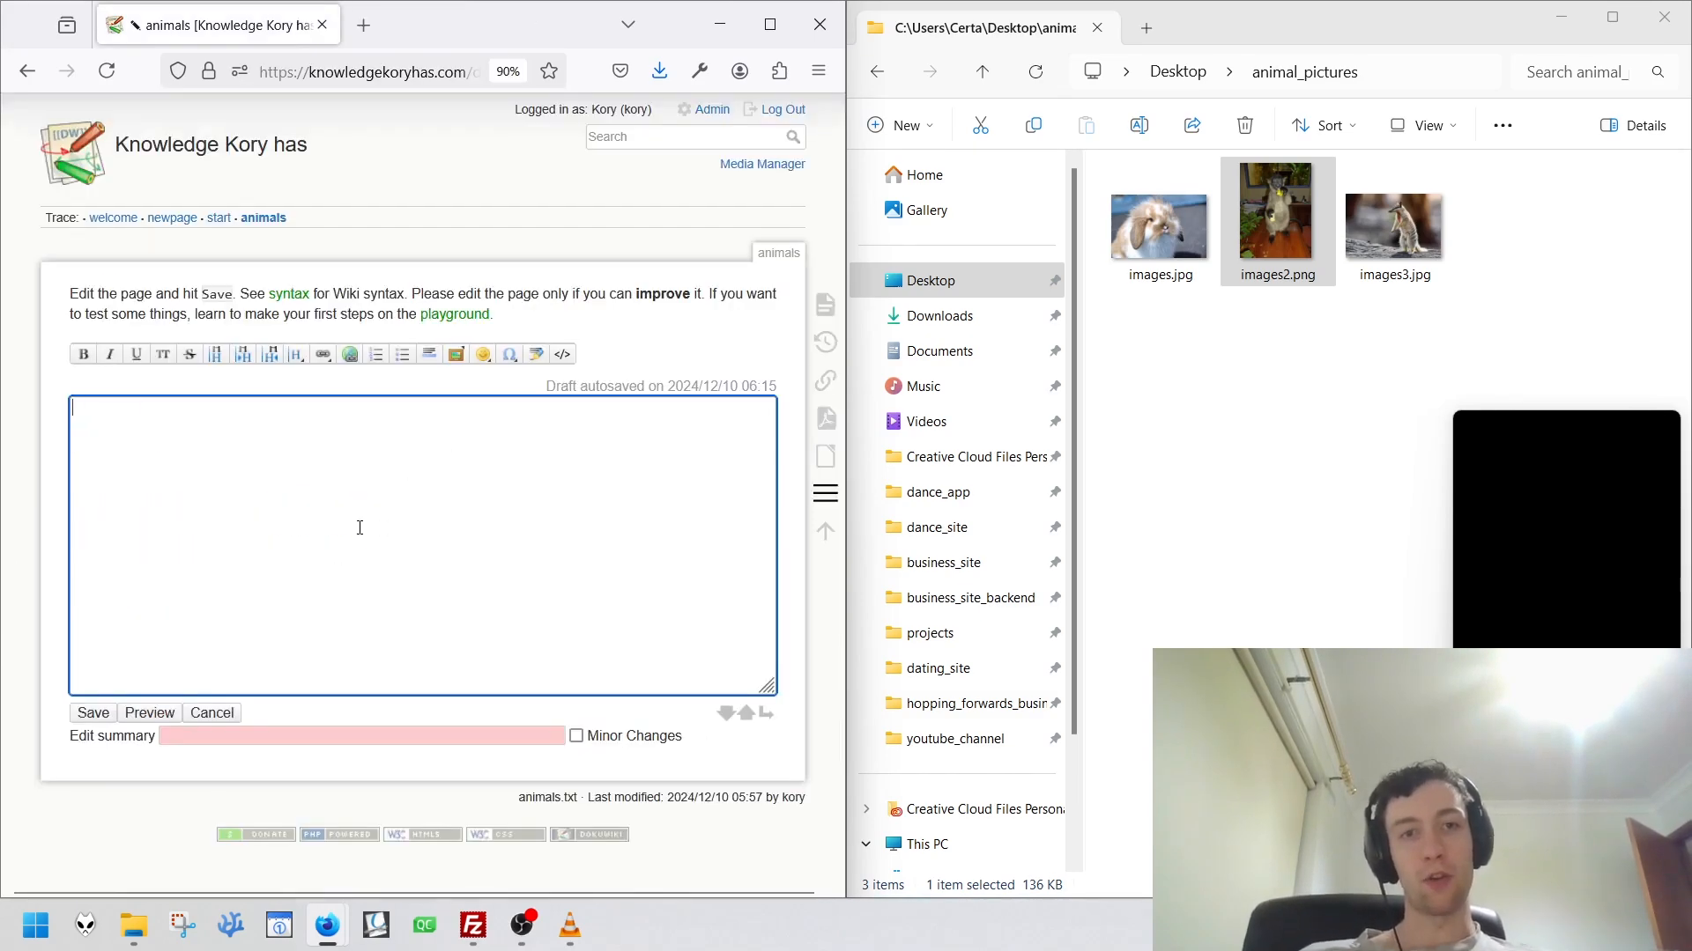
pyautogui.click(450, 366)
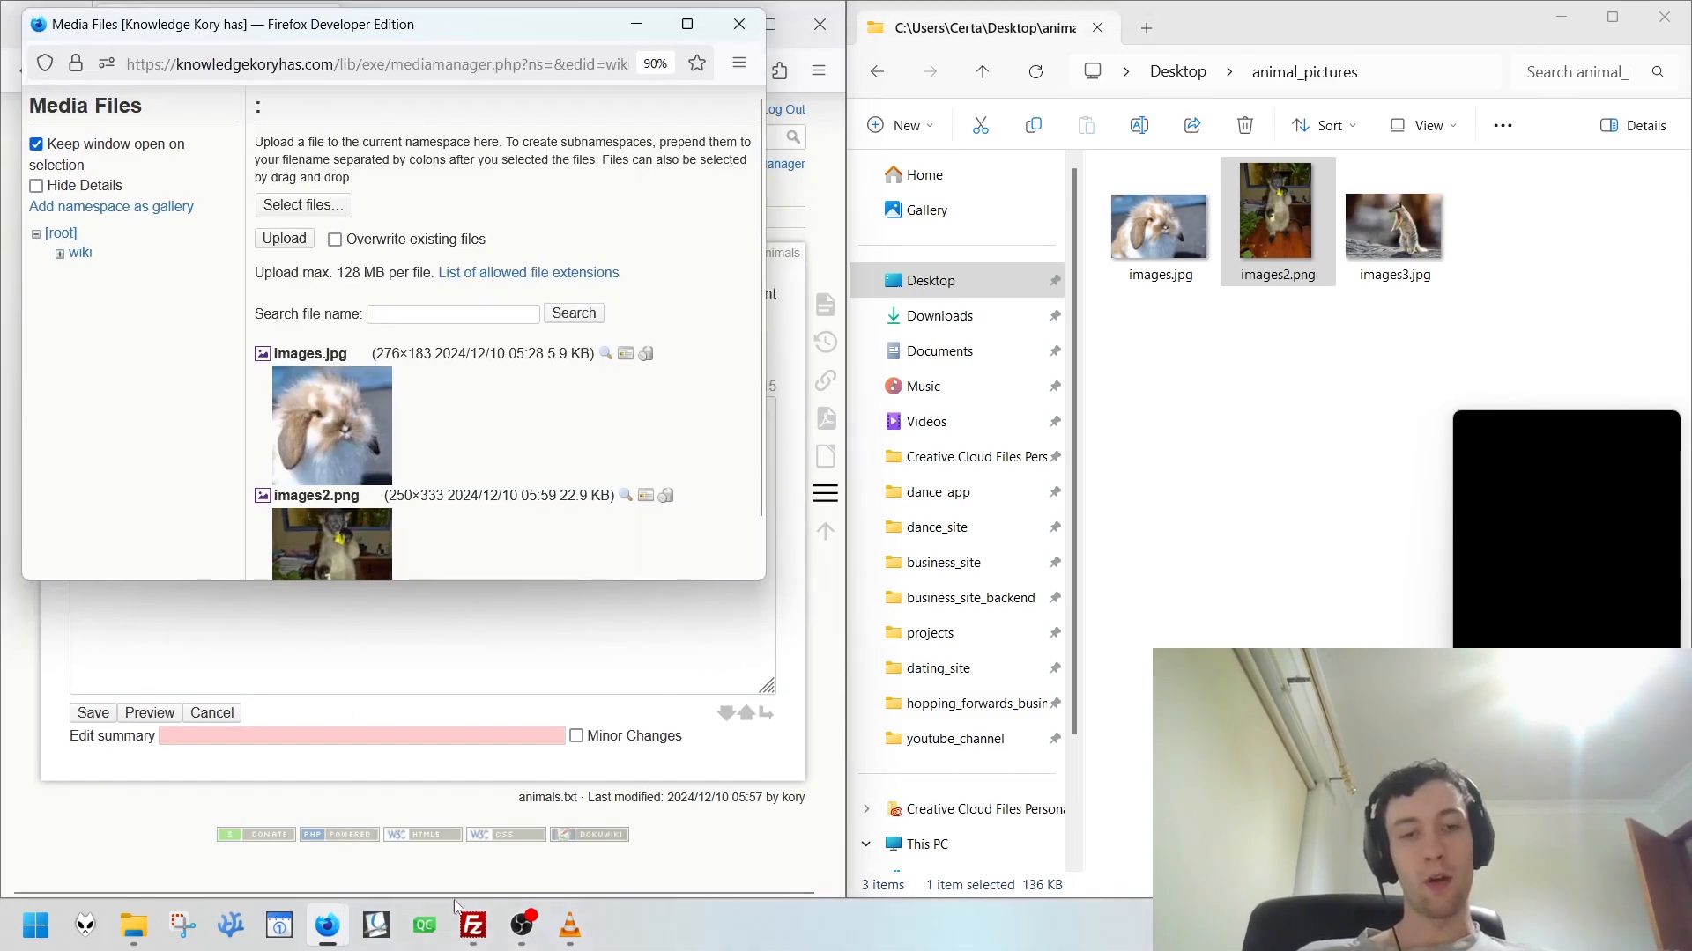
# Switch to FileZilla and delete images.jpg and images2.png from the server's data/media folder.
pyautogui.click(473, 925)
pyautogui.moveTo(291, 639); pyautogui.dragTo(274, 584)
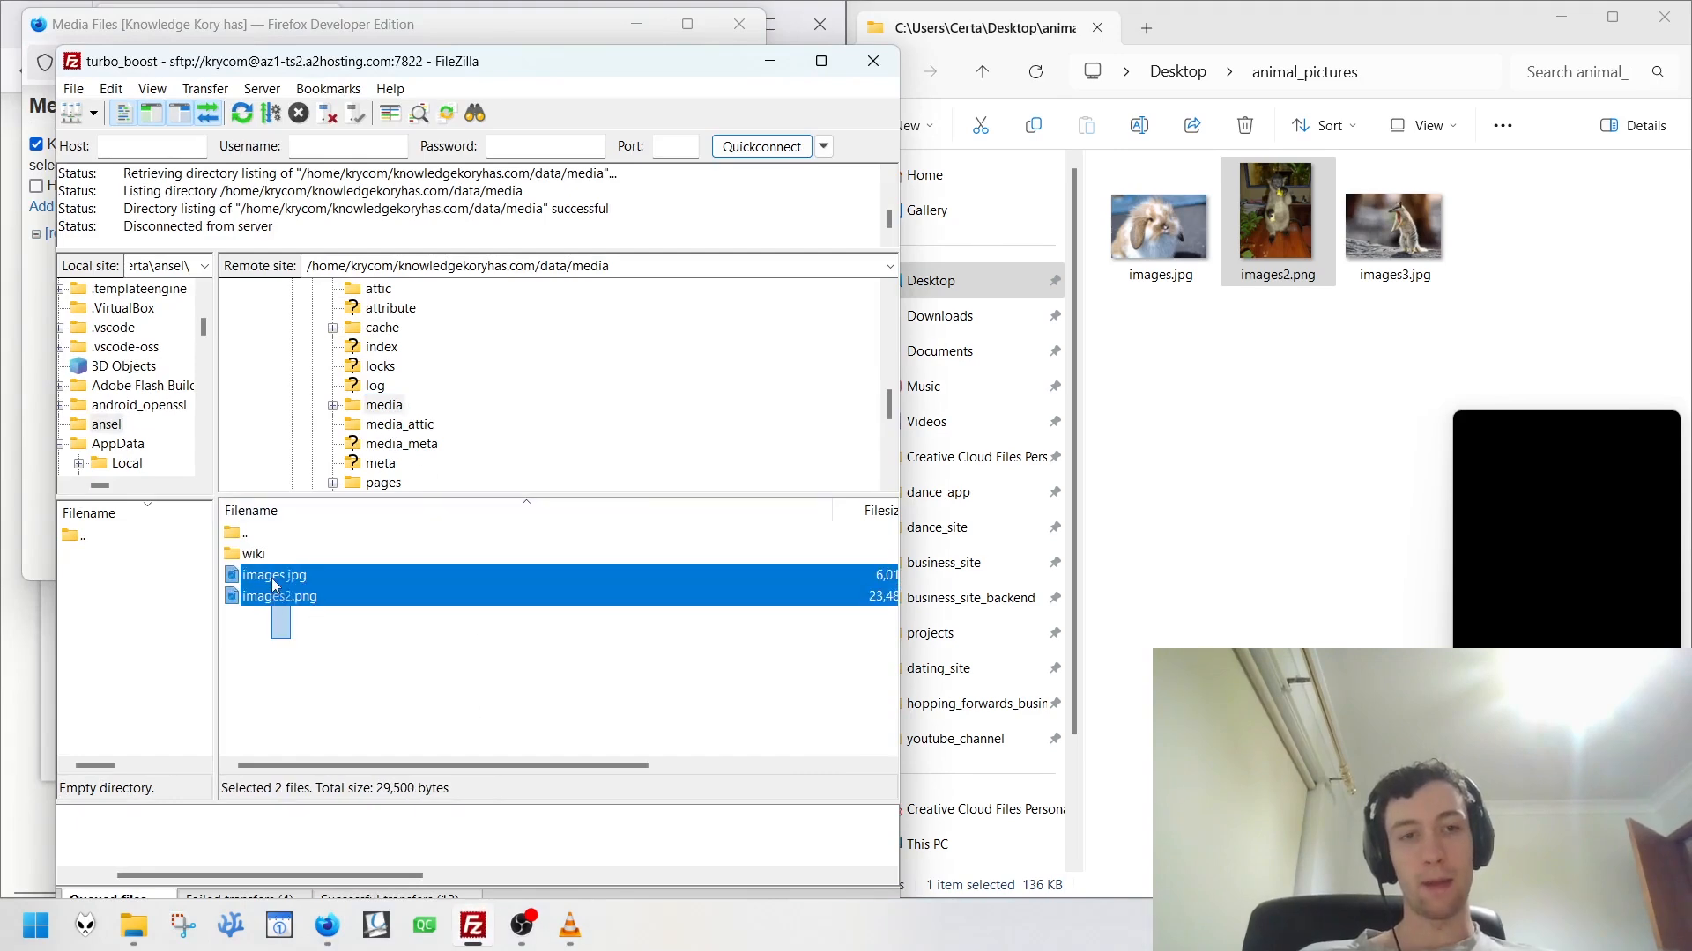
pyautogui.rightClick(274, 584)
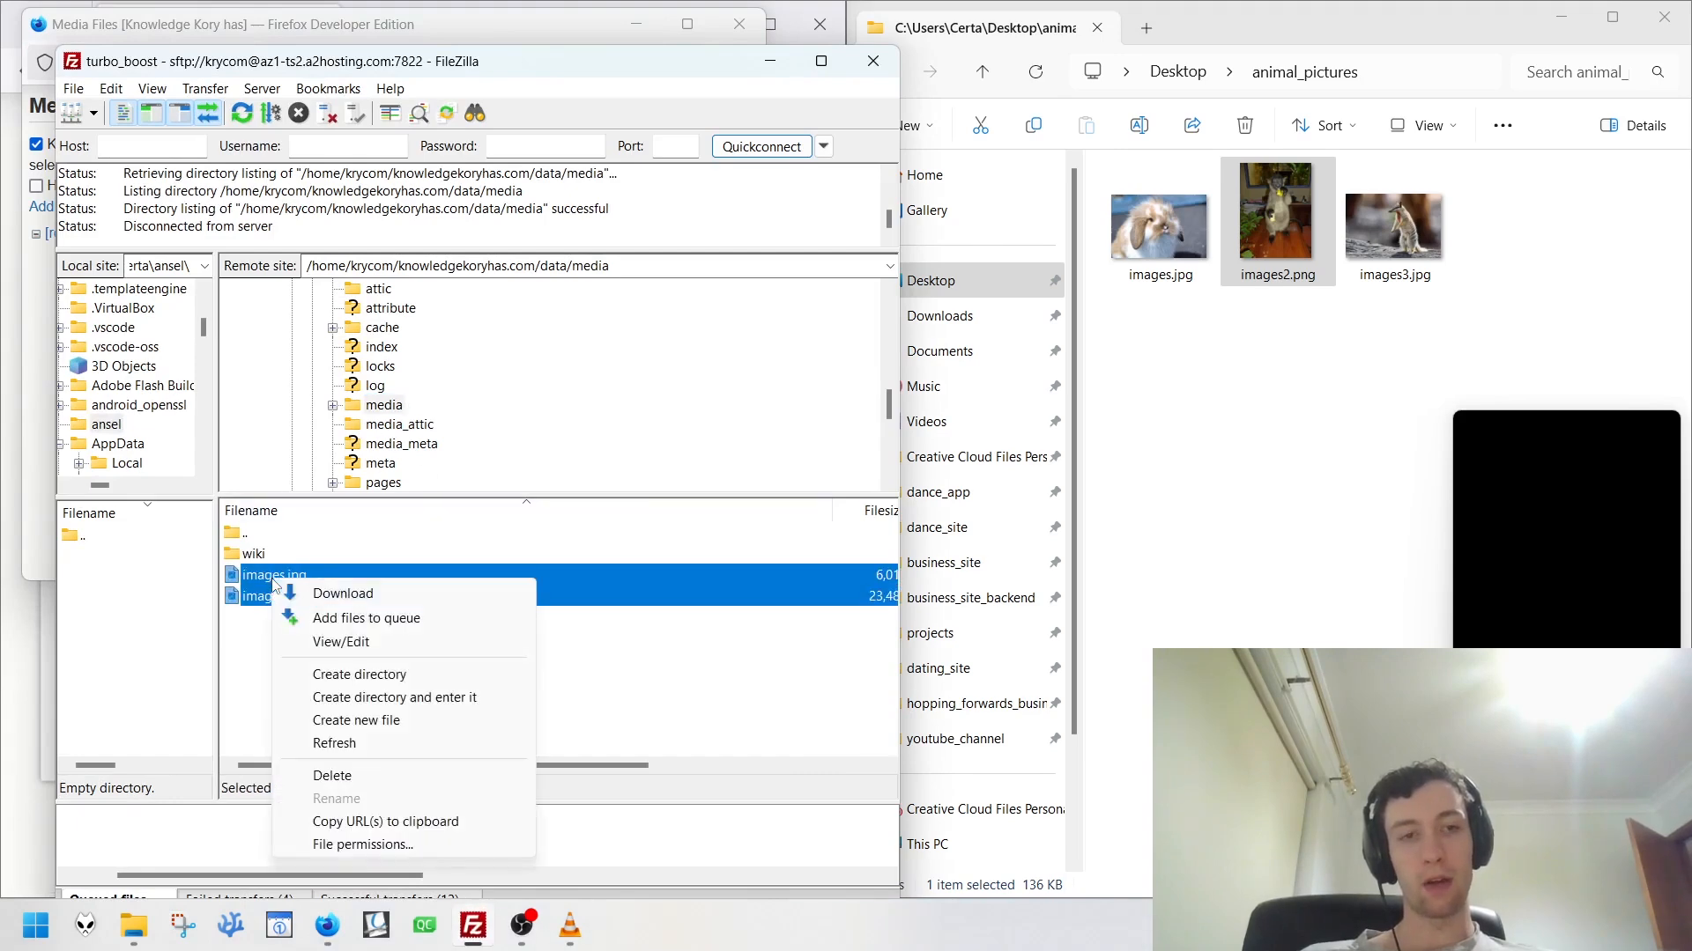
pyautogui.click(400, 777)
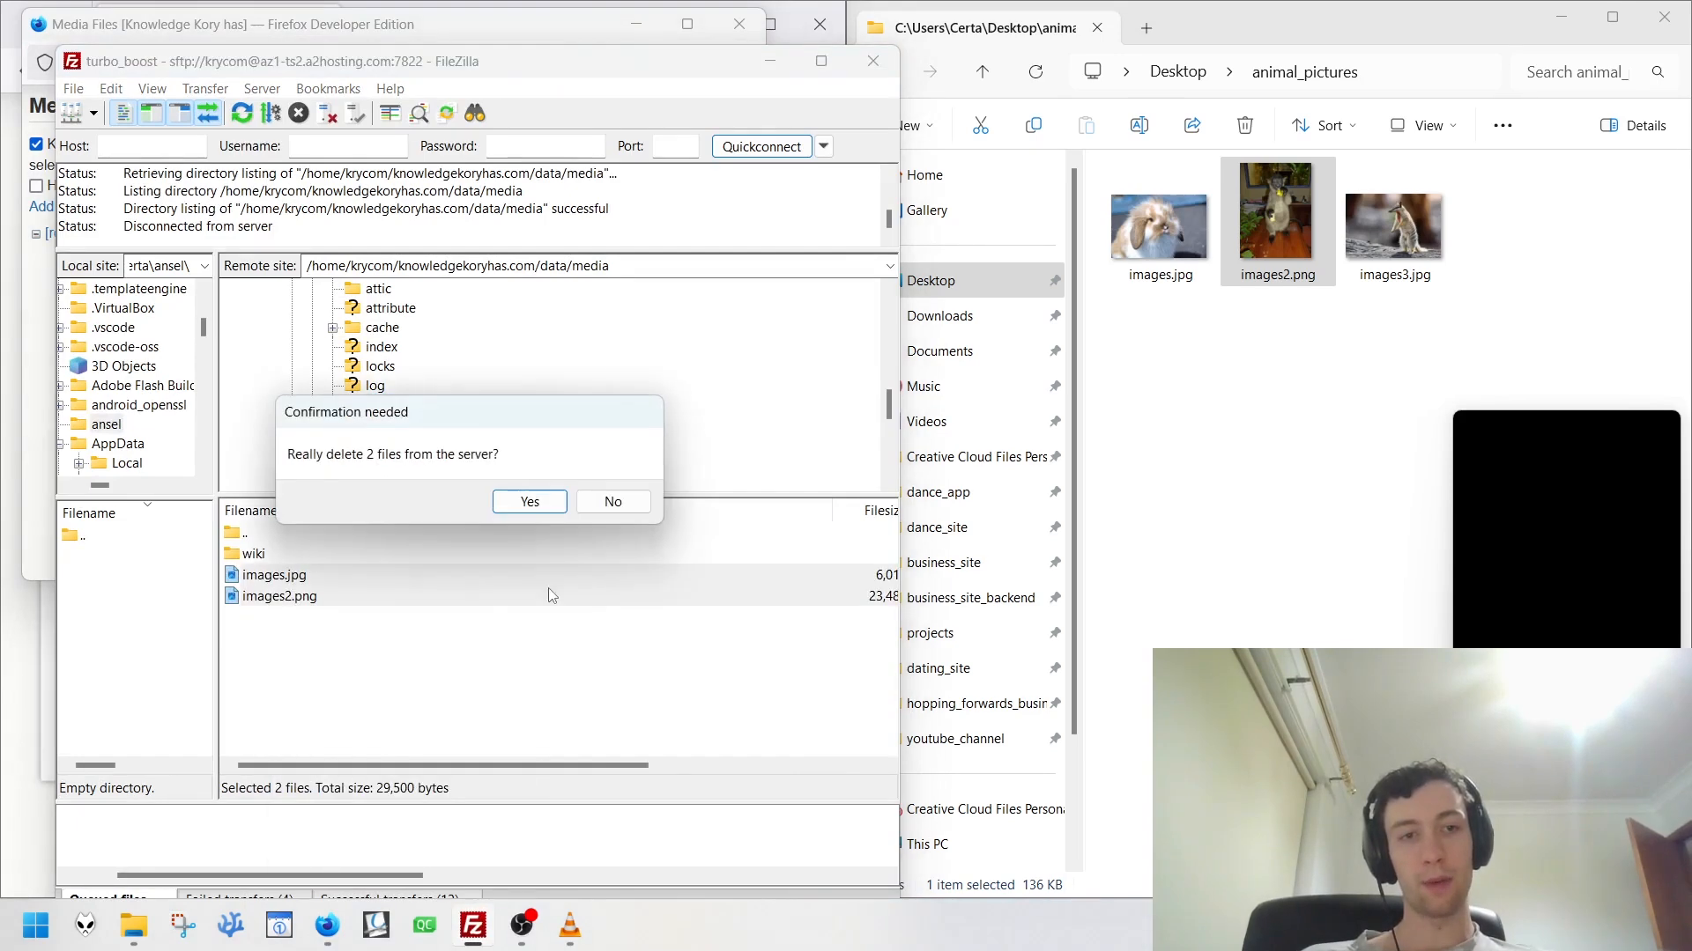
pyautogui.click(527, 504)
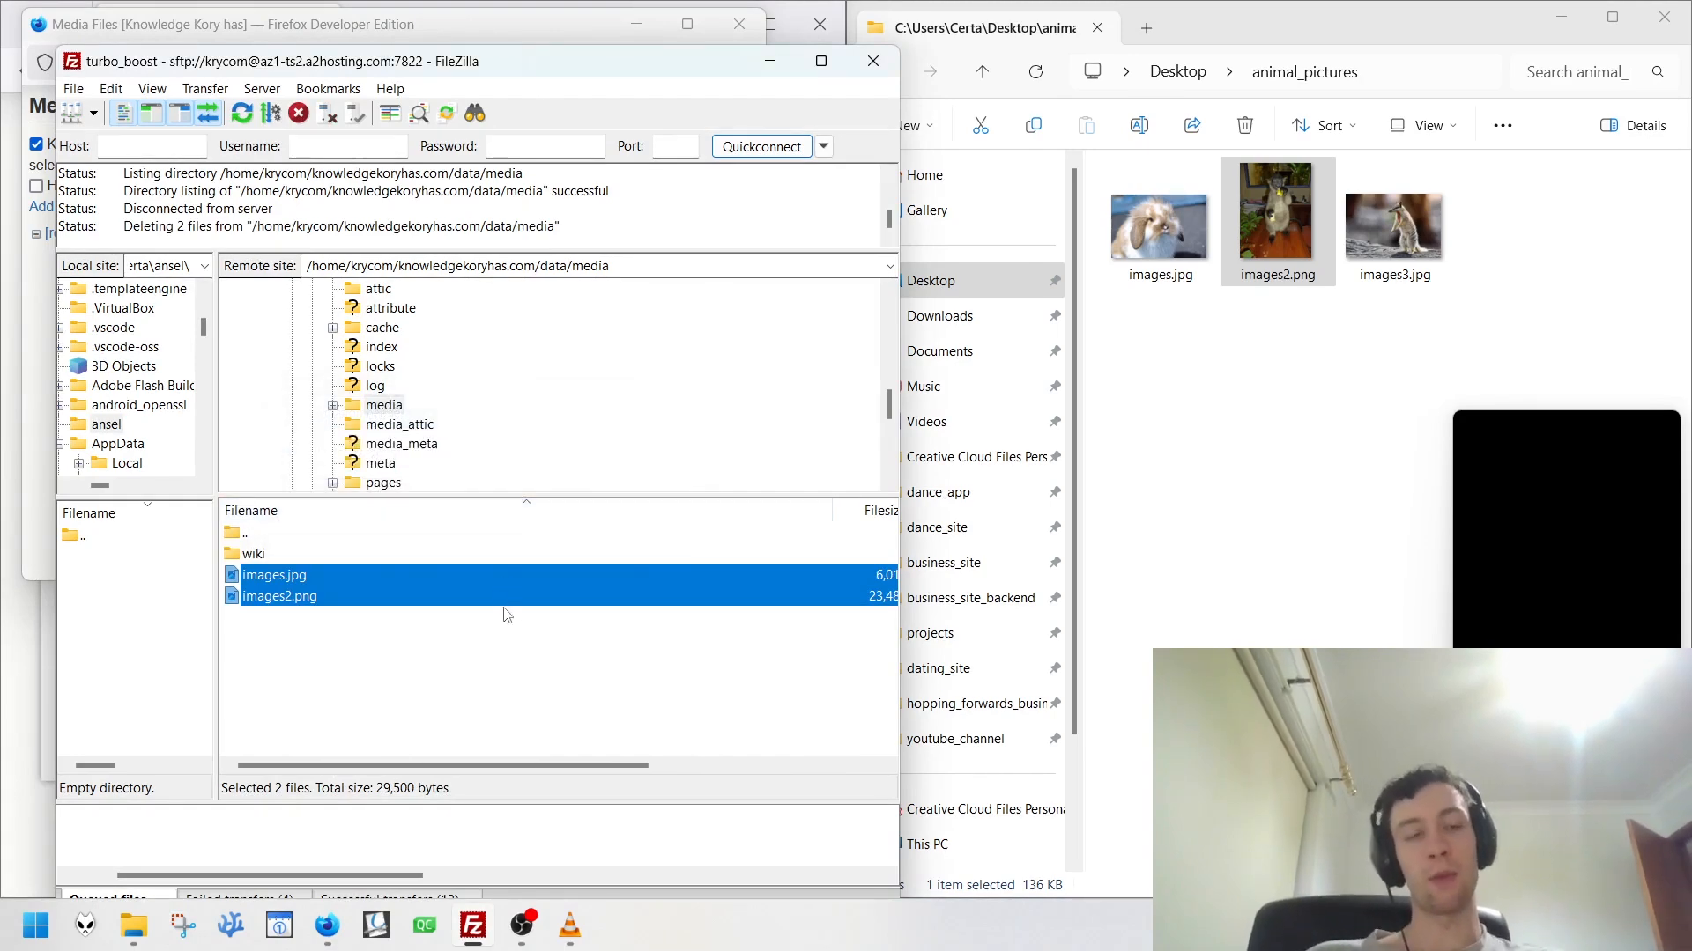
pyautogui.click(746, 50)
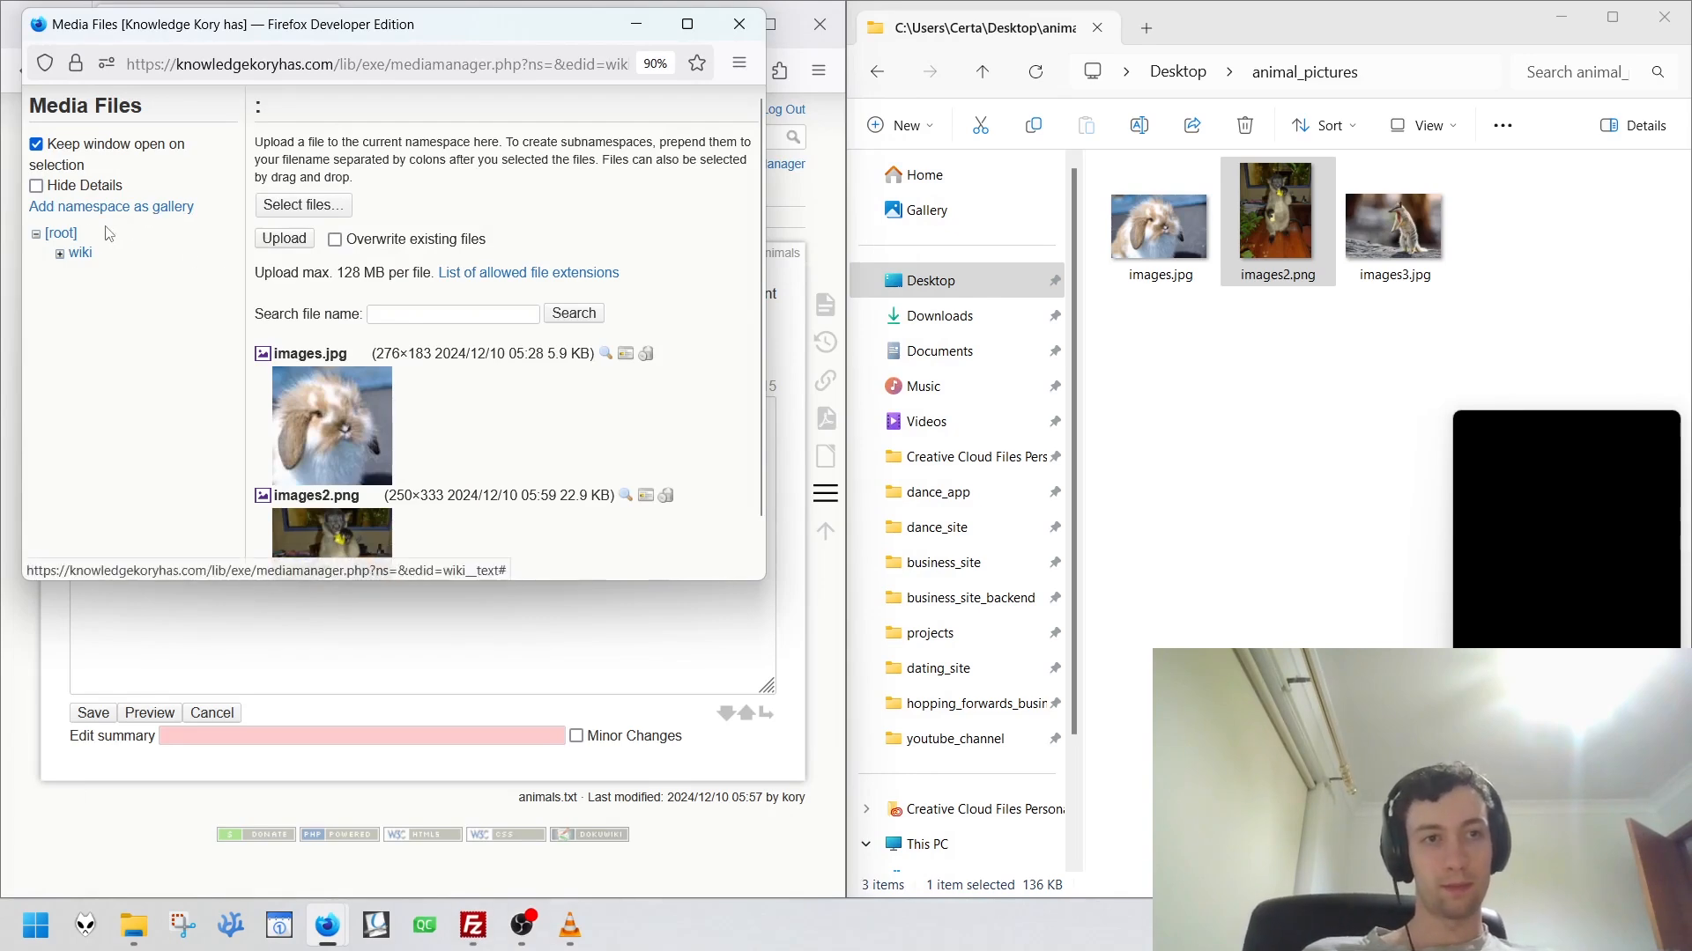
# Recheck the root namespace in Media Files, close that window, and check the server's data/media folder in FileZilla.
pyautogui.click(64, 233)
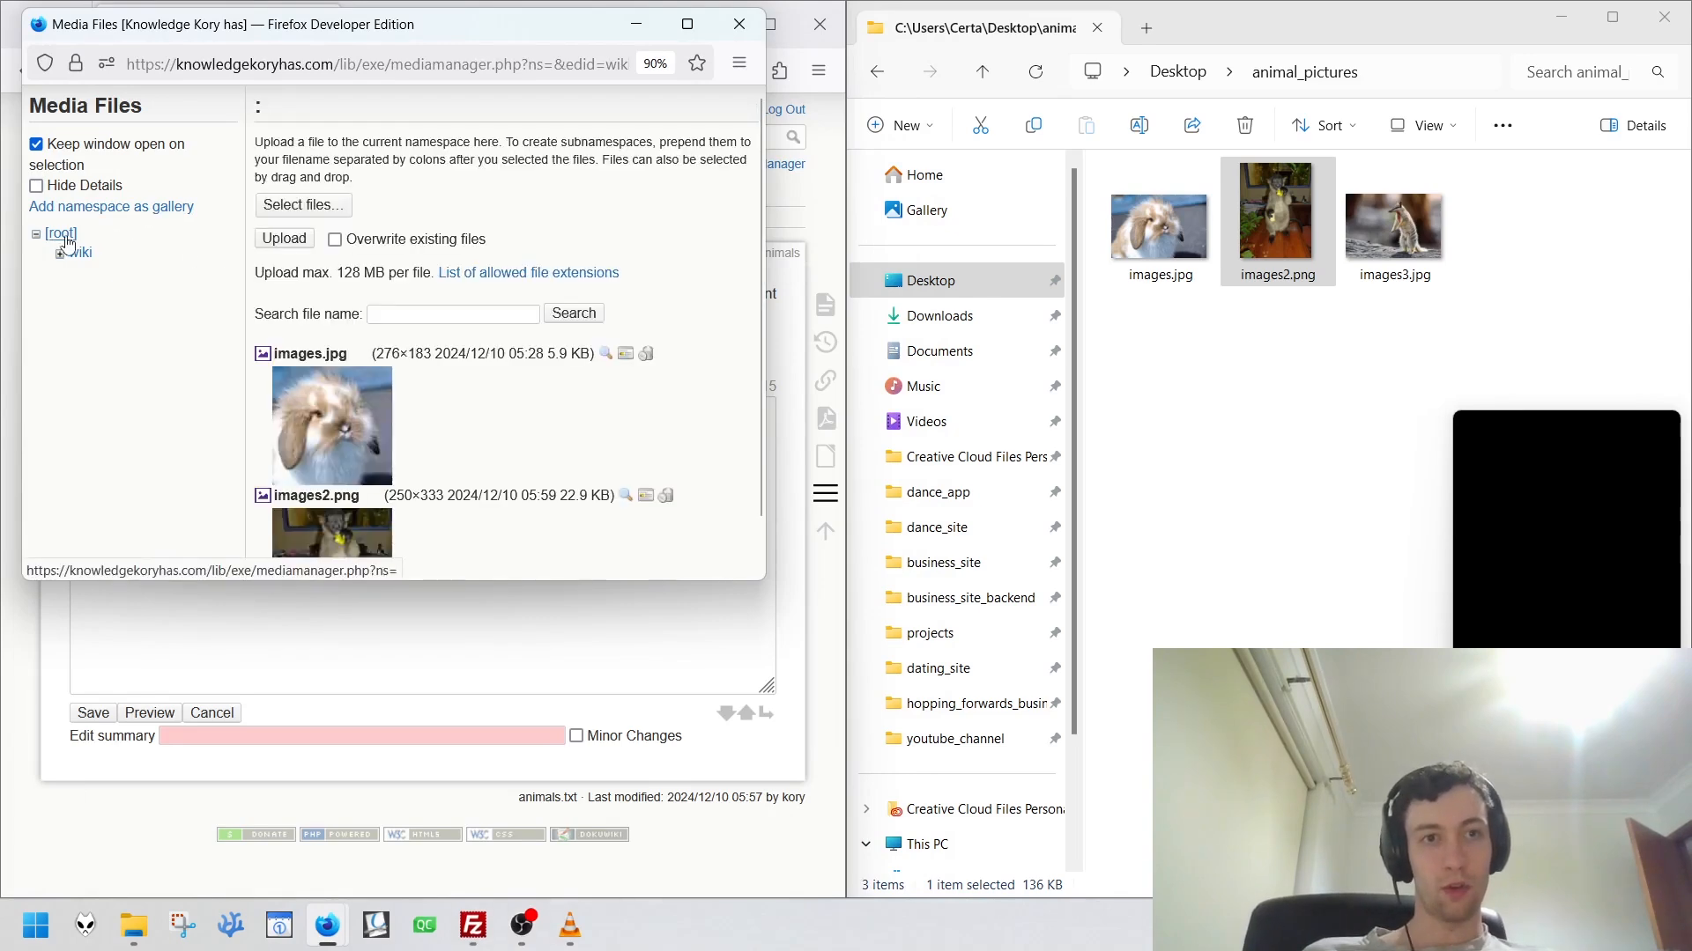
pyautogui.click(739, 24)
pyautogui.click(473, 925)
pyautogui.rightClick(362, 629)
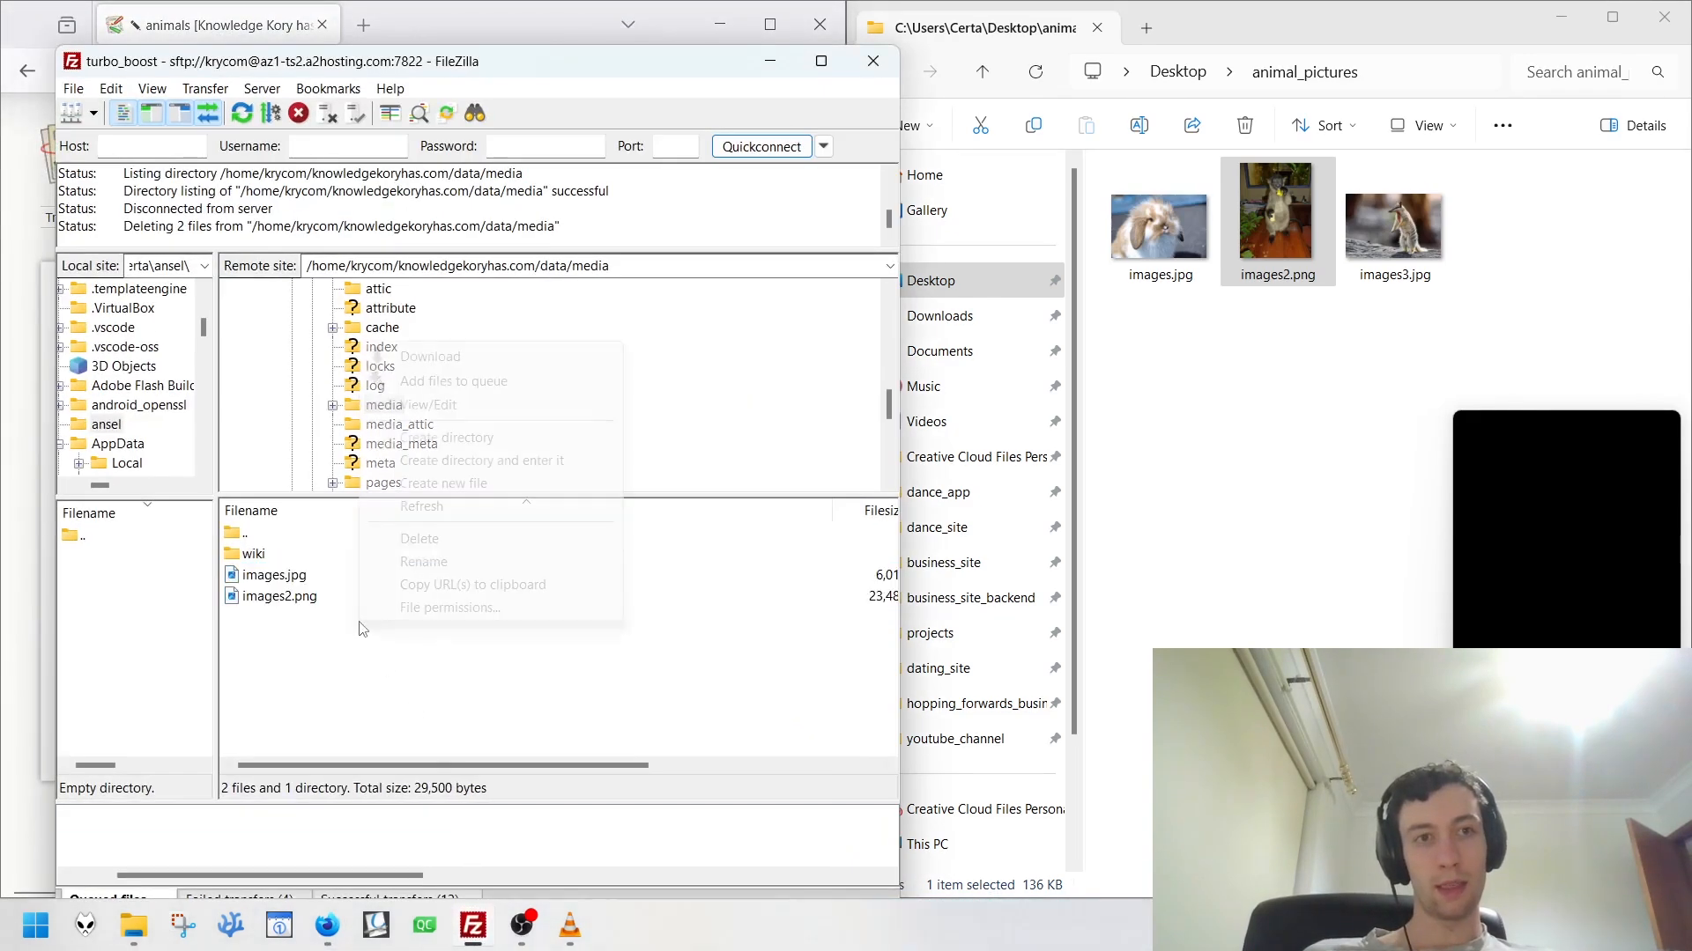
pyautogui.click(362, 629)
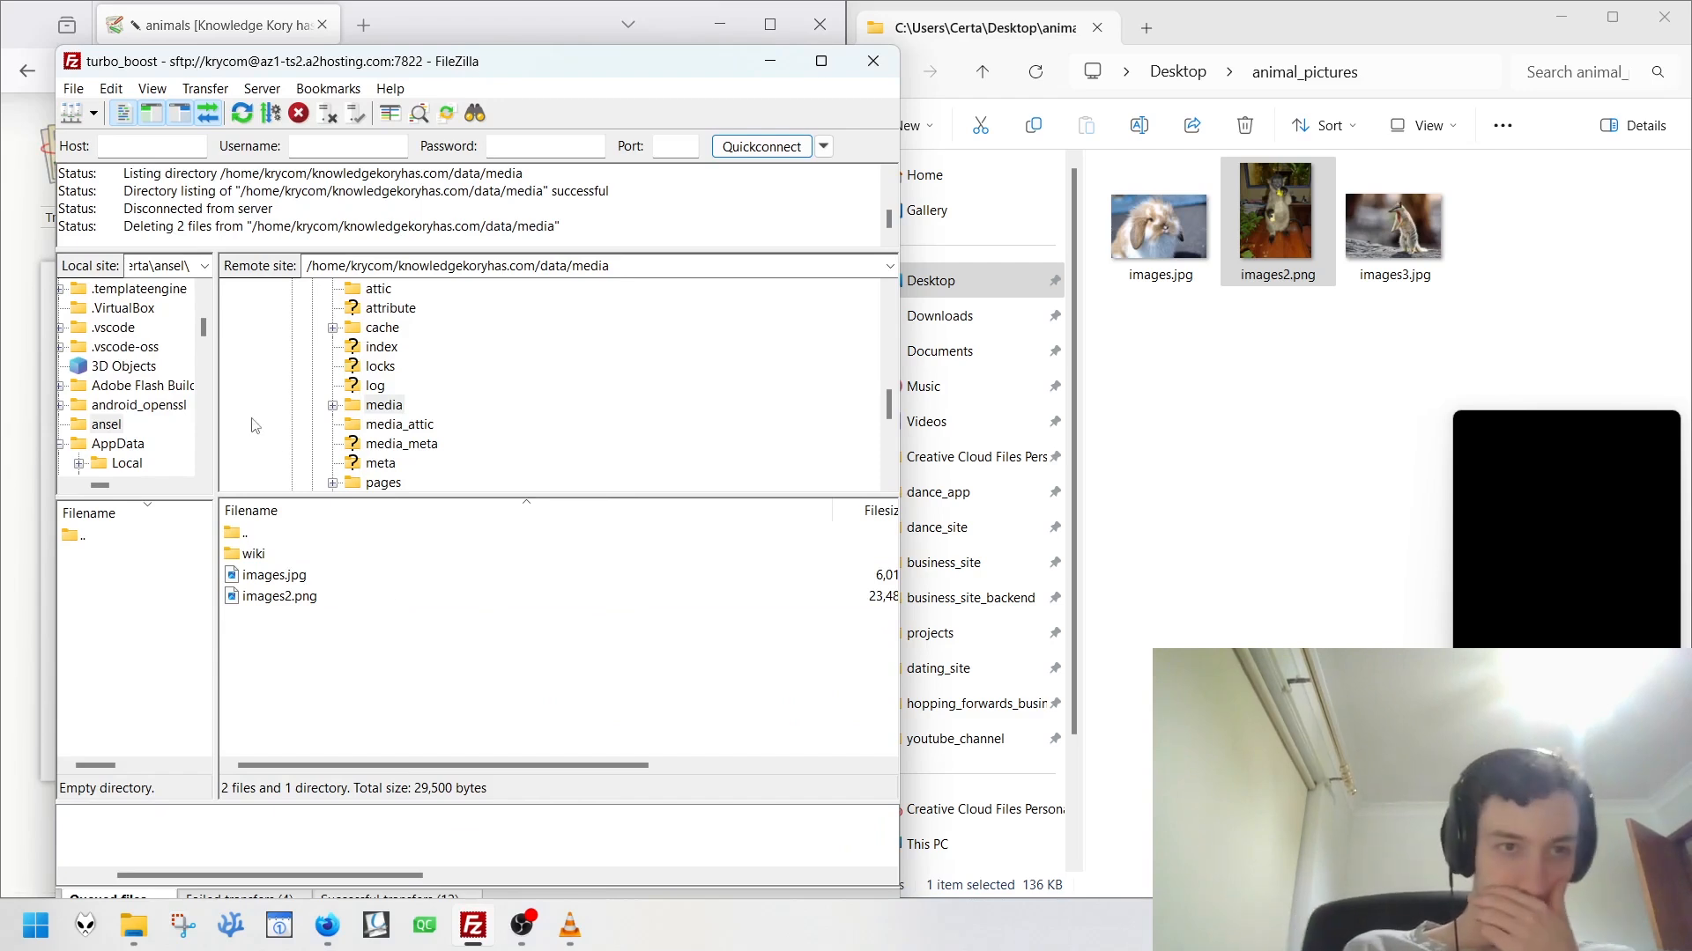
pyautogui.moveTo(216, 407); pyautogui.dragTo(156, 407)
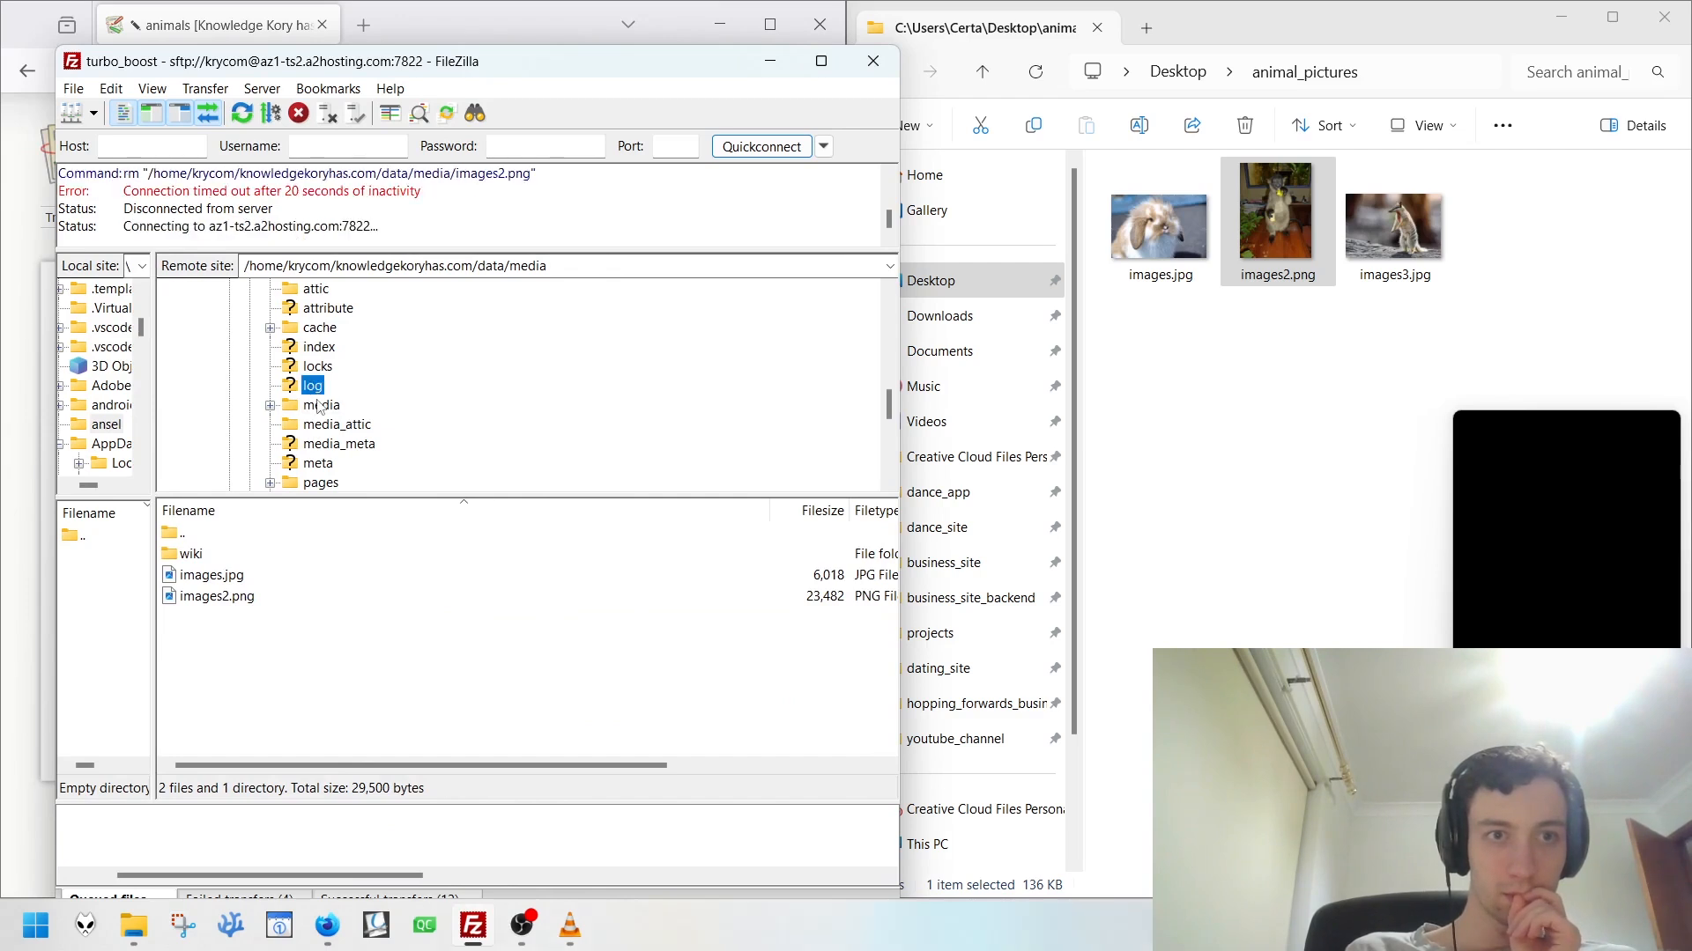
pyautogui.click(319, 405)
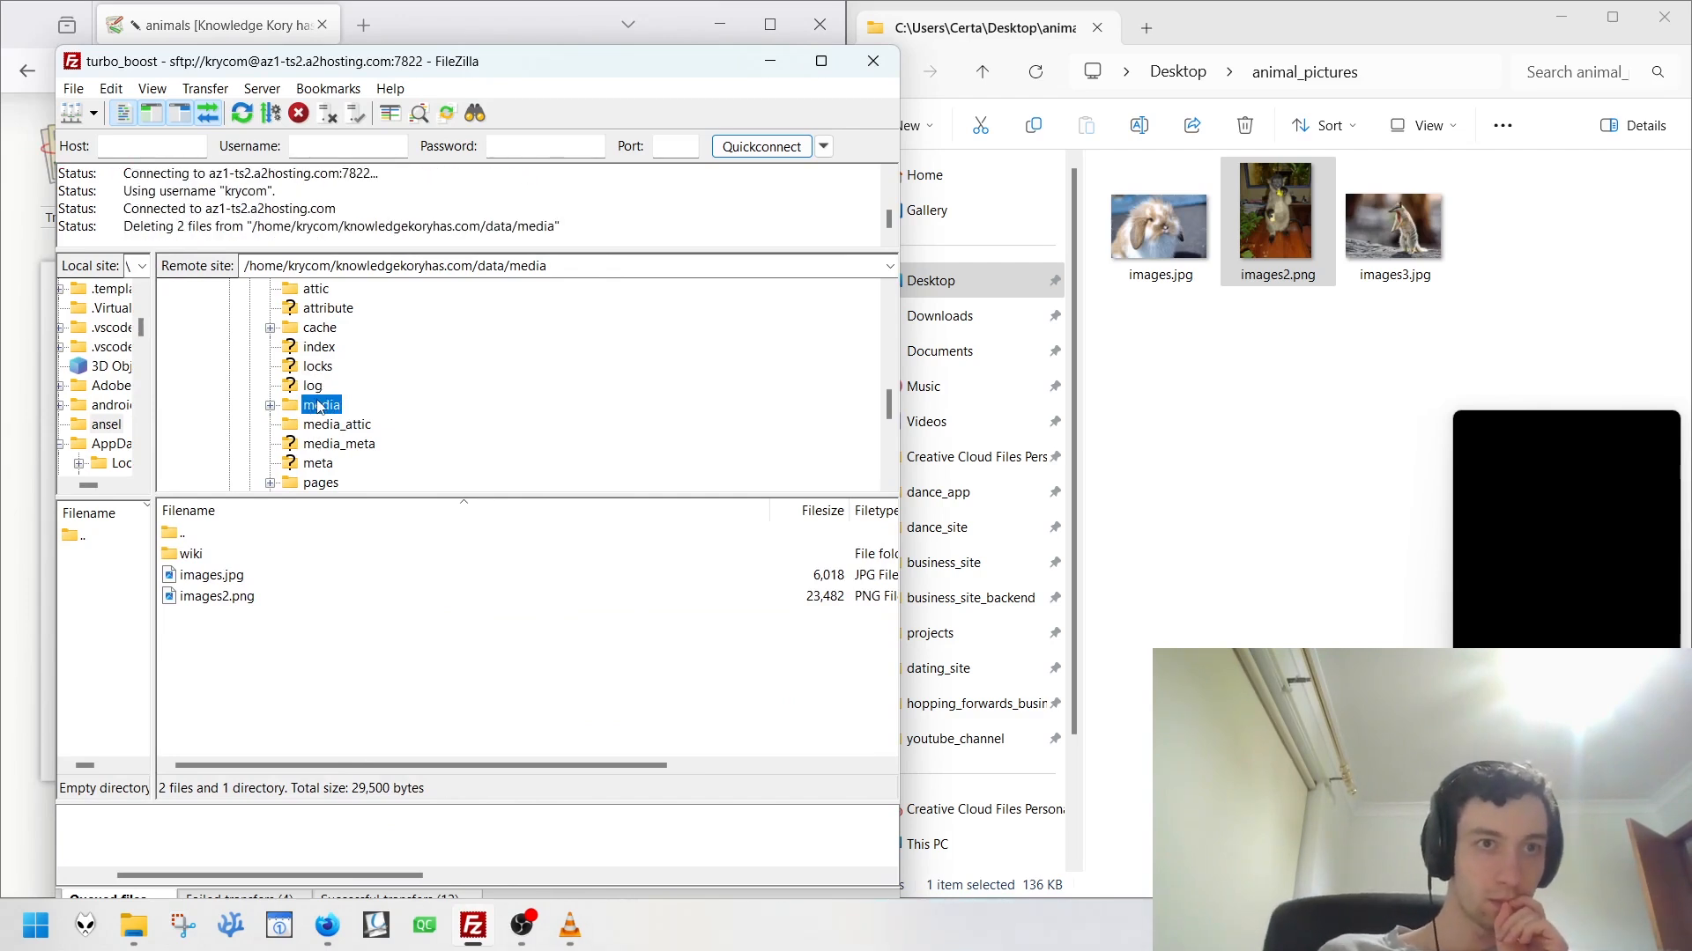
pyautogui.click(769, 61)
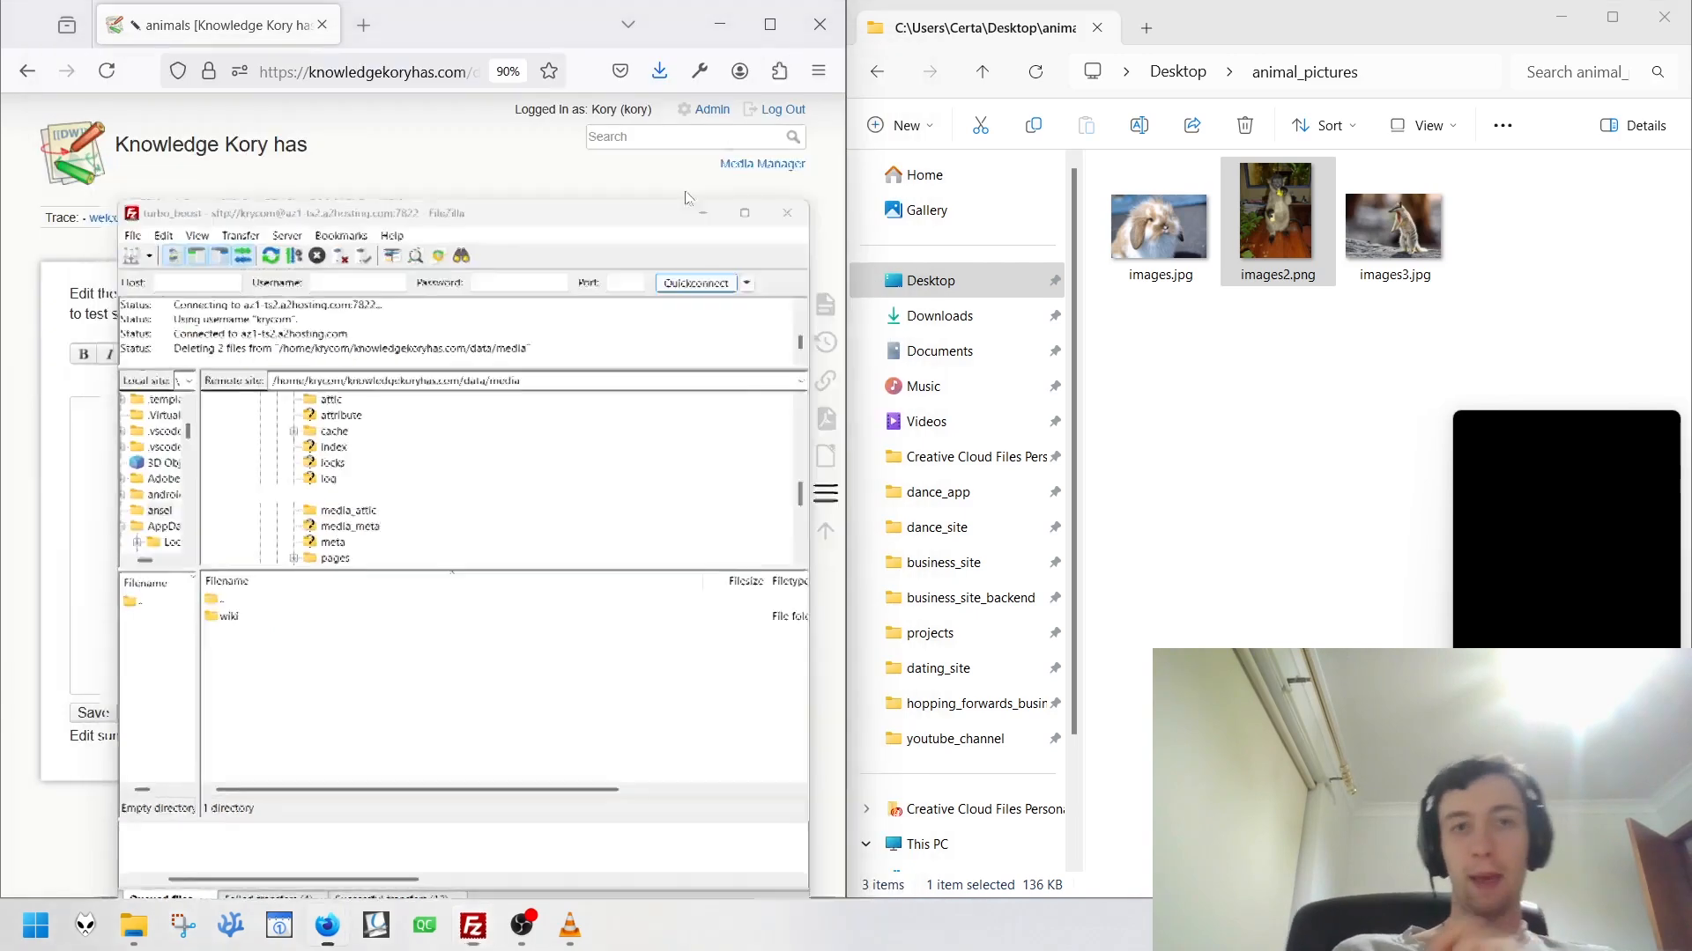
# Reopen the Media Files window from the animals page editor and upload images.jpg from the animal_pictures folder.
pyautogui.click(384, 469)
pyautogui.click(456, 354)
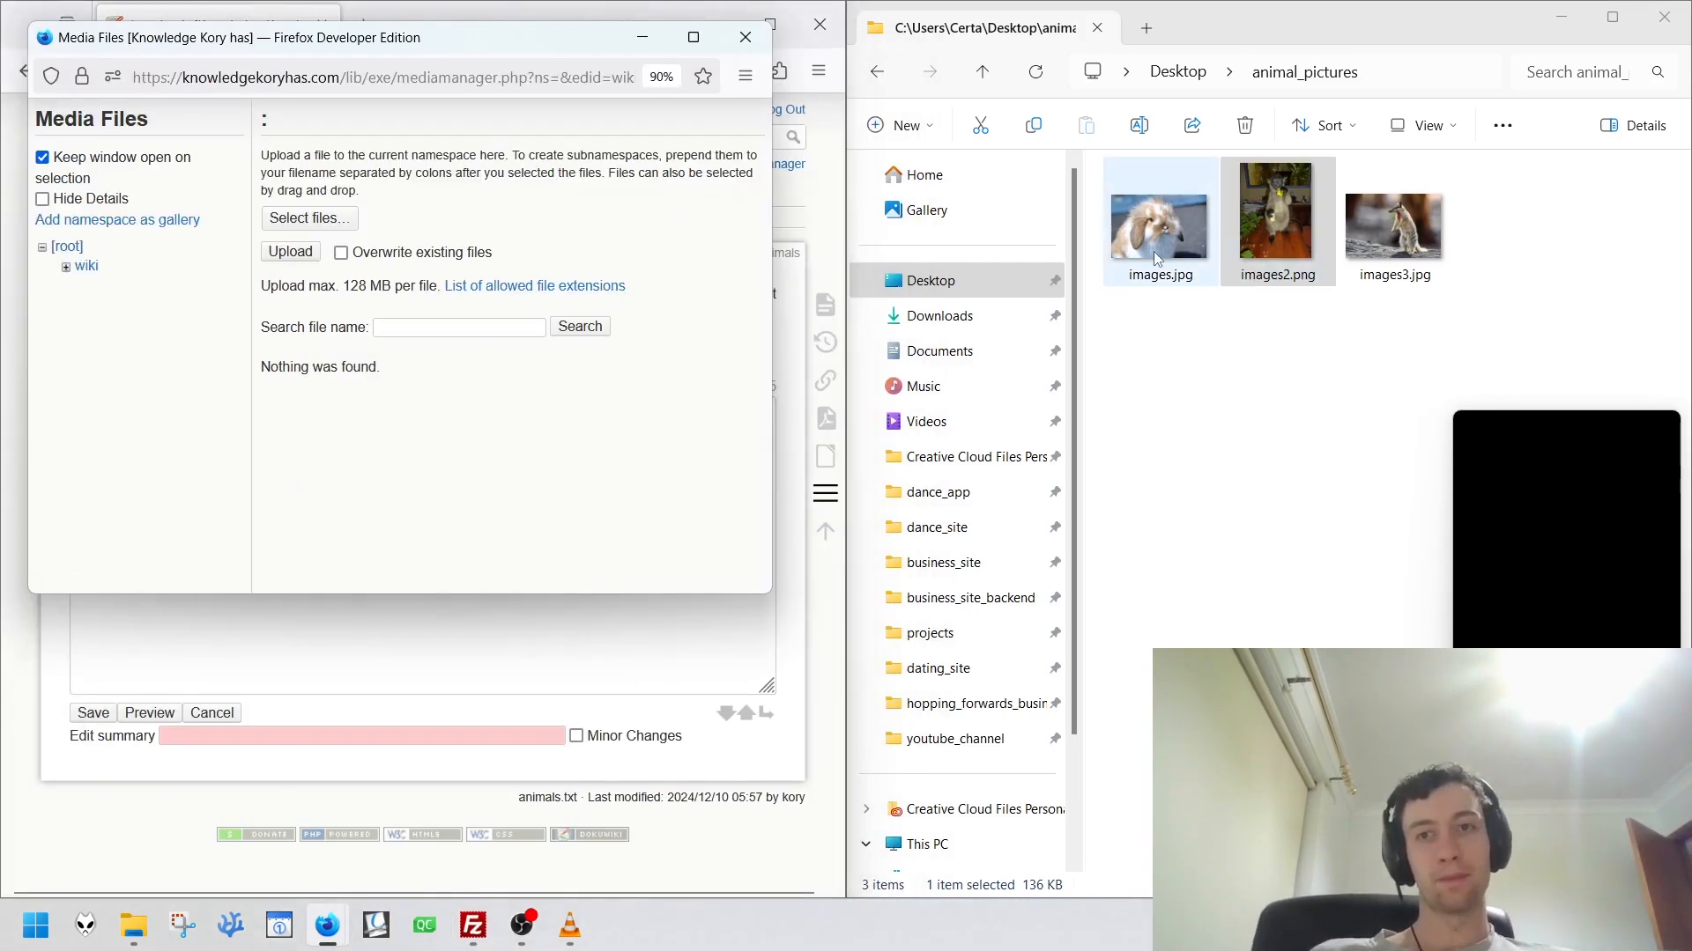
pyautogui.click(474, 924)
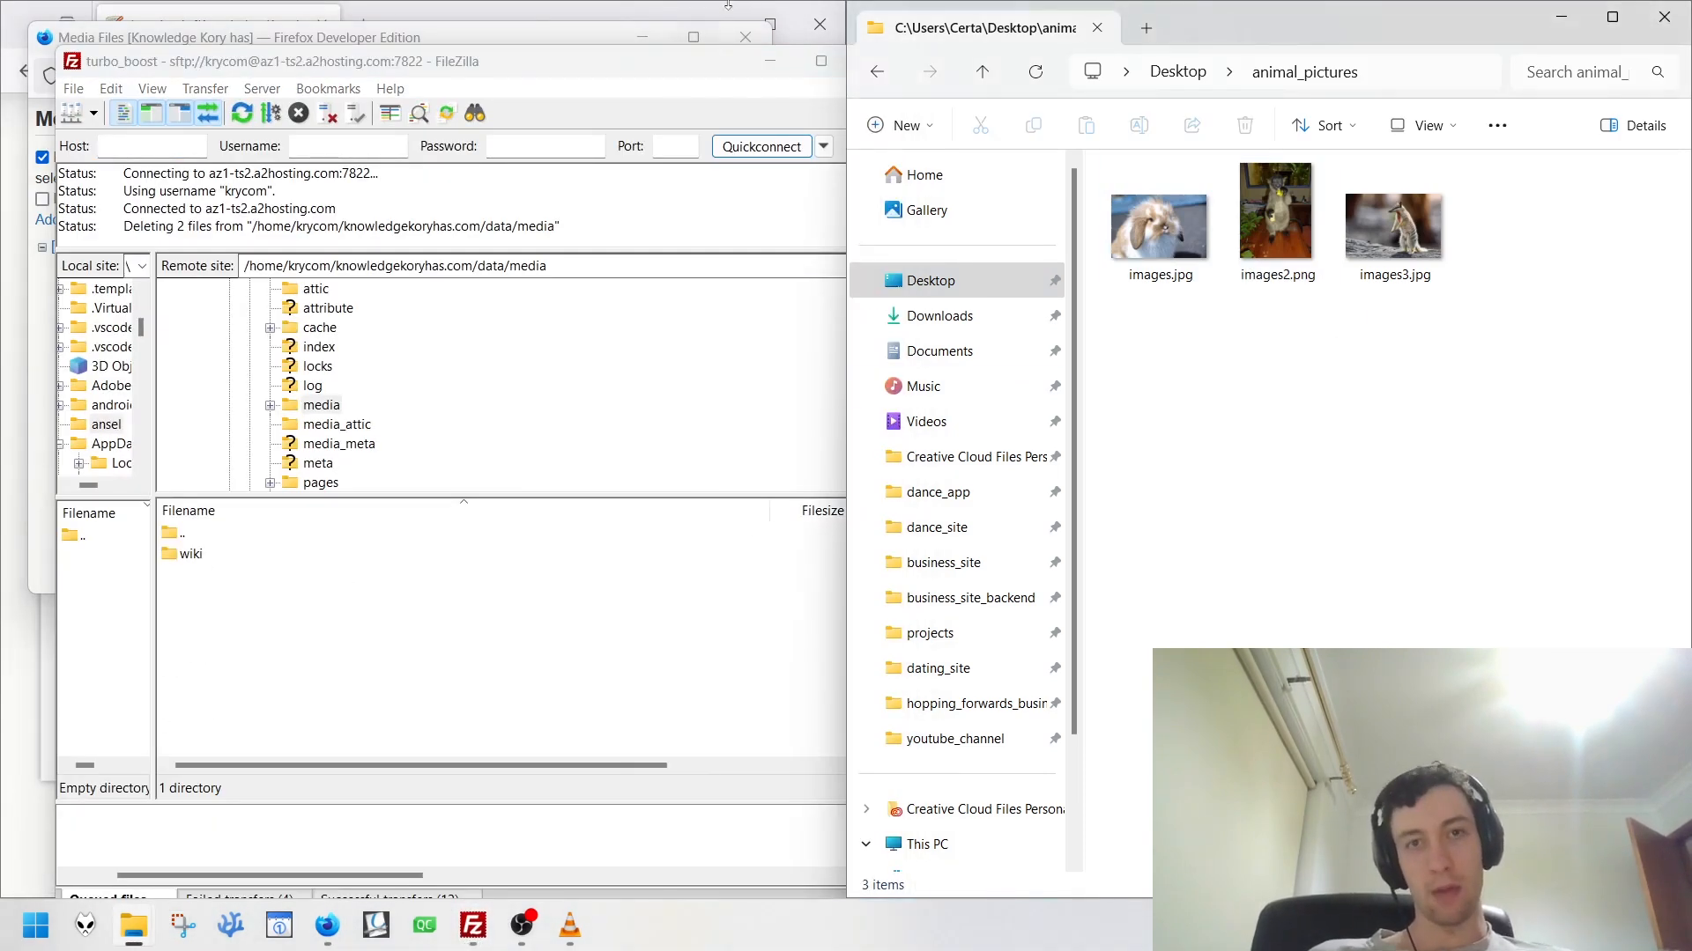
pyautogui.click(770, 61)
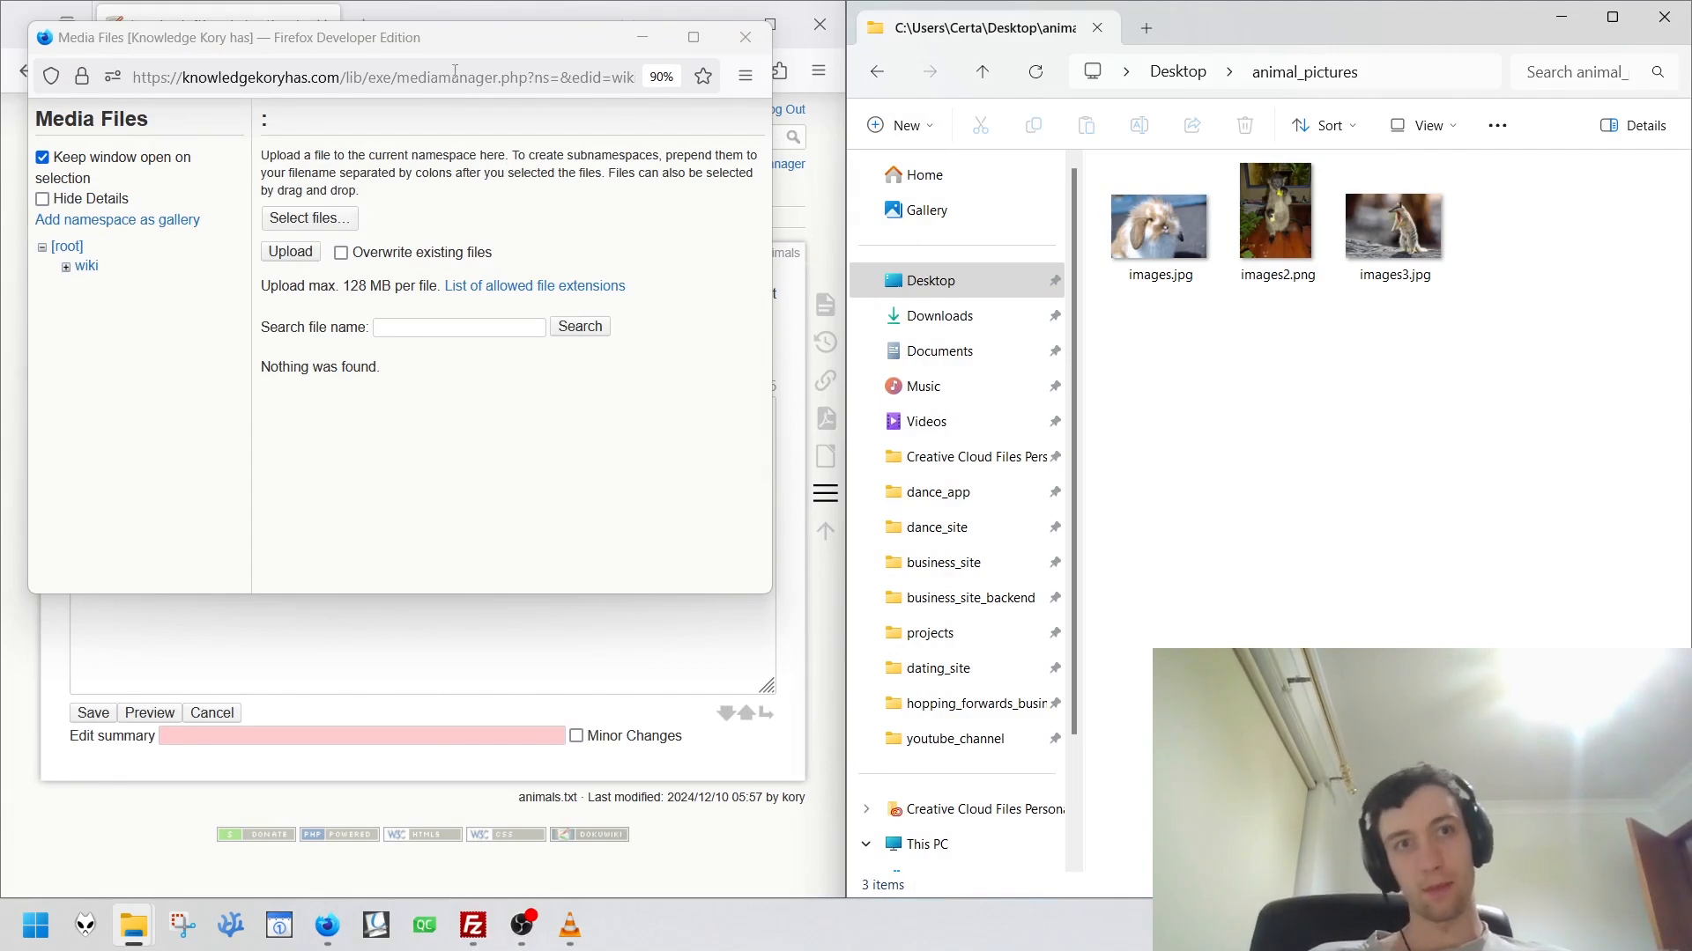
pyautogui.moveTo(454, 37); pyautogui.dragTo(501, 169)
pyautogui.moveTo(1172, 246); pyautogui.dragTo(449, 370)
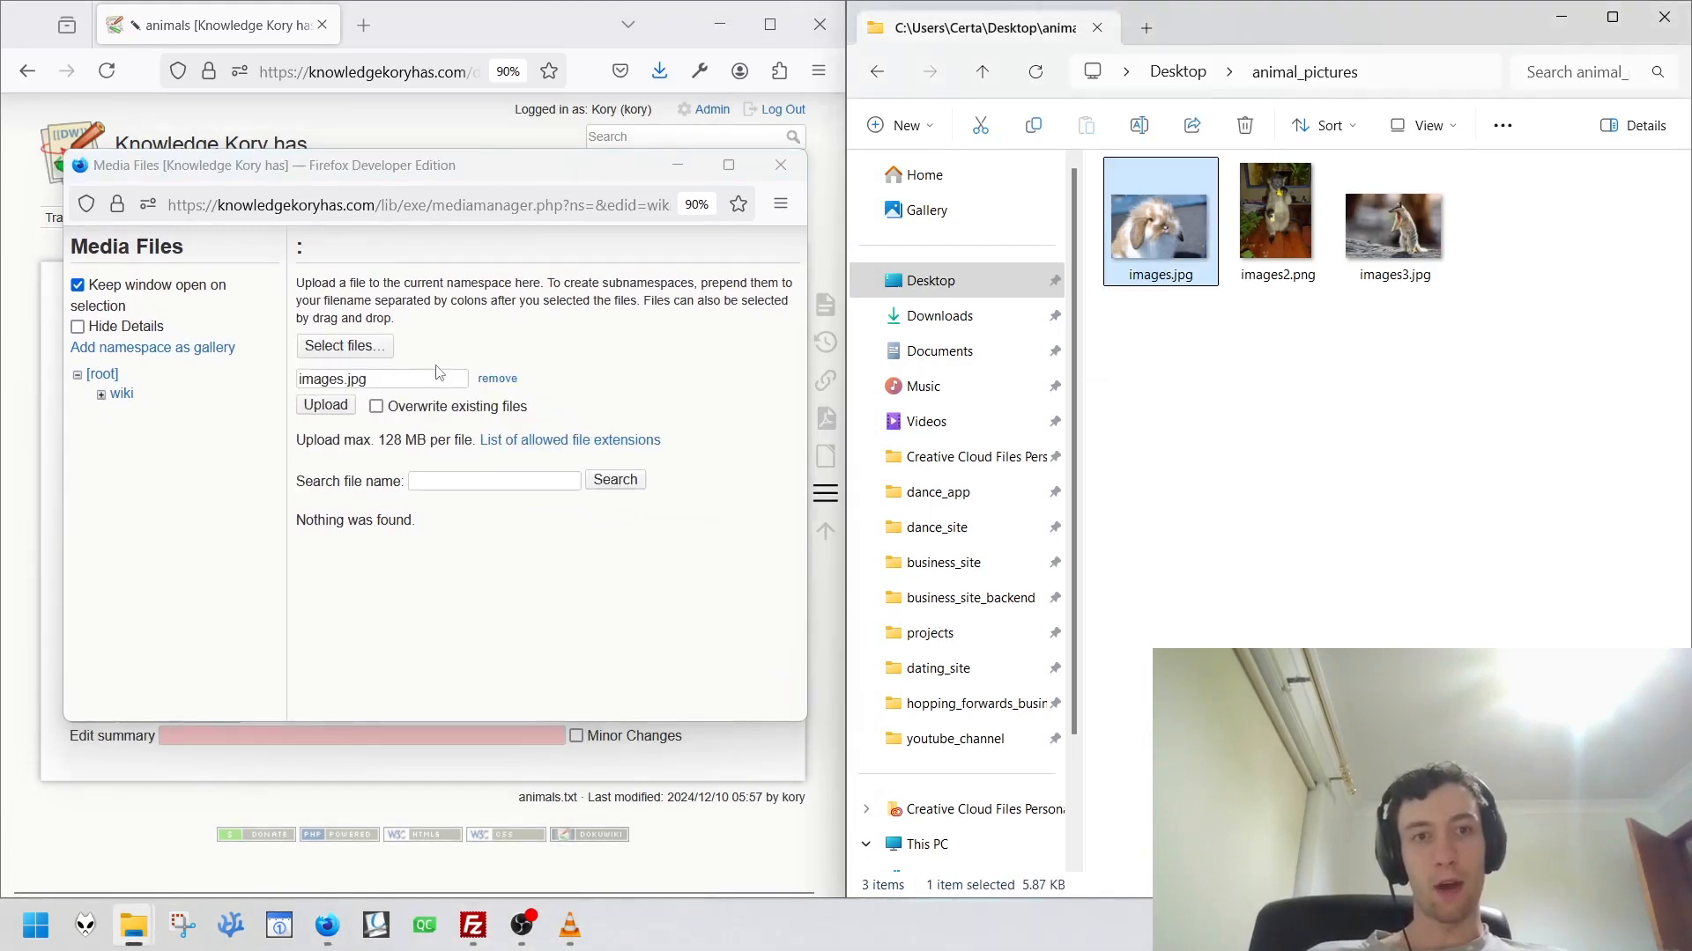
pyautogui.click(326, 412)
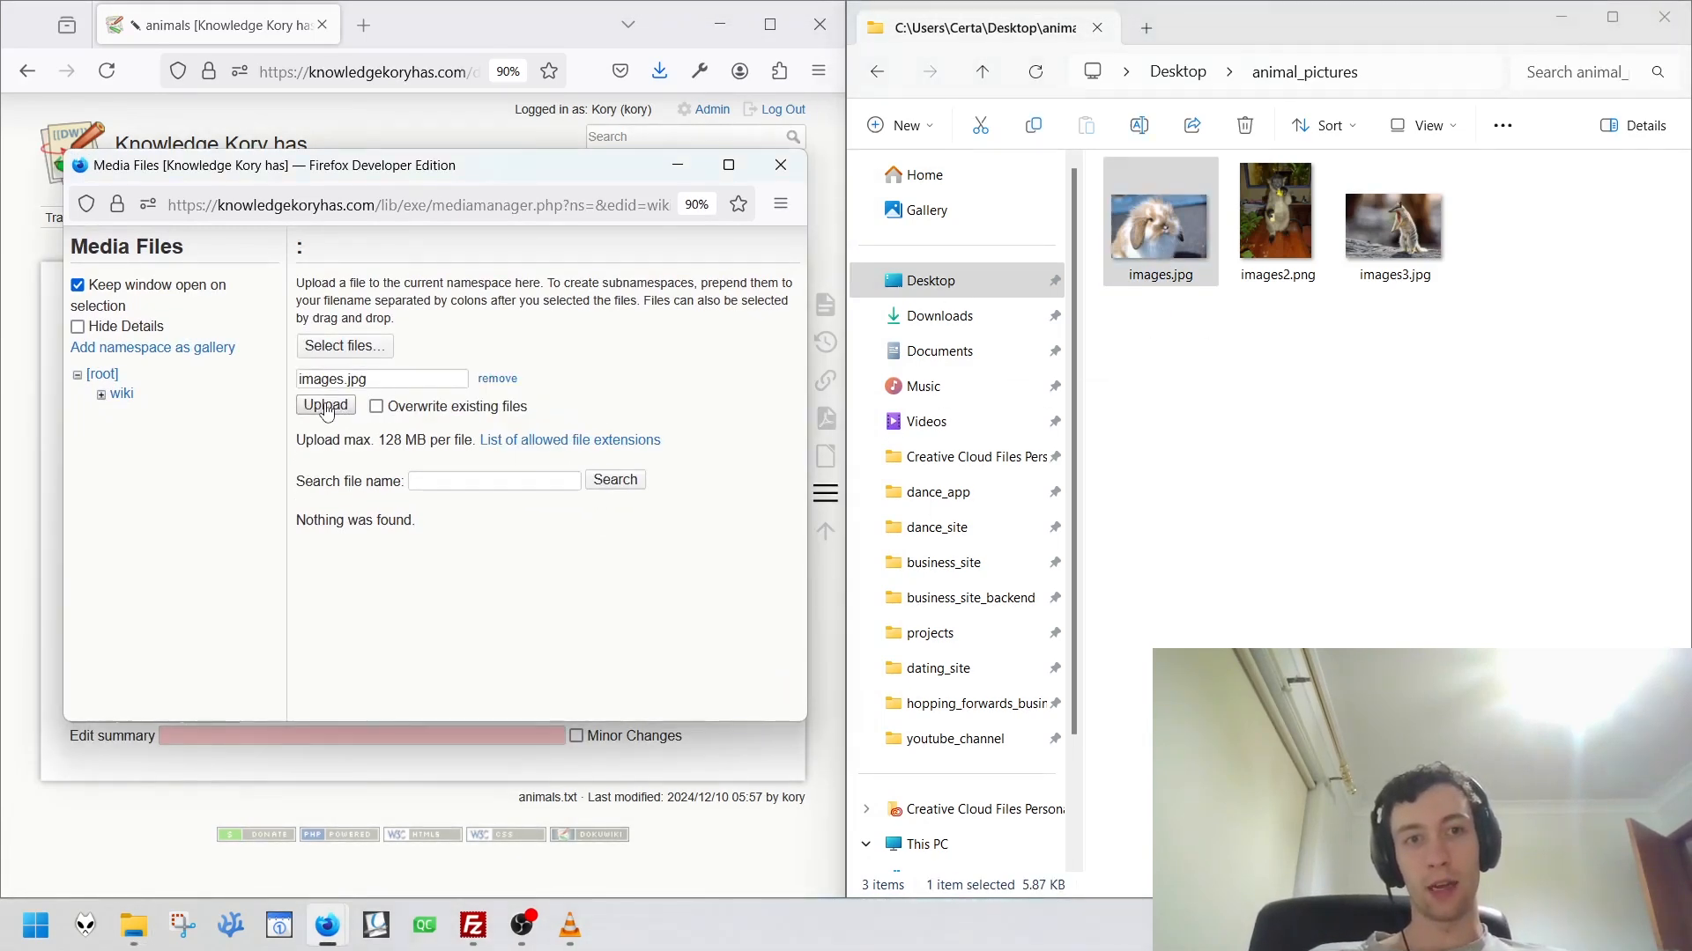
pyautogui.click(325, 407)
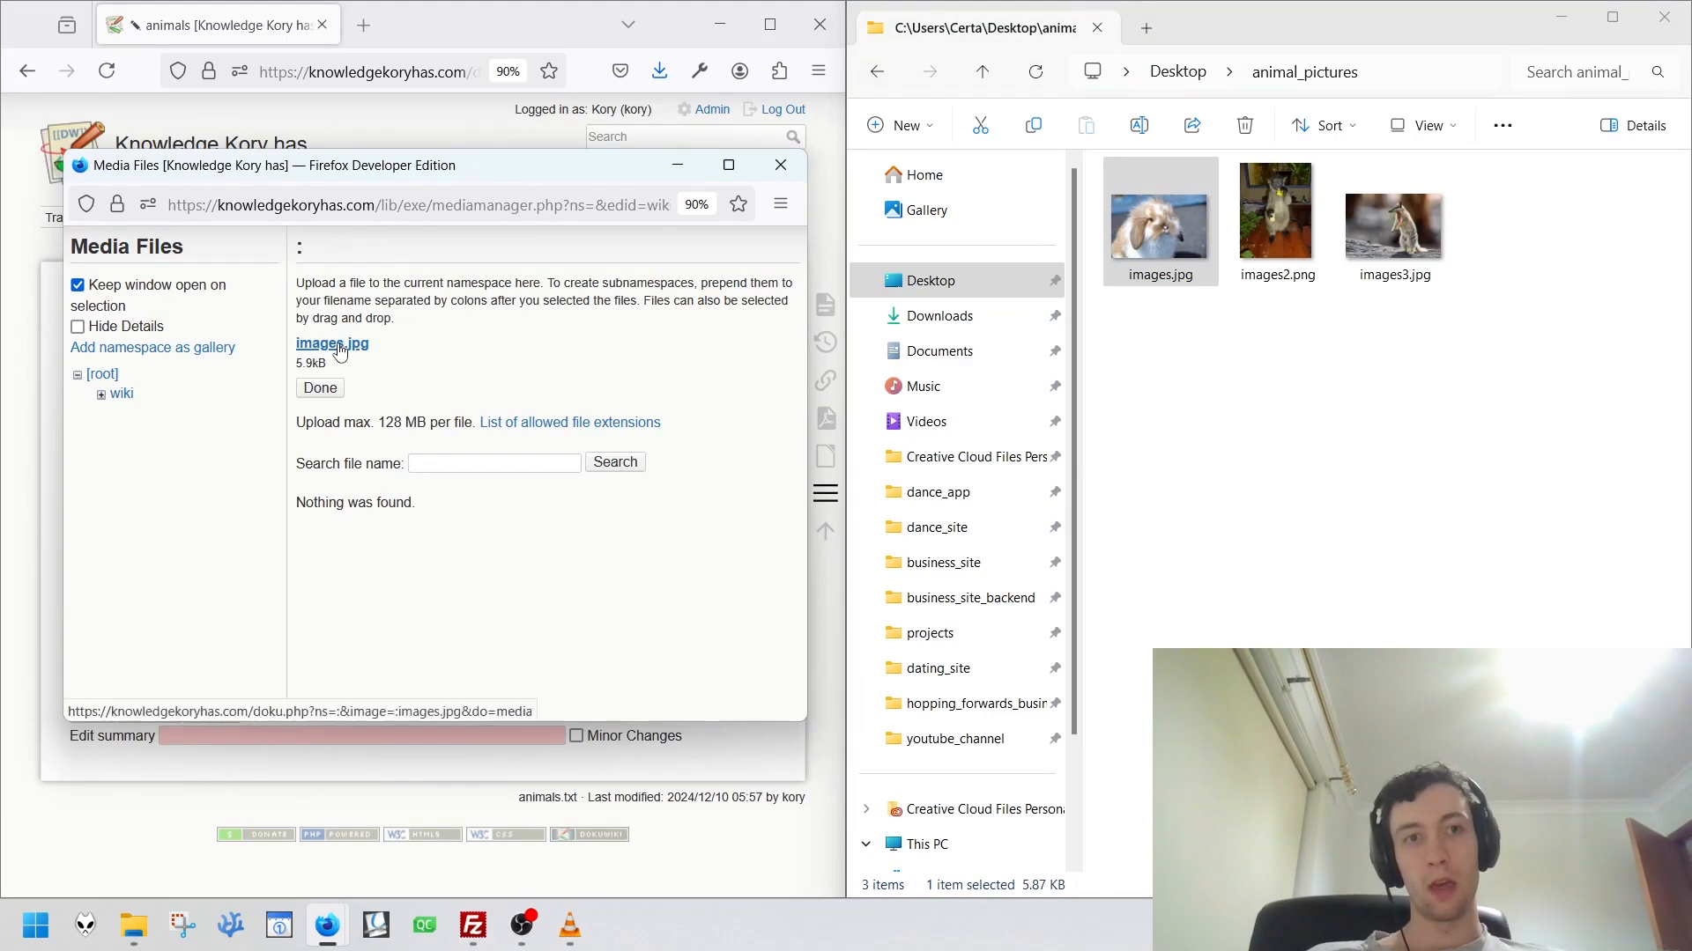
# Move the Media Files window clear of the editor and insert images.jpg into the animals page with the default link settings.
pyautogui.moveTo(502, 192); pyautogui.dragTo(1020, 202)
pyautogui.click(328, 415)
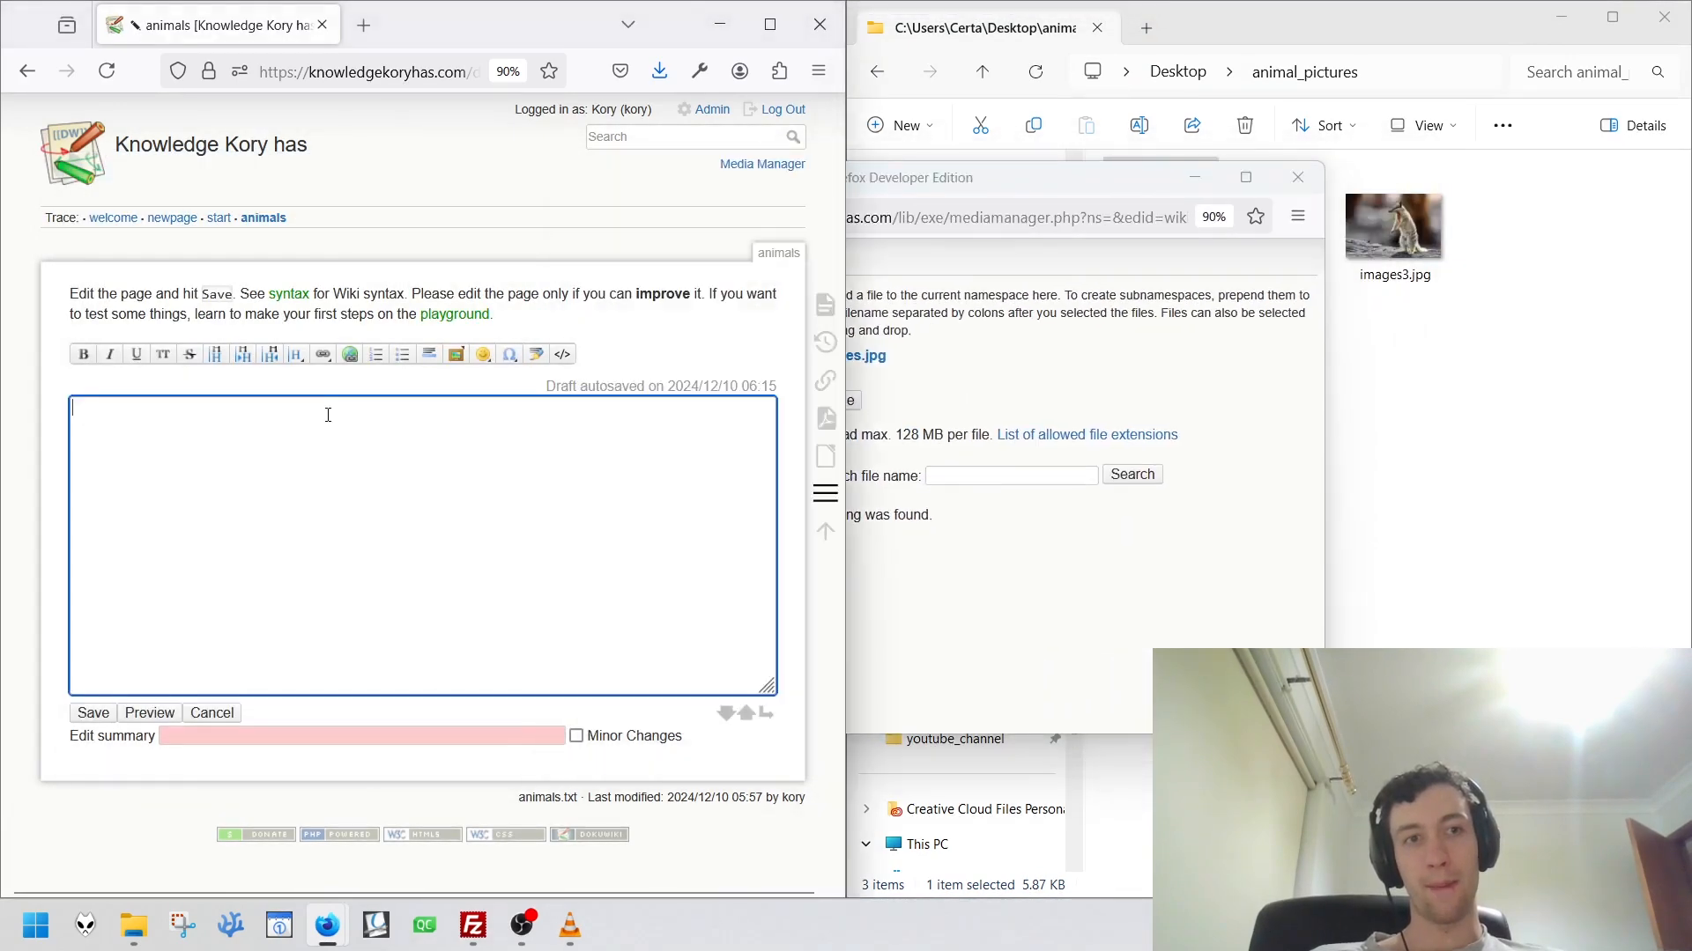
pyautogui.click(941, 313)
pyautogui.click(851, 357)
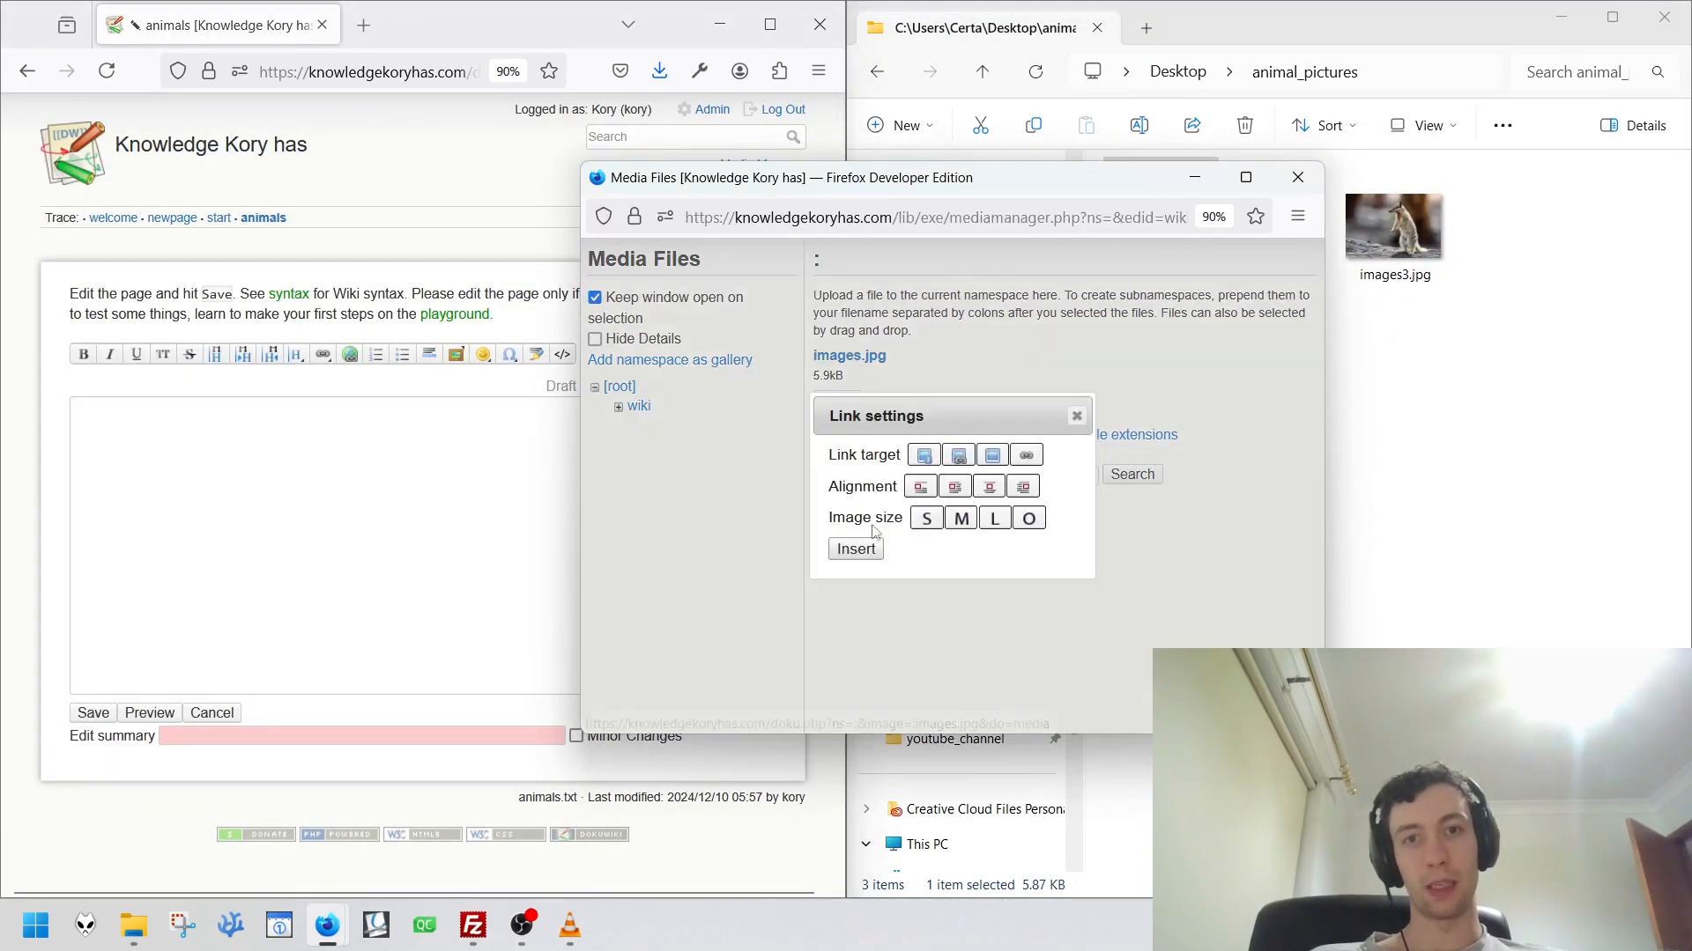
pyautogui.click(854, 549)
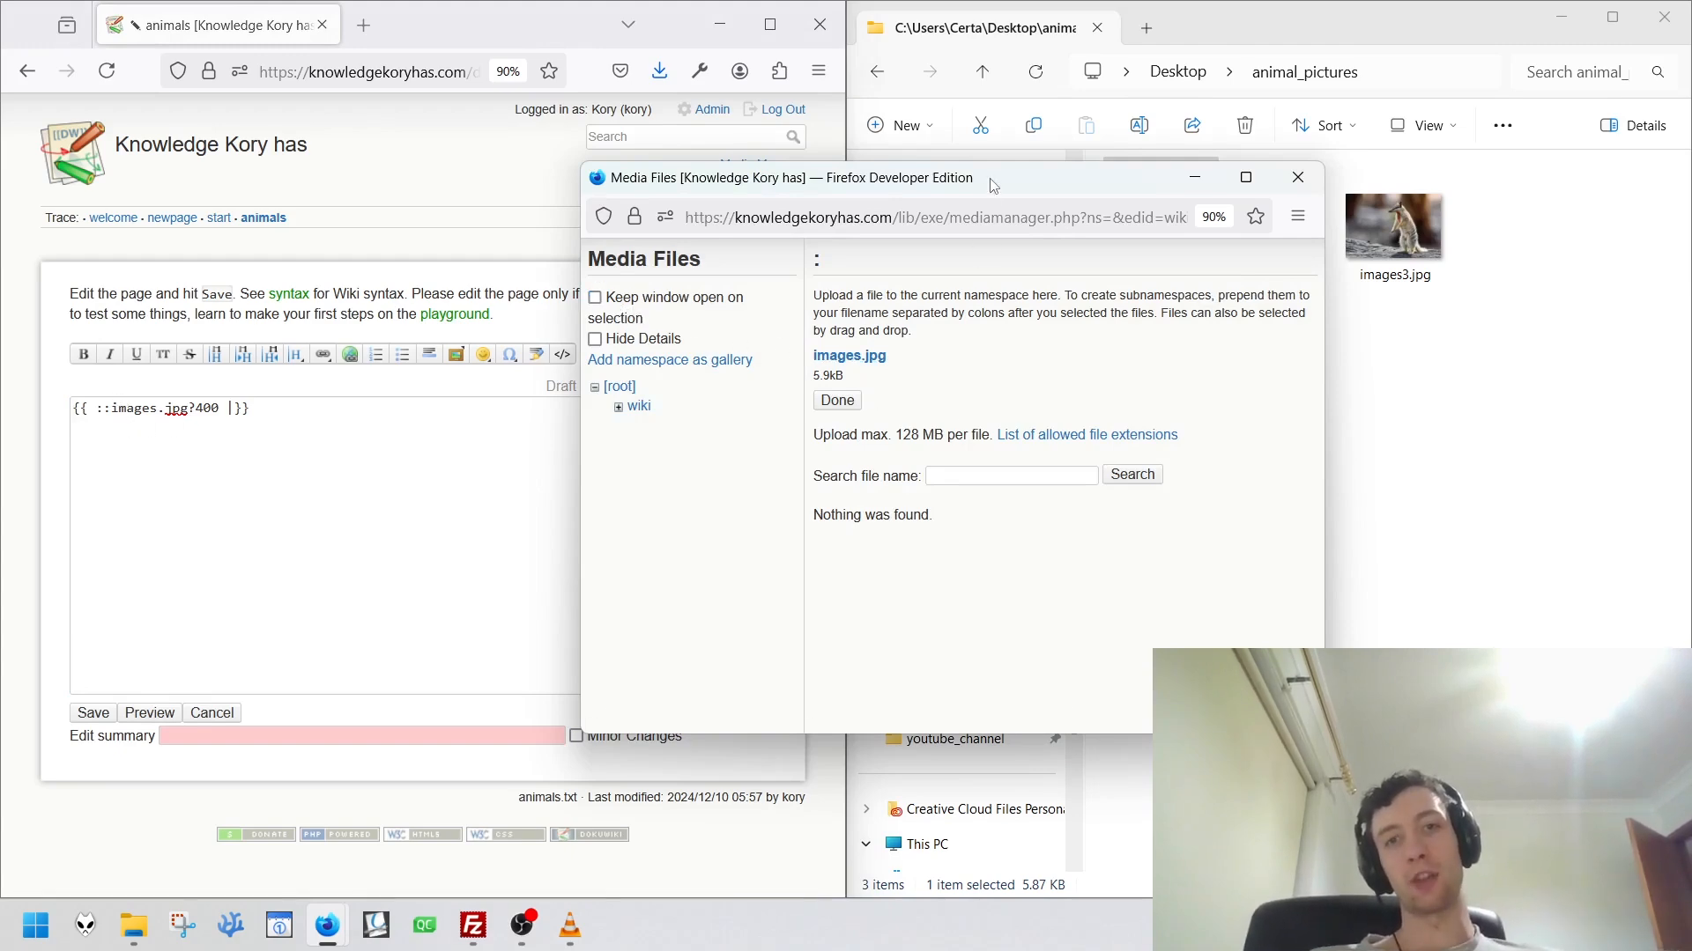
# Upload images2.png from the animal_pictures folder to the root namespace in the Media Files window.
pyautogui.moveTo(993, 185); pyautogui.dragTo(682, 229)
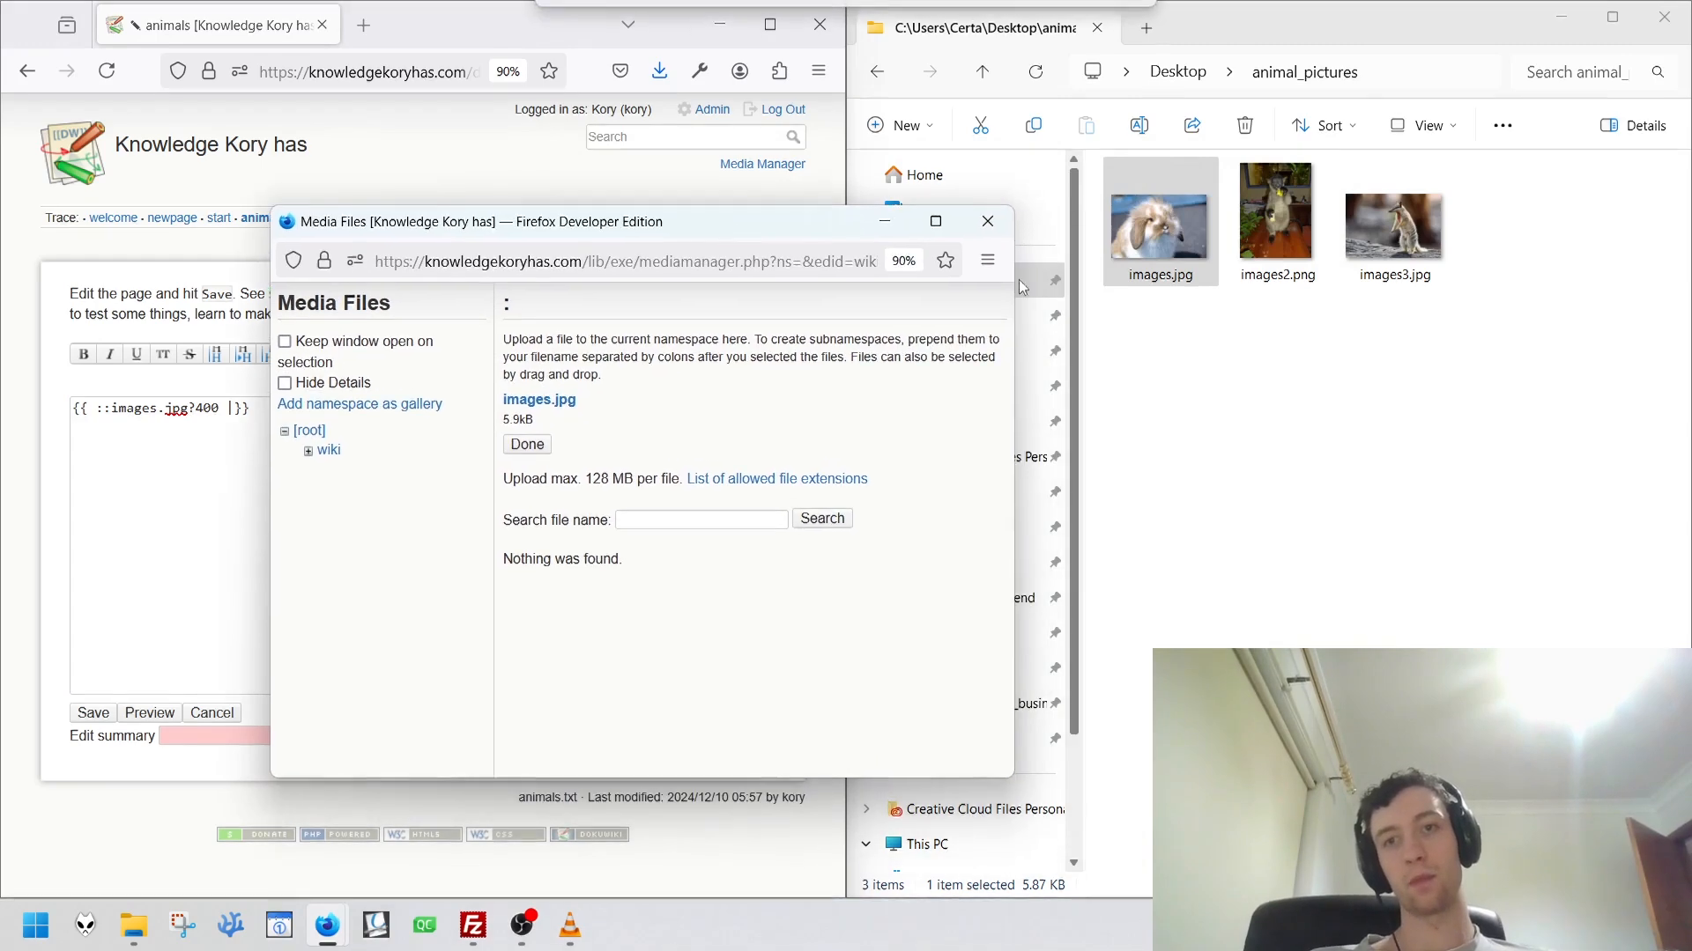
pyautogui.moveTo(1274, 220); pyautogui.dragTo(1385, 410)
pyautogui.click(534, 447)
pyautogui.moveTo(1263, 240); pyautogui.dragTo(643, 441)
pyautogui.click(533, 462)
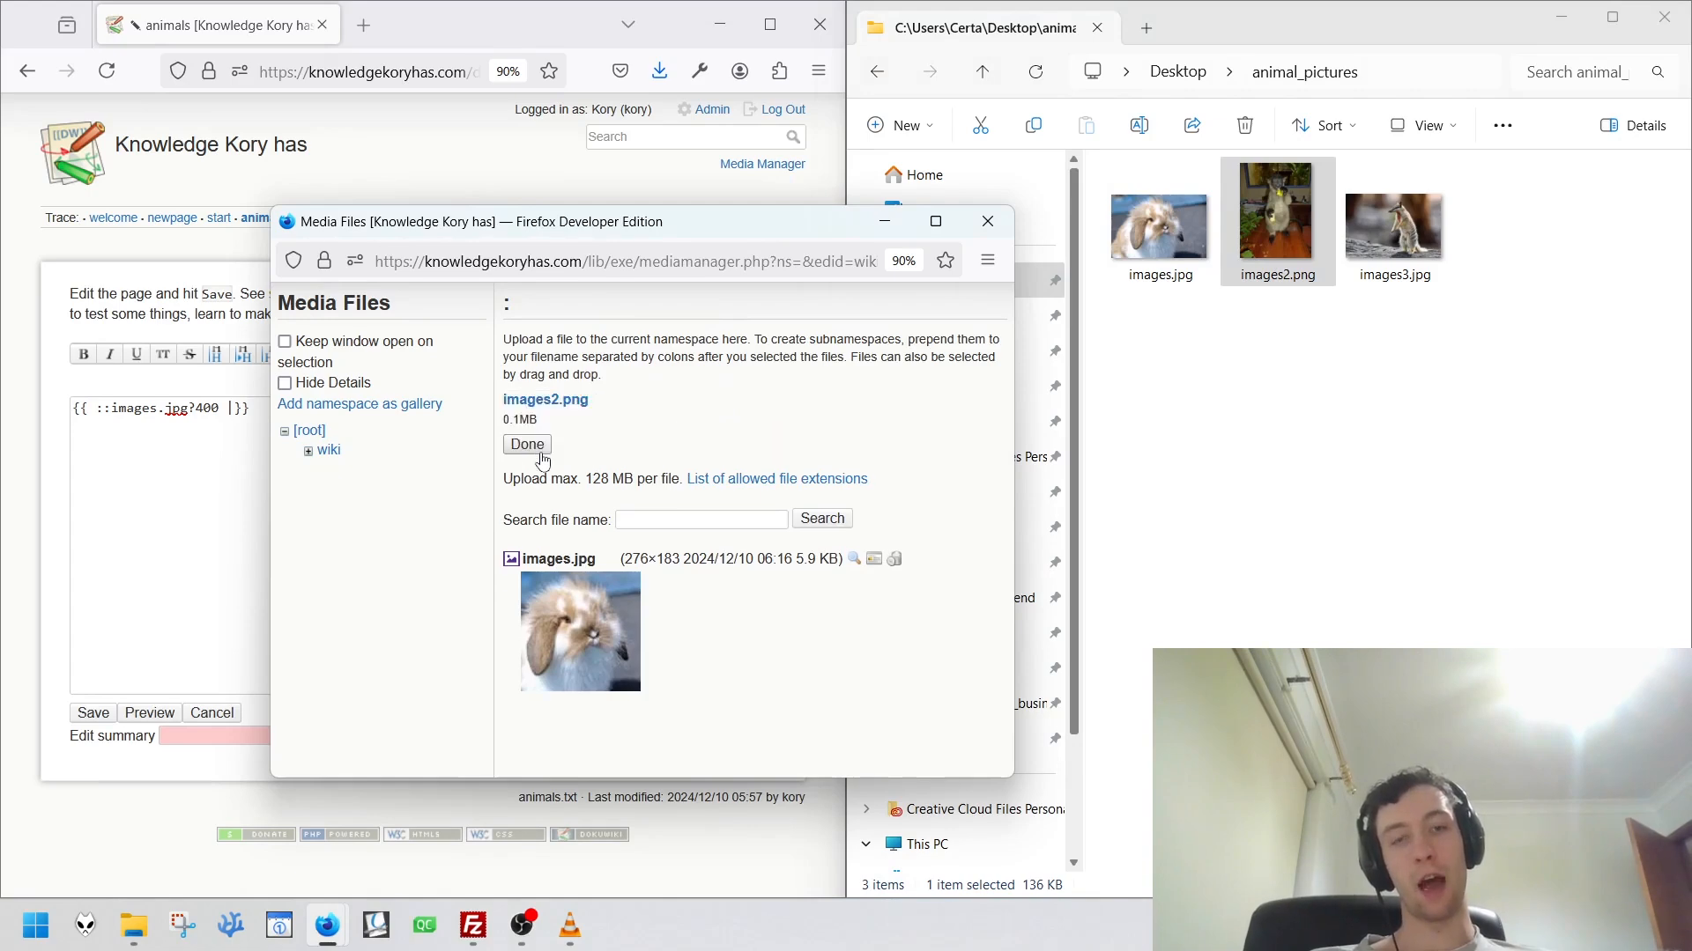
# Insert images2.png into the animals page with the default link settings and separate its markup from images.jpg with a blank line.
pyautogui.click(546, 402)
pyautogui.click(529, 598)
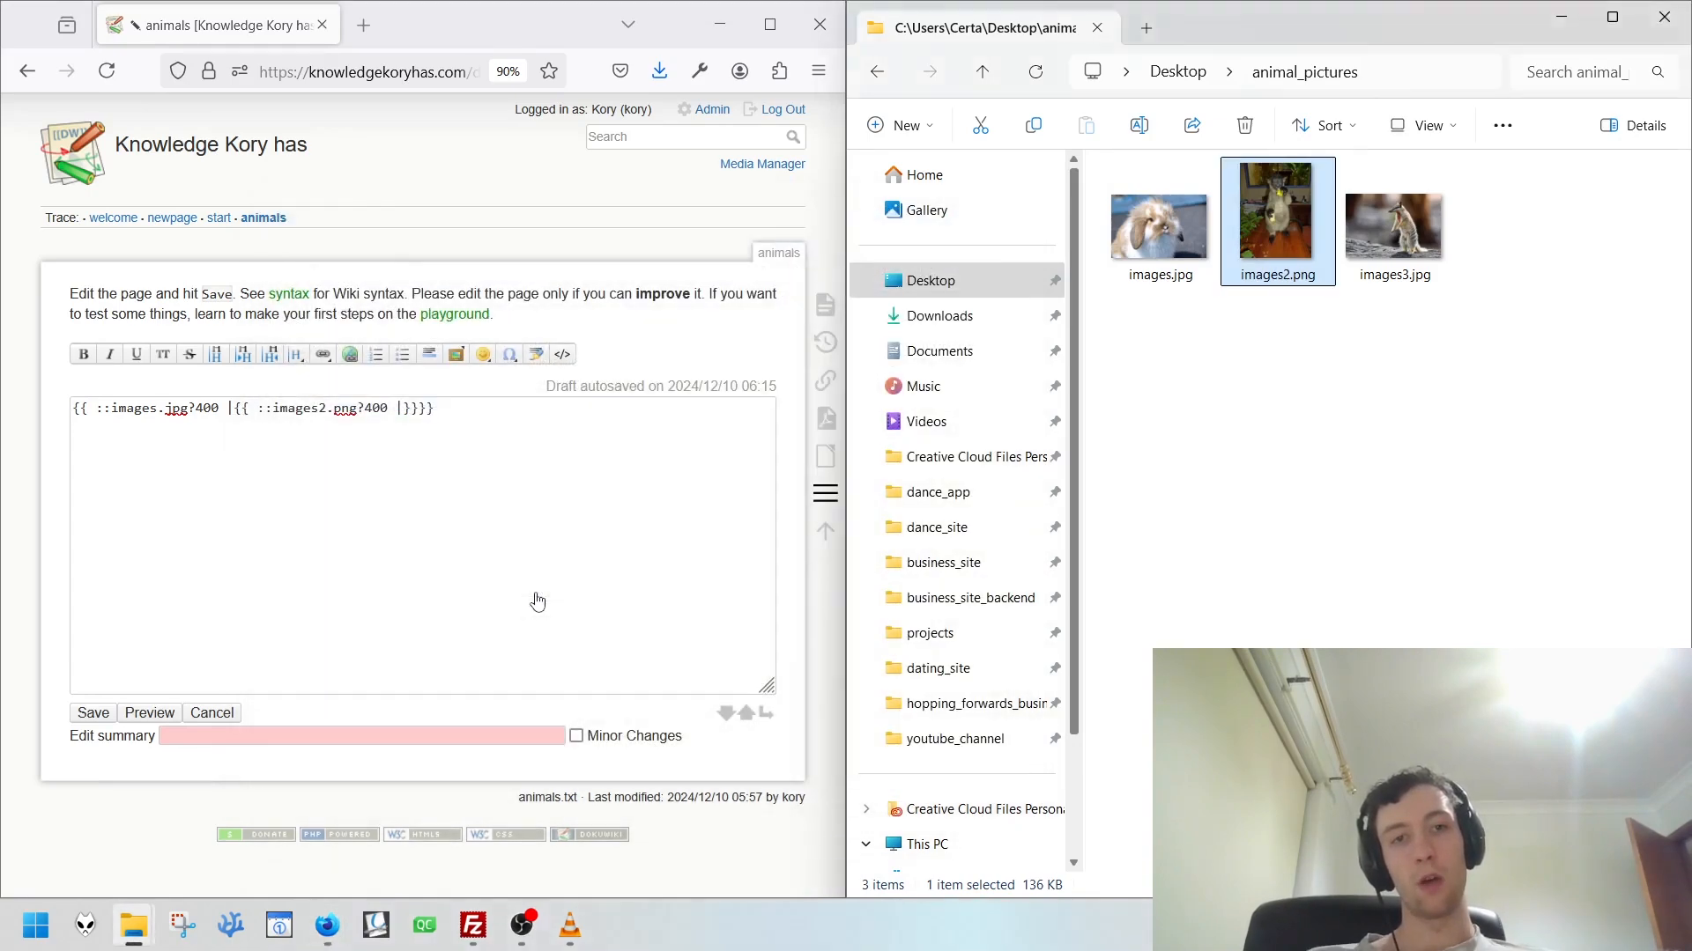
pyautogui.click(238, 407)
pyautogui.press('Return')
pyautogui.press('Return')
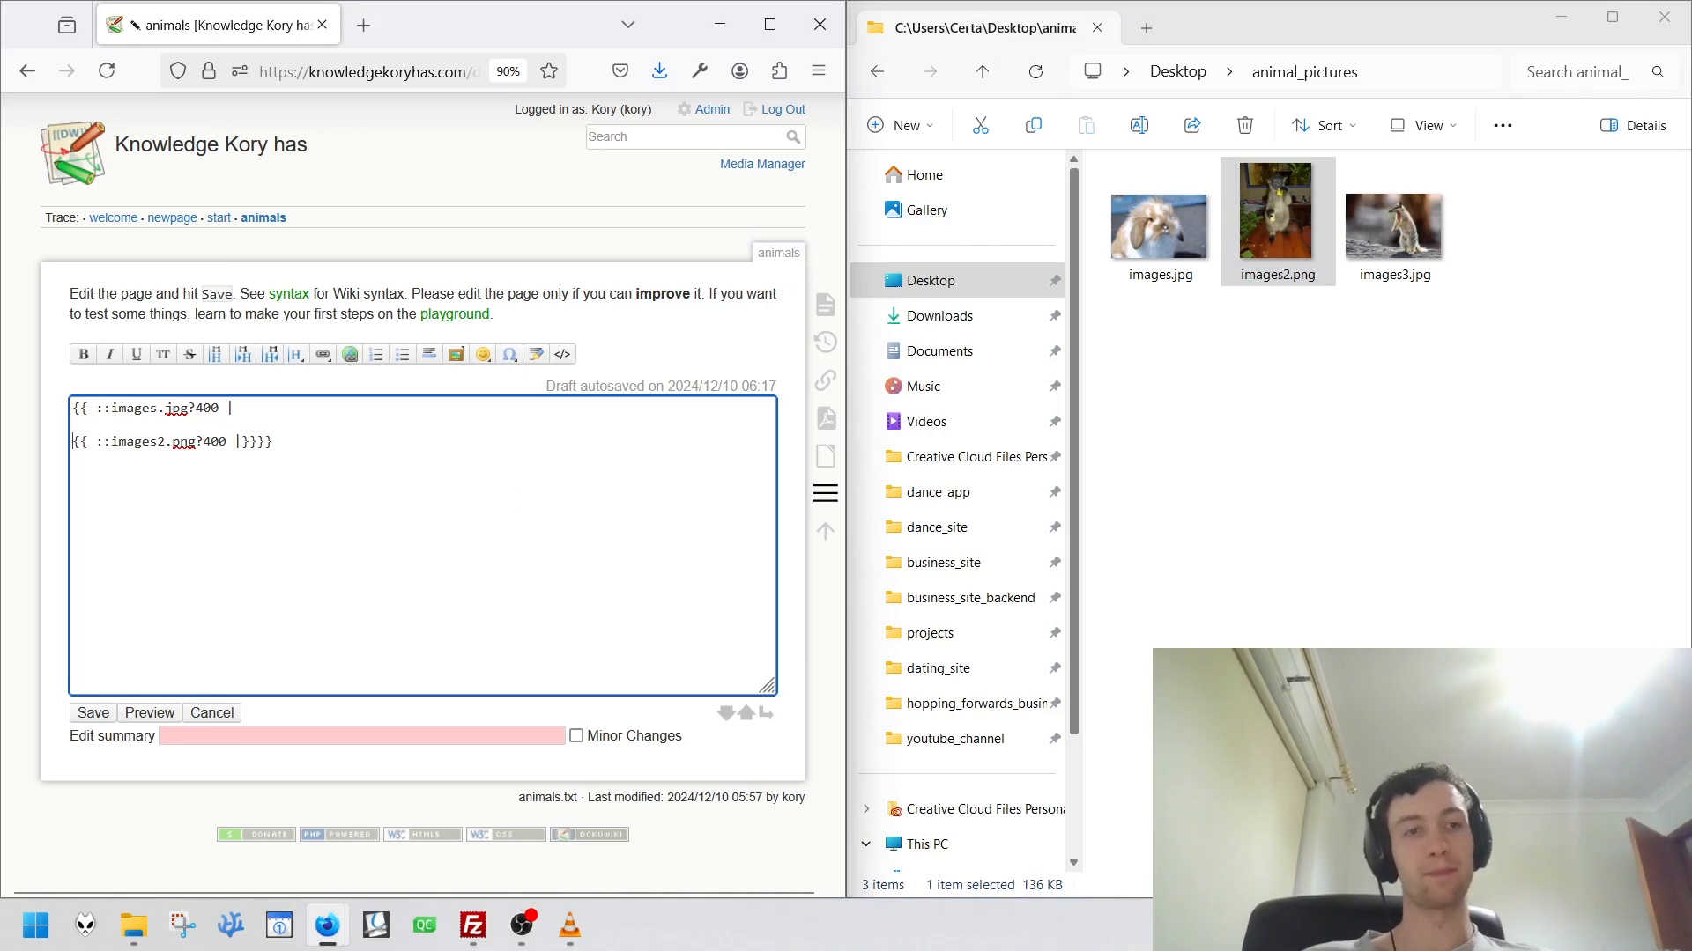
# Clear the editor text and reopen the Media Files window with "Keep window open on selection" enabled.
pyautogui.hotkey('ctrl', 'a')
pyautogui.press('BackSpace')
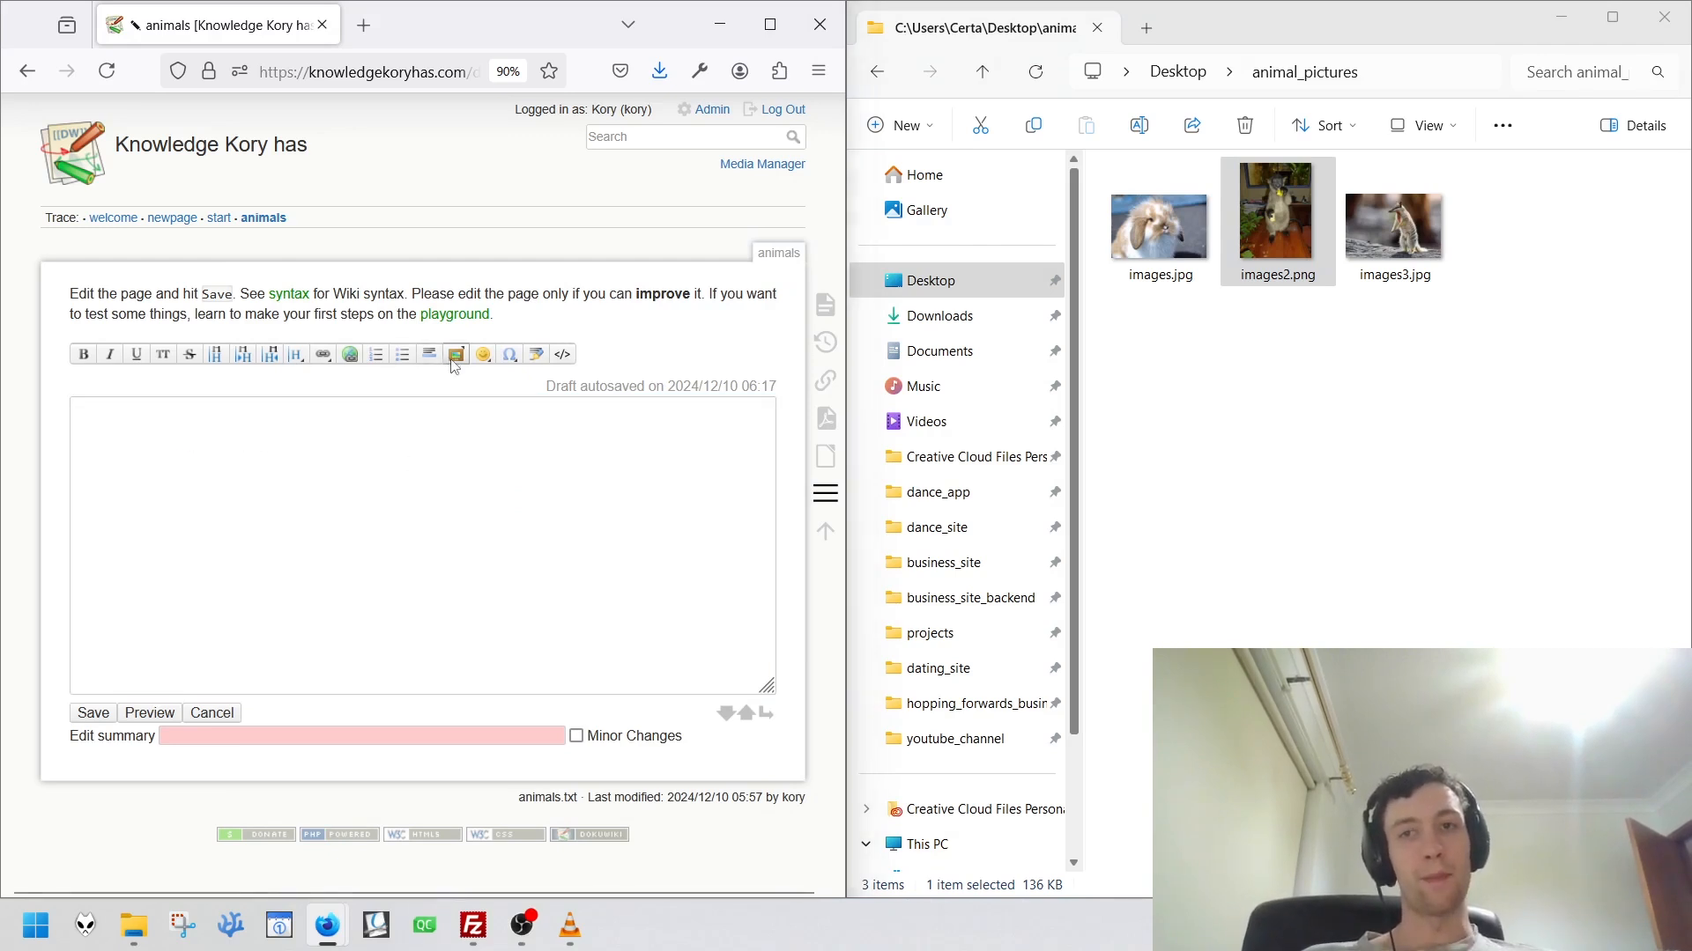
pyautogui.click(454, 355)
pyautogui.click(97, 169)
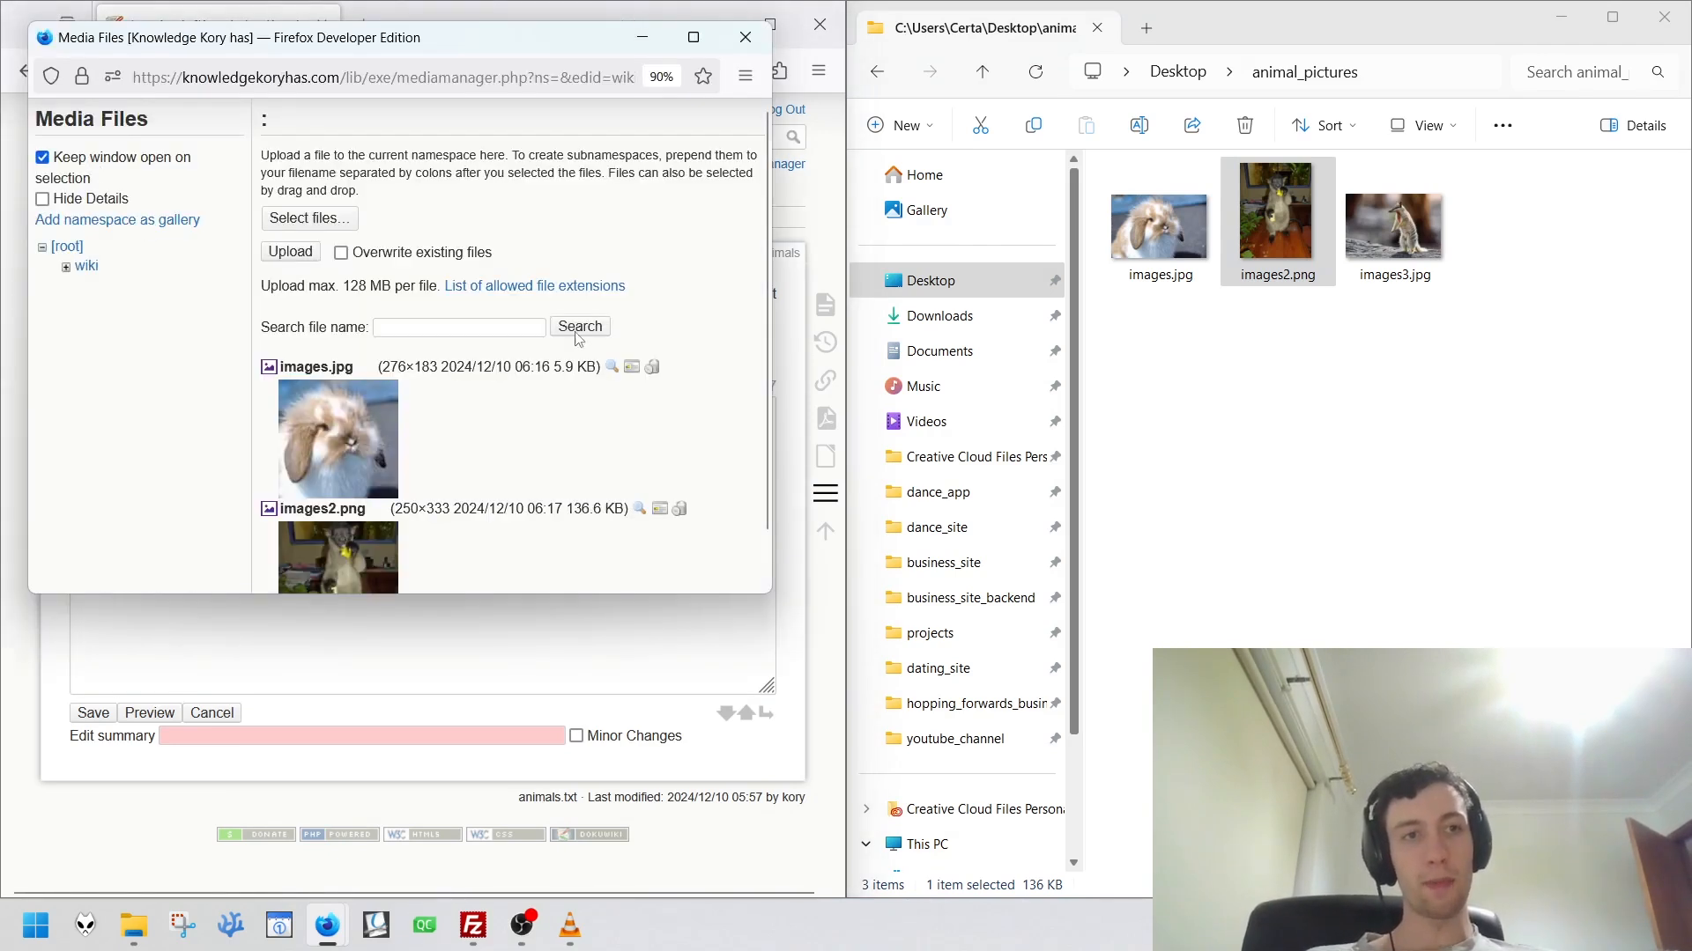
# Add images3.jpg from the animal_pictures folder to the upload list in Media Files and look through the uploaded images.
pyautogui.click(1436, 264)
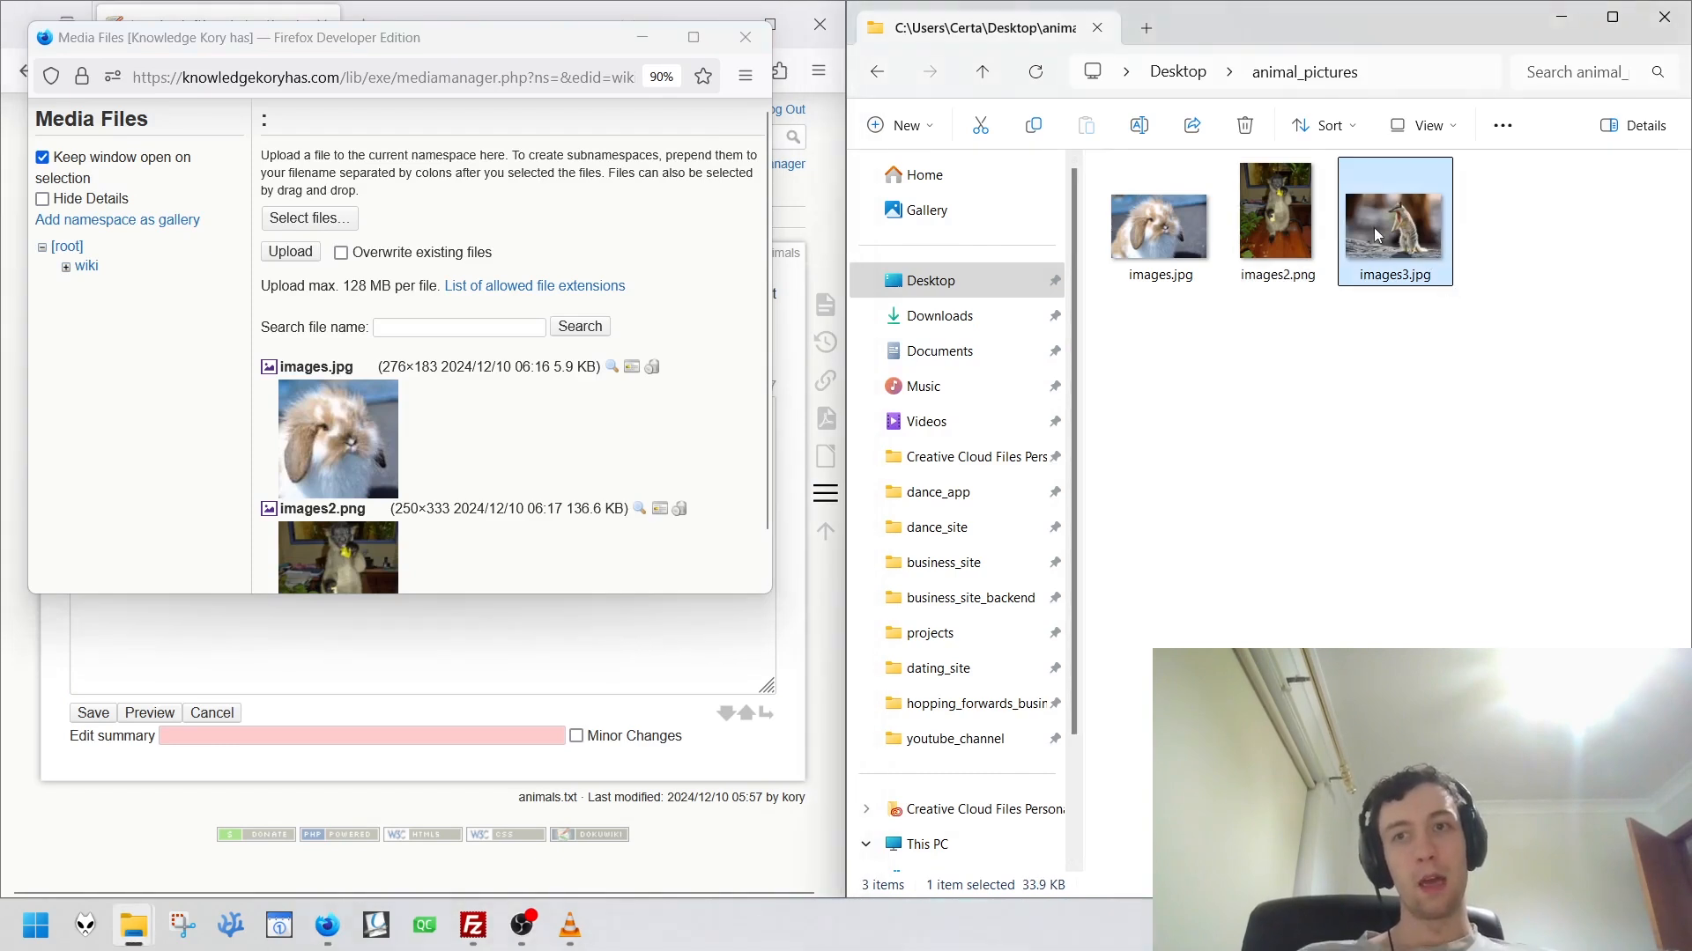
pyautogui.moveTo(1376, 235); pyautogui.dragTo(371, 307)
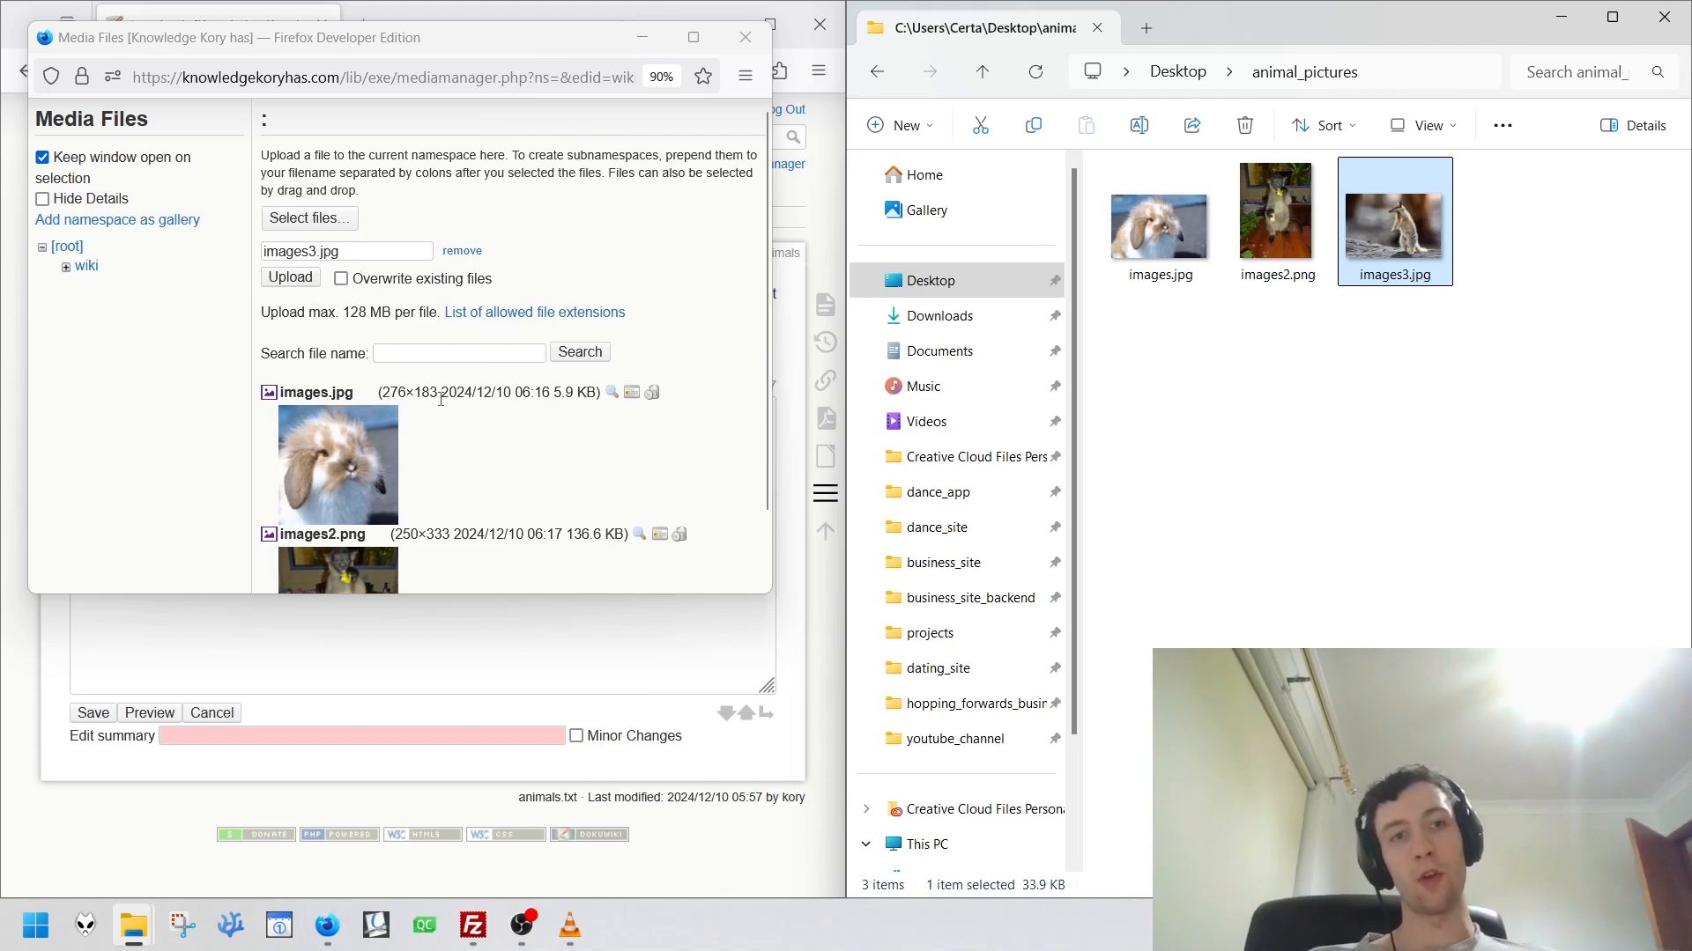
pyautogui.scroll(-2, 359, 513)
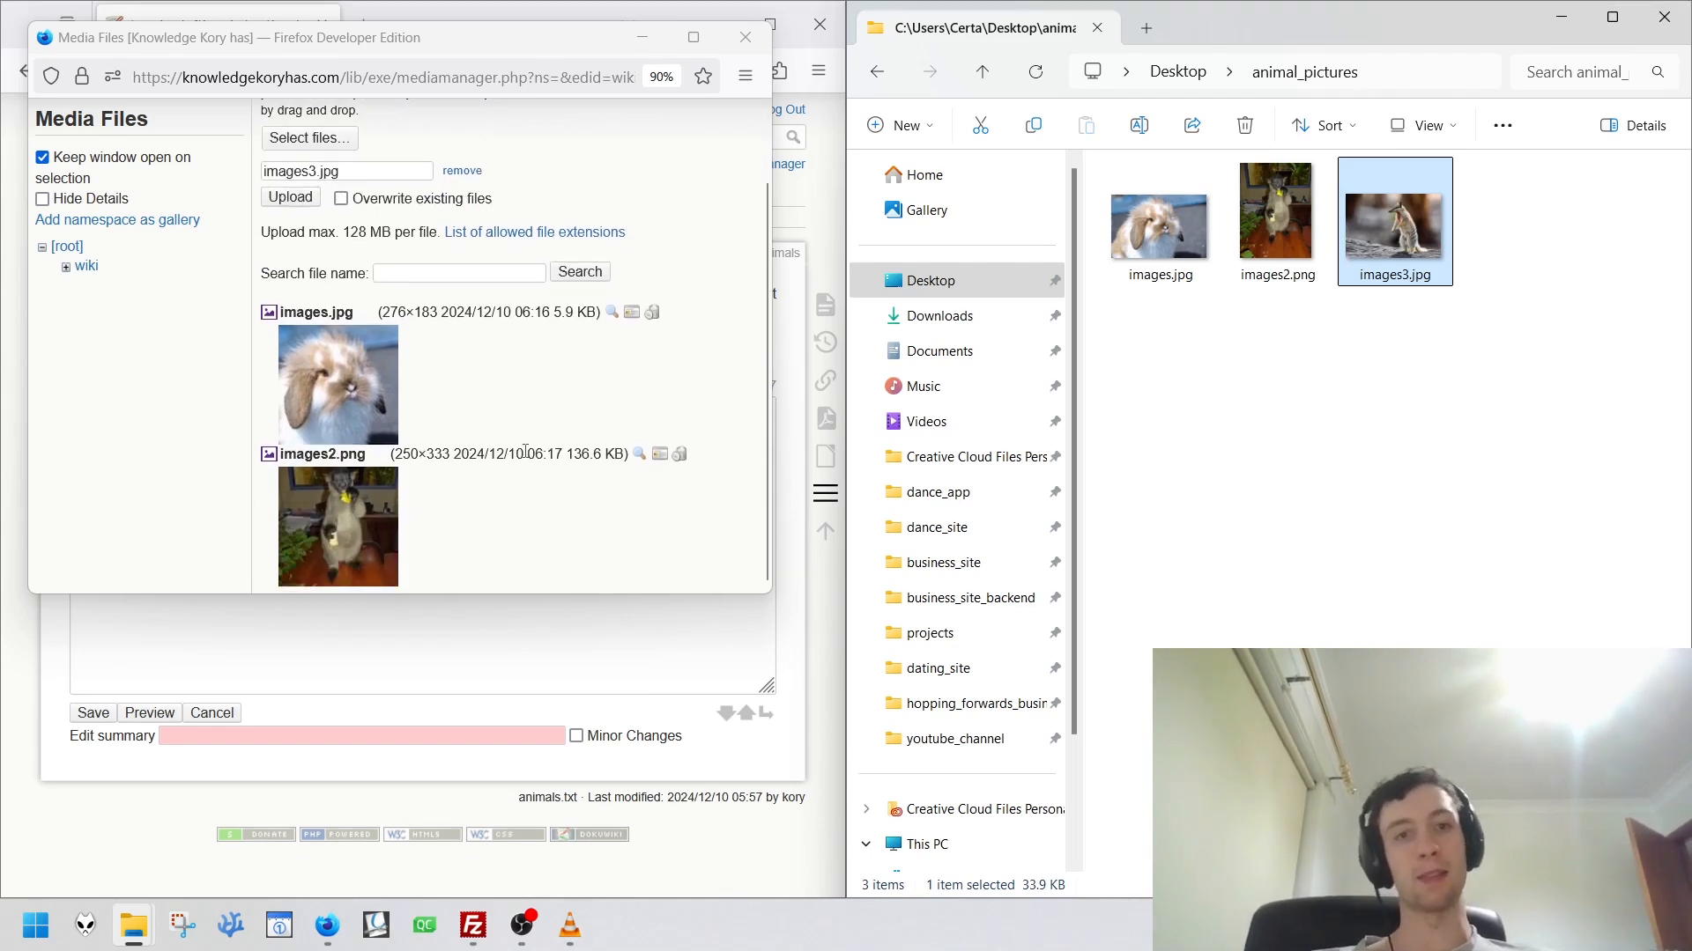
pyautogui.scroll(2, 526, 452)
pyautogui.scroll(-2, 526, 452)
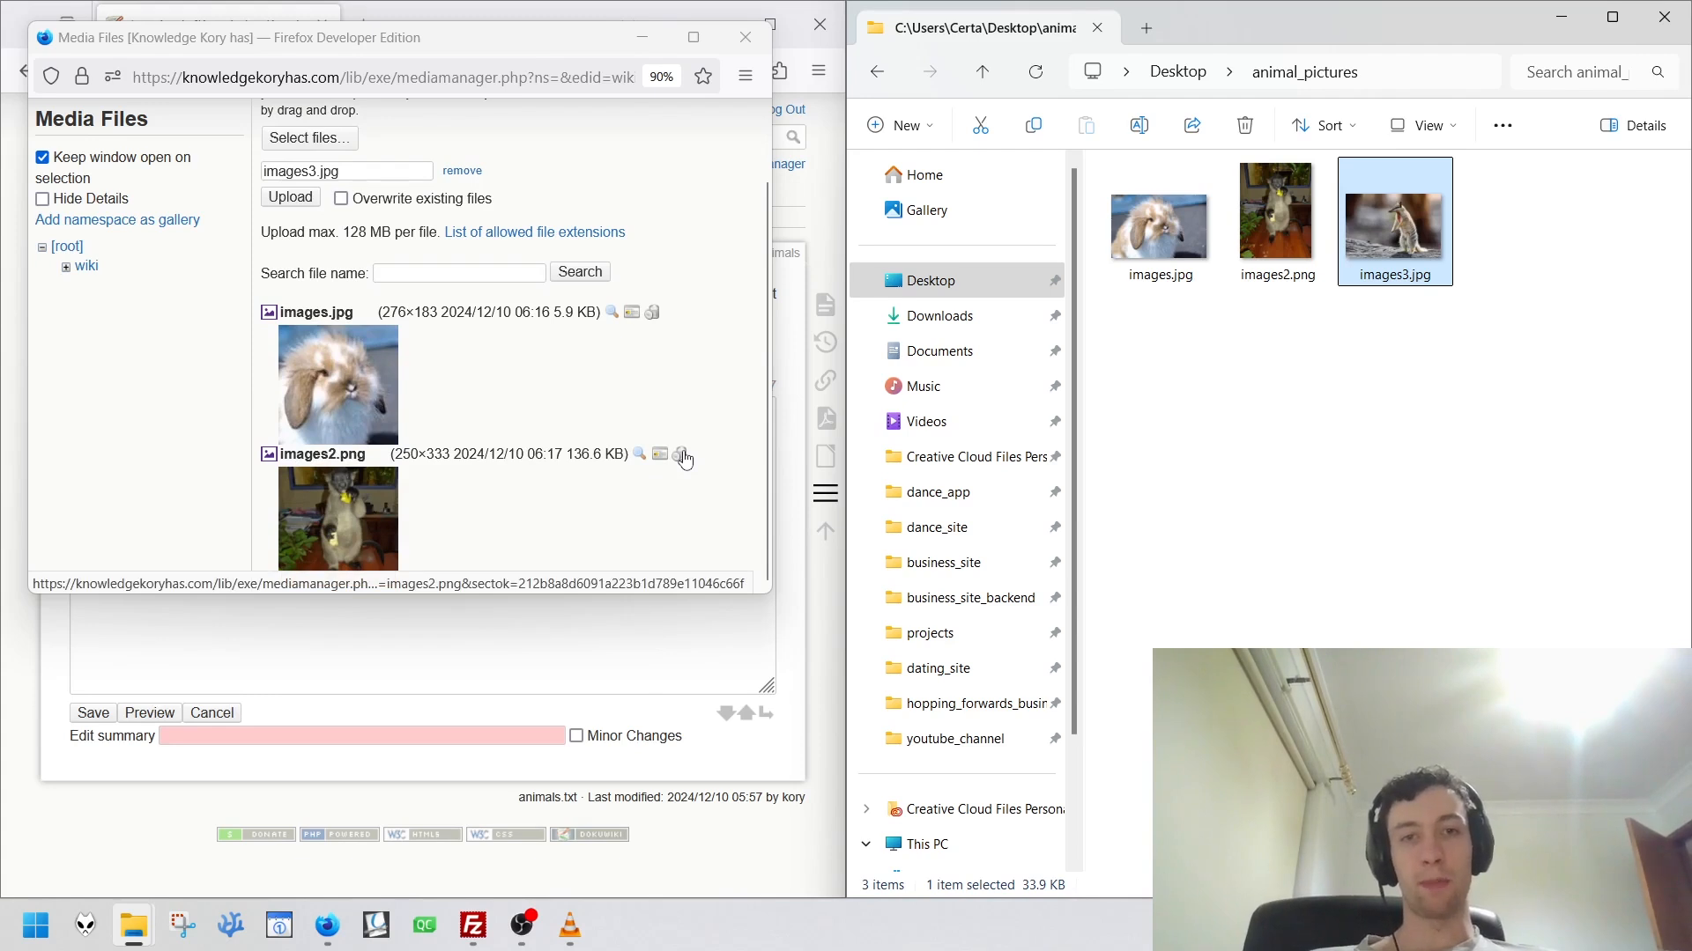
# View the original images2.png in its own browser tab, and close that tab.
pyautogui.click(635, 457)
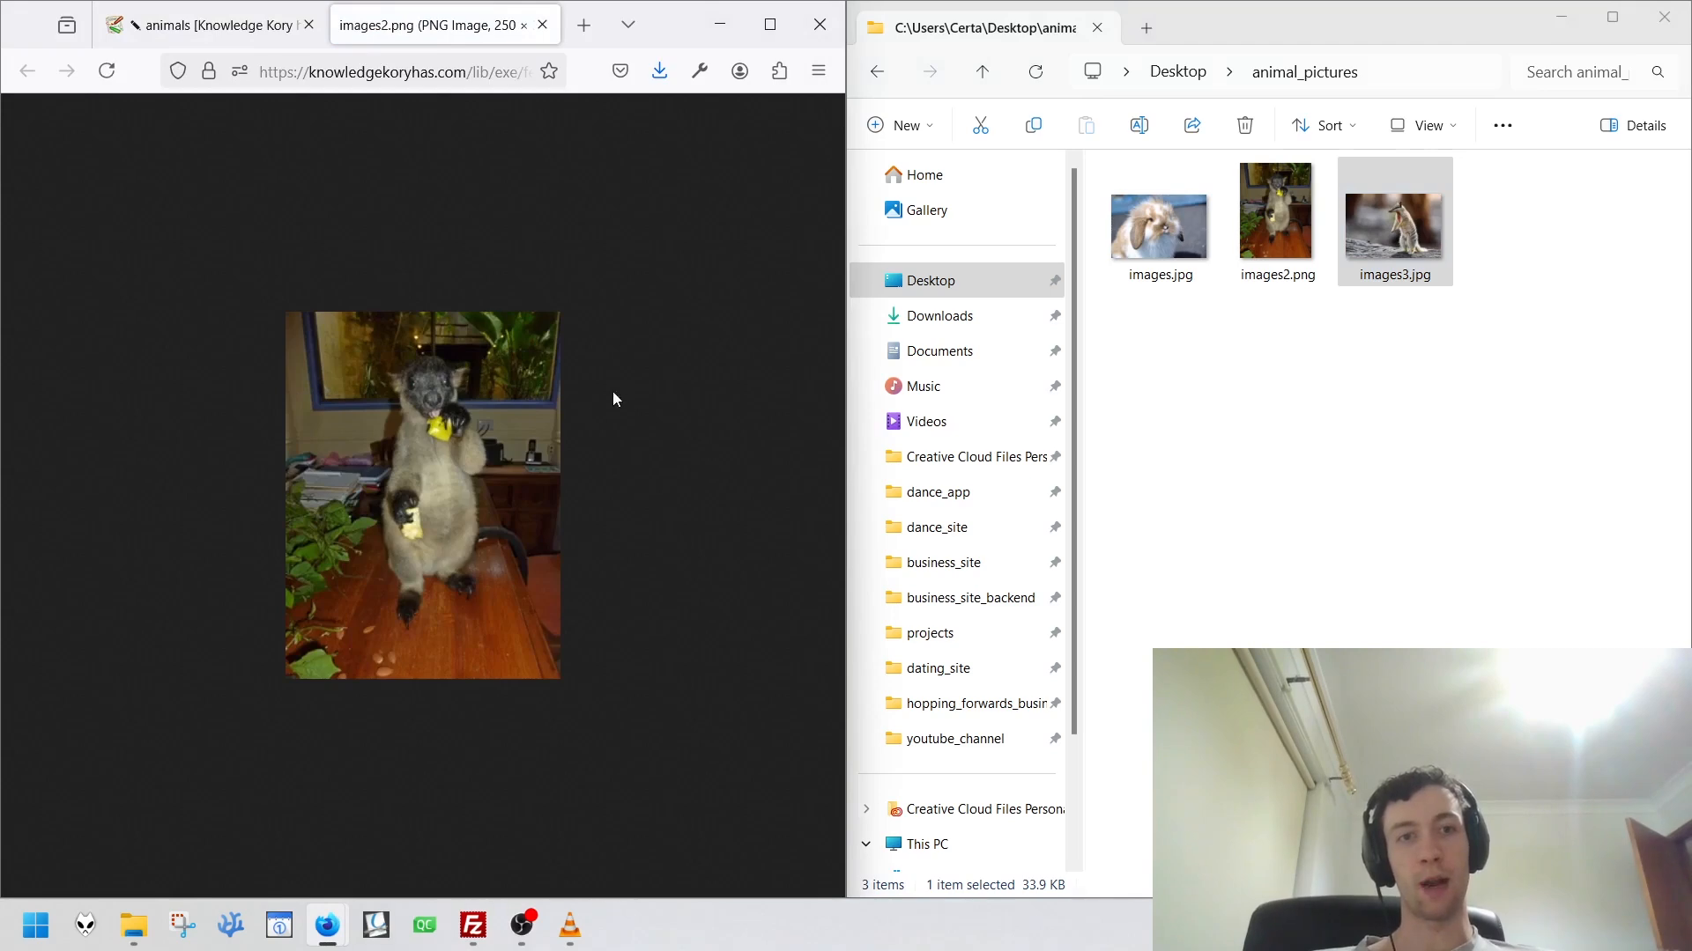
pyautogui.hotkey('ctrl', 'w')
pyautogui.click(362, 606)
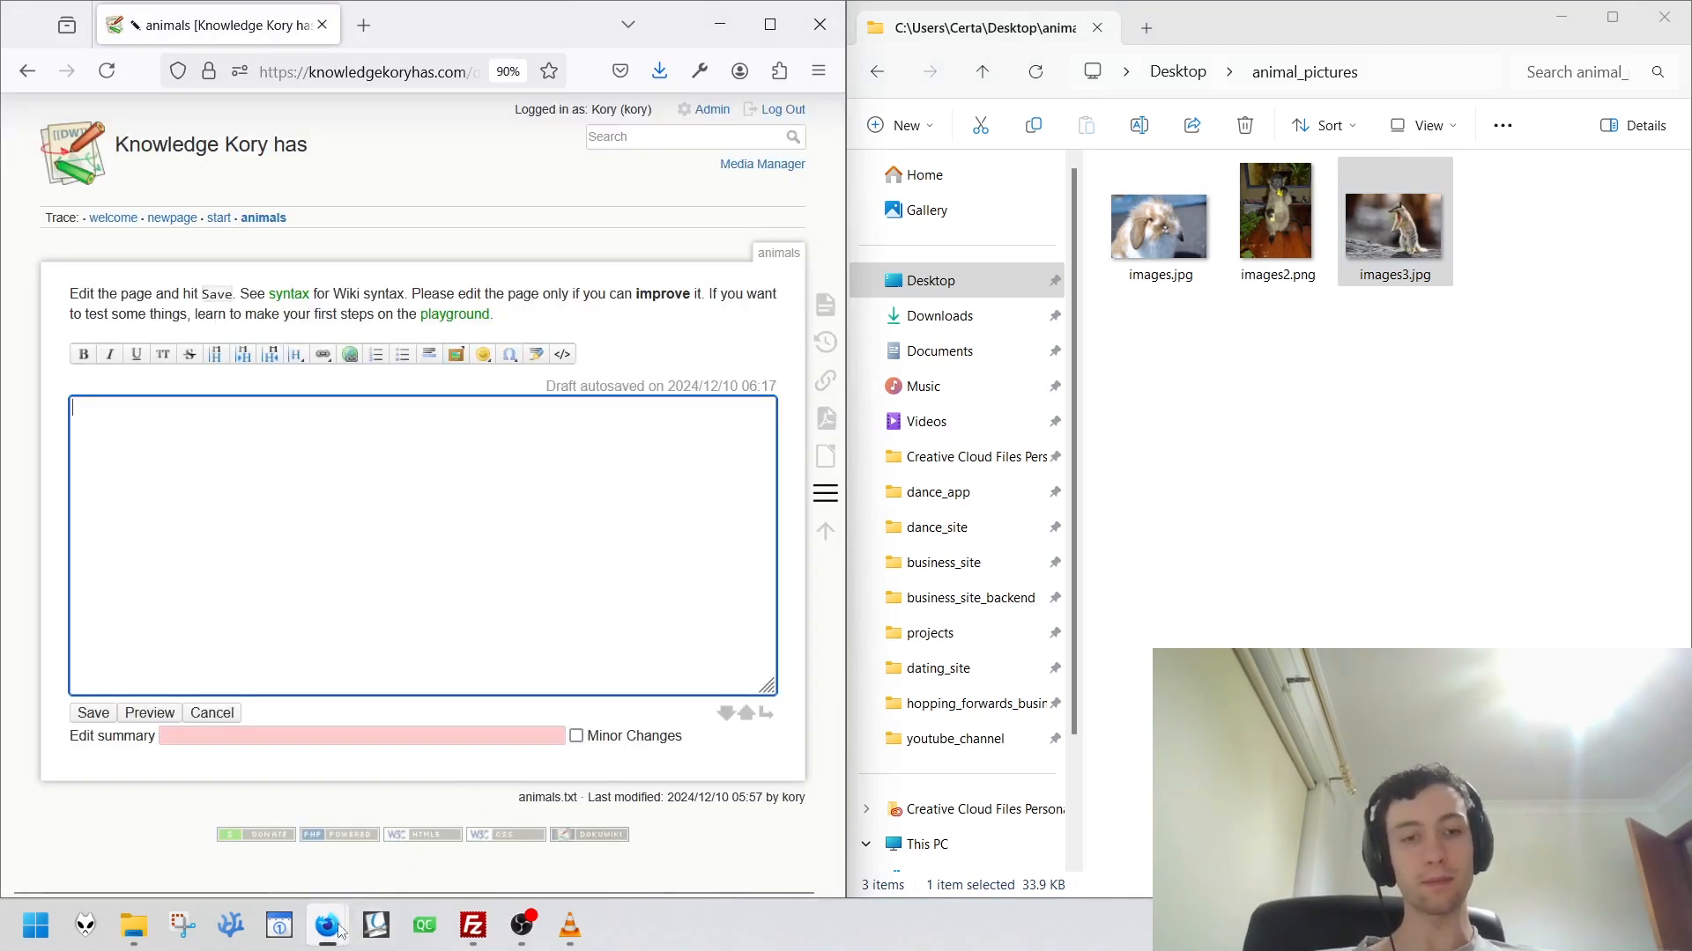
# Return to the Media Files window, open images.jpg in the Media Manager, and display its revision history.
pyautogui.moveTo(339, 932)
pyautogui.click(511, 797)
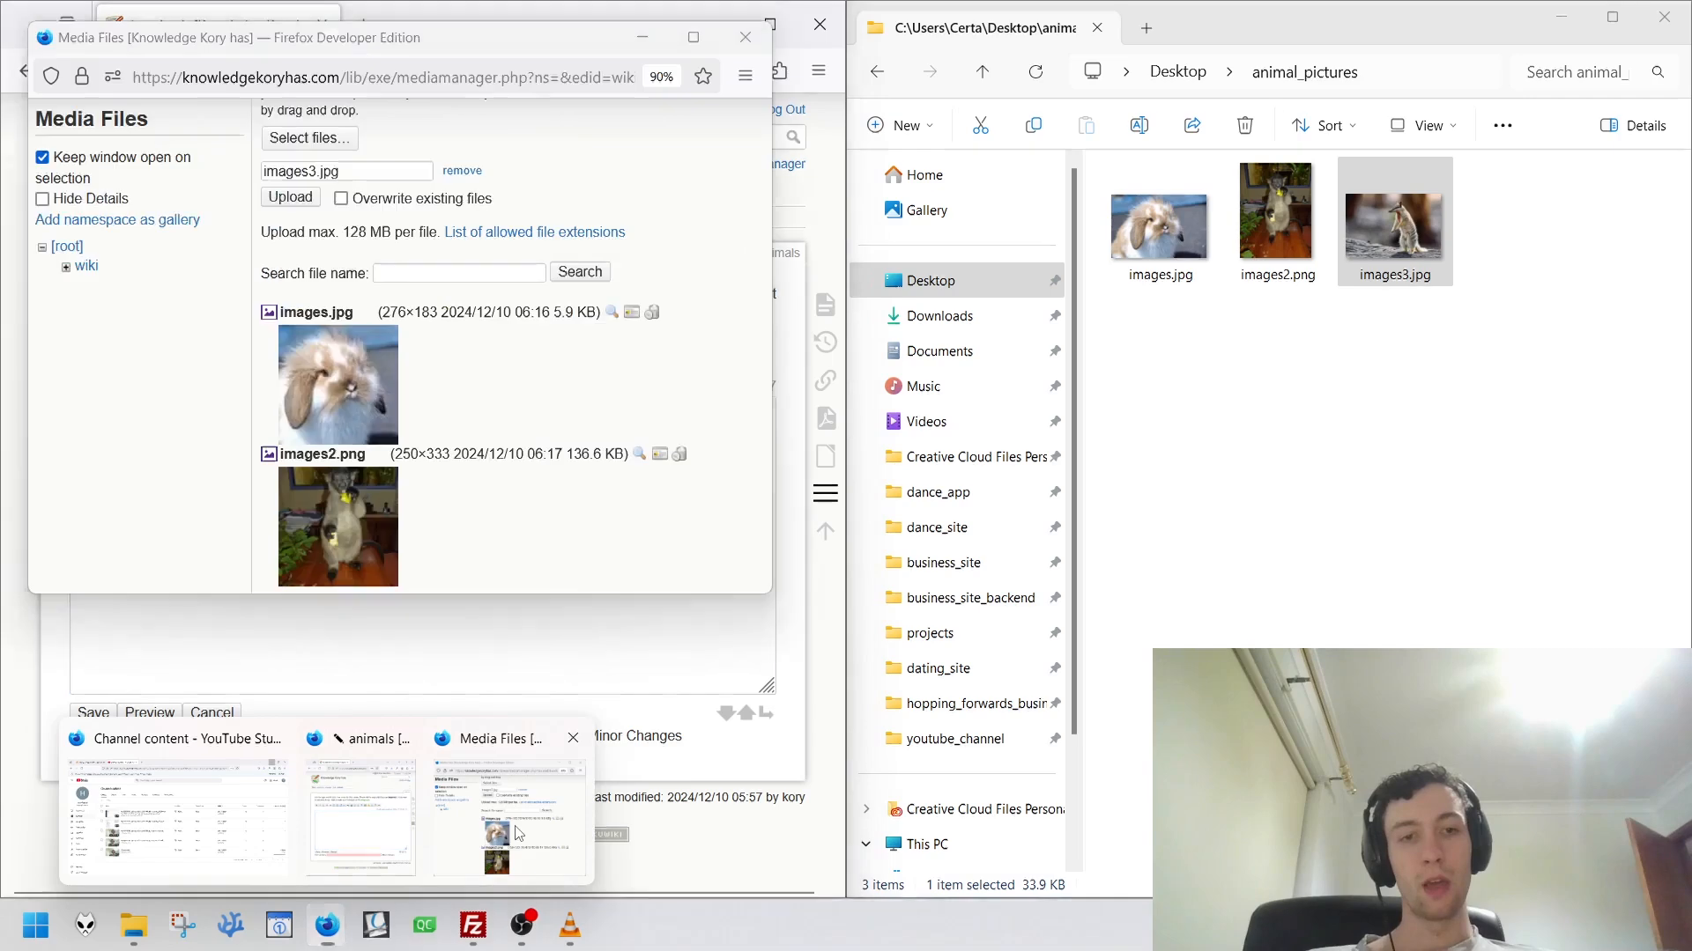
pyautogui.click(633, 319)
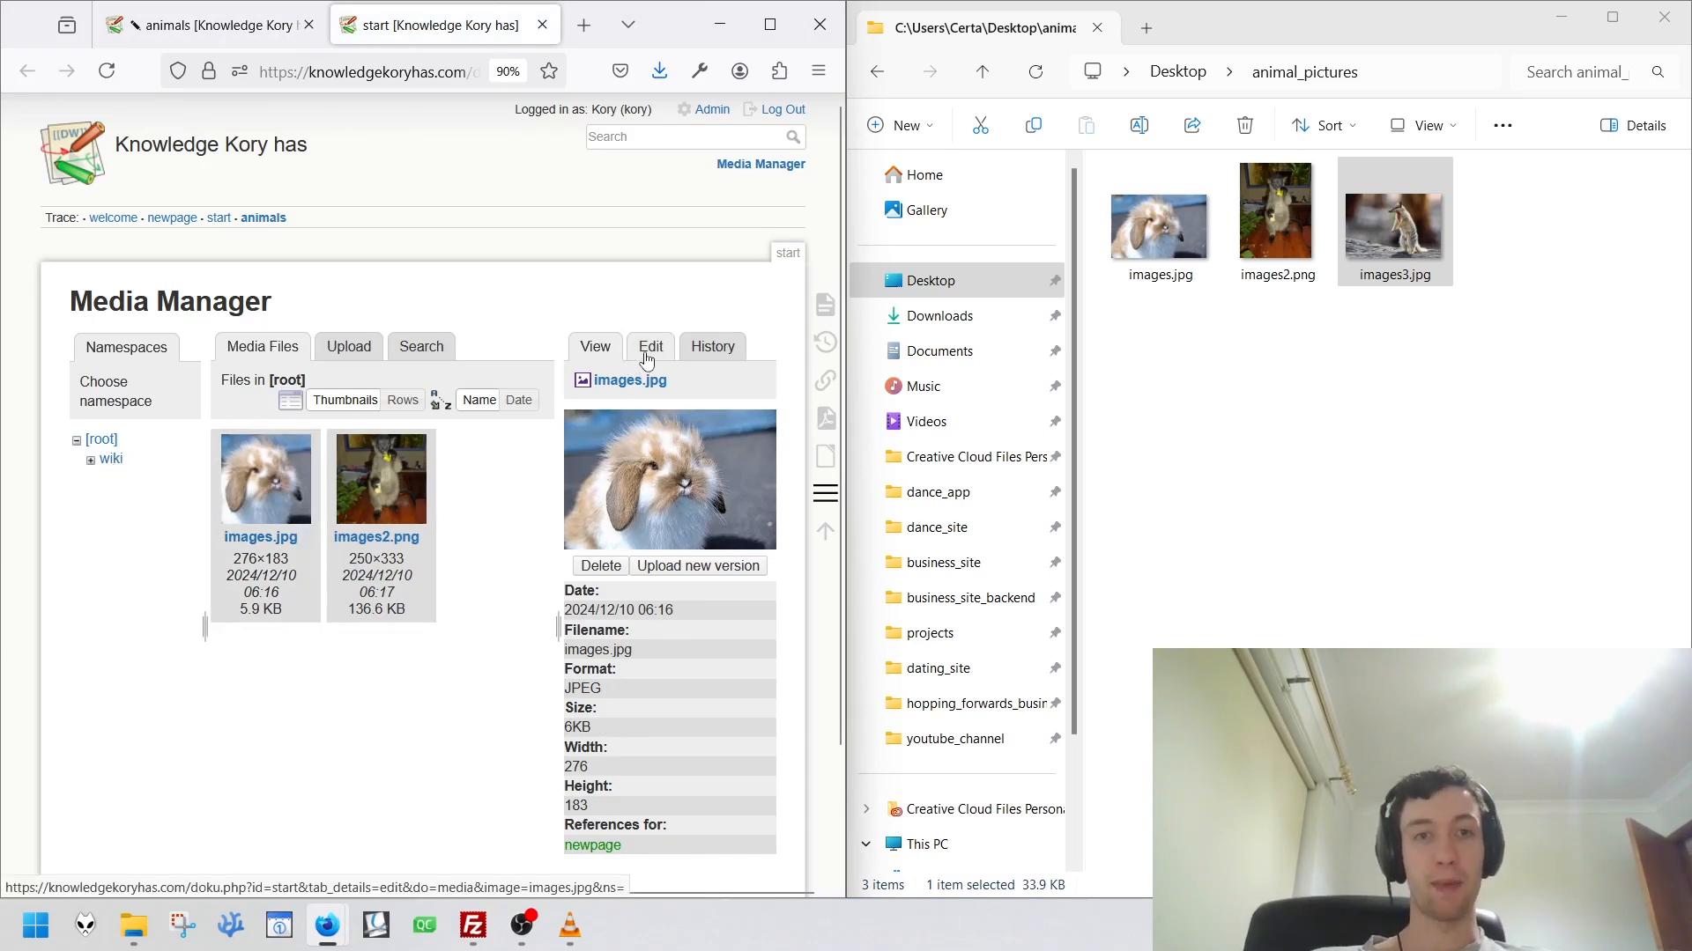
pyautogui.click(706, 365)
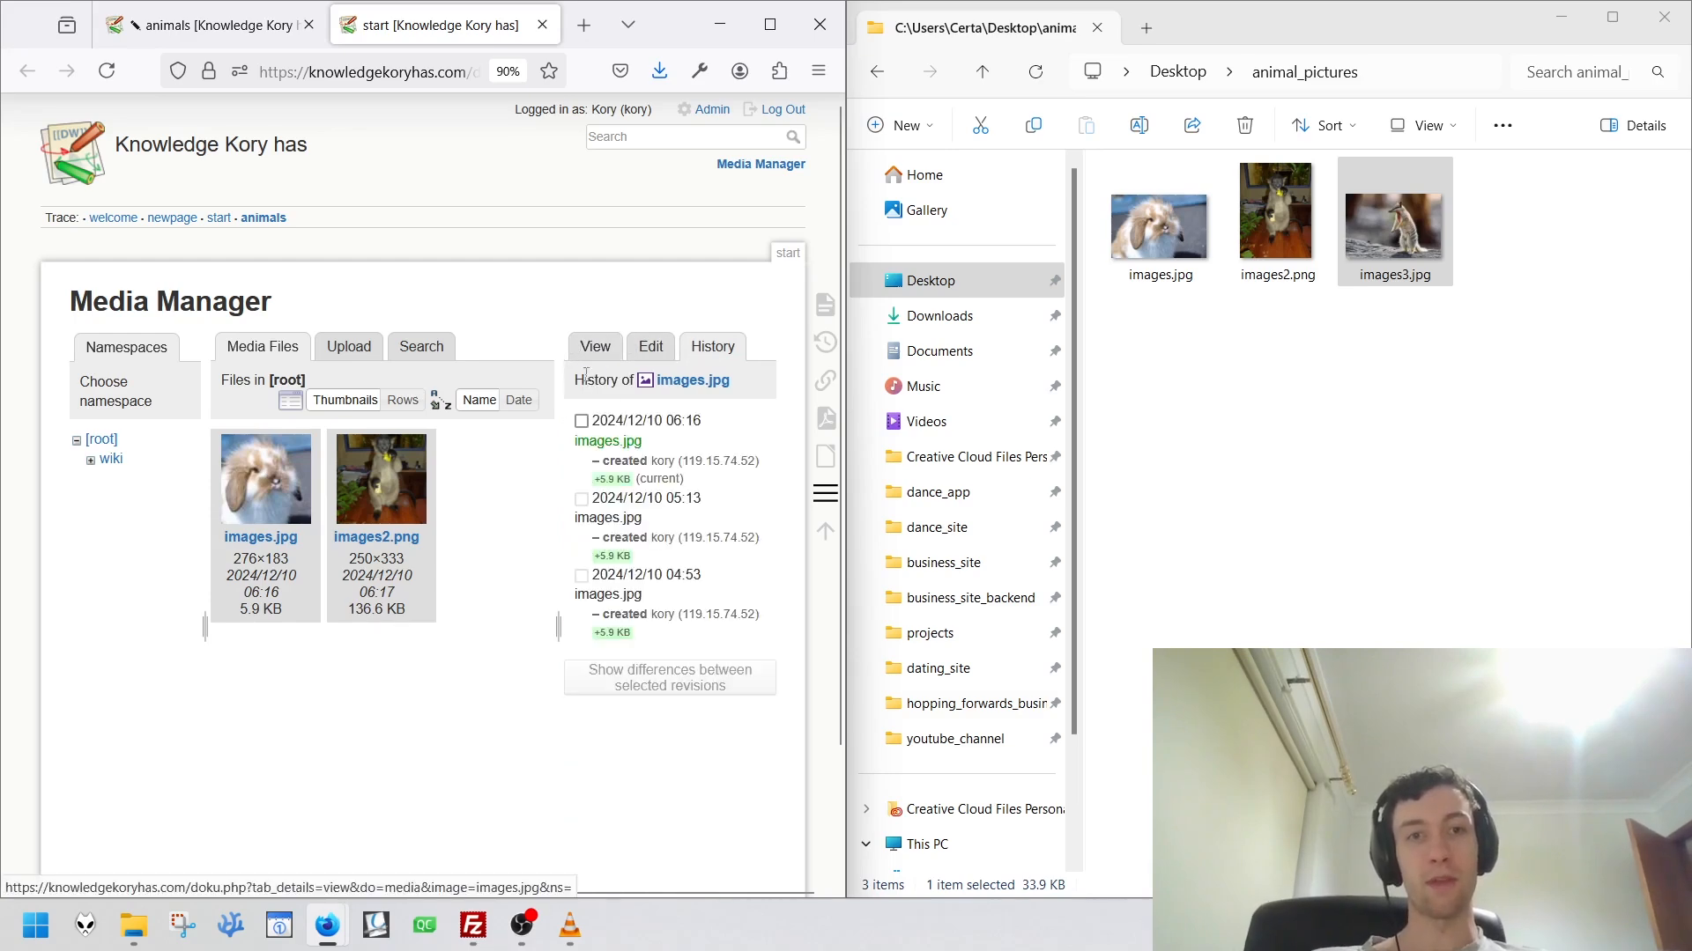
# View the details of images.jpg in the Media Manager, close that tab, and return to the Media Files window.
pyautogui.click(590, 352)
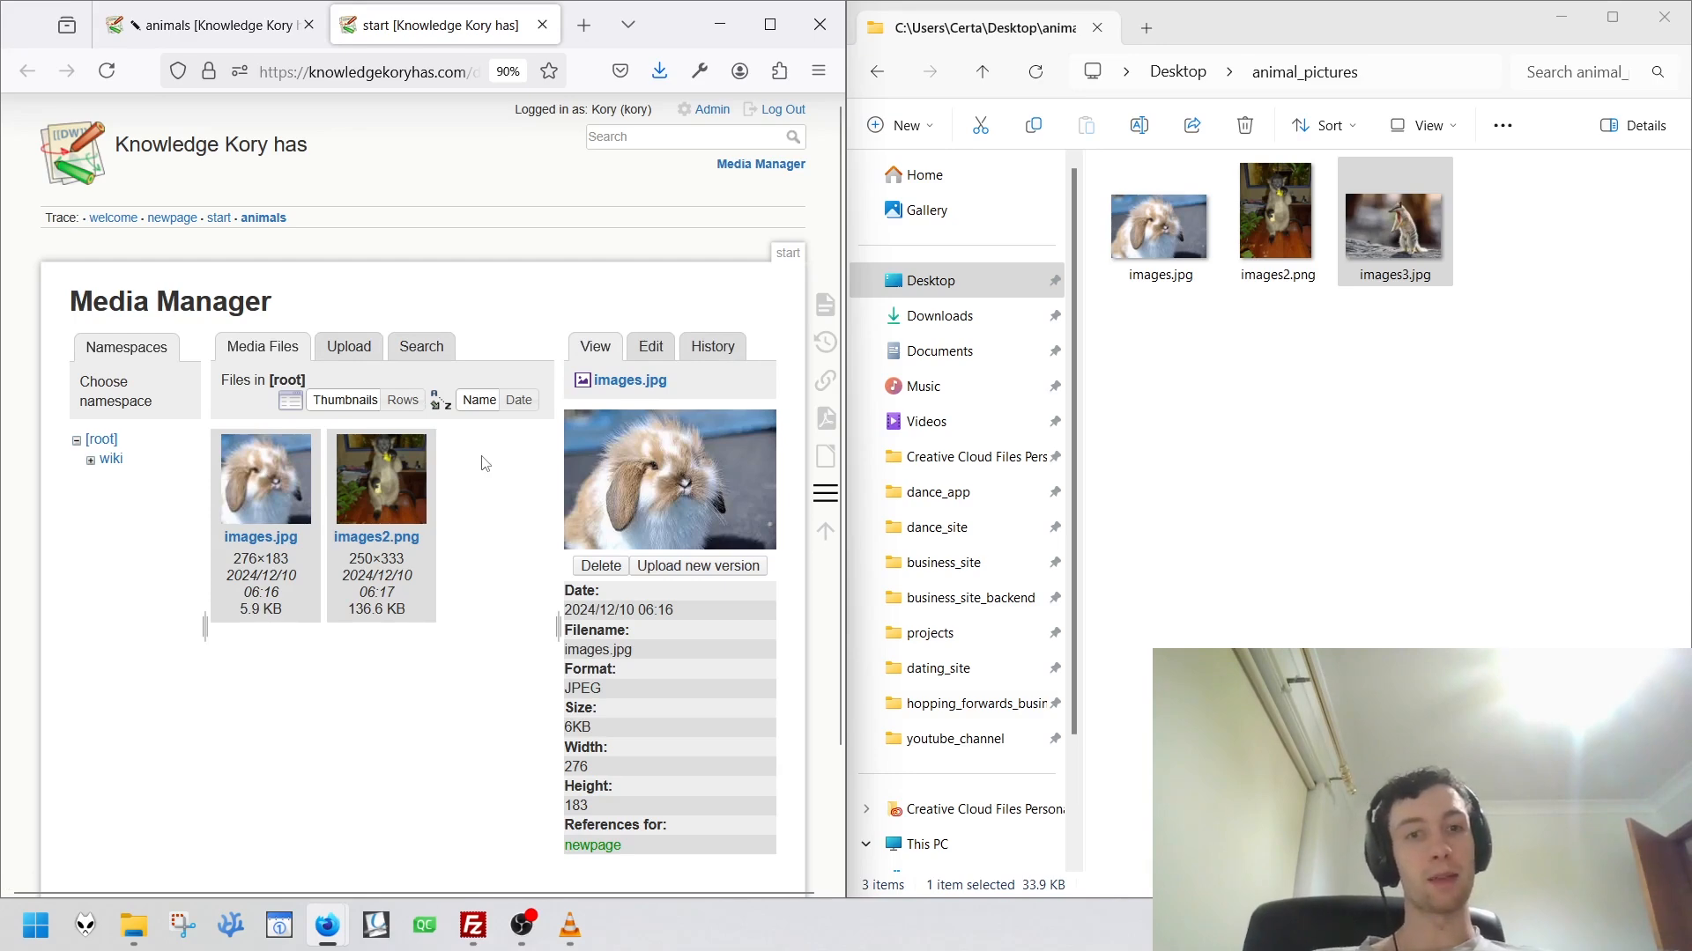
pyautogui.hotkey('ctrl', 'w')
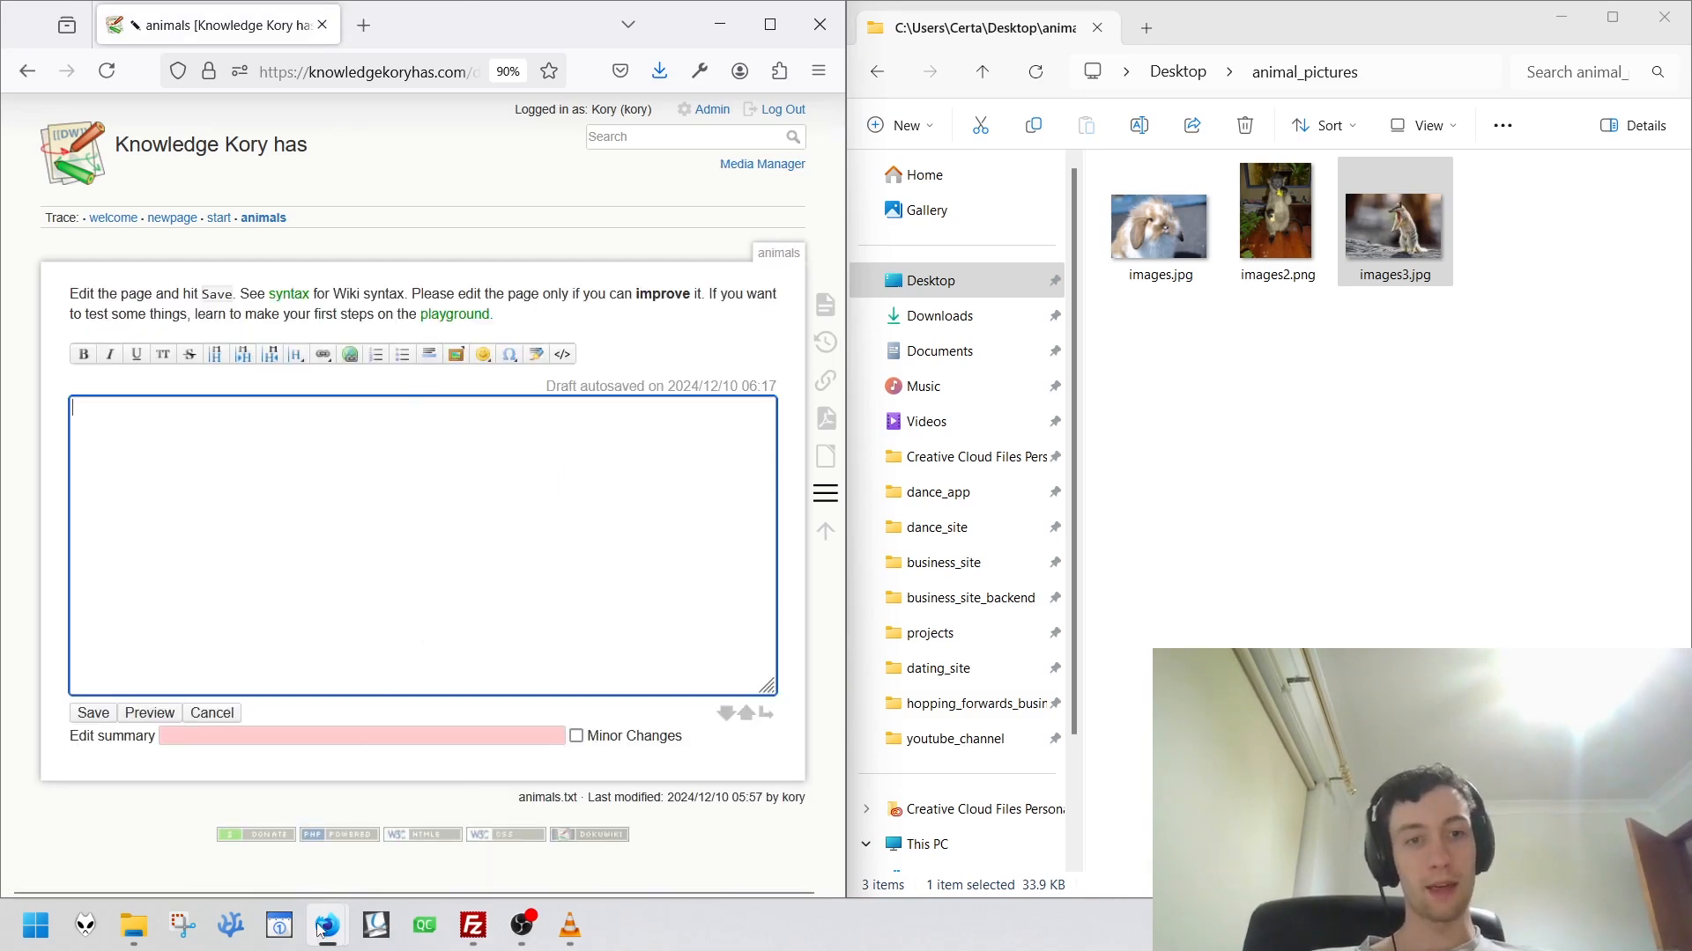
pyautogui.moveTo(319, 930)
pyautogui.click(518, 812)
# Upload images3.jpg to the root namespace, removing the duplicate entry from the upload list.
pyautogui.moveTo(1399, 236); pyautogui.dragTo(428, 176)
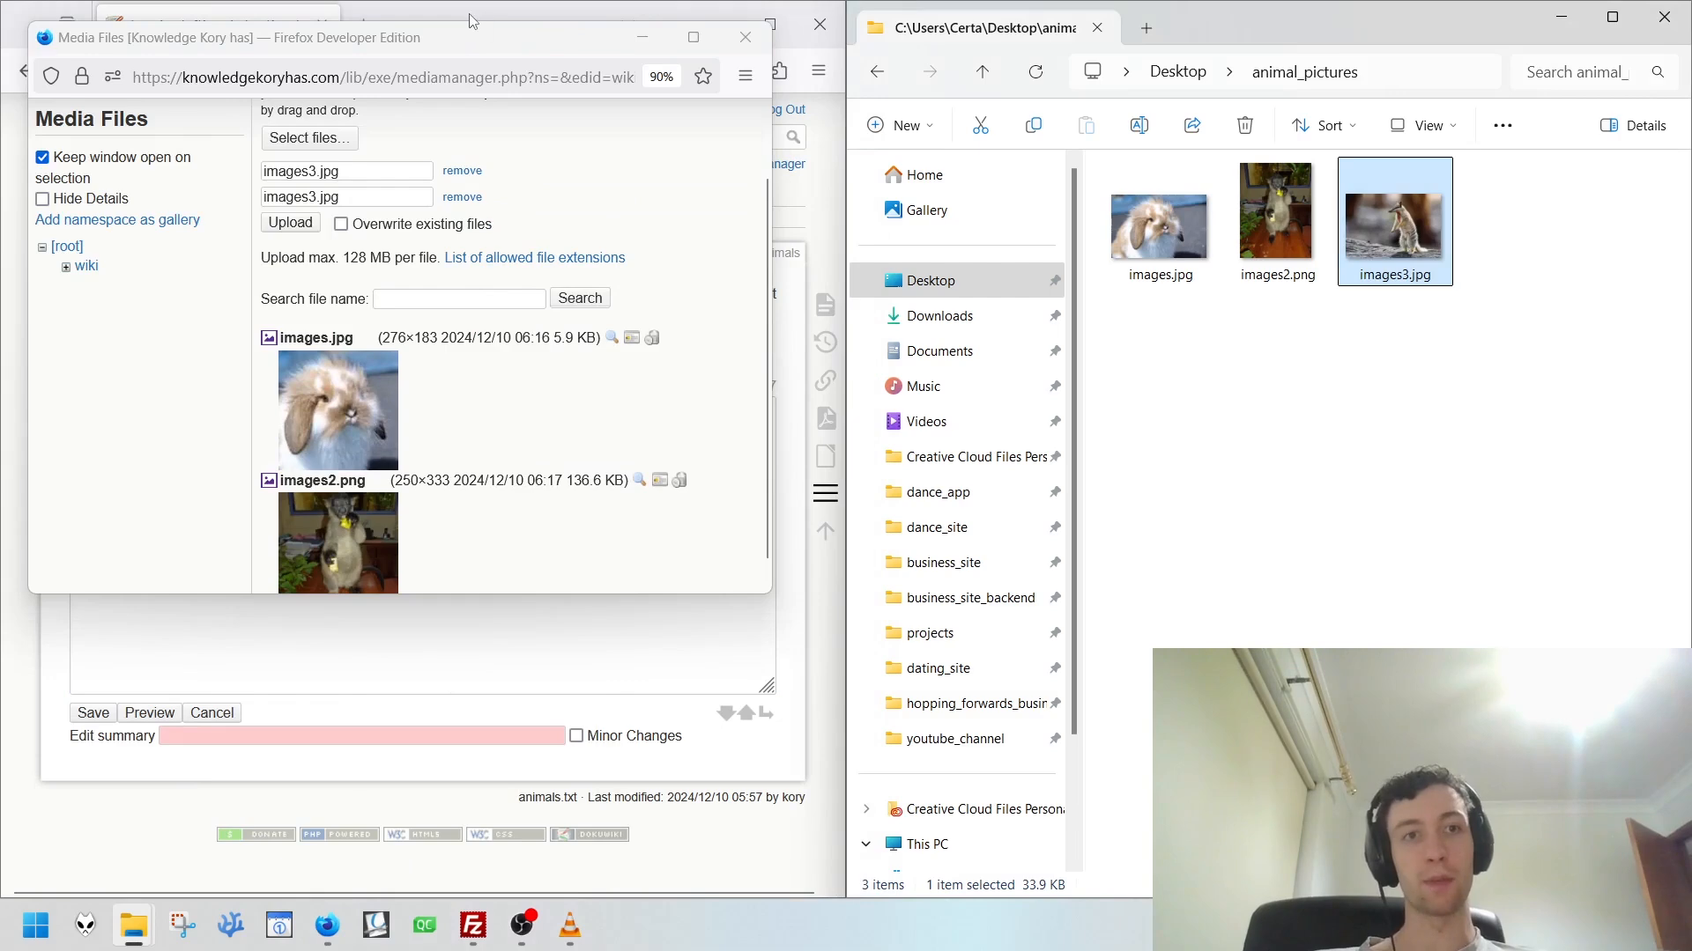
pyautogui.click(462, 196)
pyautogui.moveTo(427, 37); pyautogui.dragTo(858, 178)
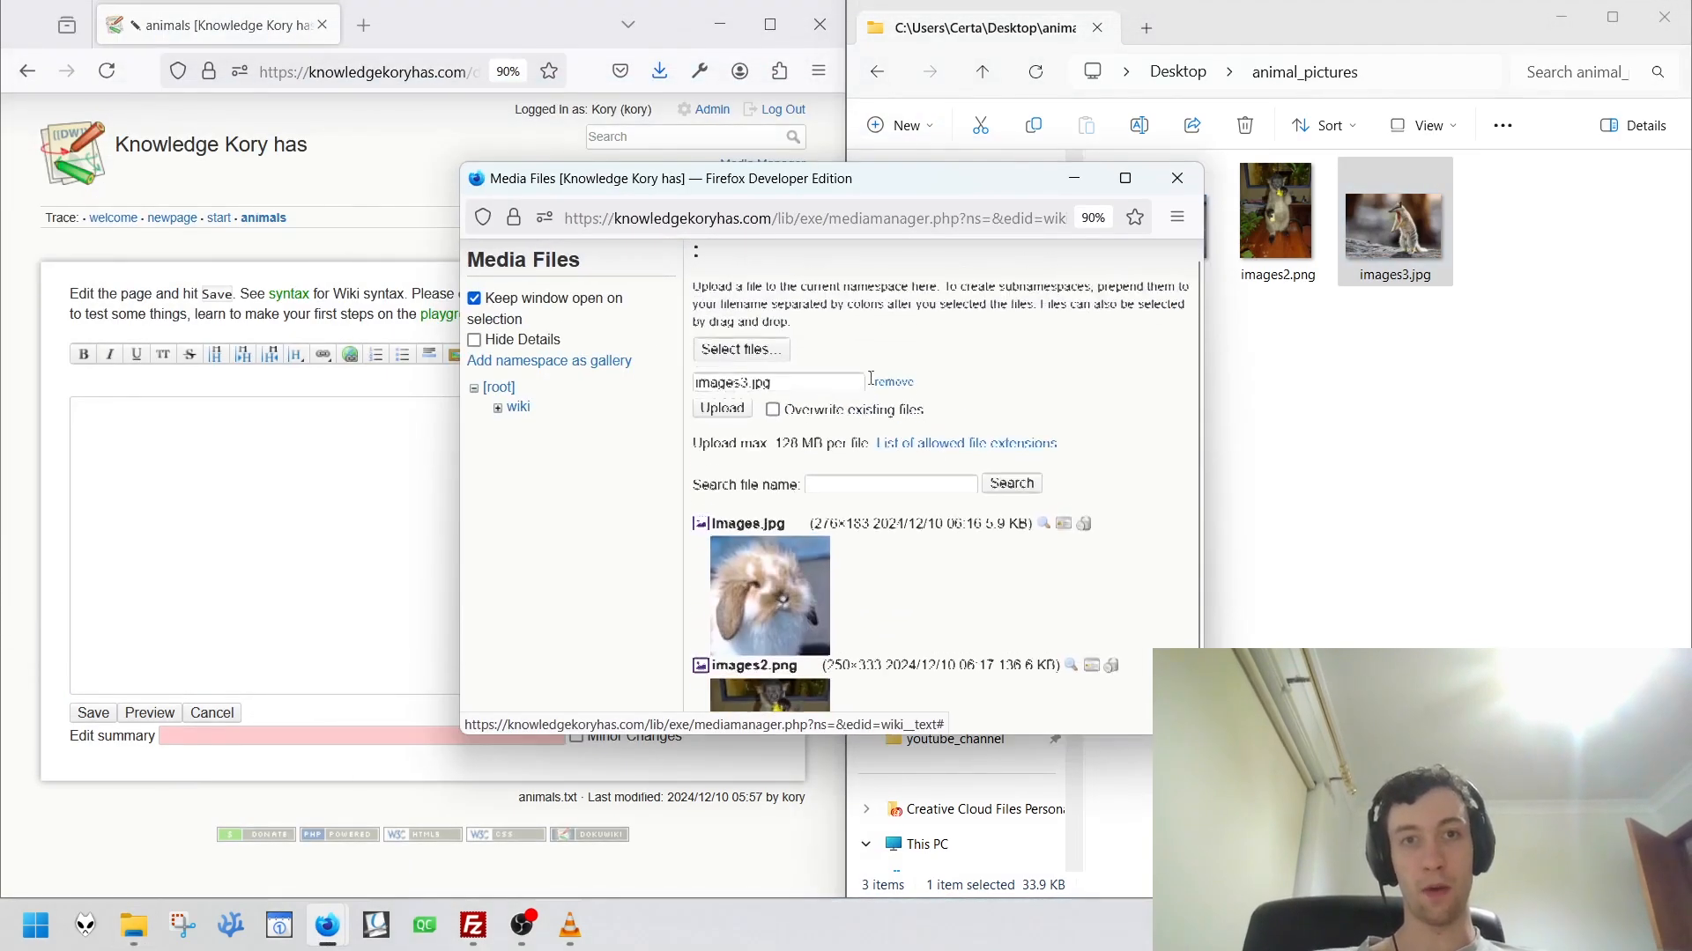
pyautogui.click(724, 419)
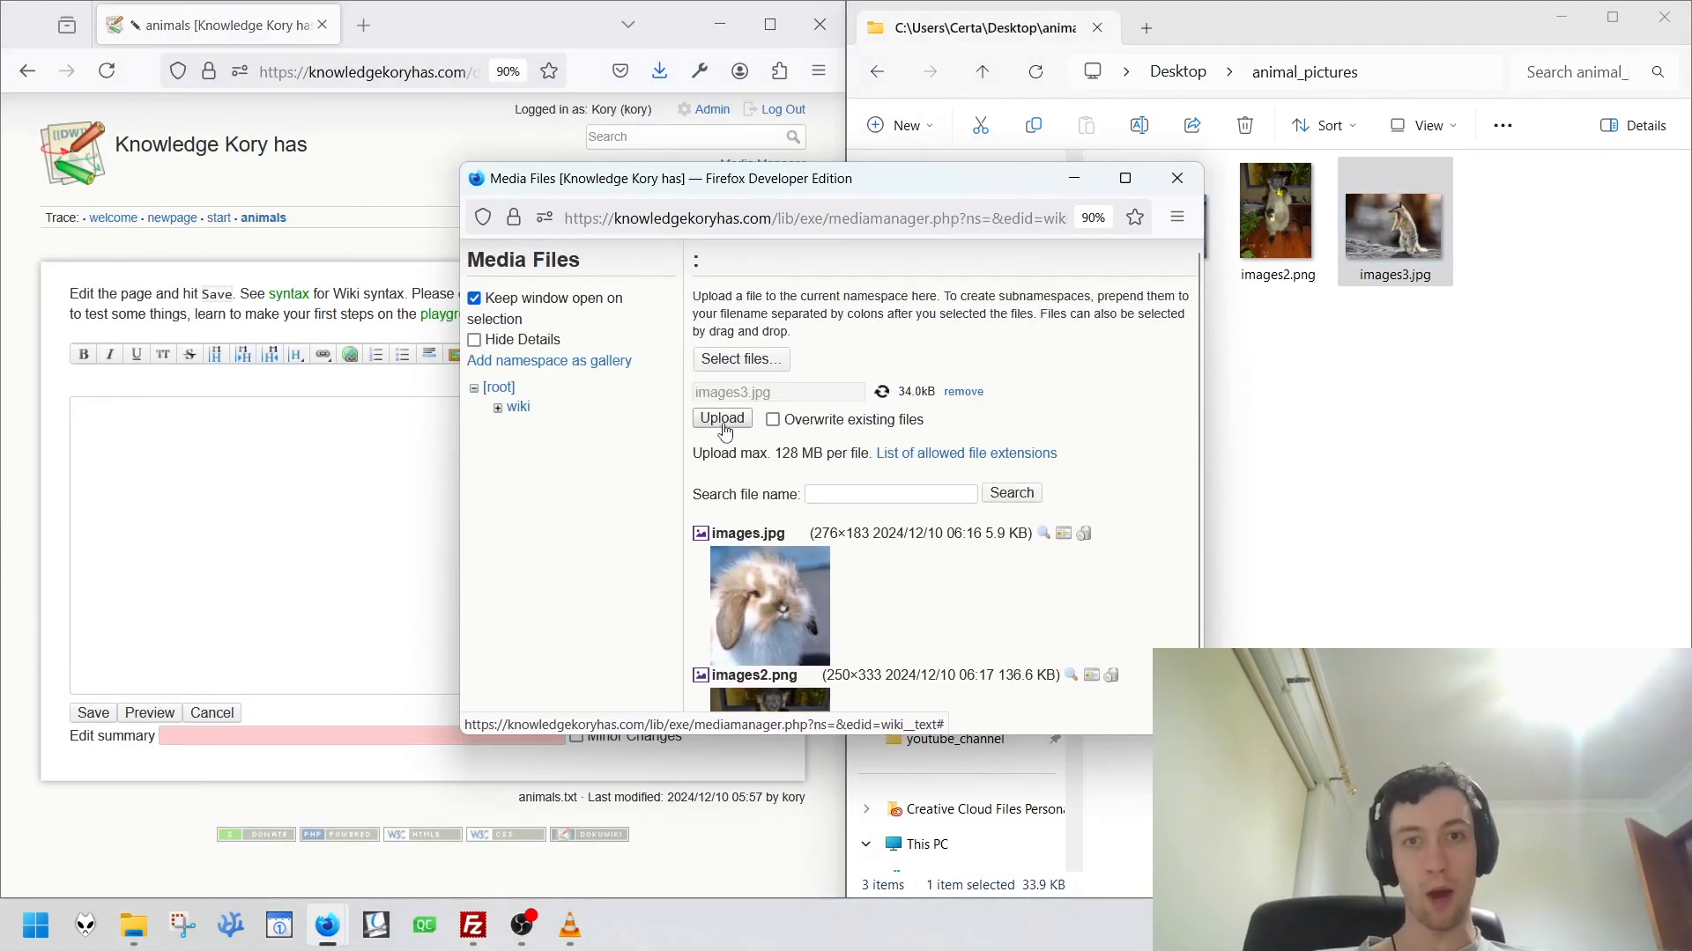
# Insert the uploaded images3.jpg into the empty animals page, centred, 400 px wide, and linked to its detail page.
pyautogui.click(316, 474)
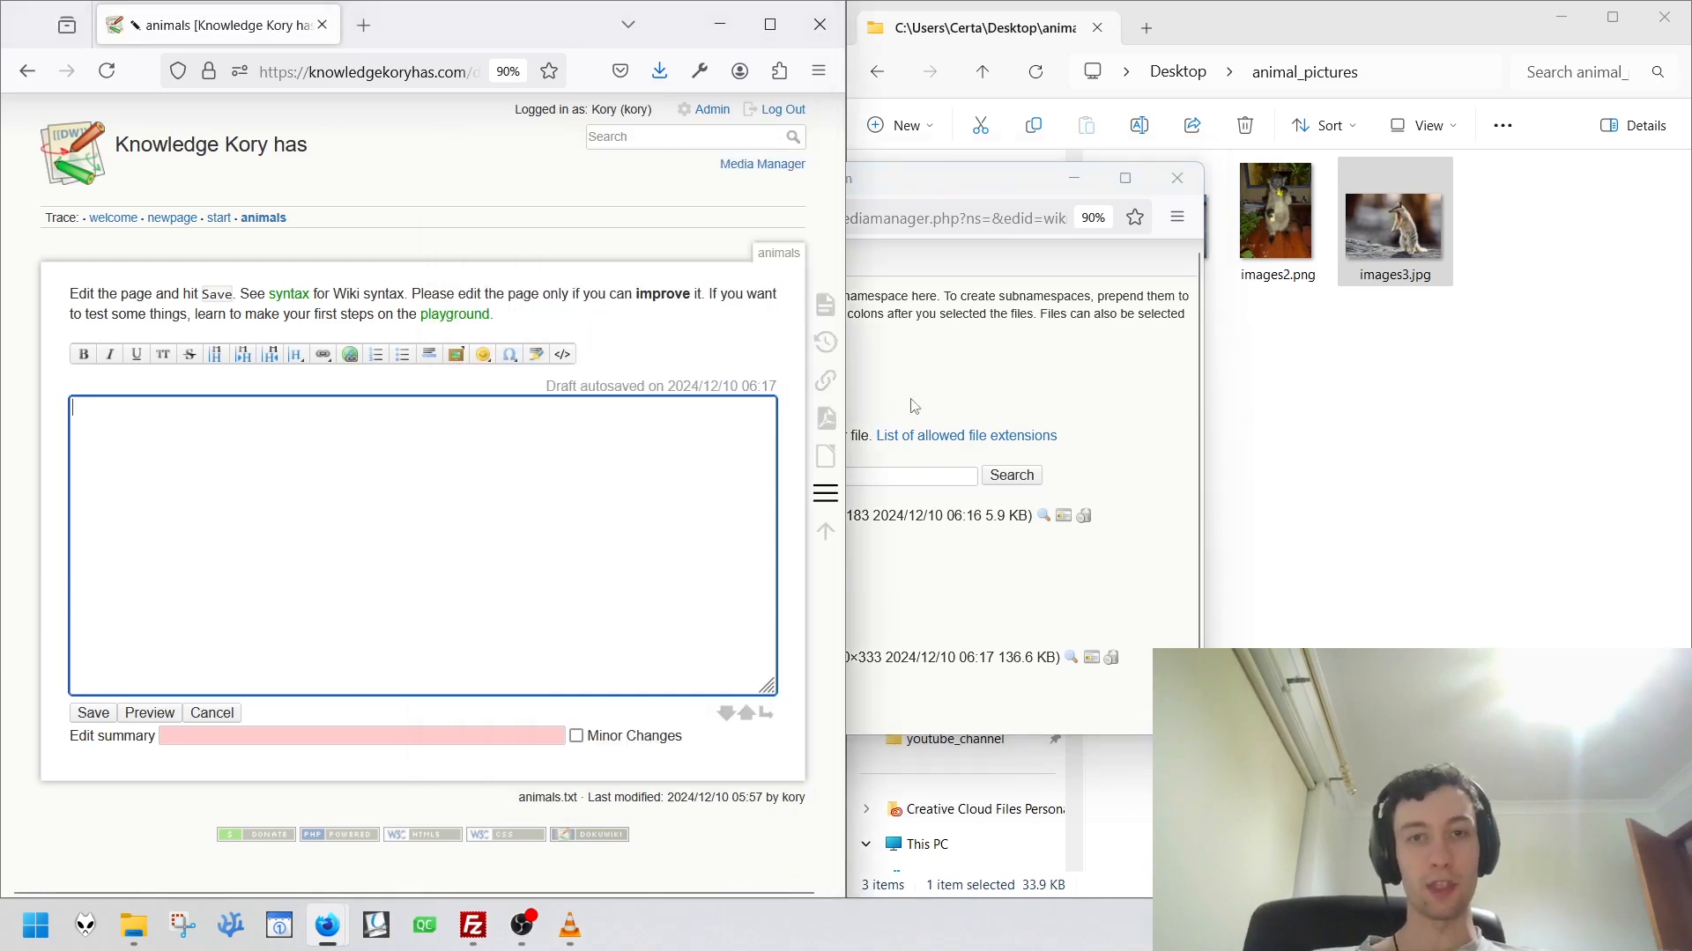
pyautogui.click(456, 353)
pyautogui.click(733, 356)
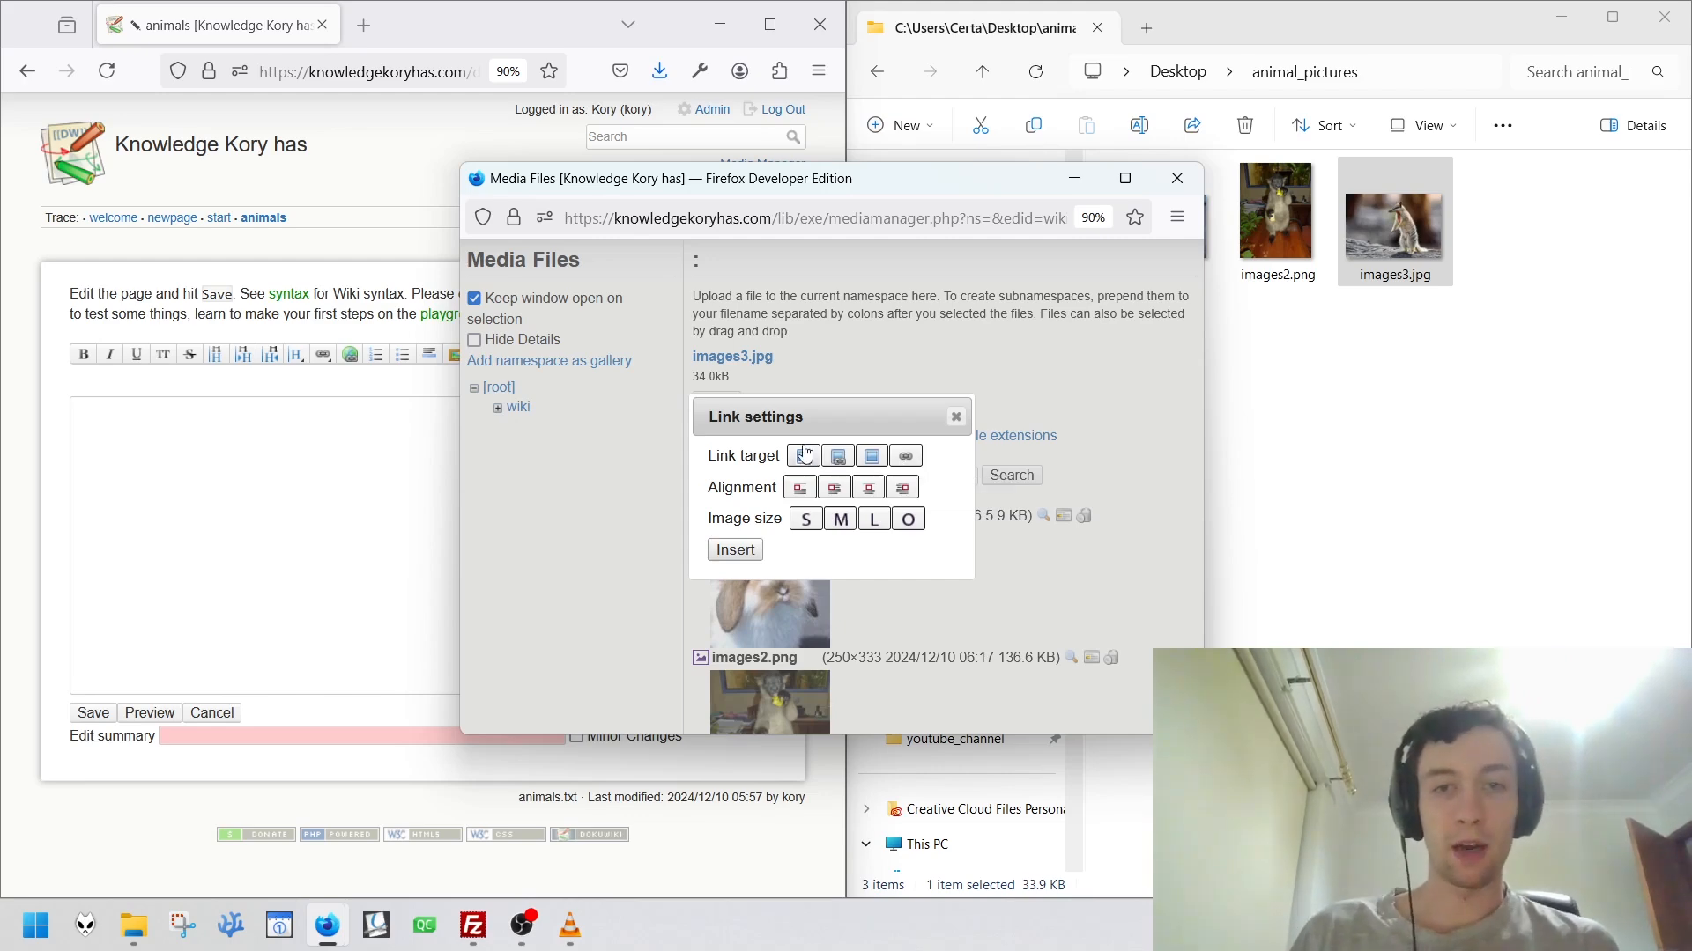
pyautogui.click(736, 551)
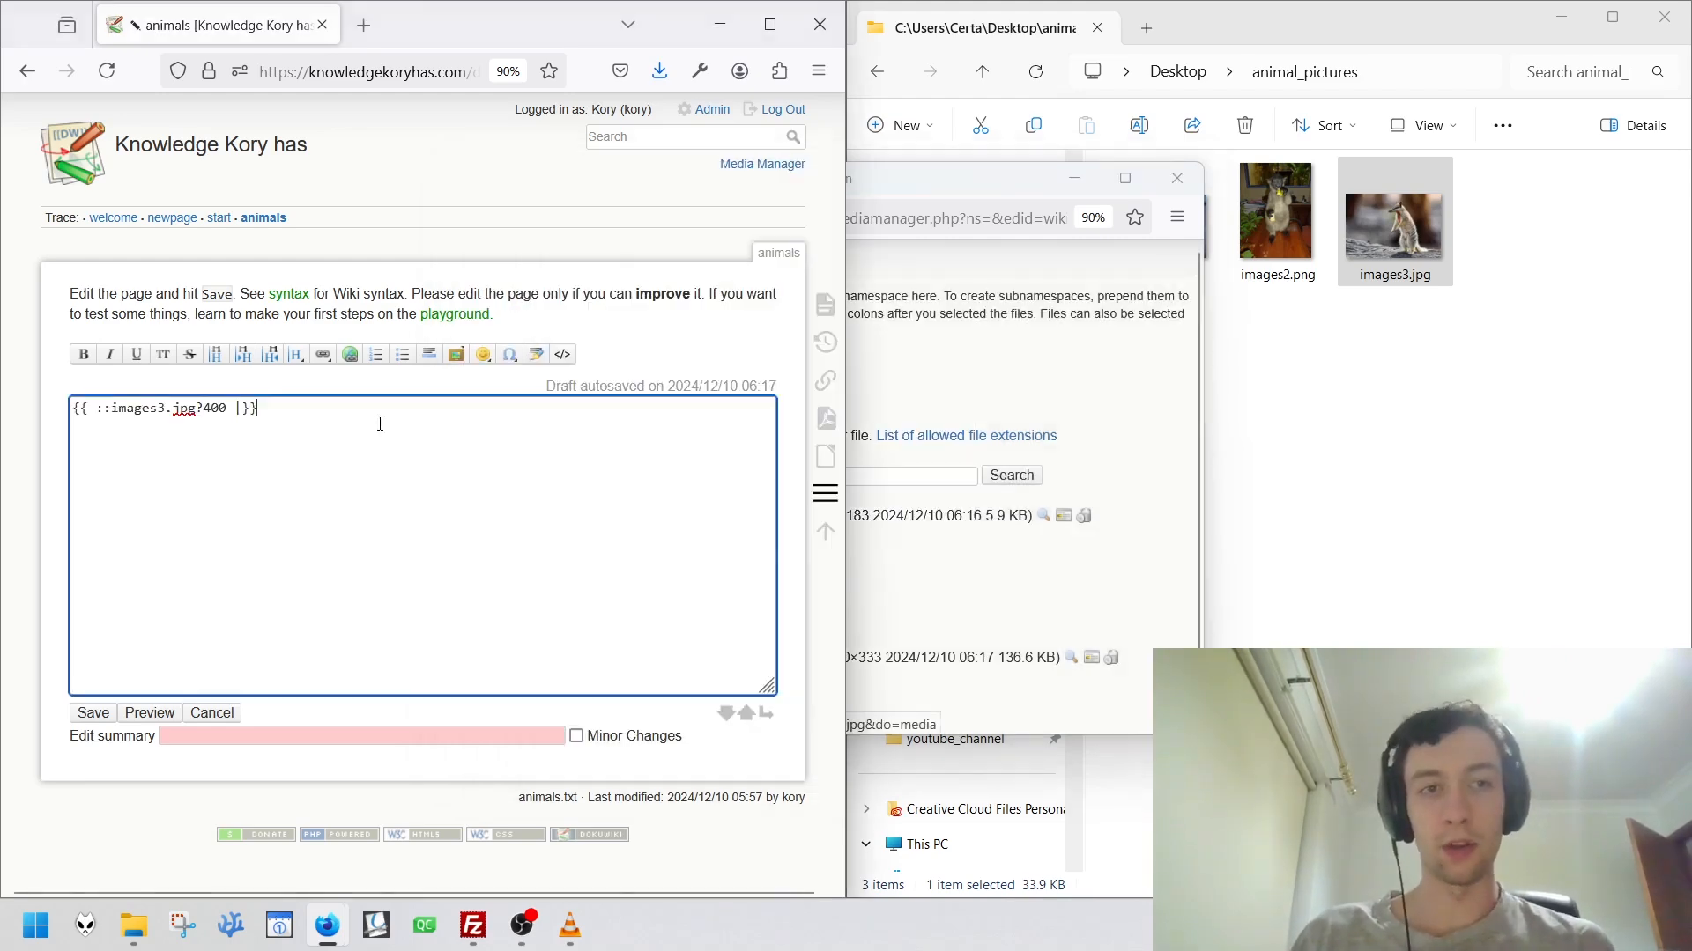
# Move the Media Files window clear of the editor and insert a second centred images3.jpg at 400 px with a direct link.
pyautogui.click(990, 183)
pyautogui.moveTo(990, 183); pyautogui.dragTo(1265, 142)
pyautogui.click(422, 479)
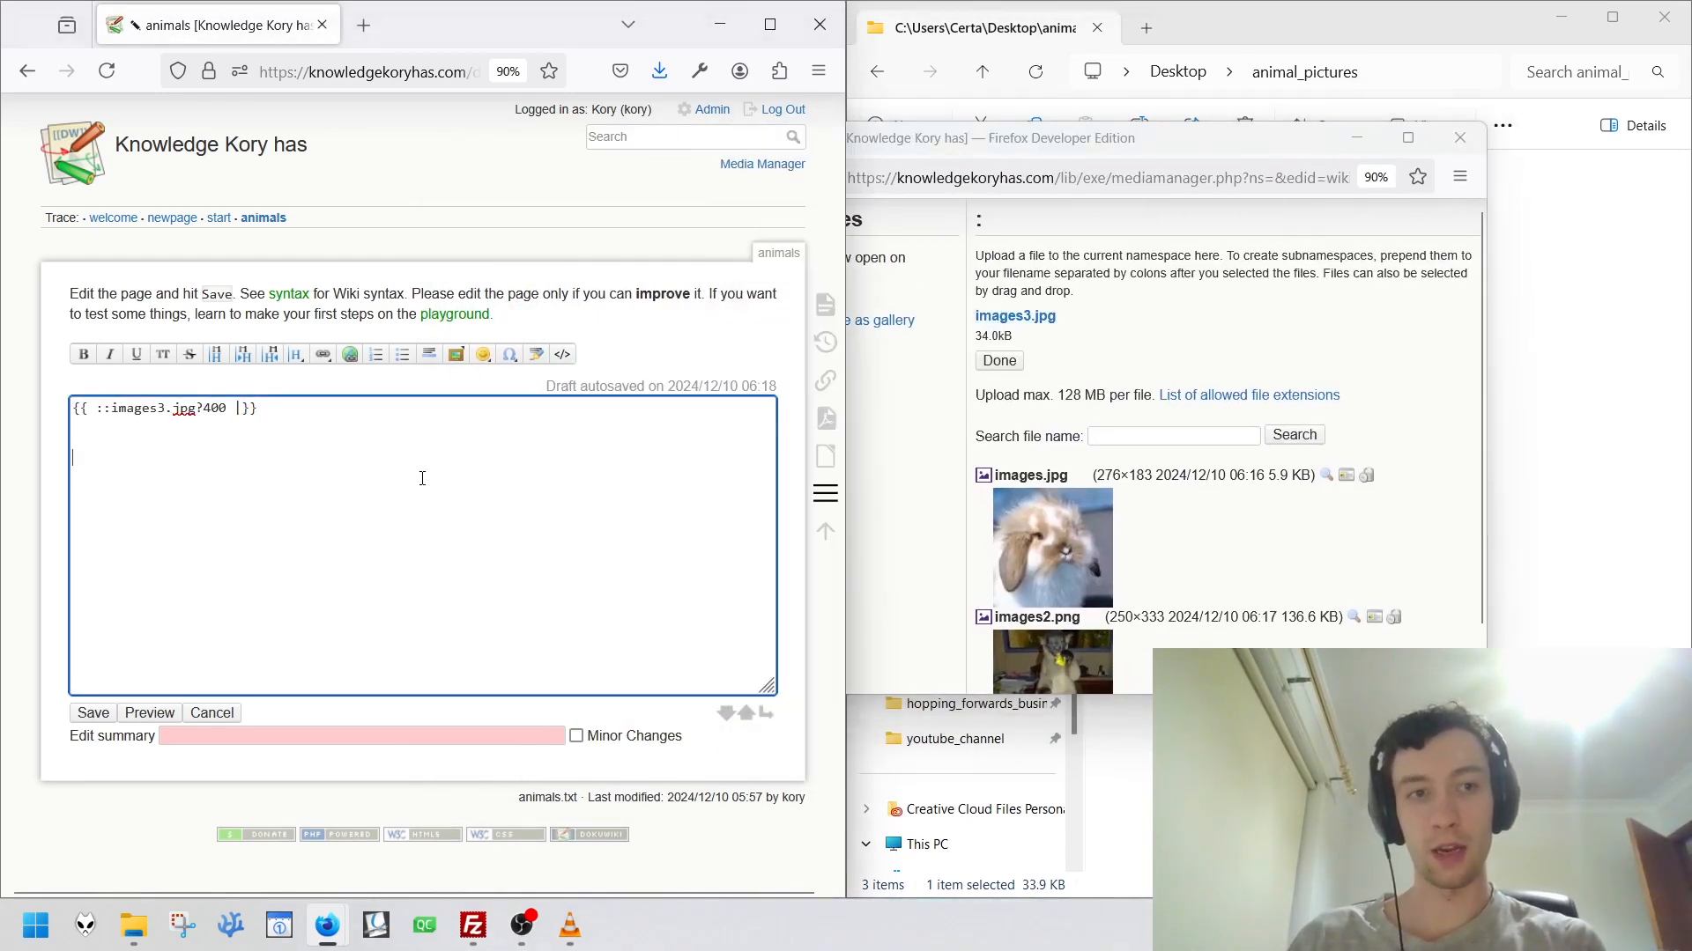
pyautogui.click(1016, 317)
pyautogui.click(1120, 416)
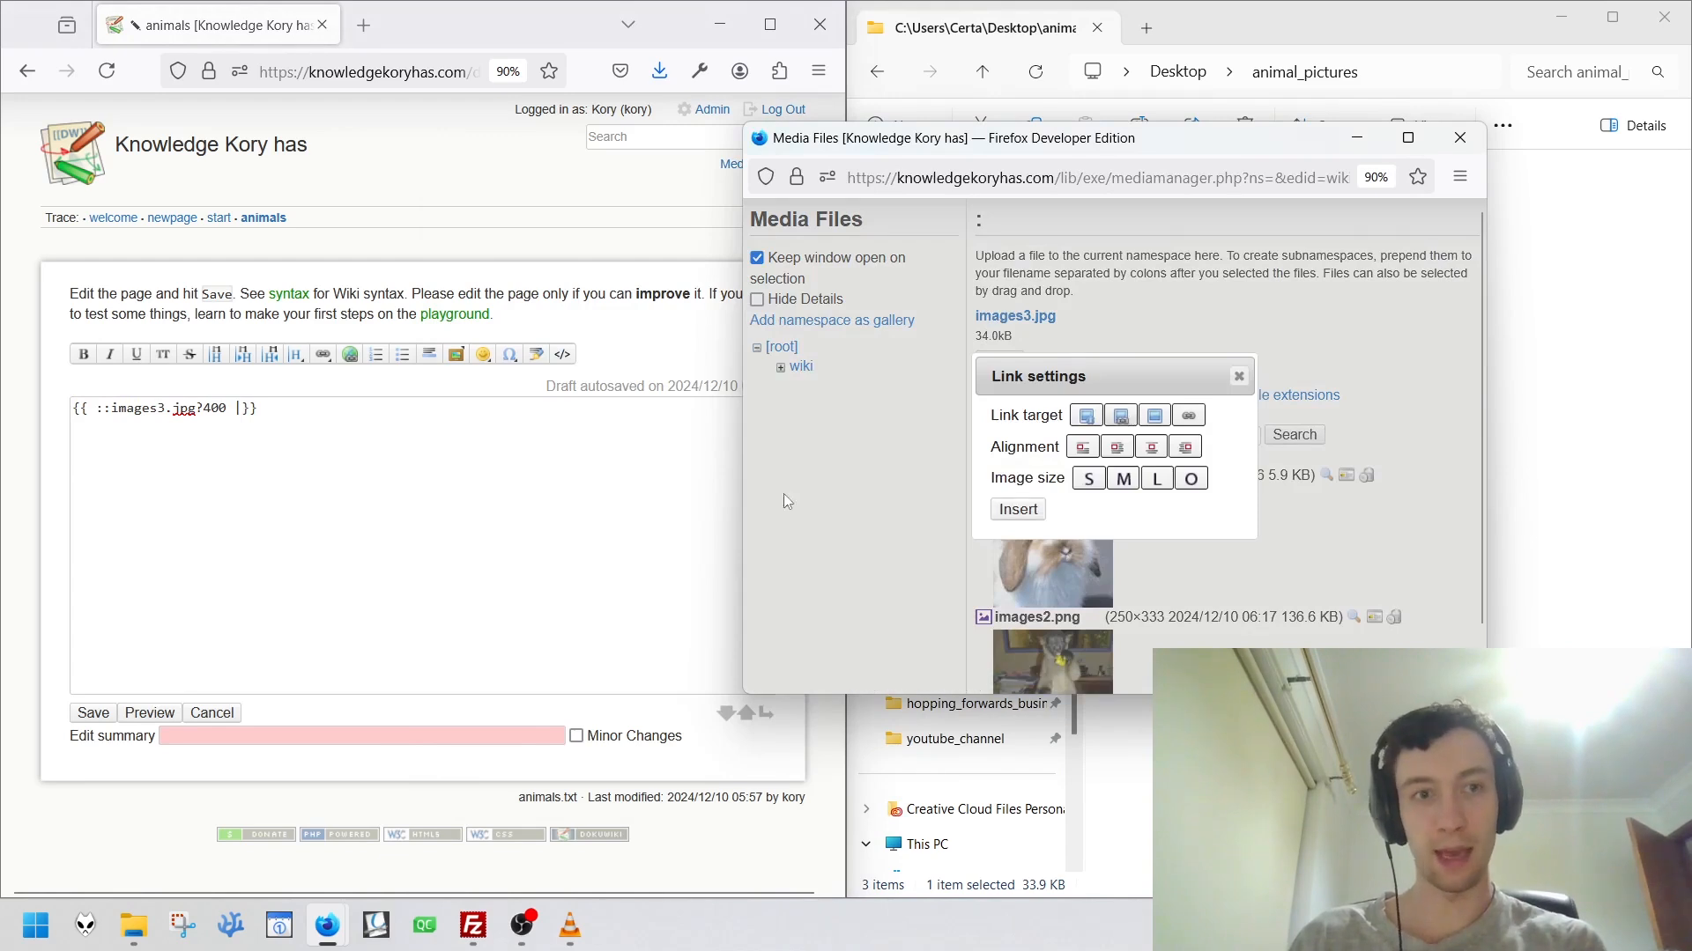
pyautogui.click(1017, 509)
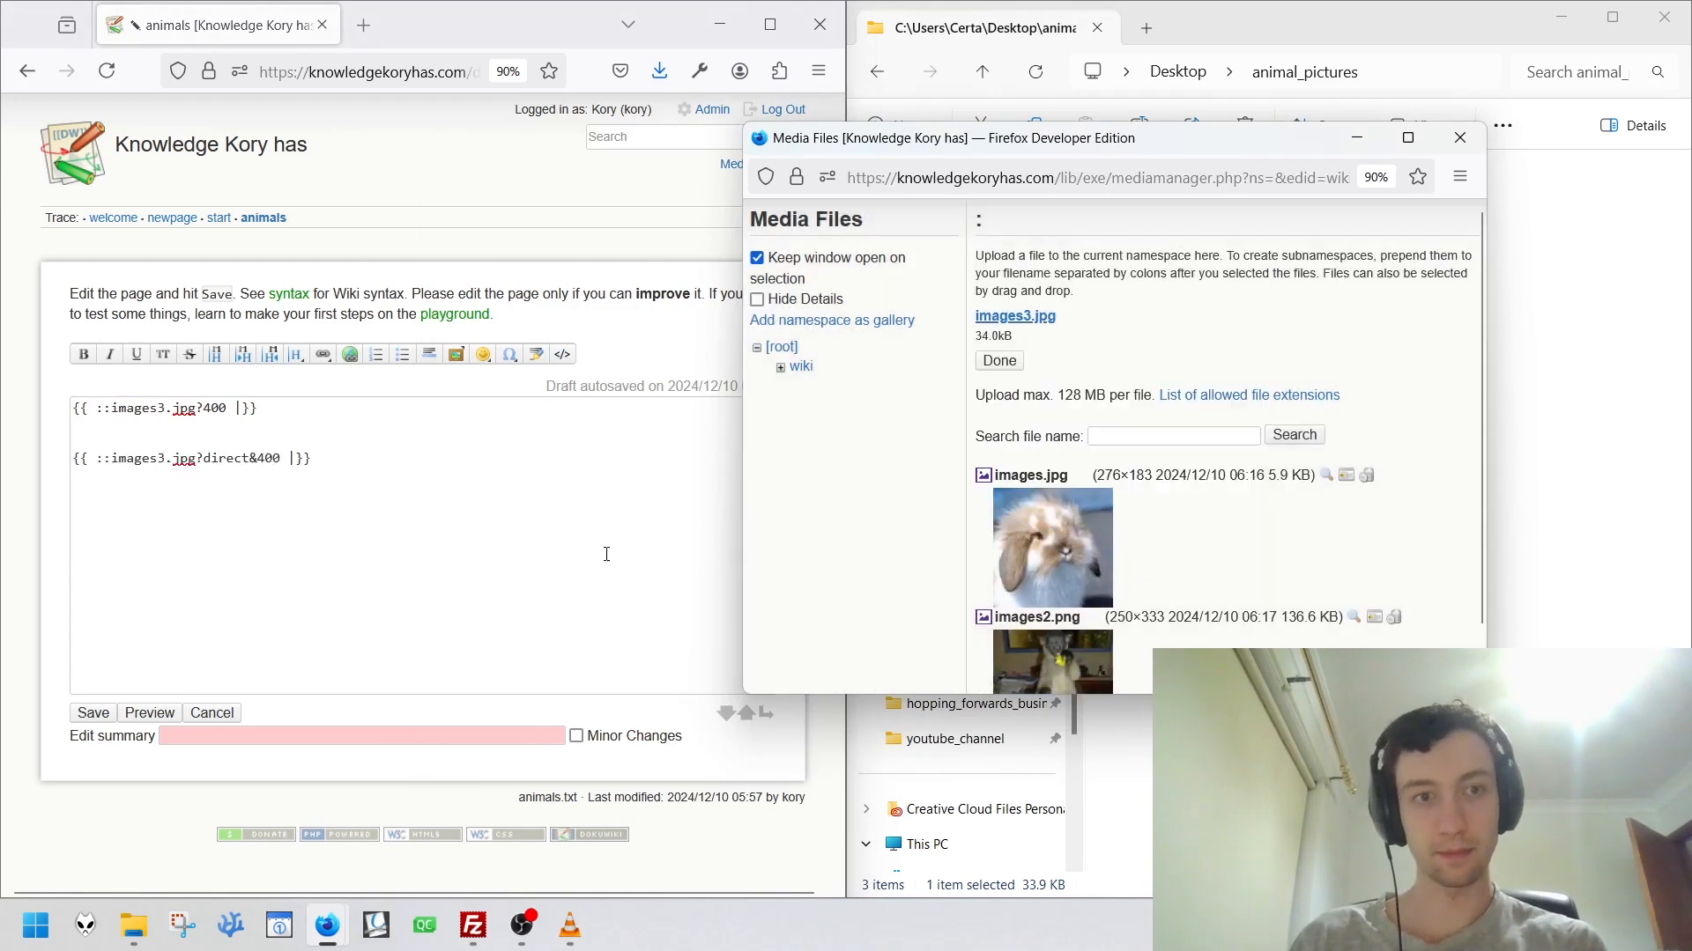
# Insert images3.jpg below as a centred 400 px image without a link and again as link only, and save the page.
pyautogui.click(1020, 320)
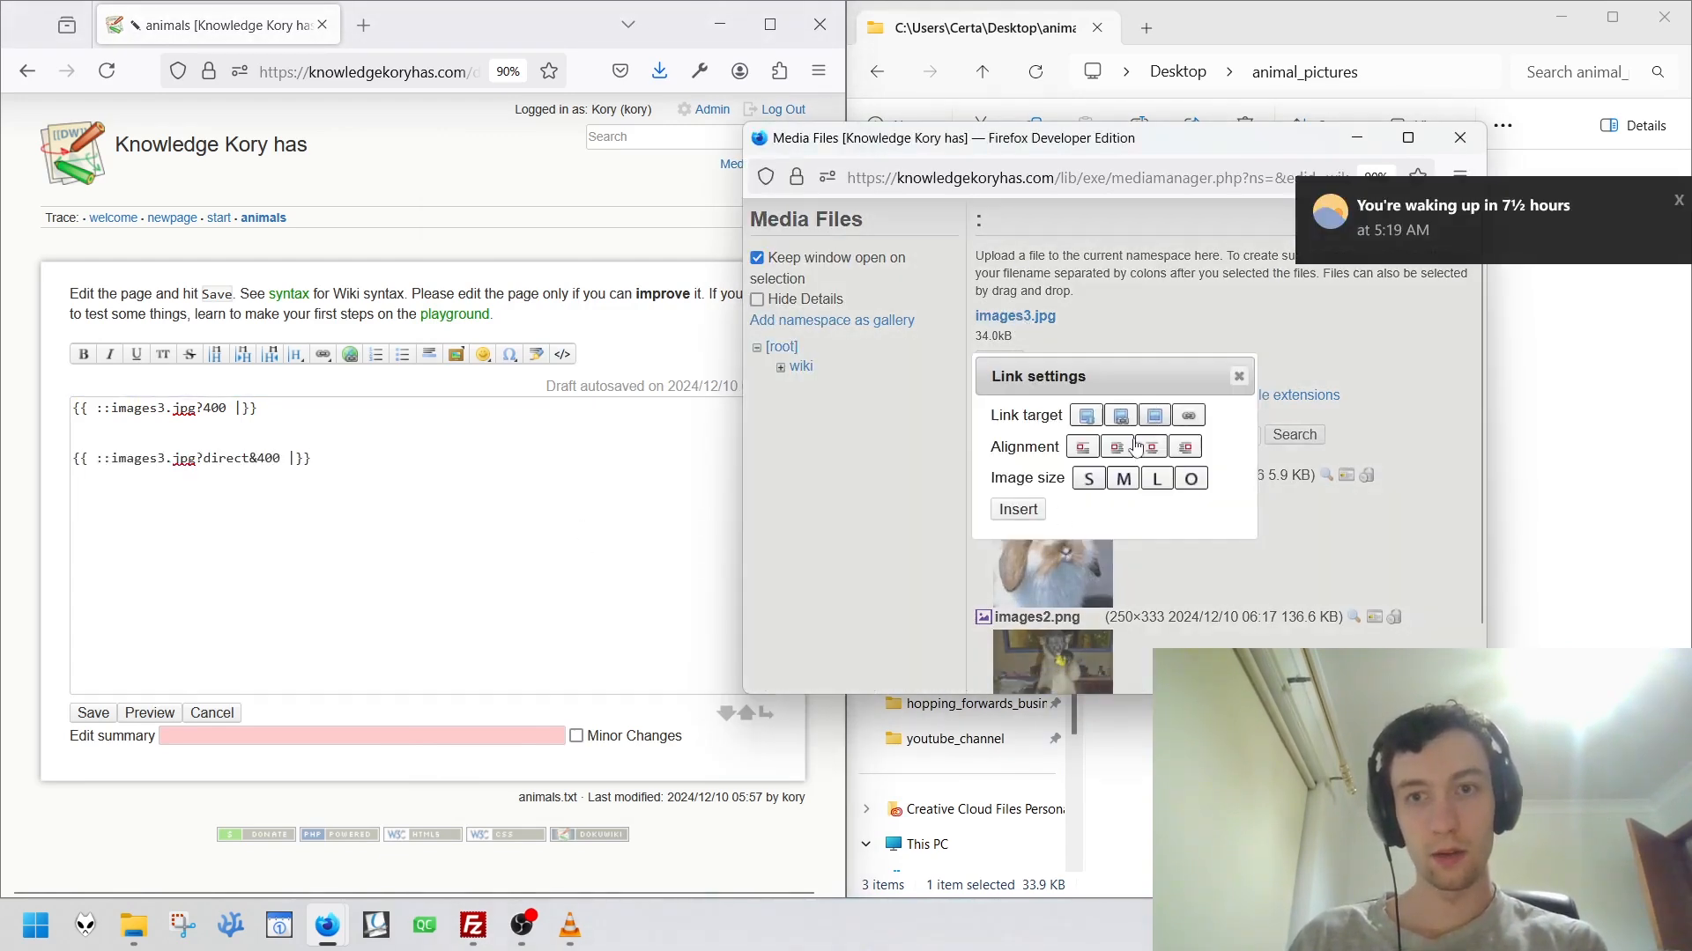
pyautogui.click(1017, 509)
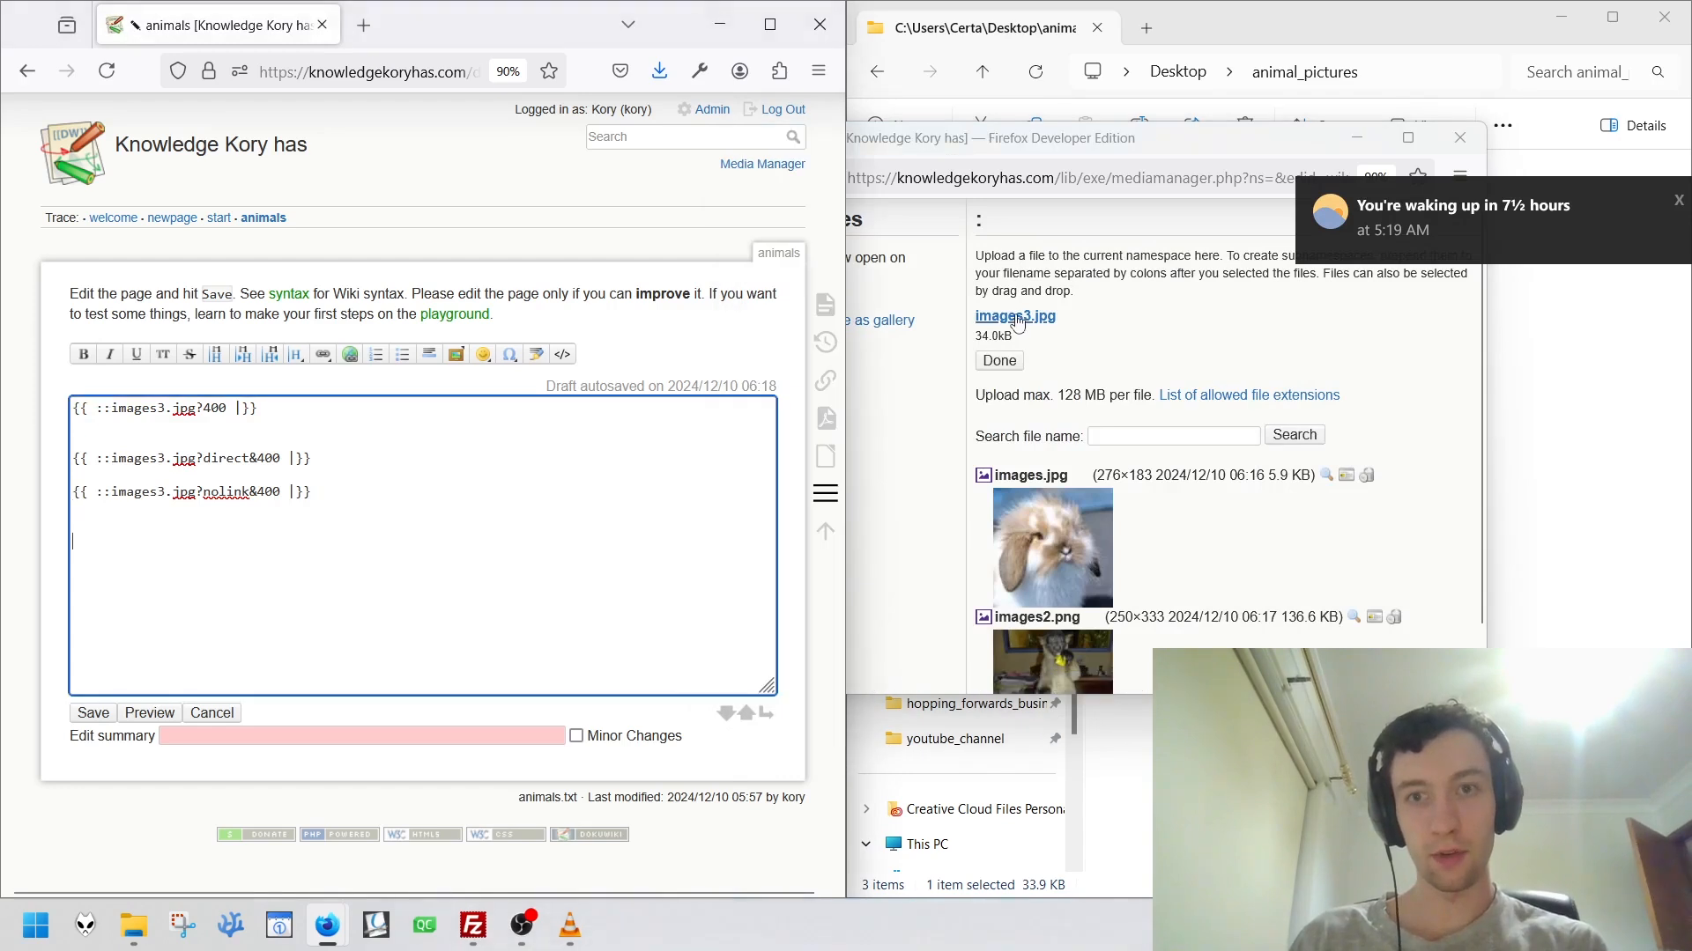
pyautogui.click(1018, 319)
pyautogui.click(1188, 415)
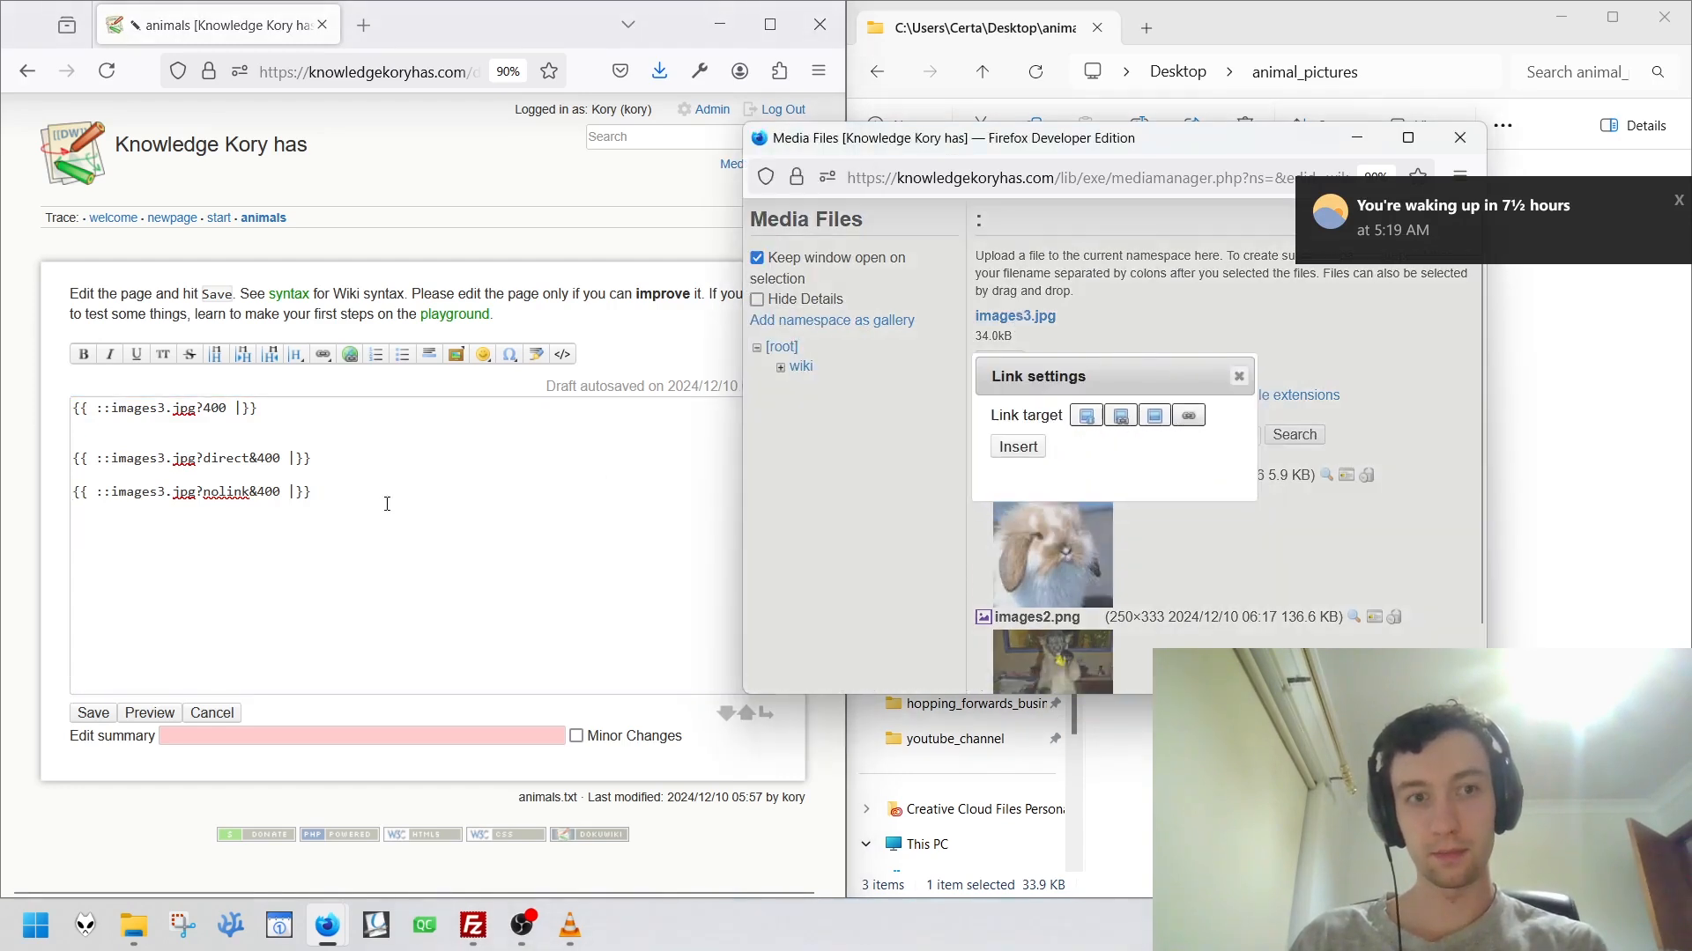
pyautogui.click(1015, 449)
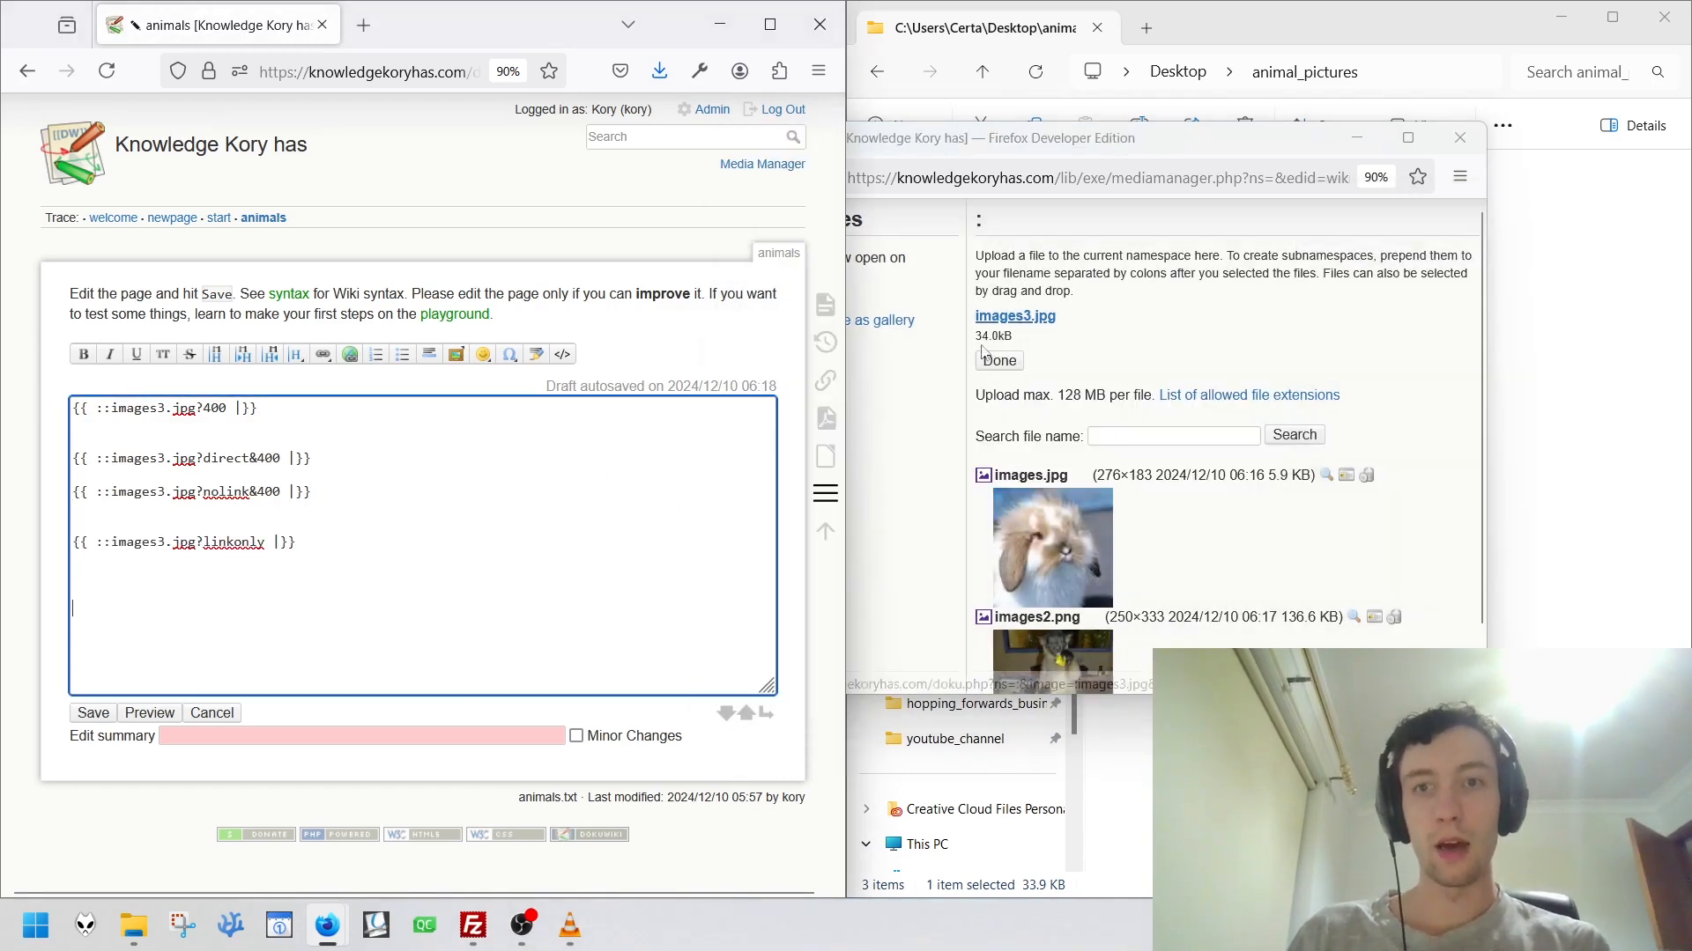
pyautogui.click(93, 713)
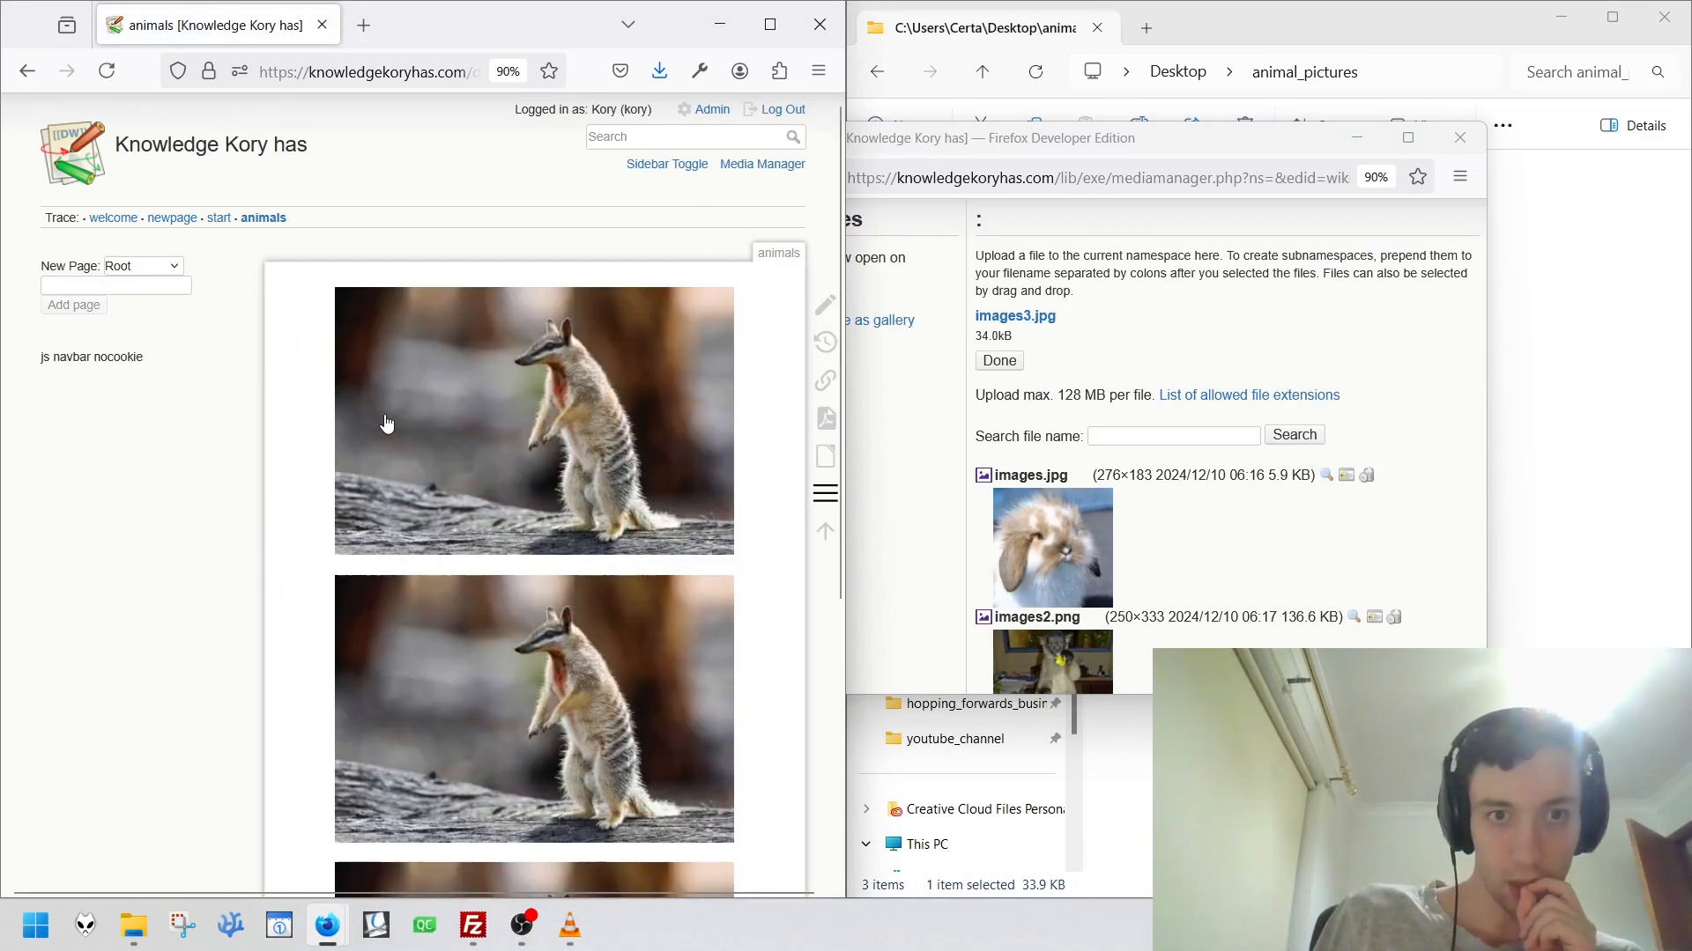
# Examine the metadata on the first image's detail page, view the original image from there, and close the tab.
pyautogui.click(513, 409)
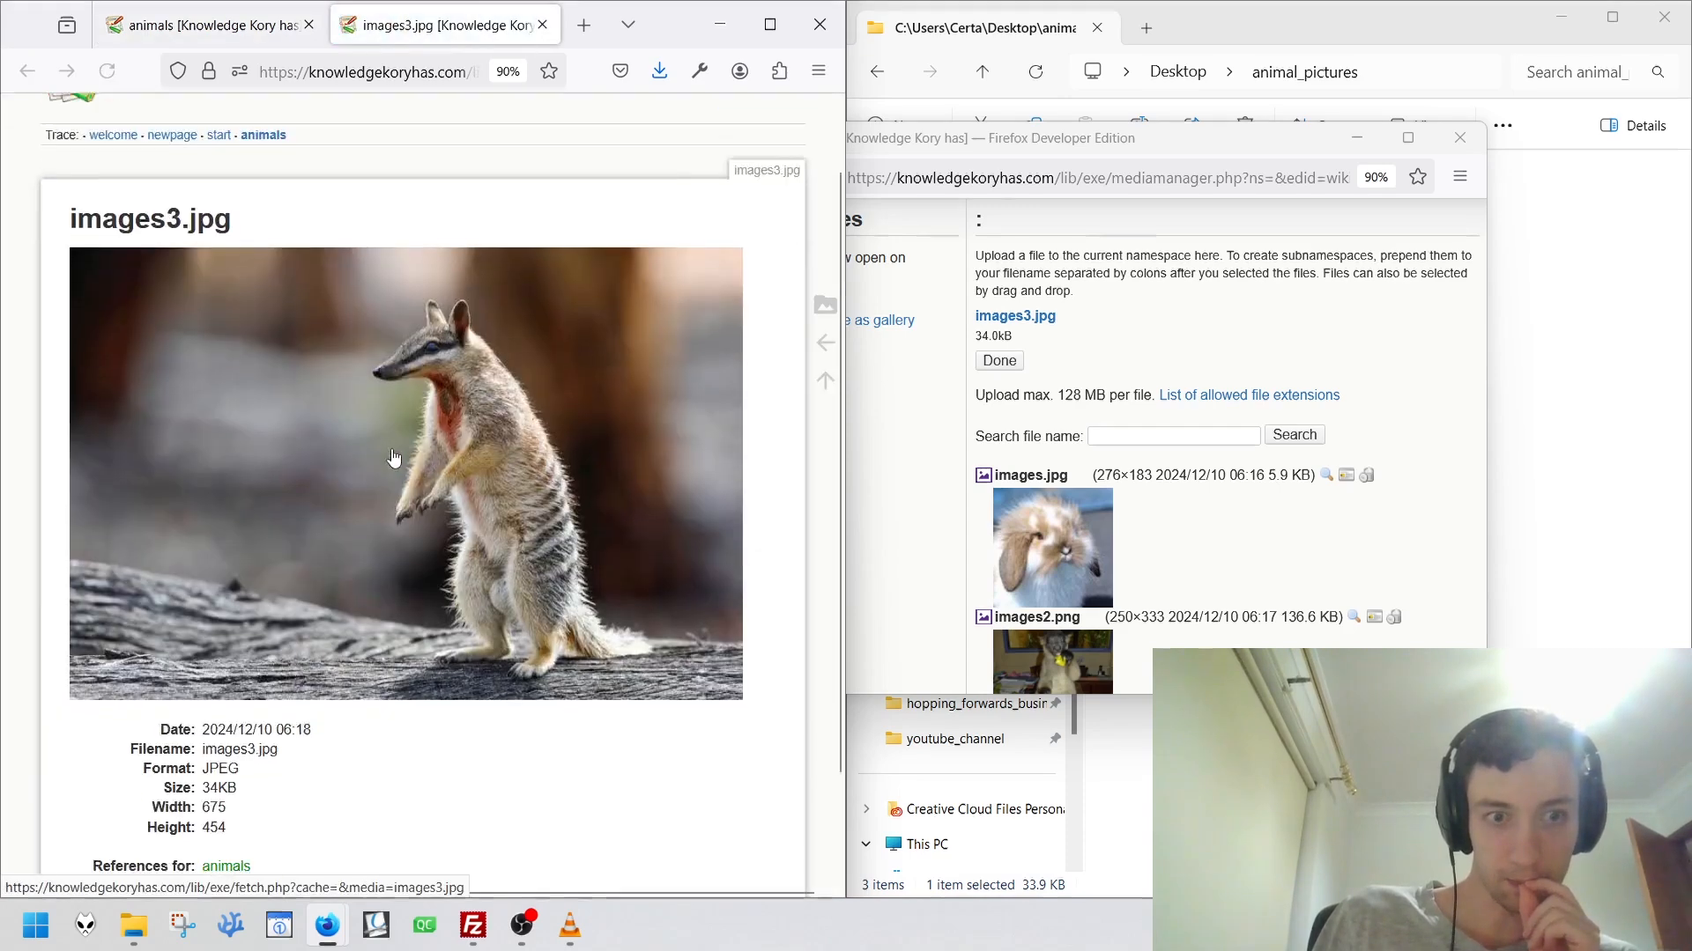
pyautogui.scroll(-2, 394, 457)
pyautogui.moveTo(255, 709); pyautogui.dragTo(109, 609)
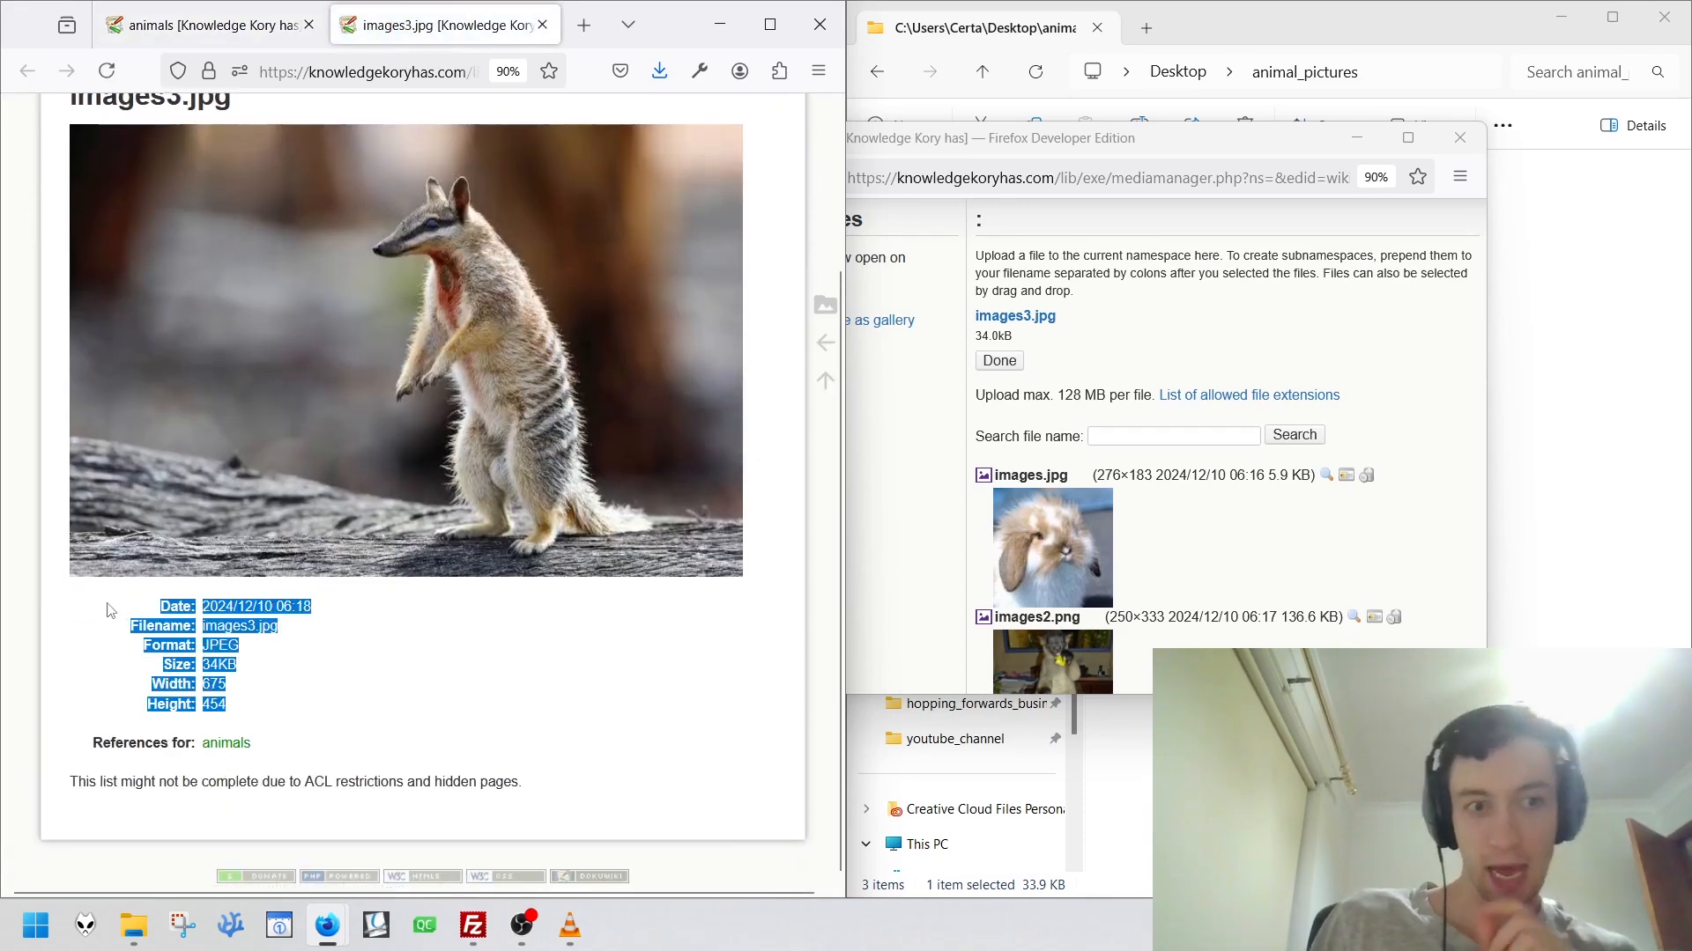
pyautogui.click(349, 672)
pyautogui.scroll(2, 350, 672)
pyautogui.click(359, 445)
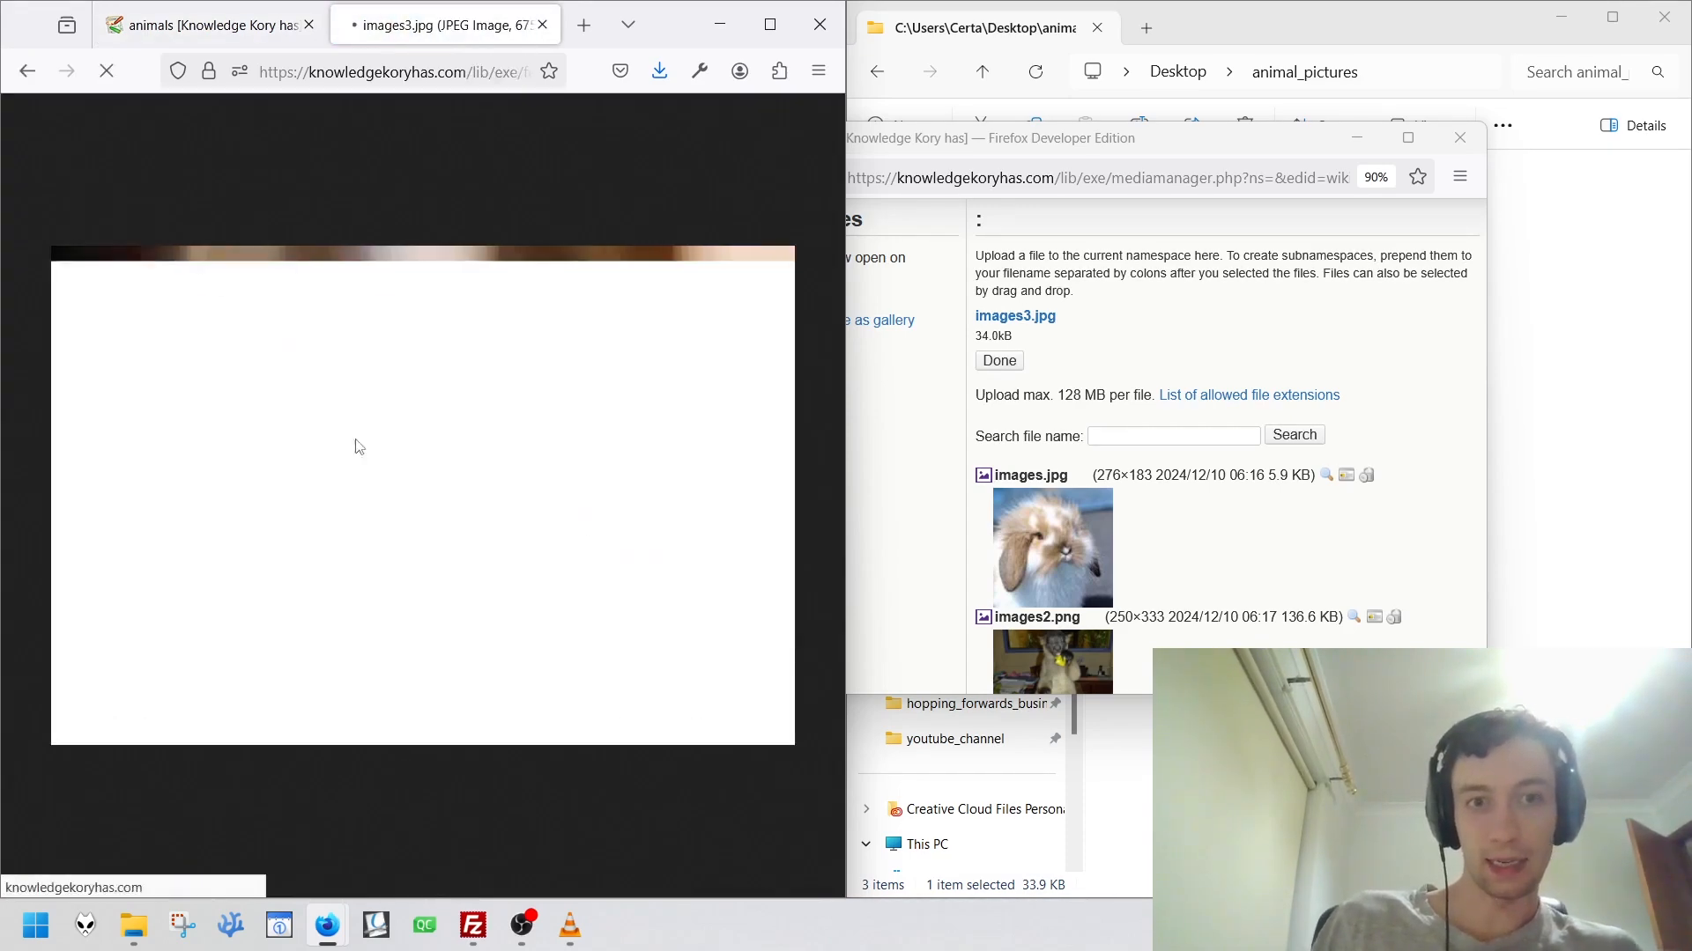
pyautogui.hotkey('ctrl', 'w')
# View the target of the directly linked second image in a new tab, and close that tab.
pyautogui.middleClick(291, 555)
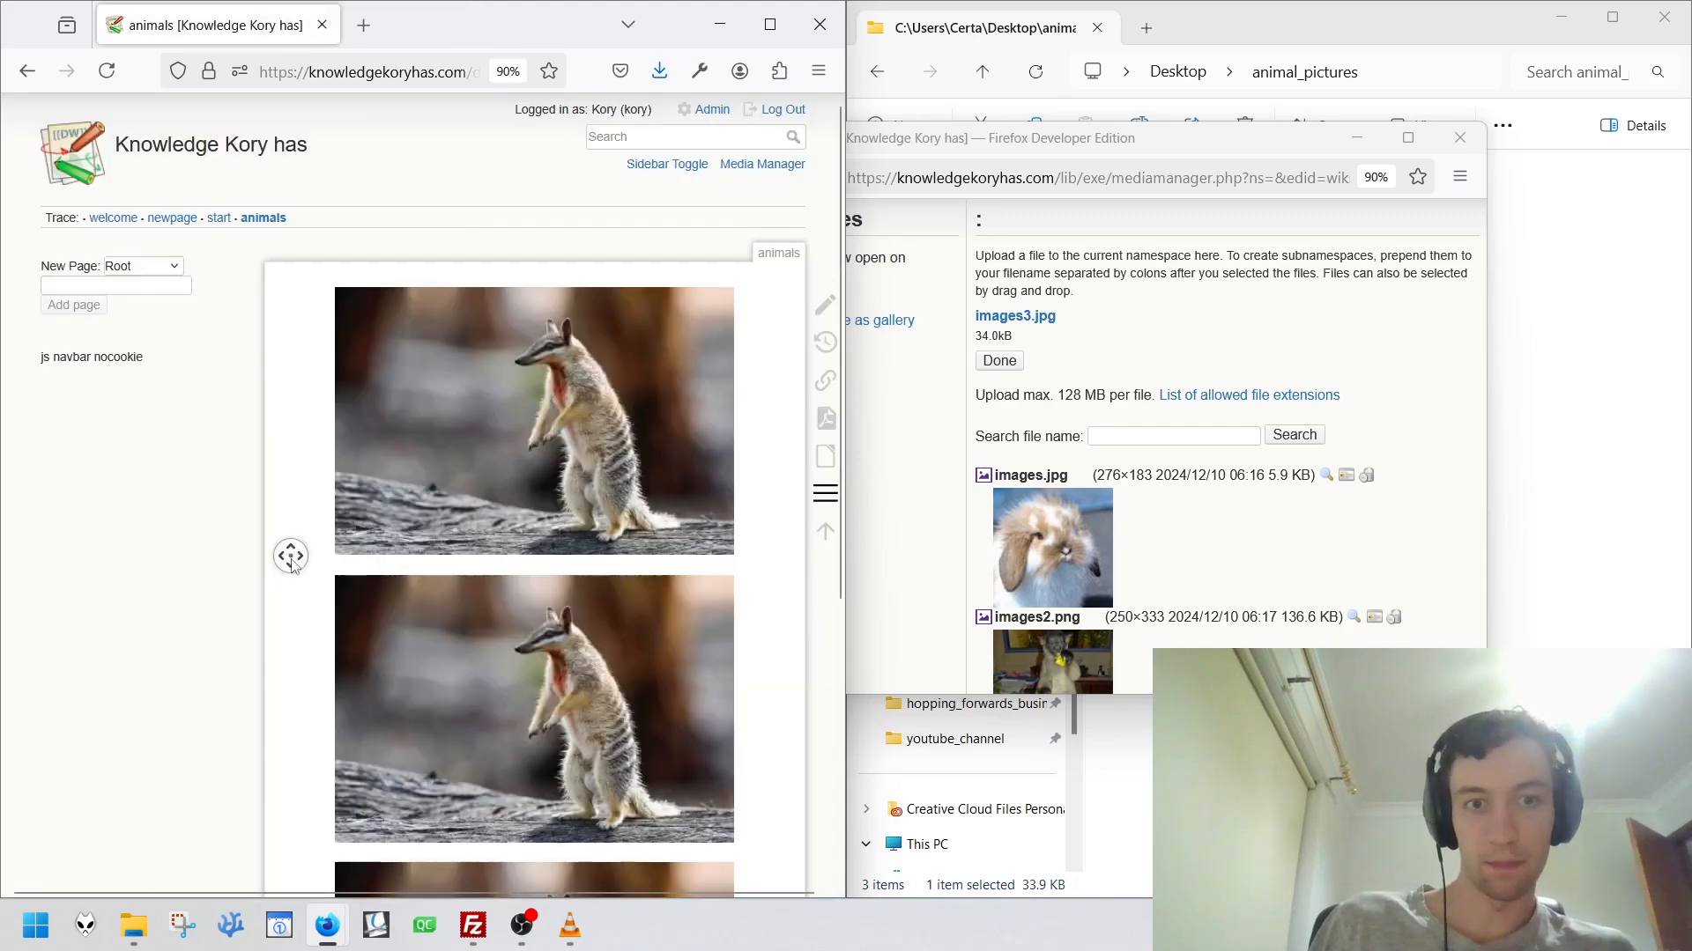
pyautogui.middleClick(523, 315)
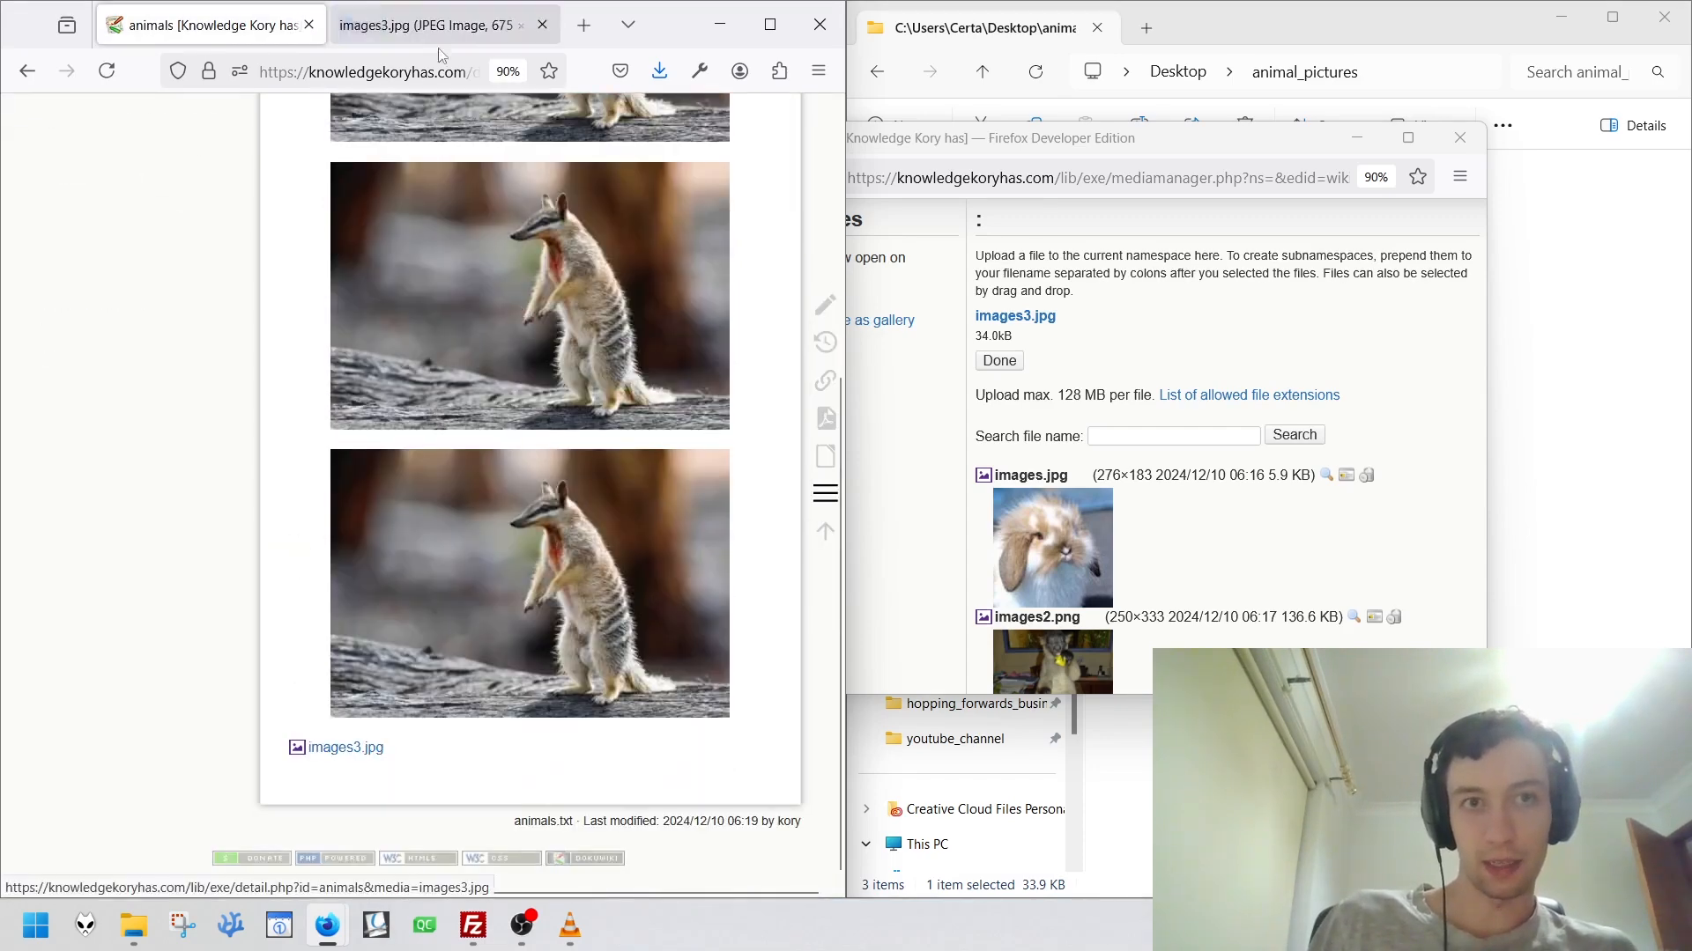
pyautogui.hotkey('ctrl', 'Tab')
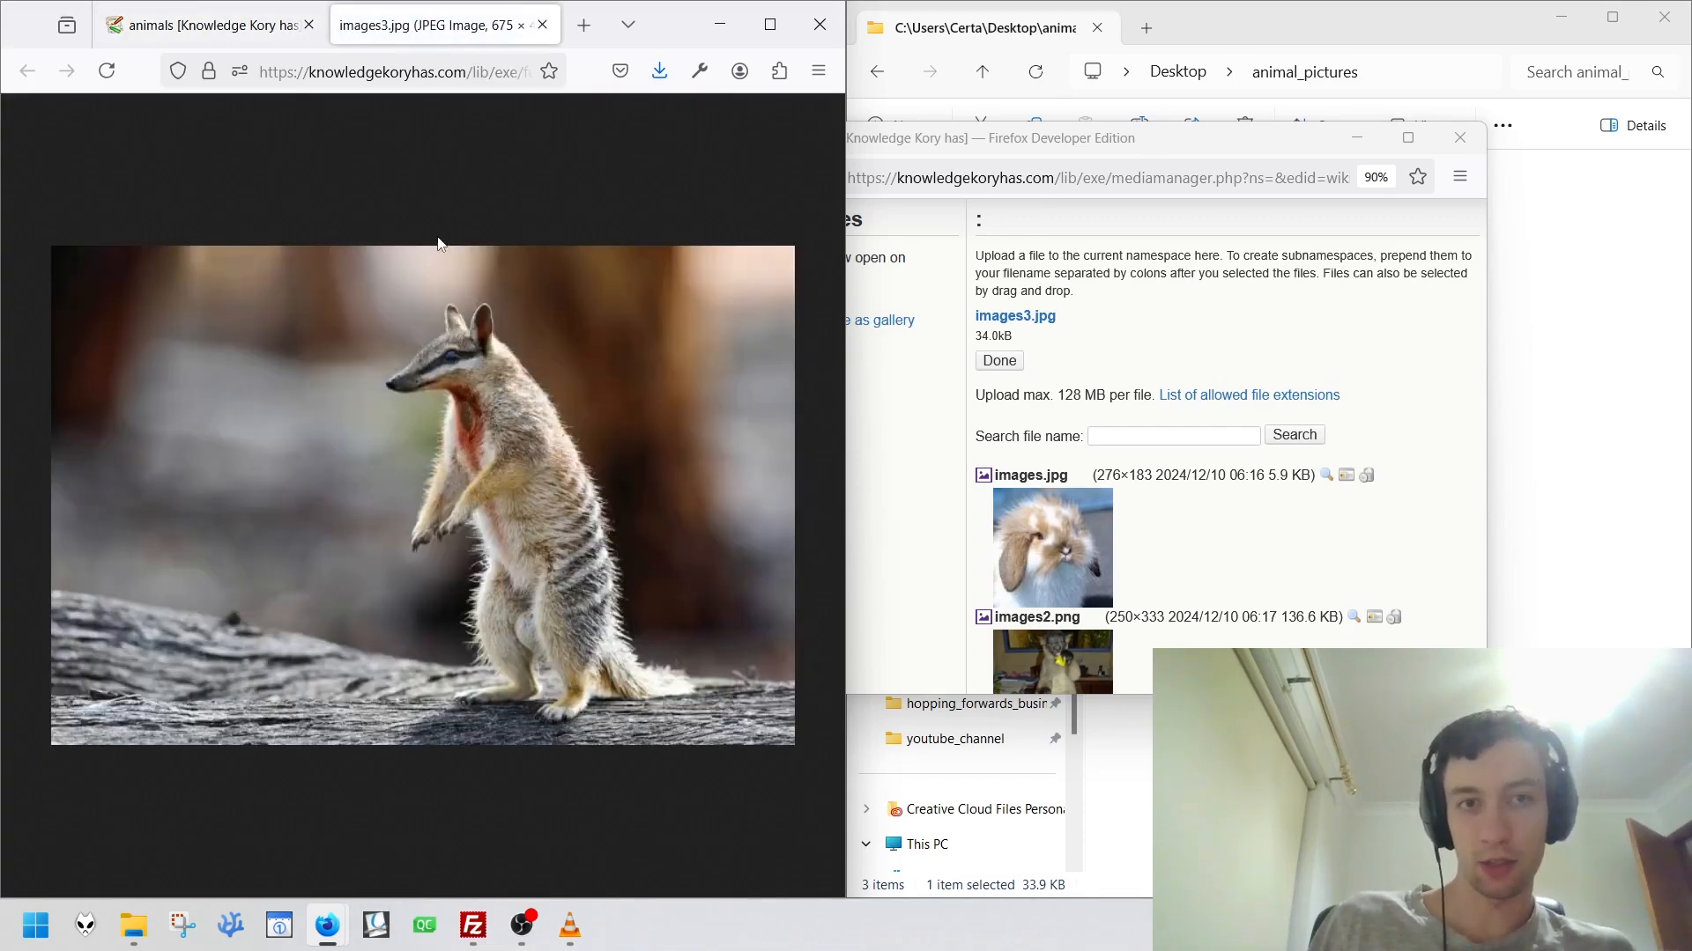
pyautogui.hotkey('ctrl', 'w')
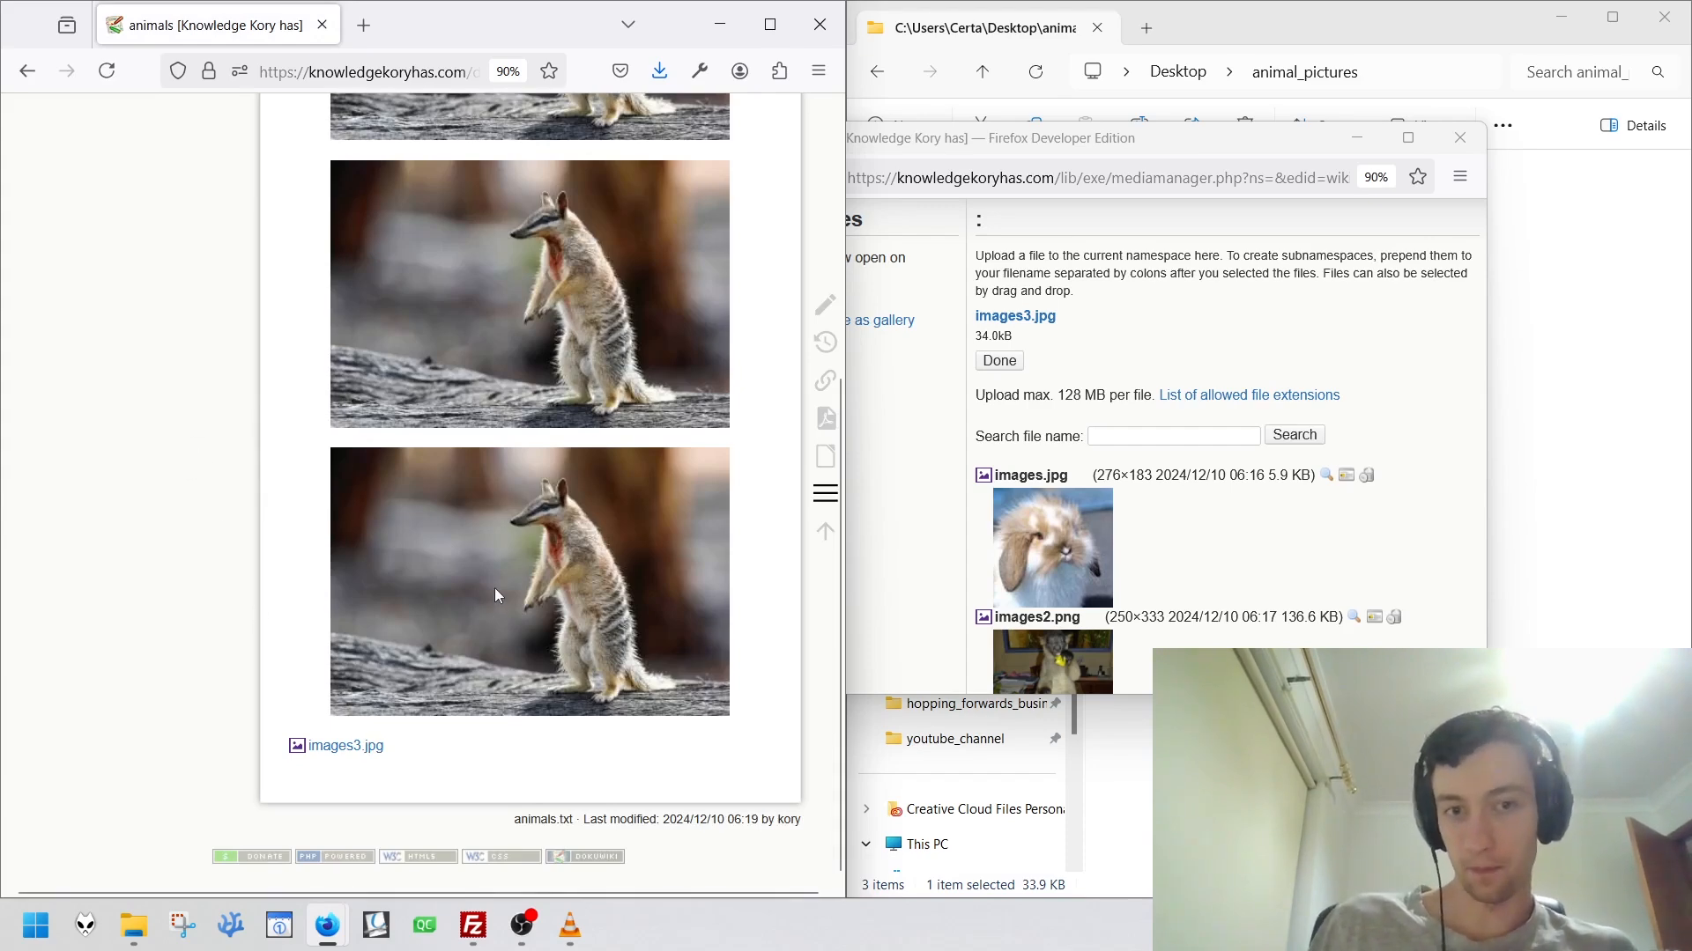
# View the unlinked third image in its own new tab, and close that tab.
pyautogui.rightClick(483, 537)
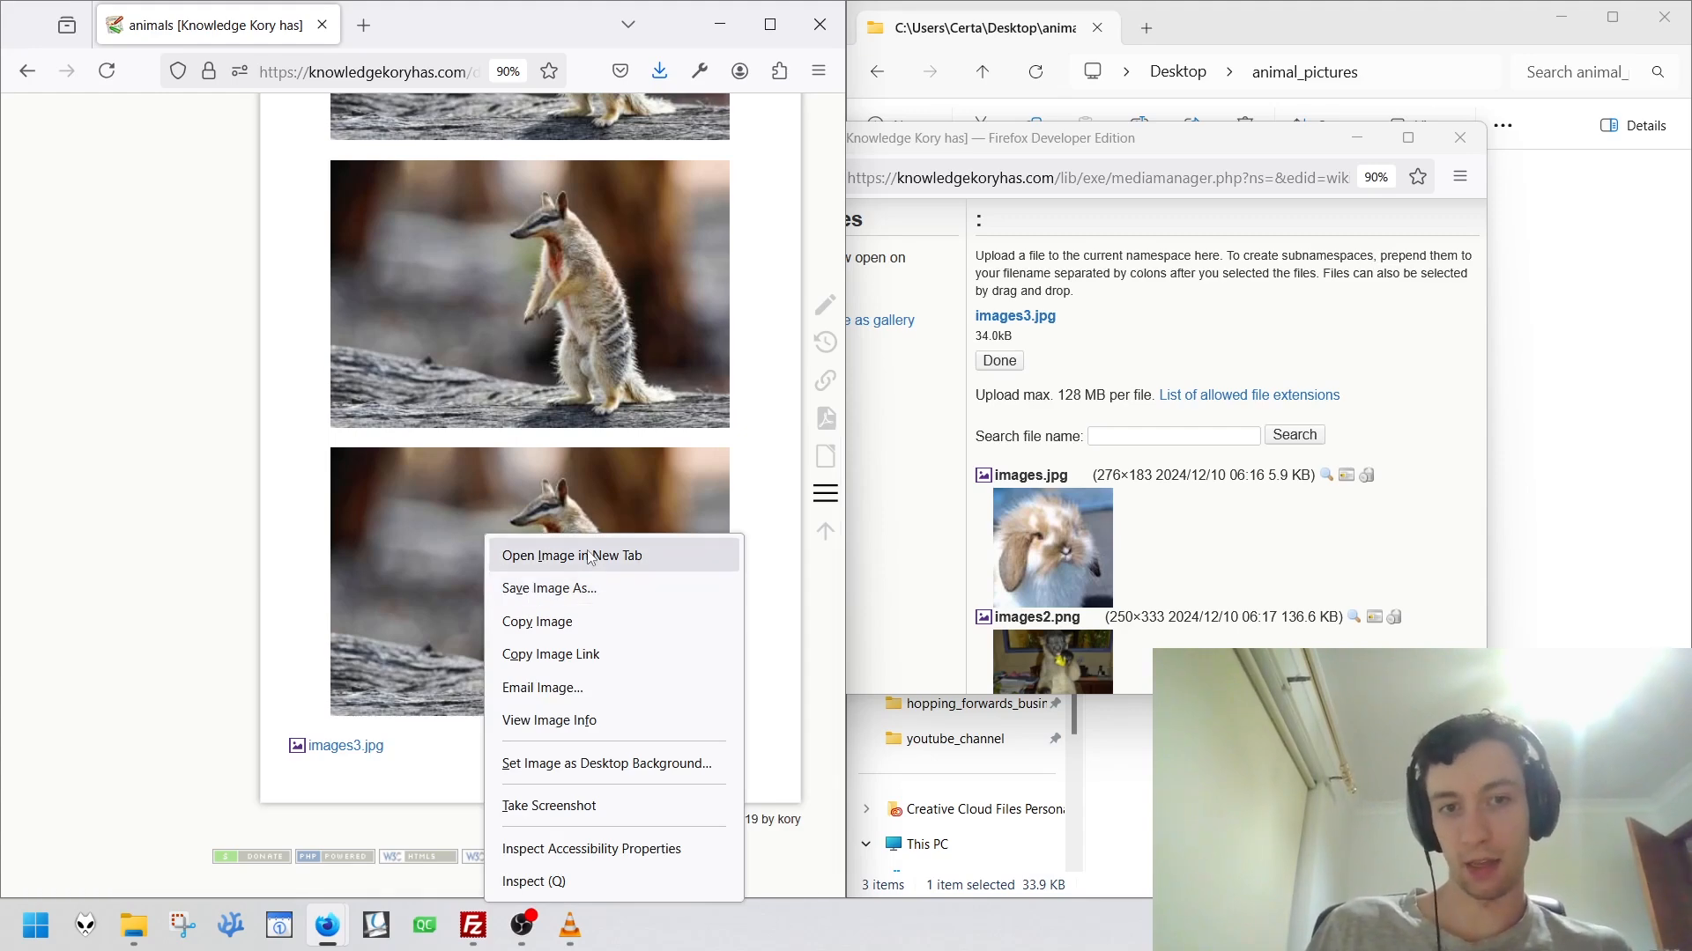
pyautogui.click(528, 555)
pyautogui.click(423, 25)
pyautogui.hotkey('ctrl', 'w')
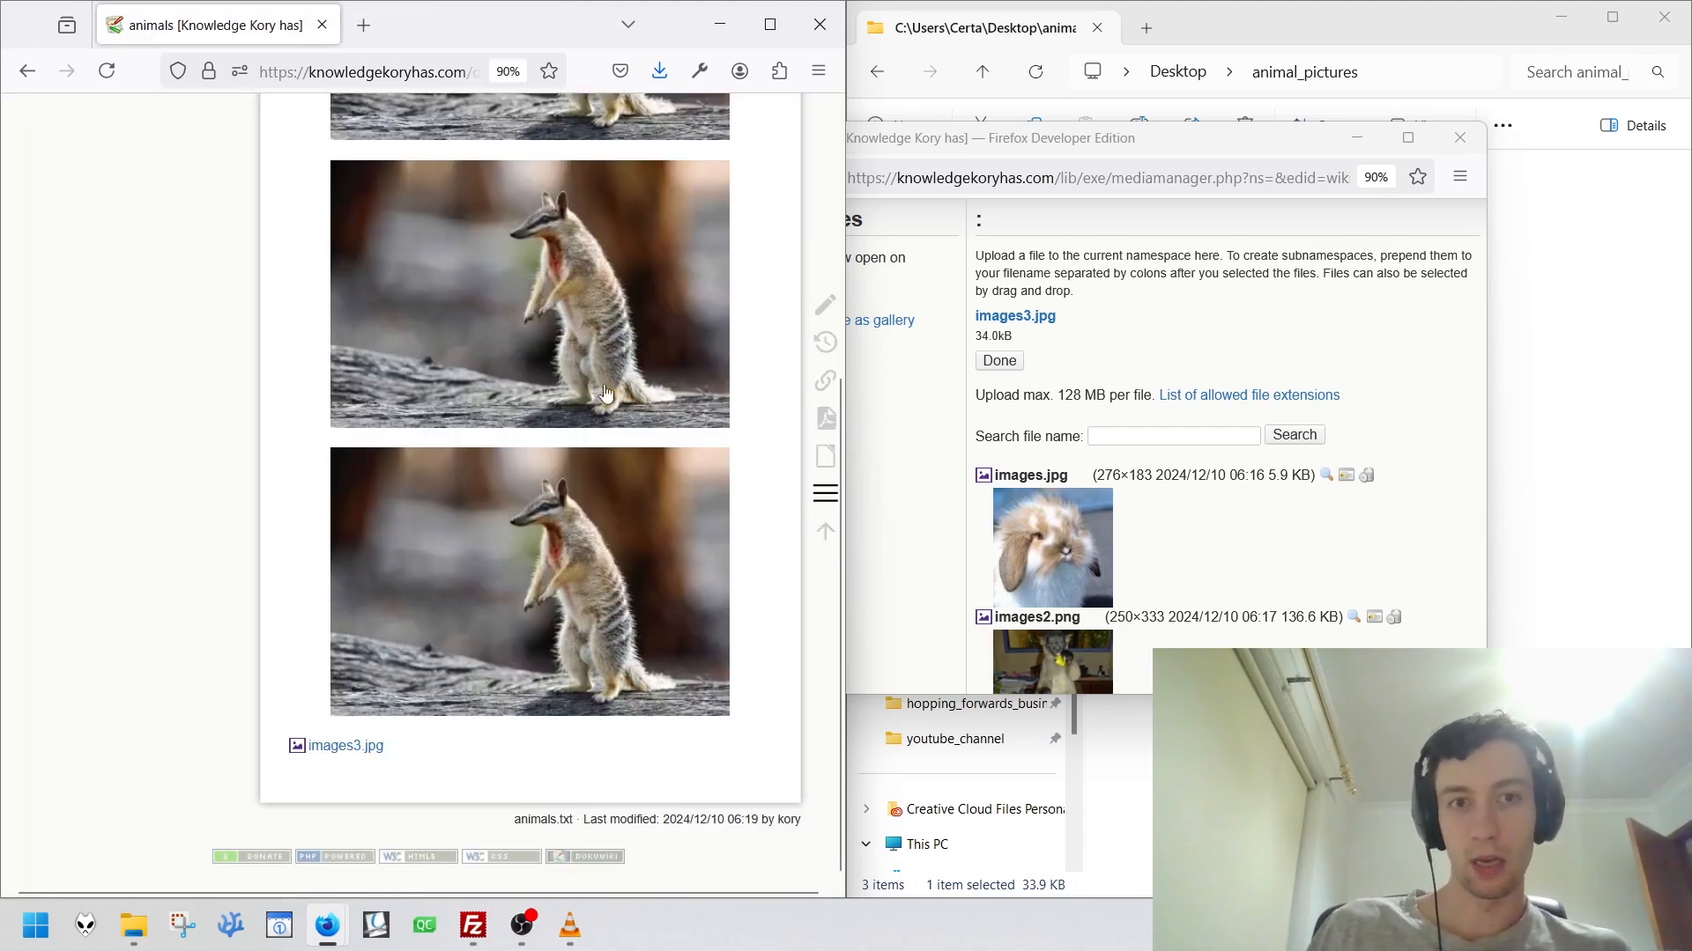
# Follow the images3.jpg text link under the images in a new tab, and close that tab.
pyautogui.middleClick(362, 745)
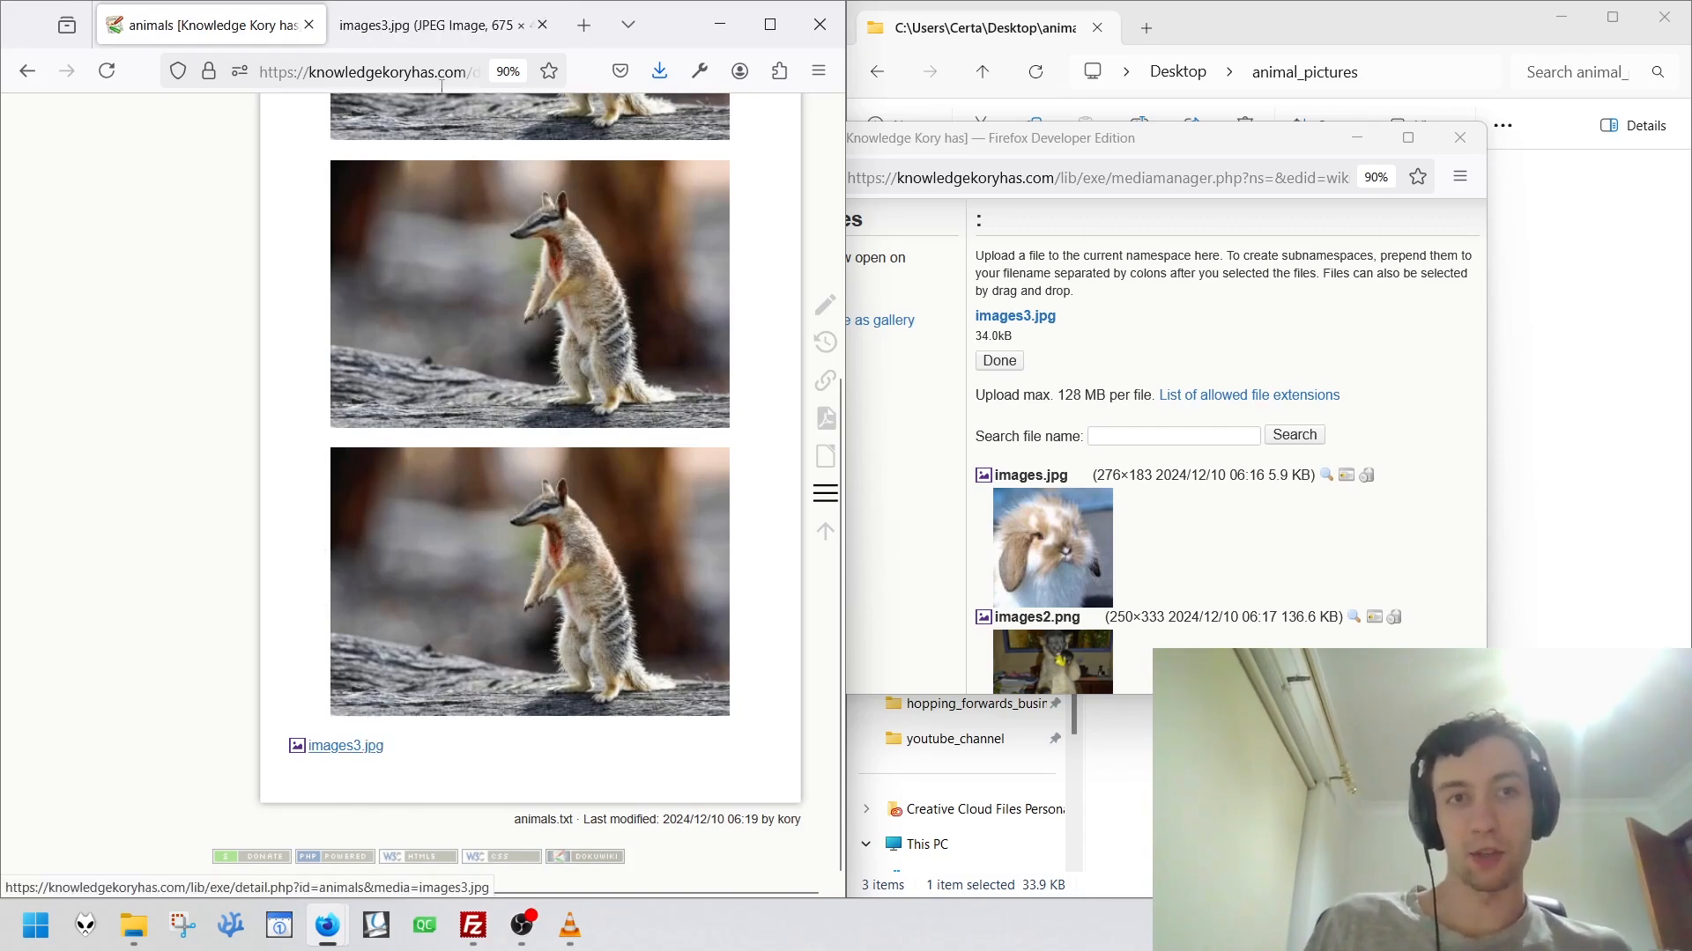
pyautogui.click(445, 33)
pyautogui.hotkey('ctrl', 'w')
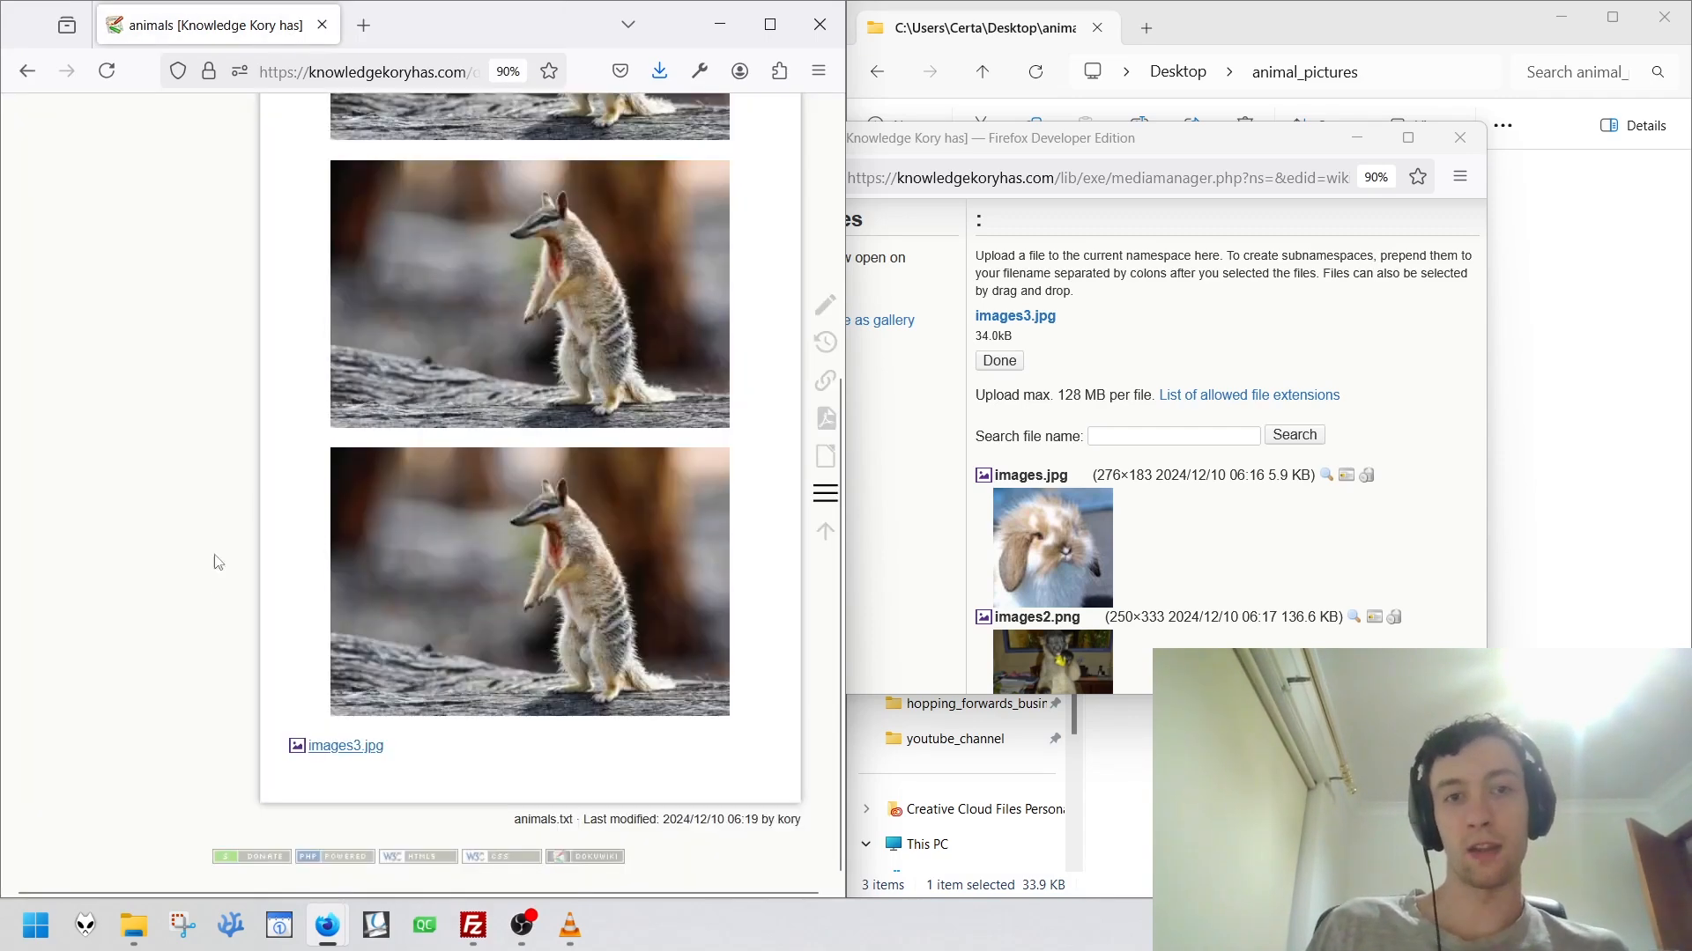
# Open the animals page for editing and delete all of its text.
pyautogui.scroll(15, 203, 563)
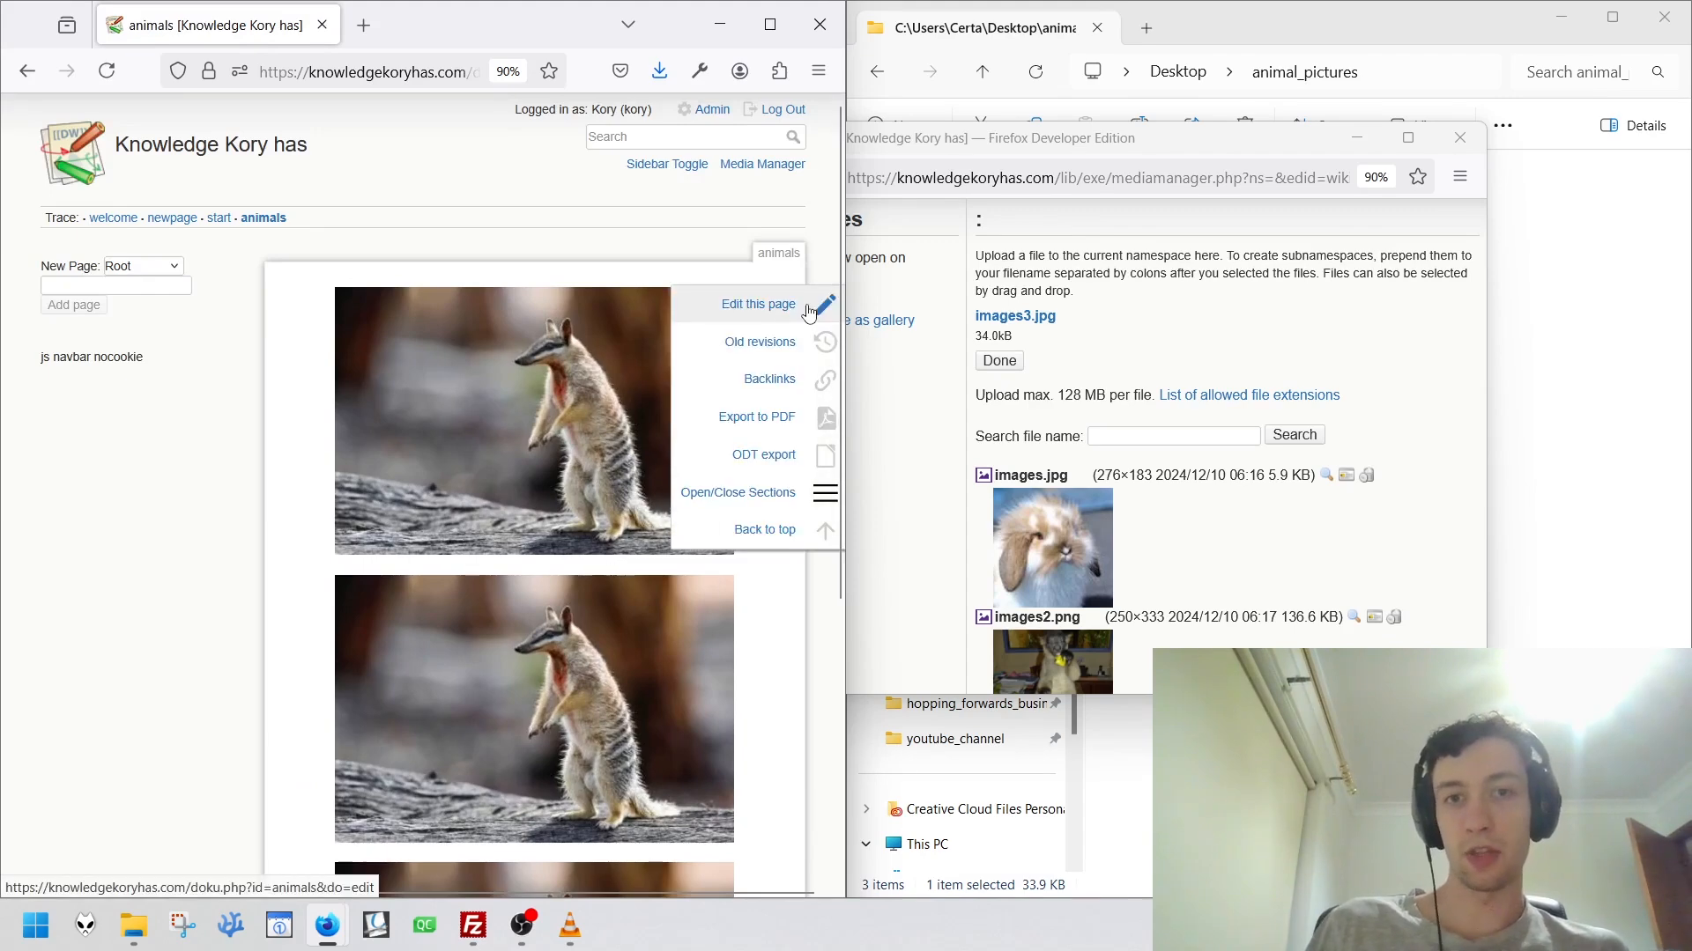
pyautogui.click(809, 314)
pyautogui.hotkey('ctrl', 'a')
pyautogui.press('BackSpace')
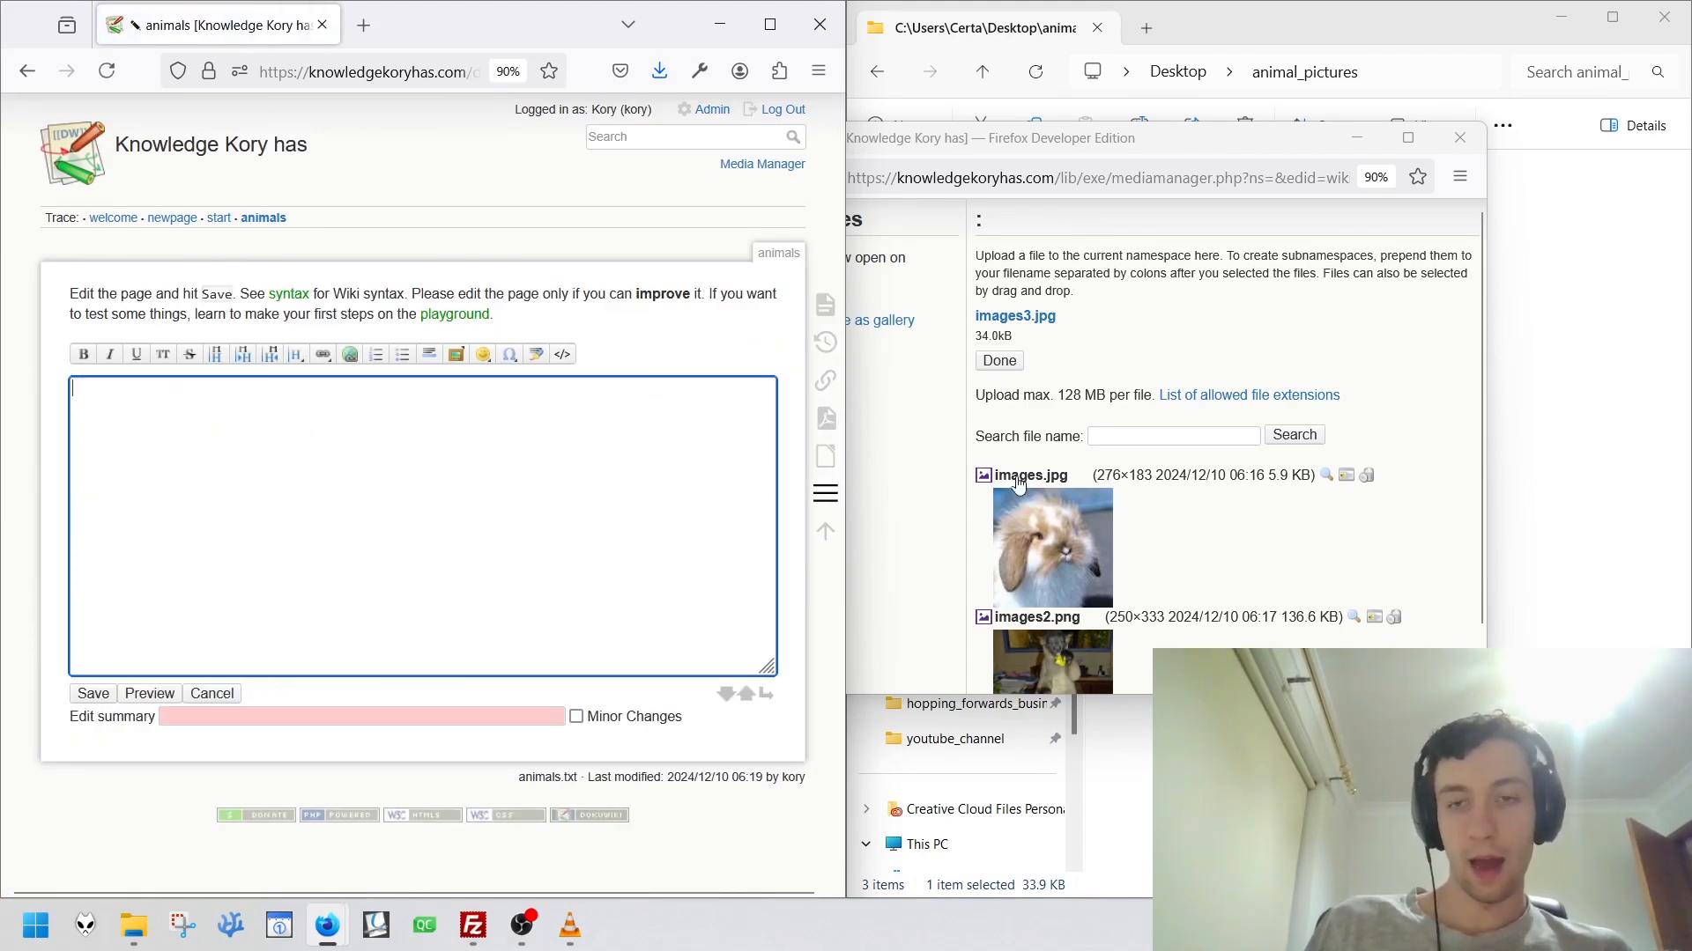
# Finish the upload in Media Files and insert images2.png left-aligned, 400 px wide, with a link to its detail page.
pyautogui.click(999, 360)
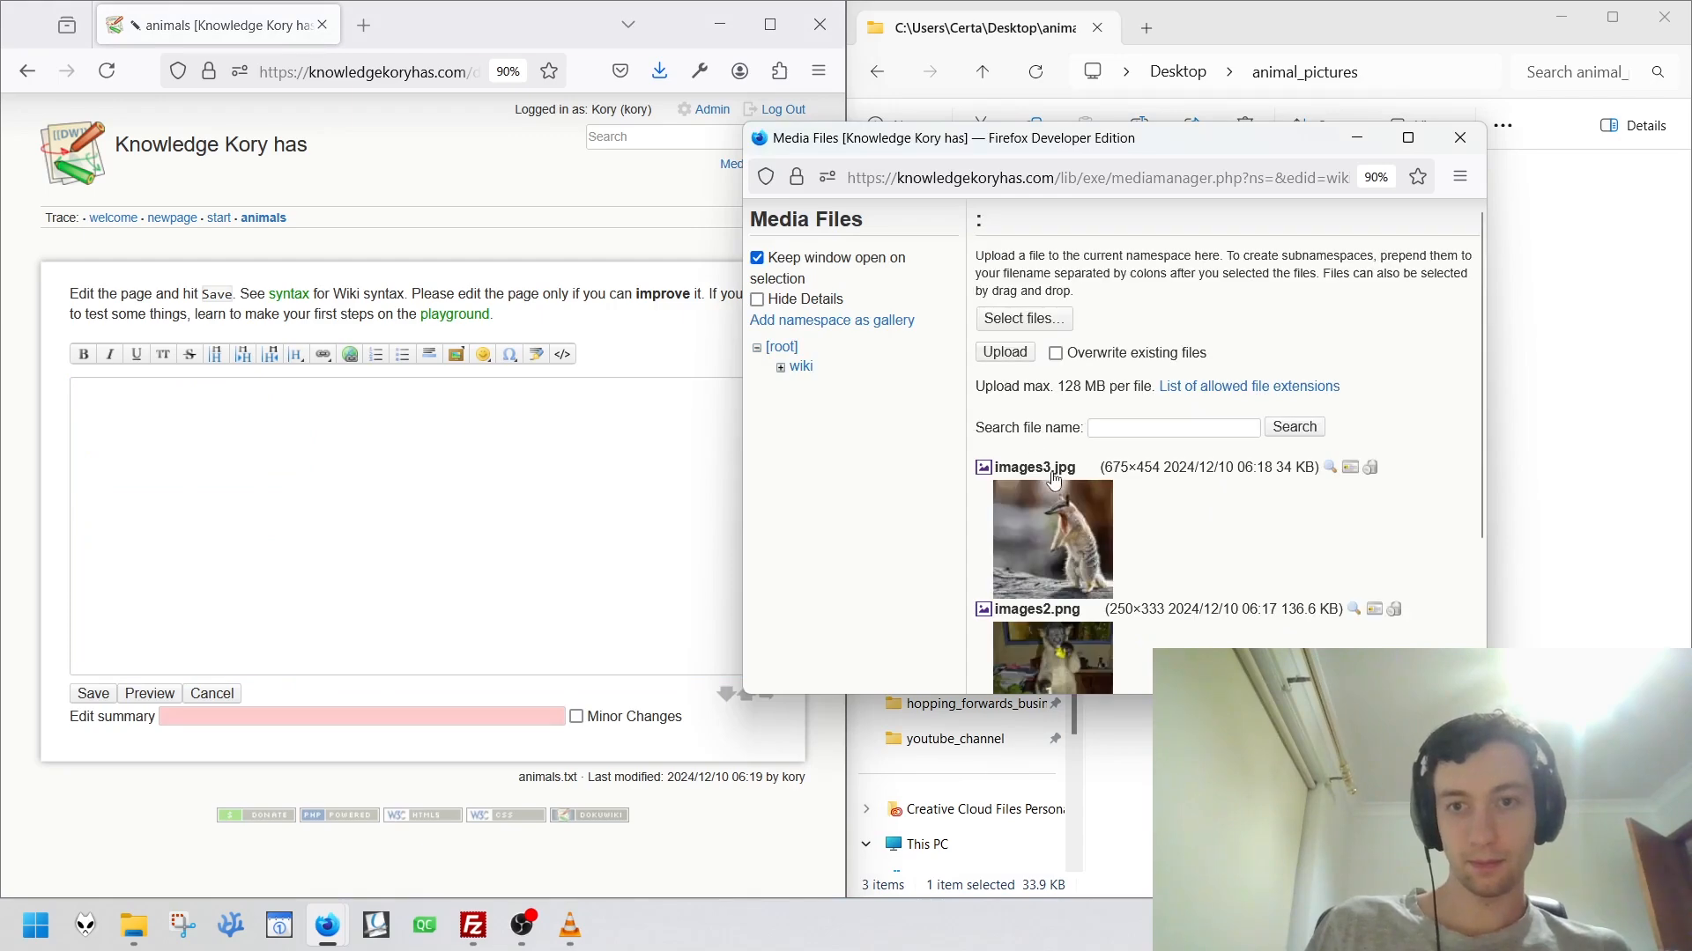
pyautogui.scroll(-2, 1057, 467)
pyautogui.click(1050, 429)
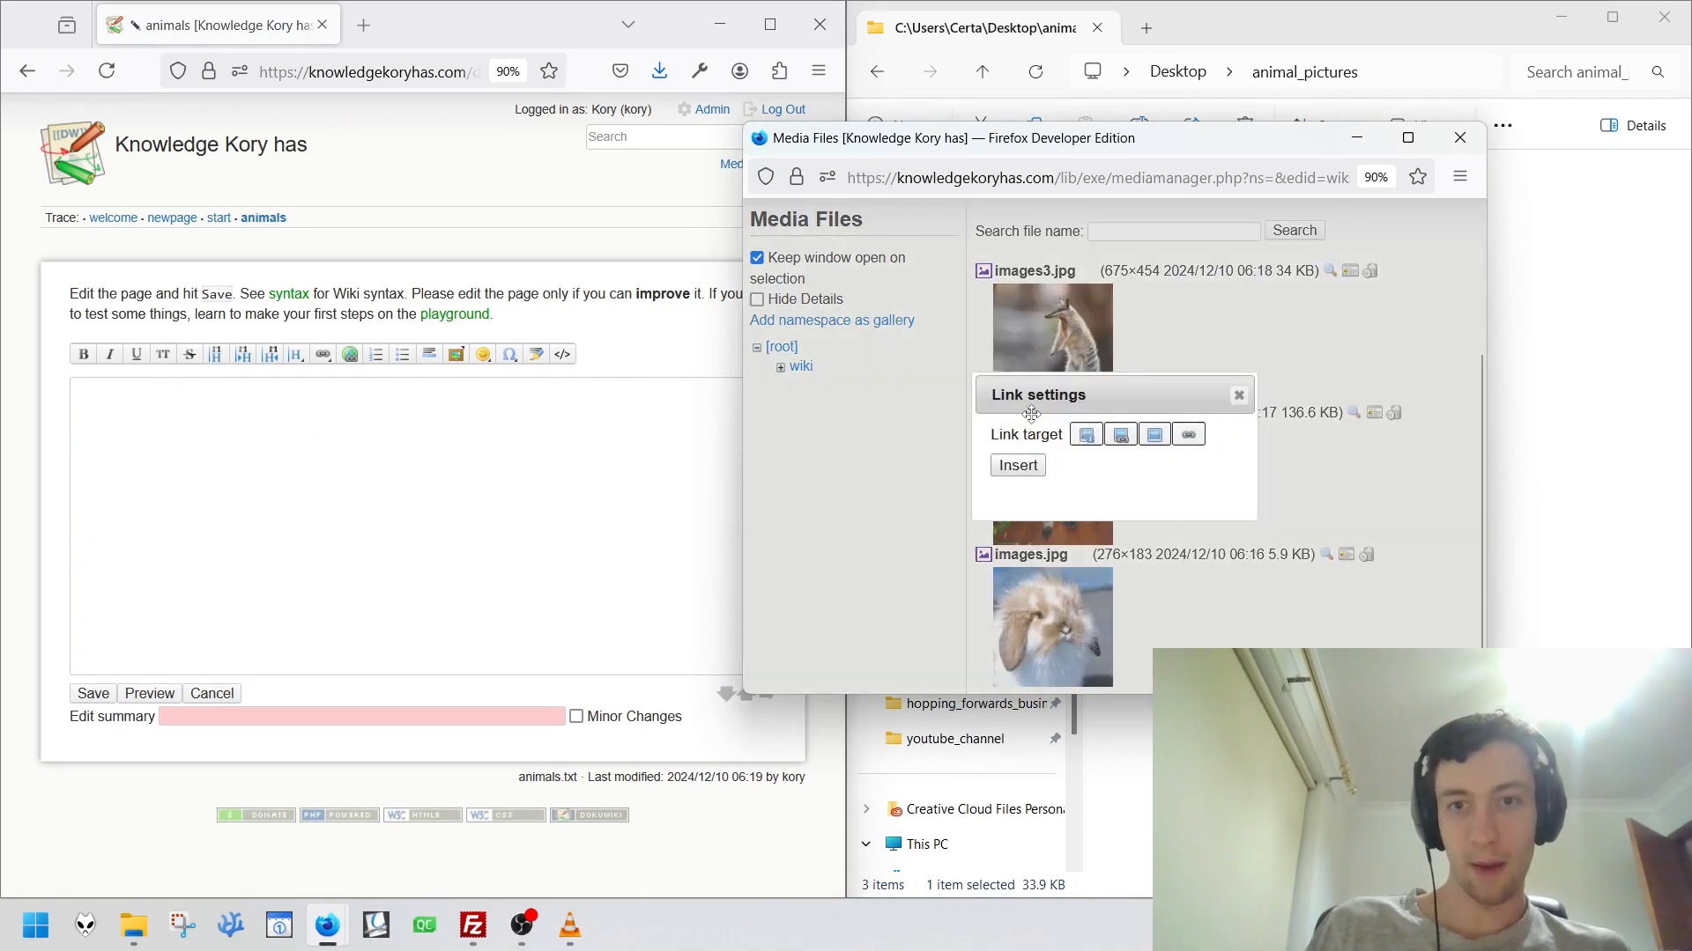
pyautogui.click(1087, 436)
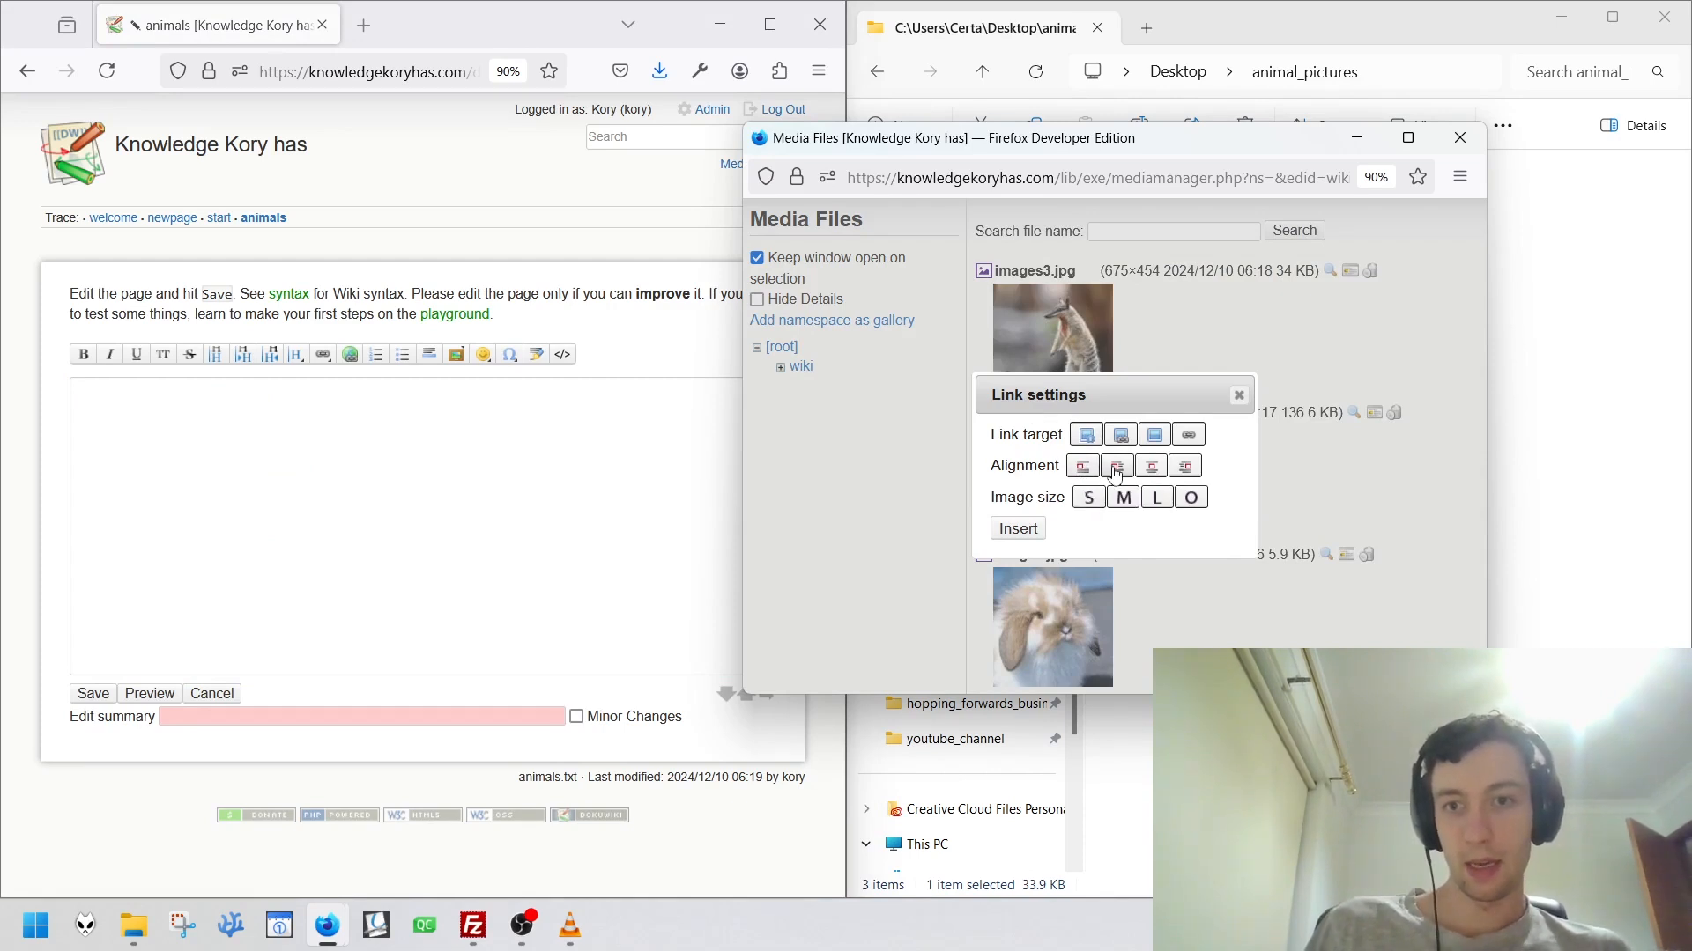
pyautogui.click(1020, 529)
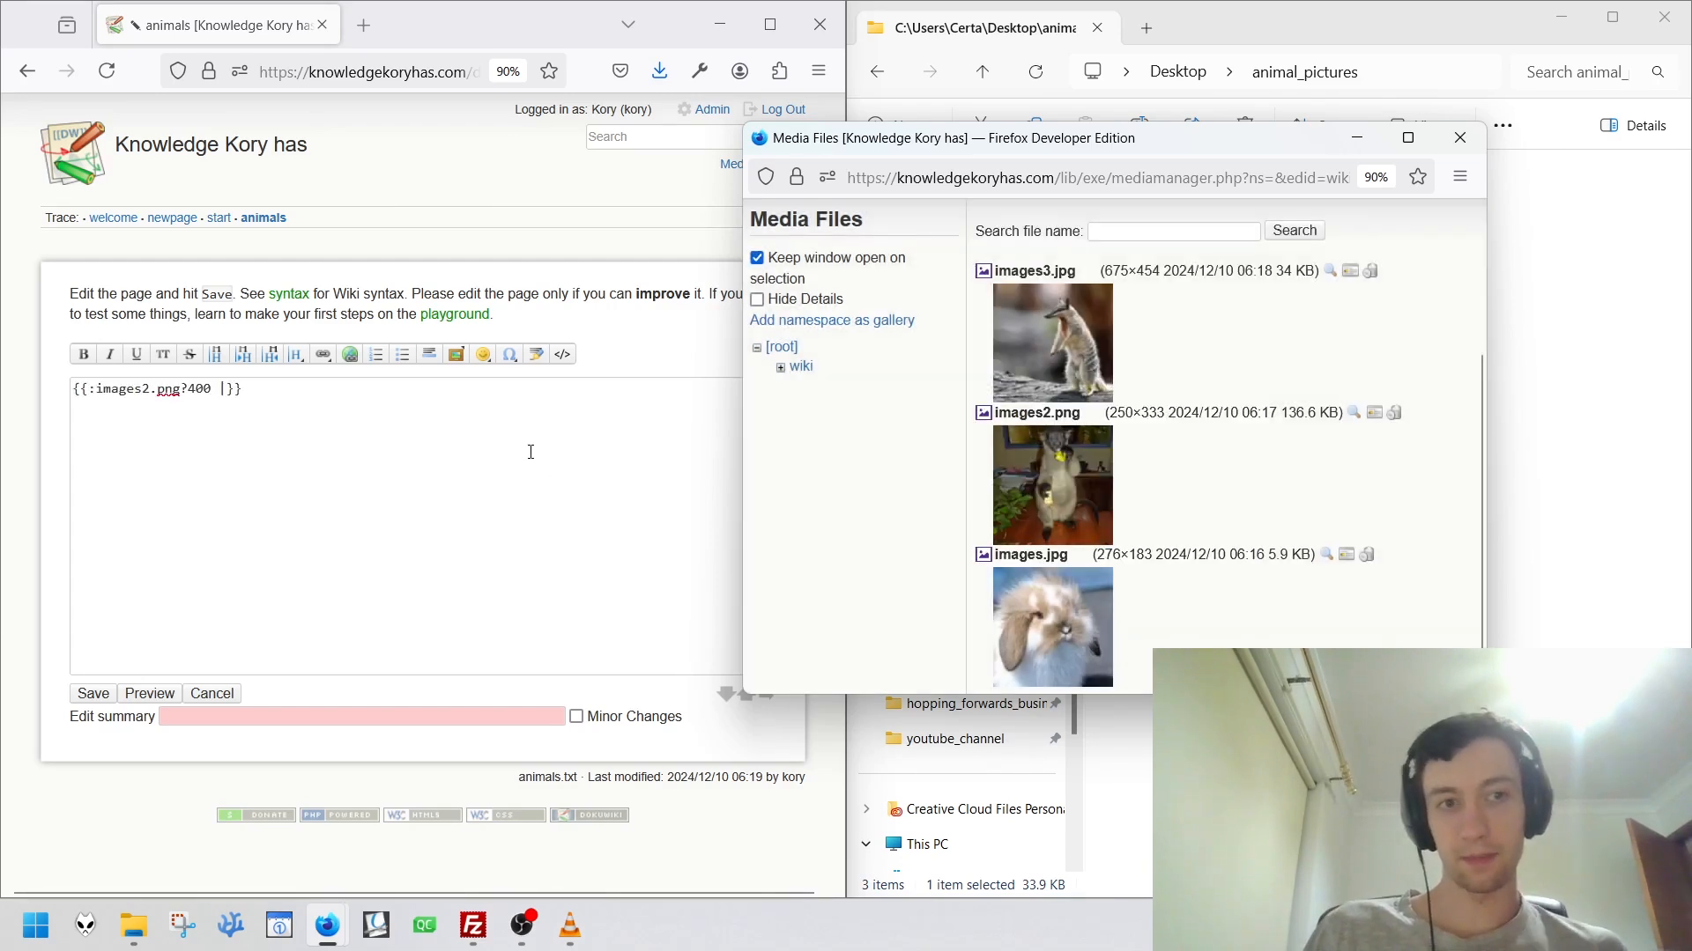
# Insert images2.png a second time below the first, centred and 400 px wide, with a link to its detail page.
pyautogui.click(1074, 423)
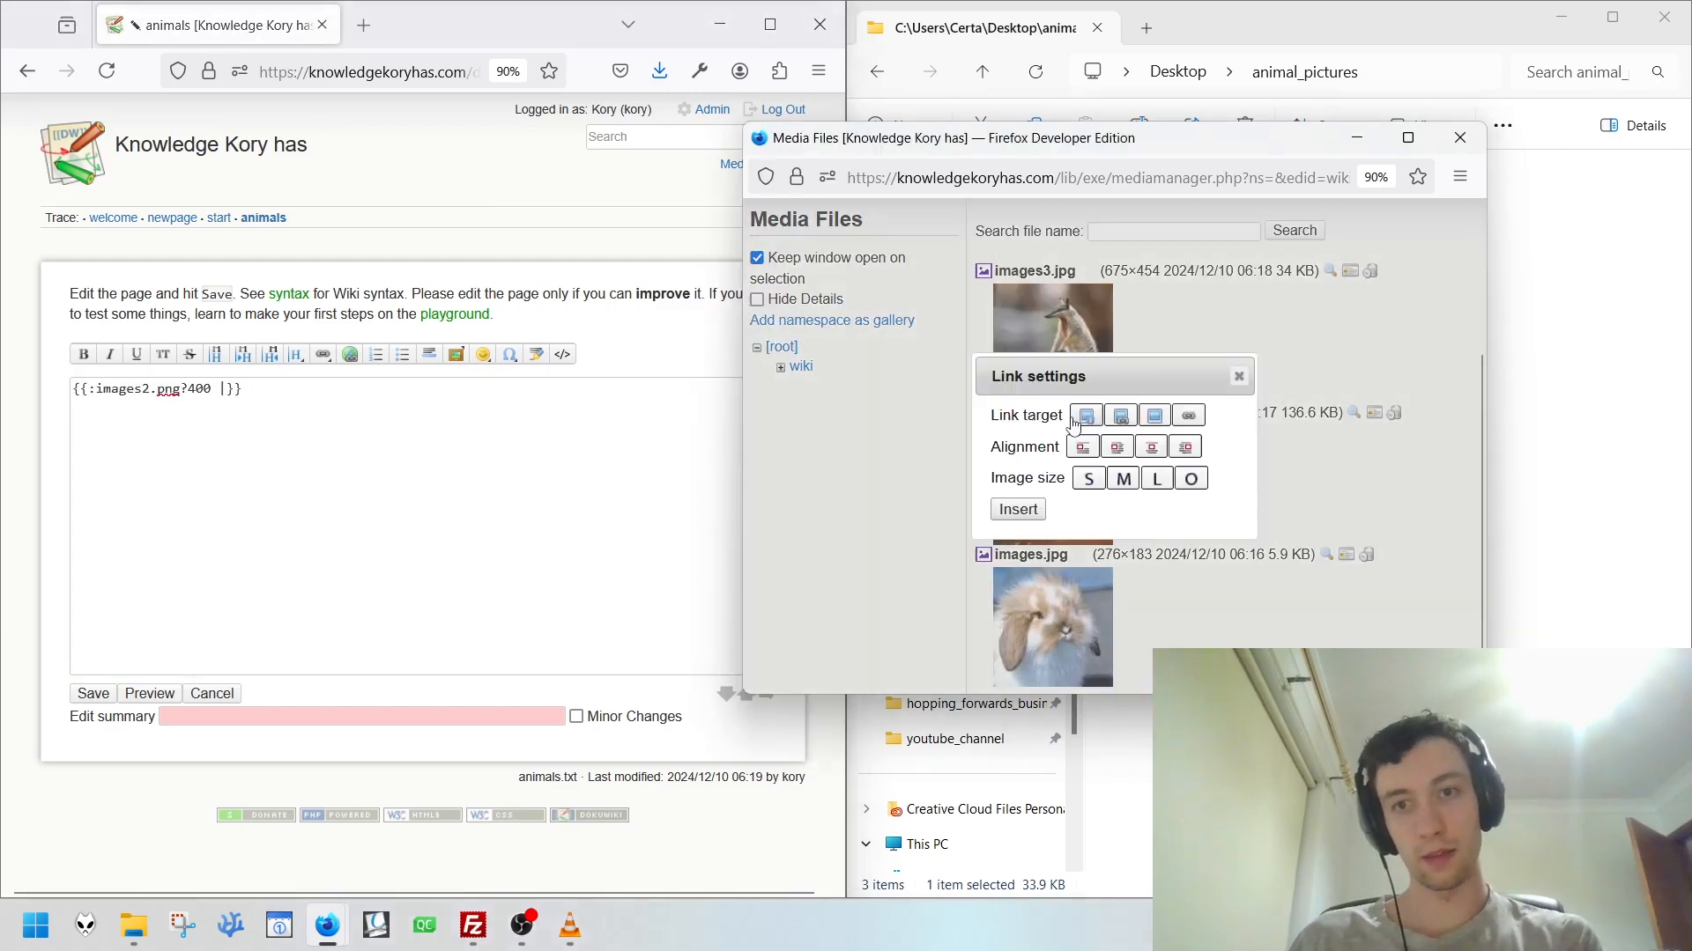
pyautogui.click(1151, 447)
pyautogui.click(1017, 510)
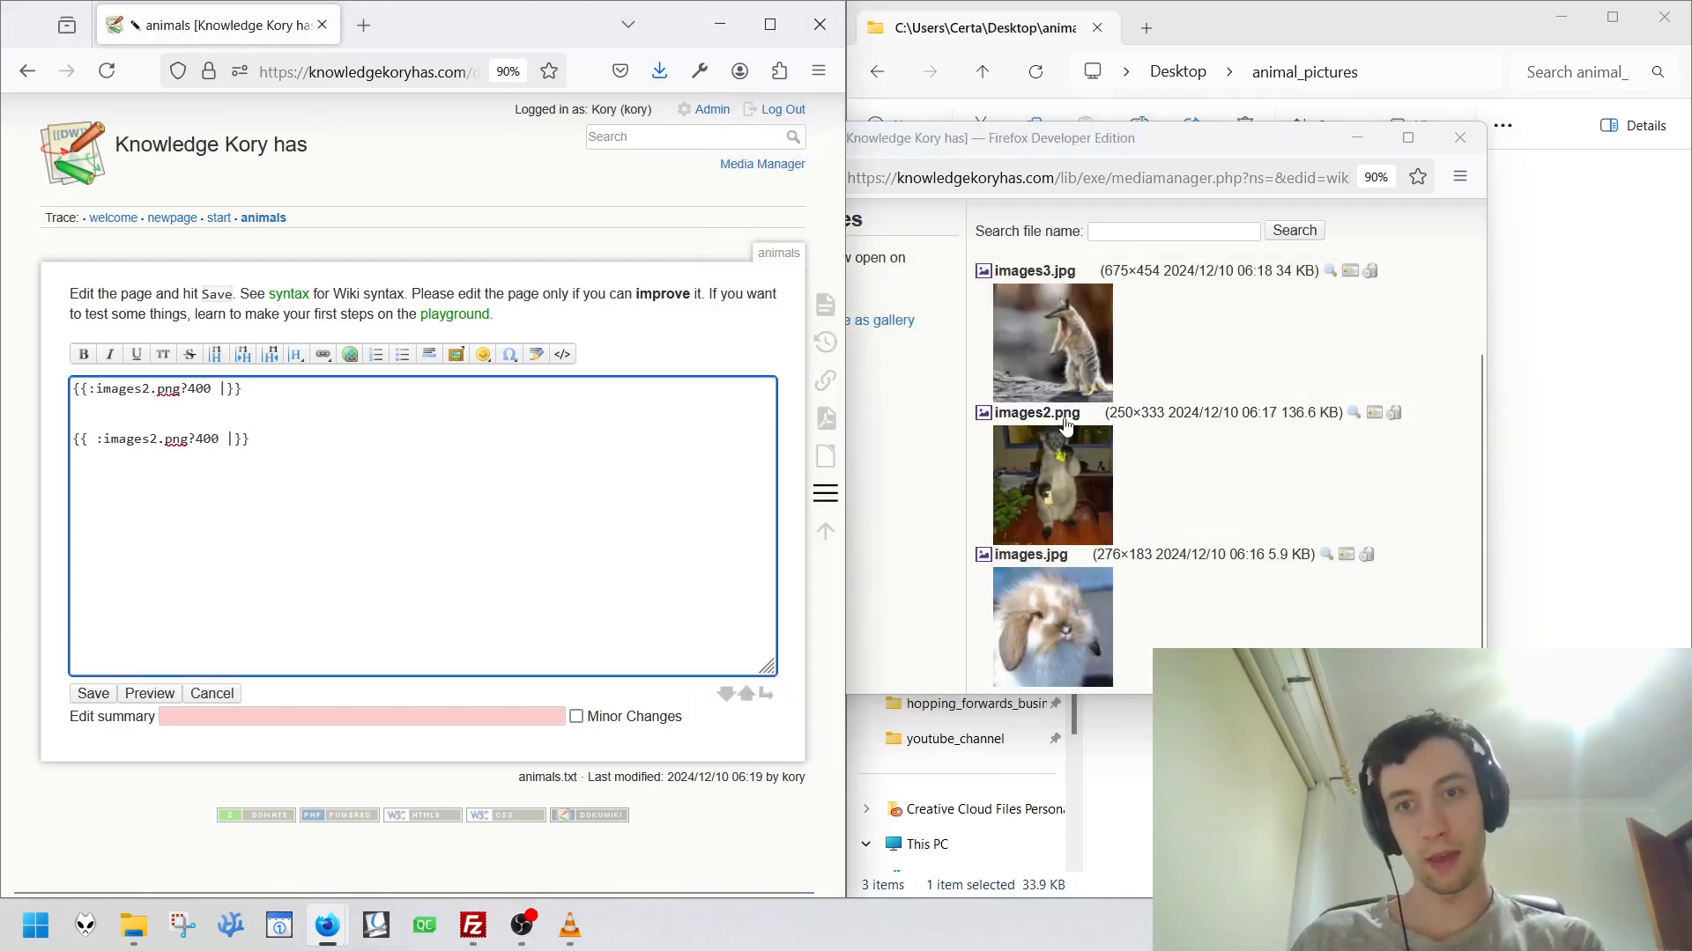
# Insert images2.png a third time below the others, right-aligned and 400 px wide with a link to its detail page, and save the page.
pyautogui.click(1066, 423)
pyautogui.click(1177, 449)
pyautogui.click(1017, 511)
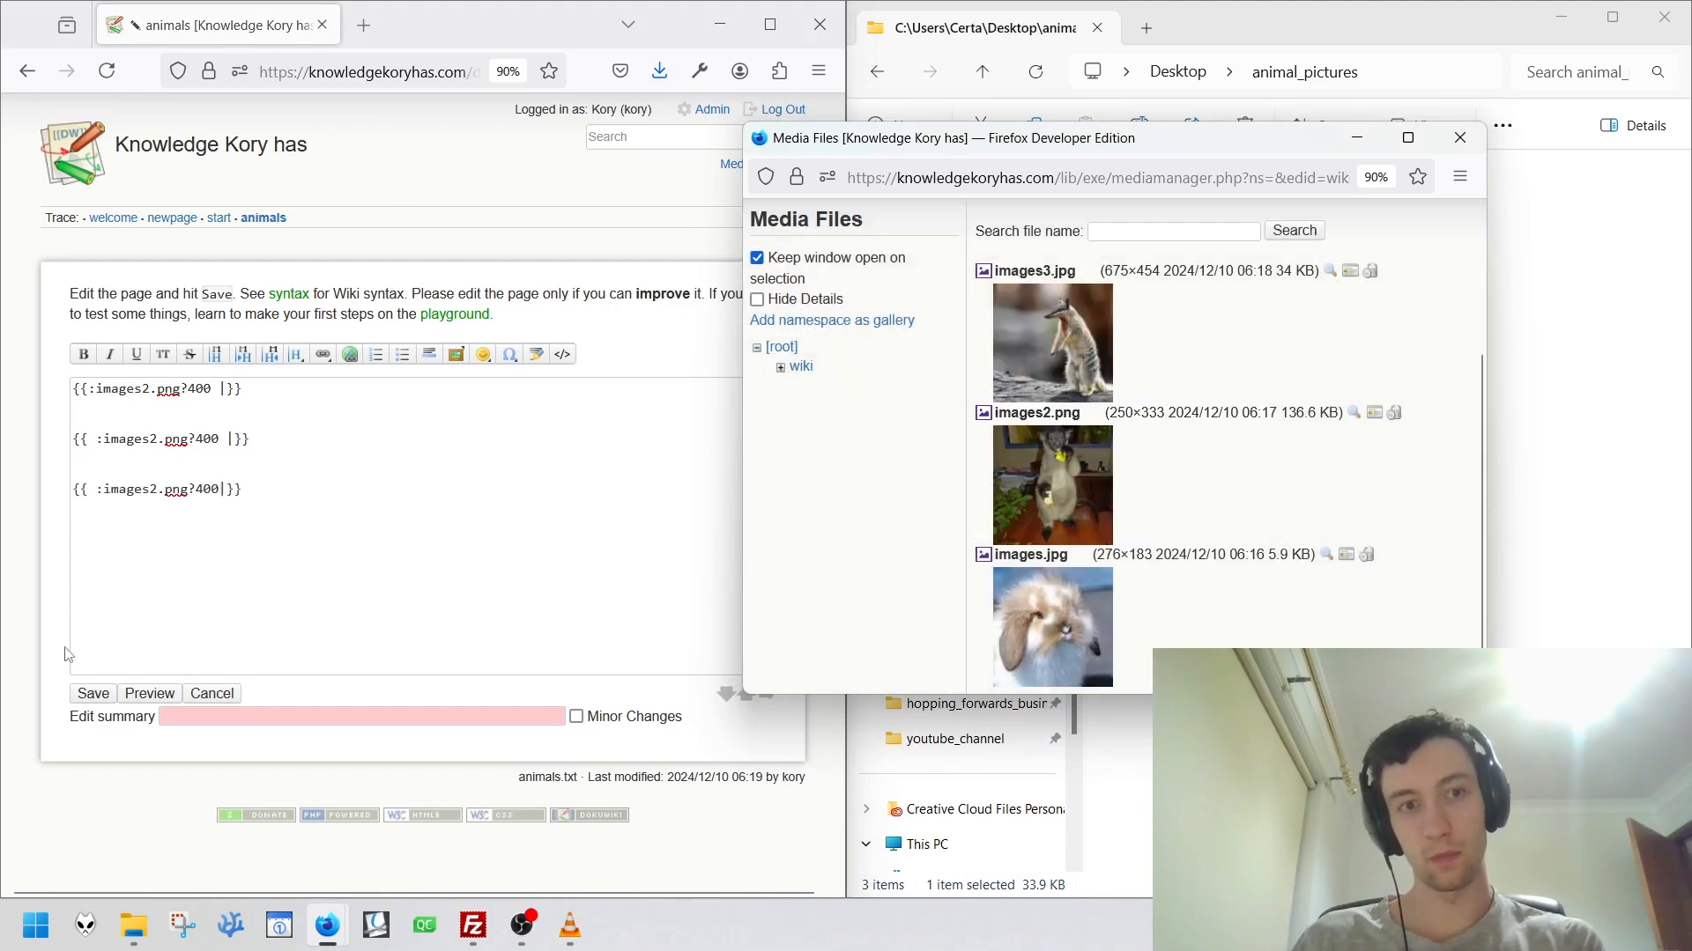
pyautogui.click(93, 693)
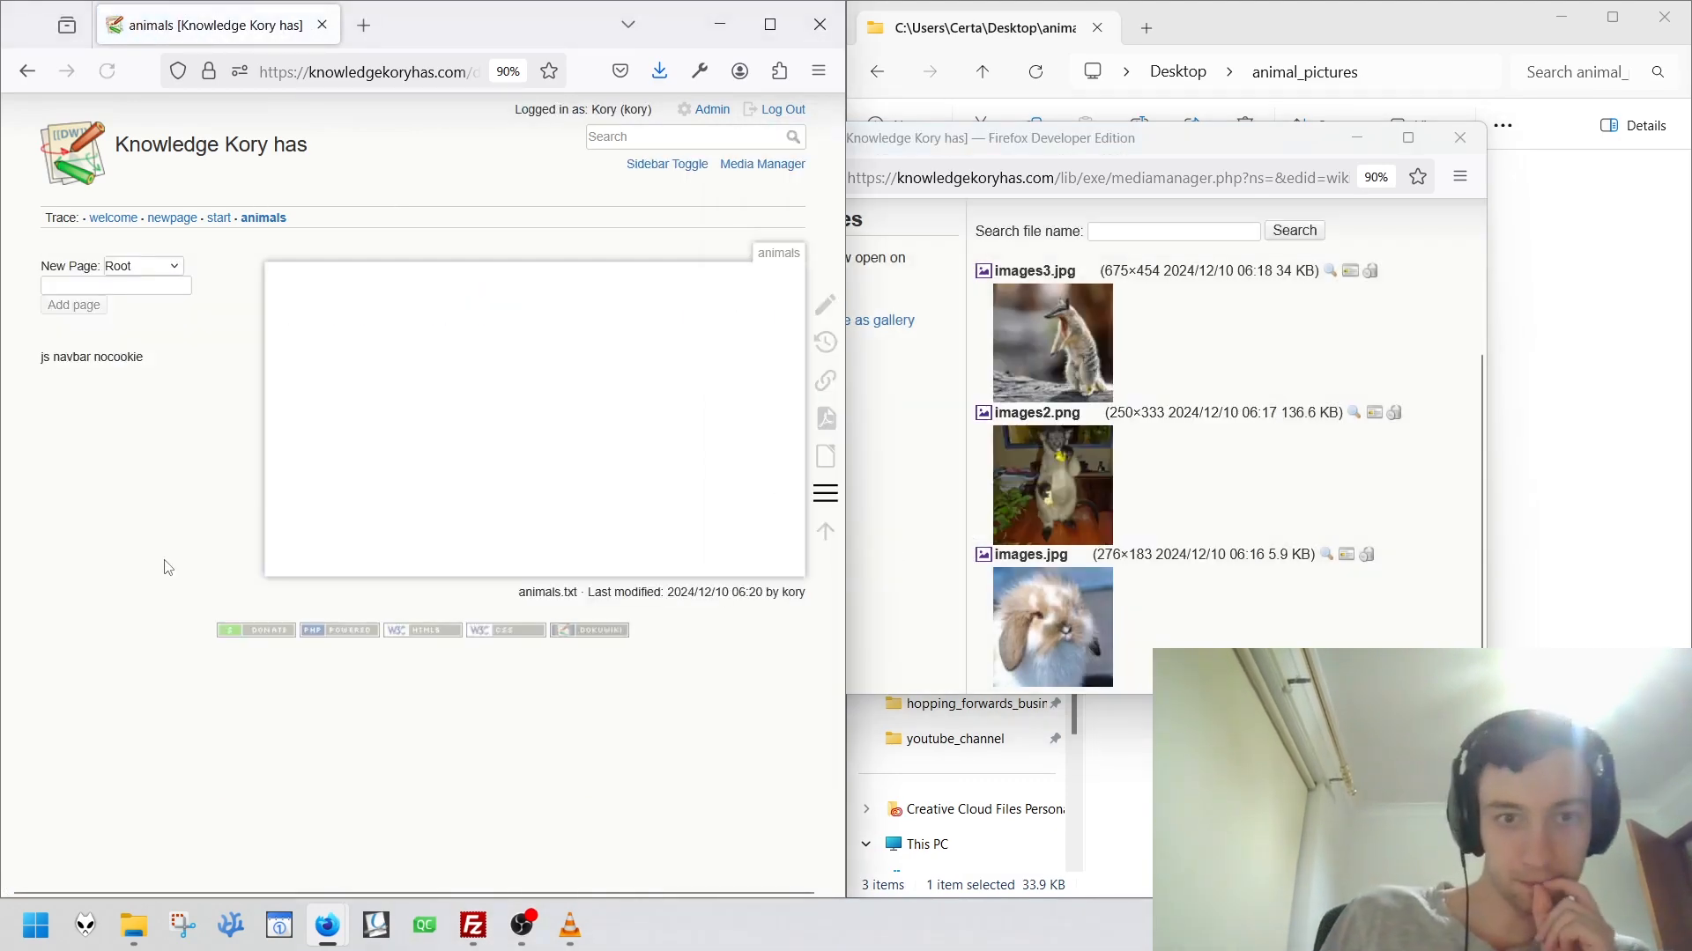
# Compare the left, centred and right alignment of the three images on the saved page, also with the browser window maximised.
pyautogui.scroll(-6, 491, 359)
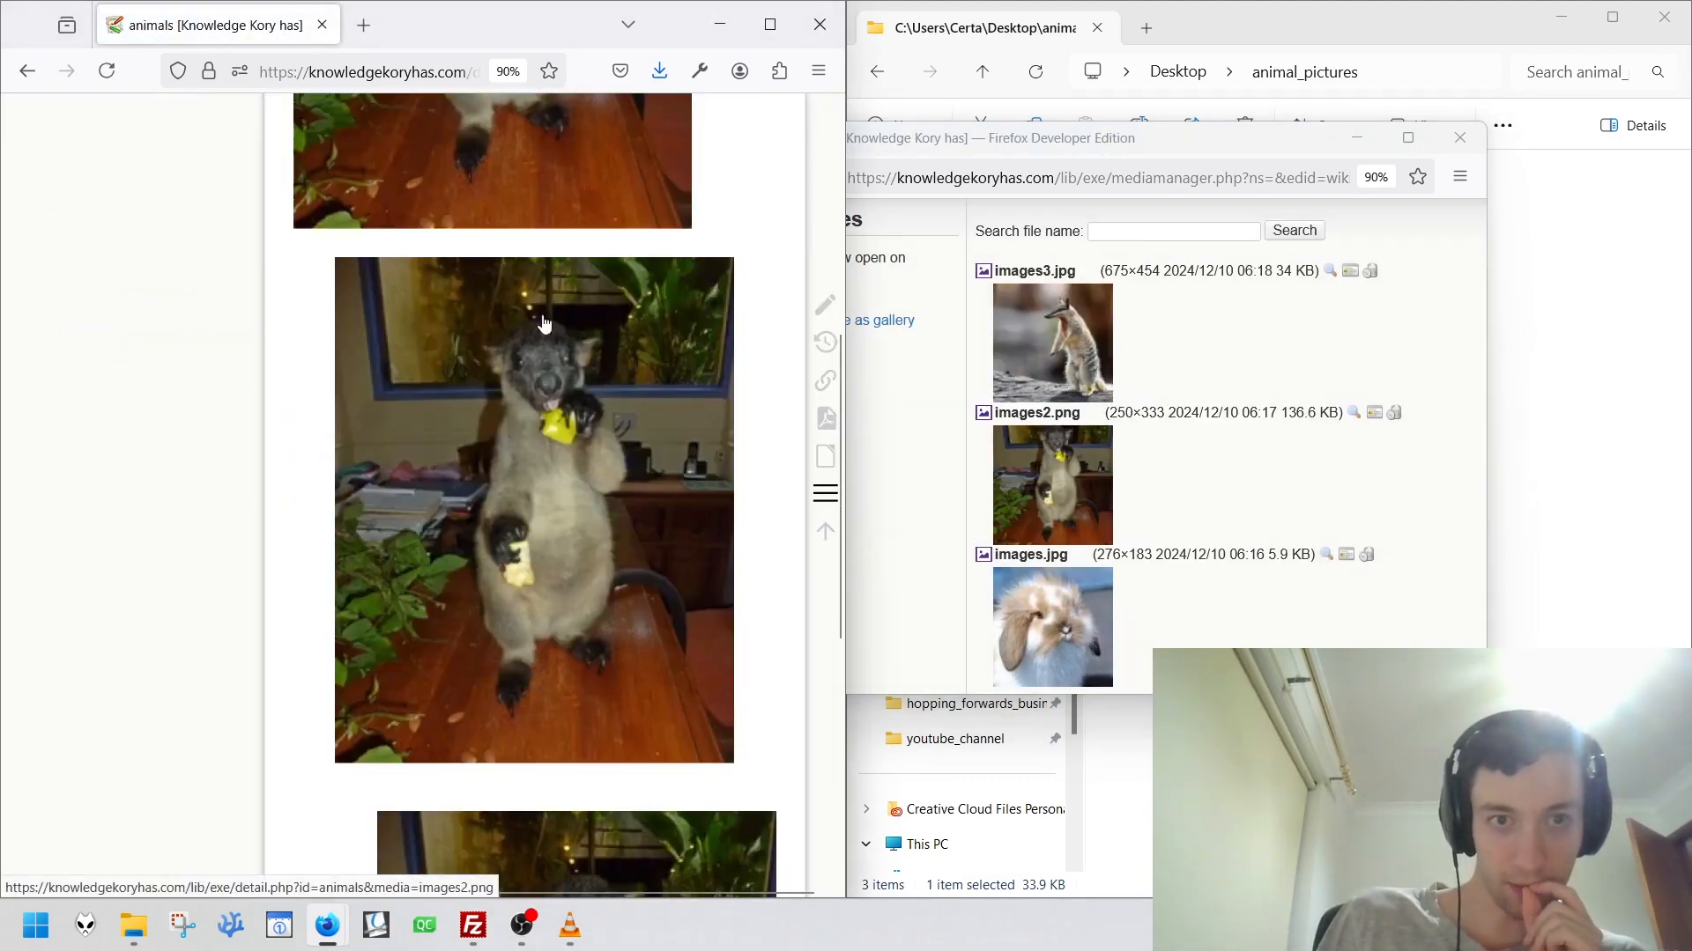
pyautogui.scroll(6, 544, 324)
pyautogui.scroll(-6, 569, 409)
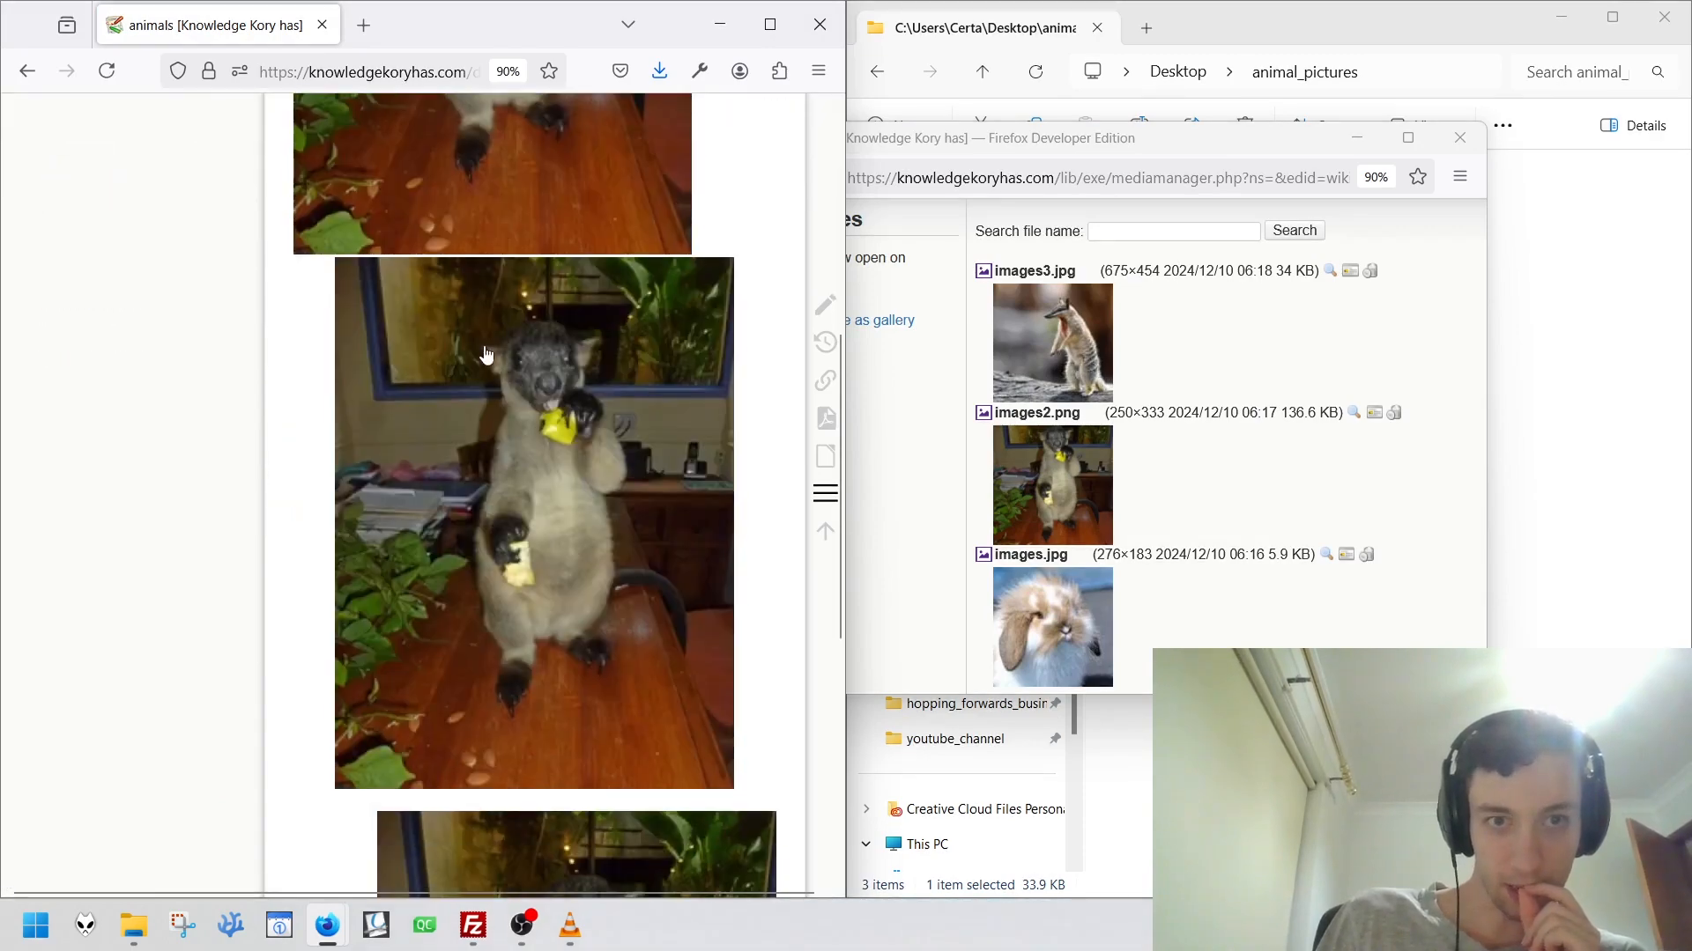
pyautogui.click(770, 24)
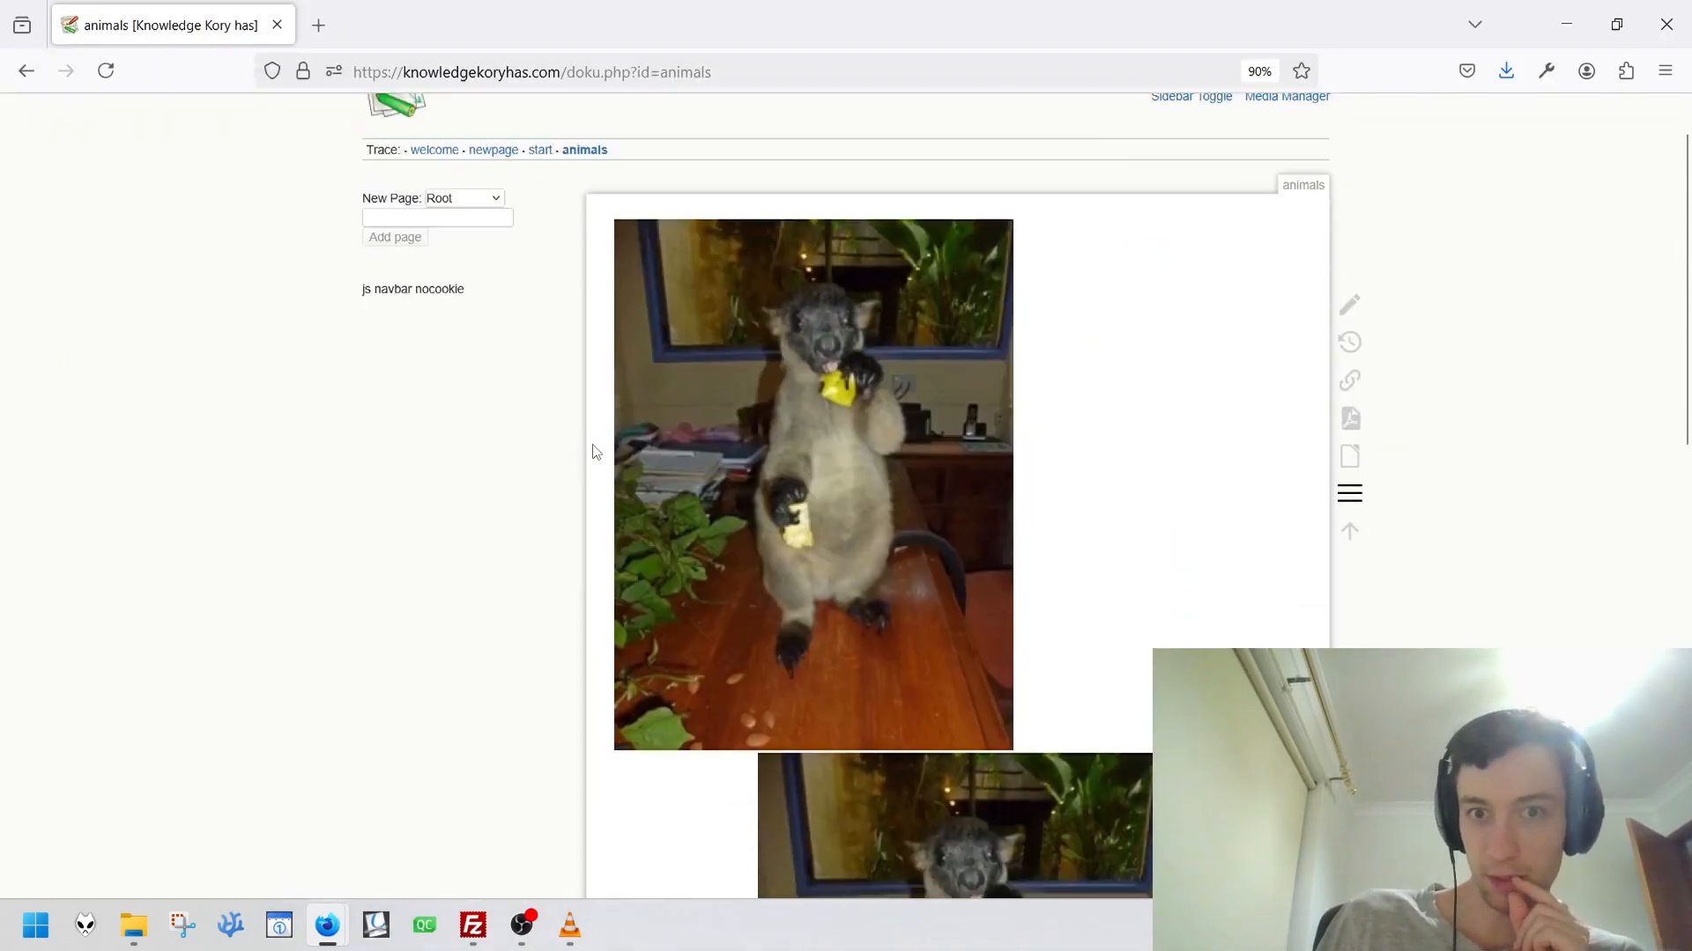
pyautogui.scroll(-10, 595, 452)
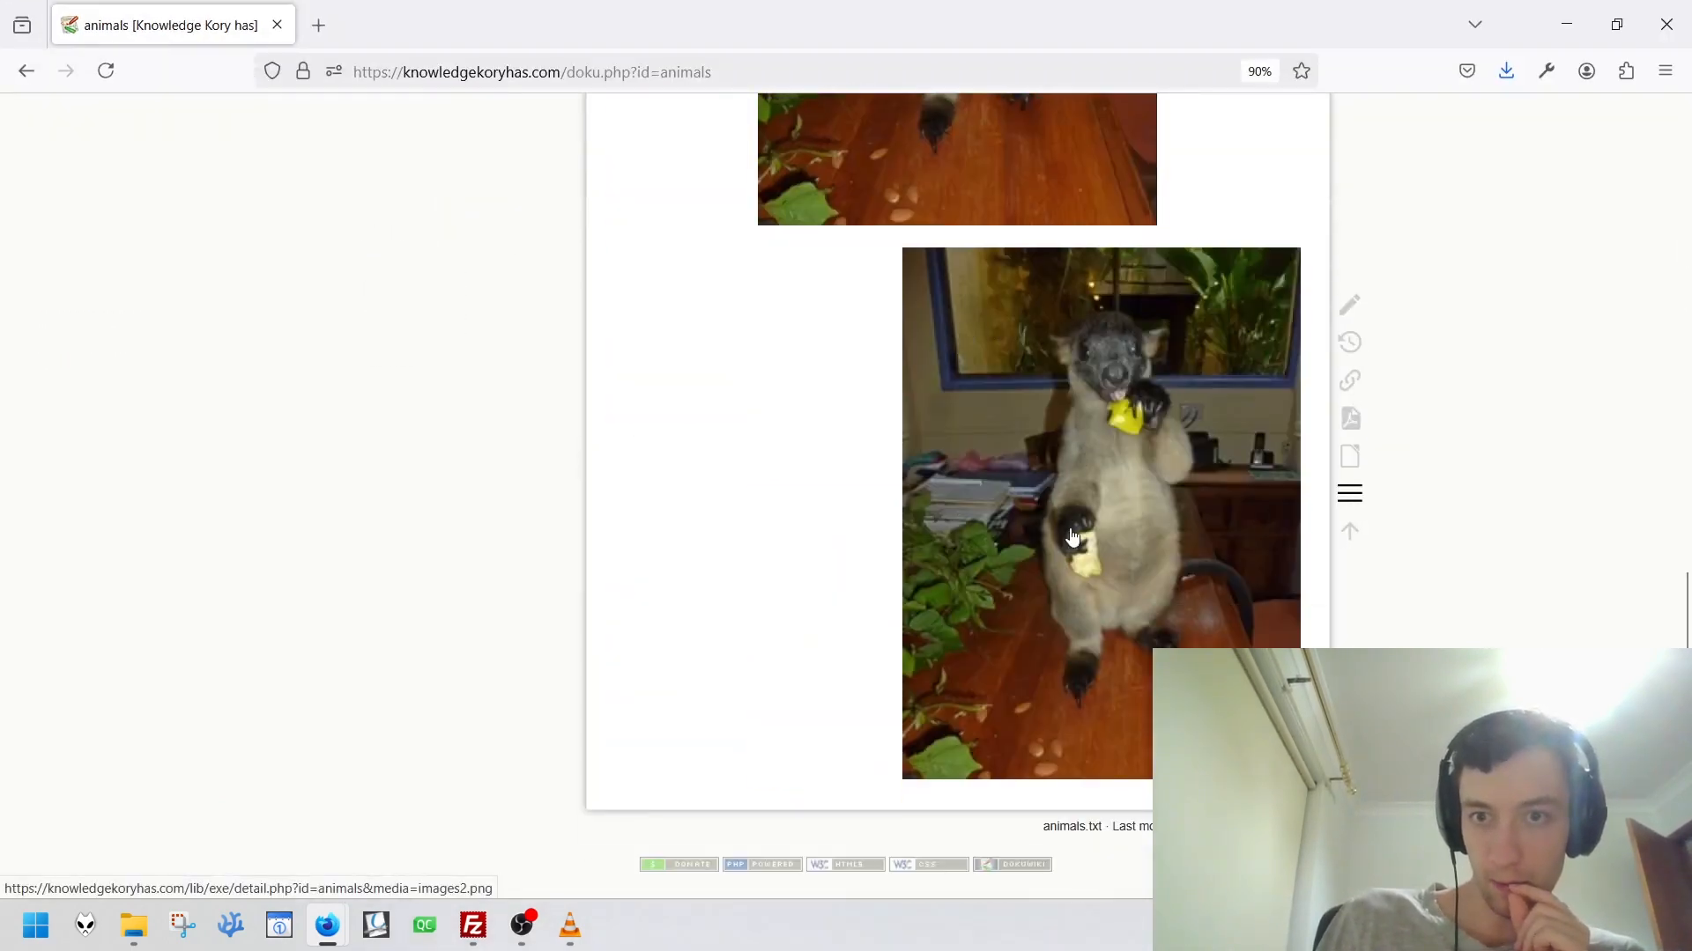
pyautogui.scroll(10, 1072, 537)
pyautogui.press('super+Left')
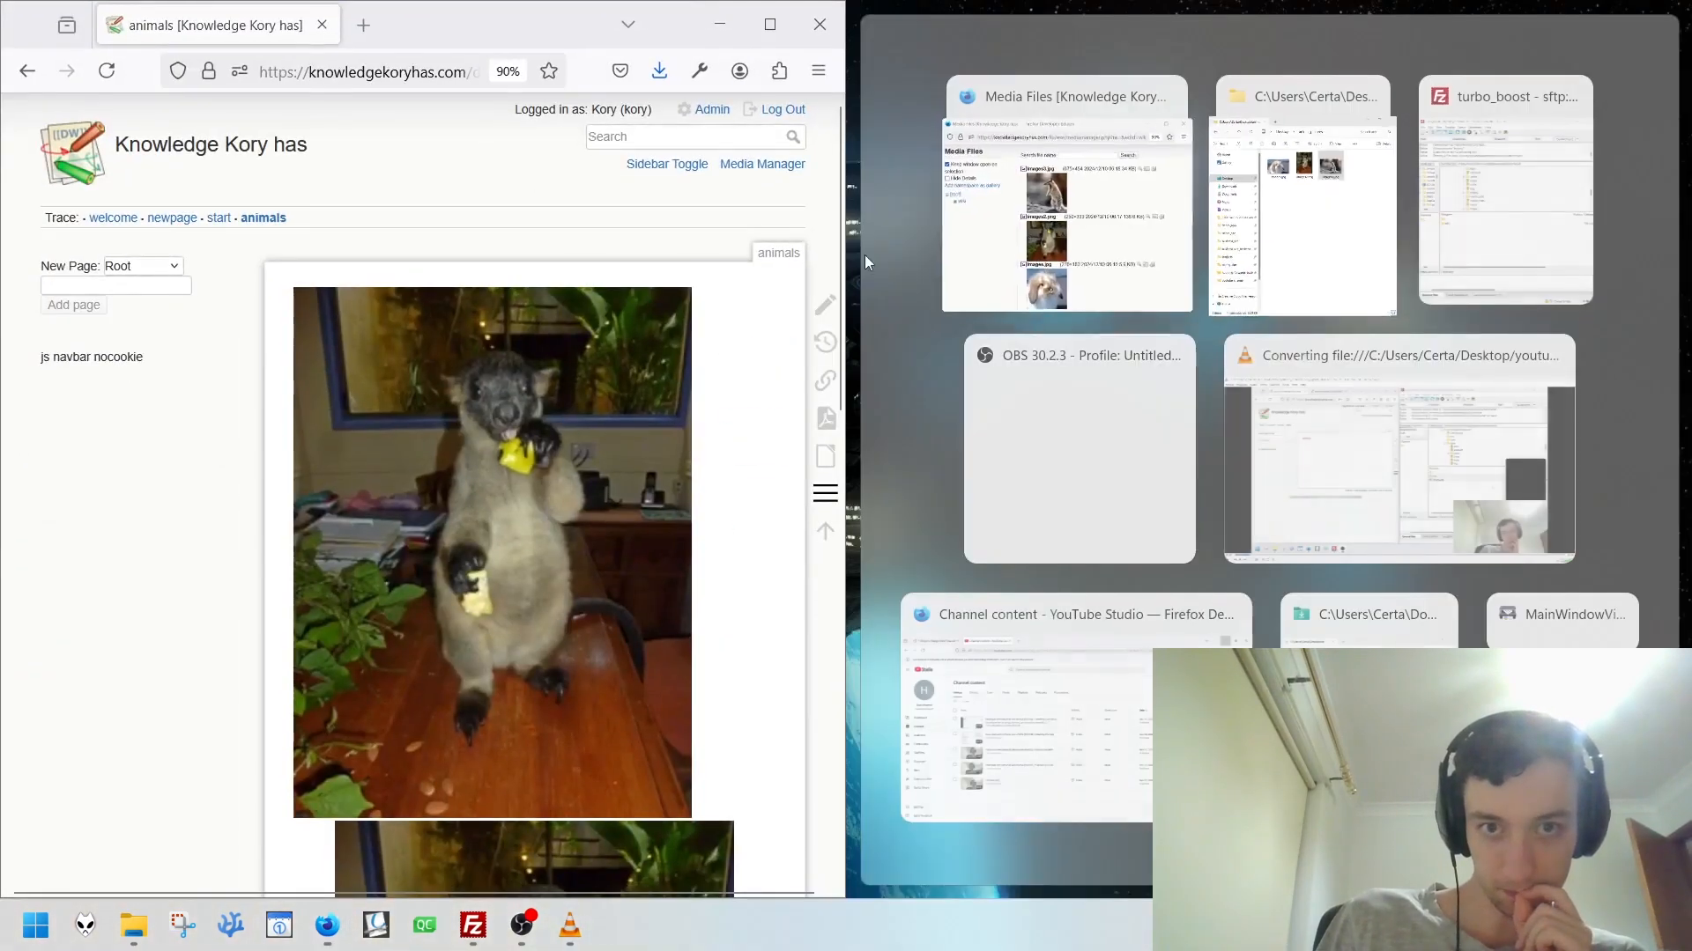
# Replace the animals page's text with a right-aligned images2.png at original size, and save the page.
pyautogui.click(793, 304)
pyautogui.hotkey('ctrl', 'a')
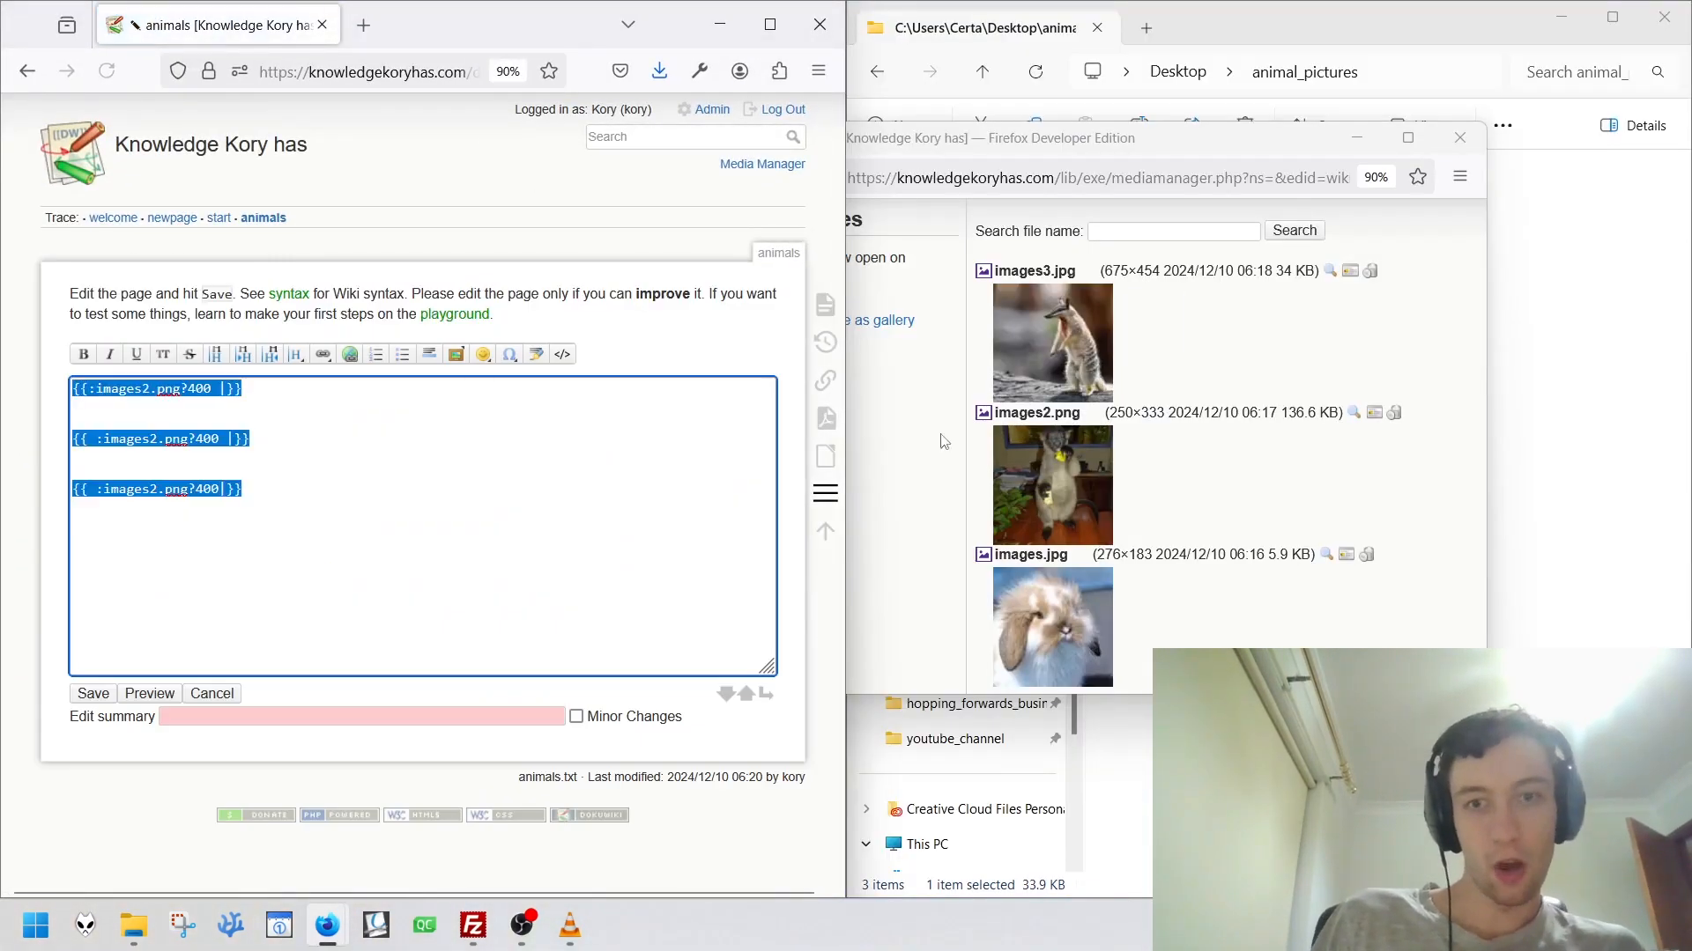
pyautogui.press('BackSpace')
pyautogui.click(1046, 539)
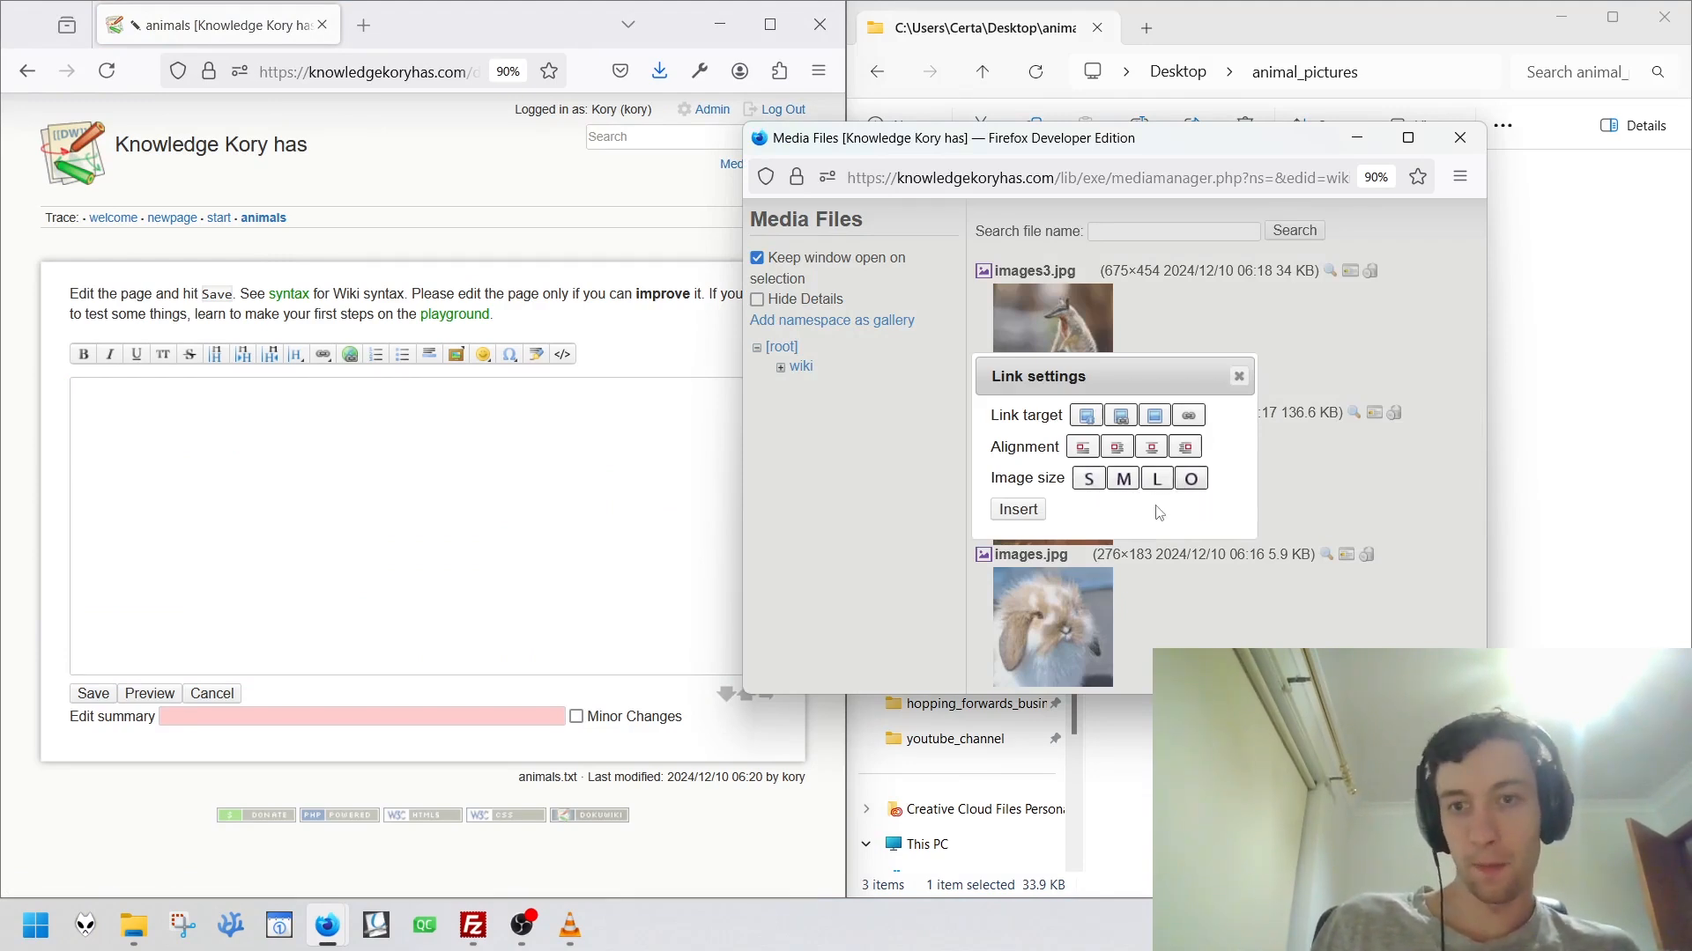
pyautogui.click(1022, 511)
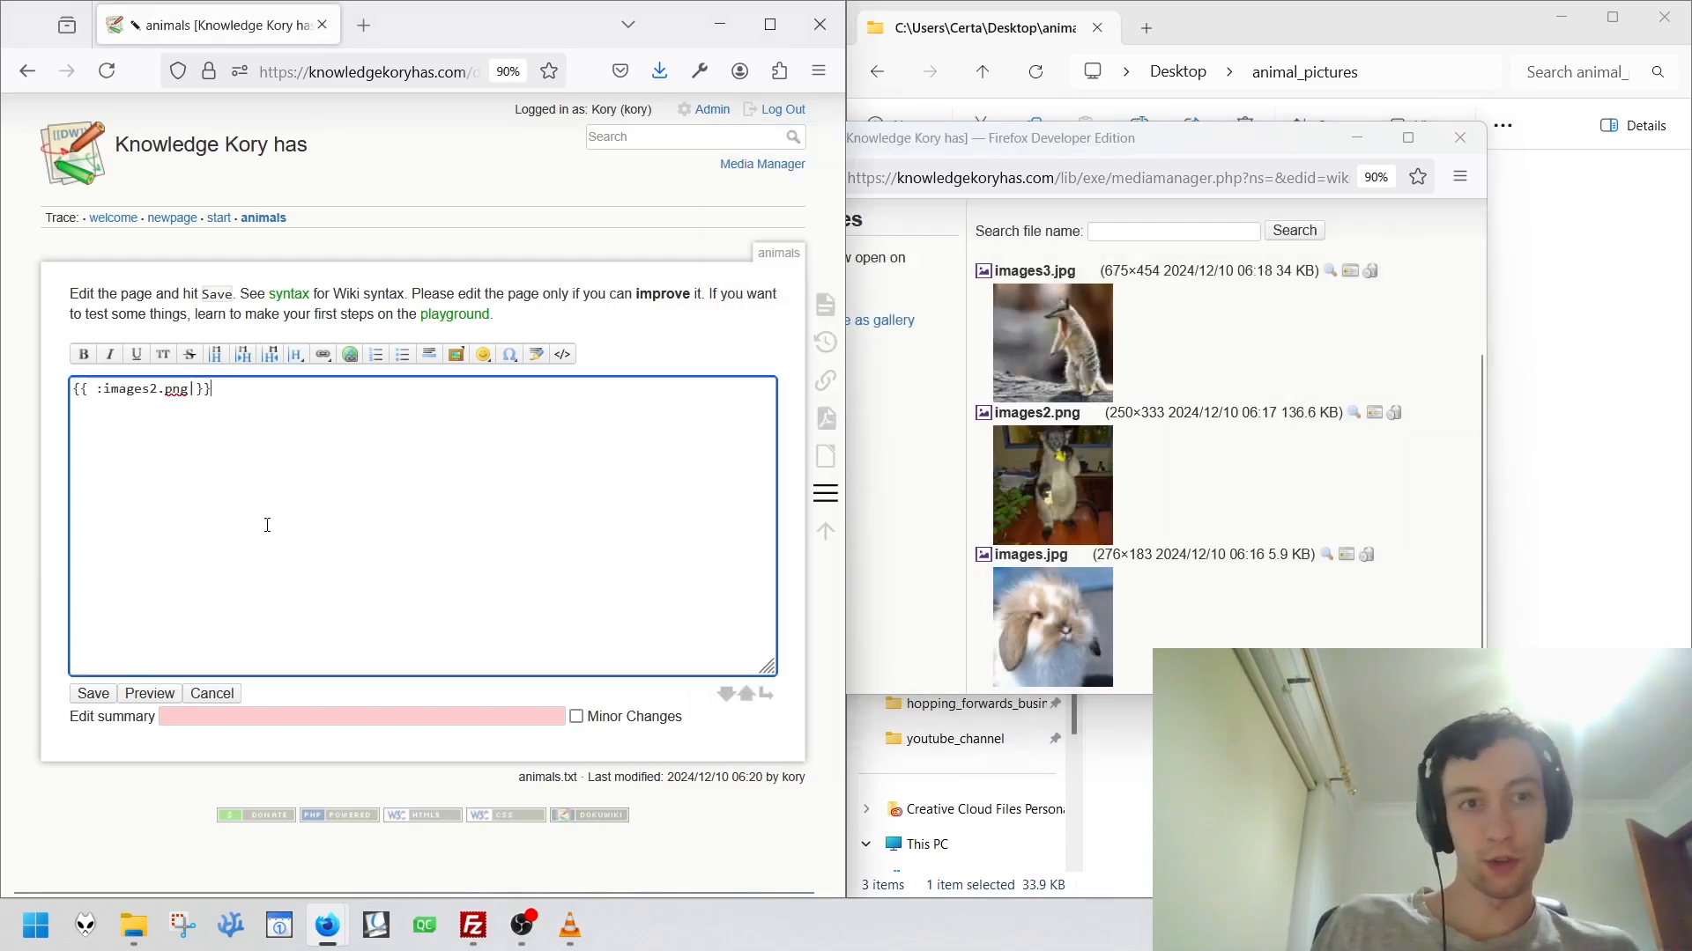
pyautogui.click(82, 696)
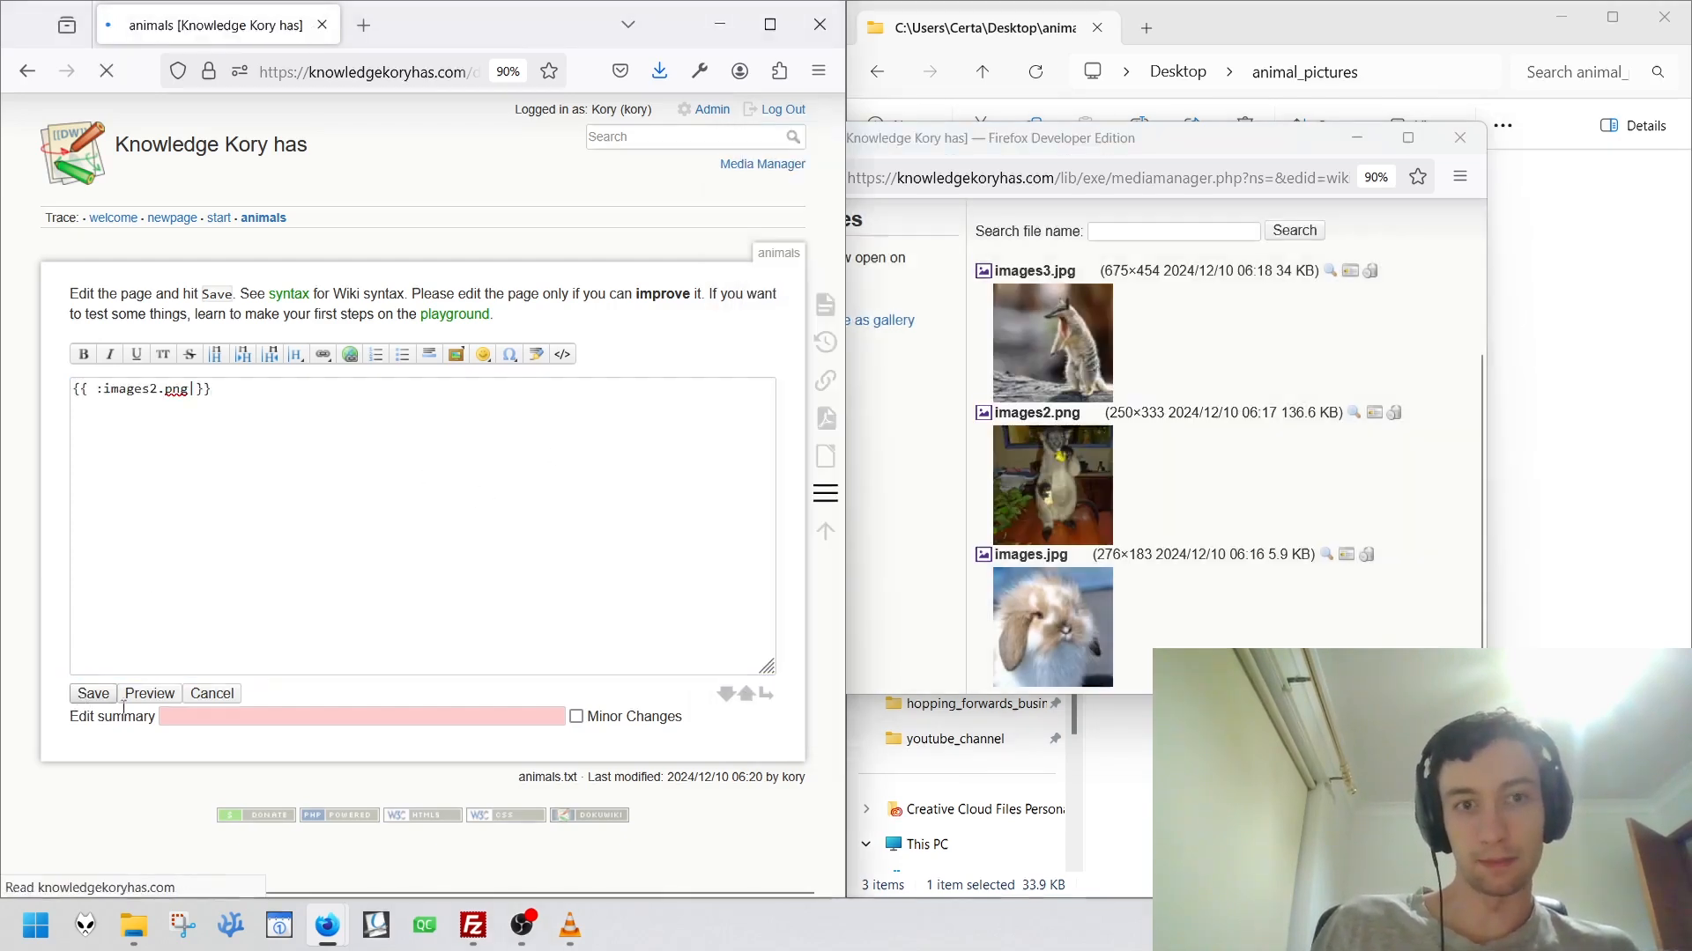
# Replace the animals page's text with images.jpg at original size without alignment, and save the page.
pyautogui.moveTo(819, 309)
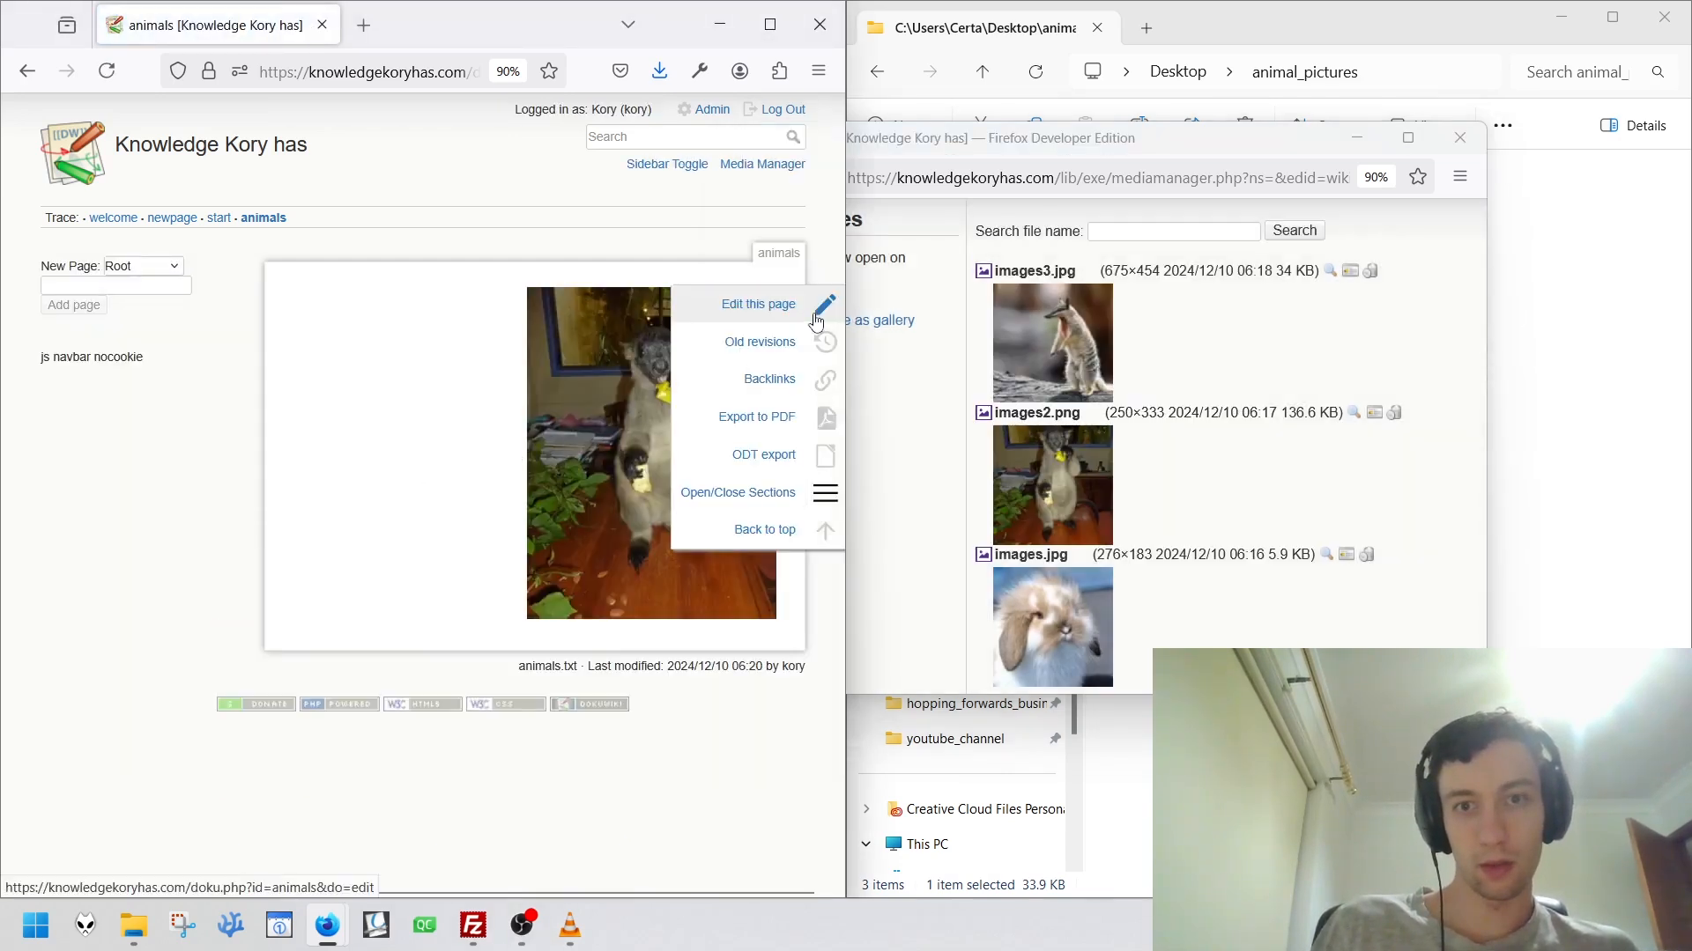
pyautogui.click(817, 319)
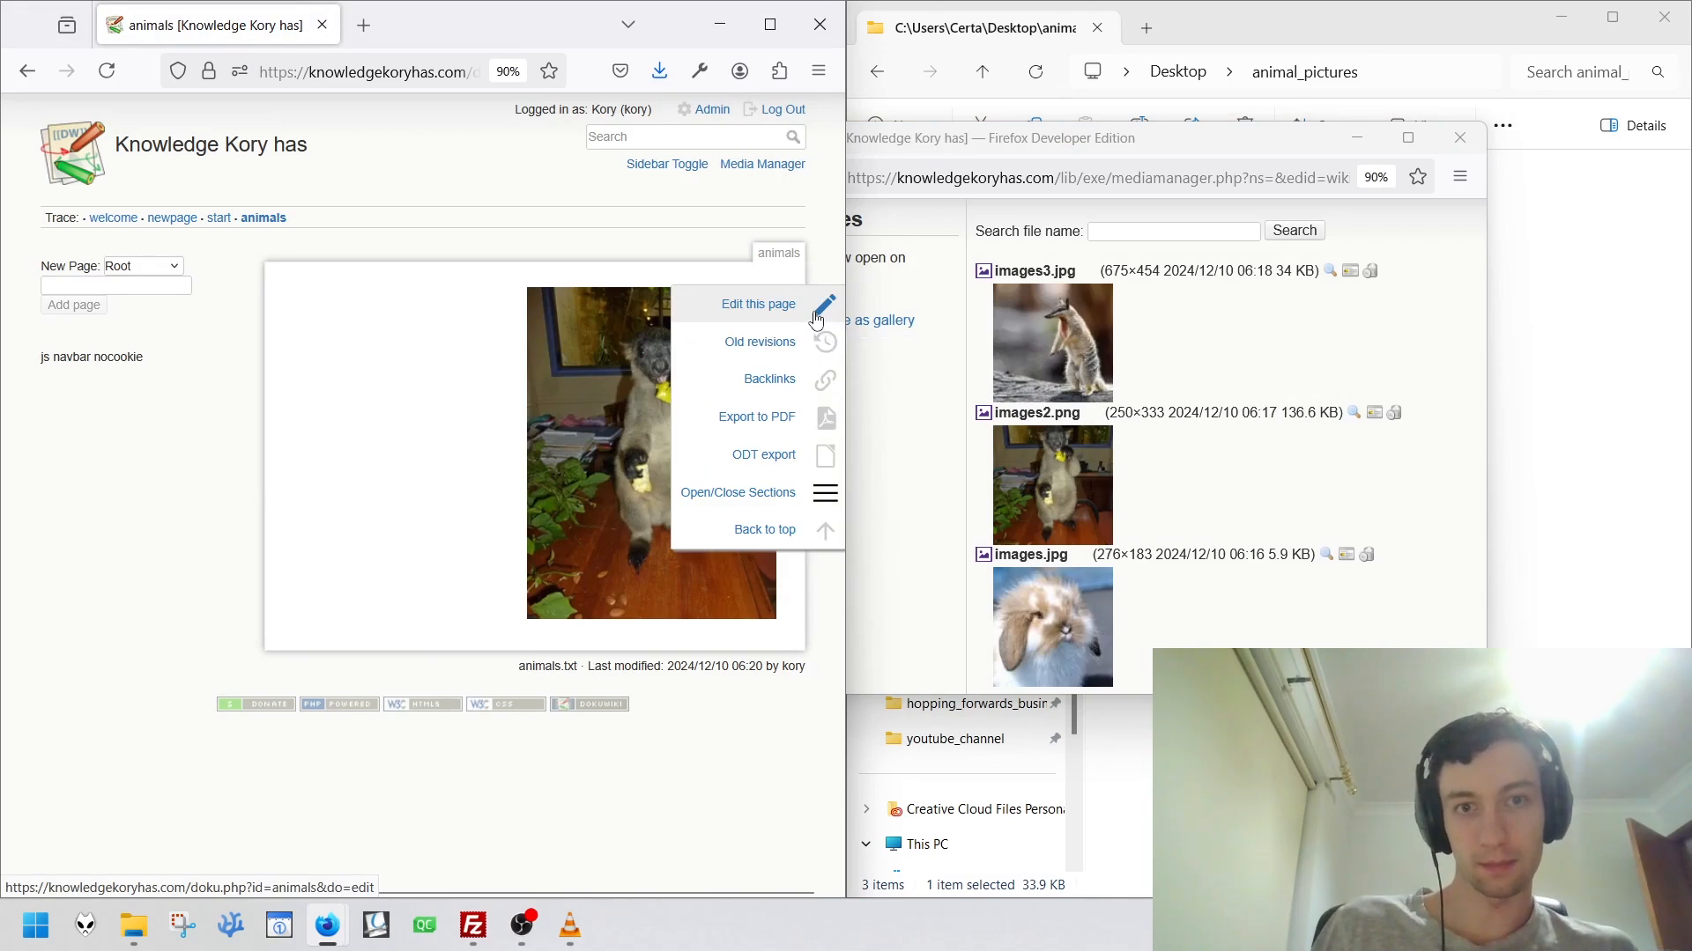
pyautogui.hotkey('ctrl', 'a')
pyautogui.press('BackSpace')
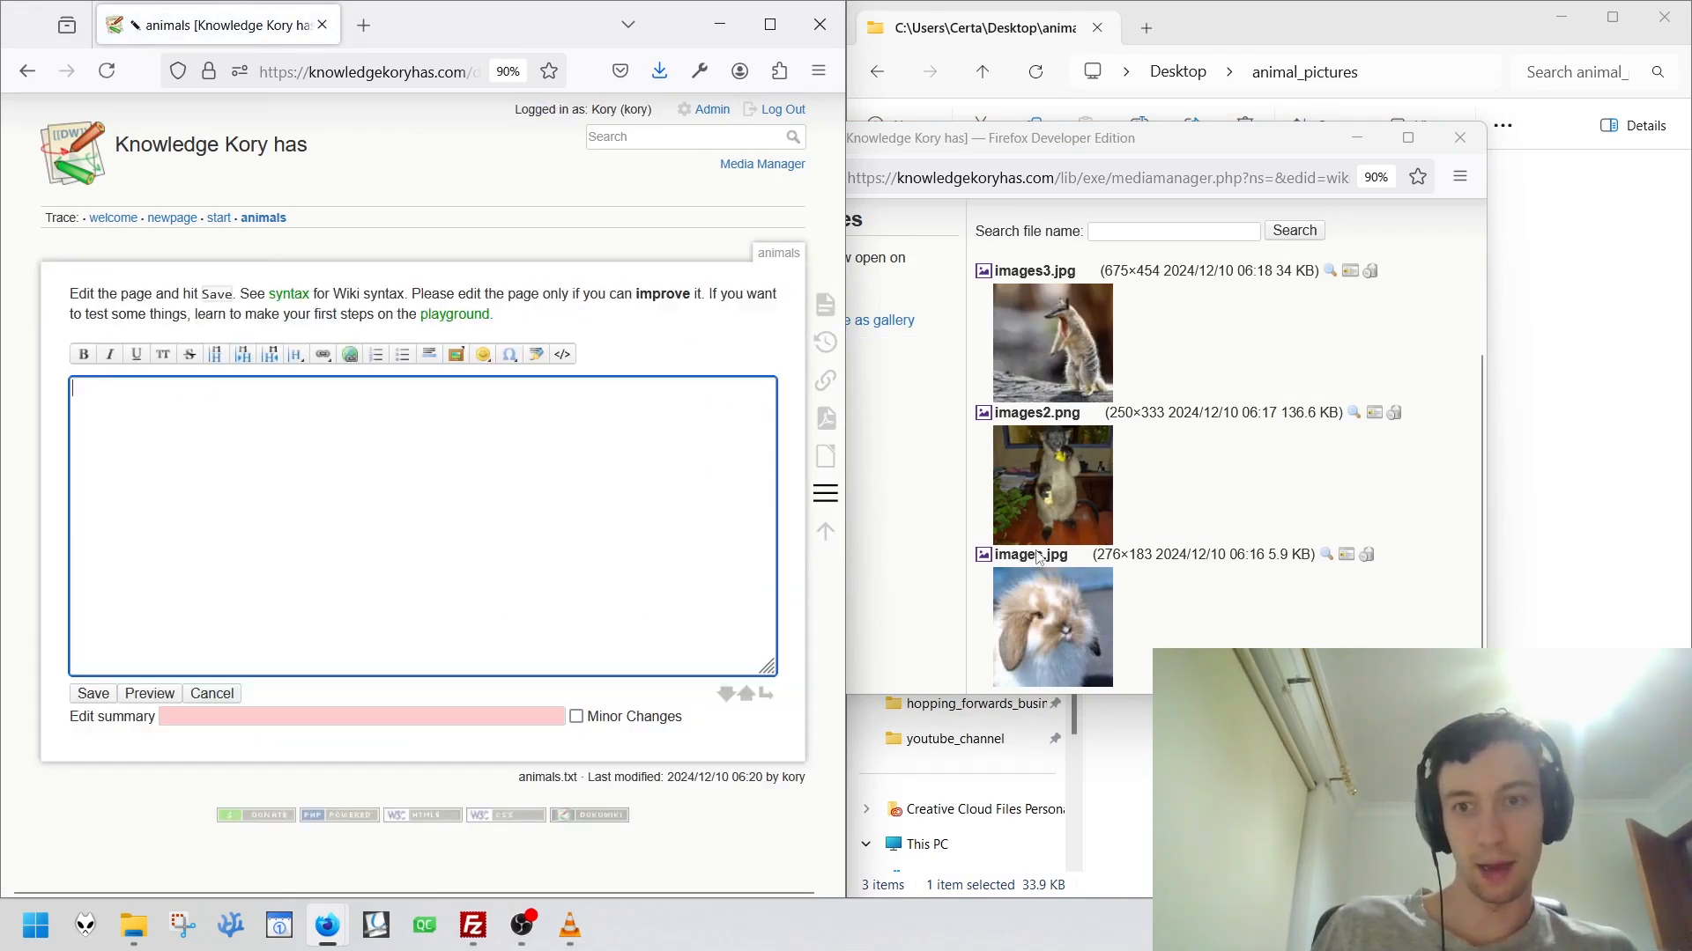
pyautogui.click(1038, 557)
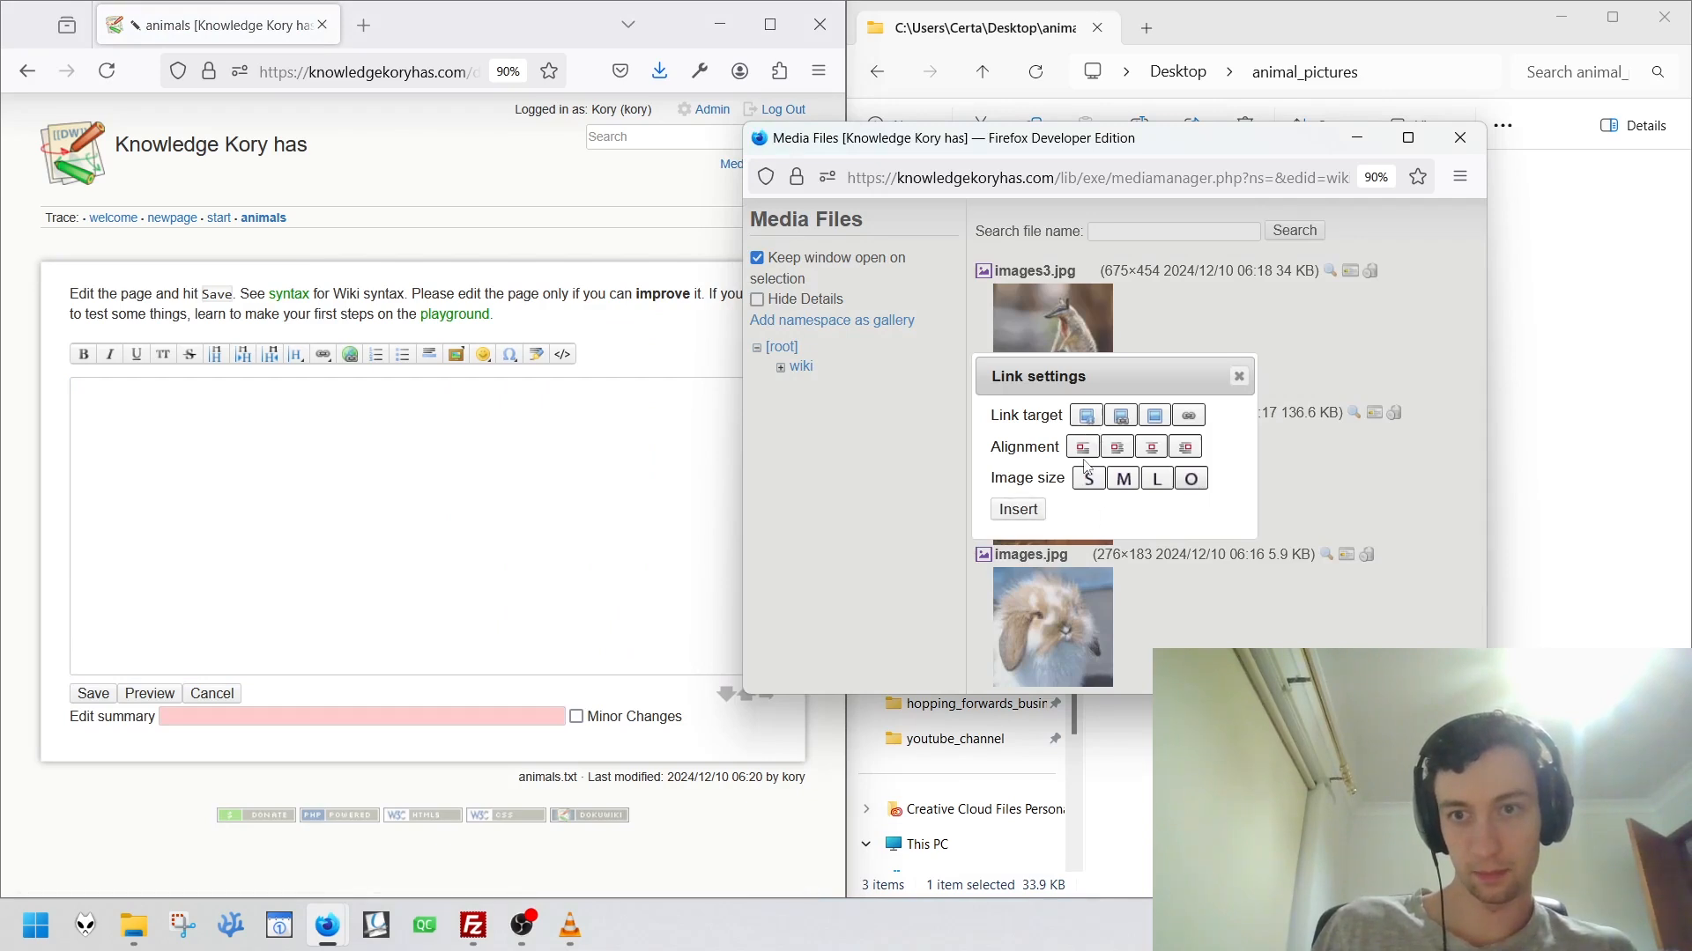
pyautogui.click(1018, 511)
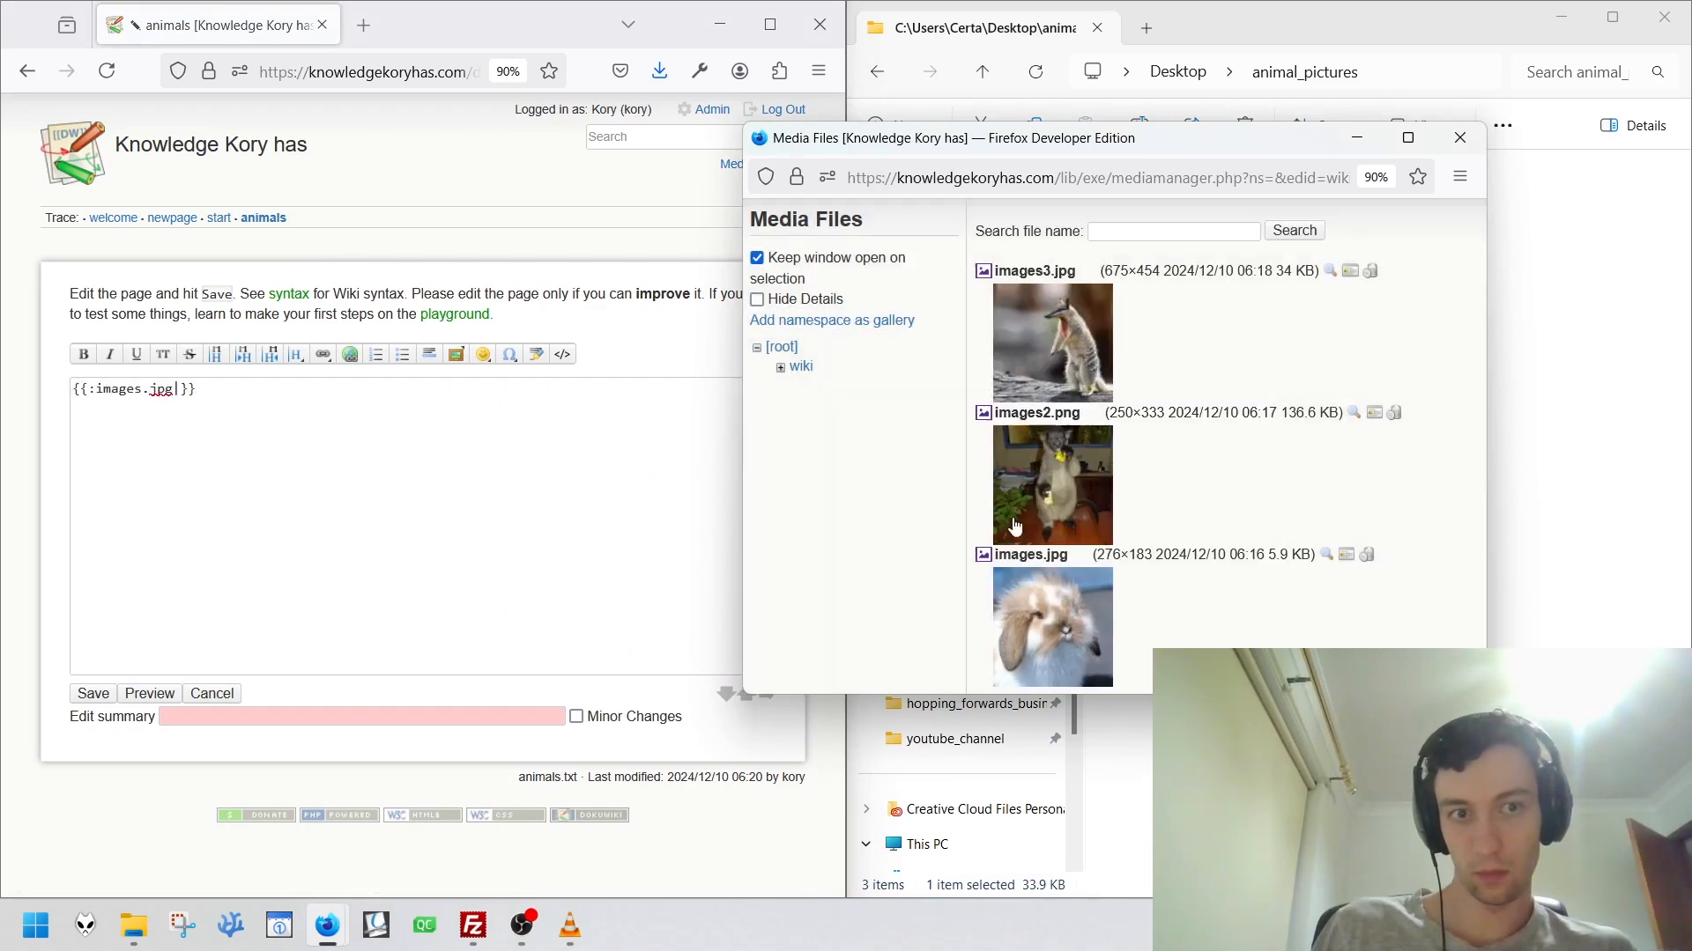
pyautogui.click(187, 394)
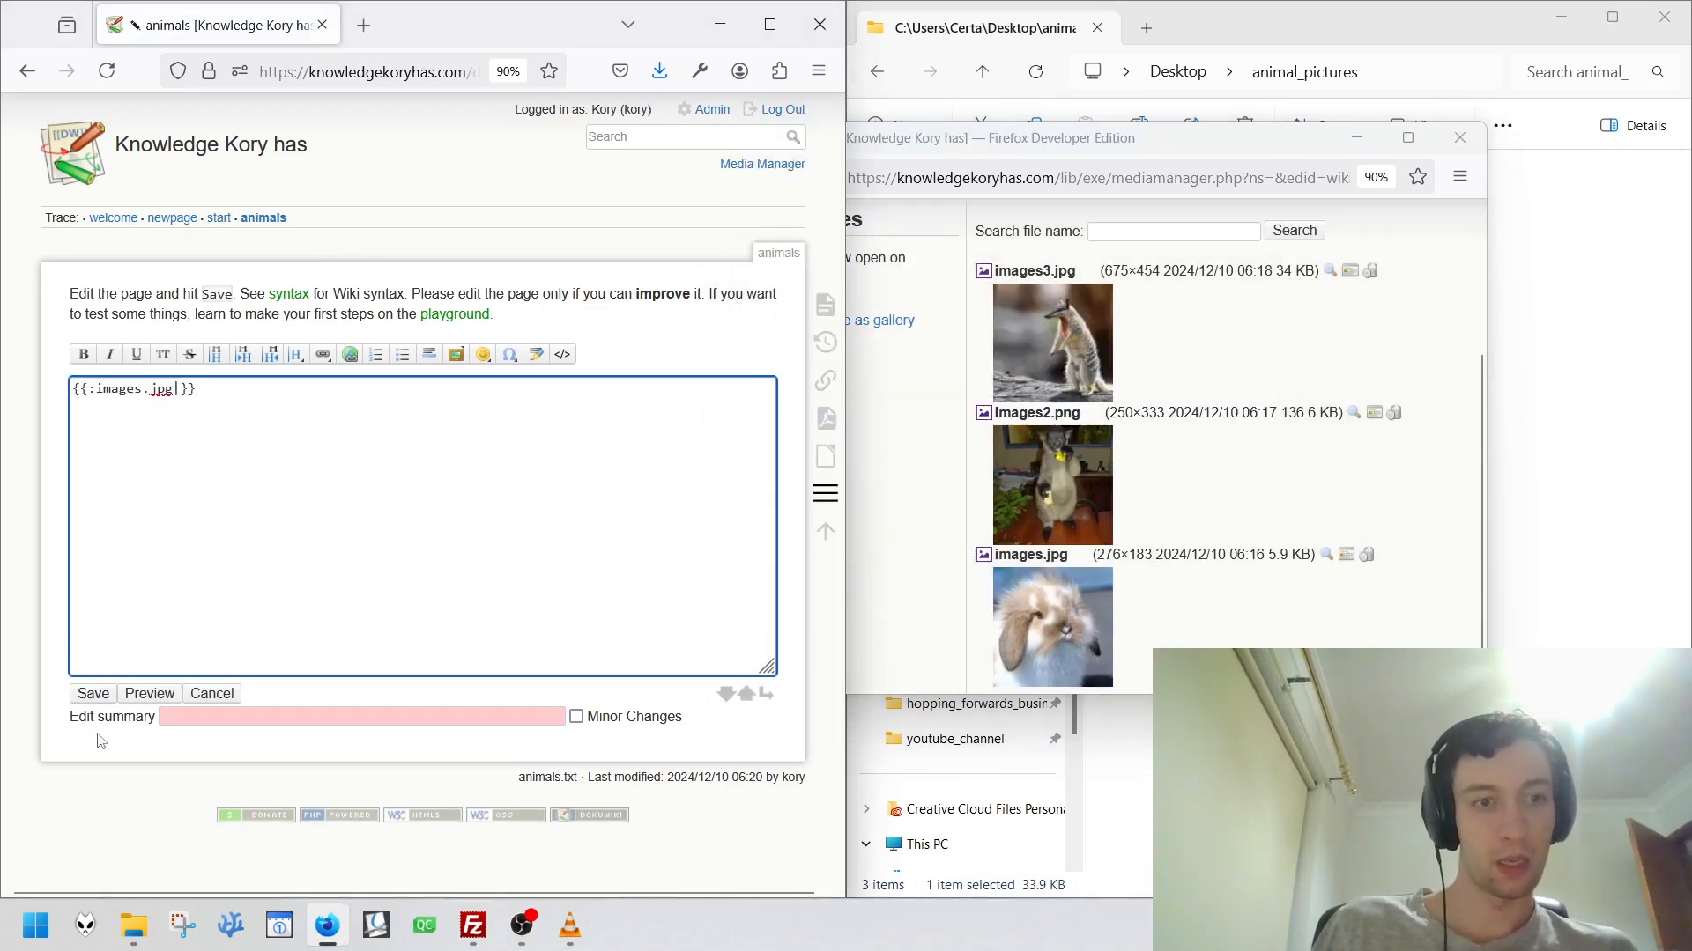
pyautogui.click(94, 693)
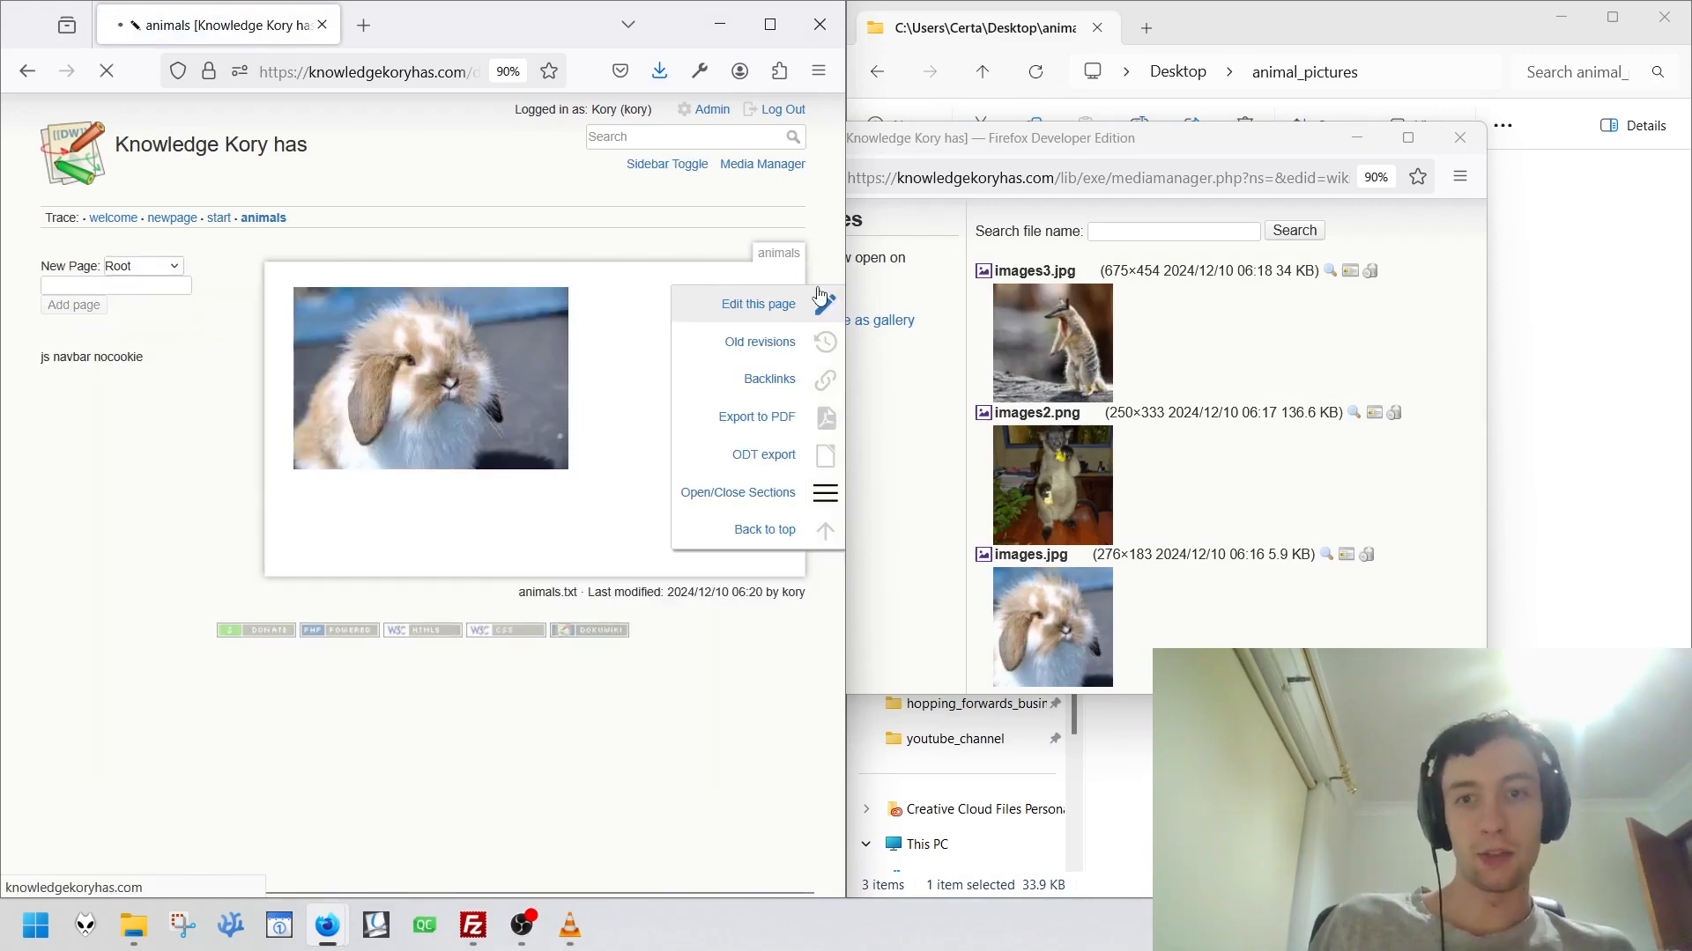
# Reopen the animals page for editing and add ?100 after images.jpg to set its width to 100 px.
pyautogui.click(820, 297)
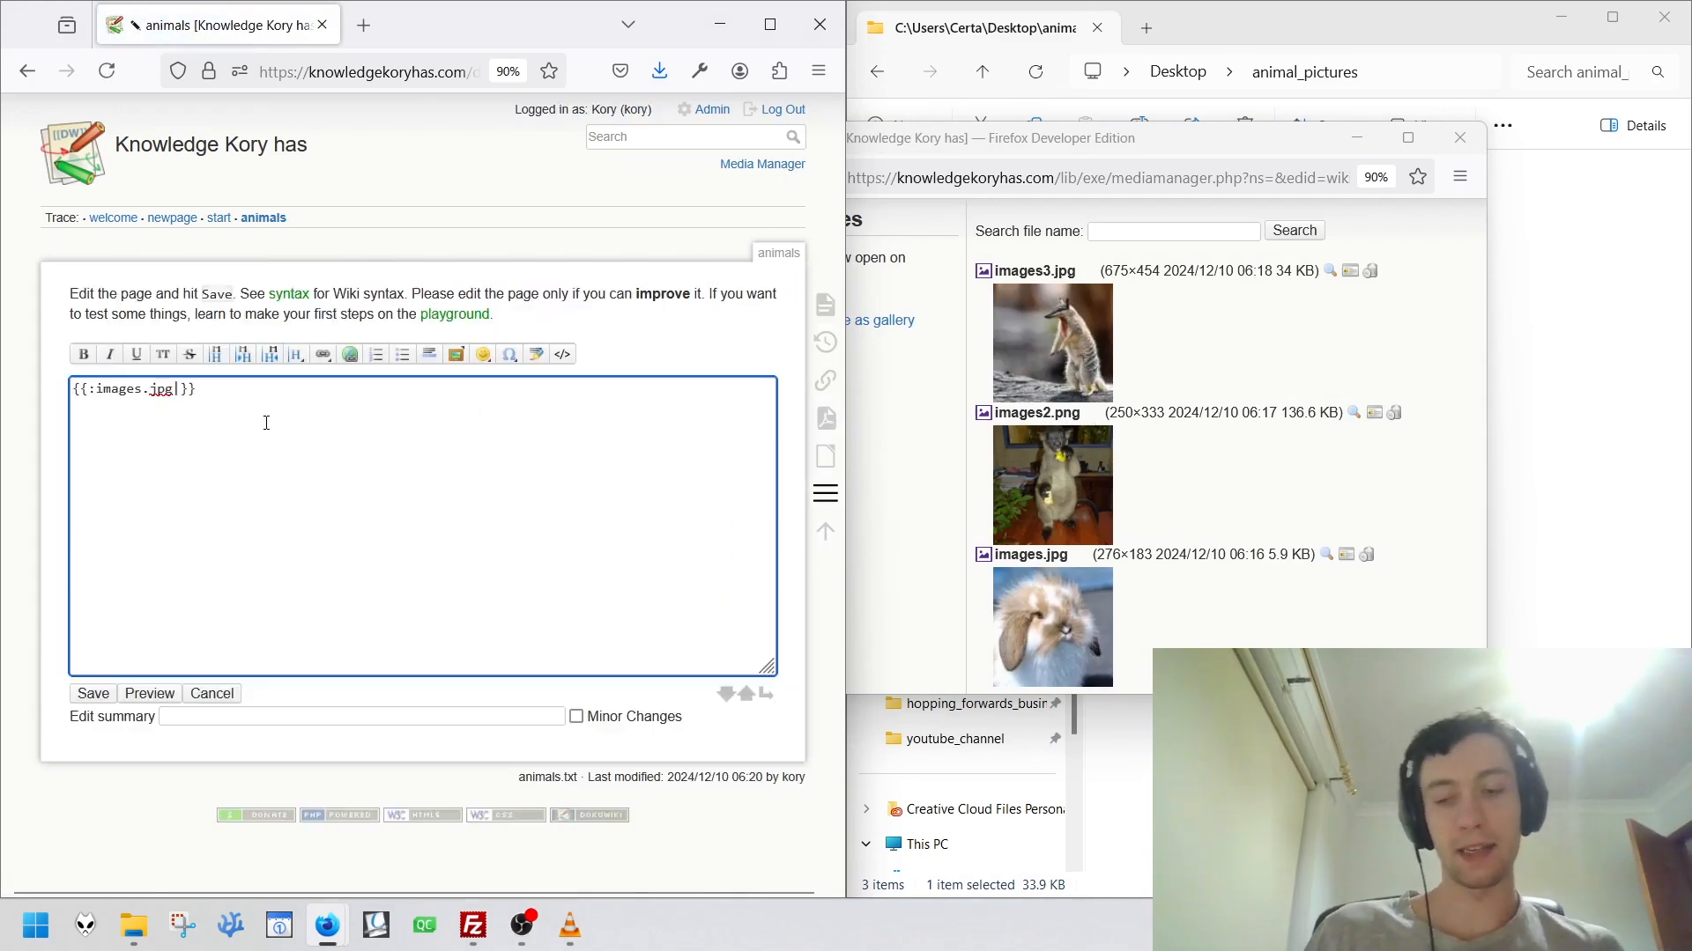
pyautogui.write('?')
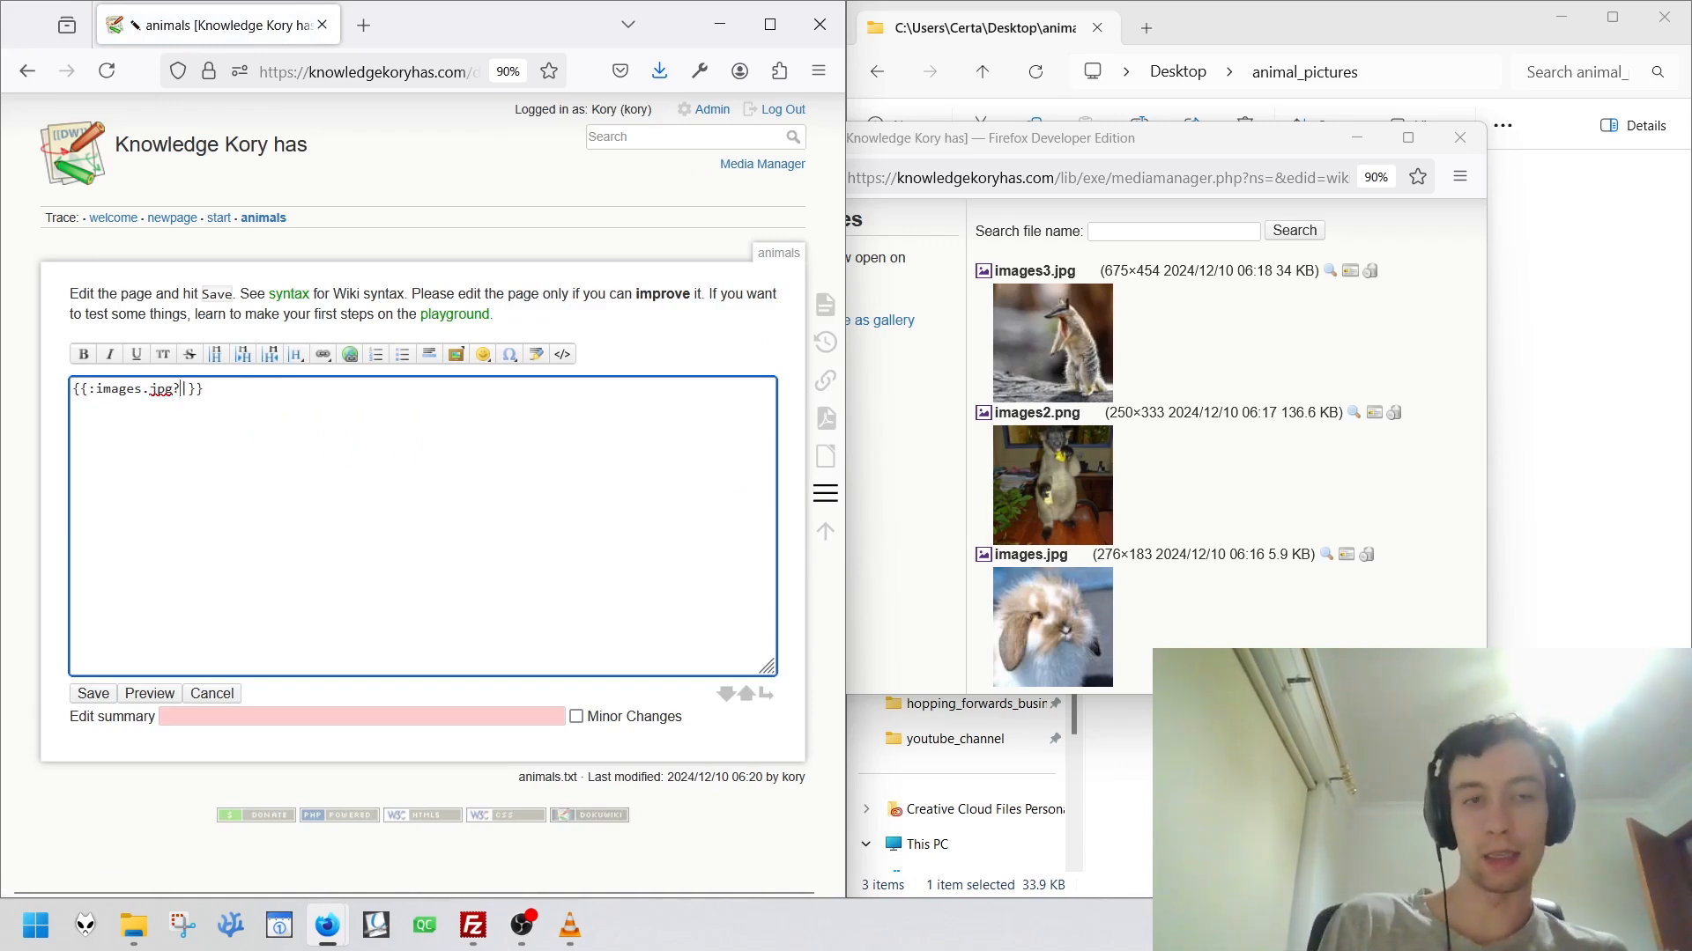
pyautogui.write('100')
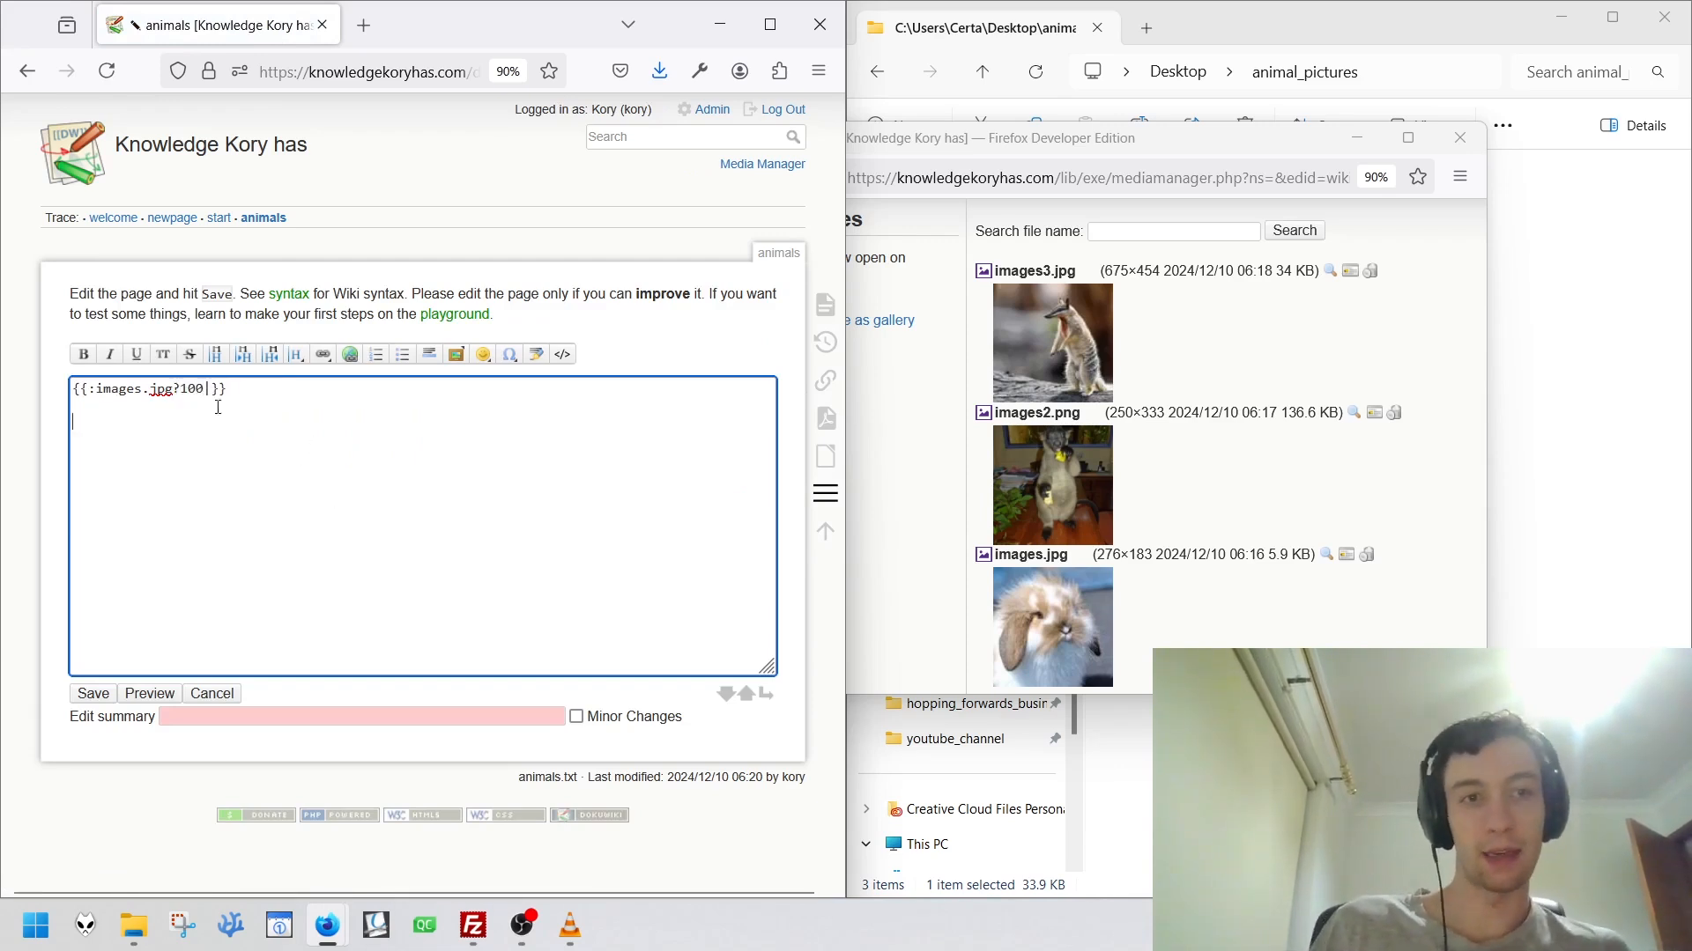
# Copy the images.jpg code below the first, set the copy's width to 1000, and save the page to view both sizes in a maximised window.
pyautogui.hotkey('ctrl', 'a')
pyautogui.hotkey('ctrl', 'c')
pyautogui.click(177, 469)
pyautogui.hotkey('ctrl', 'v')
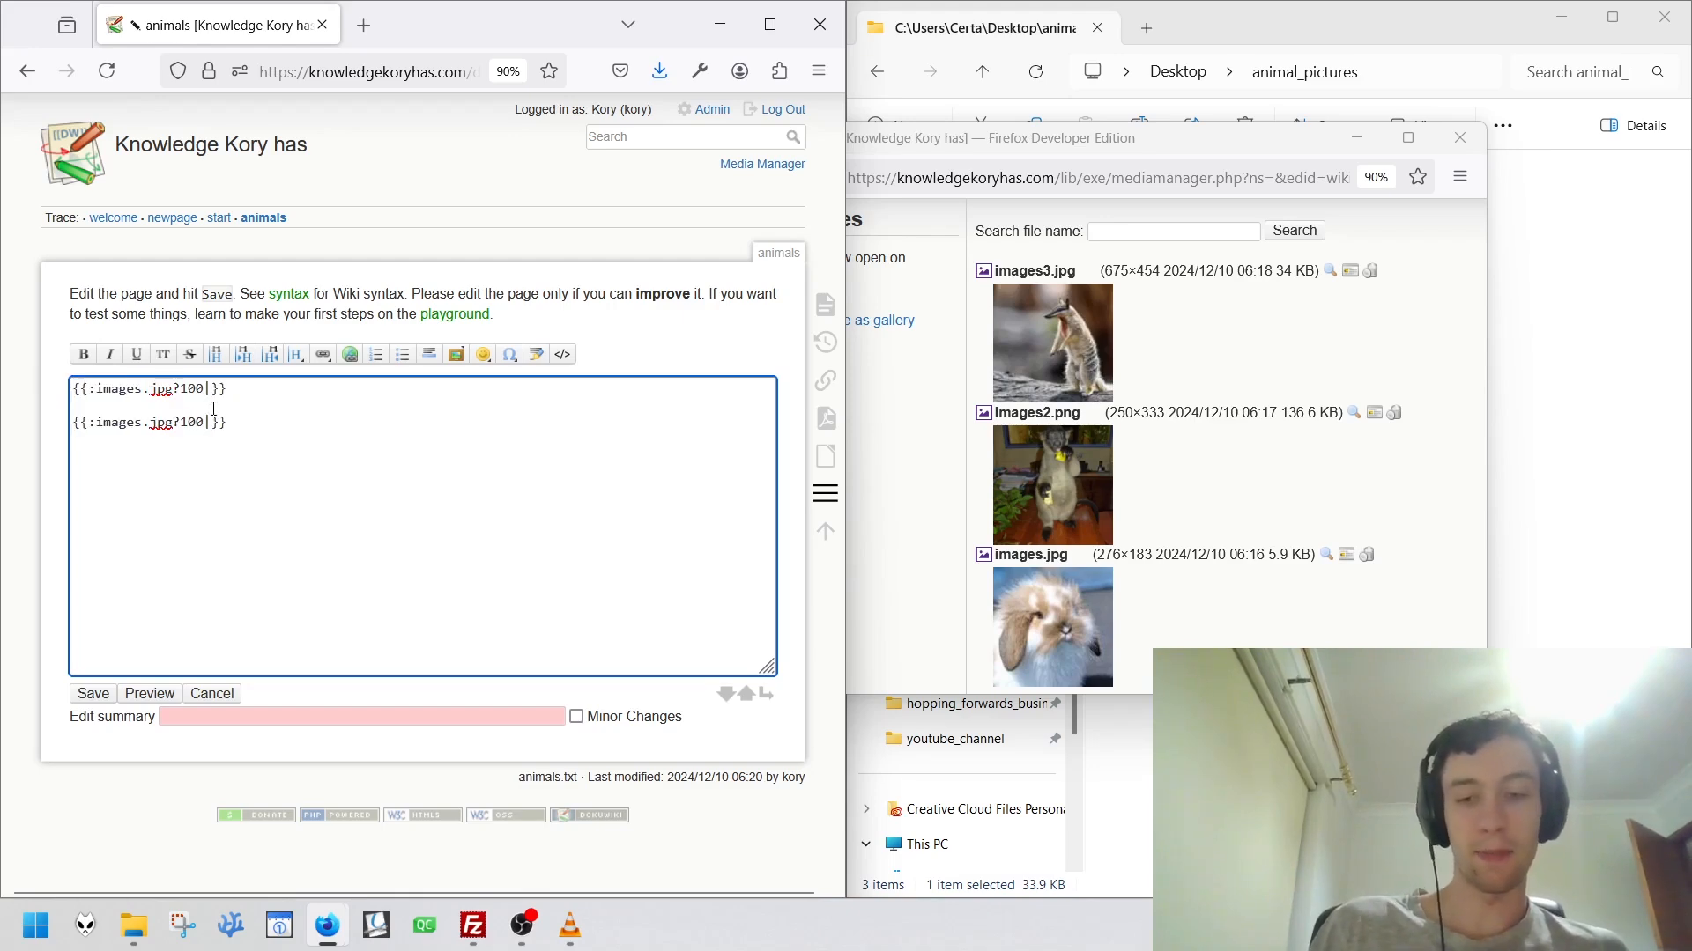
pyautogui.click(92, 694)
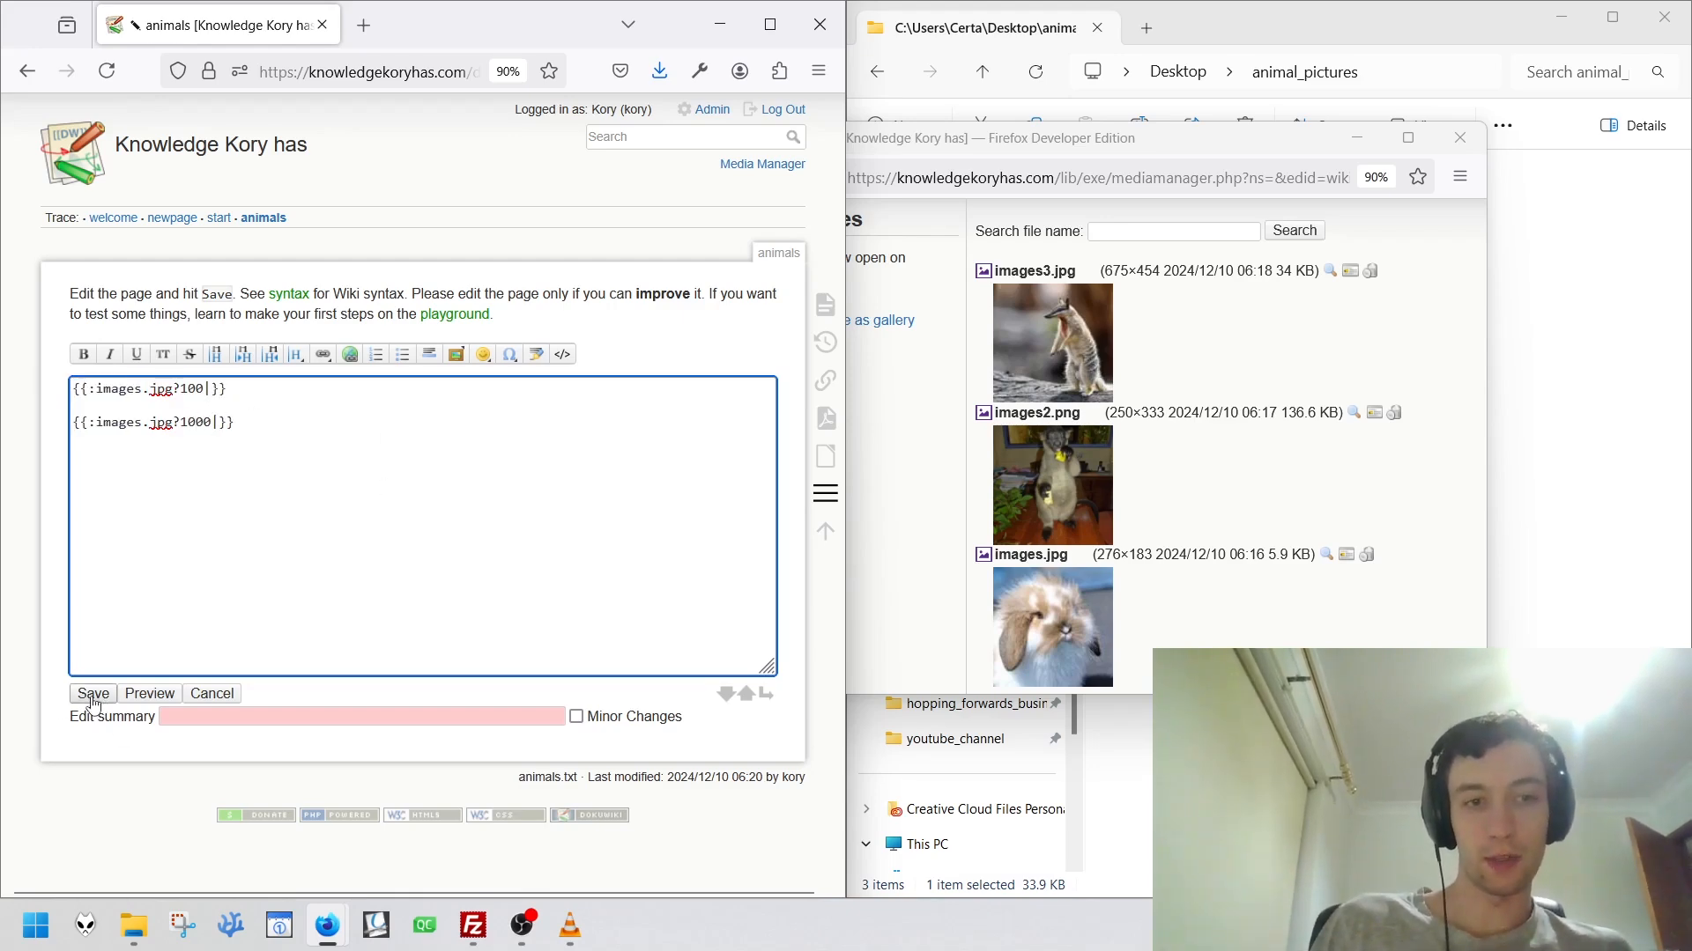
pyautogui.click(770, 25)
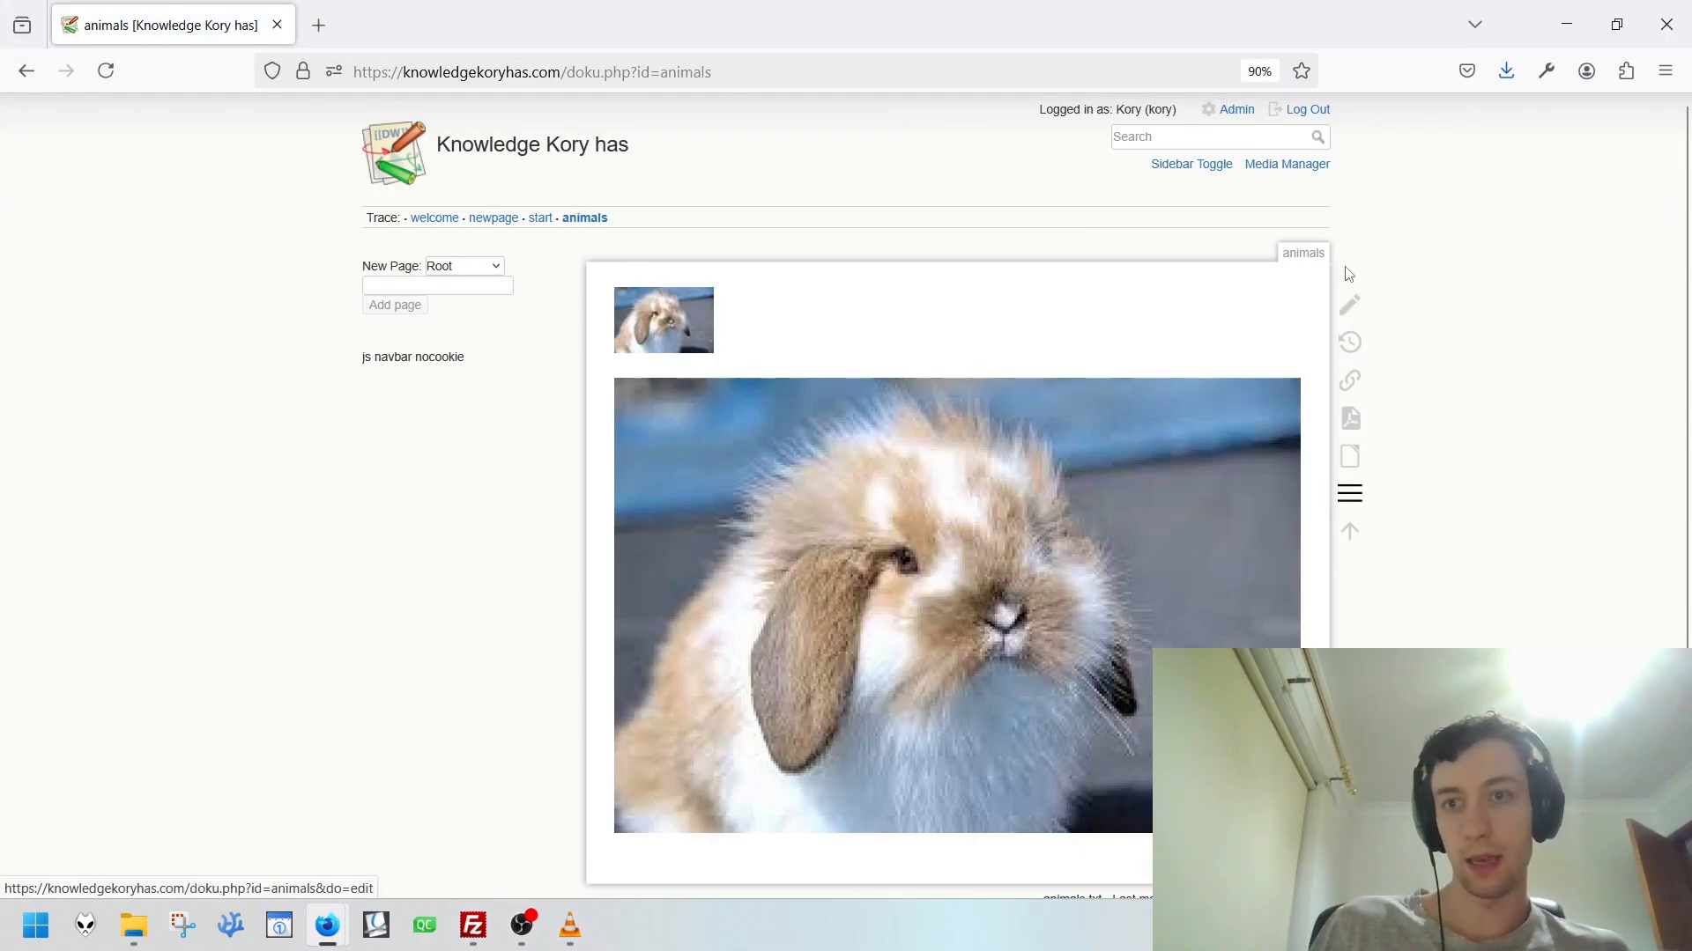
# Return the browser to half the screen and replace the animals page's text with images.jpg in the small size, 200 px wide.
pyautogui.click(1350, 304)
pyautogui.moveTo(782, 5); pyautogui.dragTo(457, 411)
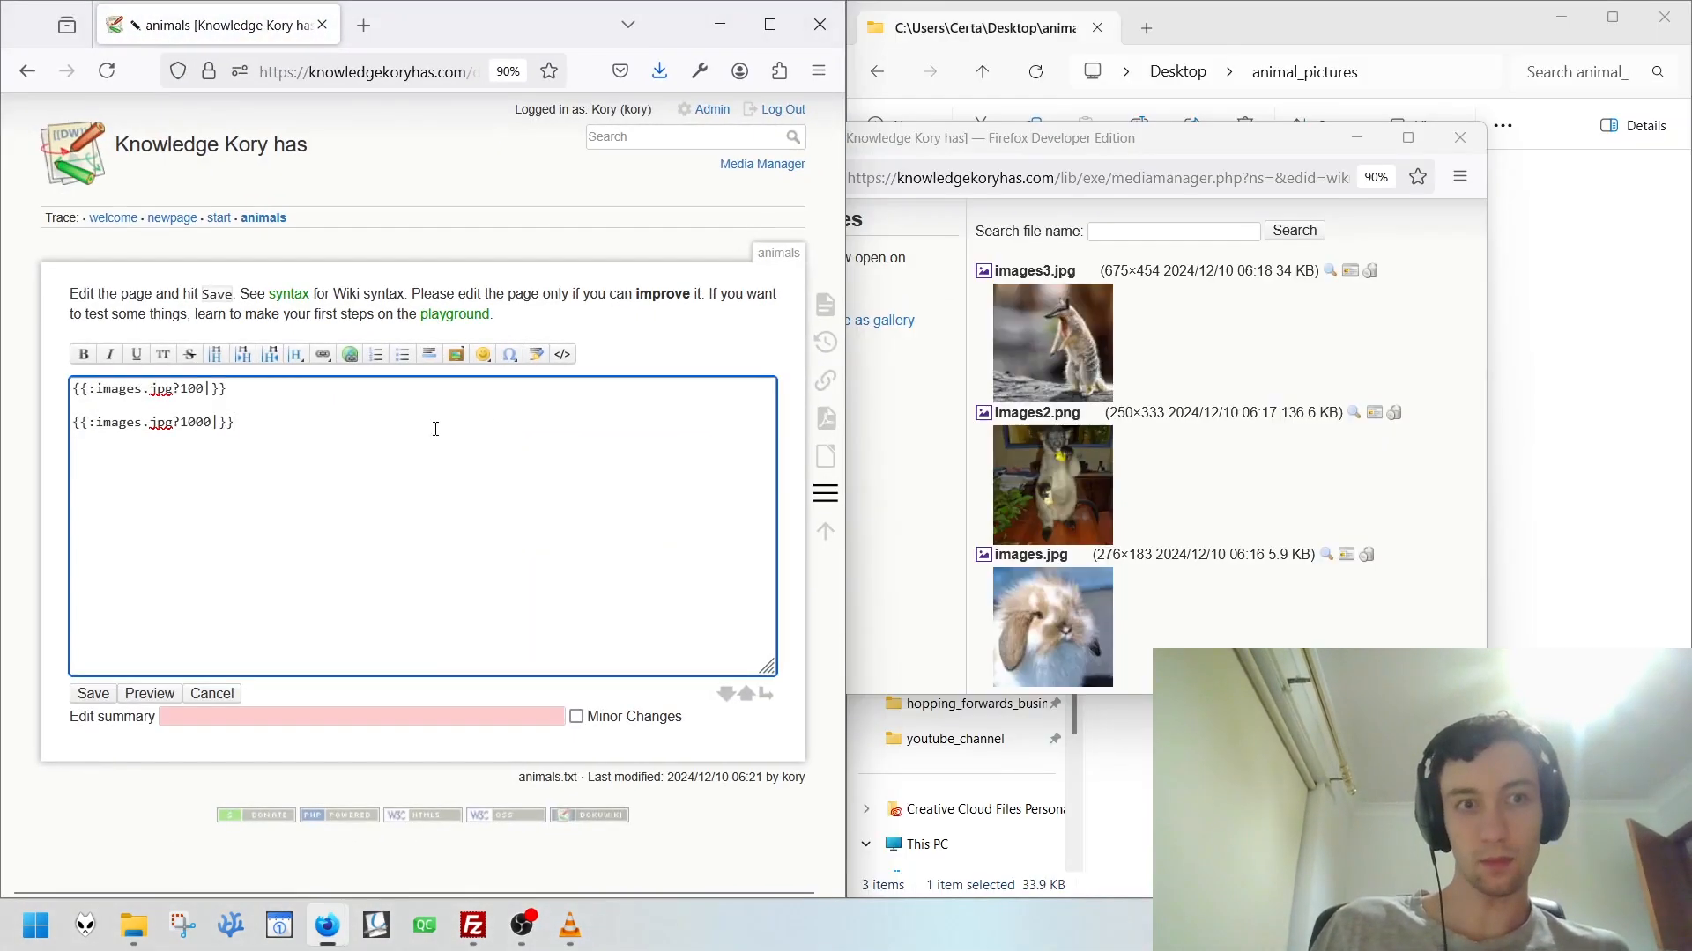
pyautogui.hotkey('ctrl', 'a')
pyautogui.press('BackSpace')
pyautogui.click(1016, 556)
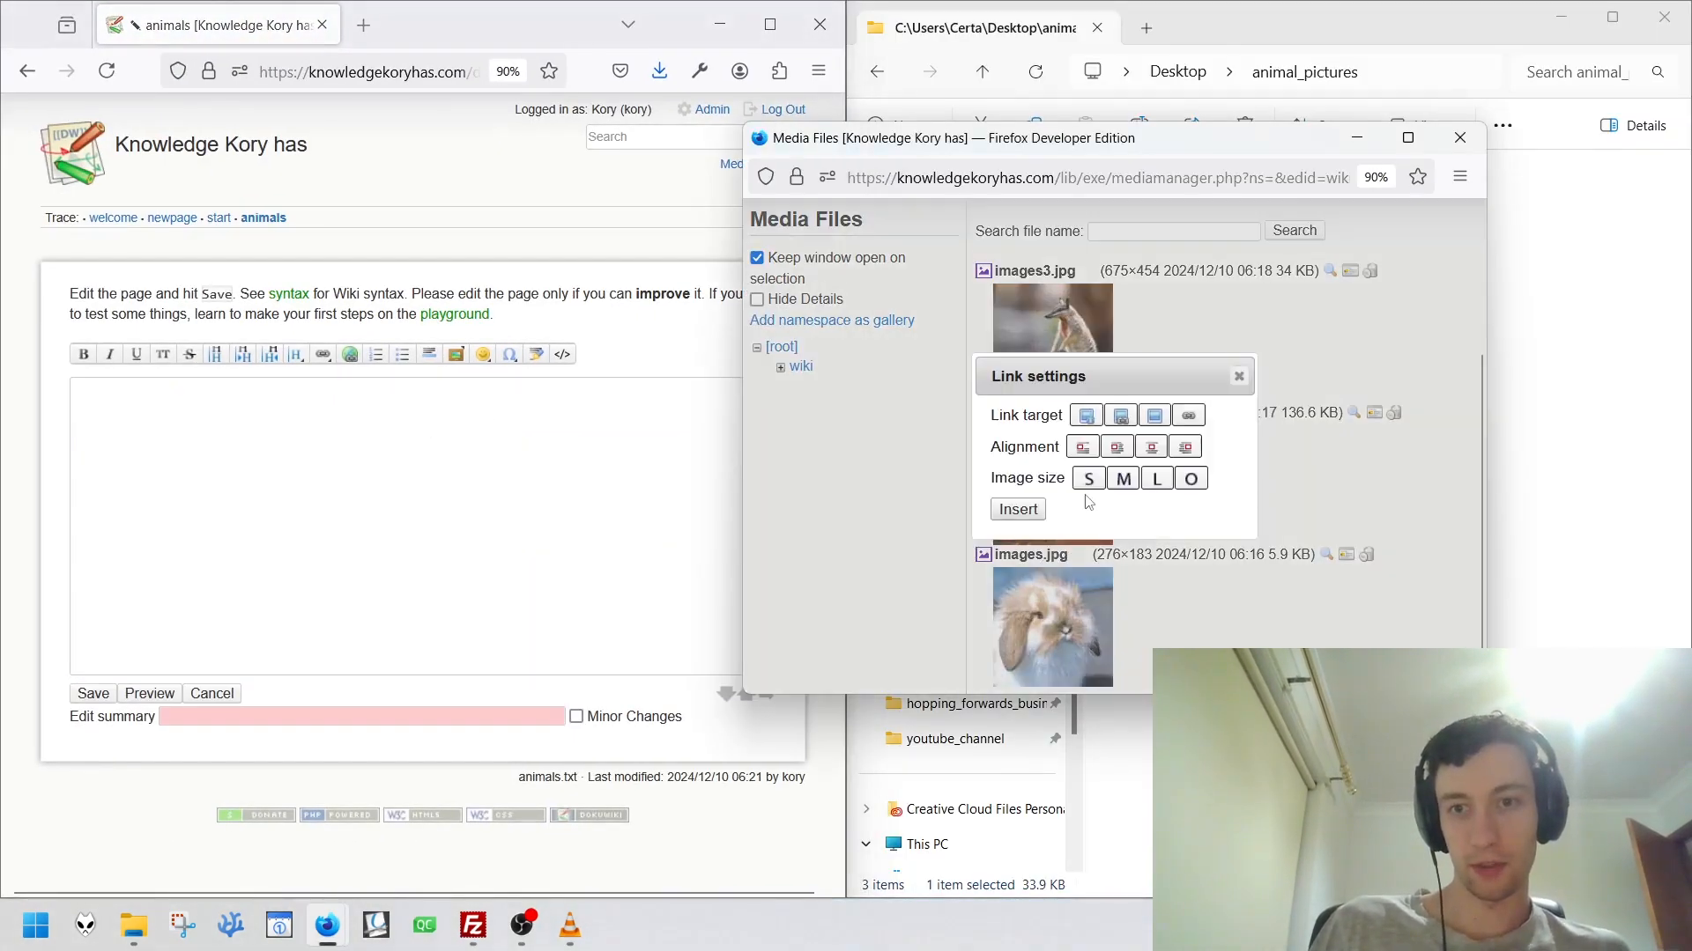
pyautogui.click(1019, 509)
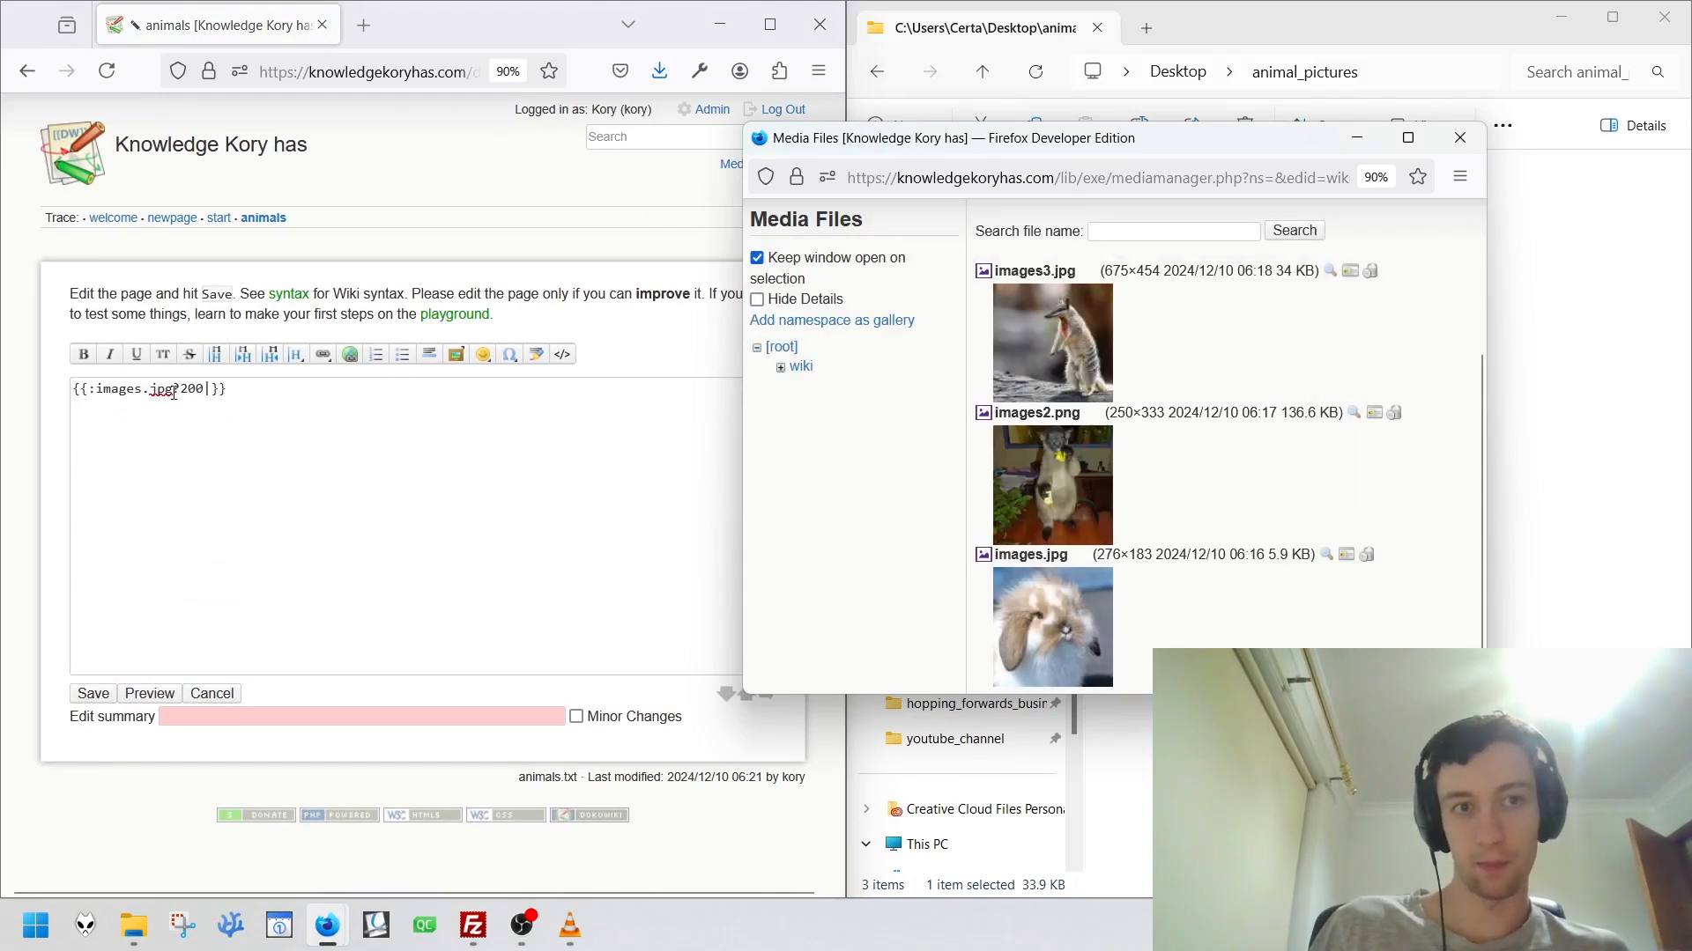
# Insert images.jpg again below the first in the medium size, 400 px wide, without alignment.
pyautogui.click(303, 416)
pyautogui.click(1056, 559)
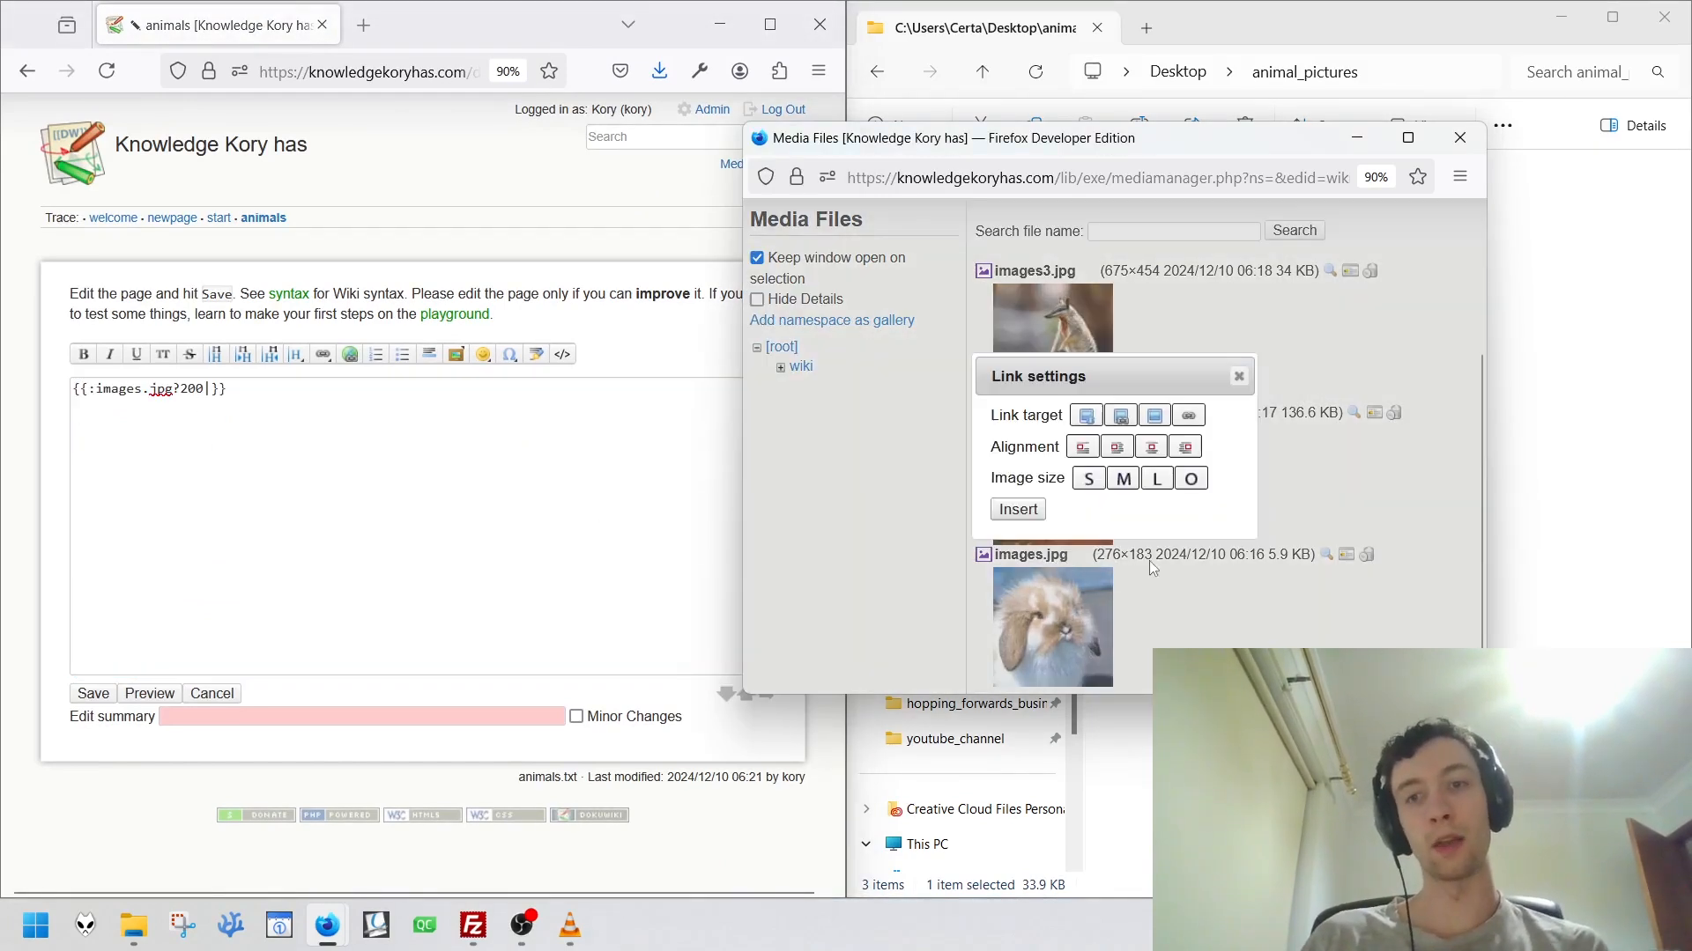
pyautogui.click(1019, 515)
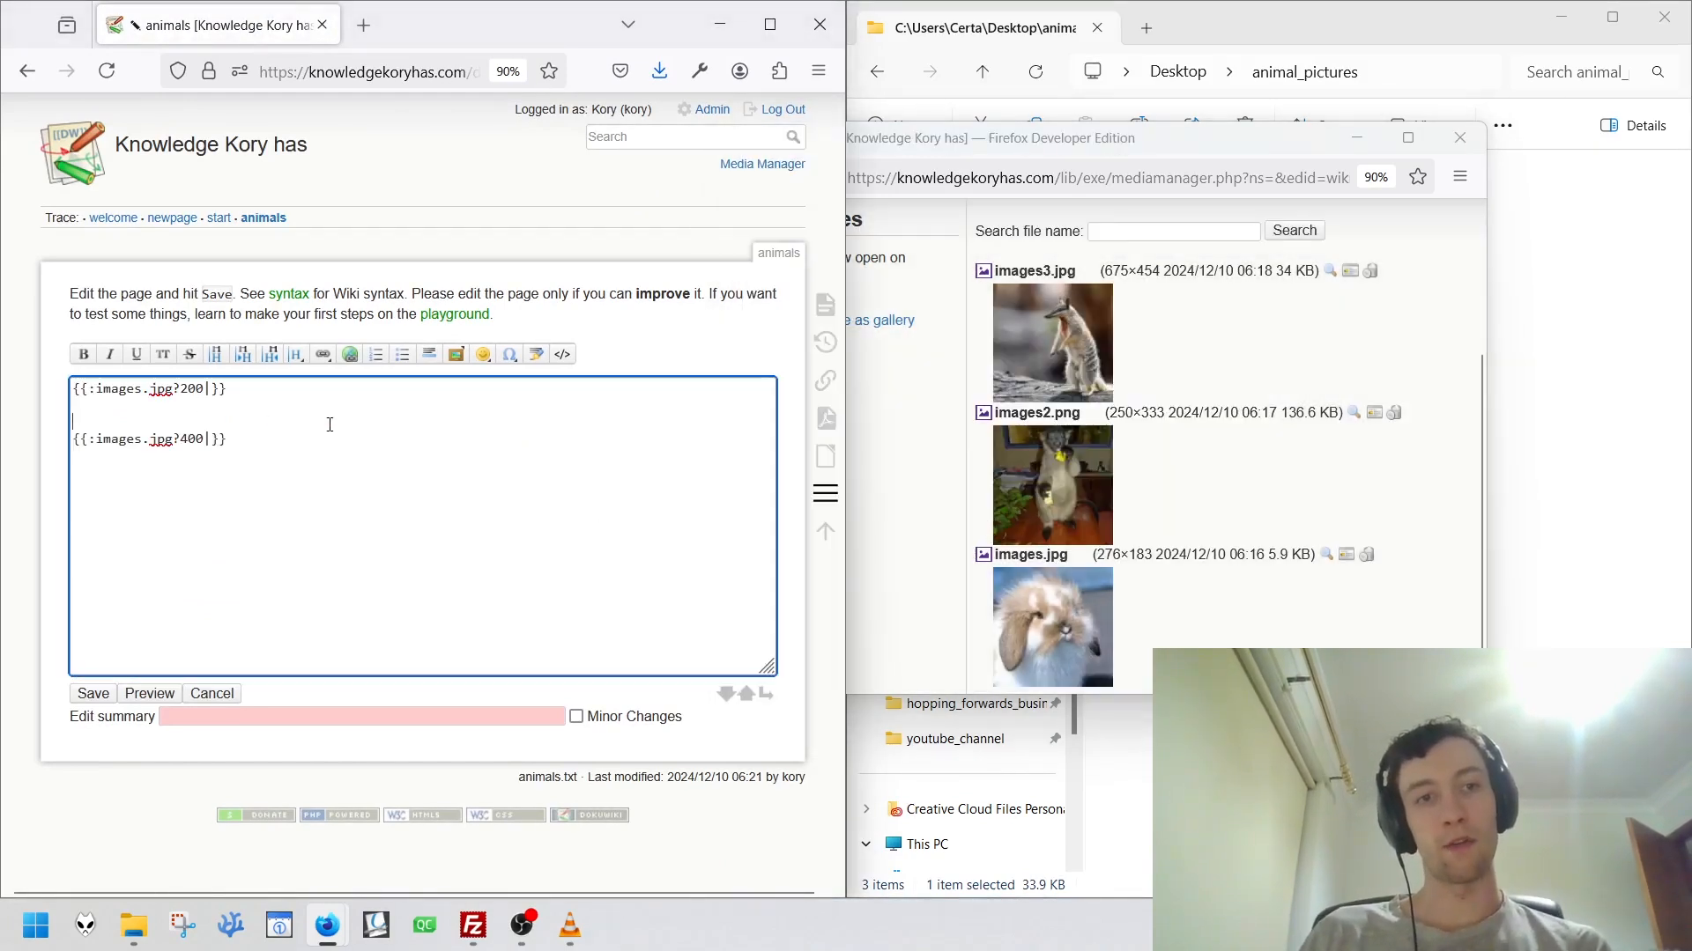
# Insert images.jpg with its width set to 600 pixels below the two existing image links on the animals page.
pyautogui.click(1051, 564)
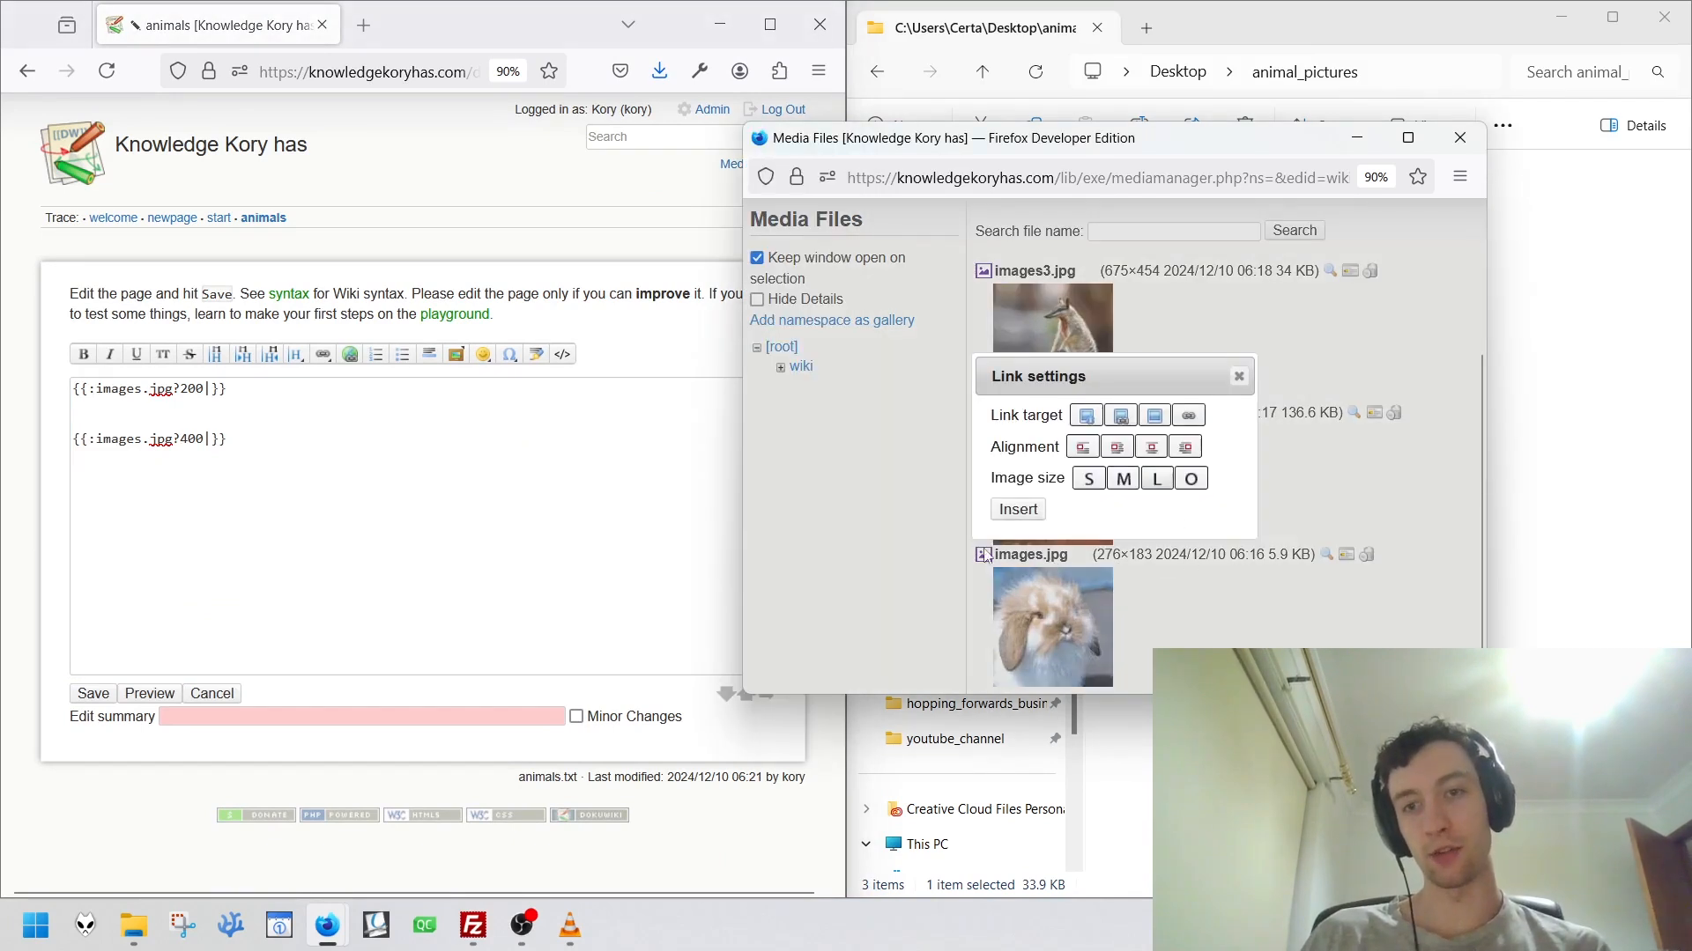
pyautogui.click(1015, 511)
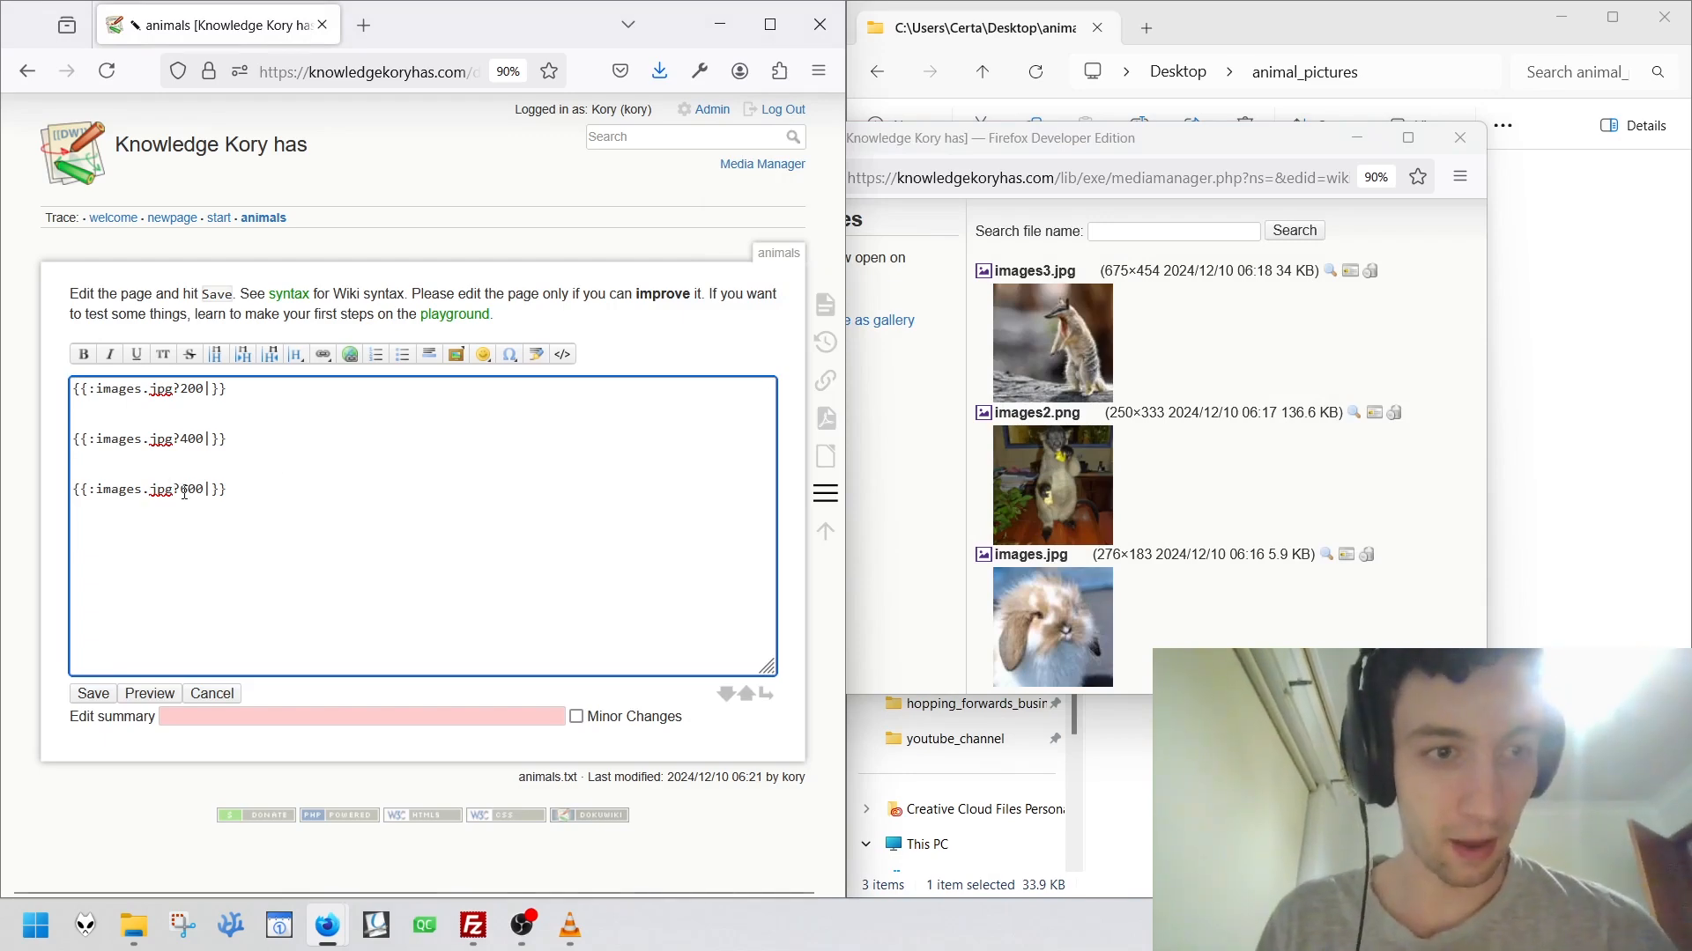
pyautogui.moveTo(184, 491); pyautogui.dragTo(173, 492)
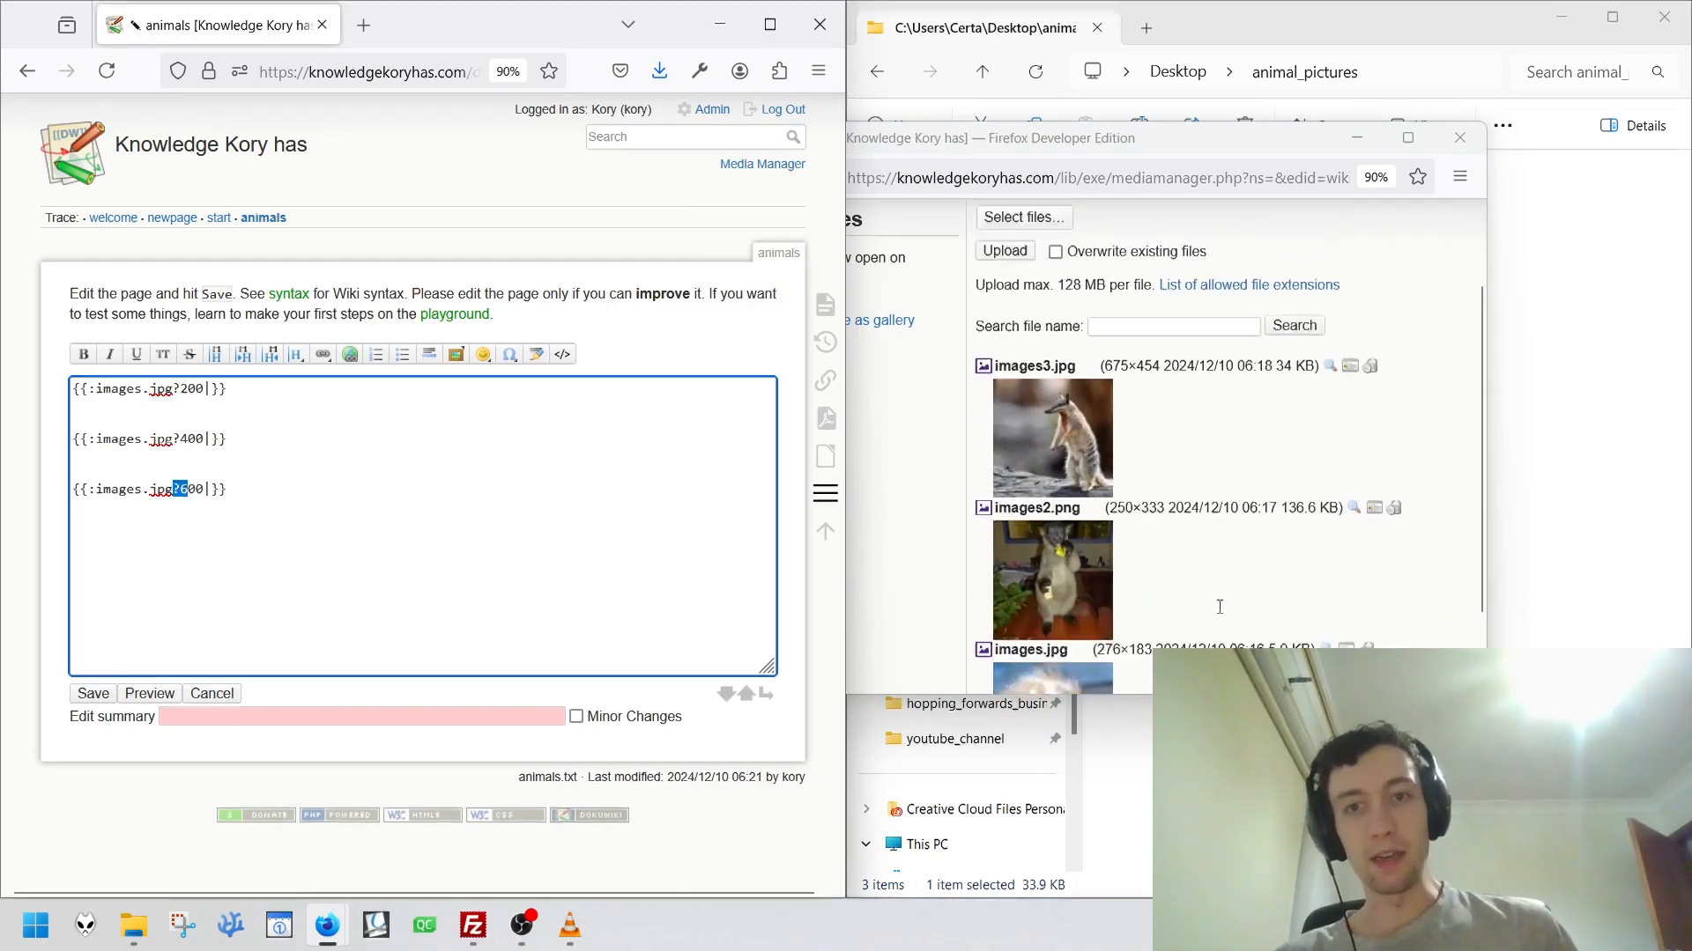
# Delete all the image markup from the animals page's edit text.
pyautogui.hotkey('ctrl', 'a')
pyautogui.press('BackSpace')
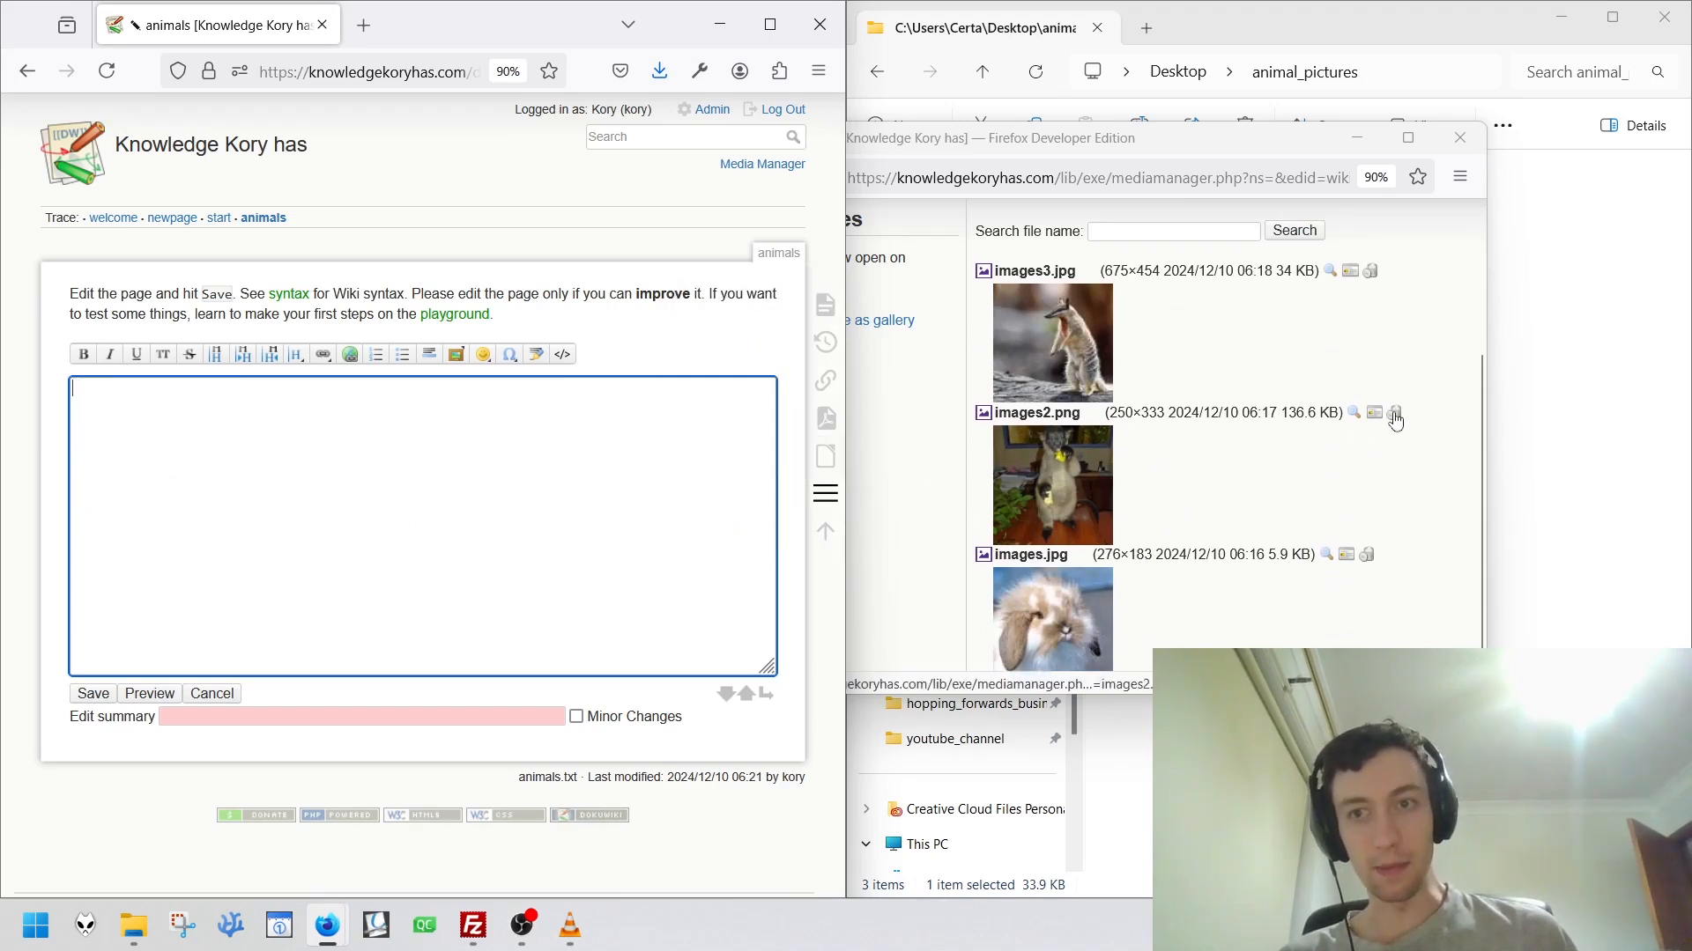
# Search the media files for "images" and view the link settings of images.jpg.
pyautogui.click(1247, 359)
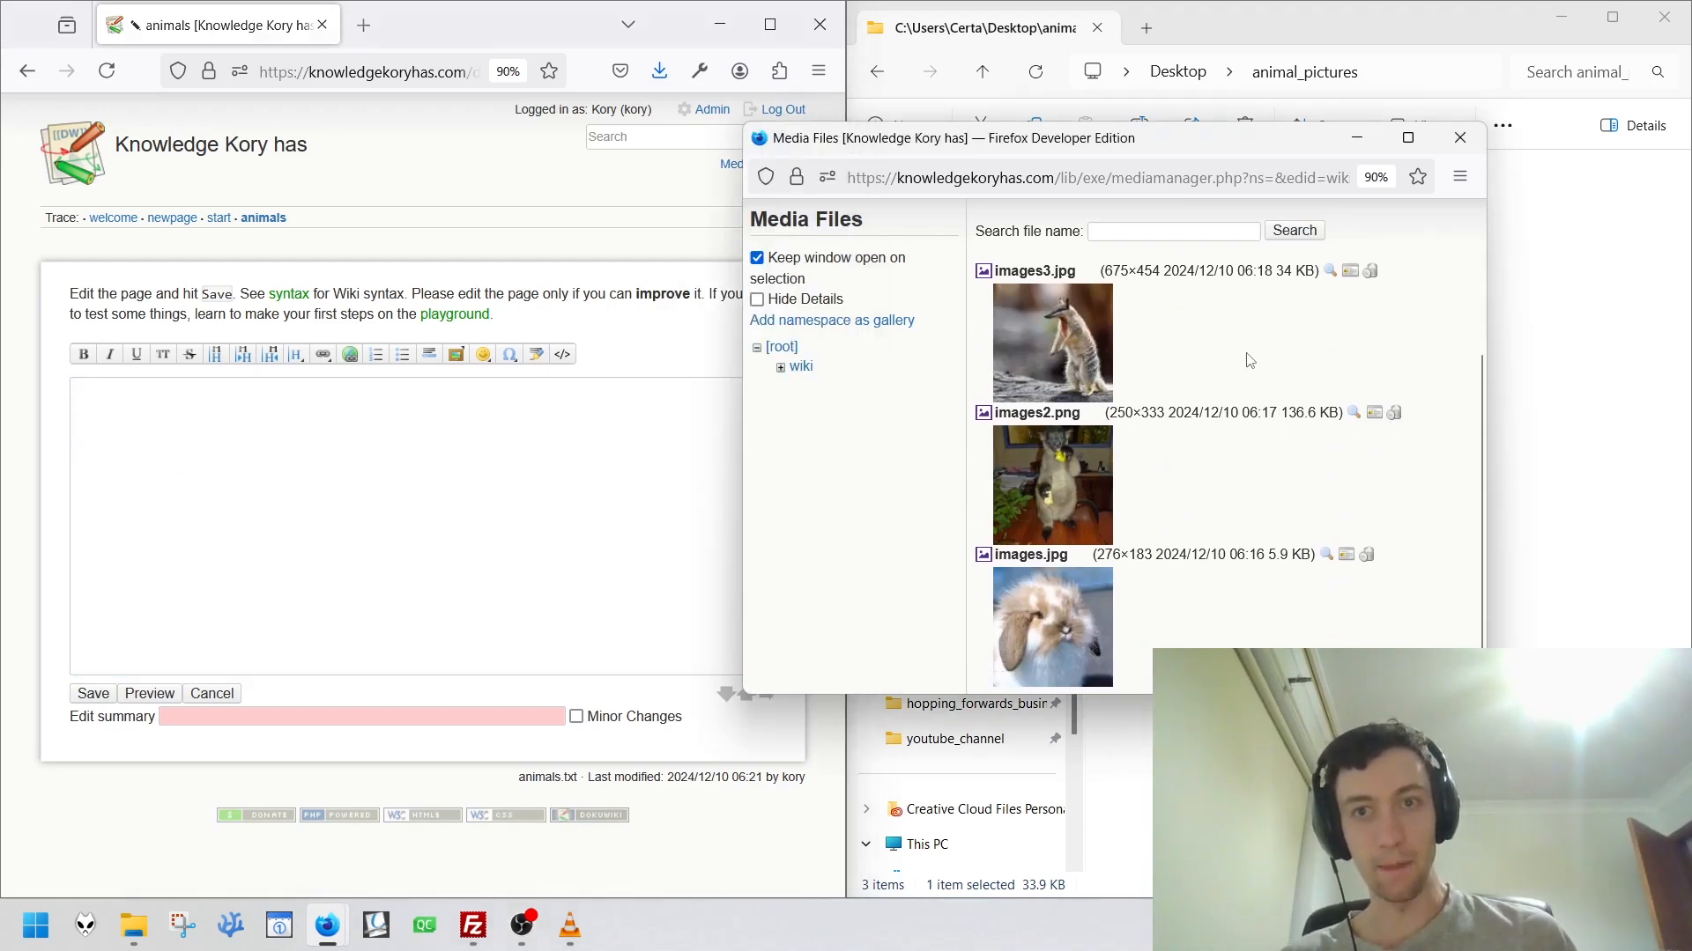
pyautogui.click(1183, 427)
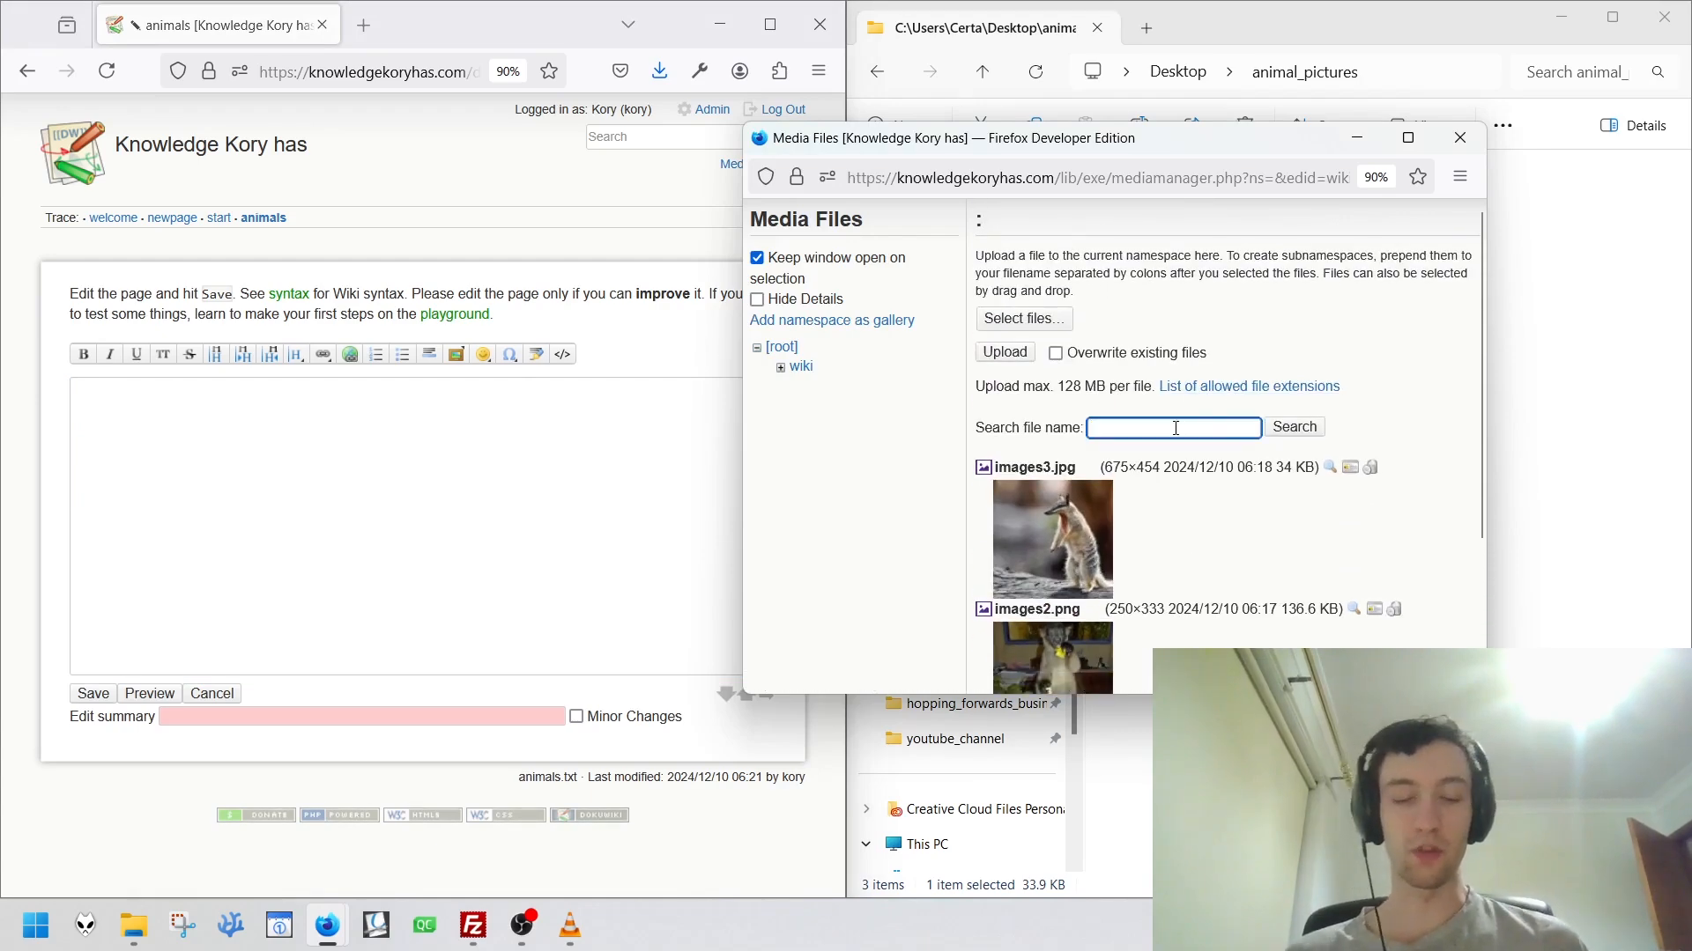
pyautogui.write('images')
pyautogui.press('Return')
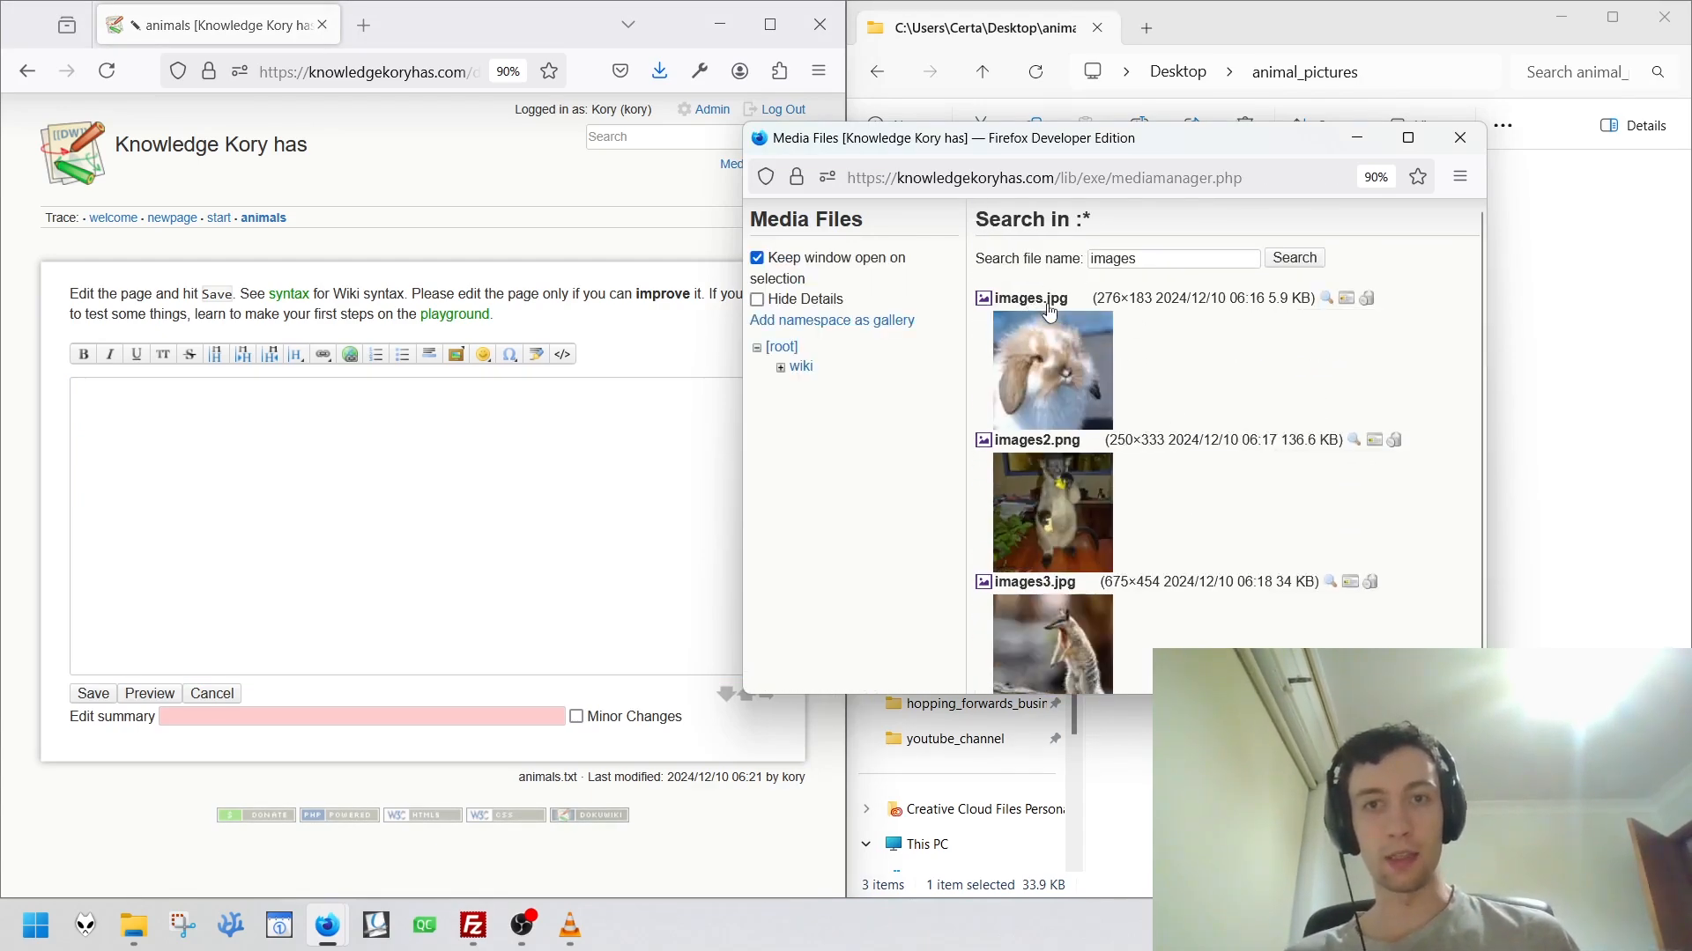
pyautogui.click(1016, 301)
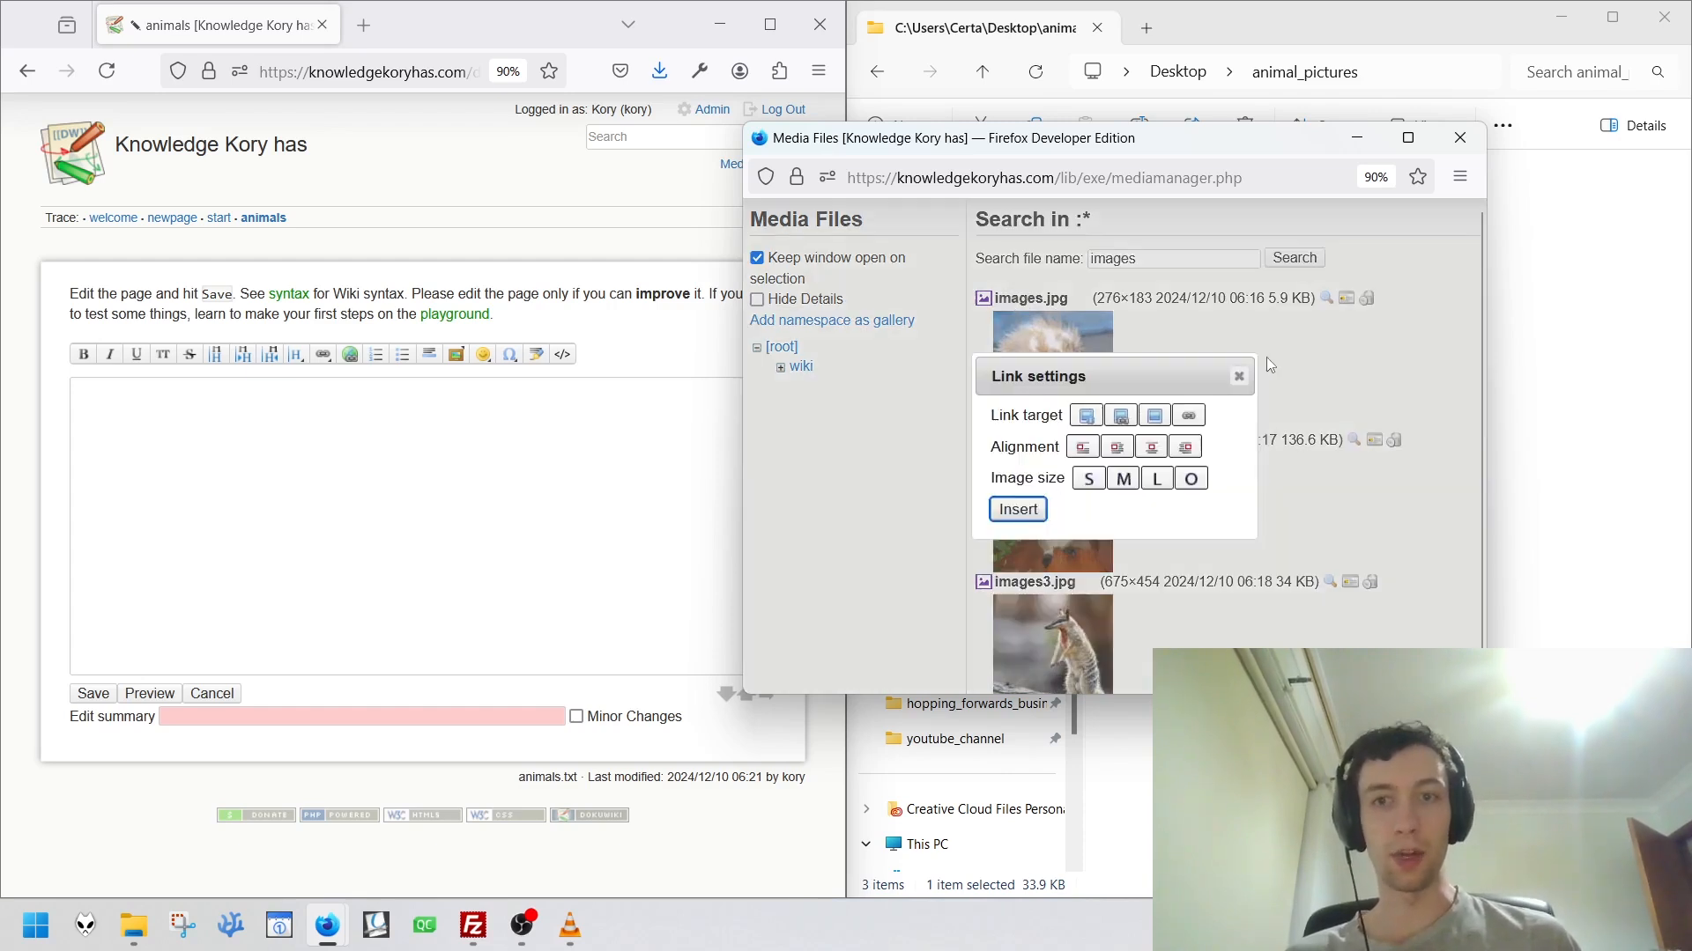
pyautogui.click(1239, 376)
# Find images2.png by searching the media files for "images2" and insert it into the page at 600 pixels wide.
pyautogui.click(1189, 258)
pyautogui.write('2')
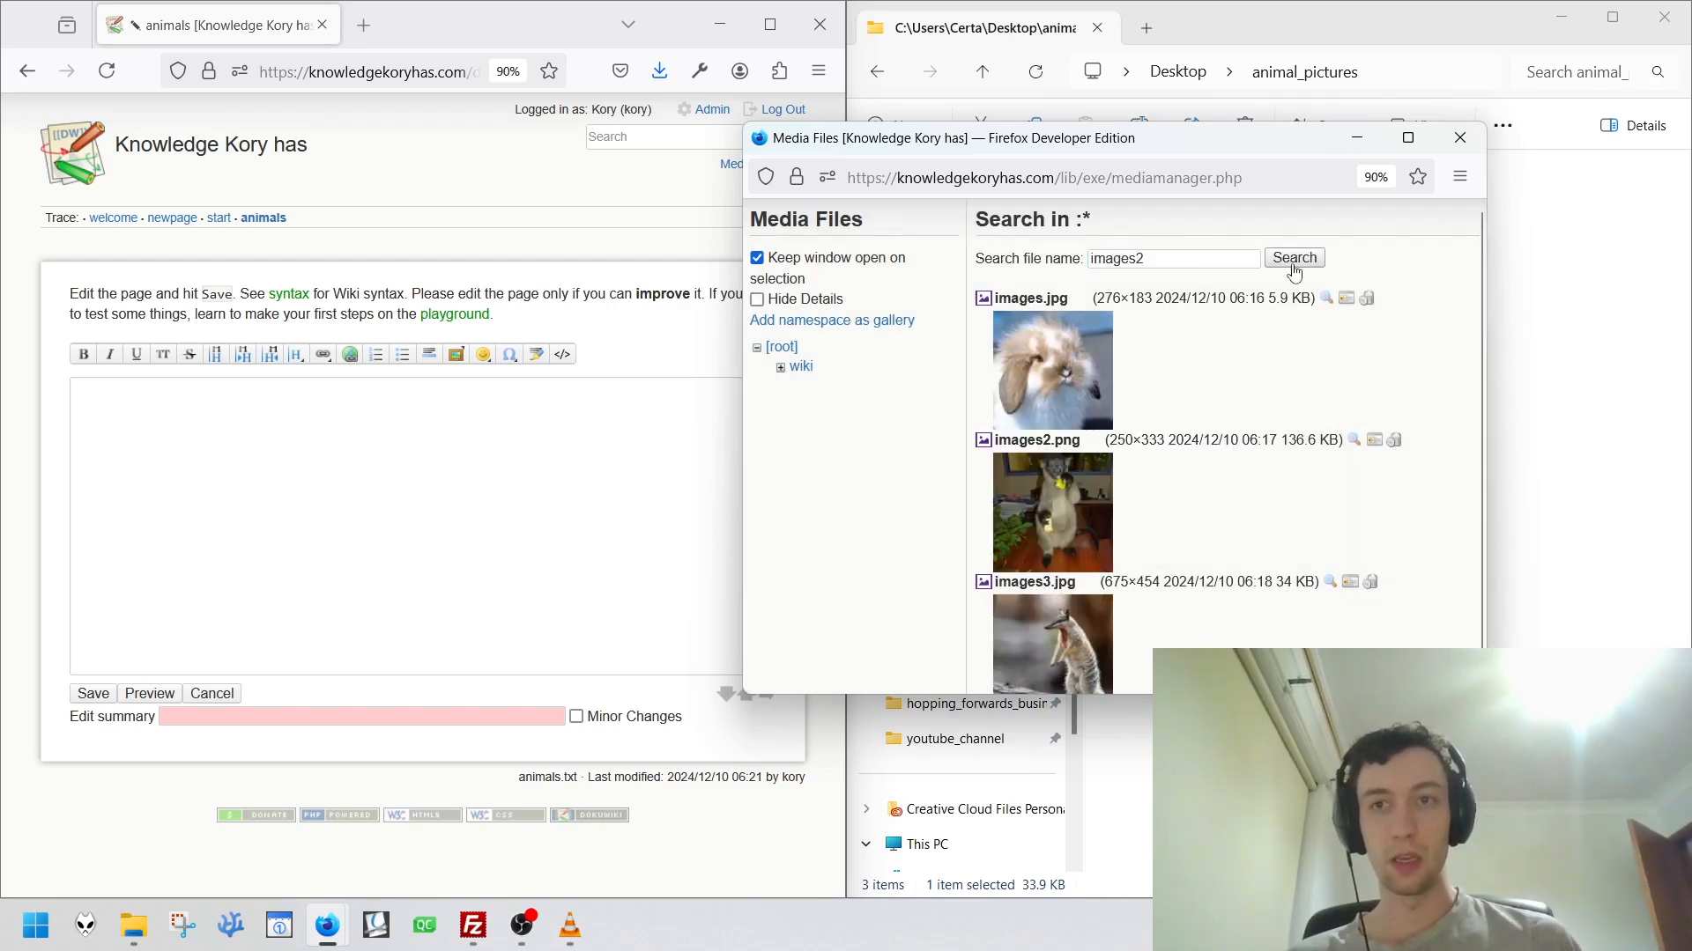
pyautogui.click(1295, 258)
pyautogui.click(542, 440)
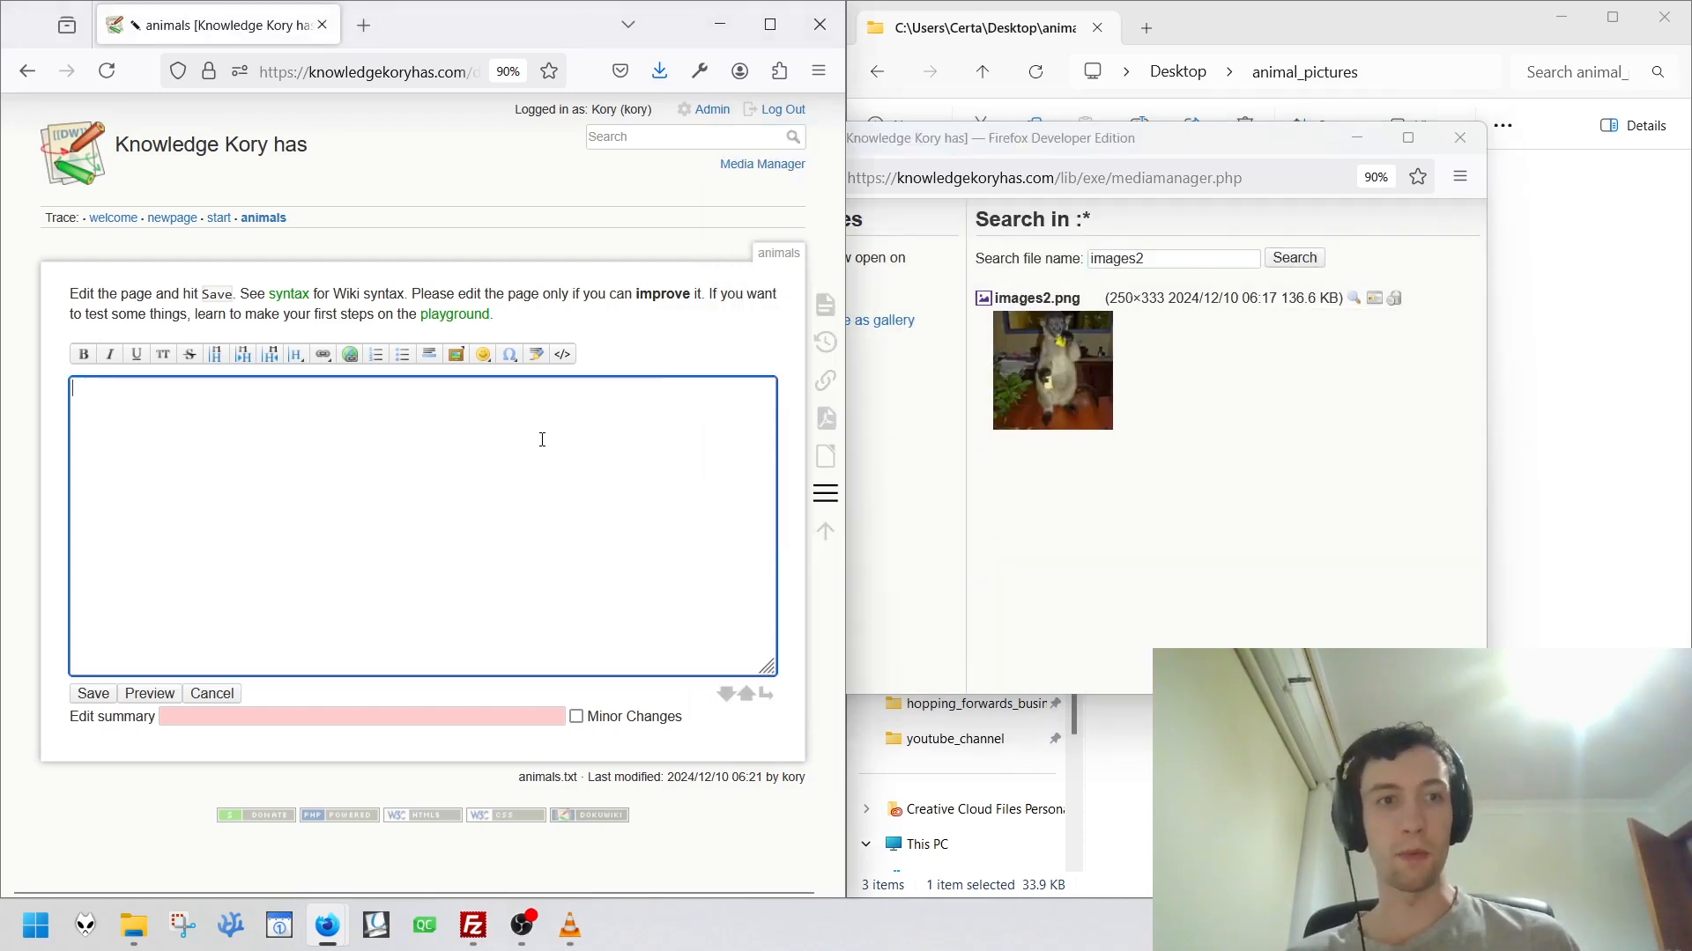
pyautogui.click(1032, 302)
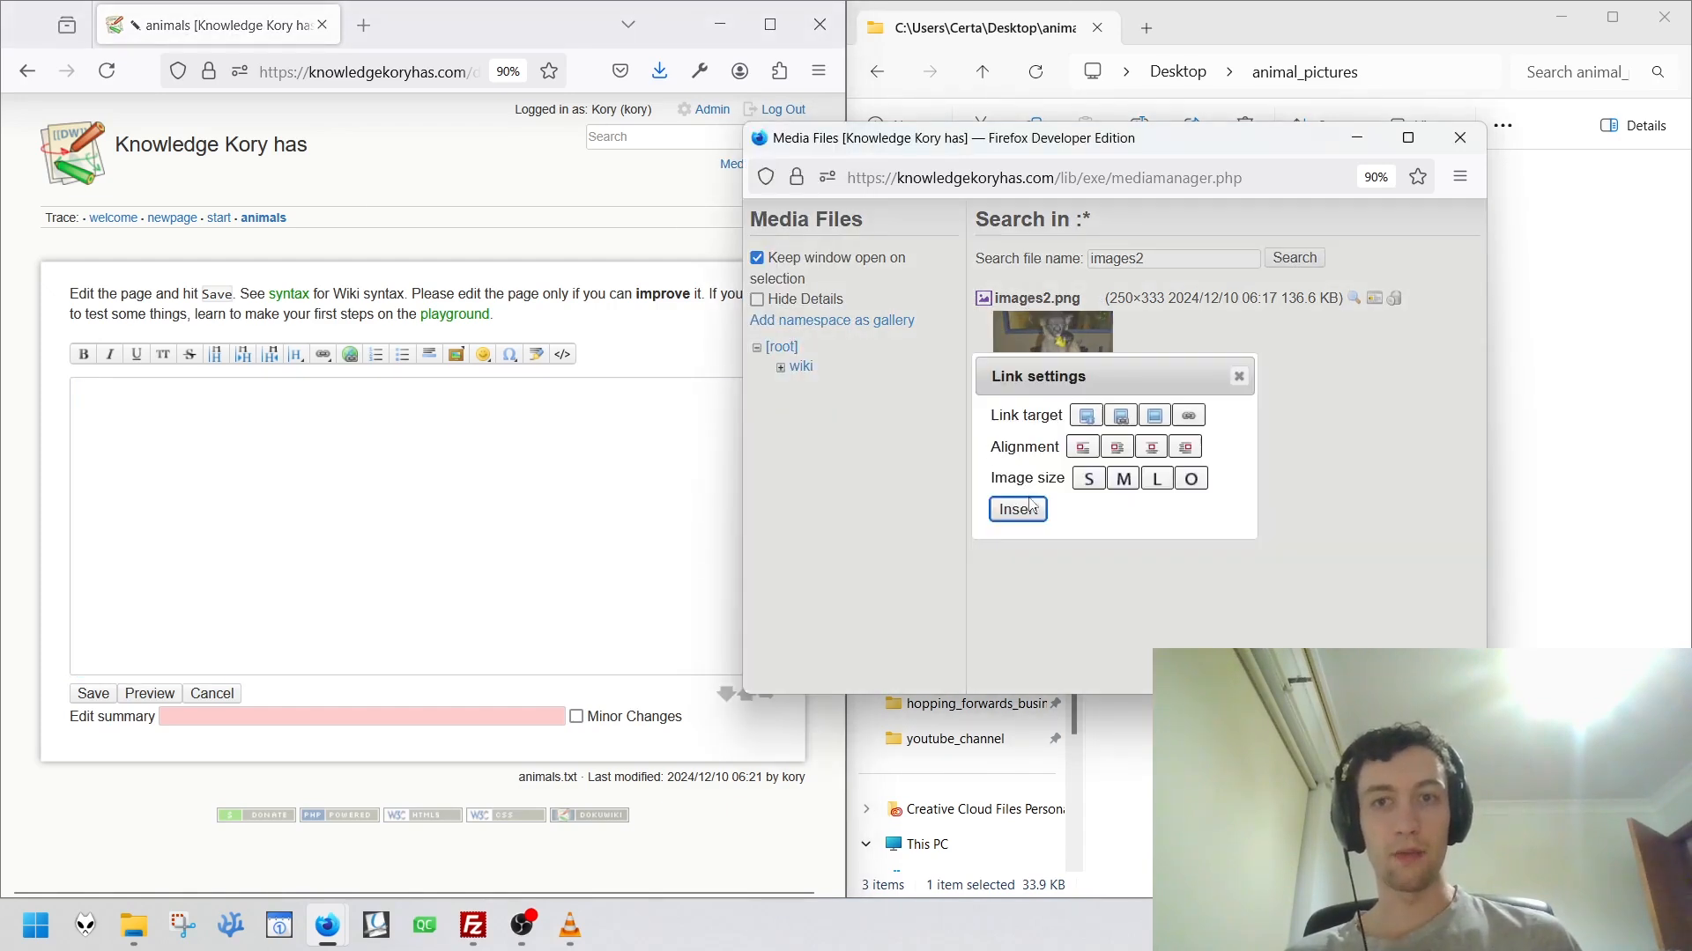
pyautogui.click(1017, 509)
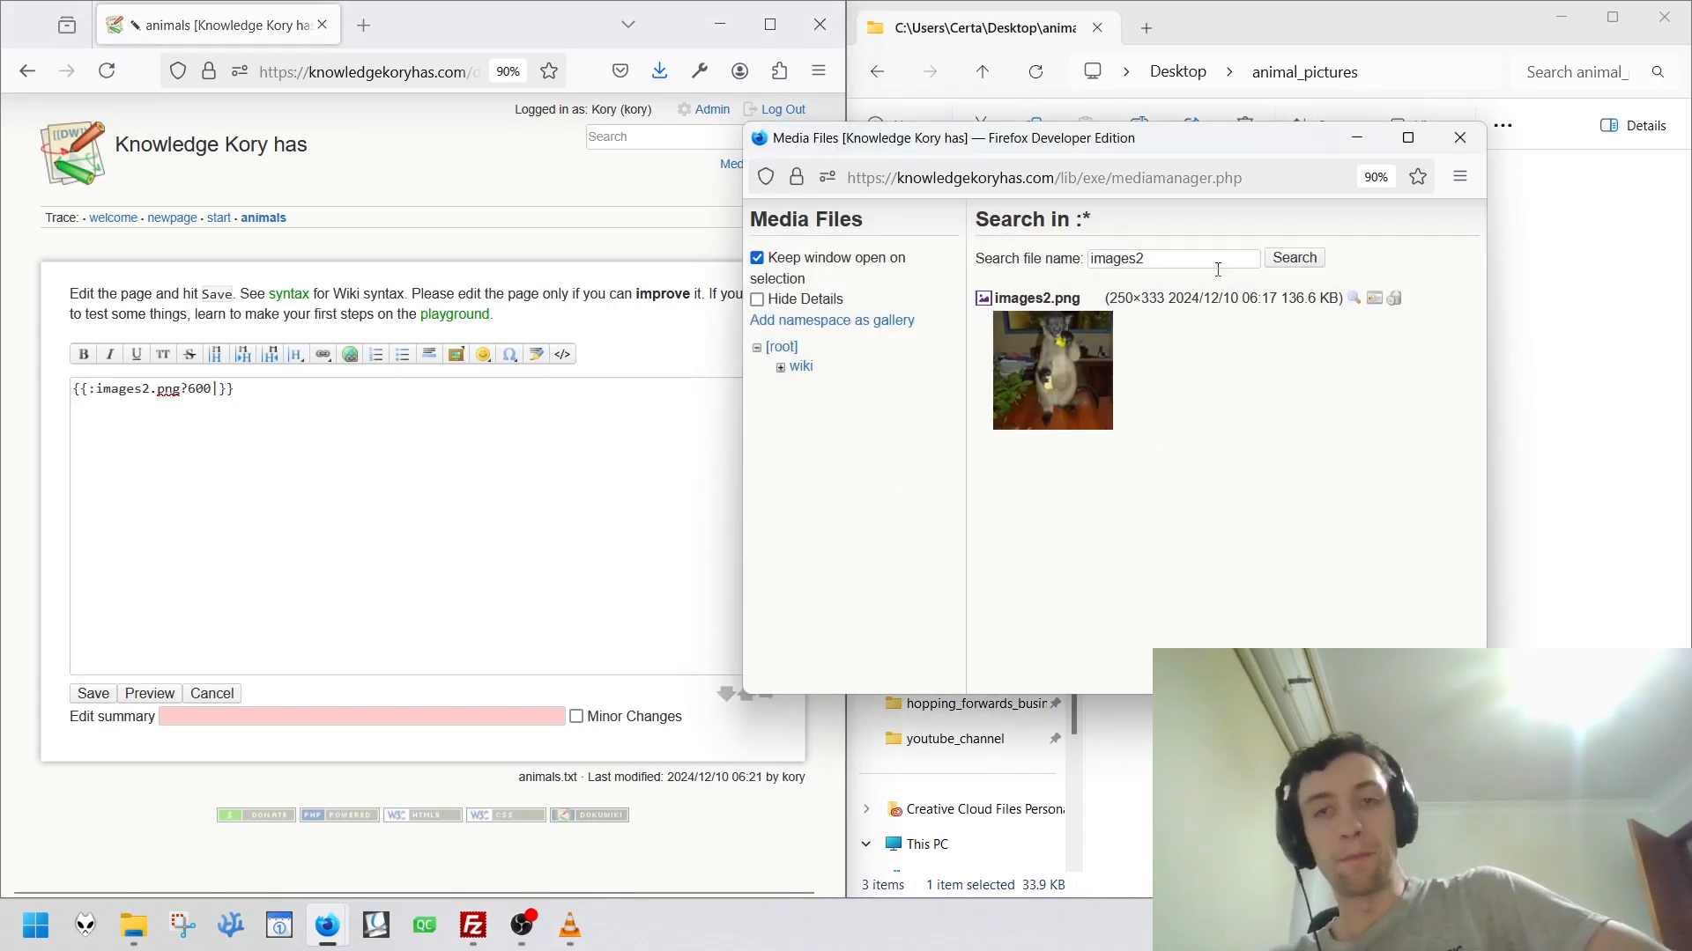
# Clear the file name search and list all media files in the root namespace.
pyautogui.moveTo(1189, 256); pyautogui.dragTo(971, 342)
pyautogui.press('BackSpace')
pyautogui.press('Return')
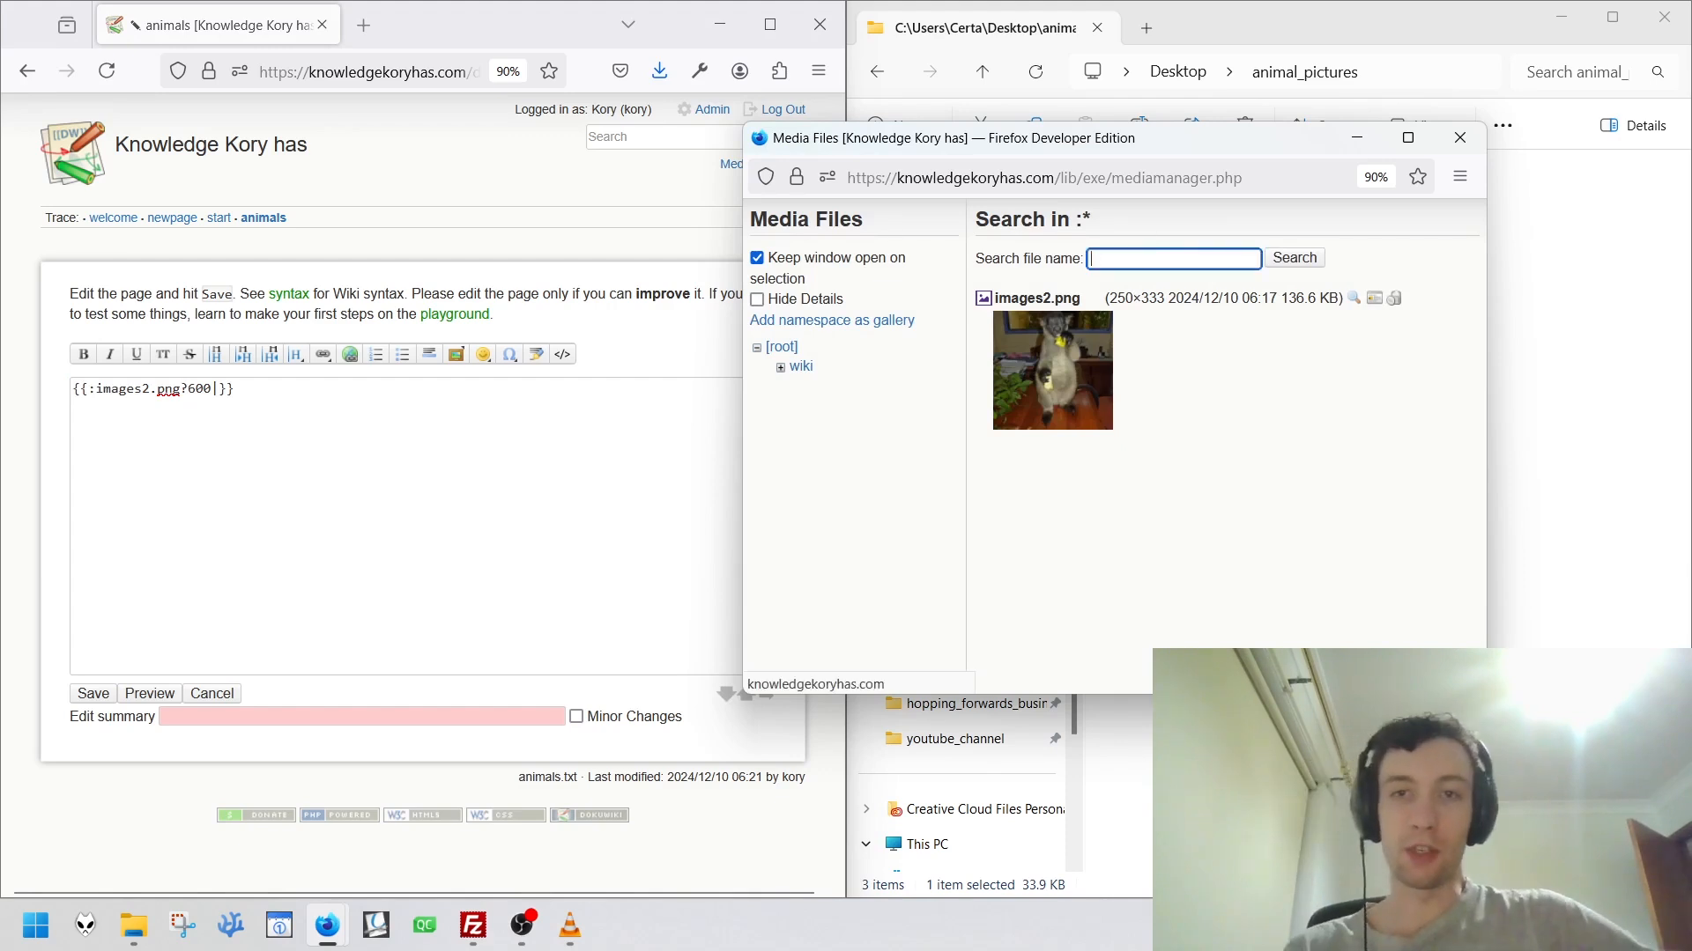
pyautogui.click(784, 349)
pyautogui.scroll(-2, 1163, 449)
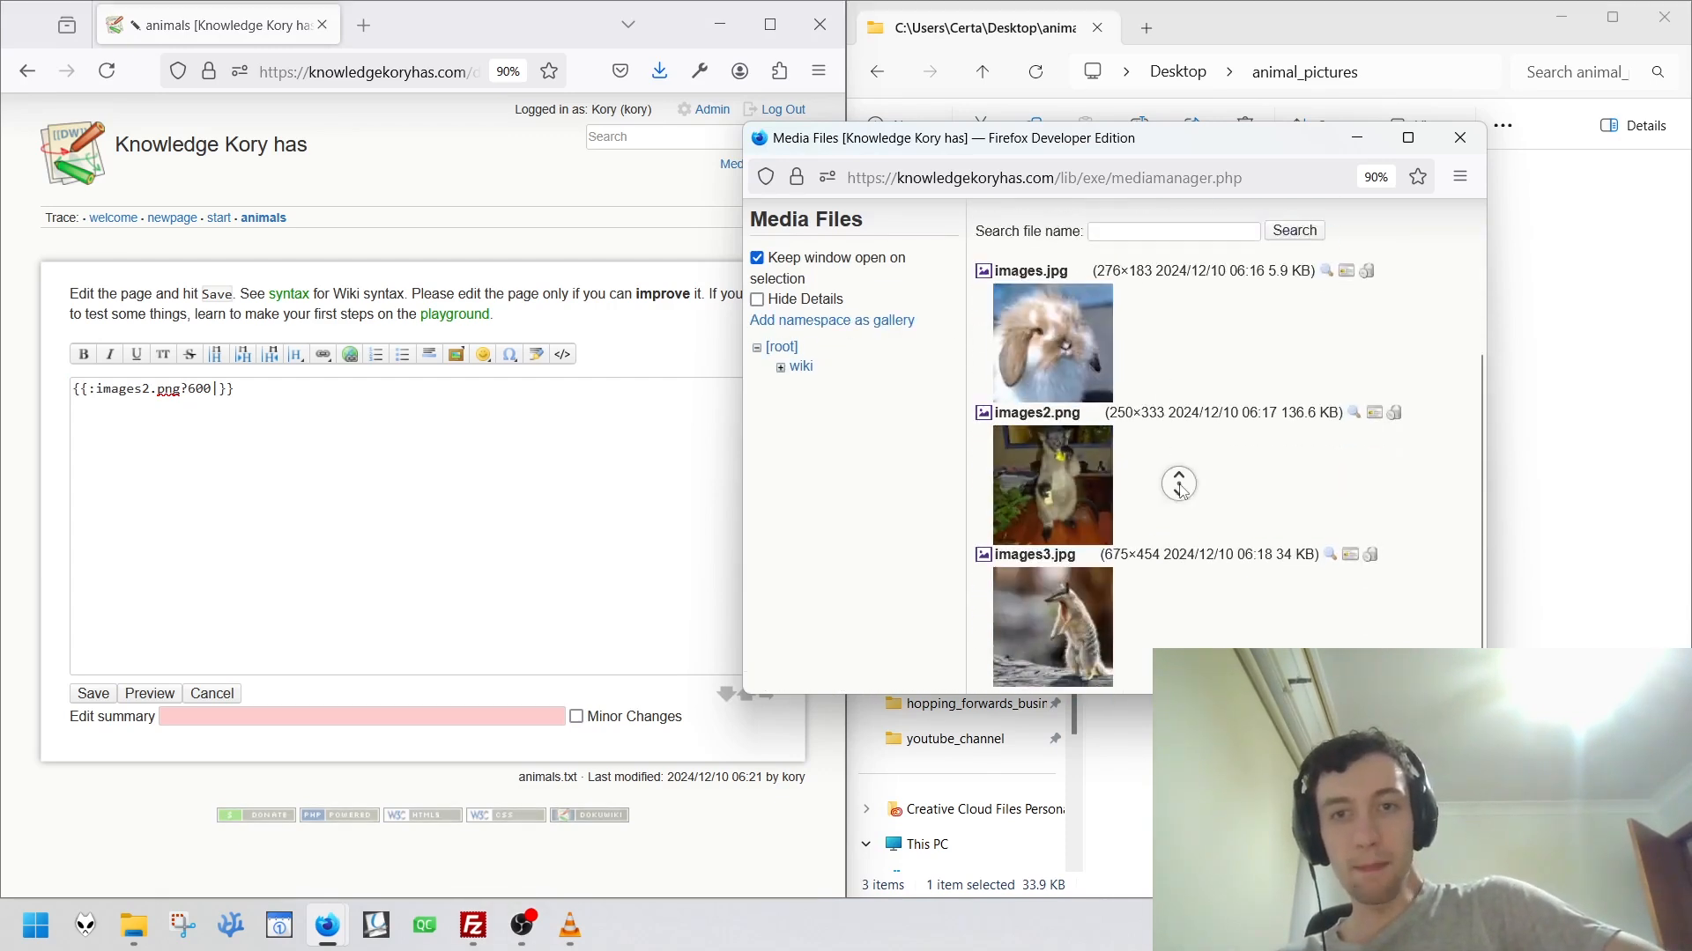
pyautogui.middleClick(1179, 487)
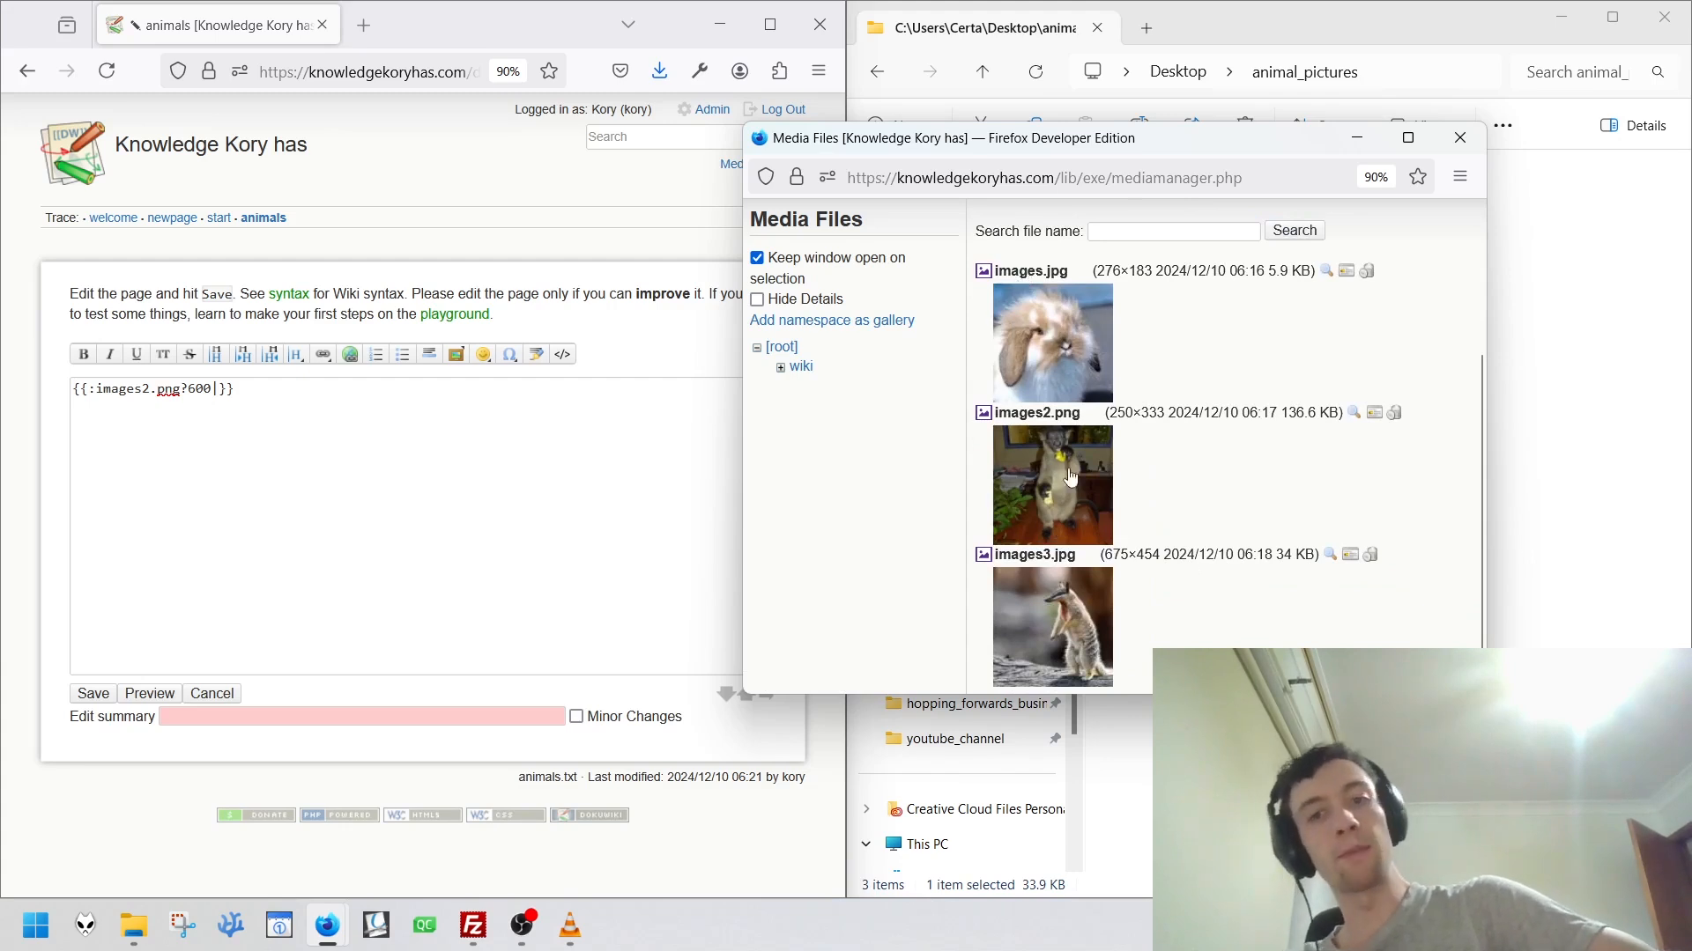
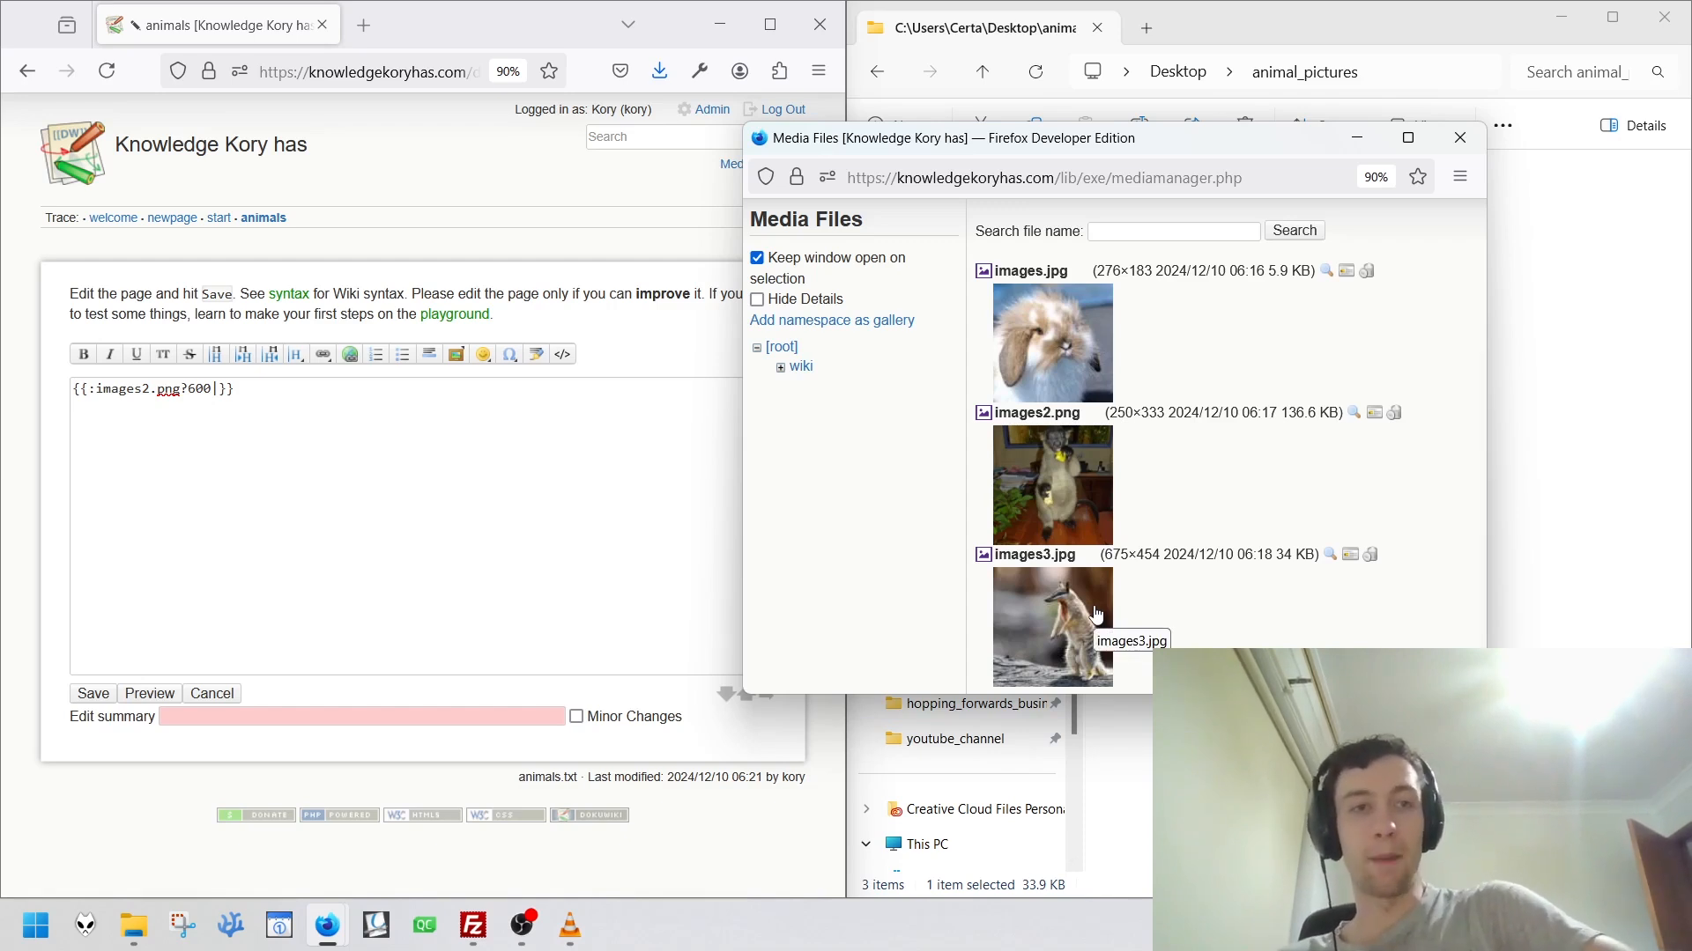
# Delete the images2.png markup from the page's edit text.
pyautogui.click(507, 442)
pyautogui.hotkey('ctrl', 'a')
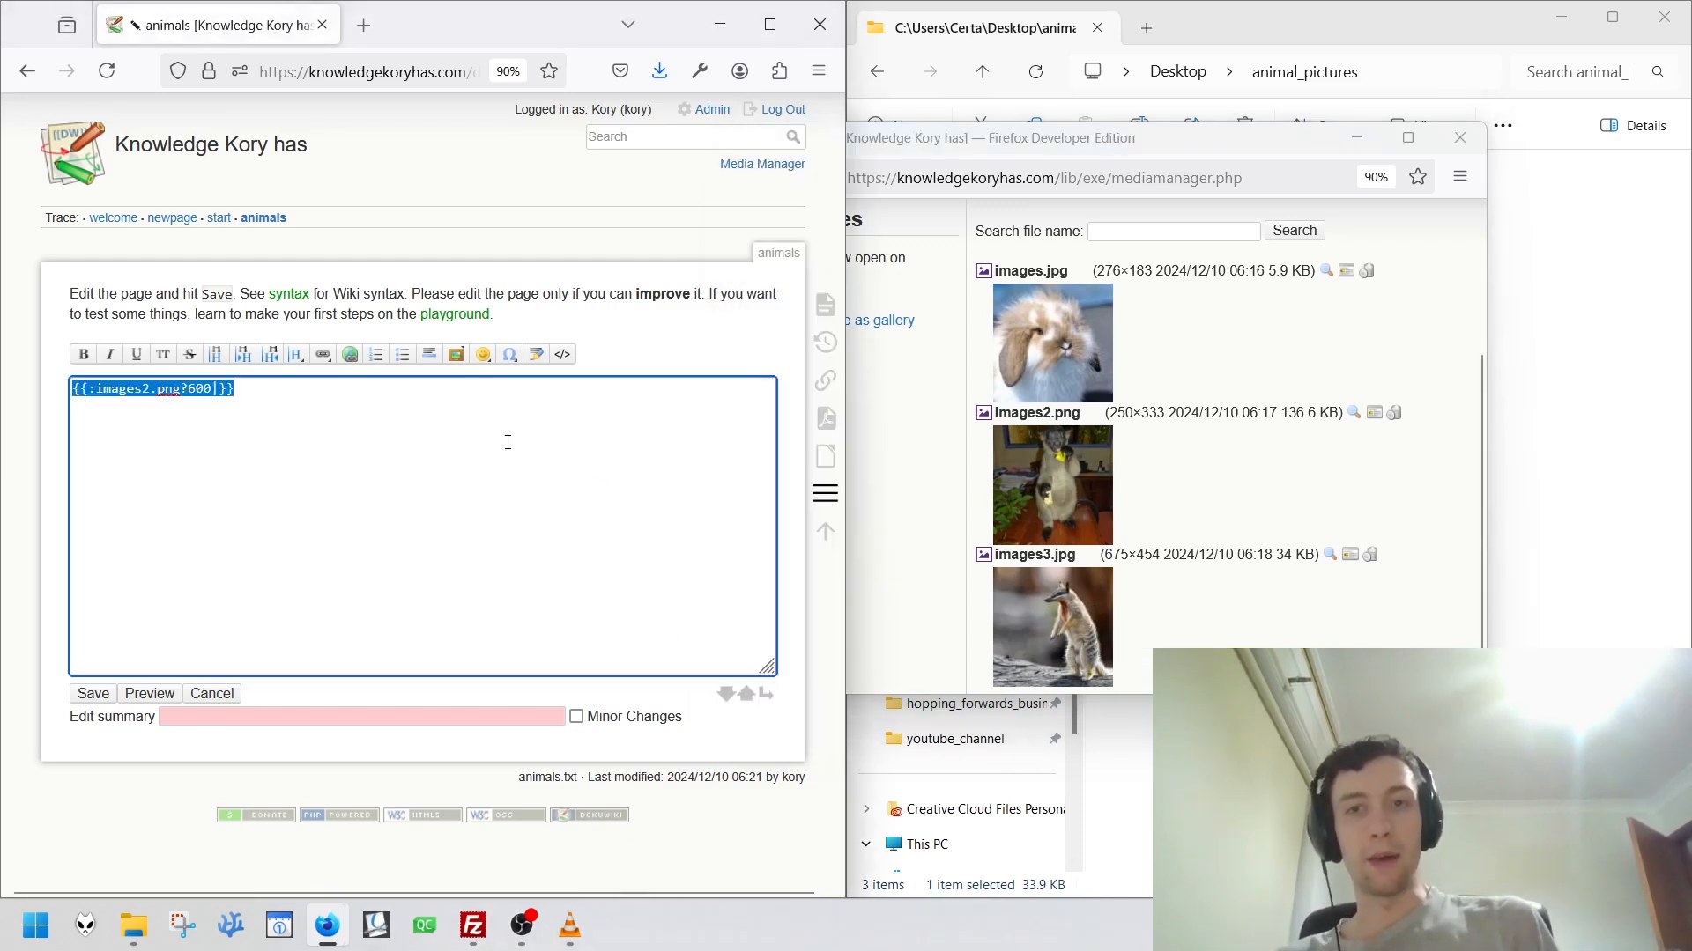
pyautogui.press('BackSpace')
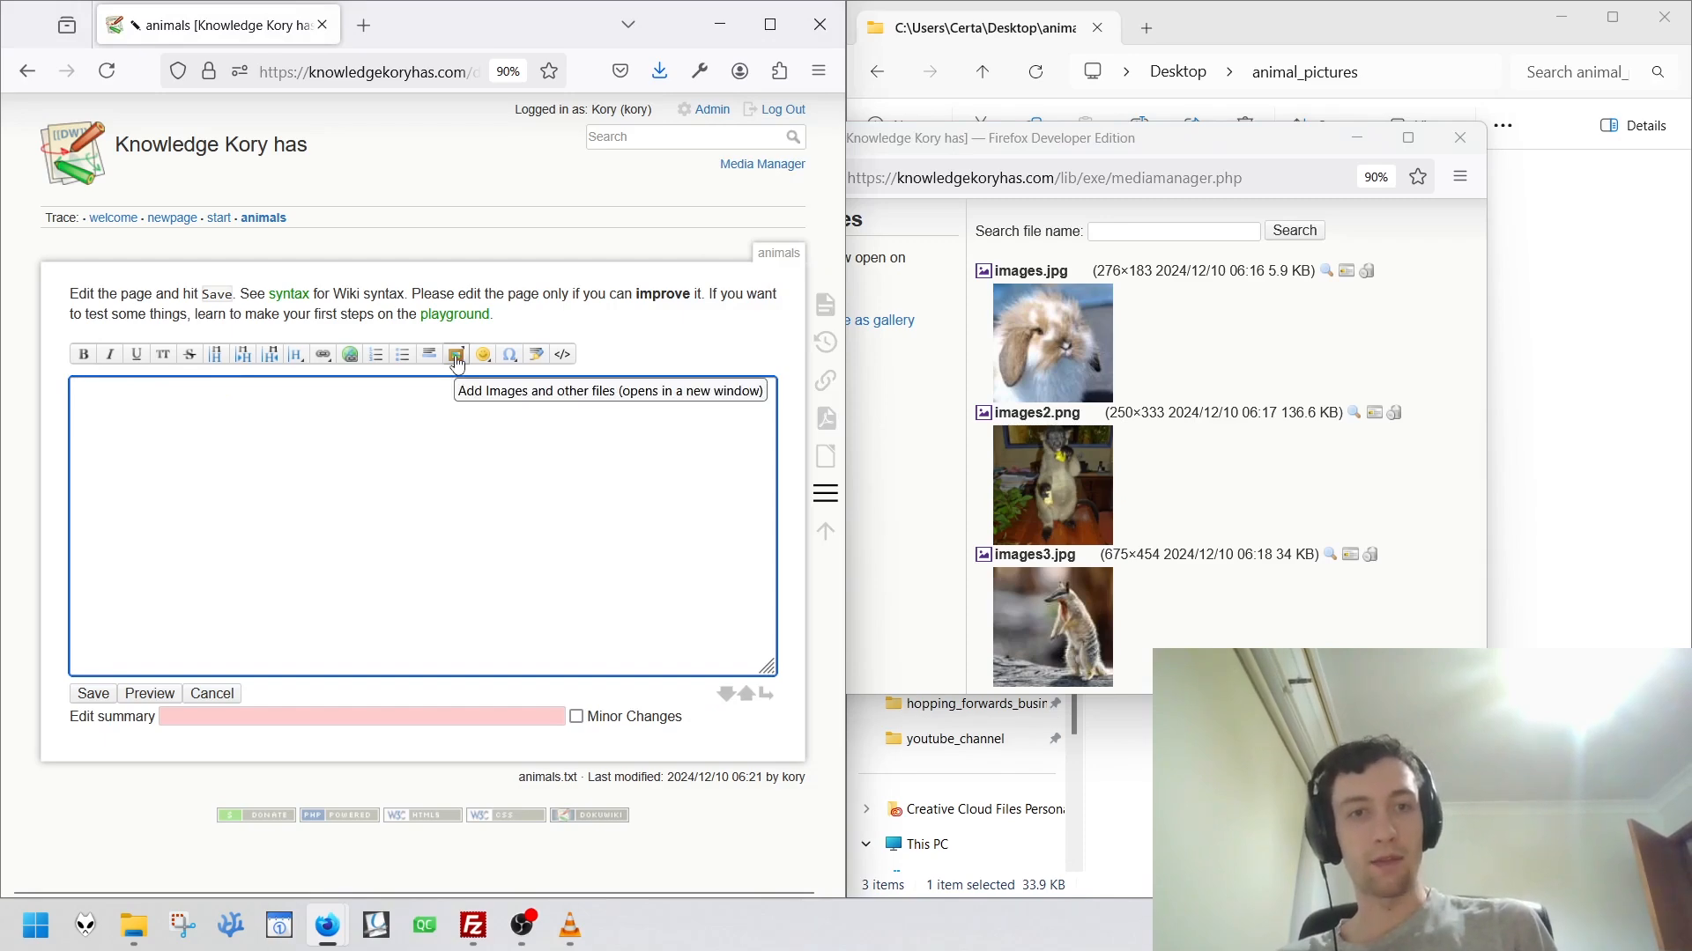
# Bring the media file picker back up from the page editor and review its upload options and root namespace files.
pyautogui.click(457, 362)
pyautogui.middleClick(1272, 590)
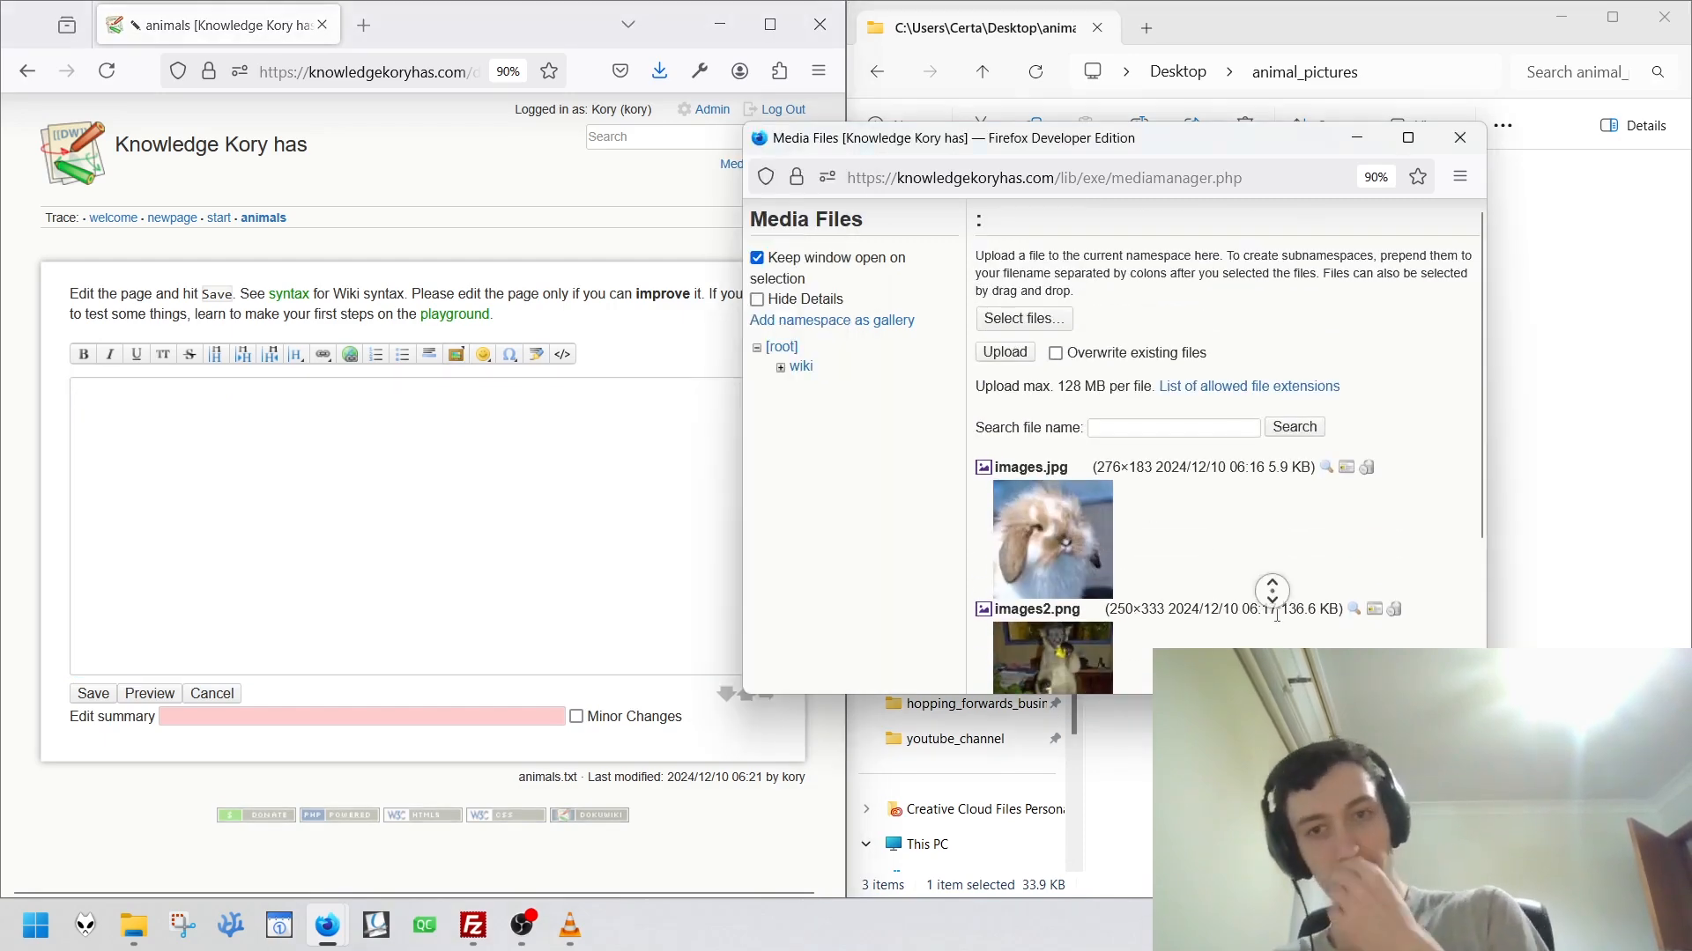
pyautogui.scroll(-2, 1277, 615)
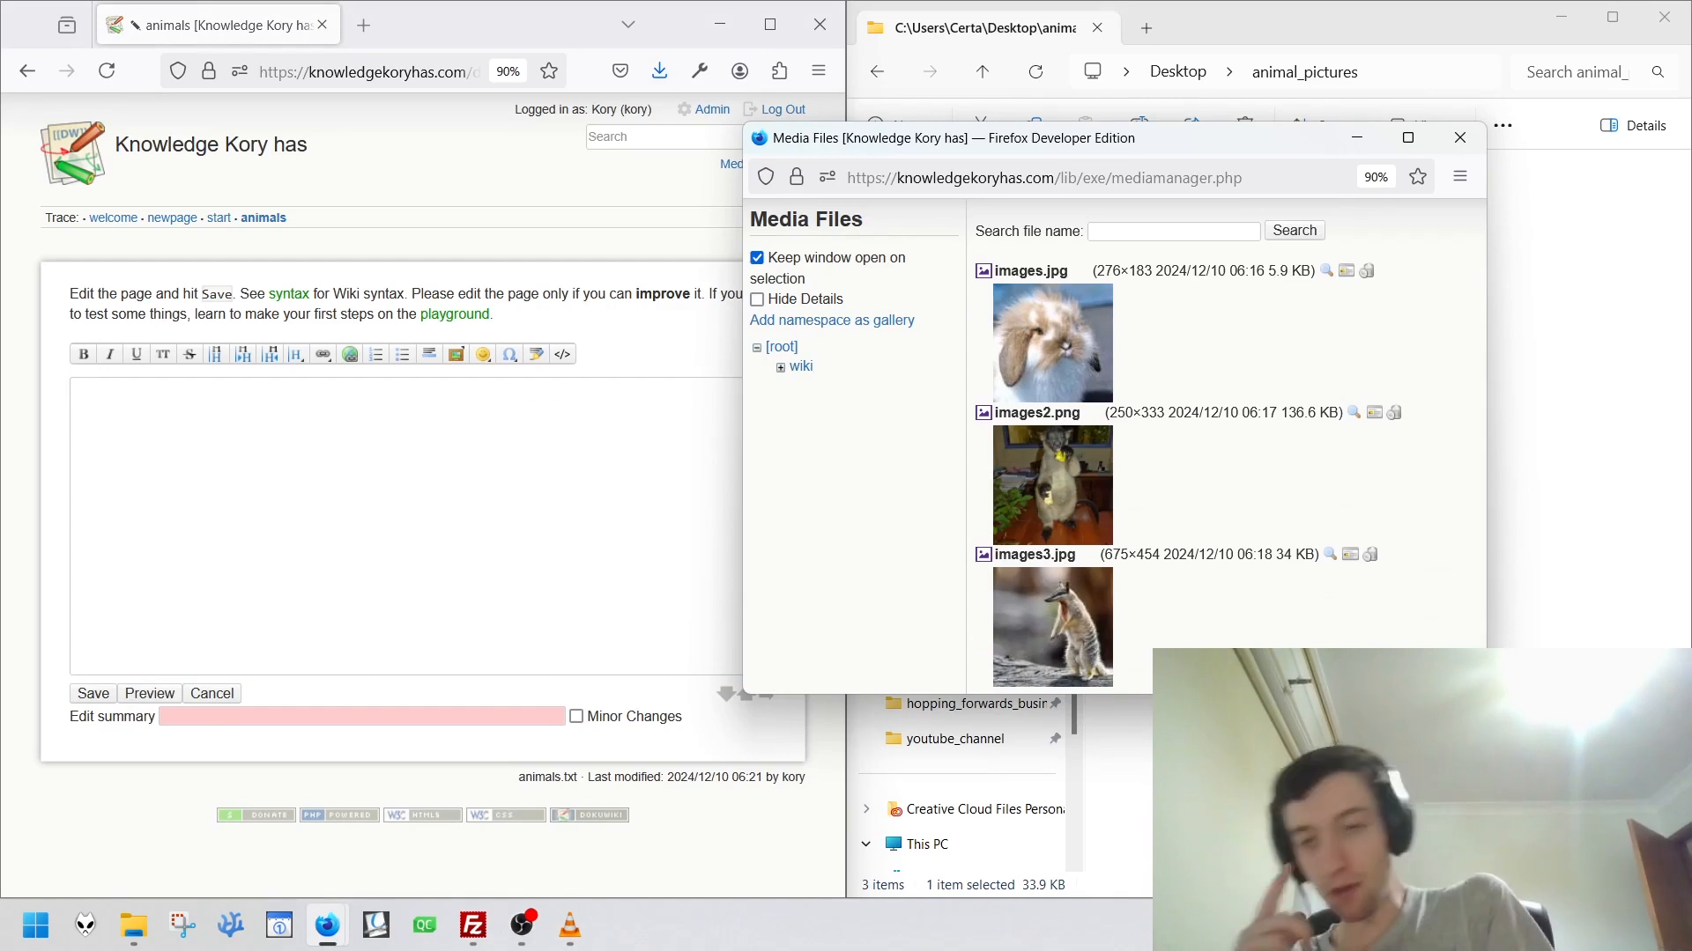
pyautogui.scroll(2, 1225, 453)
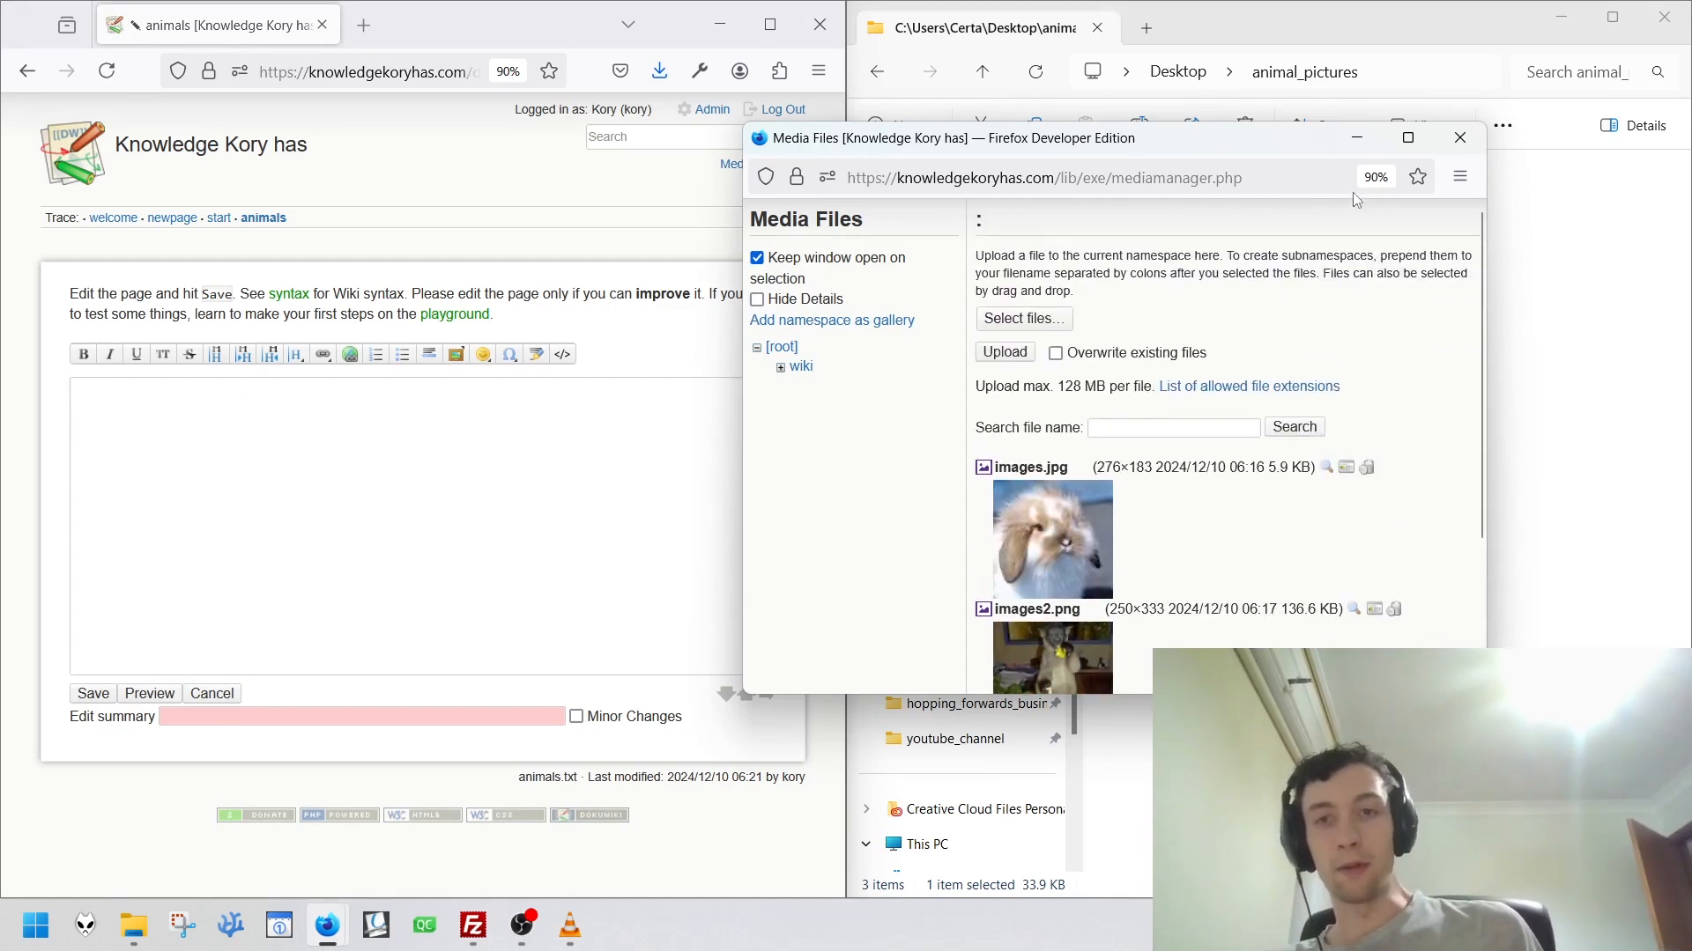
pyautogui.scroll(-2, 1182, 483)
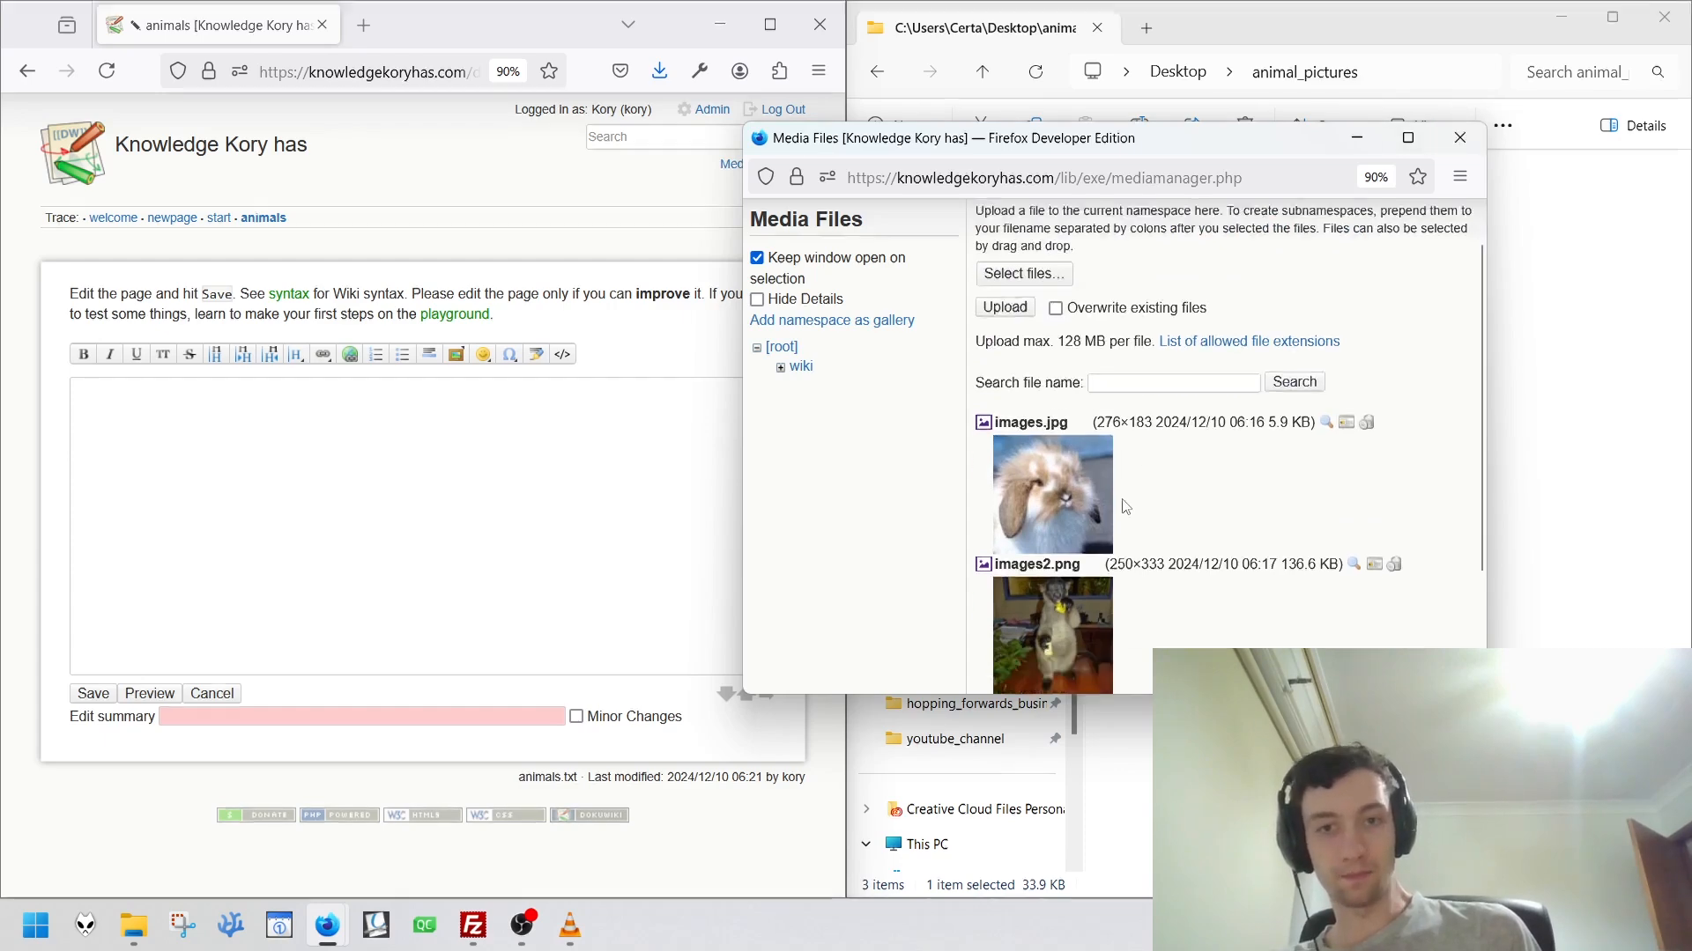
pyautogui.scroll(2, 1181, 484)
pyautogui.middleClick(1119, 322)
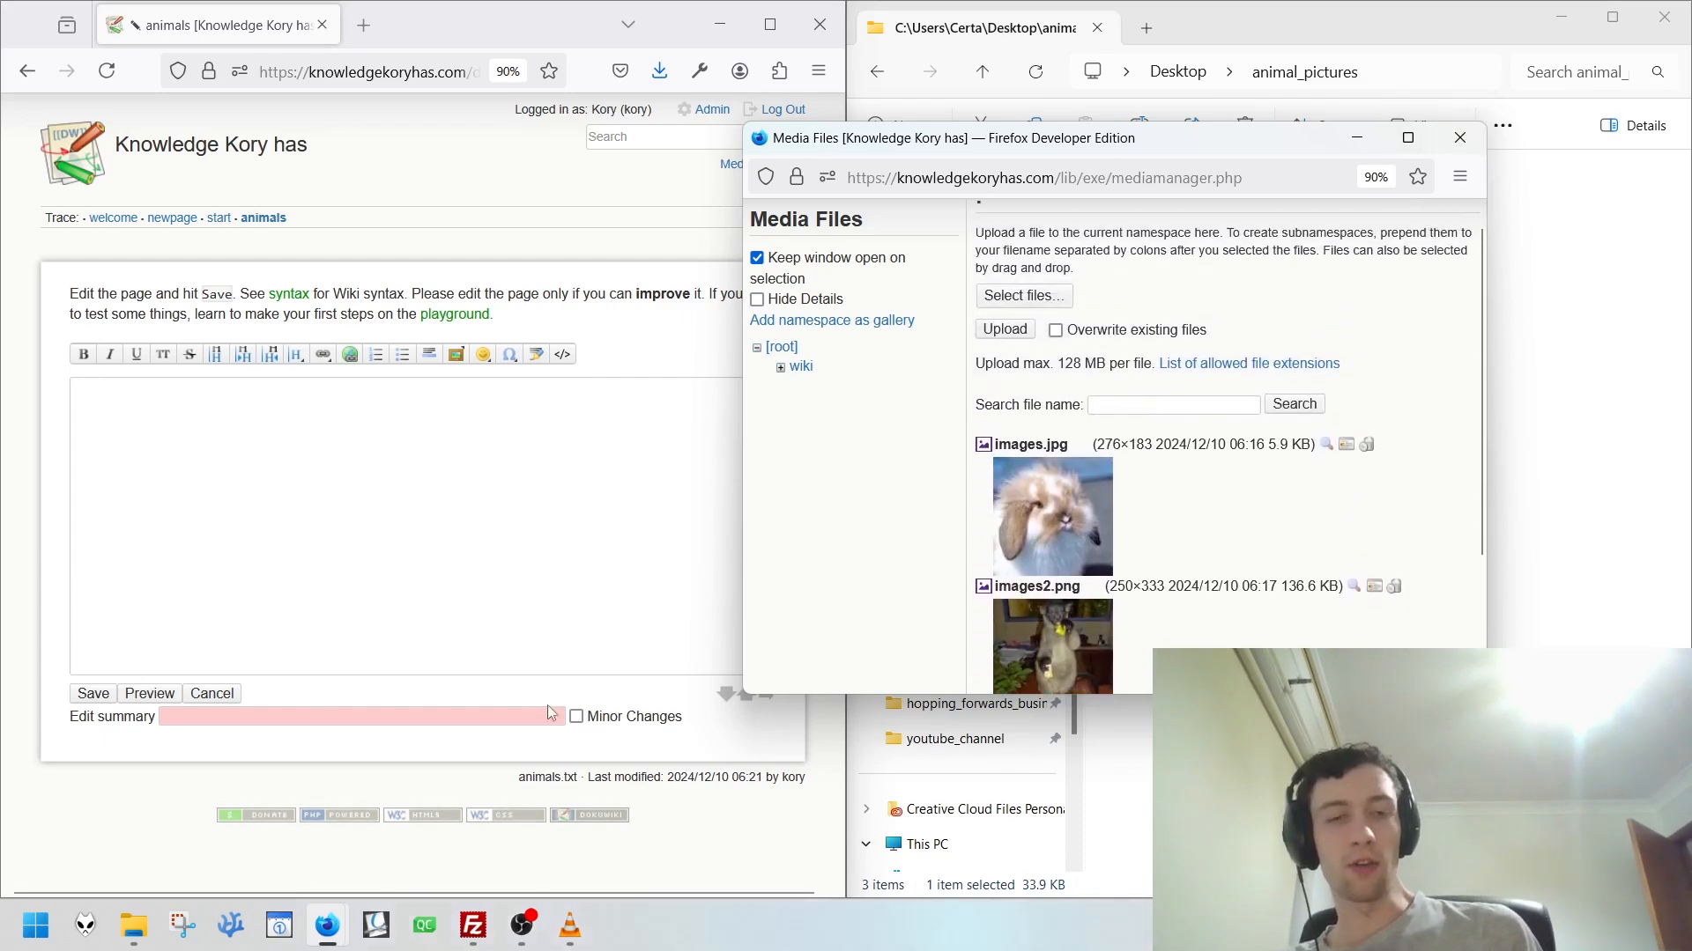
# Switch to FileZilla and open the conf folder of knowledgekoryhas.com on the remote site.
pyautogui.moveTo(487, 930)
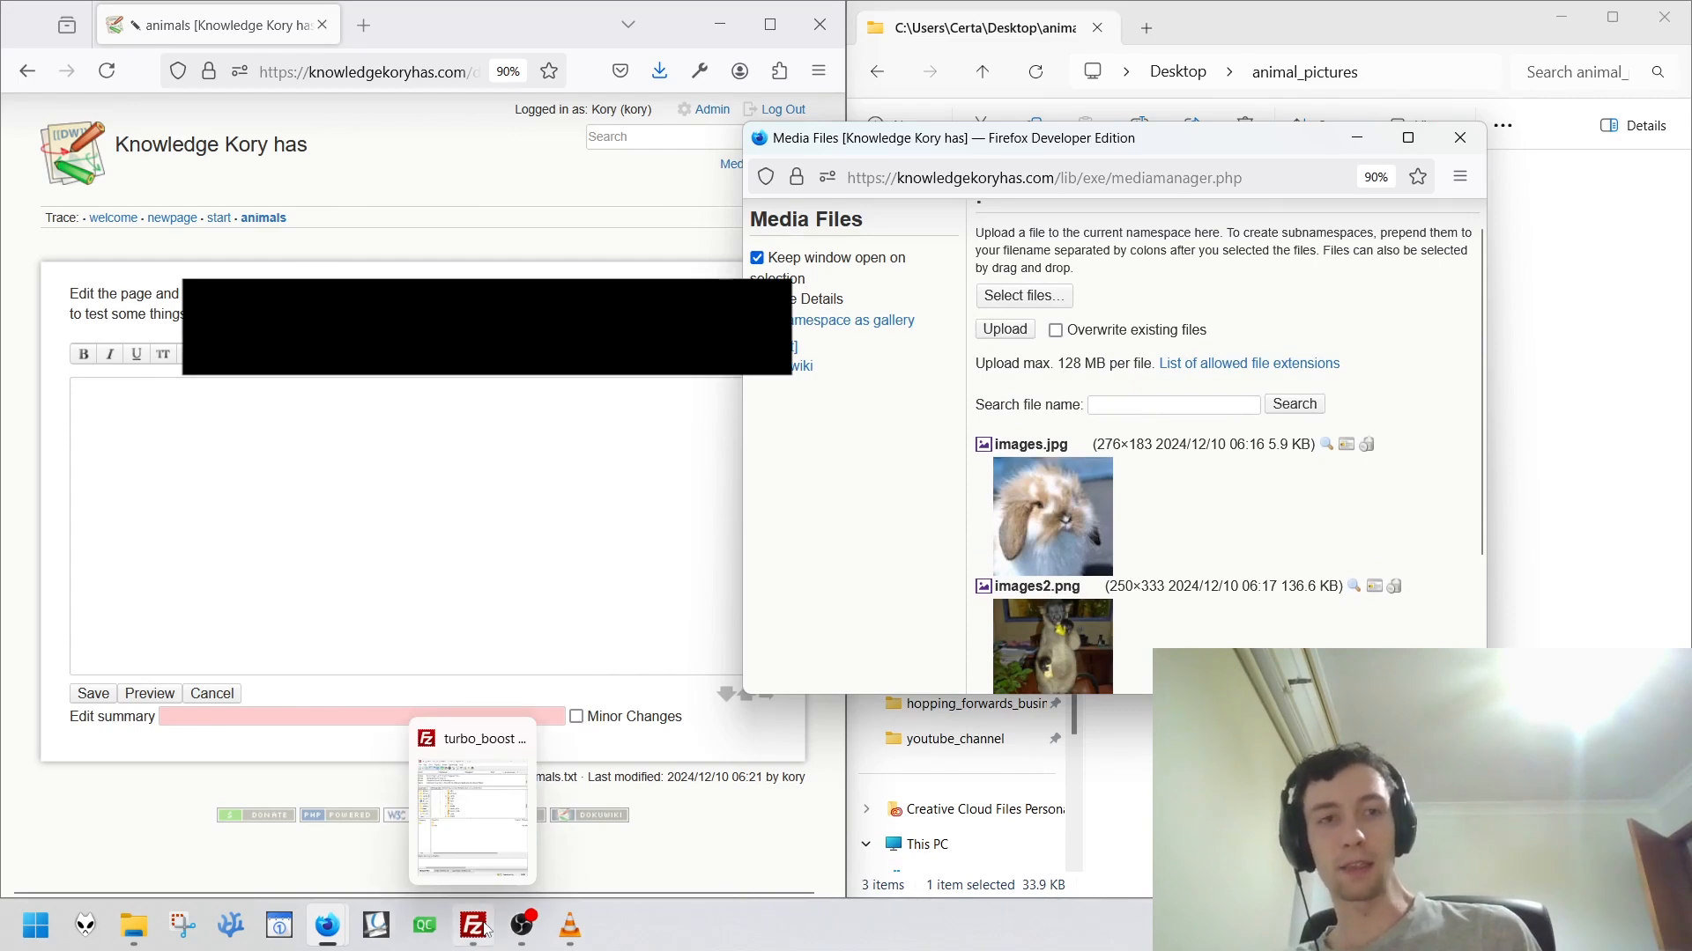
pyautogui.click(486, 930)
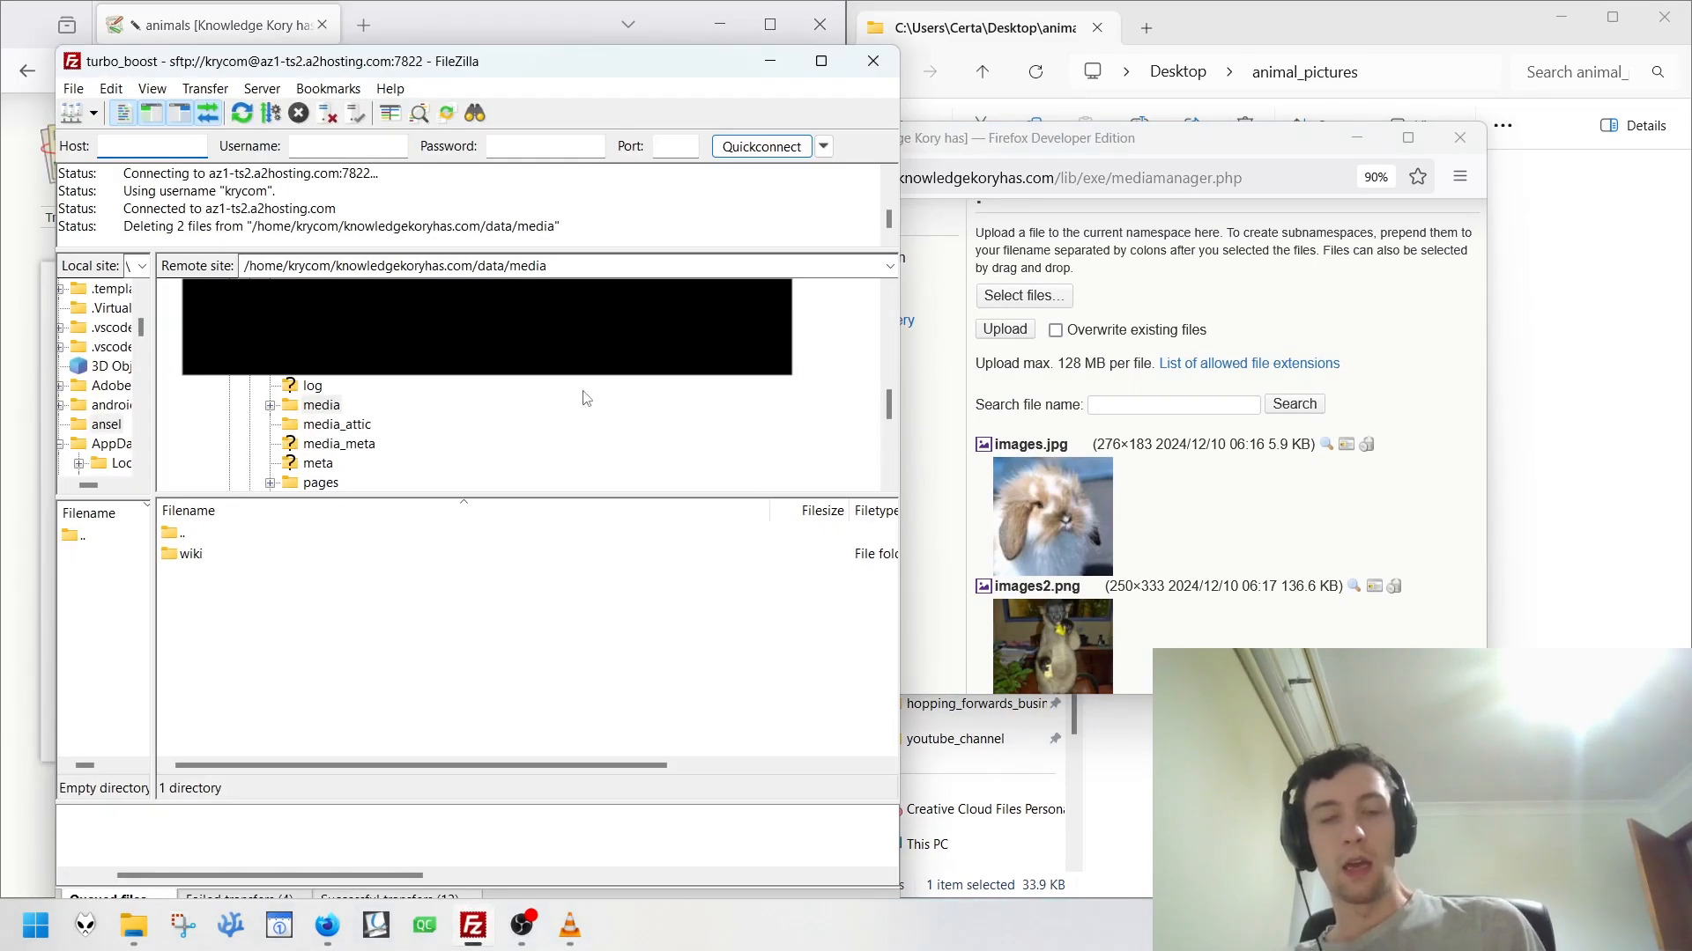
pyautogui.scroll(3, 376, 427)
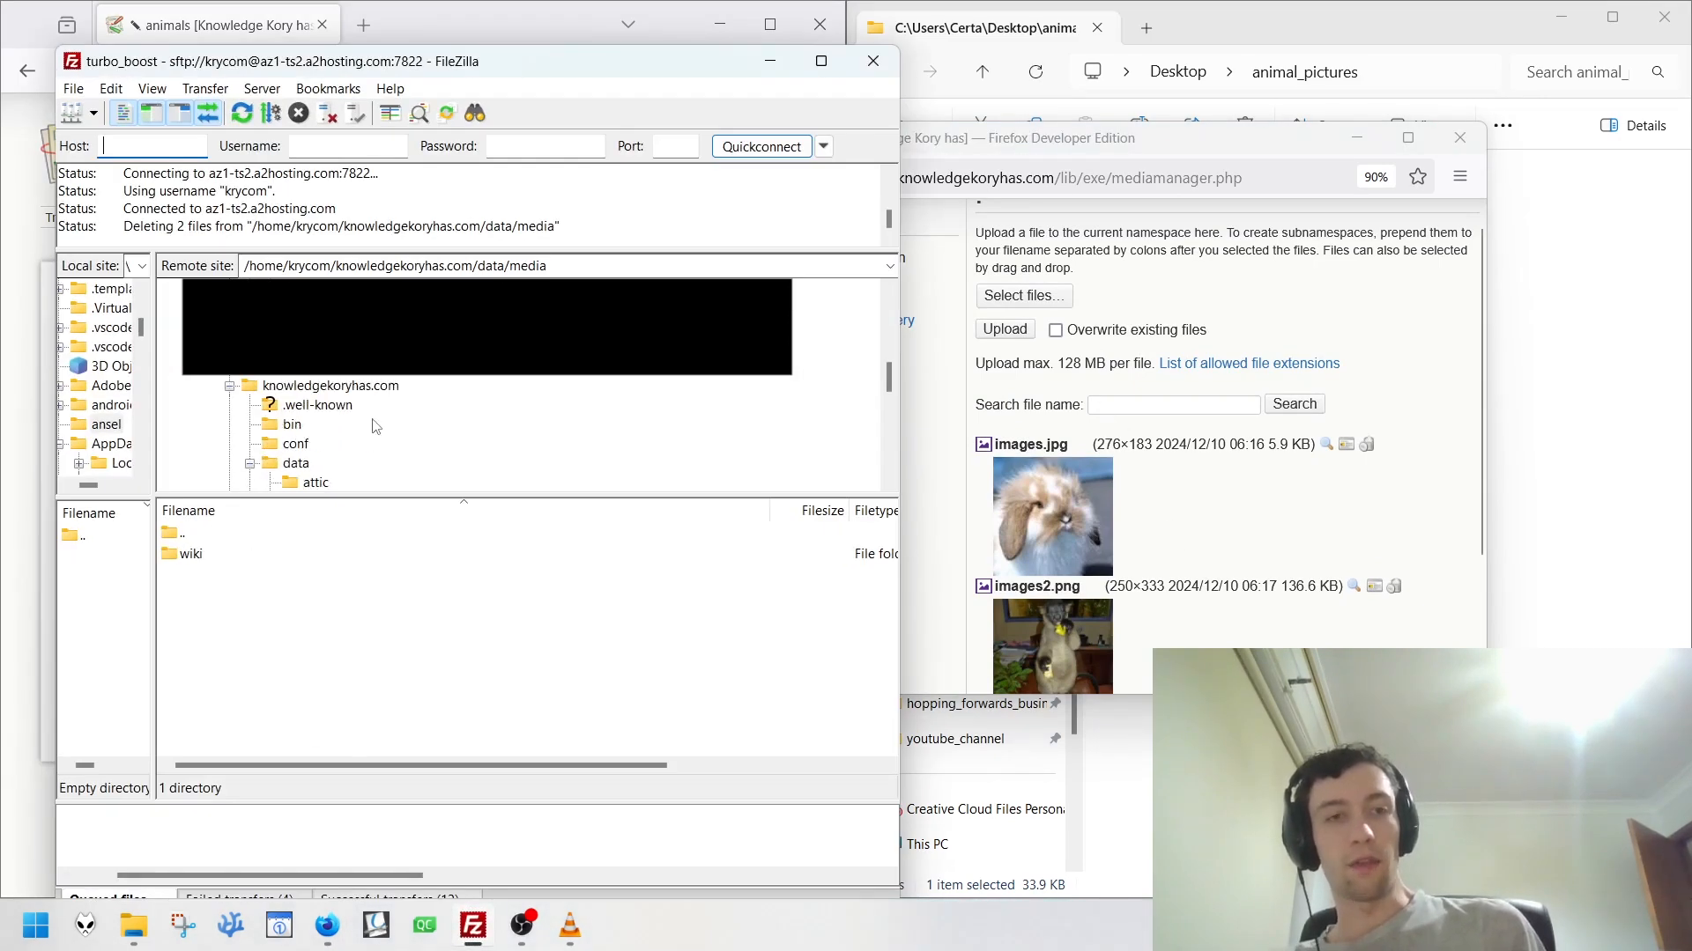
pyautogui.click(293, 445)
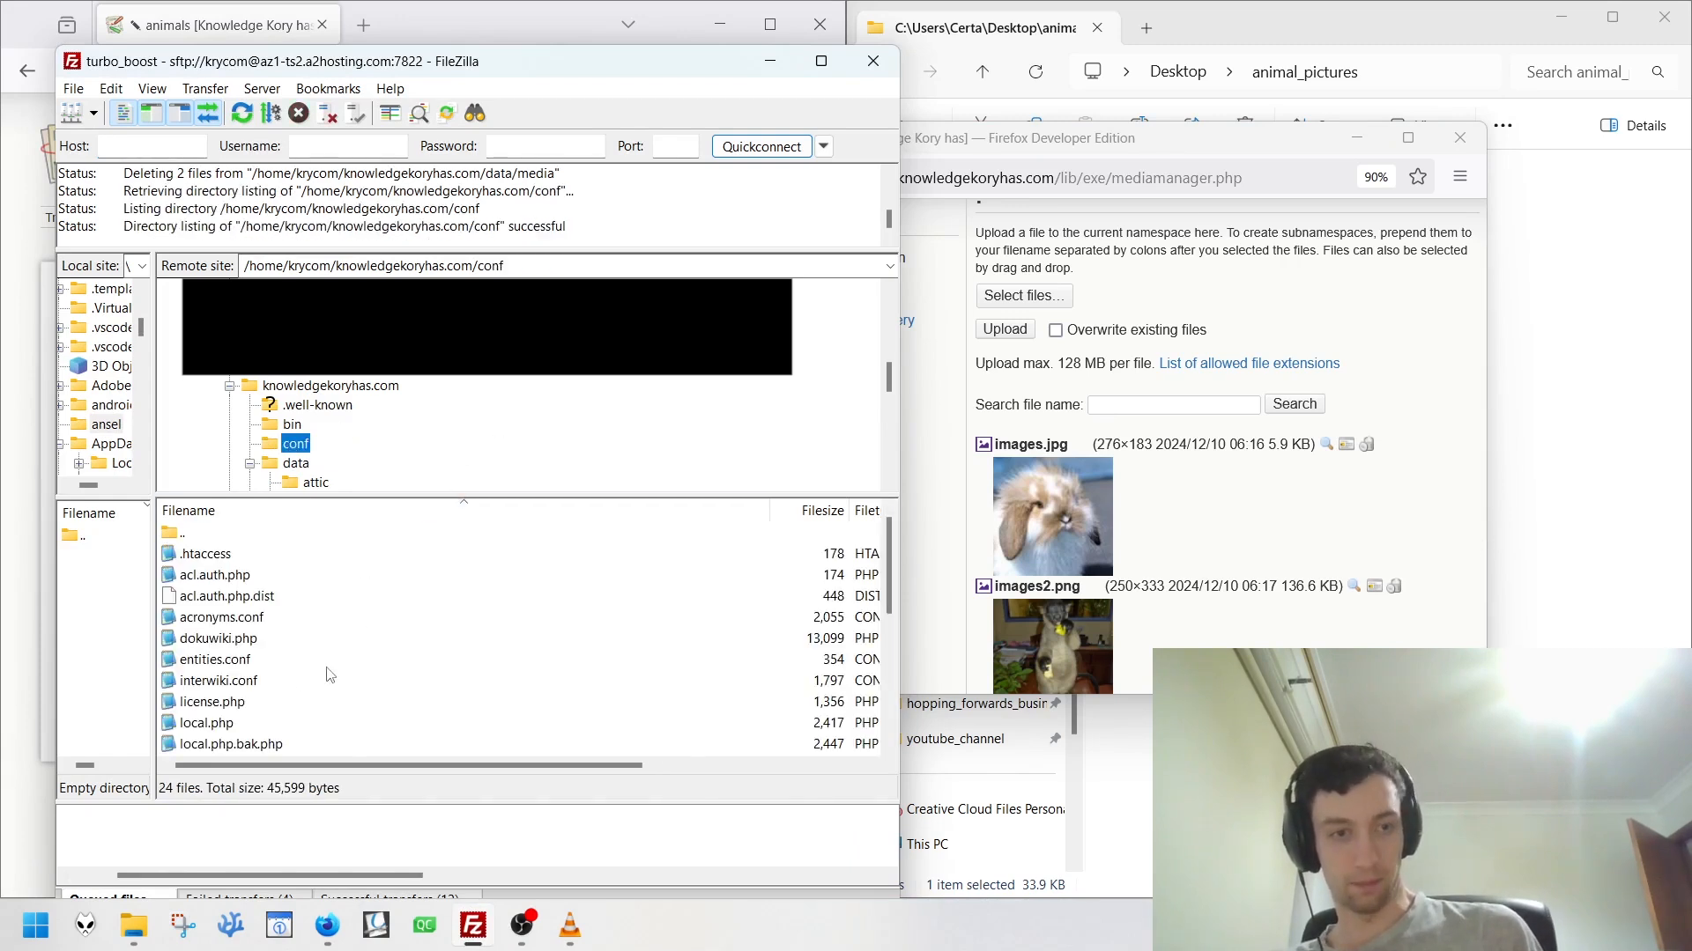
# Open the remote mime.conf file in the text editor for viewing and editing.
pyautogui.scroll(-3, 273, 669)
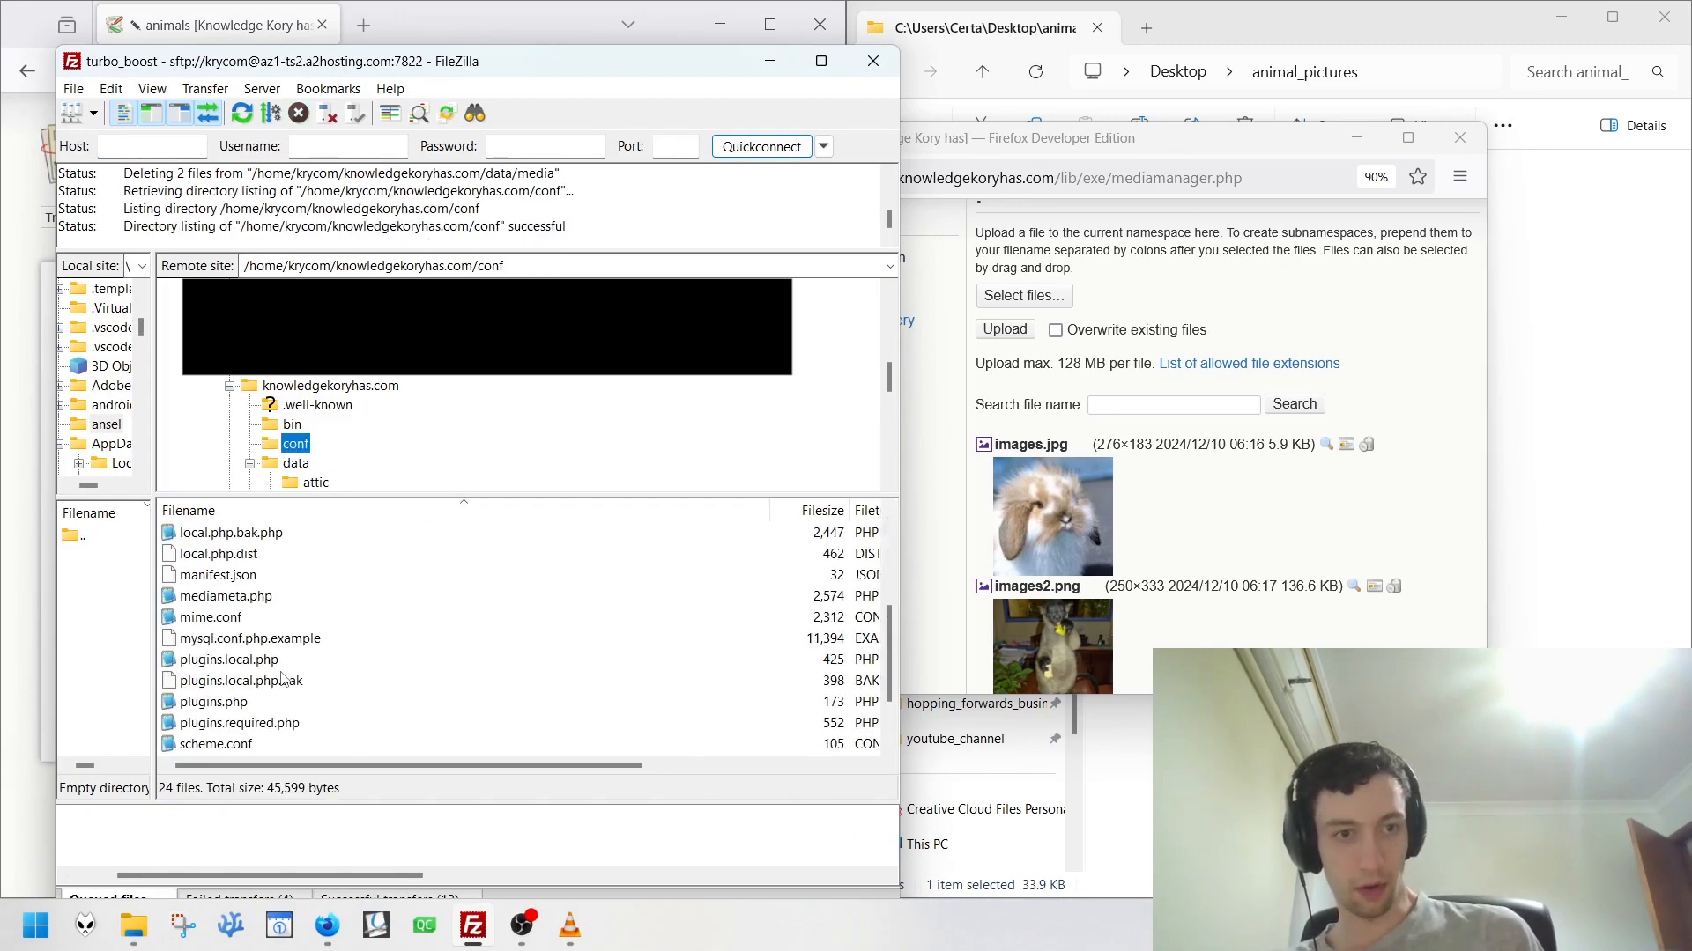
pyautogui.rightClick(205, 621)
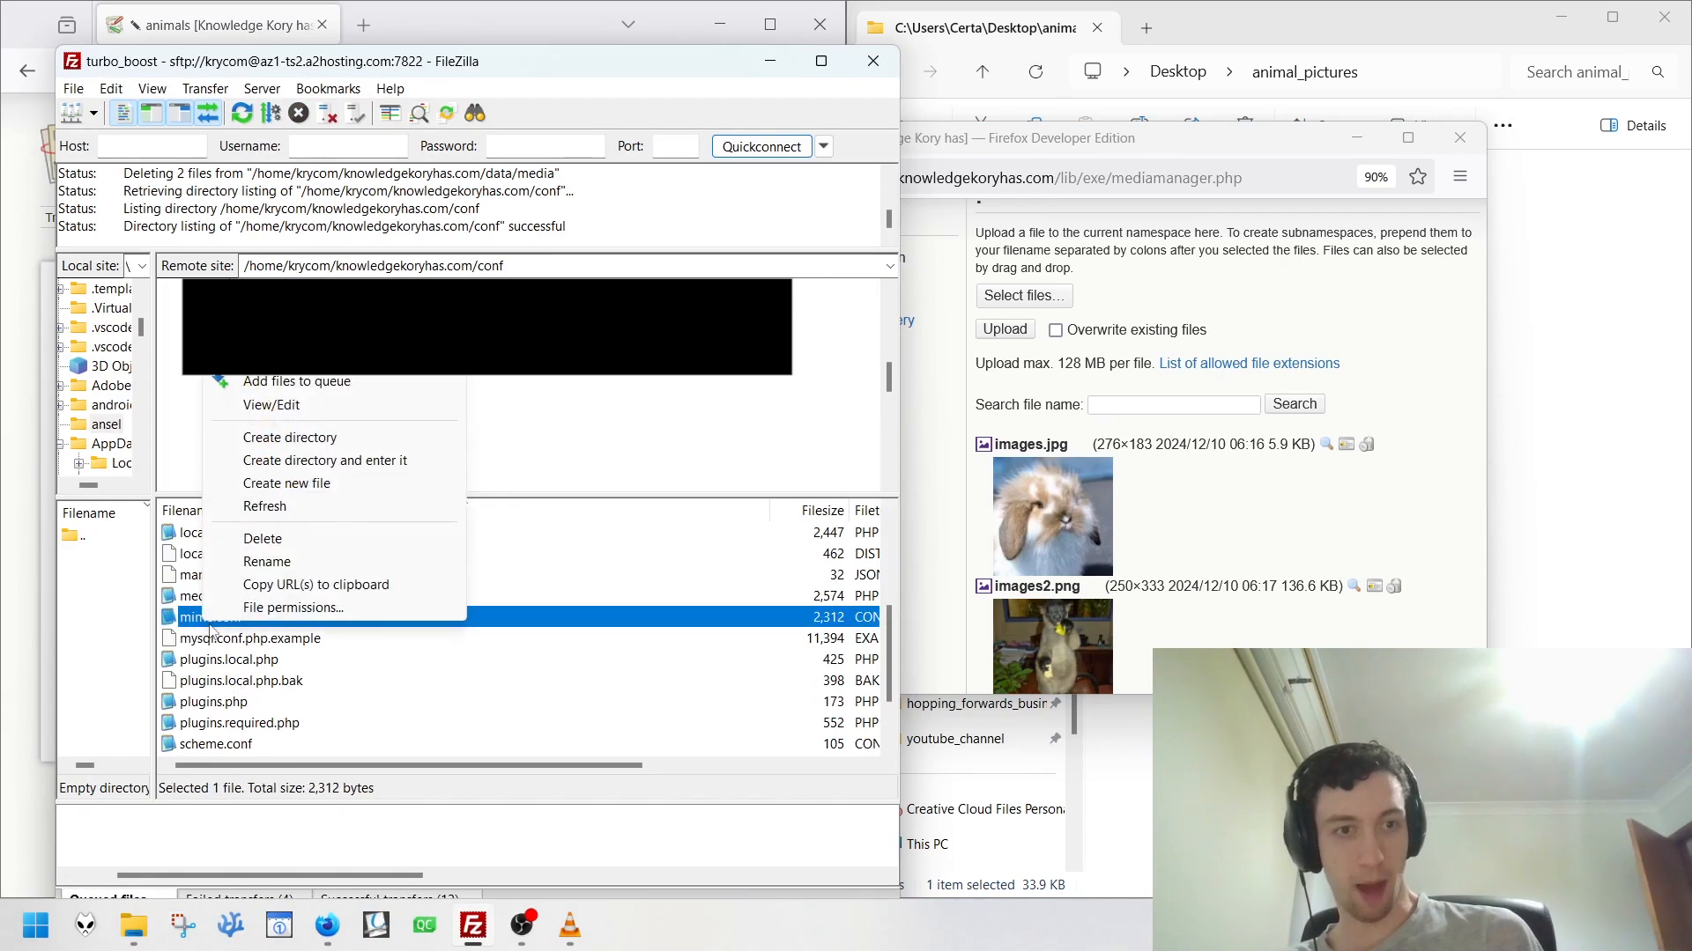
pyautogui.click(317, 408)
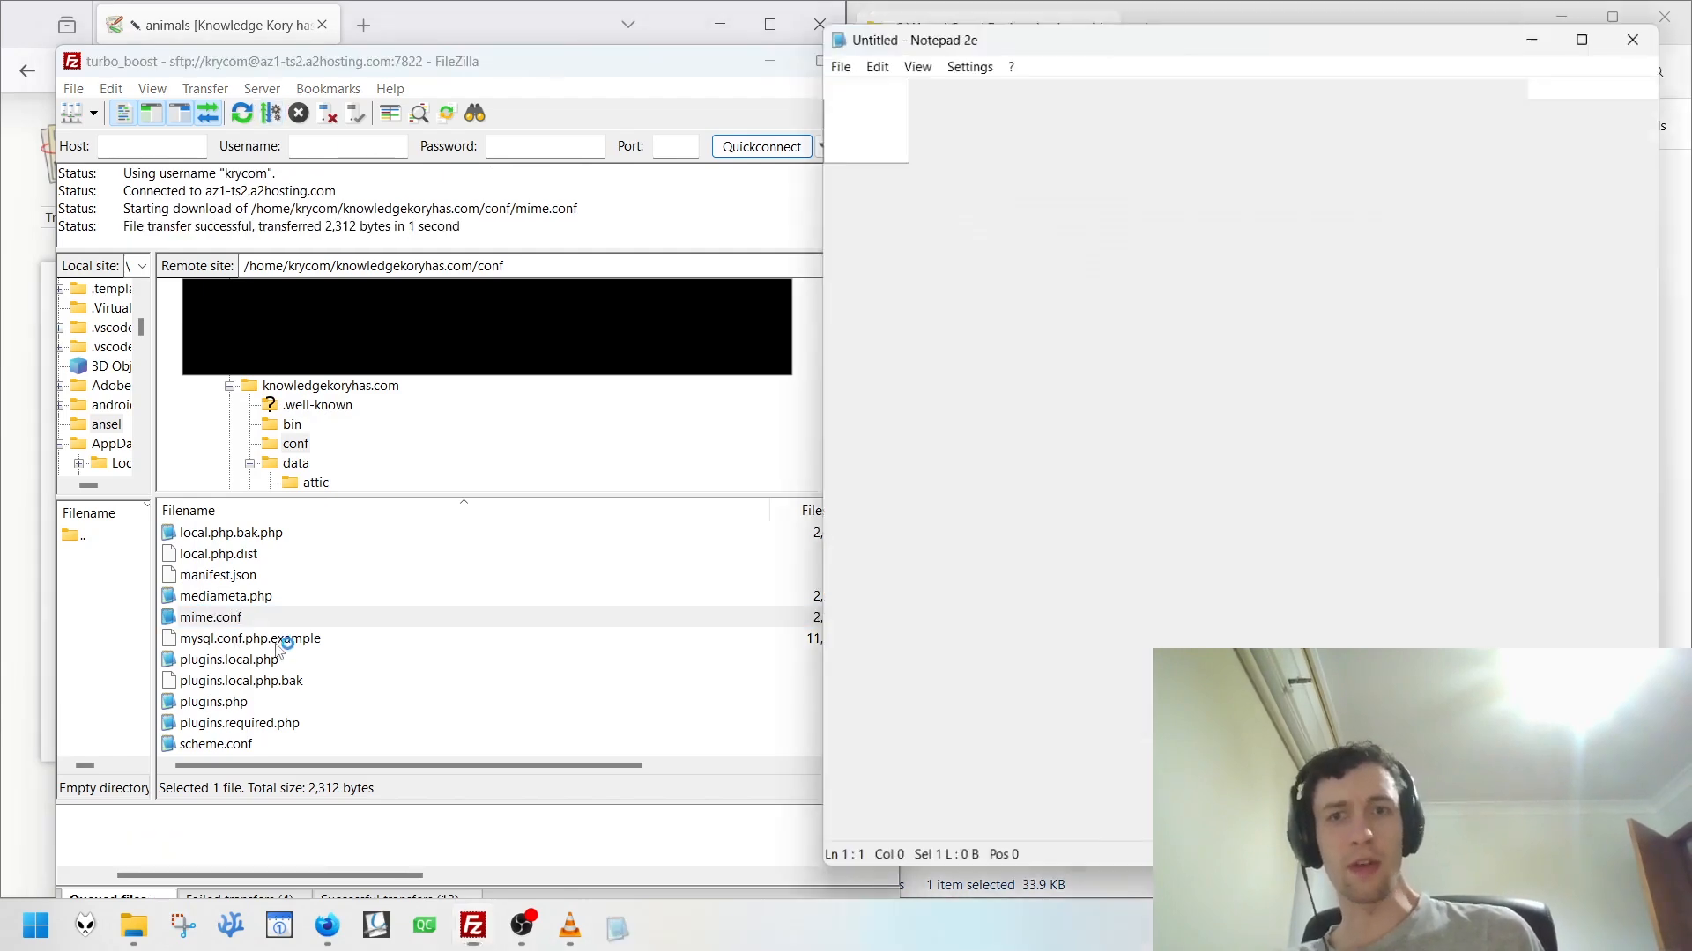
# Examine the allowed upload file extensions and MIME types throughout mime.conf and select the docx extension.
pyautogui.scroll(-11, 1001, 491)
pyautogui.scroll(11, 1001, 490)
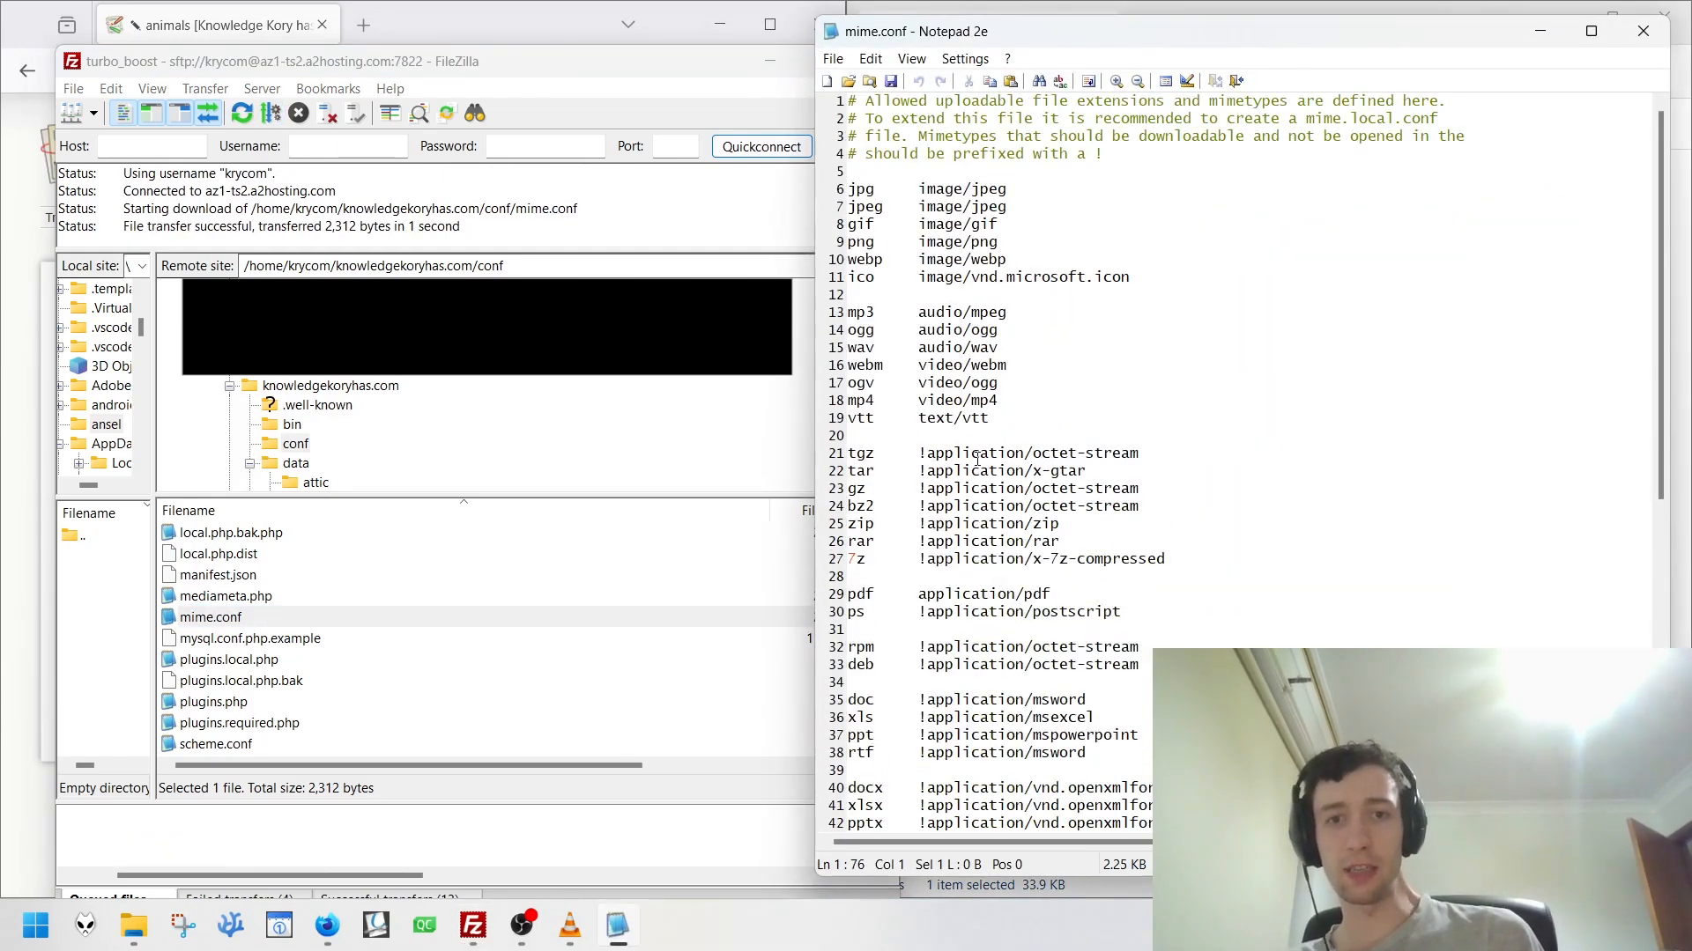
pyautogui.scroll(-11, 1280, 264)
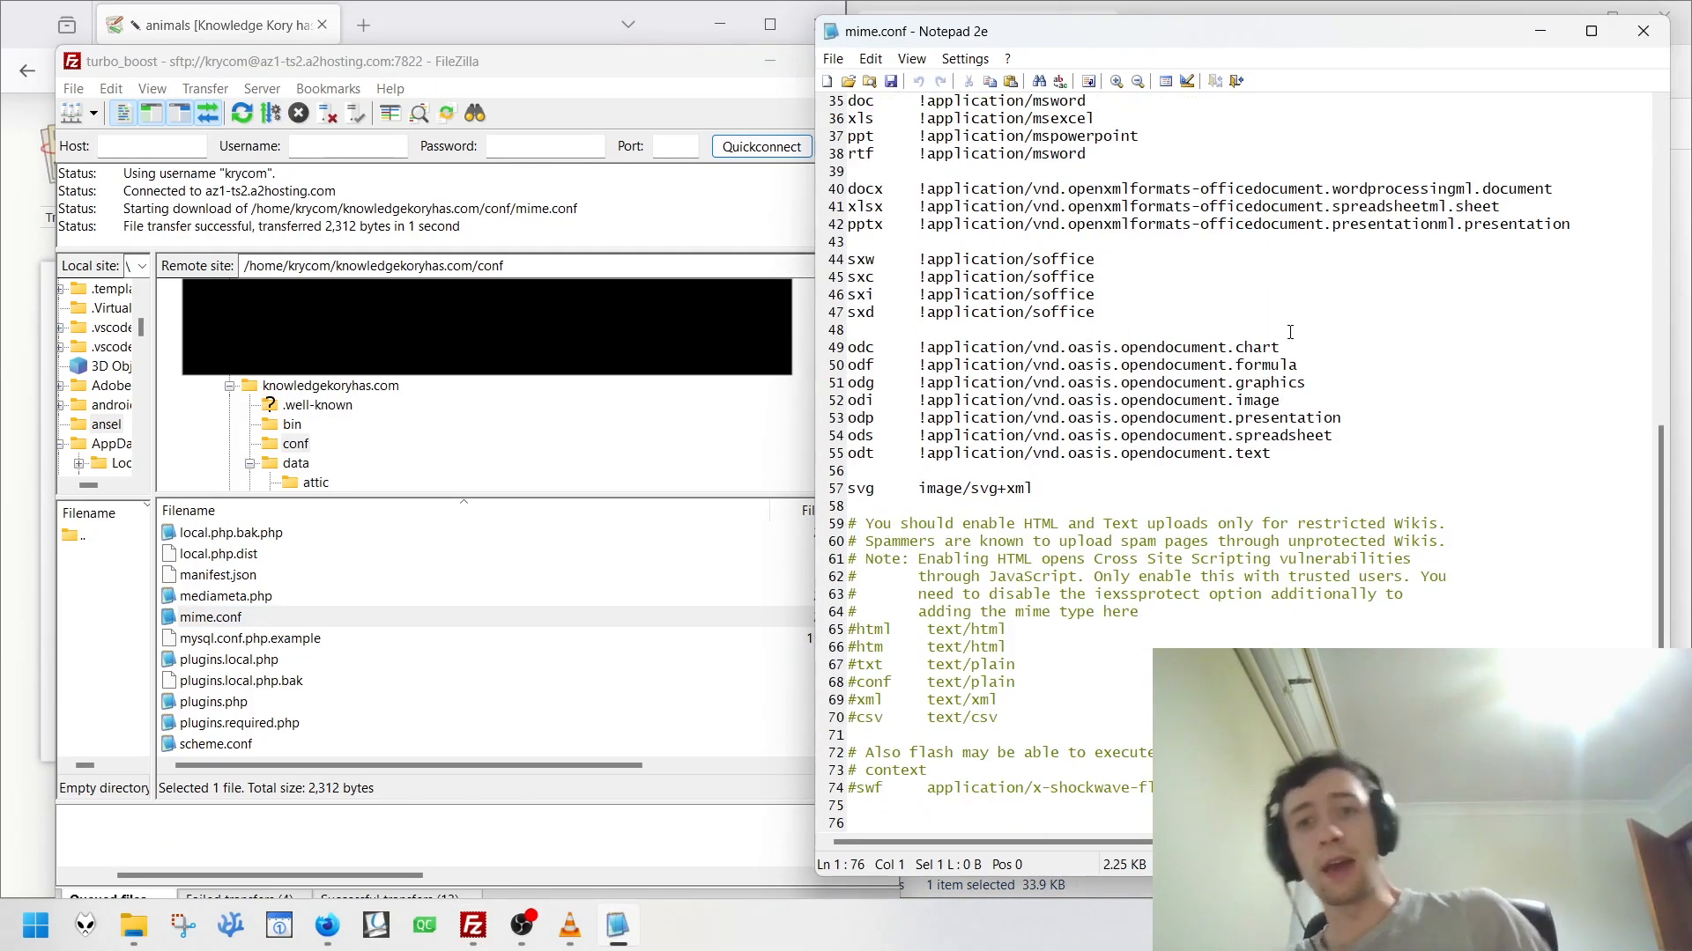
pyautogui.scroll(11, 1251, 300)
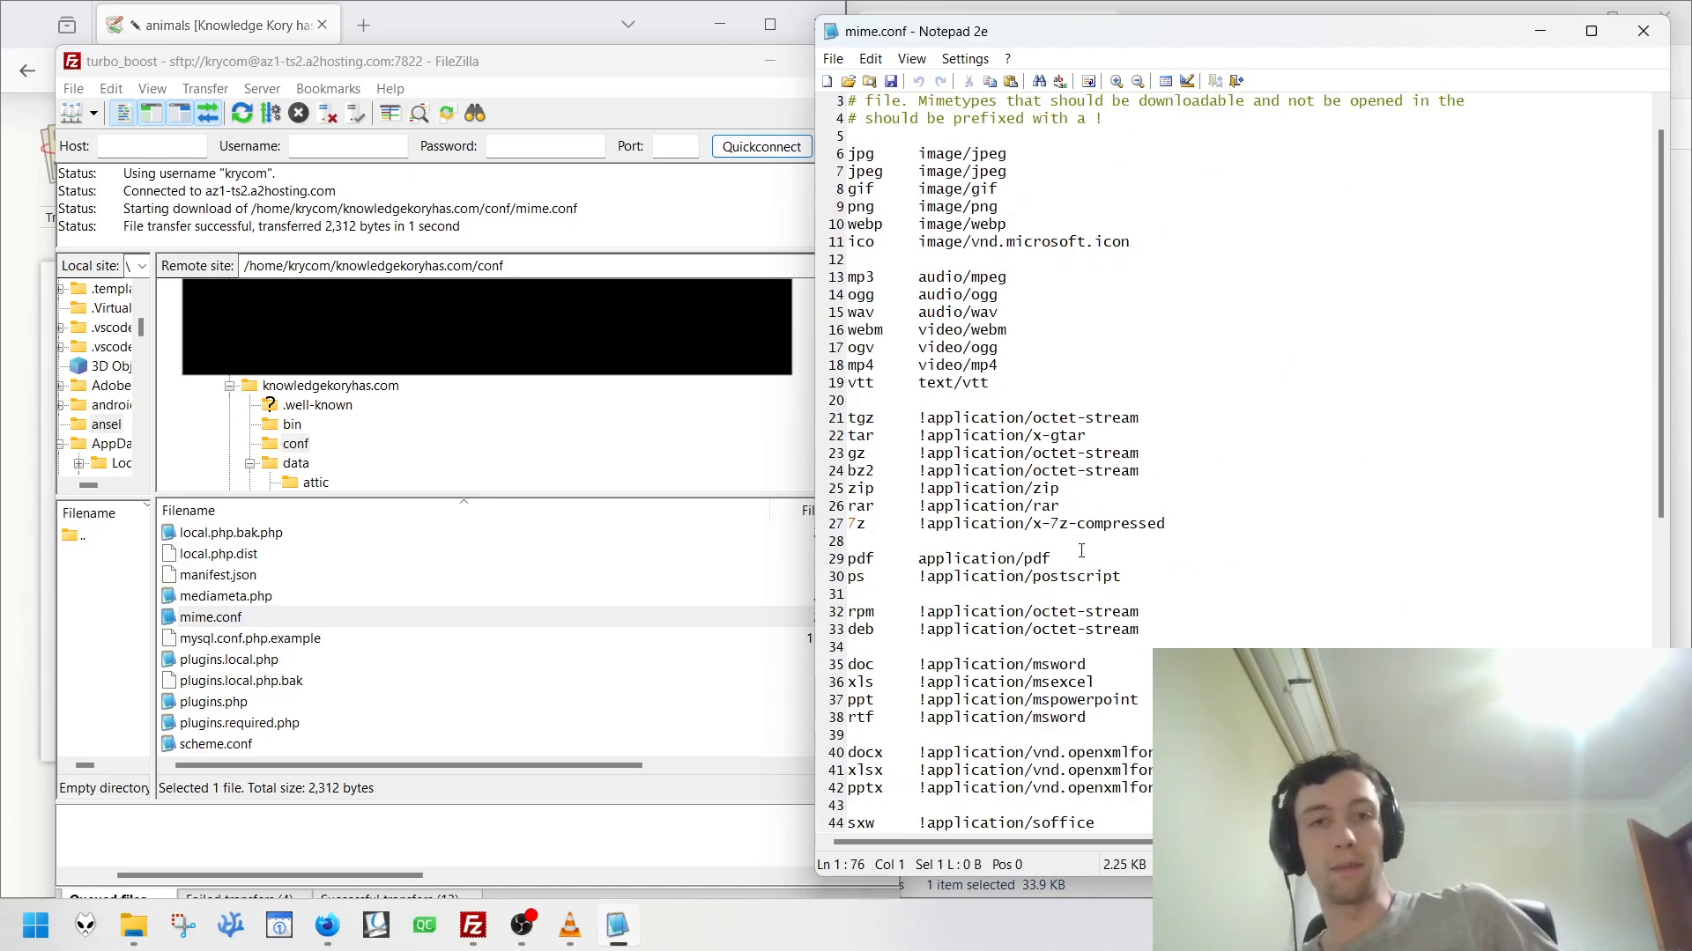
pyautogui.scroll(-11, 985, 620)
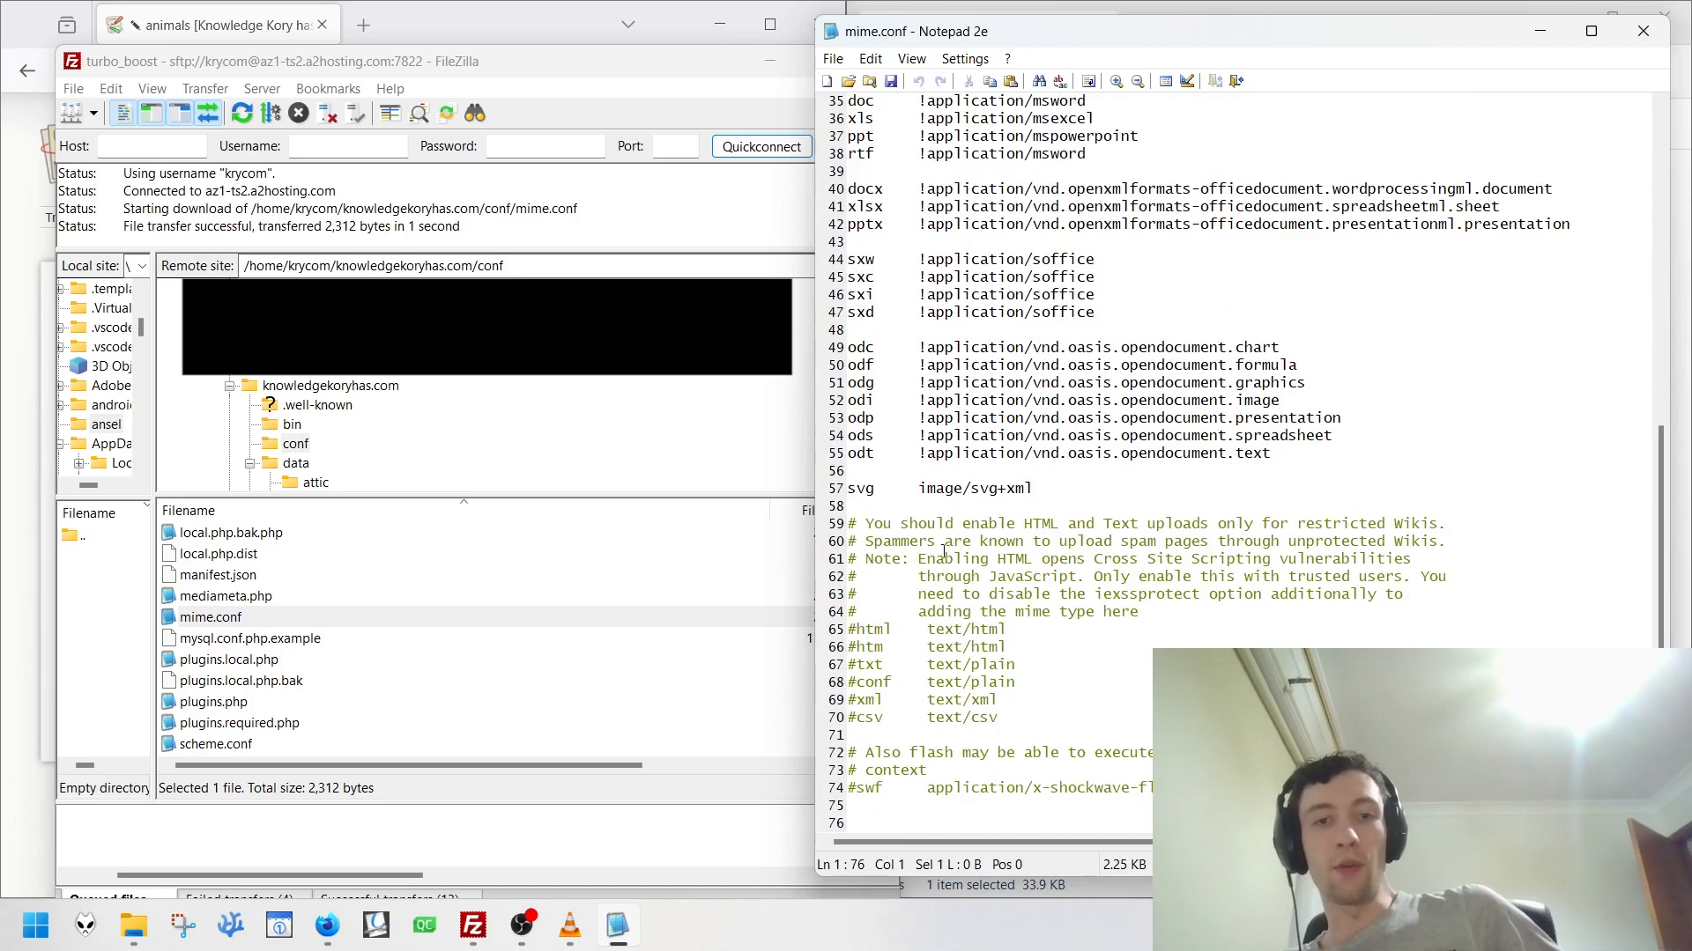
pyautogui.doubleClick(877, 191)
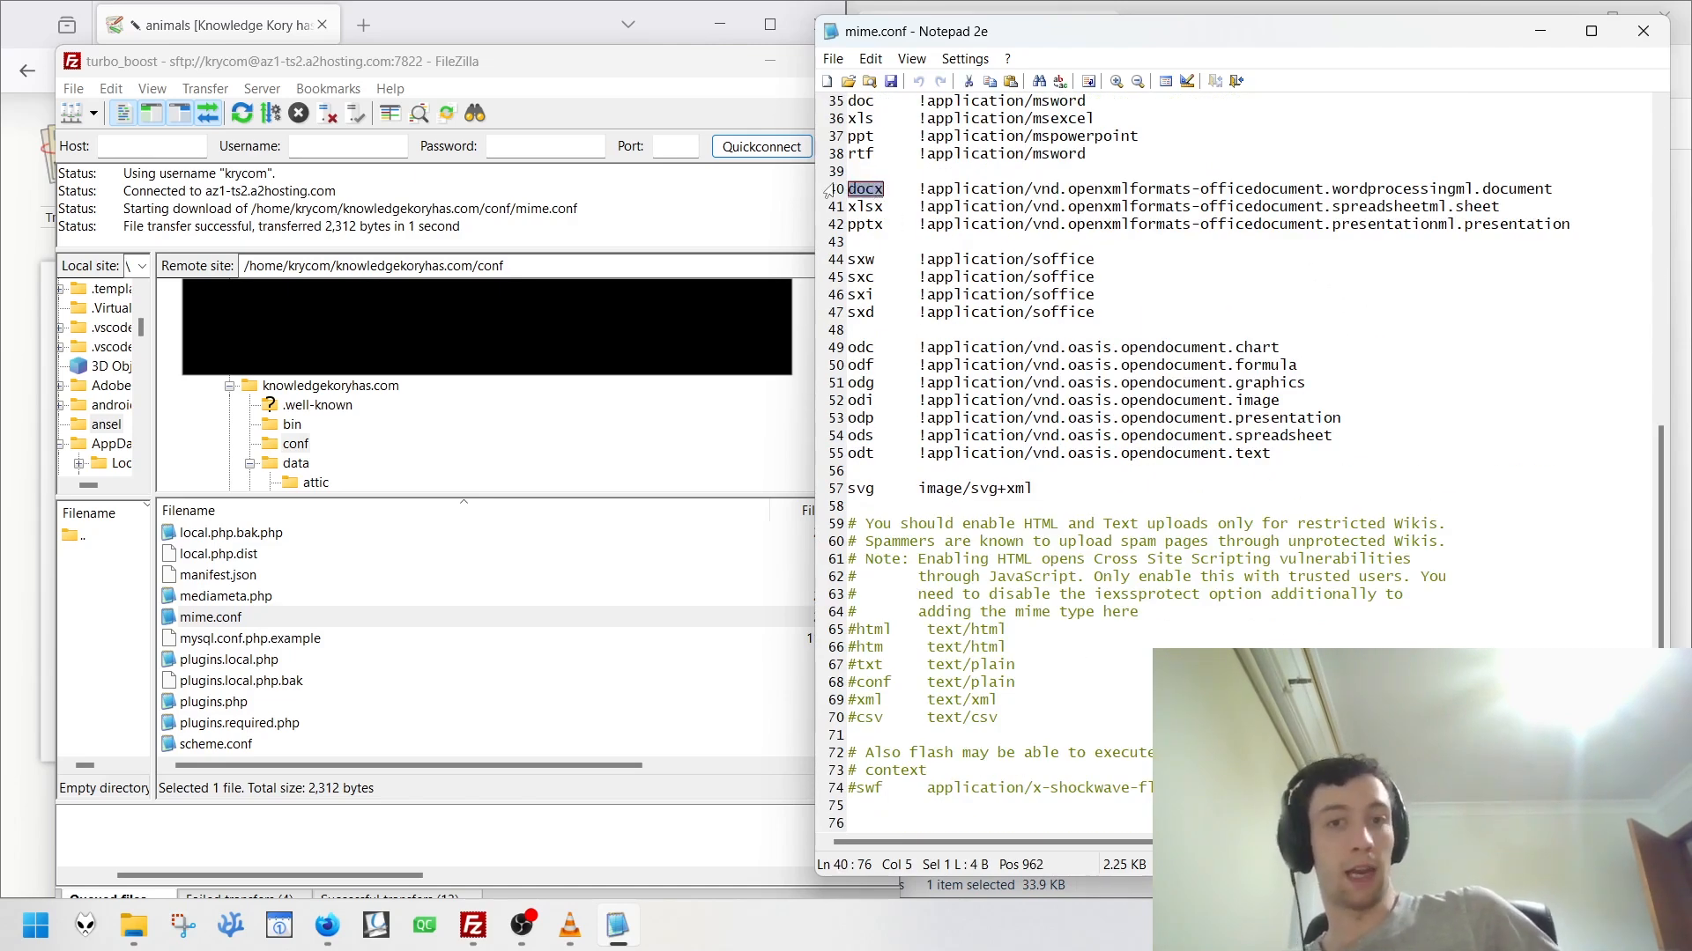
# Try adding an indd extension entry below the ico line in mime.conf, and undo the addition.
pyautogui.scroll(5, 887, 547)
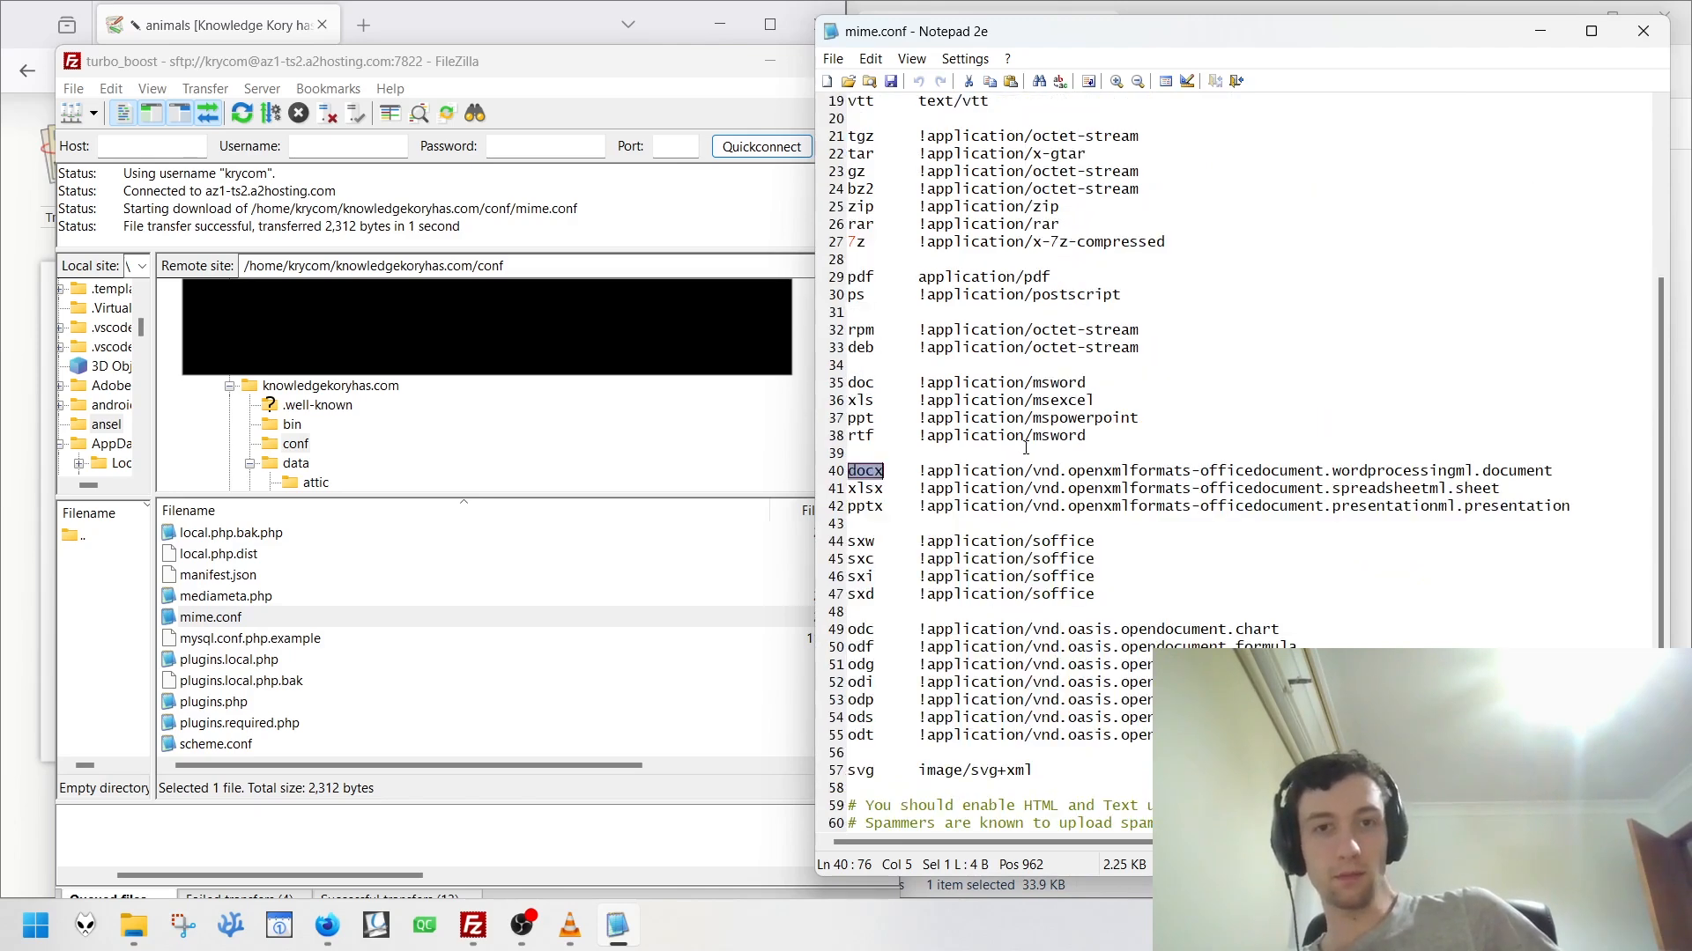
pyautogui.scroll(5, 1024, 448)
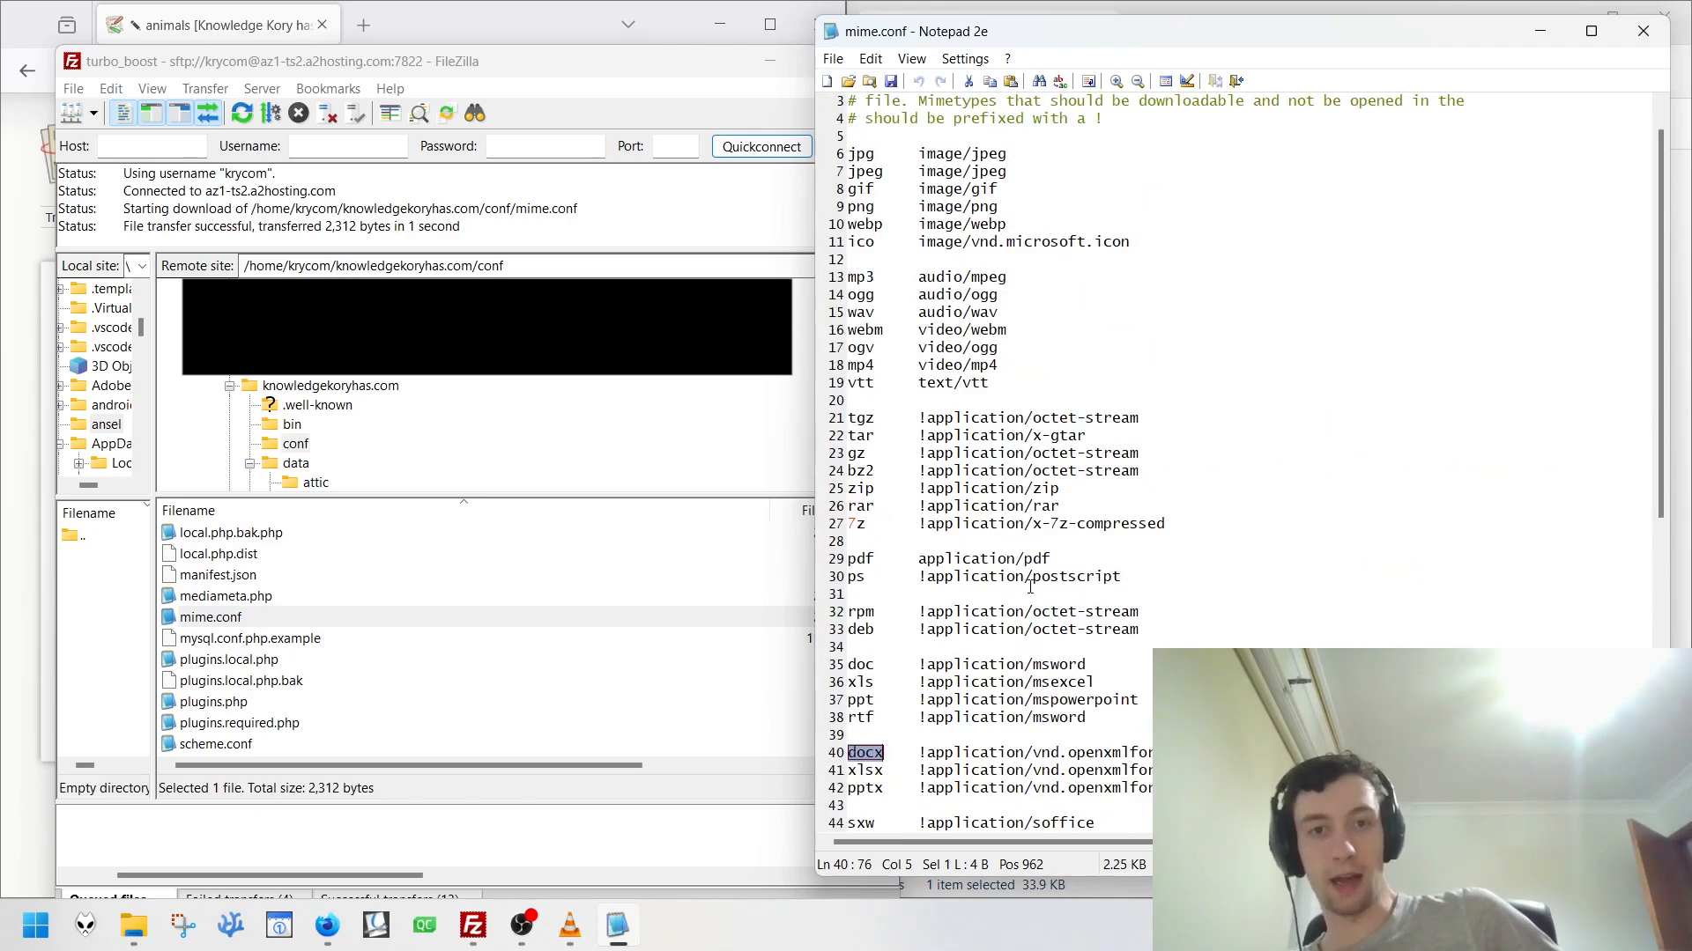
pyautogui.scroll(-5, 1030, 586)
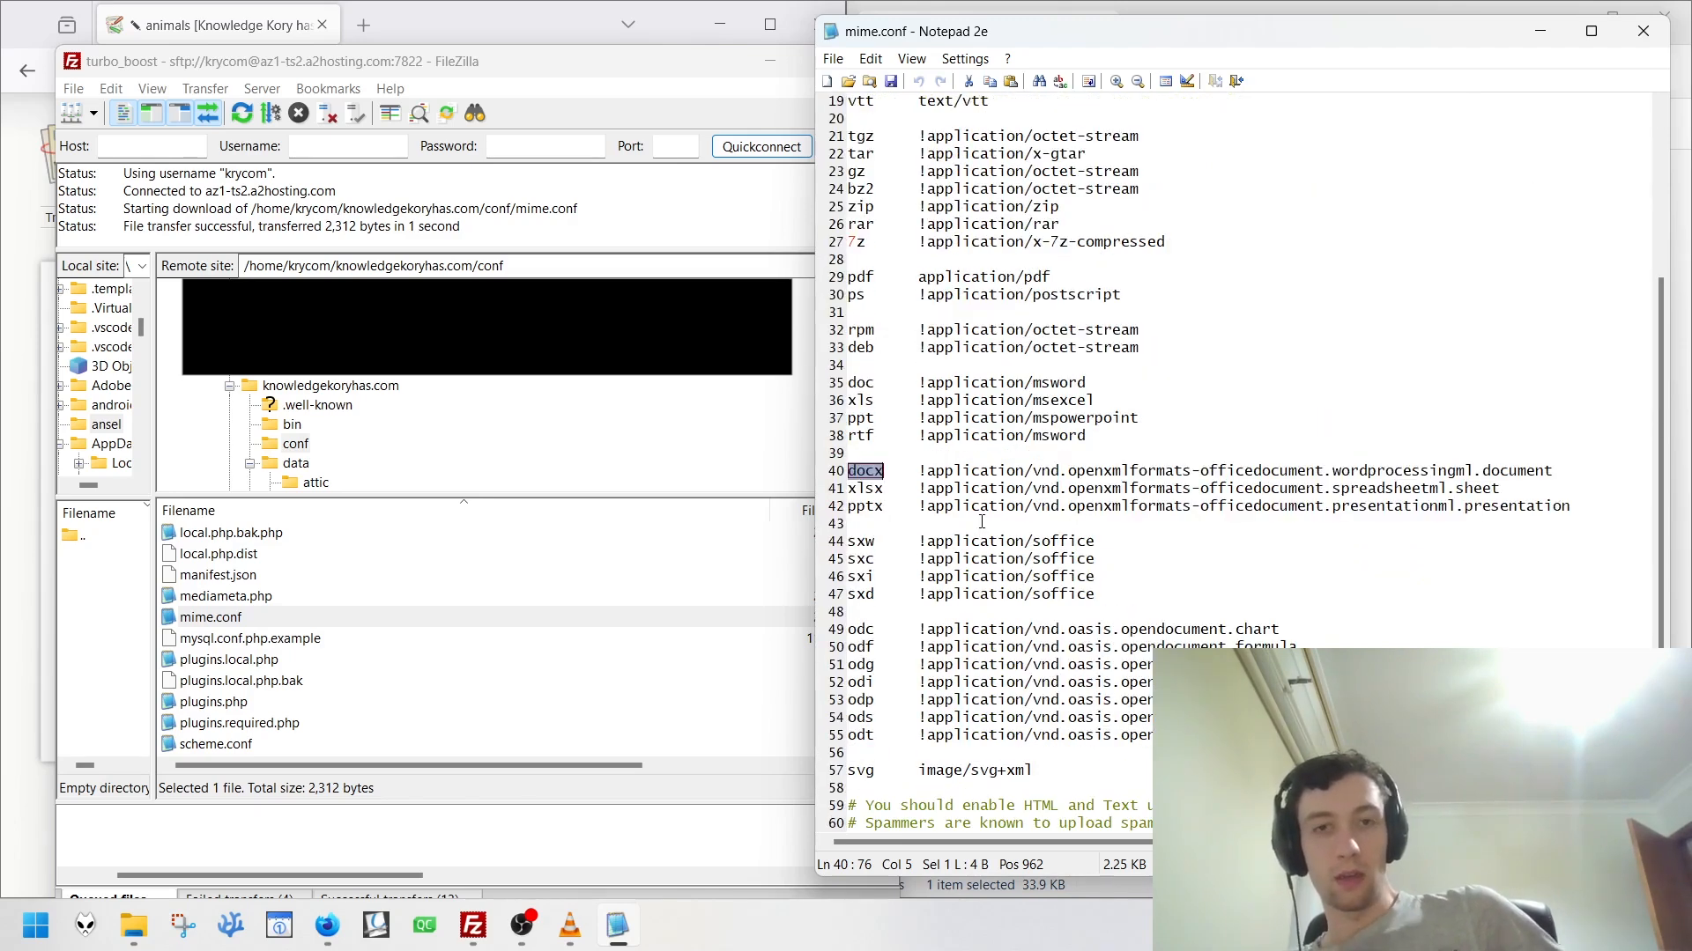
pyautogui.scroll(5, 1178, 517)
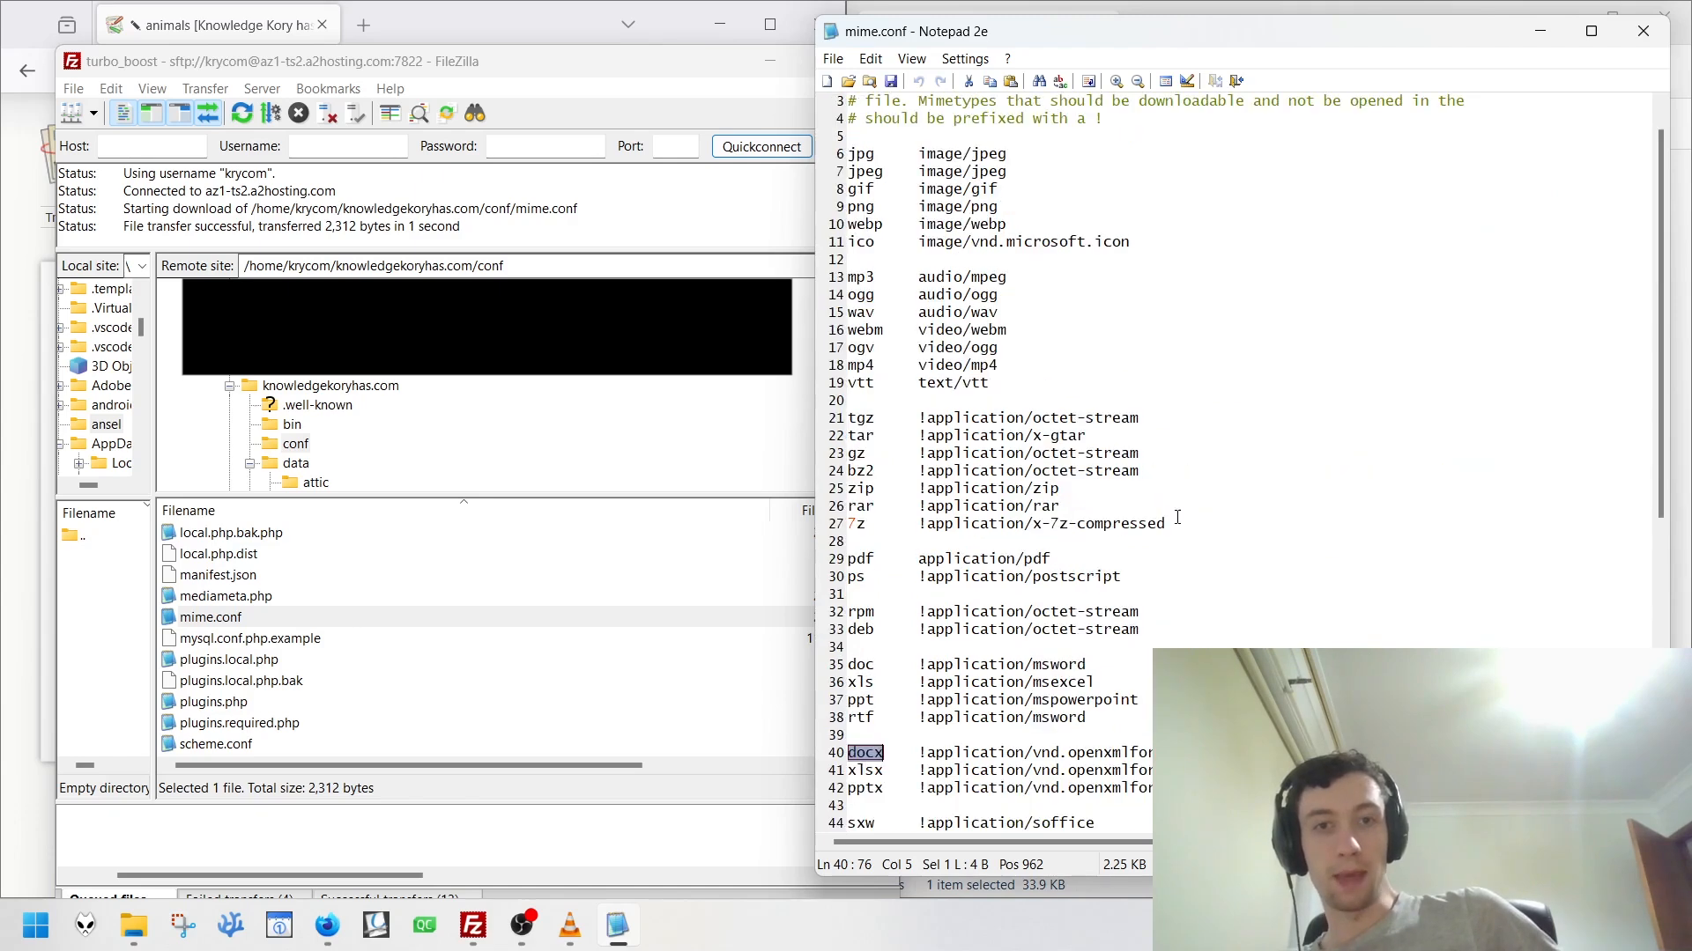
pyautogui.click(1191, 247)
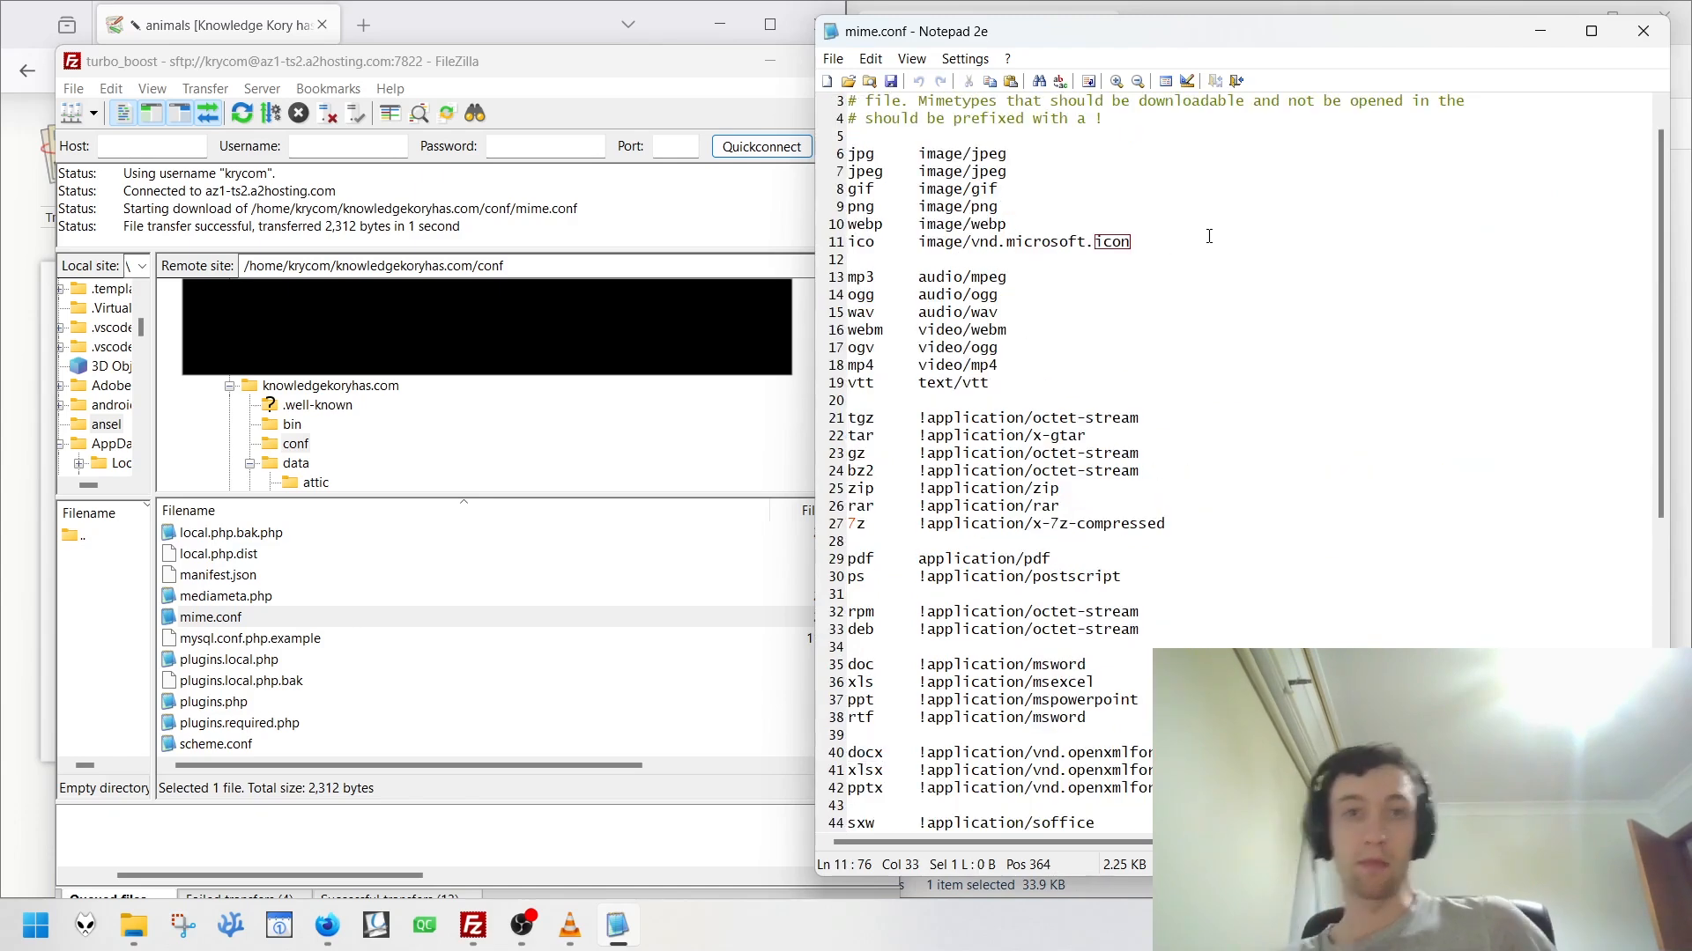
pyautogui.press('Return')
pyautogui.press('Return')
pyautogui.write('indd')
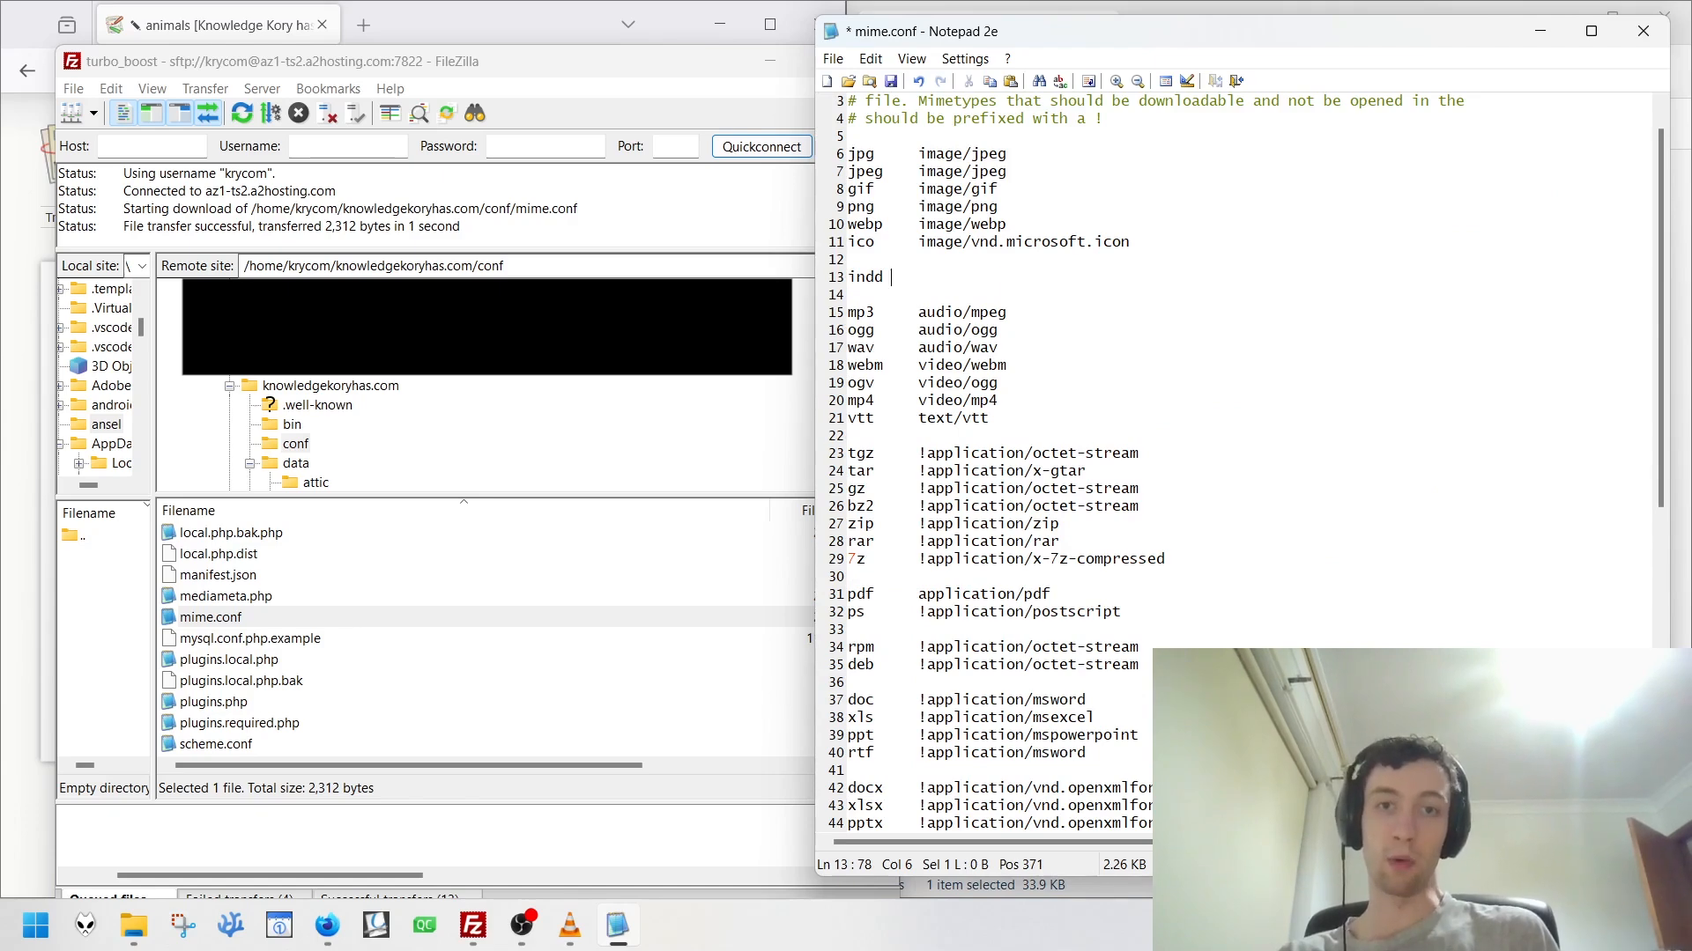
pyautogui.scroll(-6, 917, 223)
pyautogui.scroll(7, 917, 223)
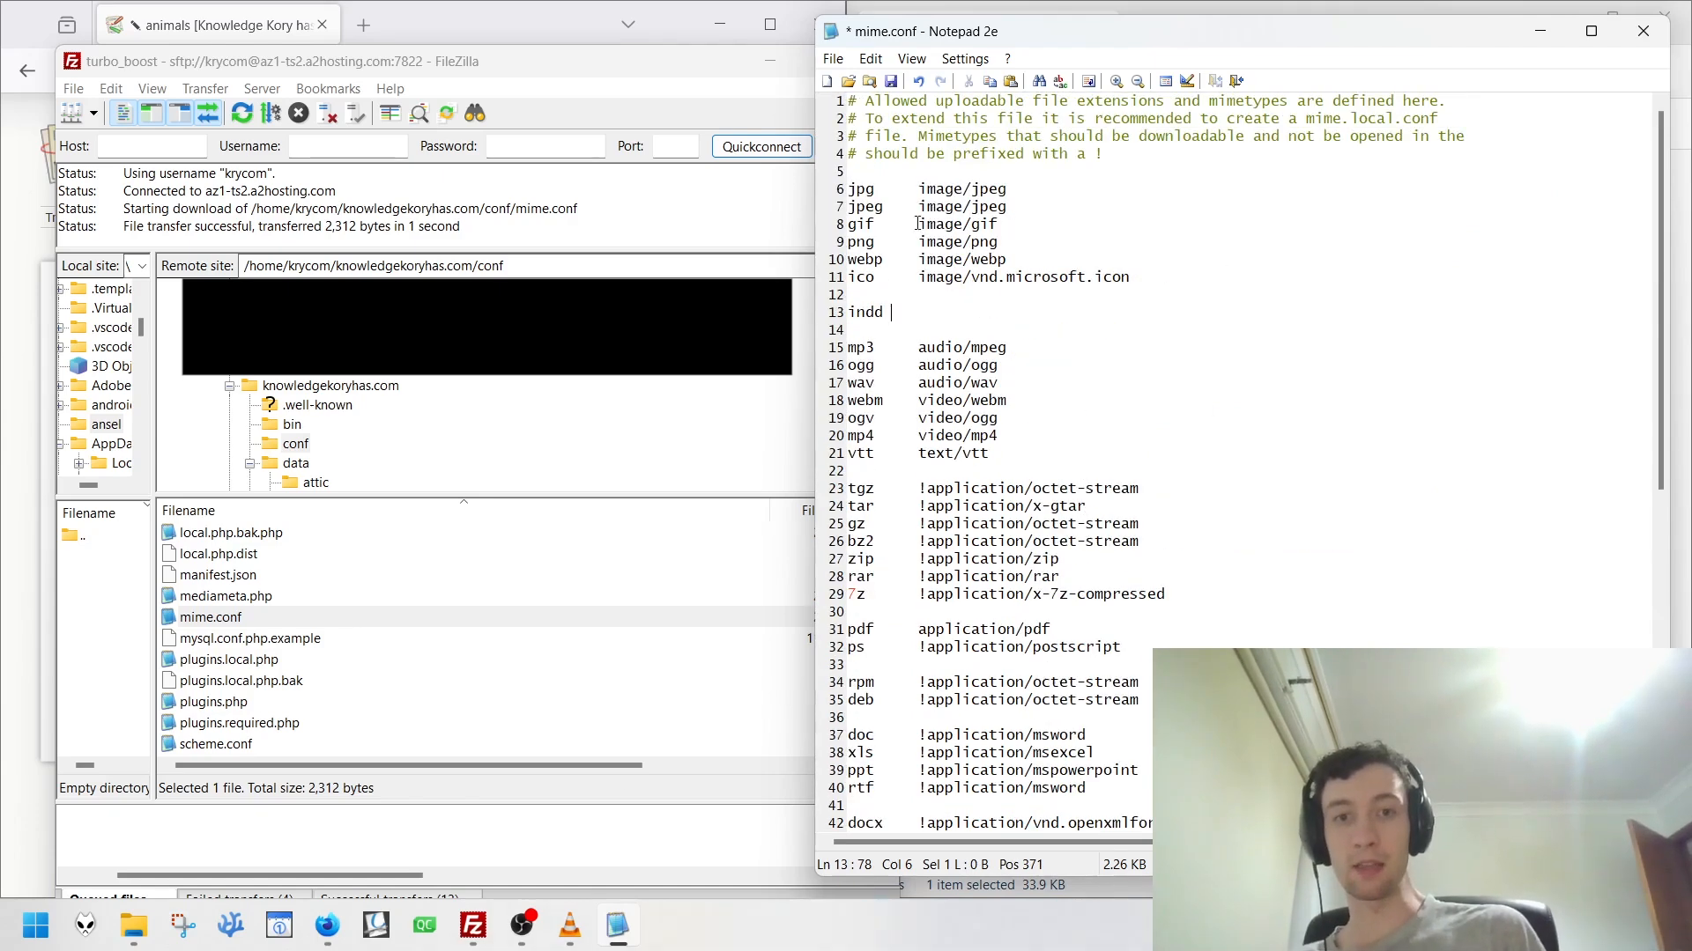
pyautogui.hotkey('ctrl', 'z')
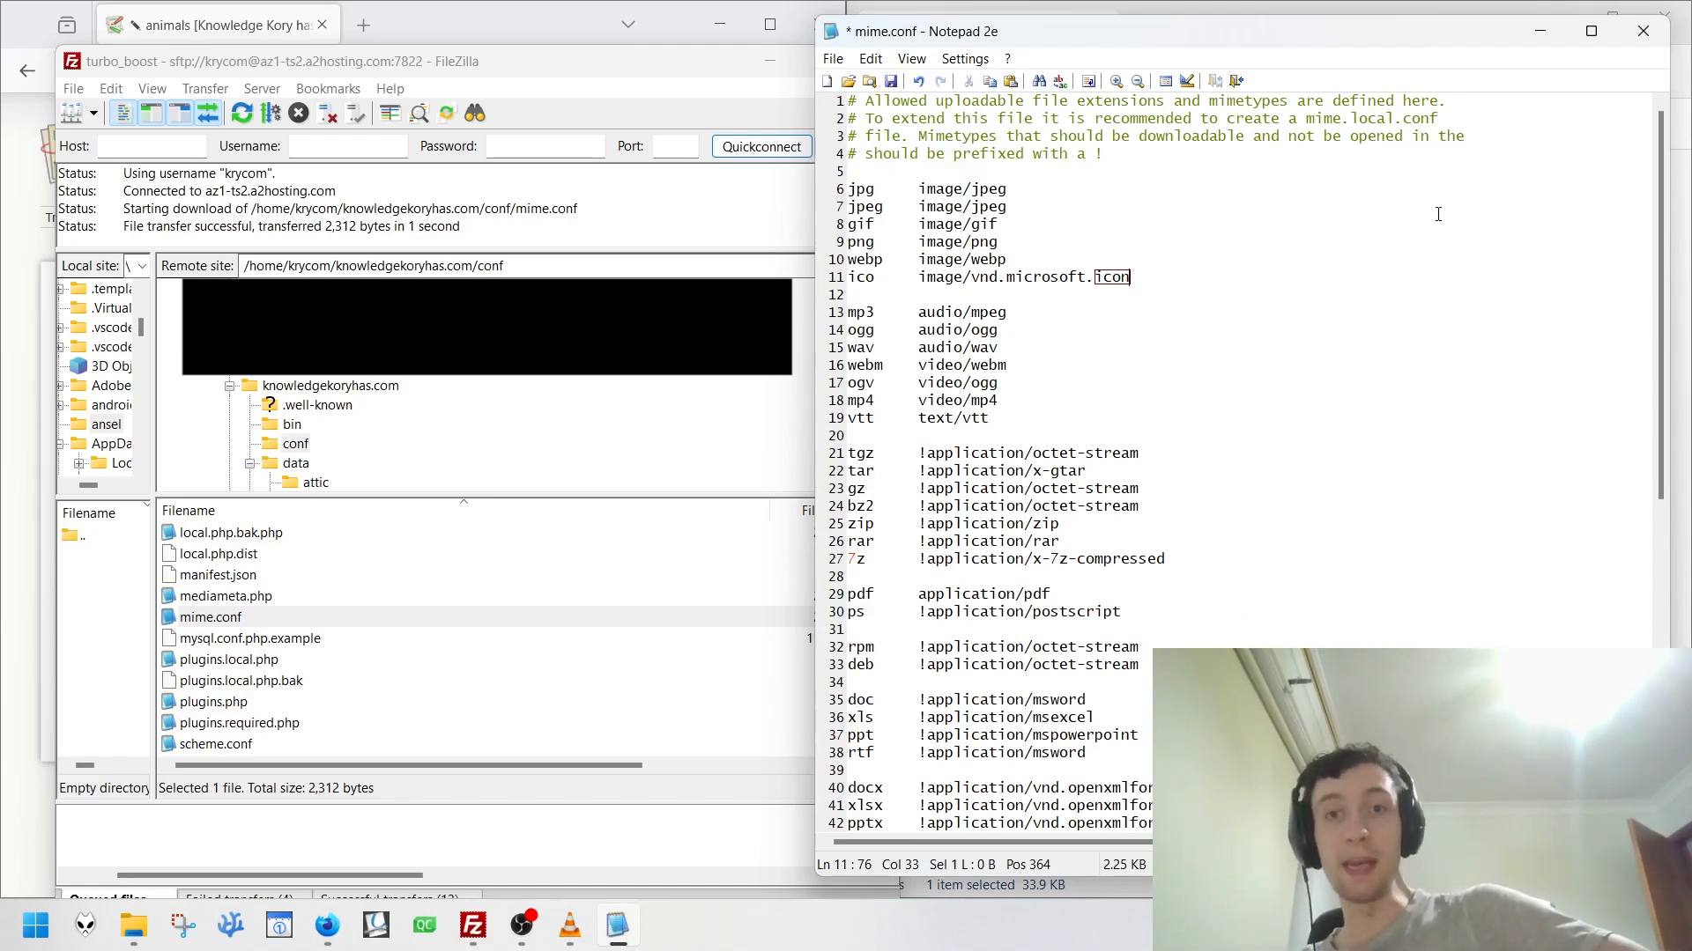
# Compare the list of allowed file extensions in the Media Files window with mime.conf, and close mime.conf.
pyautogui.moveTo(1260, 36); pyautogui.dragTo(674, 49)
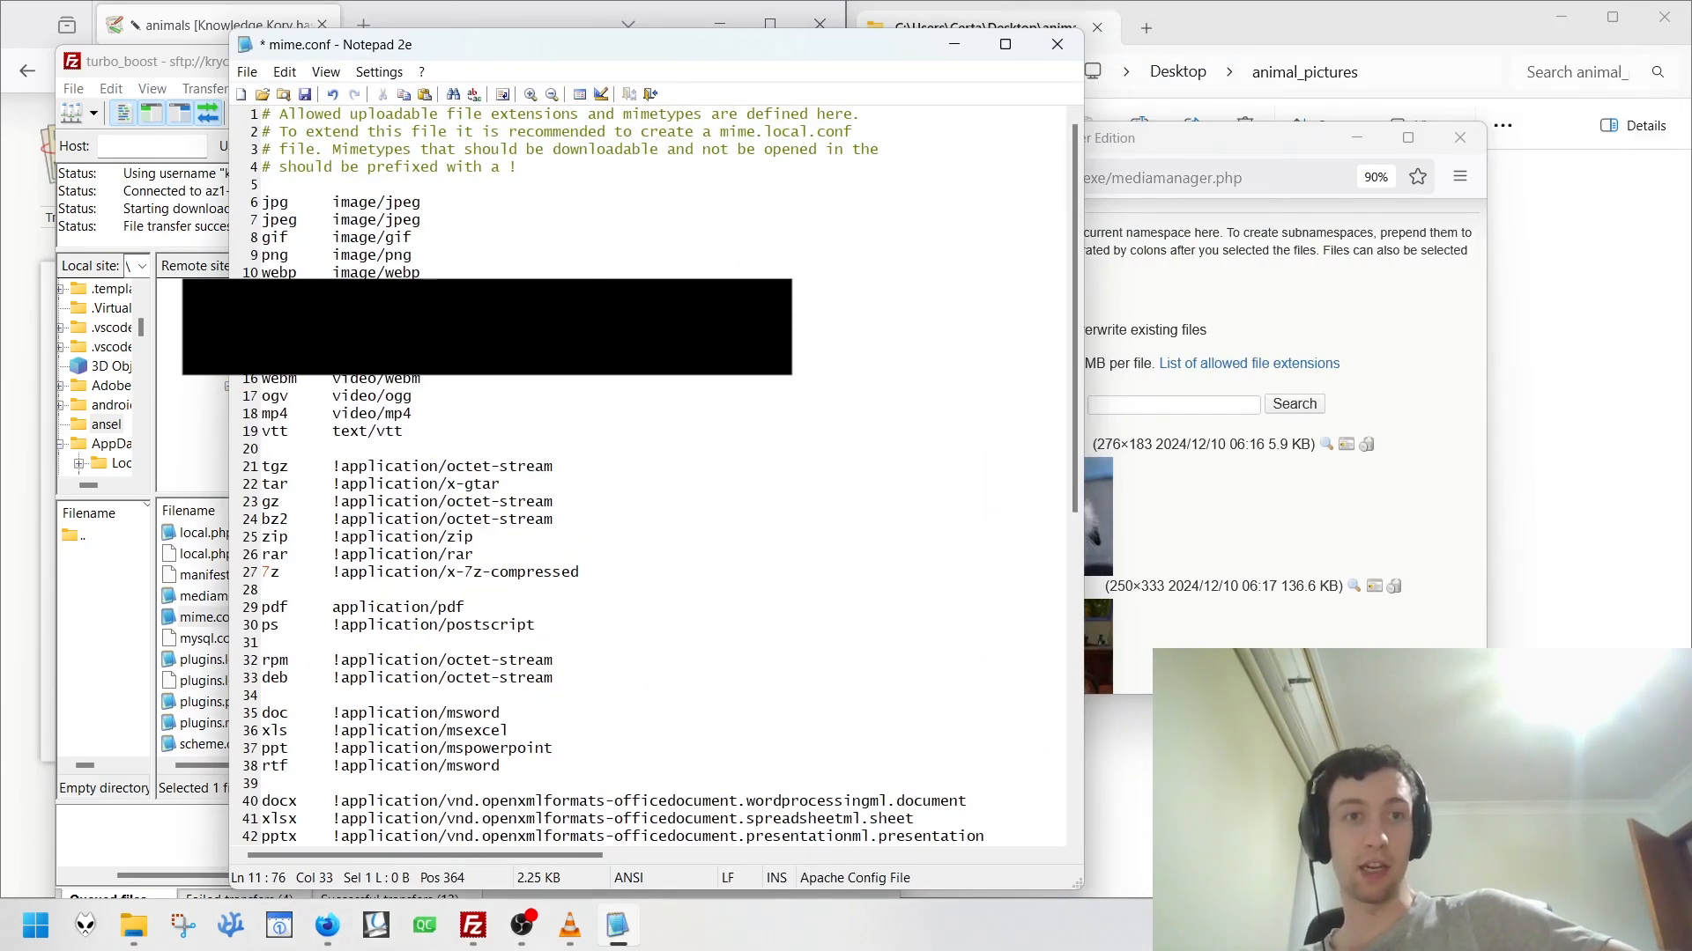
pyautogui.click(1172, 575)
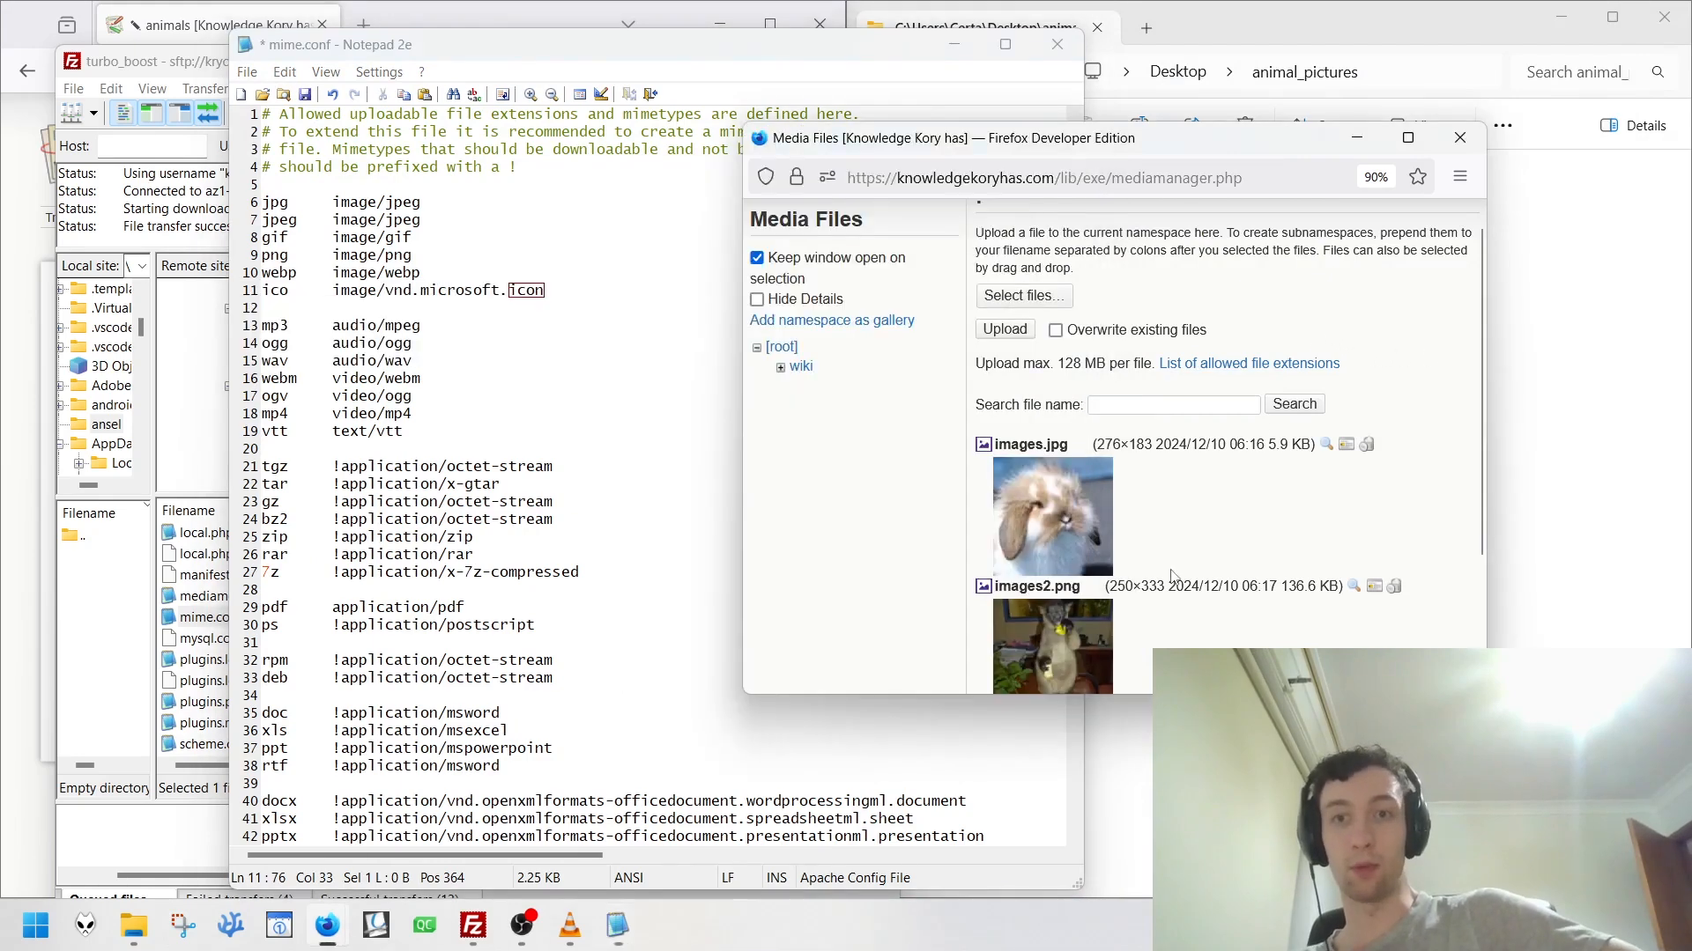
pyautogui.click(1215, 365)
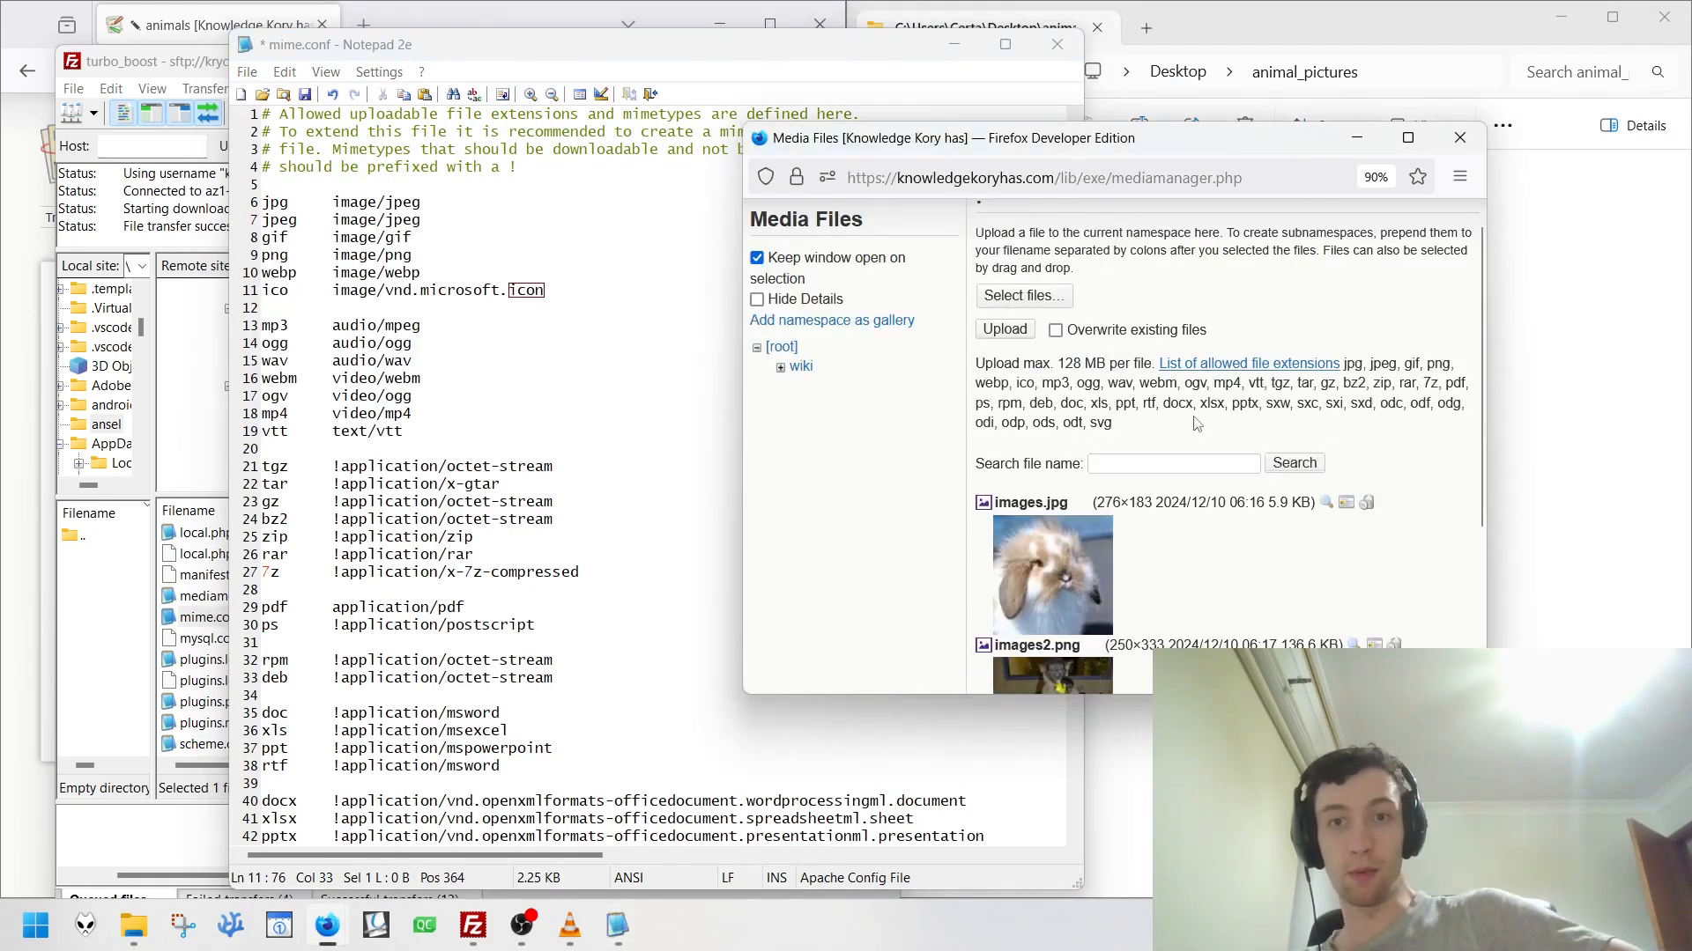
pyautogui.click(1251, 364)
pyautogui.click(396, 363)
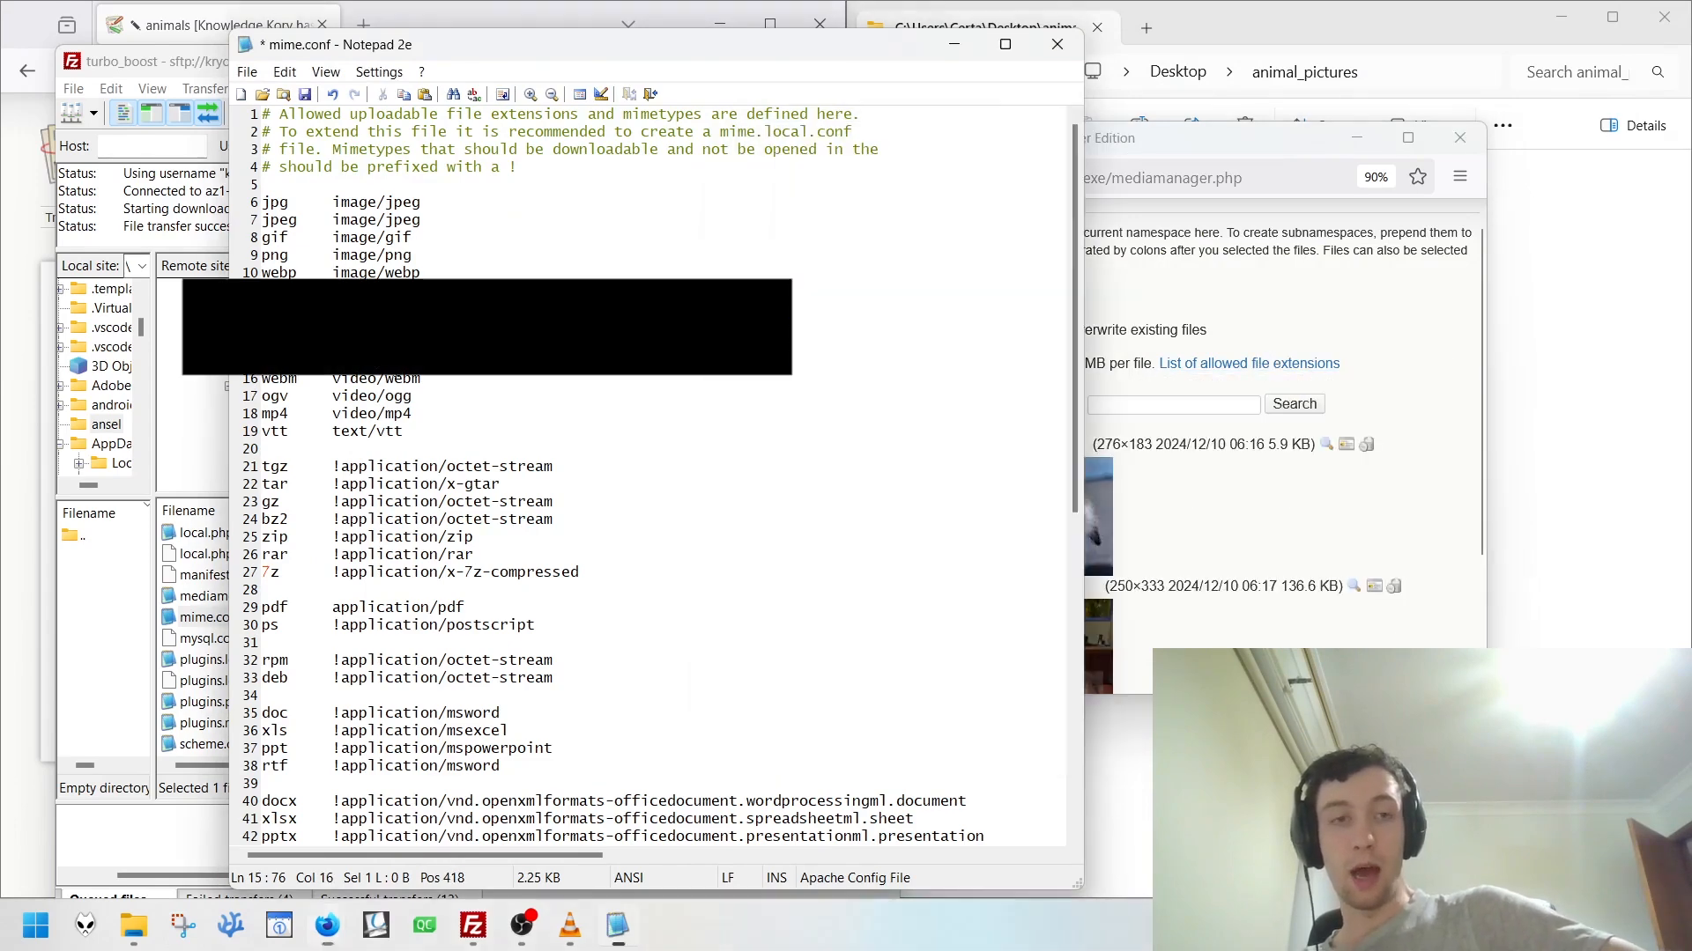
pyautogui.click(1221, 339)
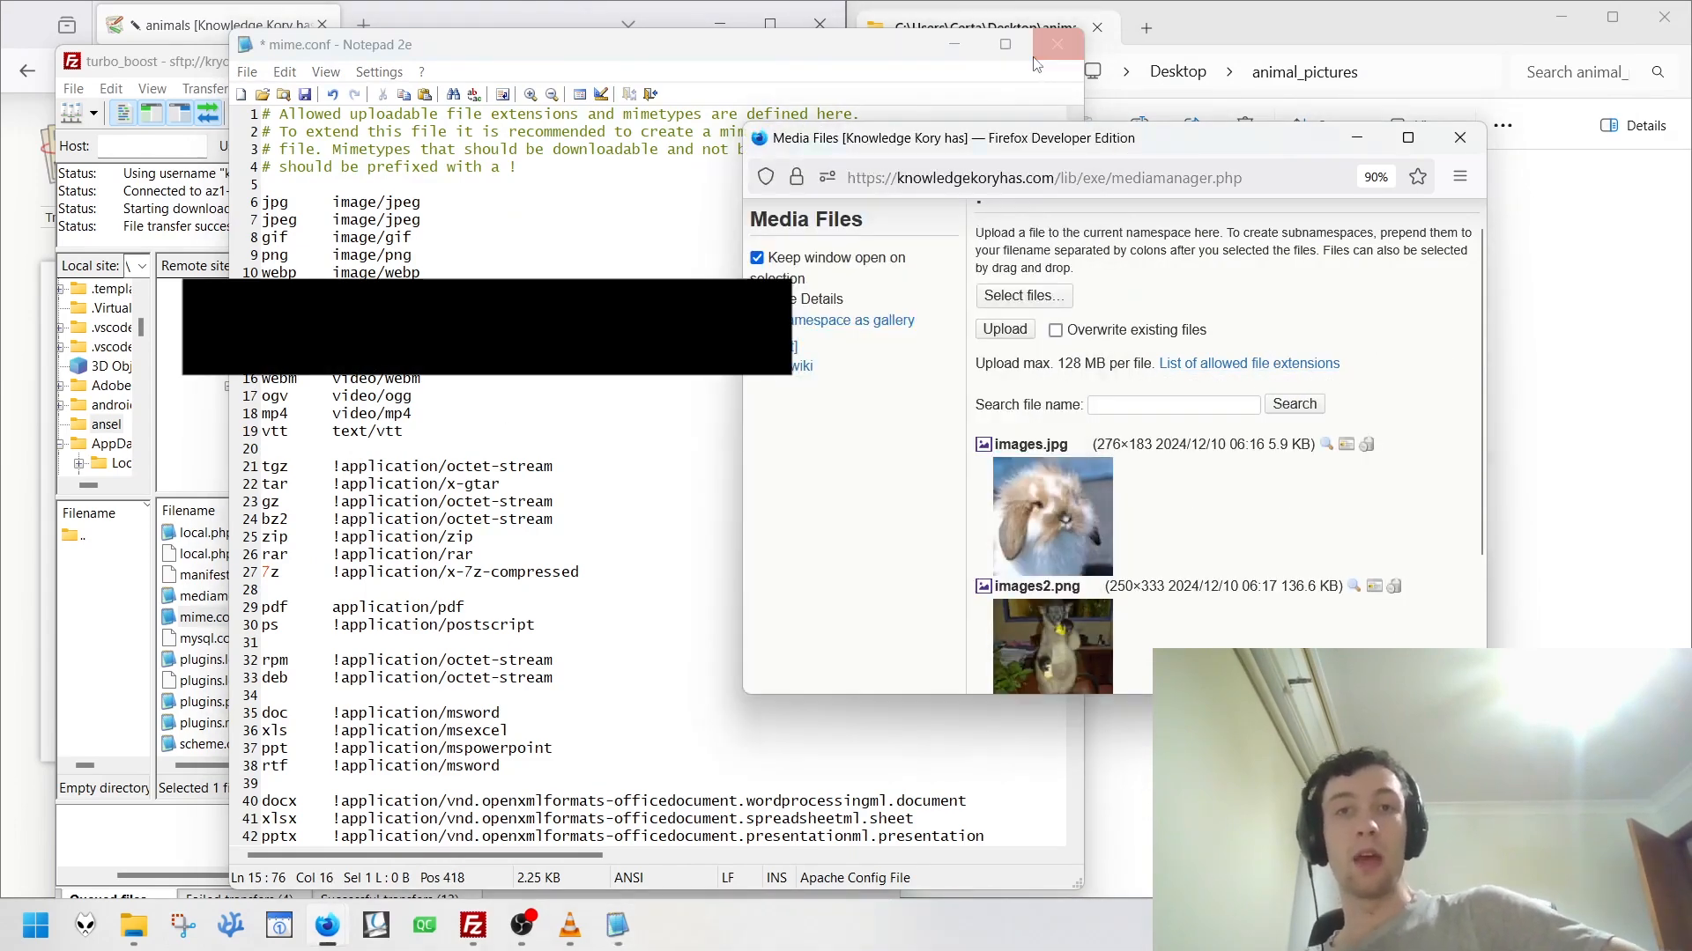
pyautogui.click(1039, 52)
pyautogui.click(907, 534)
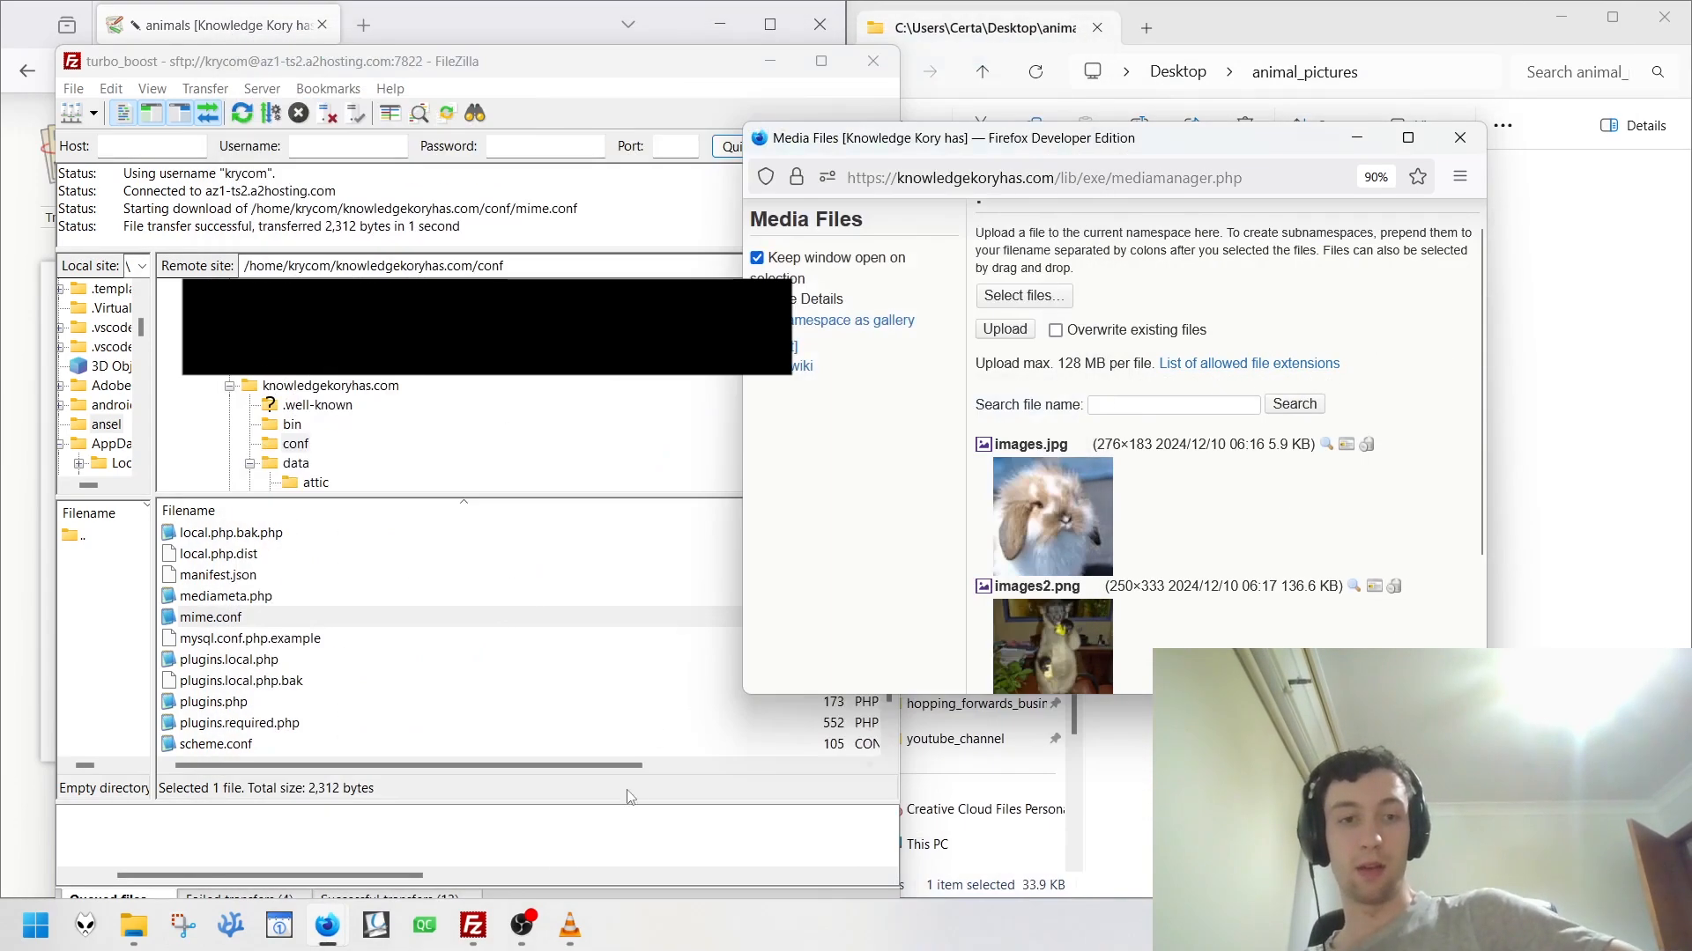
# Switch to FileZilla, view the uploaded files in the remote data/media folder, and minimize FileZilla.
pyautogui.click(472, 934)
pyautogui.scroll(-3, 331, 414)
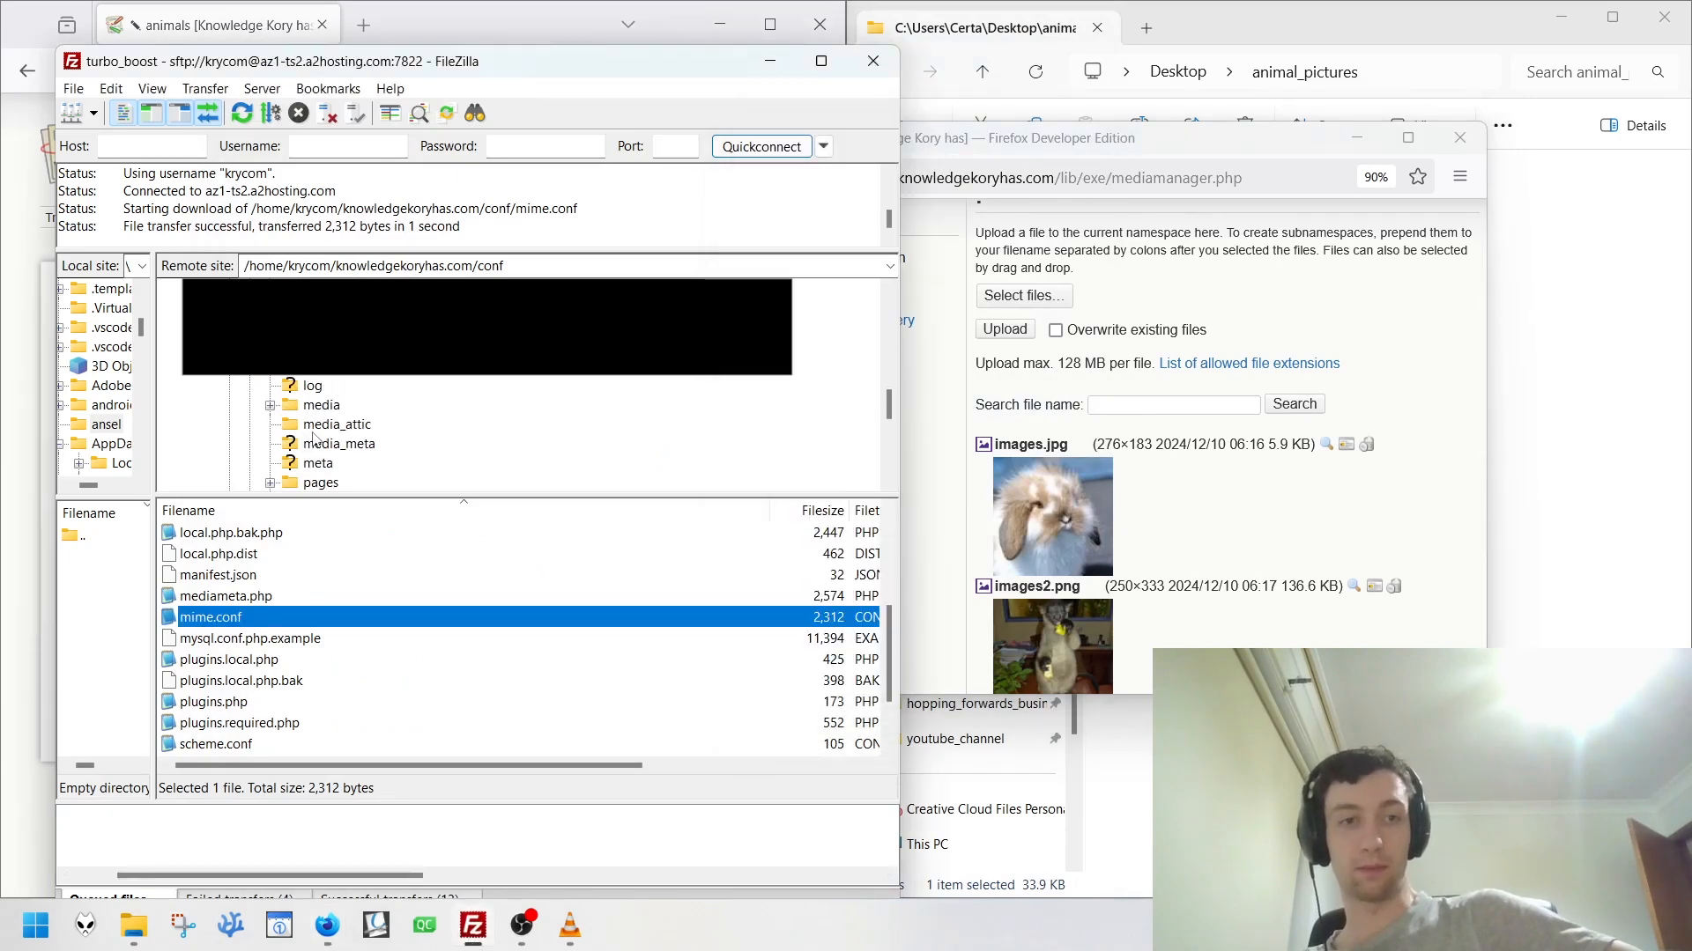
pyautogui.click(330, 405)
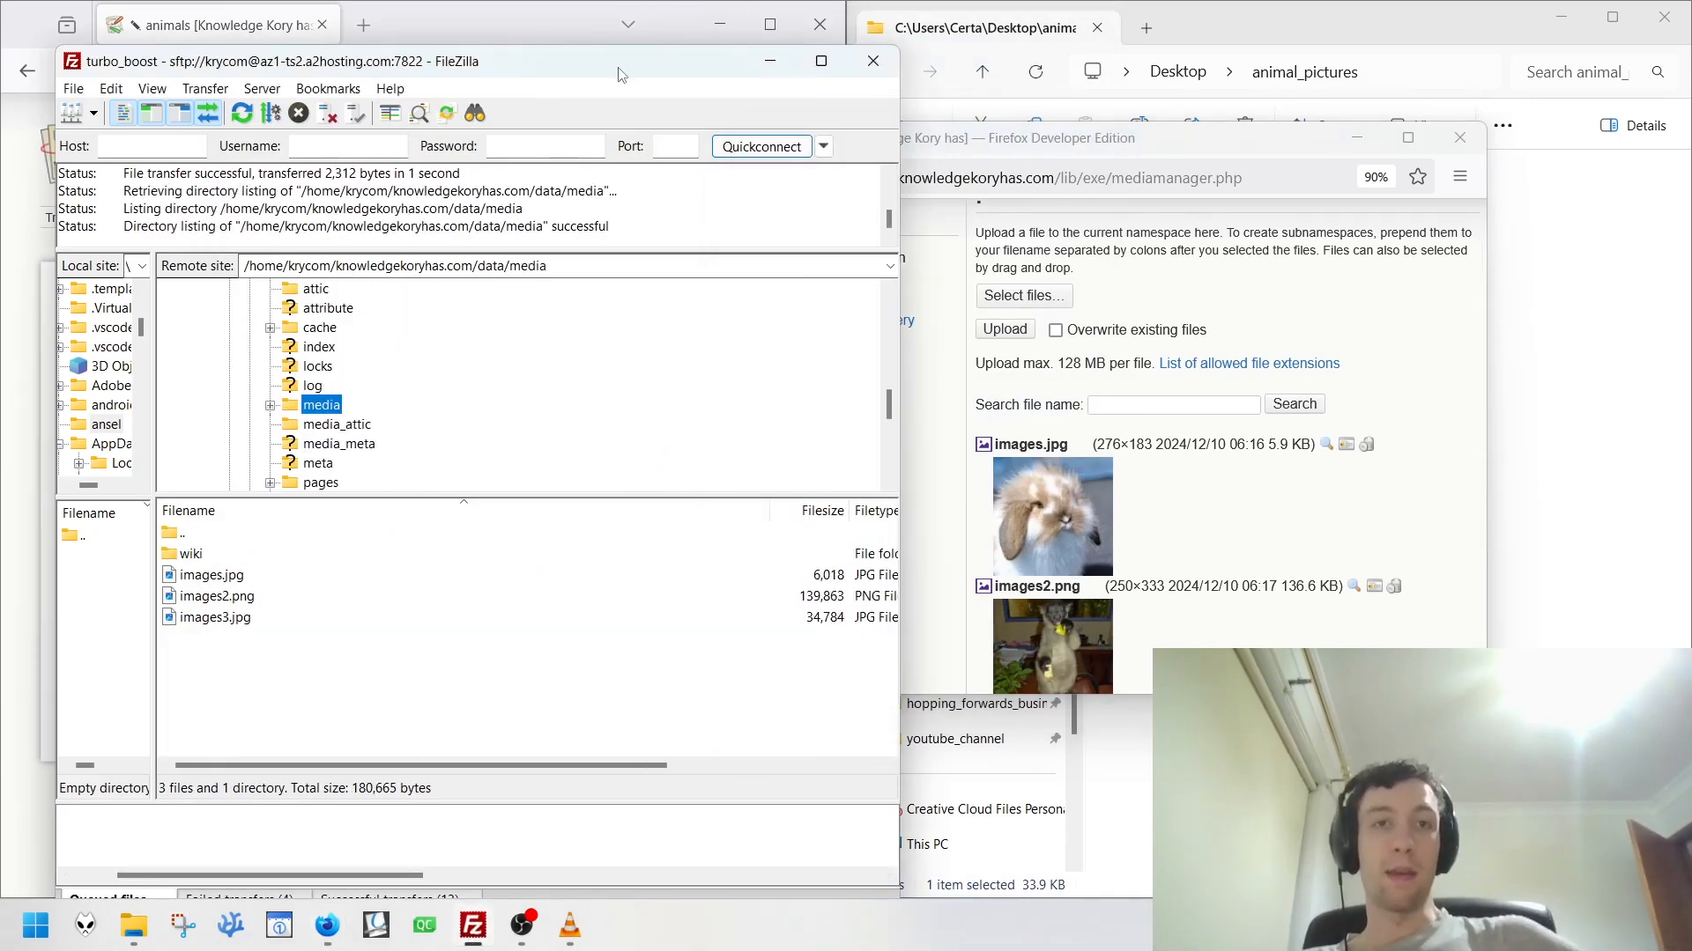
pyautogui.moveTo(630, 61); pyautogui.dragTo(1091, 65)
pyautogui.moveTo(888, 621); pyautogui.dragTo(957, 655)
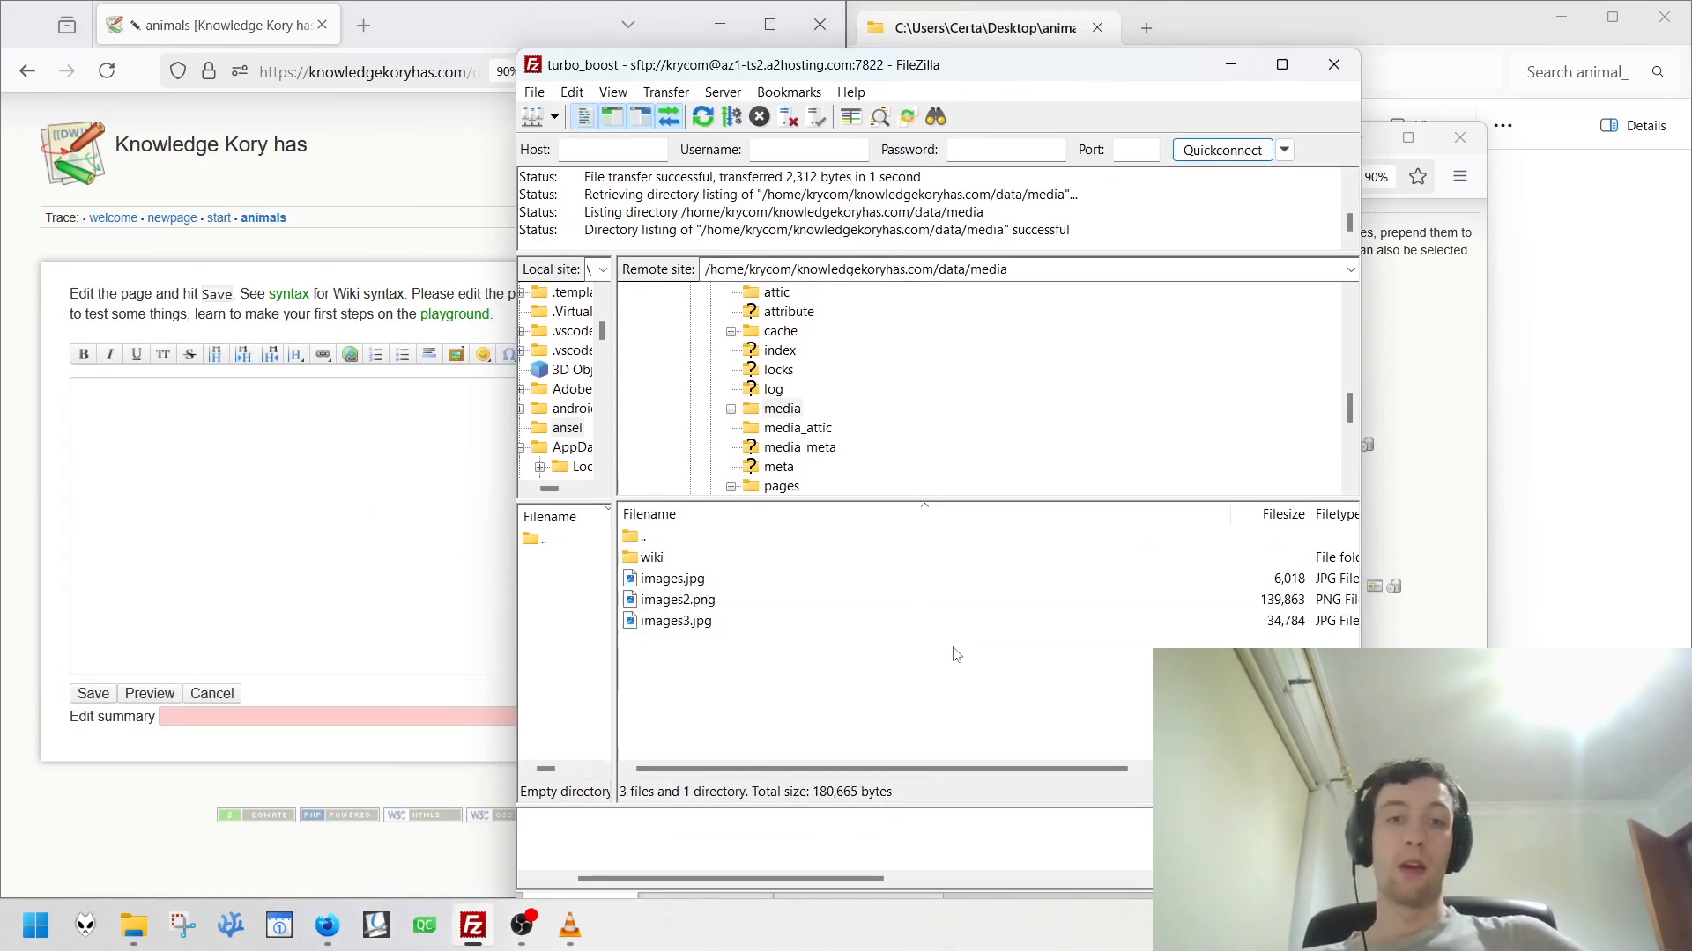
pyautogui.click(1231, 64)
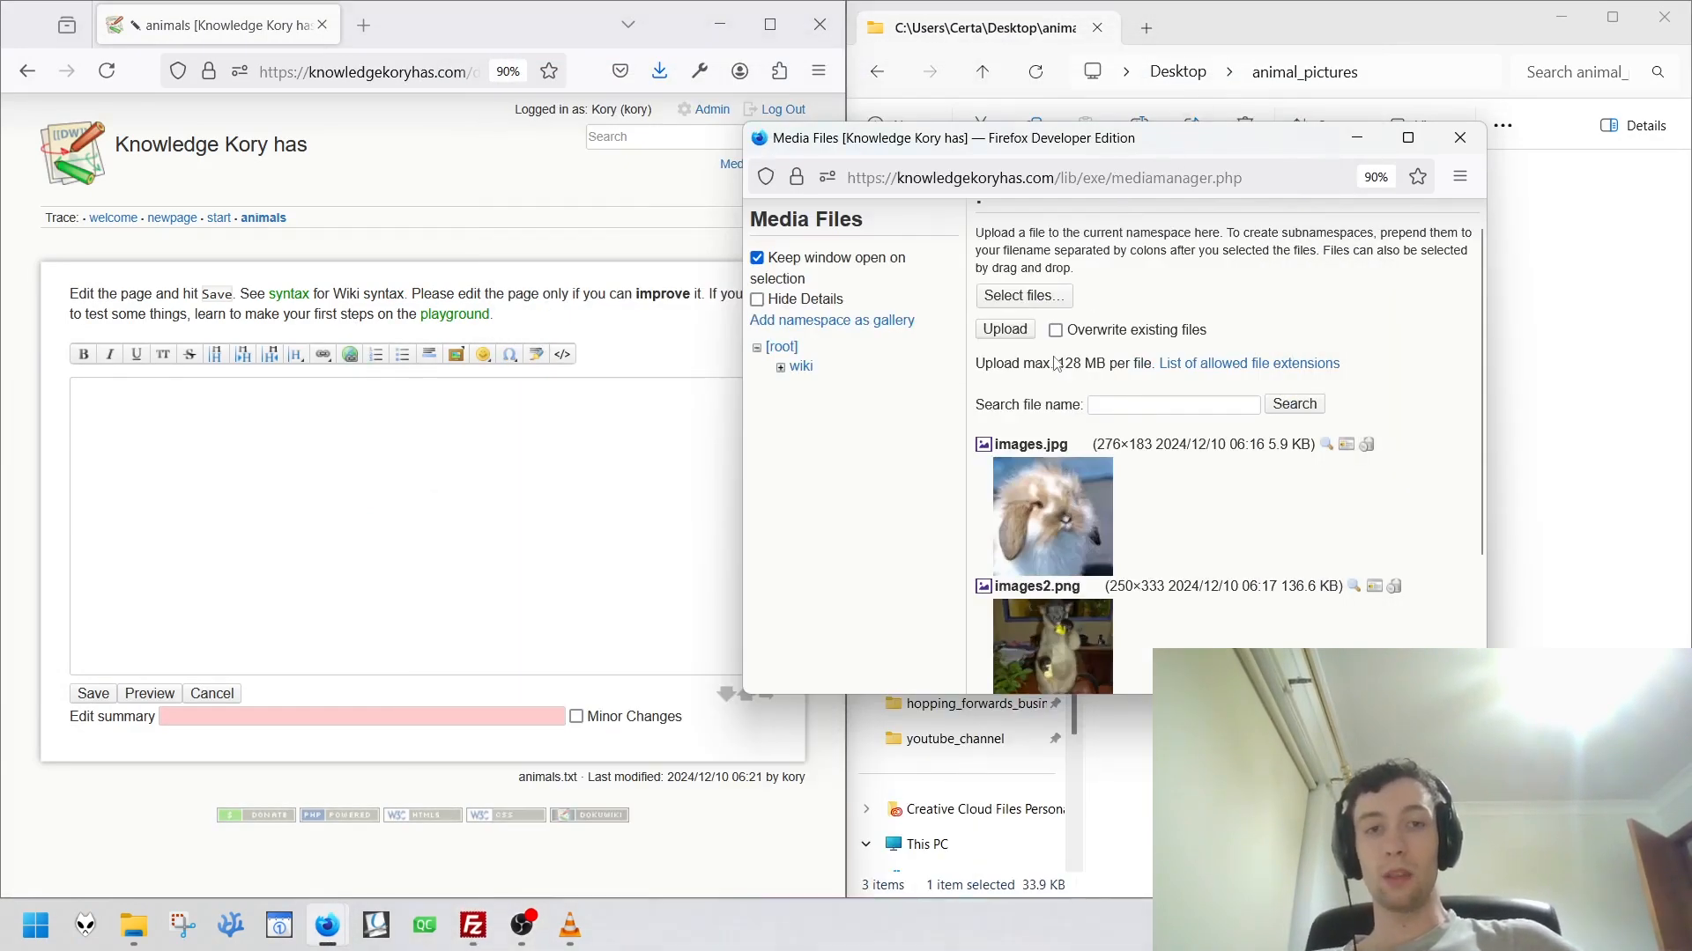
pyautogui.click(521, 925)
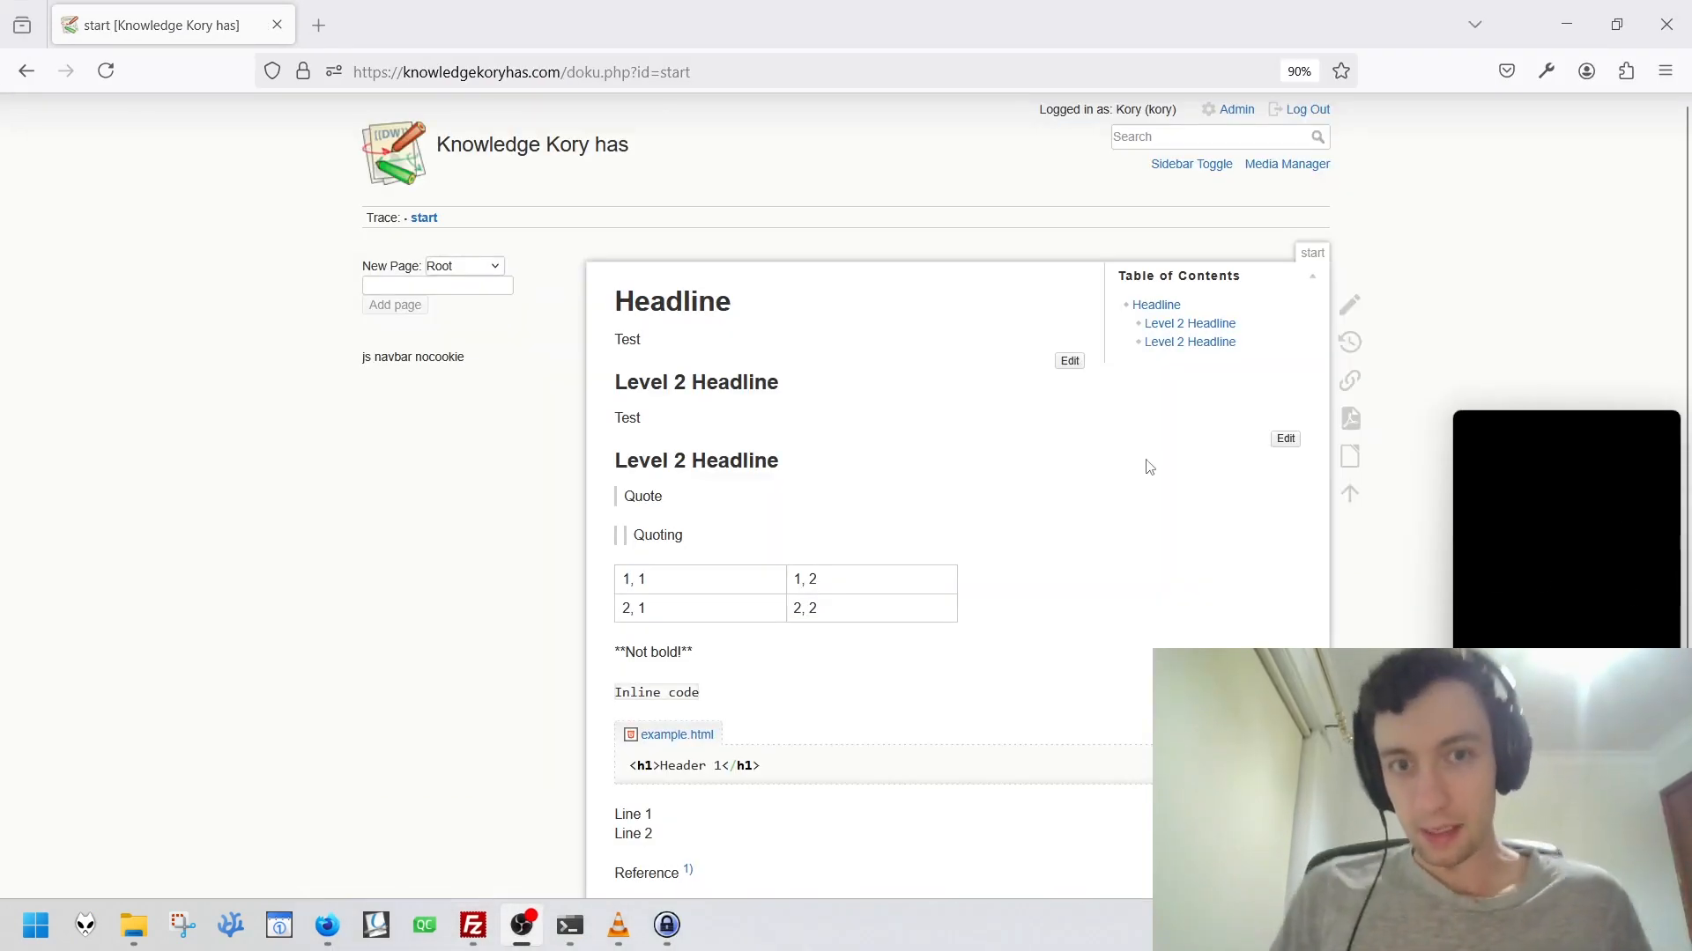
pyautogui.middleClick(1152, 504)
pyautogui.moveTo(1357, 299)
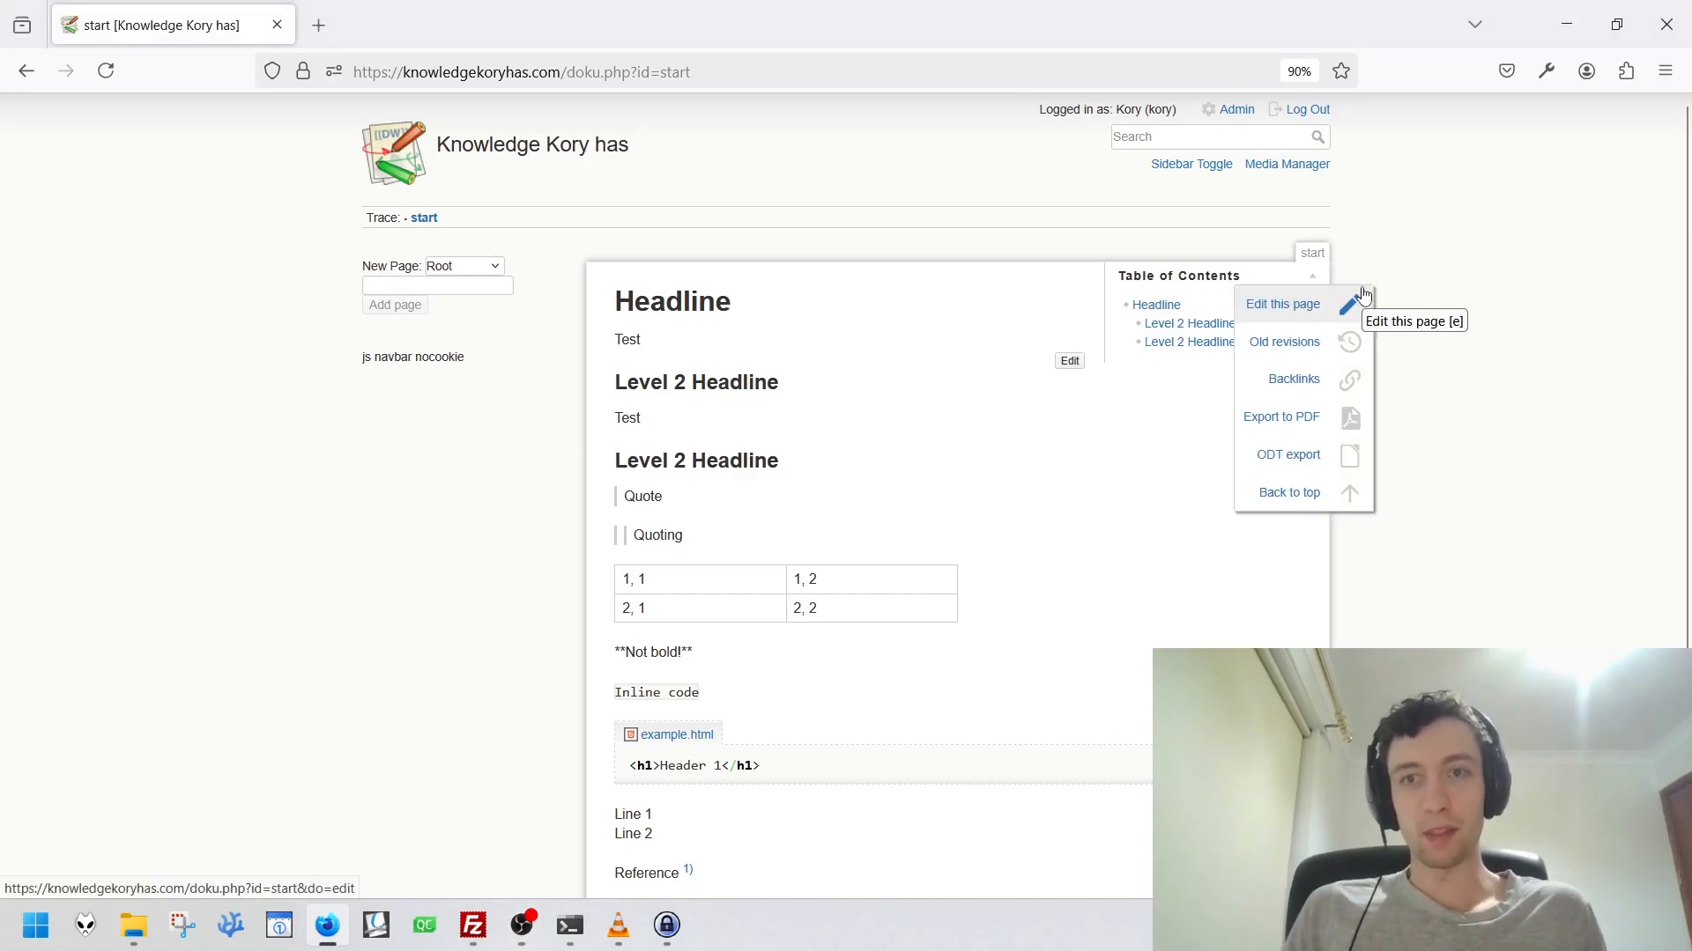
pyautogui.click(1352, 302)
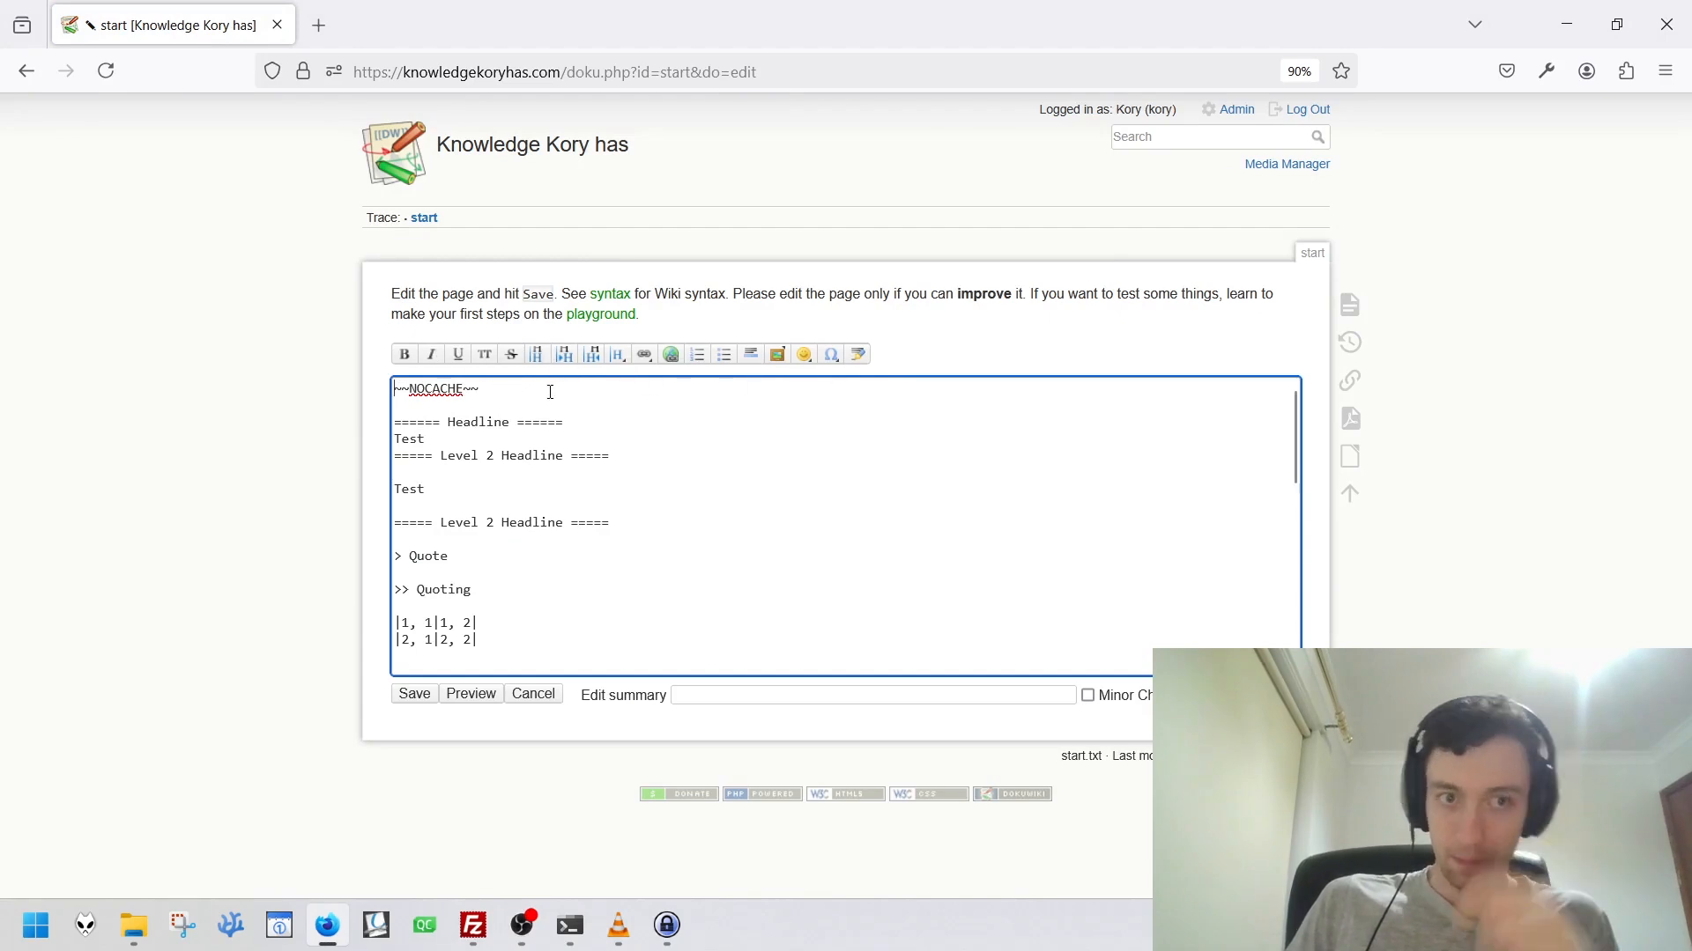
pyautogui.click(414, 695)
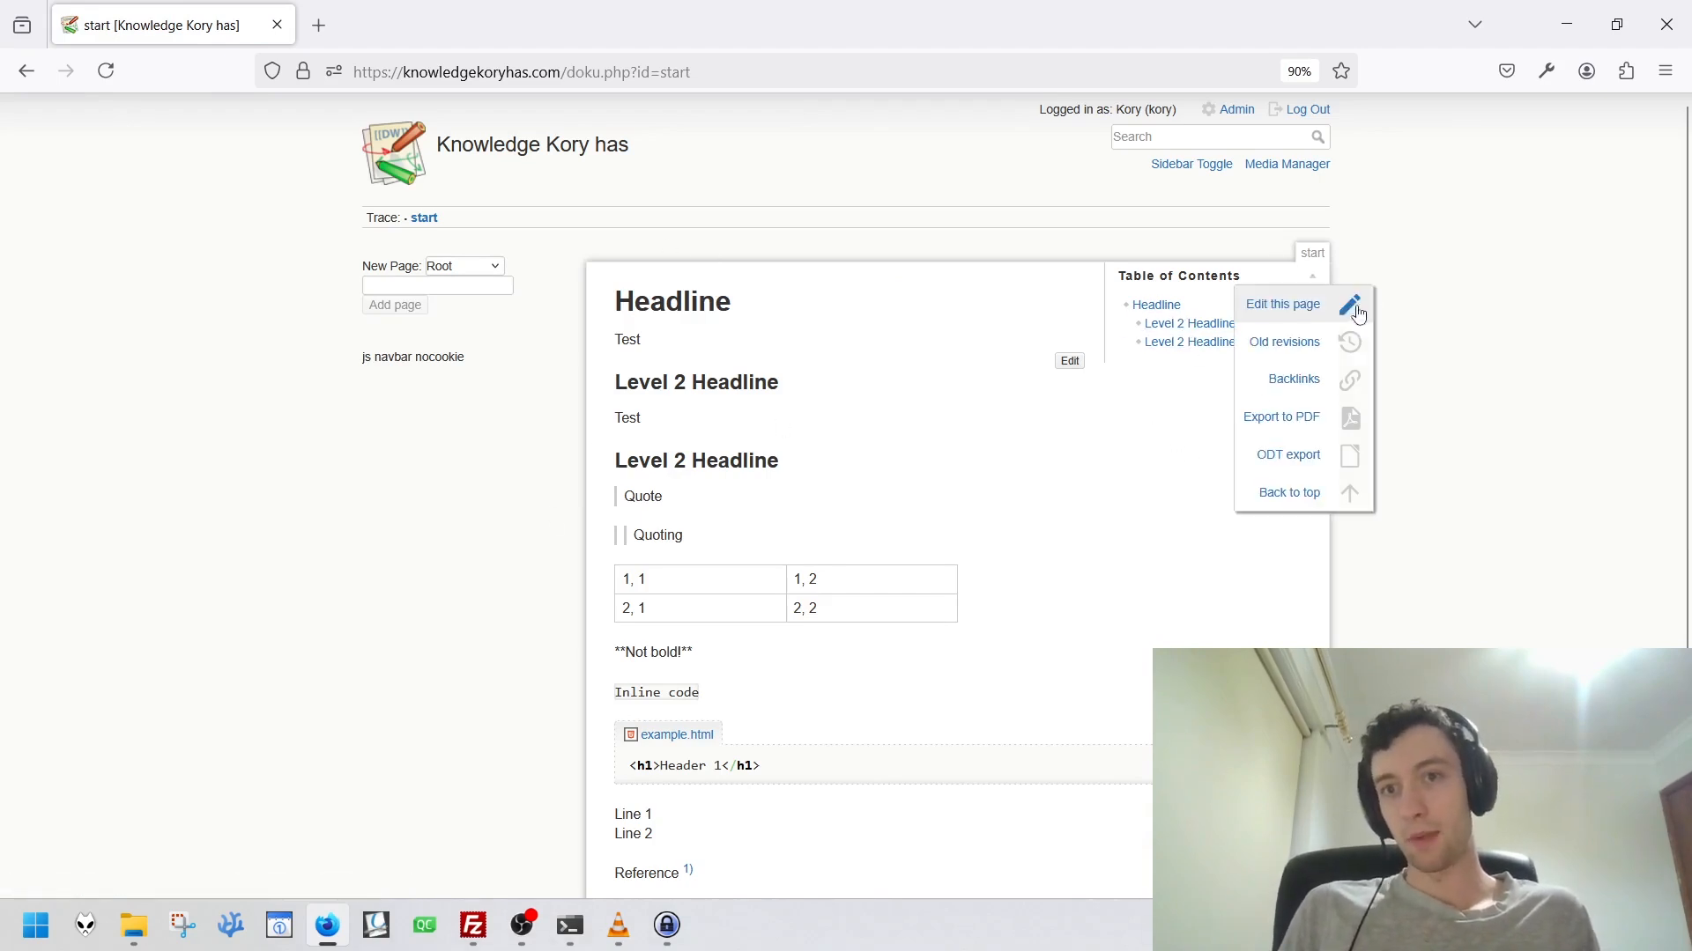
# Open the start page for editing and insert a copy of the ~~NOCACHE~~ line at the very beginning.
pyautogui.click(1340, 322)
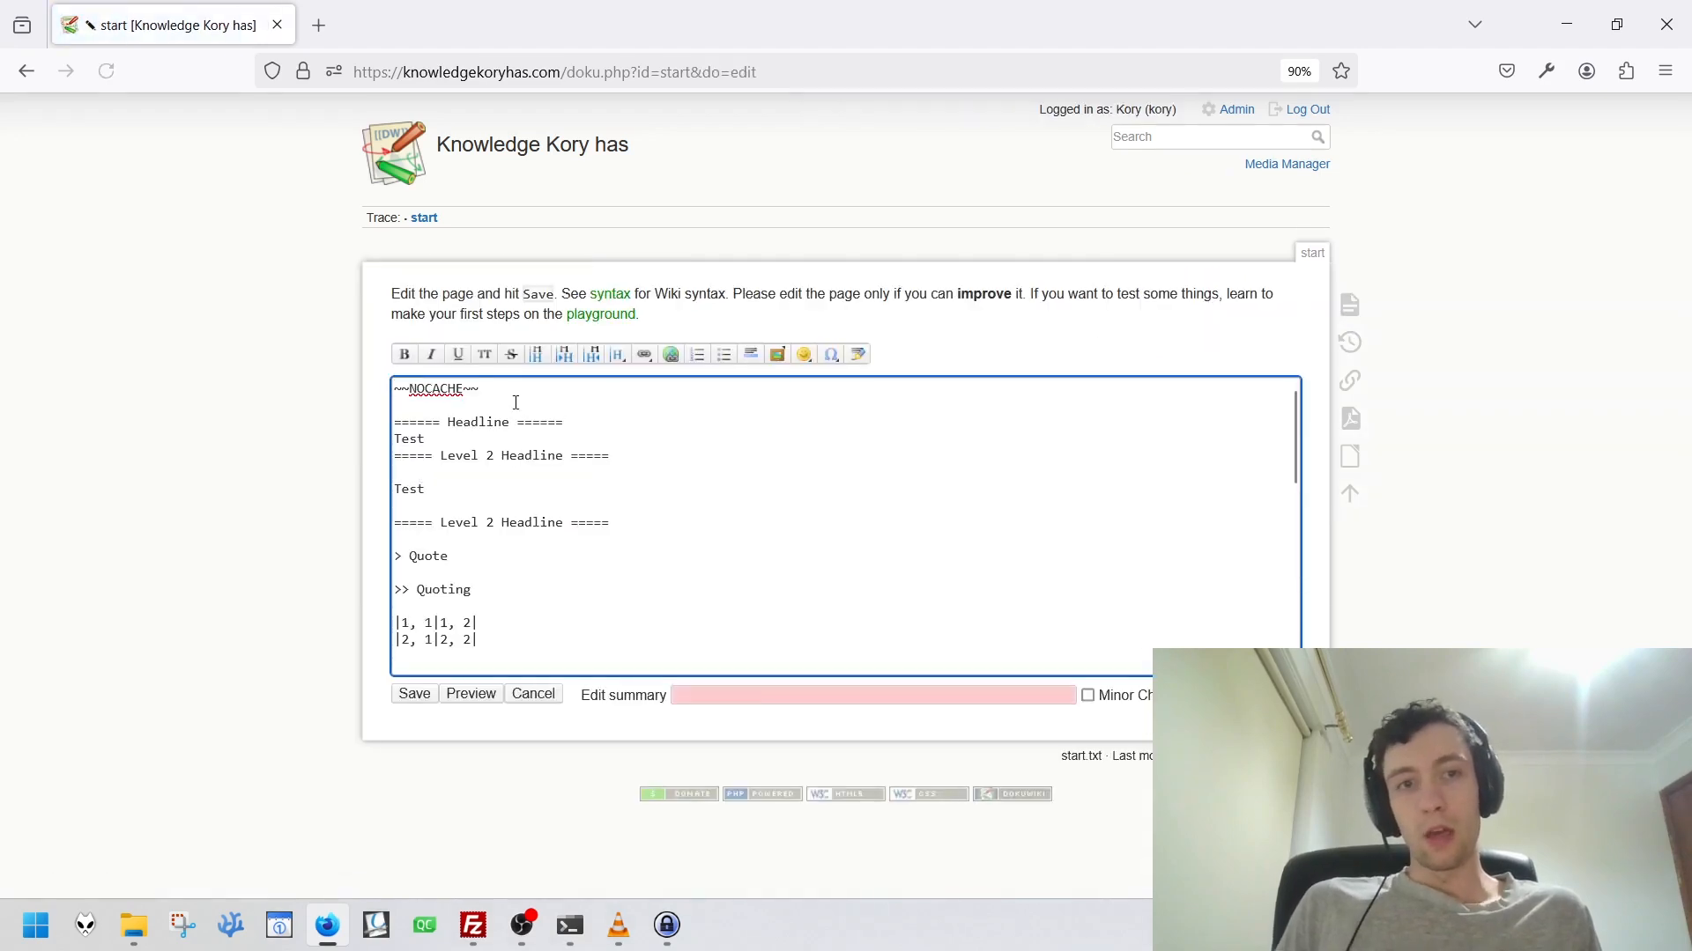
pyautogui.tripleClick(493, 395)
pyautogui.hotkey('ctrl', 'c')
pyautogui.press('Left')
pyautogui.press('Return')
pyautogui.press('Return')
pyautogui.press('Up')
pyautogui.press('Up')
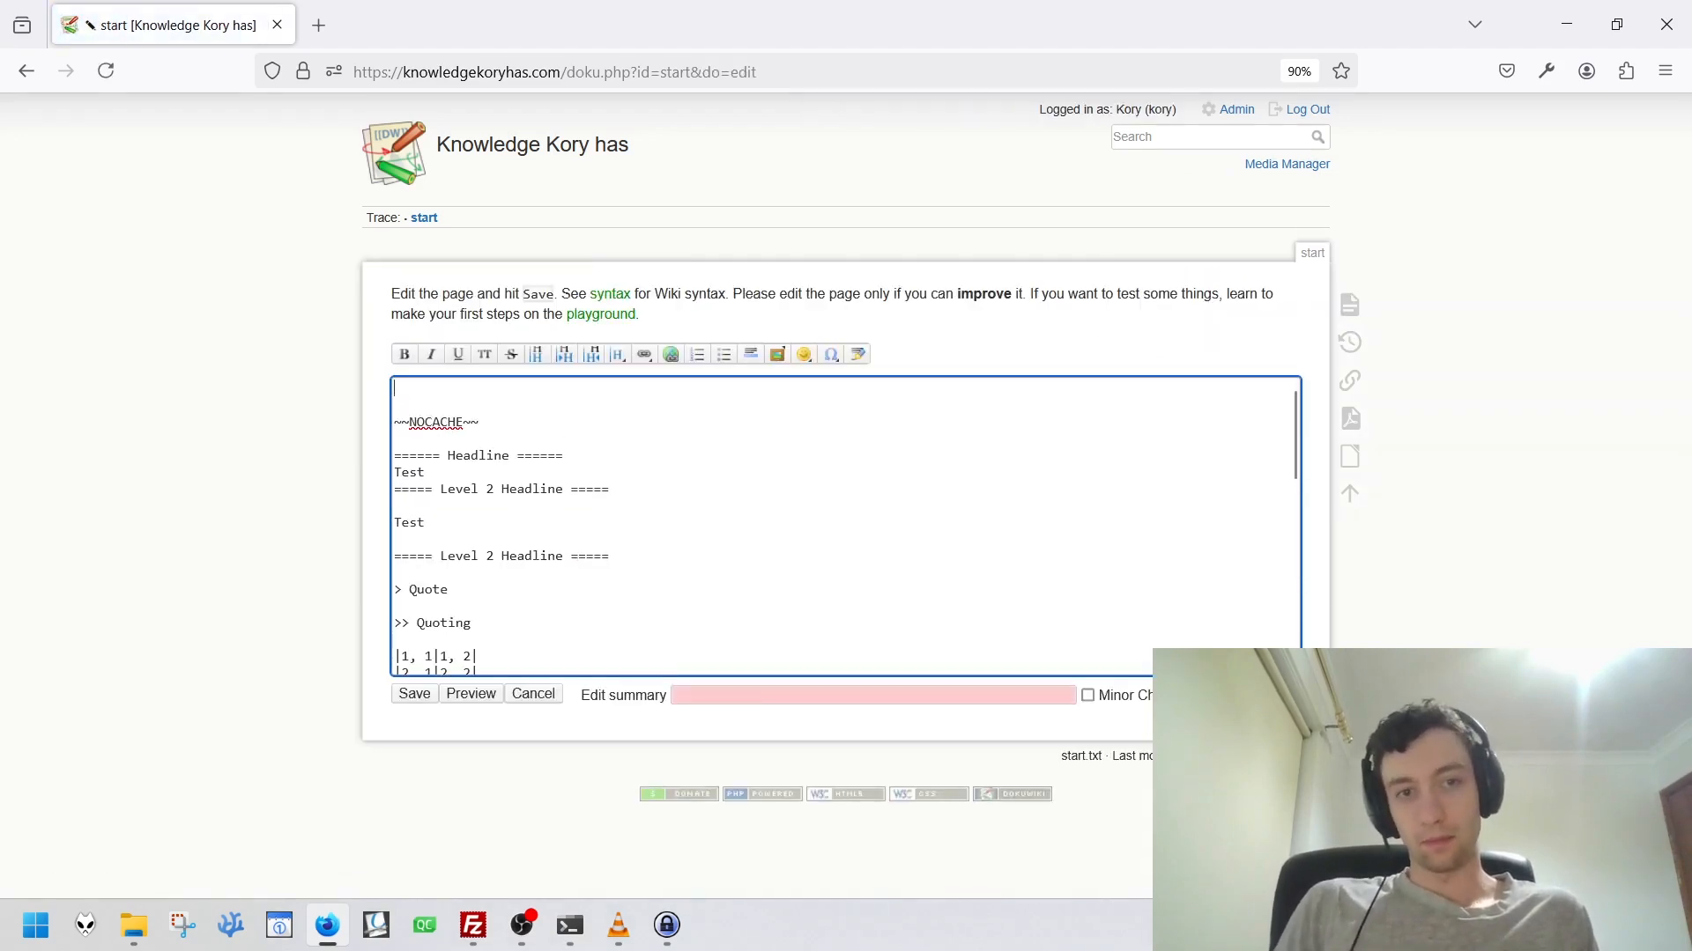
pyautogui.hotkey('ctrl', 'v')
# Change the copied first macro to ~~NOTOC~~ and save the start page.
pyautogui.moveTo(465, 393); pyautogui.dragTo(433, 395)
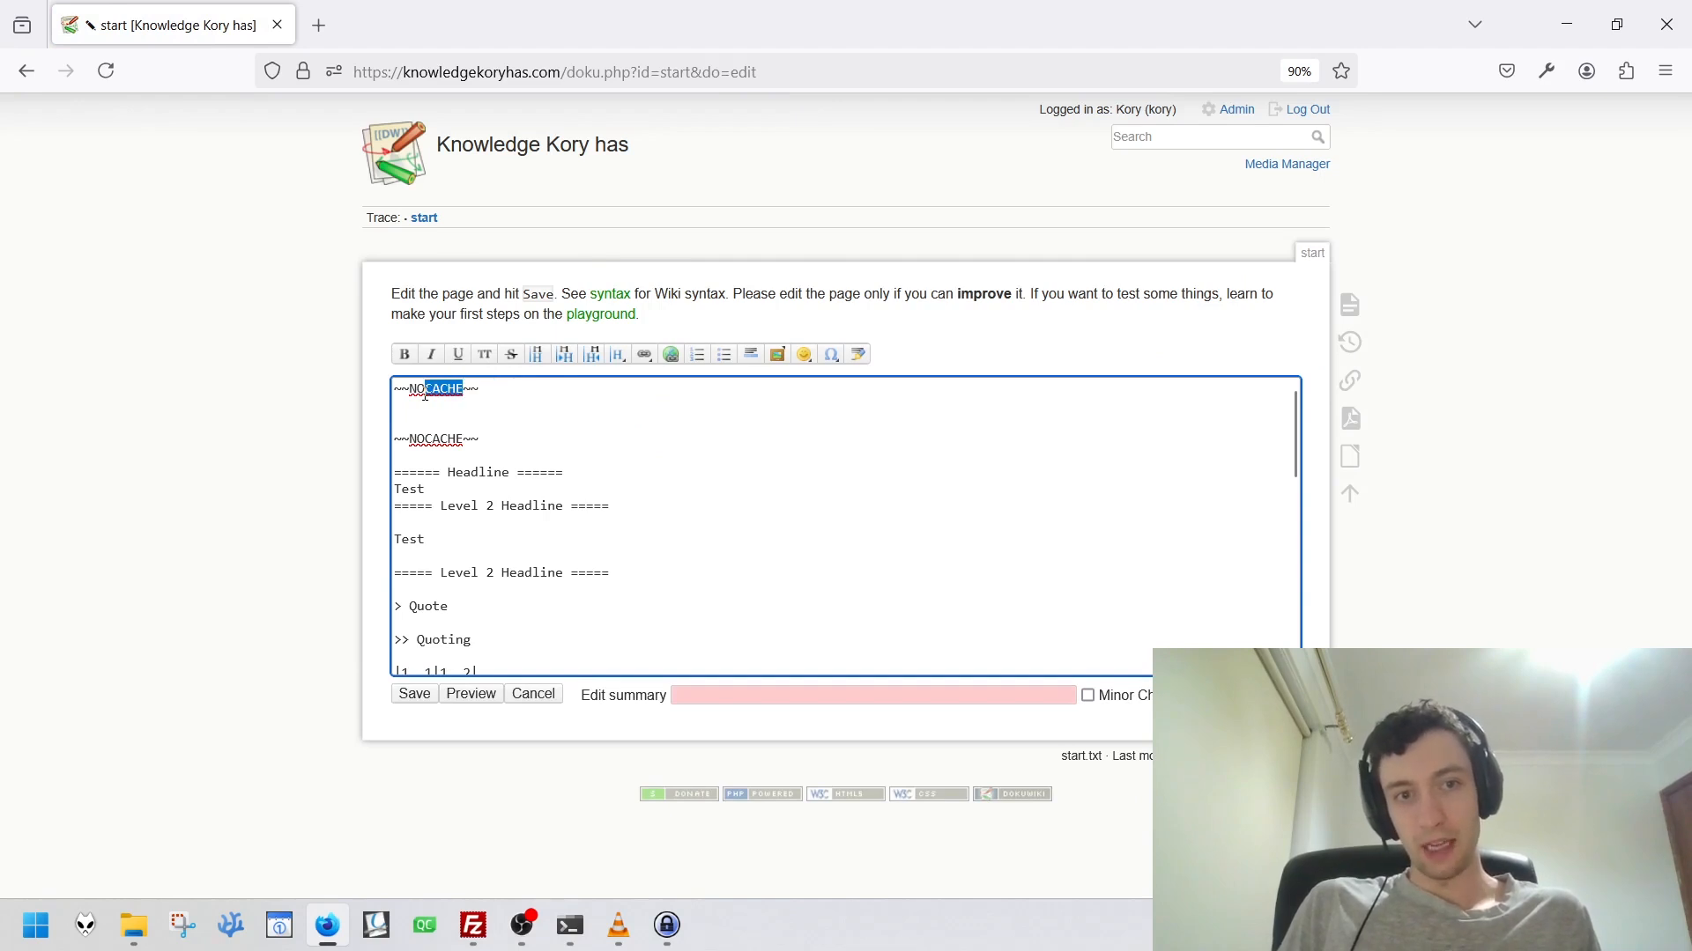
pyautogui.press('BackSpace')
pyautogui.write('TOC')
pyautogui.click(414, 693)
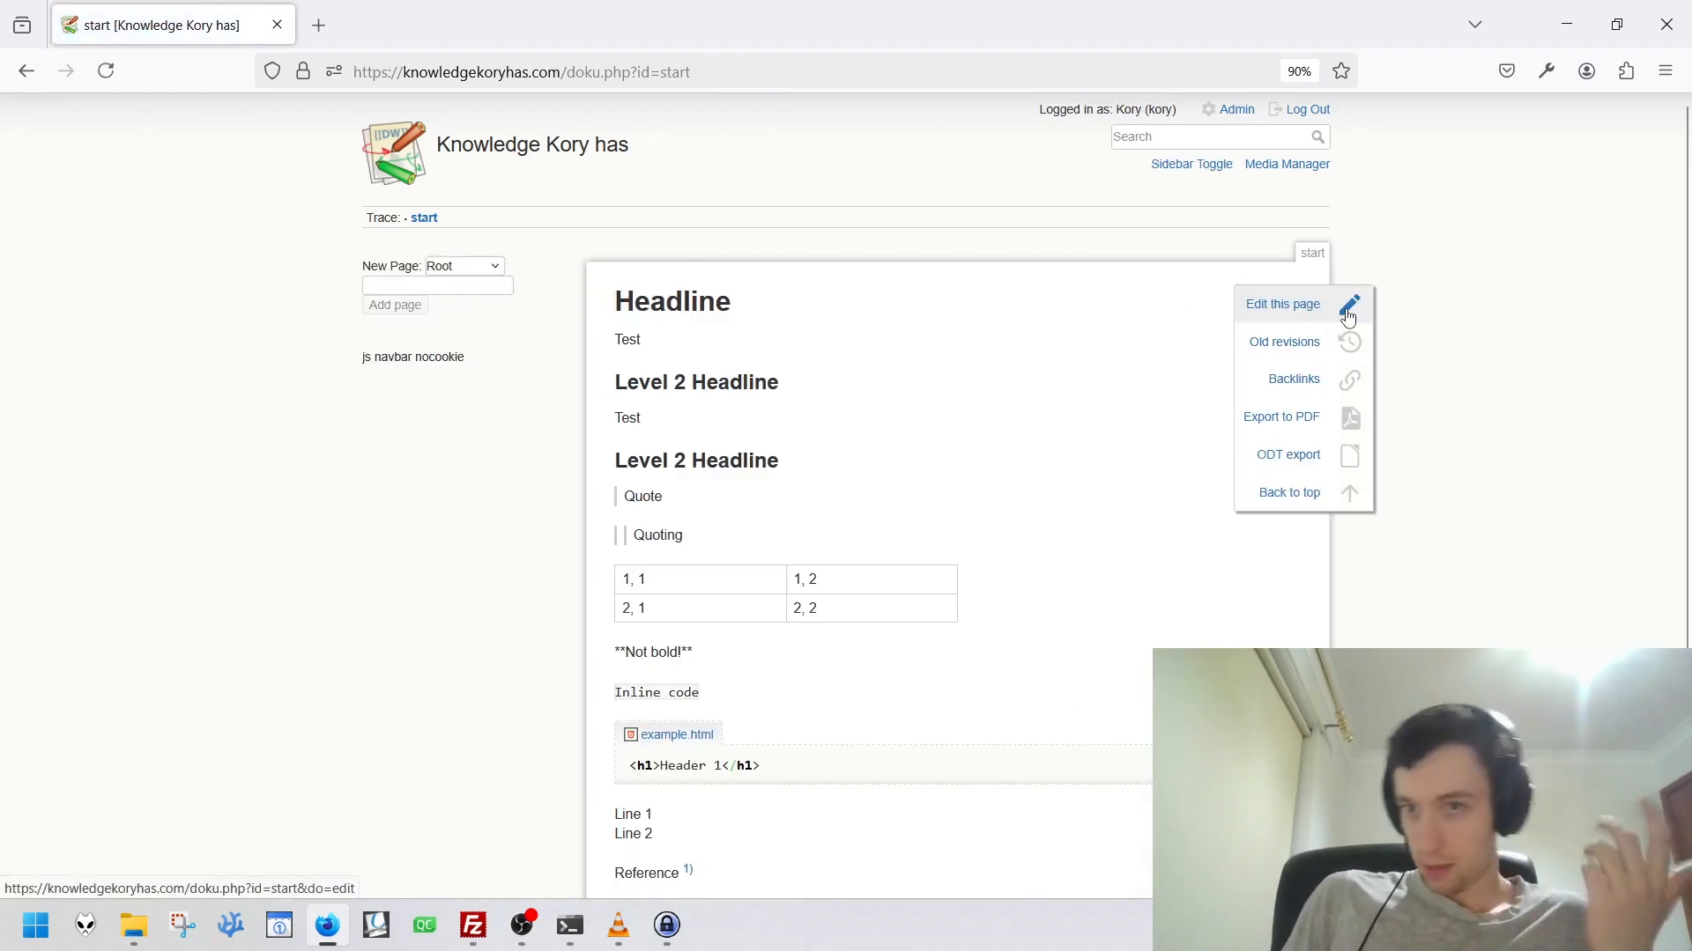
# Remove the ~~NOTOC~~ line and the three headline sections from the start page source, and save the page.
pyautogui.click(1349, 304)
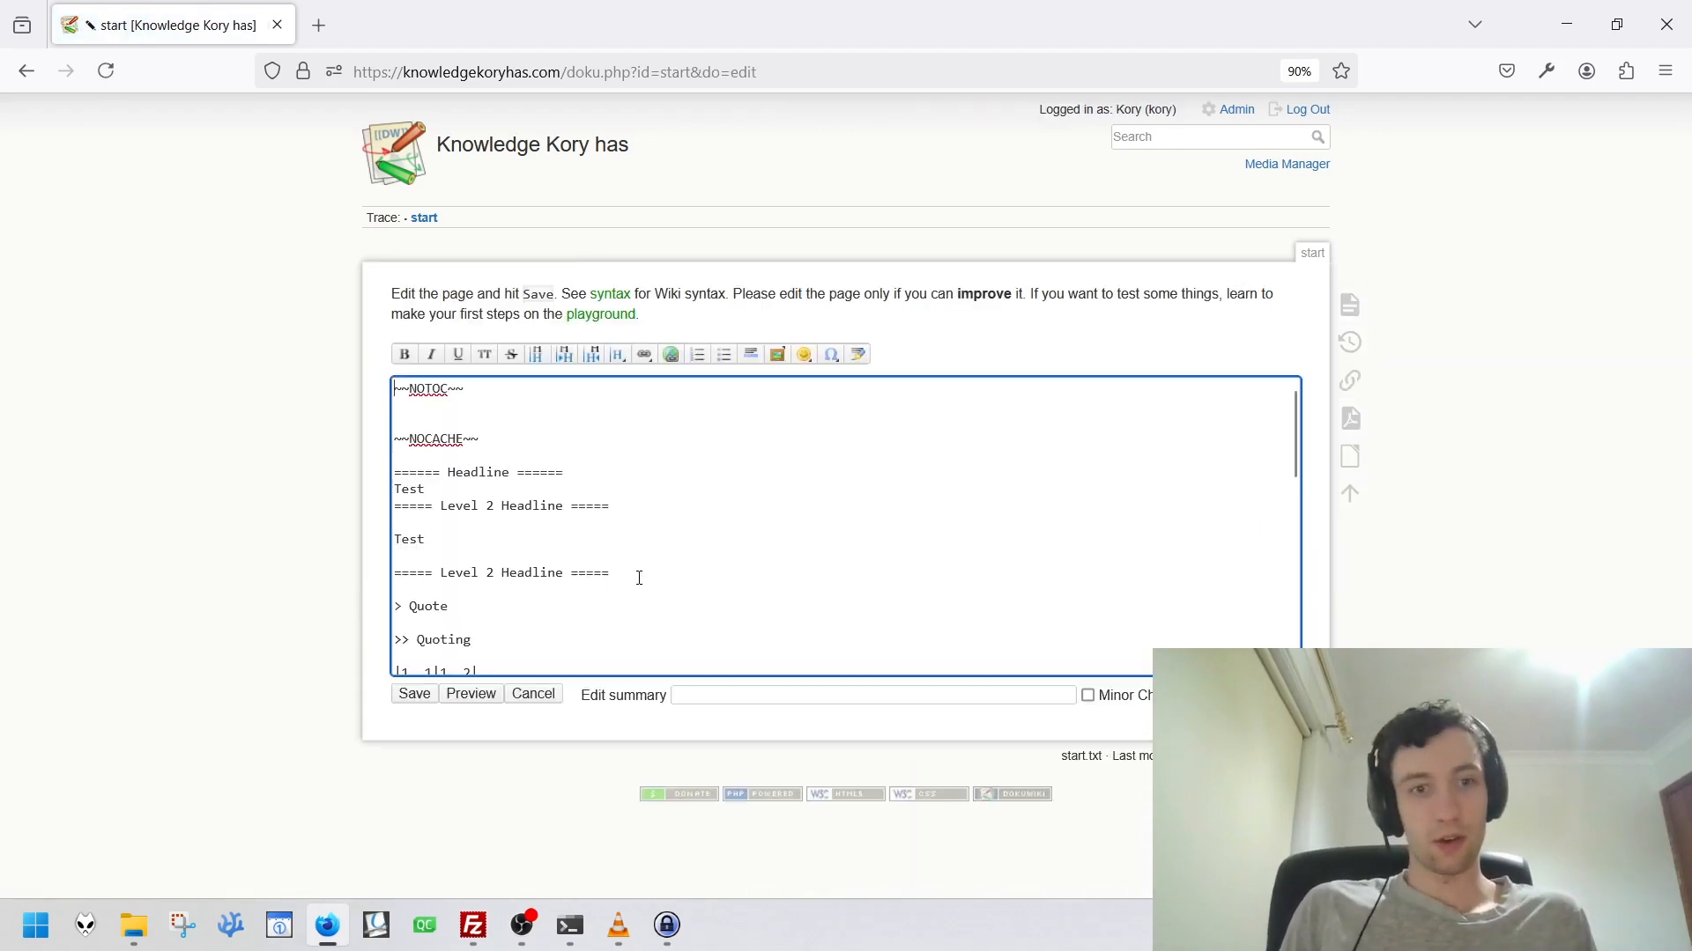
pyautogui.moveTo(640, 577); pyautogui.dragTo(359, 469)
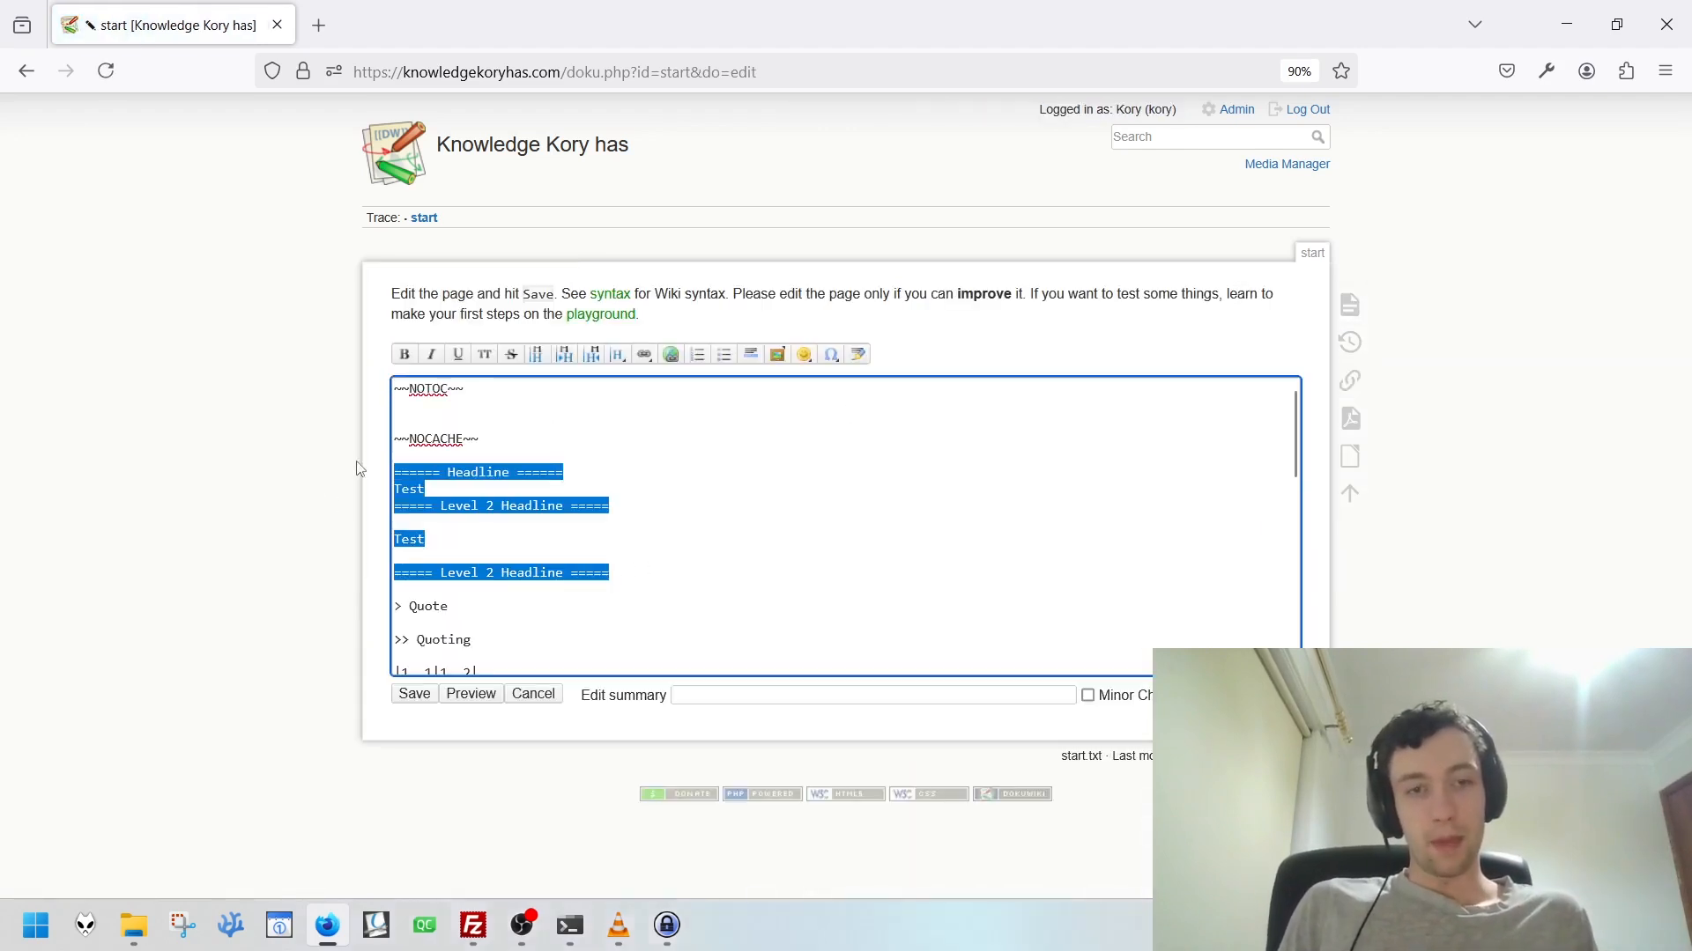
pyautogui.press('BackSpace')
pyautogui.moveTo(366, 396); pyautogui.dragTo(367, 388)
pyautogui.press('BackSpace')
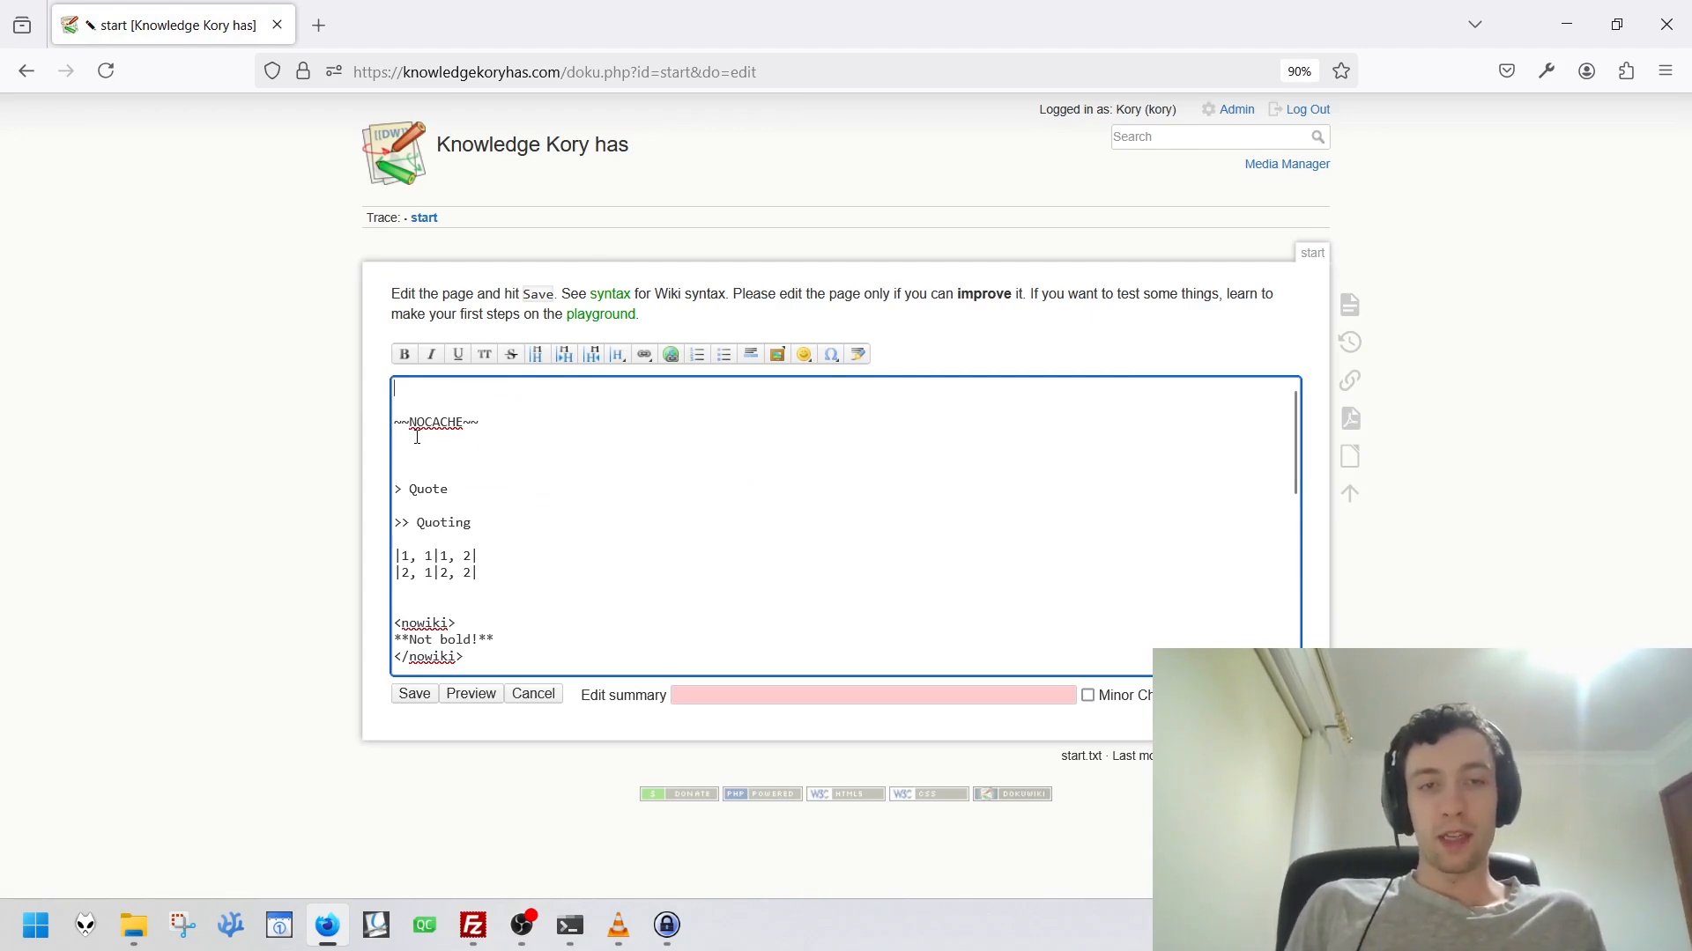
pyautogui.moveTo(357, 432); pyautogui.dragTo(494, 441)
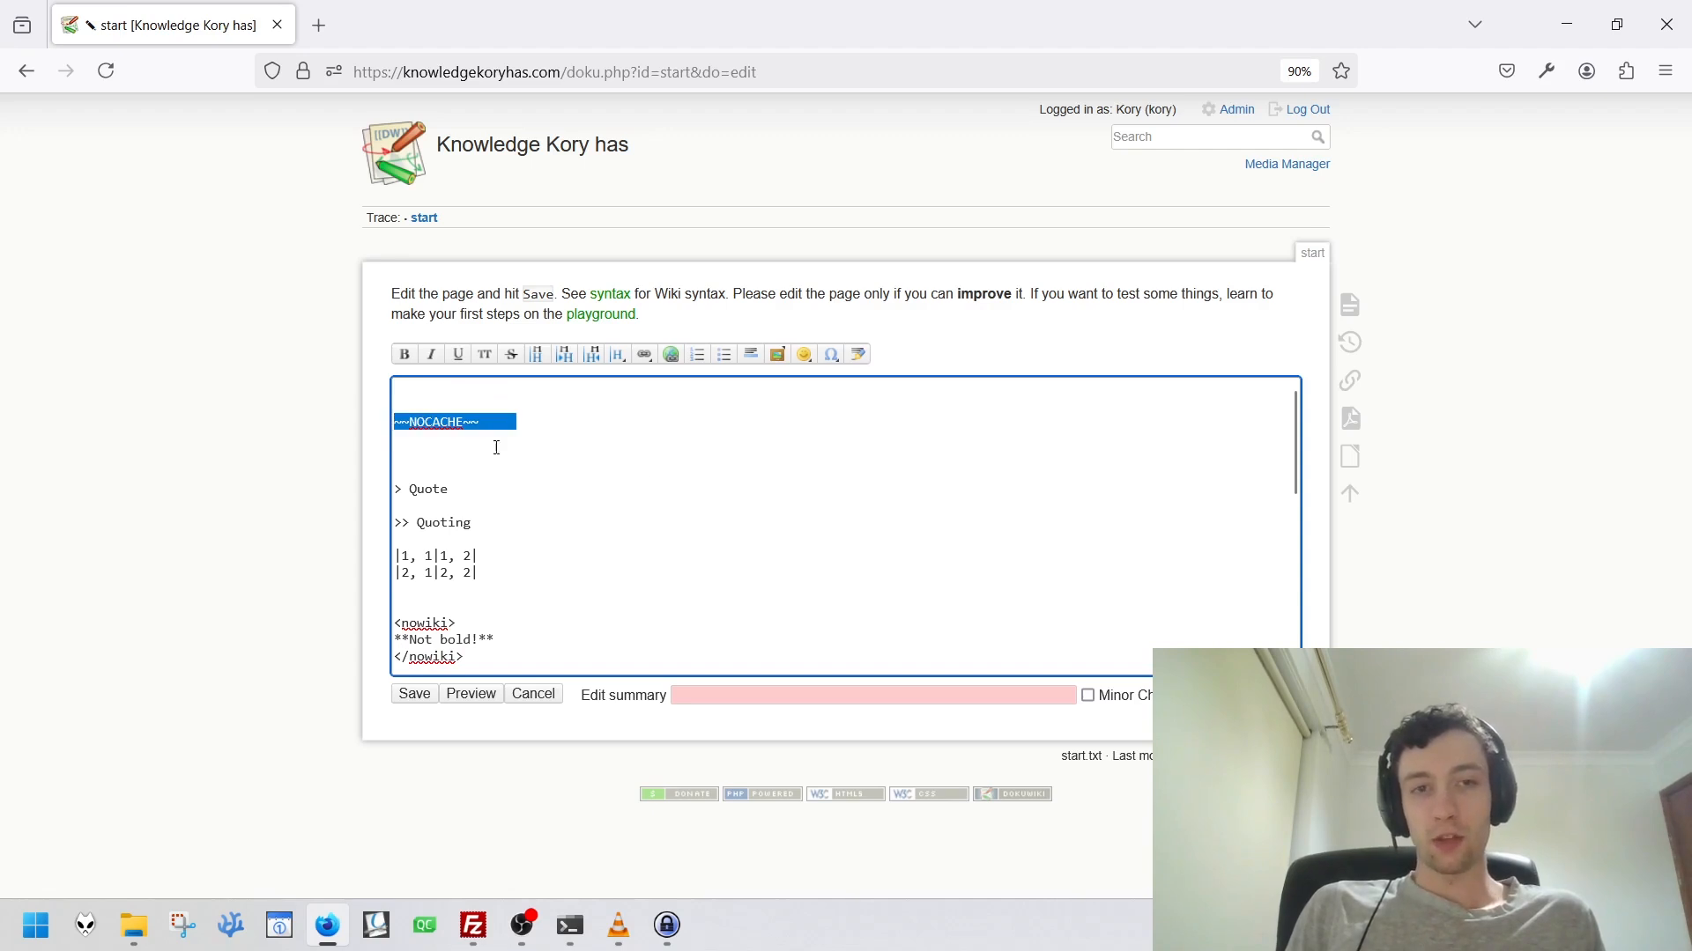
pyautogui.click(414, 696)
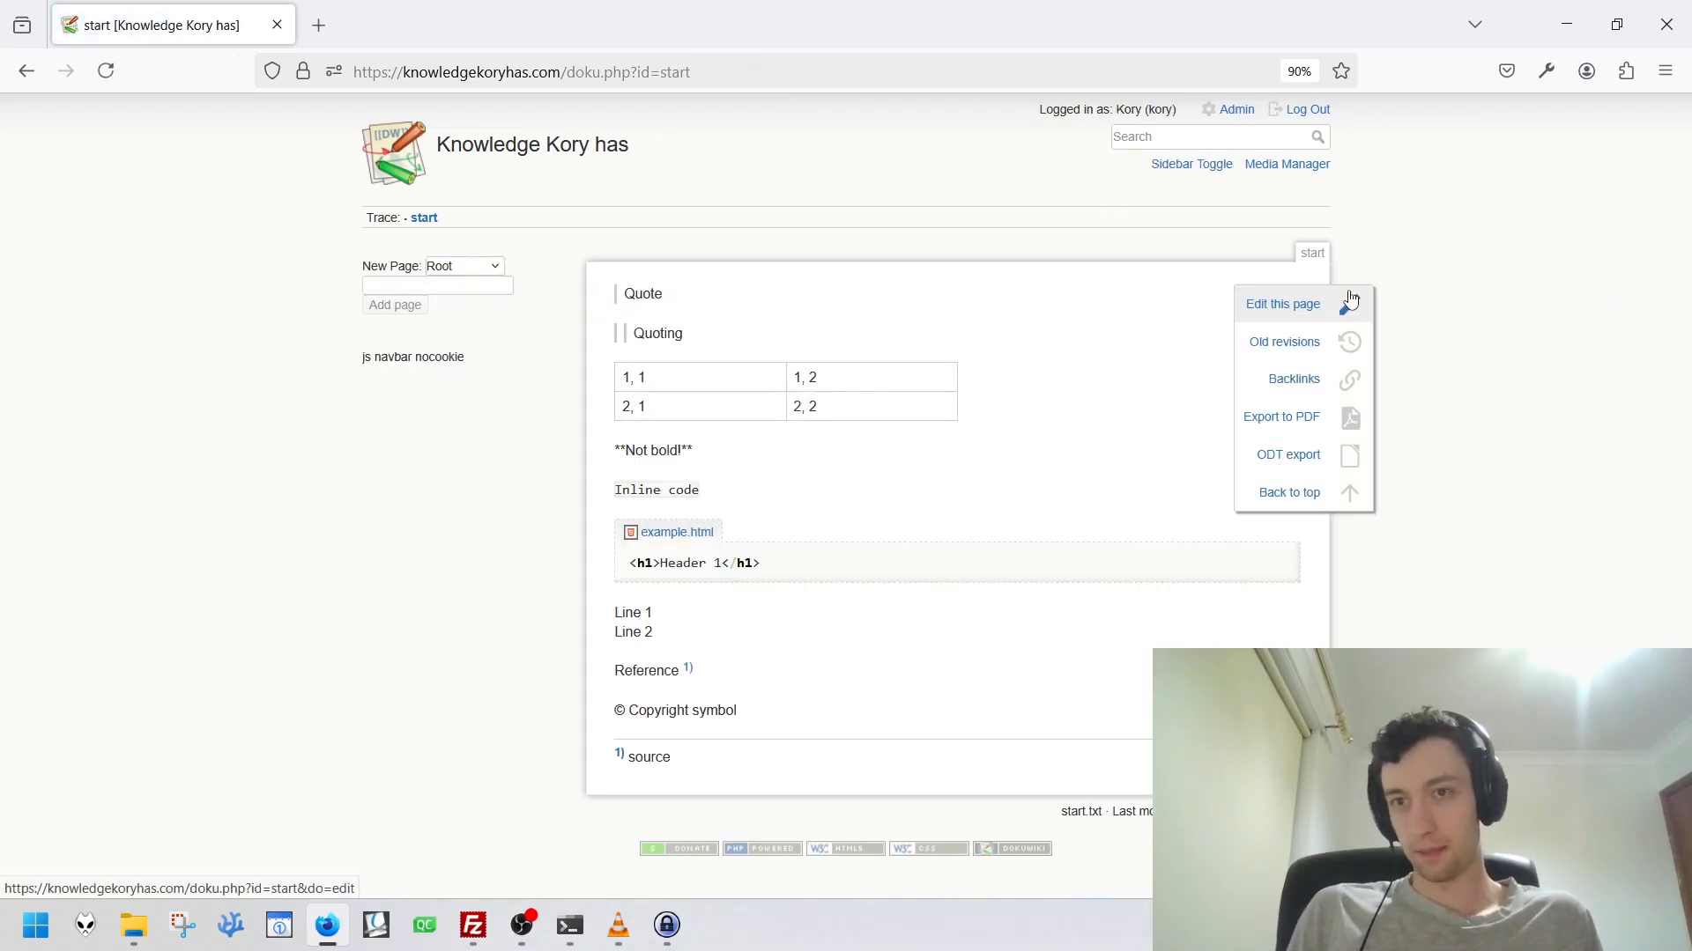
# Open the start page for editing, replace the ~~NOCACHE~~ line with the word "Text", and save the page.
pyautogui.click(1349, 303)
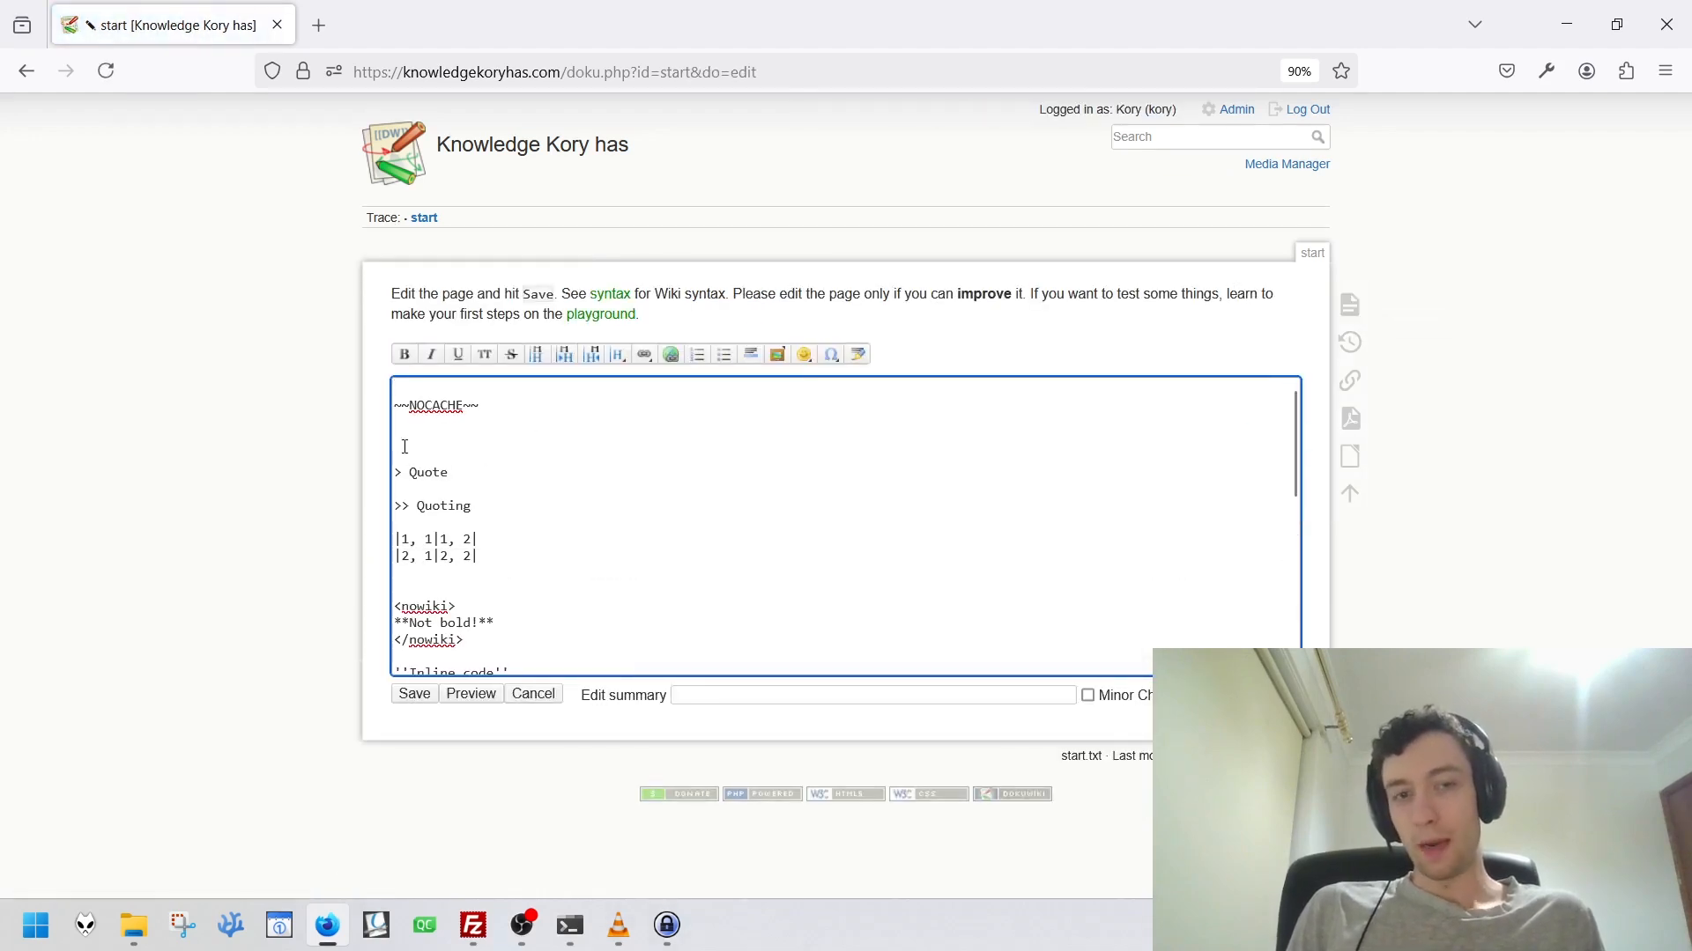
pyautogui.moveTo(398, 438); pyautogui.dragTo(354, 393)
pyautogui.hotkey('ctrl', 'c')
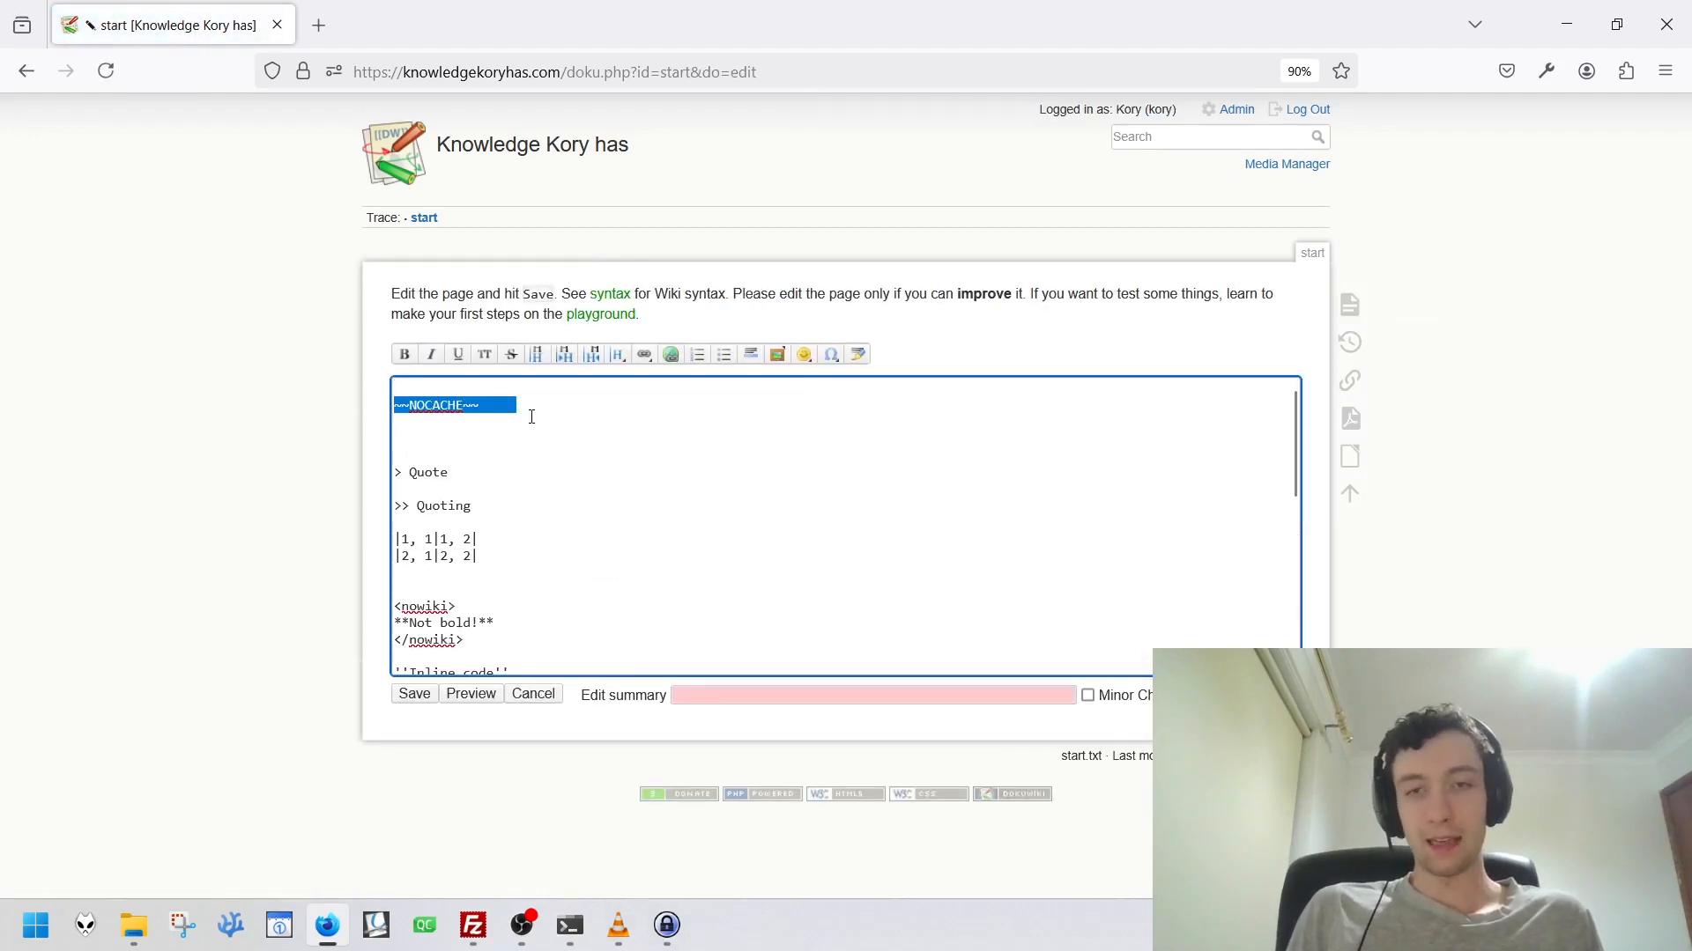
pyautogui.click(482, 449)
pyautogui.moveTo(399, 425); pyautogui.dragTo(397, 407)
pyautogui.click(462, 433)
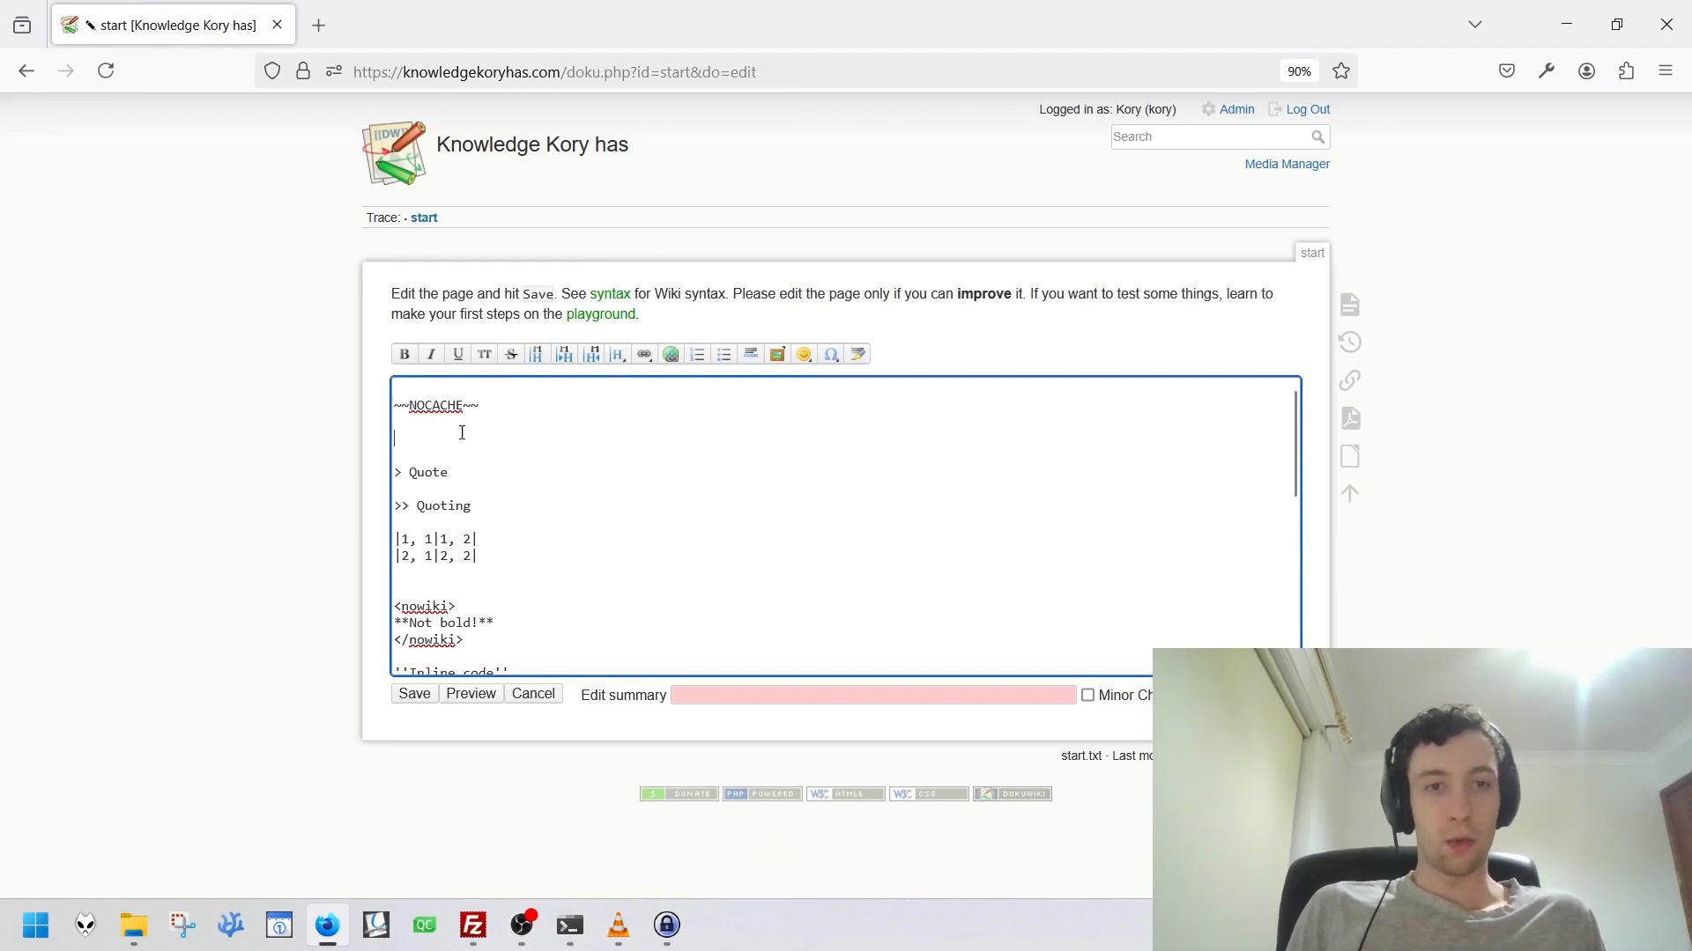
pyautogui.press('Return')
pyautogui.press('Return')
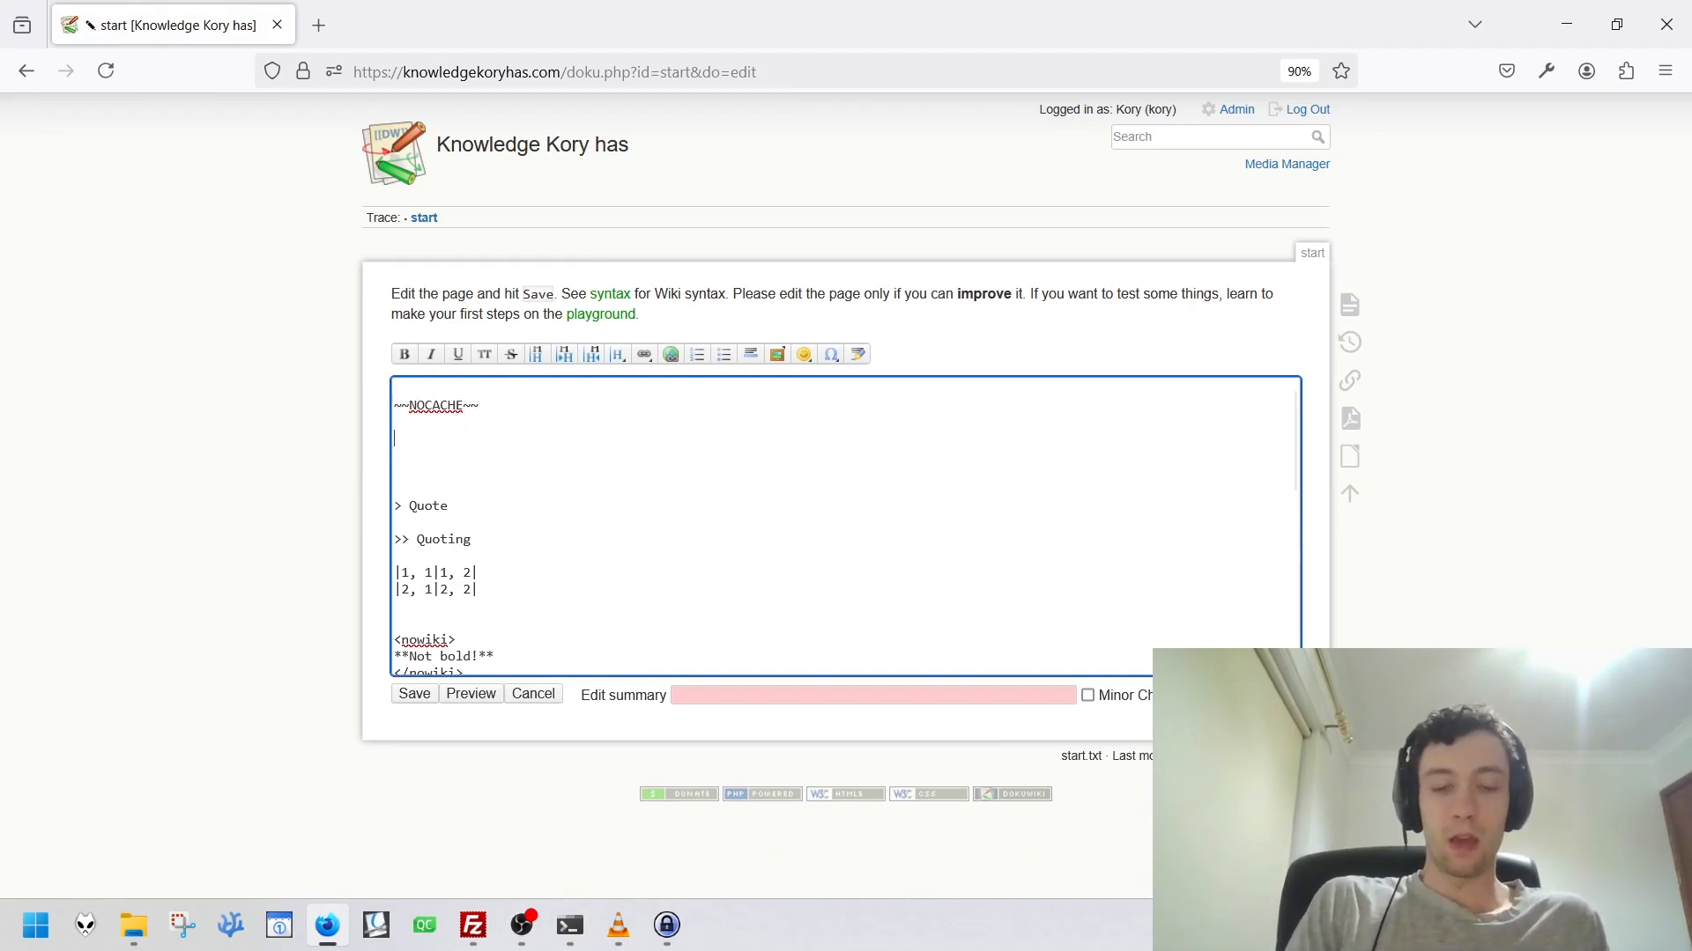
pyautogui.hotkey('shift', 'Up')
pyautogui.hotkey('shift', 'Up')
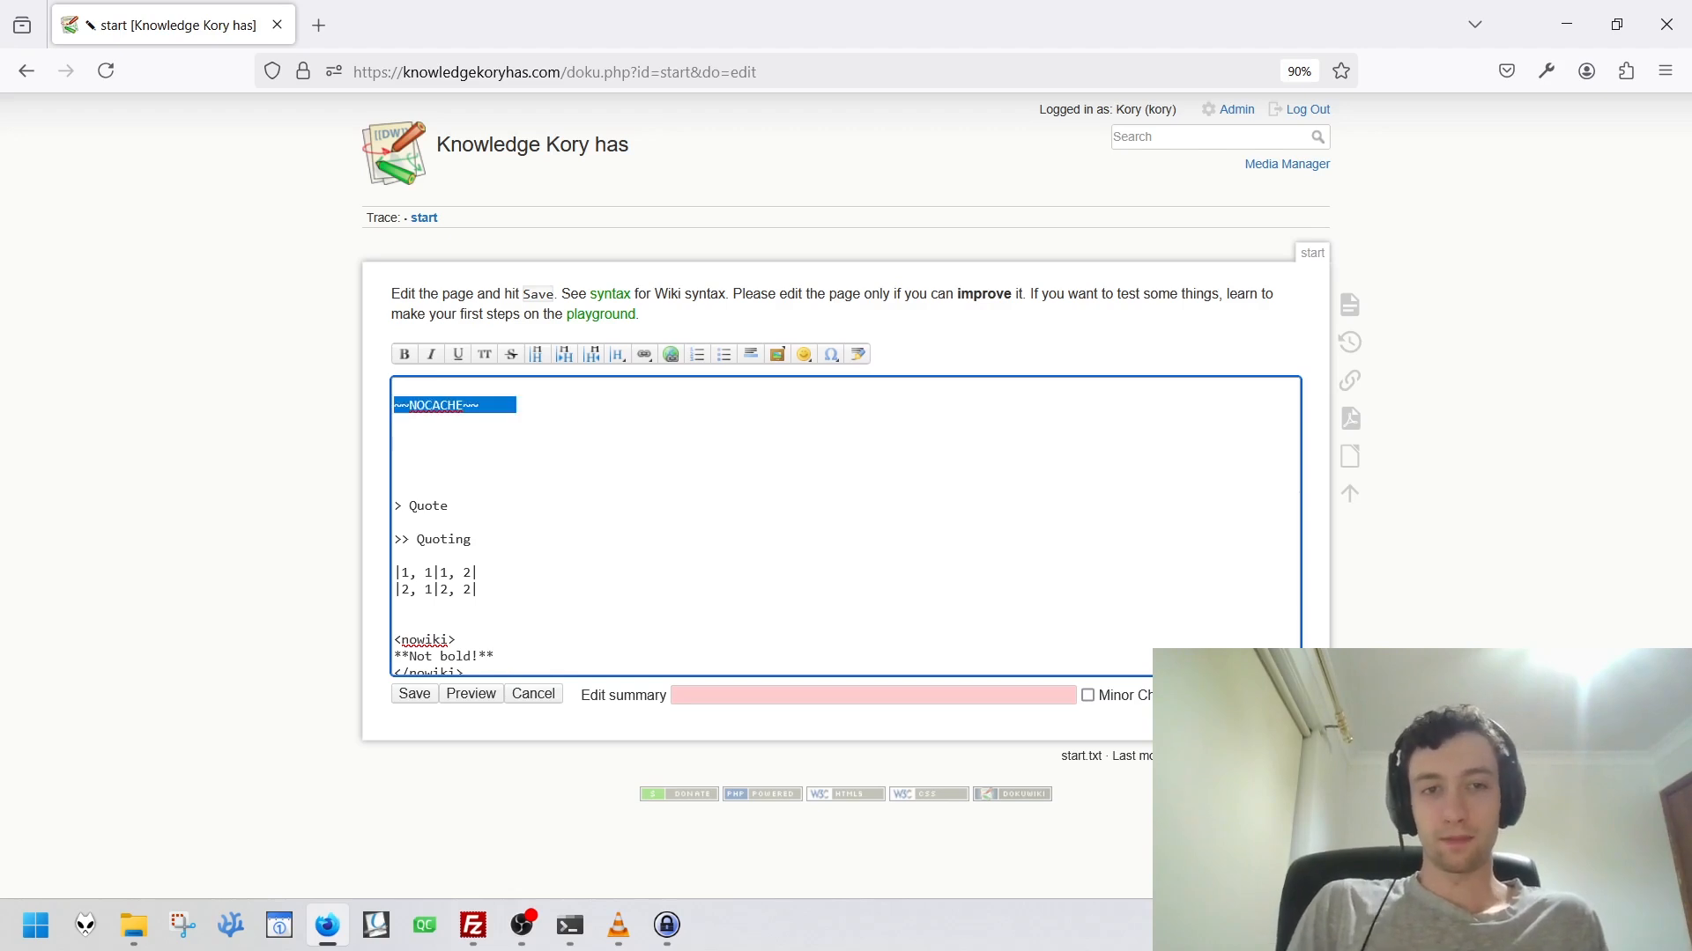
pyautogui.press('BackSpace')
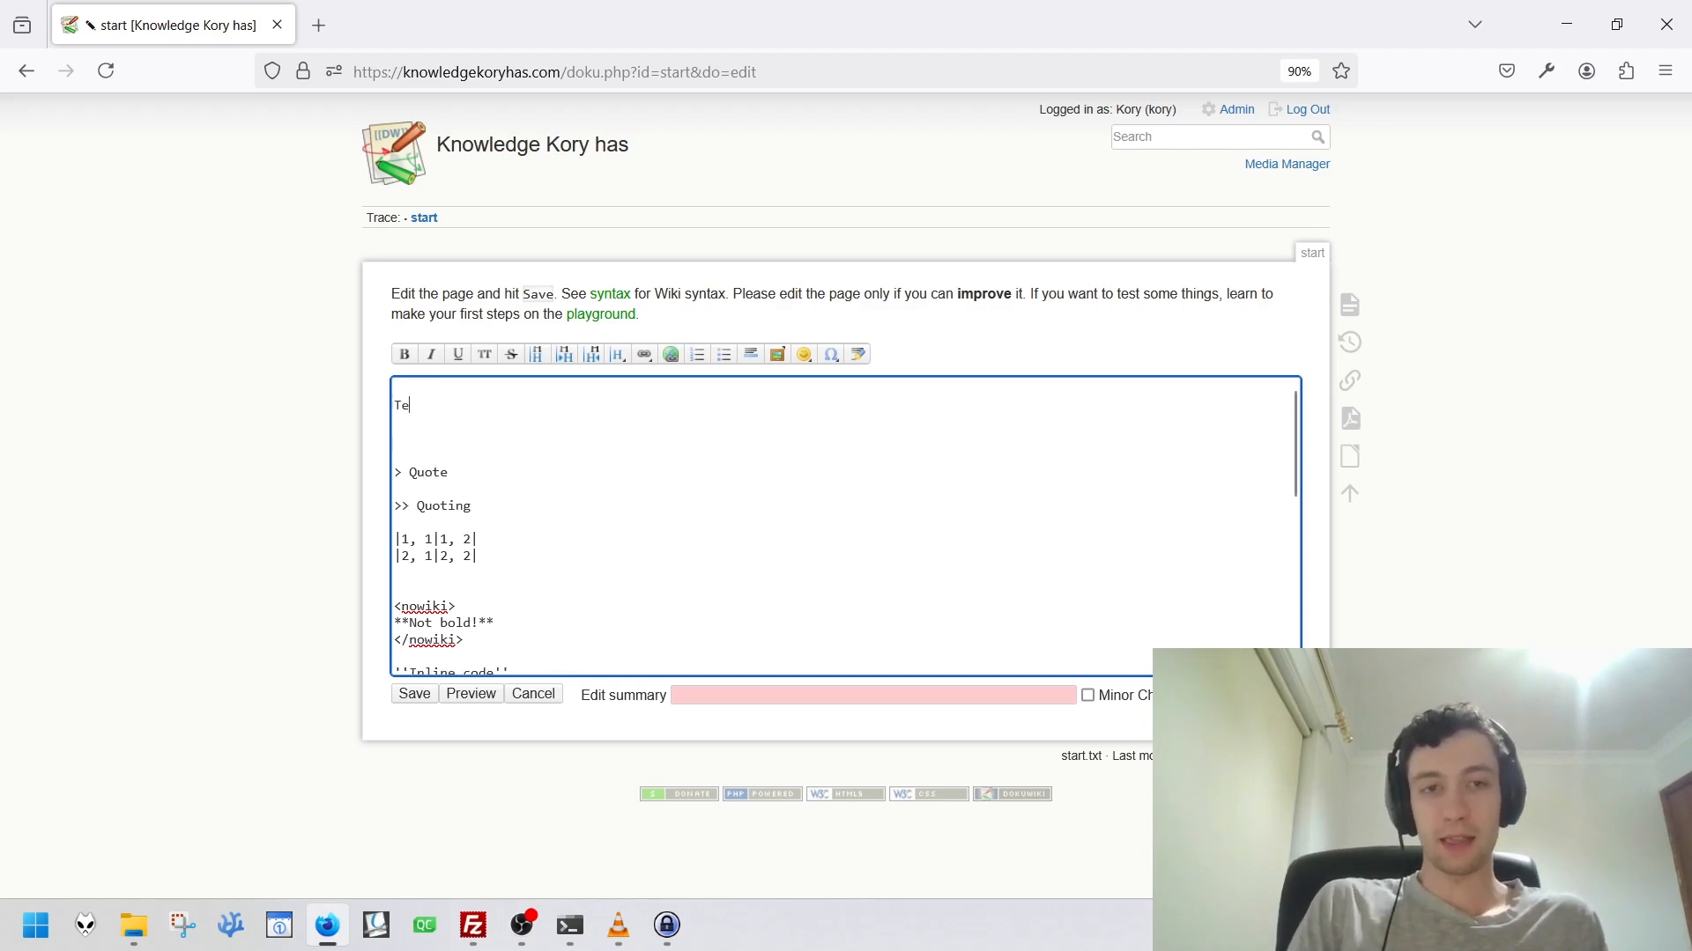
pyautogui.click(398, 699)
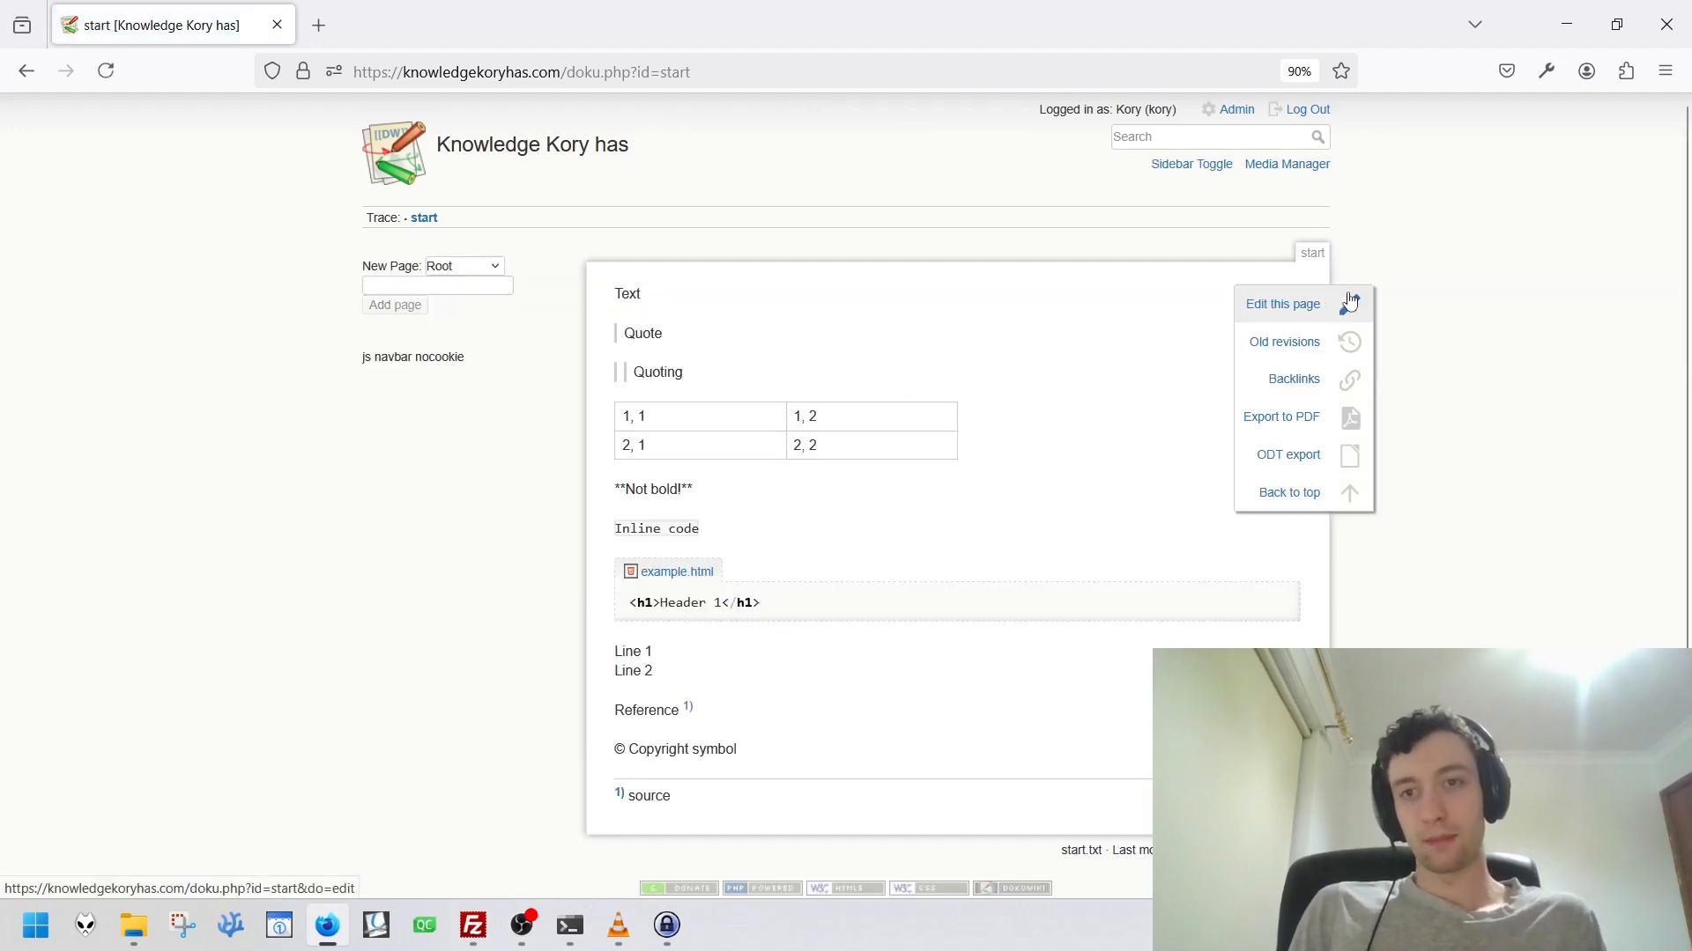
# Change the first line of the start page source from "Text" to "Texting", save, and check the word on the page.
pyautogui.click(436, 371)
pyautogui.click(456, 384)
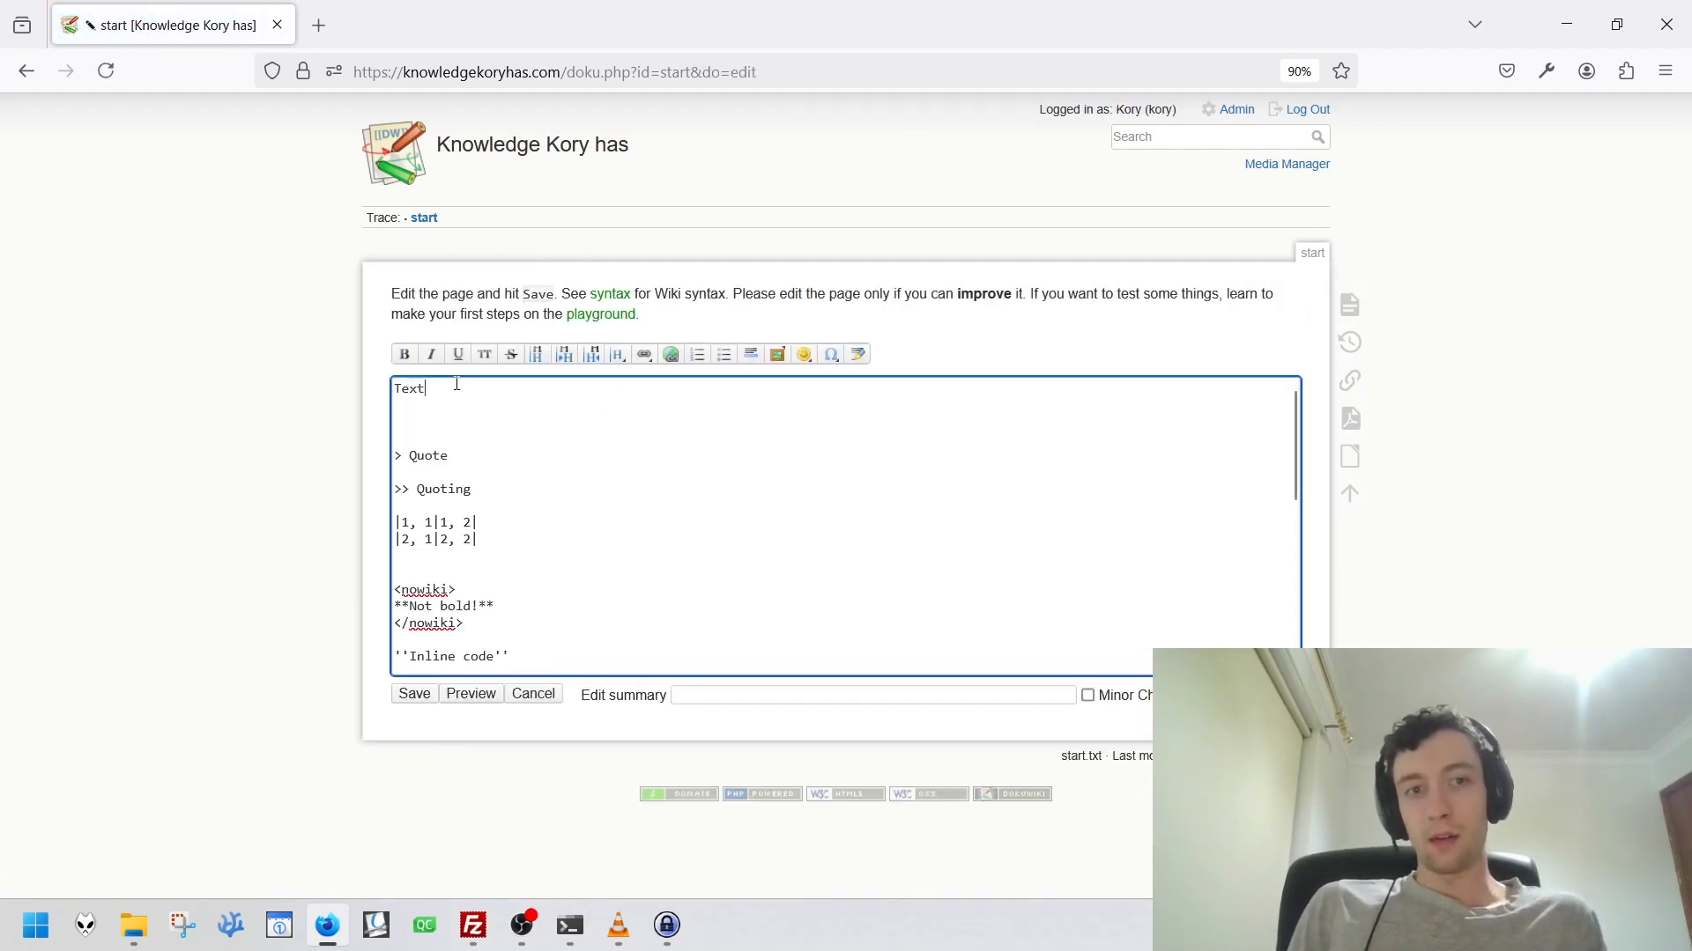
pyautogui.write('ing')
pyautogui.click(415, 694)
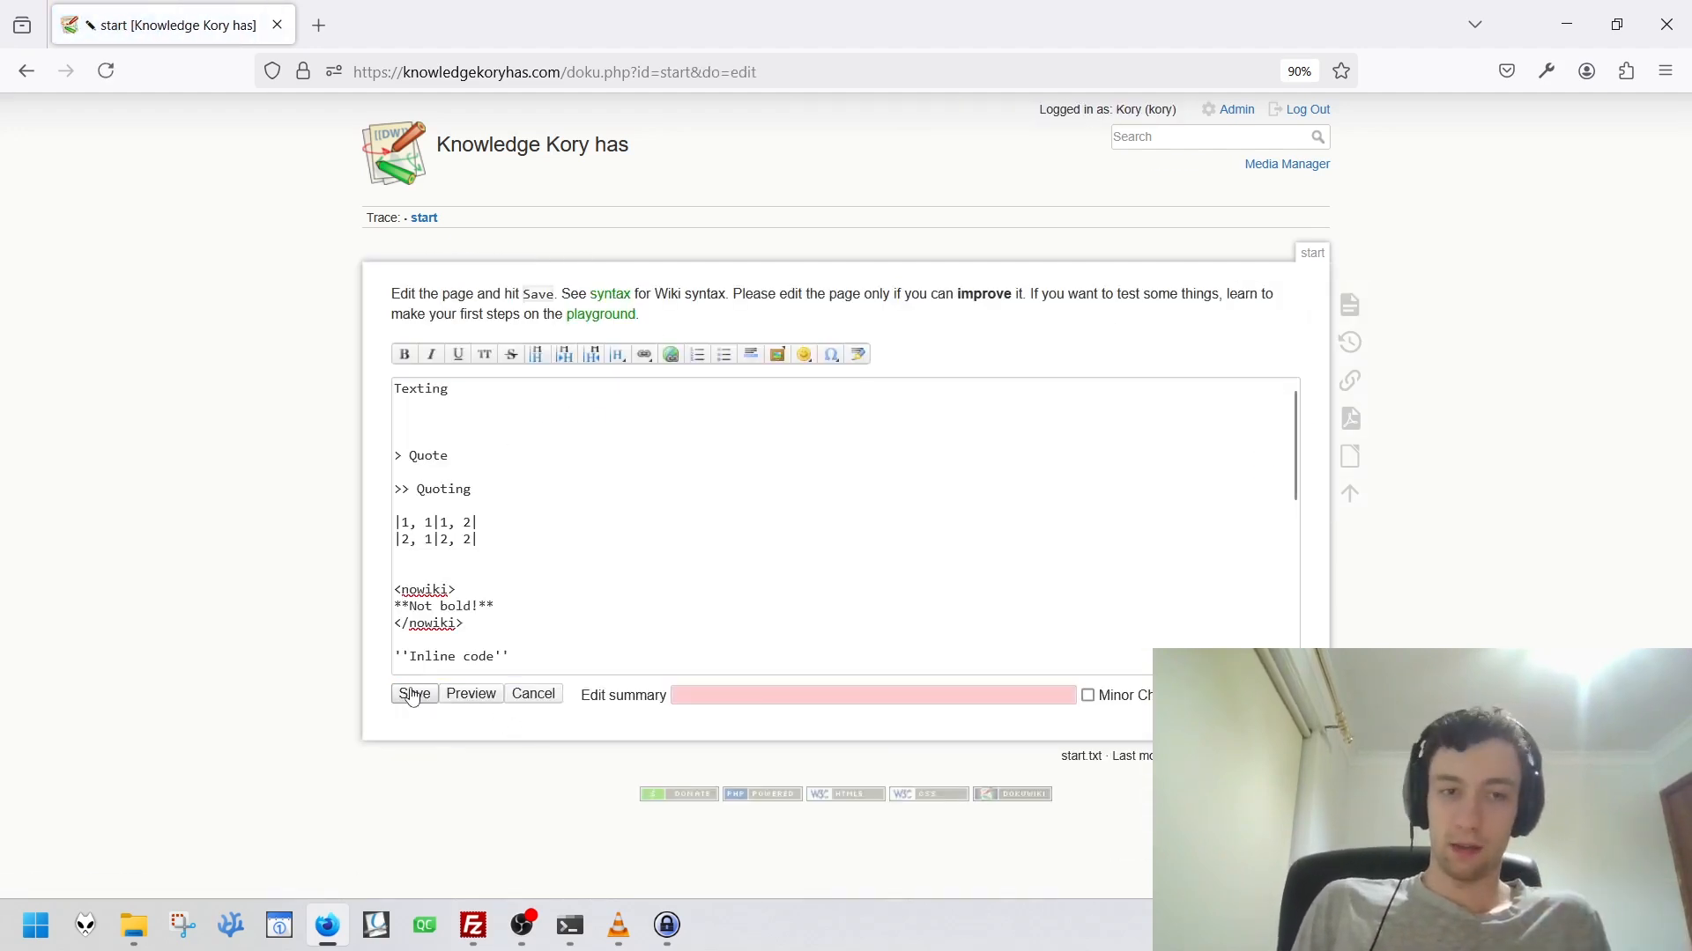
pyautogui.doubleClick(636, 295)
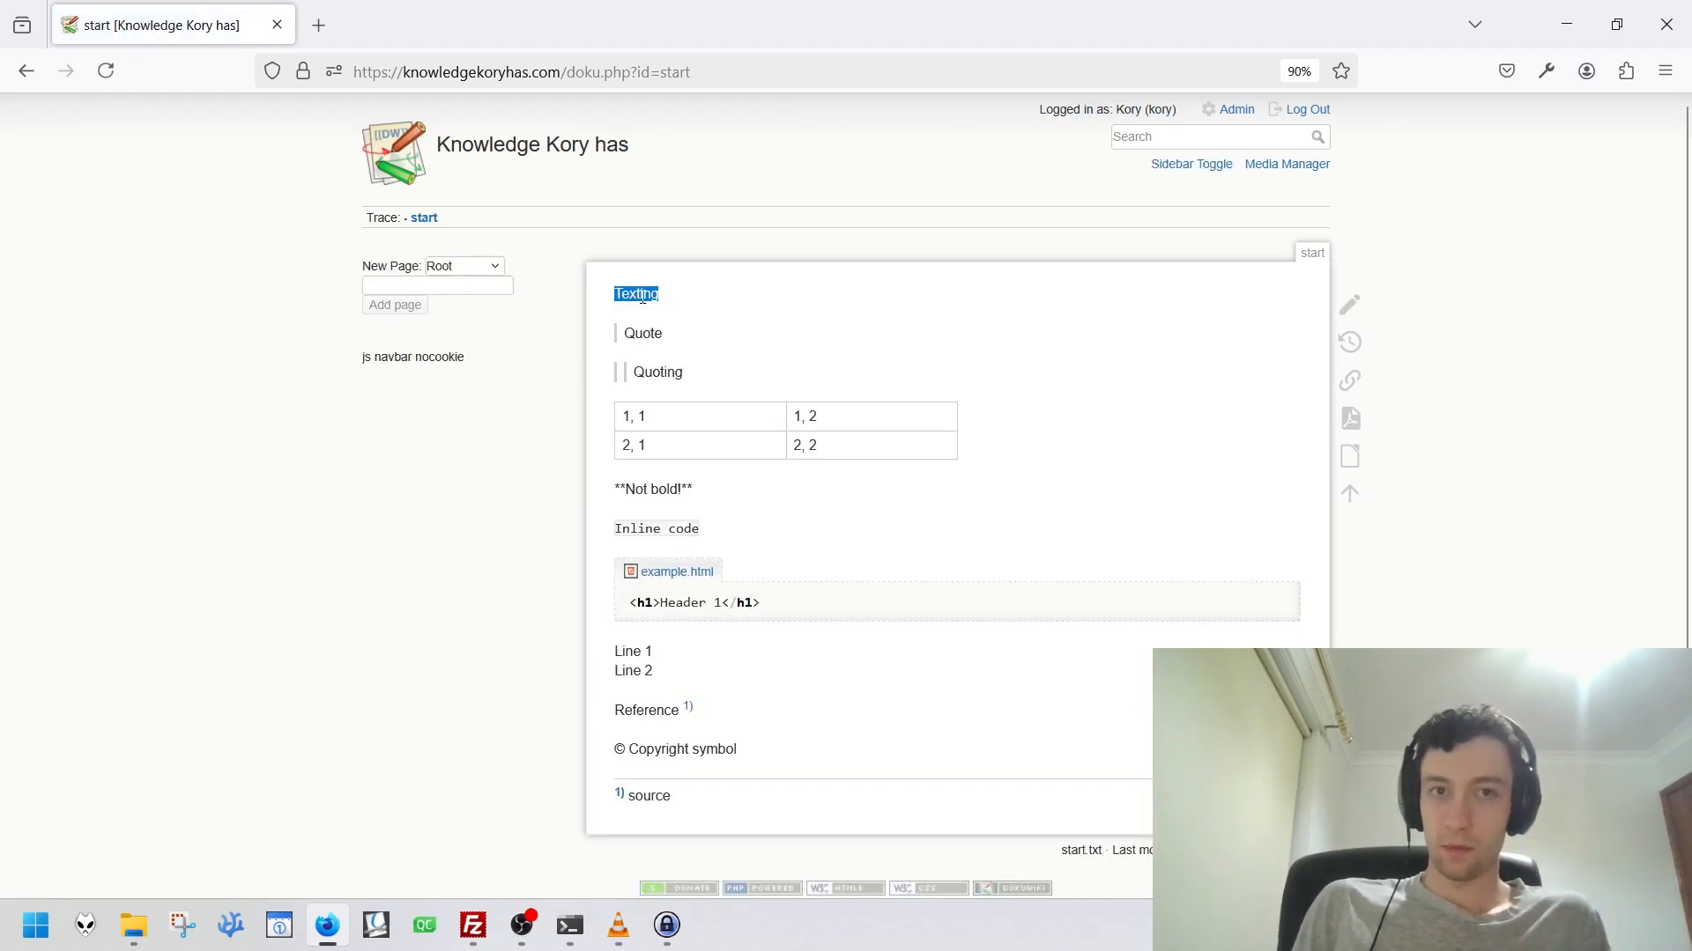
pyautogui.click(682, 305)
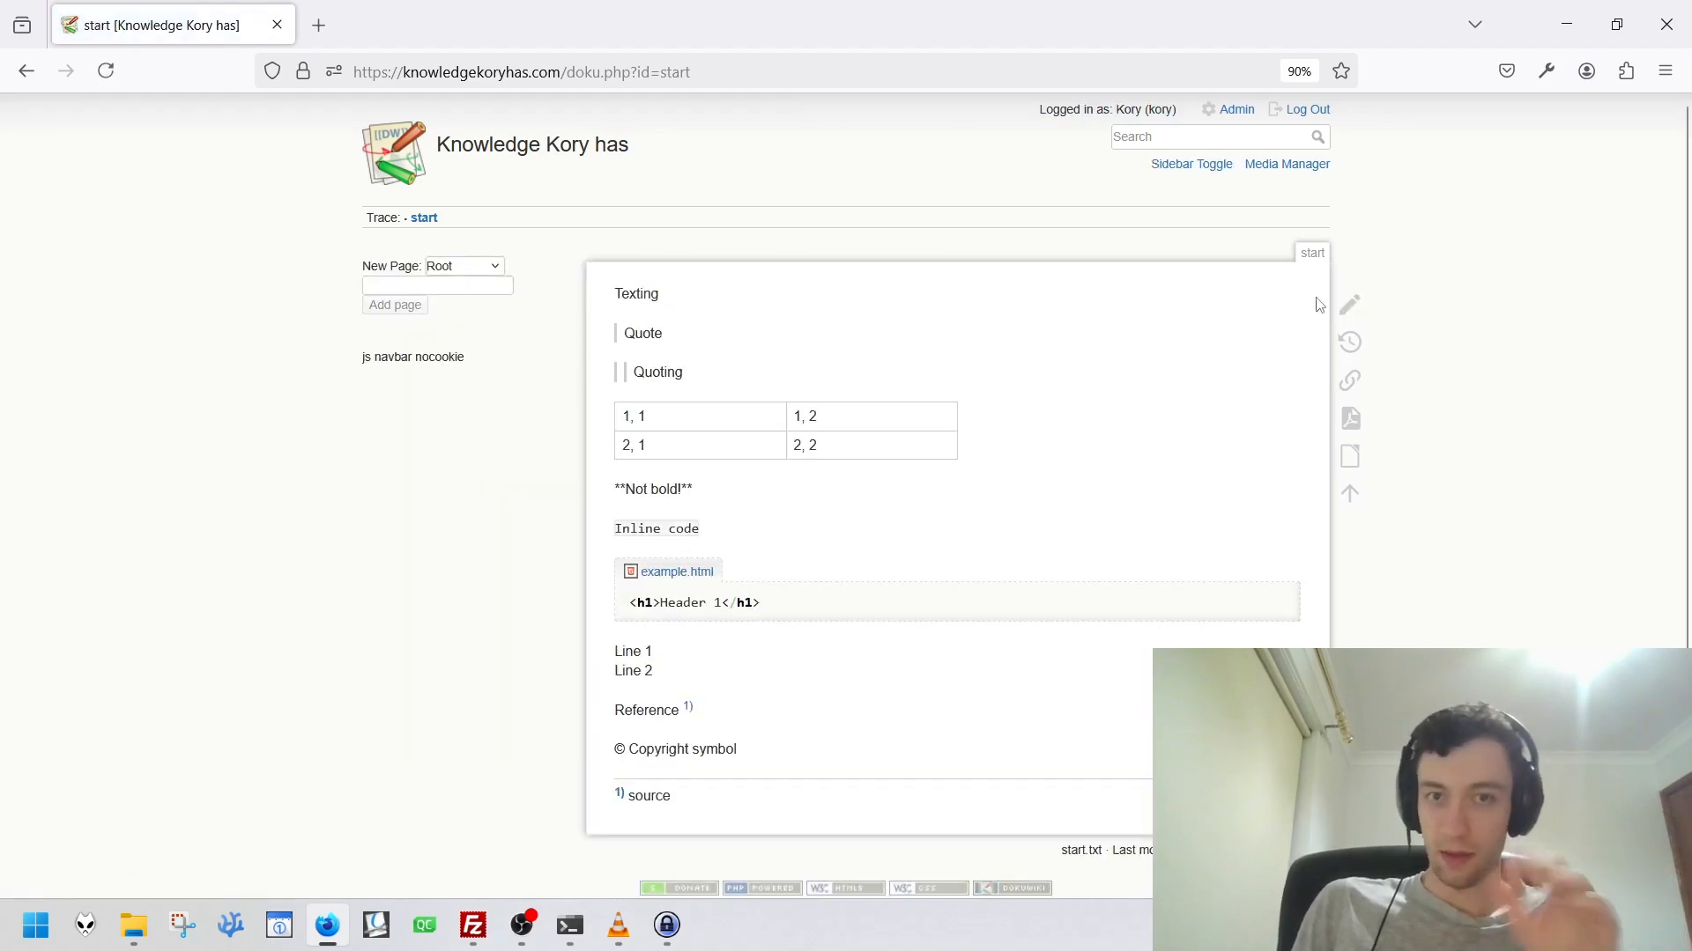
# Open the start page source, highlight the "Texting" line for inspection, and save the page without edits.
pyautogui.click(1348, 304)
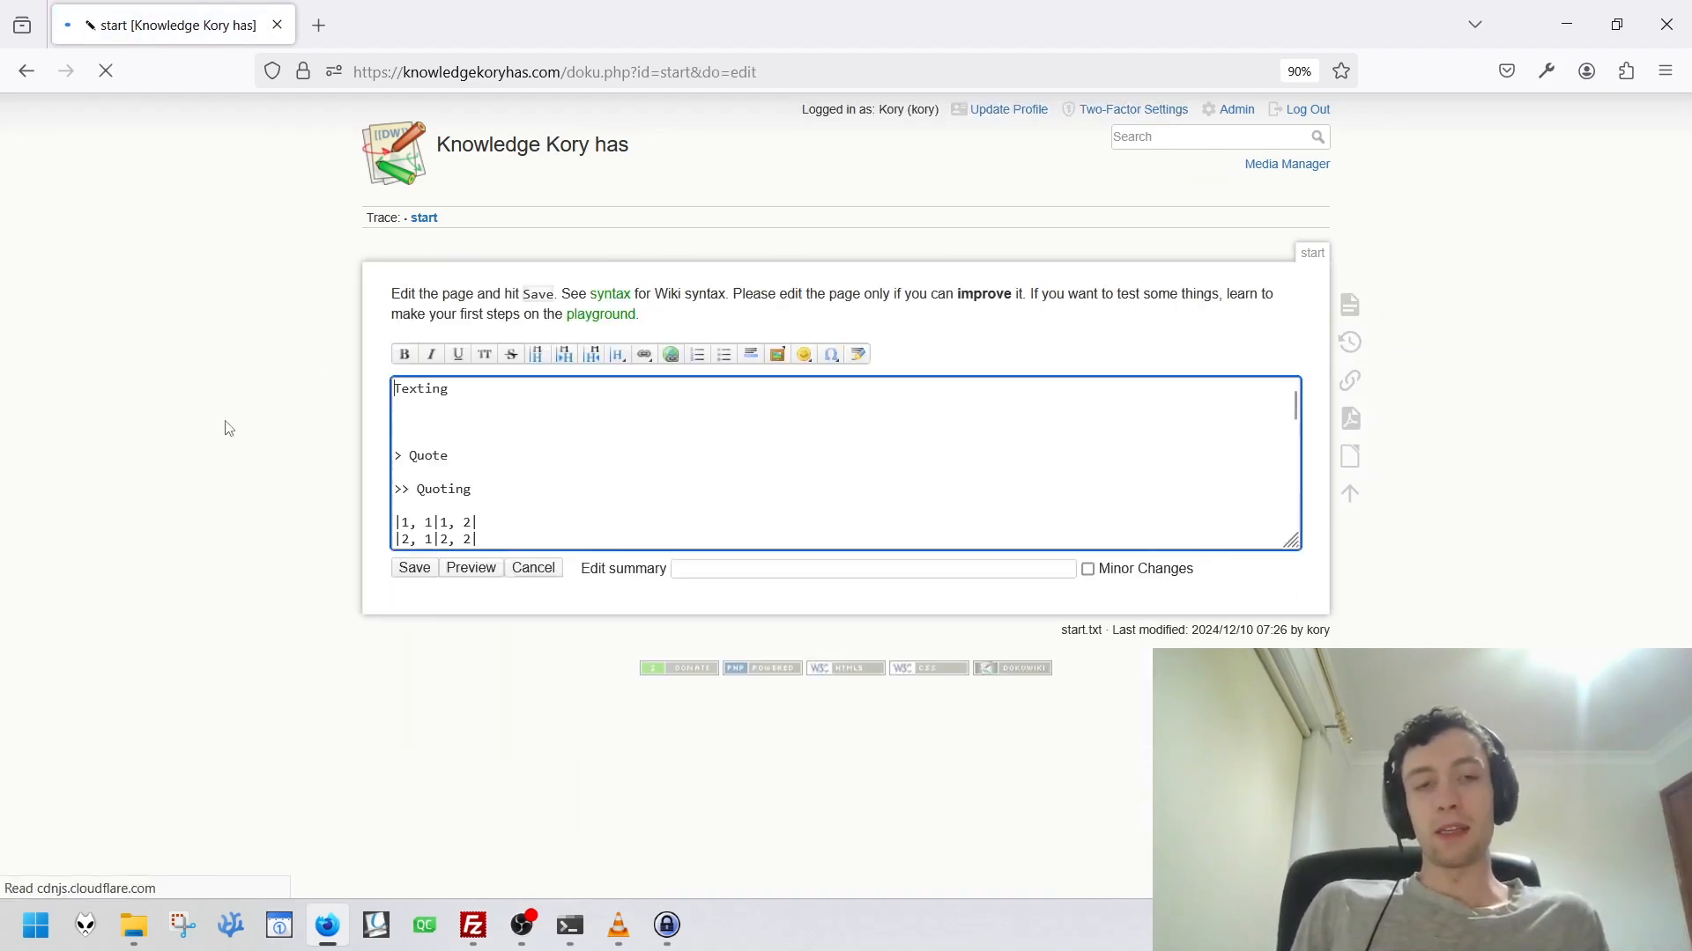
pyautogui.moveTo(453, 390); pyautogui.dragTo(387, 386)
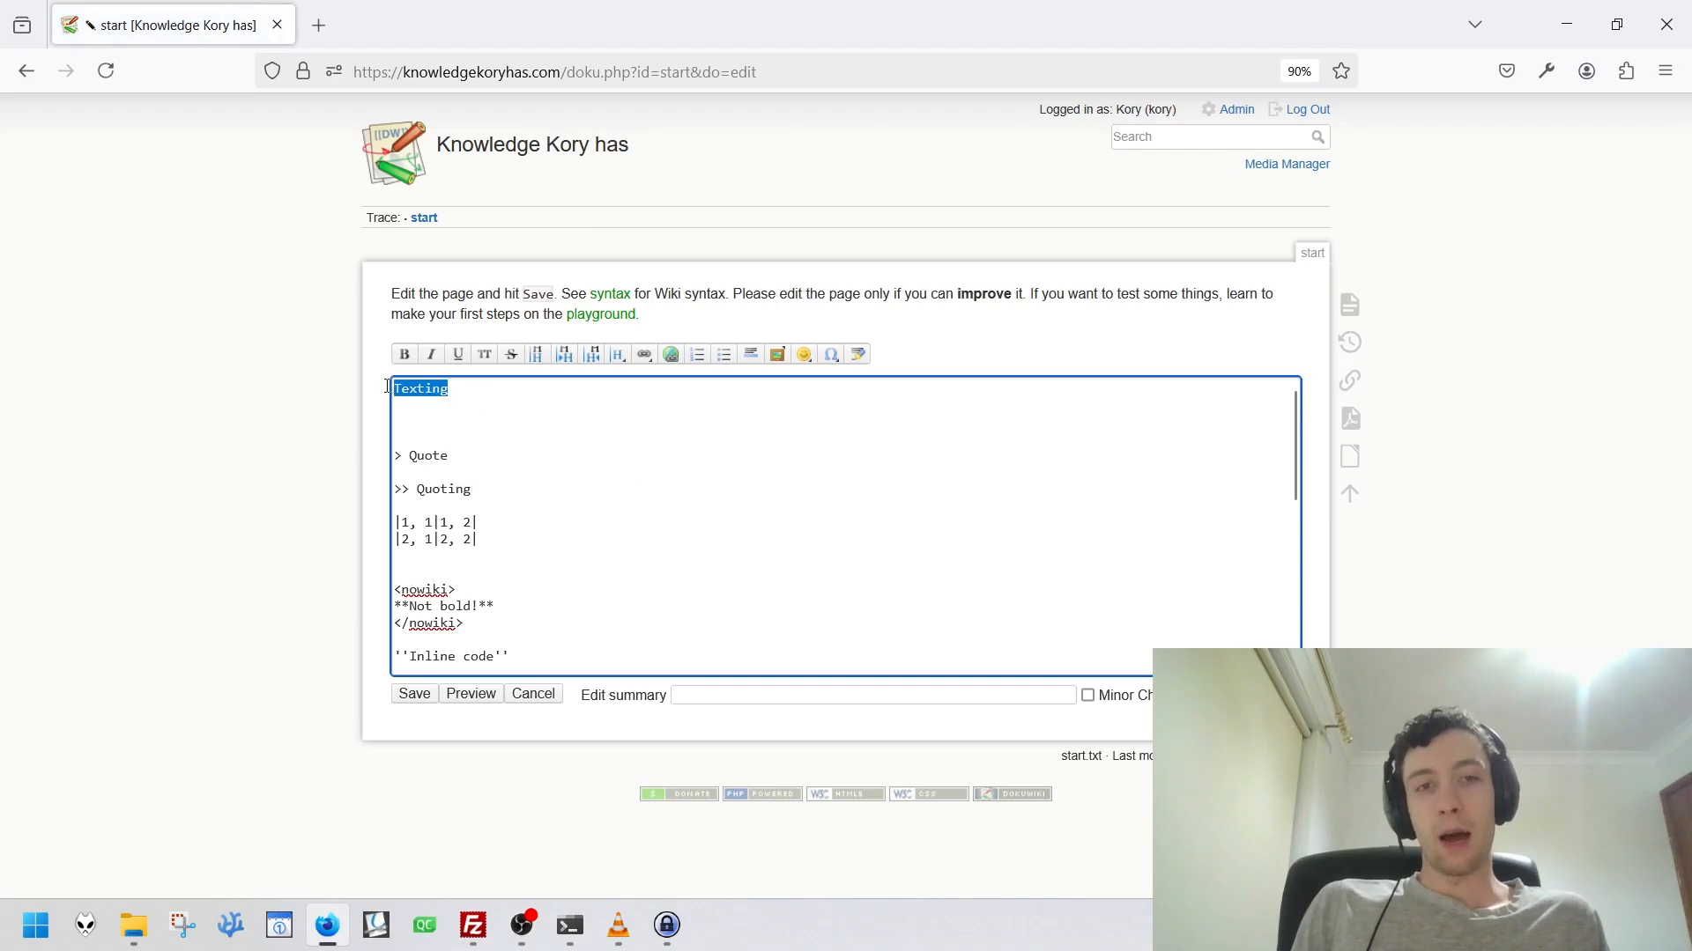
pyautogui.click(448, 405)
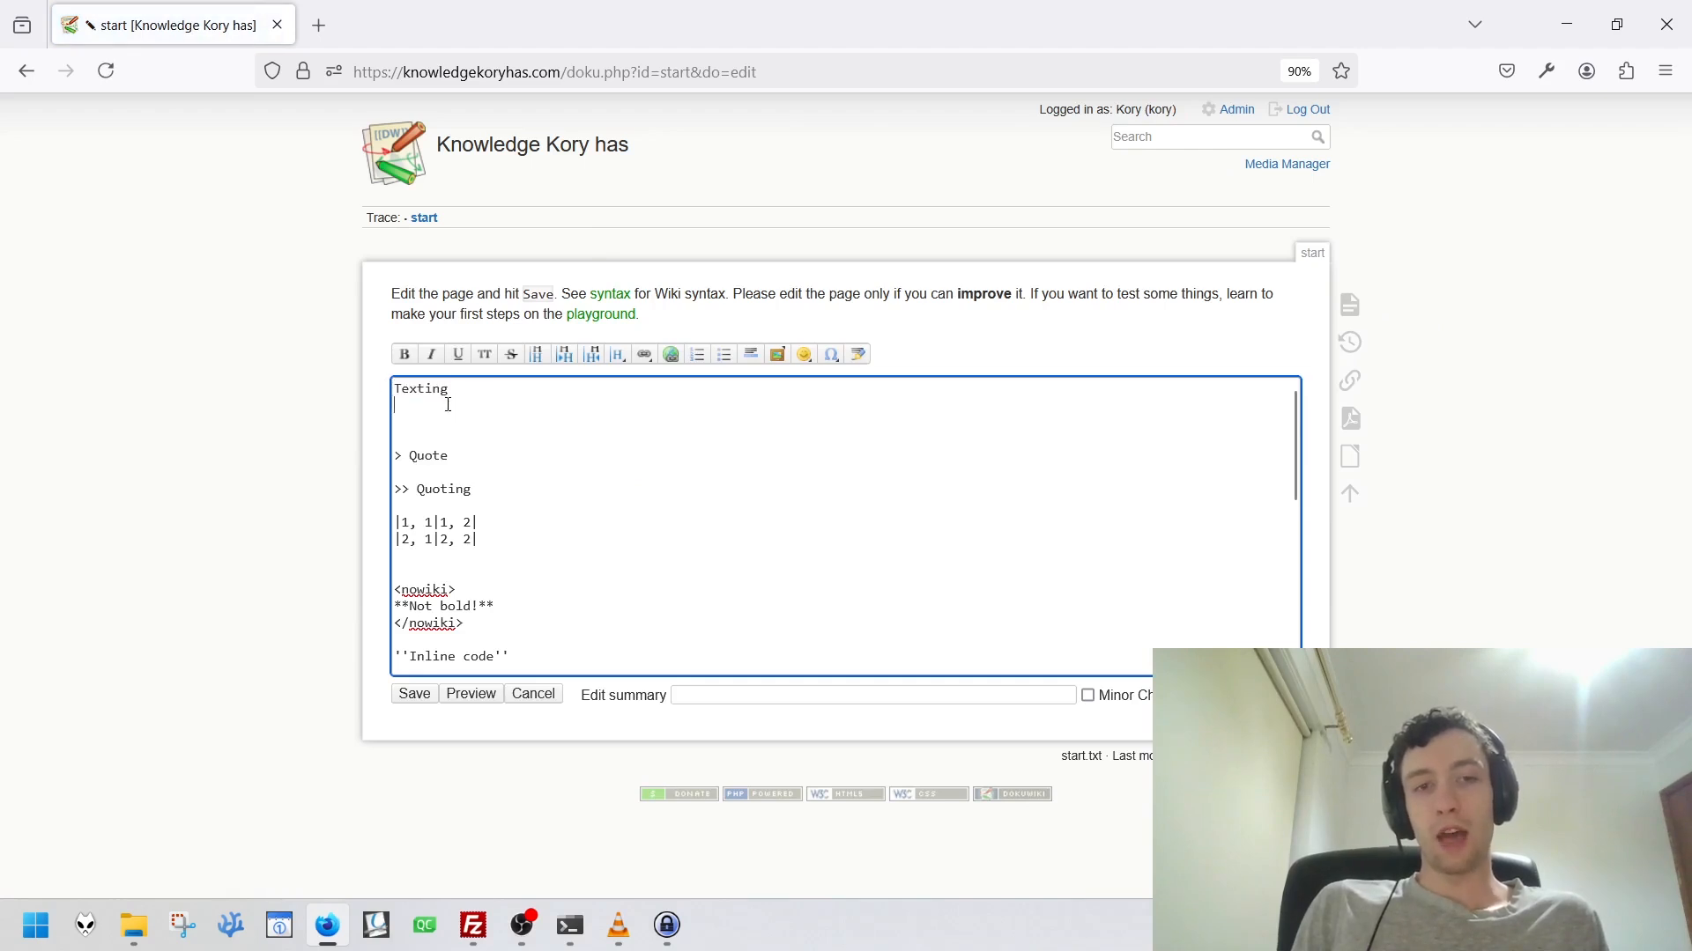
pyautogui.click(422, 701)
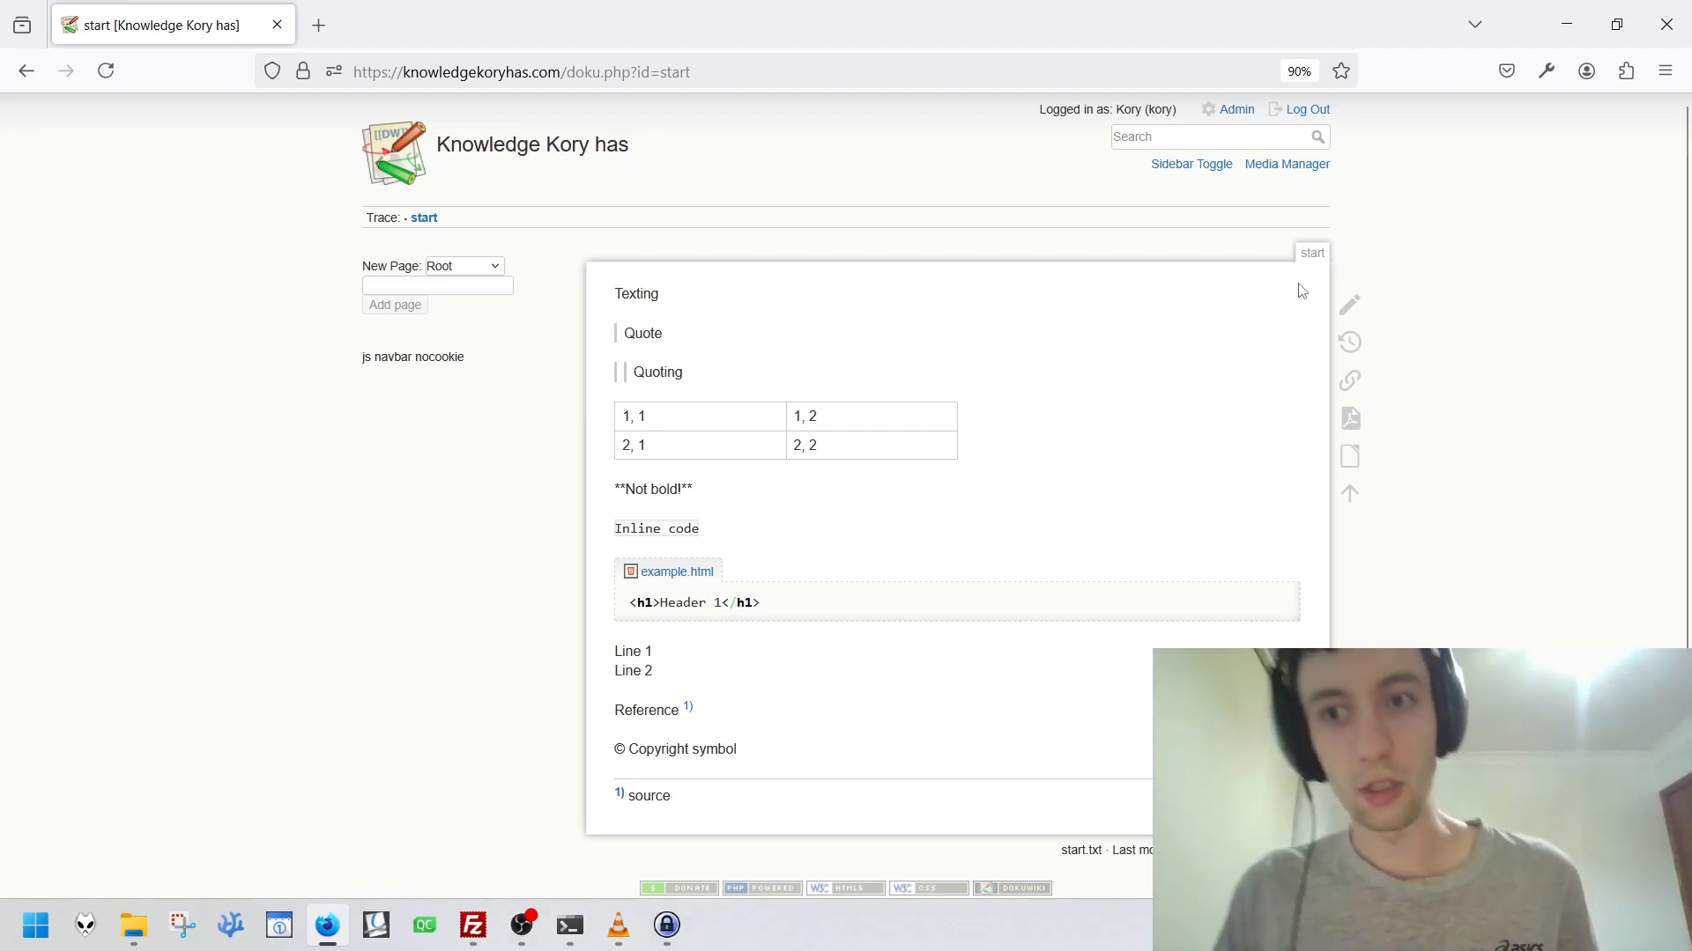
# Open the start page for editing, delete the "Texting" line with the blank lines below it, and preview the page.
pyautogui.click(1365, 316)
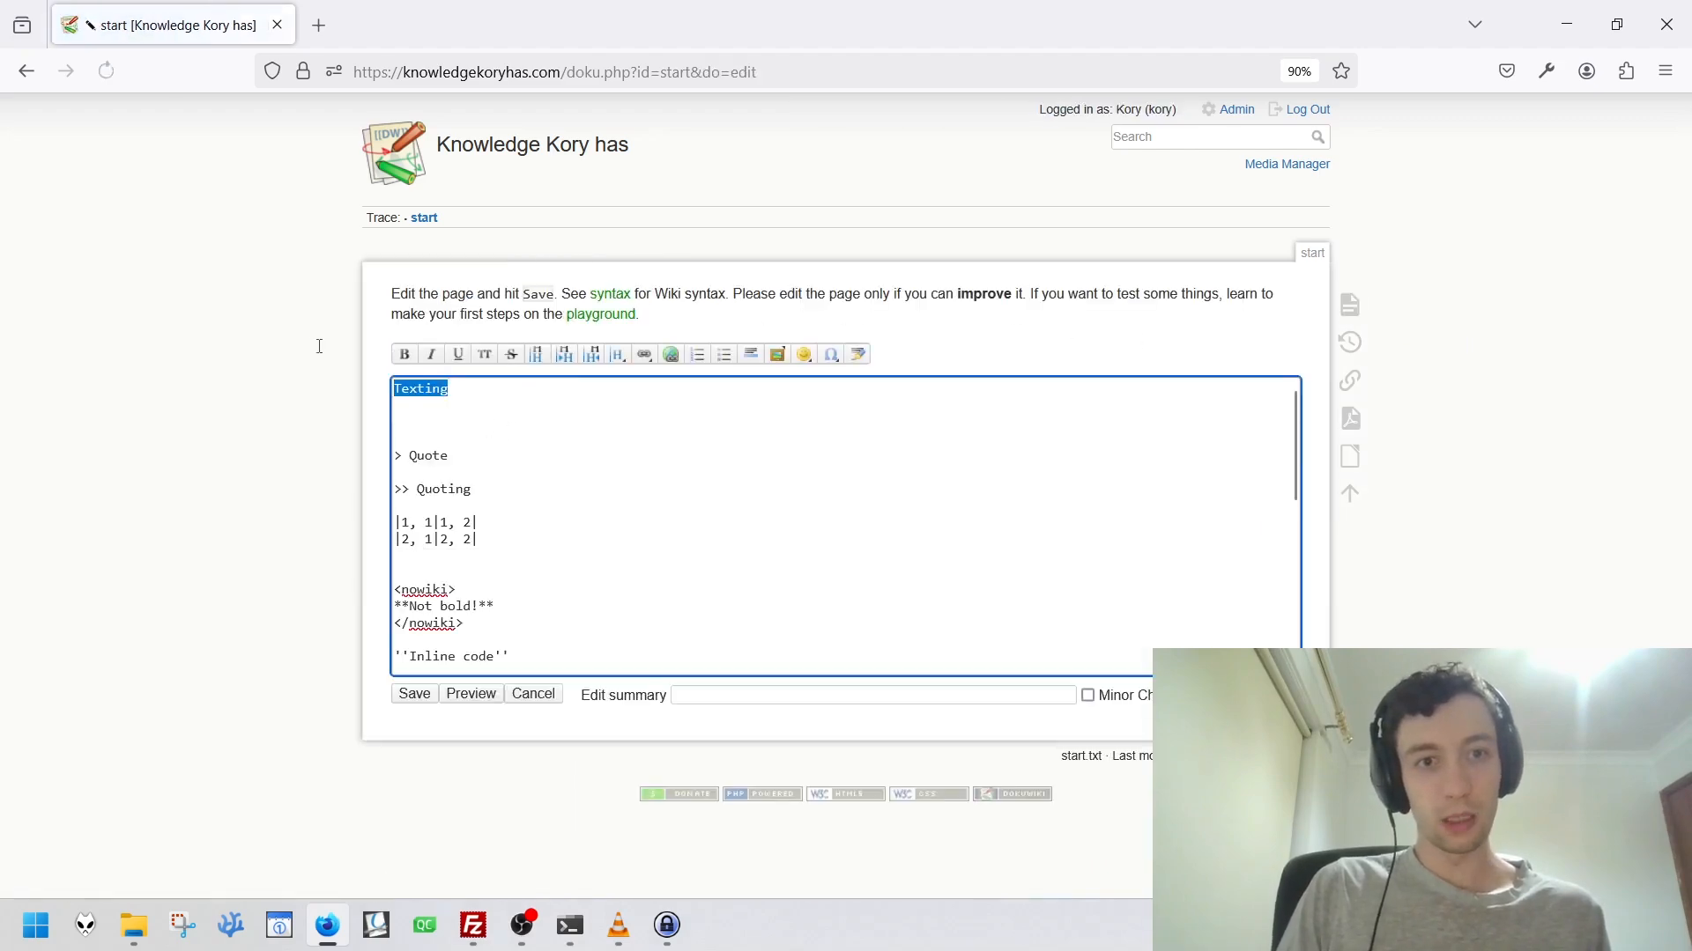
pyautogui.press('Delete')
pyautogui.press('Delete')
pyautogui.press('Delete')
pyautogui.press('Delete')
pyautogui.click(462, 696)
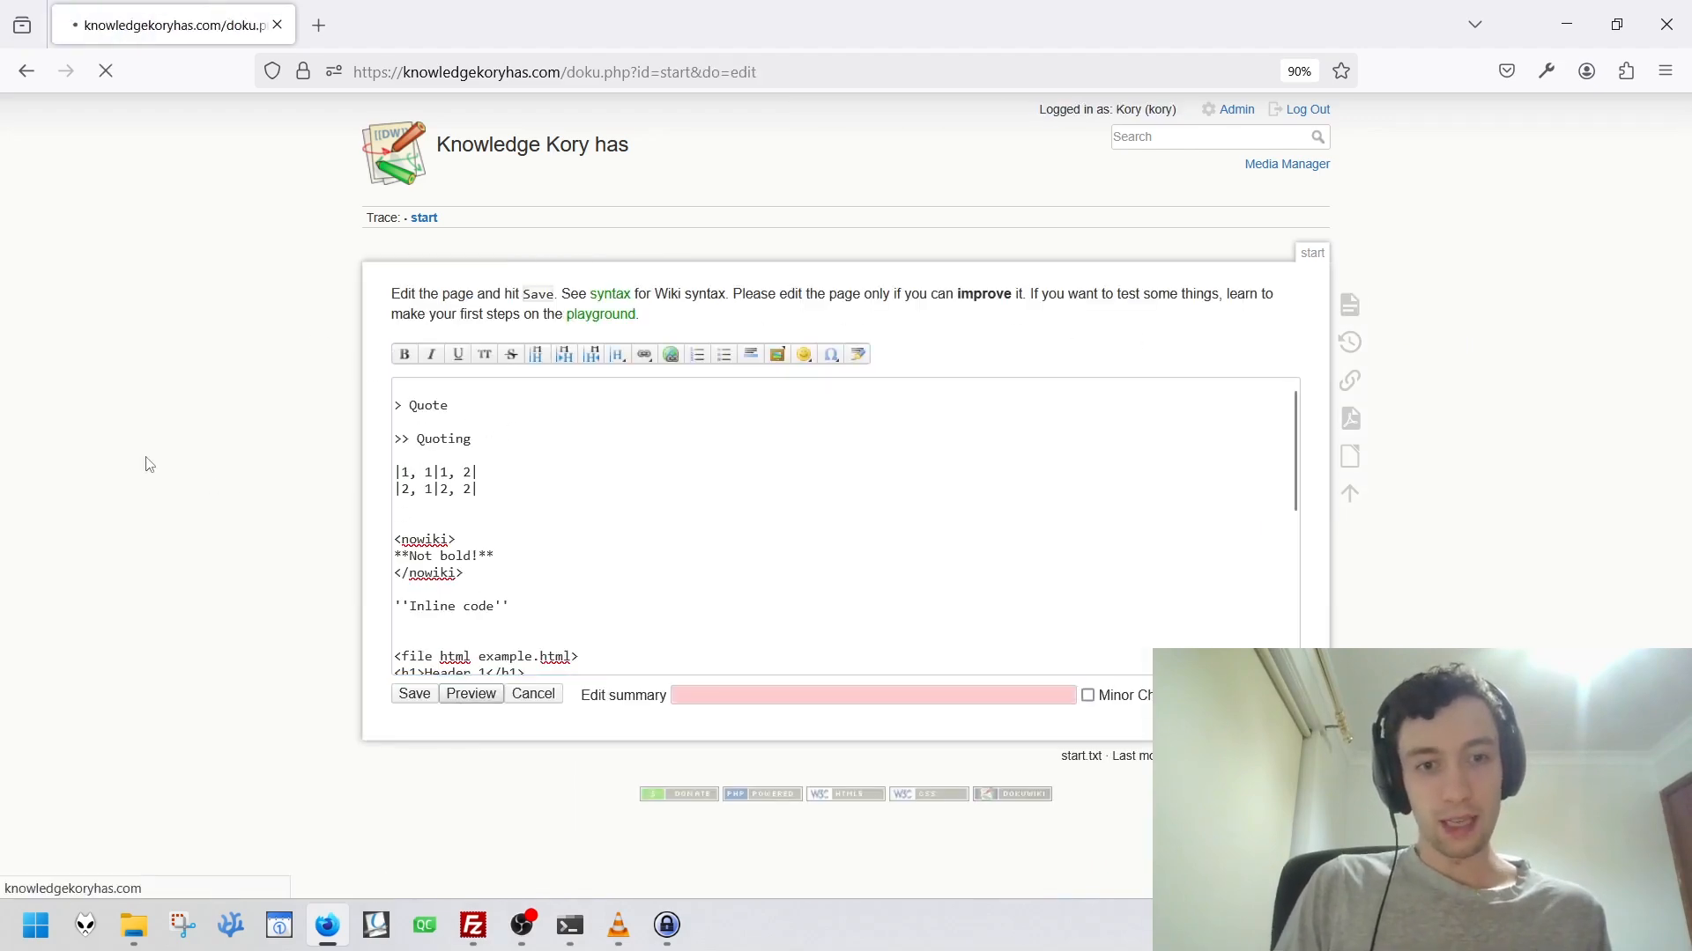
# Delete the "> Quote" and ">> Quoting" lines from the start page source and preview the page again.
pyautogui.middleClick(229, 426)
pyautogui.moveTo(401, 374)
pyautogui.mouseDown()
pyautogui.moveTo(423, 377)
pyautogui.moveTo(386, 353)
pyautogui.mouseUp()
pyautogui.click(286, 392)
pyautogui.scroll(5, 289, 395)
pyautogui.click(398, 365)
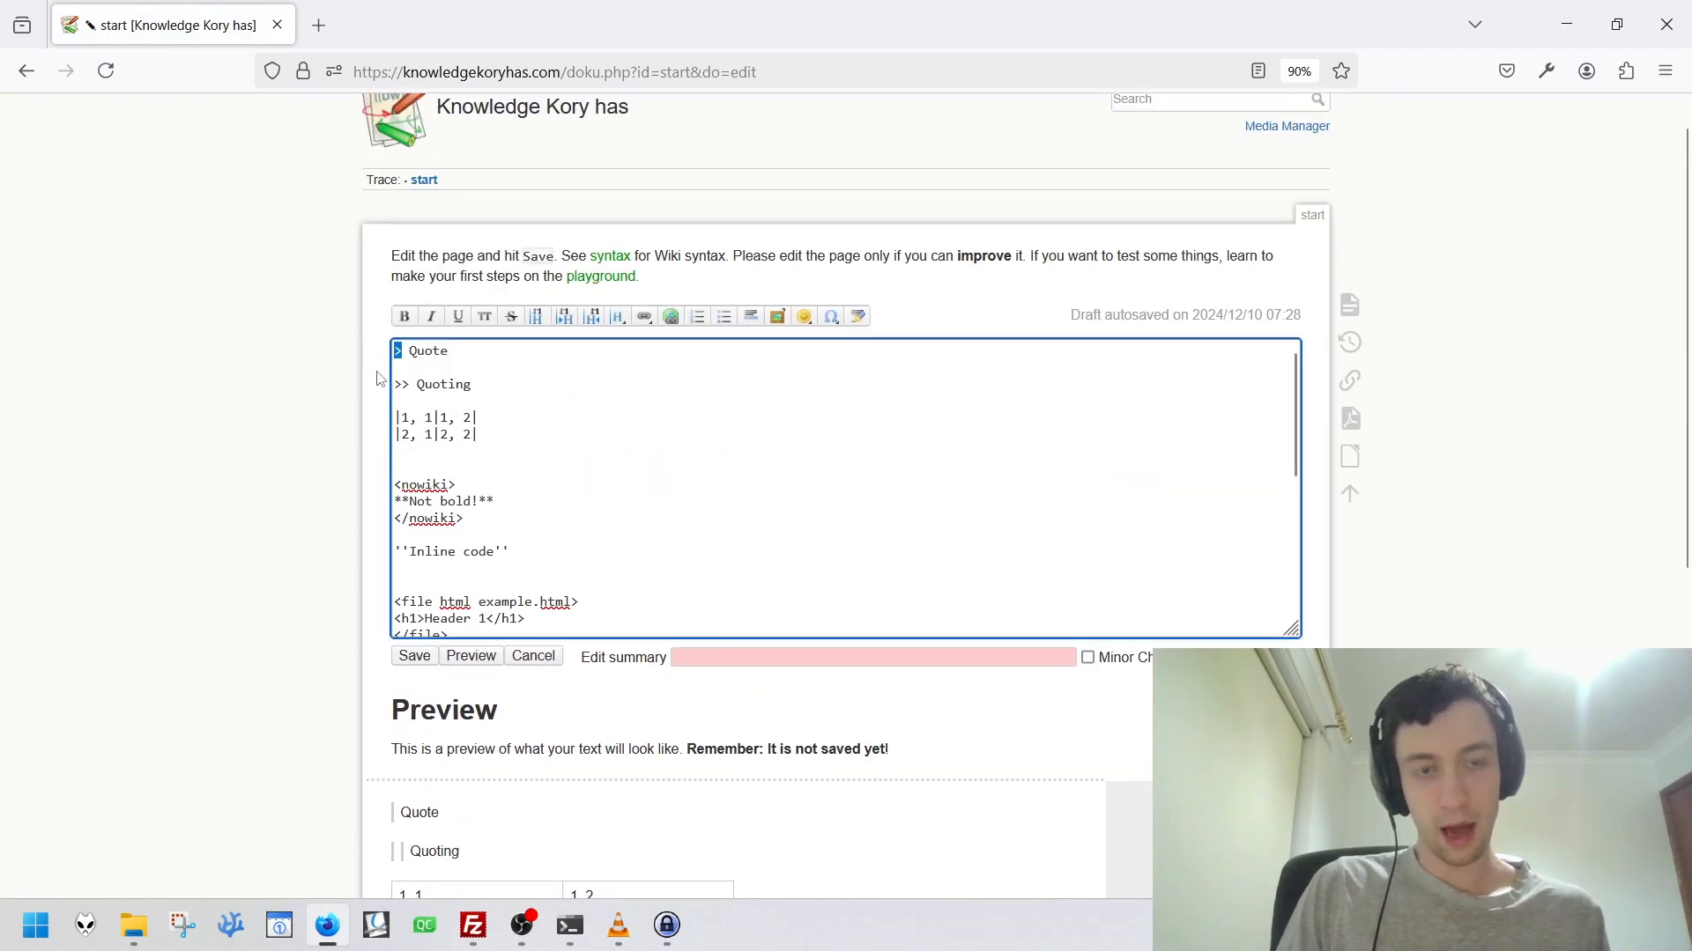
pyautogui.middleClick(329, 430)
pyautogui.middleClick(269, 678)
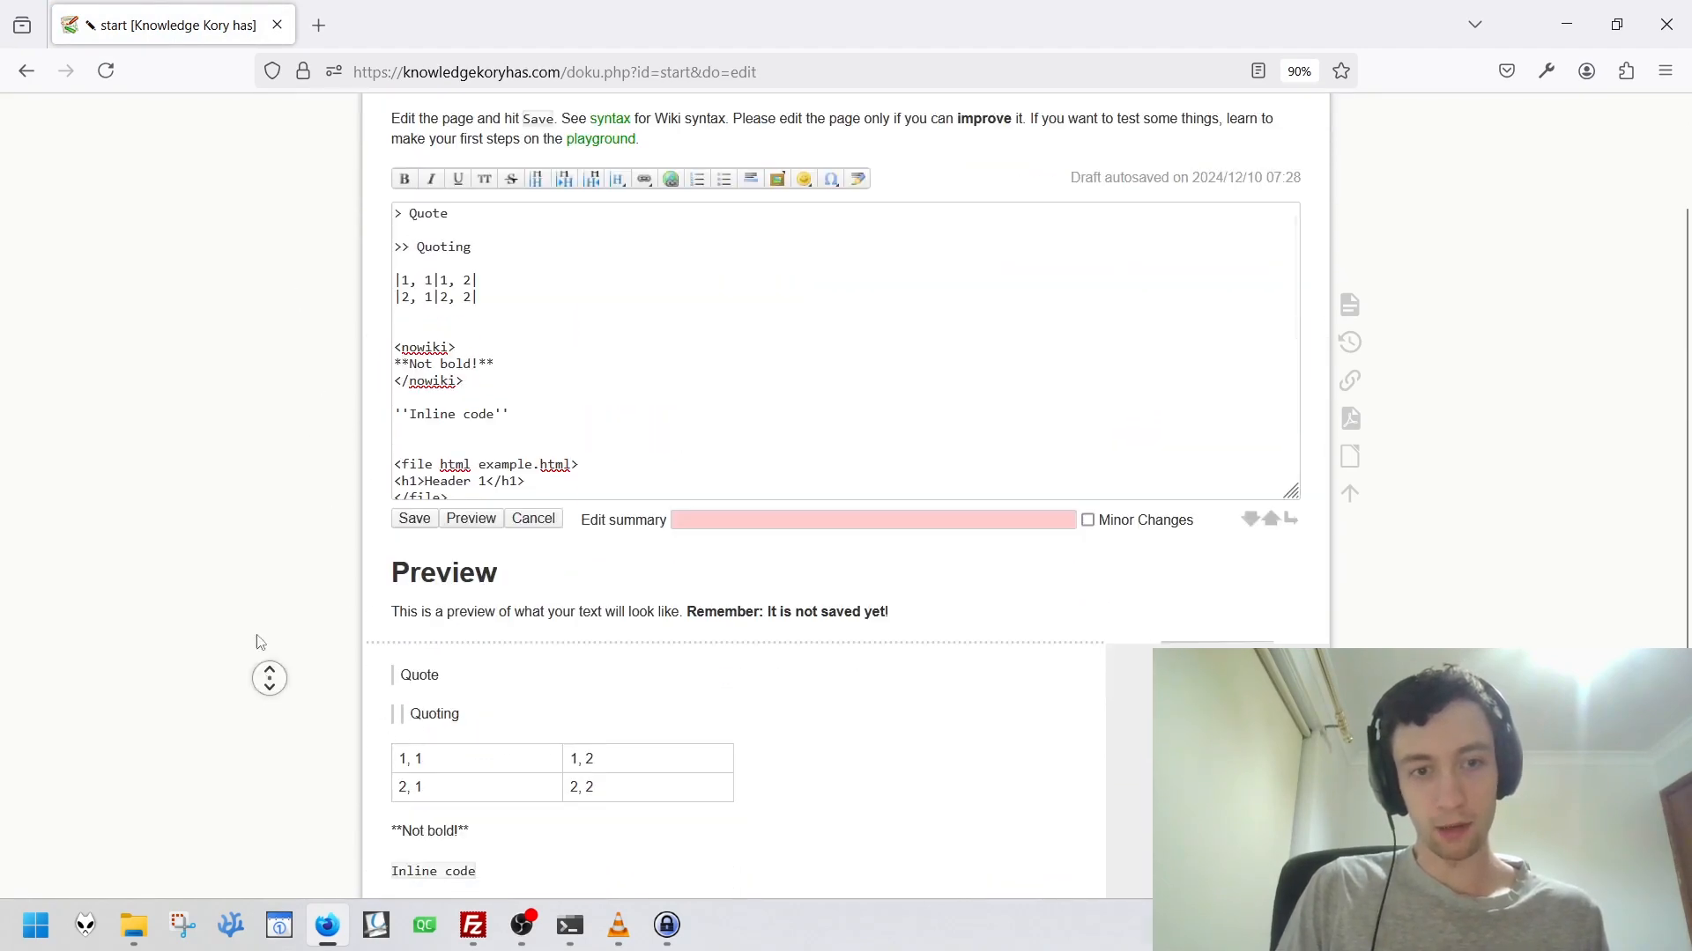
pyautogui.moveTo(540, 387); pyautogui.dragTo(393, 341)
pyautogui.press('BackSpace')
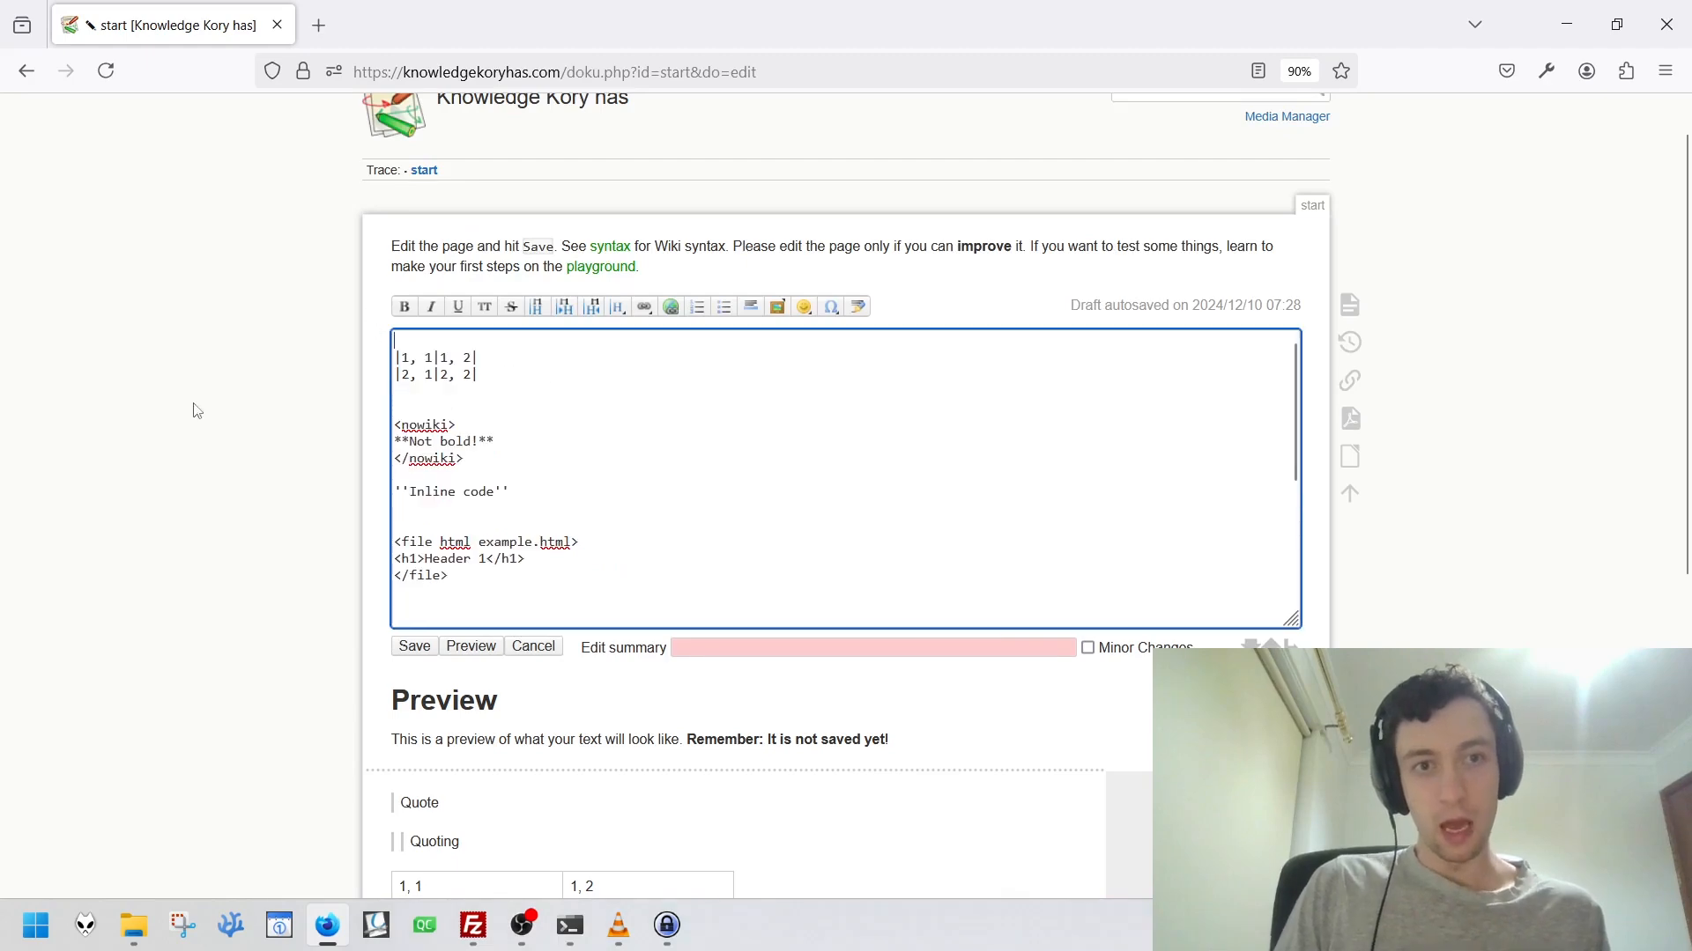
pyautogui.click(449, 645)
# Examine the row and column numbering in each cell of the table in the start page preview.
pyautogui.middleClick(172, 502)
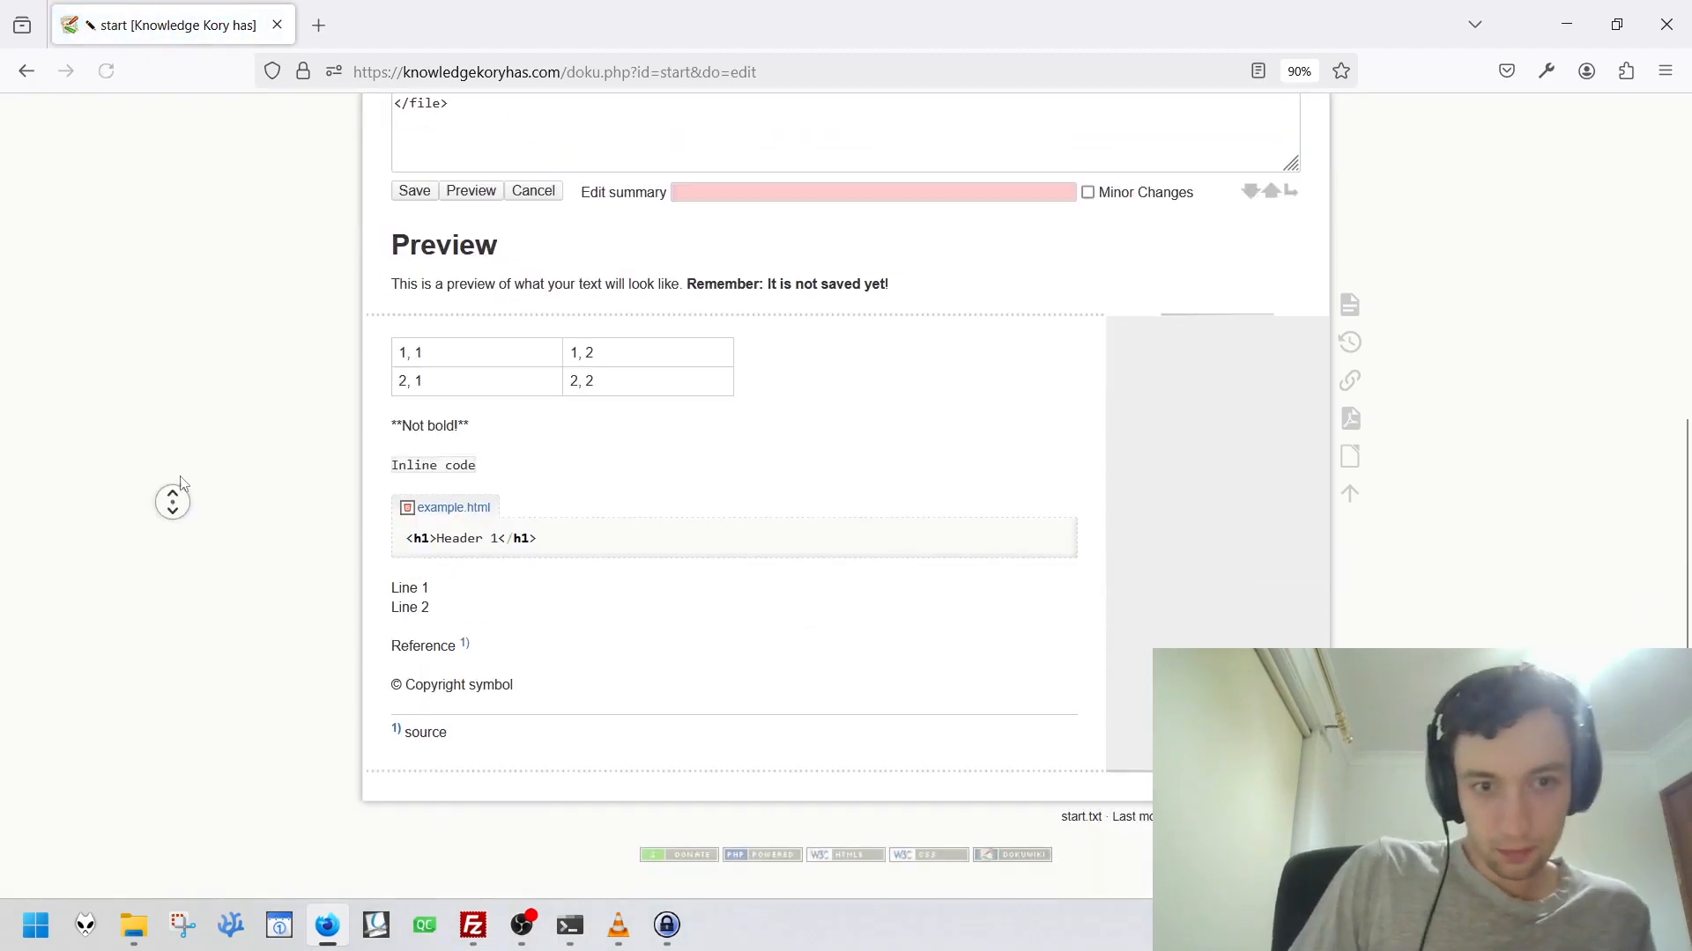
pyautogui.middleClick(224, 528)
pyautogui.doubleClick(410, 628)
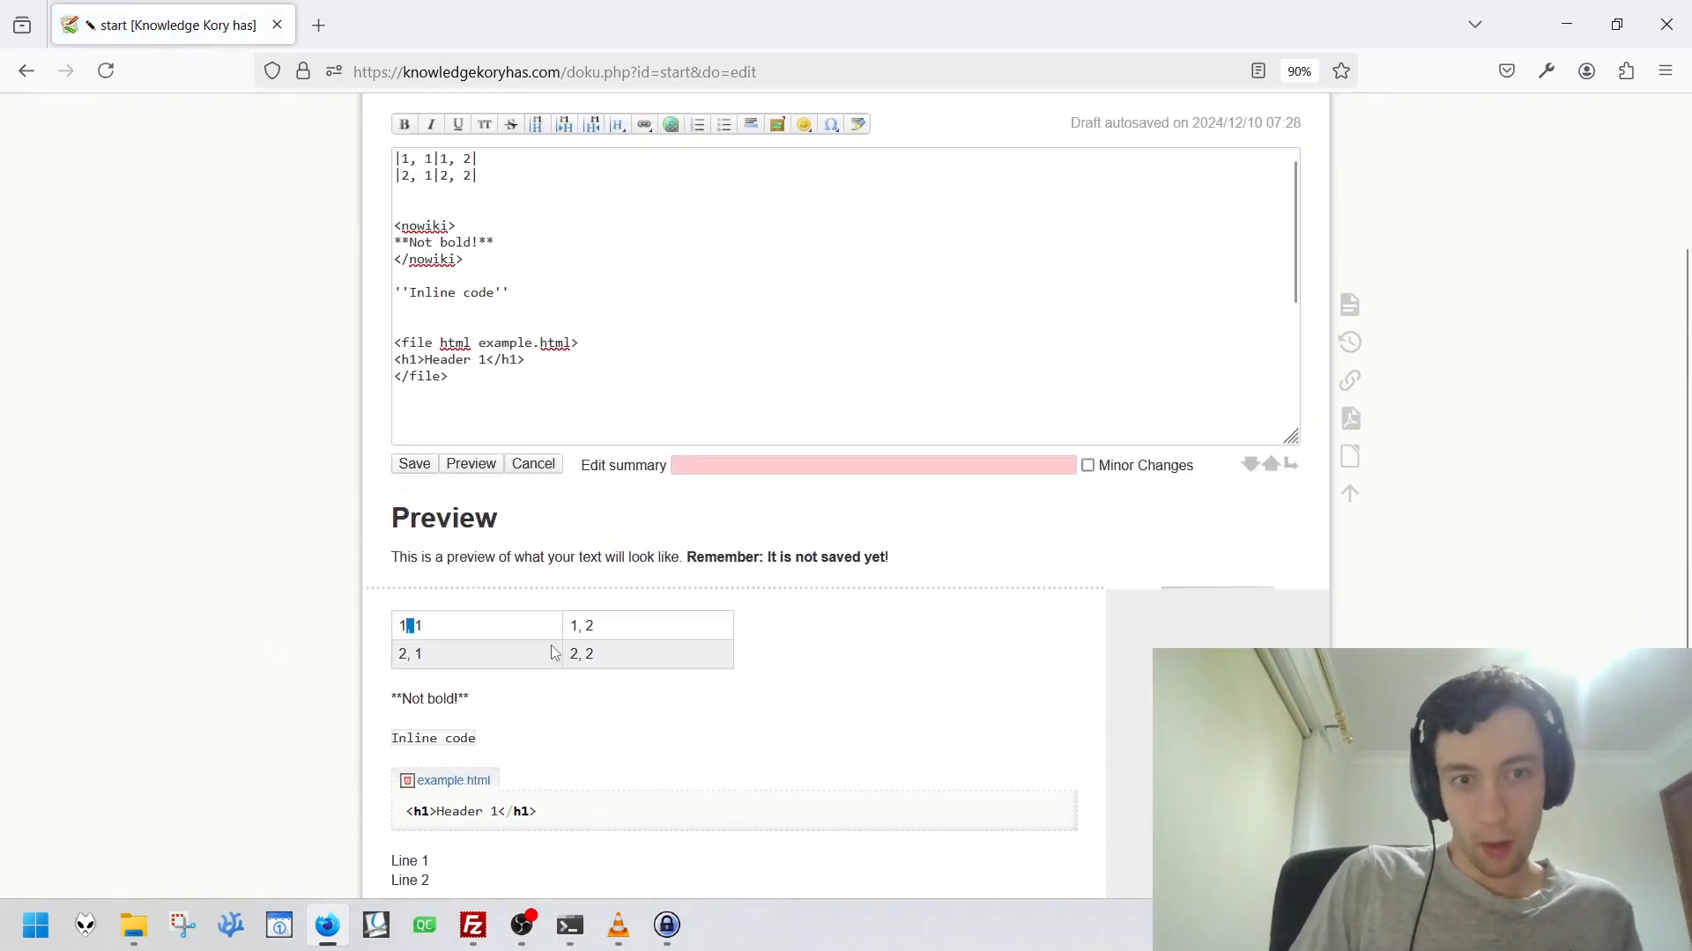
pyautogui.doubleClick(575, 628)
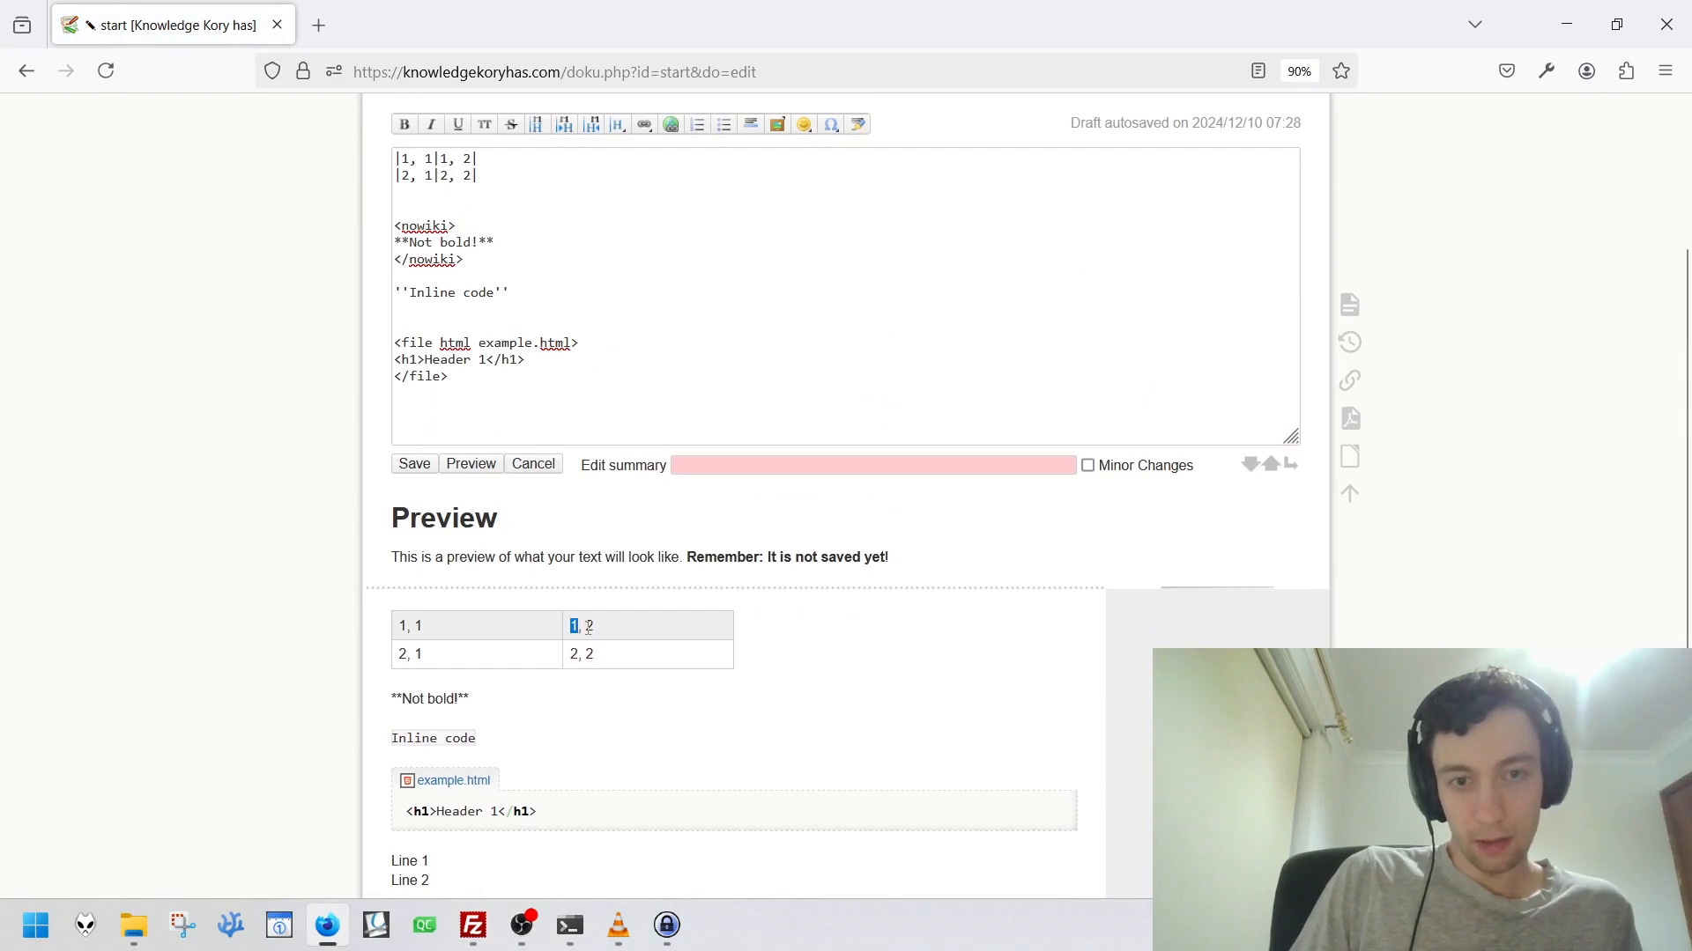
pyautogui.doubleClick(415, 655)
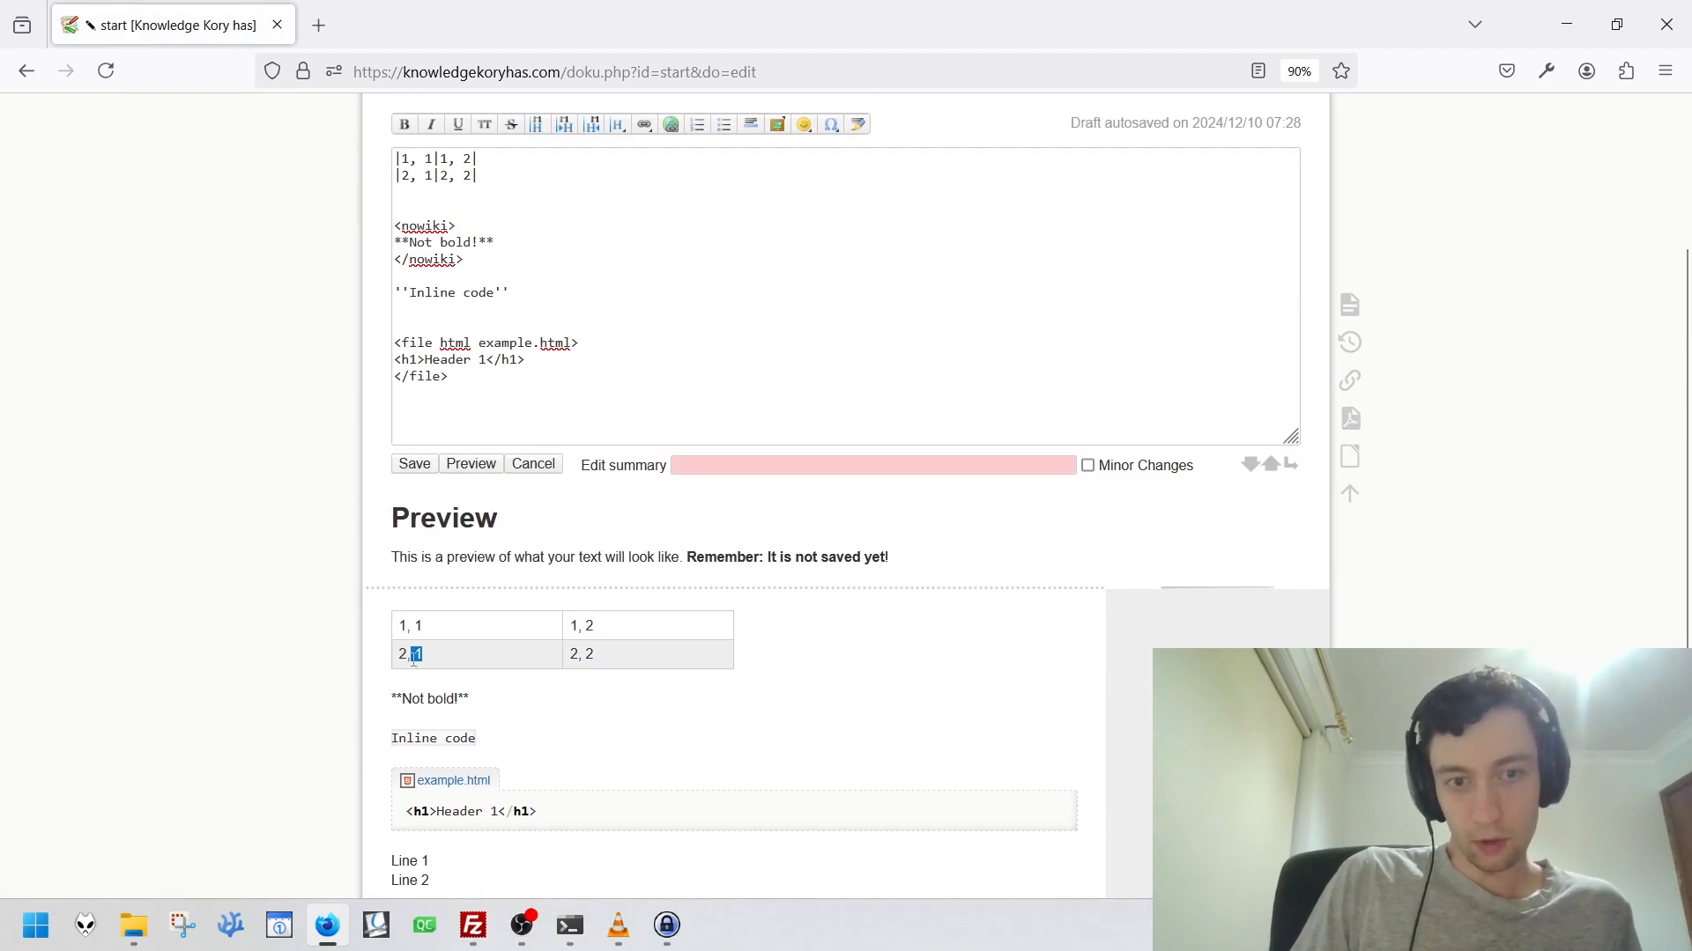
pyautogui.doubleClick(574, 655)
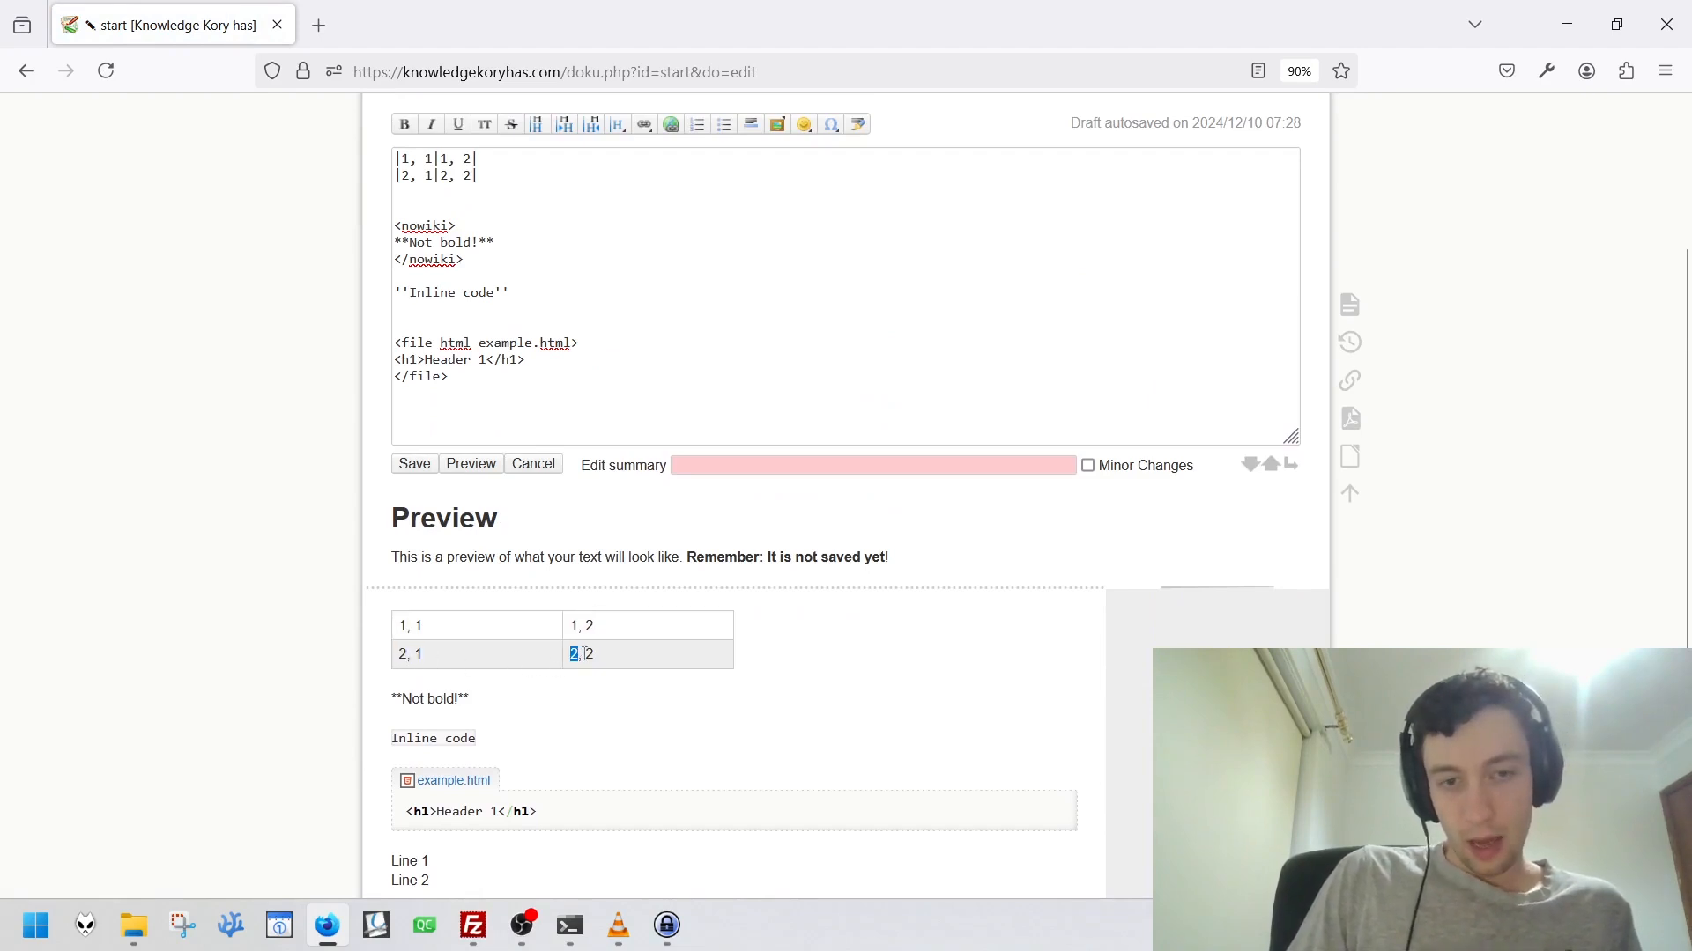
pyautogui.doubleClick(589, 655)
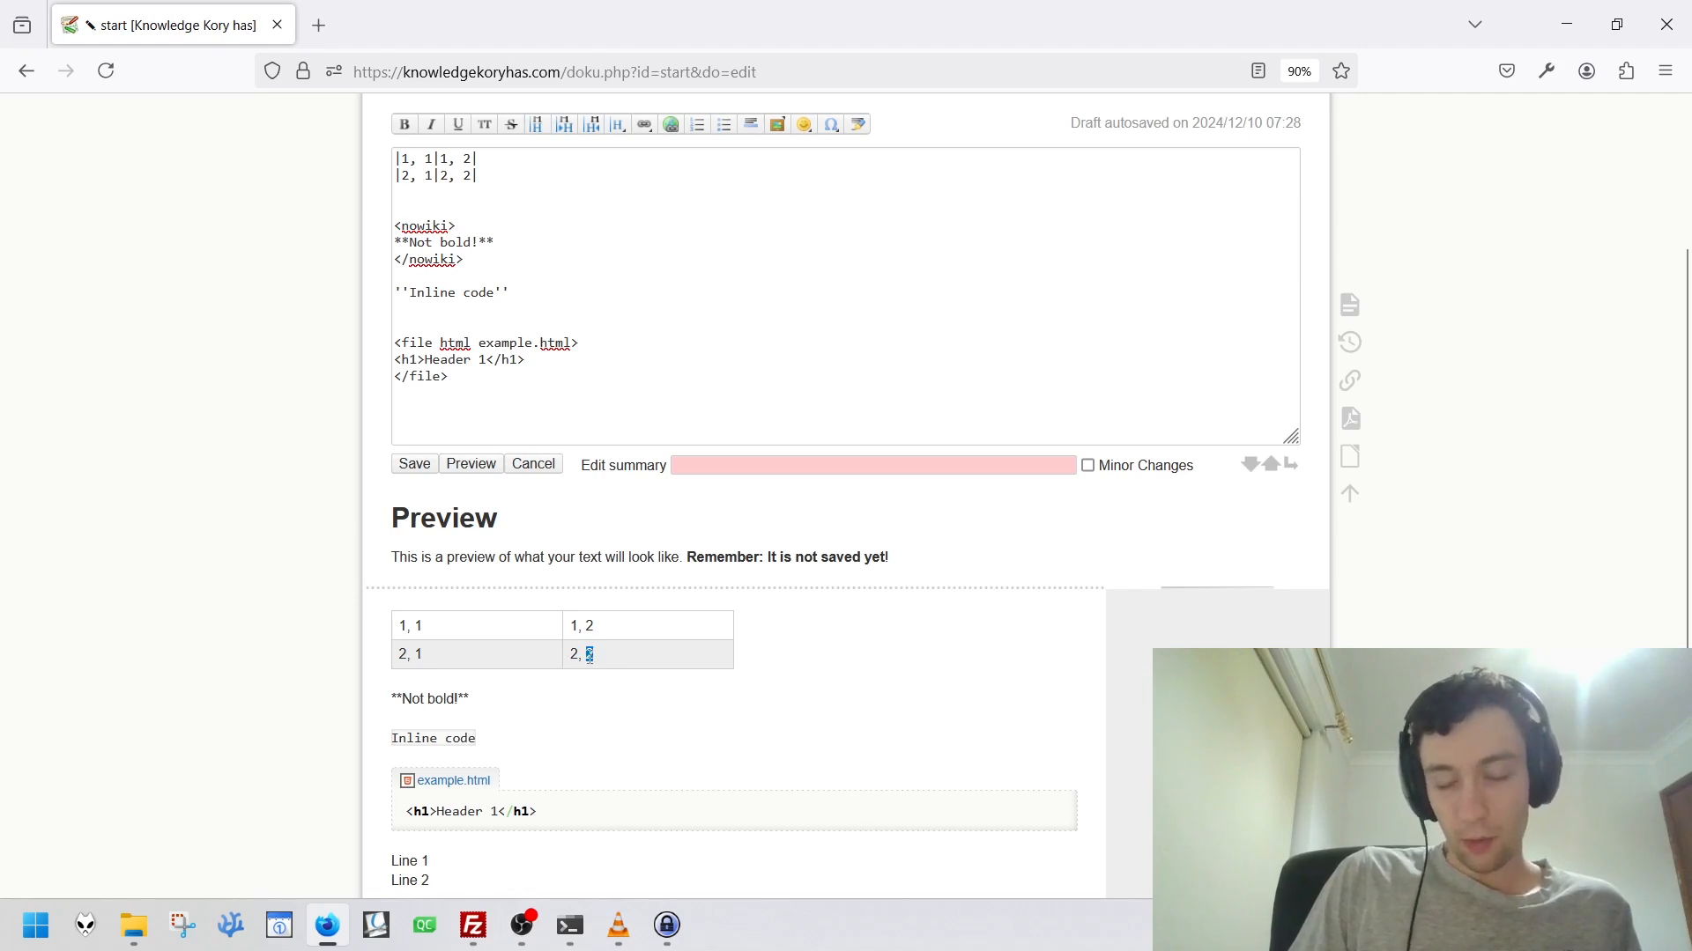
pyautogui.scroll(2, 577, 702)
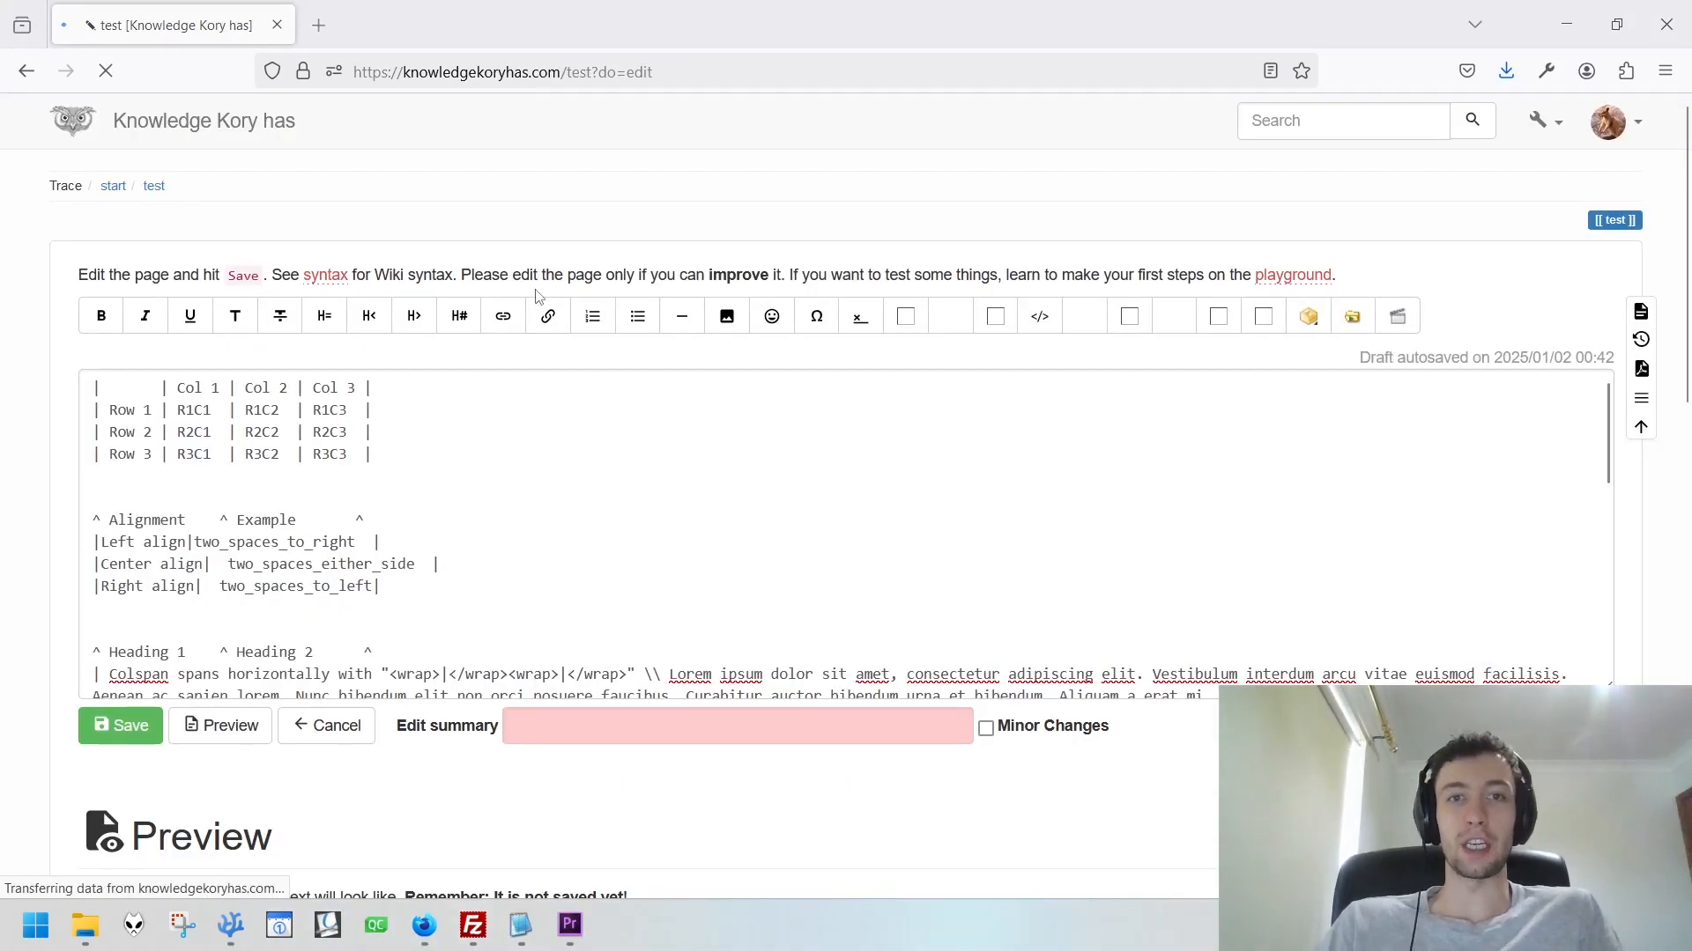
# Examine the first table's source on the test page, including its empty corner cell, and compare it with the preview.
pyautogui.middleClick(518, 210)
pyautogui.middleClick(528, 231)
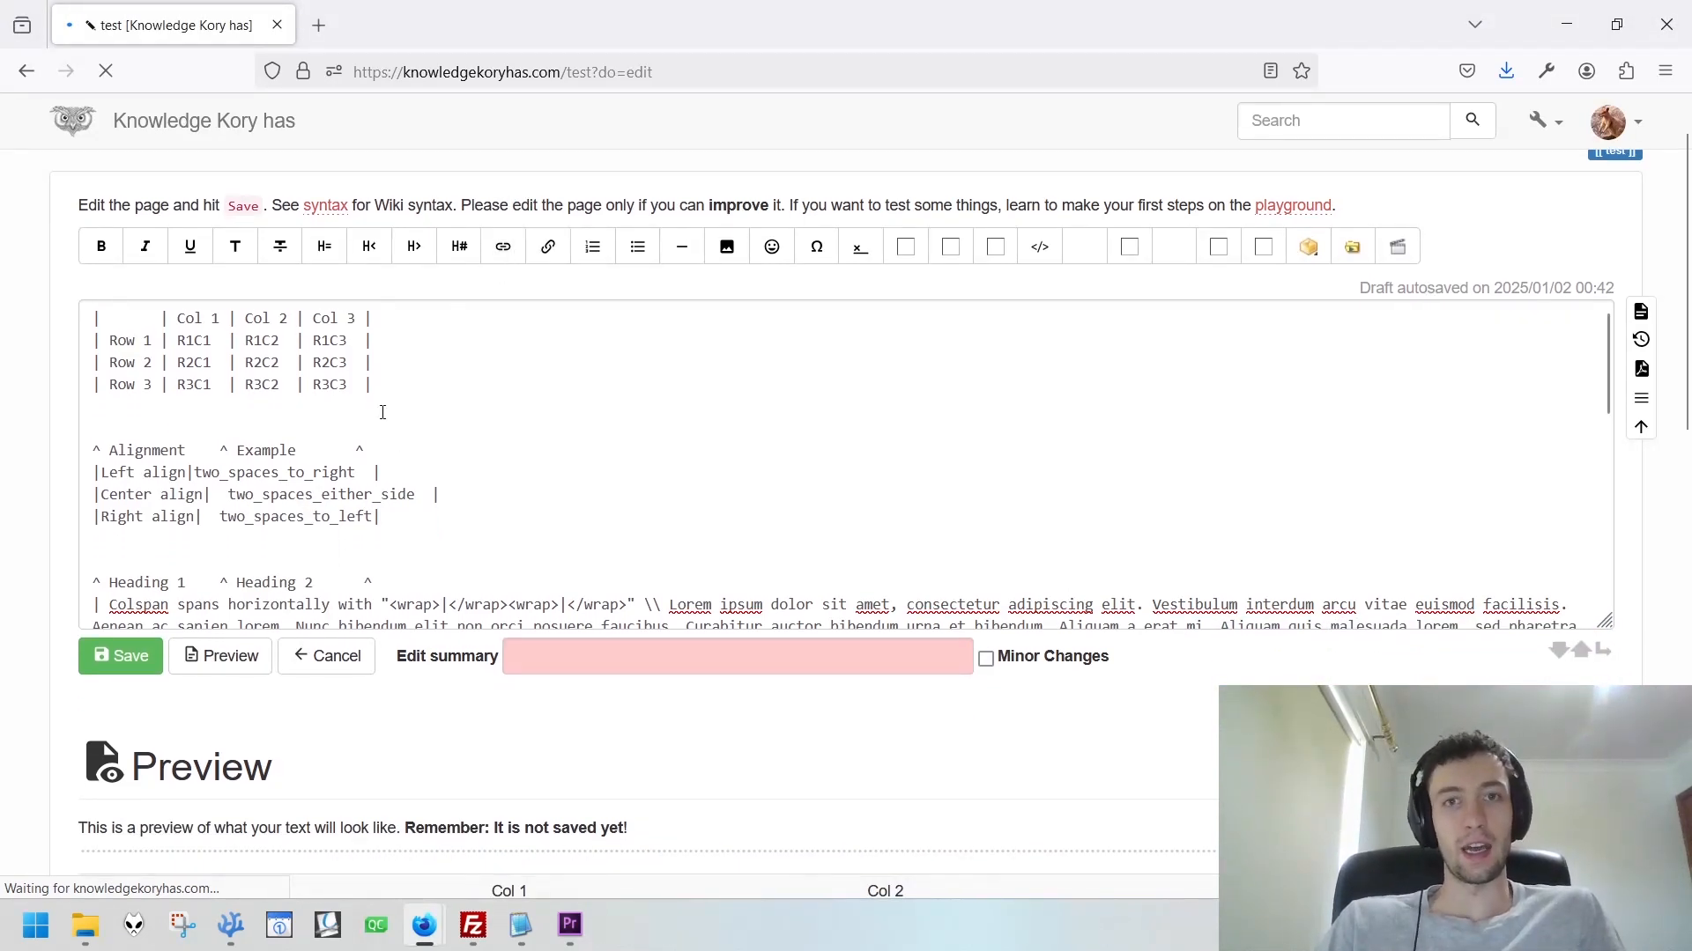
pyautogui.click(382, 412)
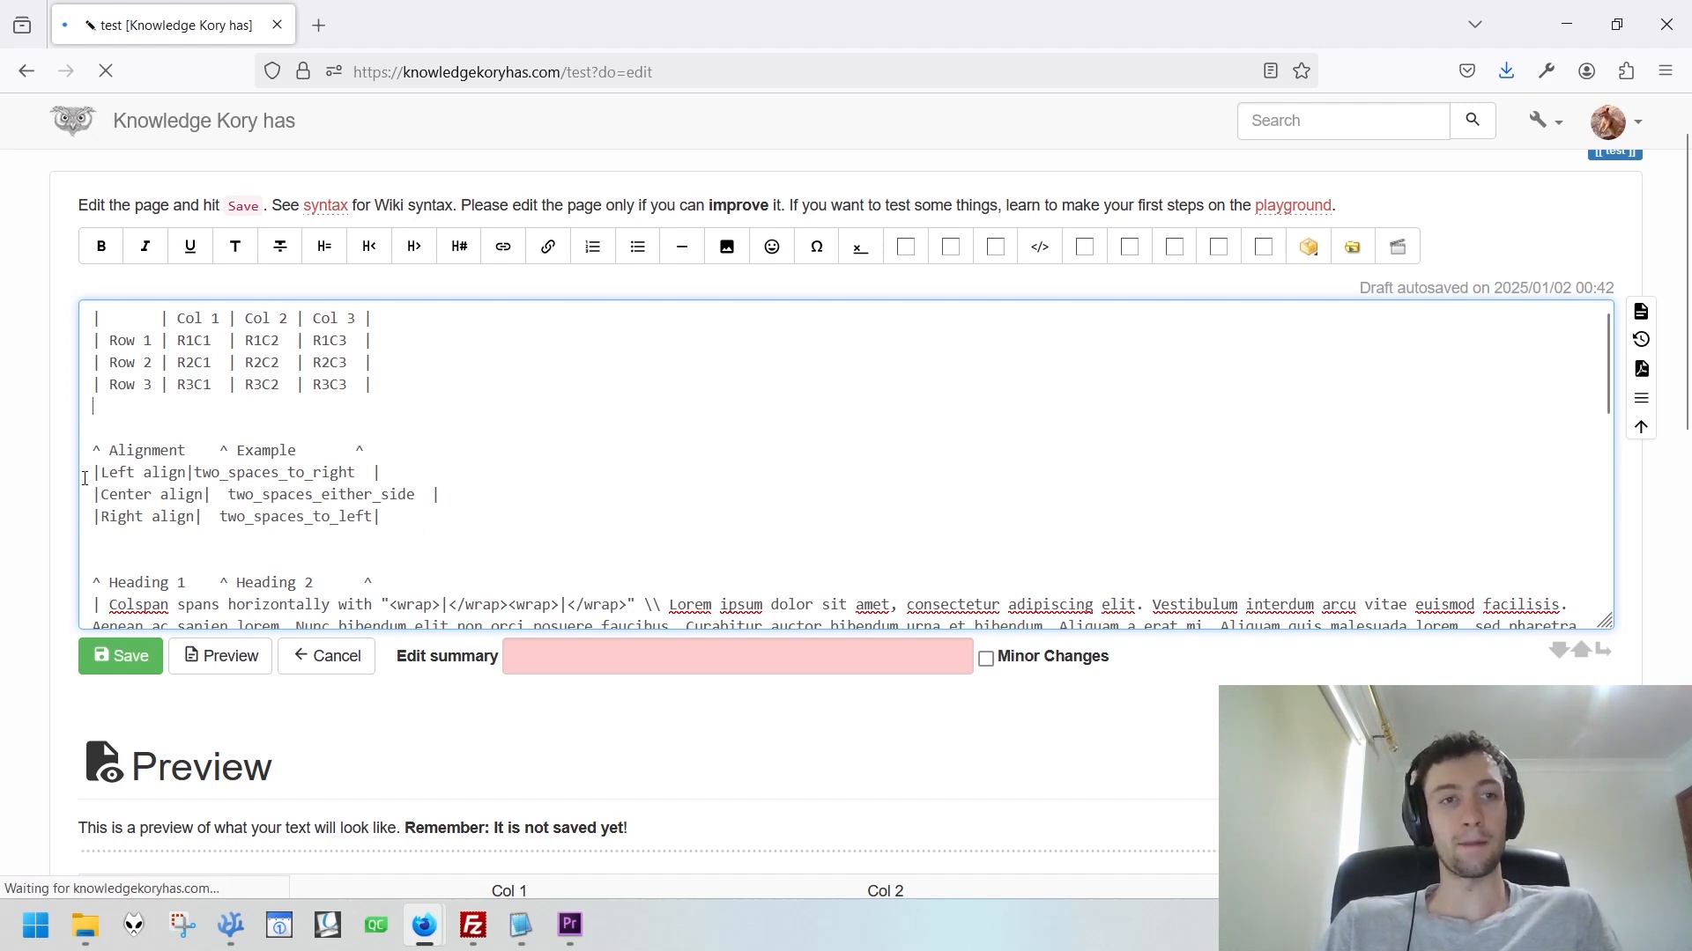
pyautogui.middleClick(21, 466)
pyautogui.middleClick(24, 407)
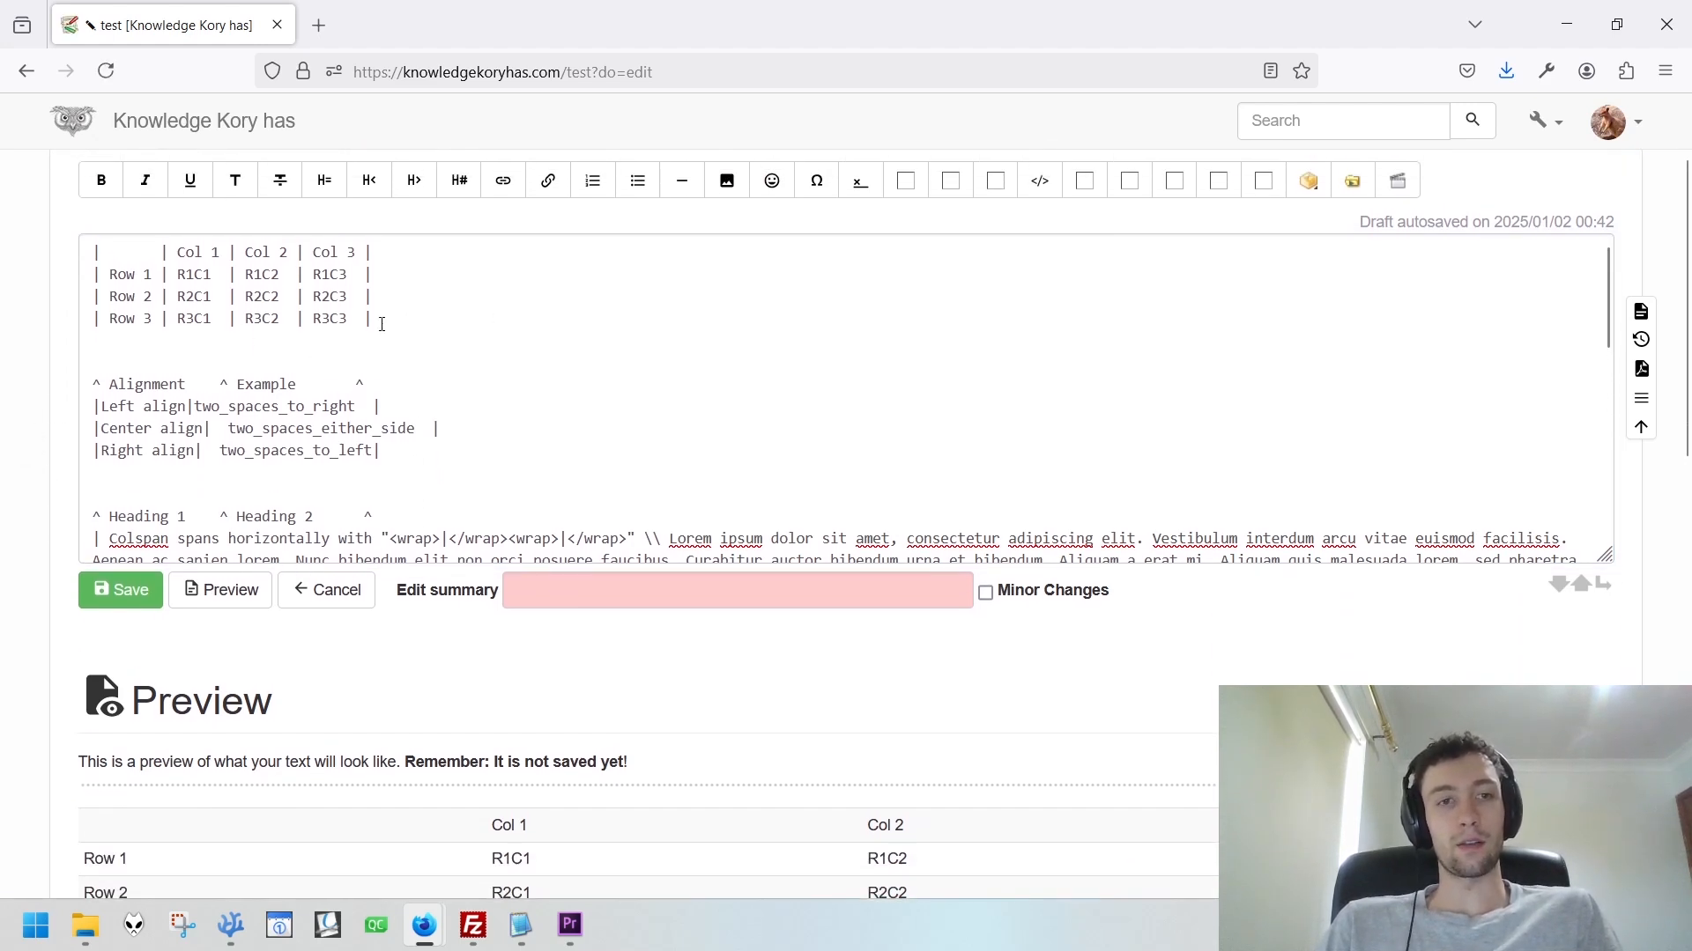
pyautogui.moveTo(382, 324); pyautogui.dragTo(3, 237)
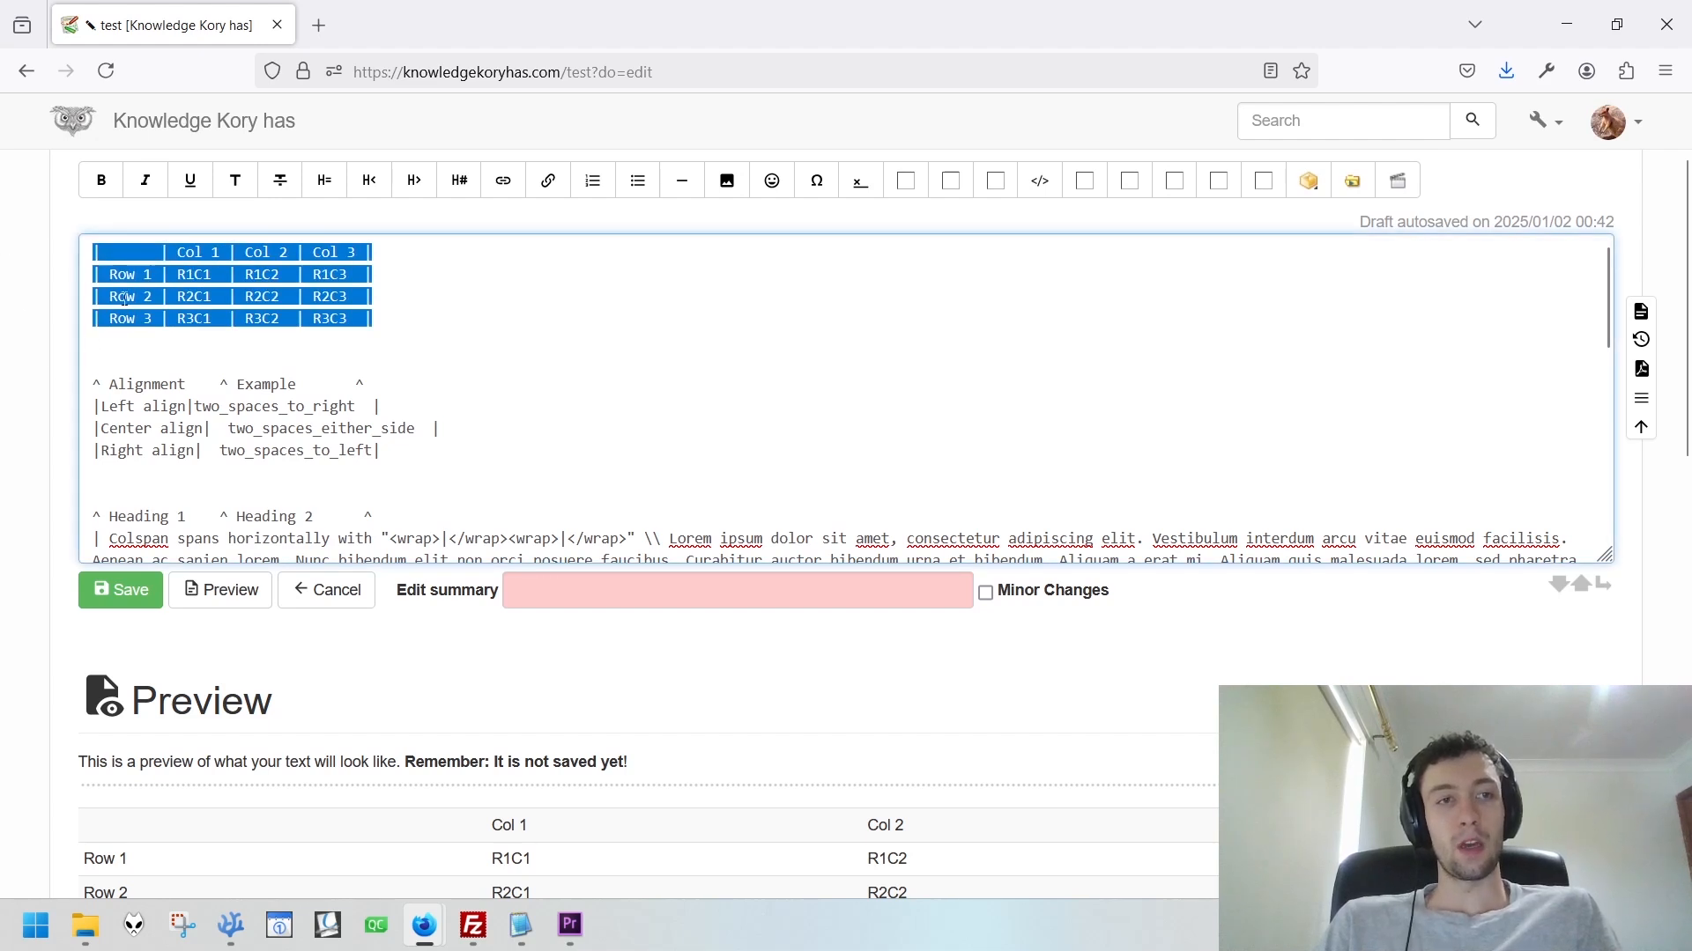
pyautogui.moveTo(160, 254); pyautogui.dragTo(118, 255)
pyautogui.middleClick(3, 440)
pyautogui.middleClick(45, 606)
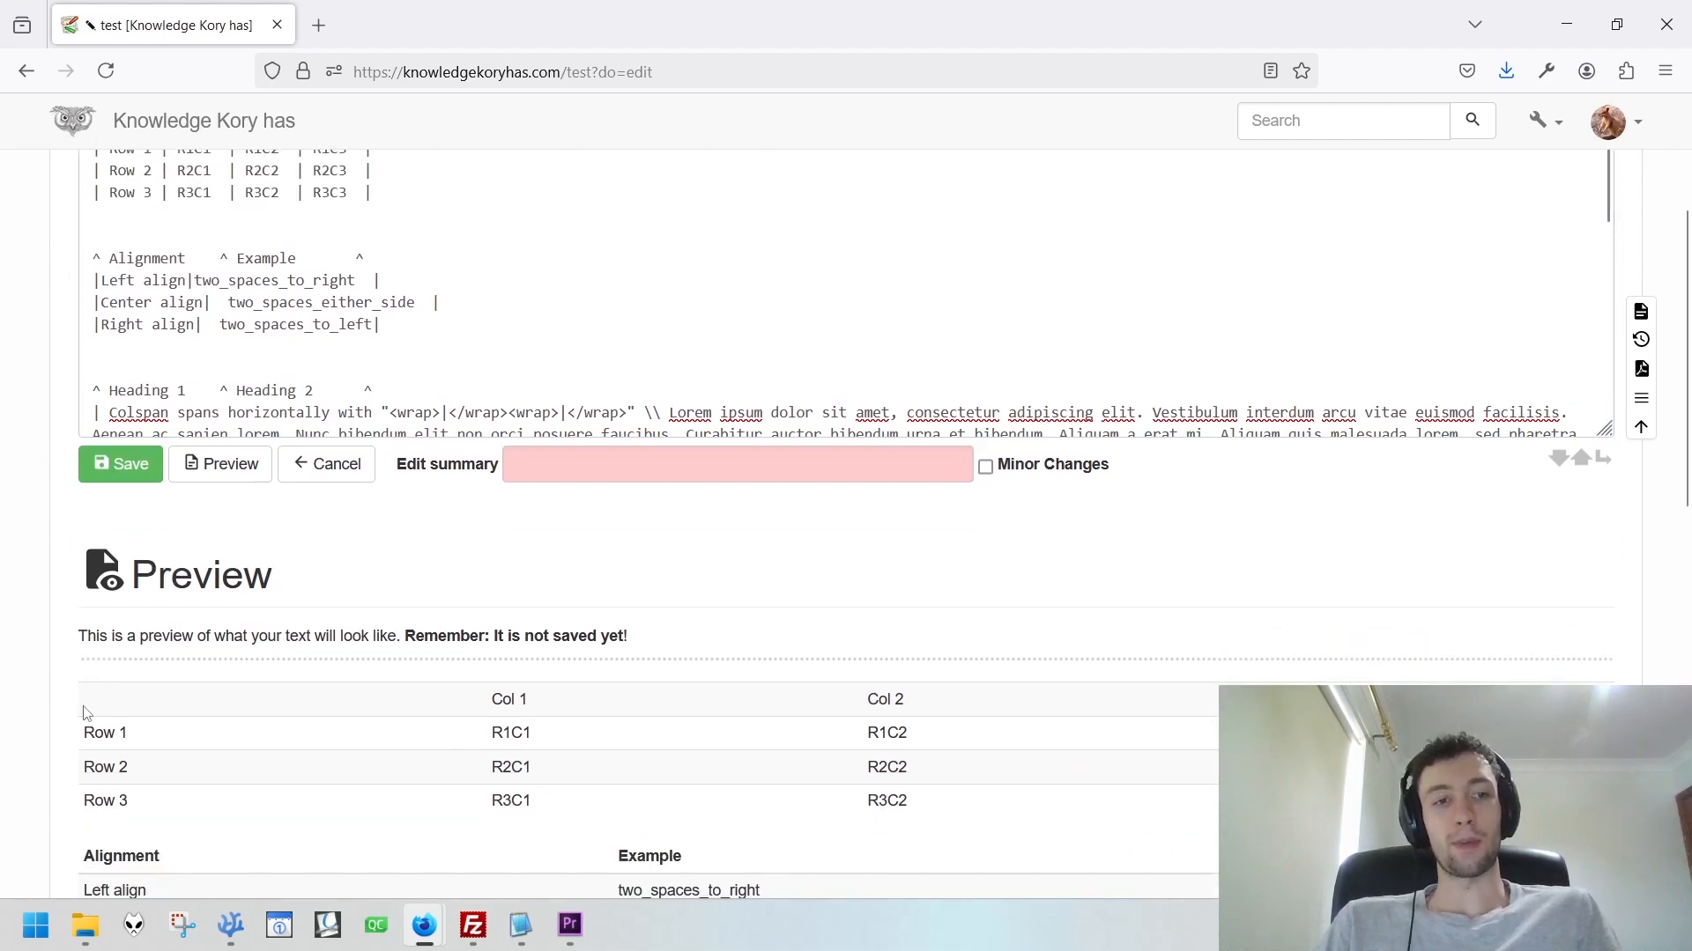
pyautogui.scroll(1, 19, 718)
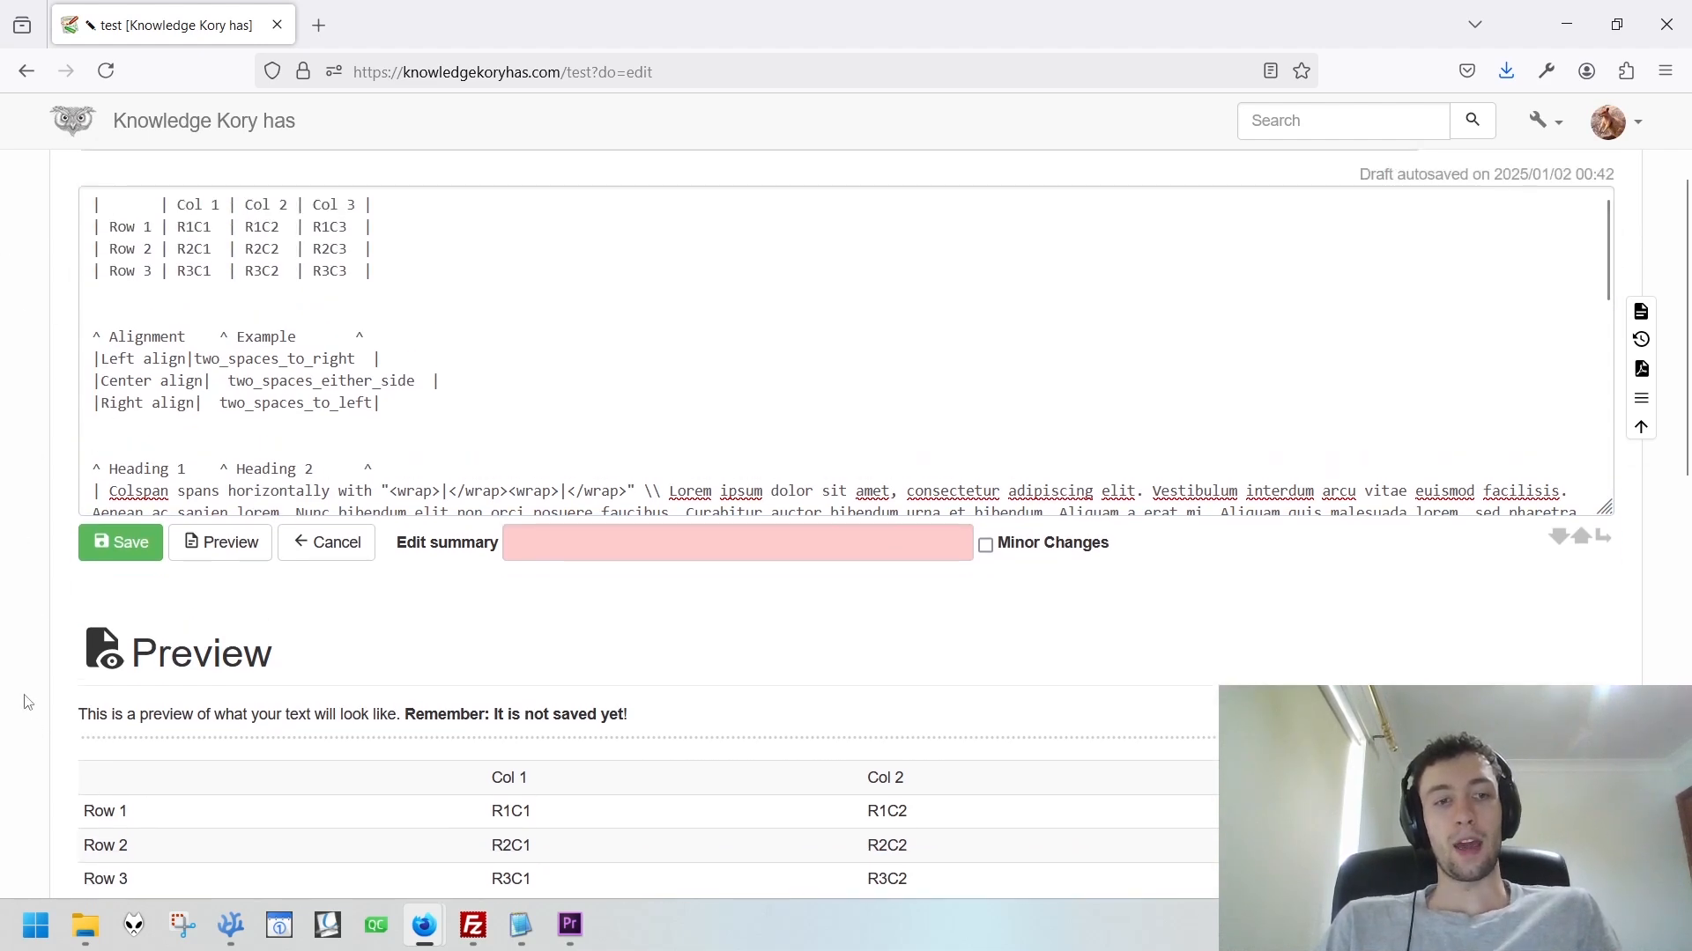
# Add a Col 4 column with cells R1C4, R2C4 and R3C4 to the first table's source and preview the page.
pyautogui.moveTo(117, 228); pyautogui.dragTo(212, 227)
pyautogui.click(194, 227)
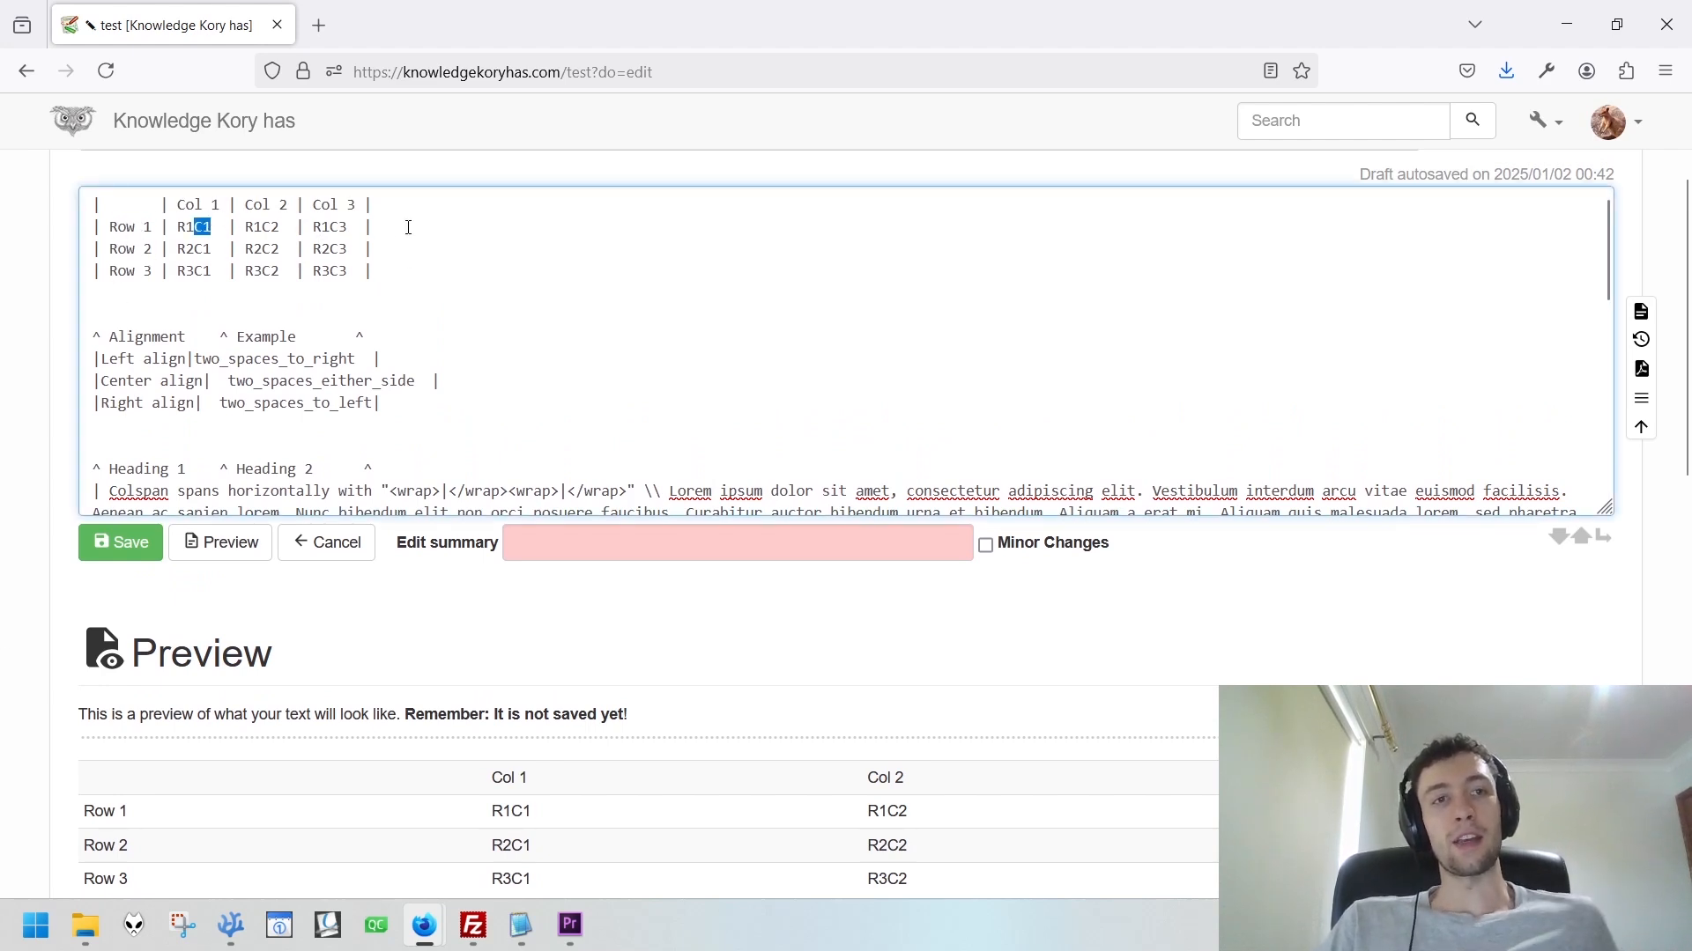
pyautogui.click(423, 211)
pyautogui.write('Col 4|')
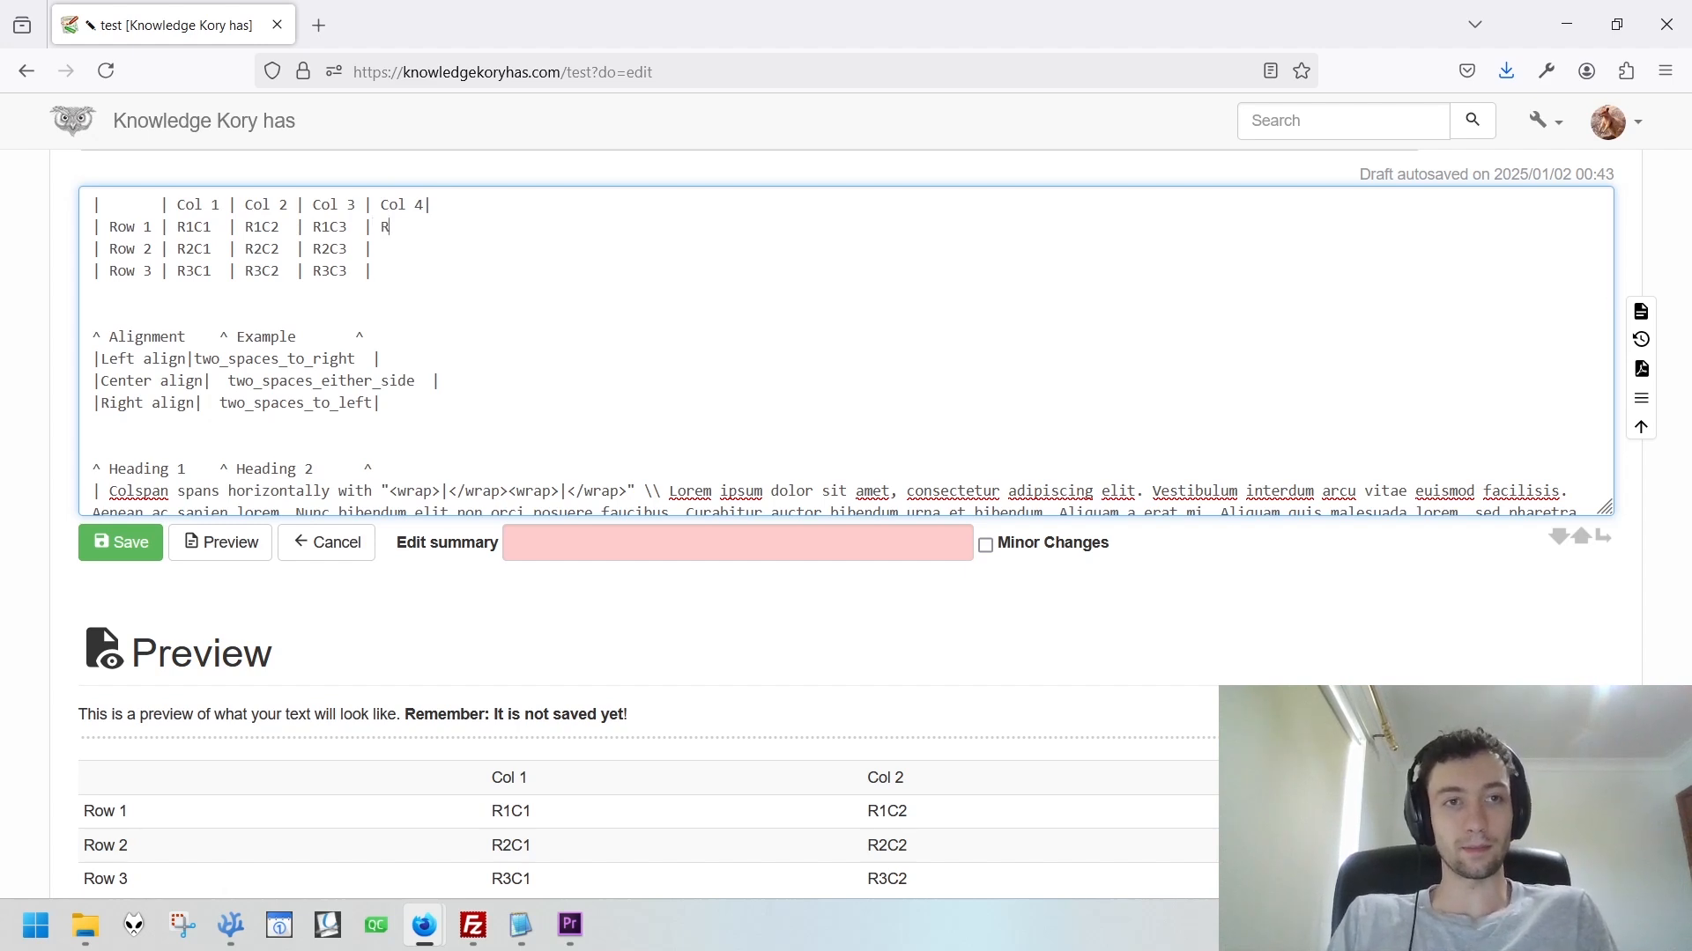
pyautogui.write('C4 |')
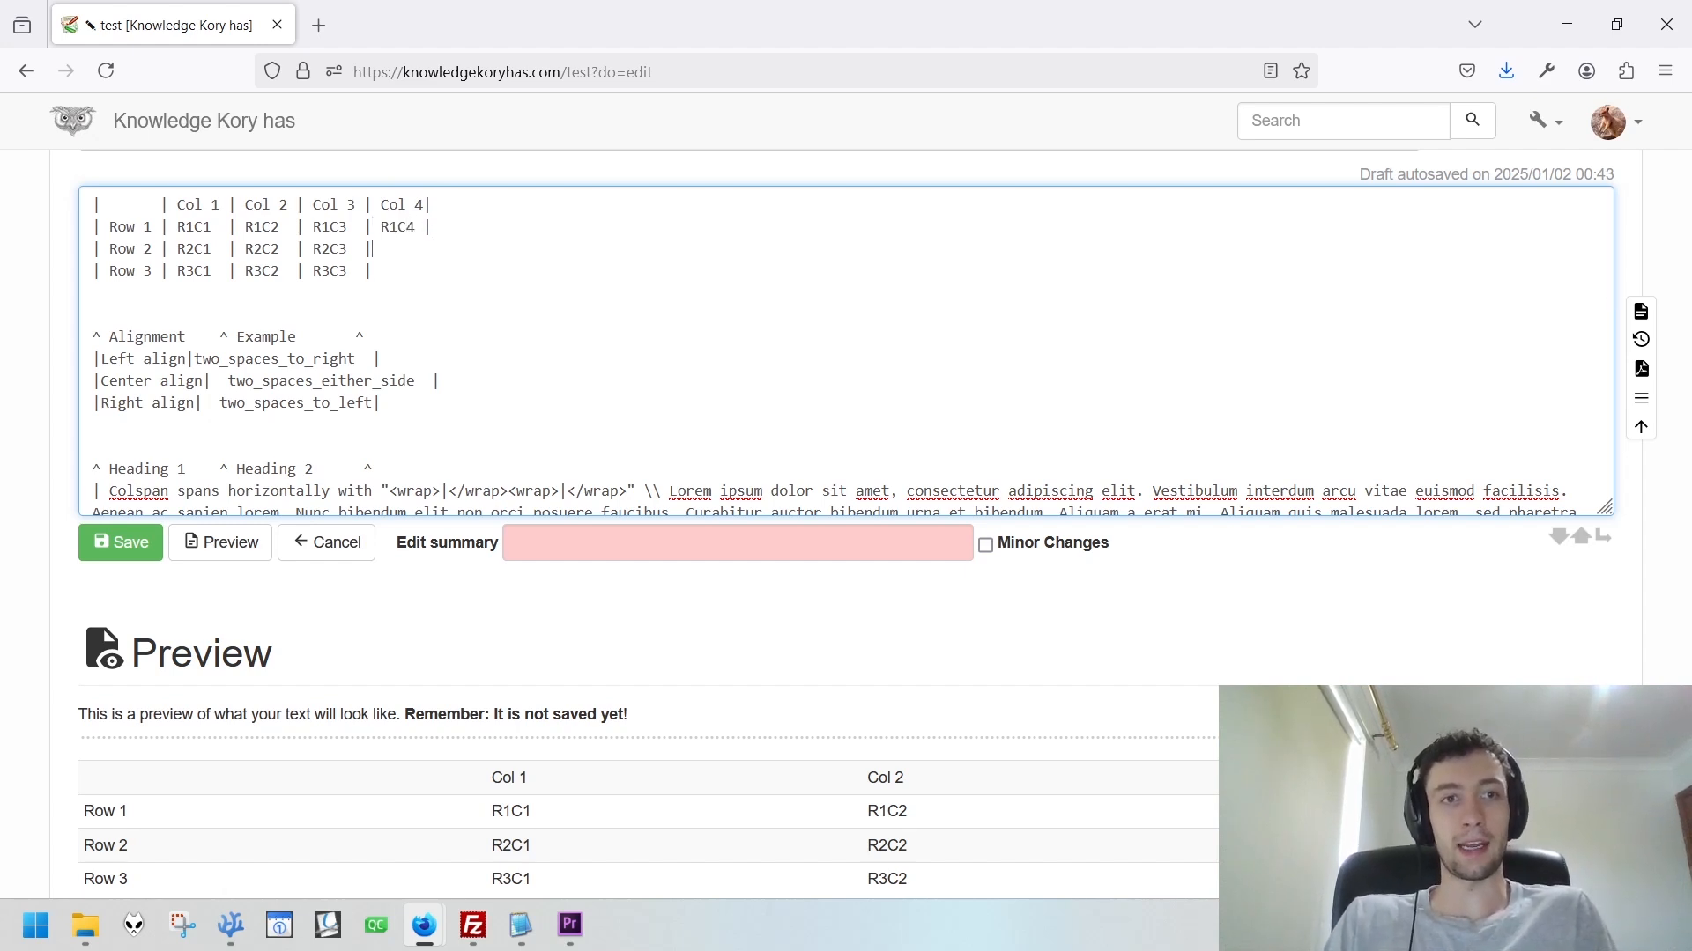
pyautogui.write('C4 |')
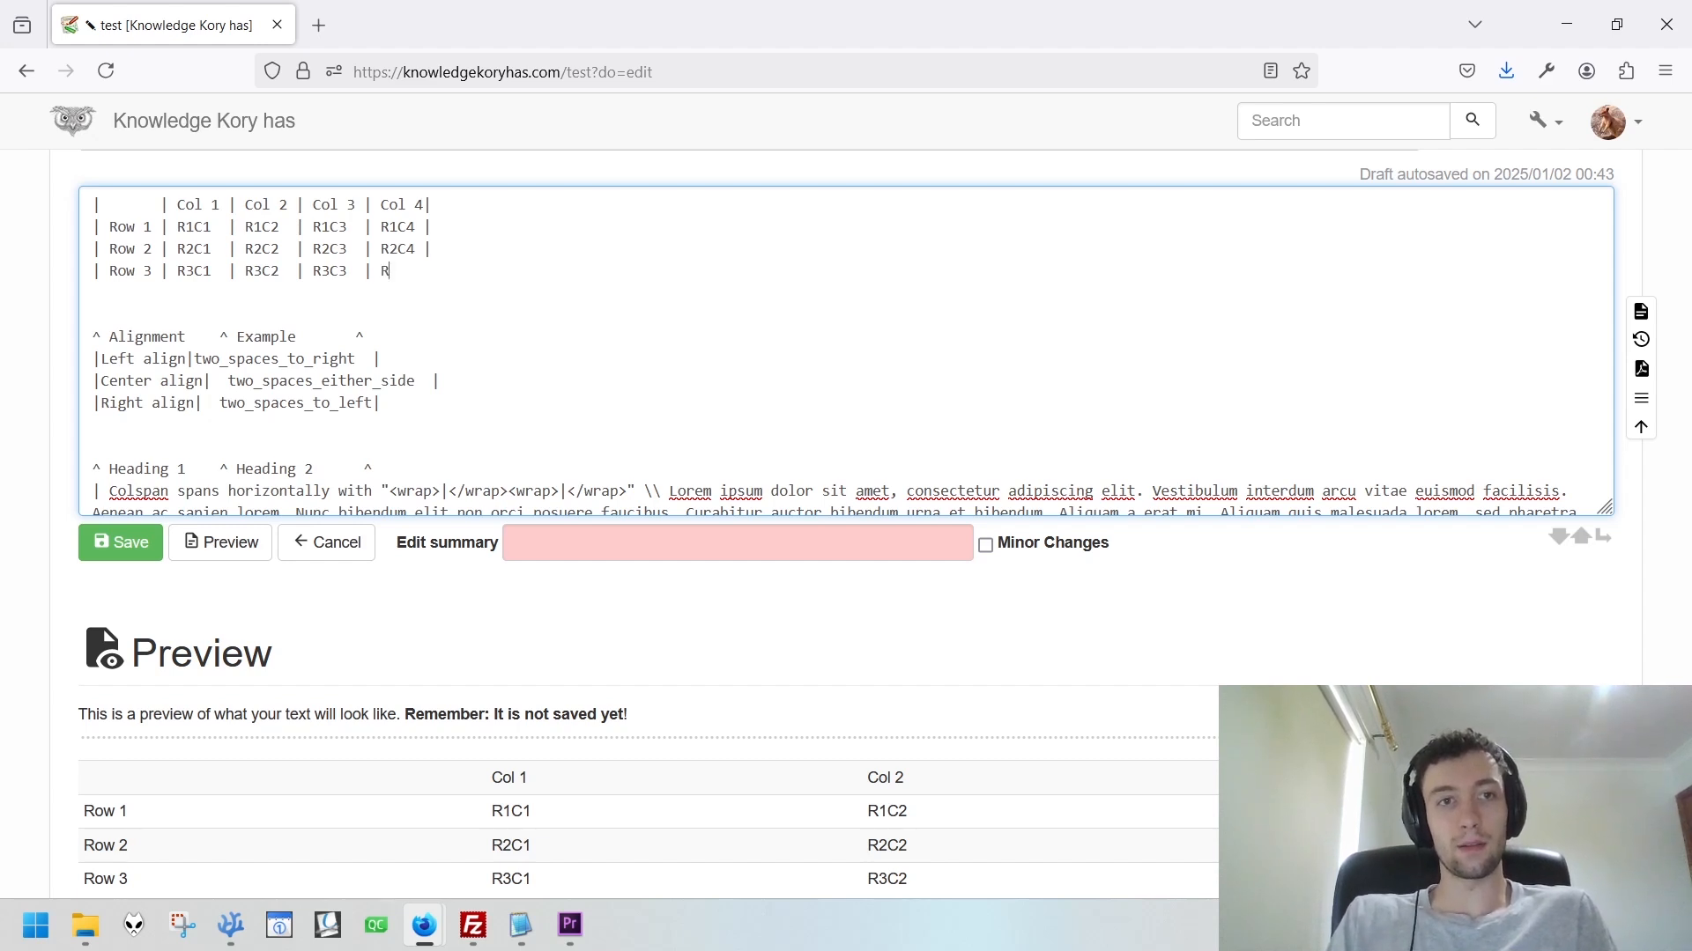
pyautogui.write('3|')
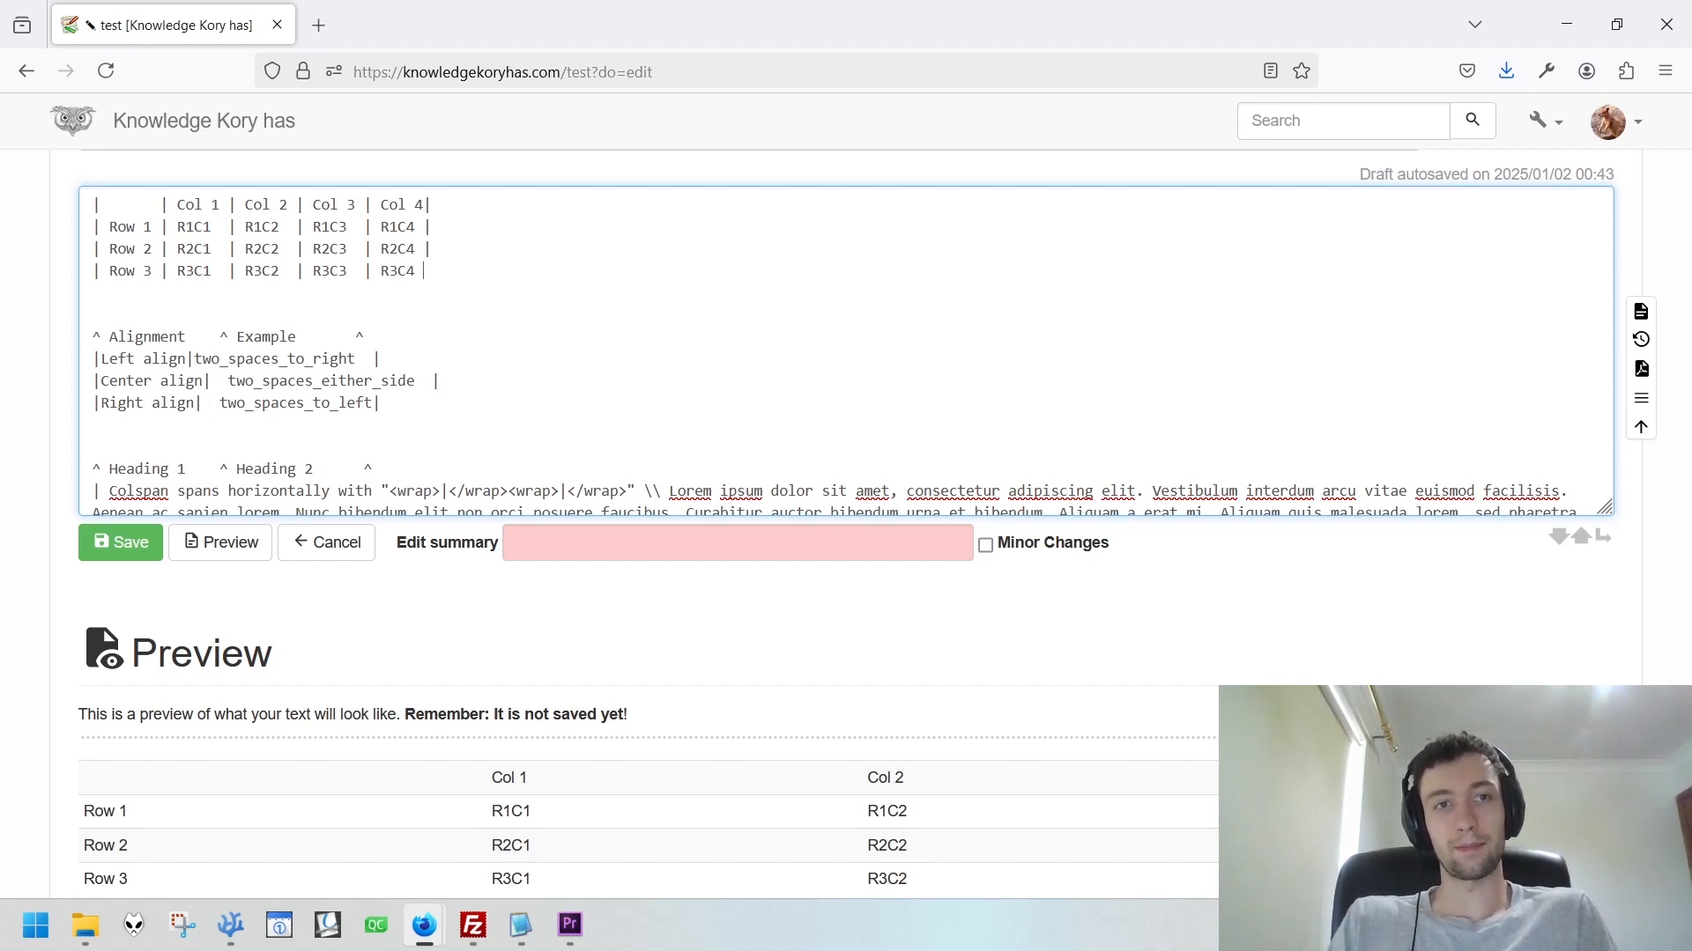
pyautogui.click(220, 542)
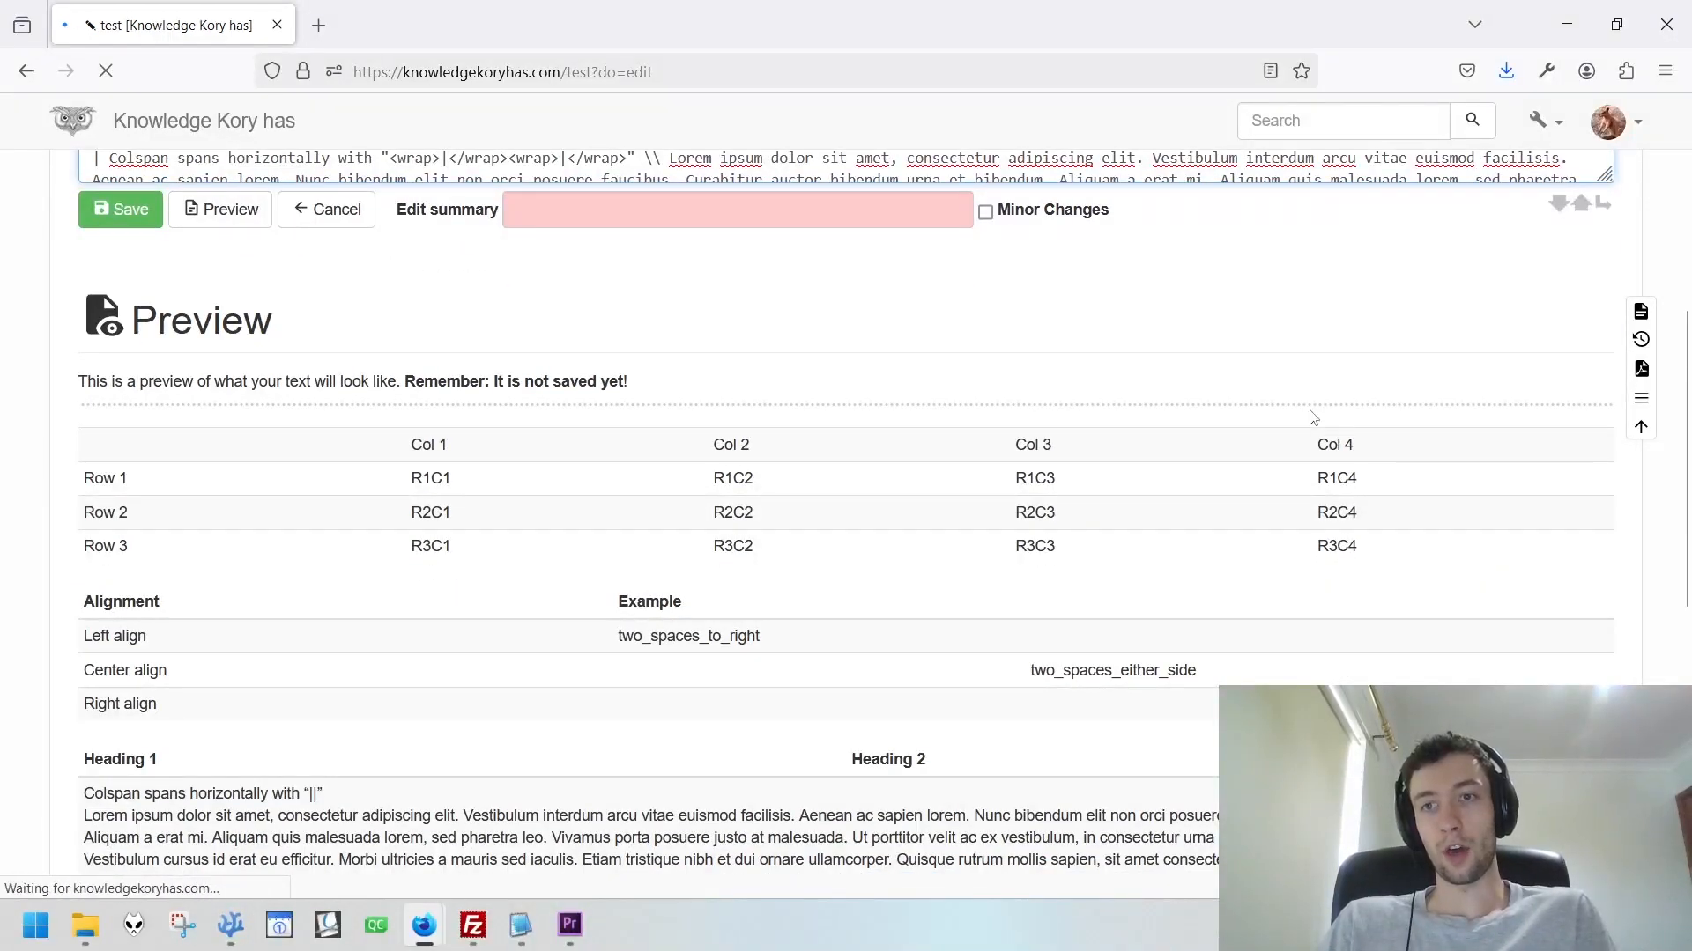
# Add a Row 4 line with cells R4C1 to R4C4 below the first table's Row 3, and check it in the preview.
pyautogui.middleClick(1208, 584)
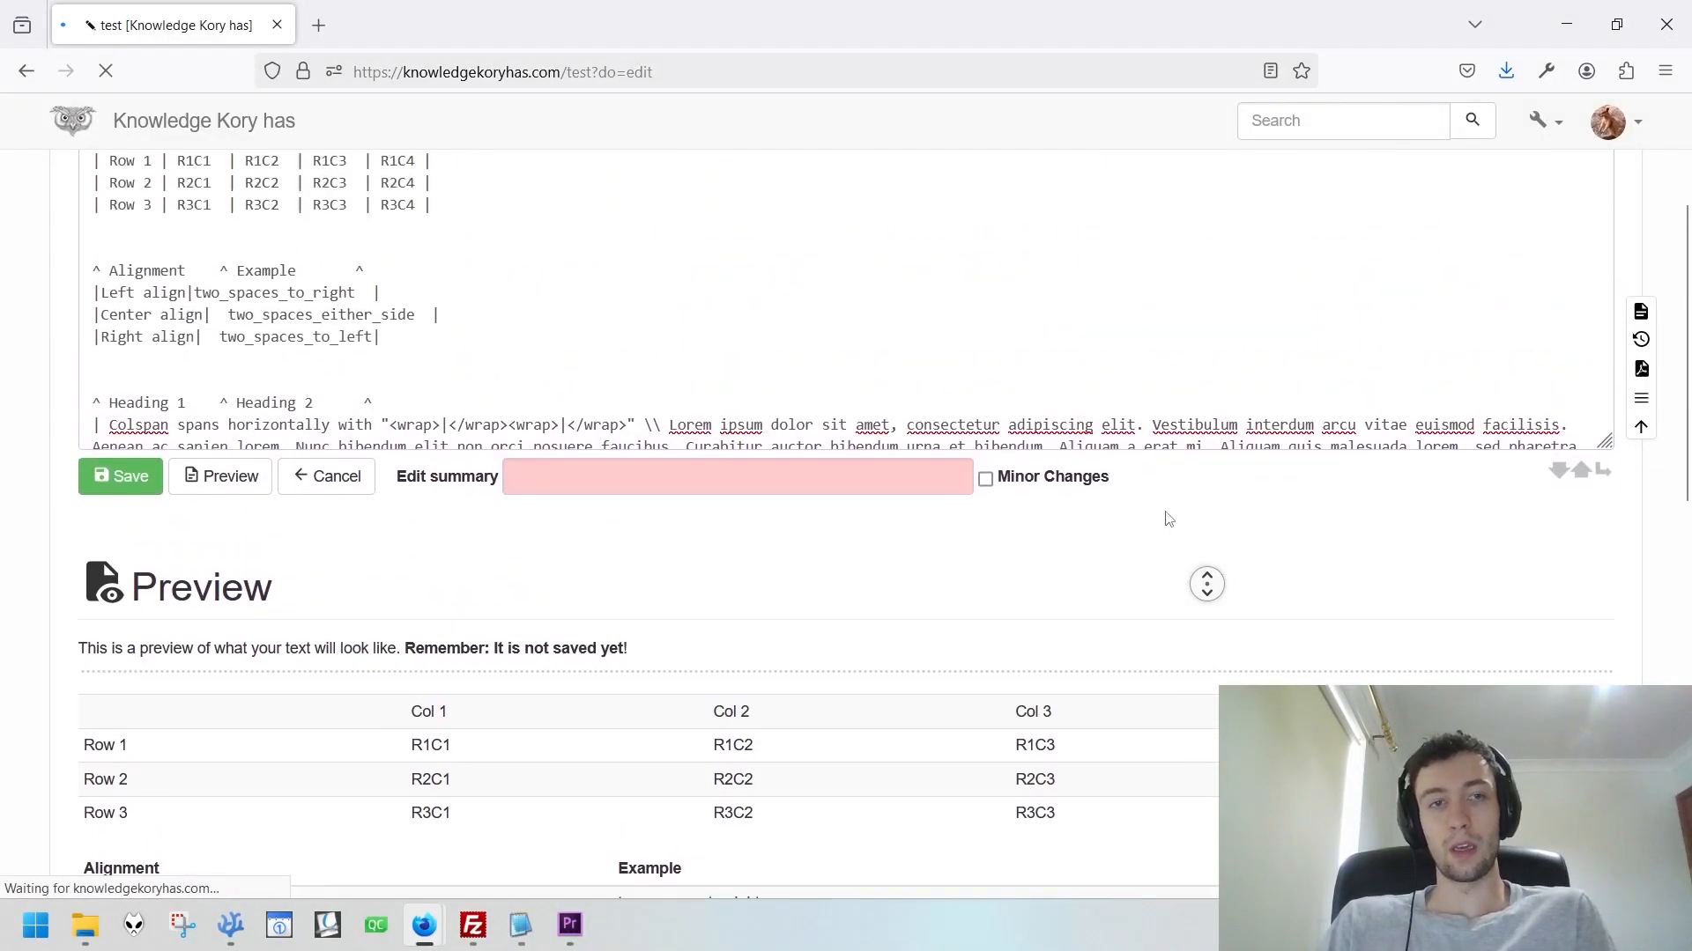
pyautogui.middleClick(1165, 519)
pyautogui.click(485, 343)
pyautogui.write('| Ro')
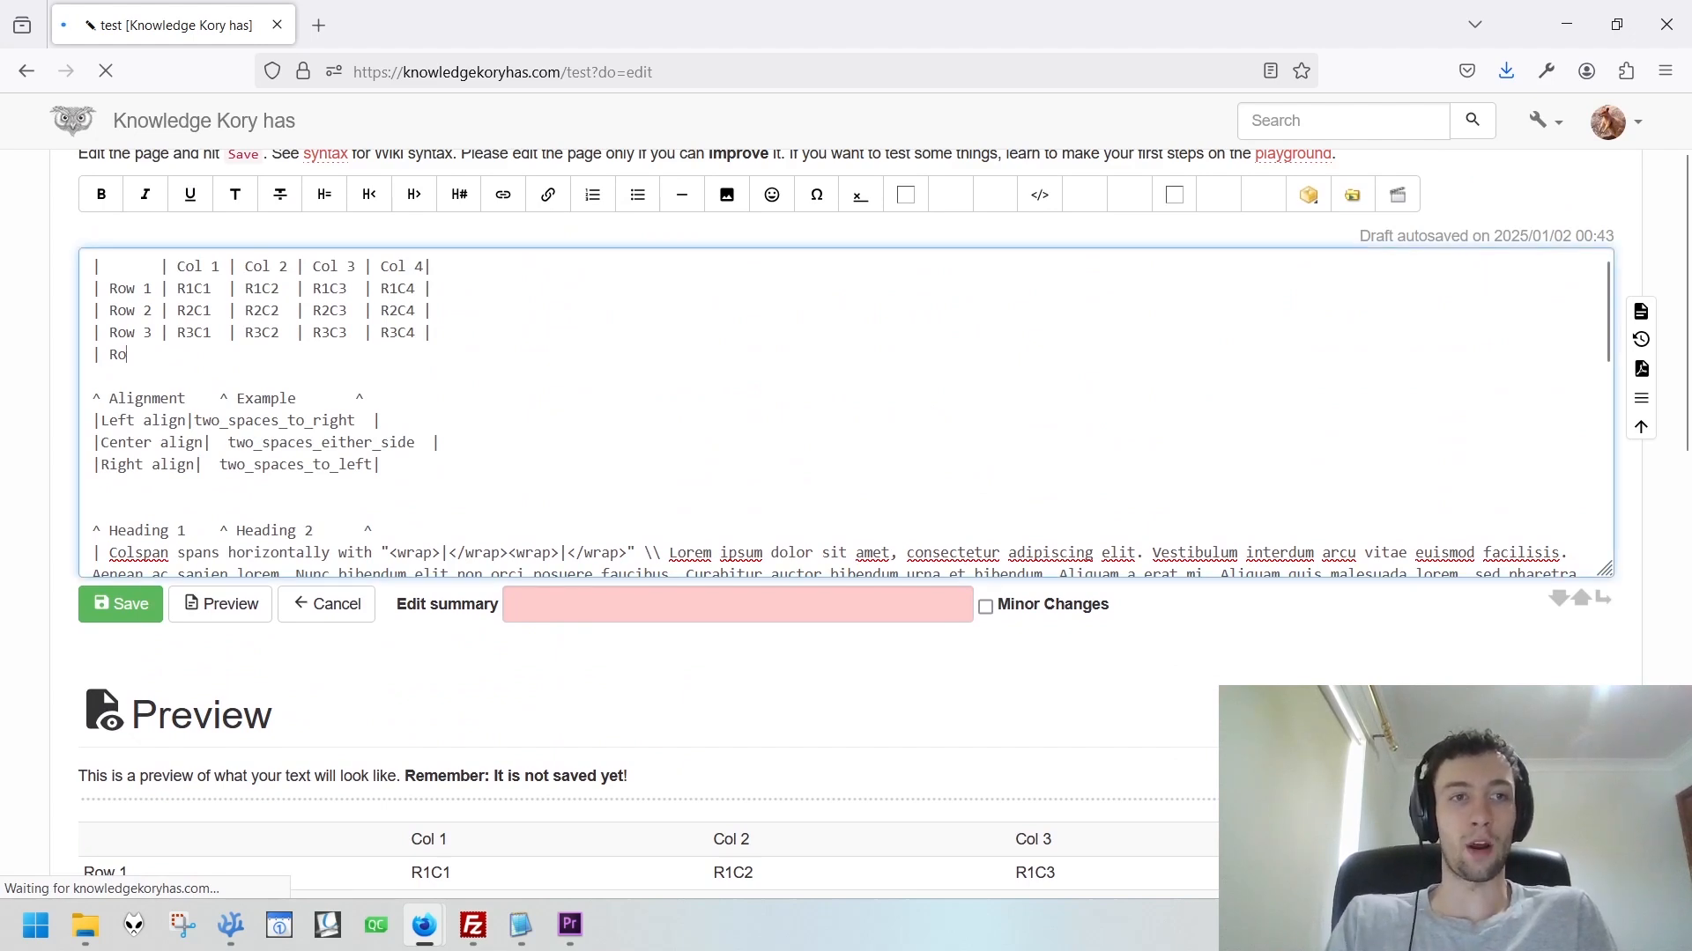
pyautogui.write('w 4 | R')
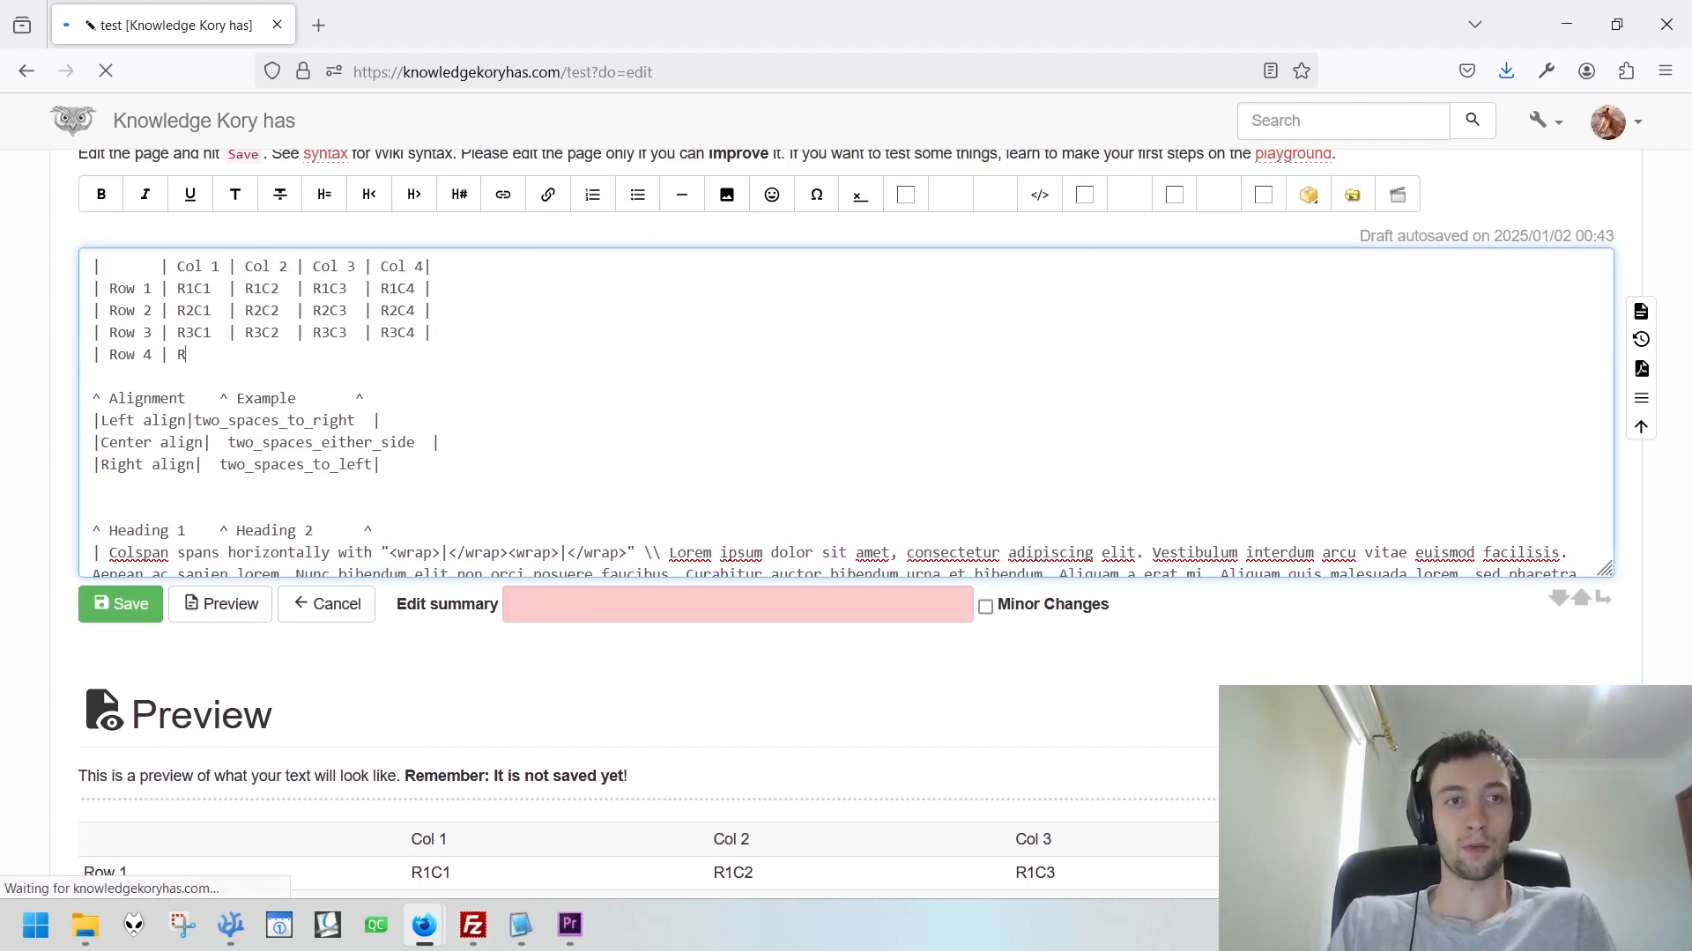
pyautogui.write('4C1')
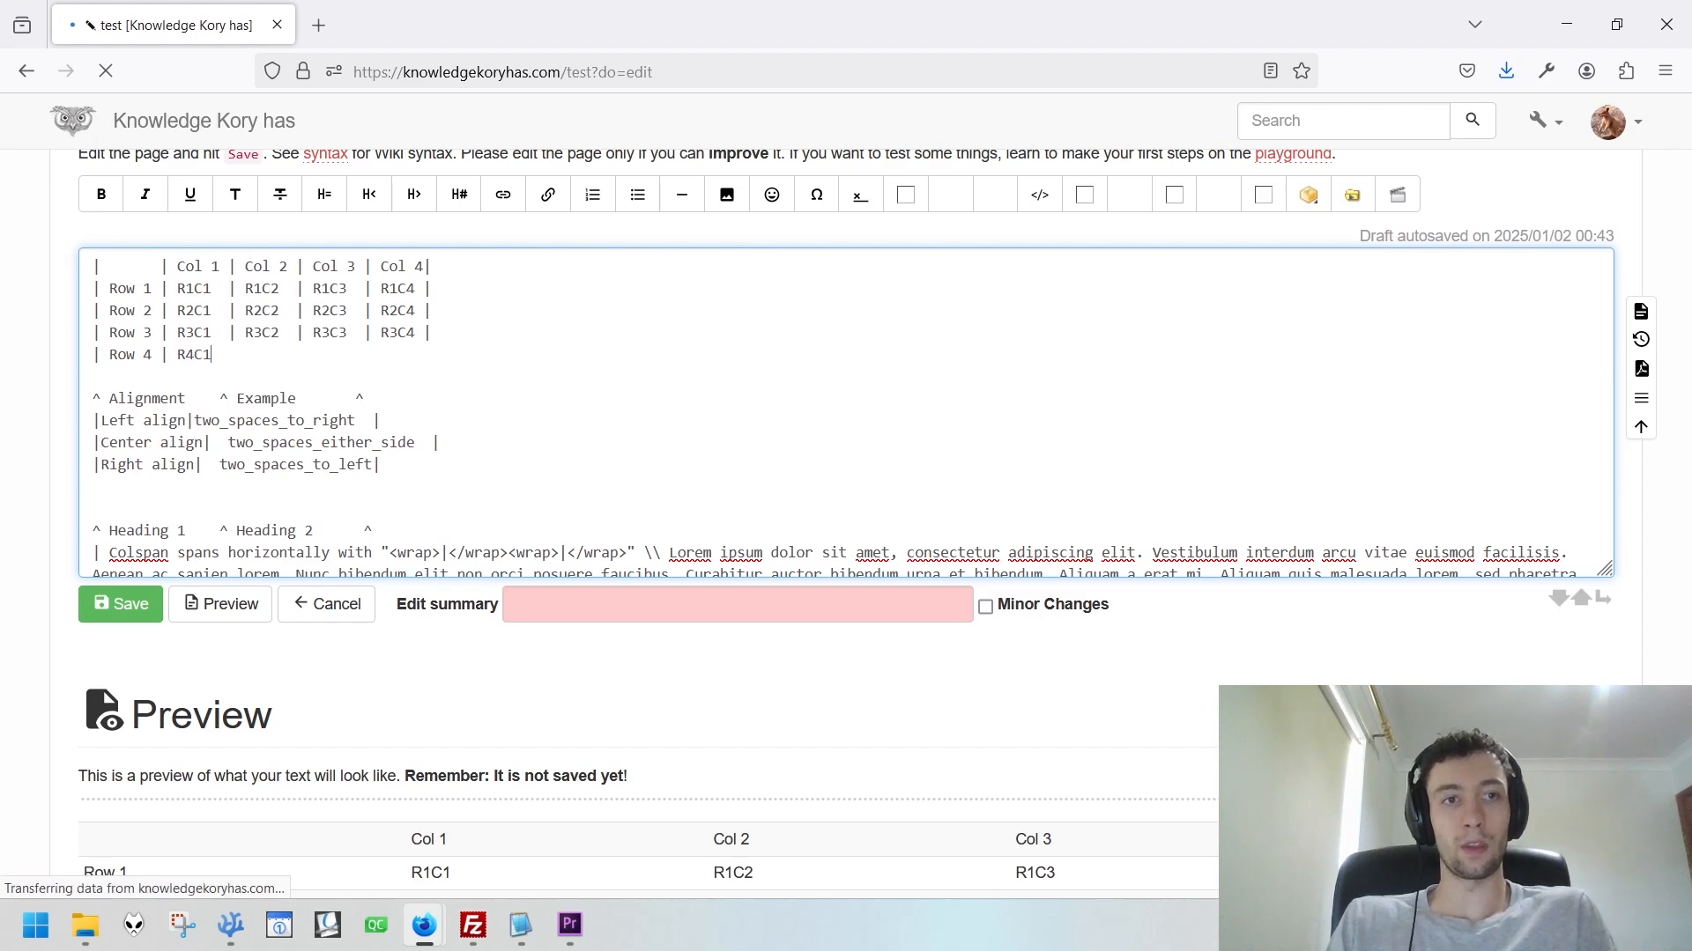
pyautogui.write(' | R4C')
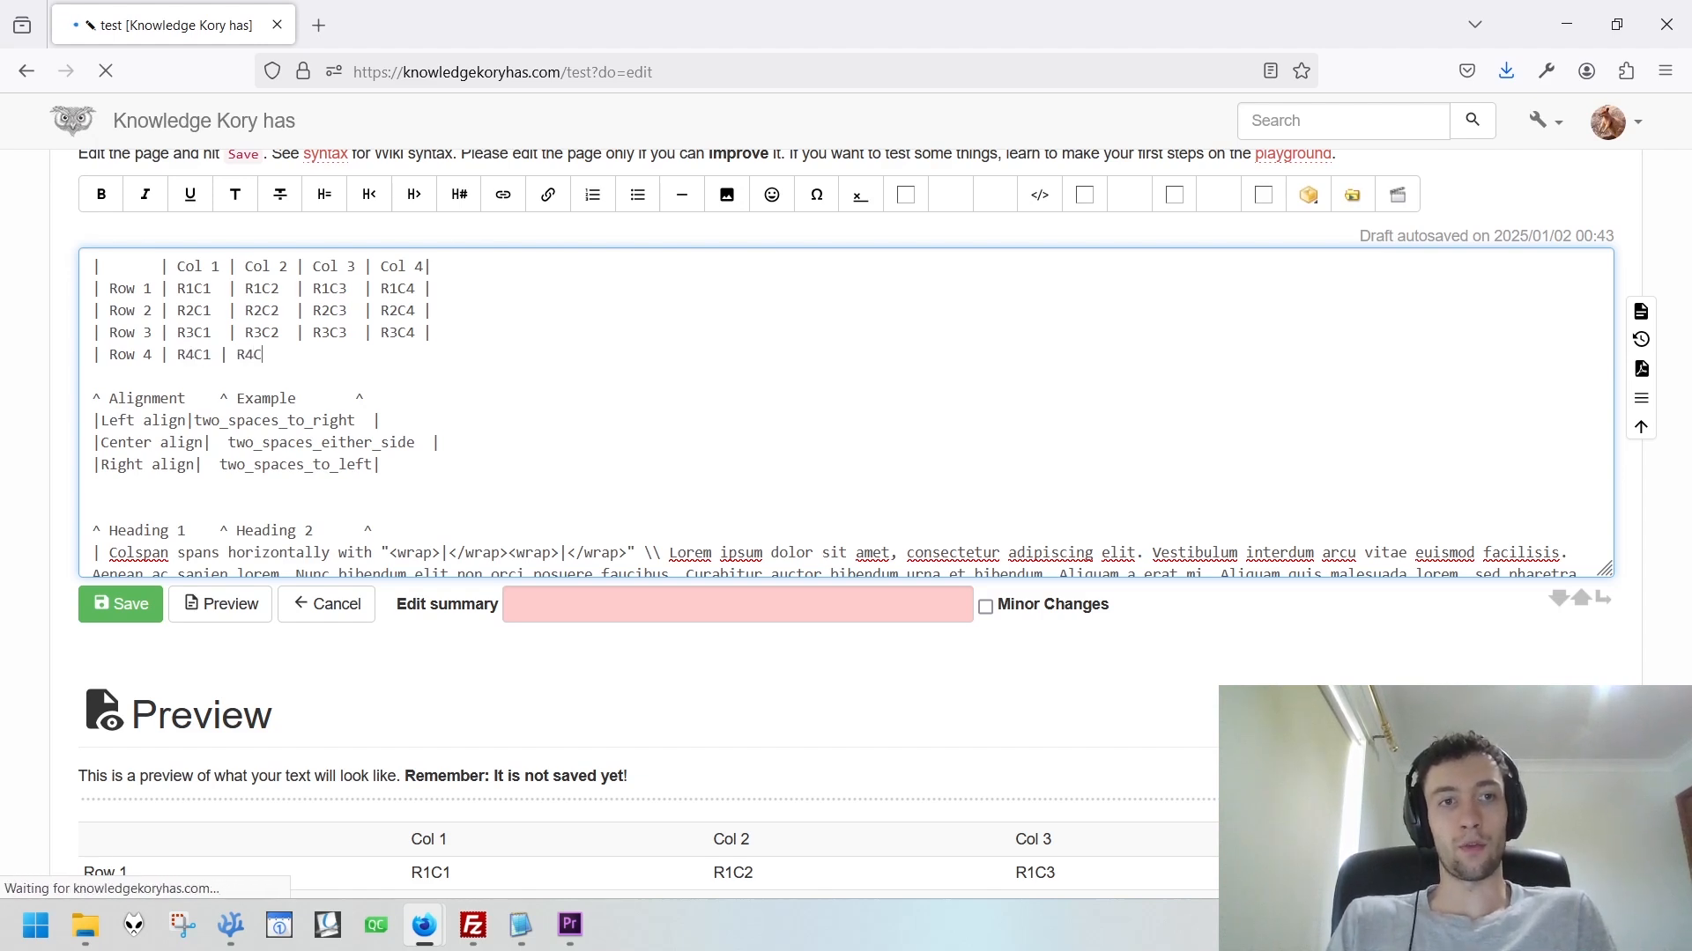
pyautogui.write('2 |')
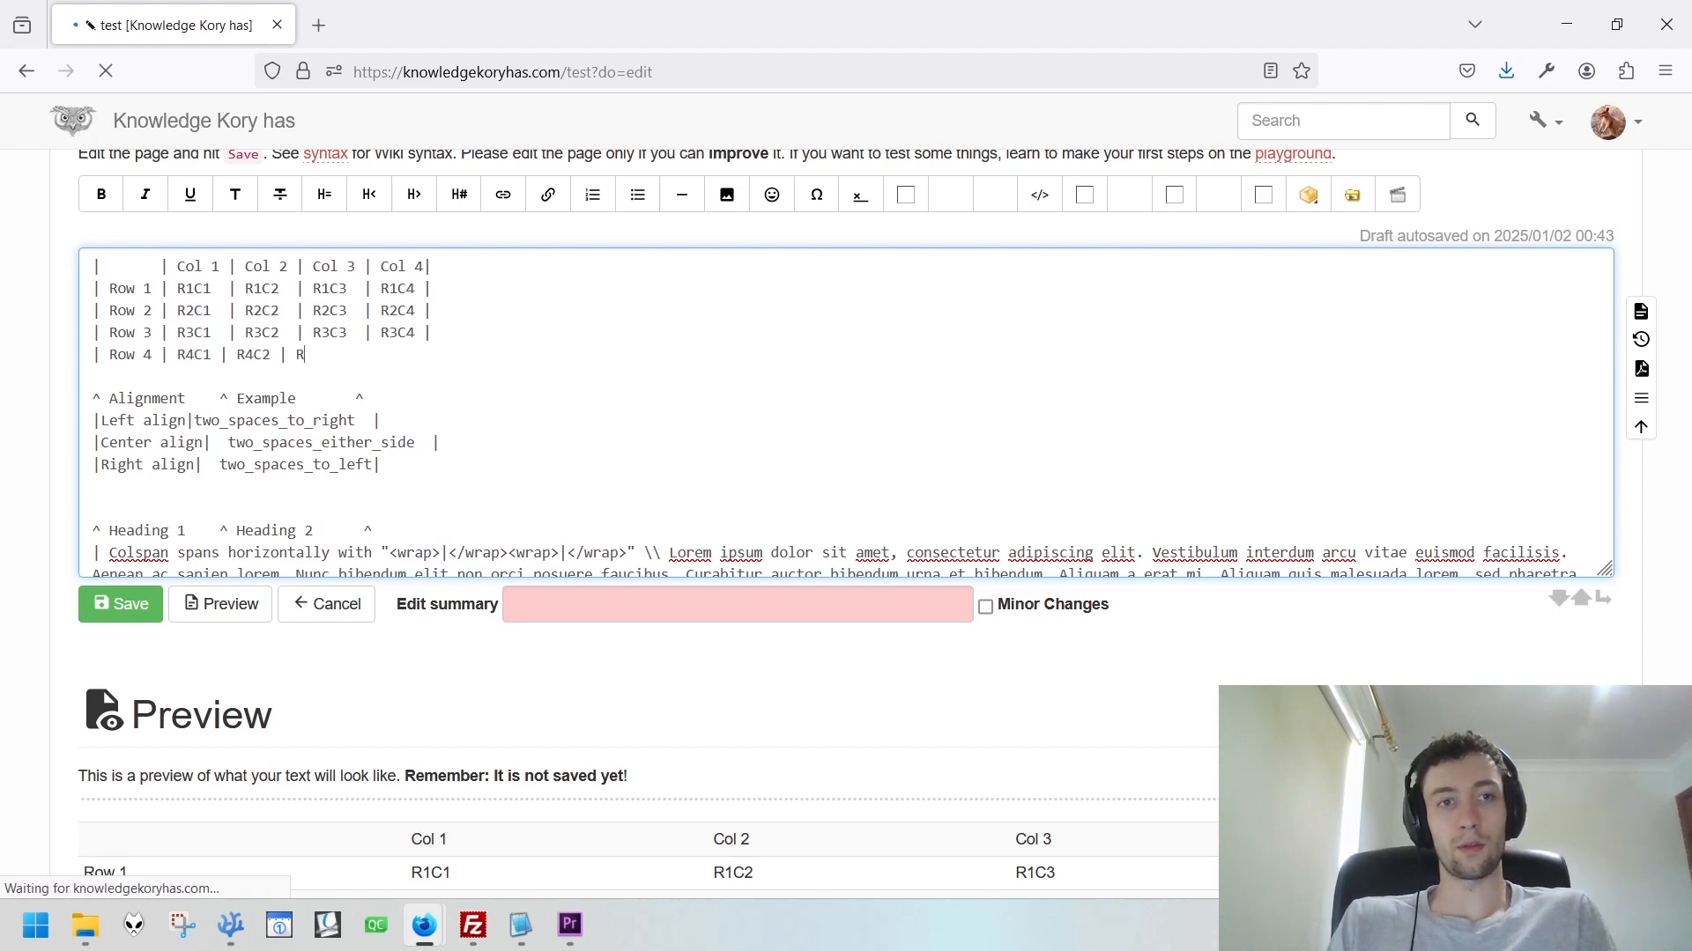
pyautogui.write(' R4C3 | R4C')
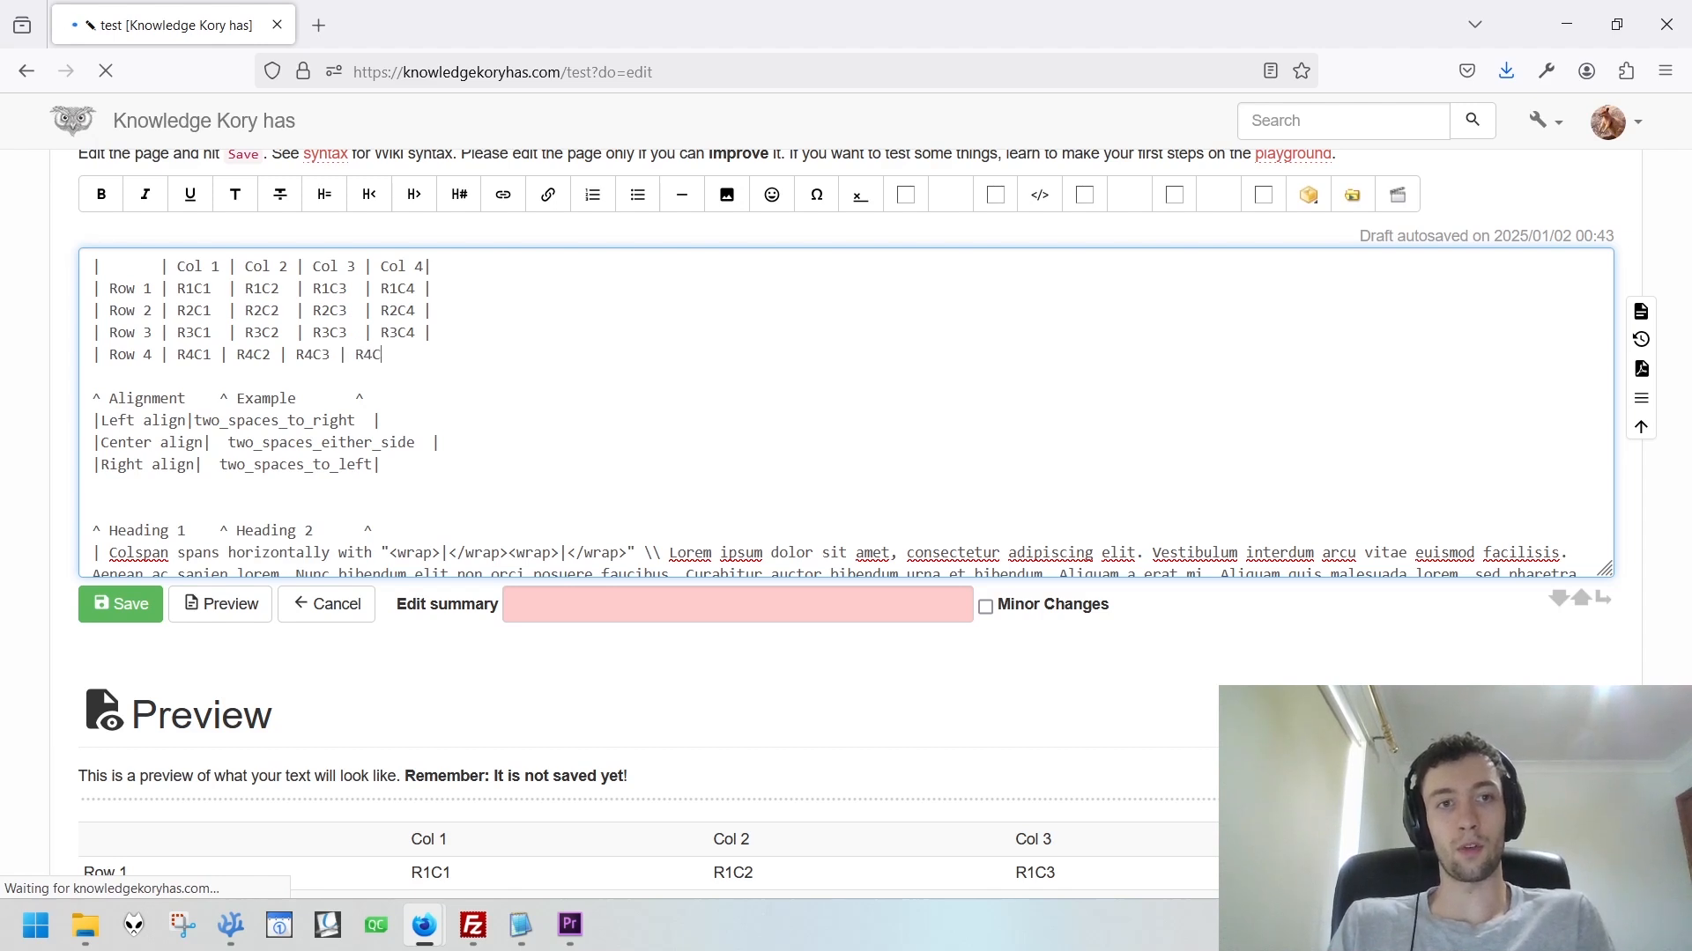
pyautogui.write('4|')
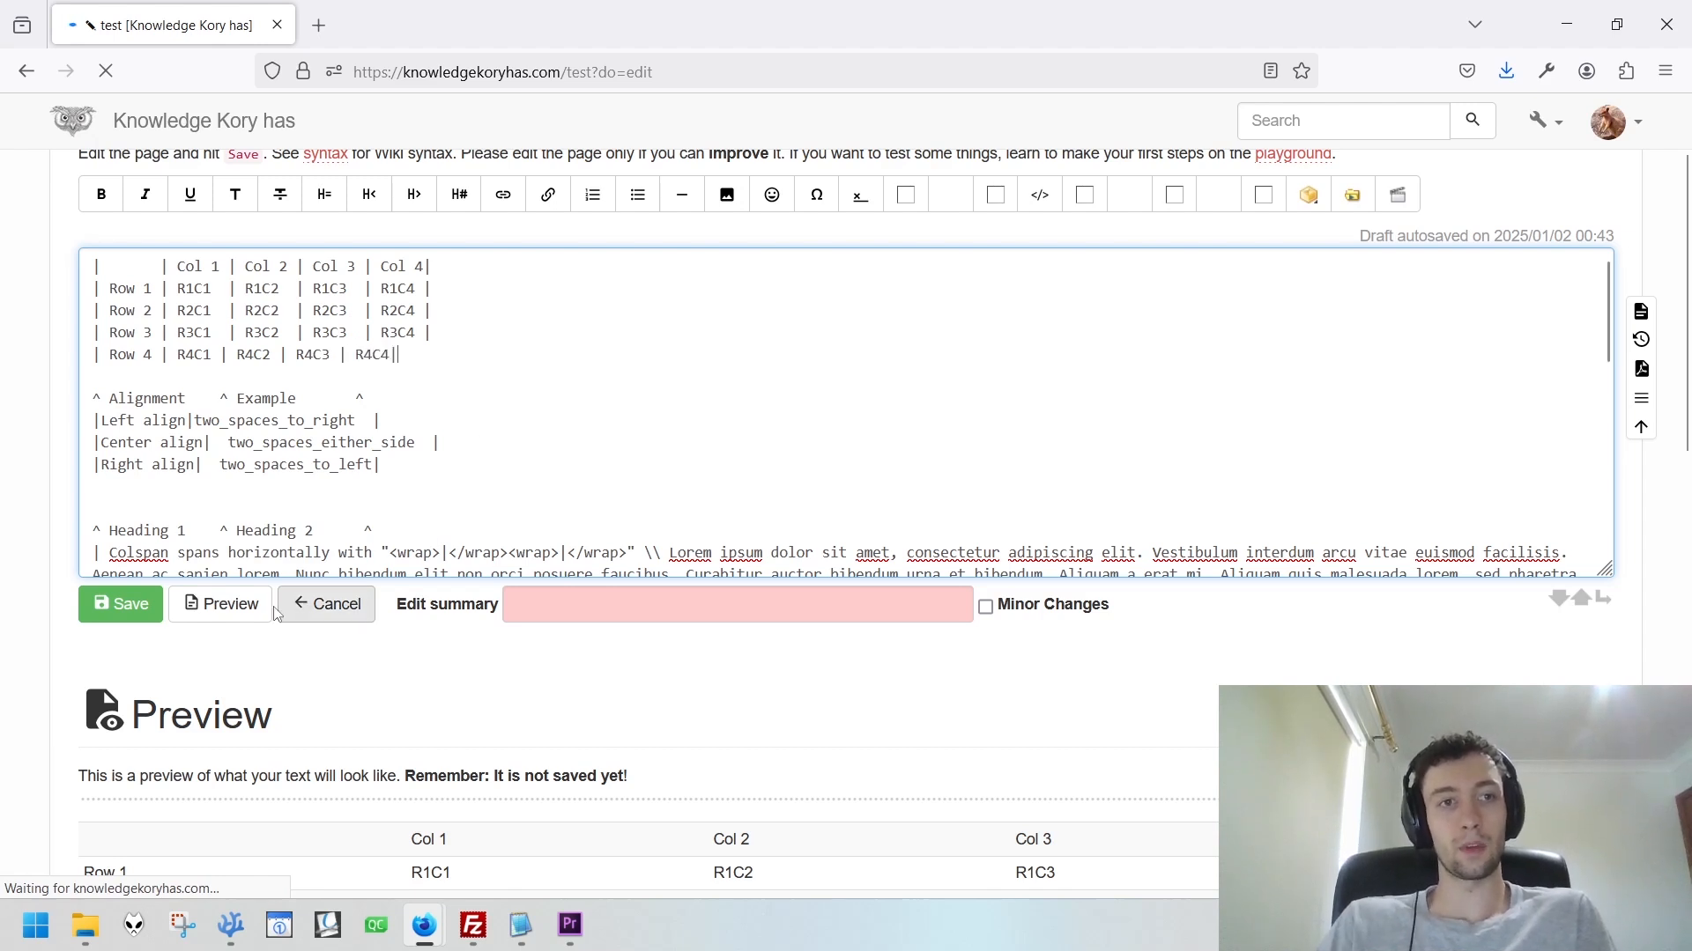
pyautogui.click(253, 626)
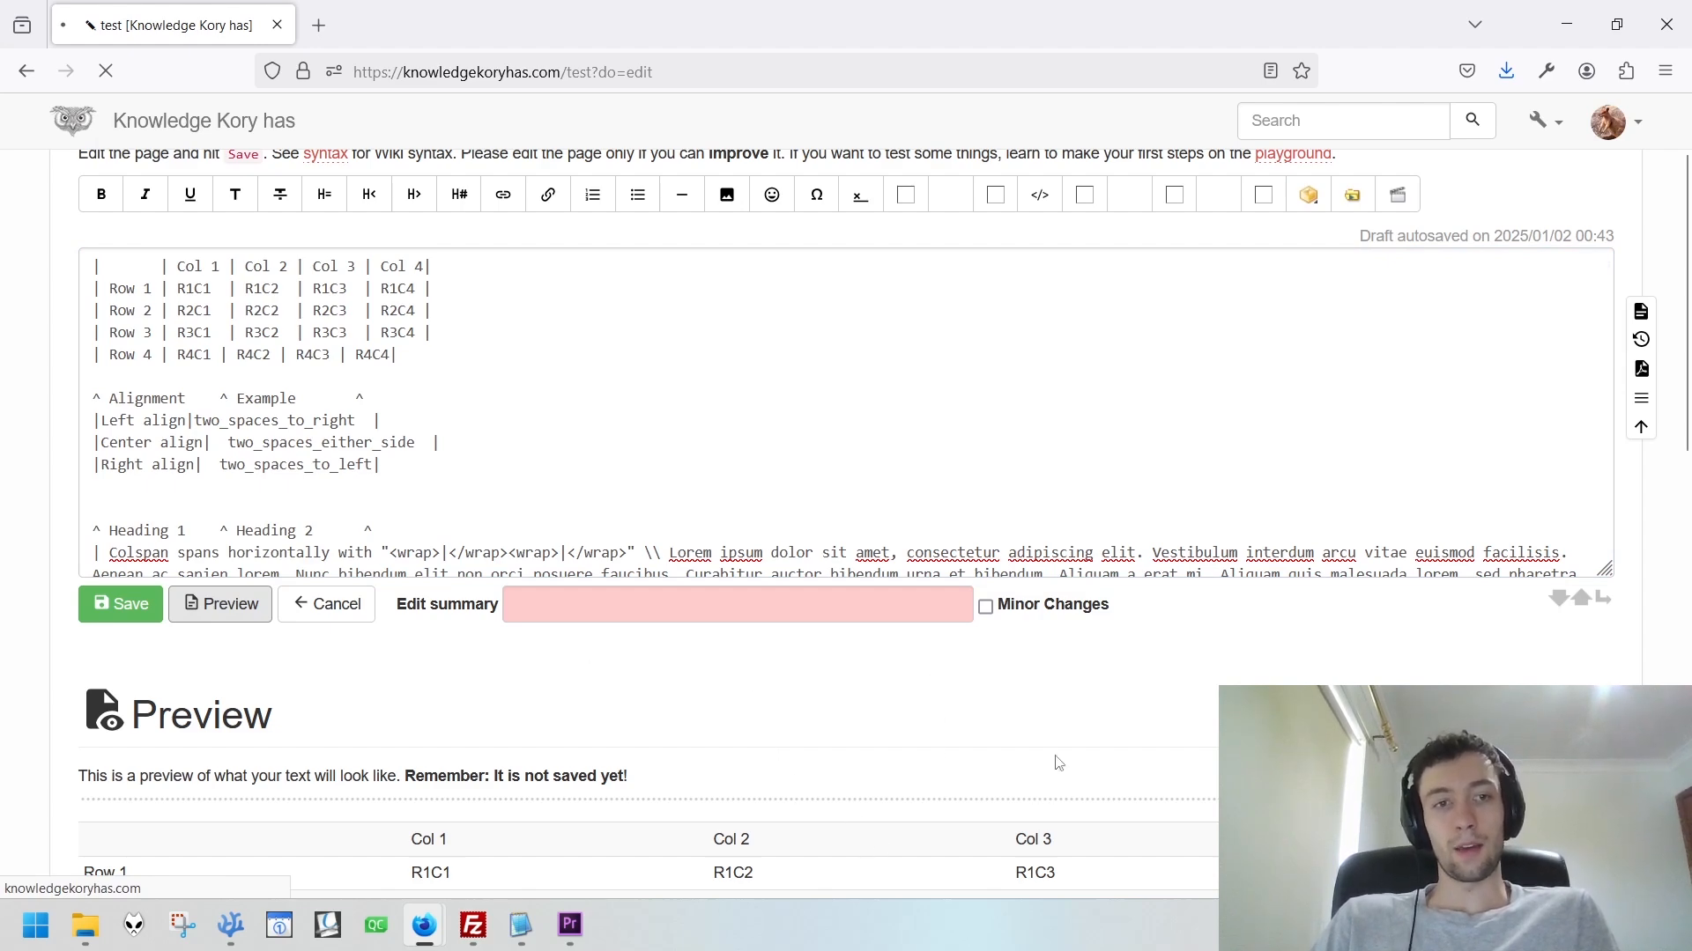
pyautogui.scroll(-7, 774, 703)
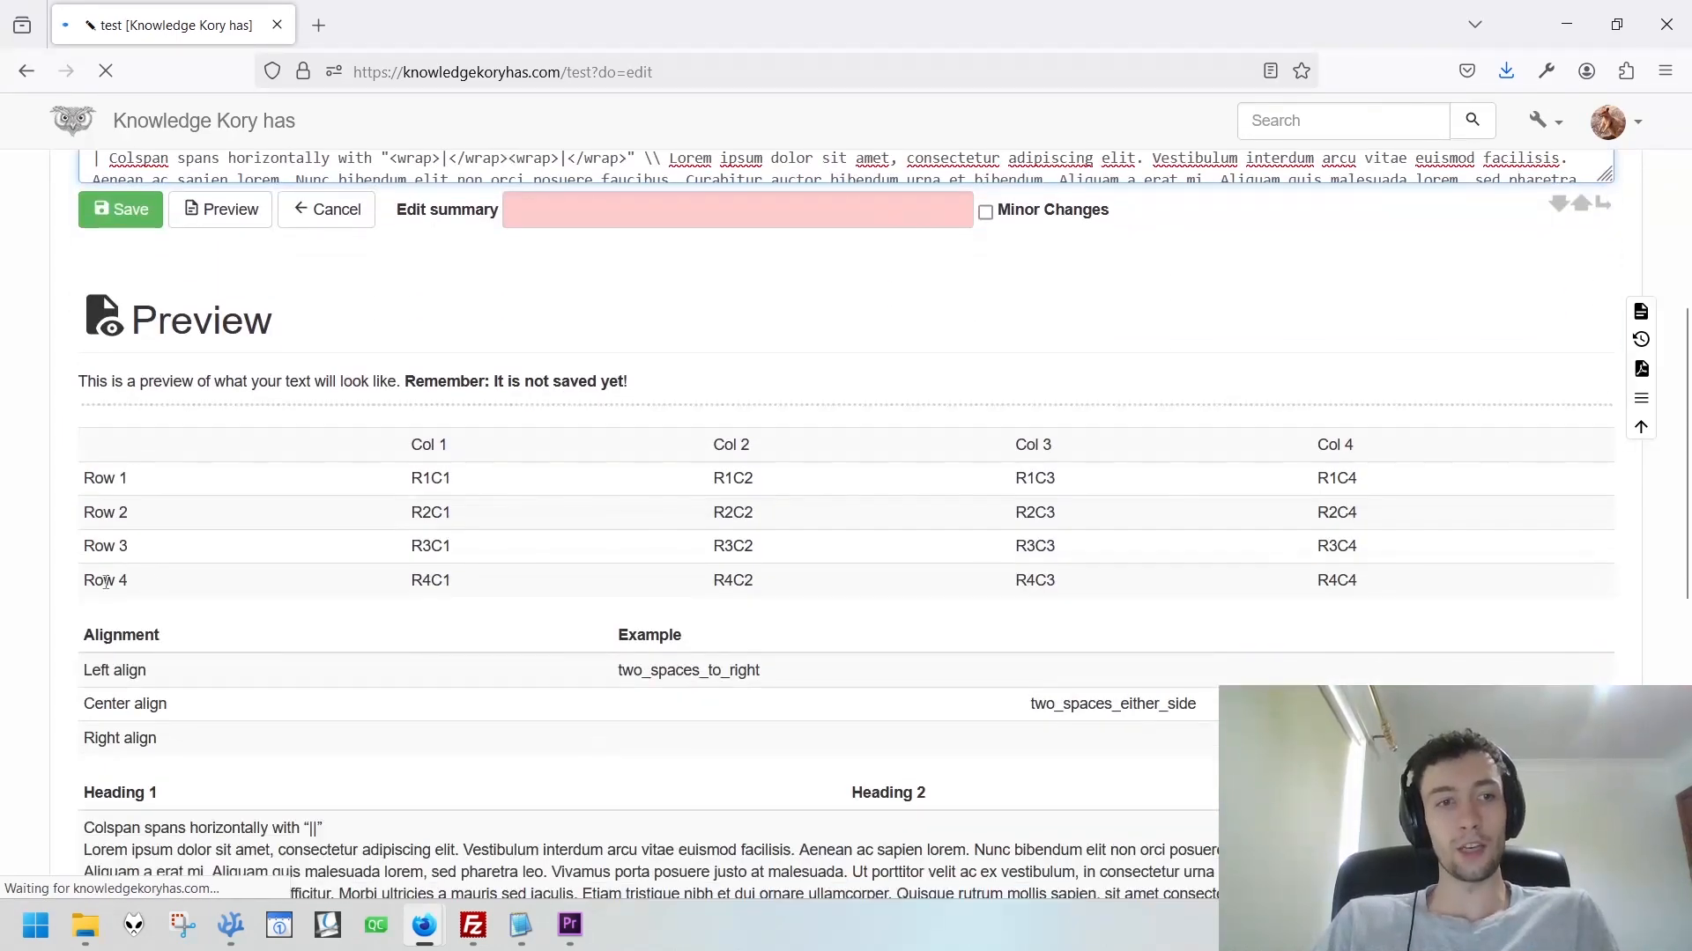
pyautogui.moveTo(106, 581); pyautogui.dragTo(1415, 585)
pyautogui.click(830, 649)
# Delete the whole Col 1 to Col 4 table from the source, along with the blank lines above the Alignment table.
pyautogui.scroll(6, 831, 649)
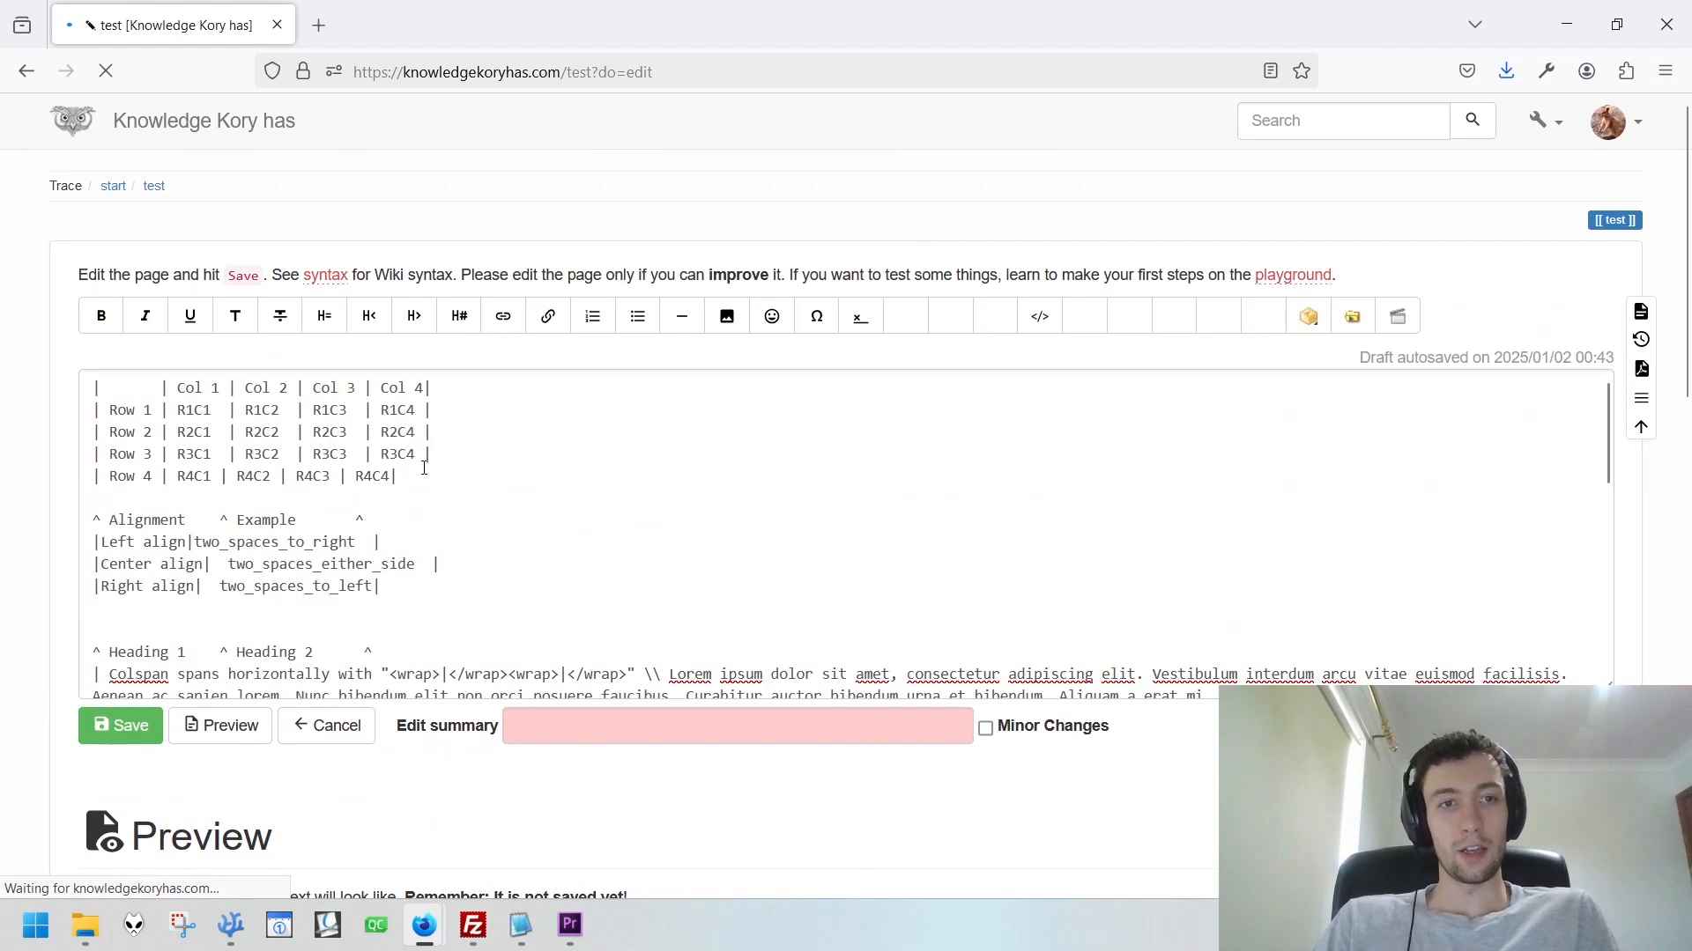
pyautogui.moveTo(424, 467); pyautogui.dragTo(2, 342)
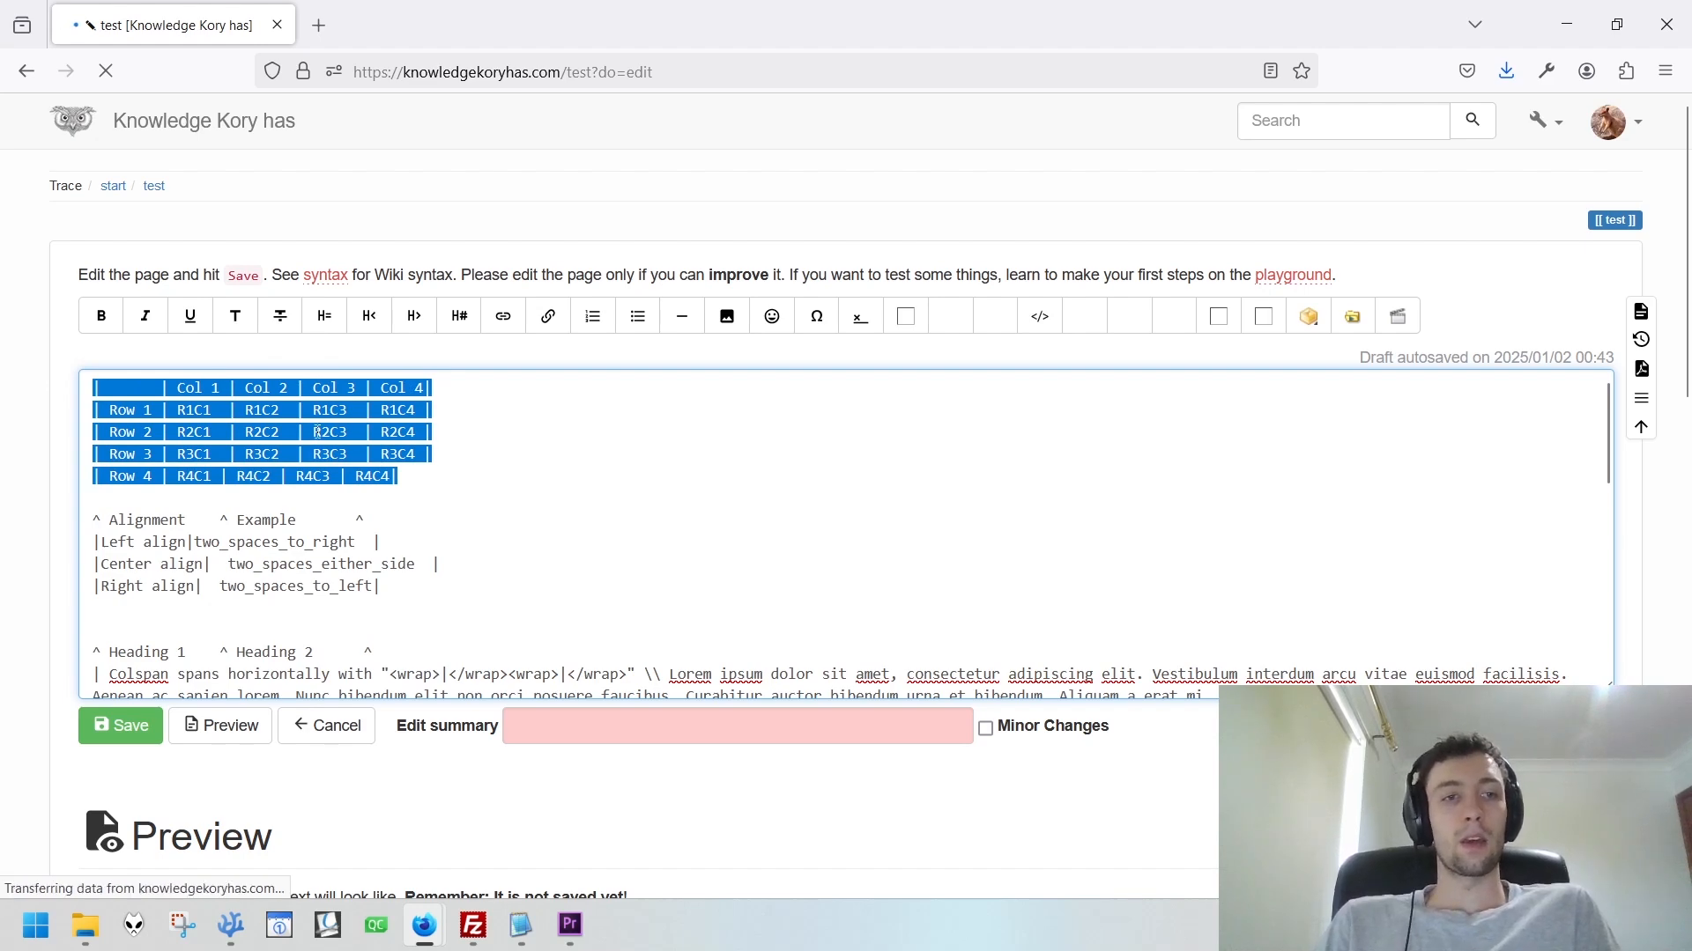
pyautogui.click(315, 433)
pyautogui.moveTo(431, 480); pyautogui.dragTo(89, 381)
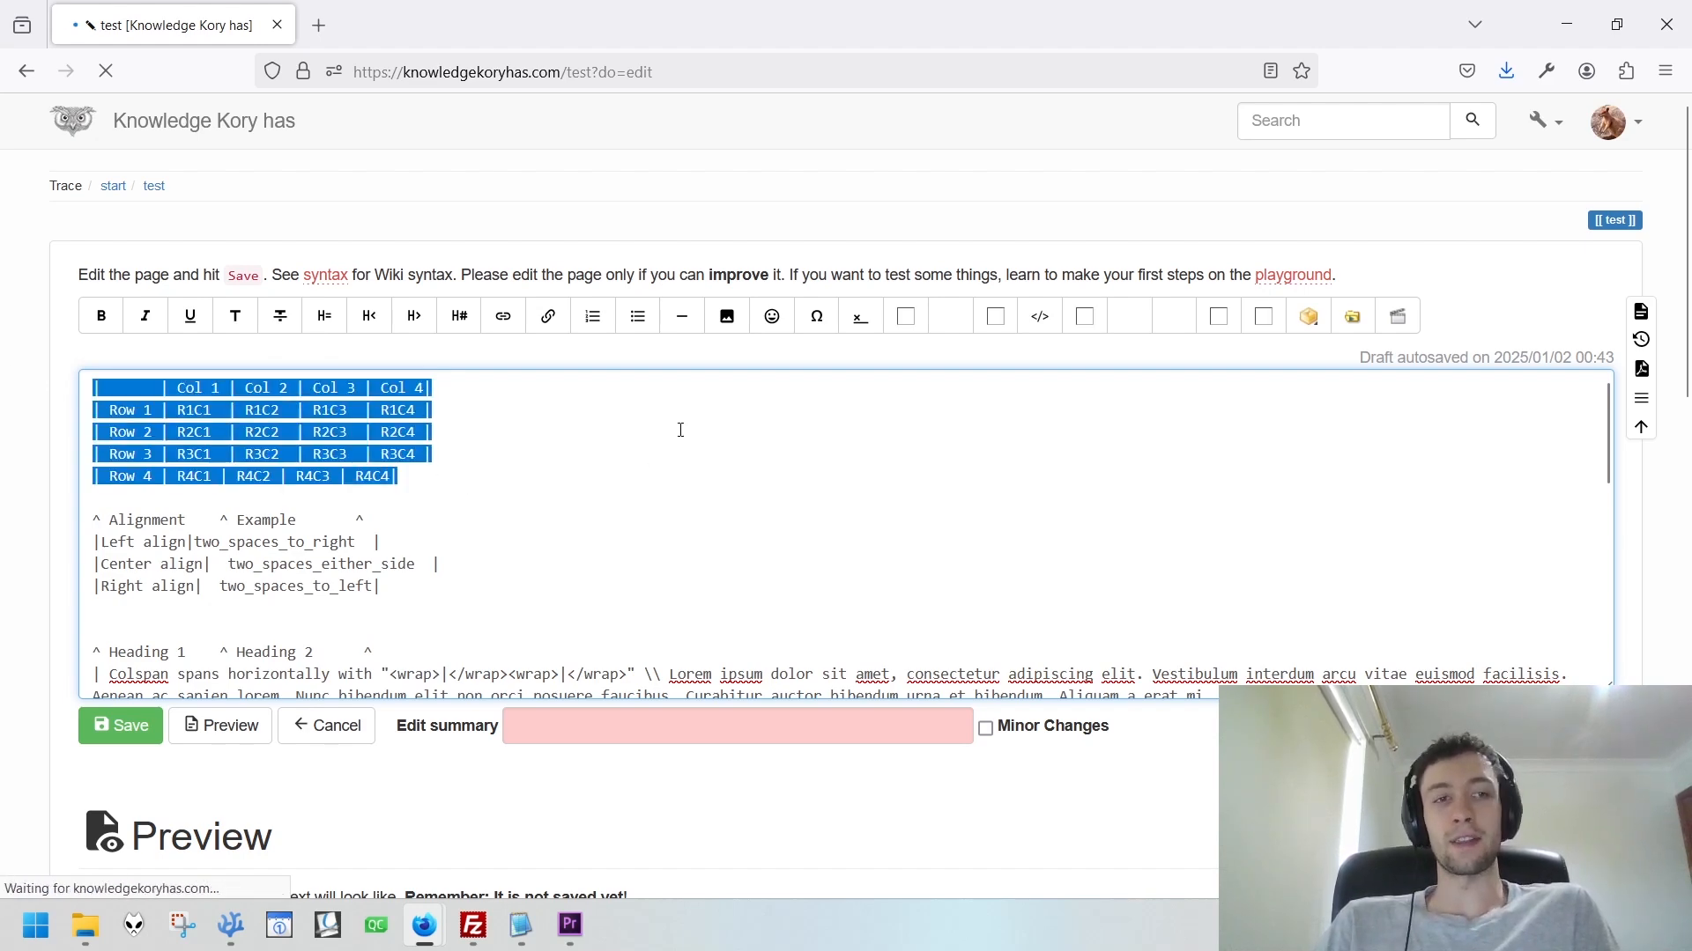
pyautogui.press('BackSpace')
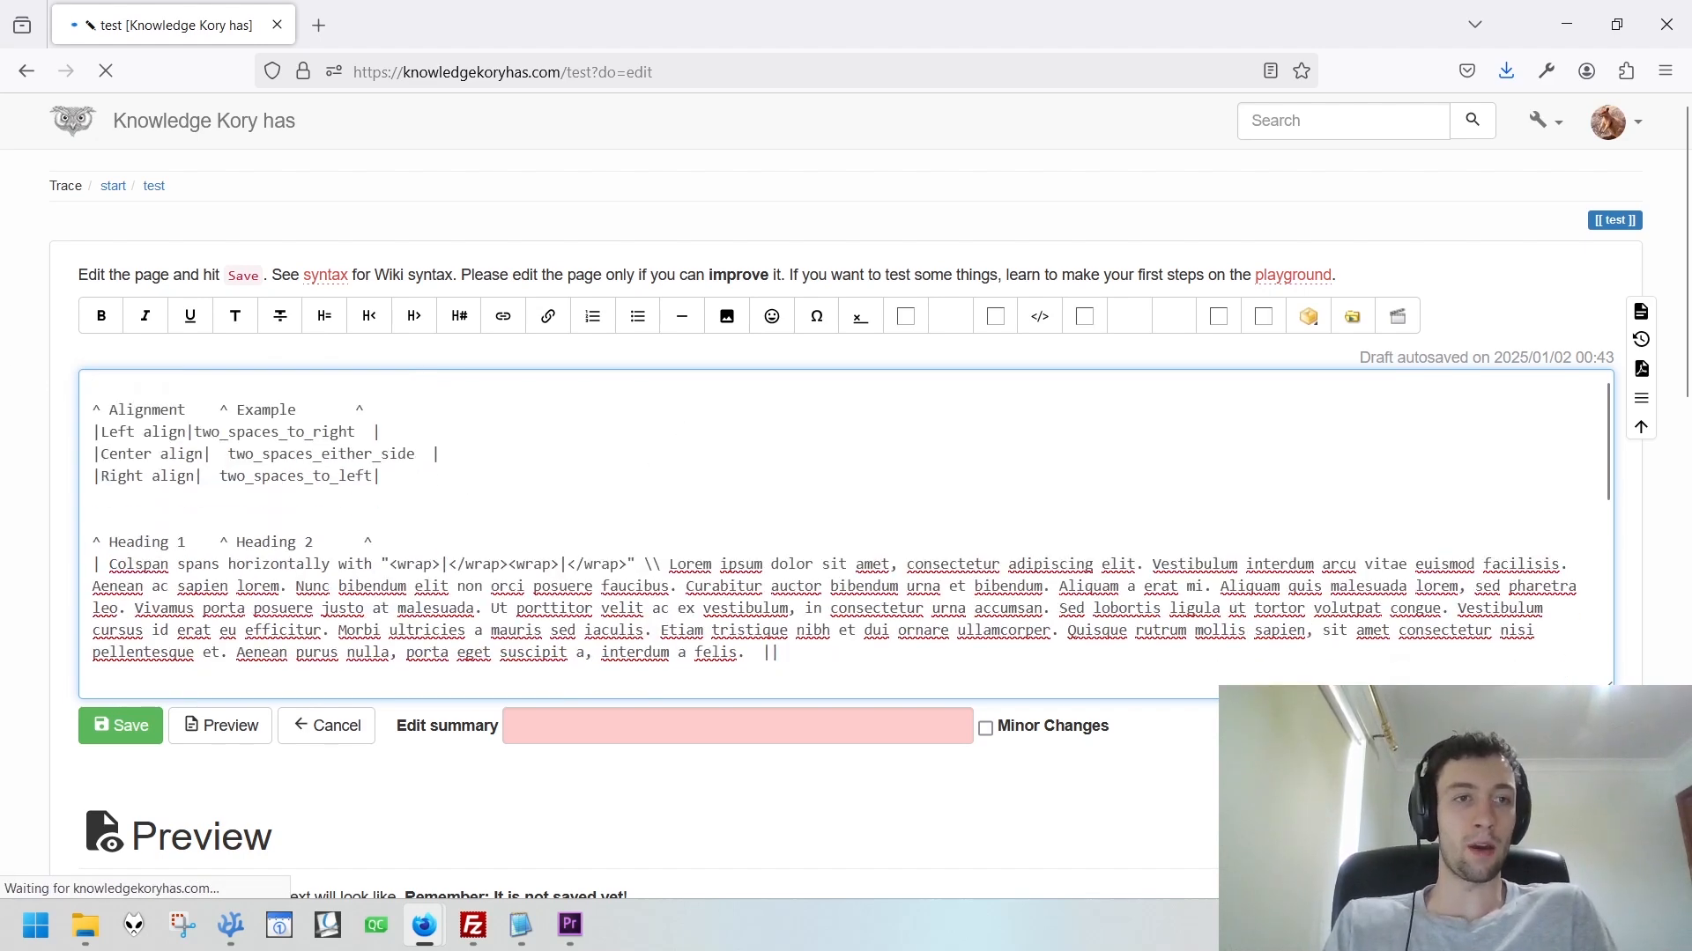
pyautogui.press('Delete')
# Check the ^ header markers around Alignment and Example in the source, and preview the page again.
pyautogui.moveTo(93, 389); pyautogui.dragTo(110, 399)
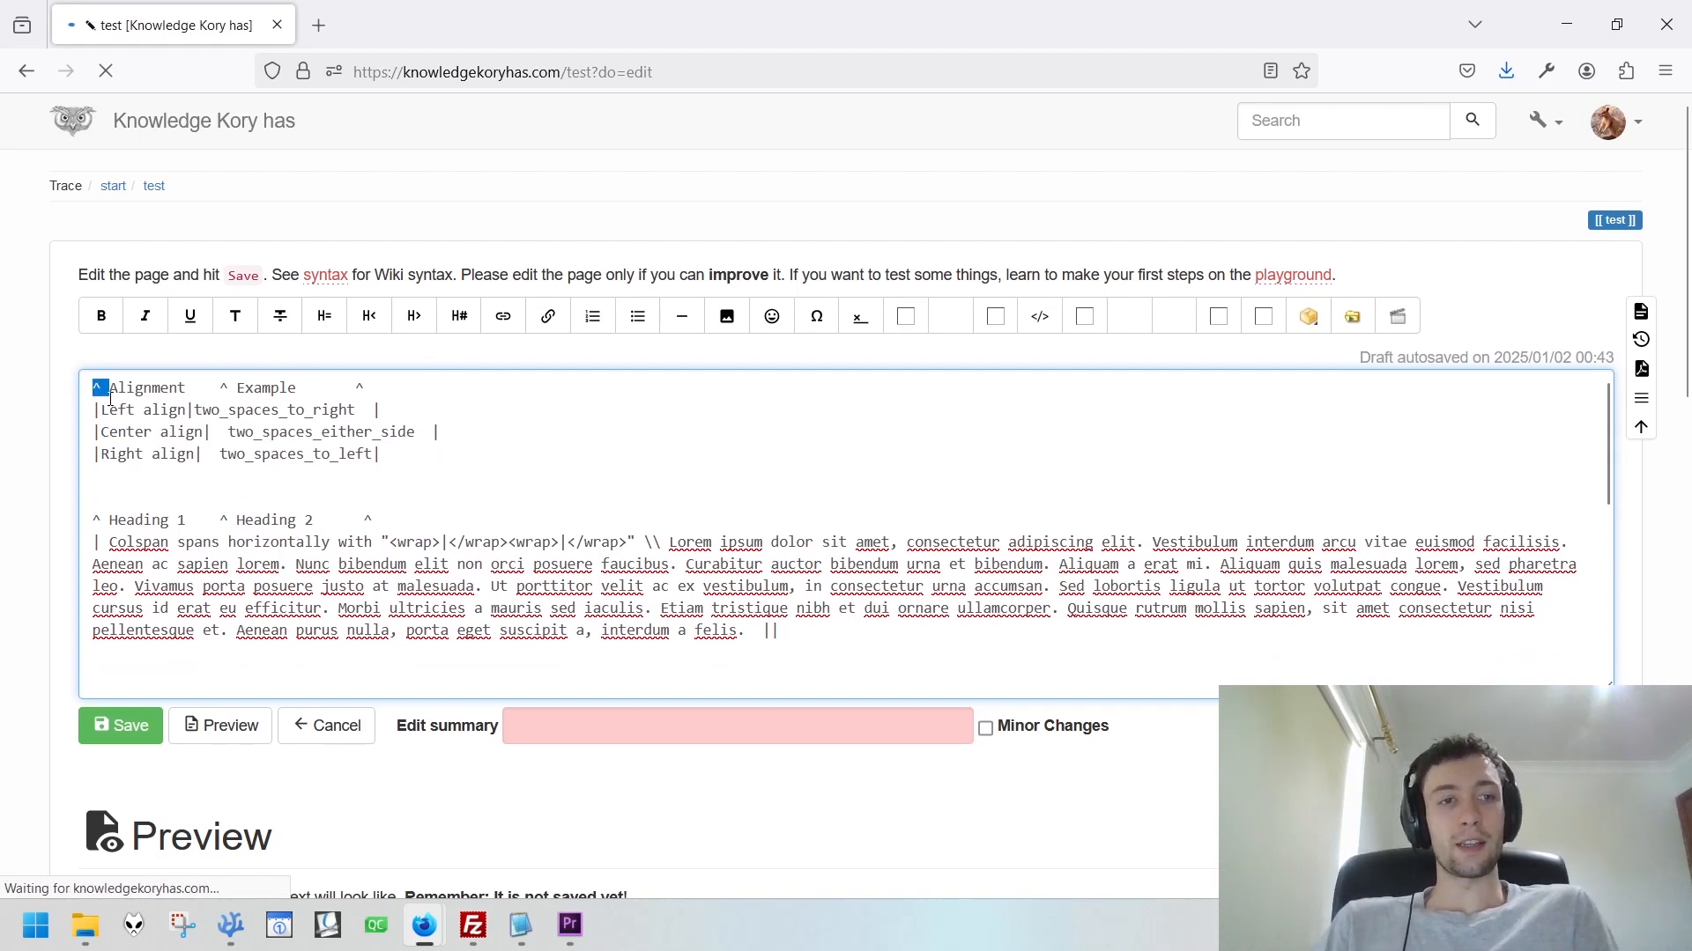
pyautogui.moveTo(220, 388); pyautogui.dragTo(236, 390)
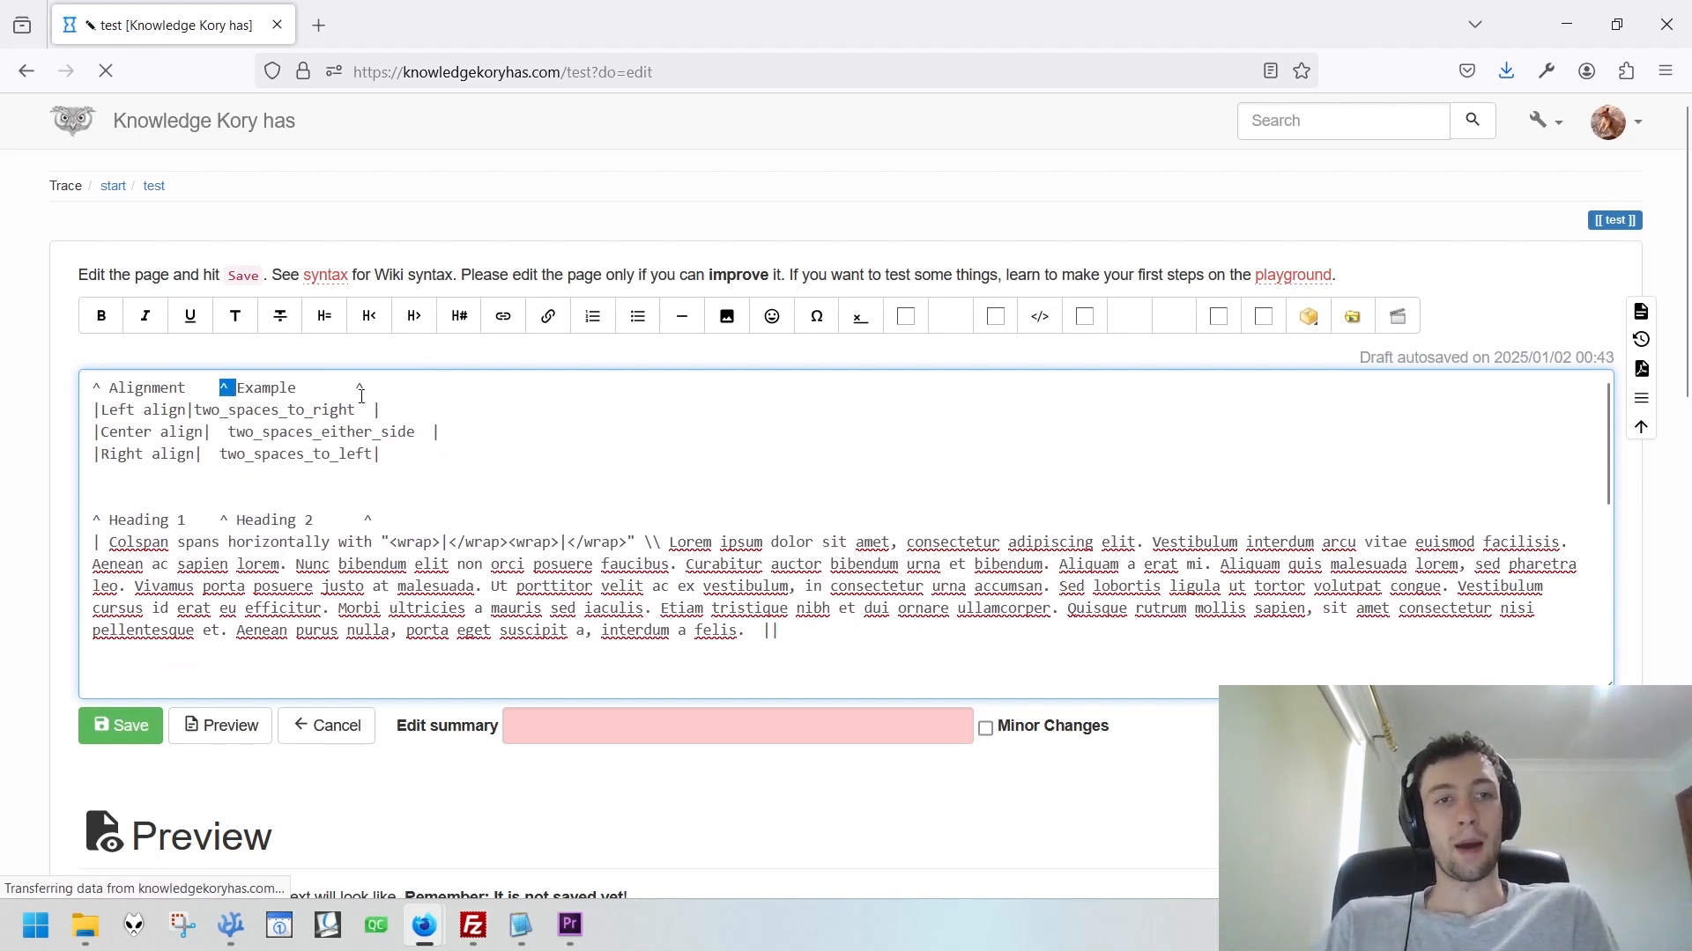
pyautogui.moveTo(365, 389); pyautogui.dragTo(347, 389)
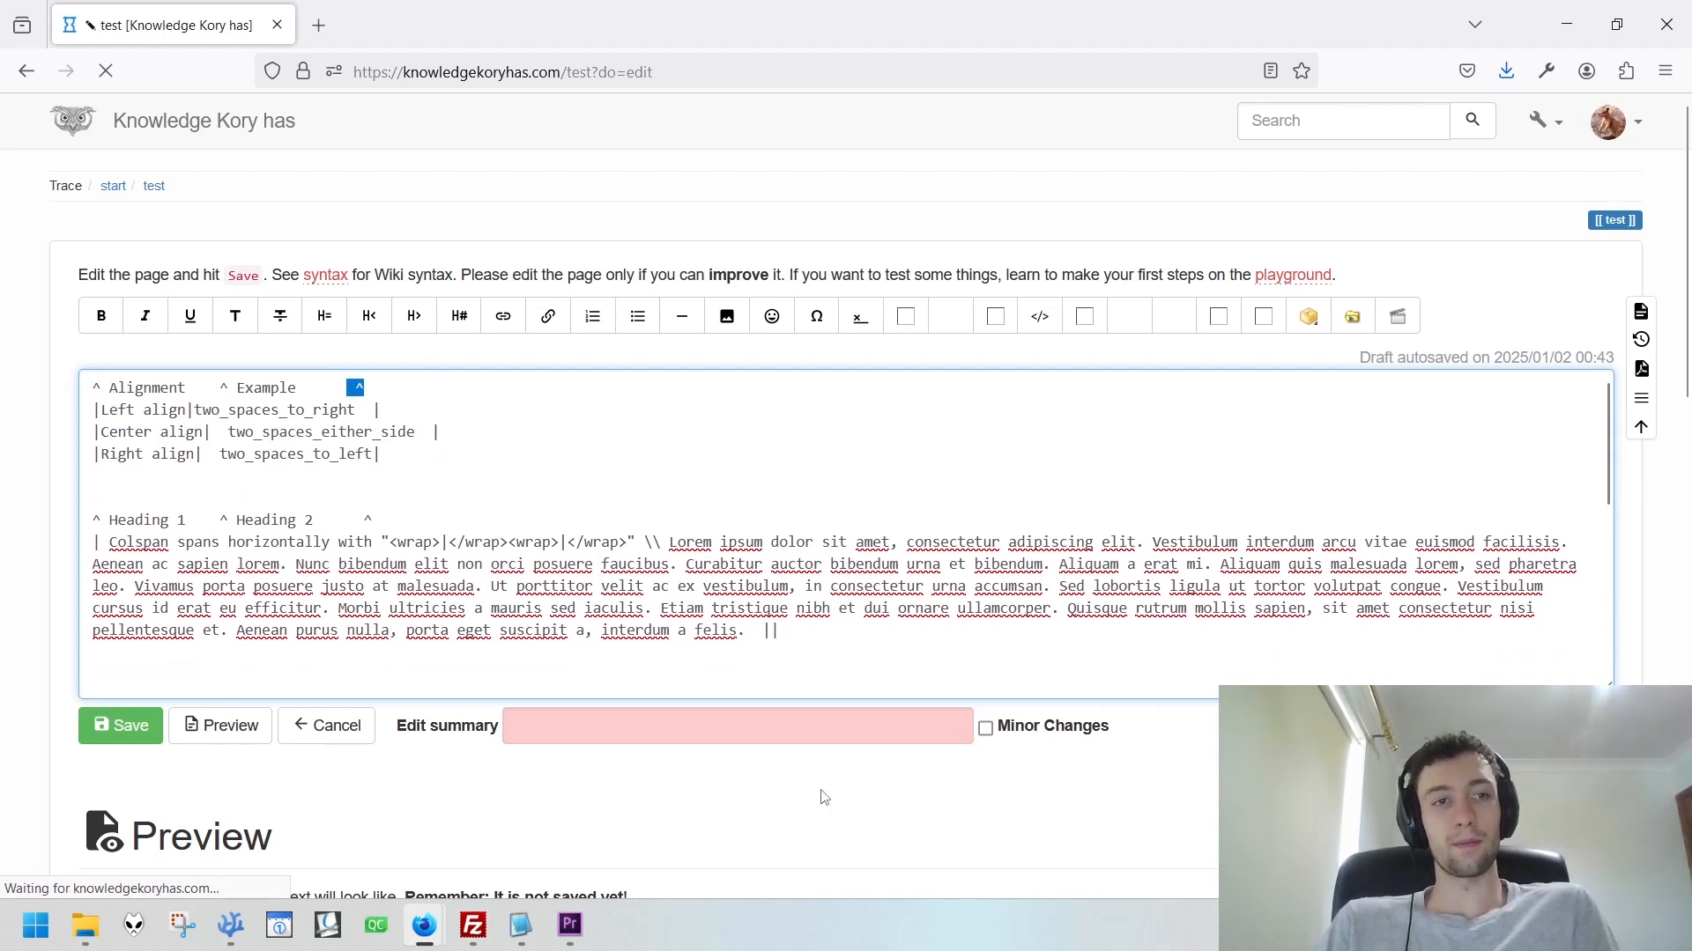
pyautogui.middleClick(754, 730)
pyautogui.middleClick(702, 691)
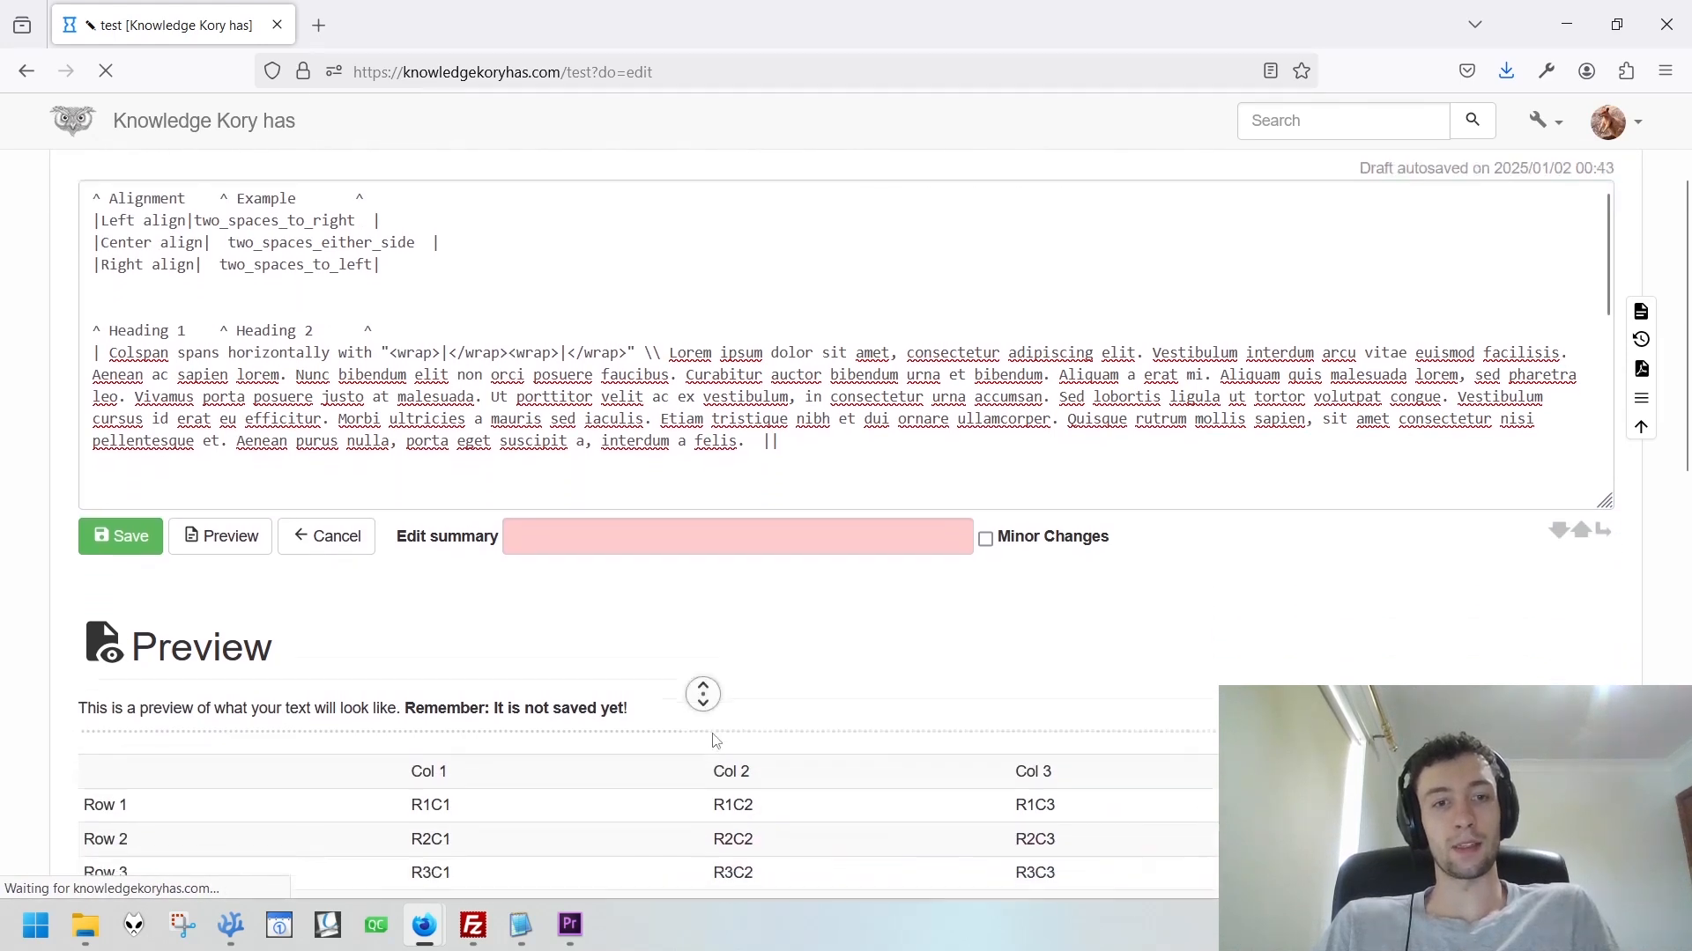
pyautogui.middleClick(638, 578)
pyautogui.click(248, 622)
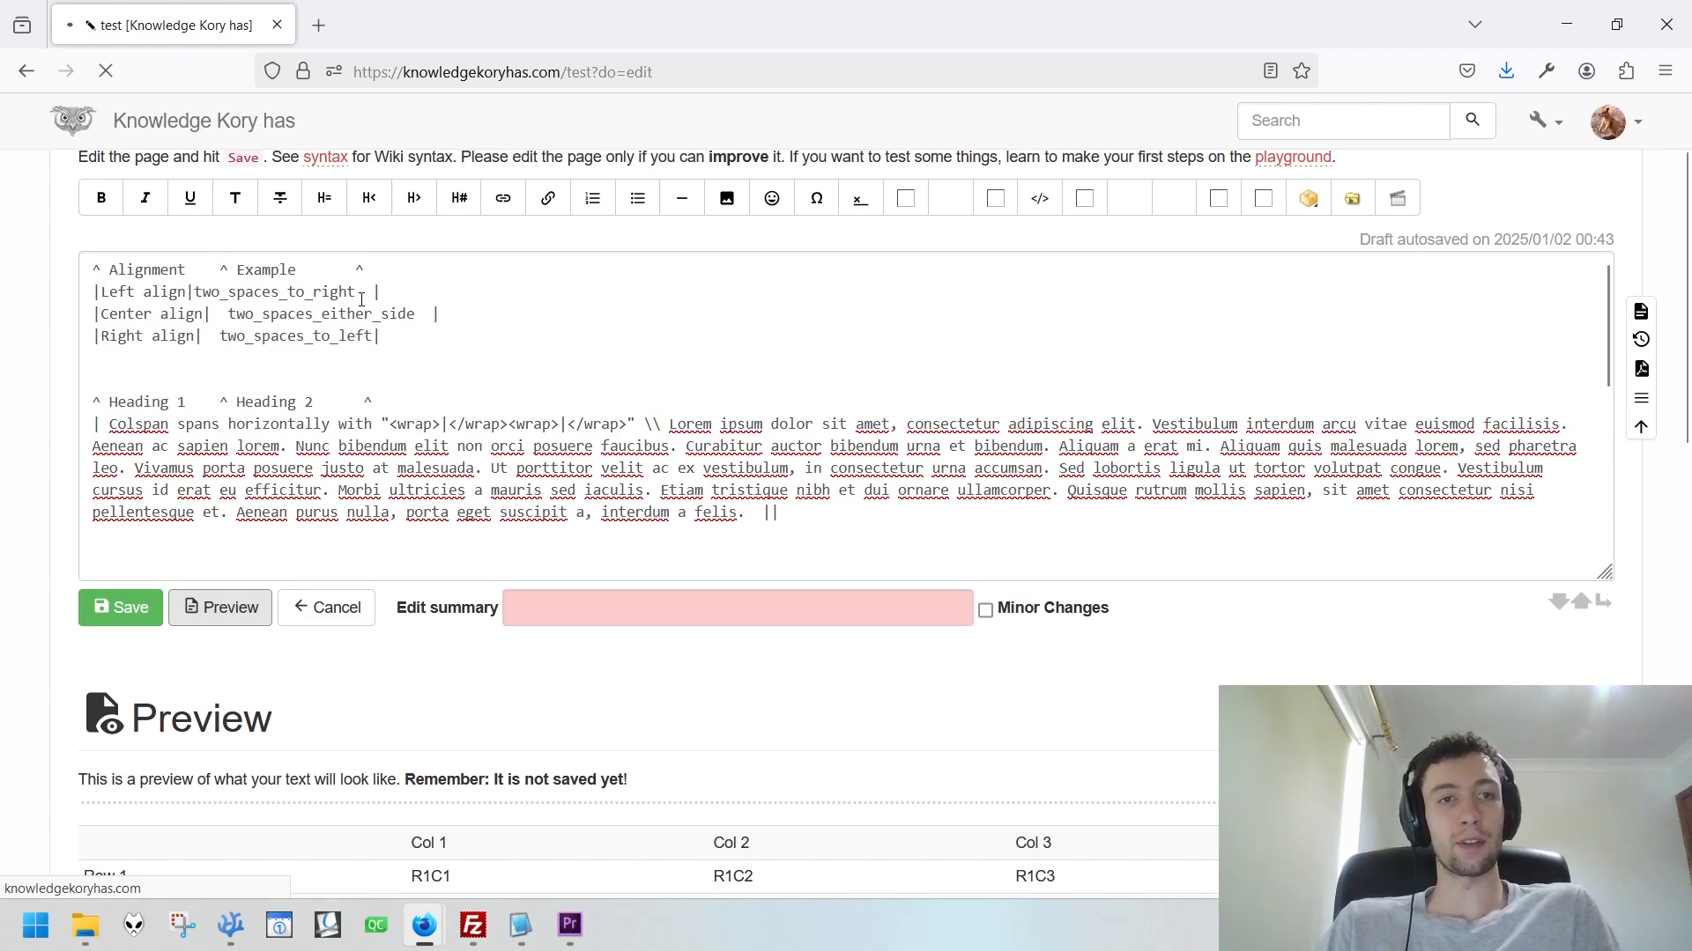
# Examine the two-space padding in the left, center and right align rows and compare it with the previewed Alignment table.
pyautogui.moveTo(347, 294); pyautogui.dragTo(367, 298)
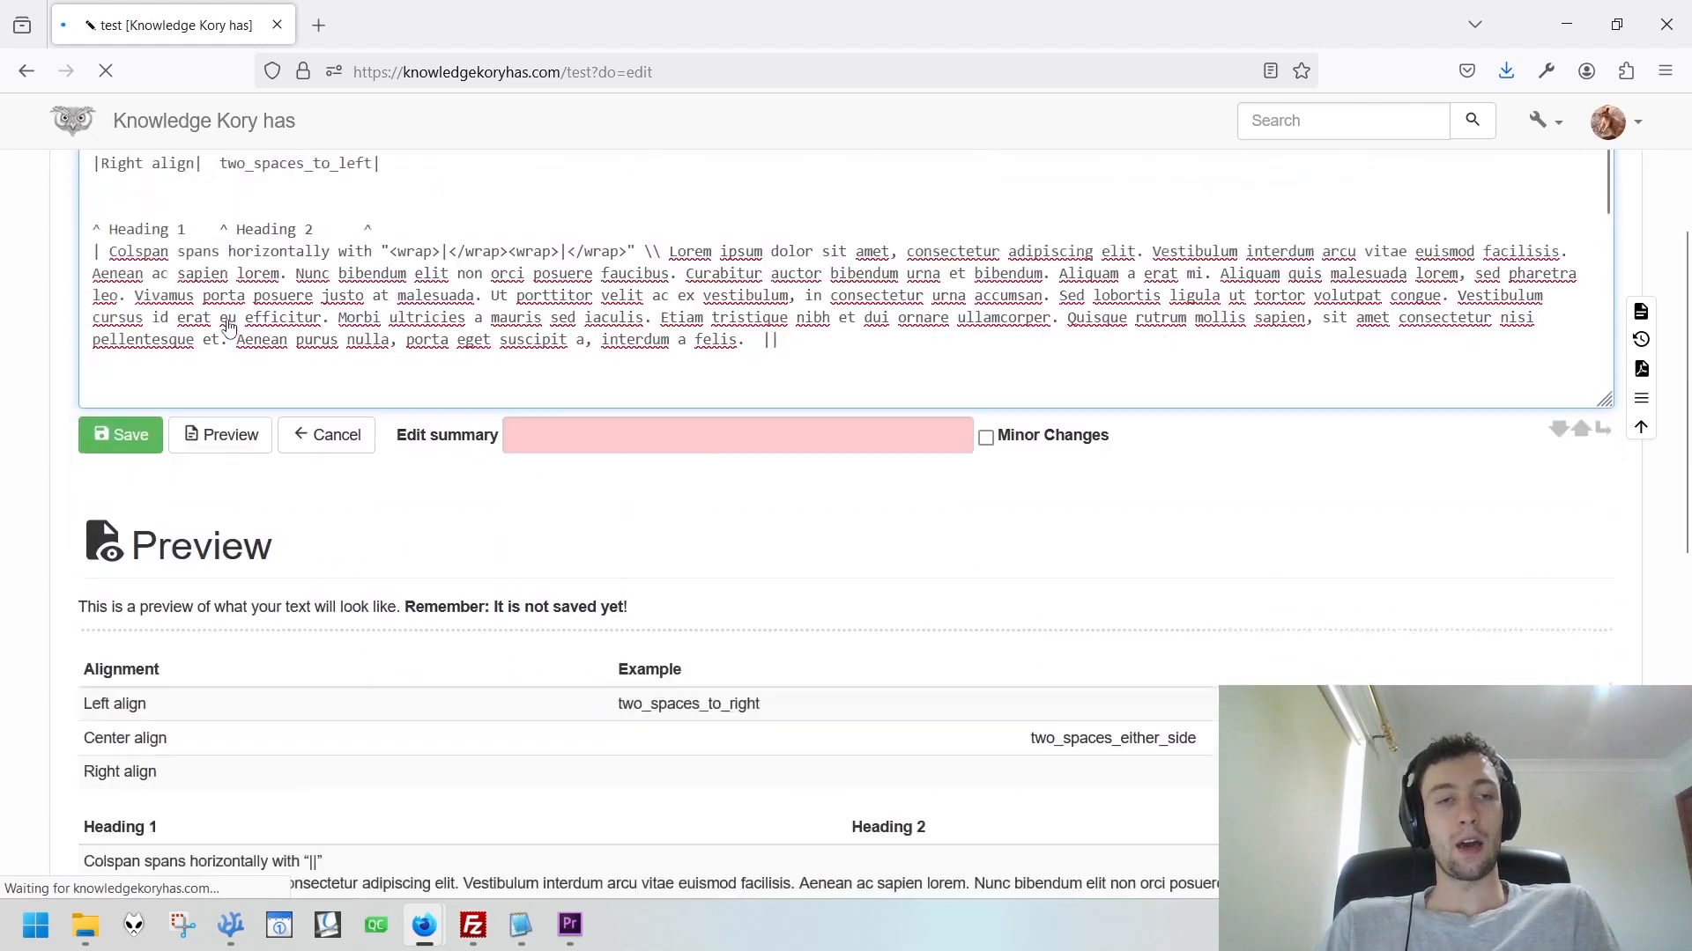
pyautogui.middleClick(678, 396)
pyautogui.middleClick(659, 349)
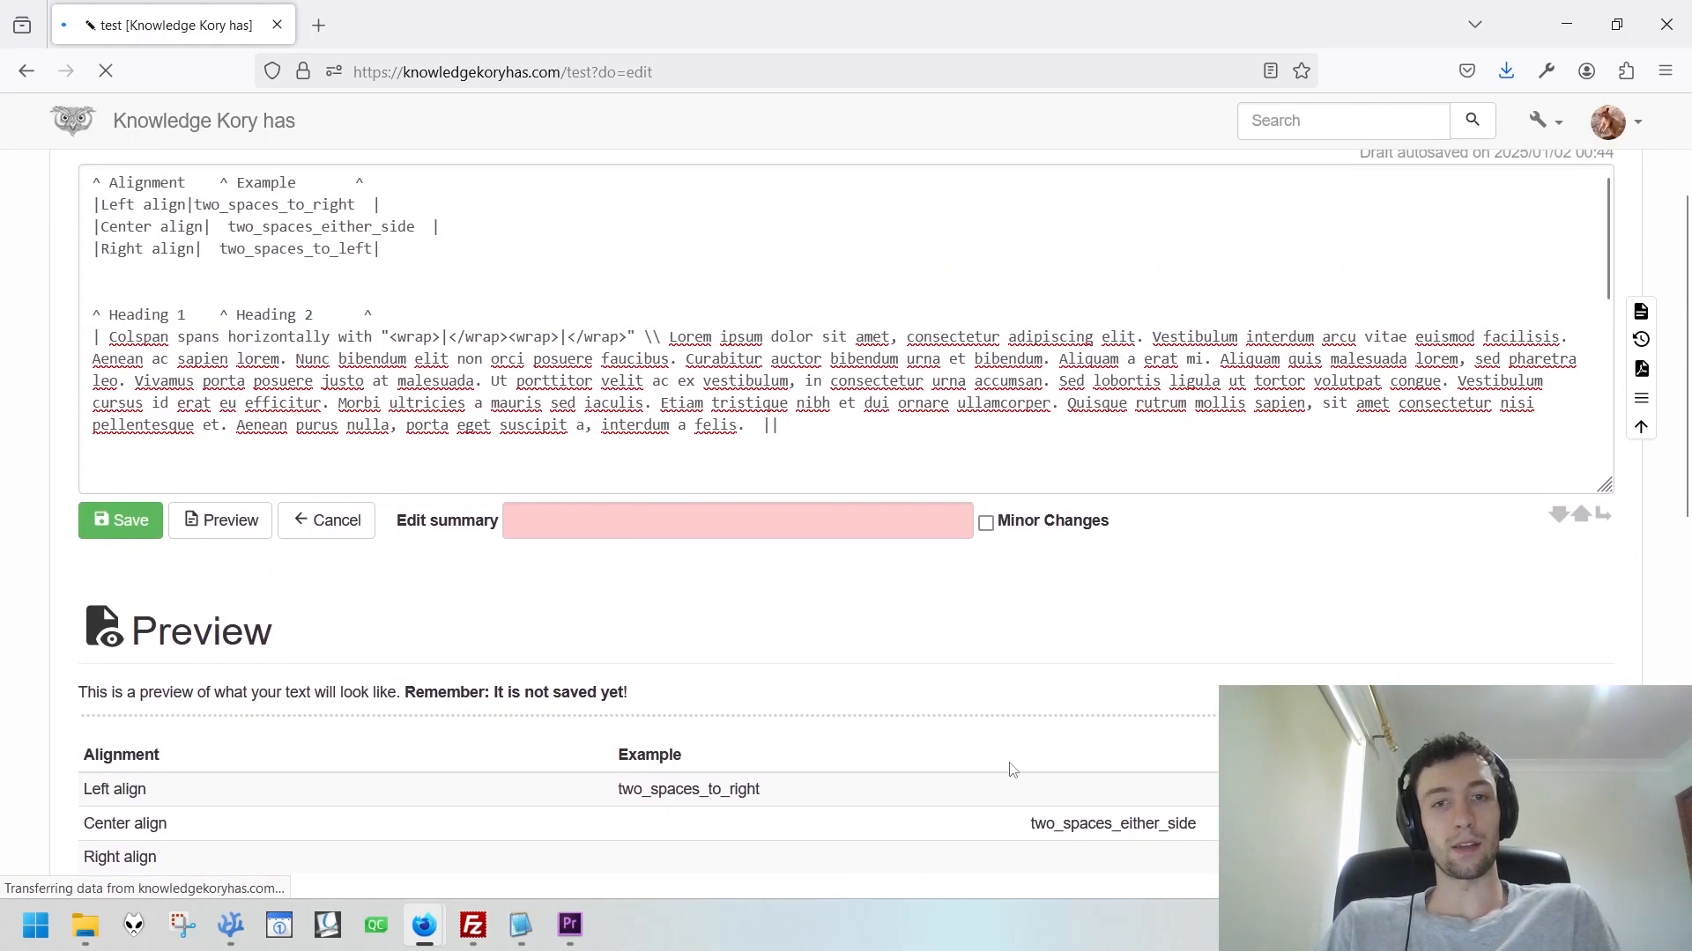
pyautogui.moveTo(1201, 825); pyautogui.dragTo(1034, 825)
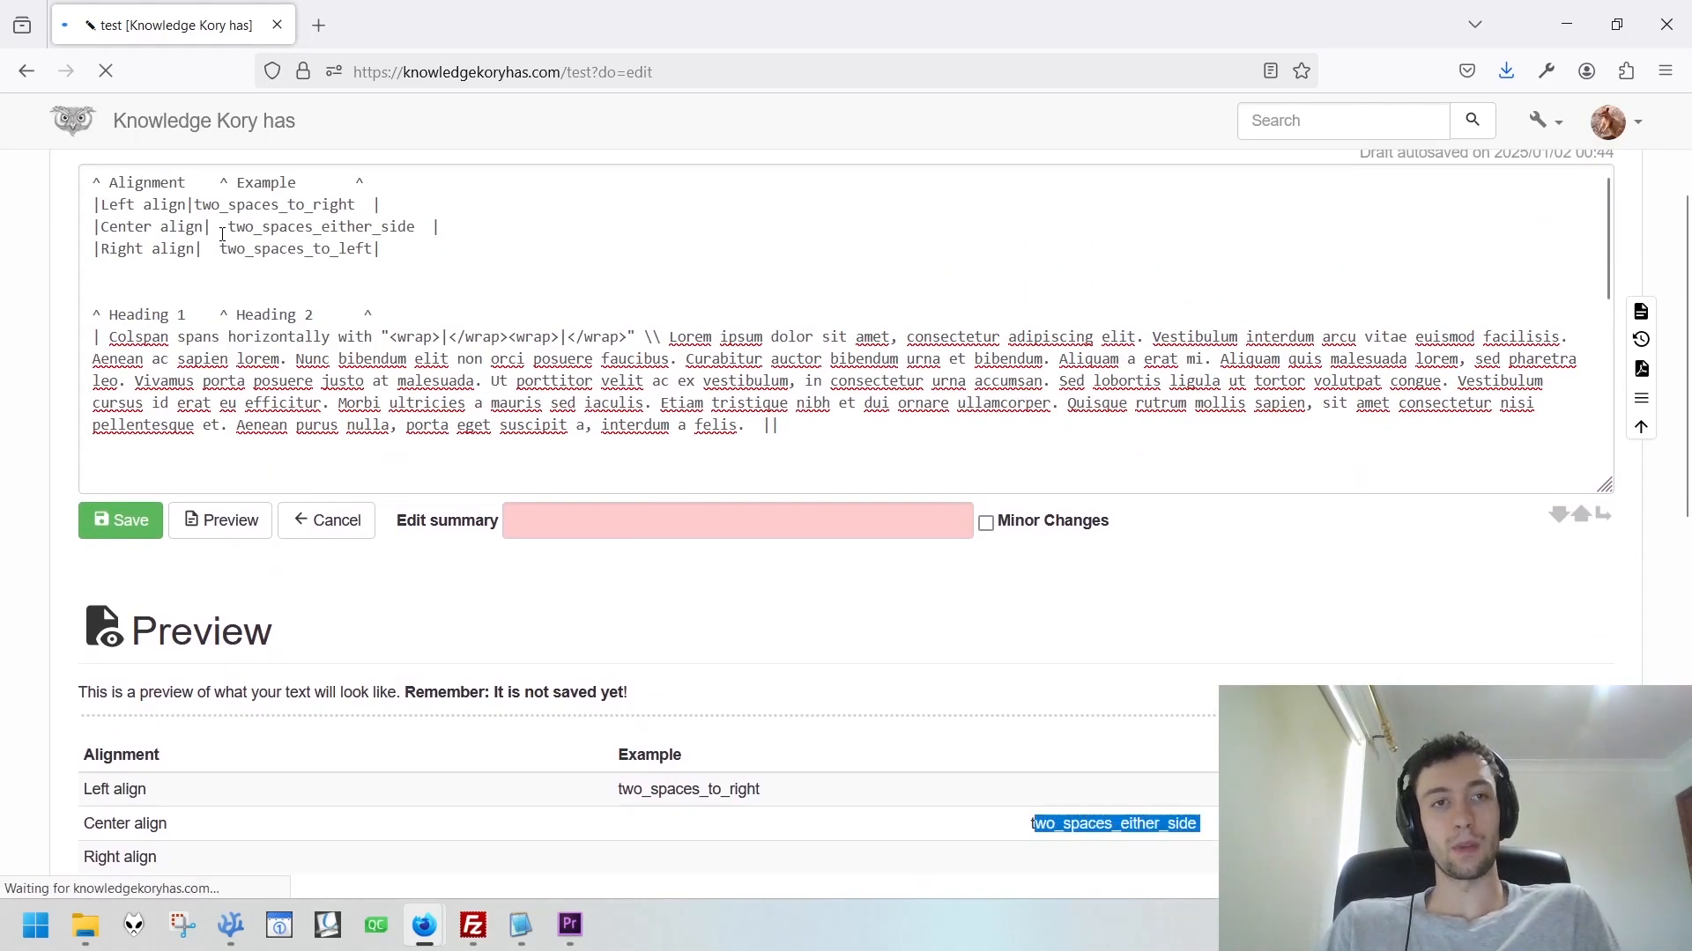
pyautogui.doubleClick(222, 235)
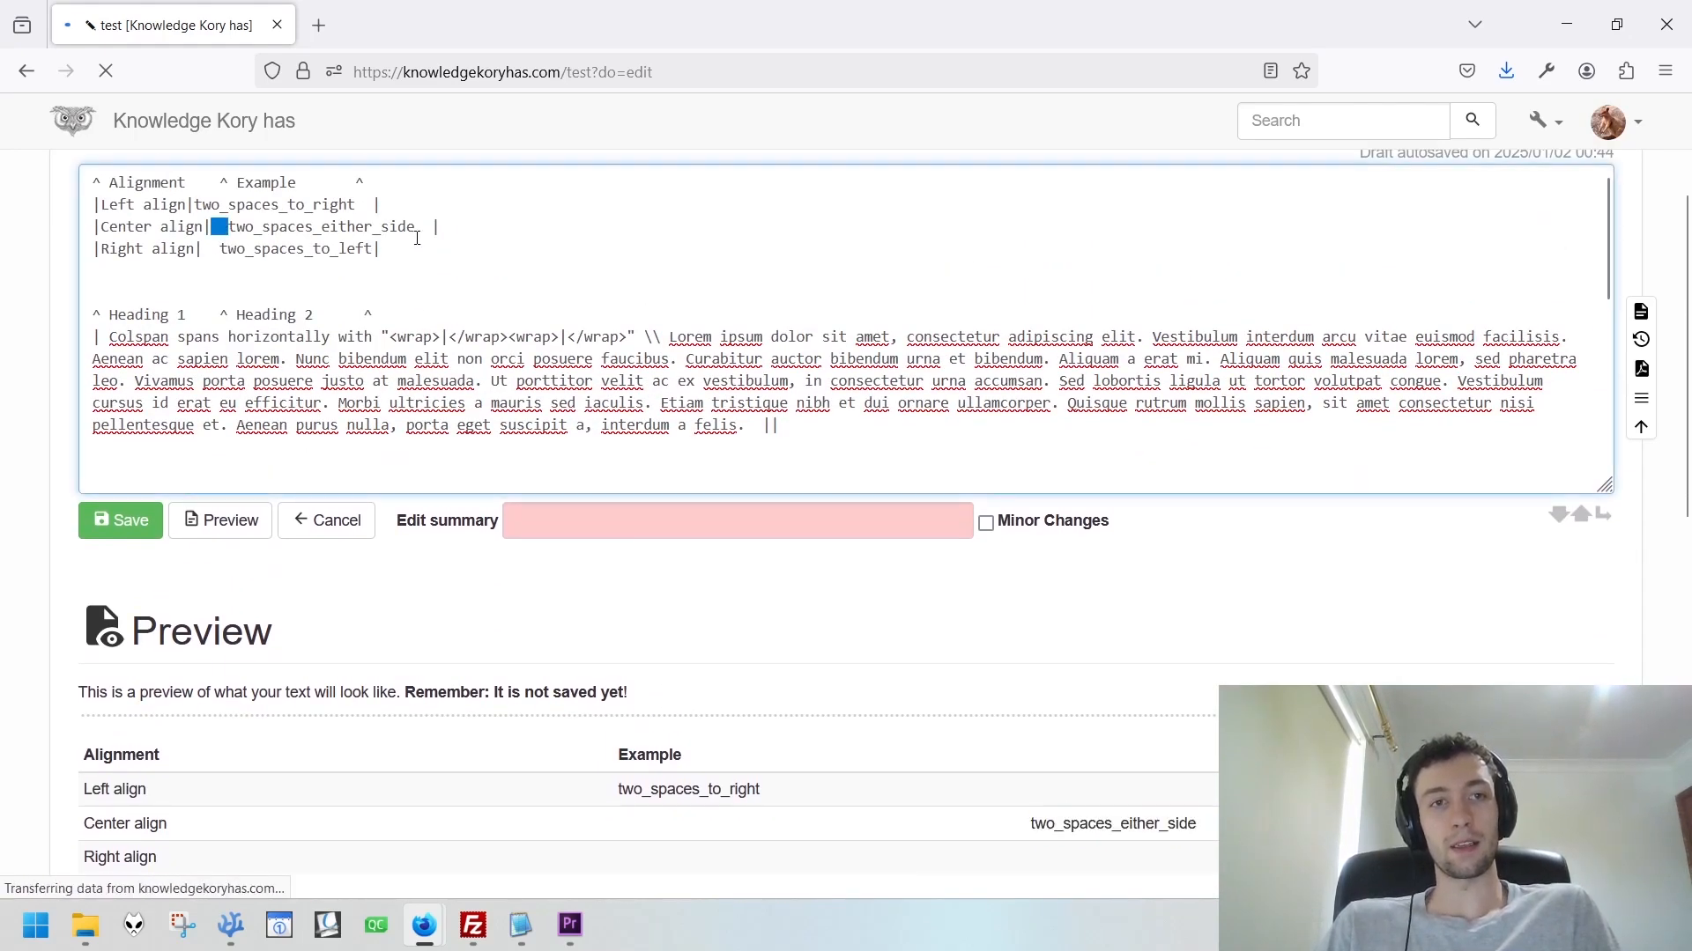
pyautogui.click(429, 235)
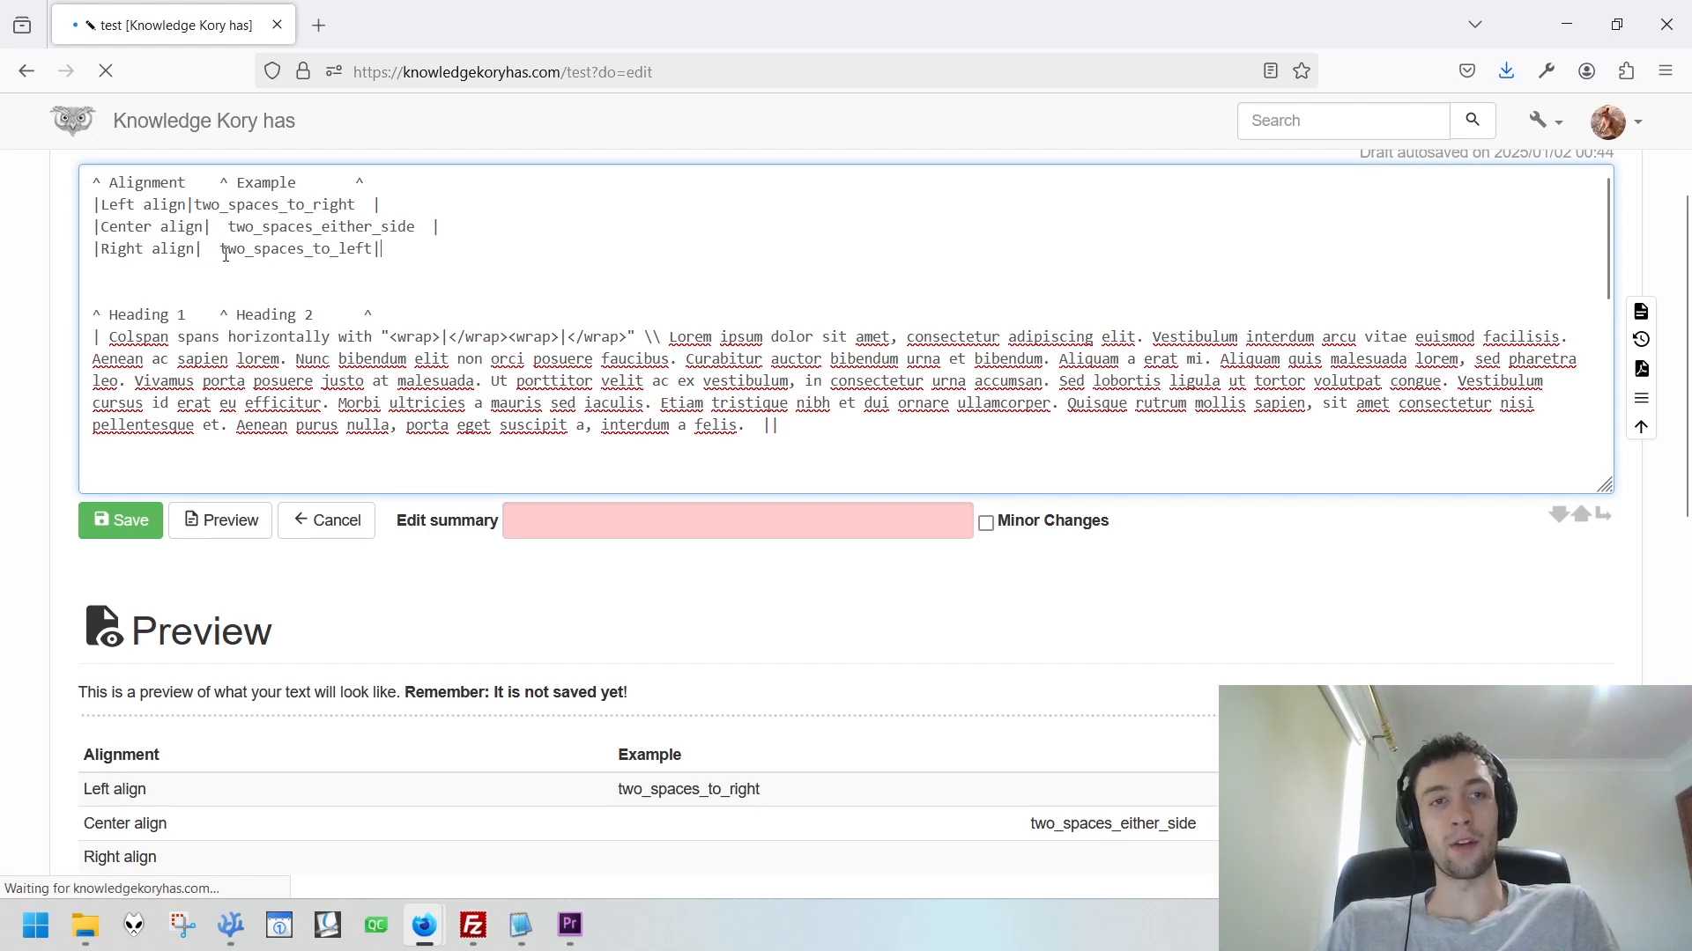
pyautogui.doubleClick(206, 250)
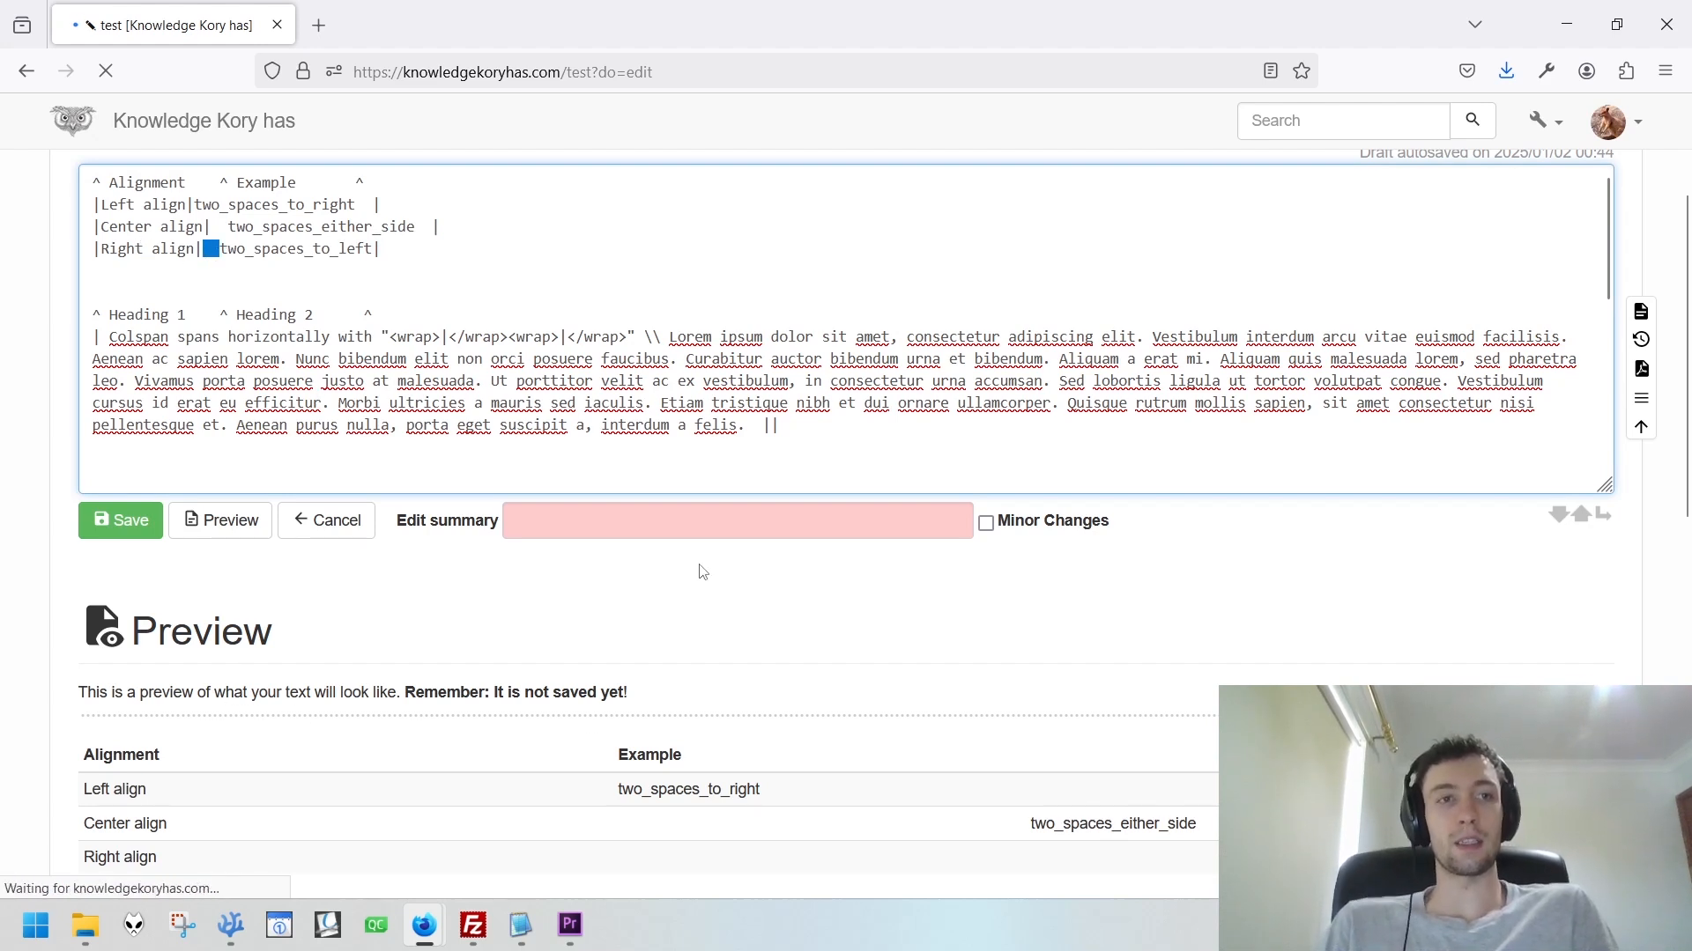
pyautogui.middleClick(916, 736)
pyautogui.moveTo(159, 798); pyautogui.dragTo(579, 705)
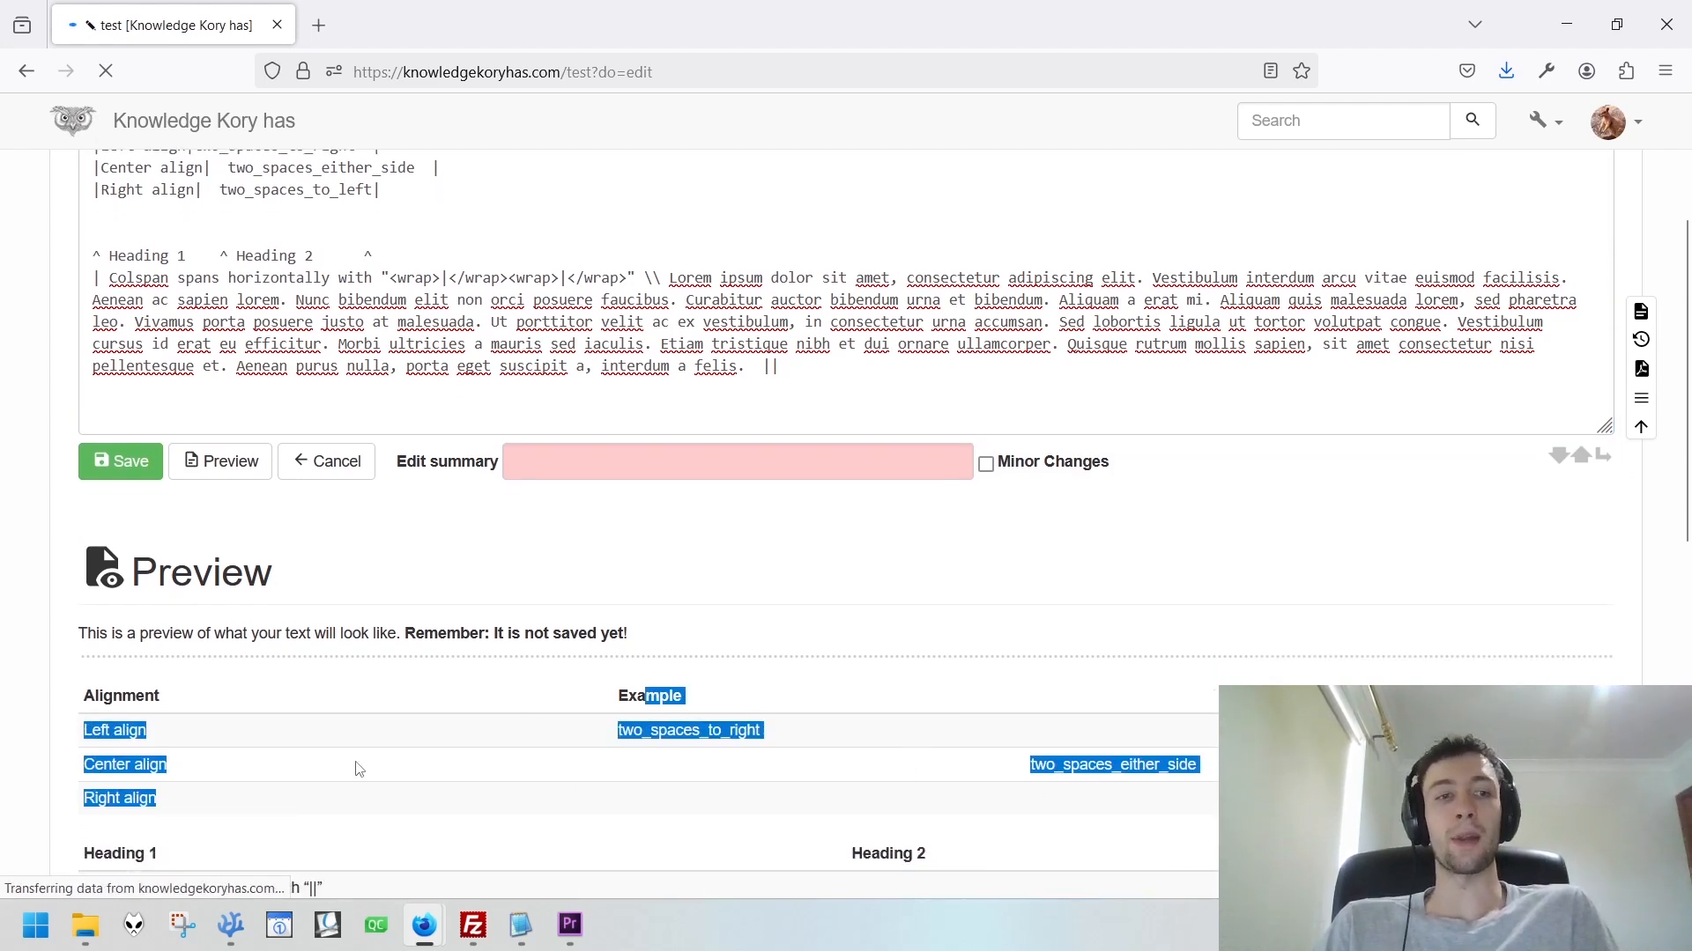
# Delete the Alignment table and the blank lines below it so the source starts with the colspan table.
pyautogui.middleClick(289, 770)
pyautogui.middleClick(271, 727)
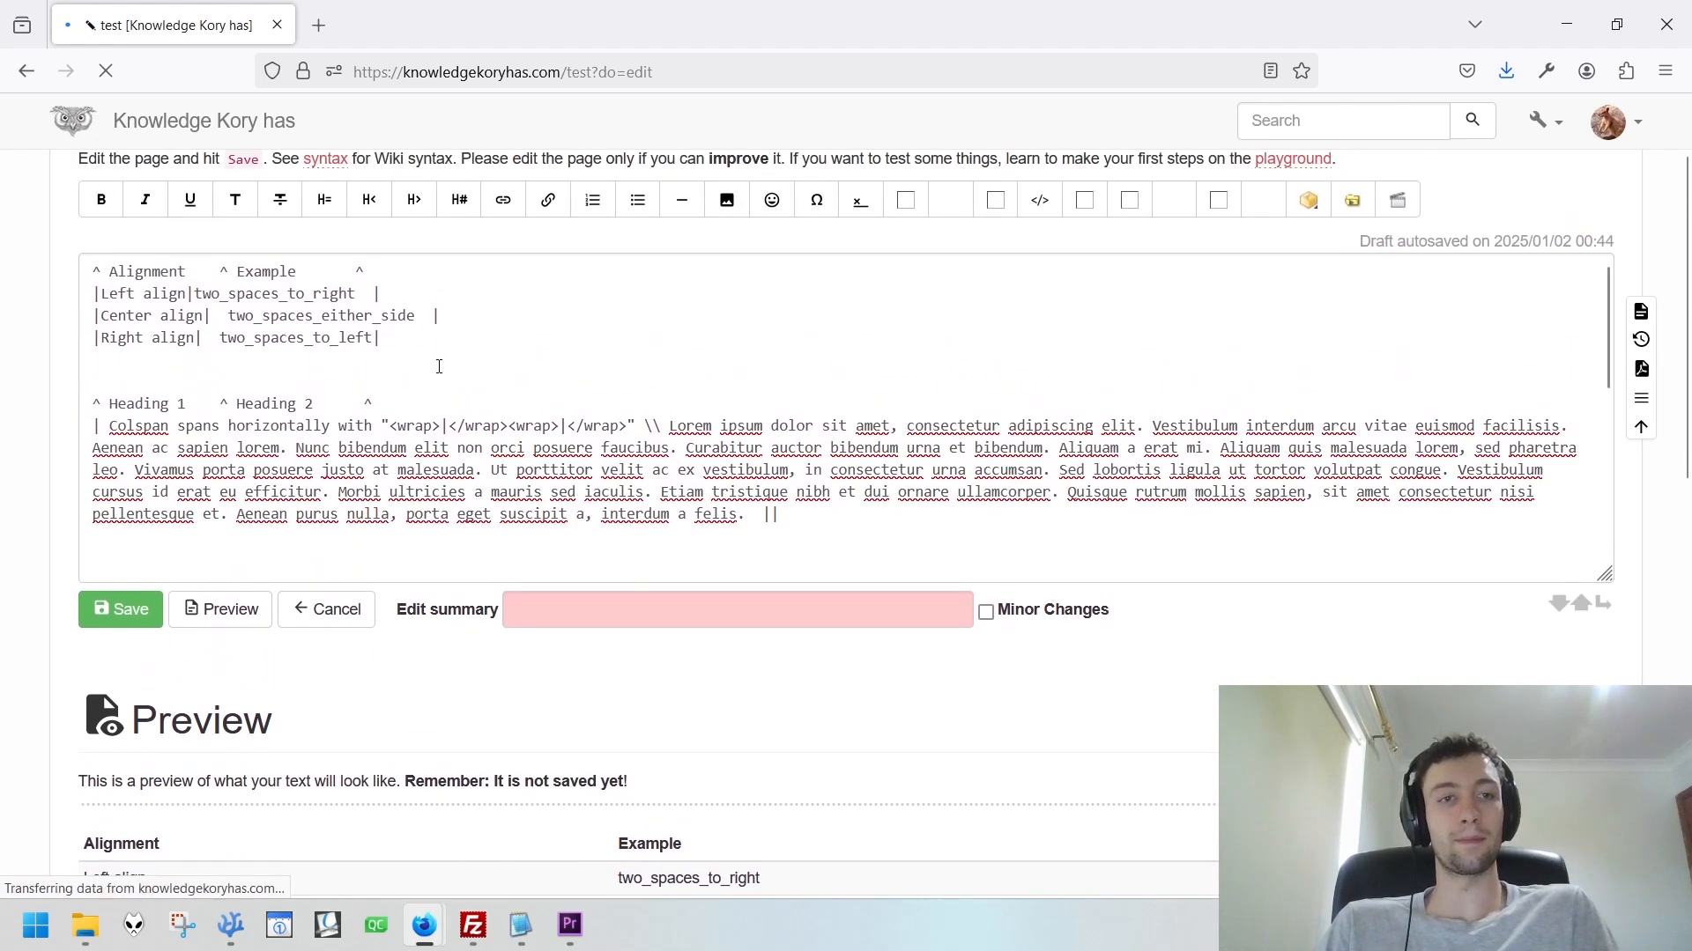
pyautogui.moveTo(438, 367); pyautogui.dragTo(3, 302)
pyautogui.click(358, 367)
pyautogui.hotkey('ctrl', 'shift', 'Home')
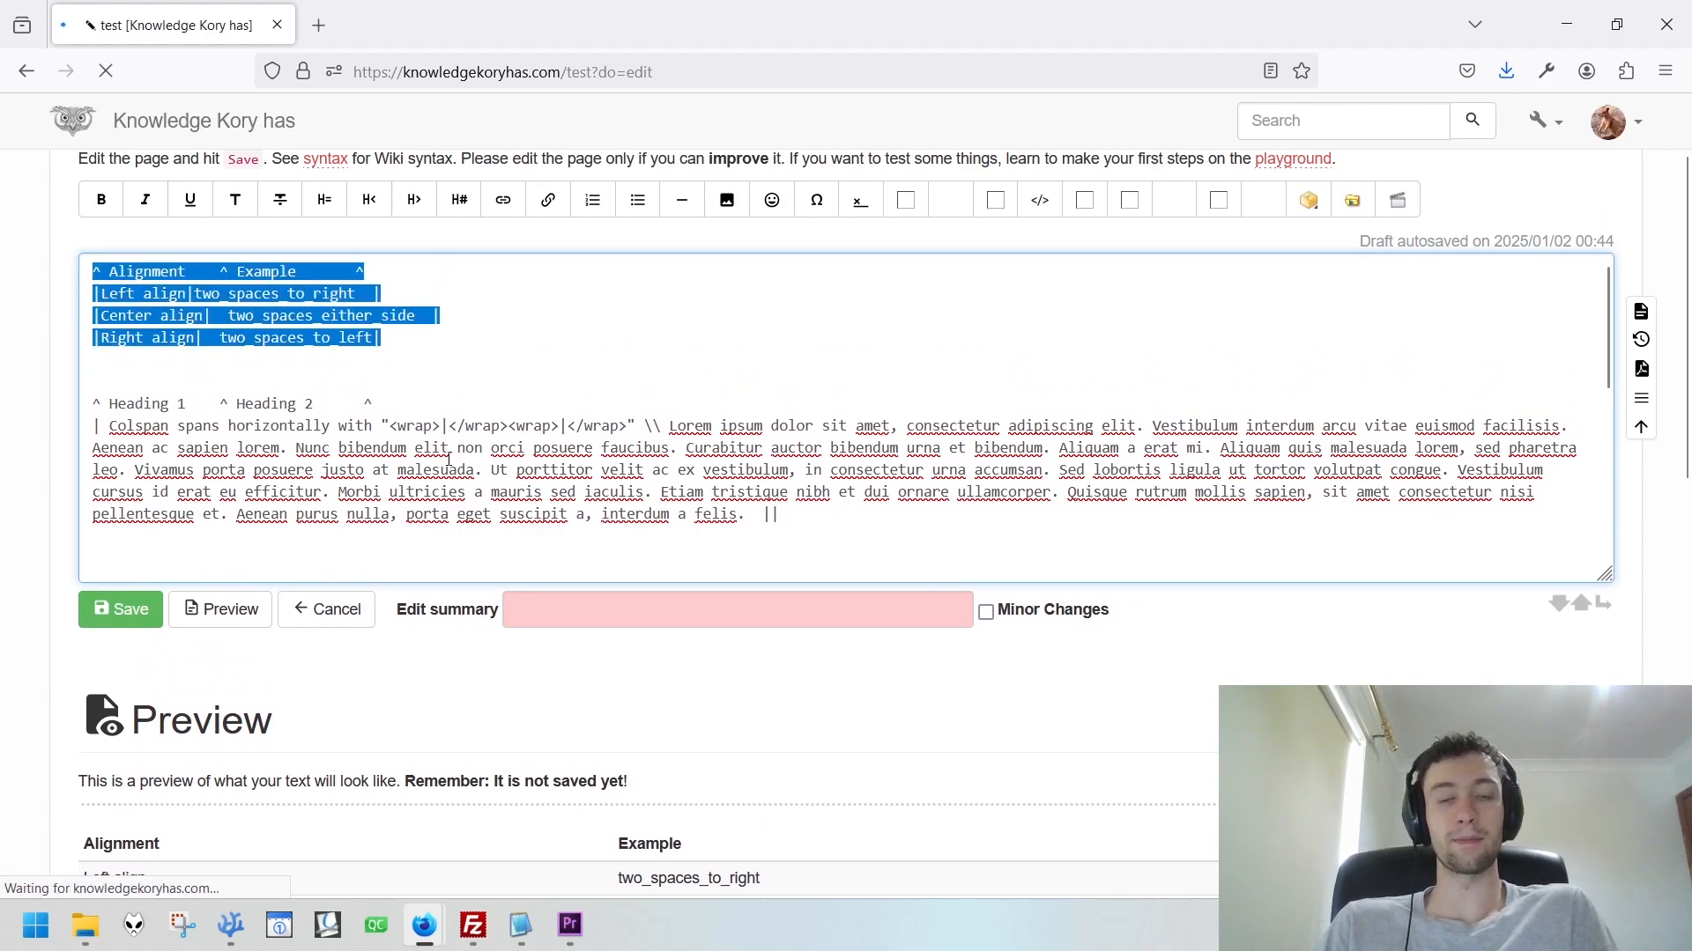
pyautogui.press('Delete')
pyautogui.press('Delete')
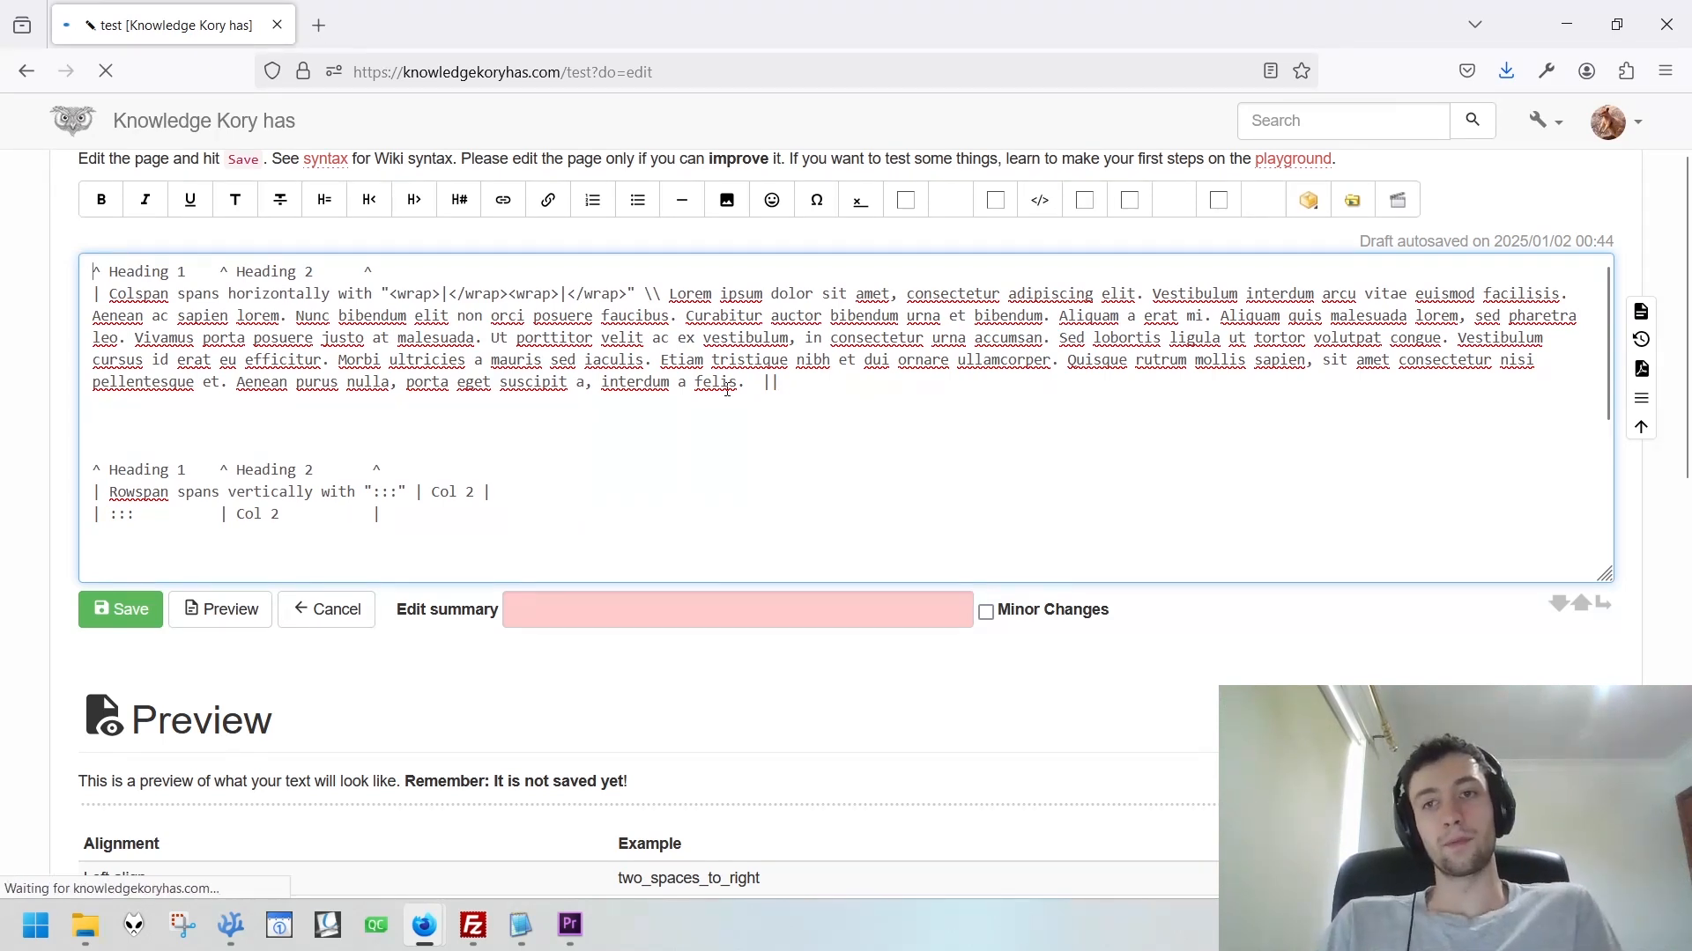
# Examine the colspan row's long cell text and its closing || in the source, and preview the page again.
pyautogui.moveTo(749, 385); pyautogui.dragTo(667, 294)
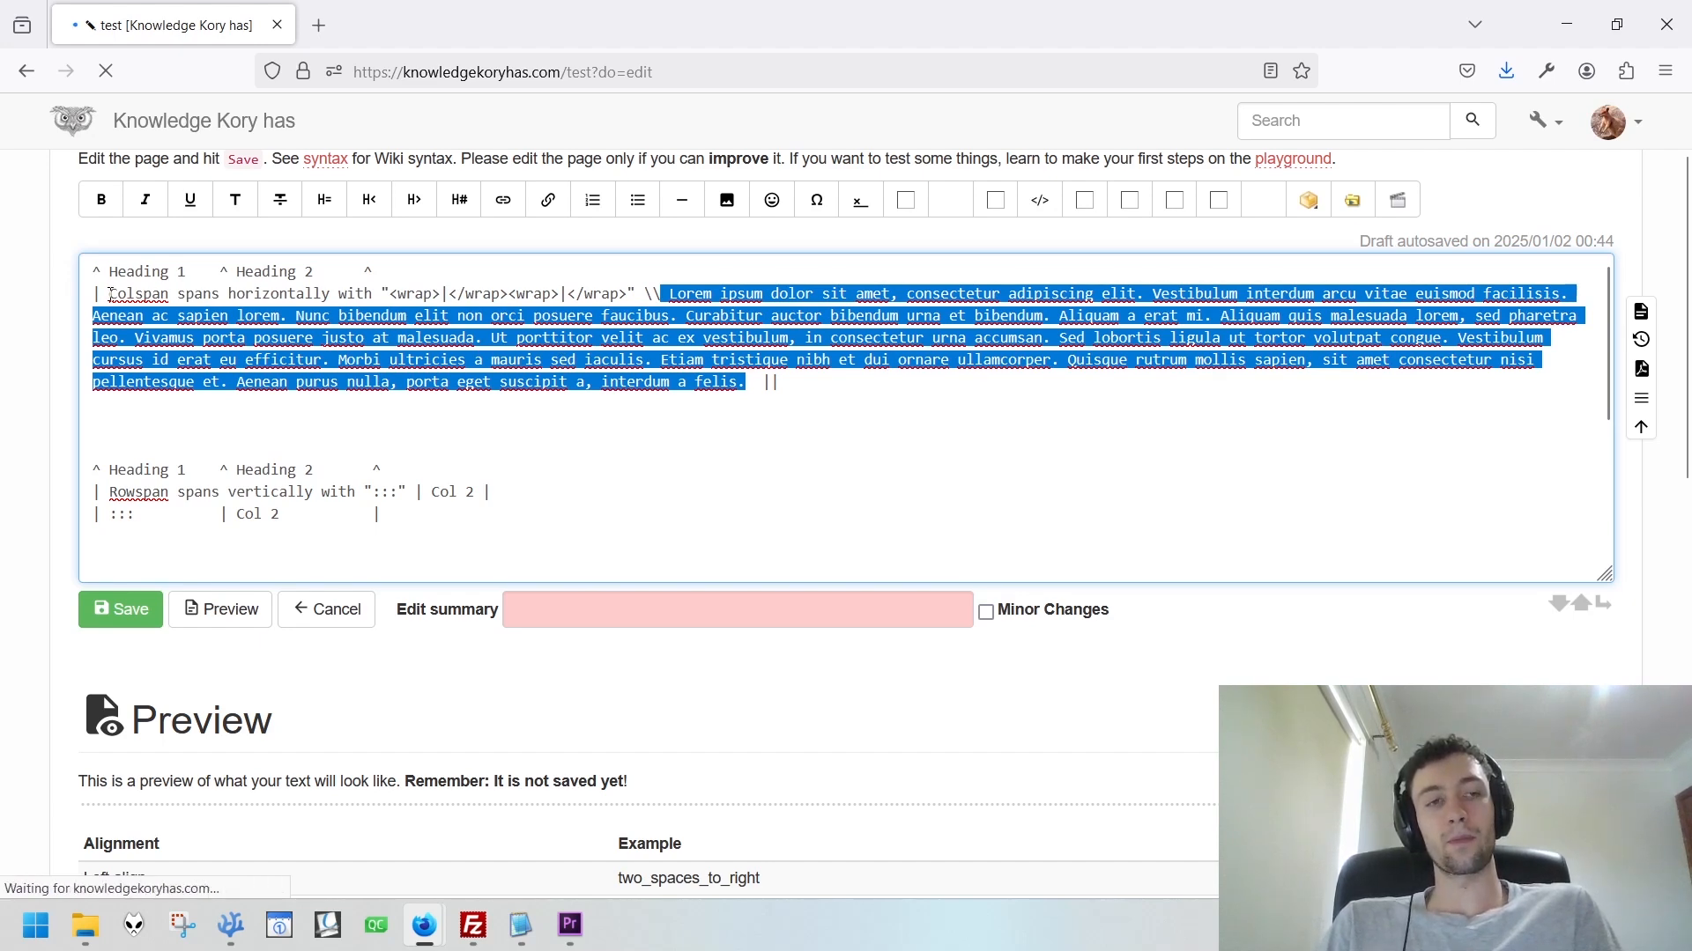
pyautogui.moveTo(109, 294); pyautogui.dragTo(1006, 294)
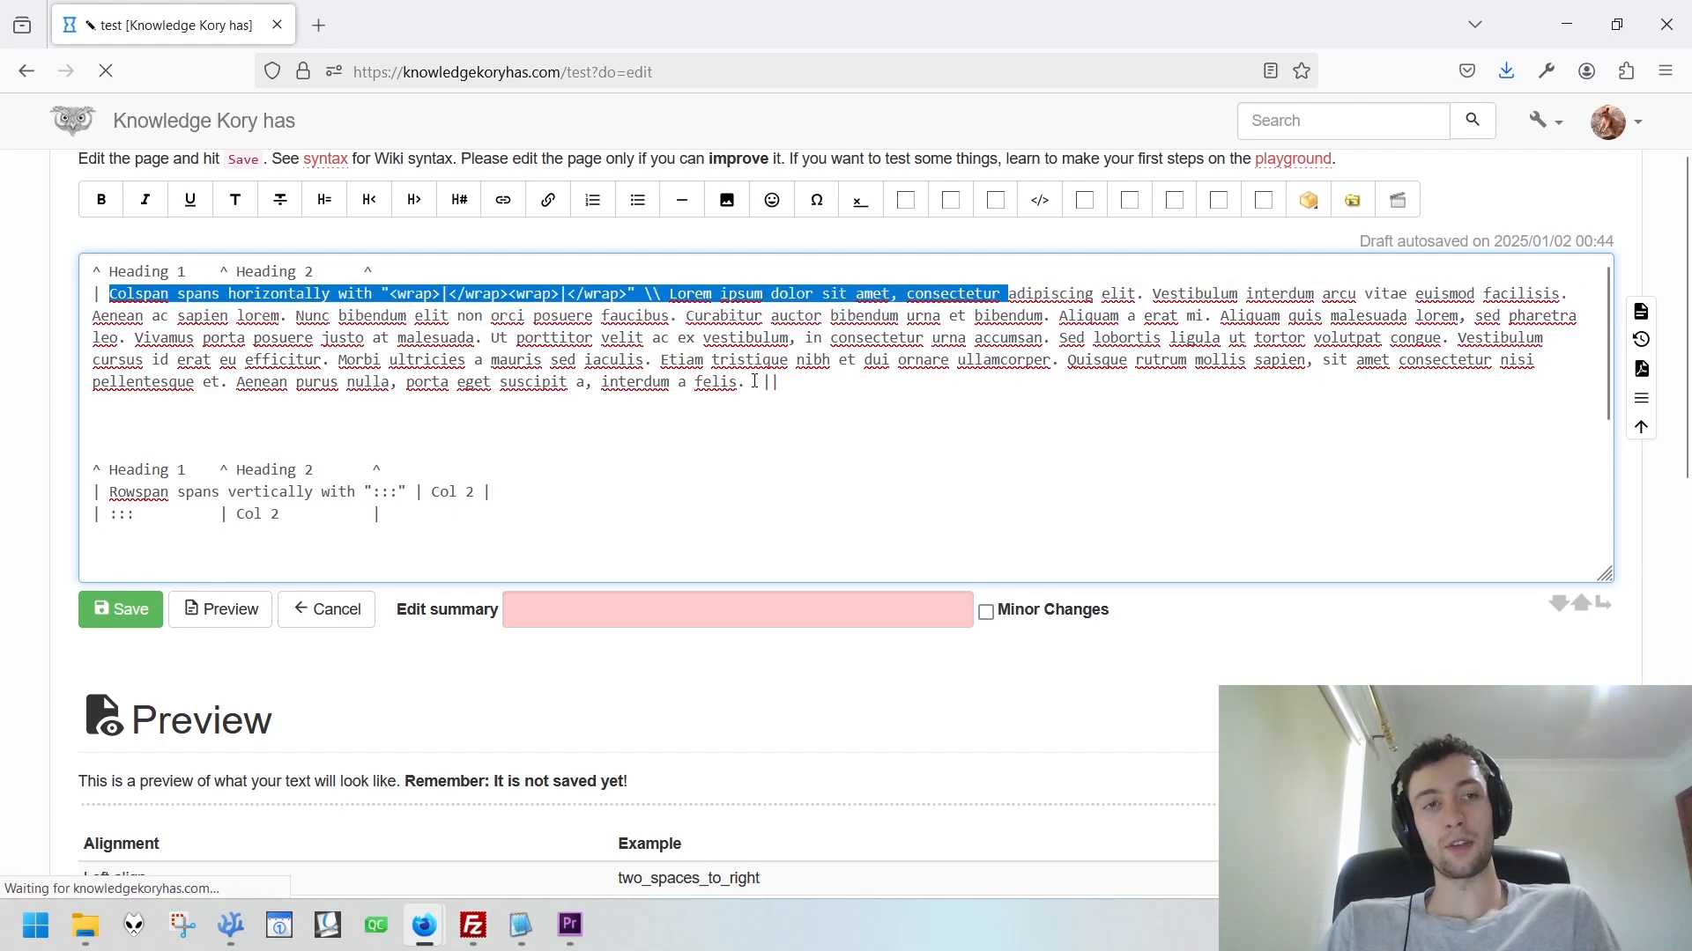
pyautogui.moveTo(785, 382); pyautogui.dragTo(766, 385)
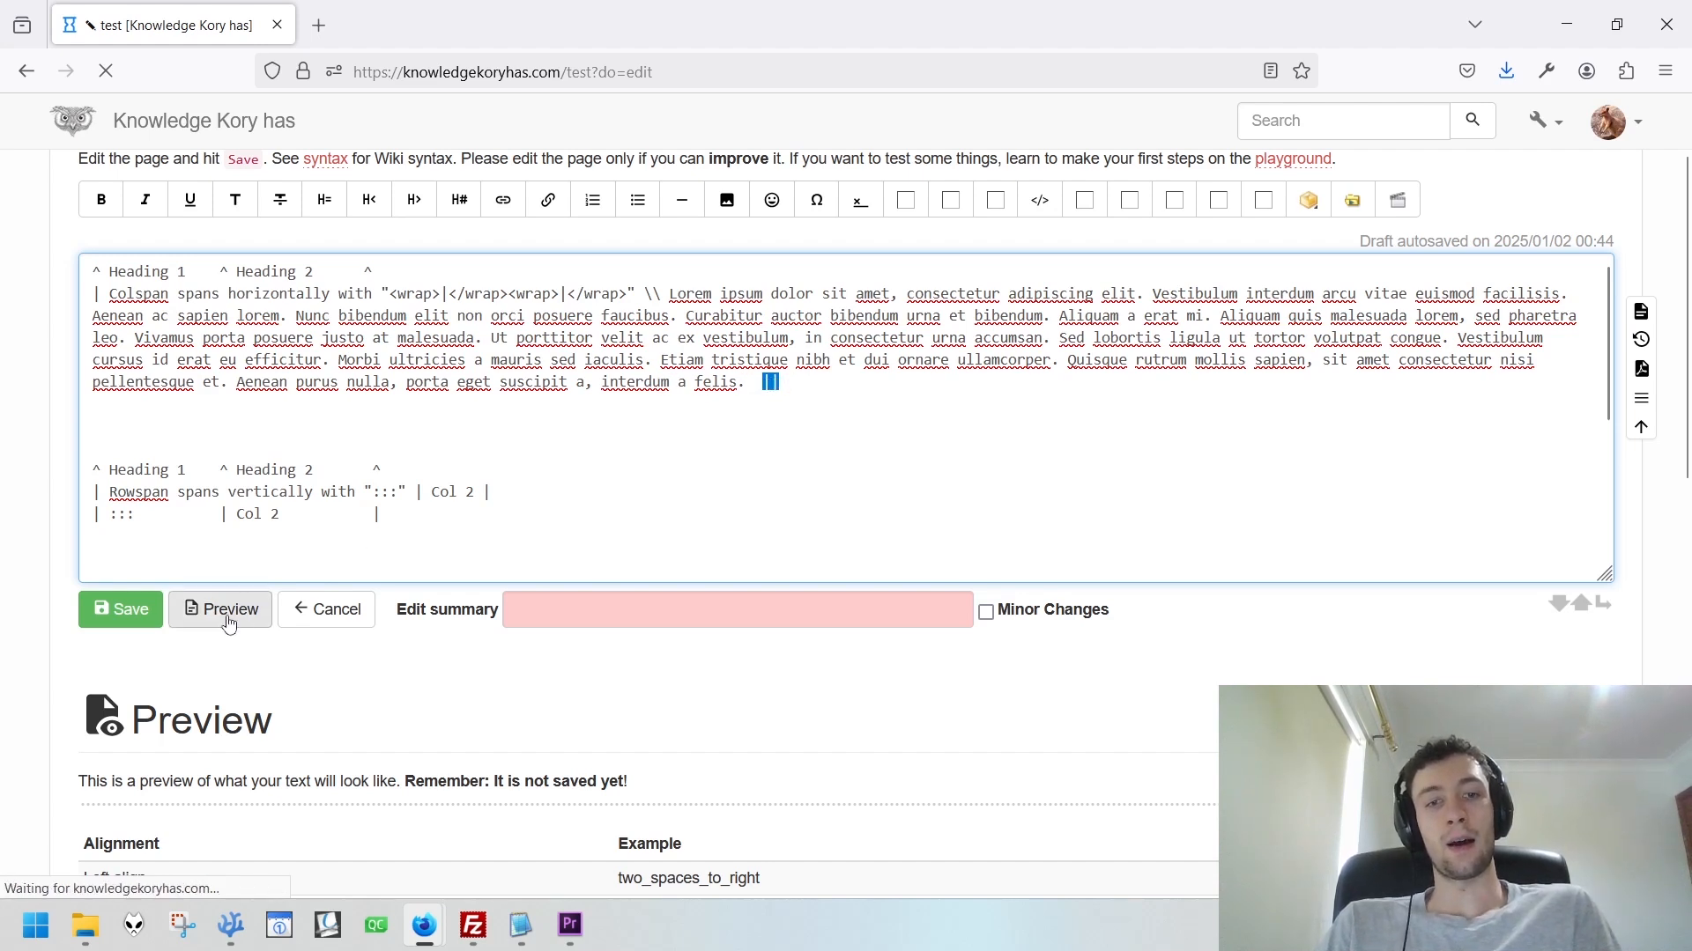
pyautogui.click(222, 609)
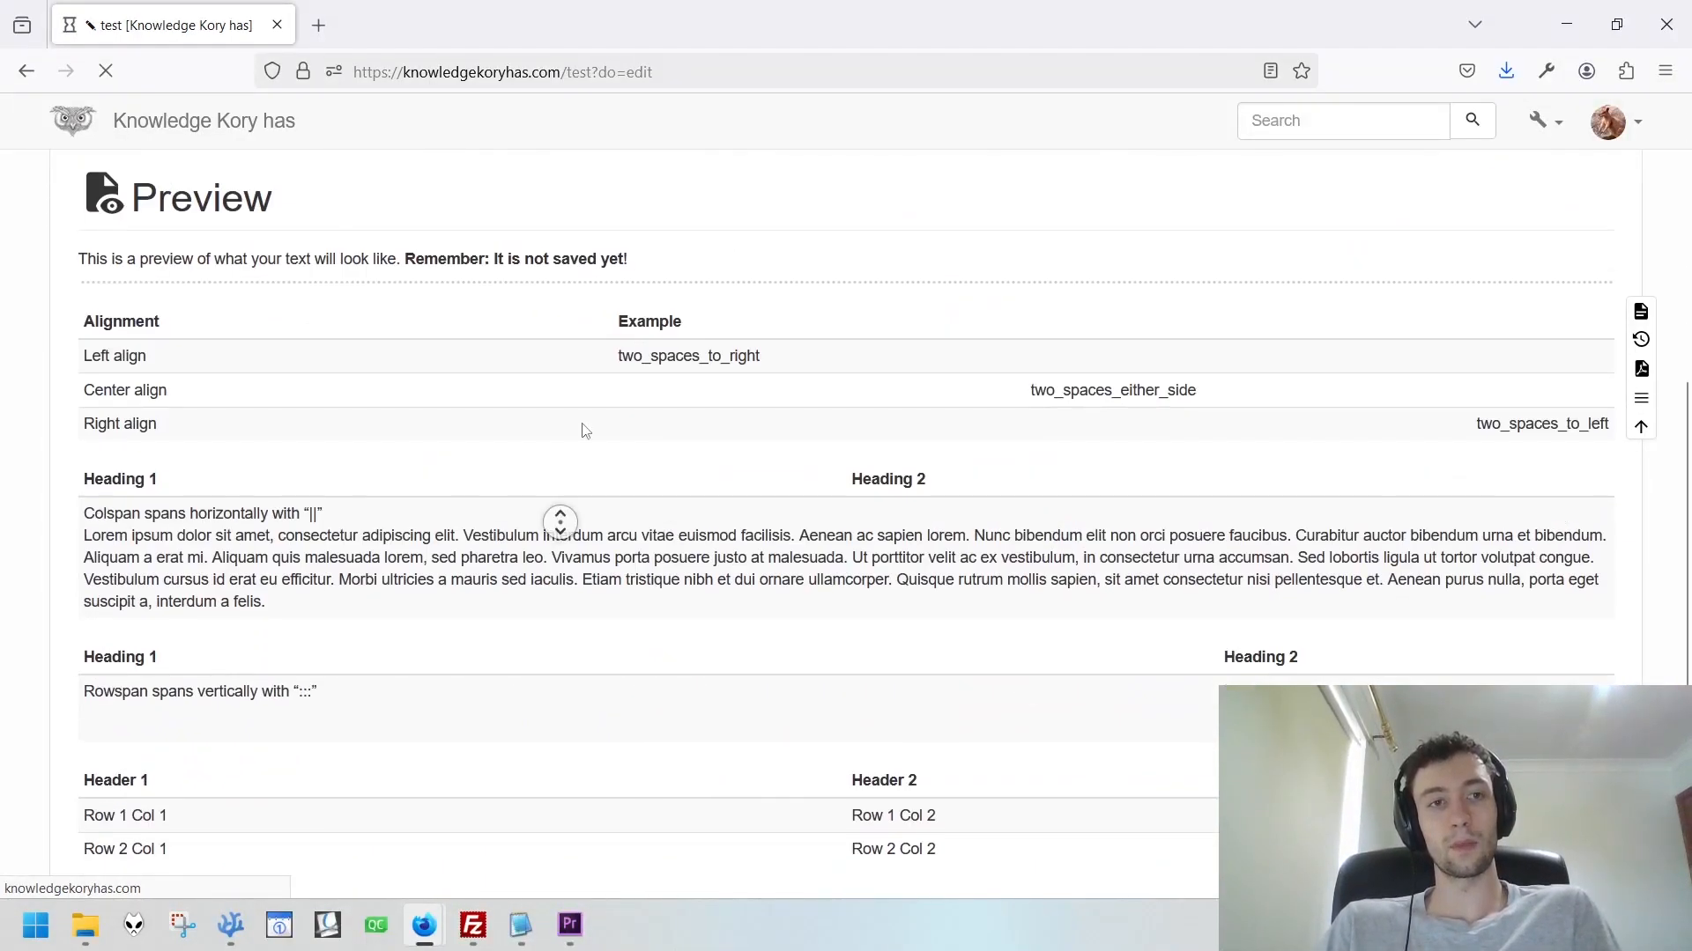
pyautogui.click(231, 724)
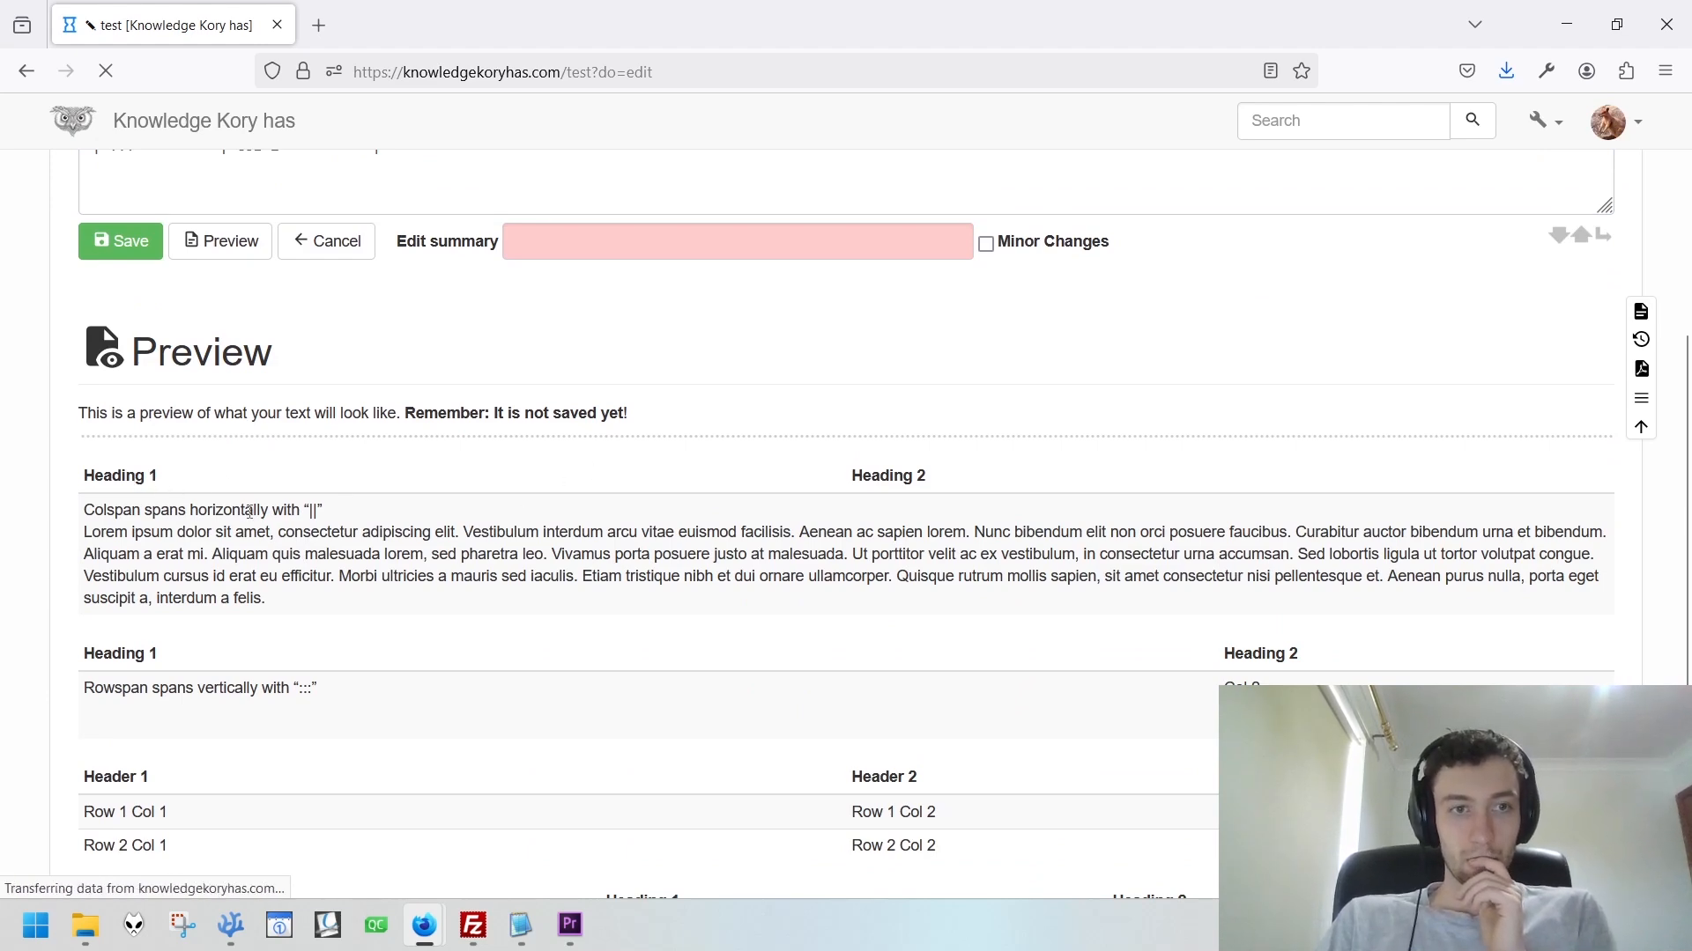
# Compare the previewed cell spanning Heading 1 and Heading 2 with the colspan row's text and closing || in the source.
pyautogui.moveTo(85, 510); pyautogui.dragTo(1575, 577)
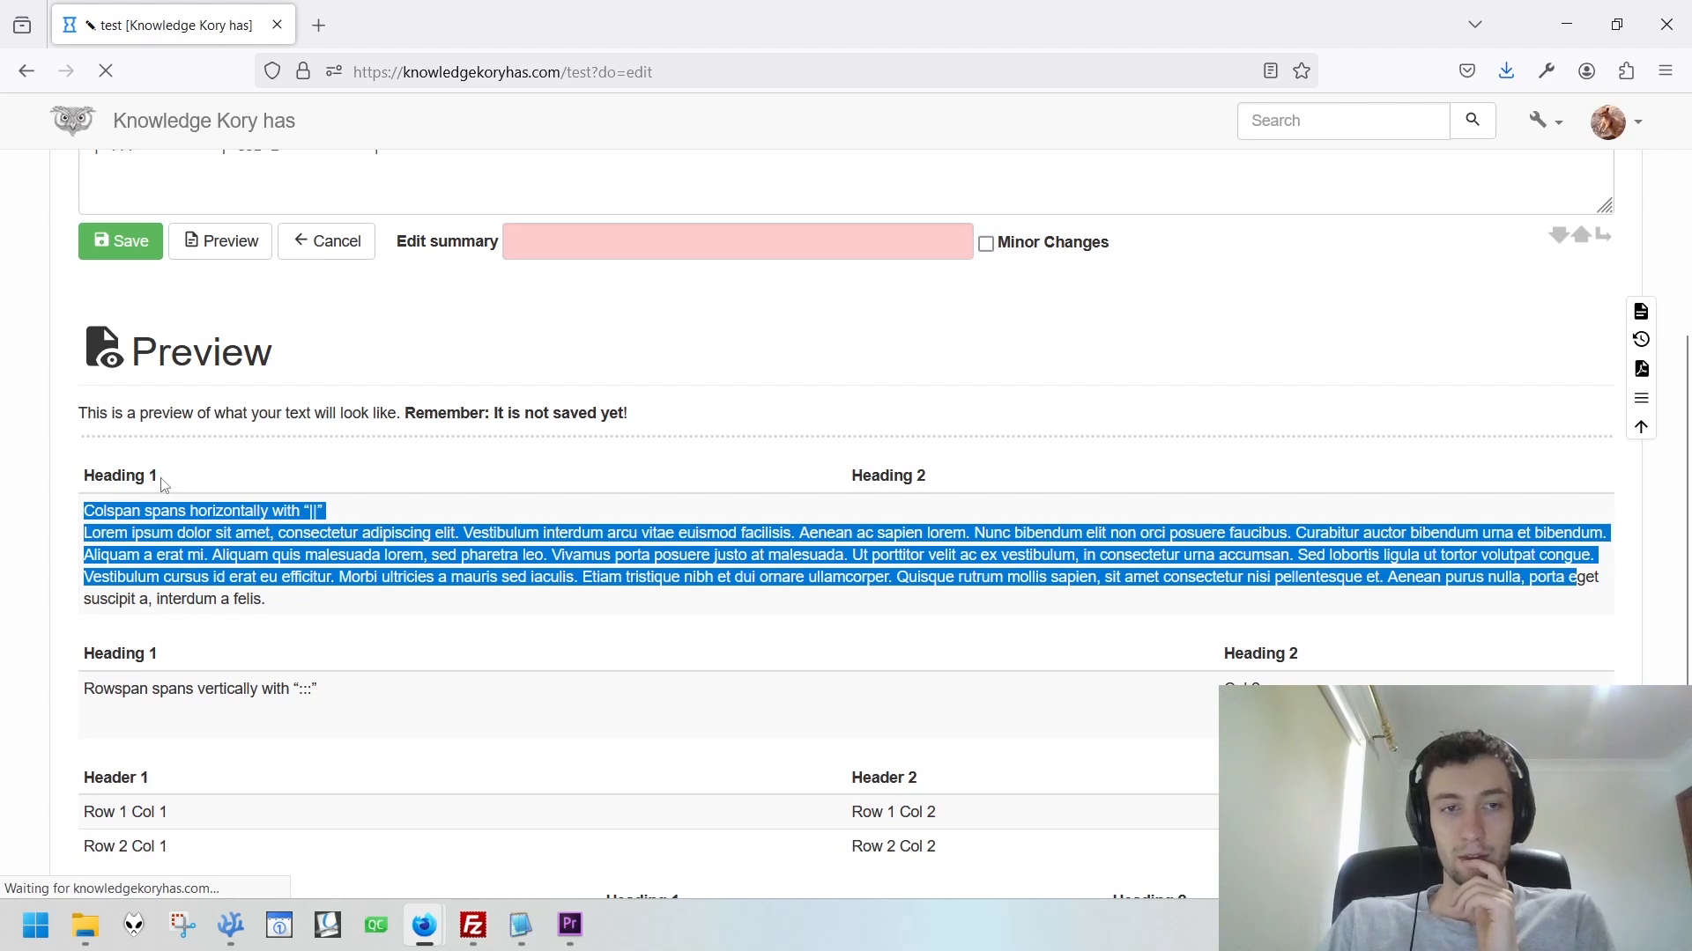
pyautogui.middleClick(415, 581)
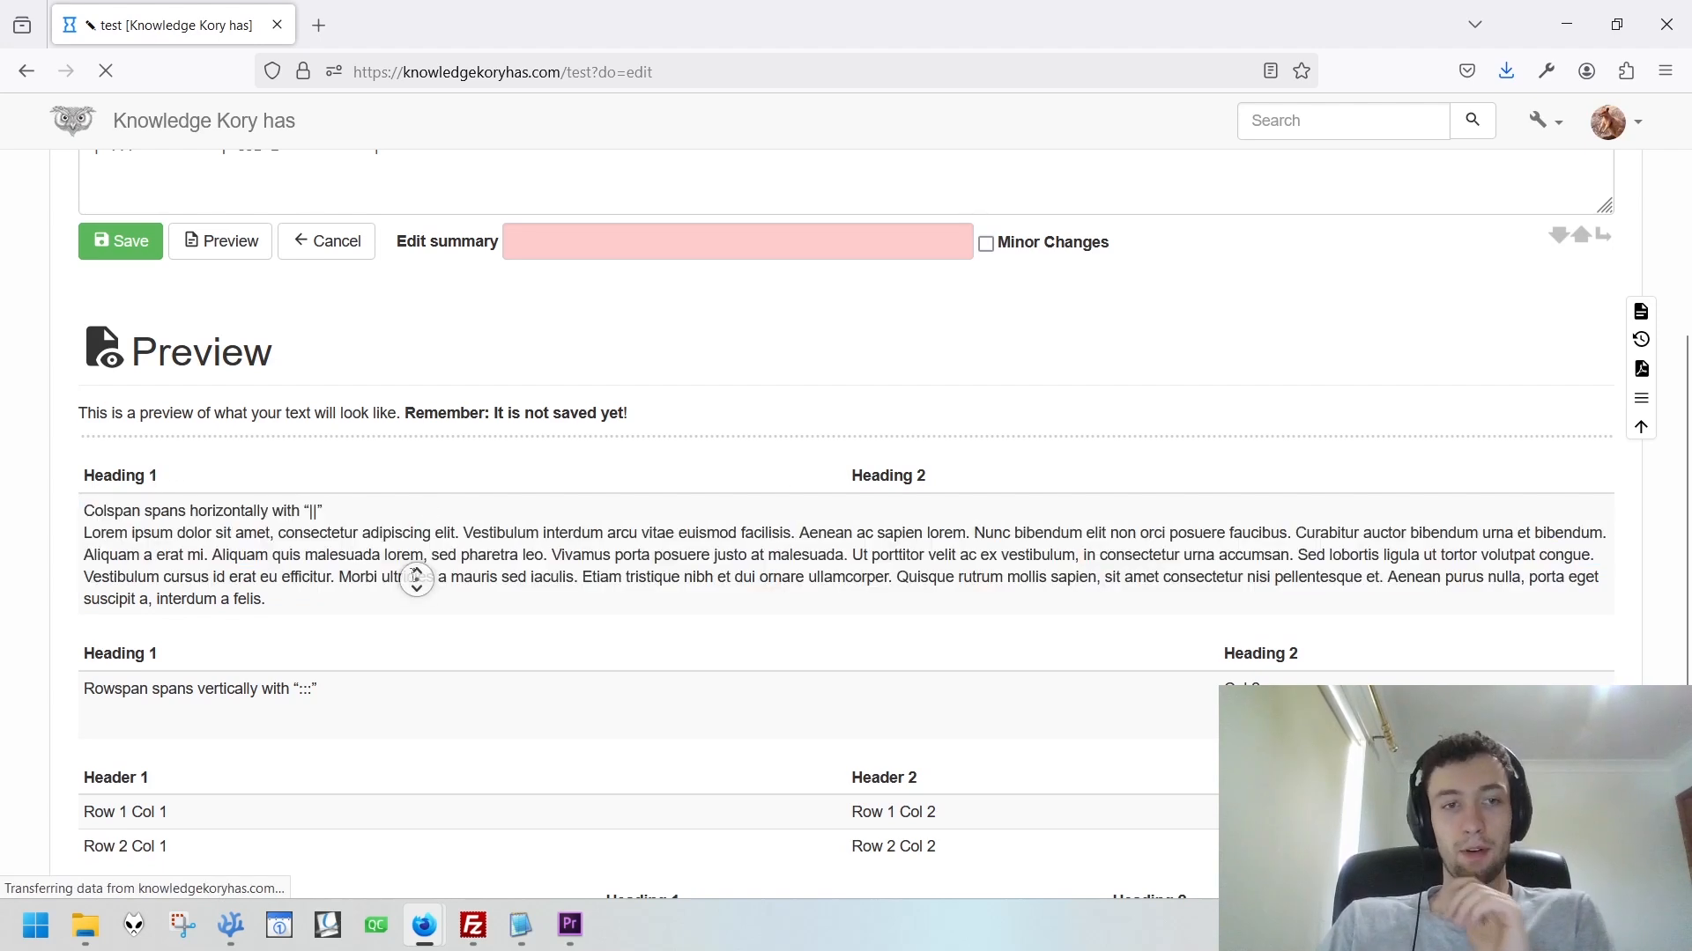
pyautogui.doubleClick(770, 465)
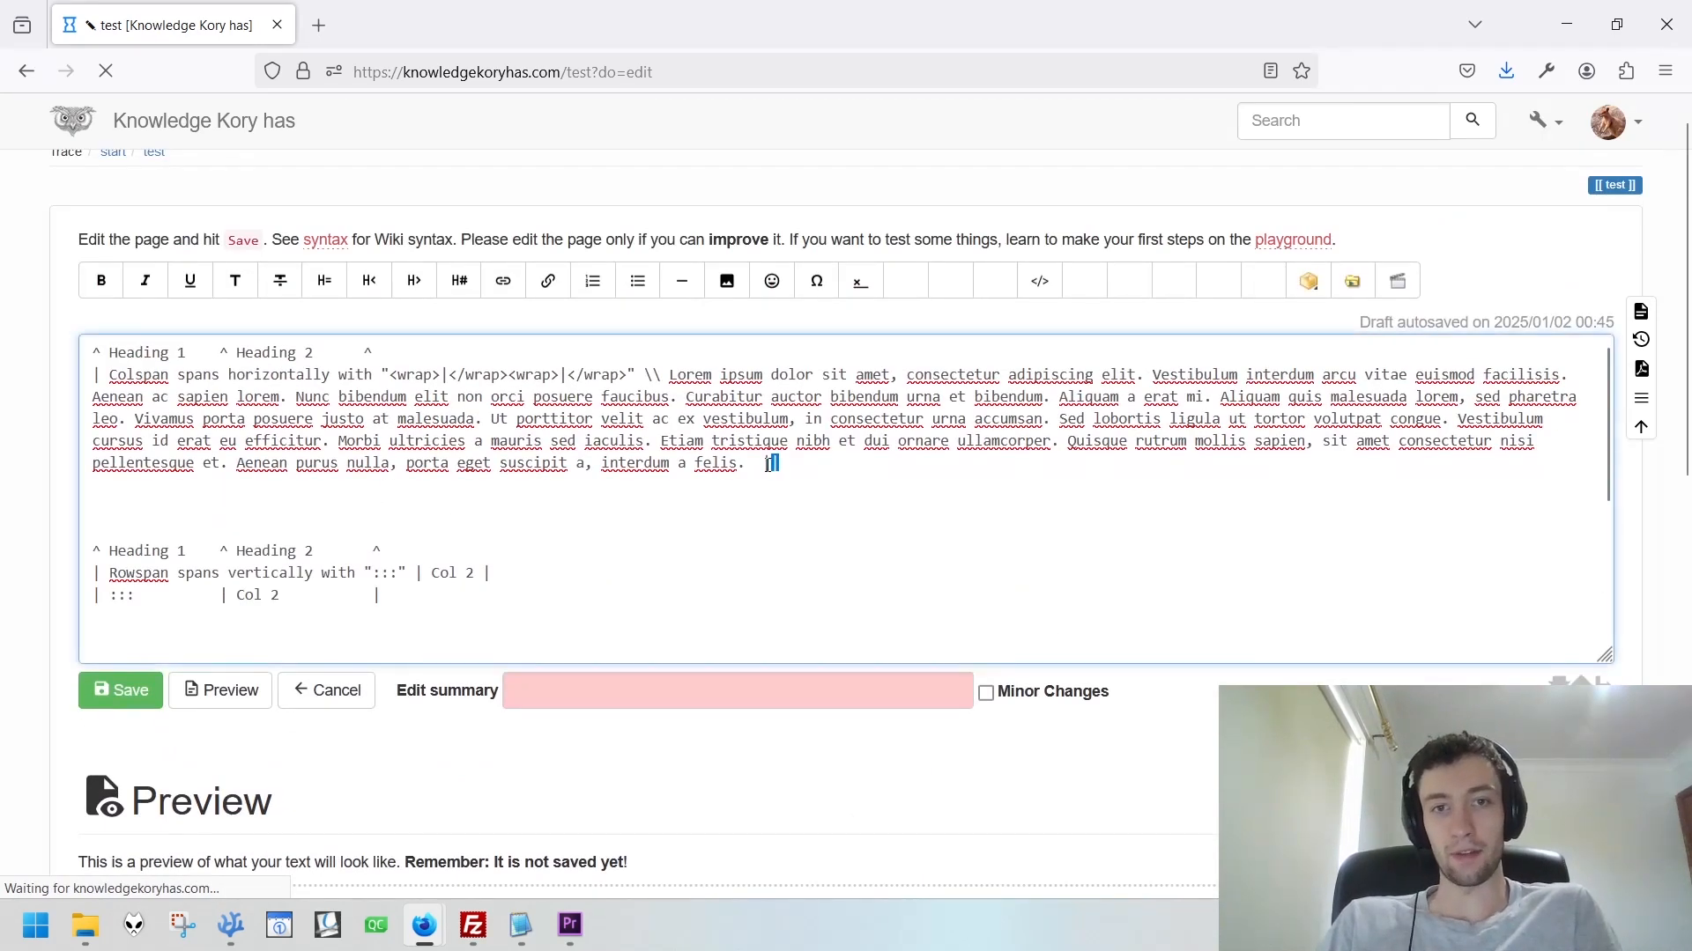
pyautogui.moveTo(748, 463); pyautogui.dragTo(165, 376)
pyautogui.scroll(-2, 695, 621)
pyautogui.scroll(-2, 694, 621)
pyautogui.scroll(-7, 667, 787)
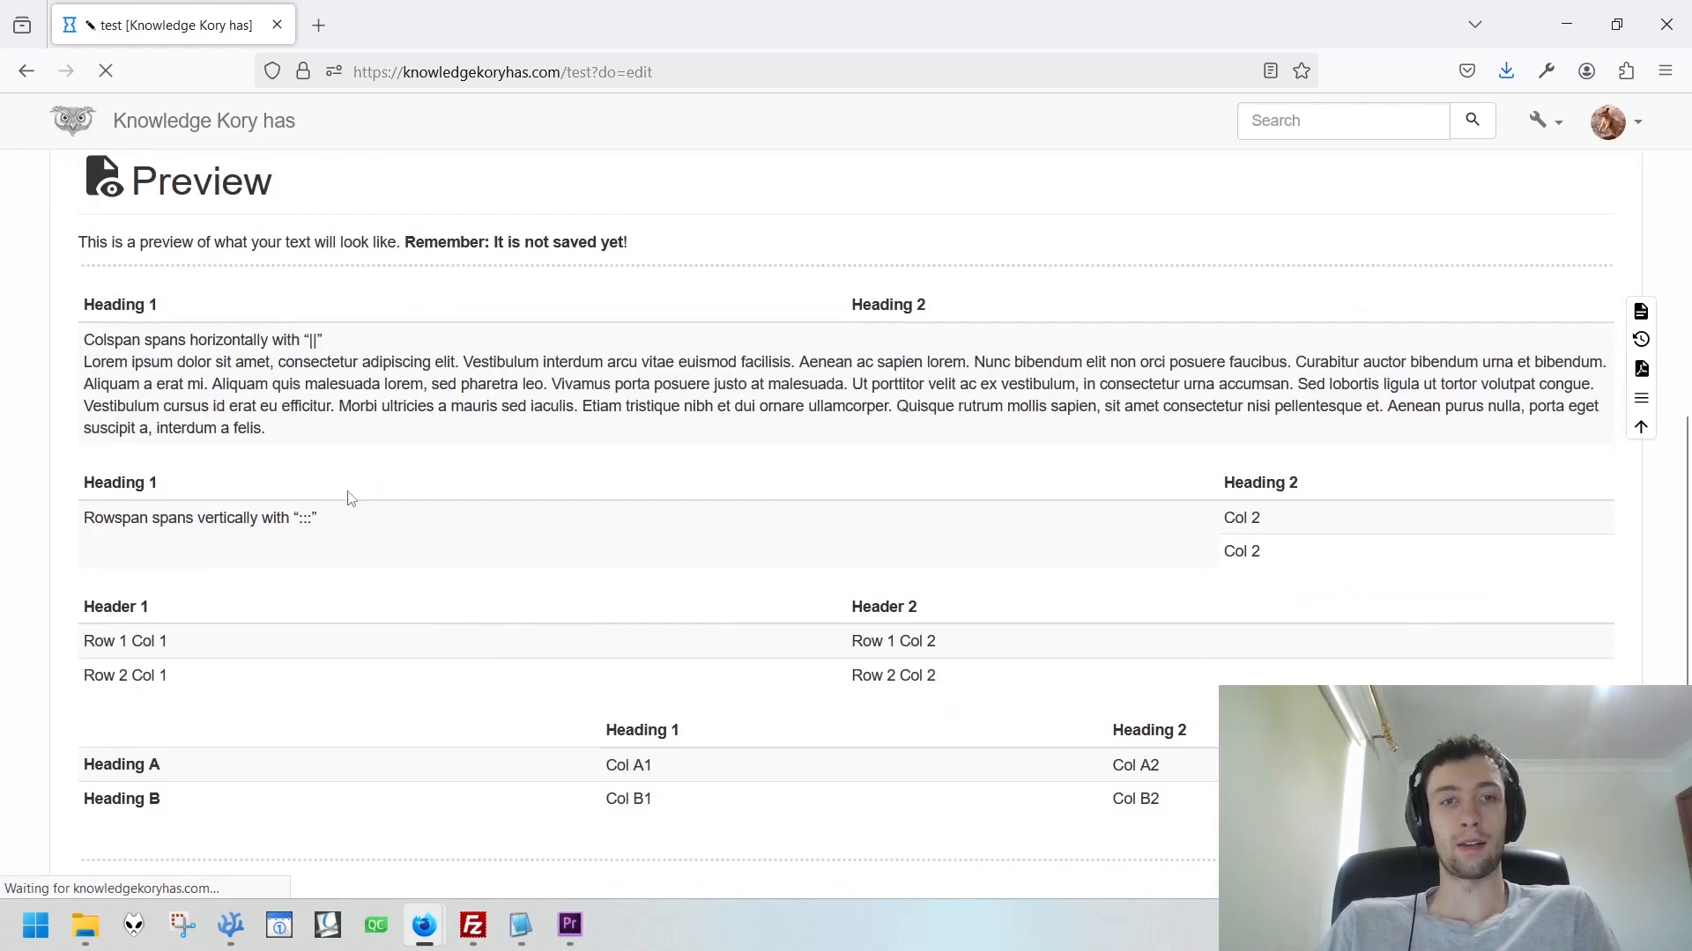
pyautogui.moveTo(326, 434); pyautogui.dragTo(84, 352)
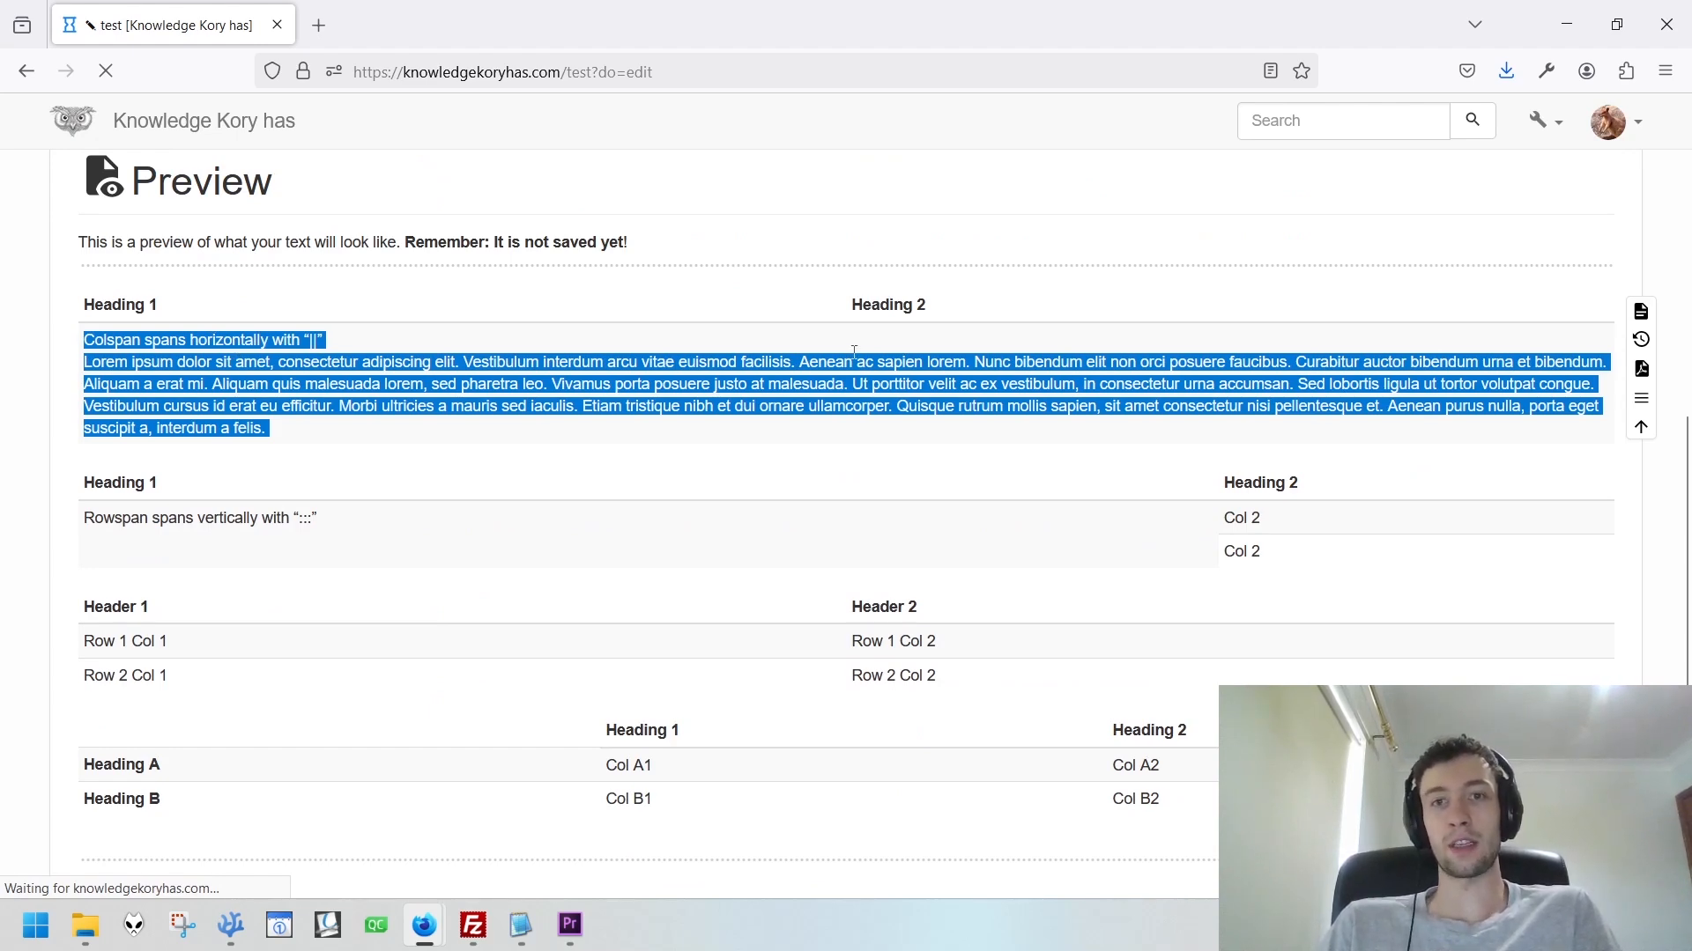
pyautogui.middleClick(634, 450)
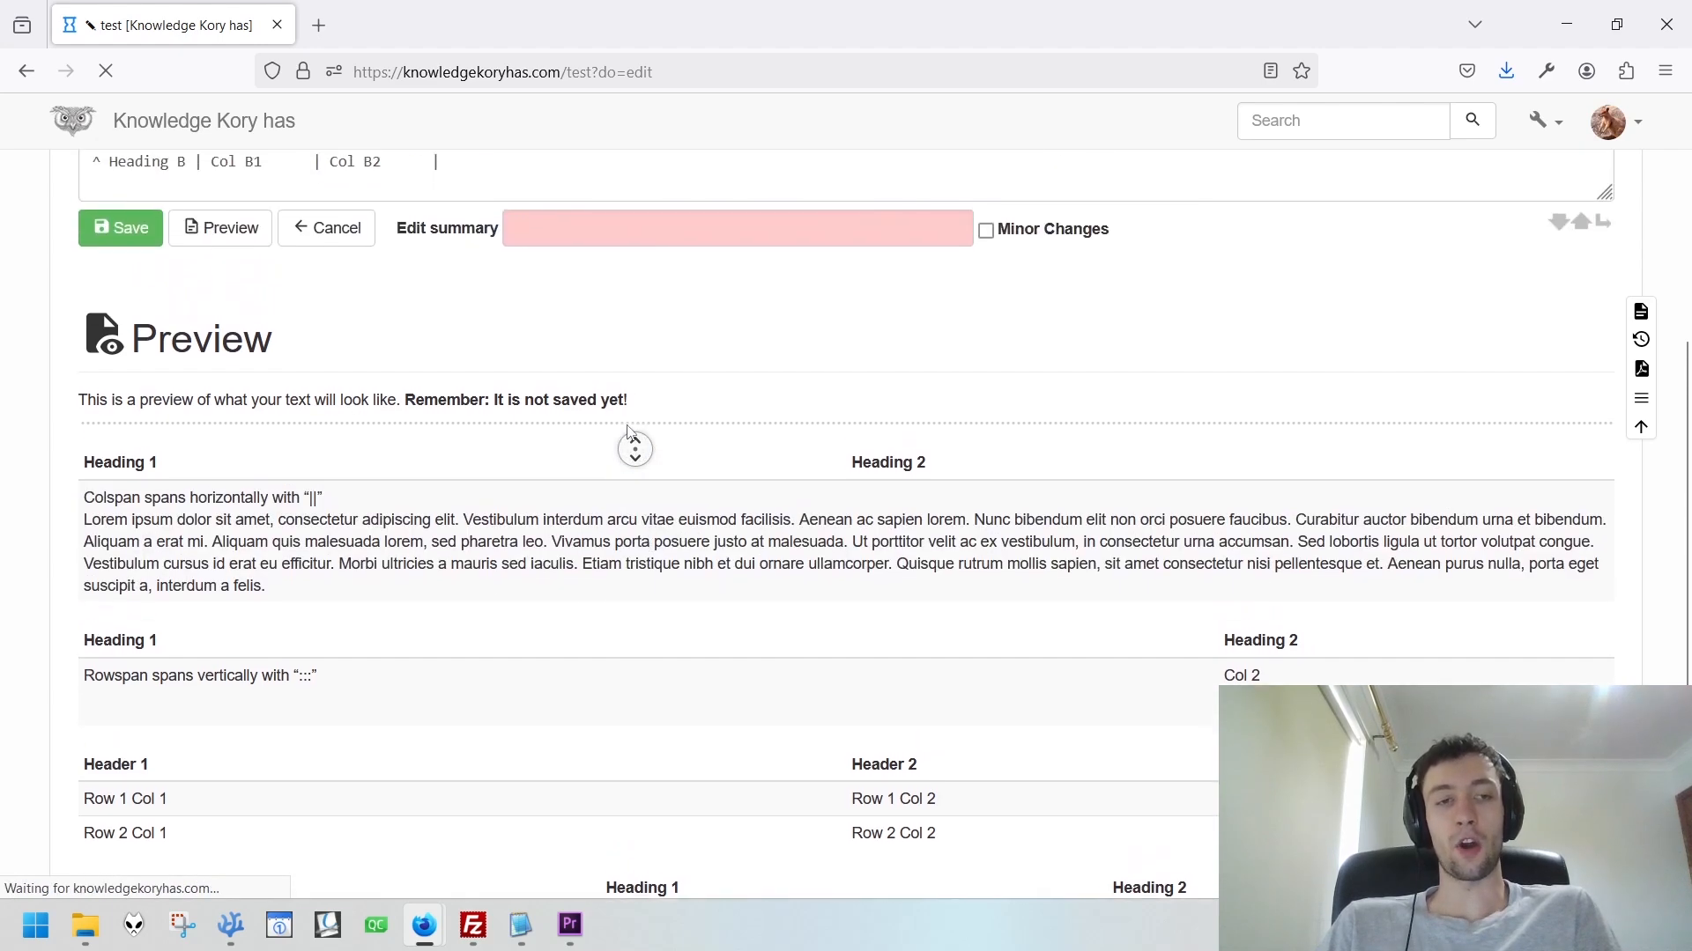
pyautogui.middleClick(628, 433)
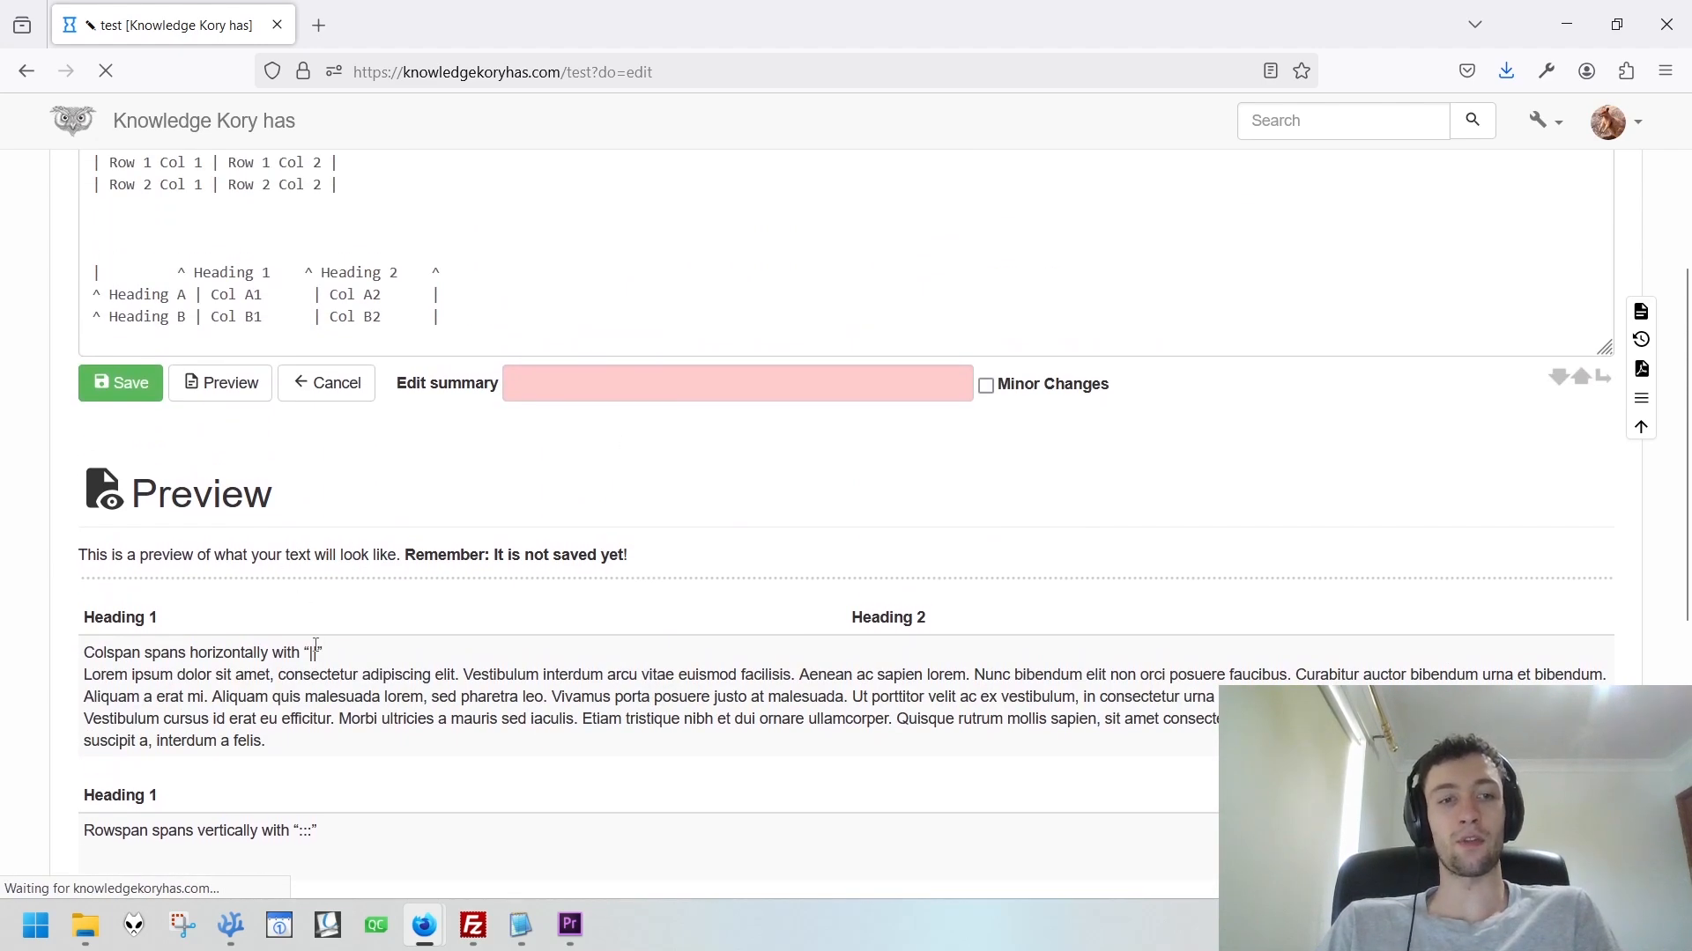
# Check the || characters shown in the previewed colspan cell's first line.
pyautogui.doubleClick(312, 652)
pyautogui.middleClick(374, 716)
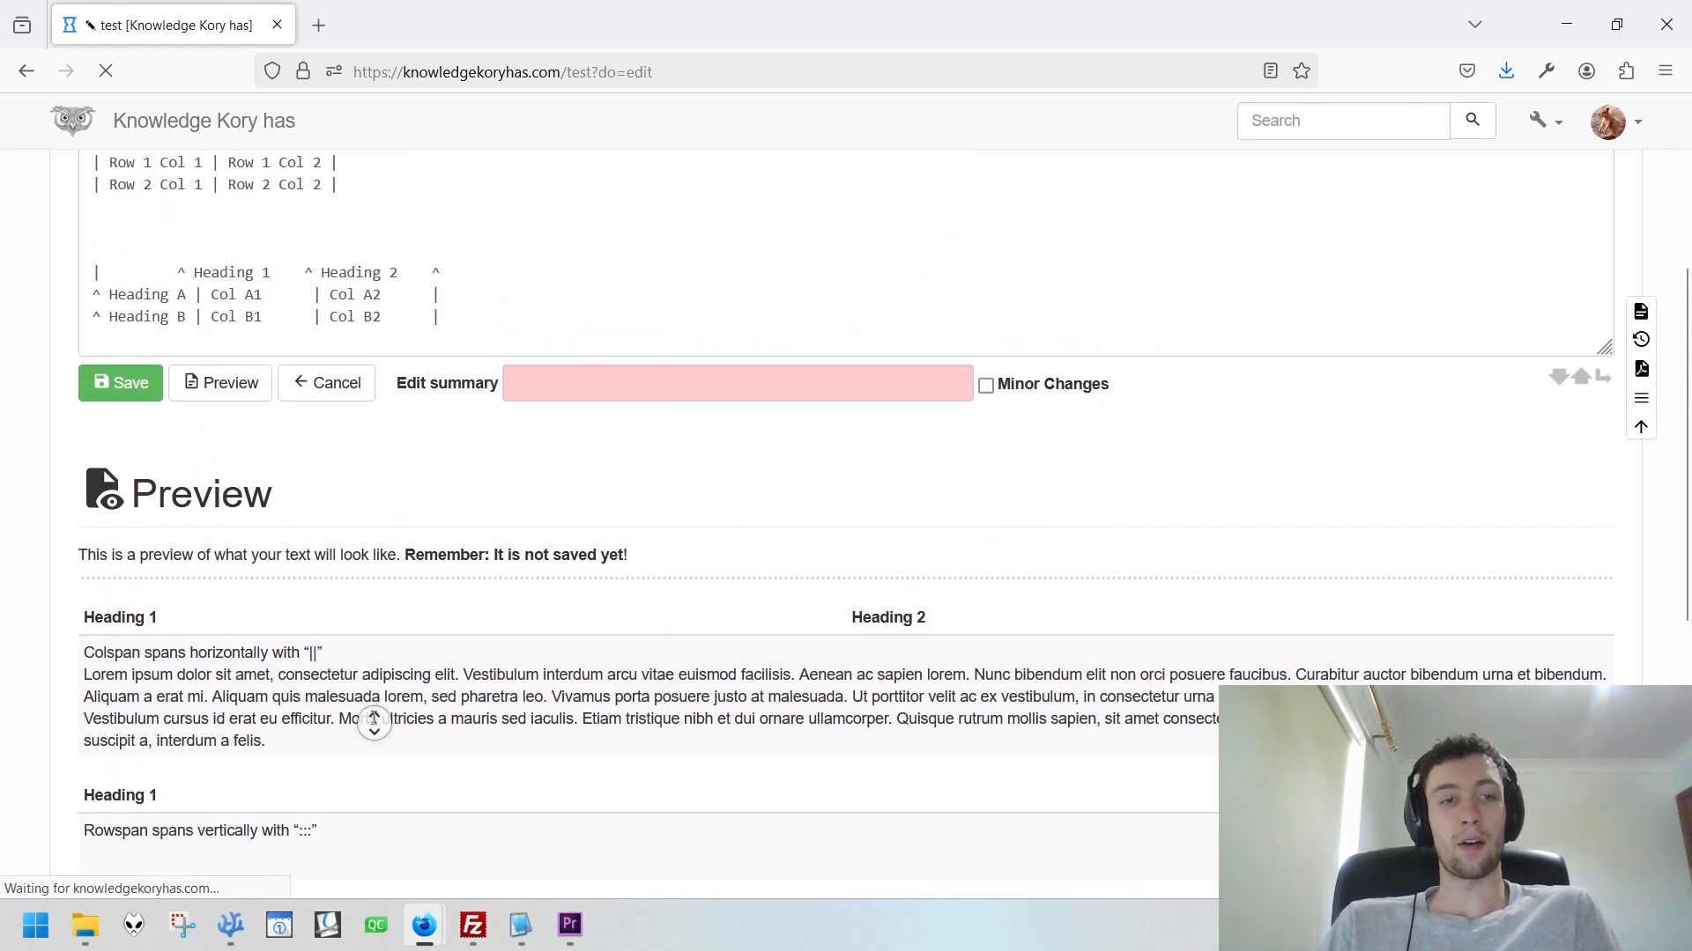
pyautogui.middleClick(318, 731)
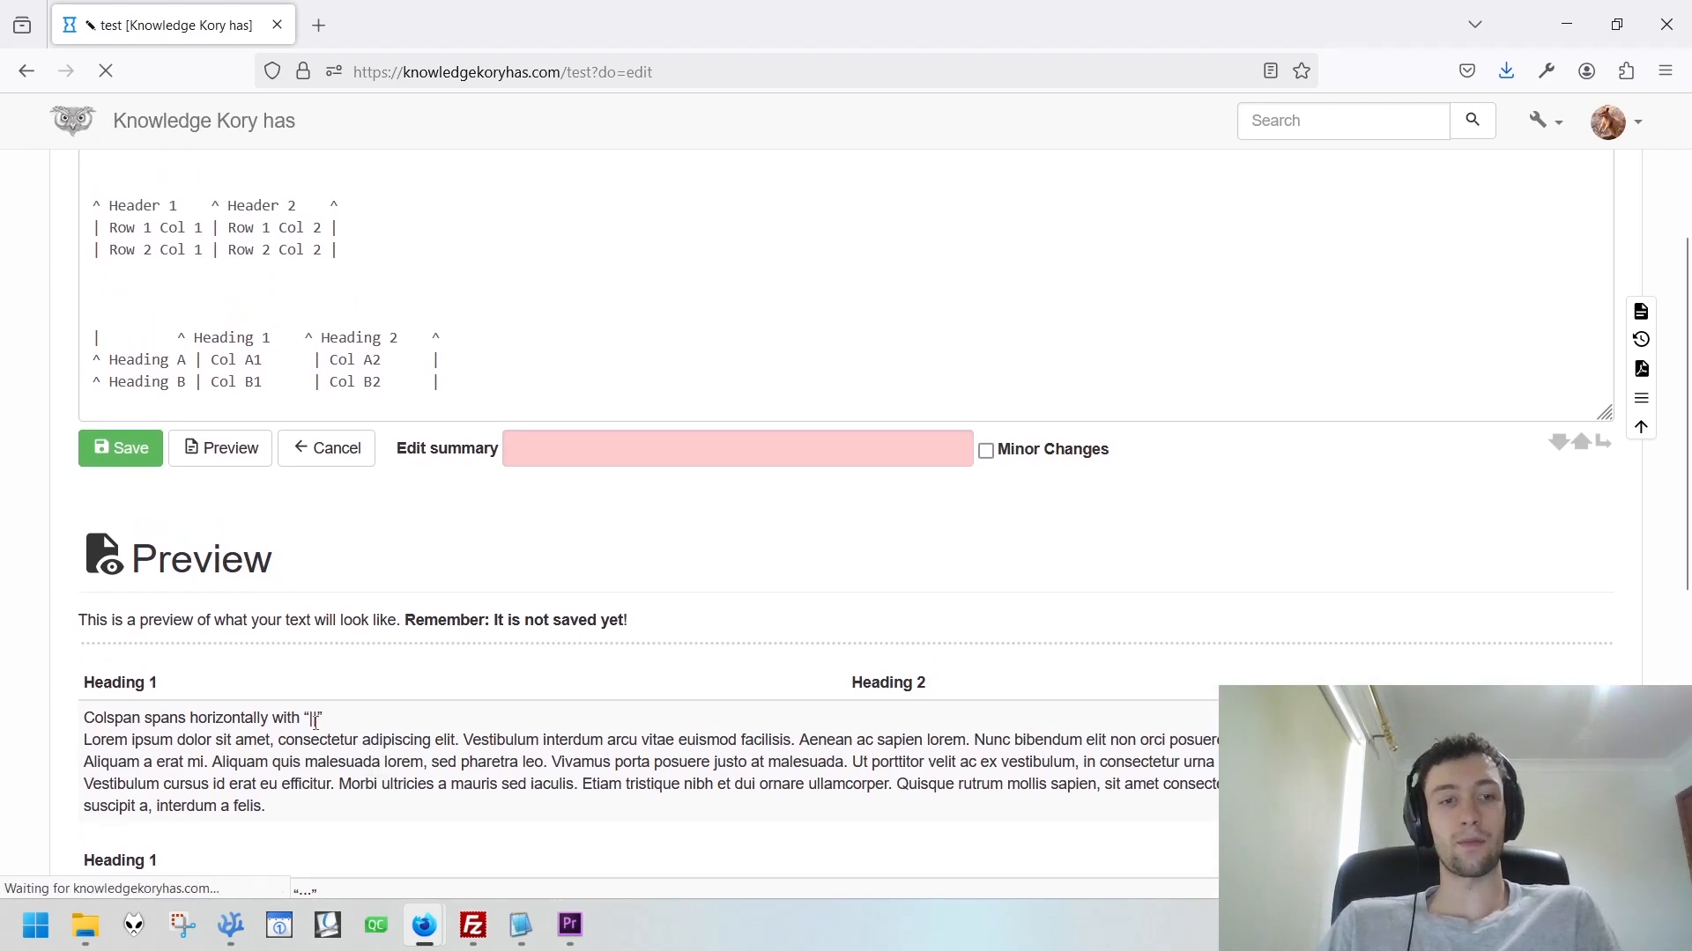
pyautogui.doubleClick(315, 719)
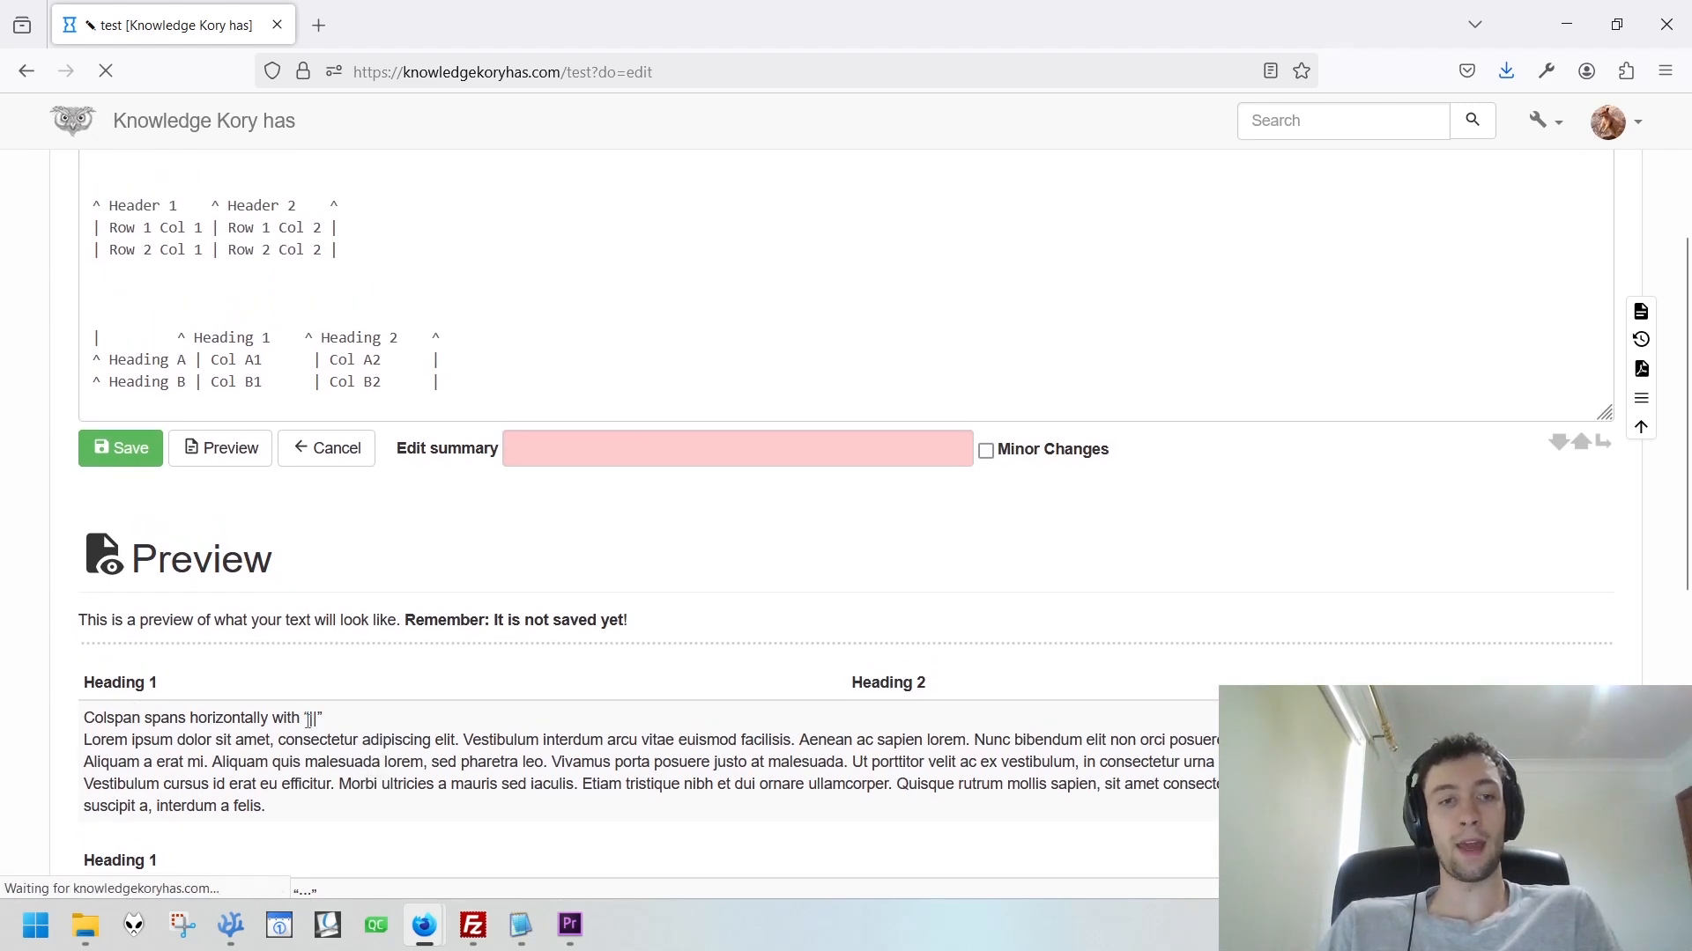
pyautogui.moveTo(308, 719); pyautogui.dragTo(318, 719)
# Delete the colspan table and the blank lines below it from the start of the source, and preview the page.
pyautogui.middleClick(478, 765)
pyautogui.middleClick(473, 683)
pyautogui.middleClick(425, 505)
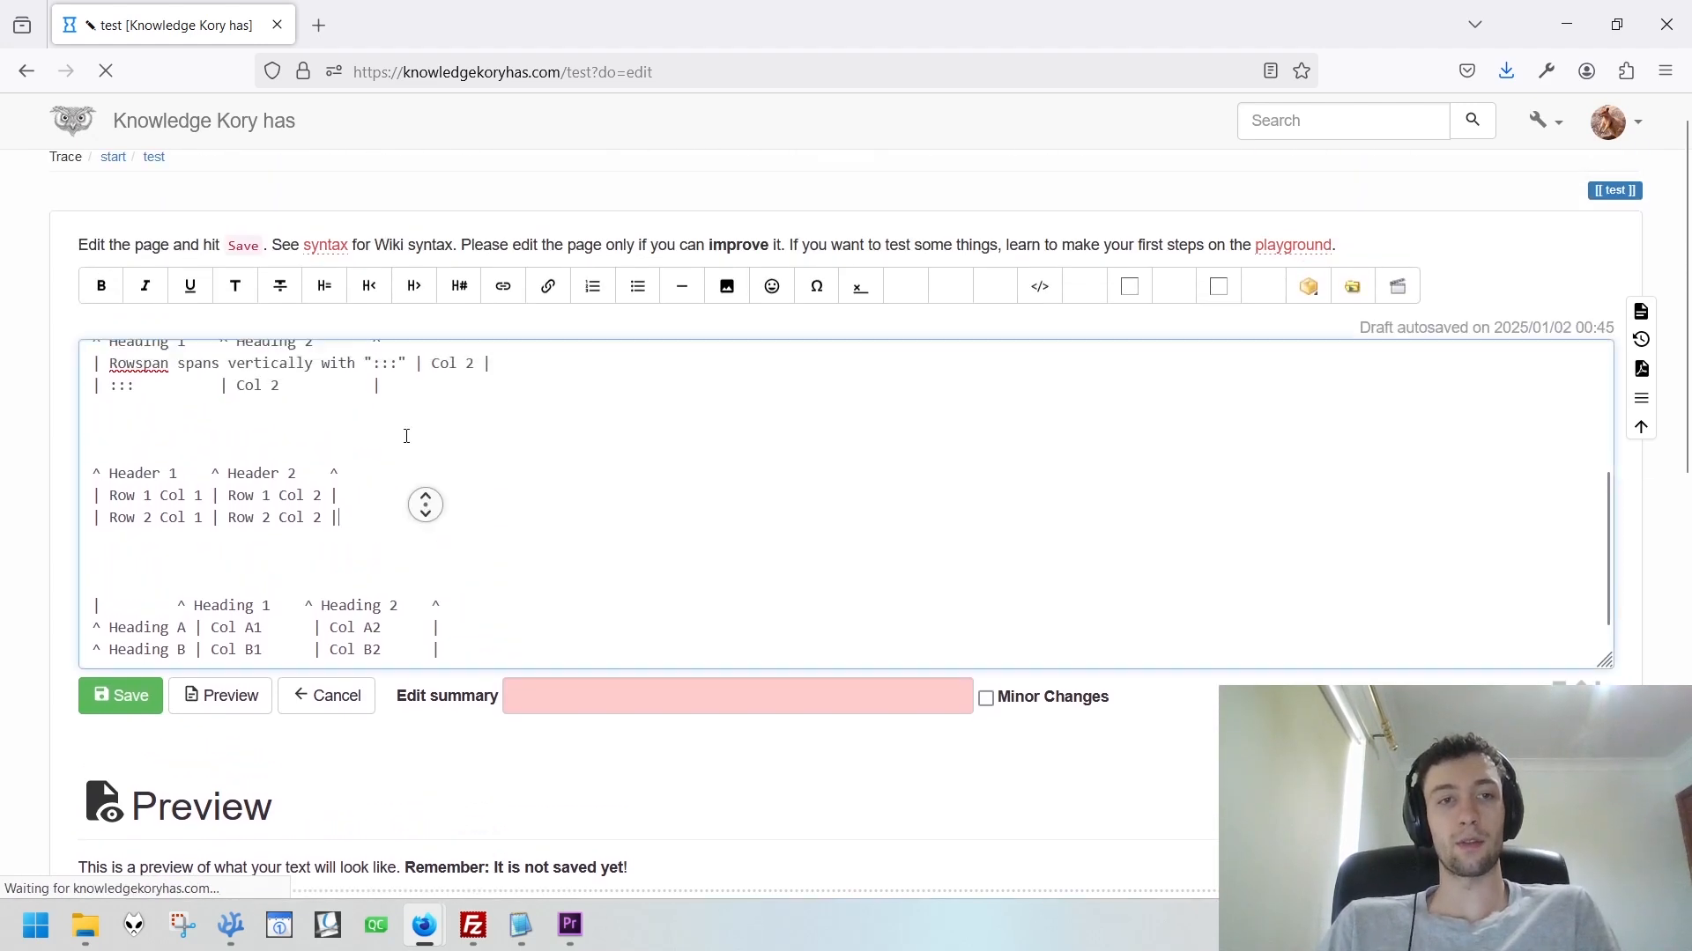
pyautogui.middleClick(406, 436)
pyautogui.click(682, 484)
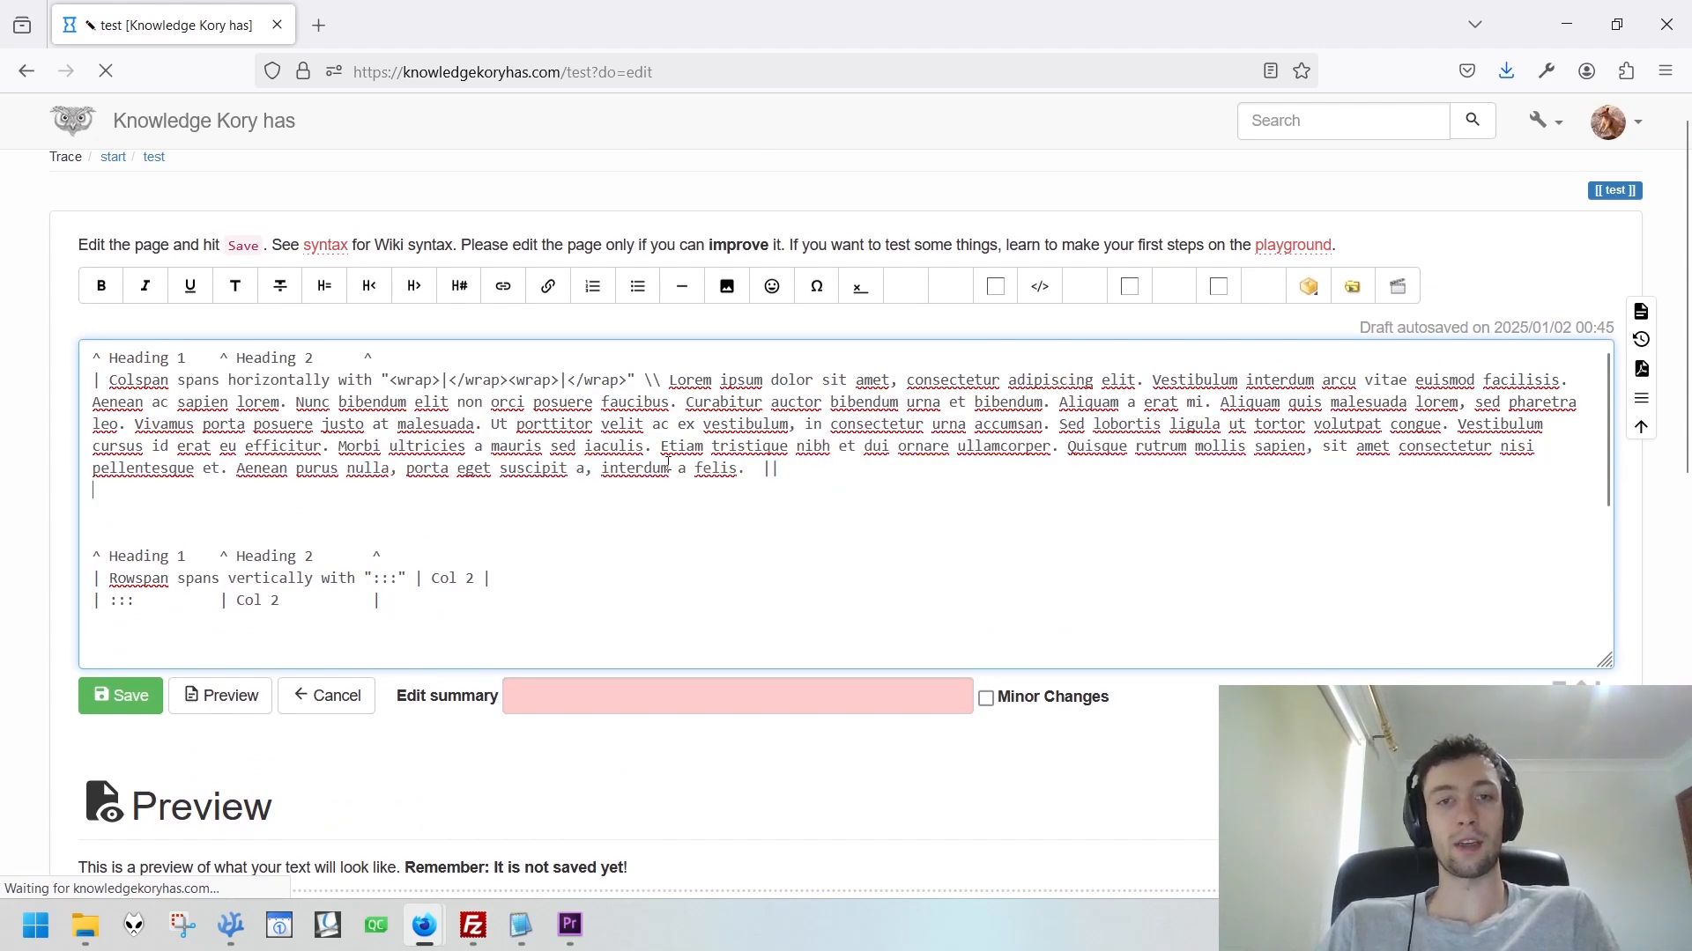
pyautogui.hotkey('ctrl', 'shift', 'Home')
pyautogui.press('Delete')
pyautogui.press('Delete')
pyautogui.press('Delete')
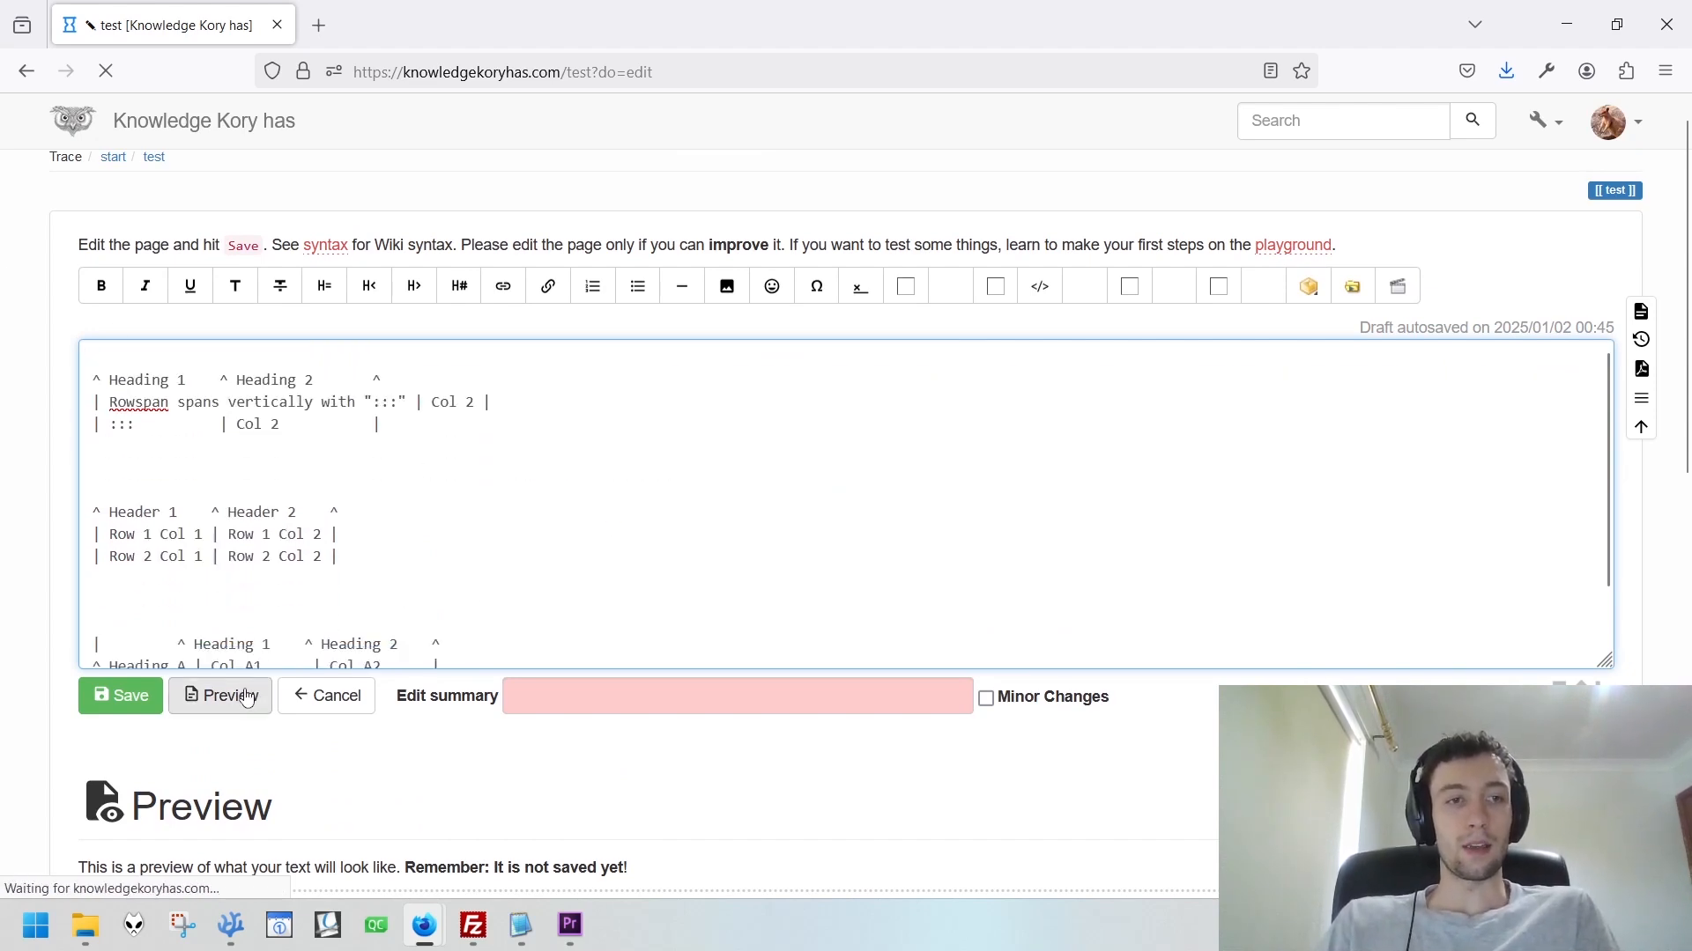
pyautogui.click(245, 697)
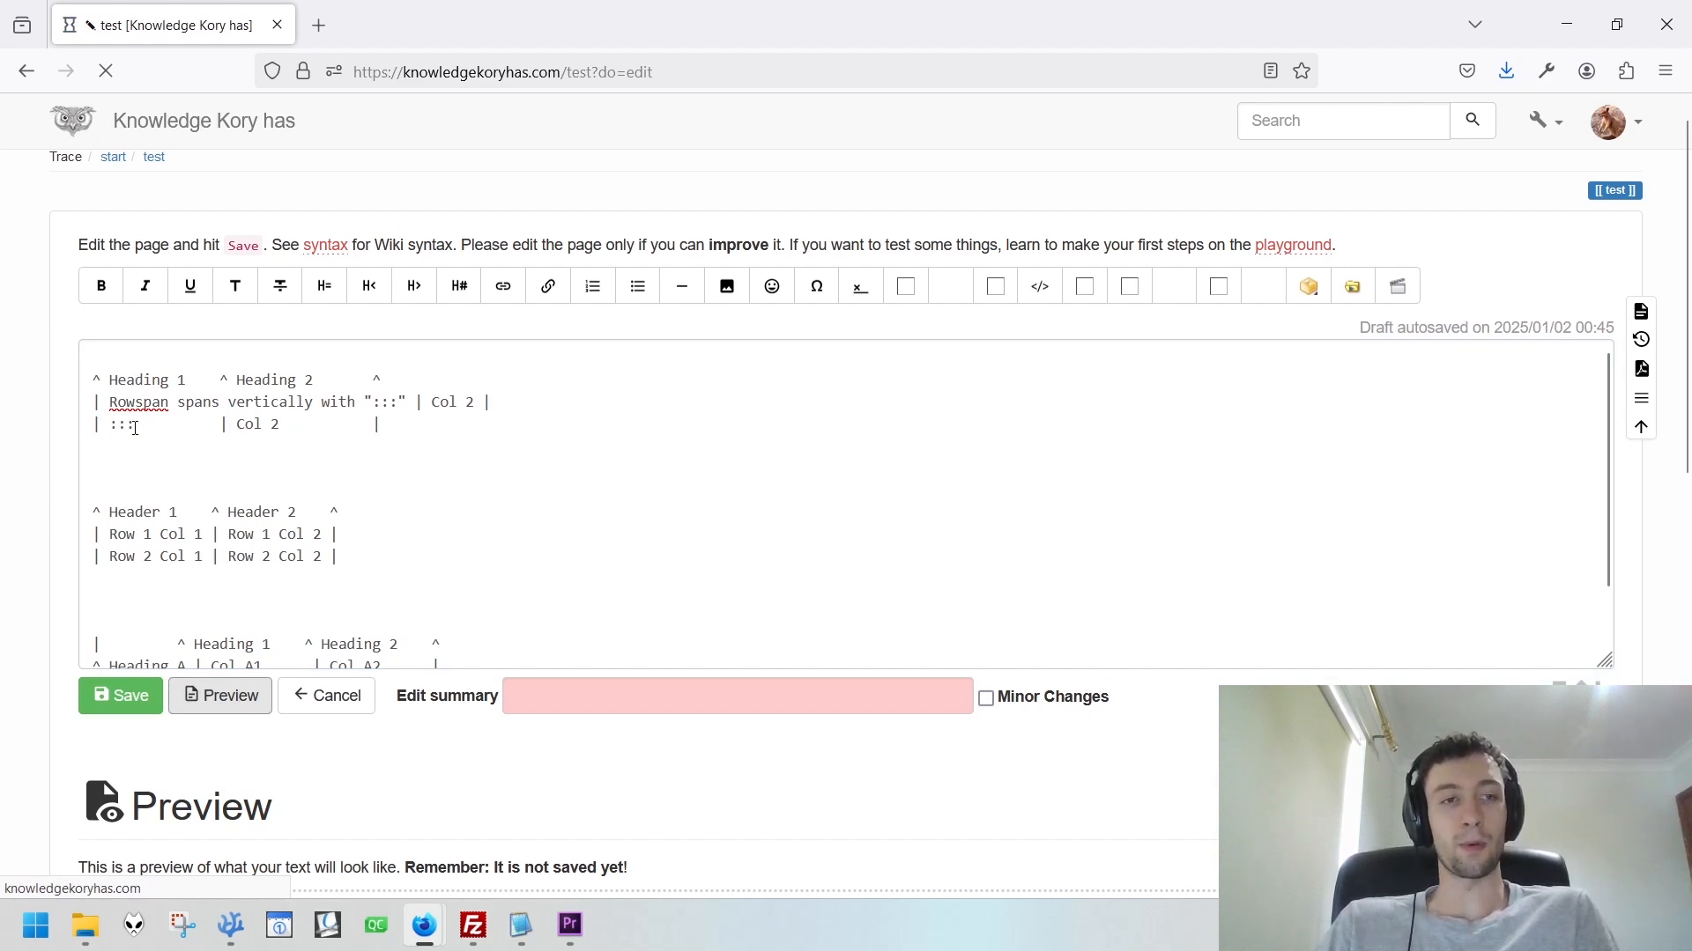
# Examine the ::: marker in the rowspan table's source and compare it with the vertically spanned cell in the preview.
pyautogui.moveTo(139, 417); pyautogui.dragTo(123, 431)
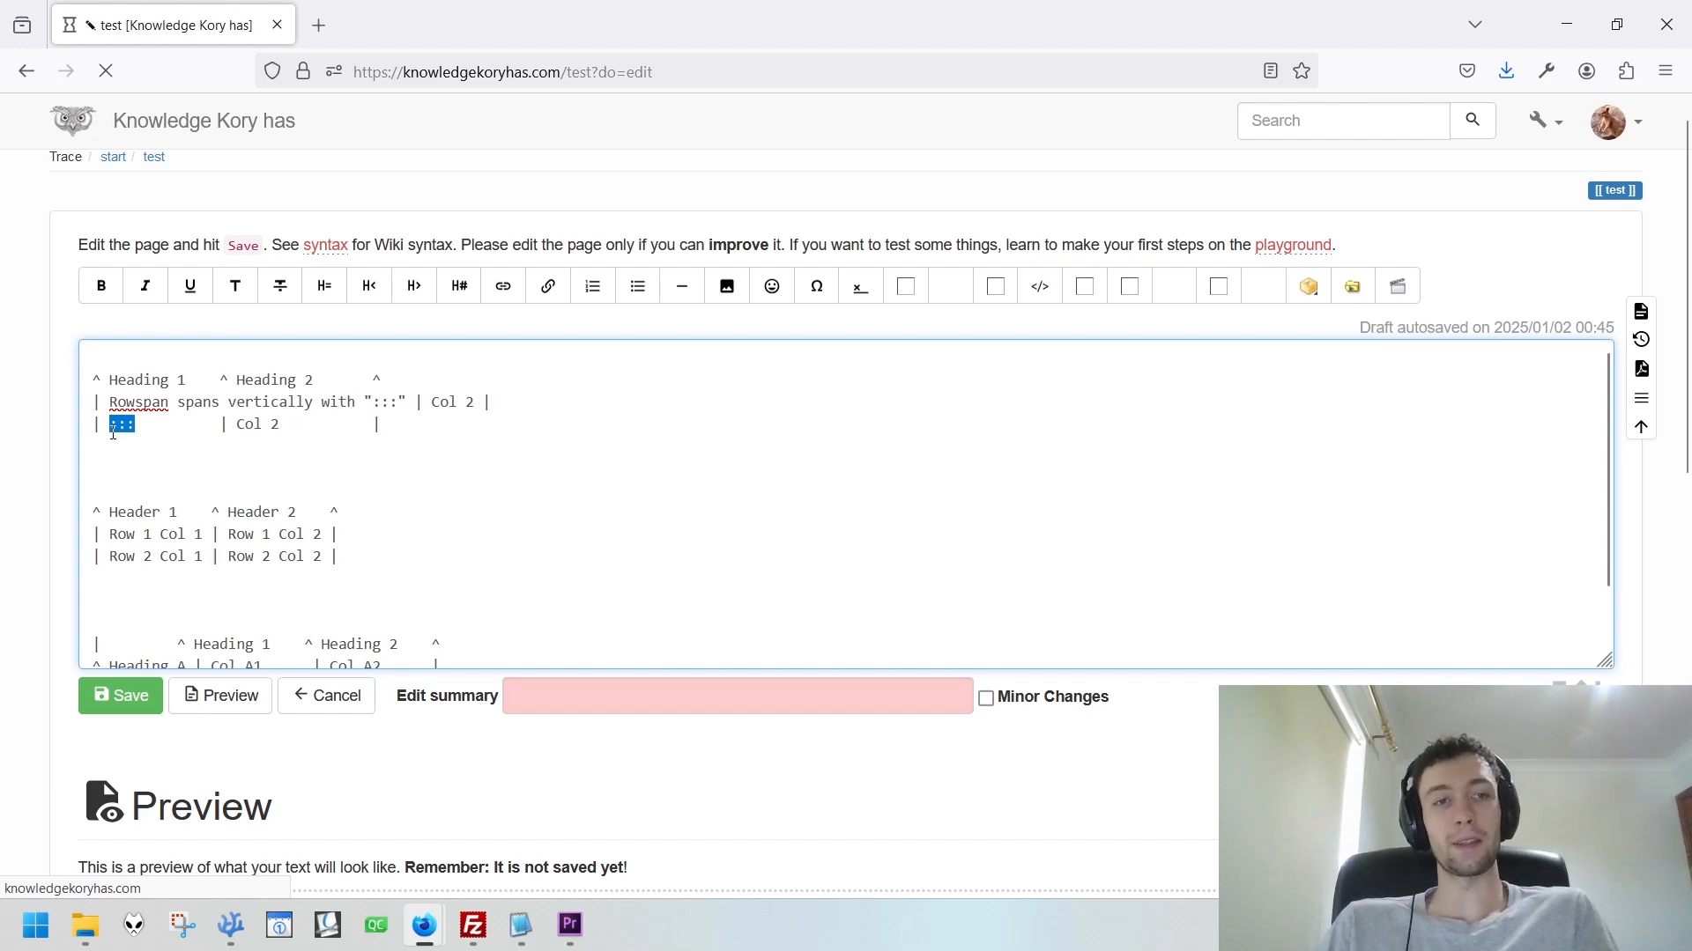
pyautogui.scroll(-6, 379, 606)
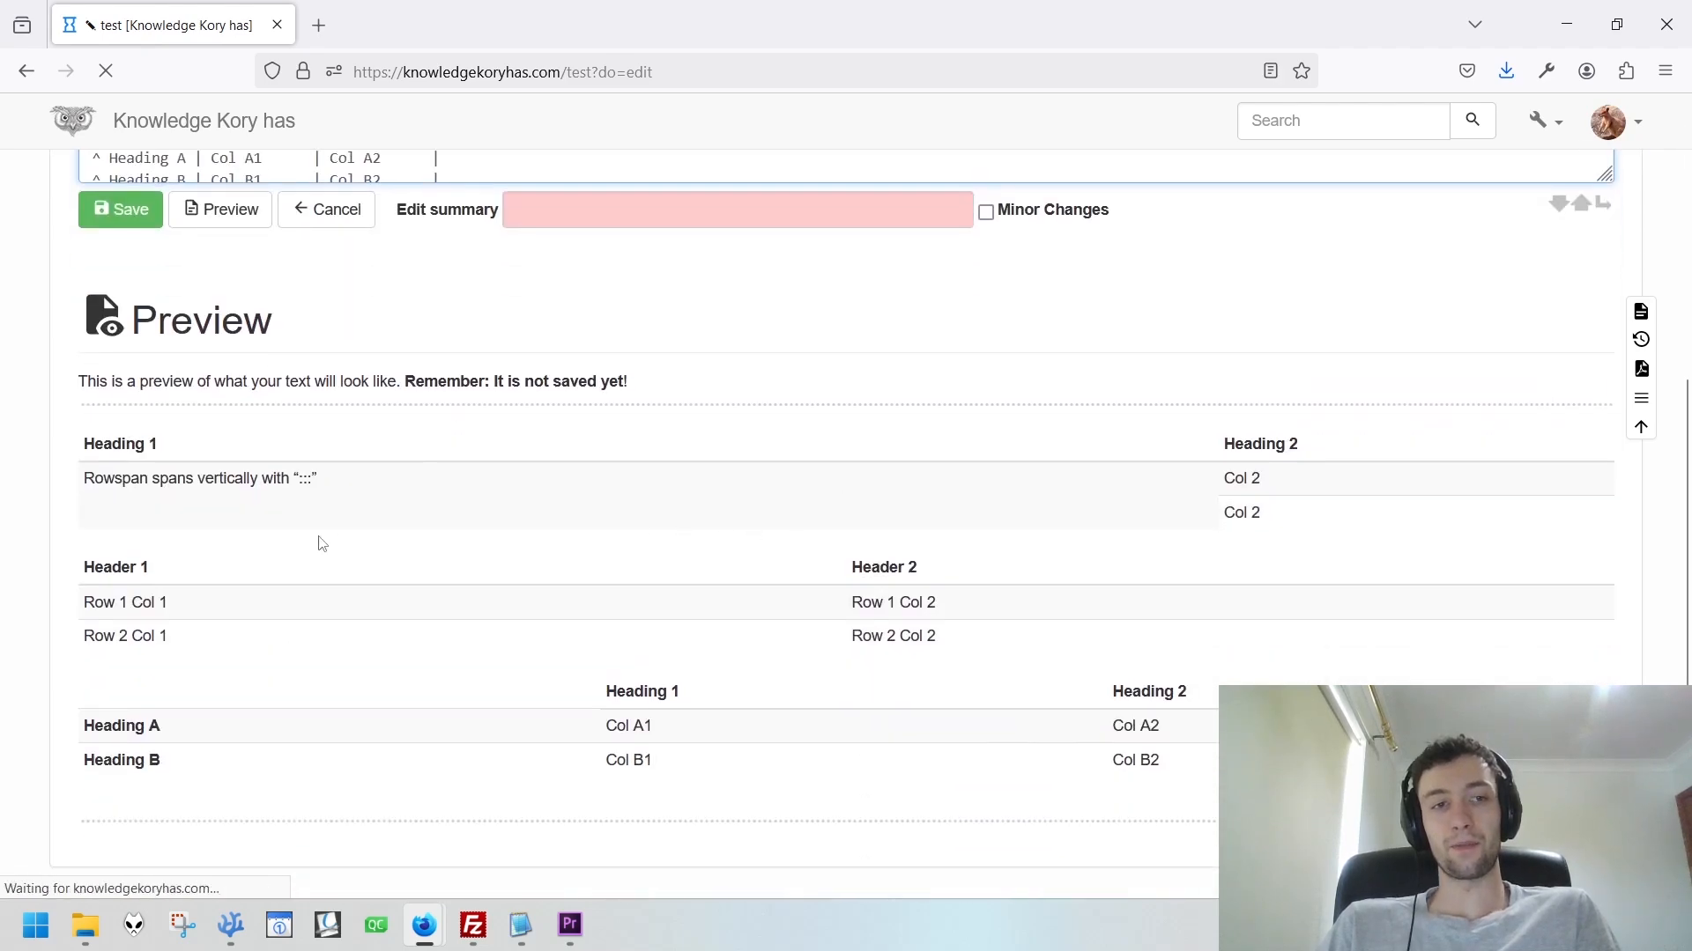
pyautogui.moveTo(1260, 484); pyautogui.dragTo(1003, 540)
pyautogui.moveTo(326, 487); pyautogui.dragTo(235, 487)
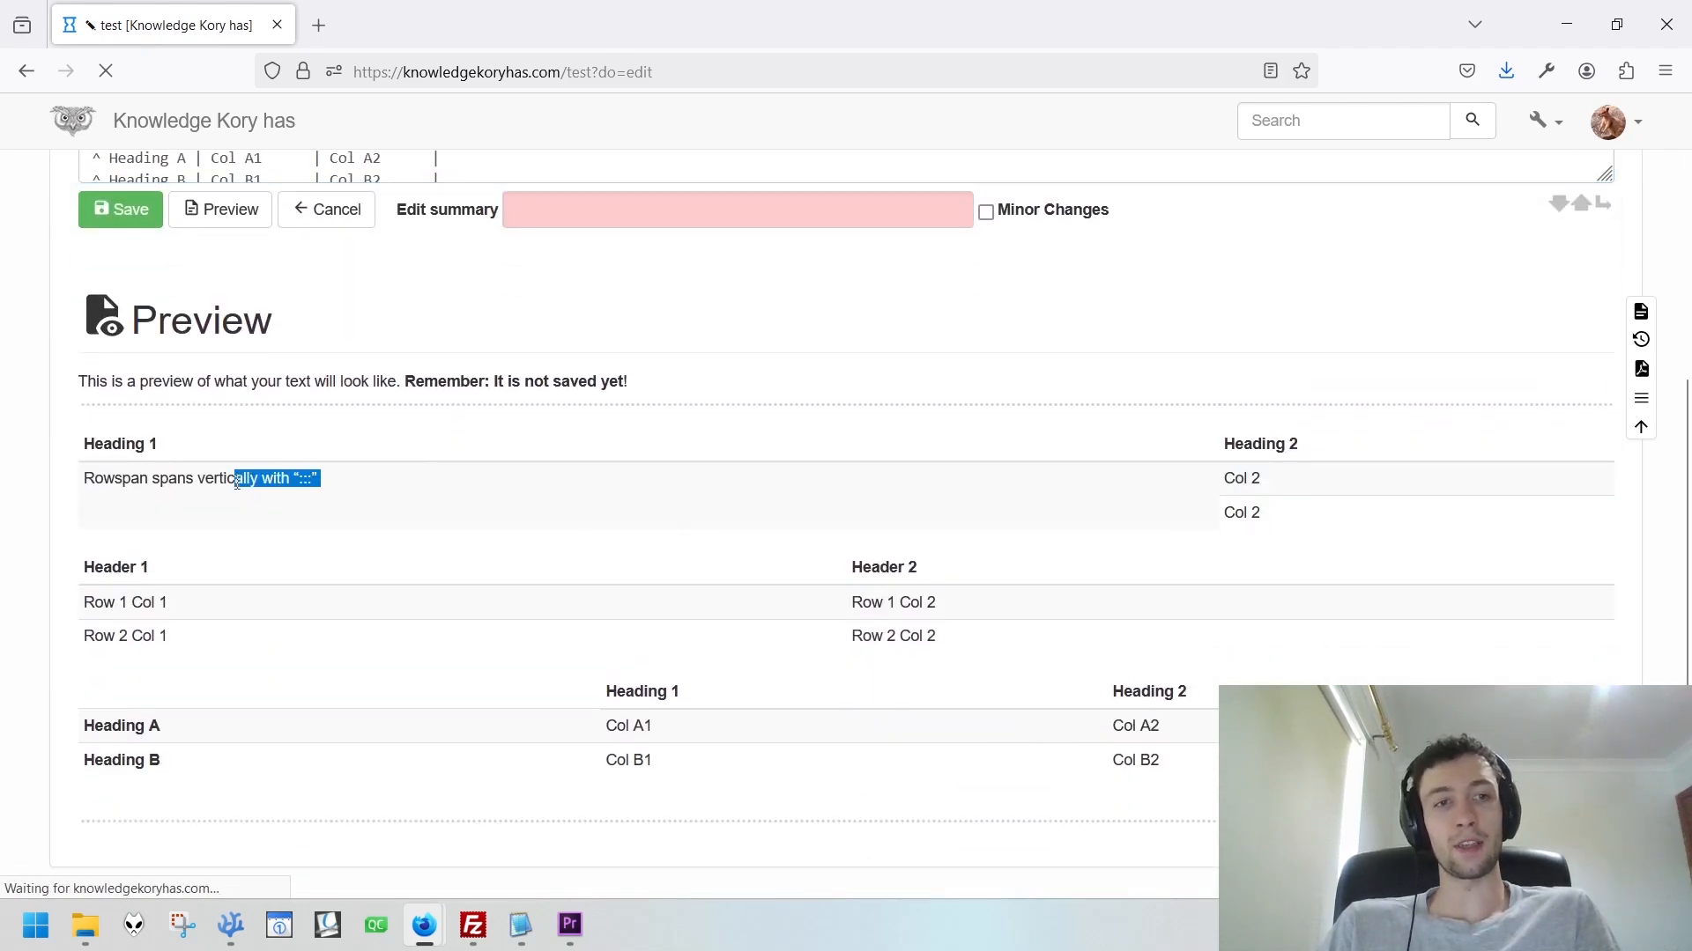
pyautogui.click(89, 519)
pyautogui.moveTo(93, 526); pyautogui.dragTo(104, 480)
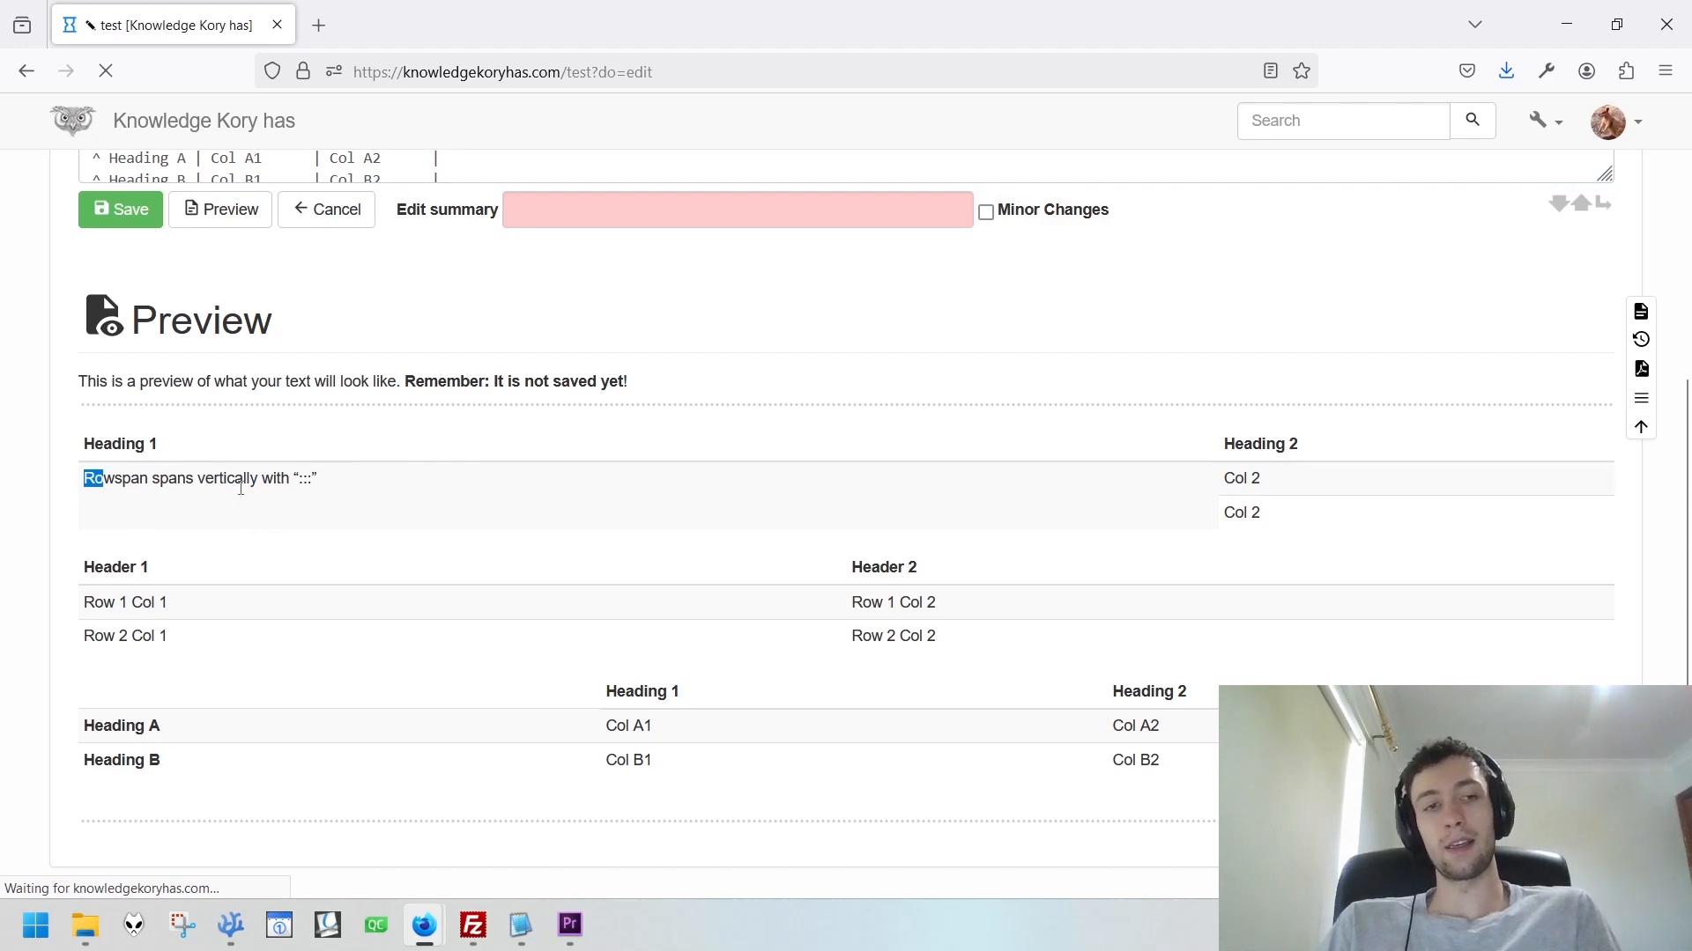
pyautogui.middleClick(499, 690)
pyautogui.moveTo(152, 432); pyautogui.dragTo(123, 429)
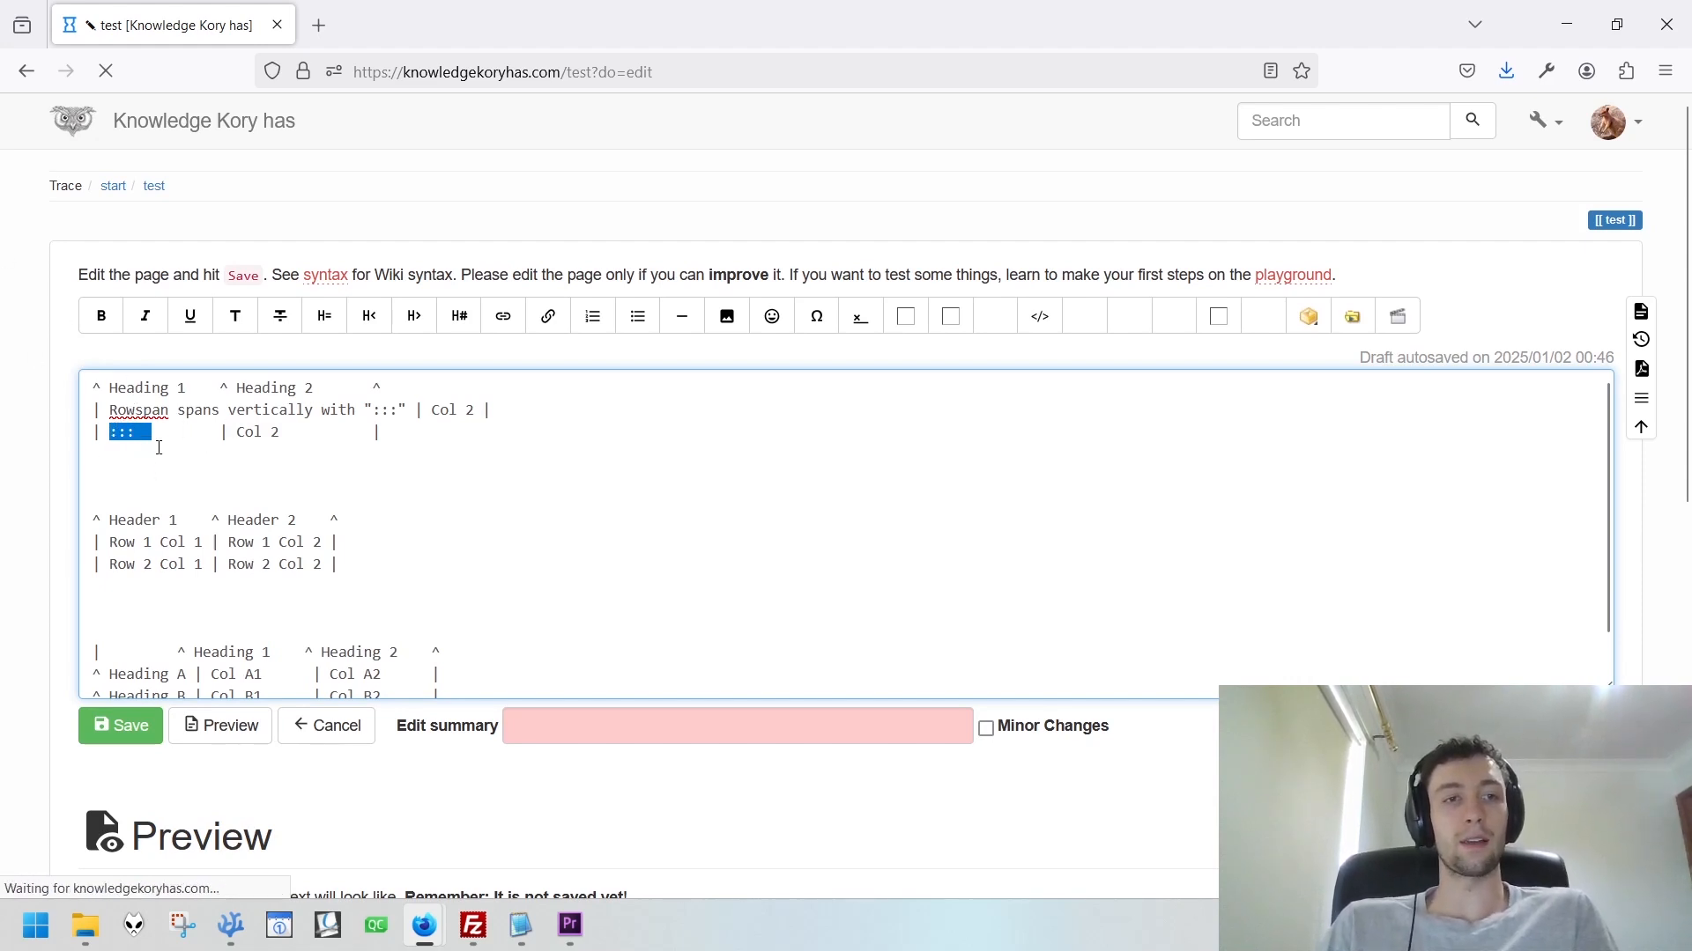
# Delete the rowspan table and the blank lines below it from the source, and preview the page.
pyautogui.click(176, 452)
pyautogui.hotkey('ctrl', 'shift', 'Home')
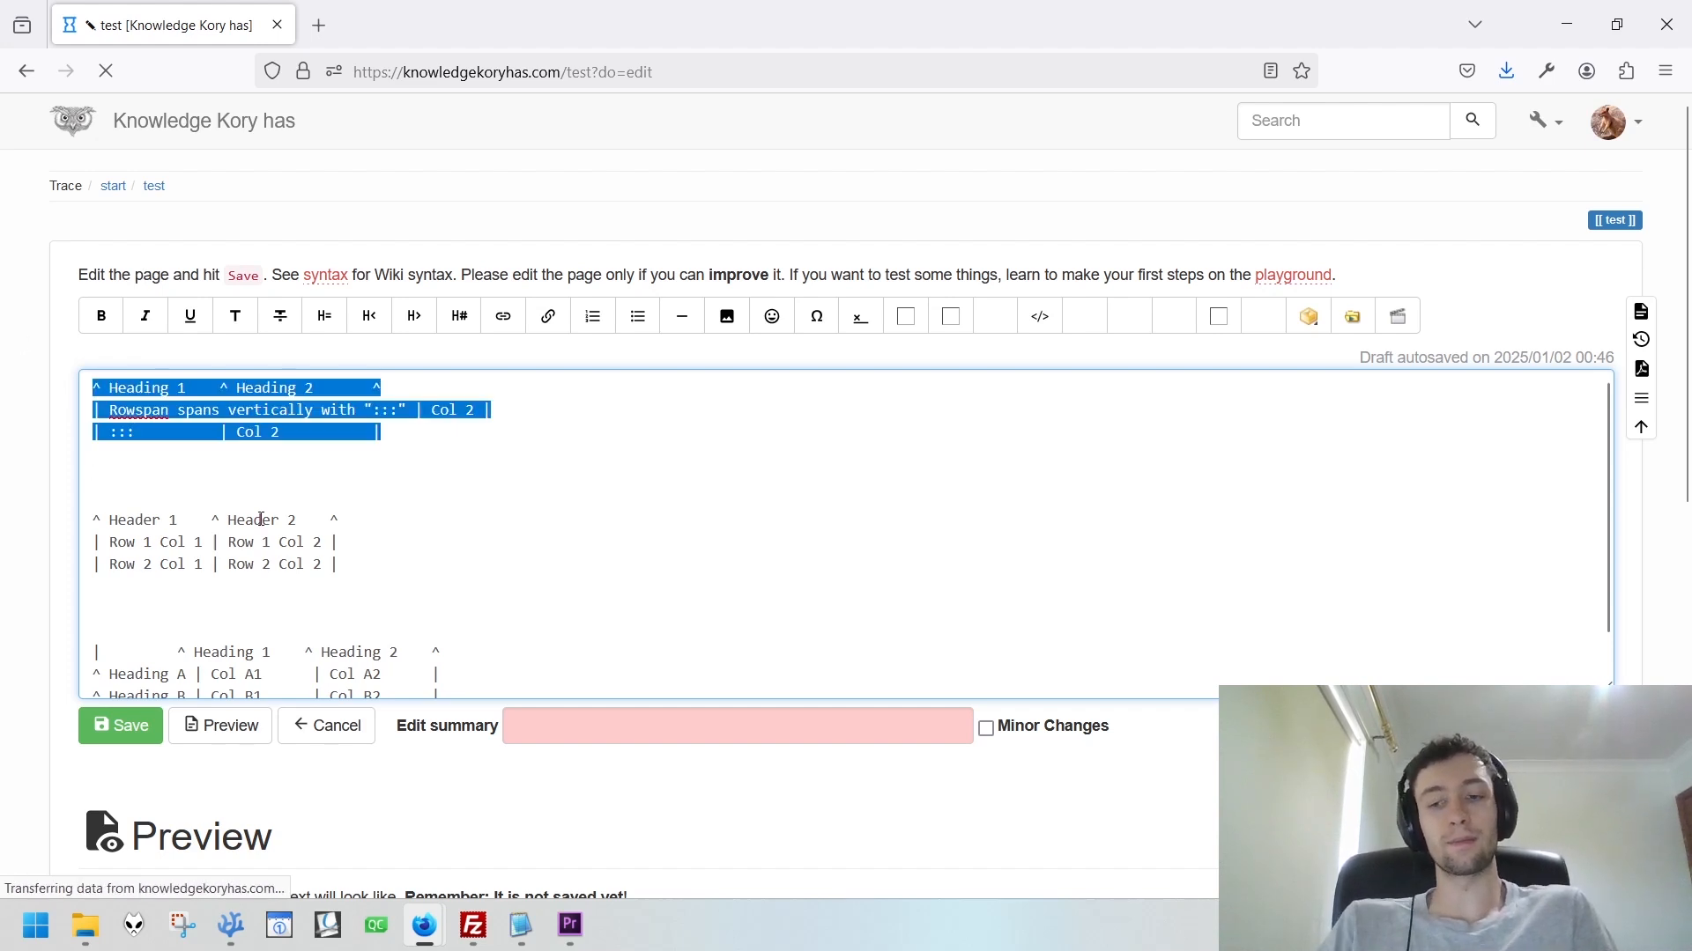
pyautogui.press('Delete')
pyautogui.press('Delete')
pyautogui.press('Delete')
pyautogui.press('Delete')
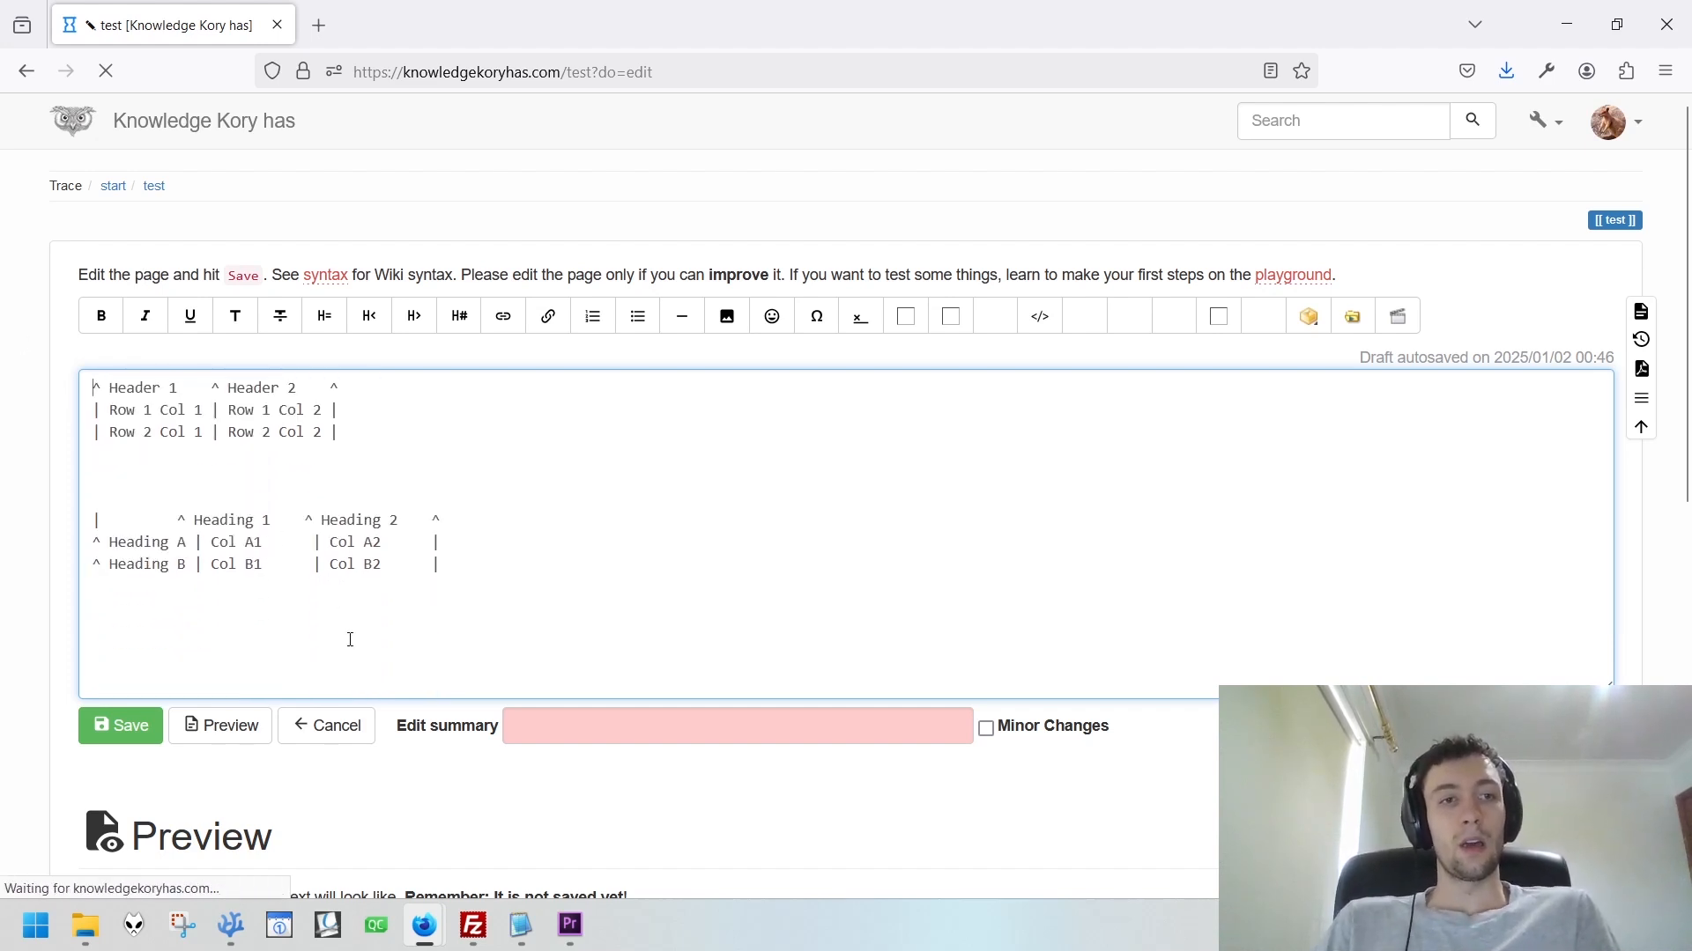
pyautogui.click(231, 743)
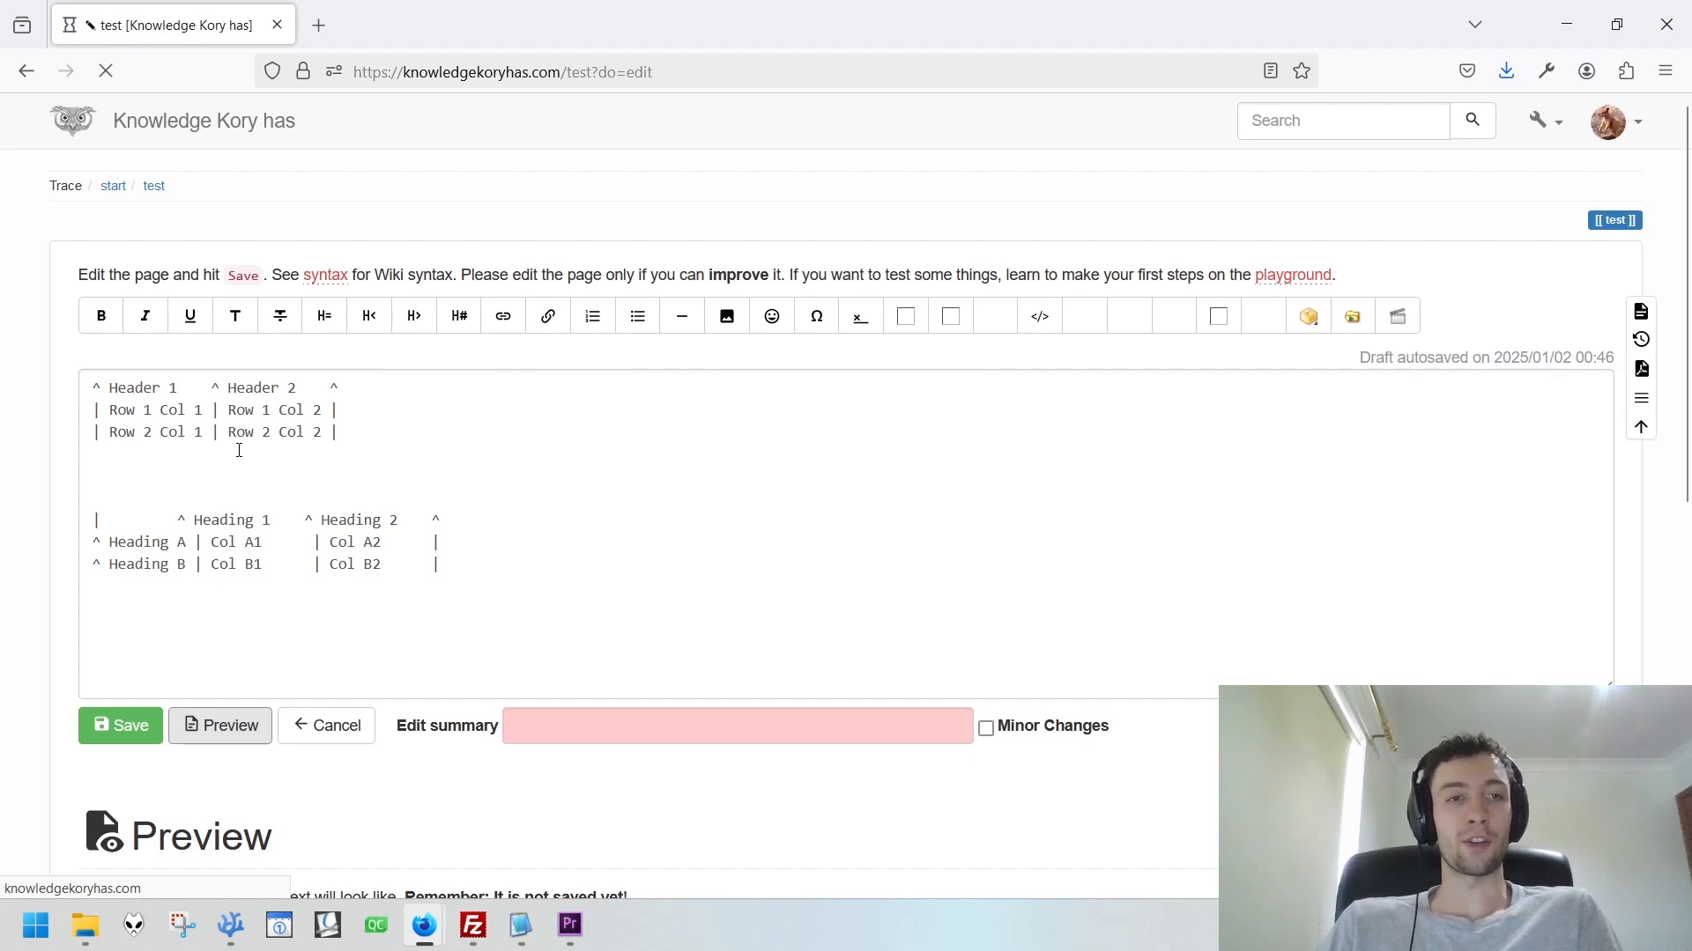
# Compare the ^ markers around Header 1 and Header 2 in the source with the previewed header row, and refresh the preview.
pyautogui.moveTo(110, 394); pyautogui.dragTo(94, 390)
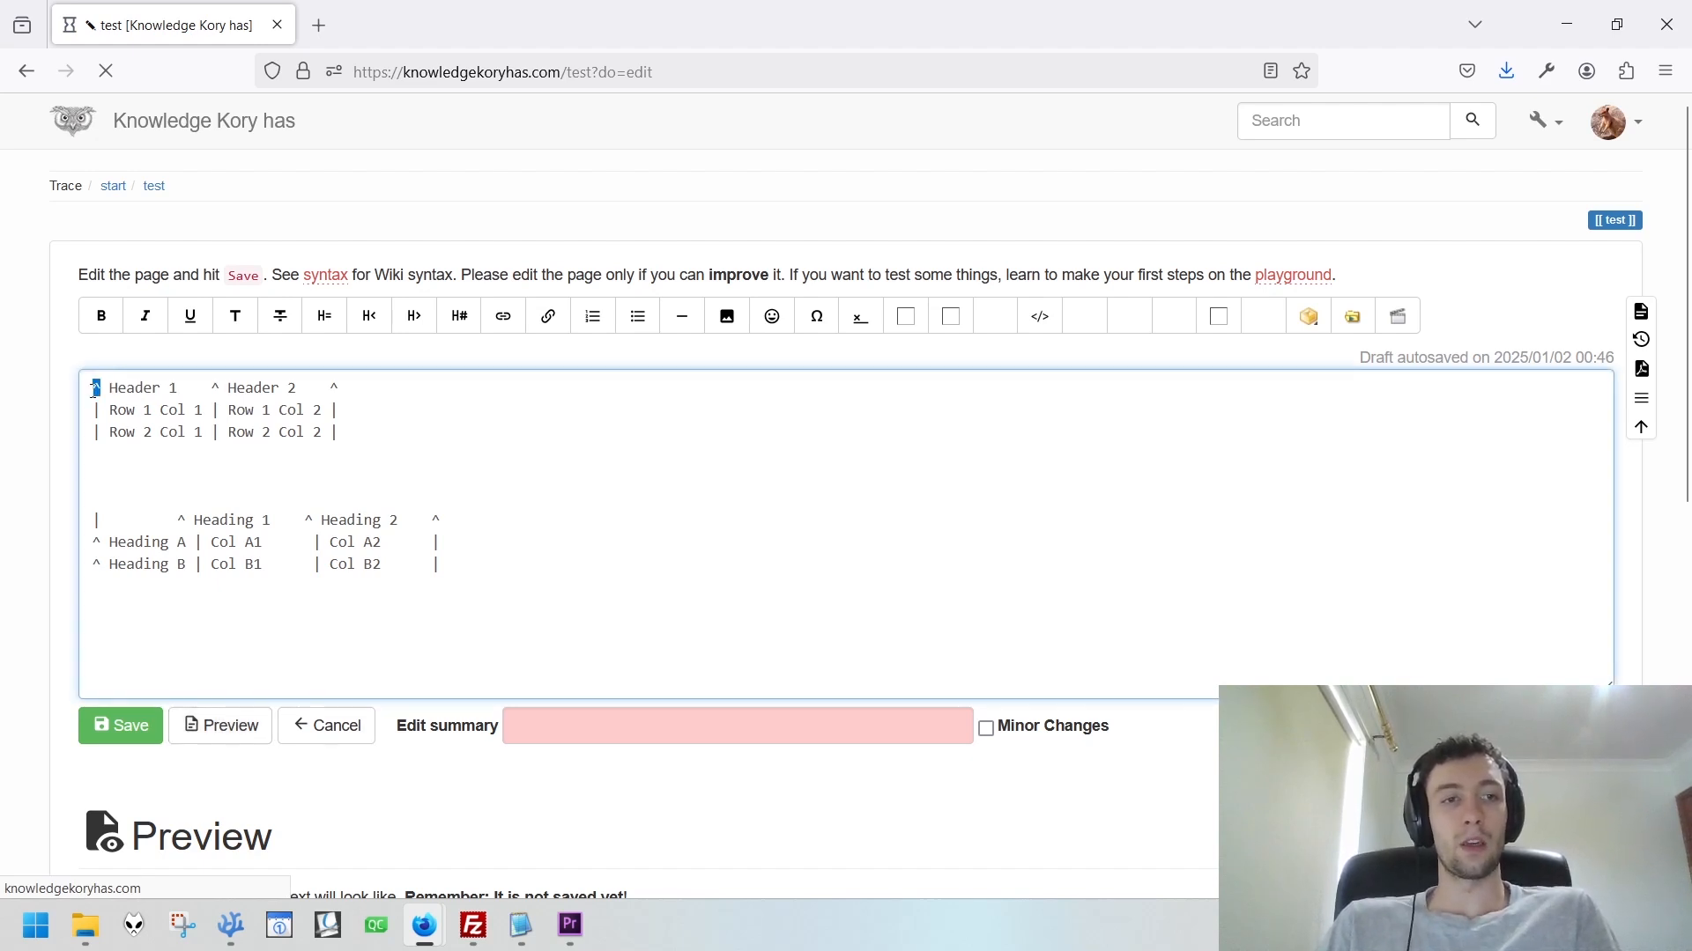
pyautogui.moveTo(223, 391); pyautogui.dragTo(214, 392)
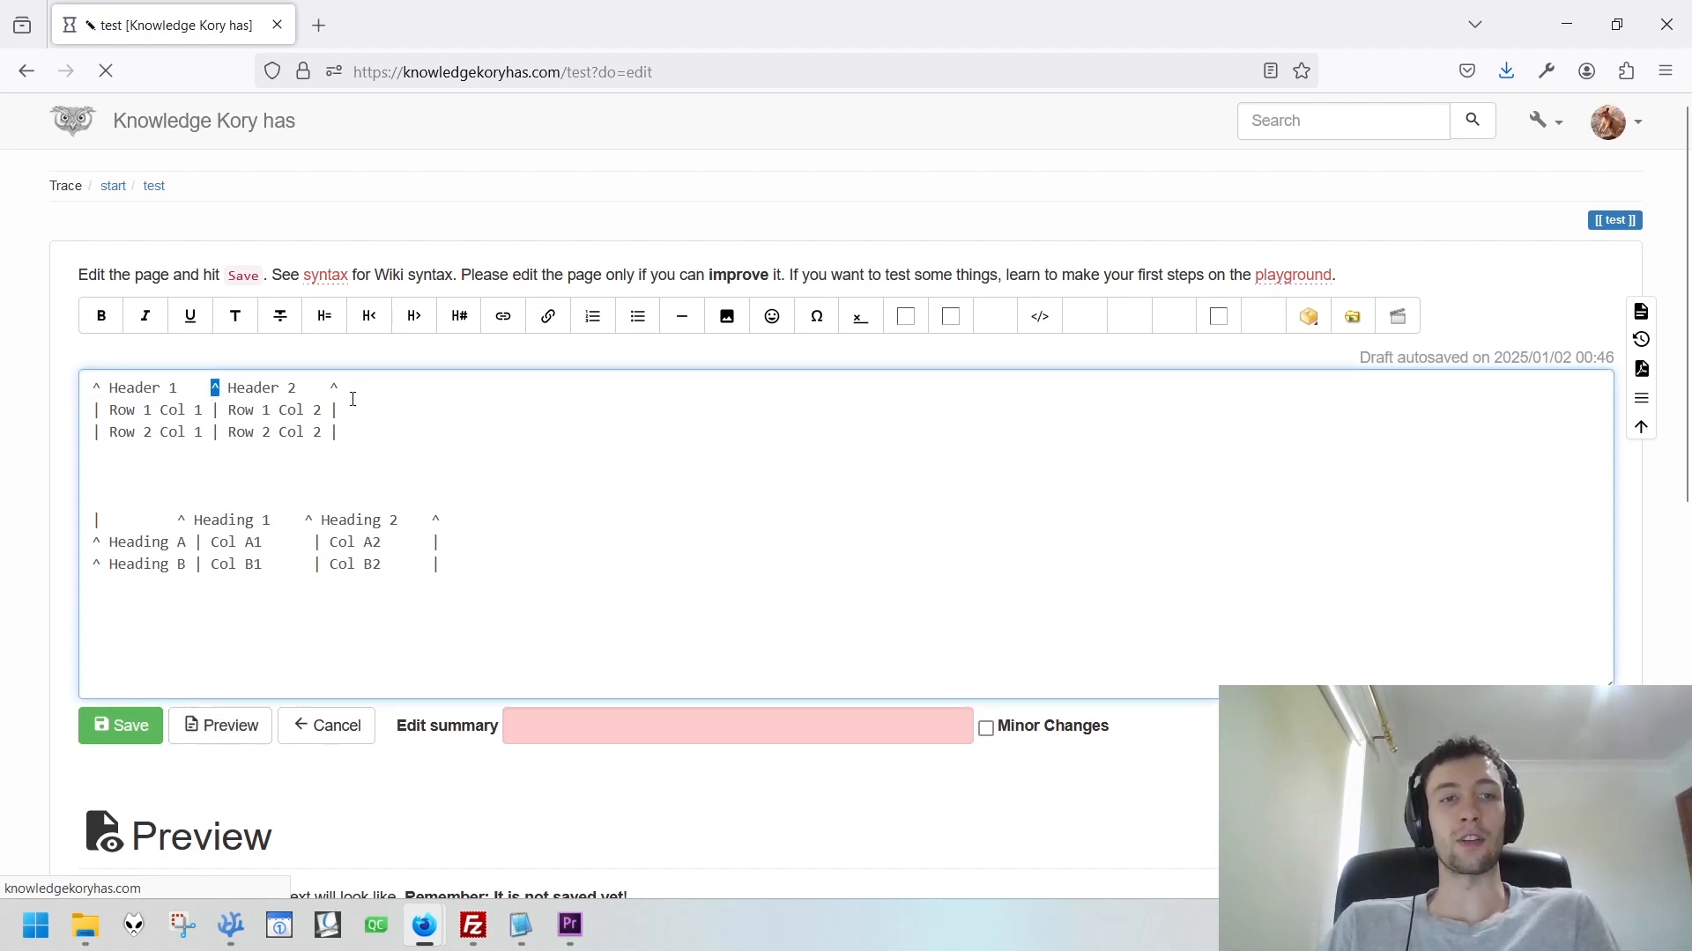
pyautogui.moveTo(352, 399); pyautogui.dragTo(330, 396)
pyautogui.scroll(-7, 479, 692)
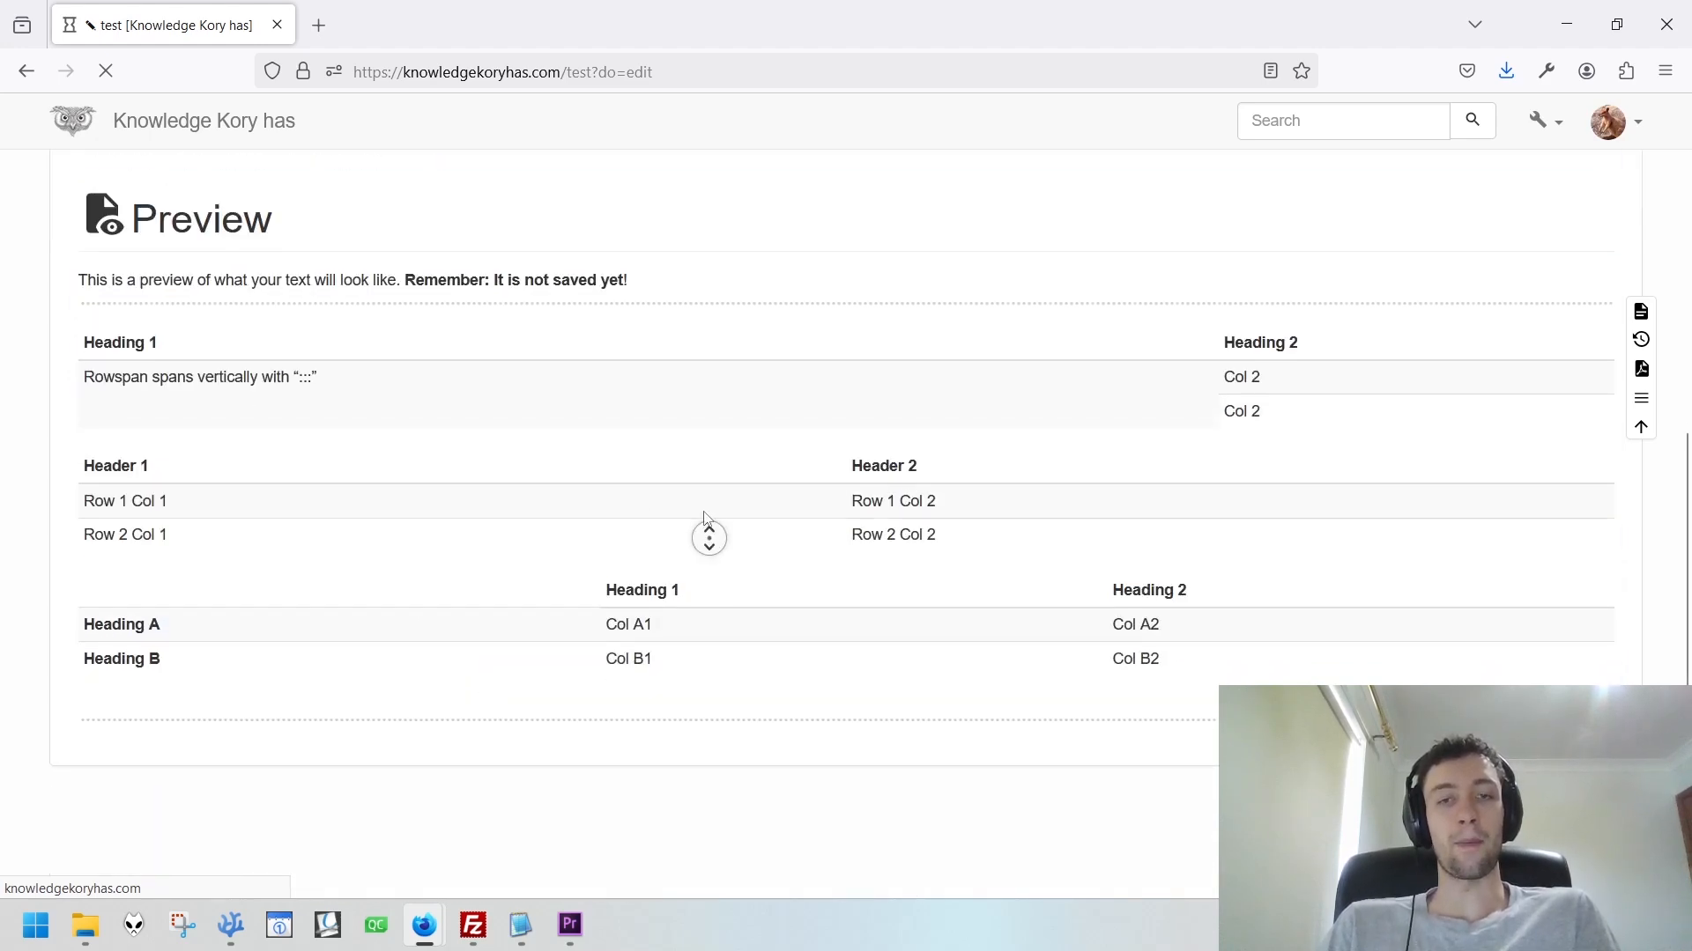
pyautogui.scroll(2, 121, 580)
pyautogui.moveTo(93, 593); pyautogui.dragTo(214, 603)
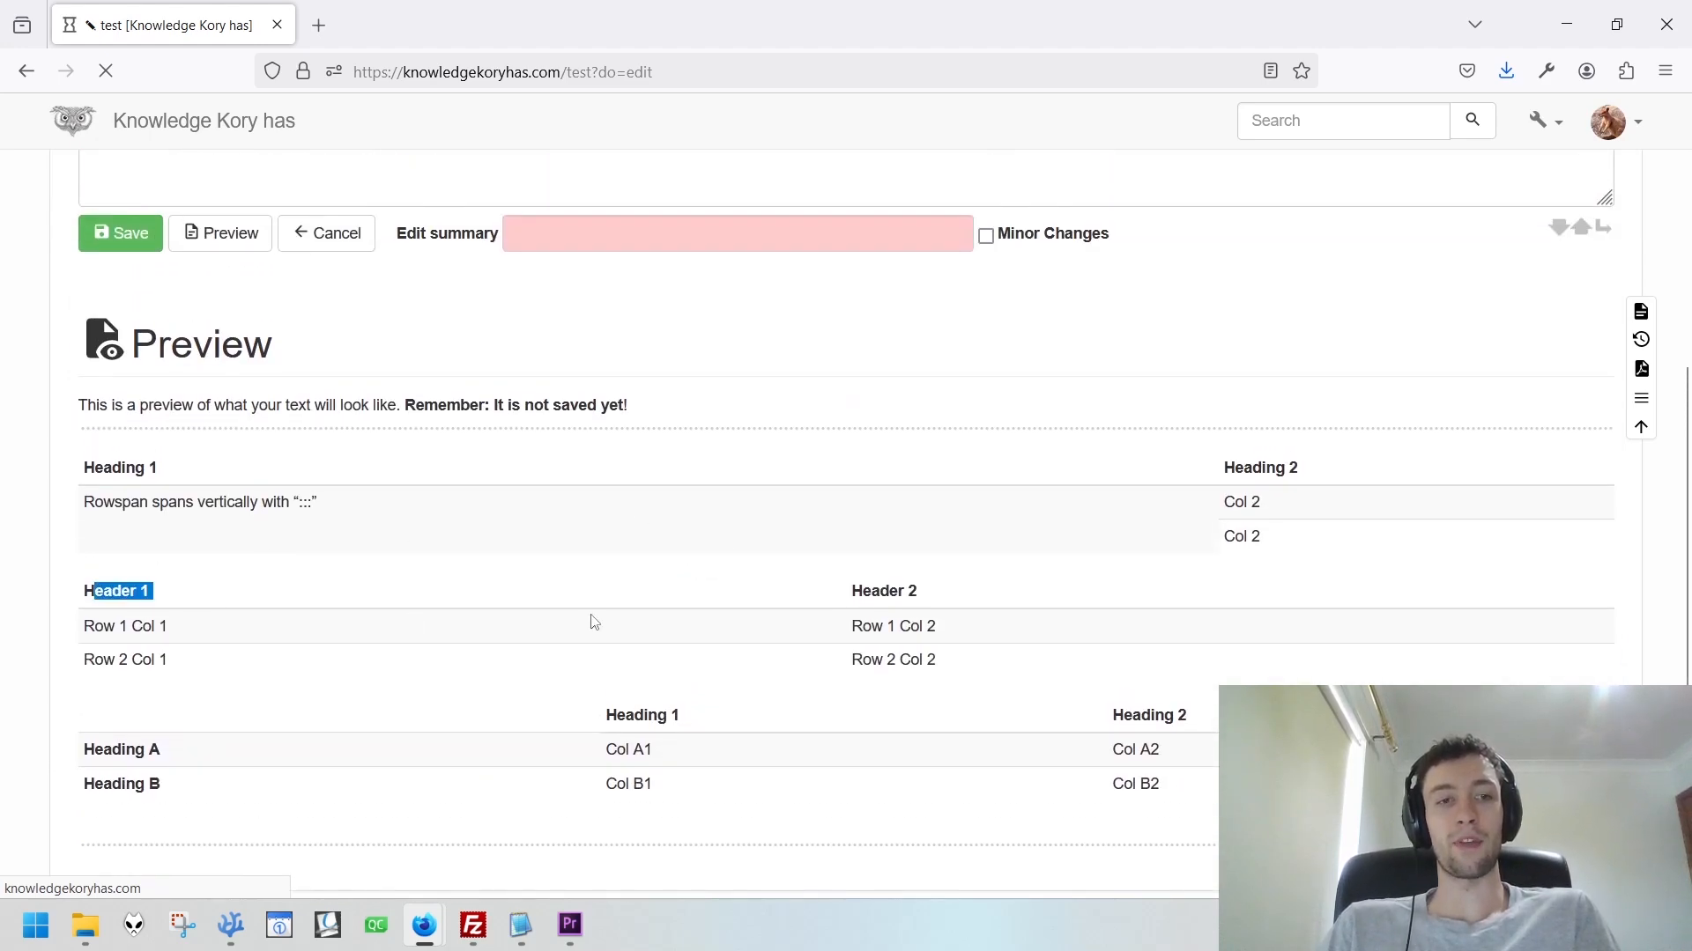
pyautogui.moveTo(847, 594); pyautogui.dragTo(1012, 604)
pyautogui.middleClick(521, 649)
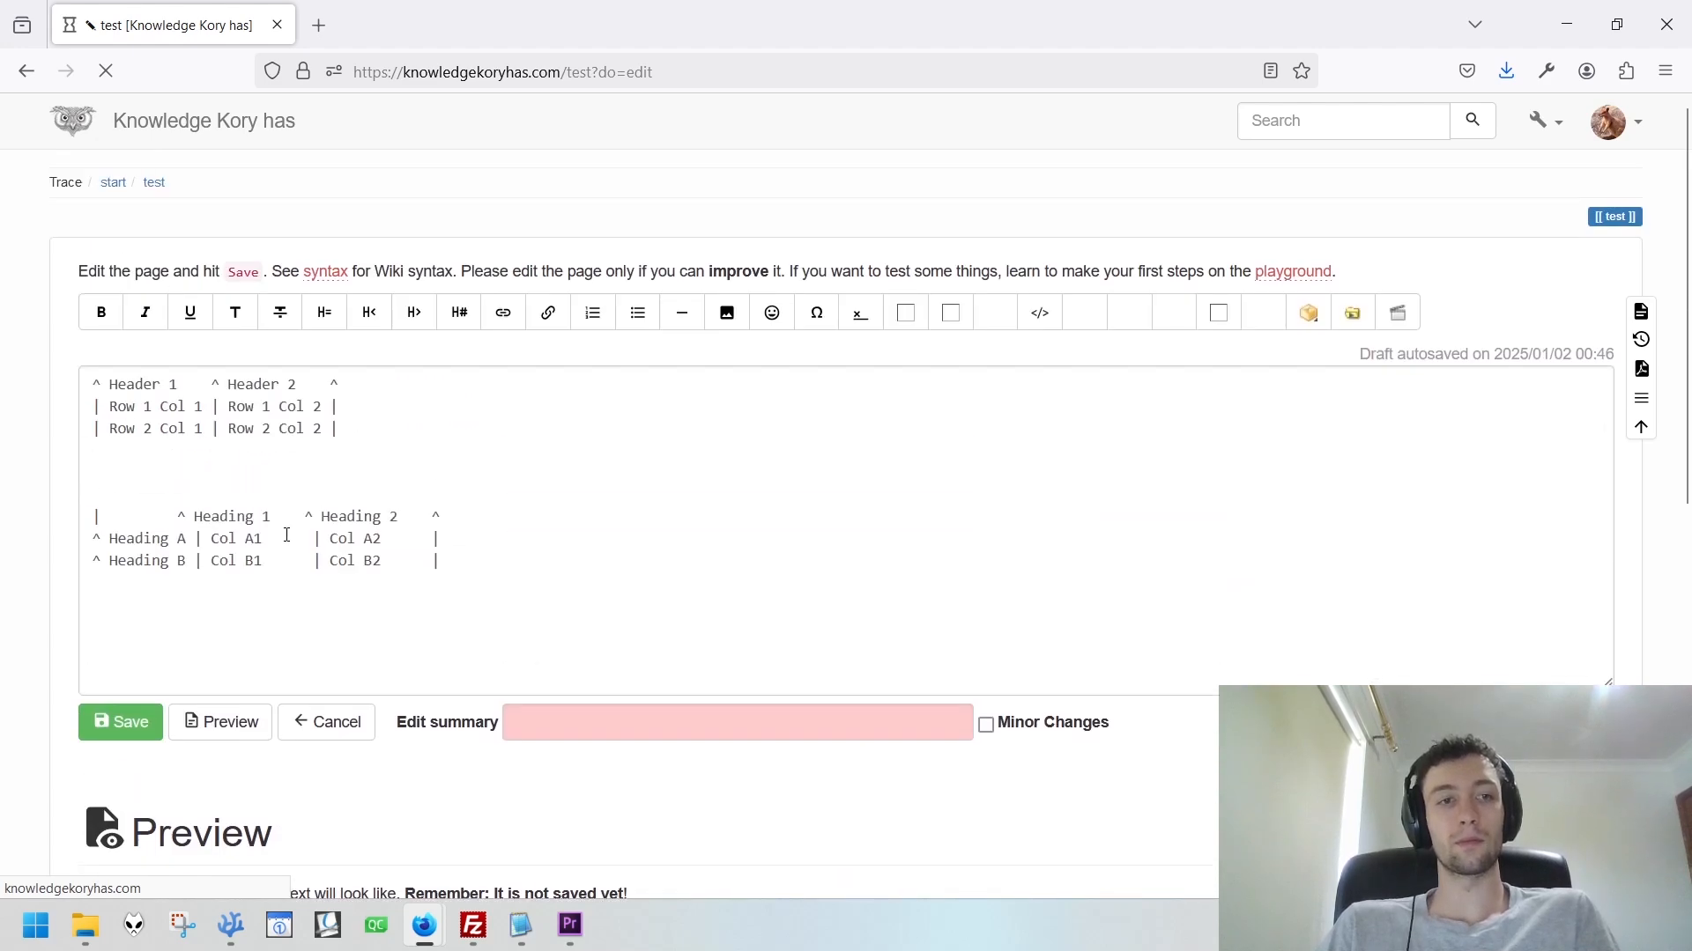
pyautogui.click(236, 723)
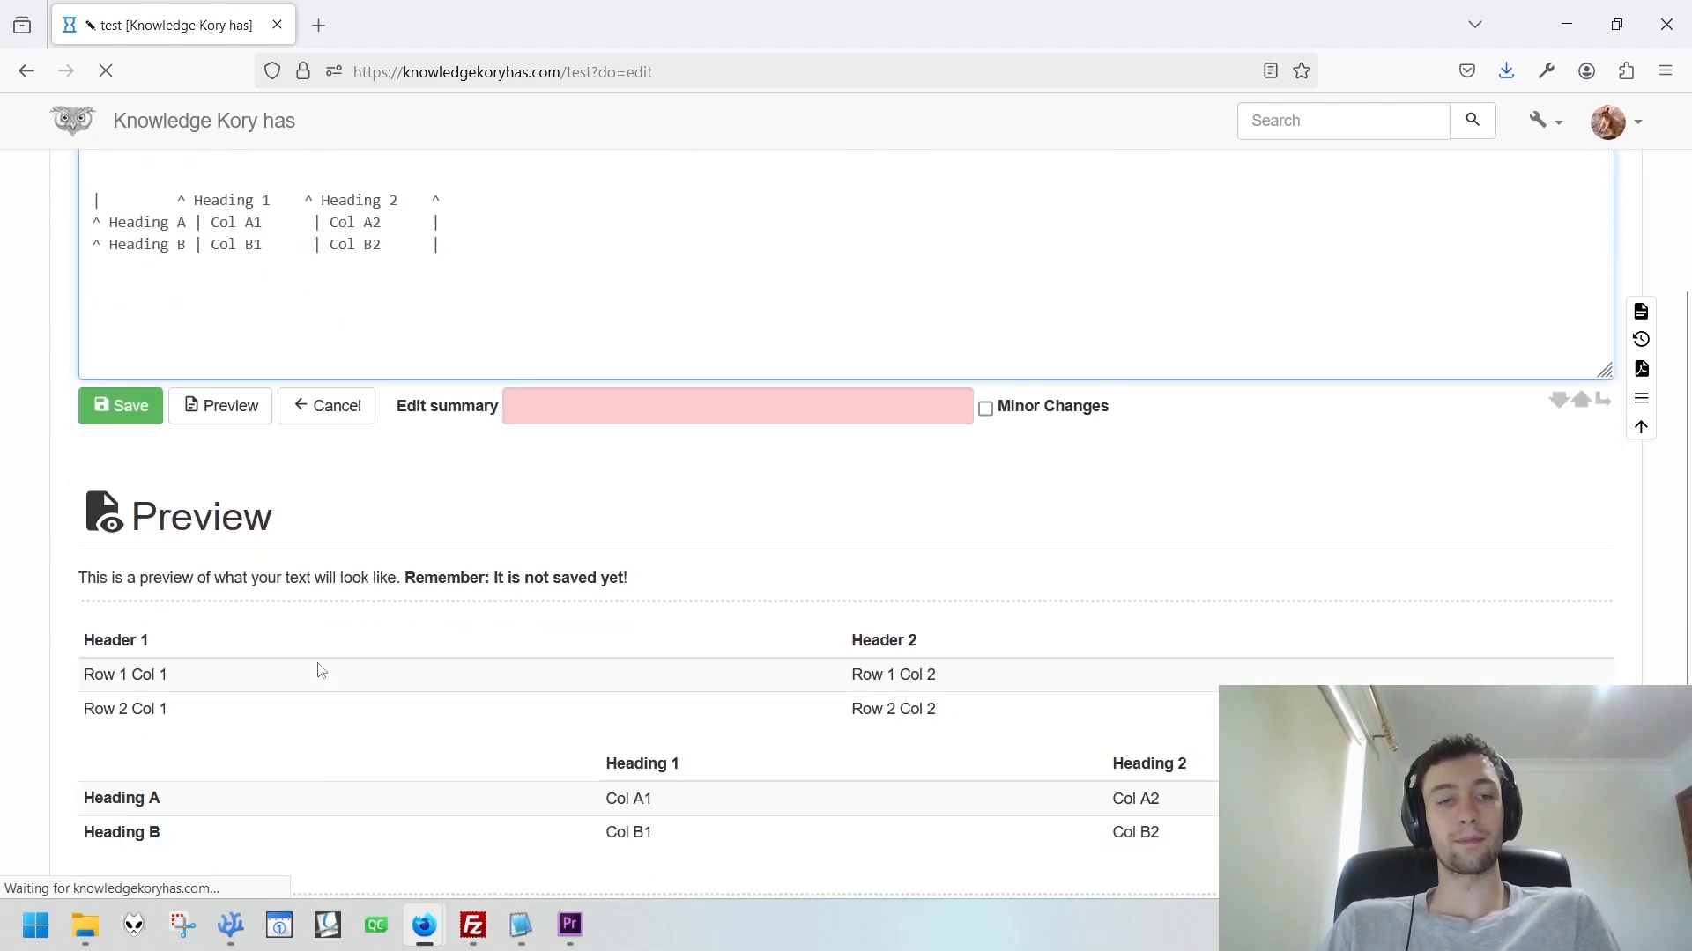
# Delete the Header 1 and Header 2 table with its trailing blank lines so the source starts with the Heading A and B table.
pyautogui.middleClick(267, 555)
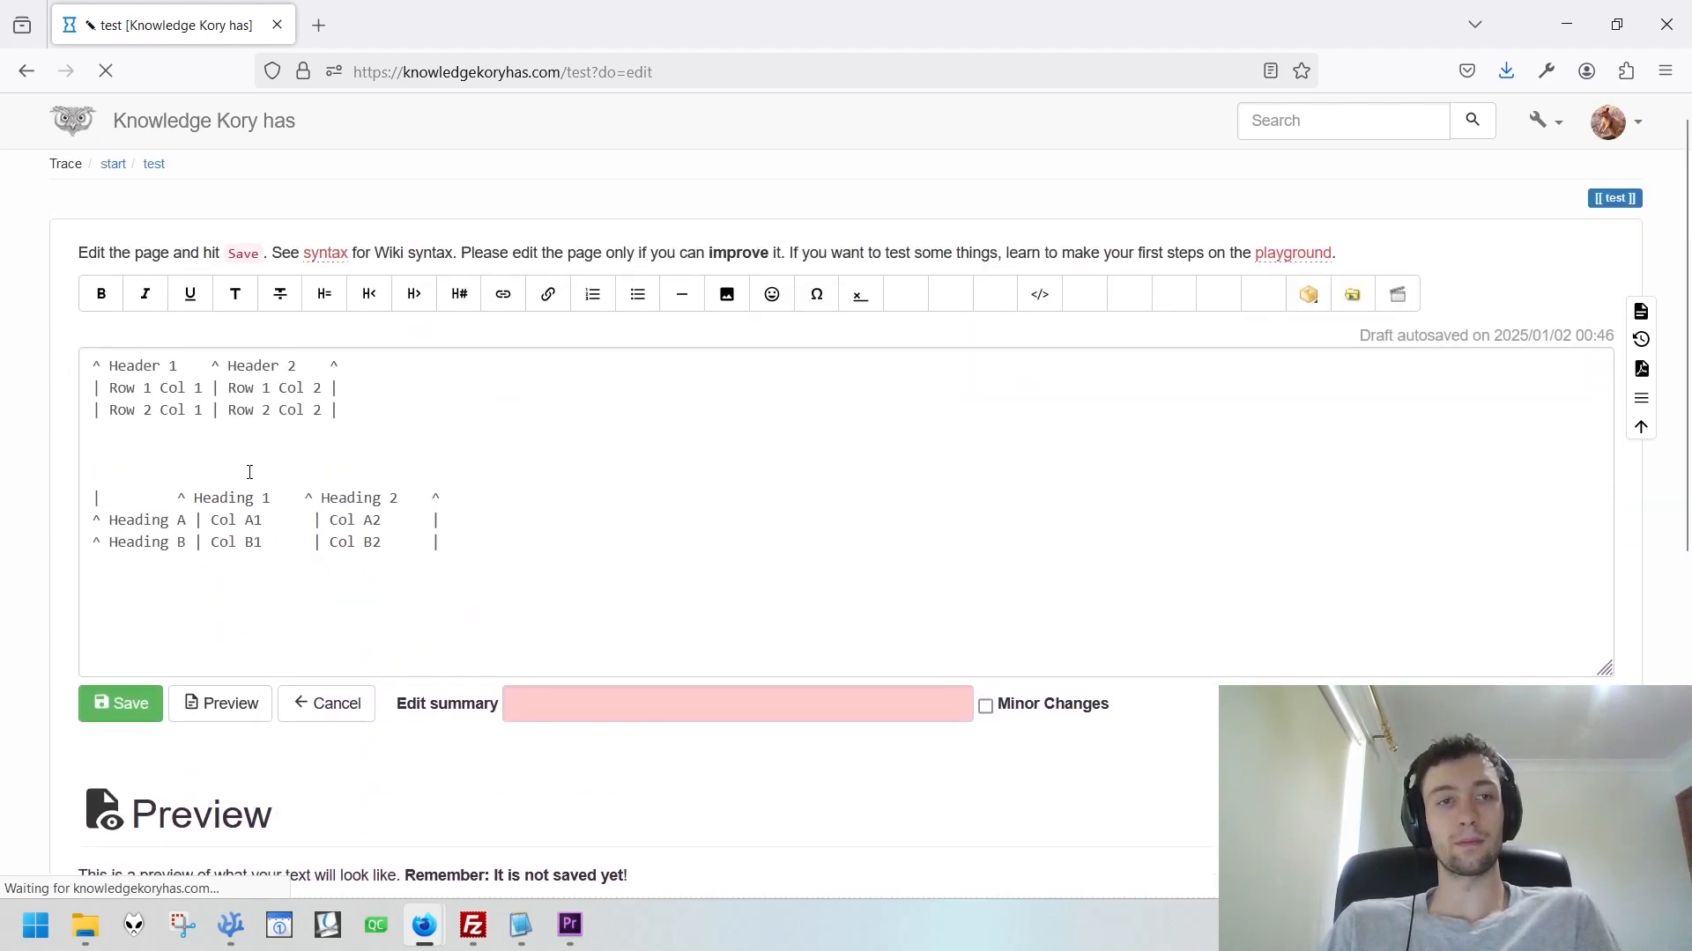
pyautogui.moveTo(93, 367); pyautogui.dragTo(335, 433)
pyautogui.press('BackSpace')
pyautogui.press('Delete')
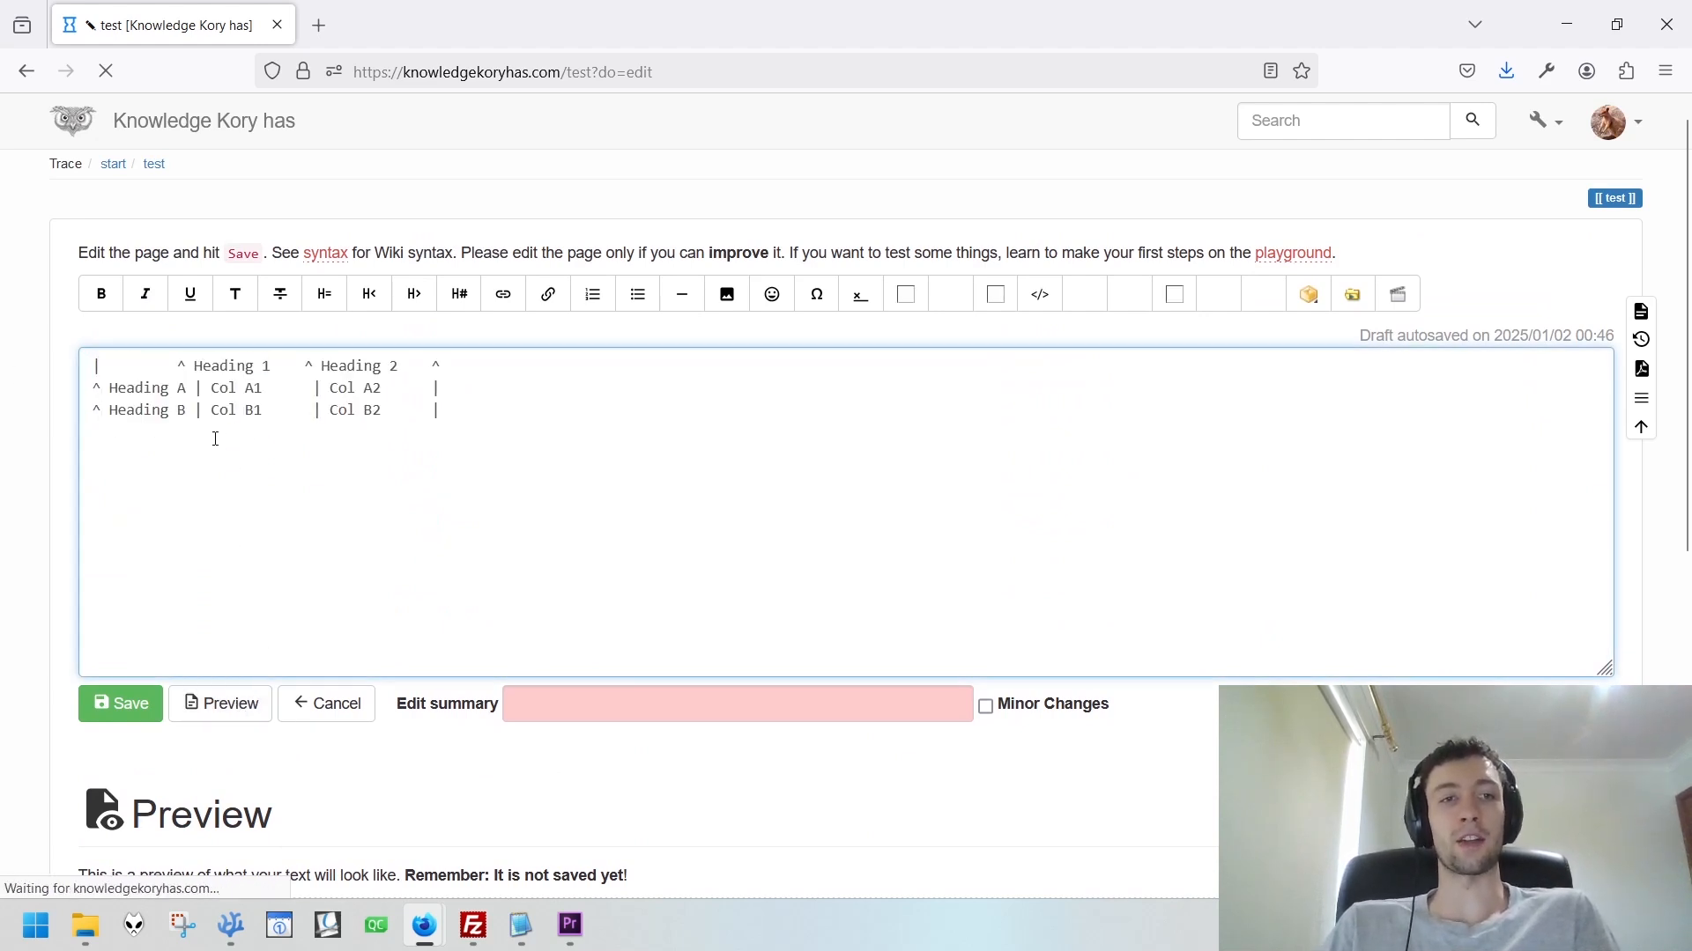
# Refresh the preview of the Heading A and B table and examine the | and ^ markers in its first row.
pyautogui.click(235, 705)
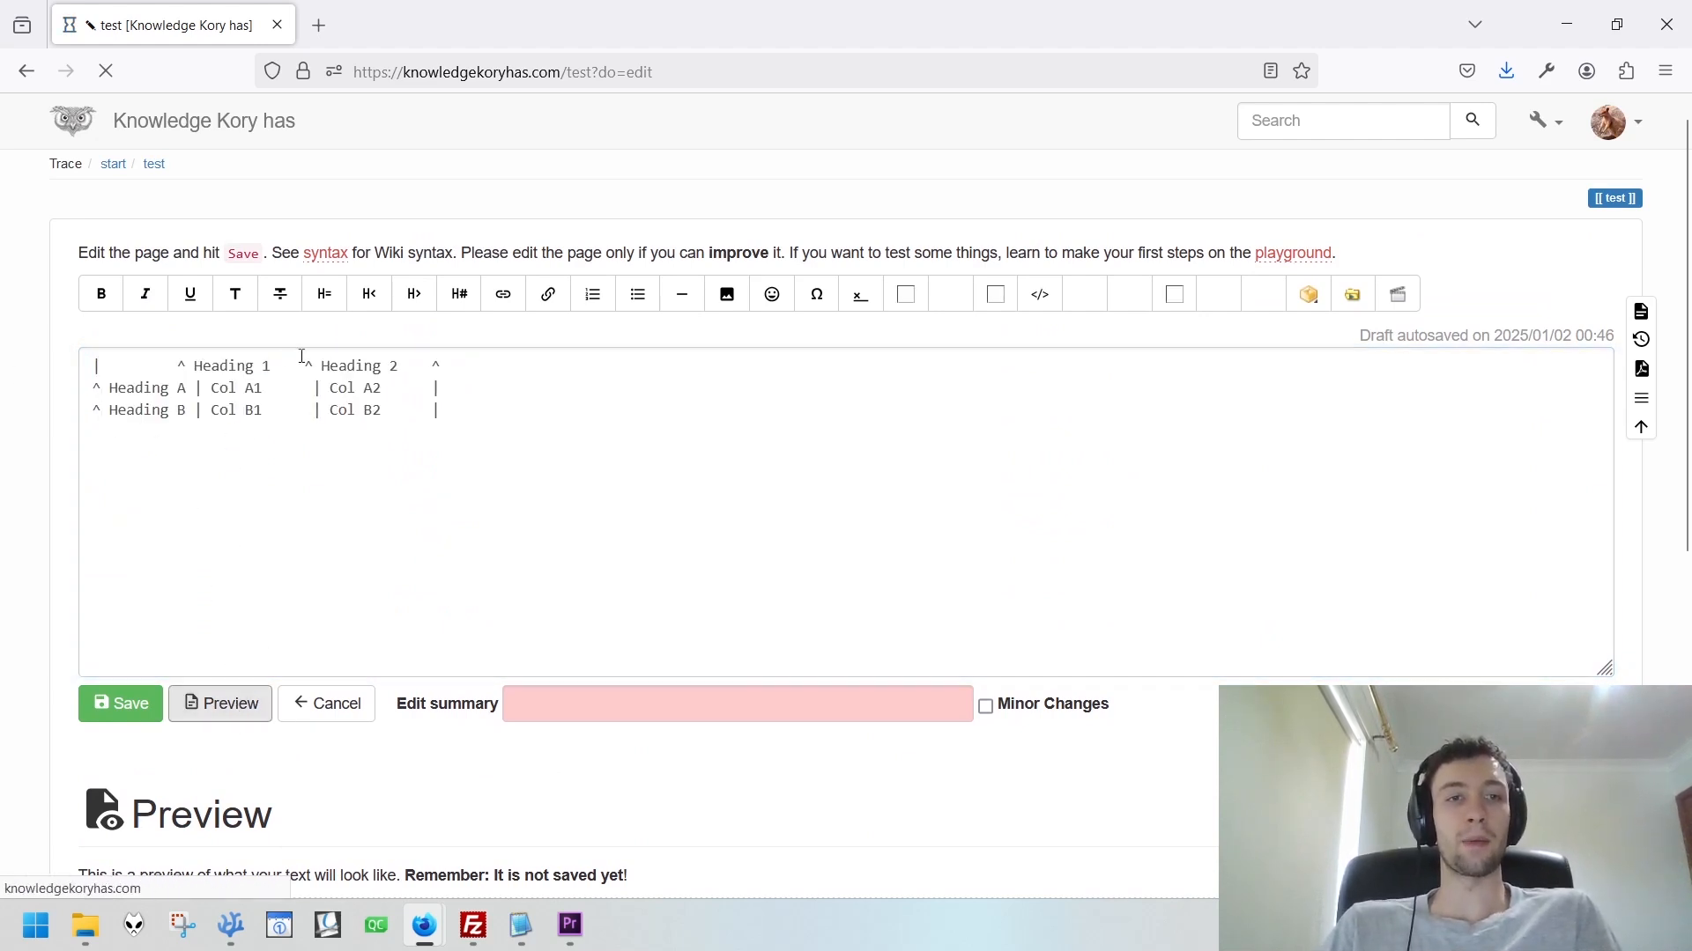
pyautogui.click(95, 365)
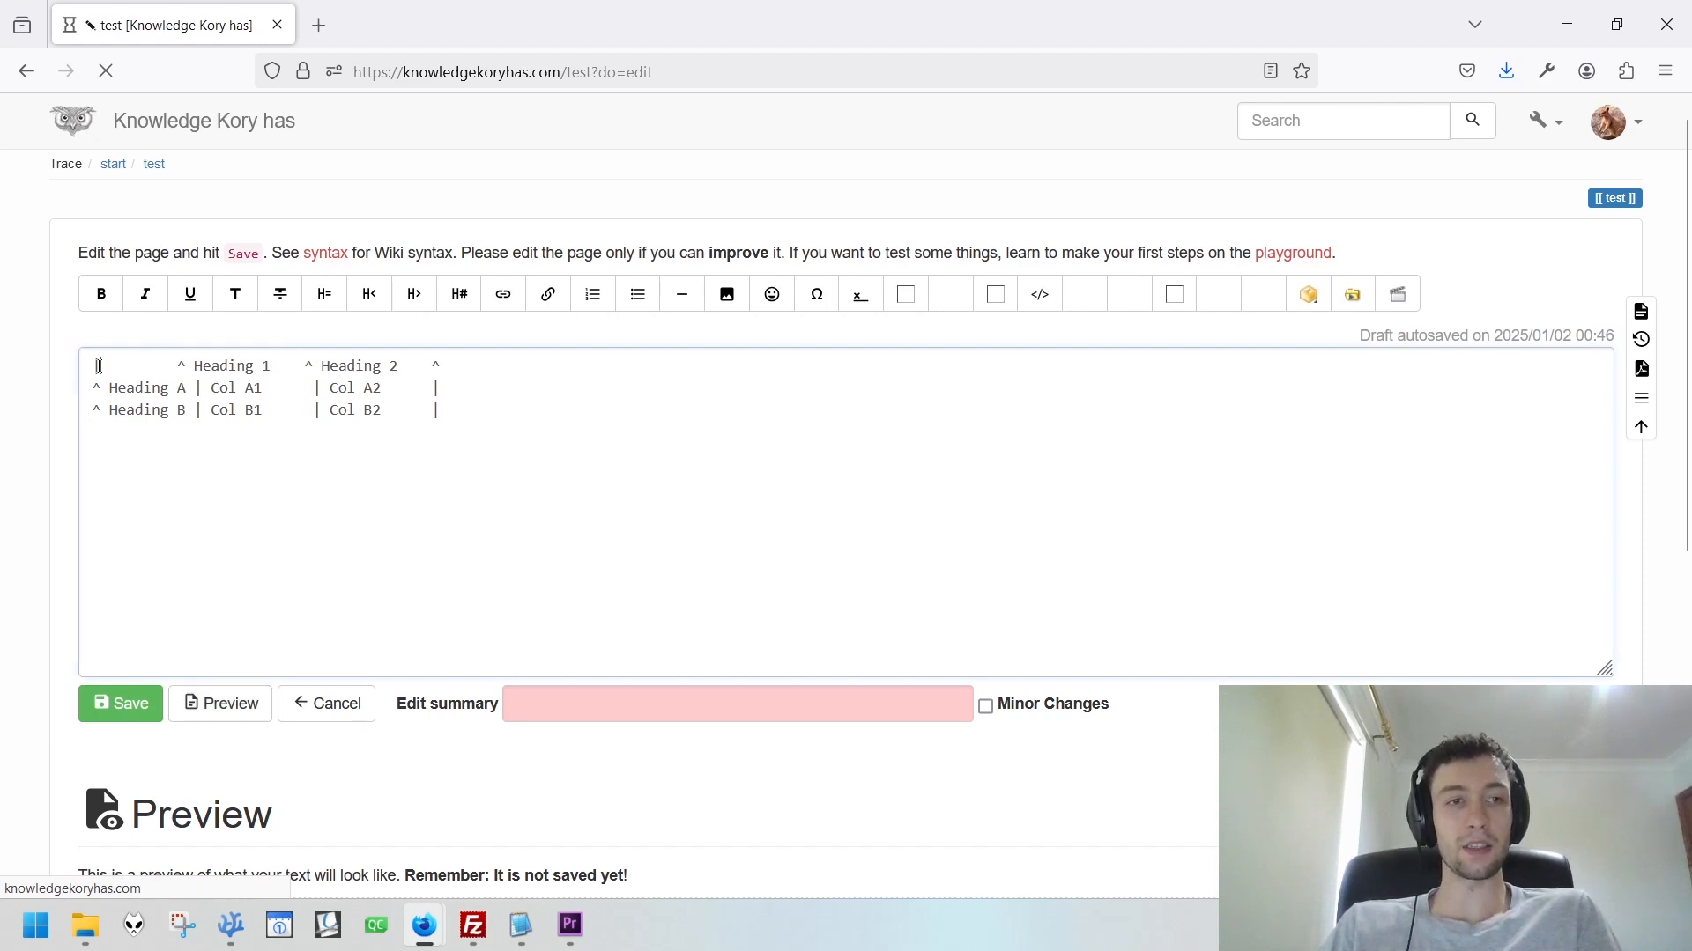
pyautogui.doubleClick(184, 366)
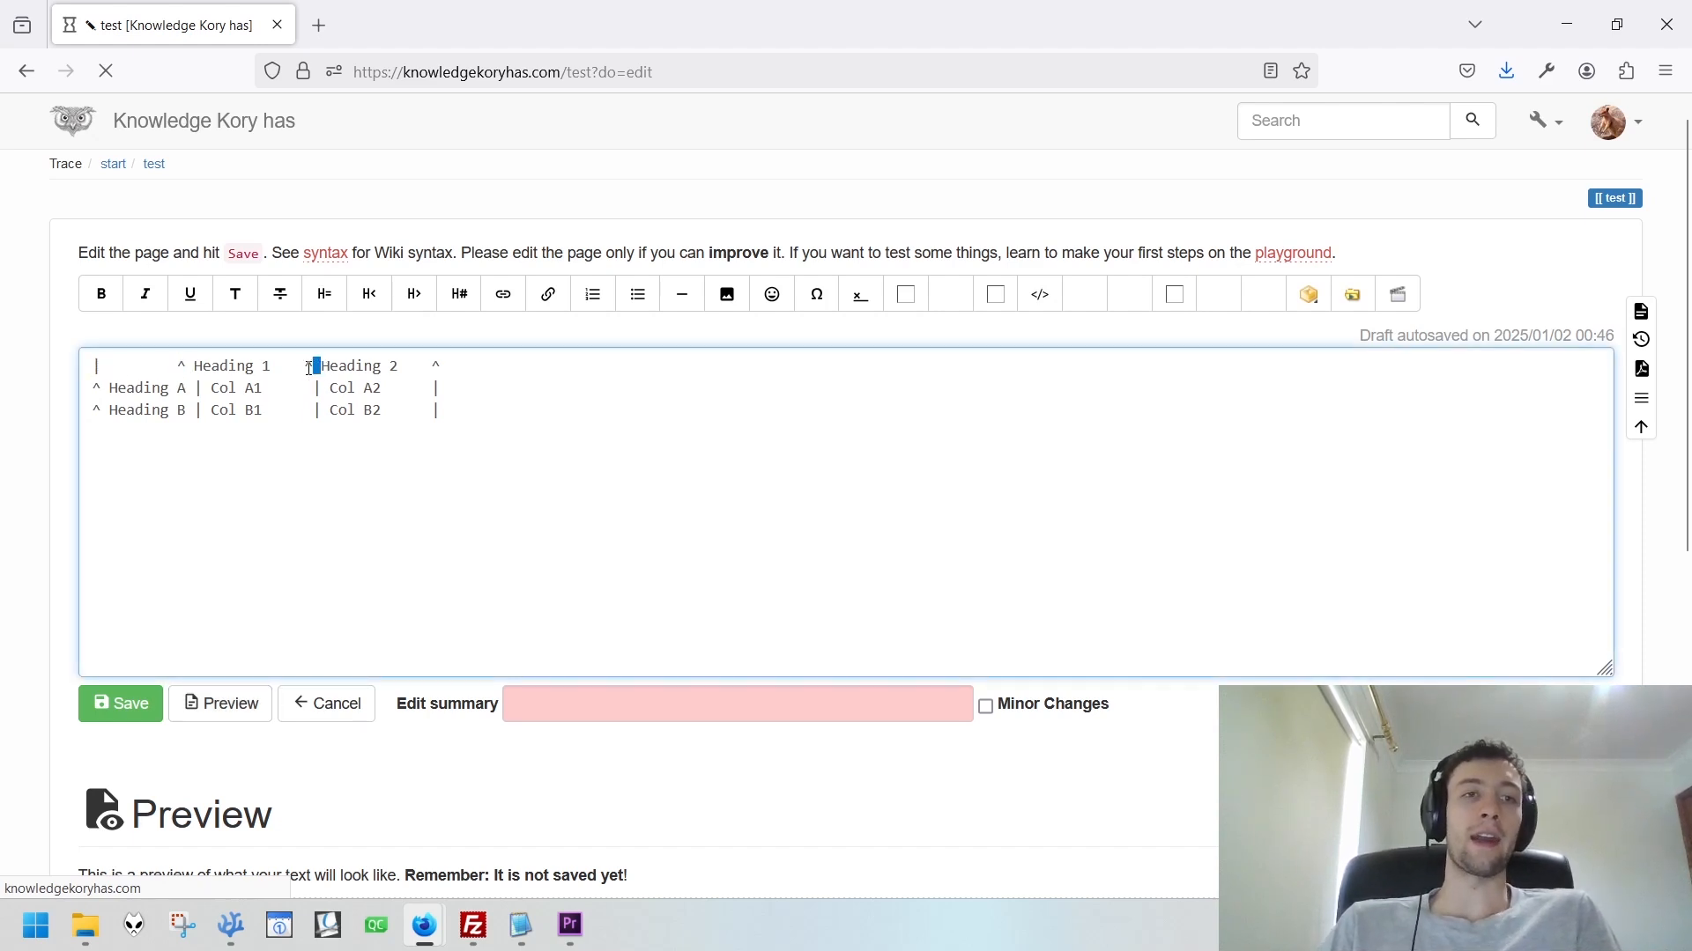
pyautogui.click(439, 365)
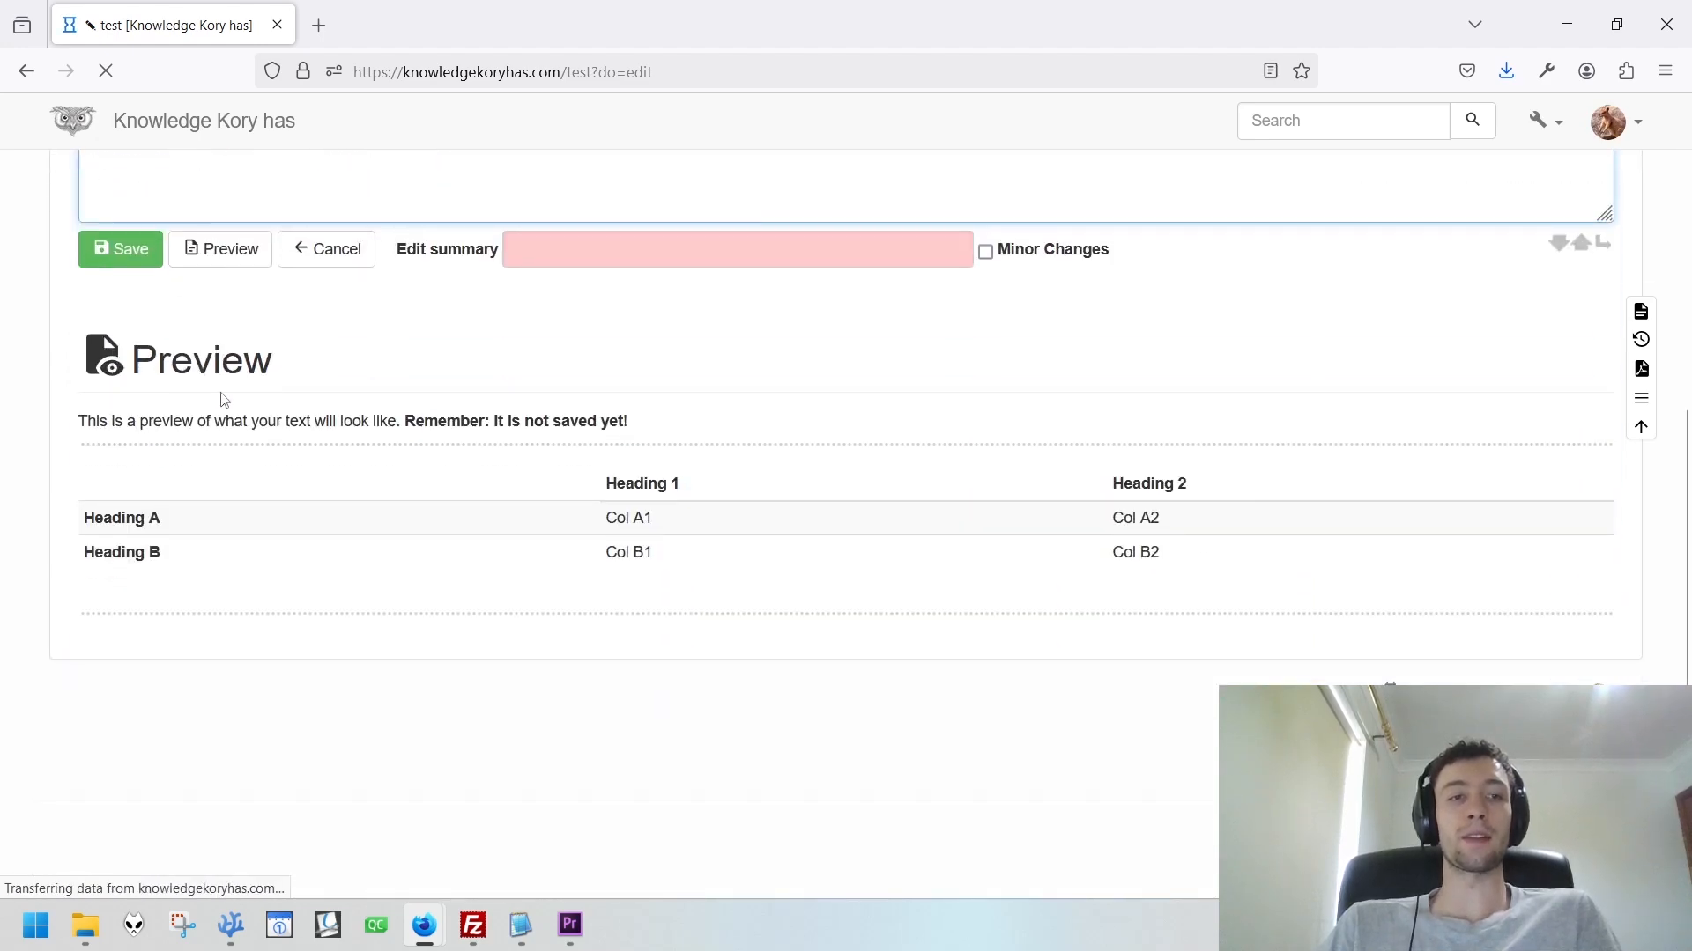
# Try replacing the ^ markers before Heading A and Heading B with |, and undo the replacements.
pyautogui.scroll(4, 220, 441)
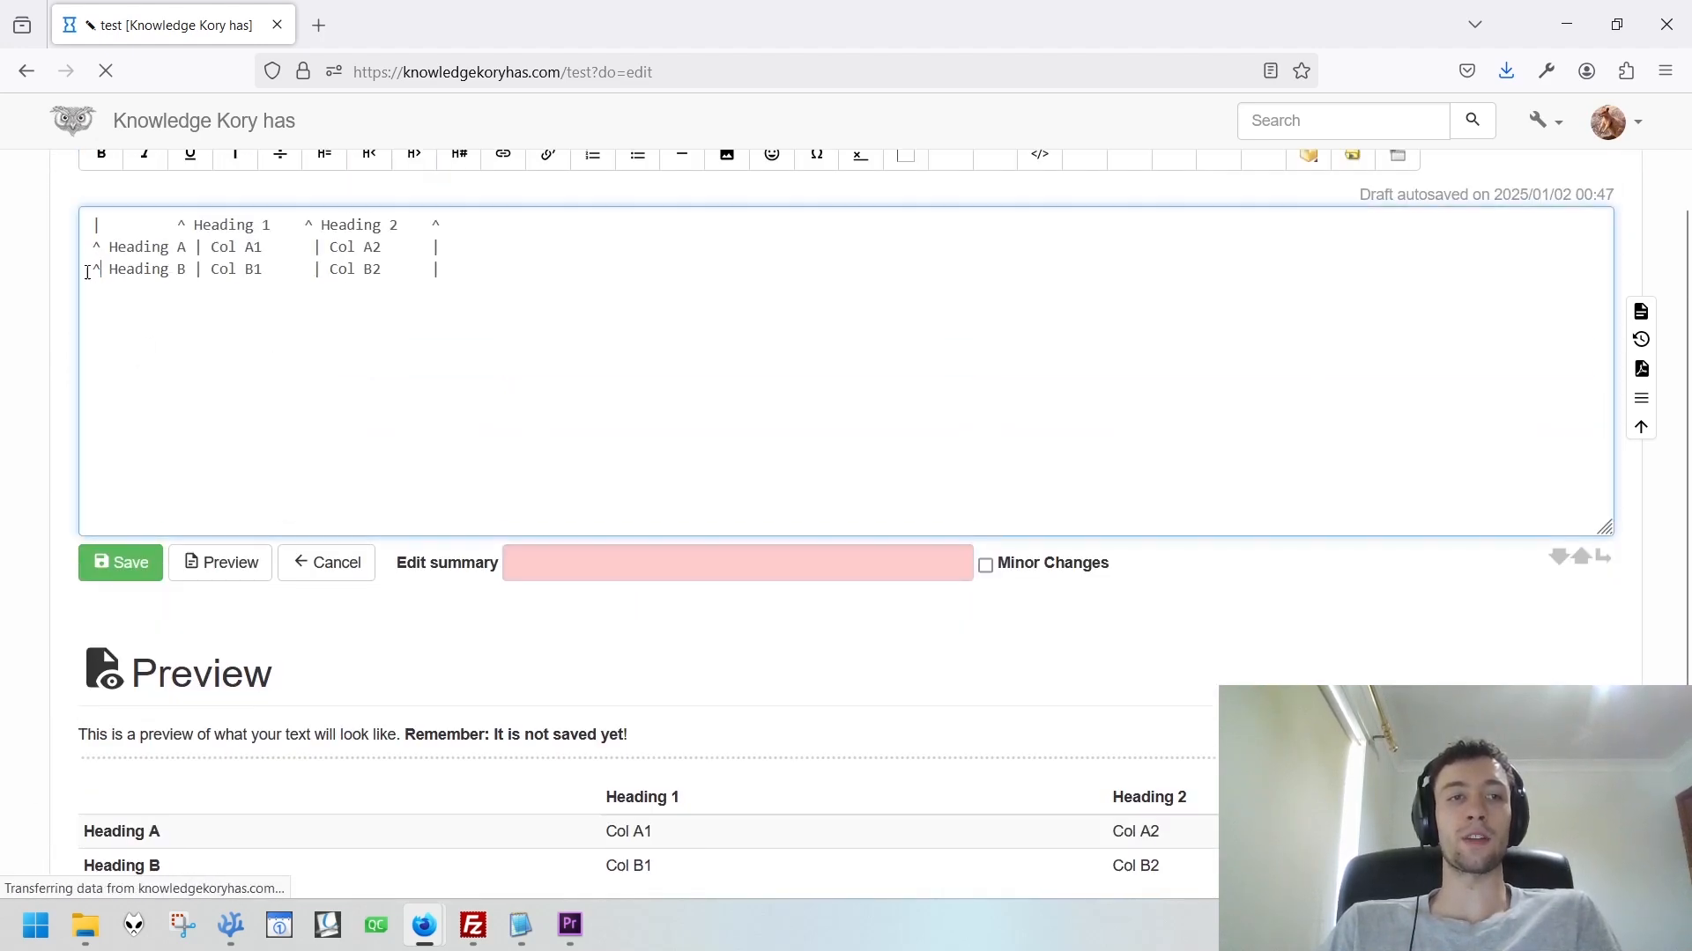
pyautogui.moveTo(92, 270); pyautogui.dragTo(102, 271)
pyautogui.write('|')
pyautogui.press('Up')
pyautogui.press('BackSpace')
pyautogui.write('|')
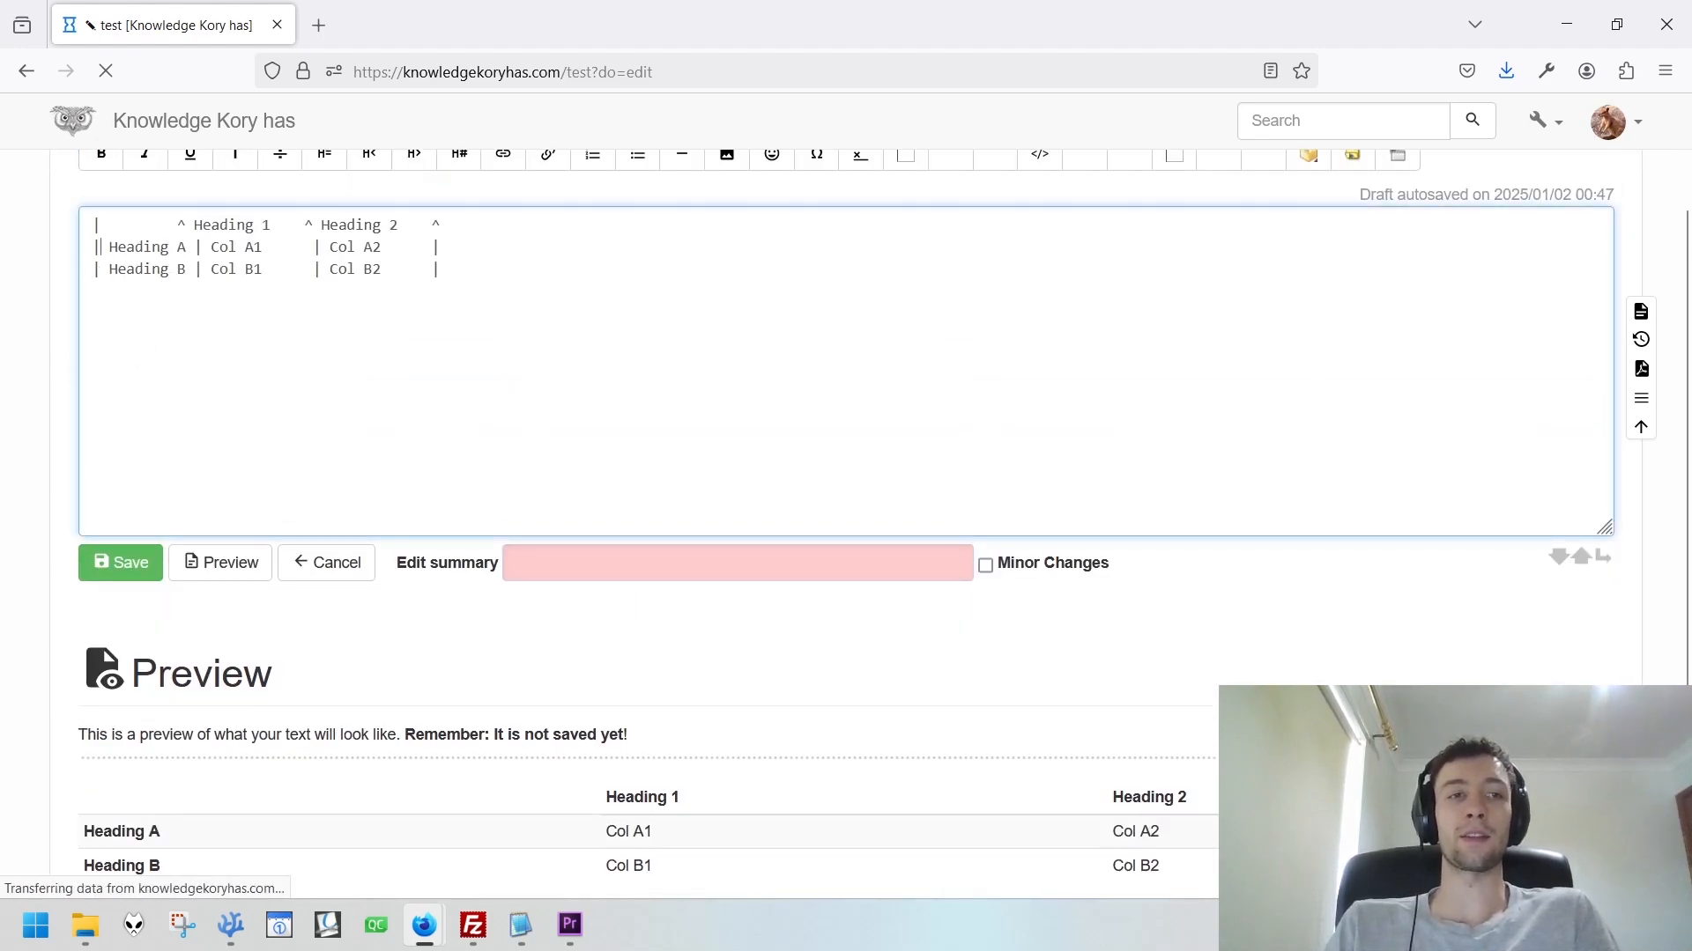
pyautogui.click(431, 222)
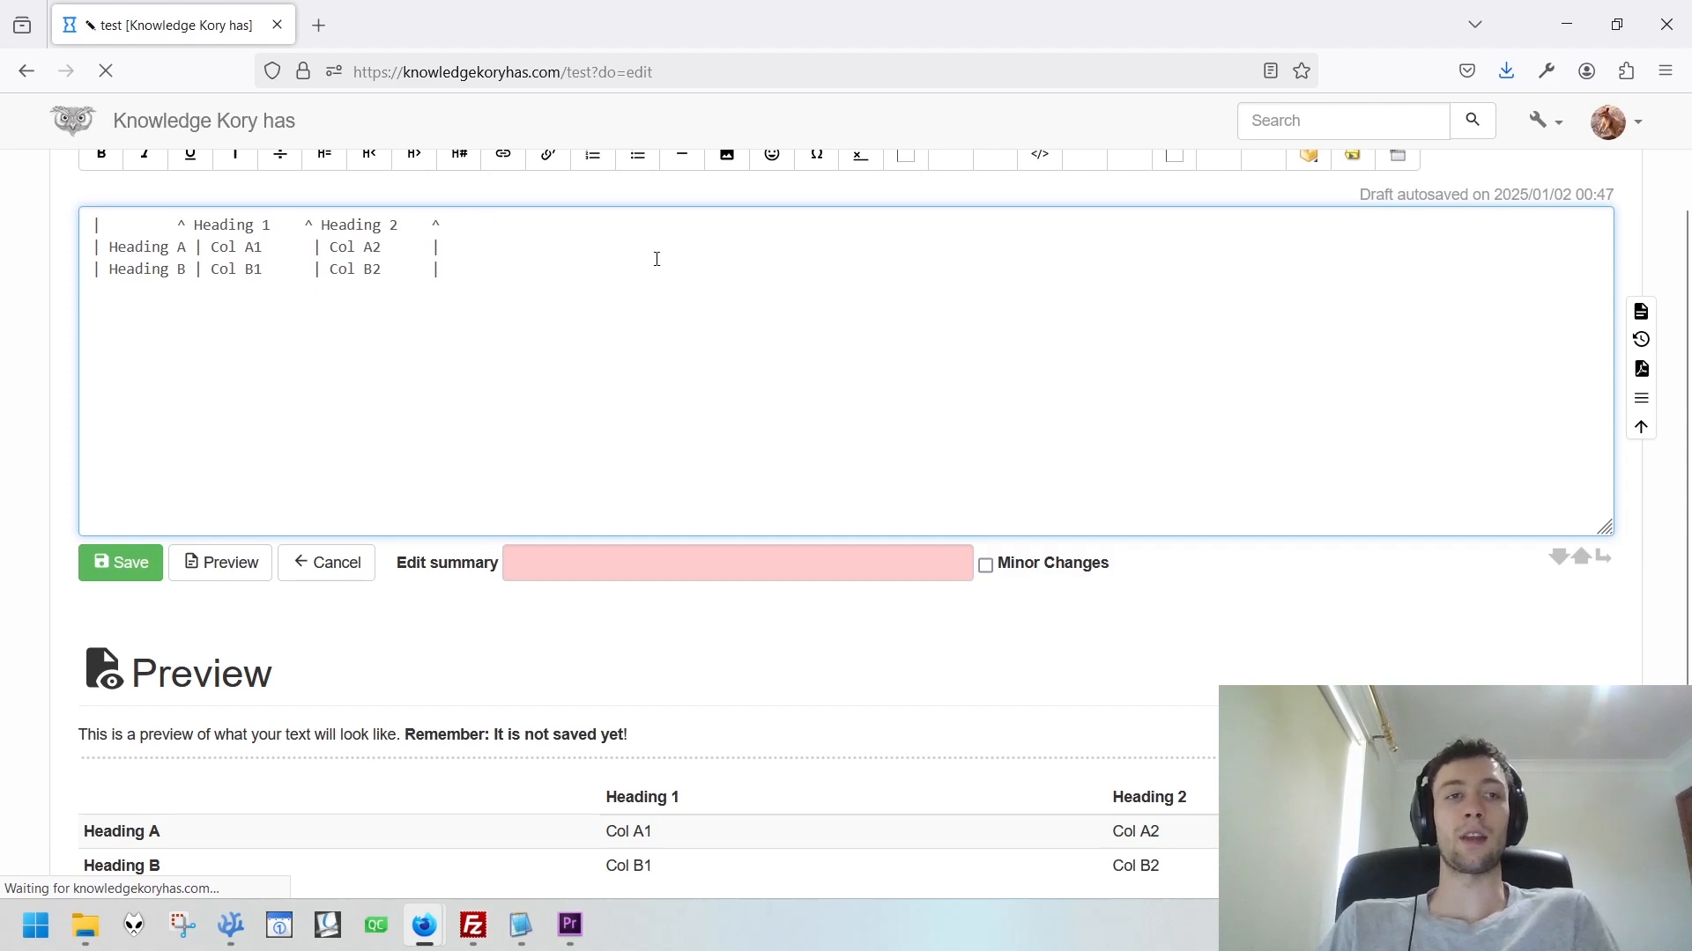
pyautogui.hotkey('shift', 'Right')
pyautogui.hotkey('ctrl', 'z')
pyautogui.hotkey('ctrl', 'z')
pyautogui.hotkey('ctrl', 'z')
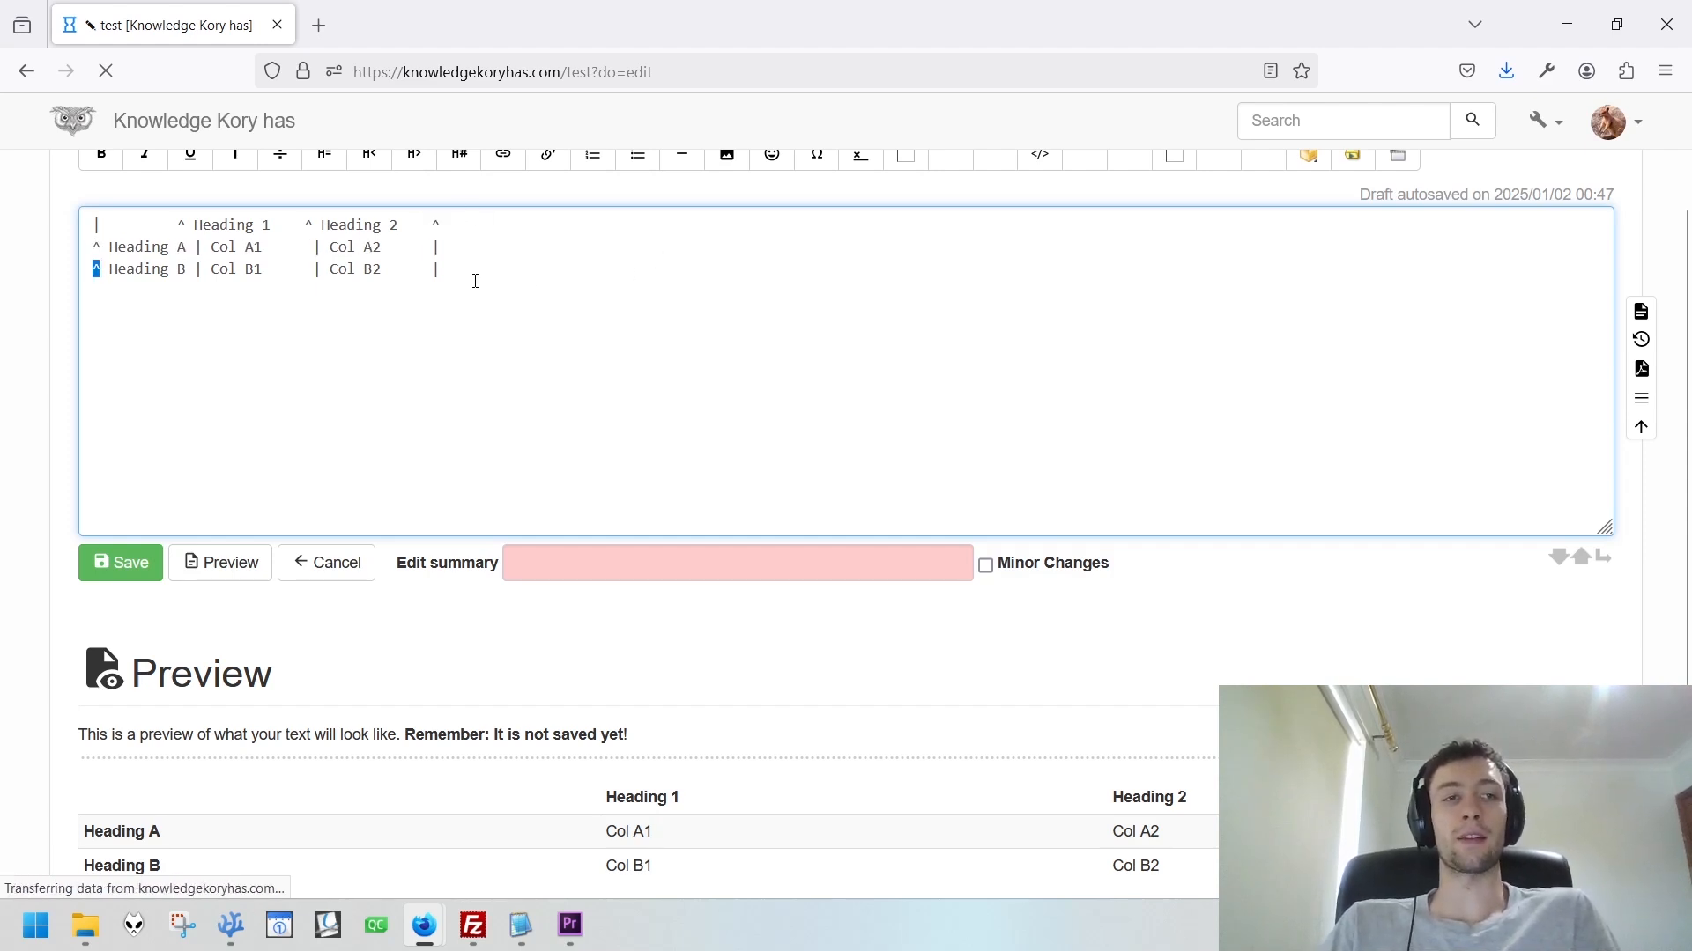
# Compare the source's vertical and horizontal header markers with the previewed Heading 1, Heading 2, Heading A and Heading B cells.
pyautogui.moveTo(219, 248); pyautogui.dragTo(188, 297)
pyautogui.moveTo(95, 226); pyautogui.dragTo(94, 261)
pyautogui.click(438, 229)
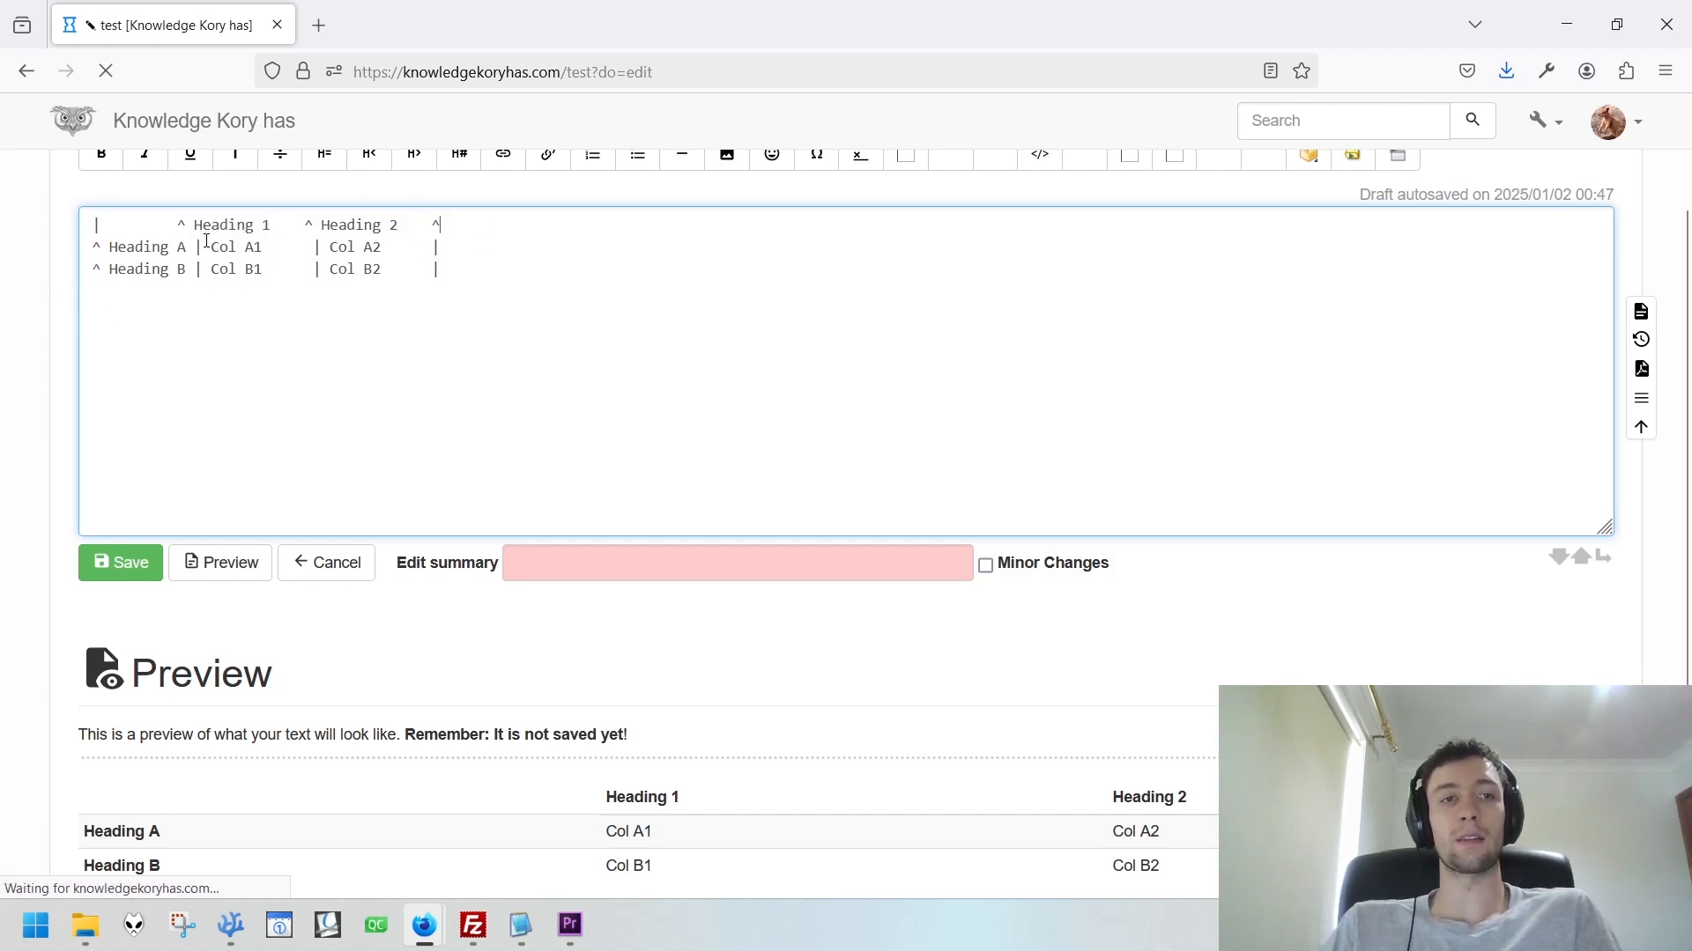
pyautogui.middleClick(561, 683)
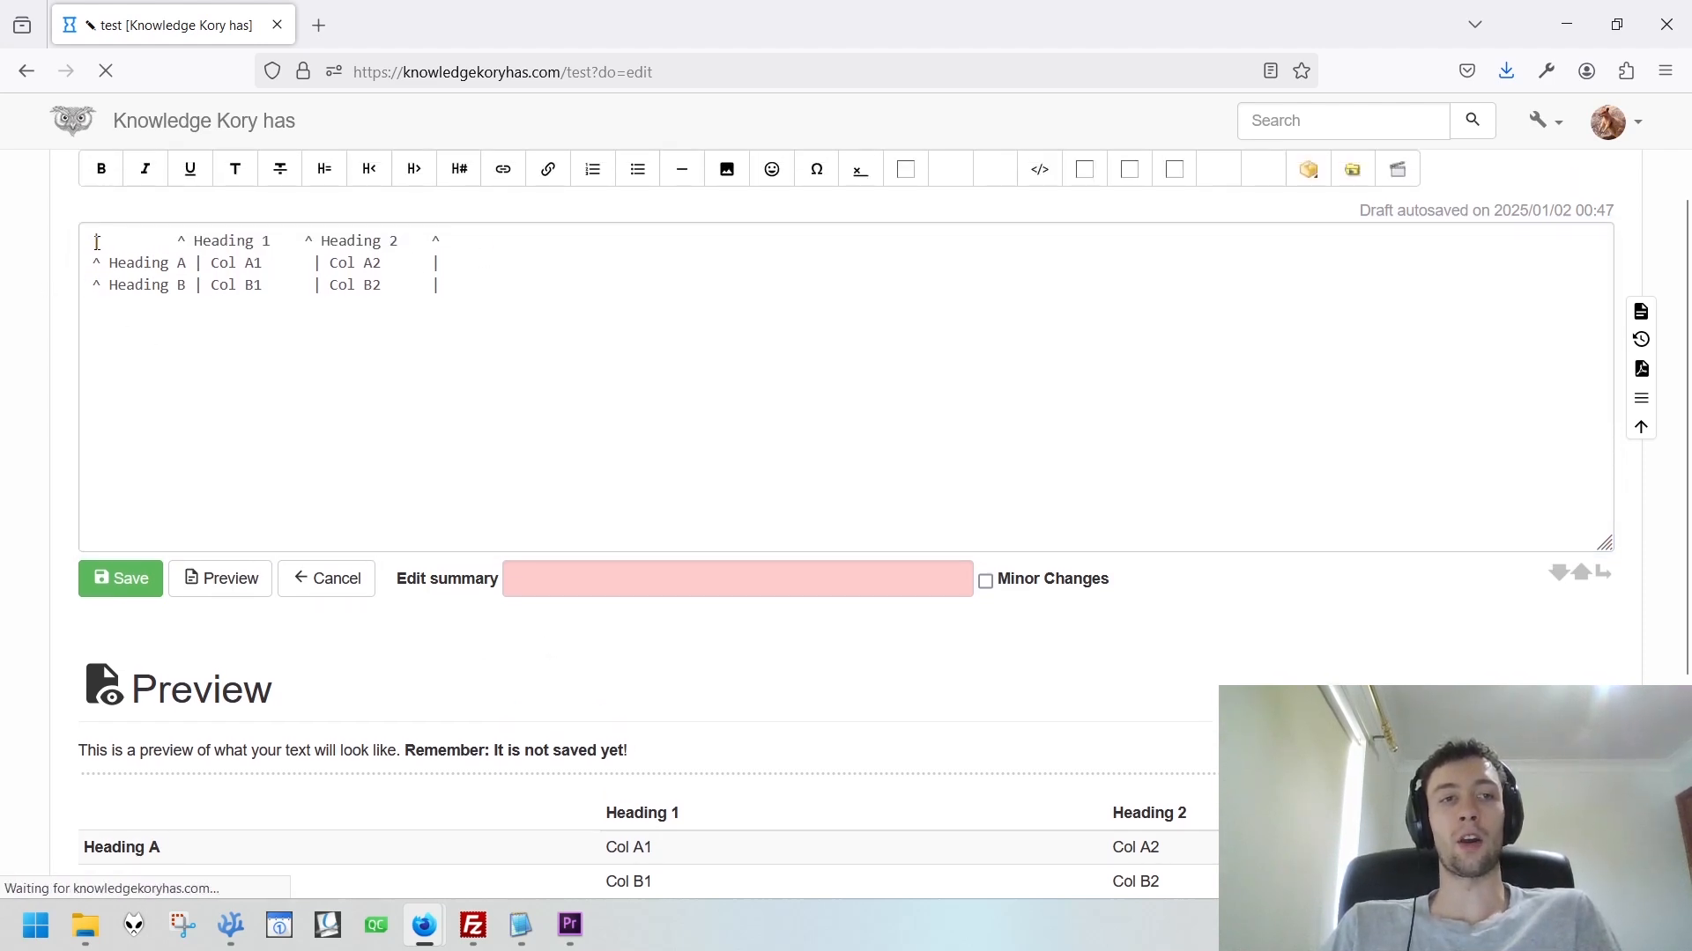
pyautogui.middleClick(438, 707)
pyautogui.scroll(-3, 437, 707)
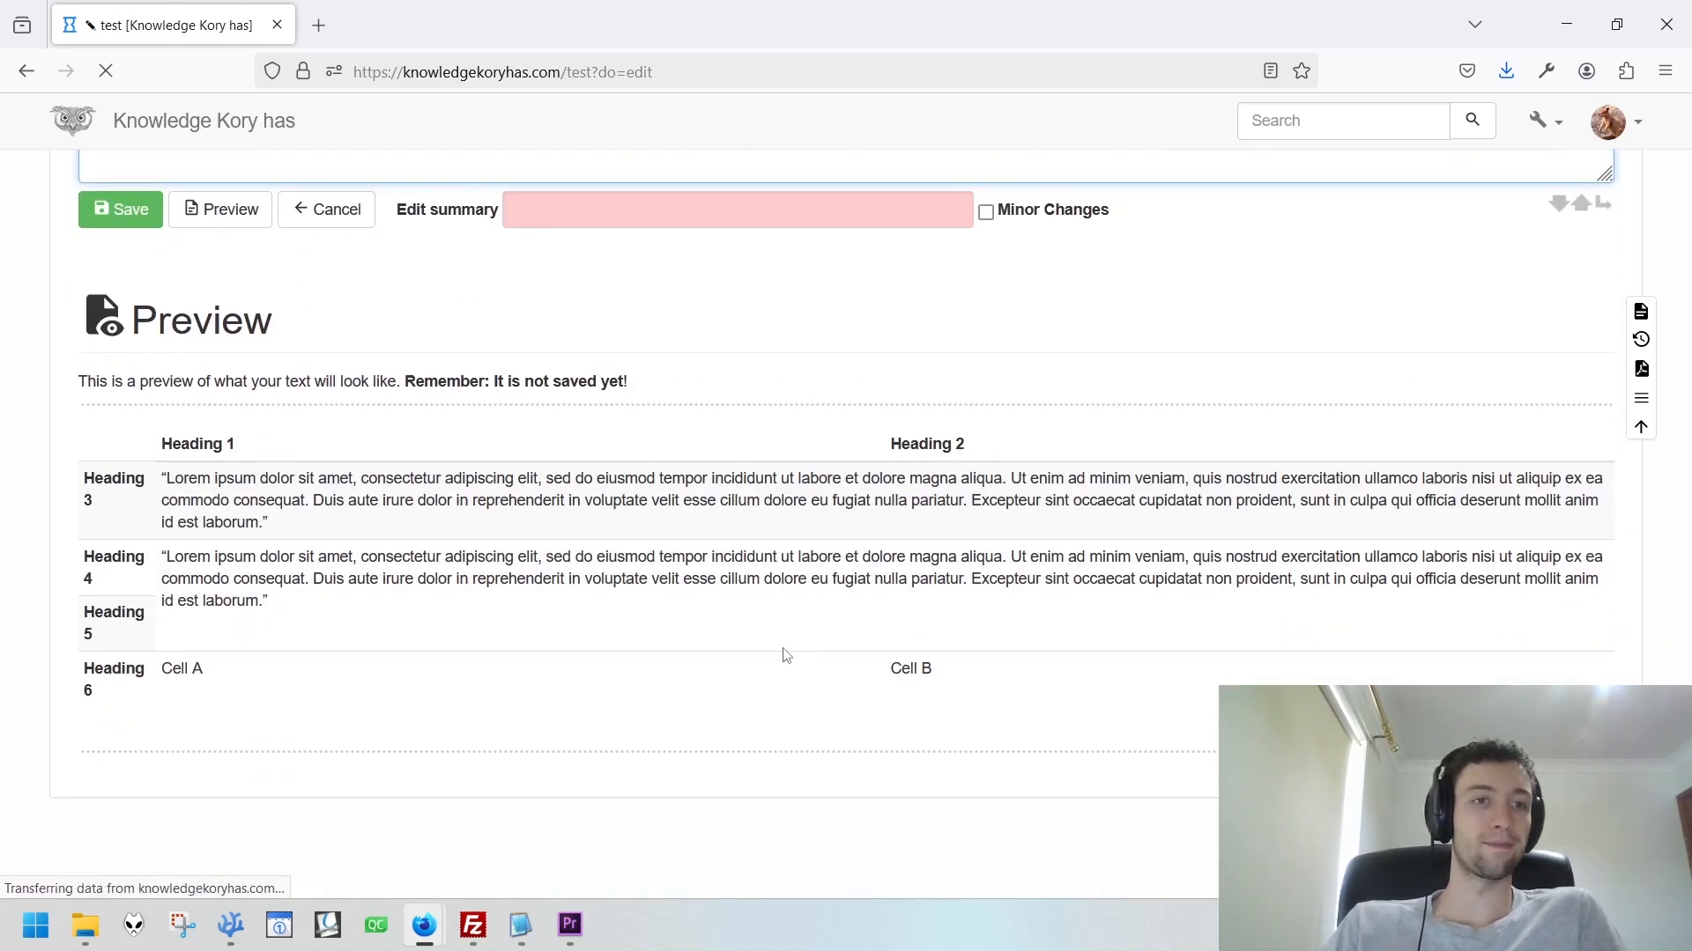
# Examine the spanned Lorem ipsum cells, Cell A and Cell B in the combined table's preview and compare them with the source markup.
pyautogui.moveTo(271, 527); pyautogui.dragTo(179, 483)
pyautogui.moveTo(276, 601); pyautogui.dragTo(161, 557)
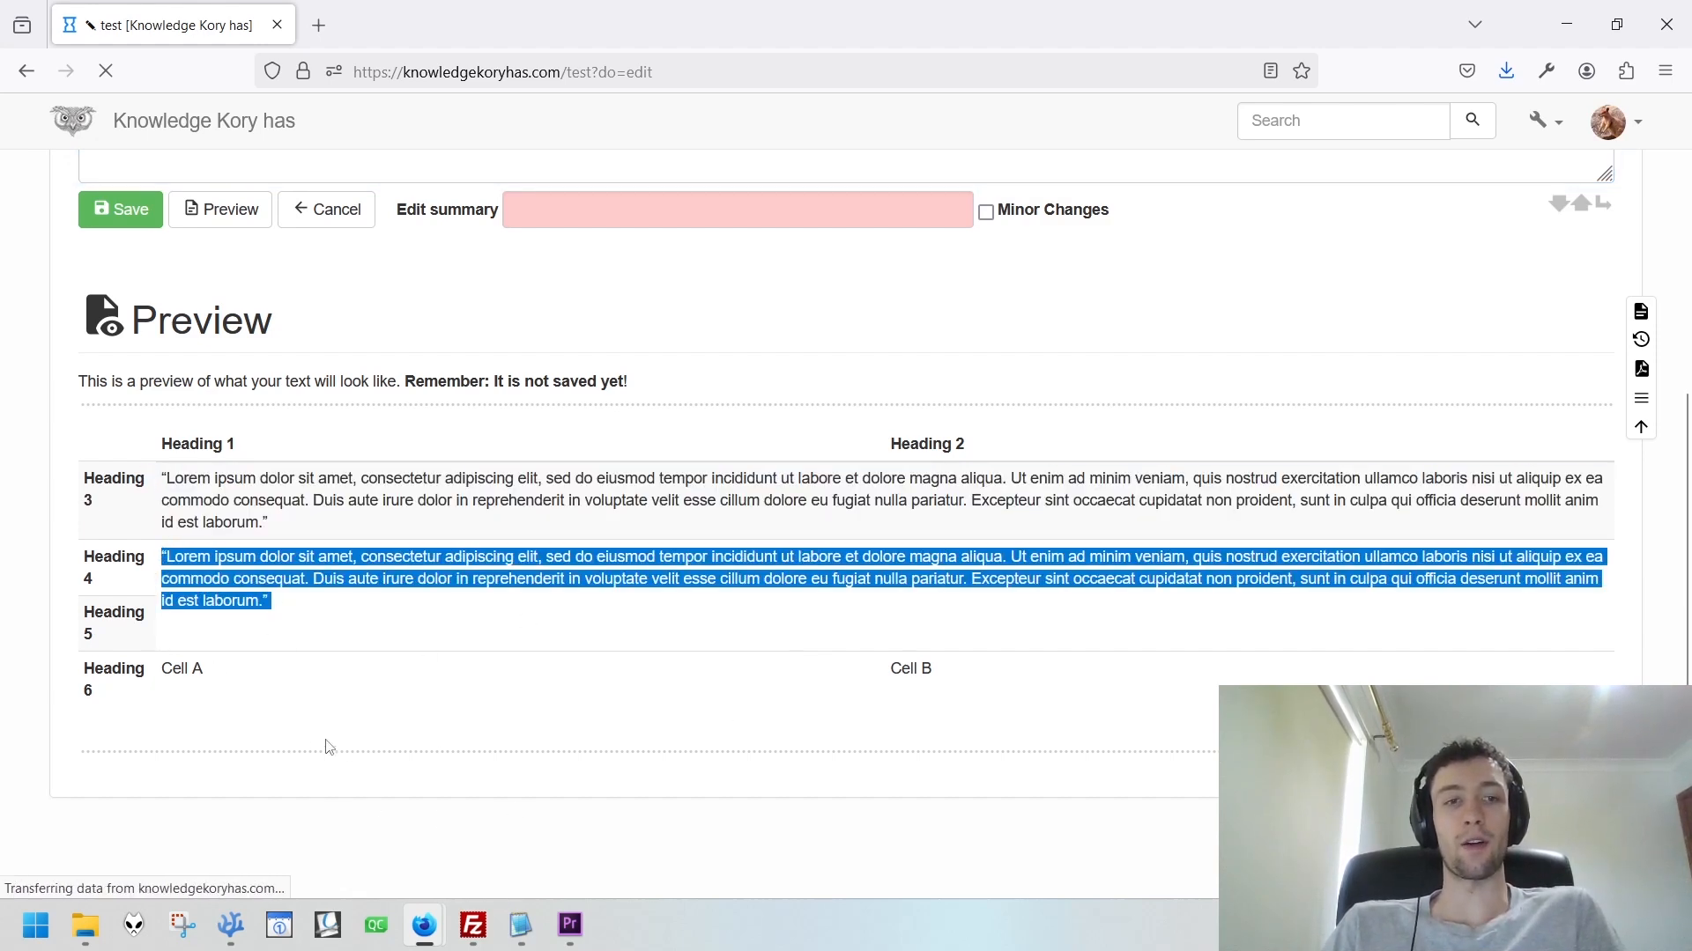
pyautogui.moveTo(204, 672); pyautogui.dragTo(179, 688)
pyautogui.moveTo(918, 671); pyautogui.dragTo(888, 675)
pyautogui.middleClick(788, 764)
pyautogui.scroll(6, 788, 765)
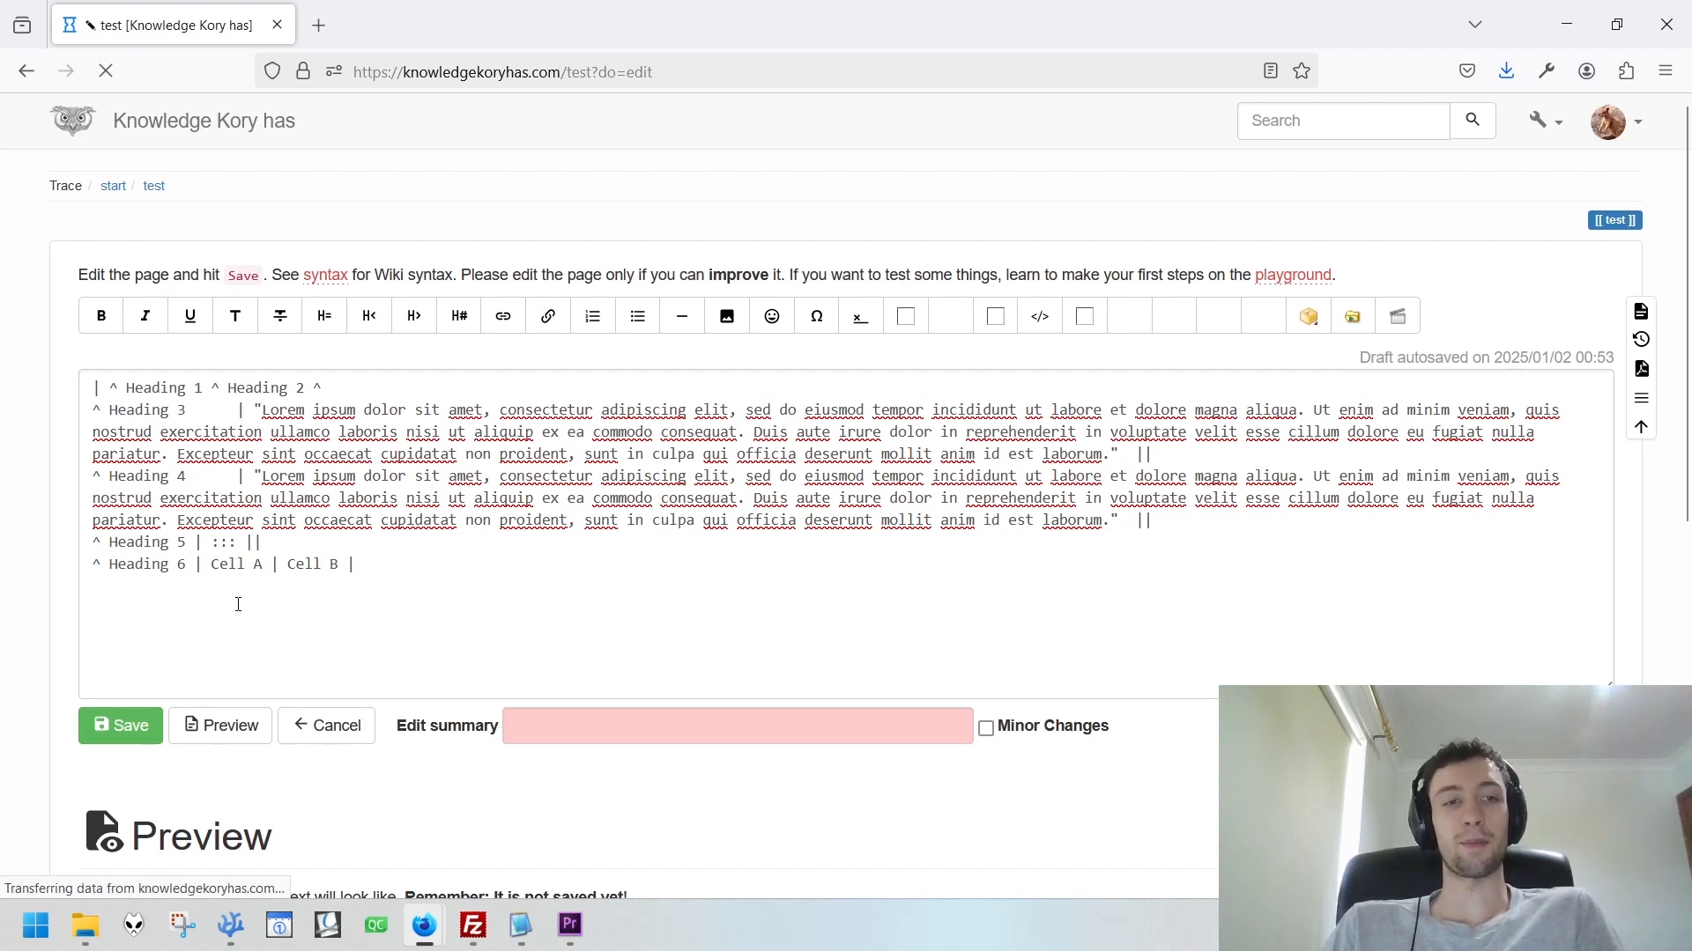
pyautogui.click(110, 393)
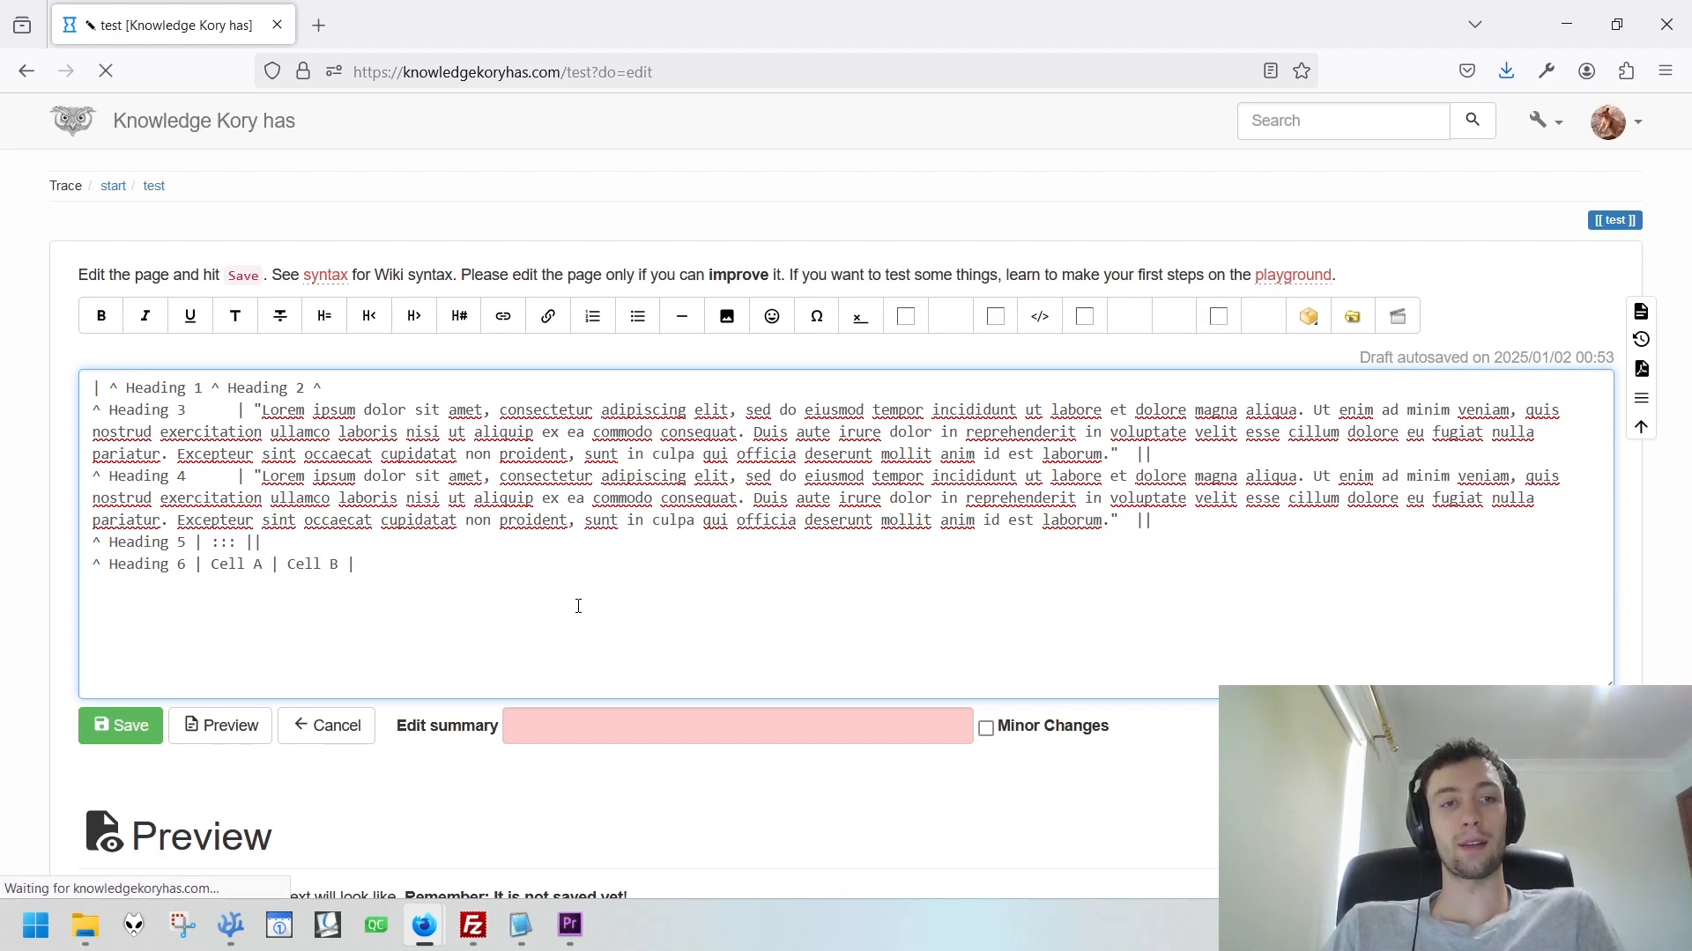
pyautogui.scroll(-5, 578, 606)
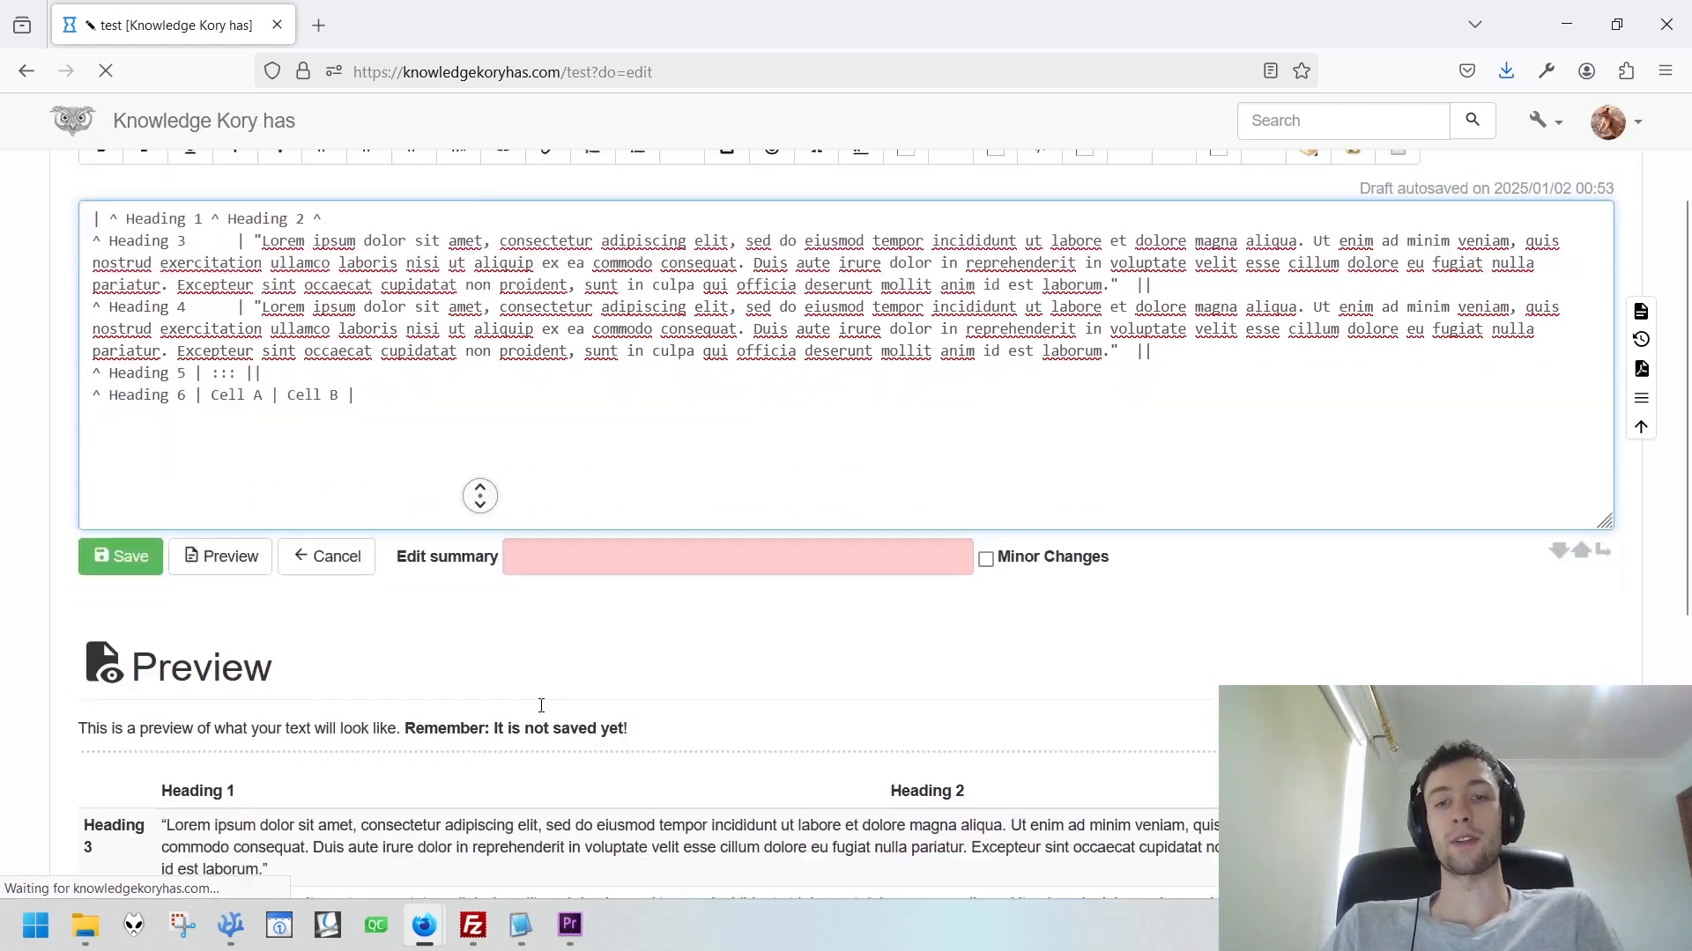
pyautogui.scroll(5, 503, 539)
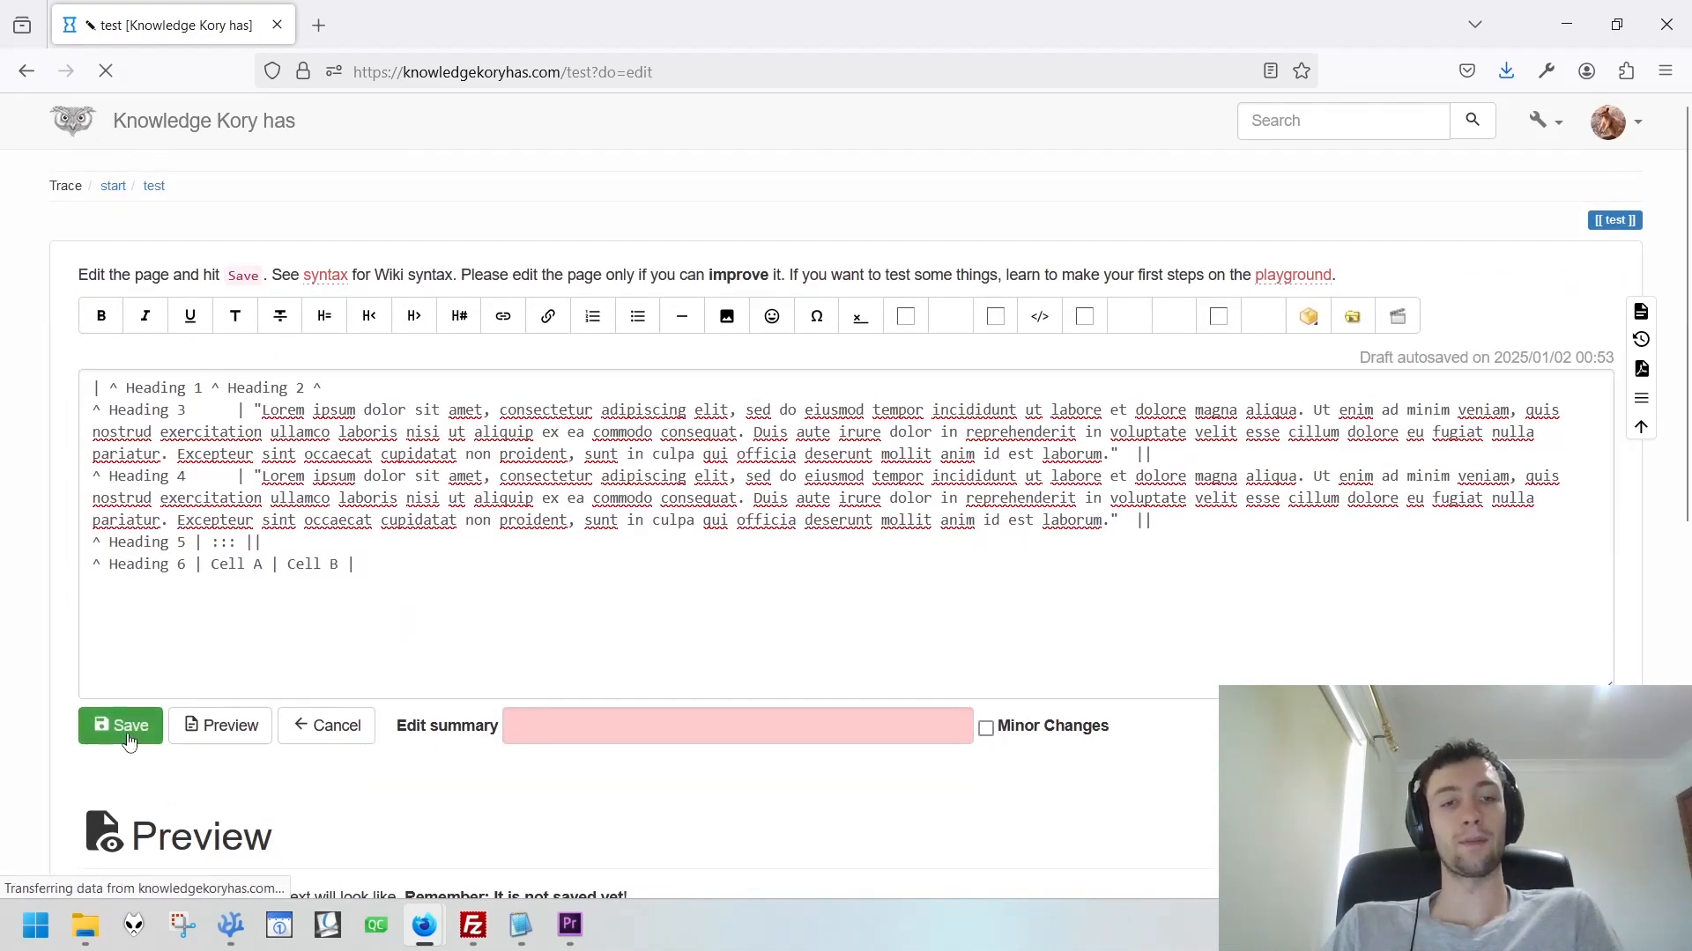
pyautogui.rightClick(1427, 925)
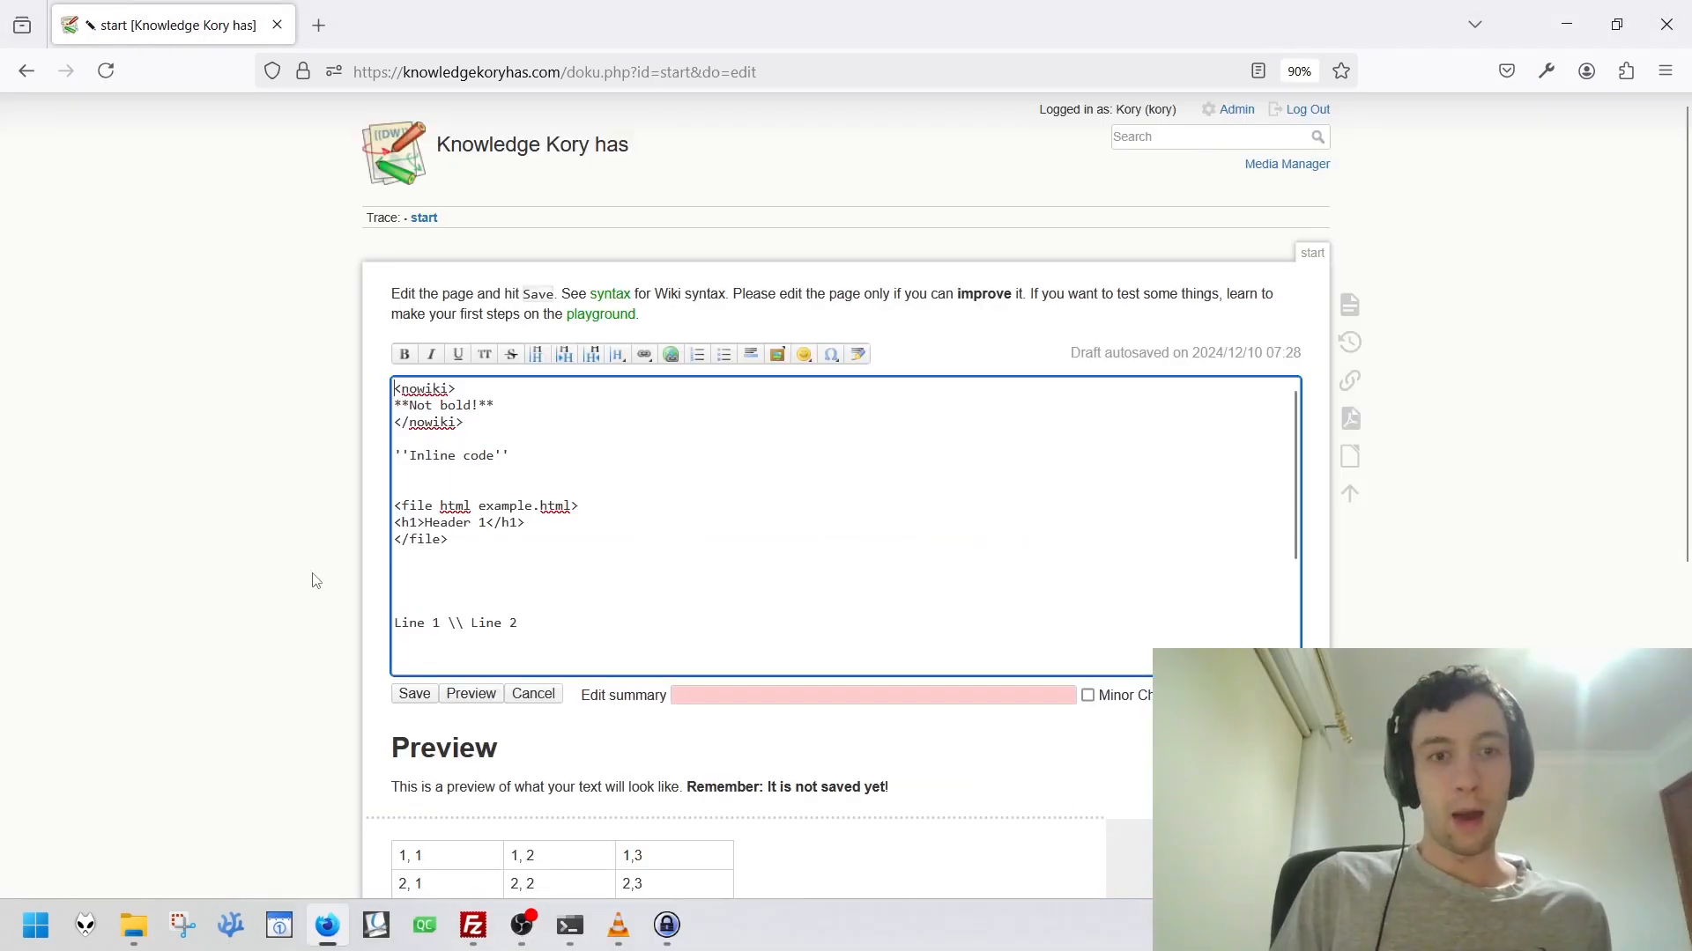
# Insert a **Bold Text** line above the <nowiki> block on the start page and preview the result.
pyautogui.click(472, 626)
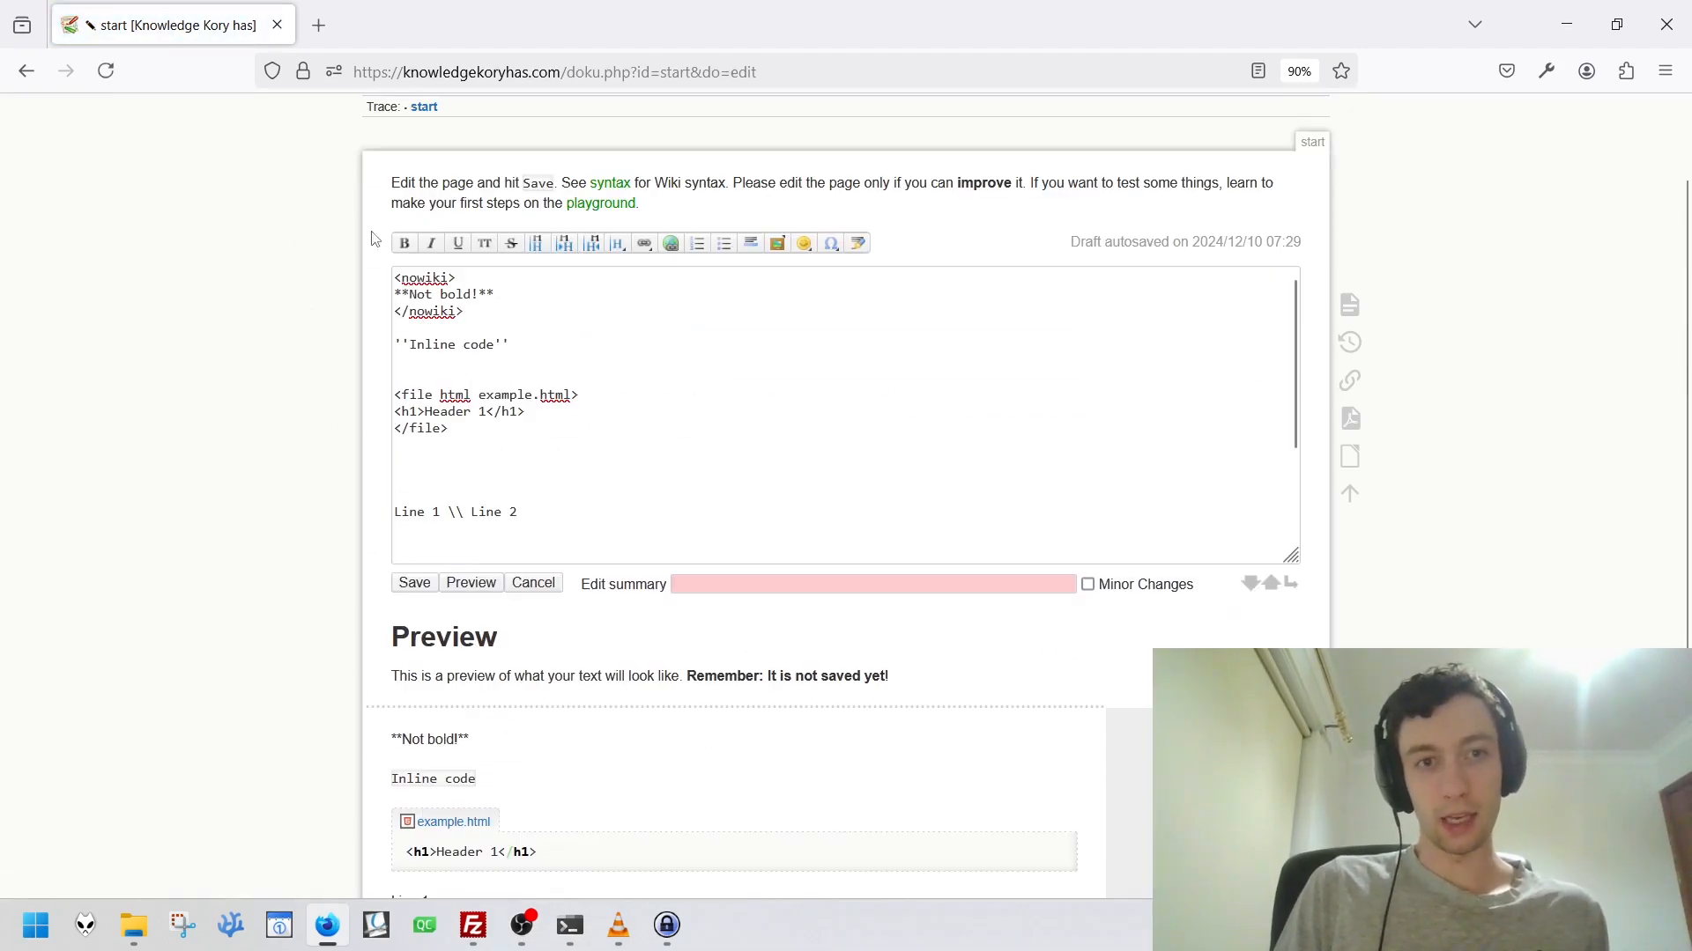
pyautogui.click(395, 277)
pyautogui.press('Return')
pyautogui.press('Up')
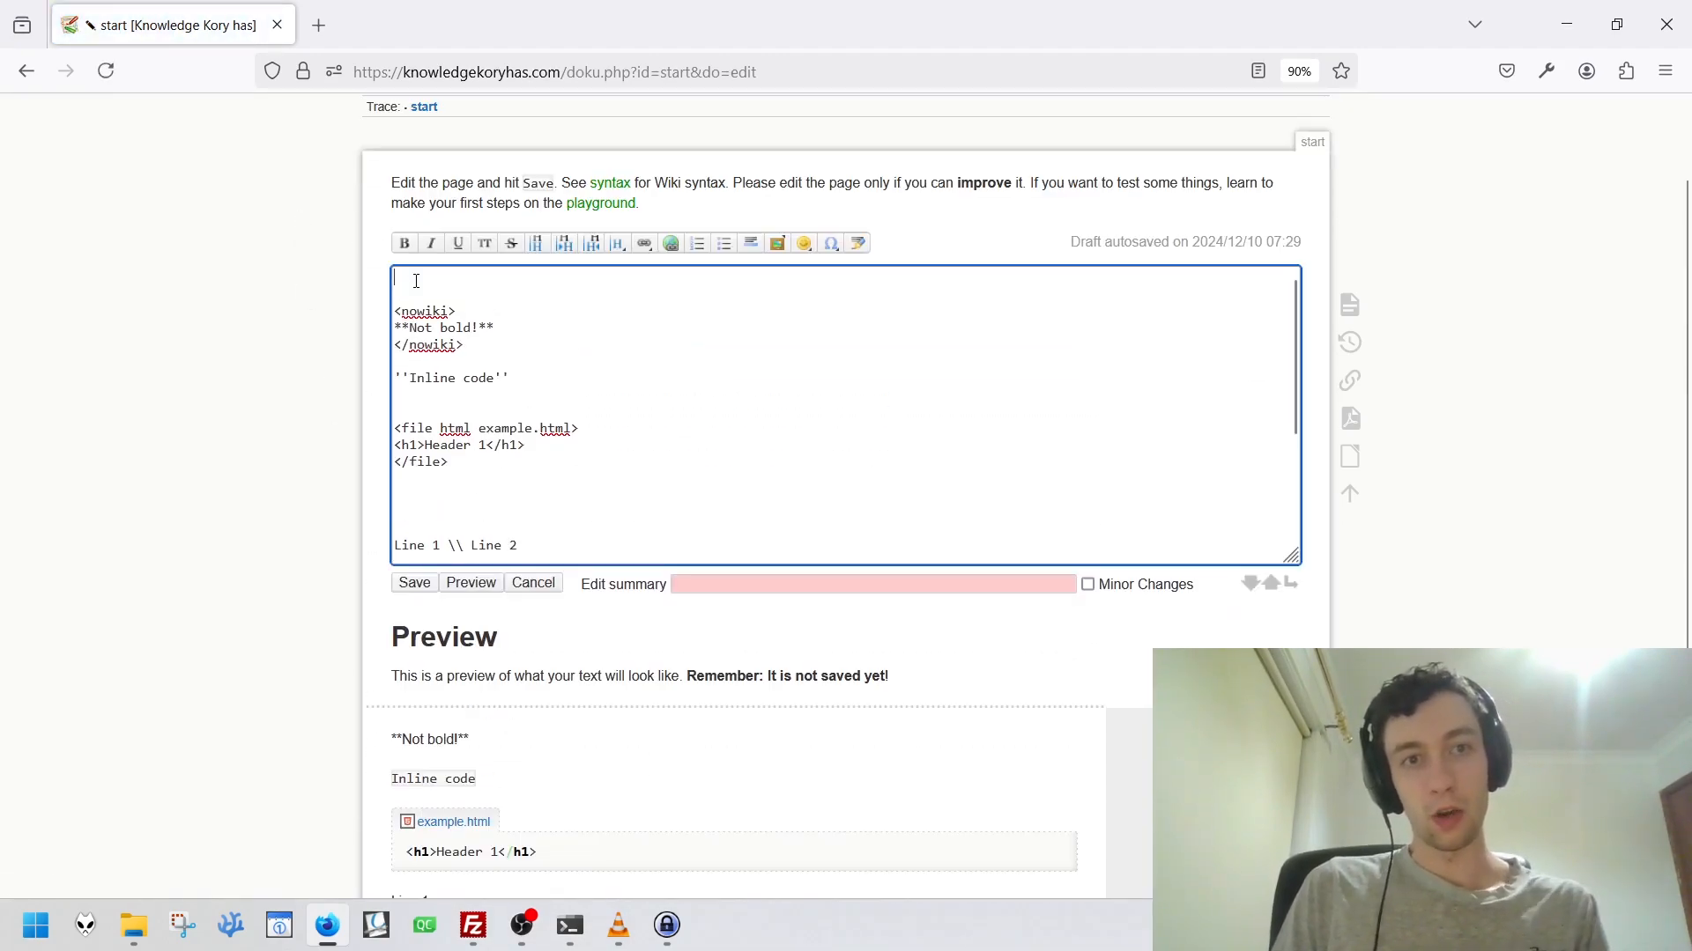
pyautogui.click(405, 246)
pyautogui.click(471, 583)
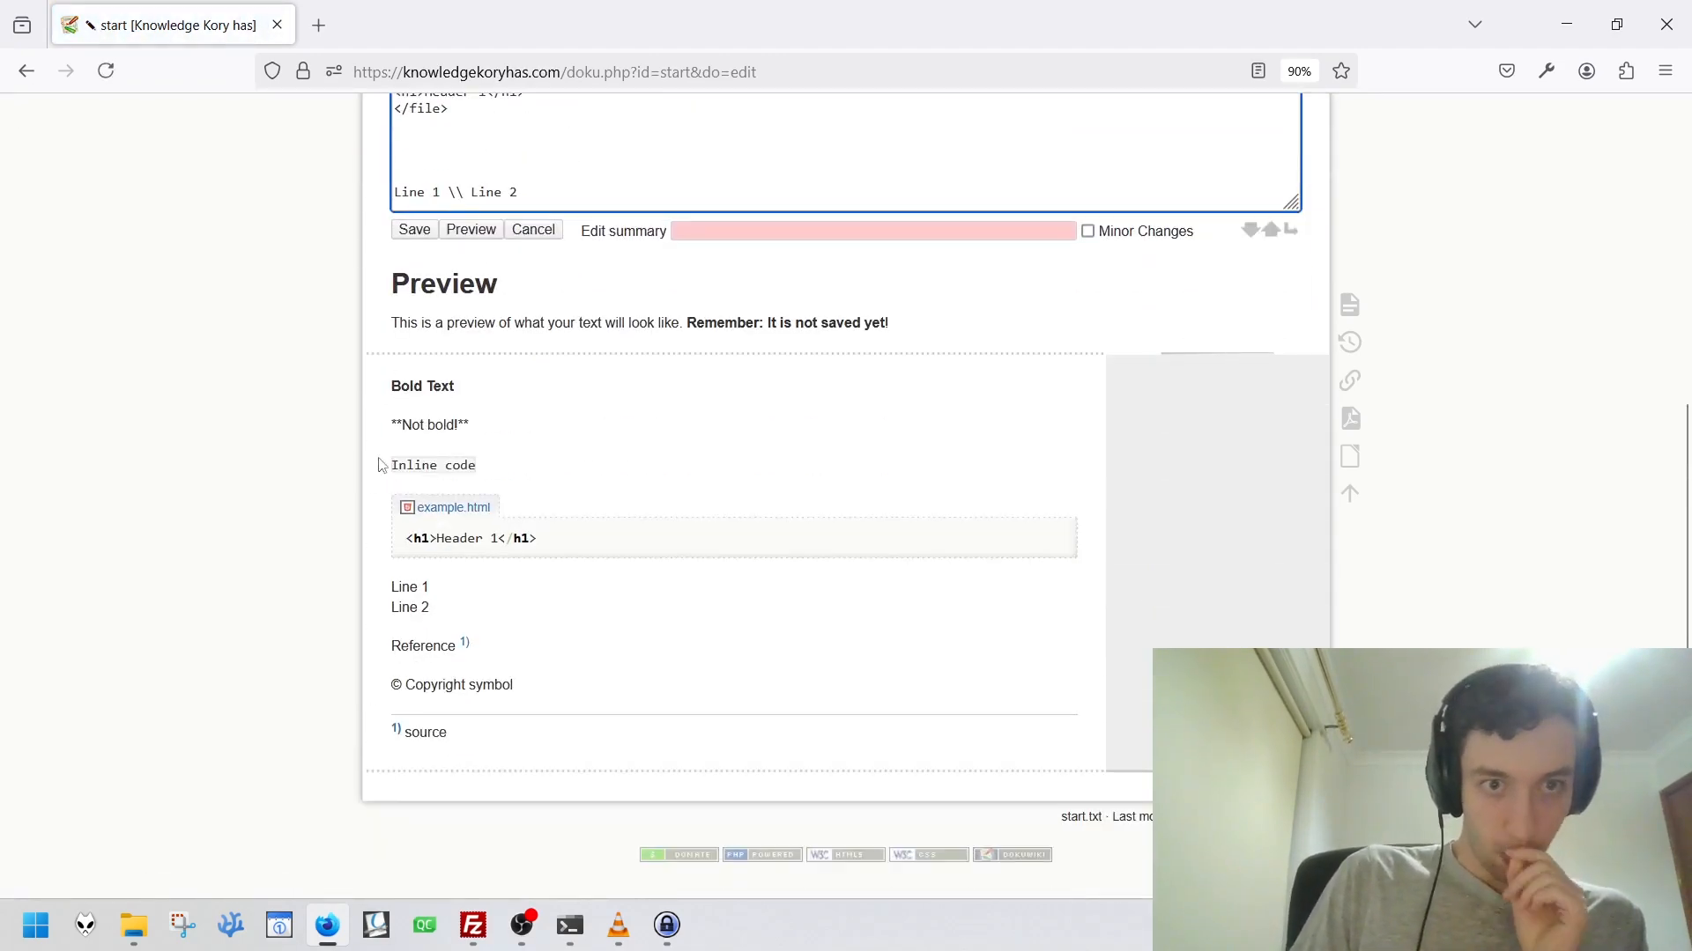
# Delete the bold text line and the <nowiki> block from the source, and preview the page.
pyautogui.scroll(5, 353, 472)
pyautogui.moveTo(476, 423); pyautogui.dragTo(366, 430)
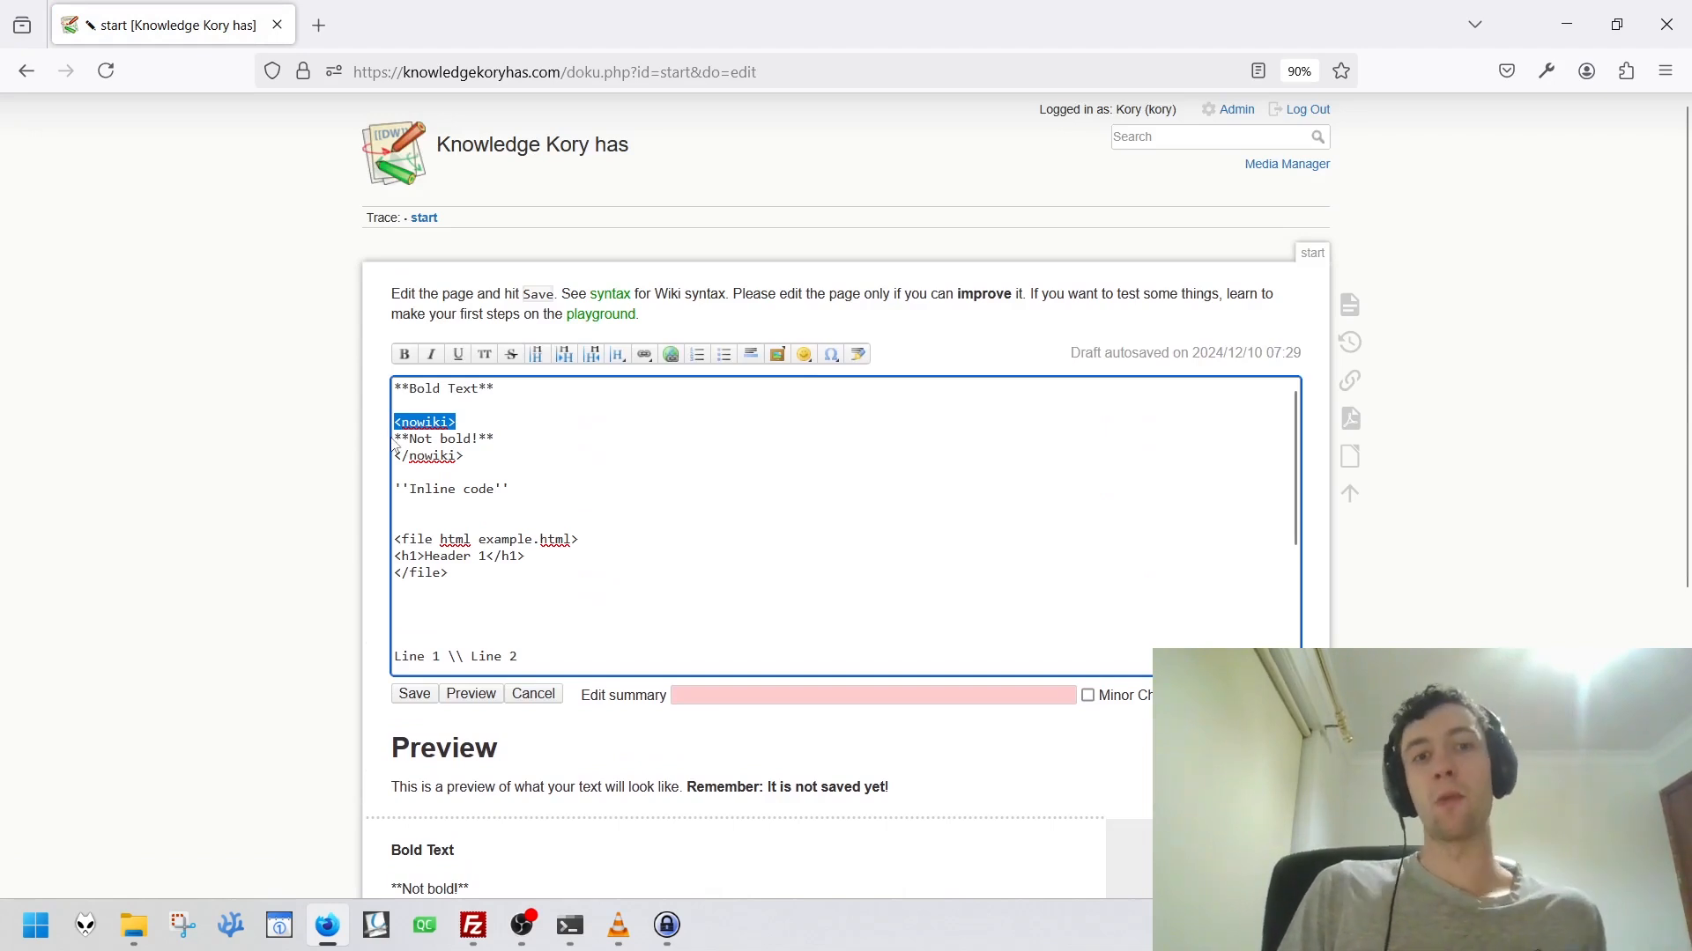
pyautogui.moveTo(541, 446); pyautogui.dragTo(338, 349)
pyautogui.press('Delete')
pyautogui.click(470, 694)
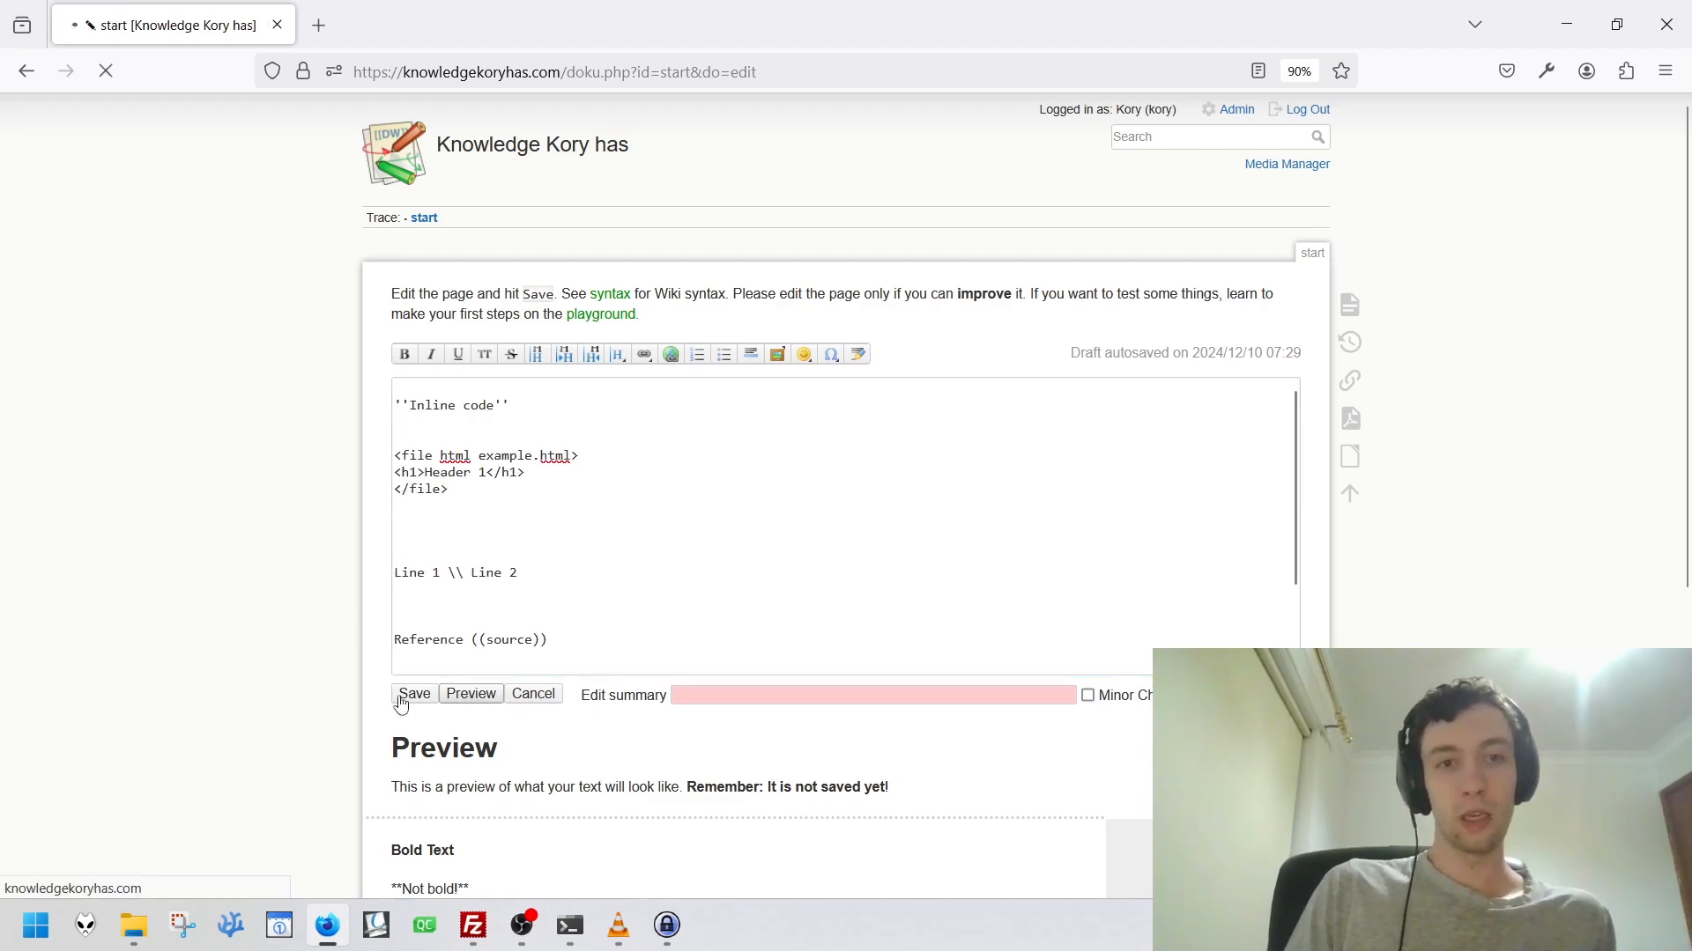
# Insert an empty <code></code> block between the inline code line and the <file> block.
pyautogui.scroll(3, 144, 509)
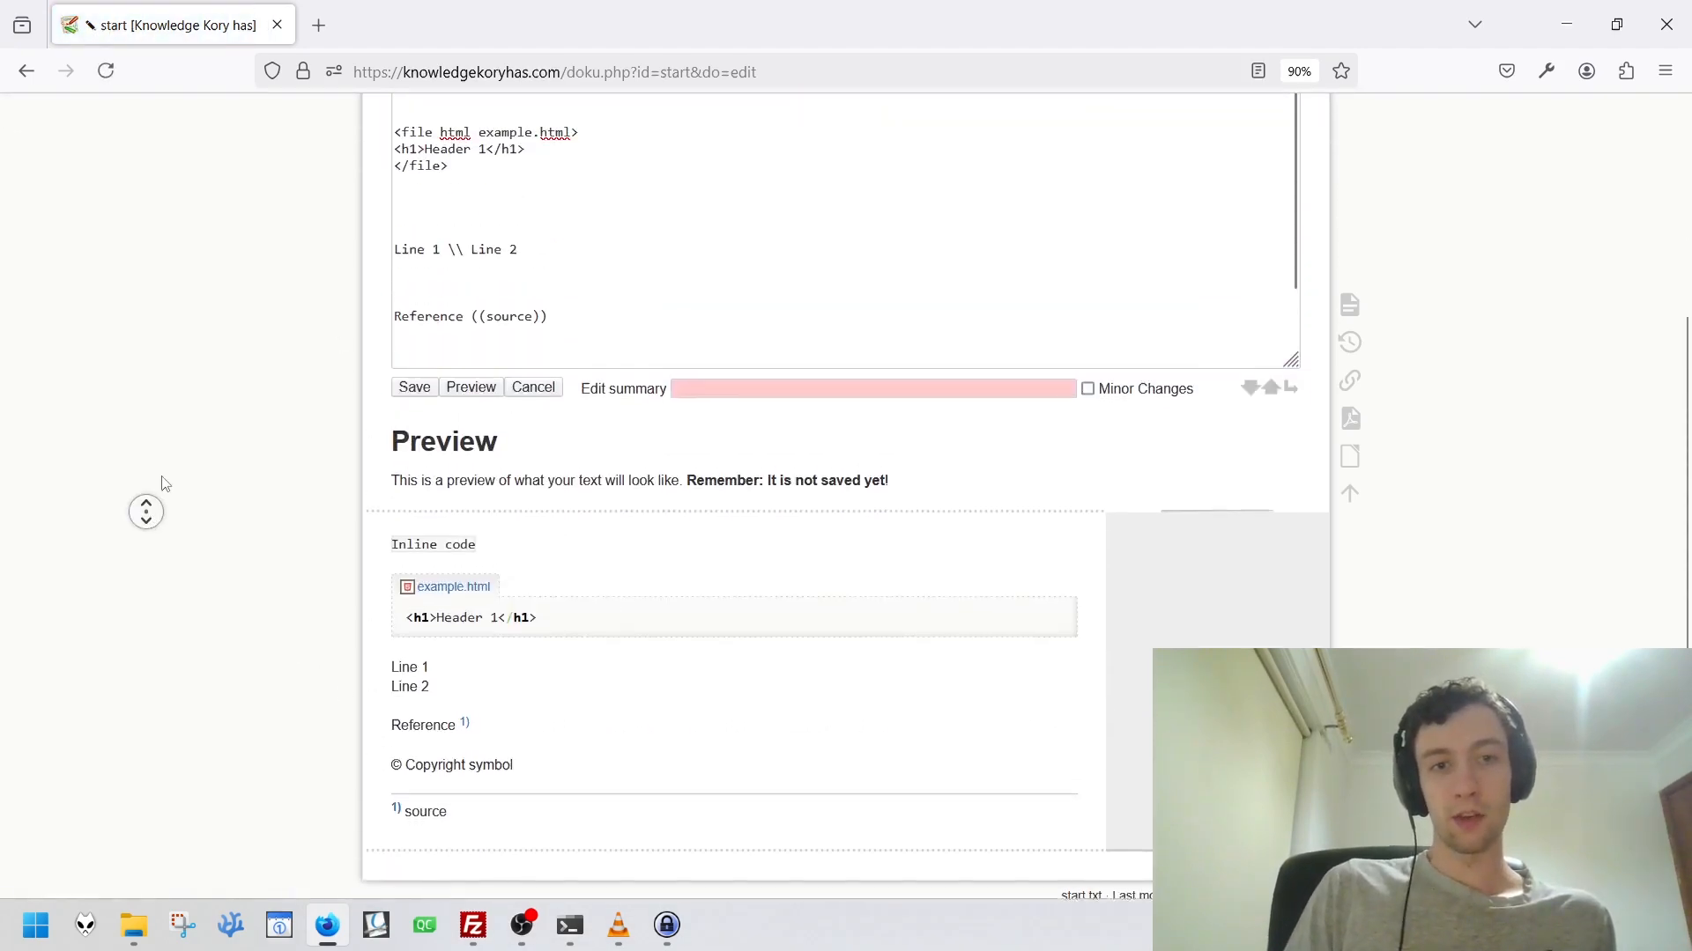
pyautogui.click(527, 222)
pyautogui.press('Return')
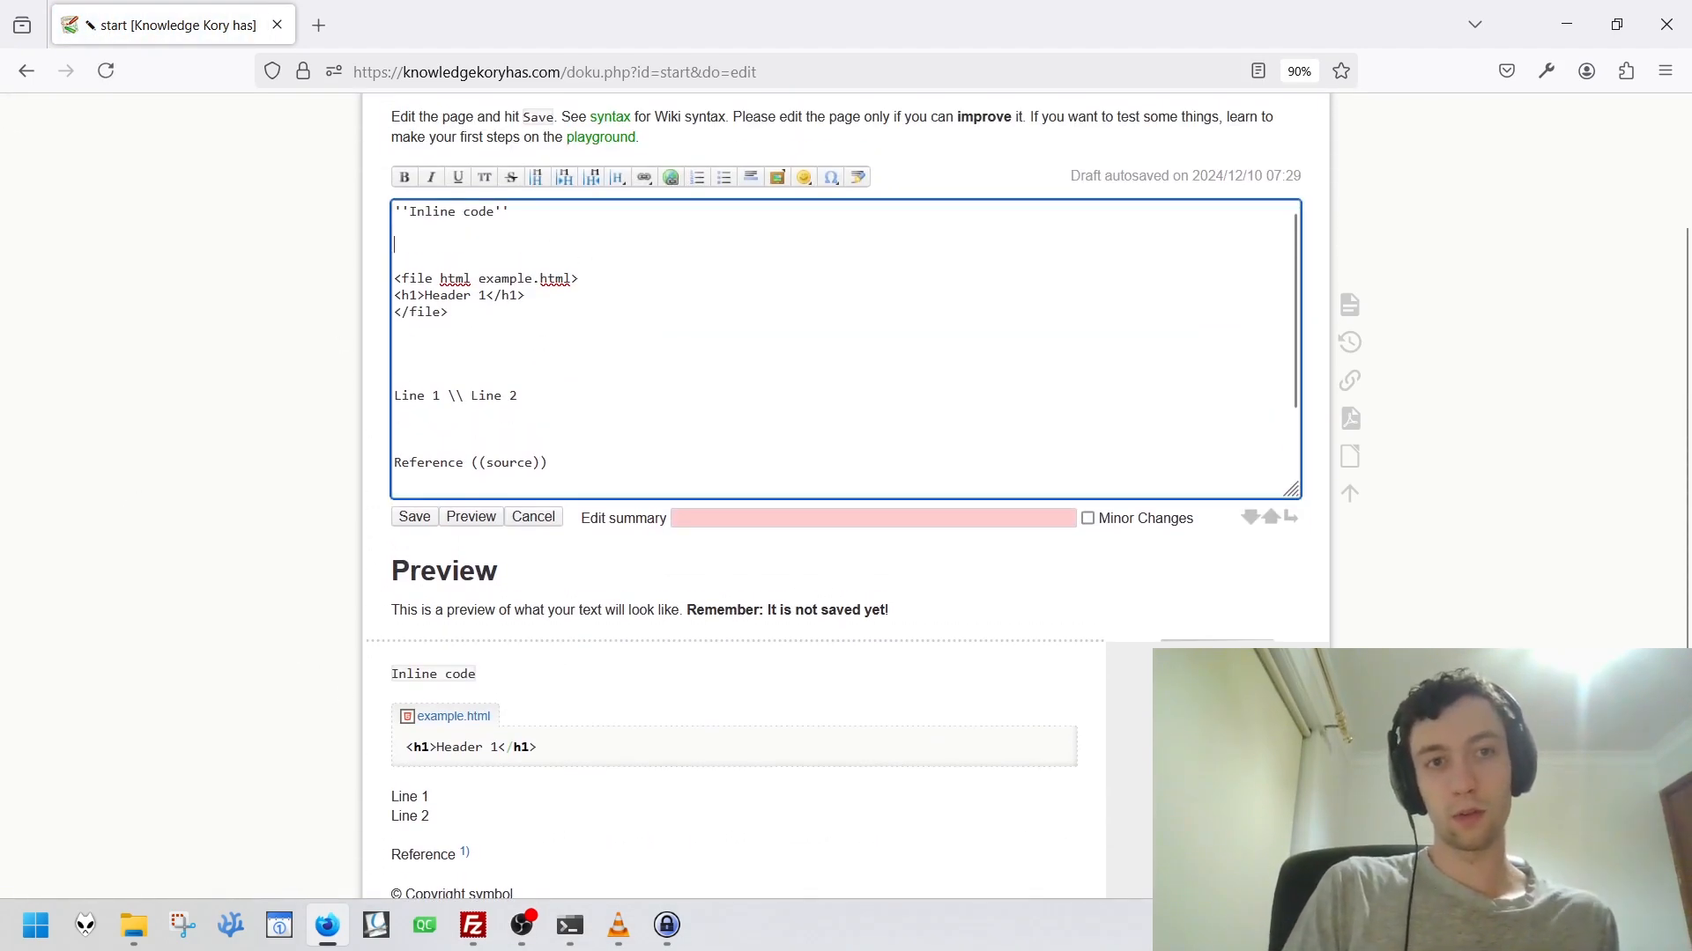
pyautogui.write('<code>')
pyautogui.press('Return')
pyautogui.press('Return')
pyautogui.write('</code>')
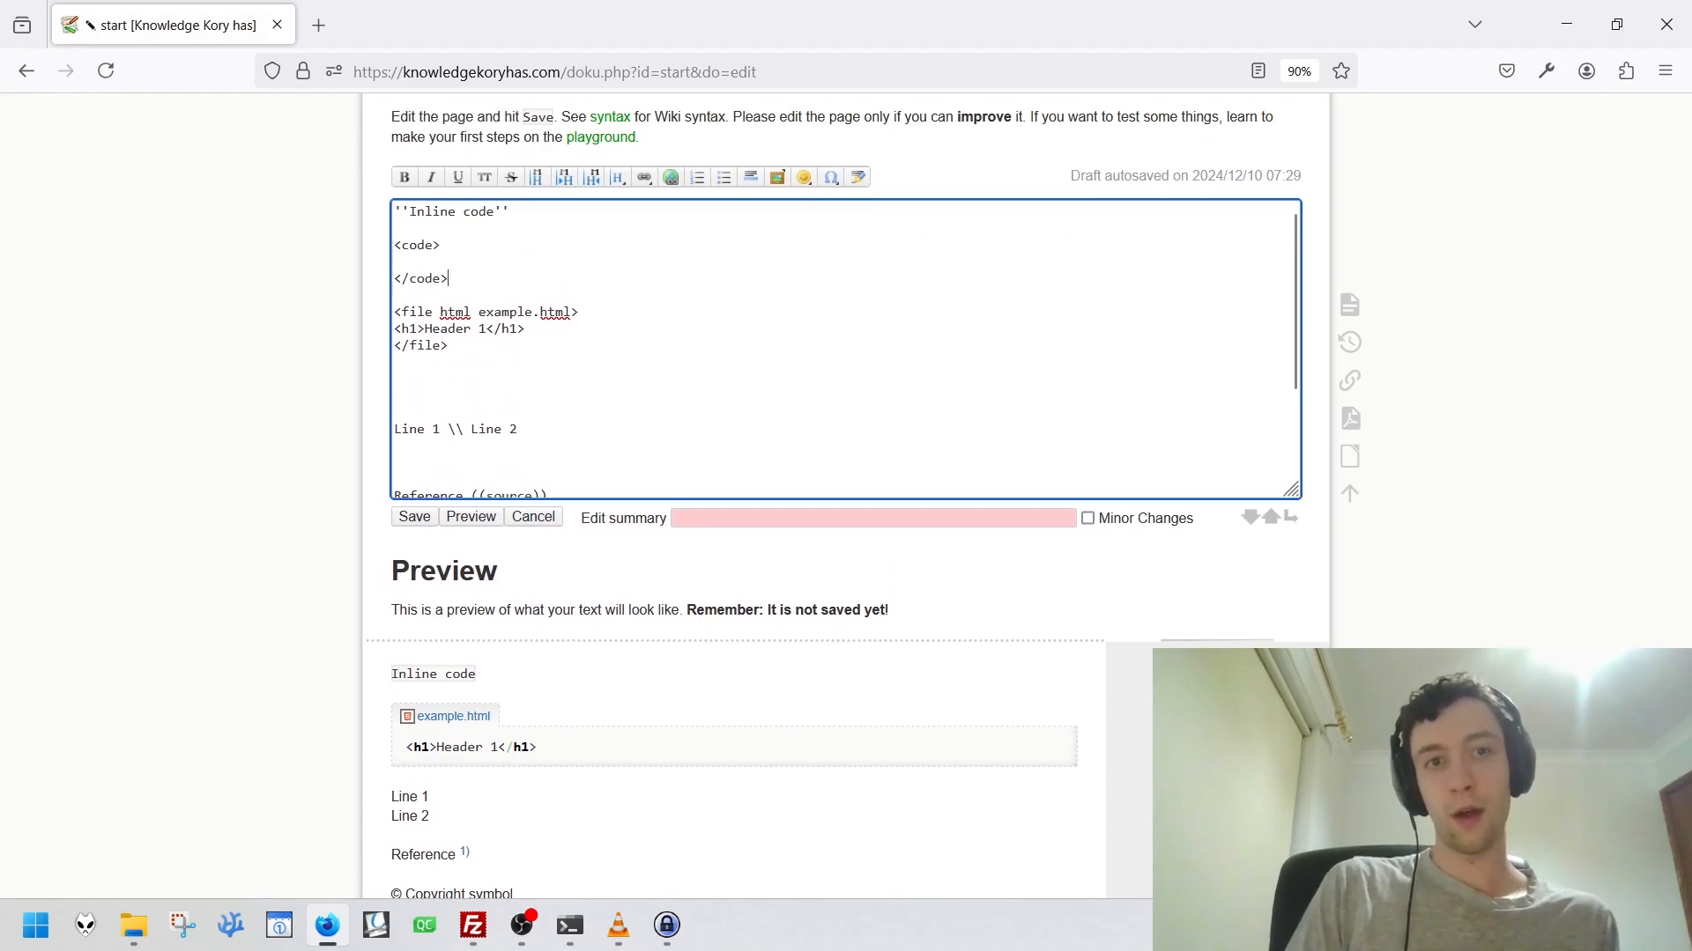
# Delete the empty <code> block, leaving blank lines in its place.
pyautogui.moveTo(496, 276); pyautogui.dragTo(528, 229)
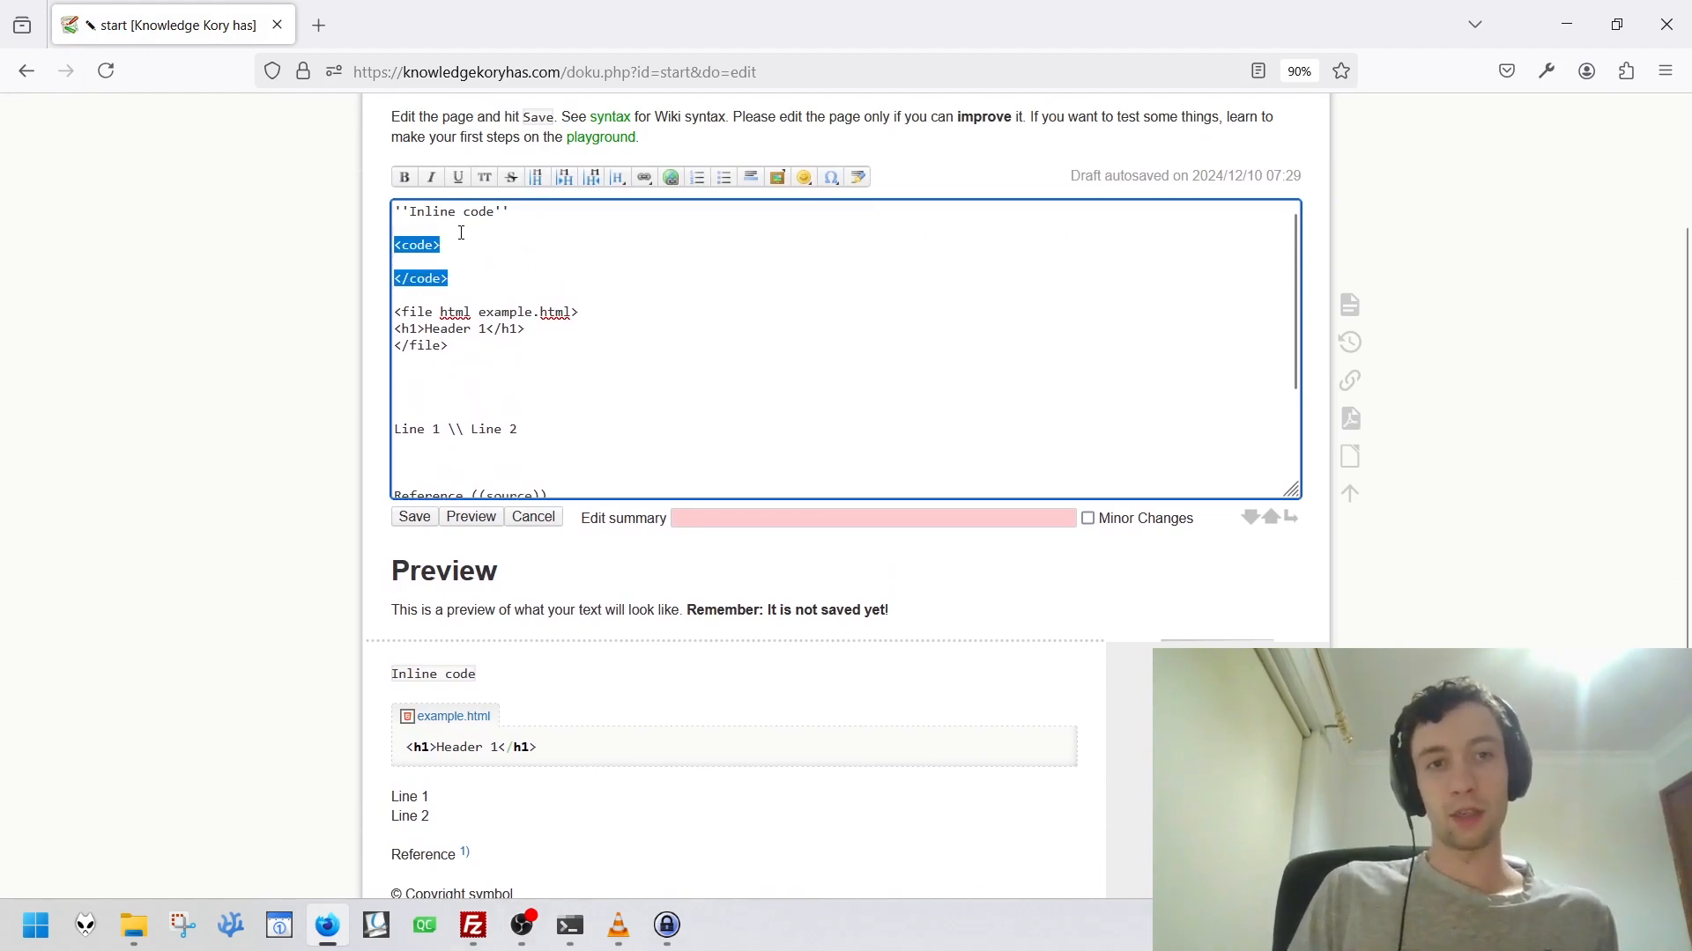
pyautogui.press('BackSpace')
pyautogui.press('Return')
pyautogui.press('Return')
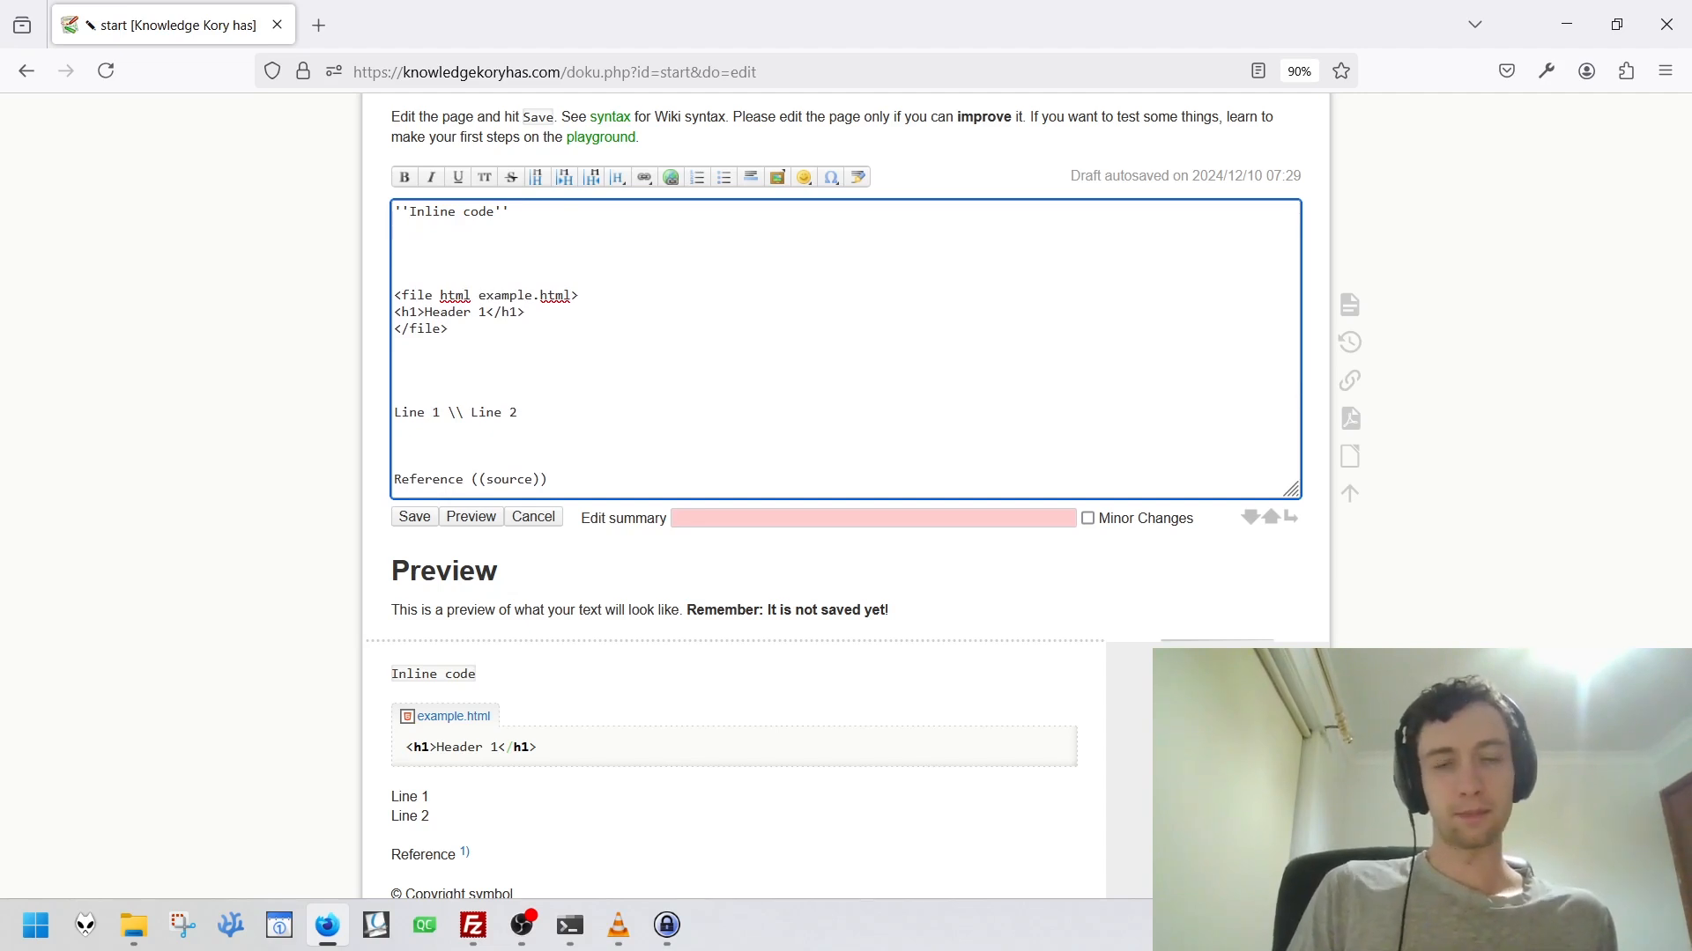
# Compare the ''Inline code'' line with its preview, delete it with the blank lines below, and refresh the preview.
pyautogui.moveTo(406, 674); pyautogui.dragTo(461, 675)
pyautogui.tripleClick(449, 212)
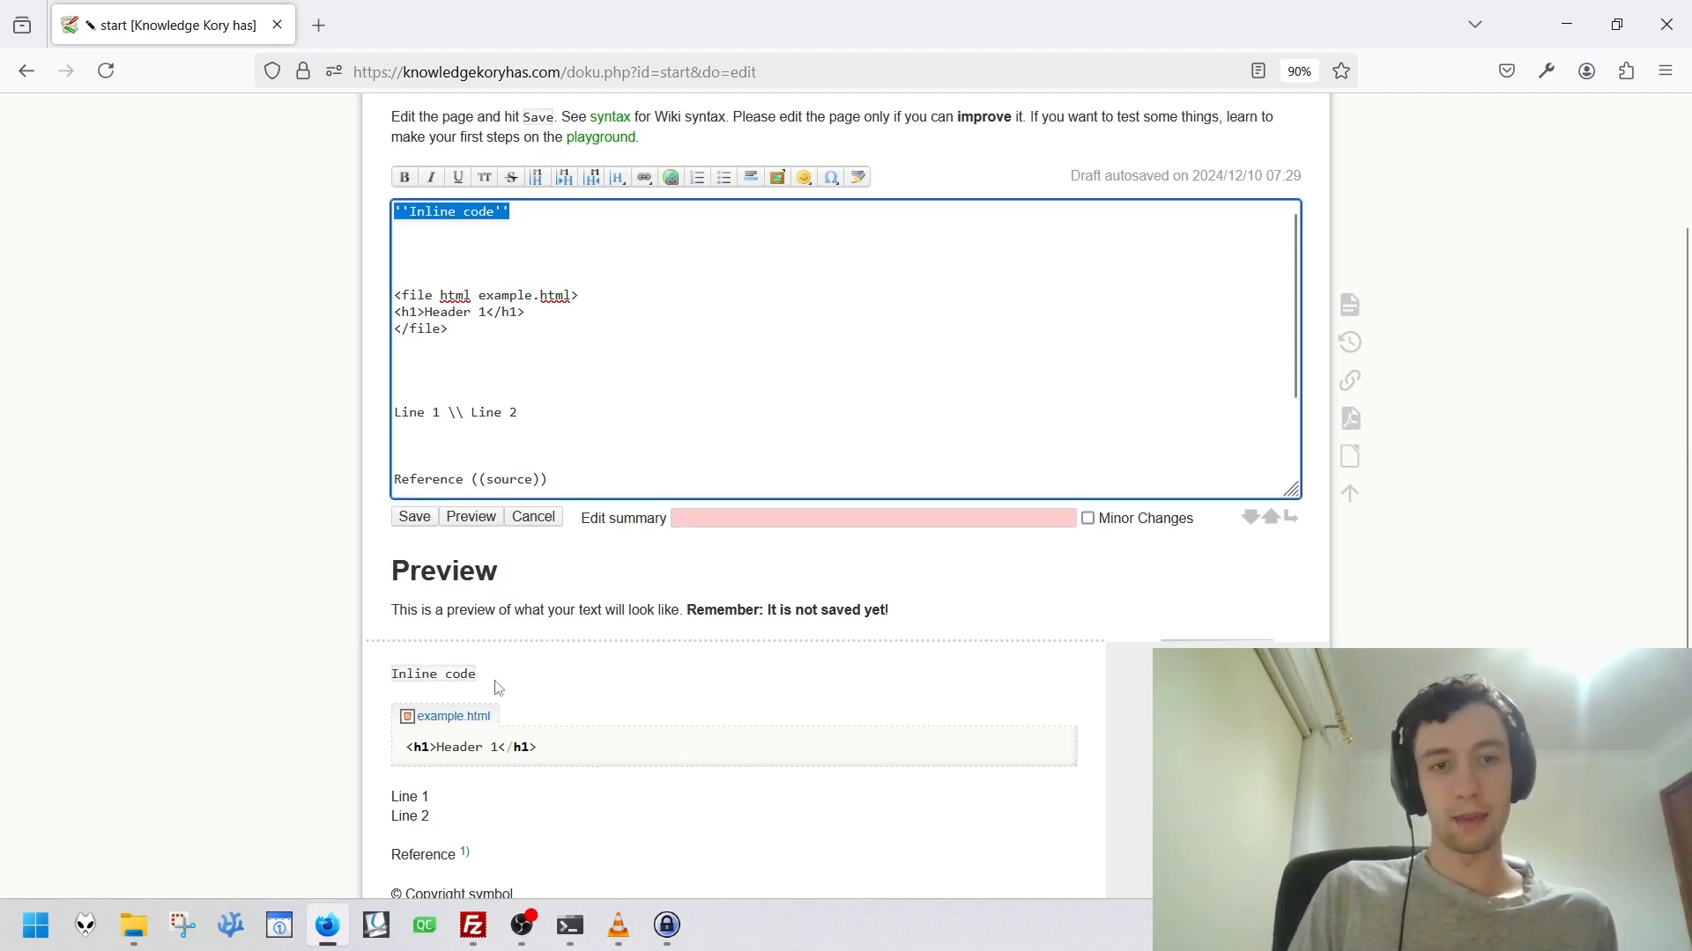
pyautogui.press('Delete')
pyautogui.press('Delete')
pyautogui.press('Delete')
pyautogui.press('Delete')
pyautogui.press('Delete')
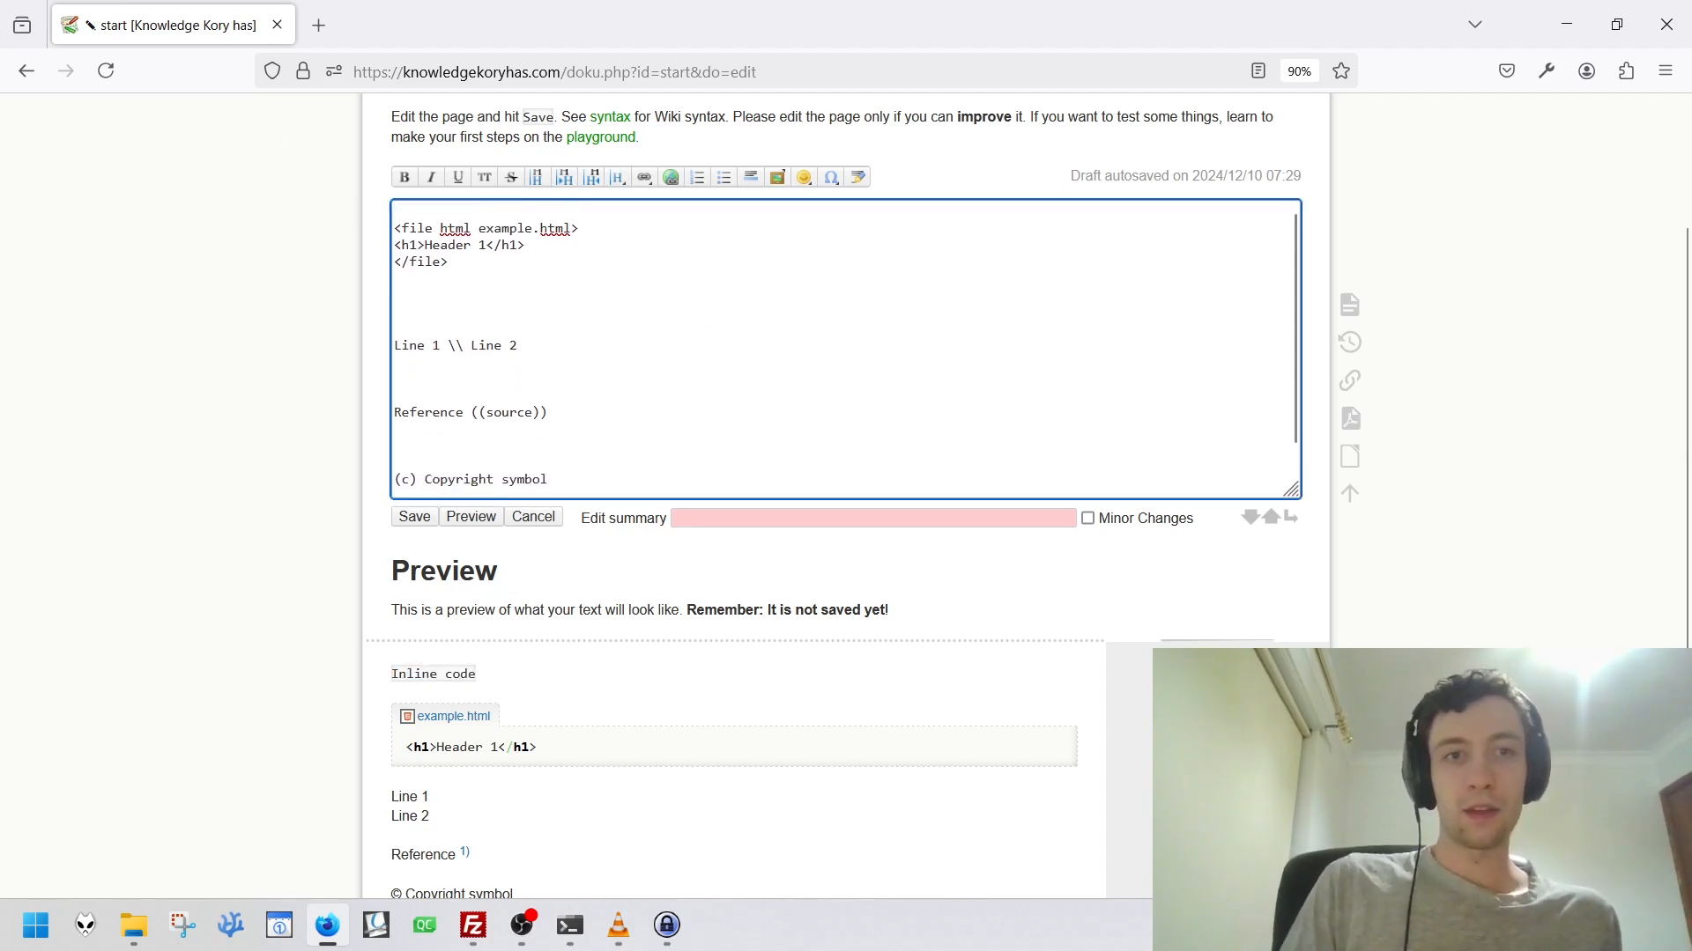
pyautogui.click(469, 518)
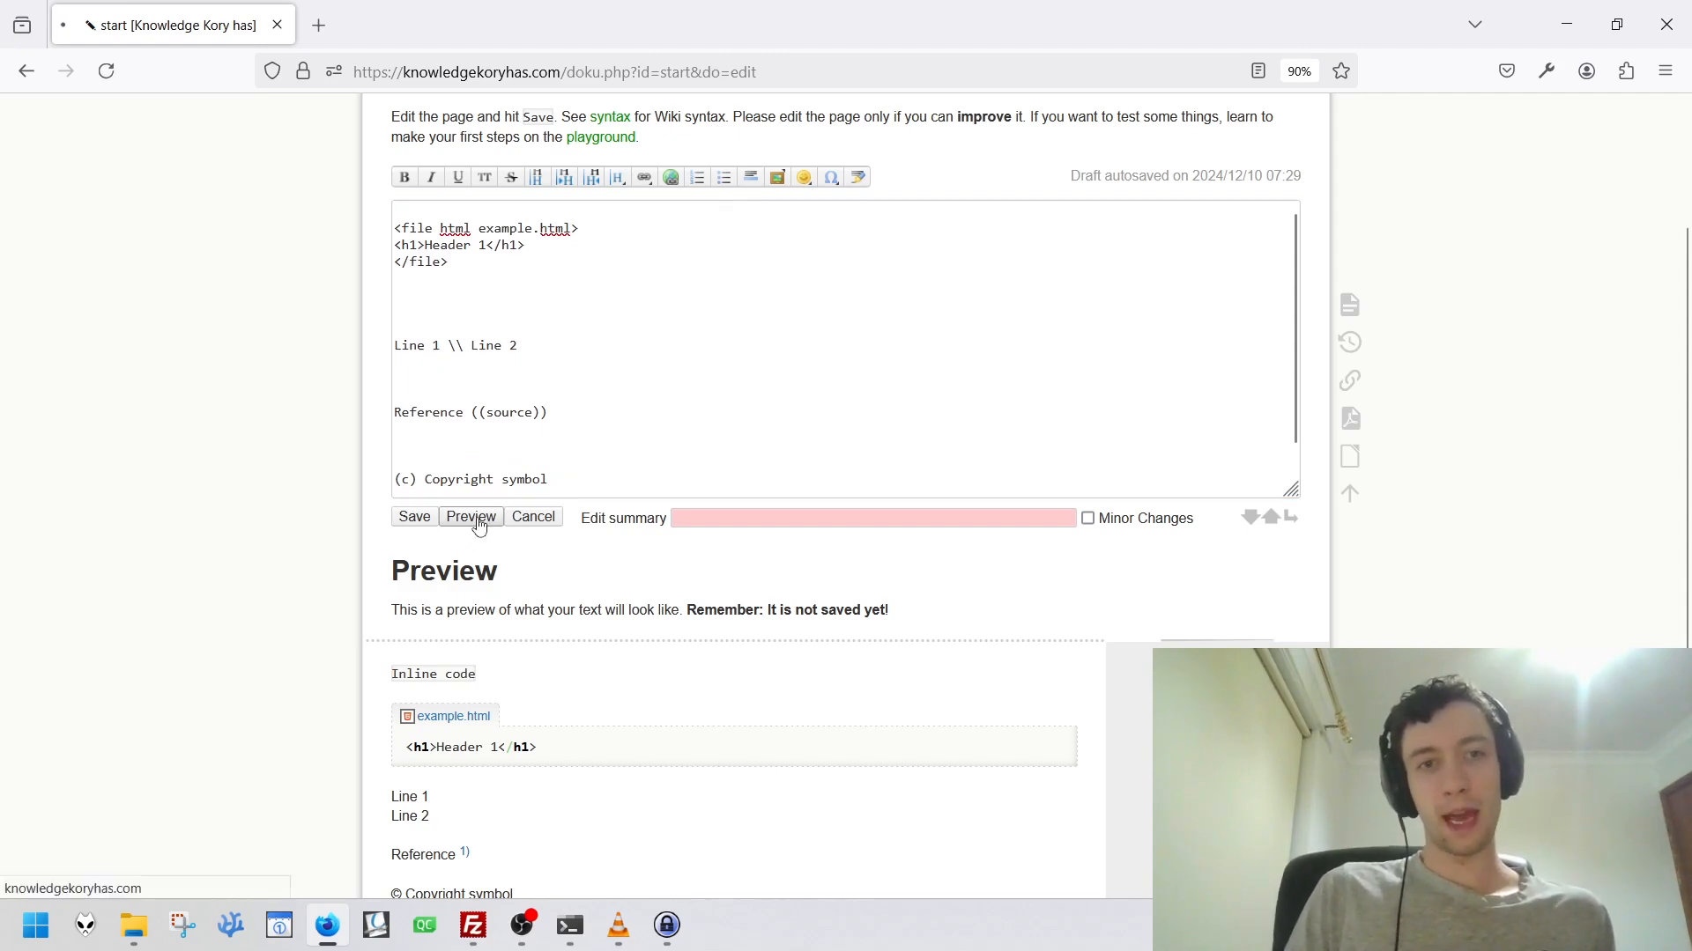
# Examine the html language and example.html file name in the <file> tag, and download example.html from the preview.
pyautogui.middleClick(320, 516)
pyautogui.scroll(3, 316, 493)
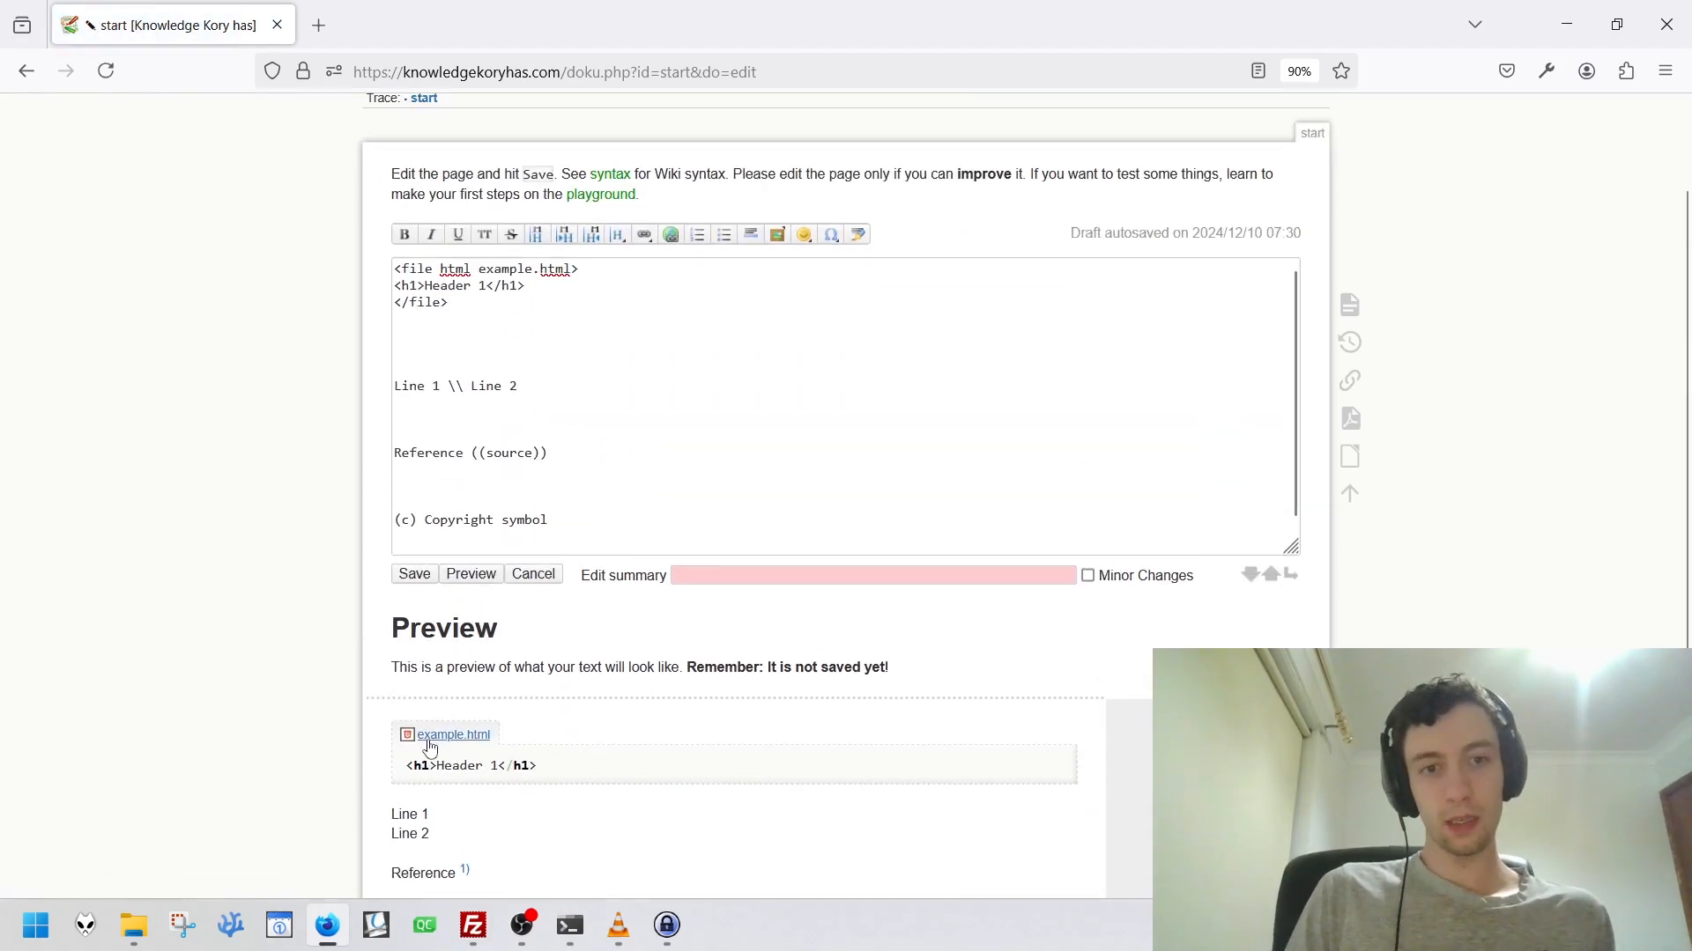
pyautogui.doubleClick(460, 274)
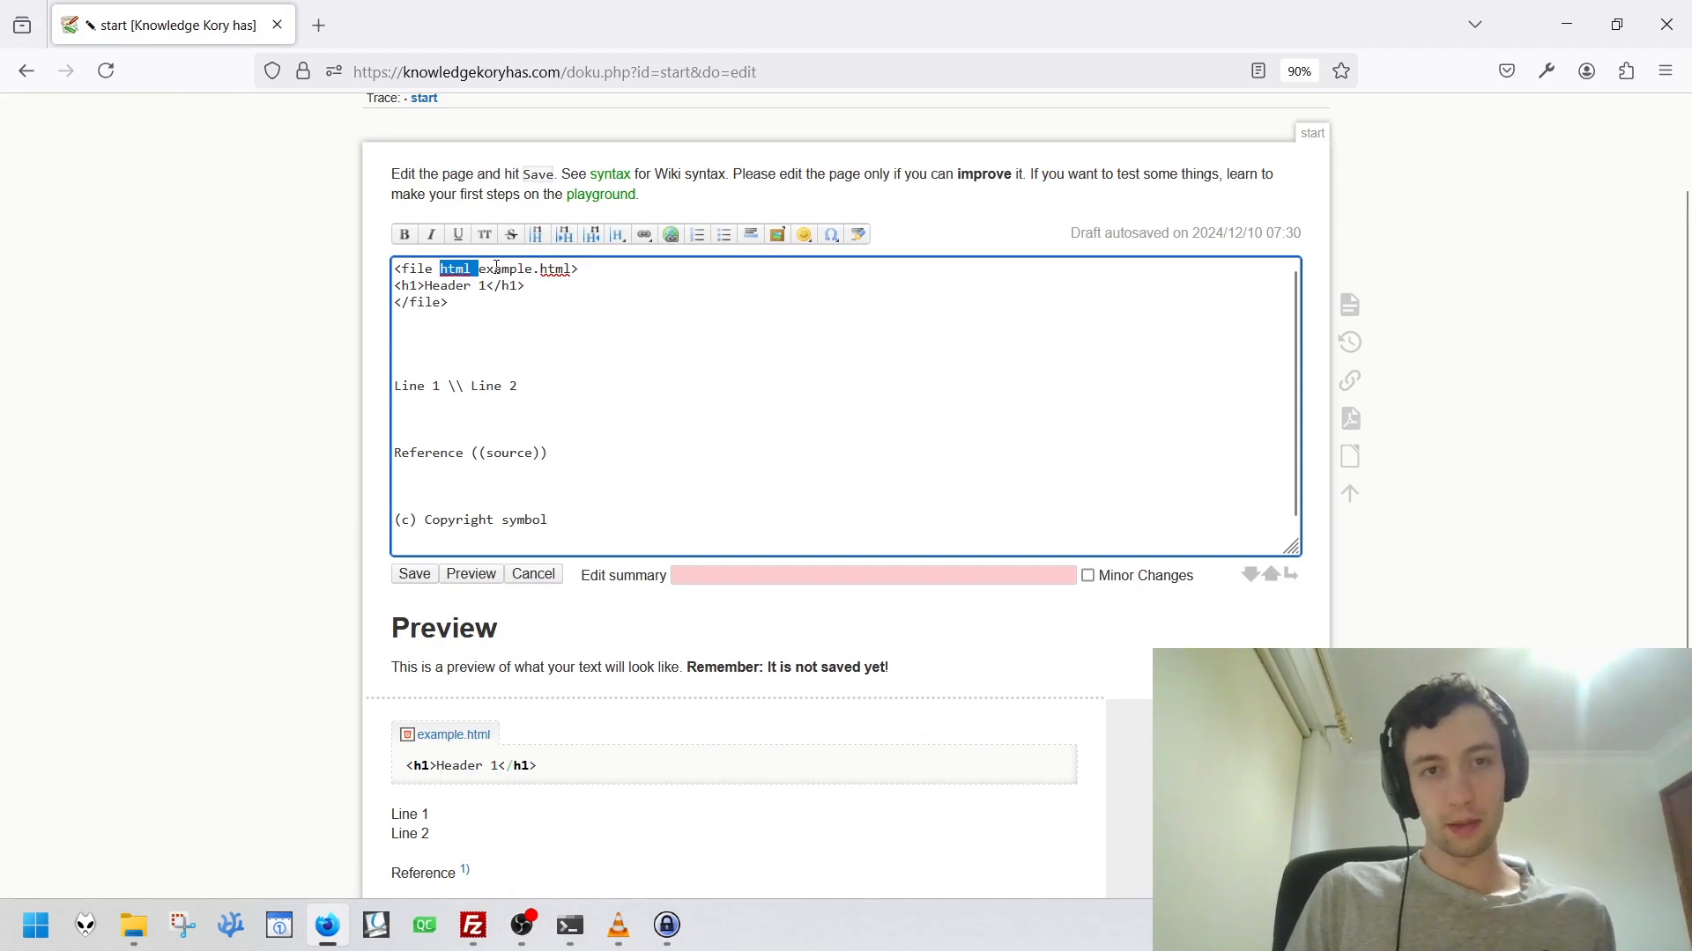
pyautogui.click(493, 269)
pyautogui.moveTo(480, 278); pyautogui.dragTo(575, 275)
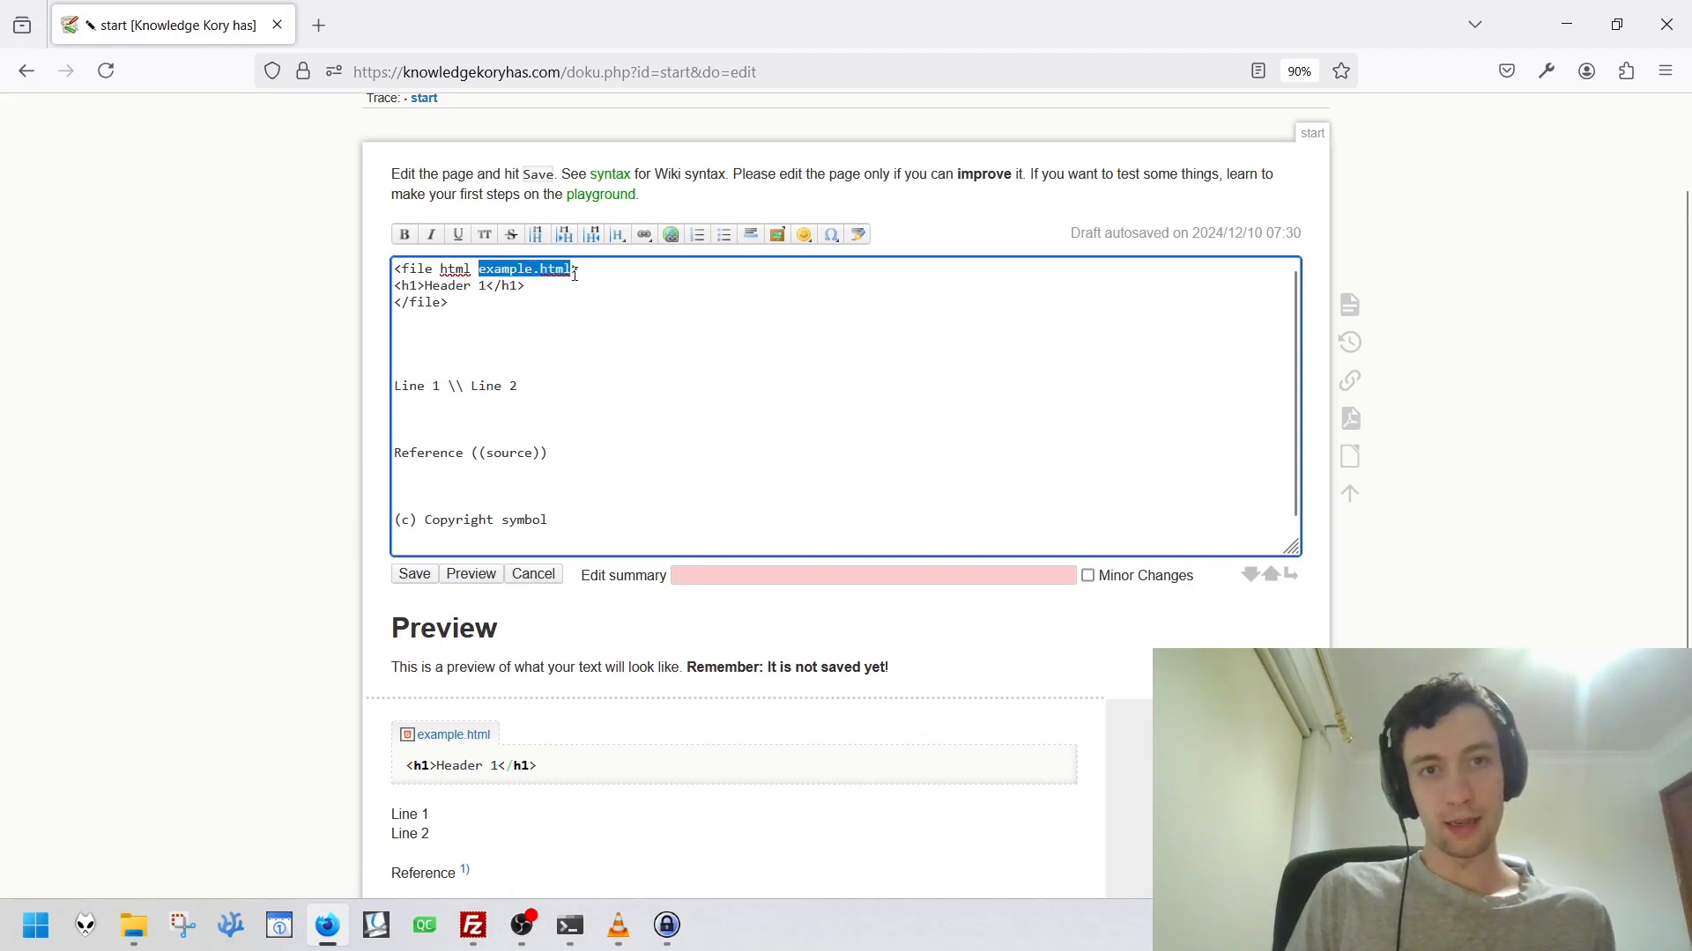
pyautogui.click(459, 739)
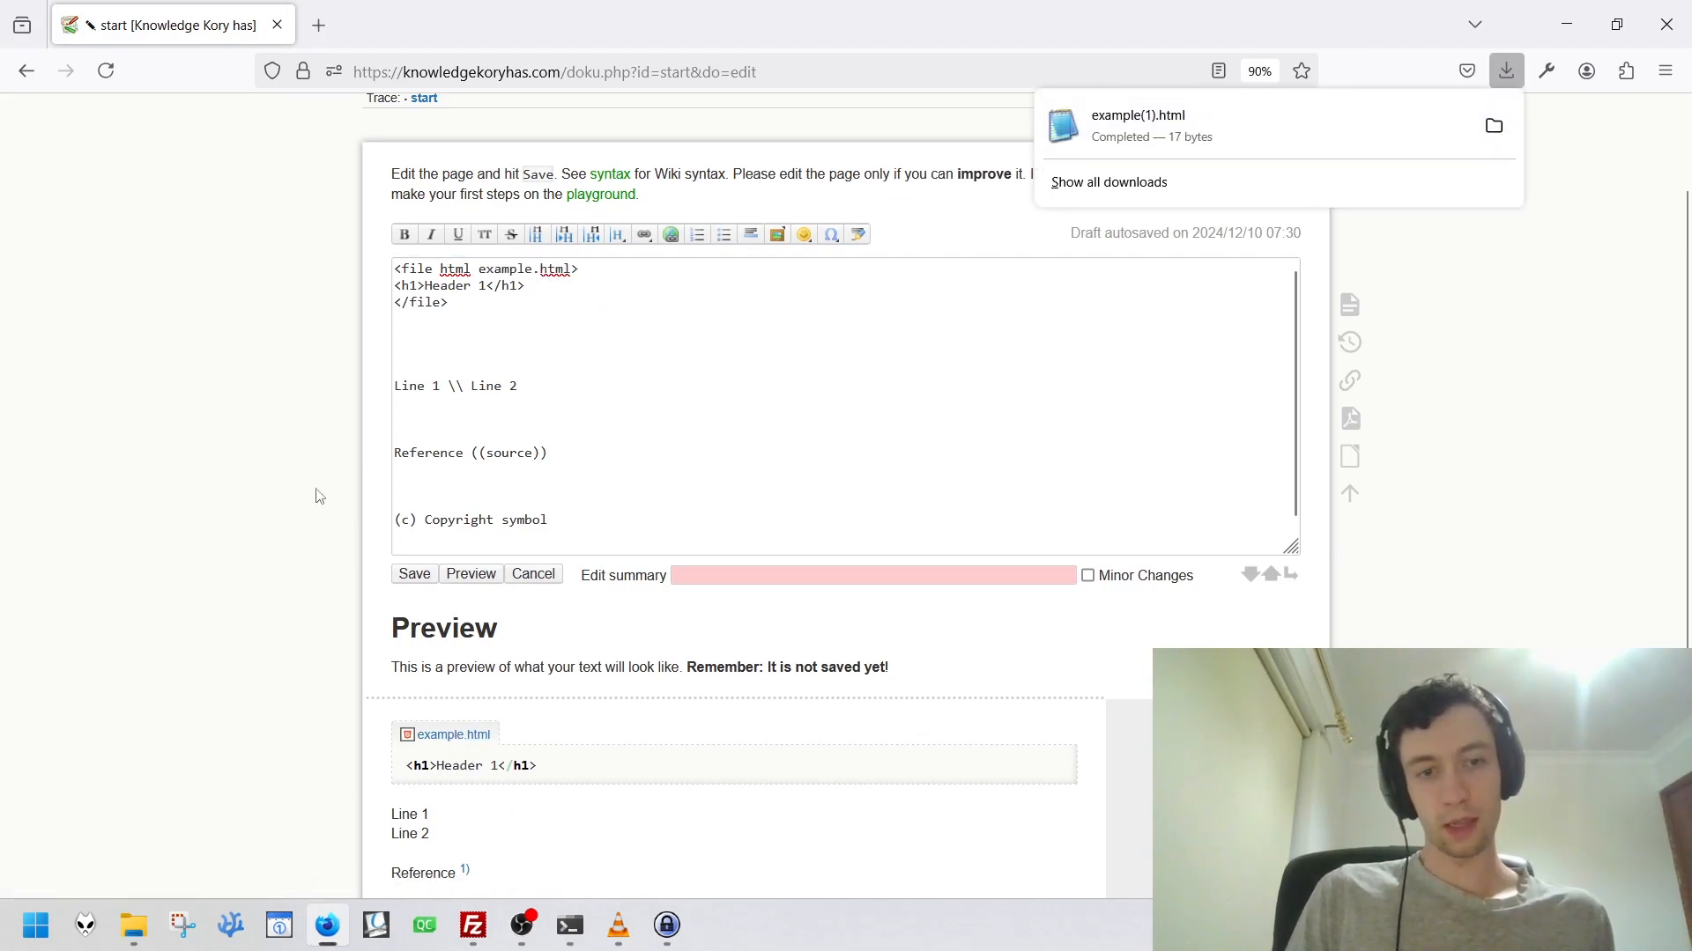
pyautogui.click(222, 495)
# Delete the whole <file> block and the blank lines directly below it.
pyautogui.moveTo(463, 307); pyautogui.dragTo(249, 215)
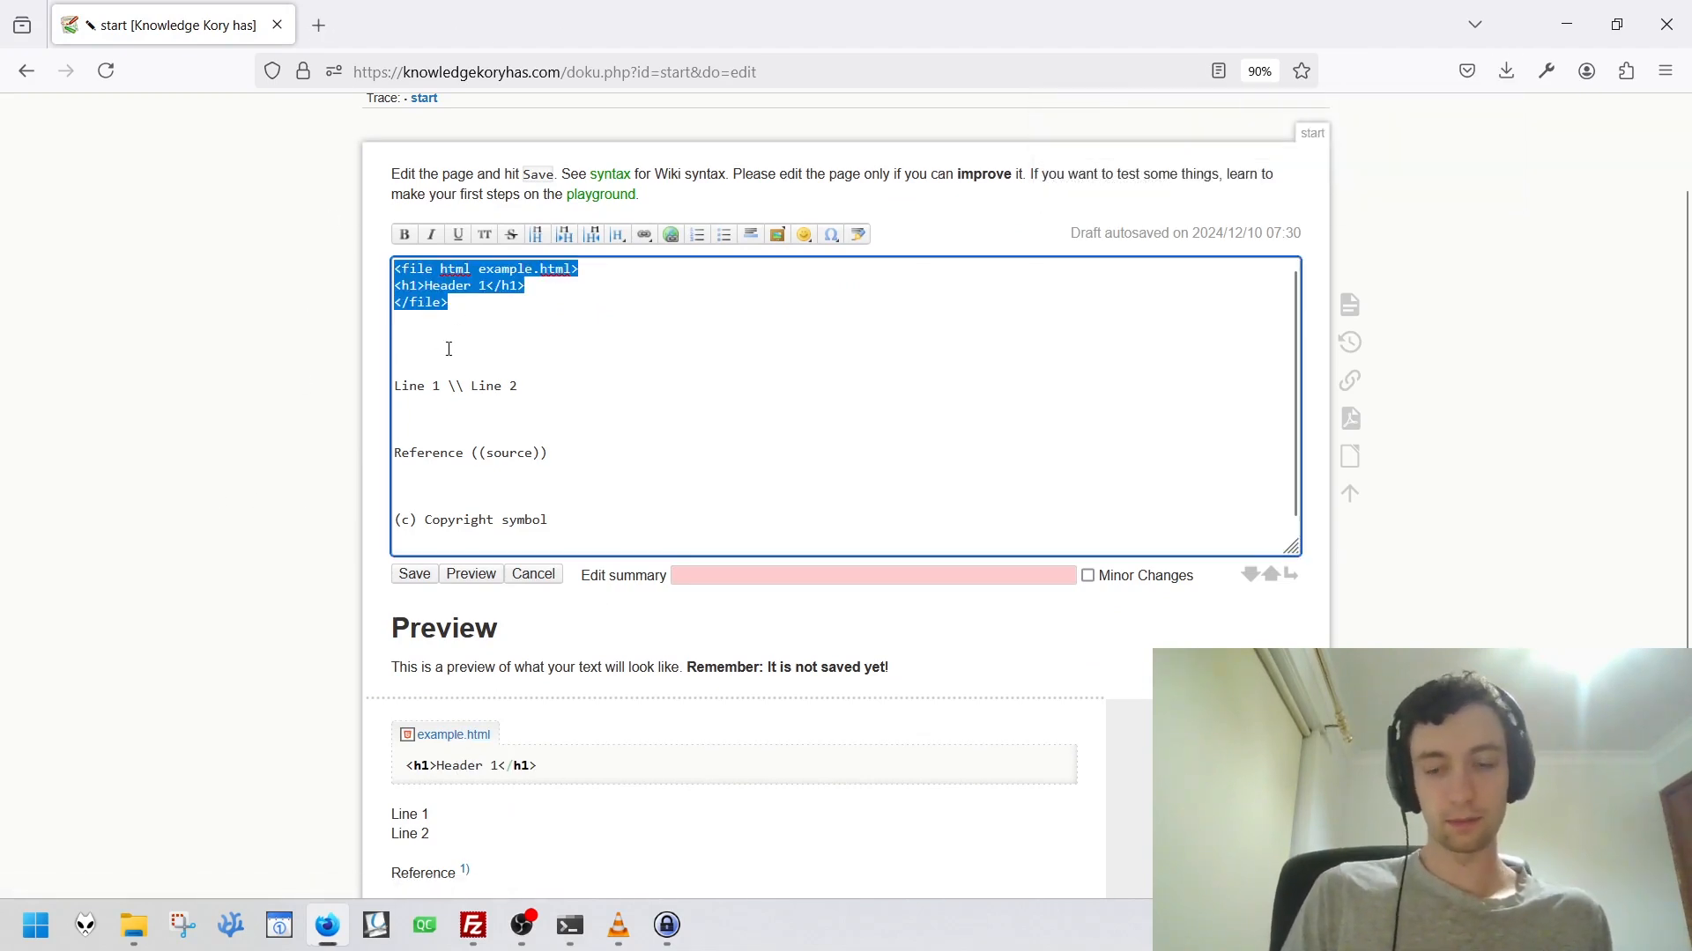
pyautogui.press('Delete')
pyautogui.press('Delete')
pyautogui.press('Delete')
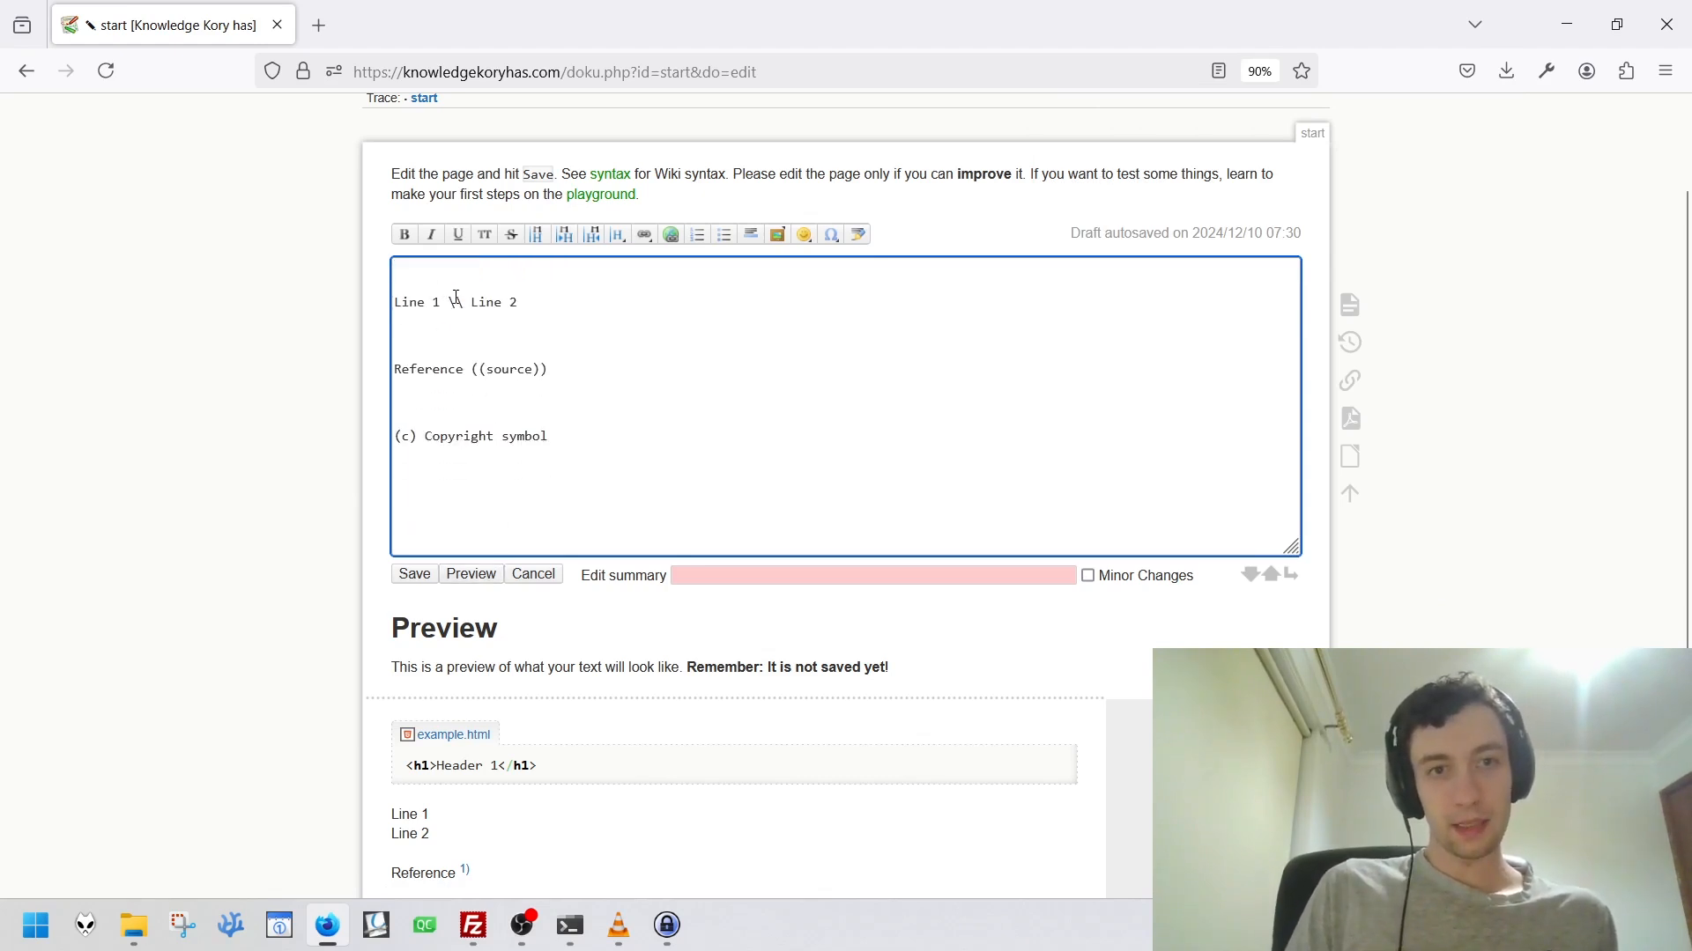
# Remove the \\ line break between Line 1 and Line 2 and refresh the preview.
pyautogui.moveTo(442, 301); pyautogui.dragTo(469, 306)
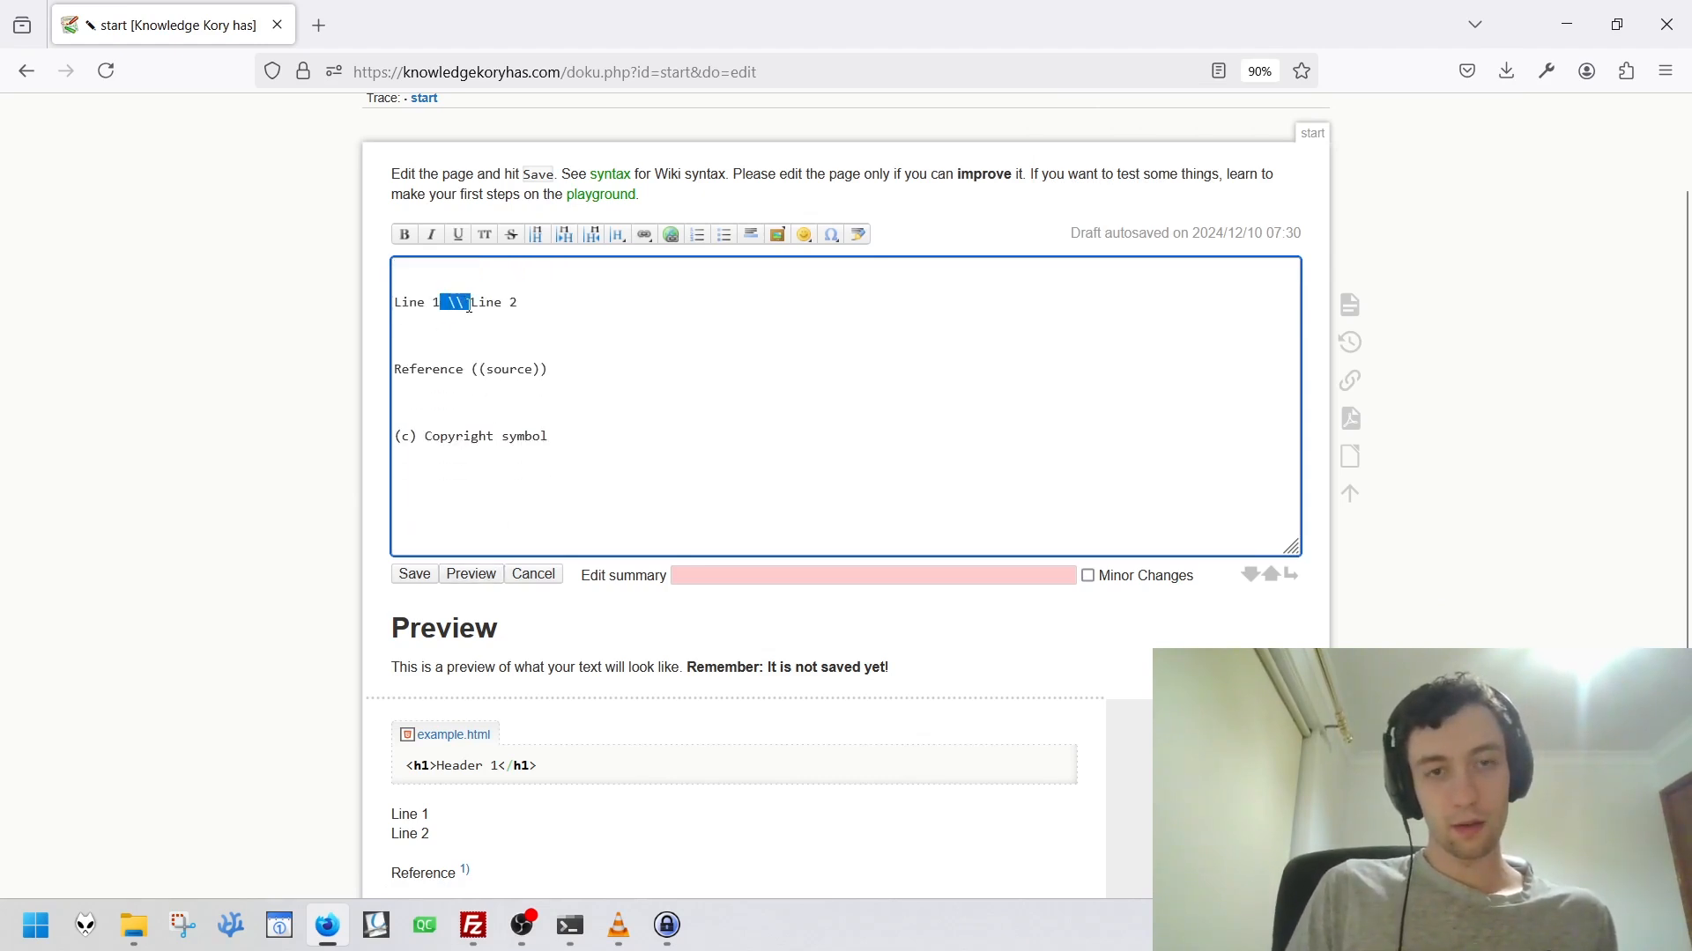
pyautogui.click(469, 306)
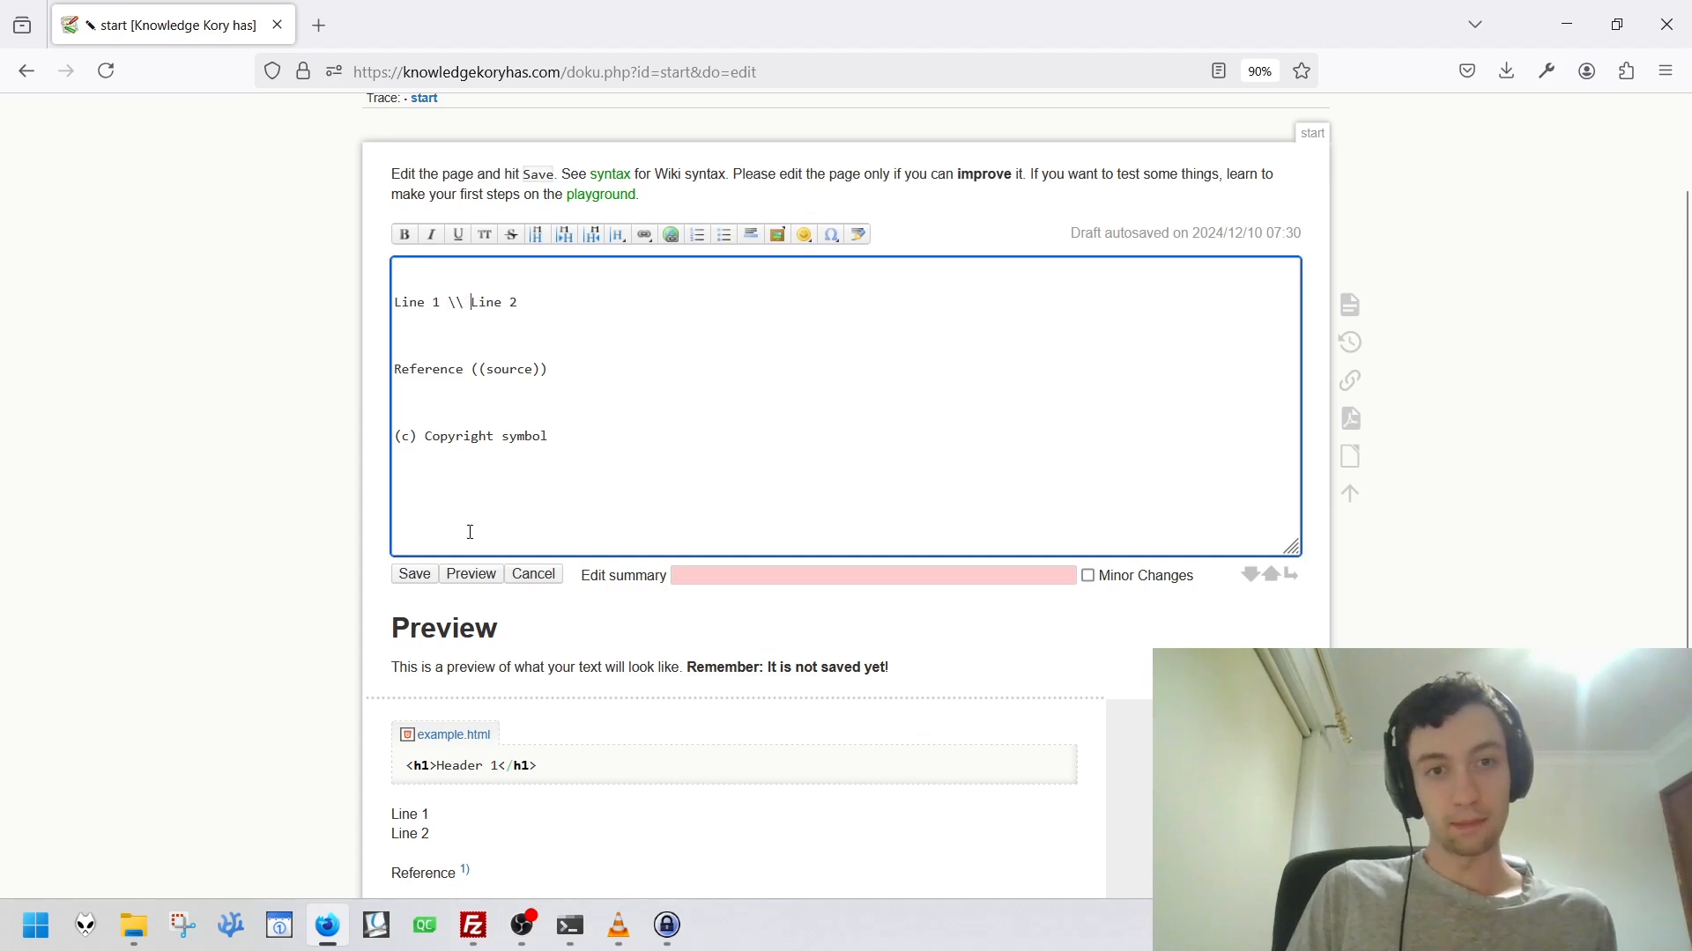
pyautogui.press('BackSpace')
pyautogui.press('BackSpace')
pyautogui.press('BackSpace')
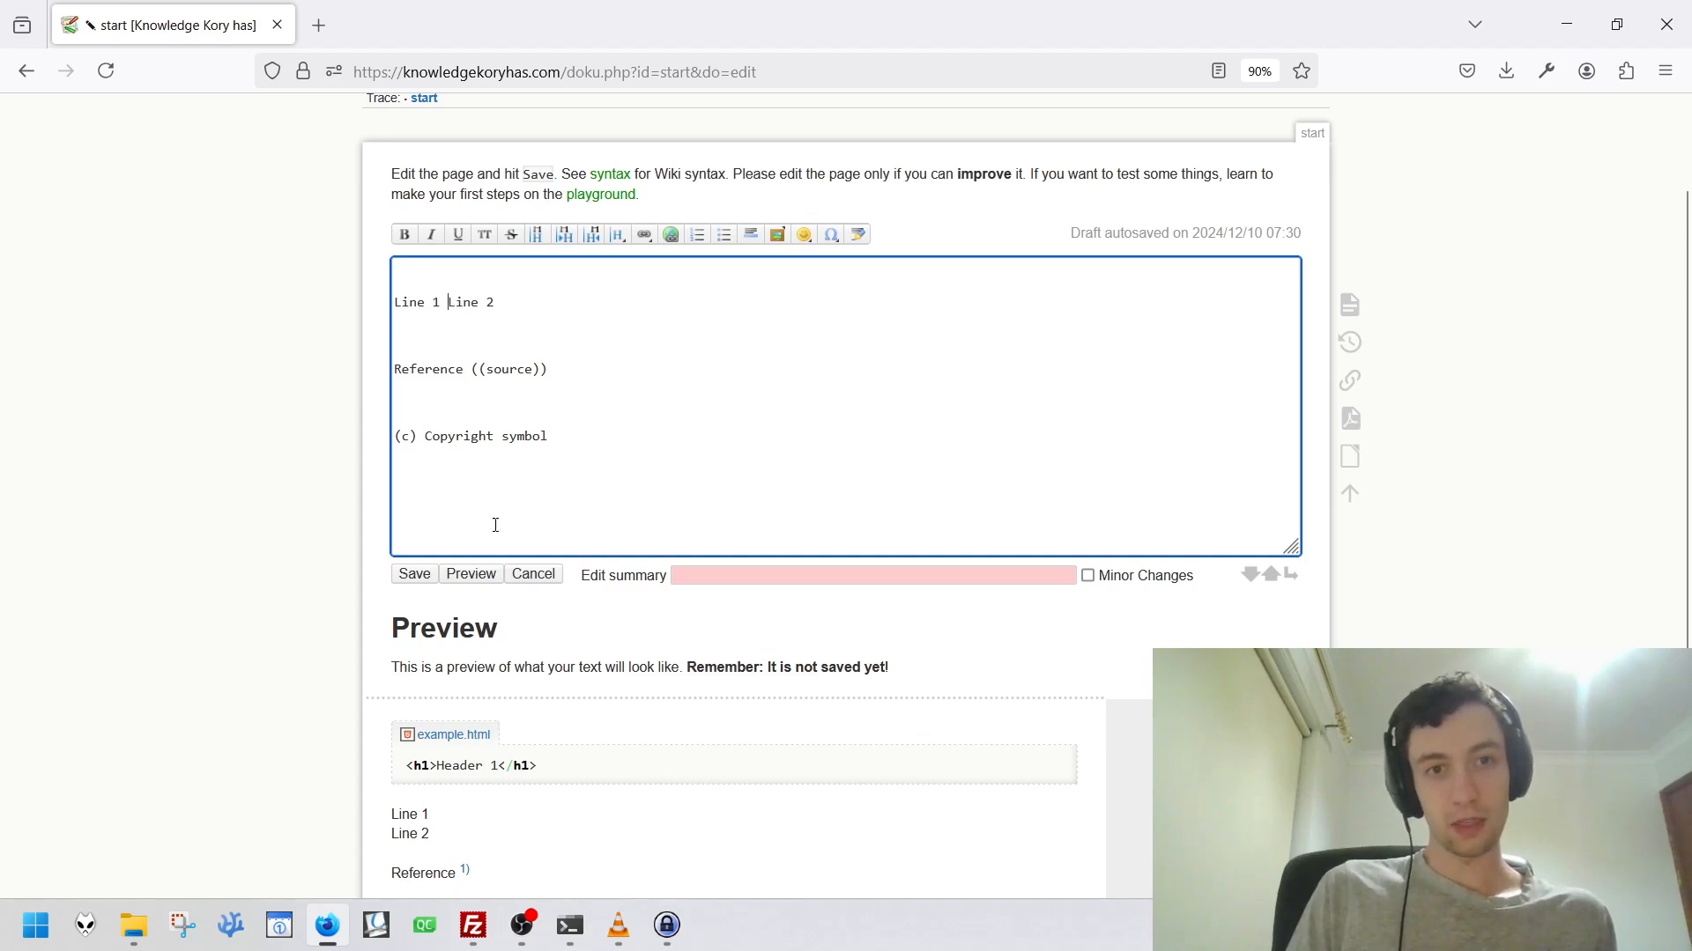
pyautogui.click(488, 584)
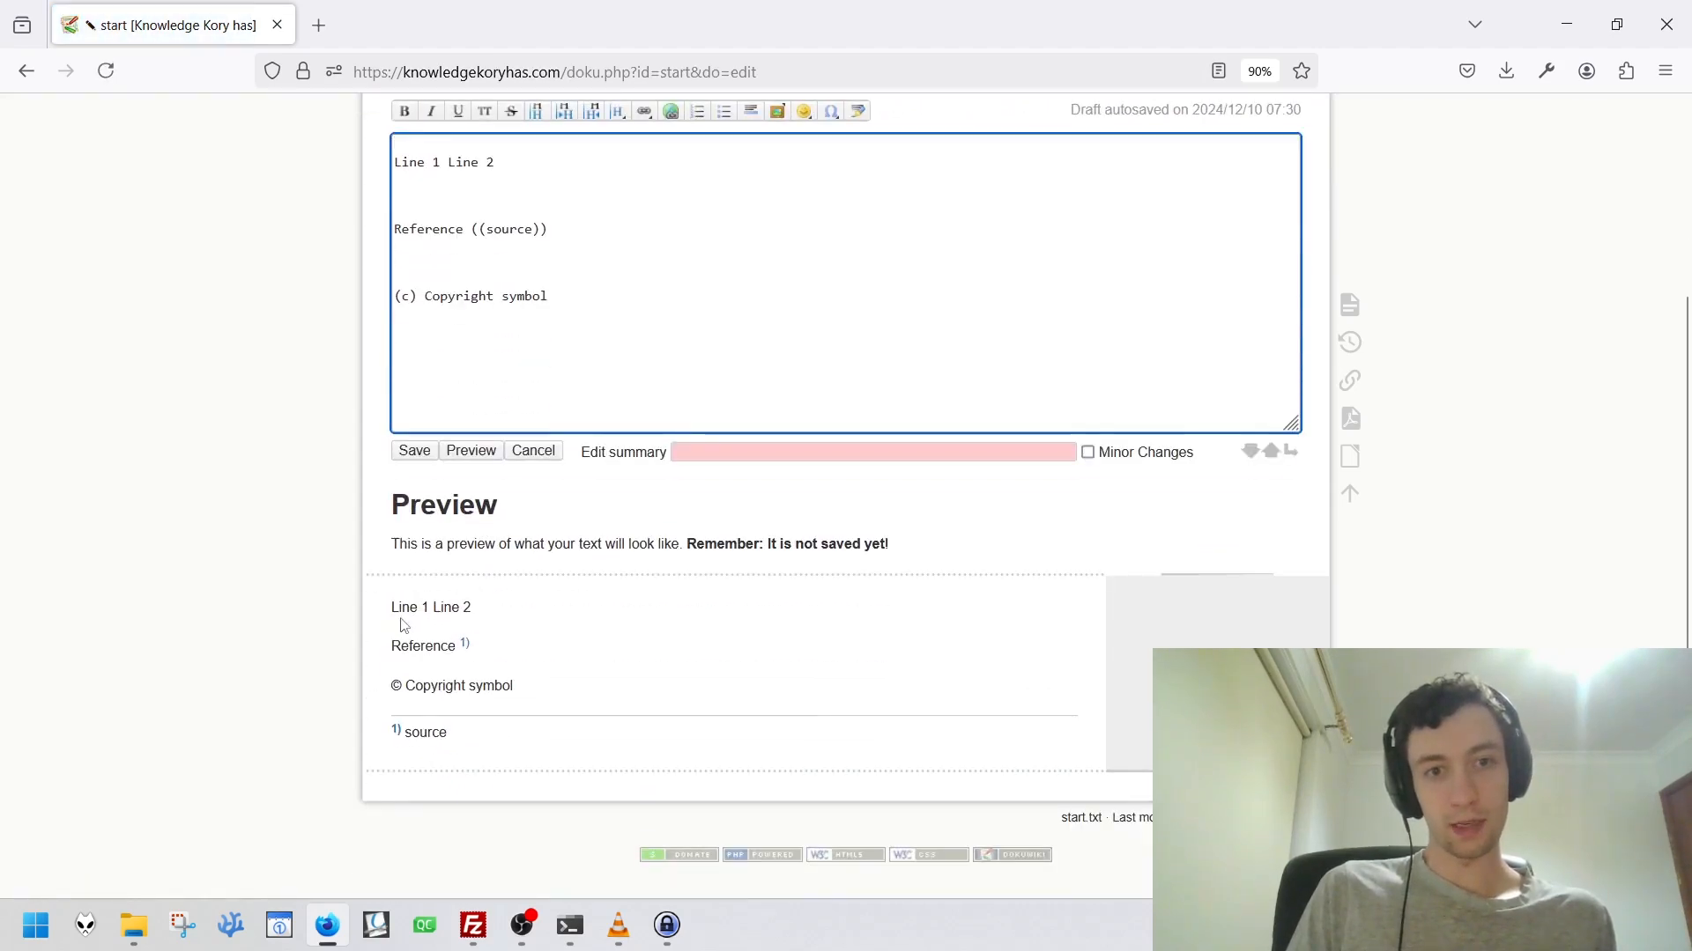
# Reinsert the \\ line break between Line 1 and Line 2 and preview the page.
pyautogui.click(448, 164)
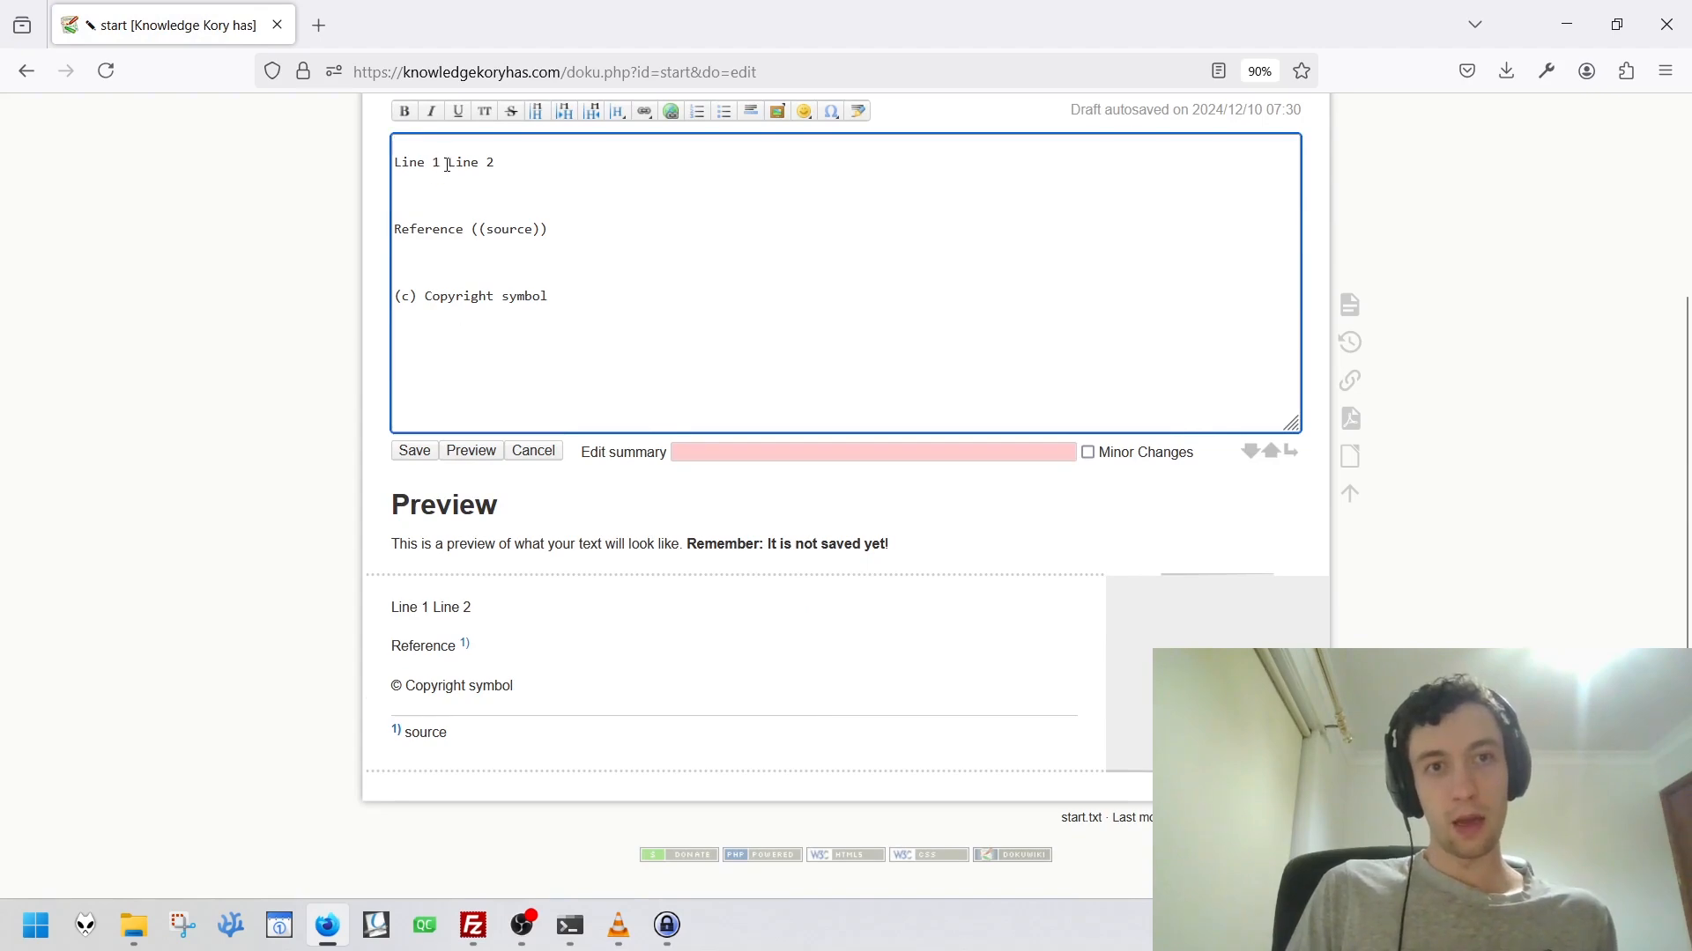
pyautogui.write('\\\\')
pyautogui.click(473, 455)
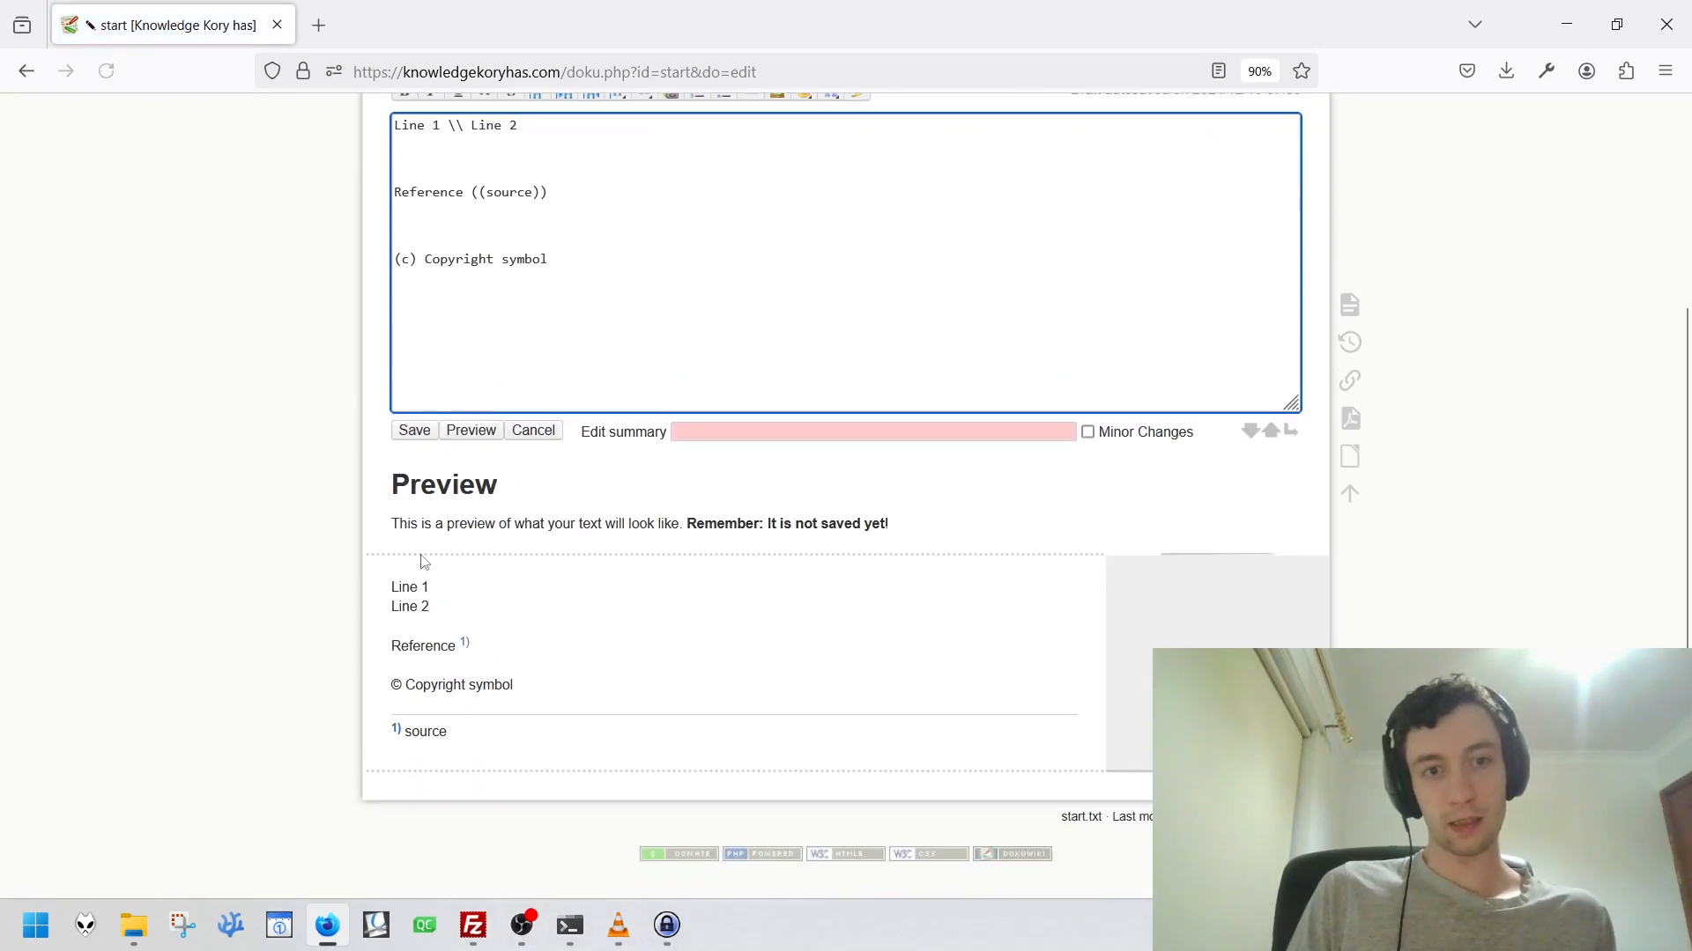
# Add a second \\ line break before Line 2 and preview the extra spacing.
pyautogui.click(468, 134)
pyautogui.write('\\\\')
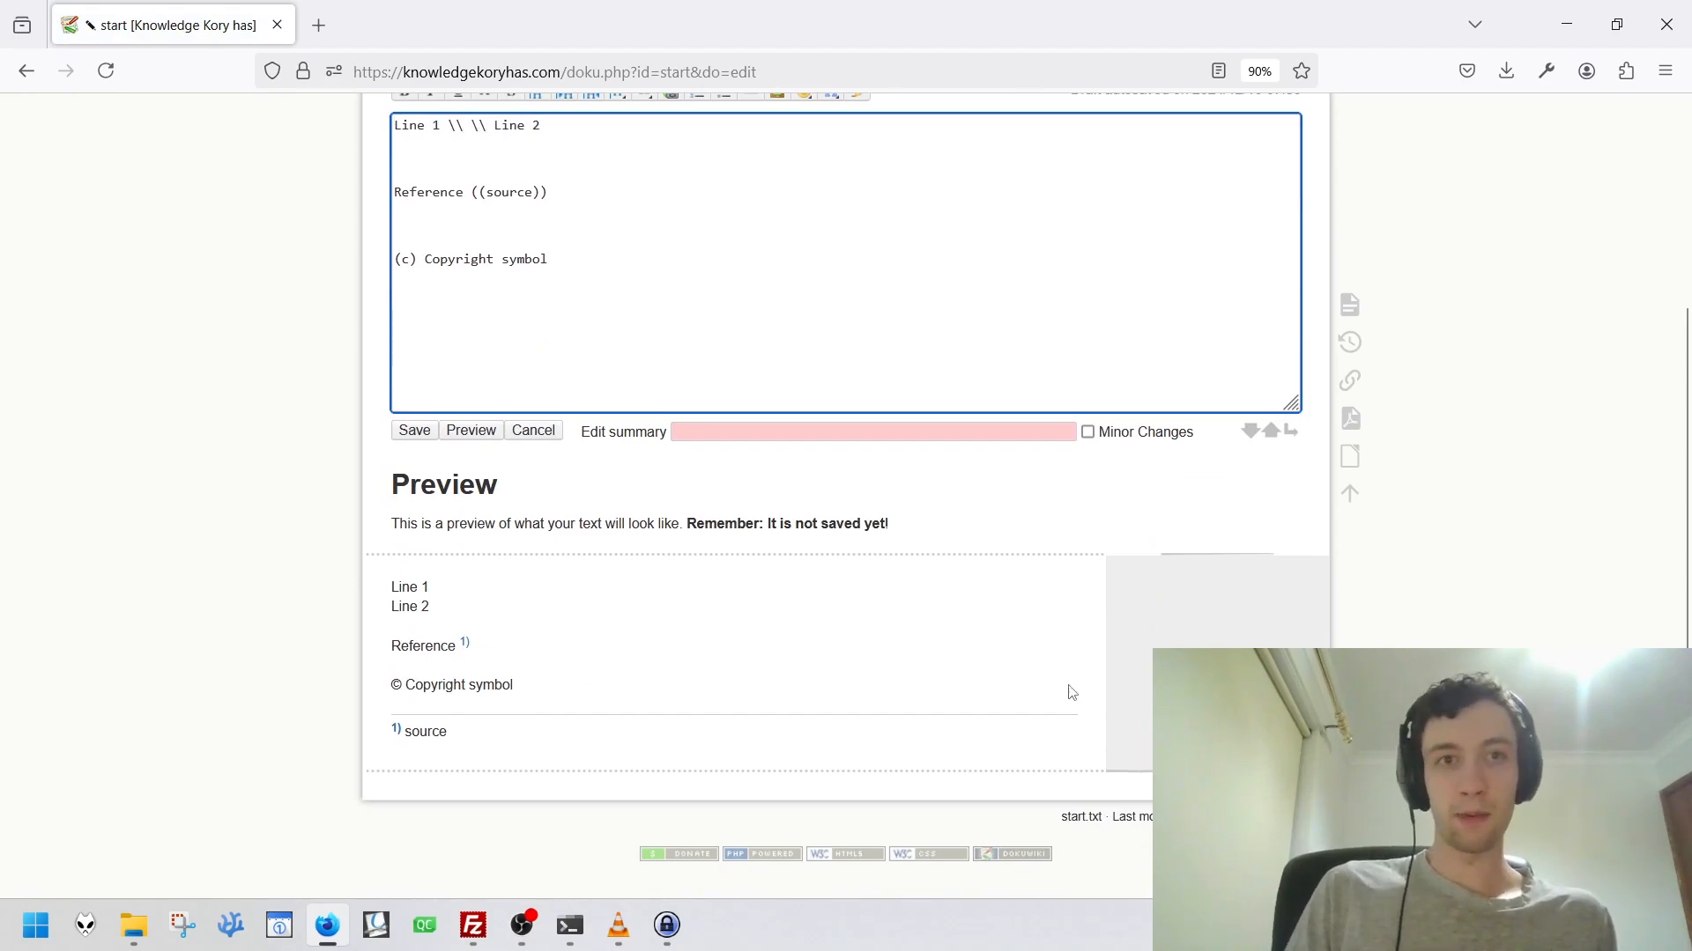
pyautogui.click(480, 434)
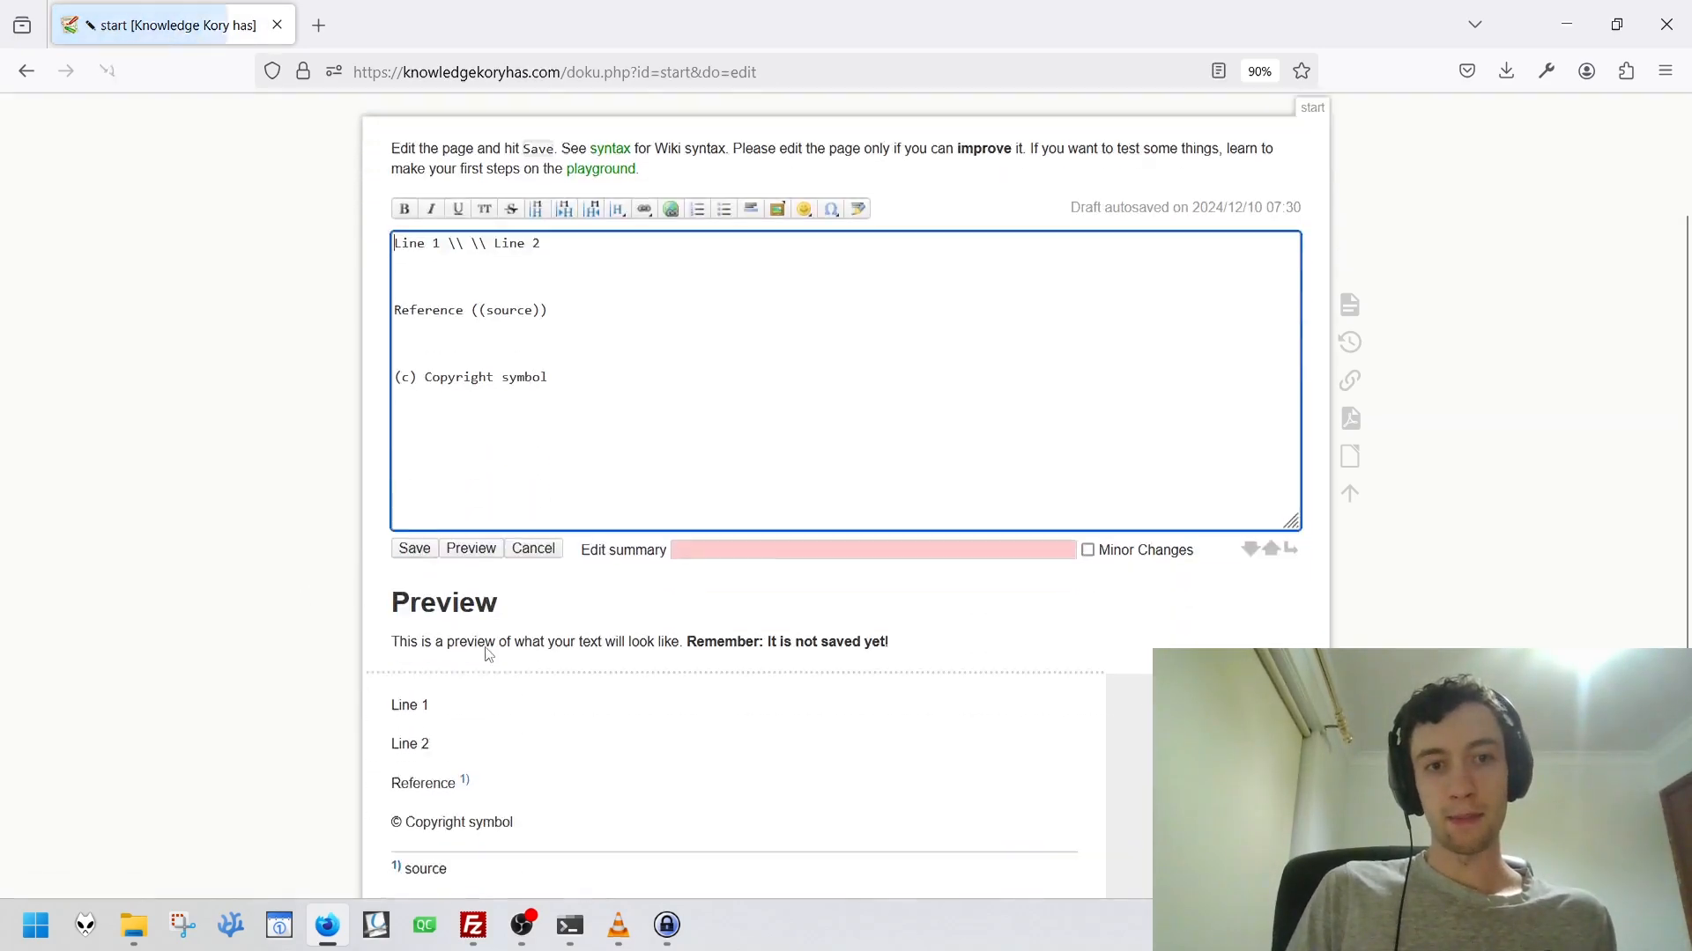
pyautogui.middleClick(307, 602)
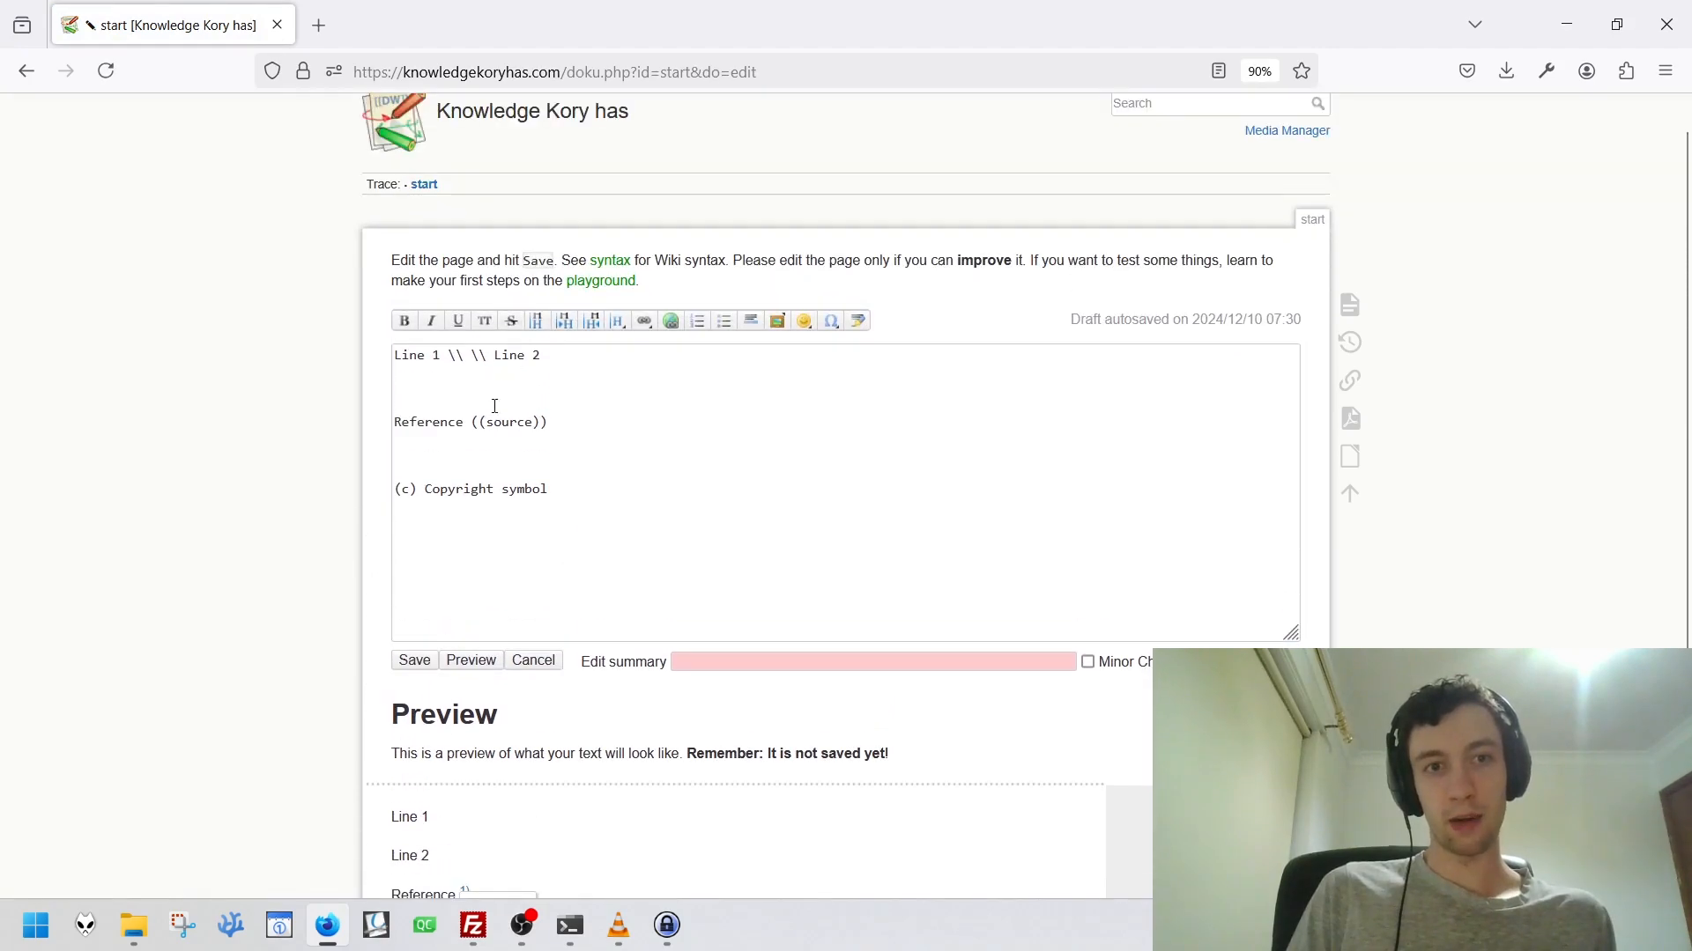
# Delete the Line 1 and Line 2 text with the blank lines below it, and refresh the preview.
pyautogui.tripleClick(467, 355)
pyautogui.press('BackSpace')
pyautogui.click(476, 662)
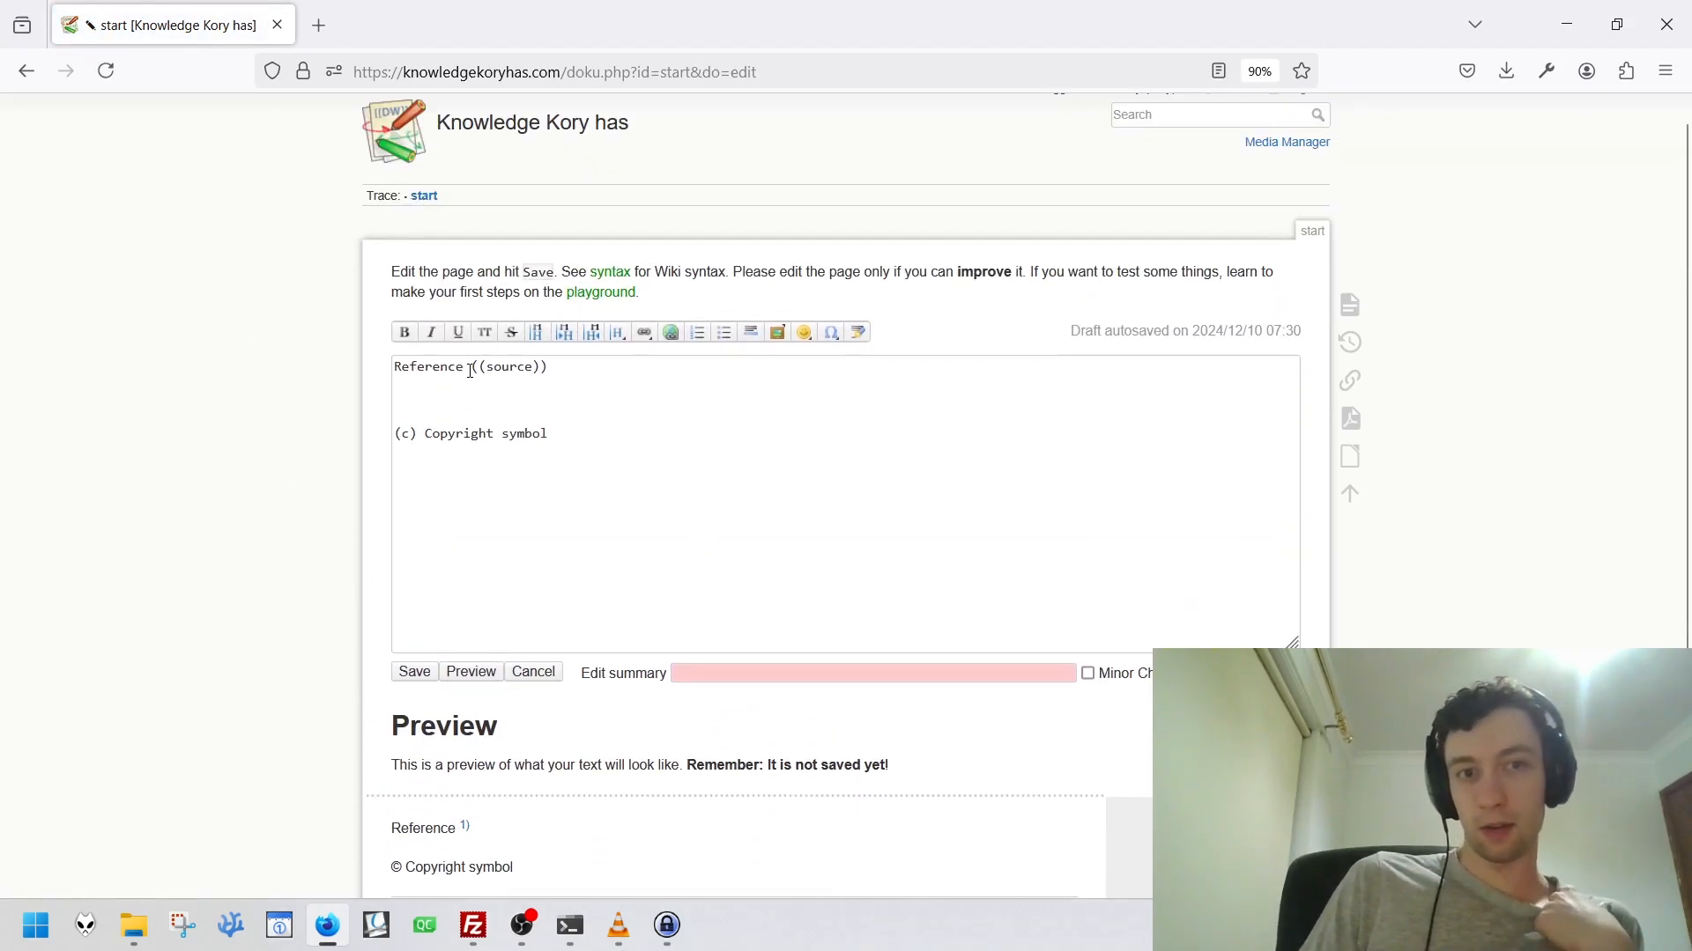
# Examine the ((source)) footnote syntax after Reference and how it renders in the preview.
pyautogui.moveTo(476, 370); pyautogui.dragTo(526, 368)
pyautogui.click(526, 368)
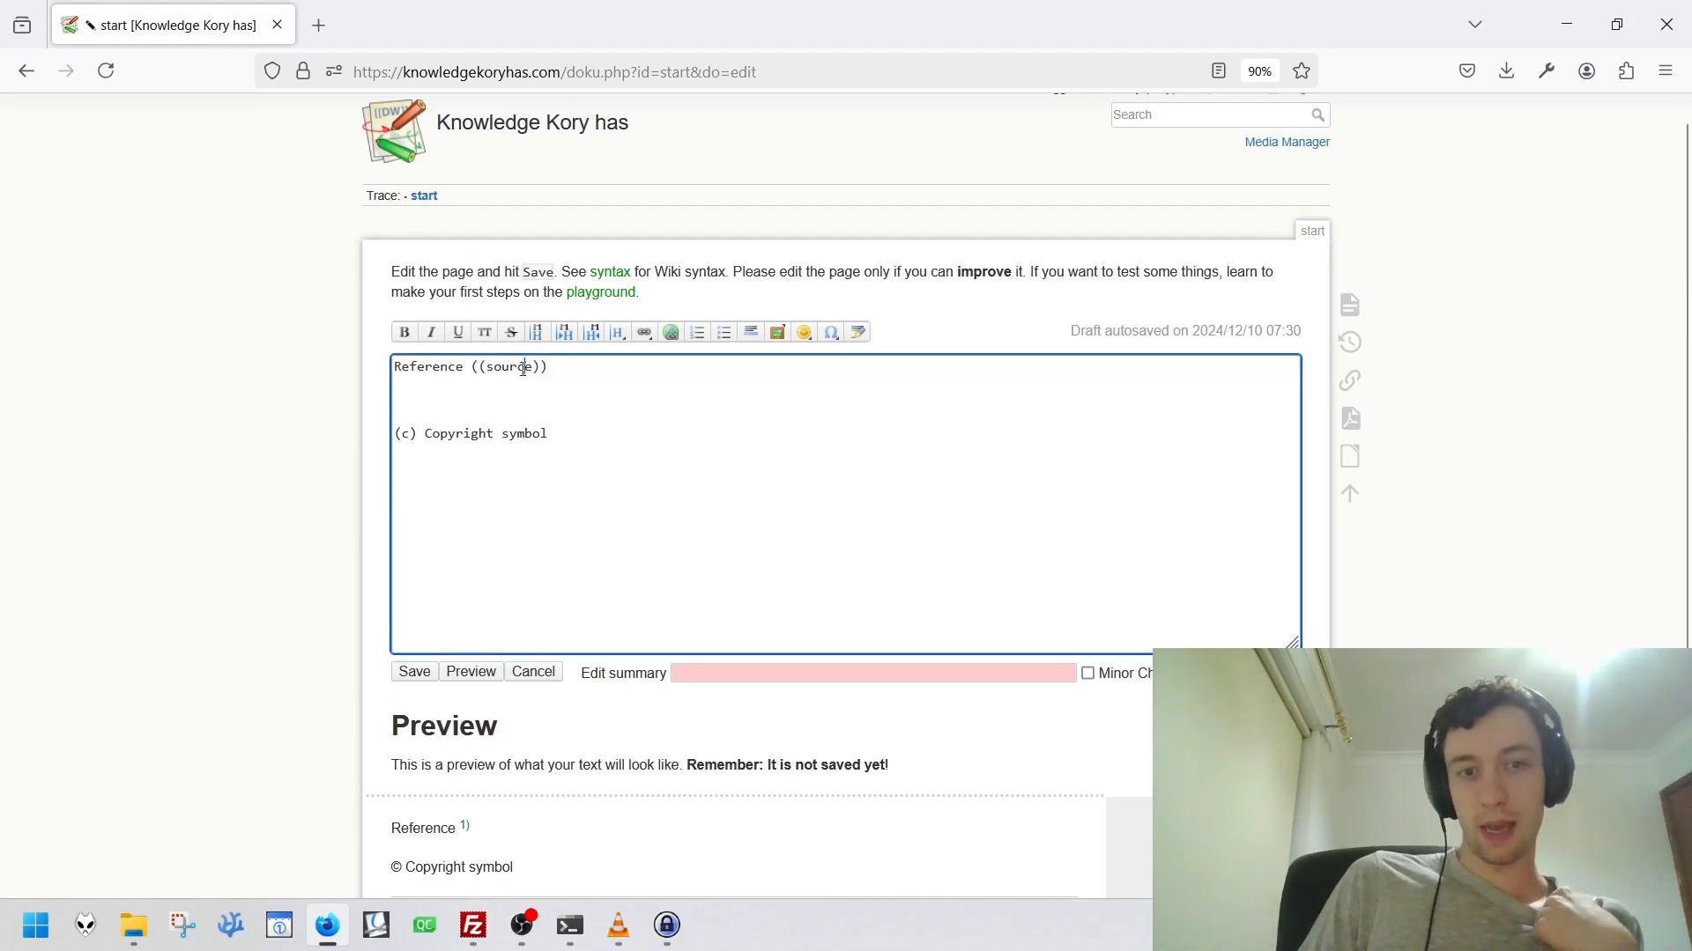
pyautogui.middleClick(257, 495)
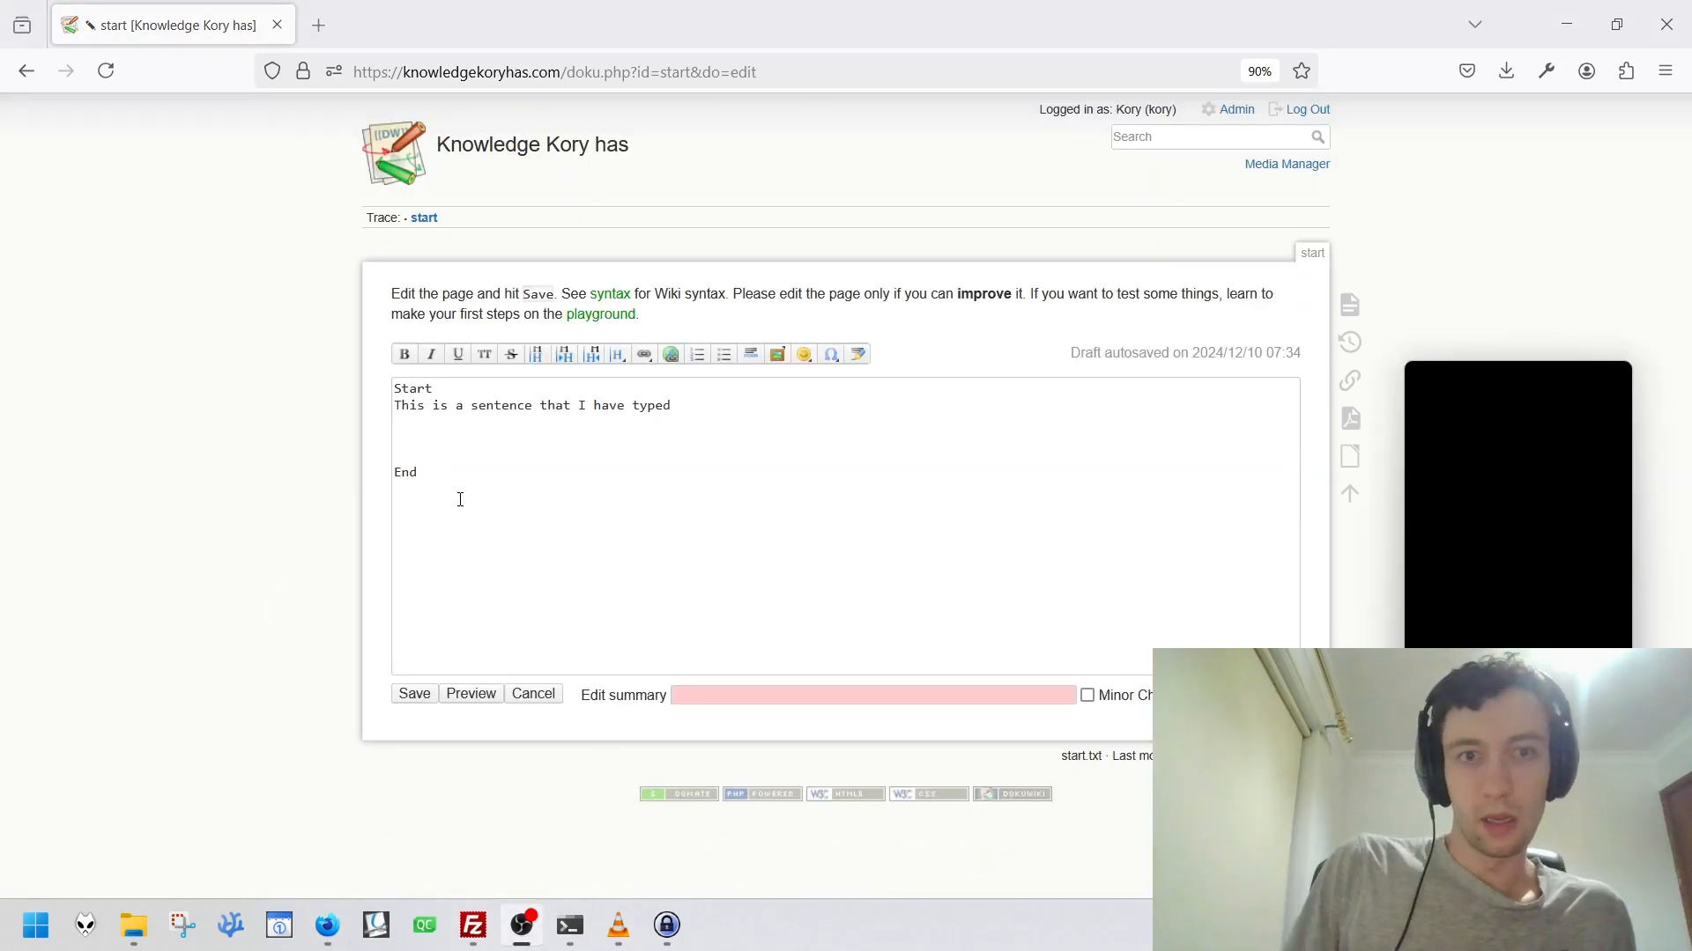
# Make the word "sentence" bold in the line below Start and save the page.
pyautogui.click(508, 437)
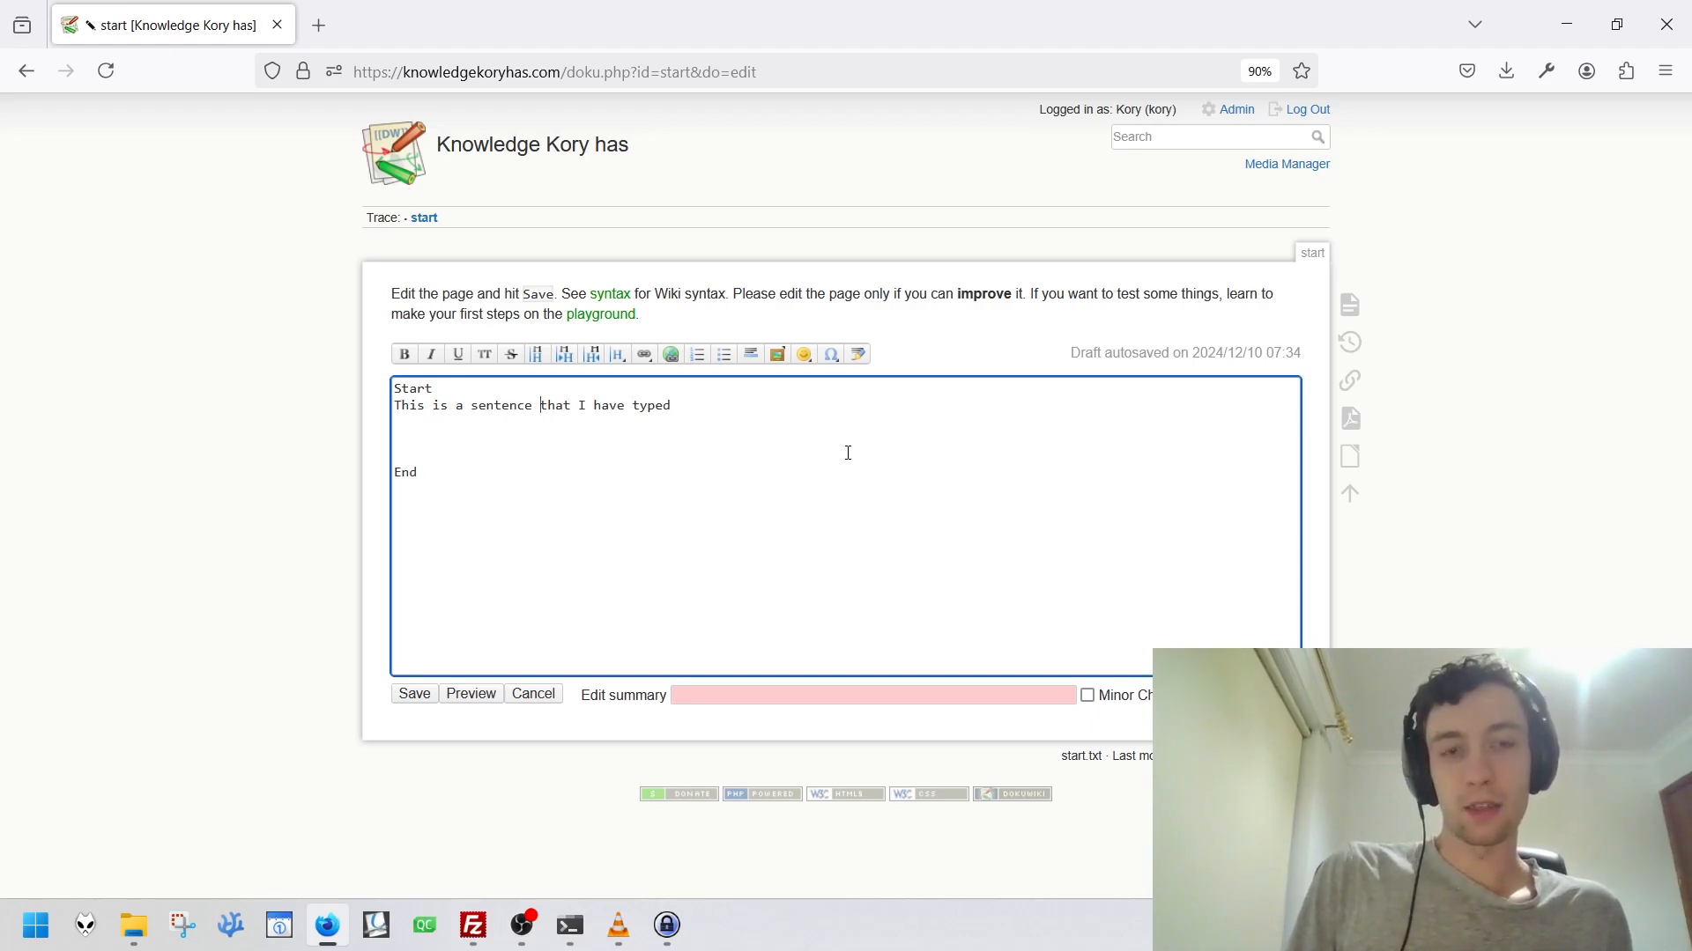
pyautogui.hotkey('ctrl', 'shift', 'Left')
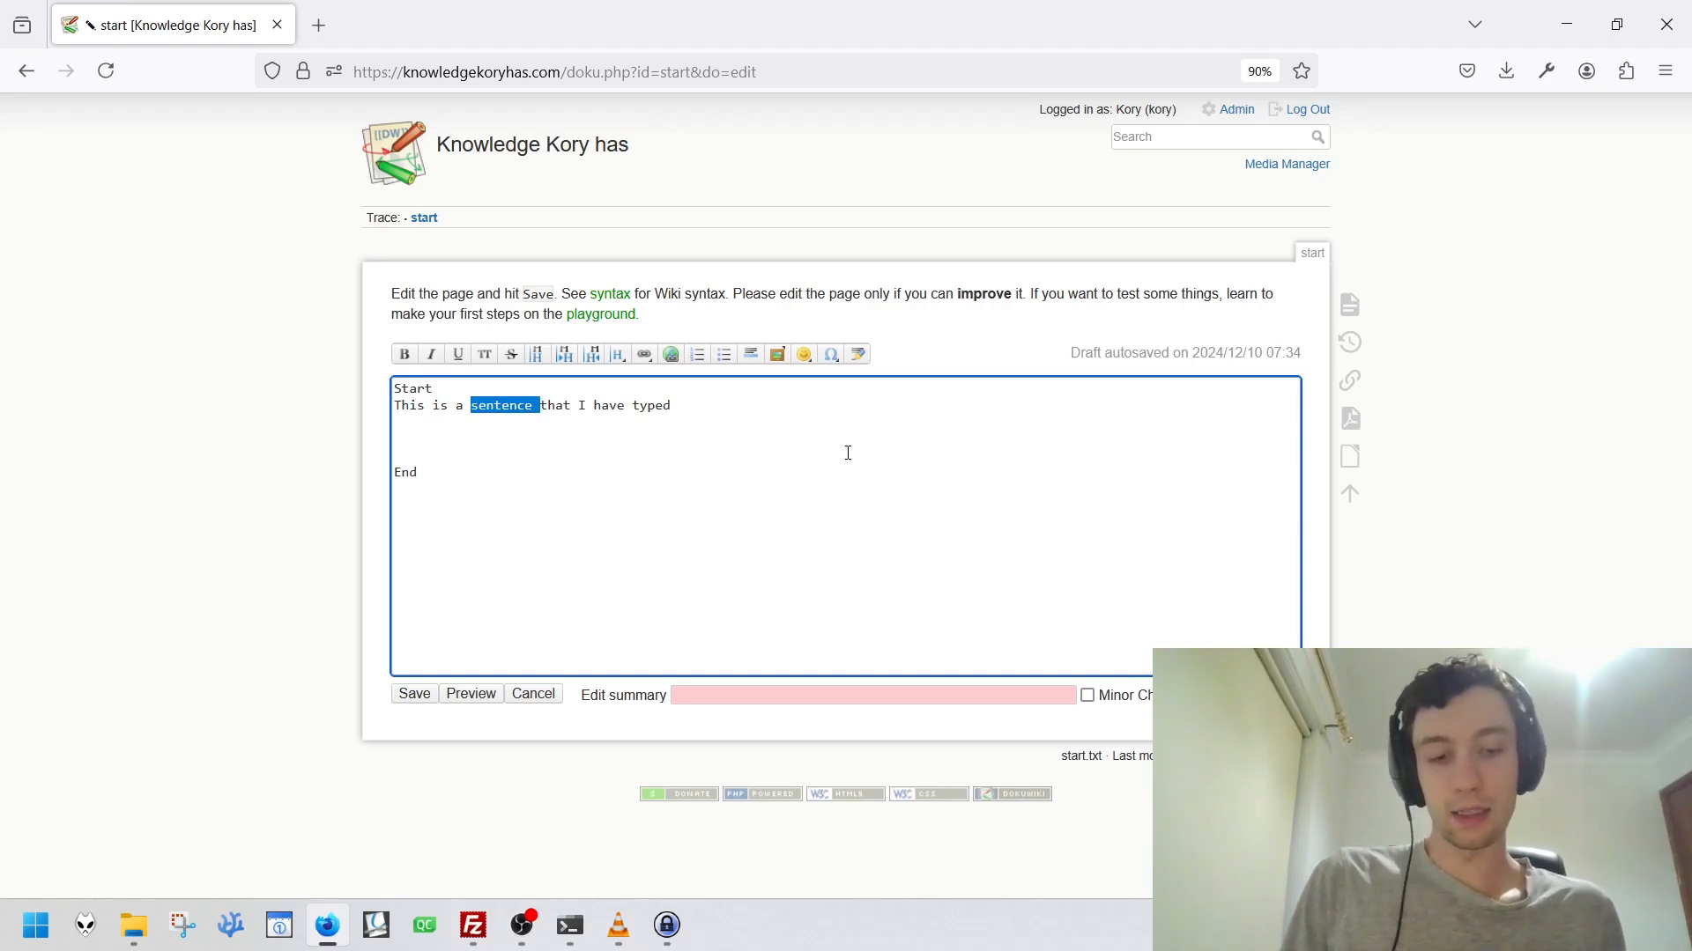
pyautogui.hotkey('alt', 'shift', 'b')
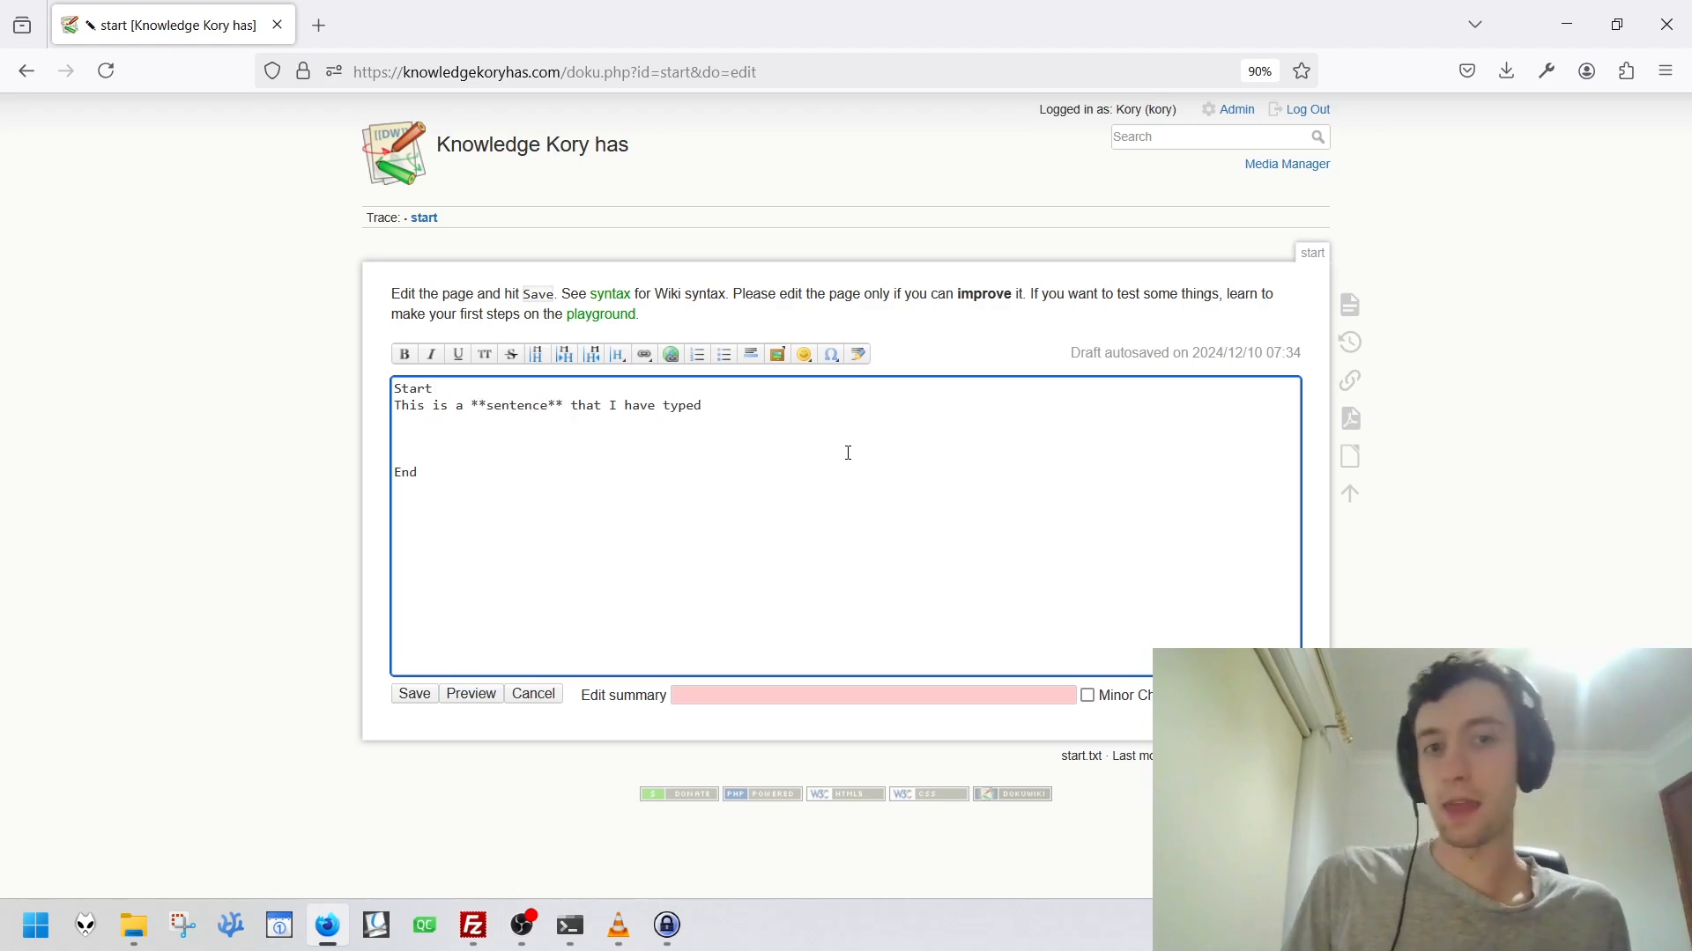
pyautogui.click(421, 695)
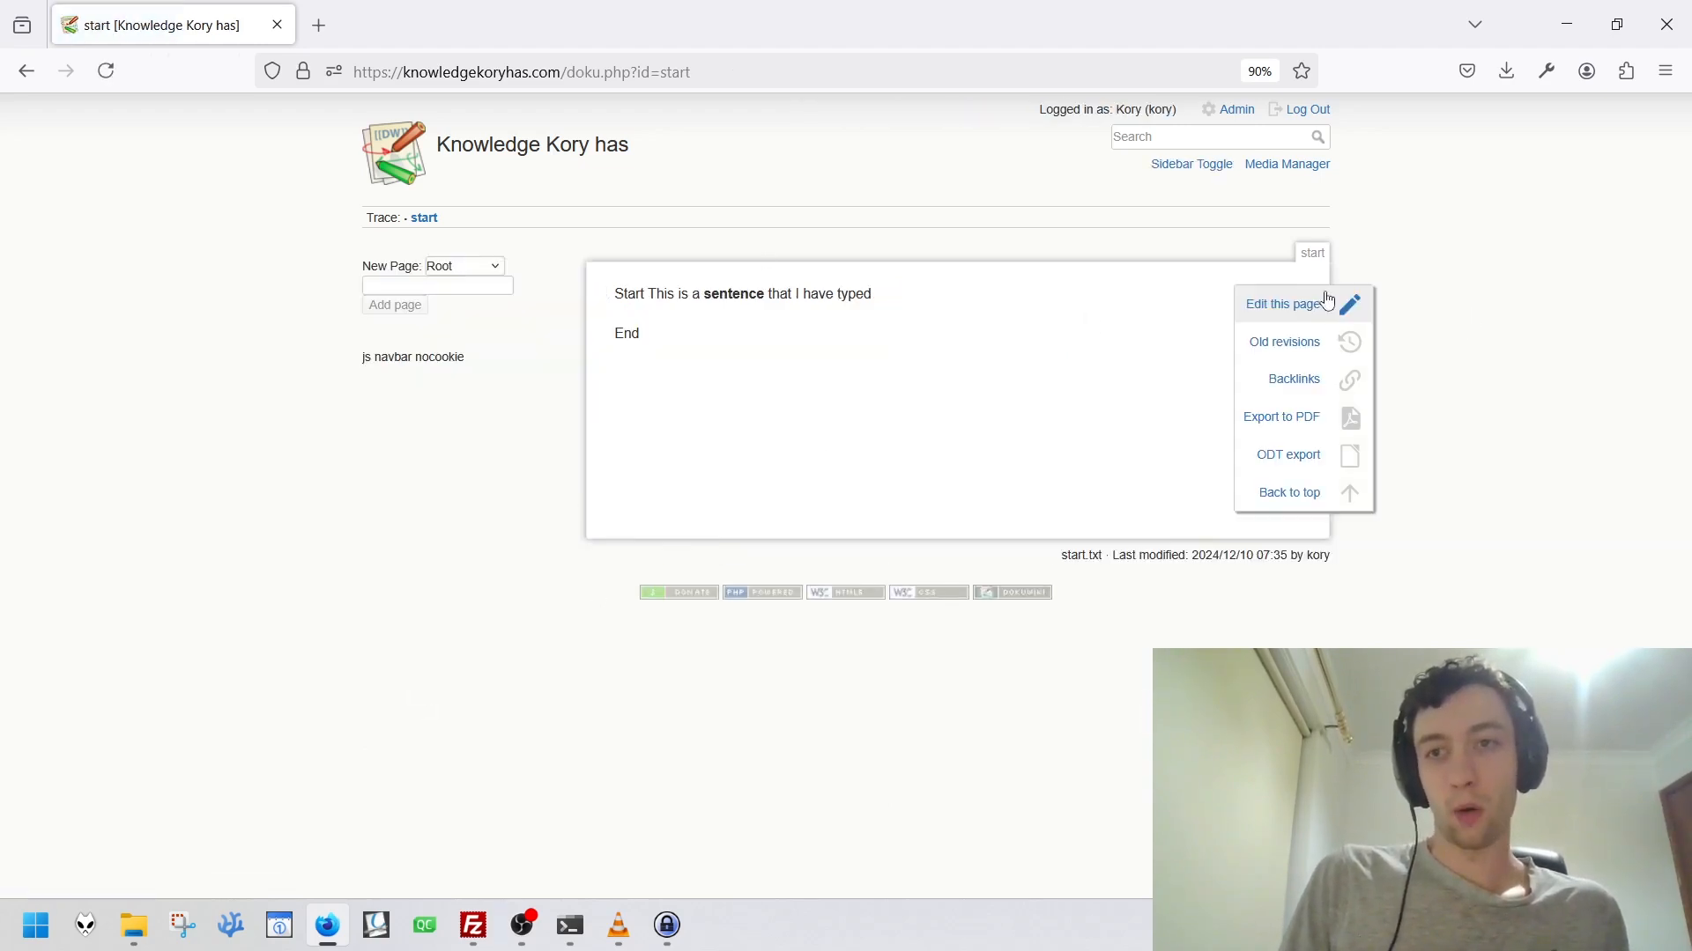
# Reopen the start page for editing and insert an unordered list item below the sentence line.
pyautogui.click(1335, 304)
pyautogui.click(450, 436)
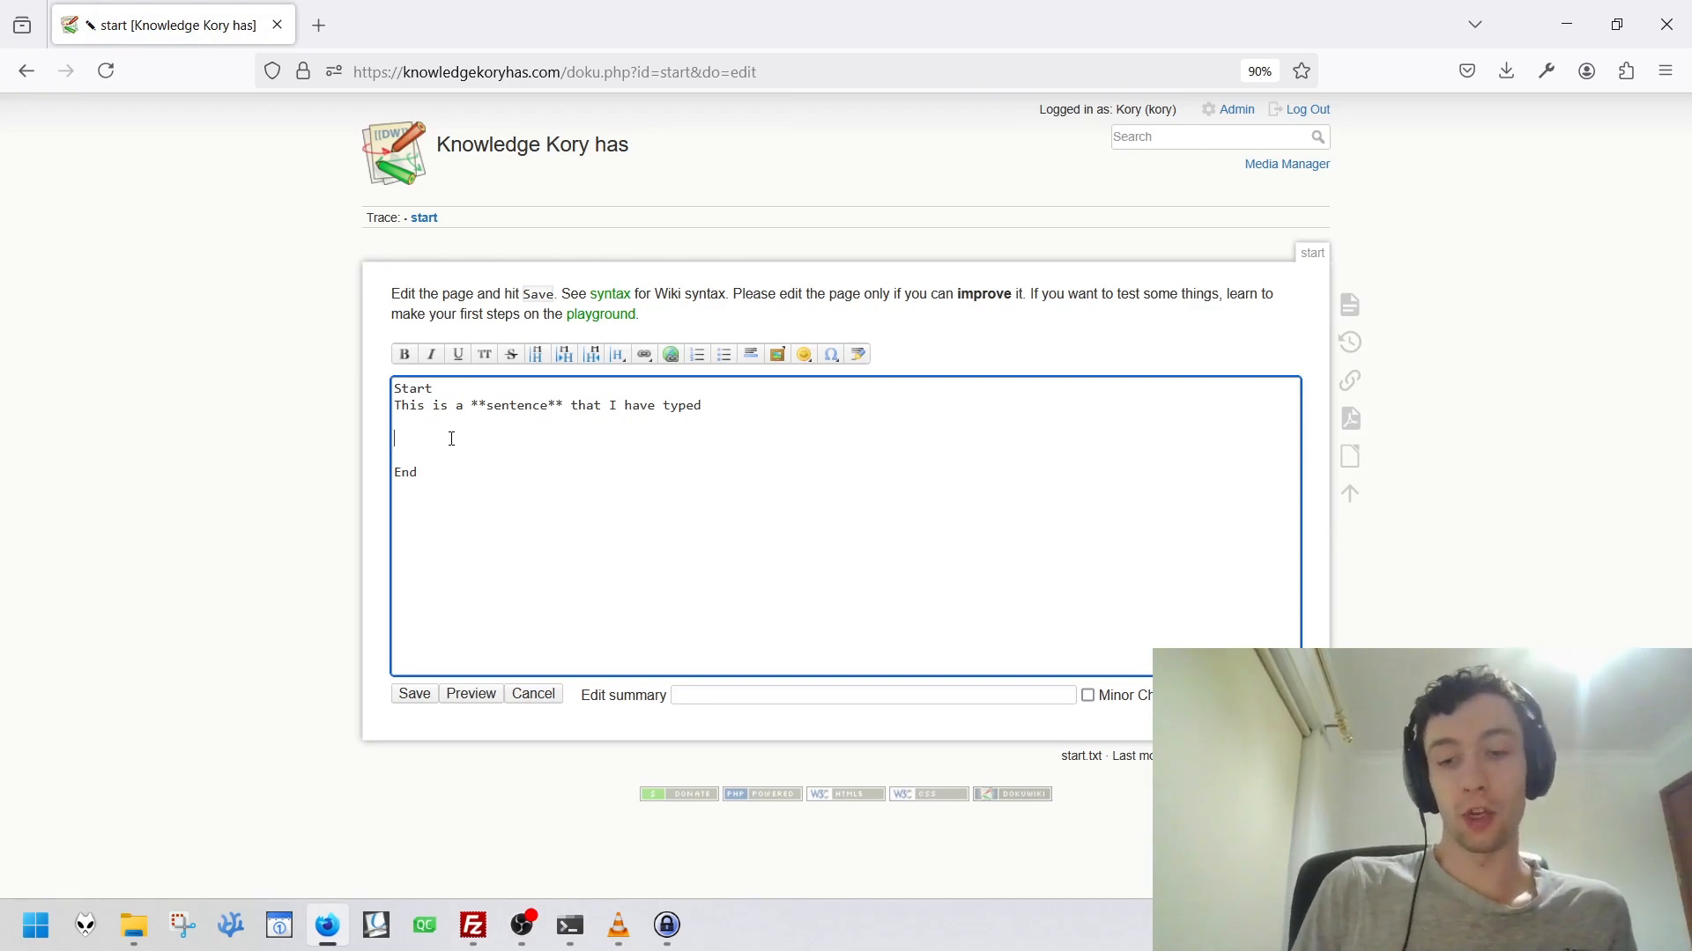
pyautogui.press('Down')
pyautogui.press('Down')
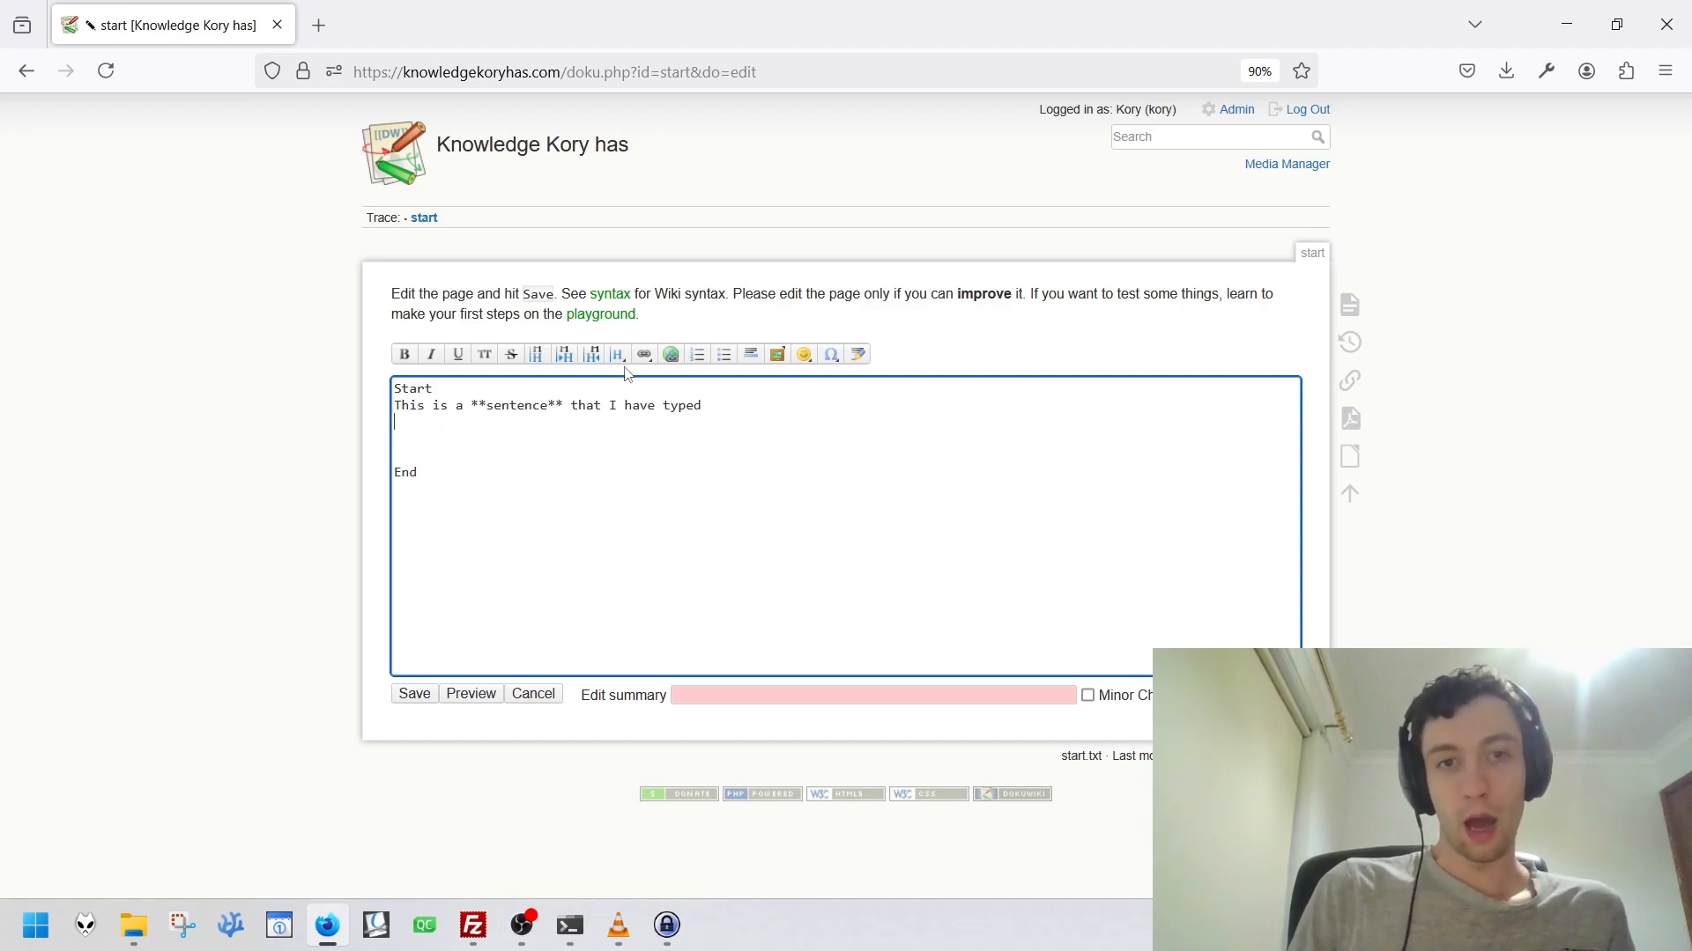
pyautogui.click(728, 357)
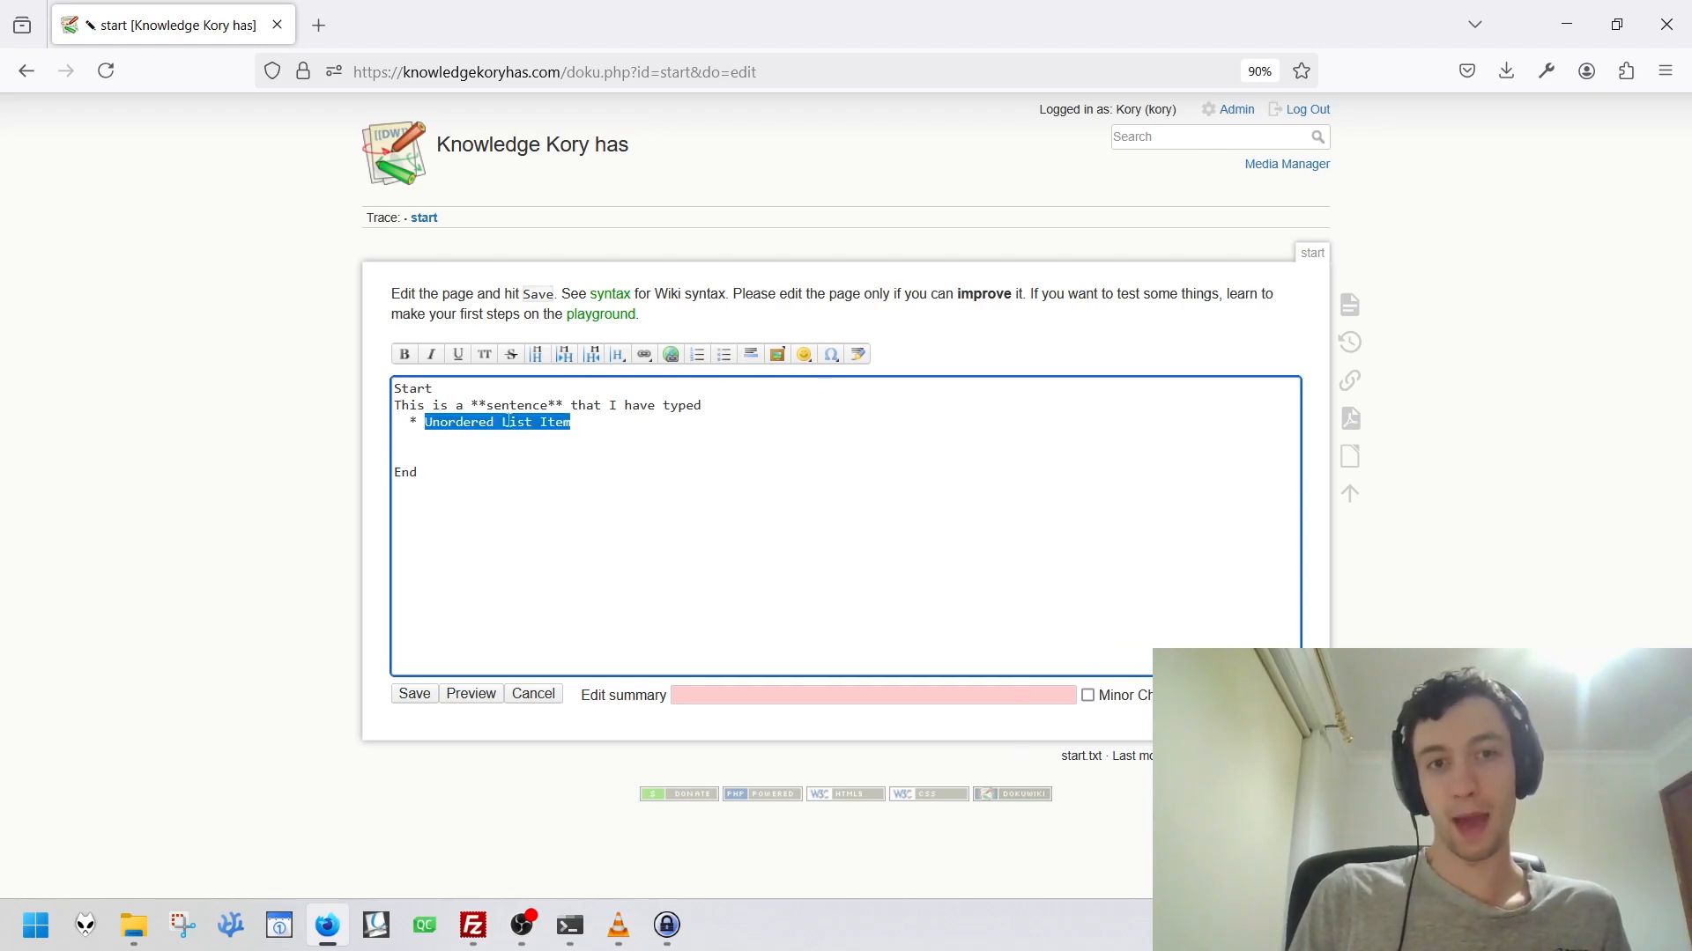
# Add a nested bullet reading "Bulleted" under the unordered list item and save the page.
pyautogui.hotkey('shift', 'End')
pyautogui.click(412, 421)
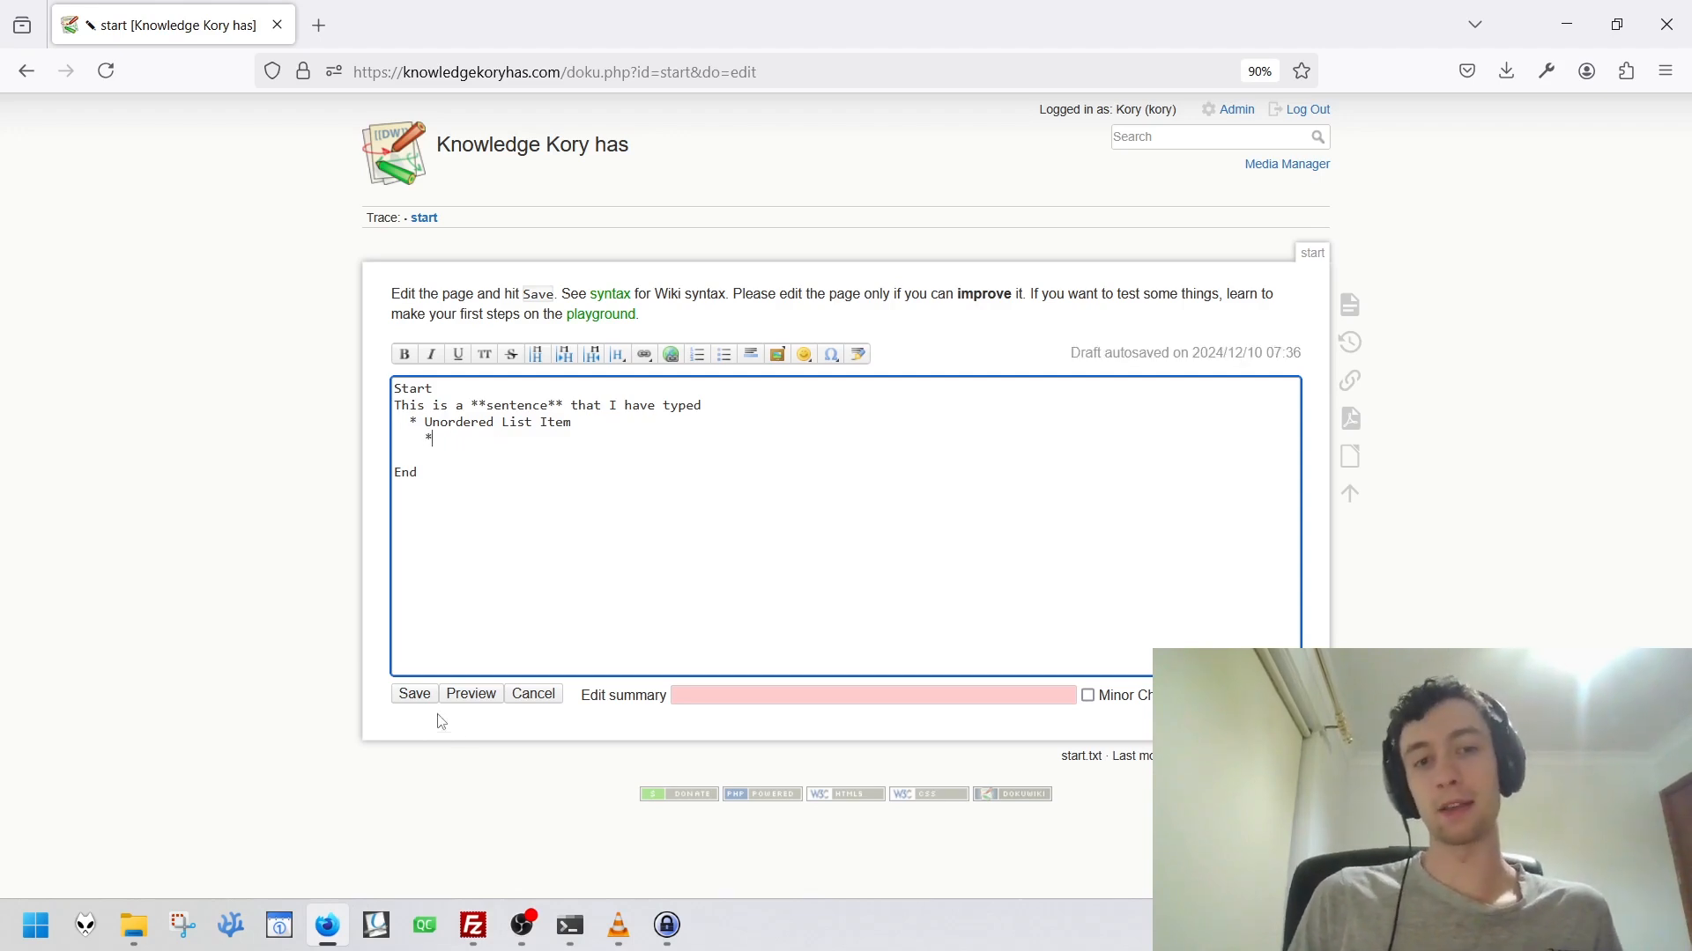
pyautogui.write('d')
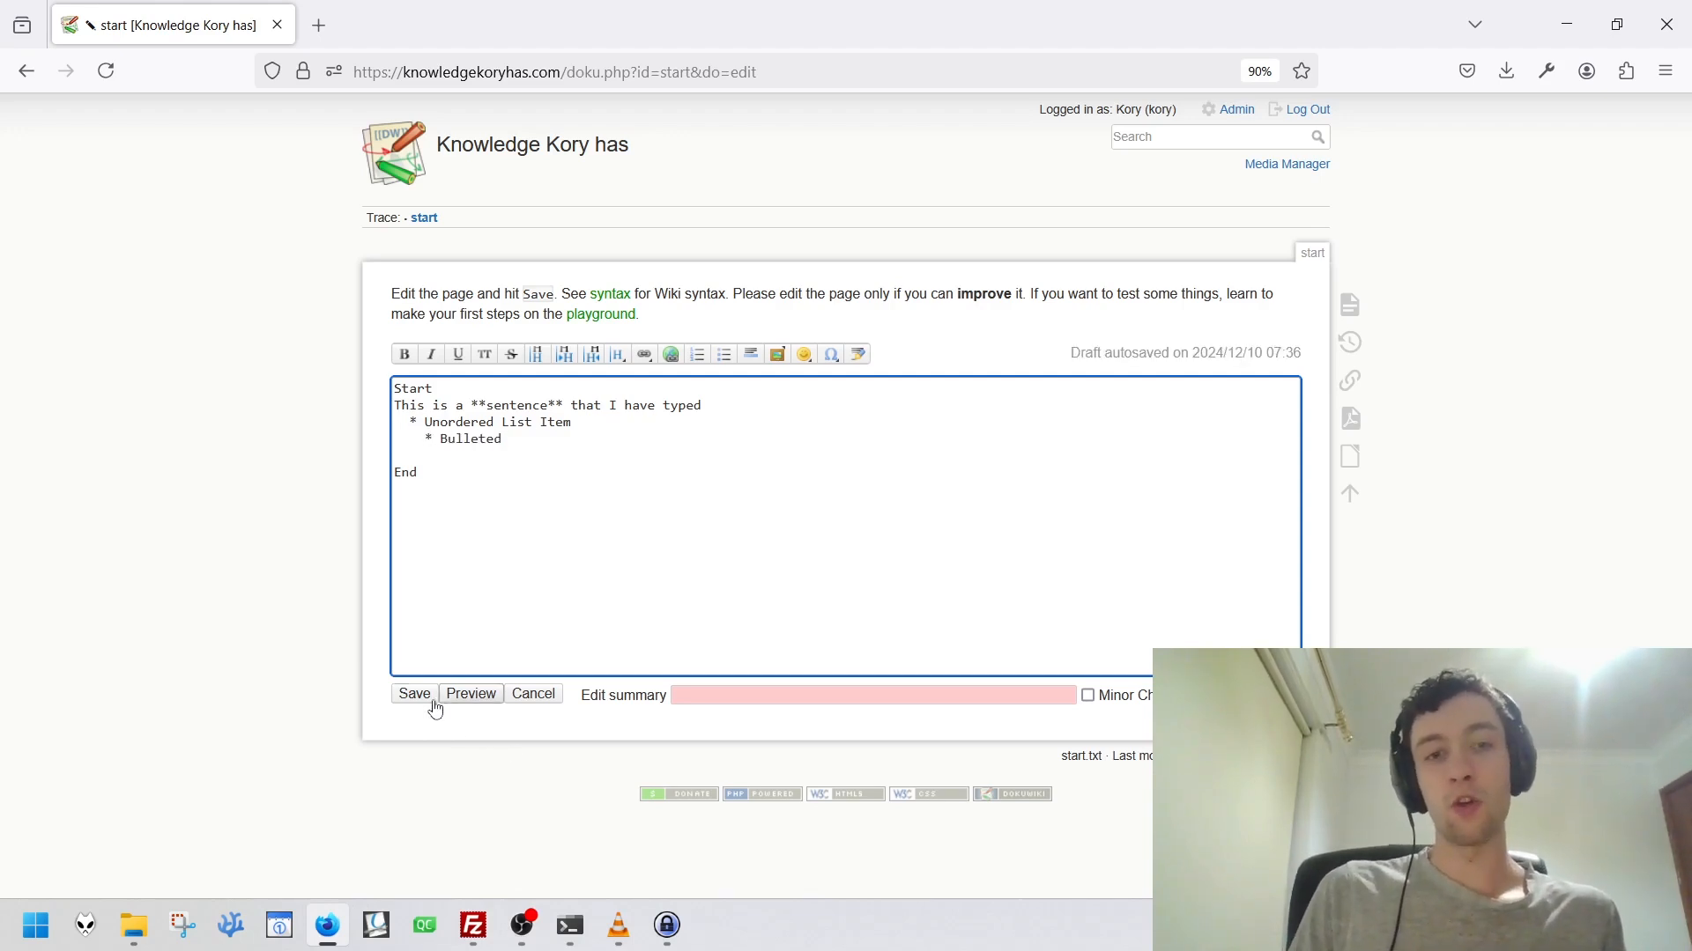
pyautogui.click(423, 703)
# Reopen the start page for editing and place the cursor on the blank line above End.
pyautogui.moveTo(1371, 374)
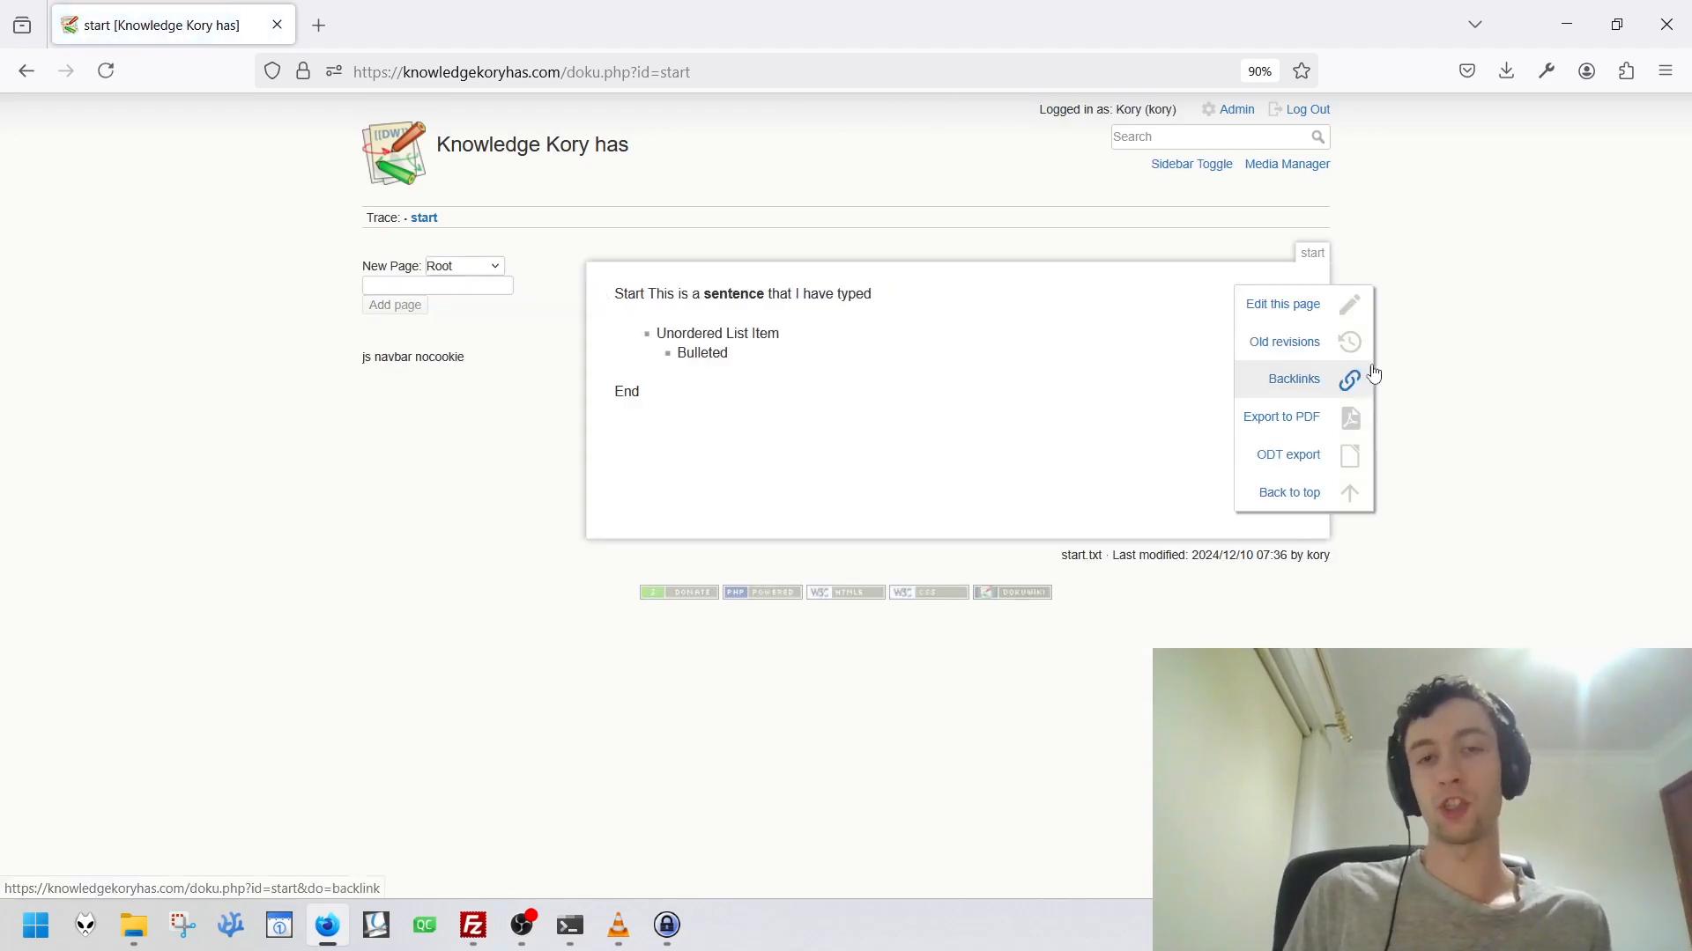
pyautogui.click(1361, 322)
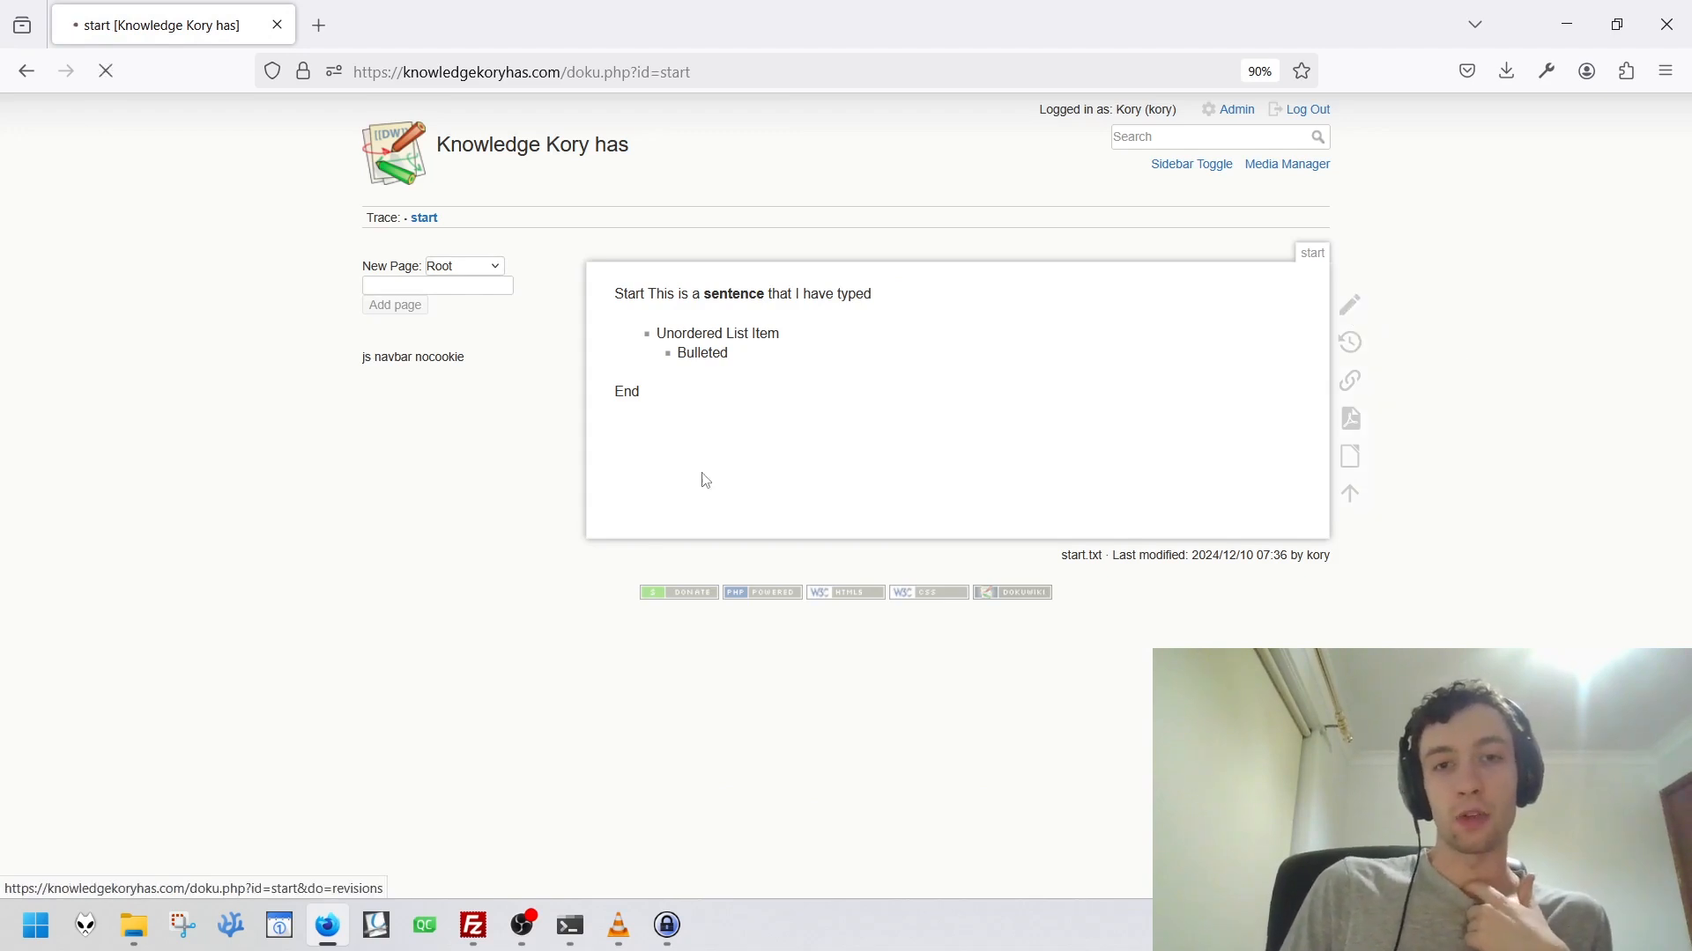
pyautogui.hotkey('ctrl', 'a')
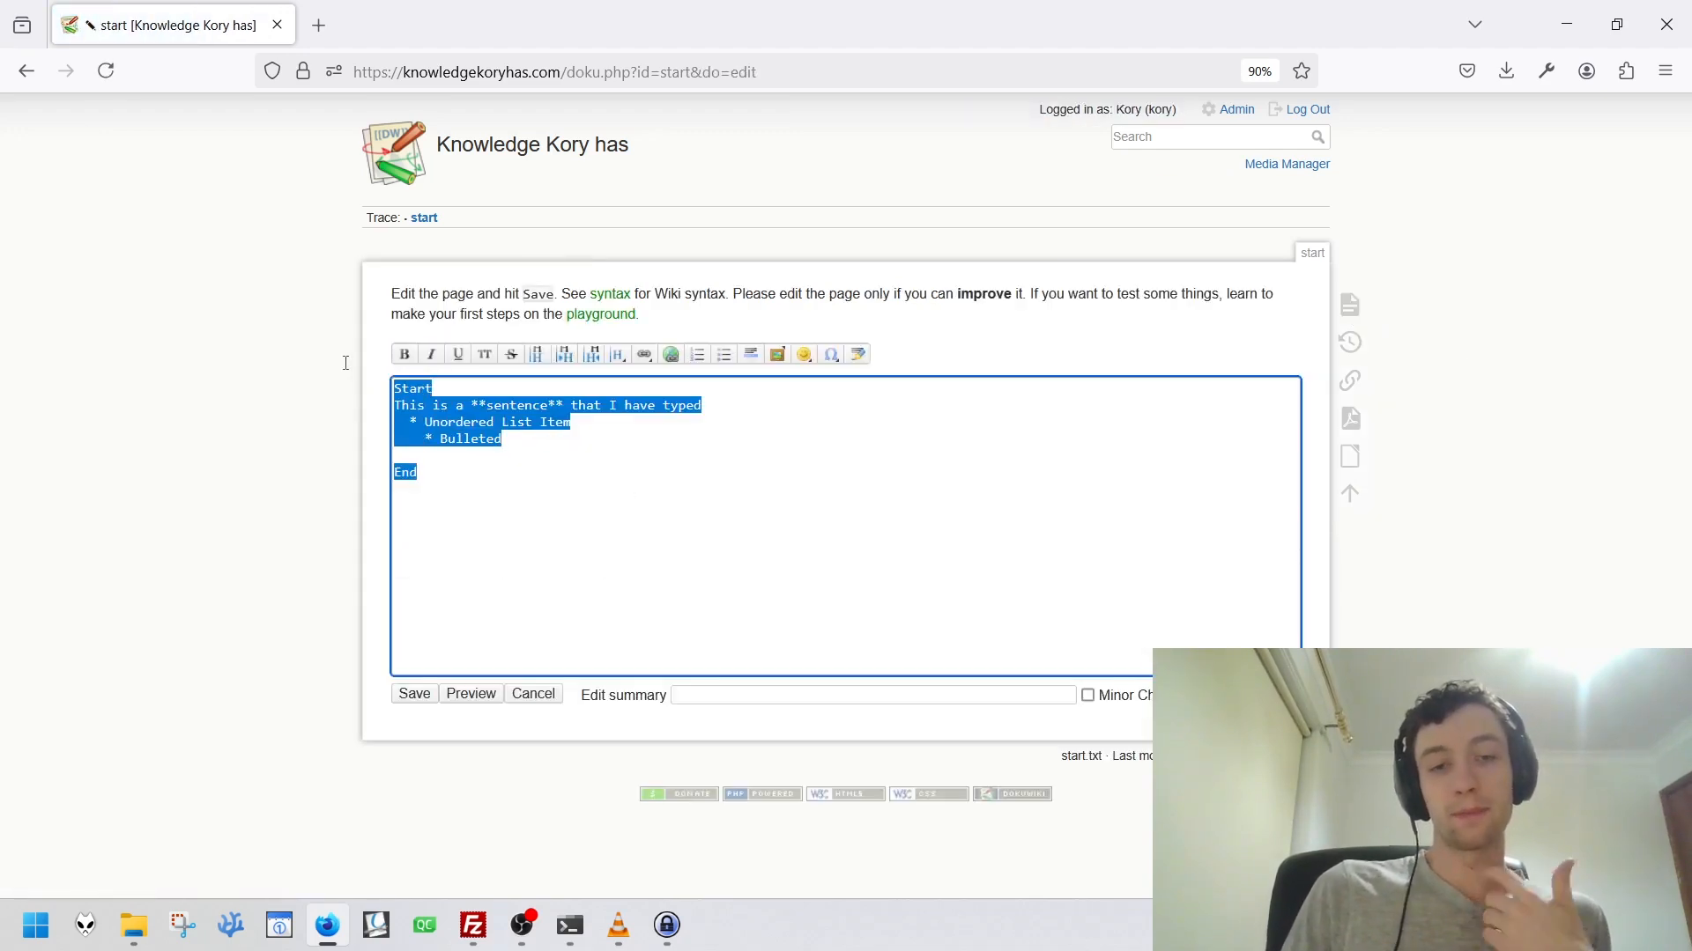
pyautogui.click(687, 463)
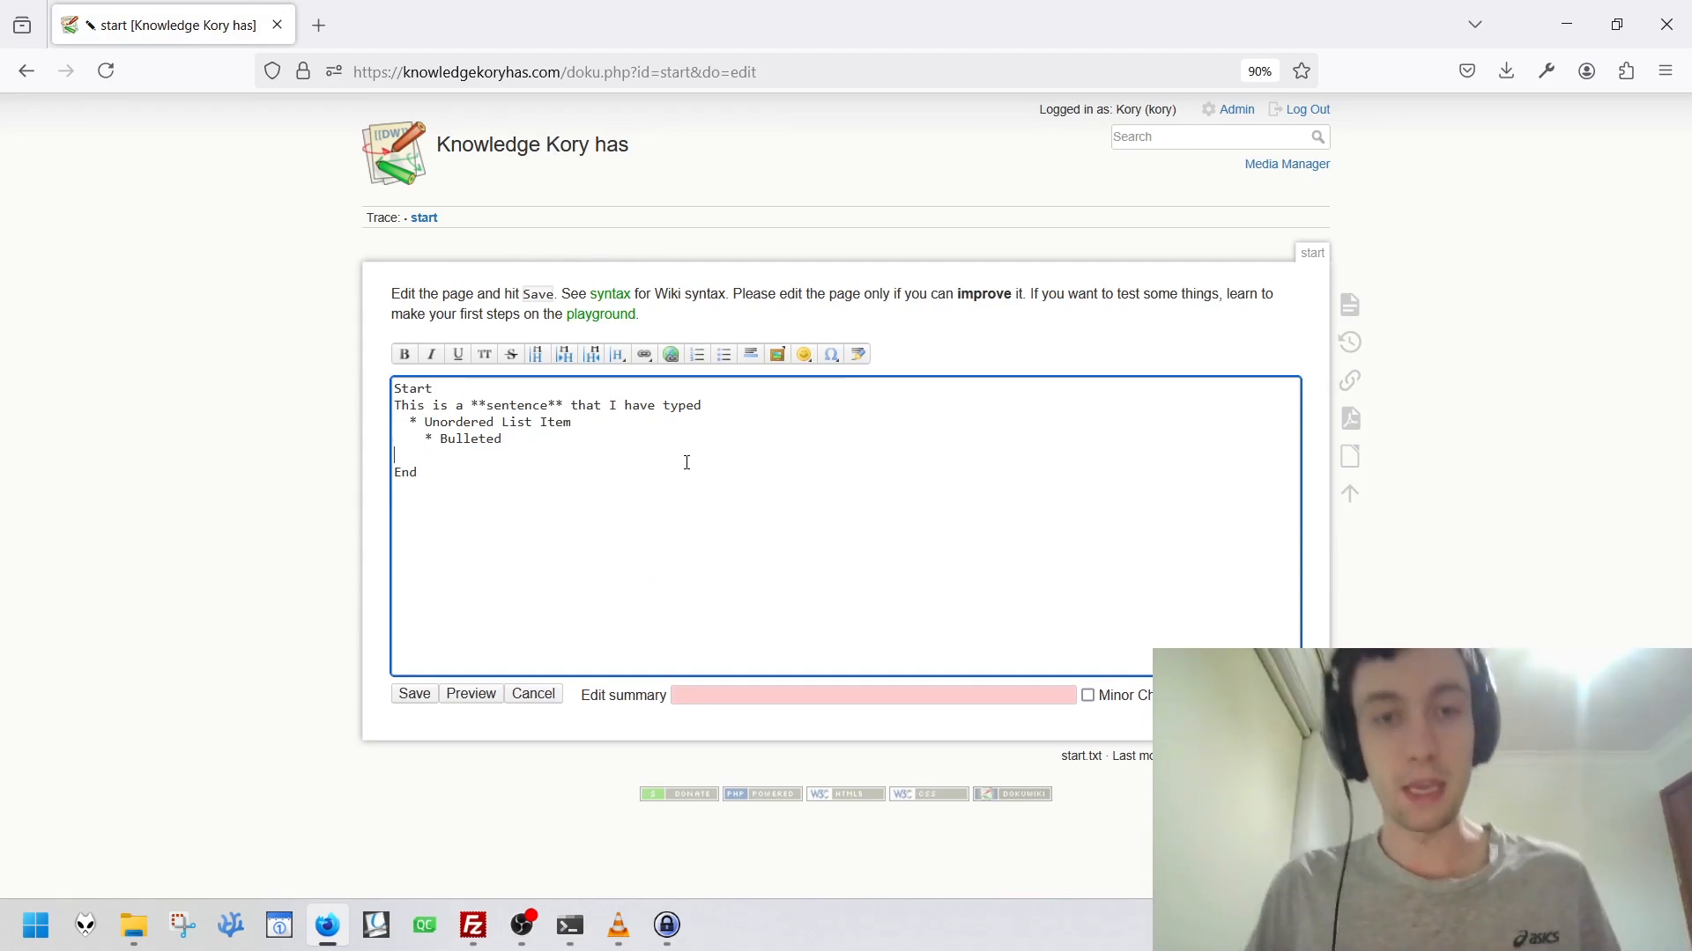
pyautogui.click(522, 925)
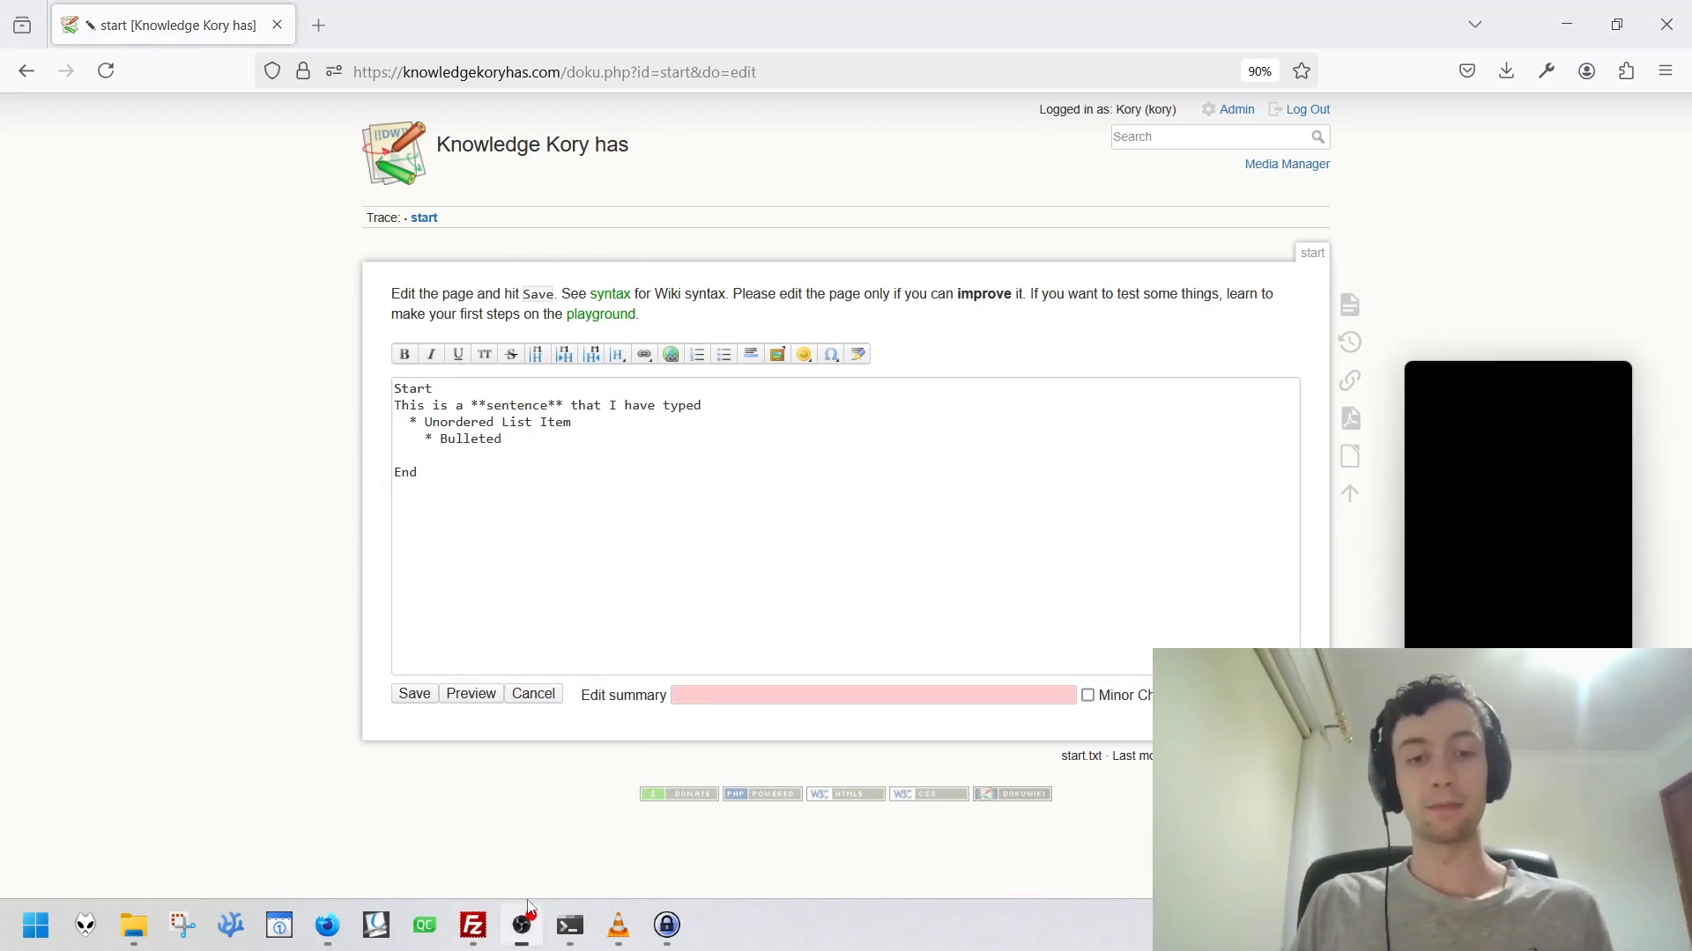